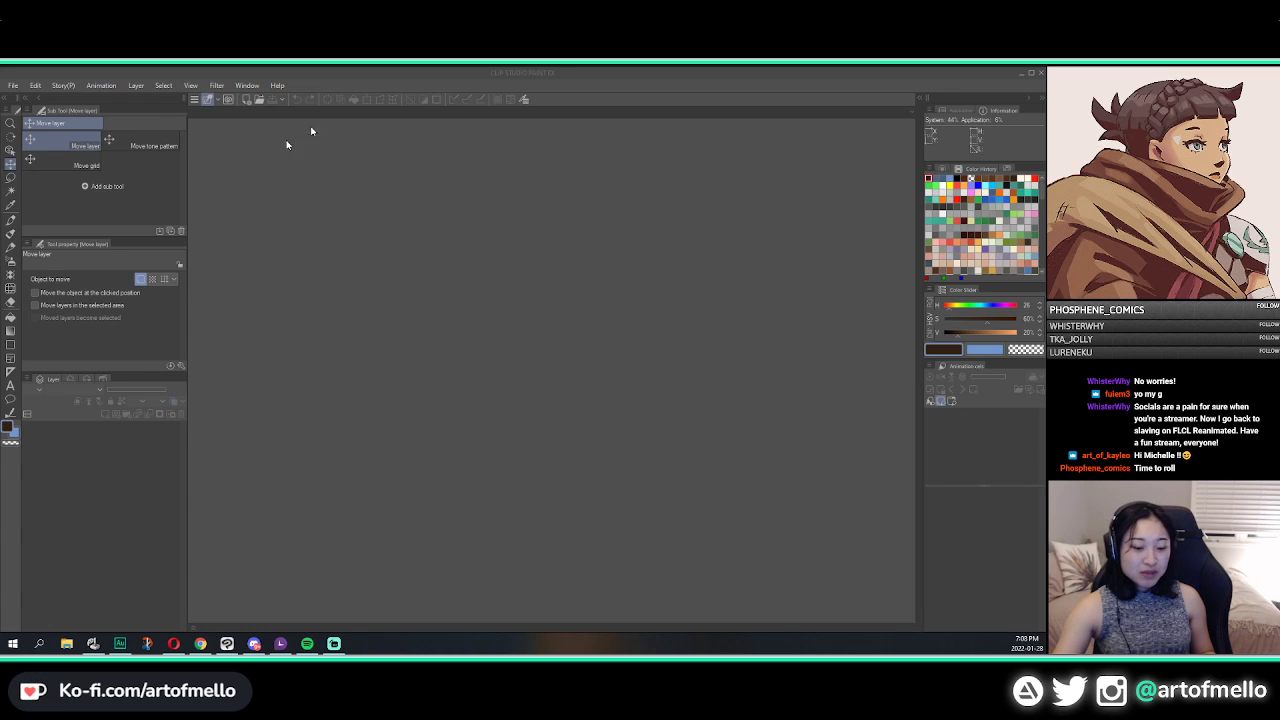
Step: Switch to the browser and watch the Instagram reel about animating a 360-degree box spin
click(338, 83)
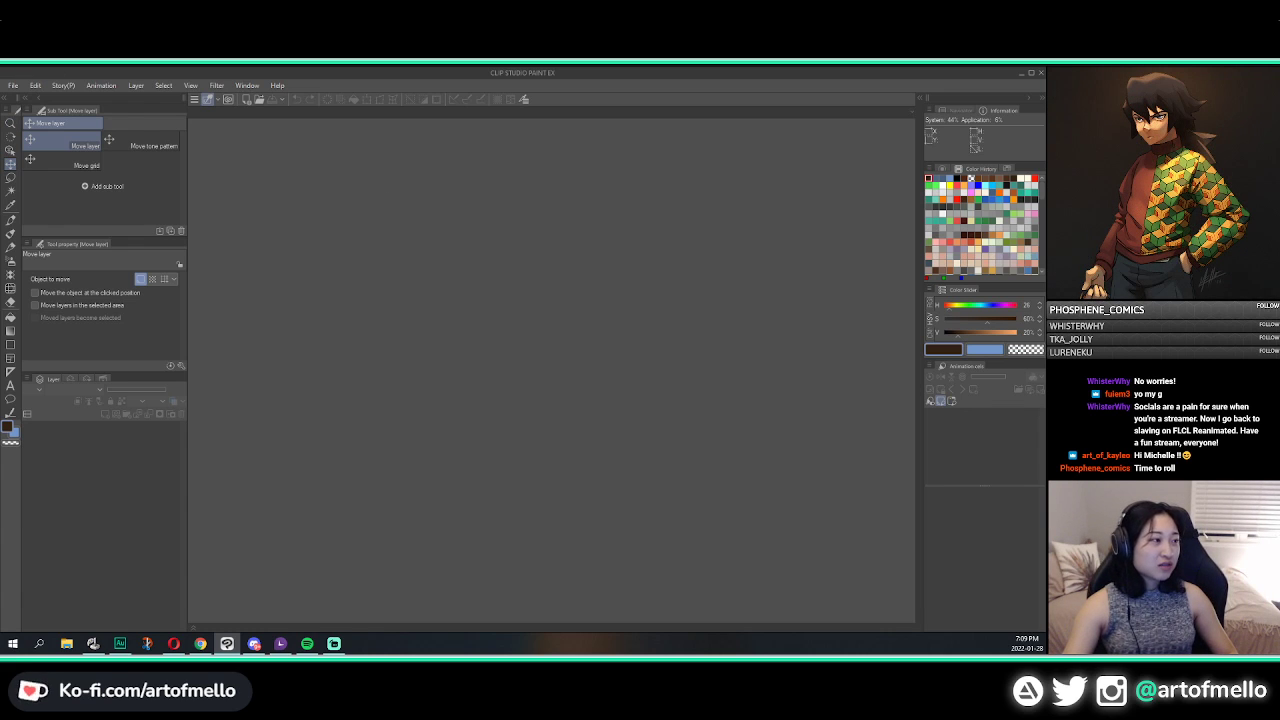
key(alt+Tab)
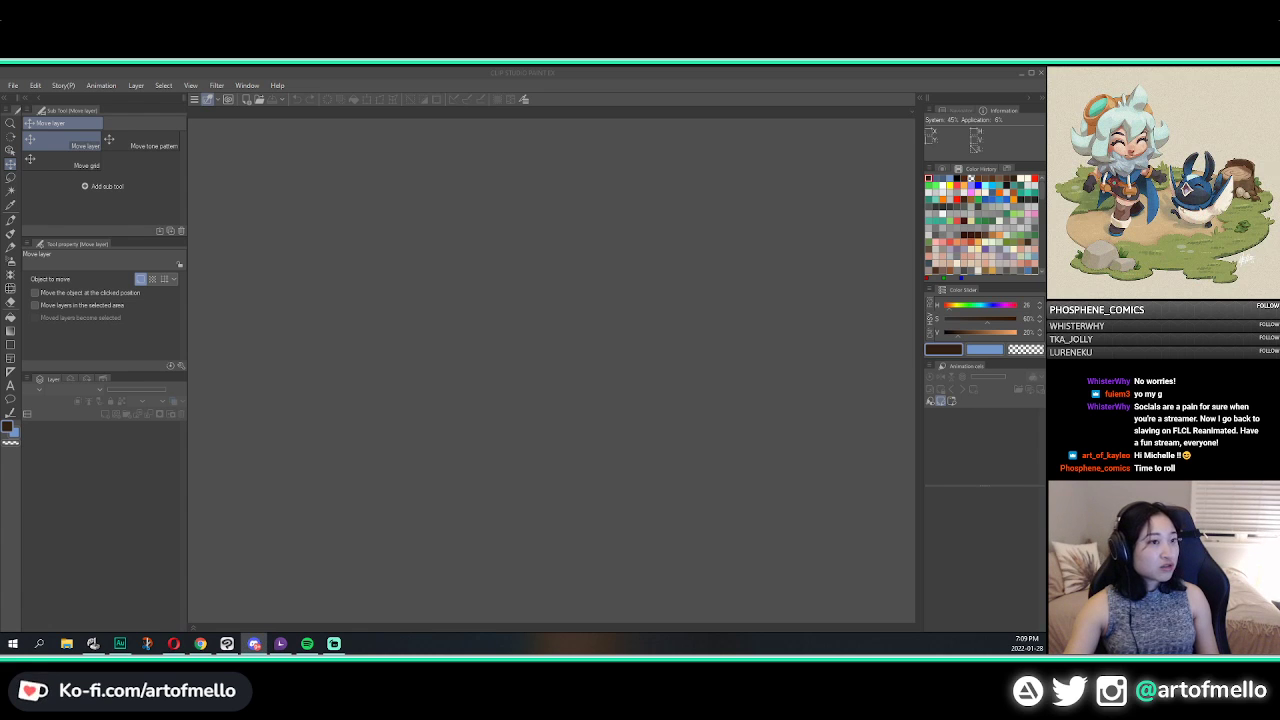
drag(305, 130, 434, 284)
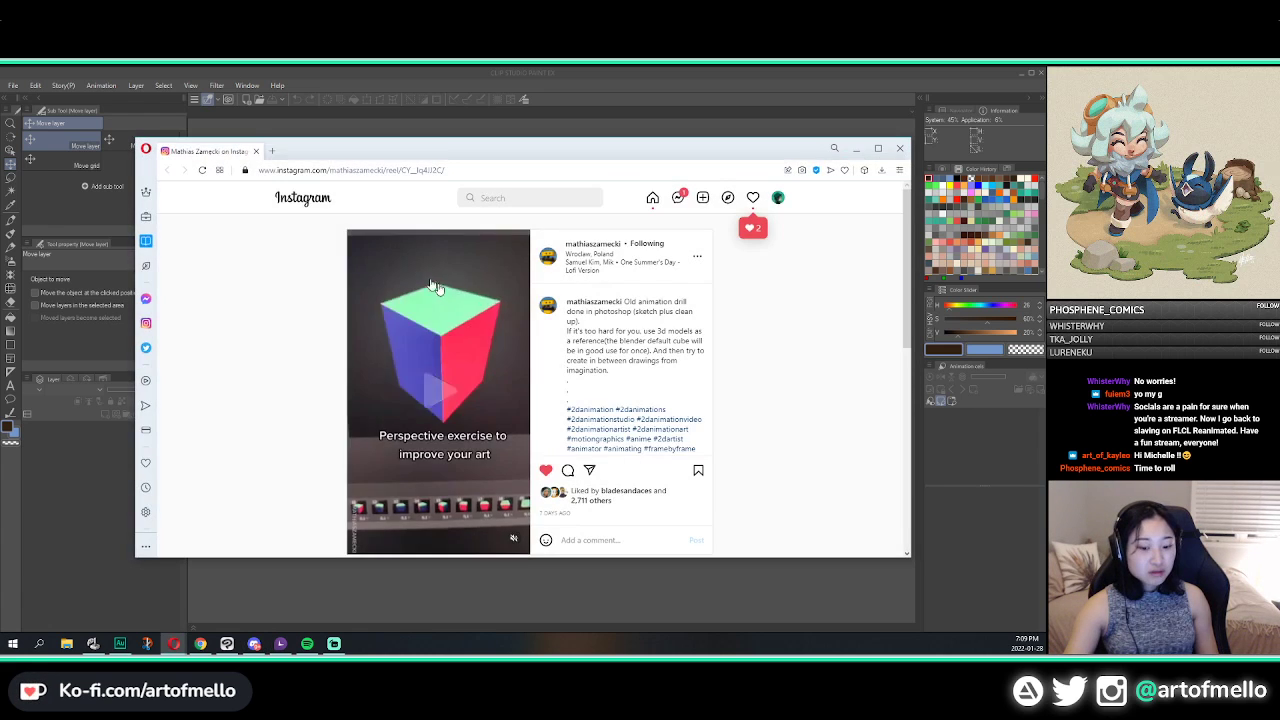
double_click(412, 143)
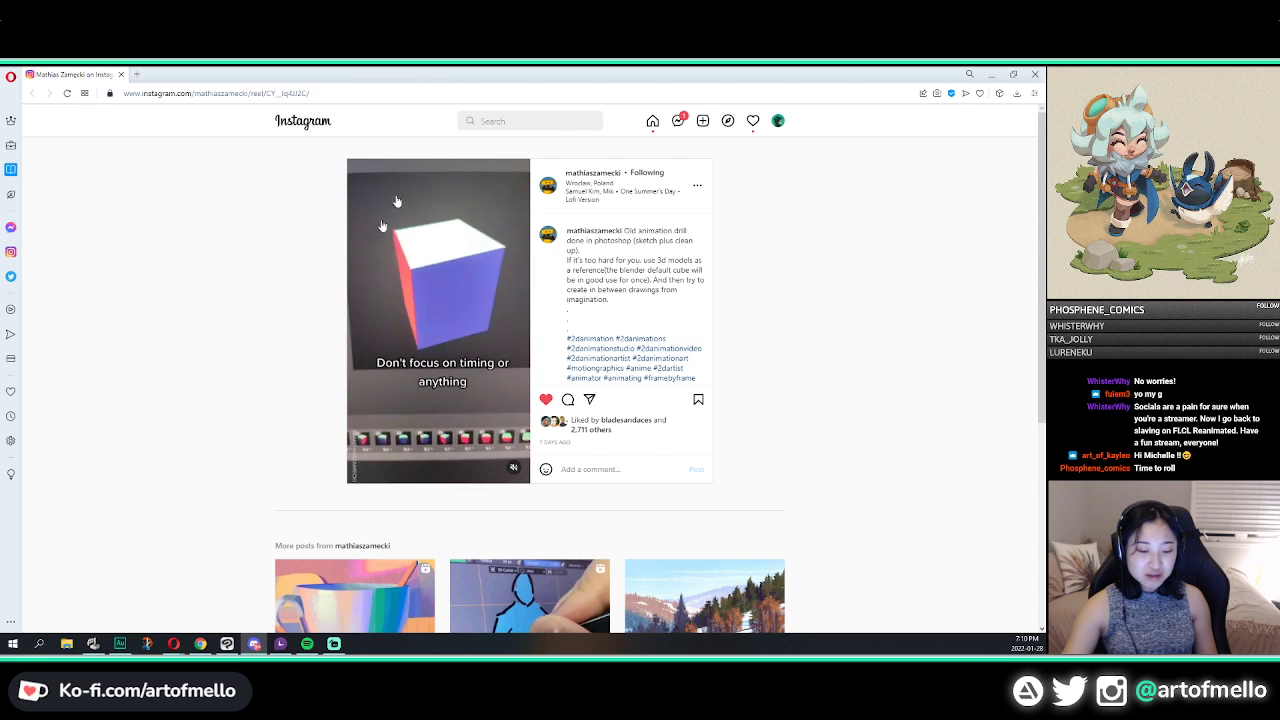
click(1013, 75)
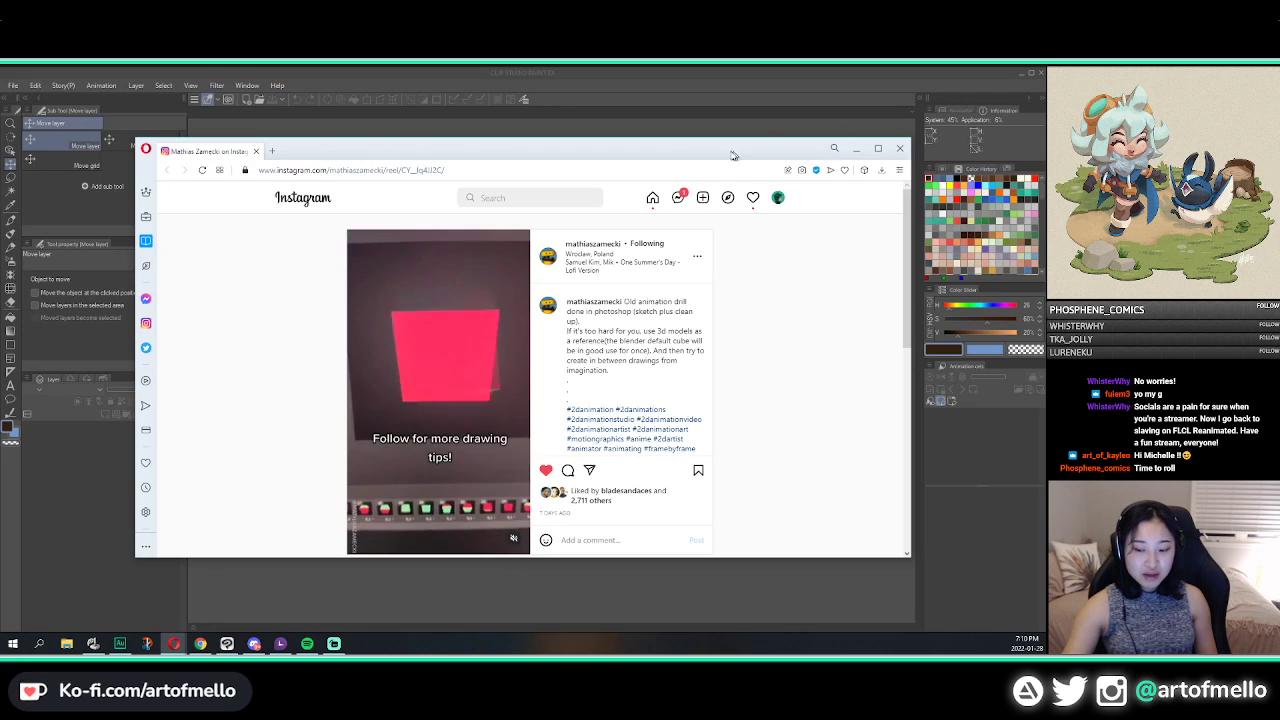
double_click(765, 152)
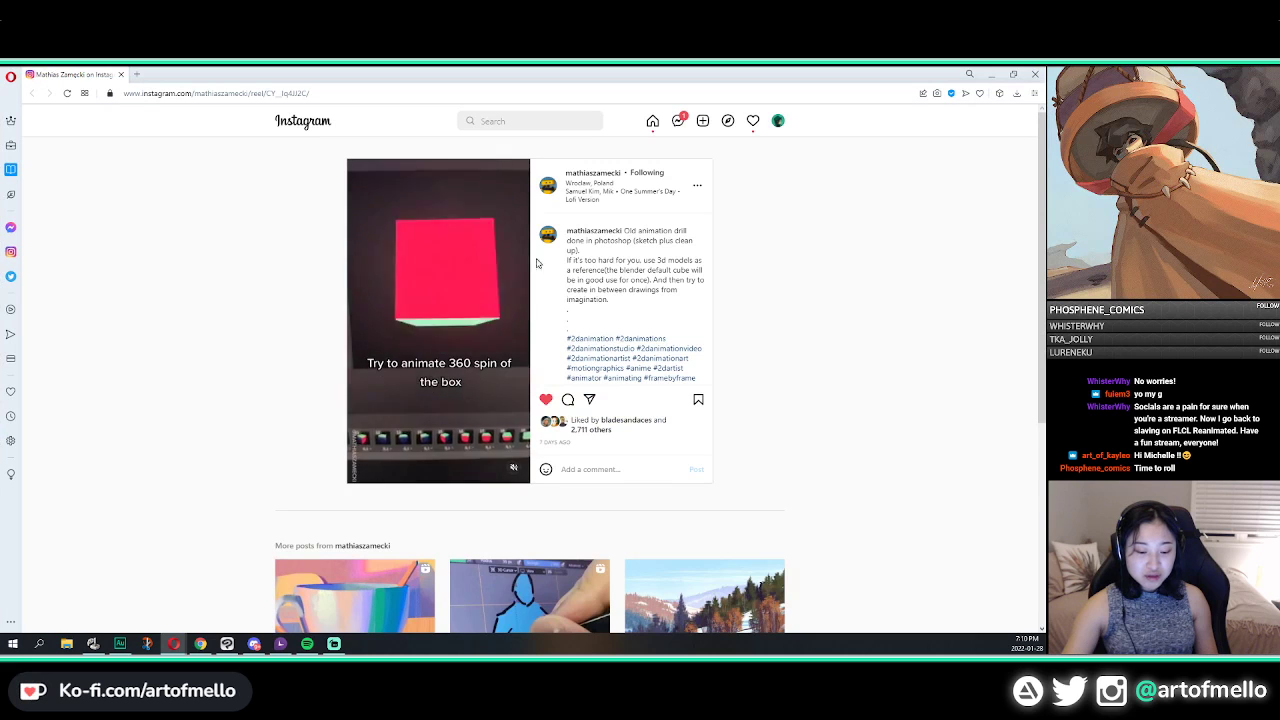
click(1014, 75)
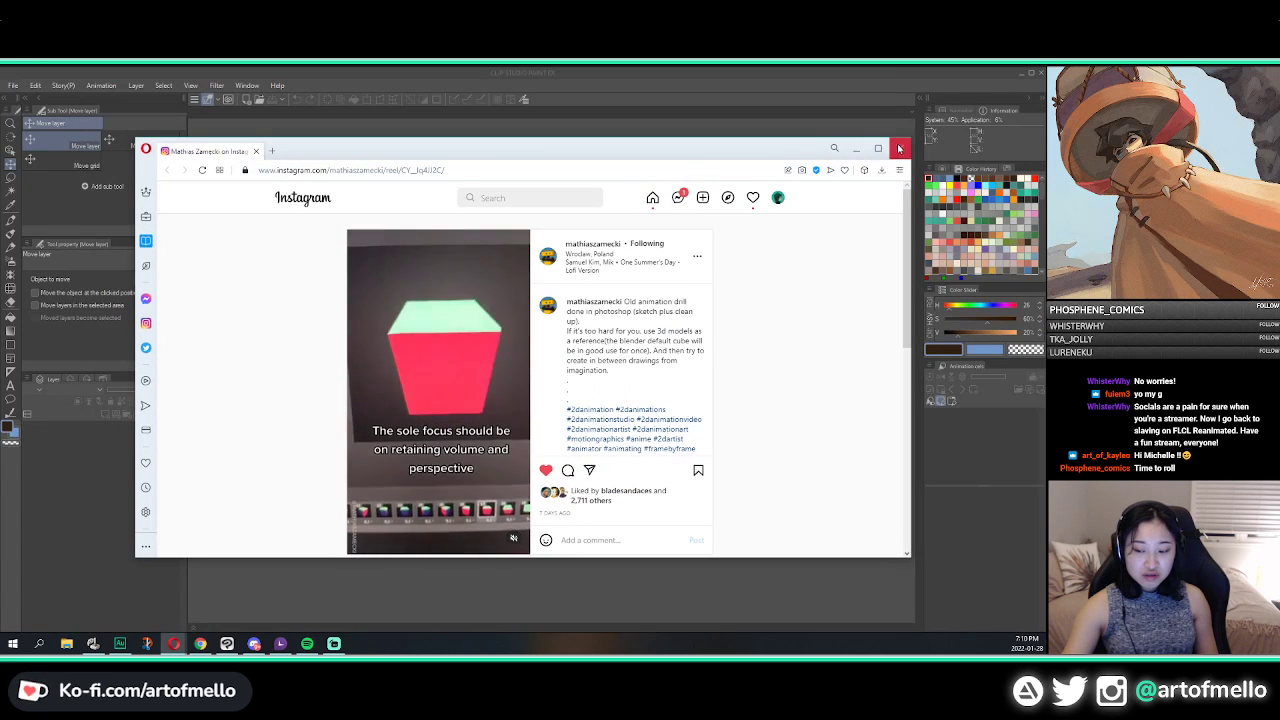
click(852, 155)
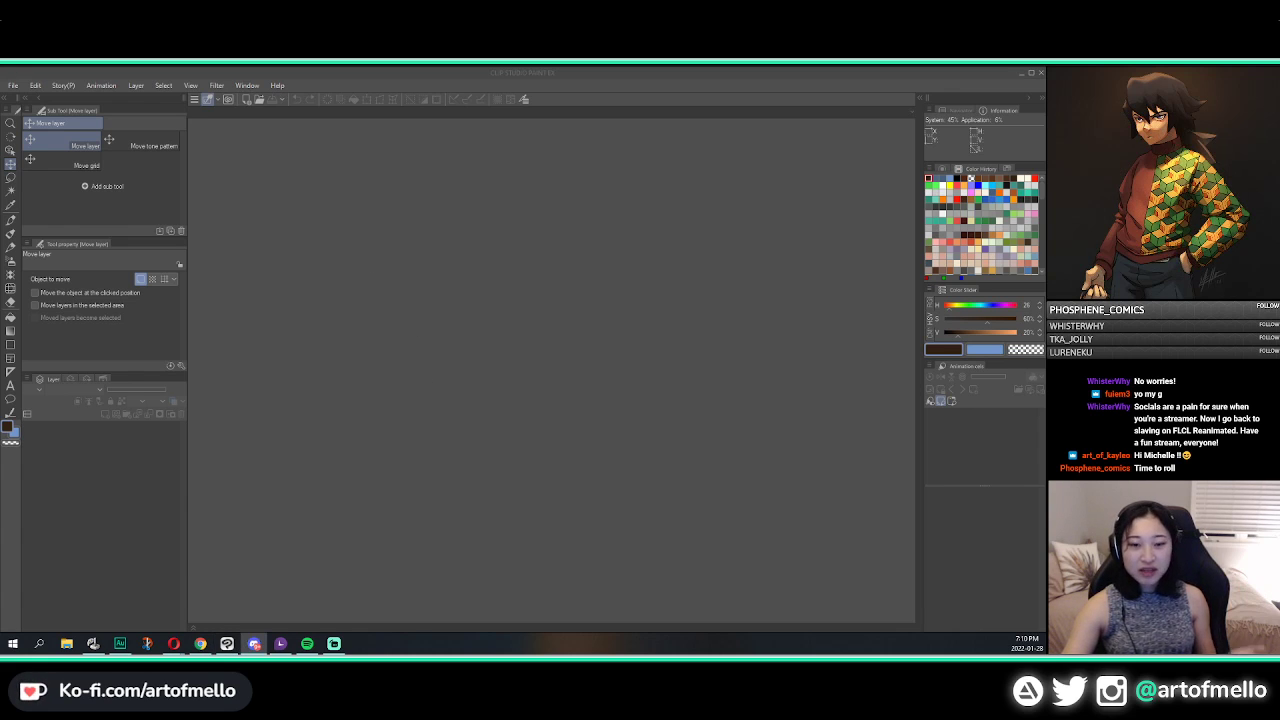
Step: Return to Clip Studio Paint, expand the collapsed Timeline palette and make it taller
click(537, 70)
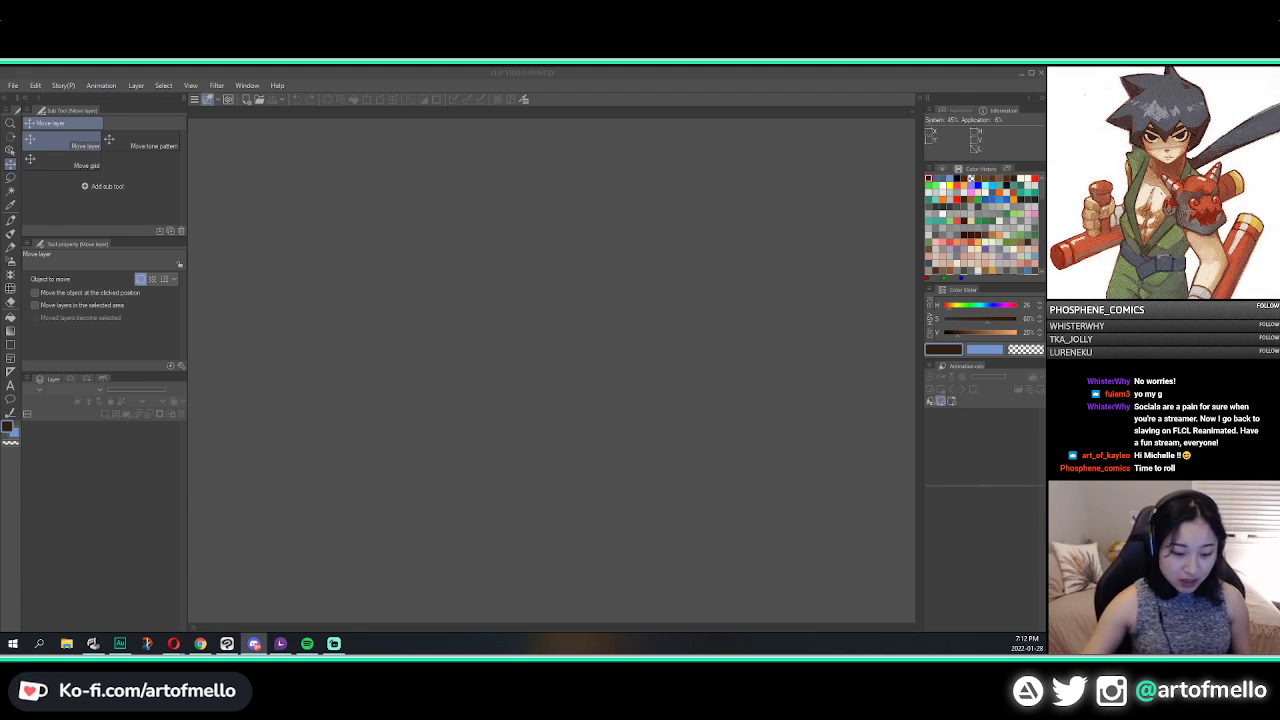
click(295, 418)
click(193, 632)
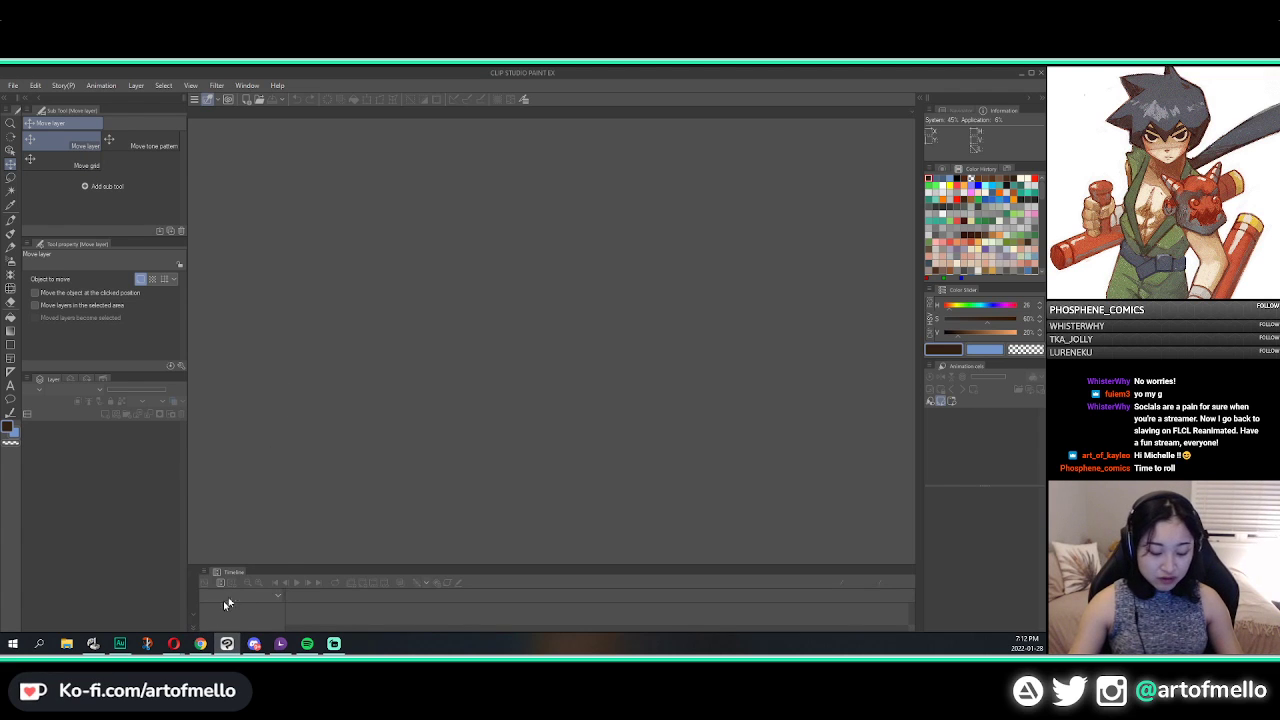
drag(281, 566, 310, 484)
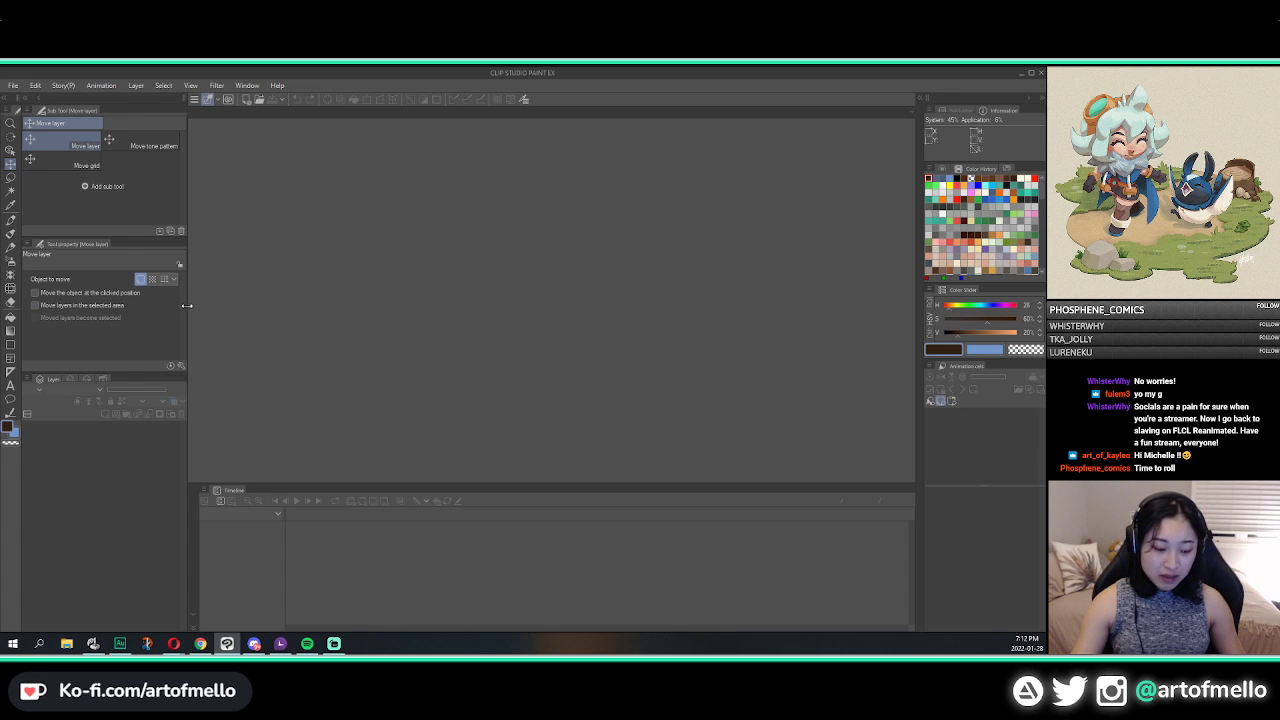
Step: Activate the Pen tool and reduce the height of the Timeline palette to leave more canvas space
click(10, 220)
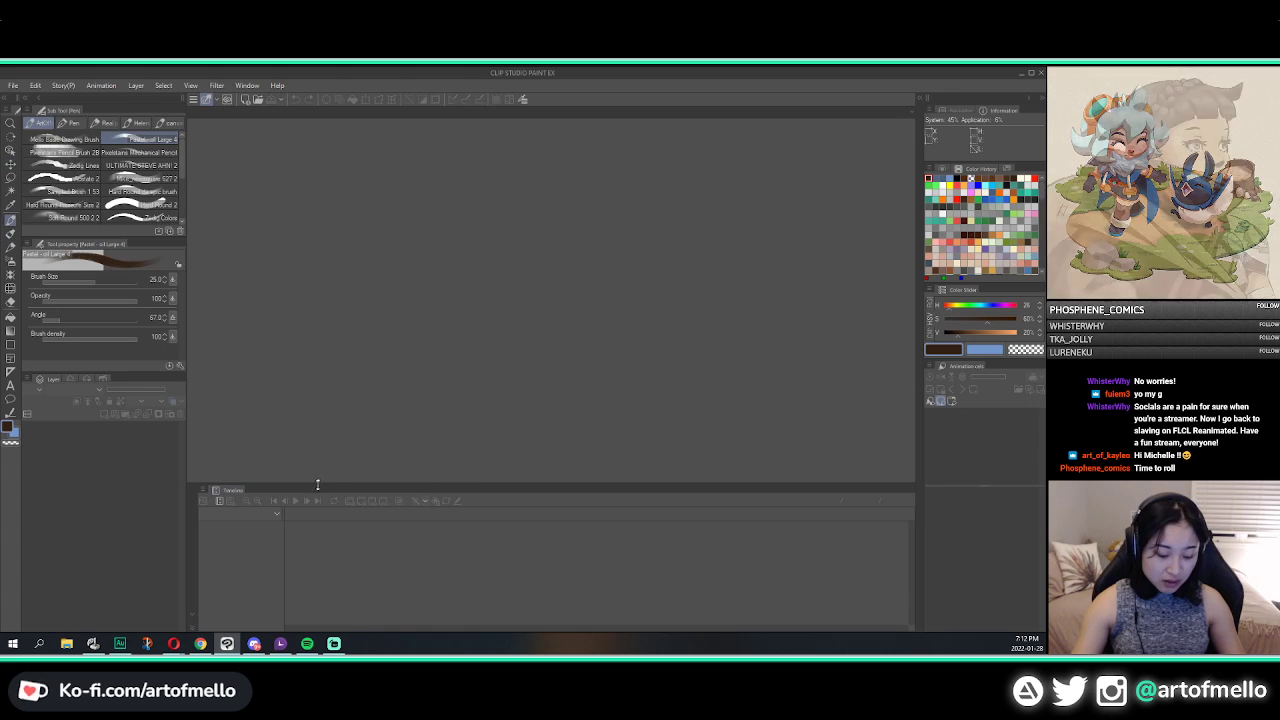
drag(262, 487, 229, 505)
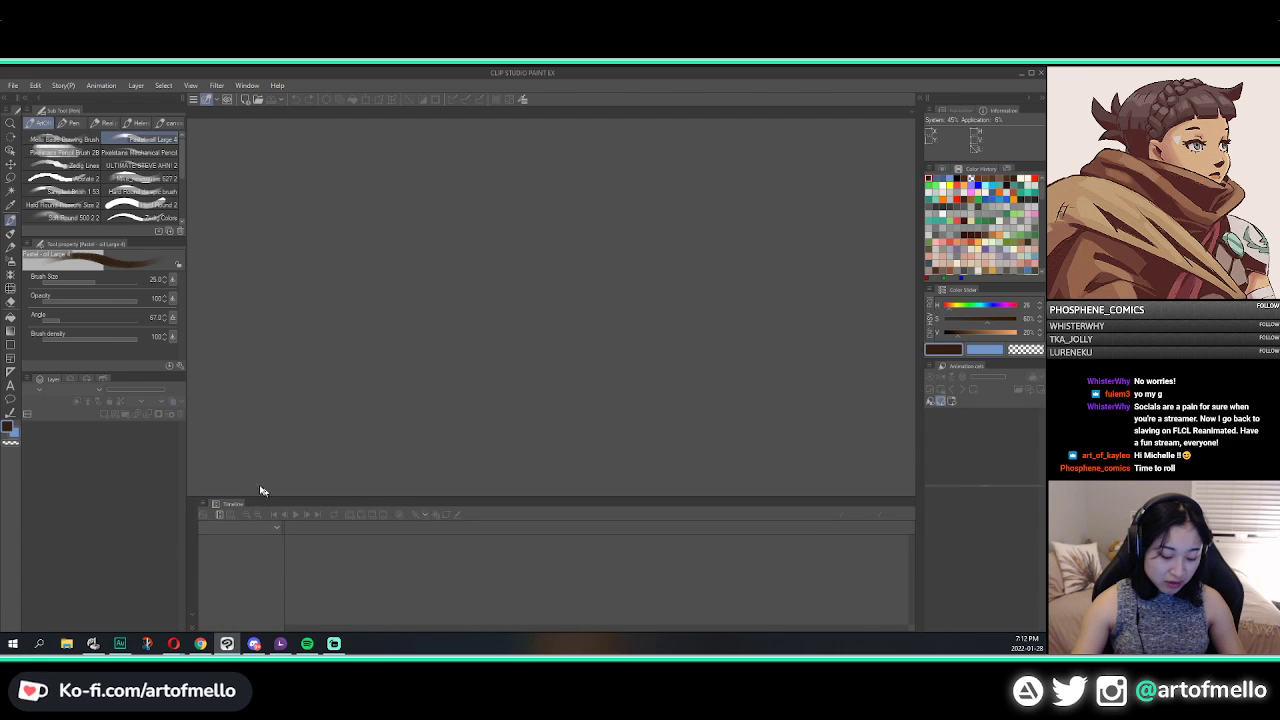
click(191, 627)
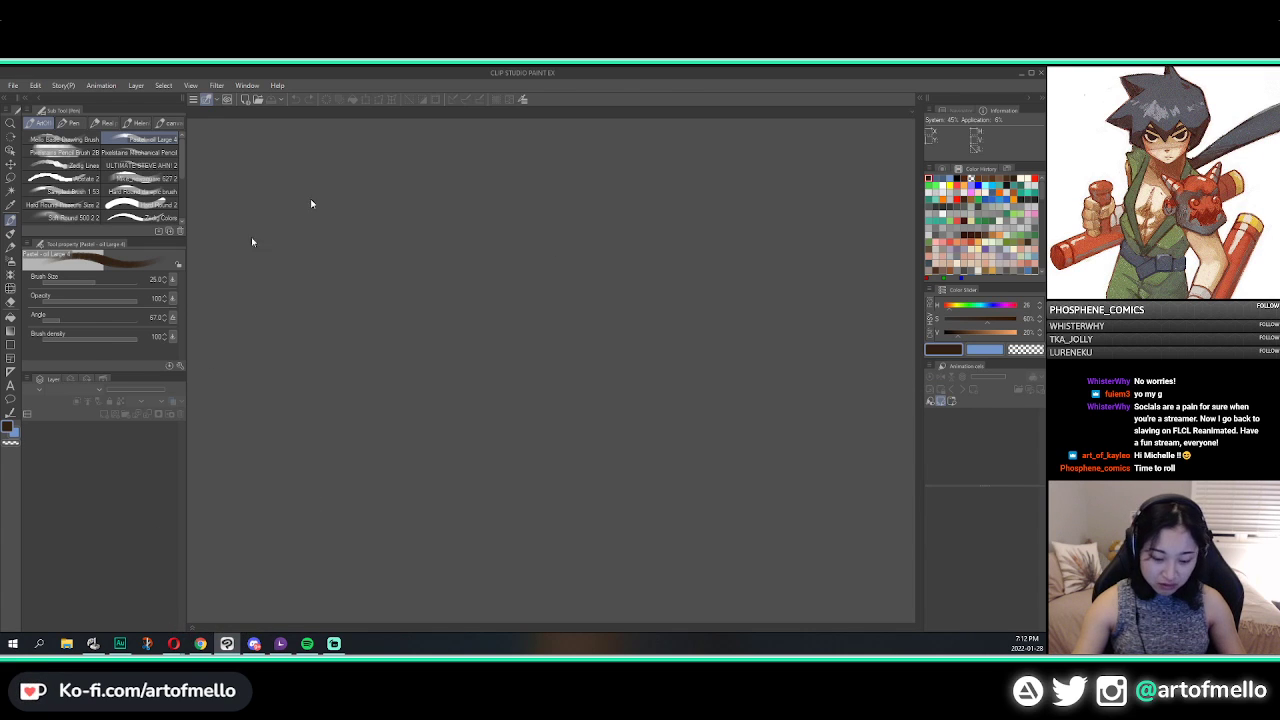
click(191, 627)
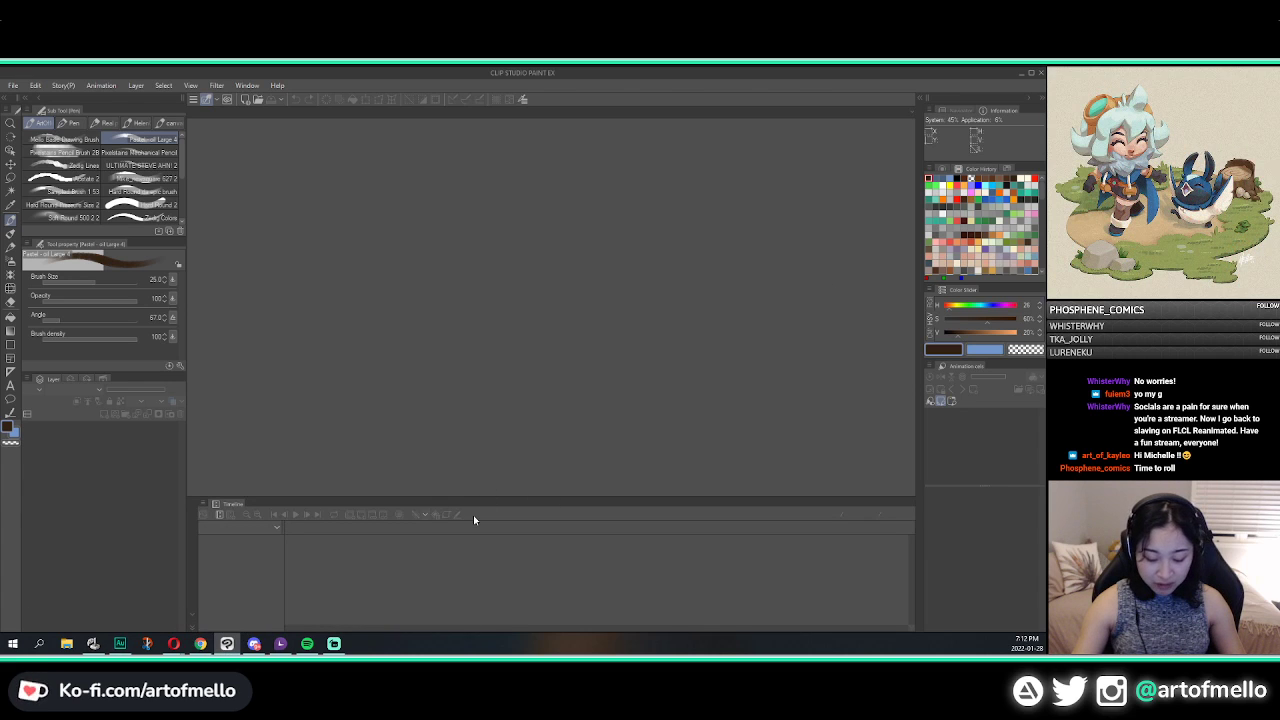
drag(473, 497, 486, 535)
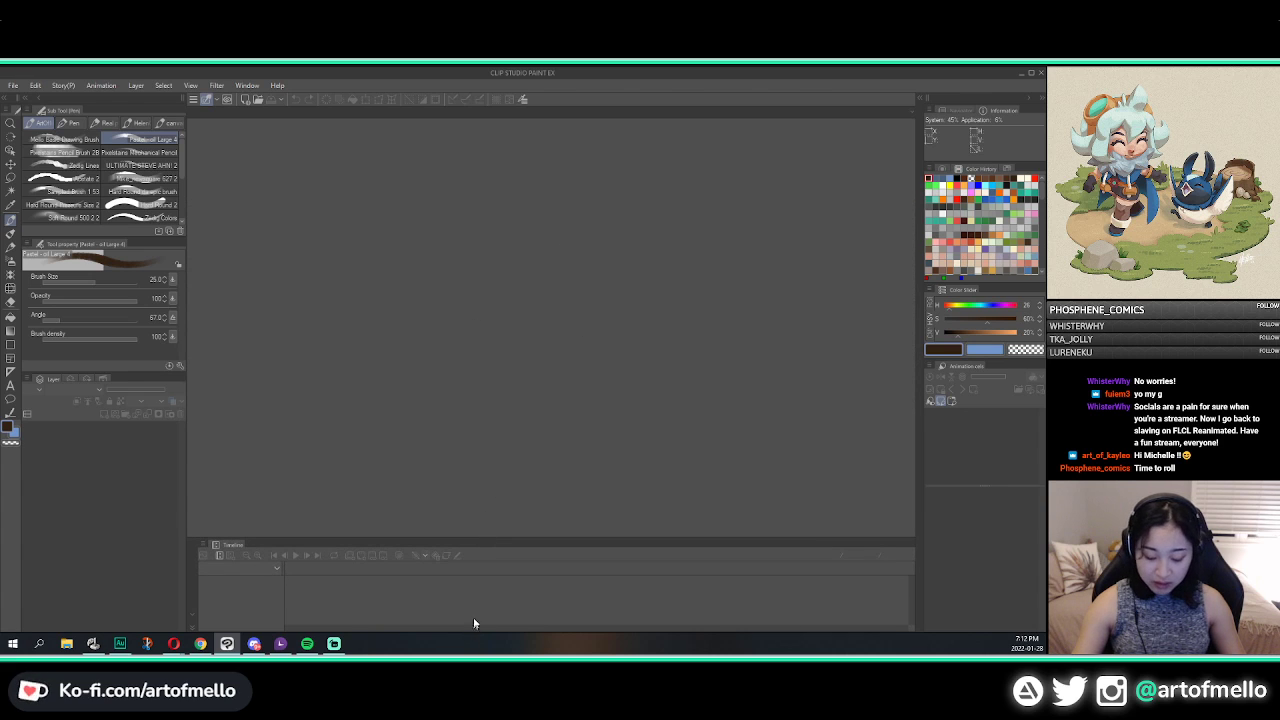
Step: Undock the Timeline palette as a floating window and dock it back beneath the canvas area
drag(232, 548, 500, 125)
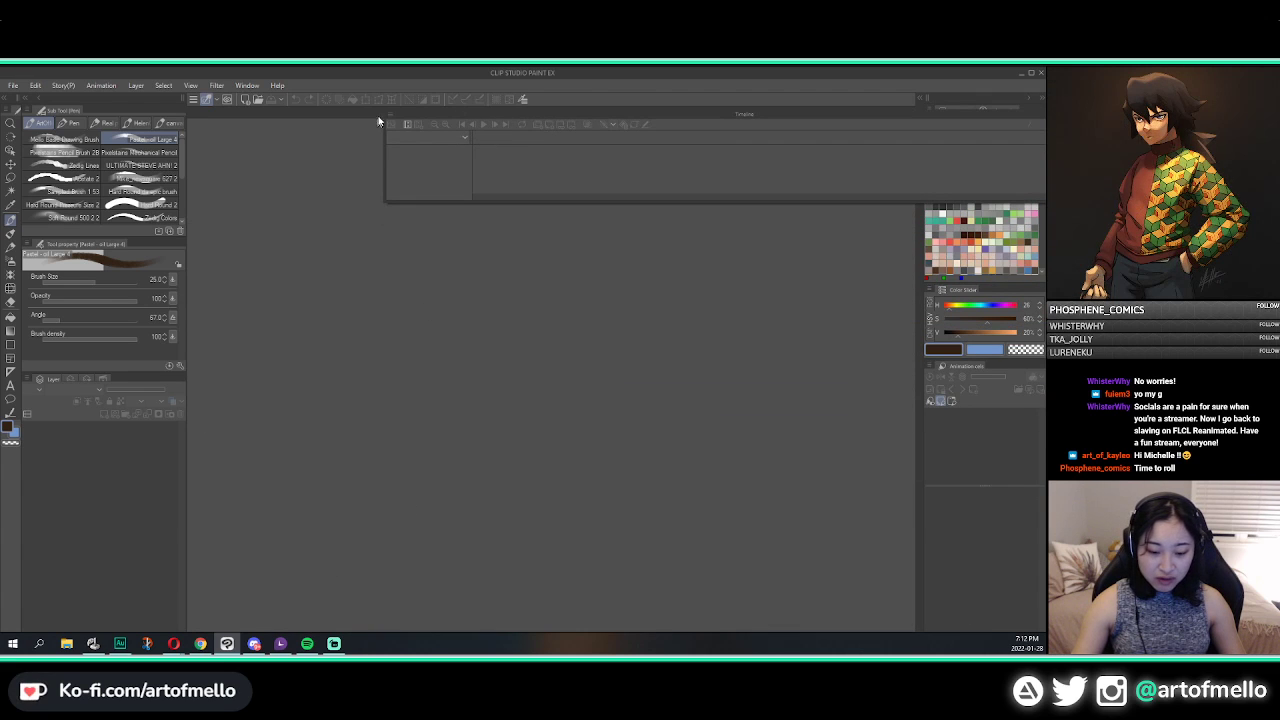
drag(403, 120, 300, 608)
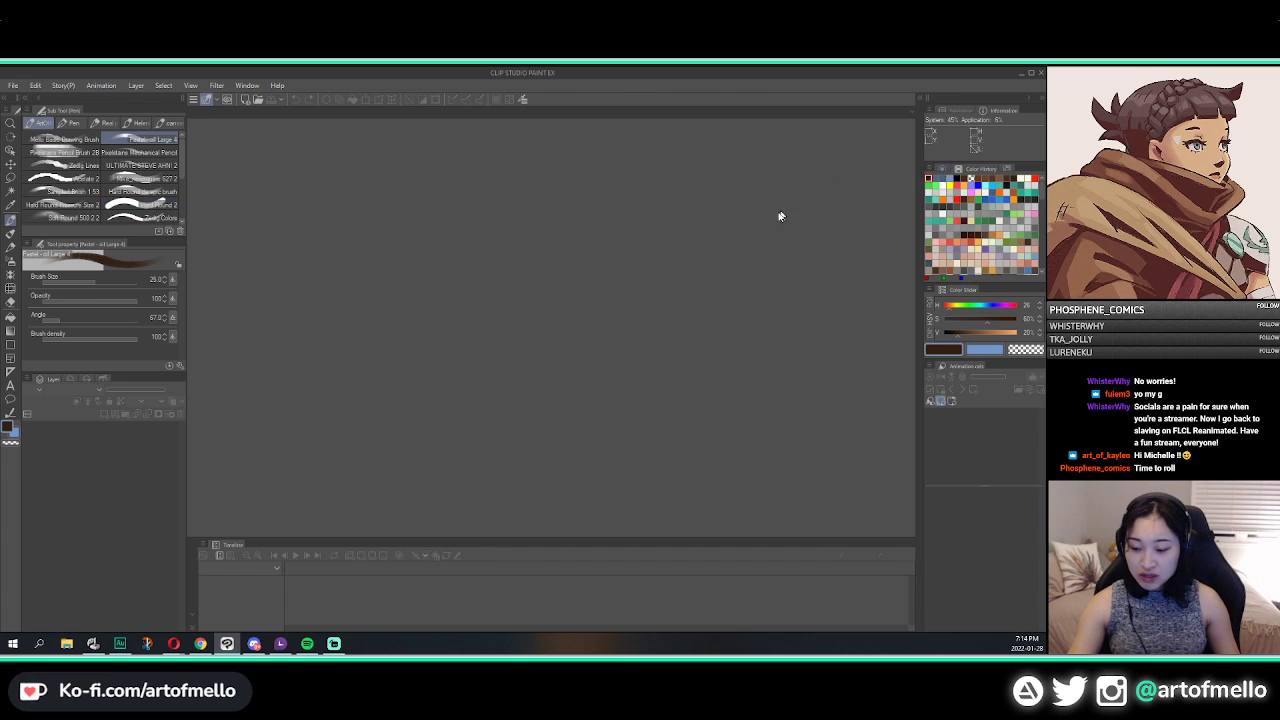
Step: Widen the colour palette column and look over the Color Wheel, the Color Set palette and its list of available sets
mouse_move(921, 289)
mouse_down()
mouse_move(887, 289)
mouse_move(910, 290)
mouse_up()
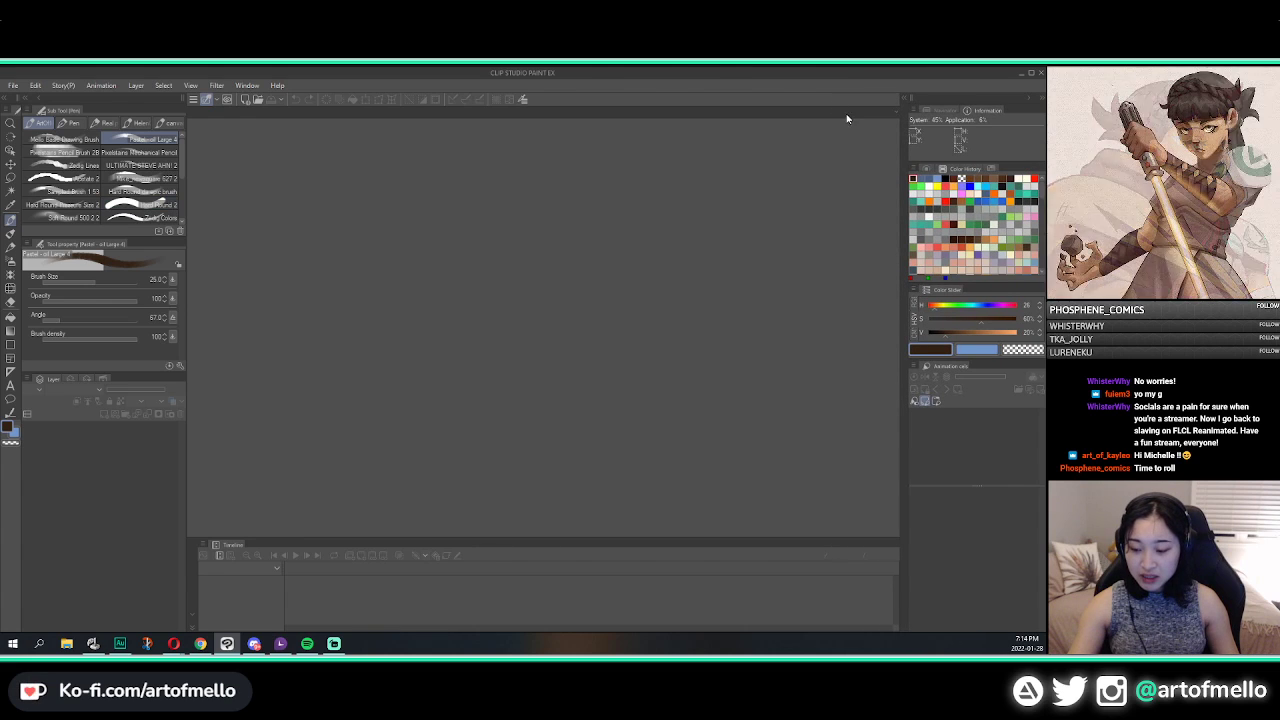
click(926, 169)
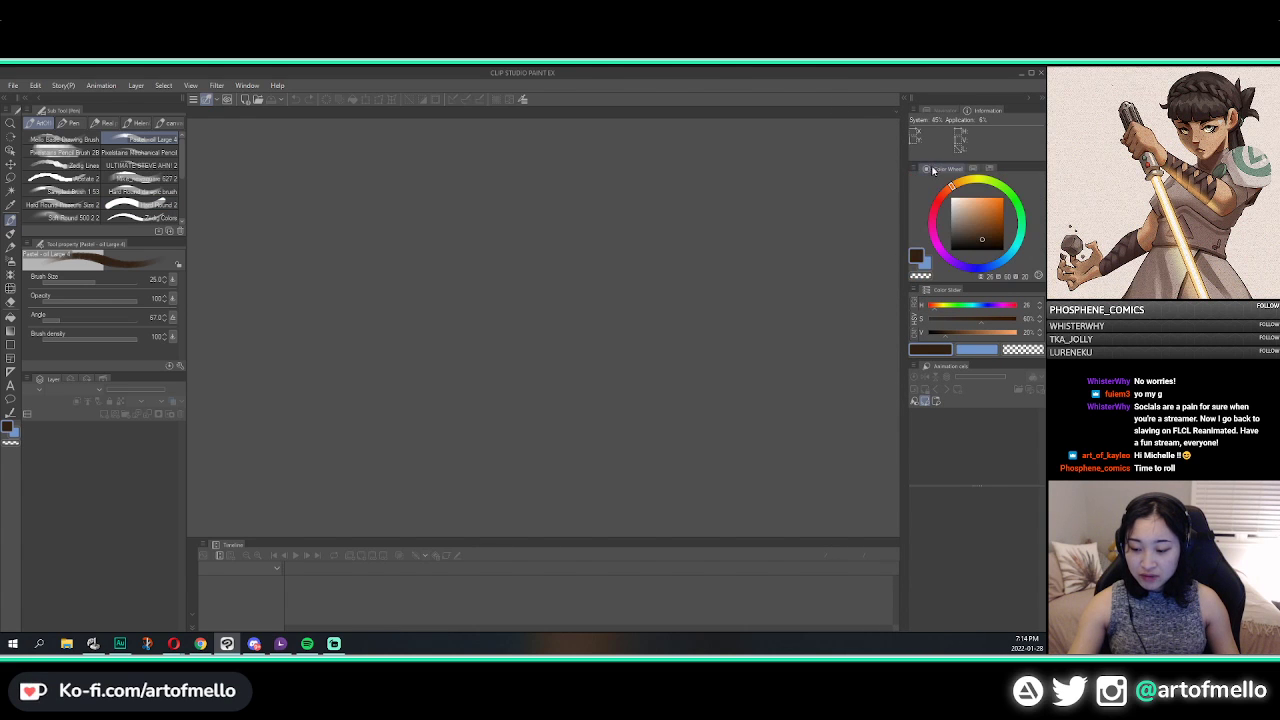
click(969, 172)
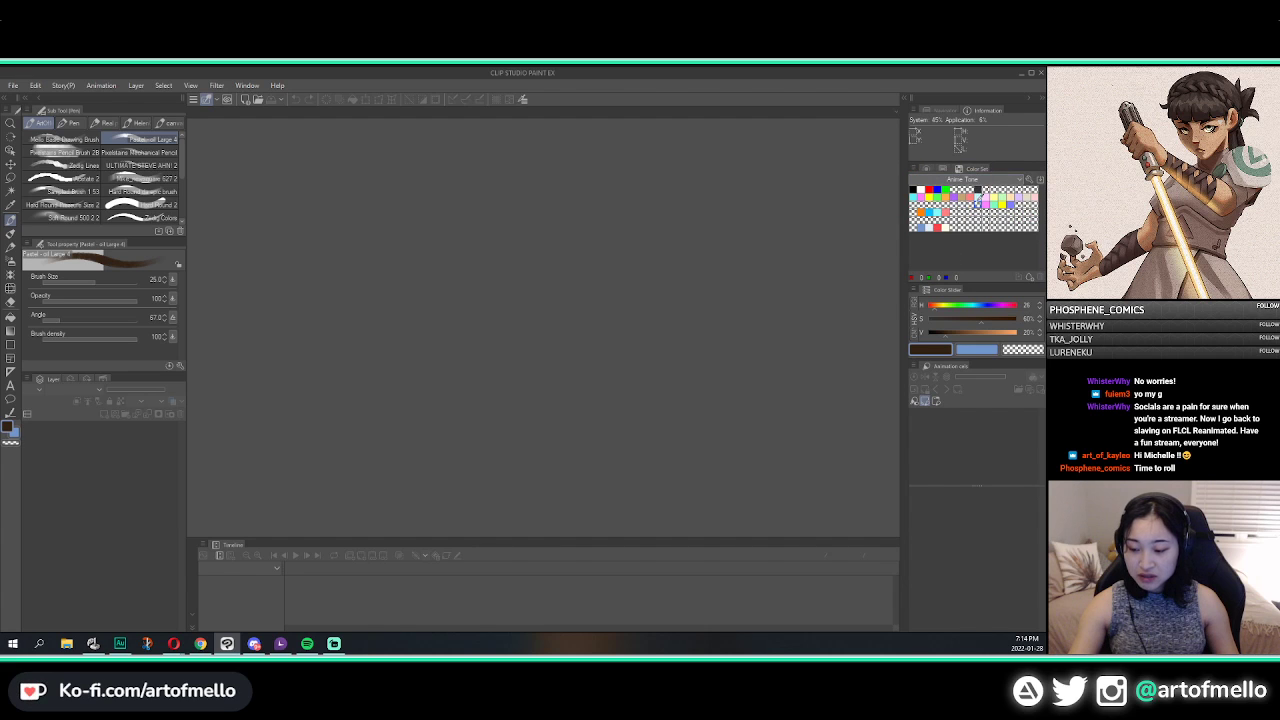
click(945, 180)
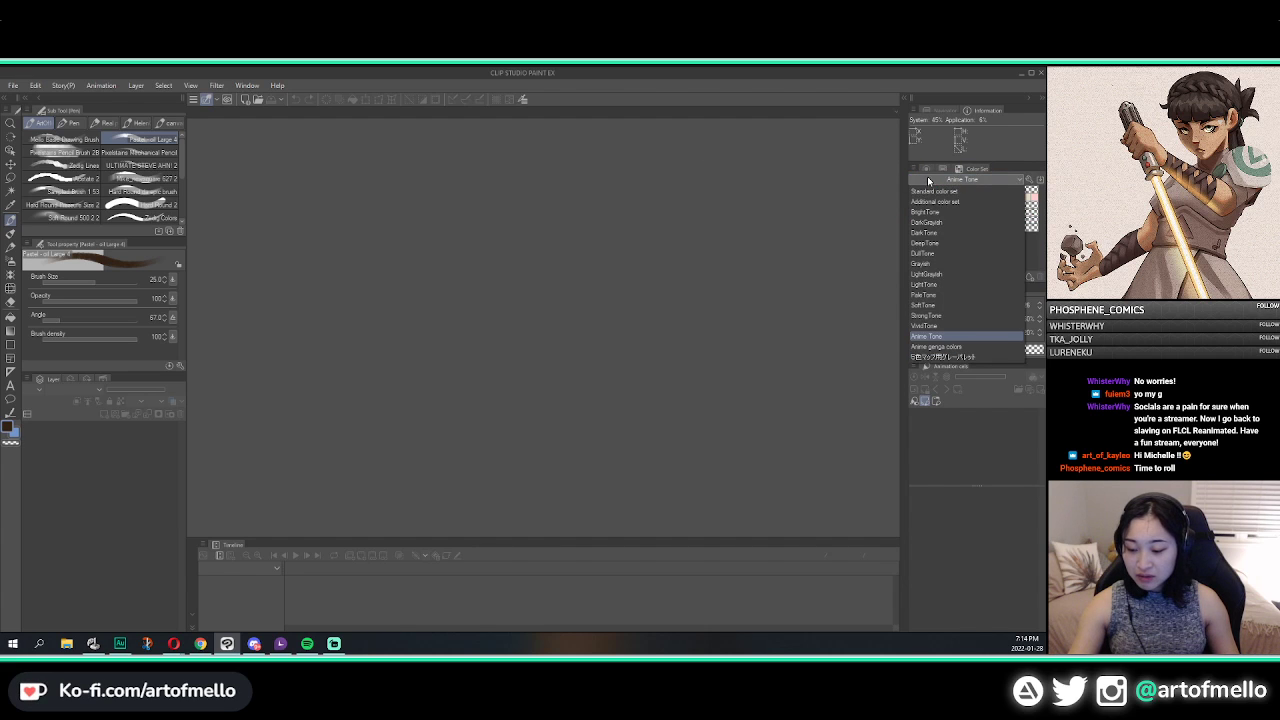
click(955, 182)
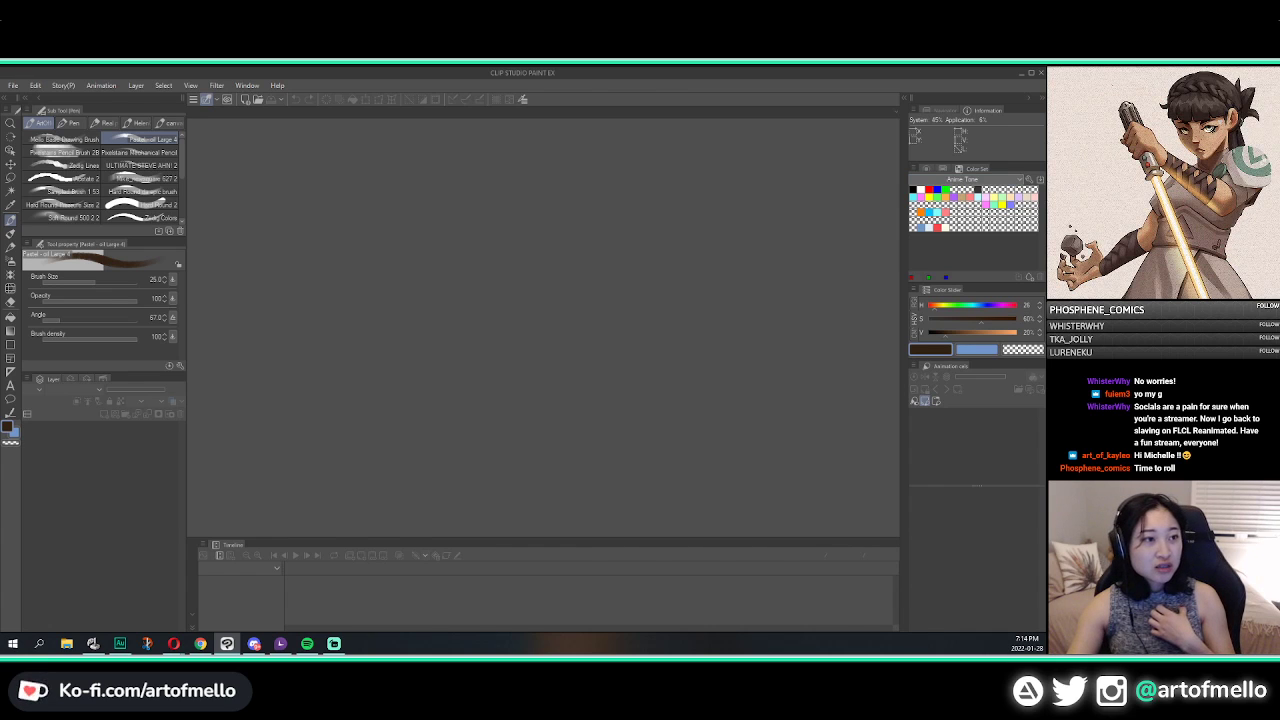
Step: Switch to the browser and examine the anime drawing with coloured line art as a reference
key(alt+Tab)
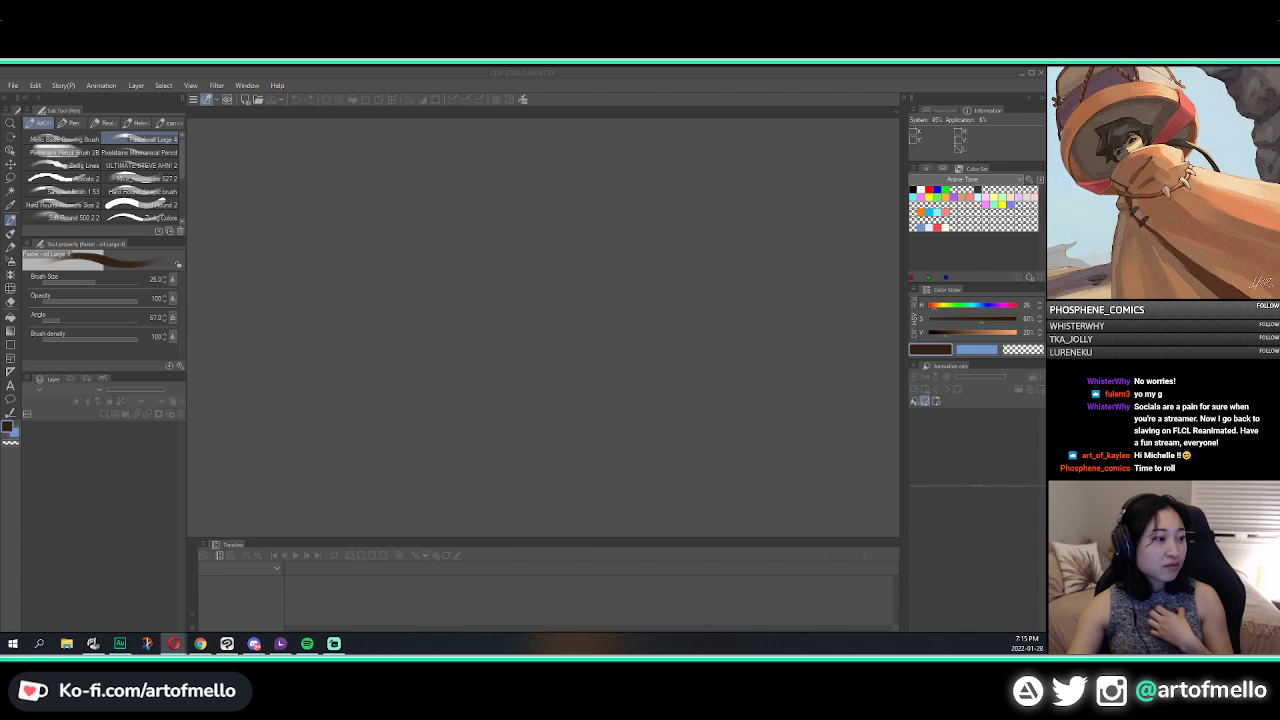
drag(0, 80, 546, 326)
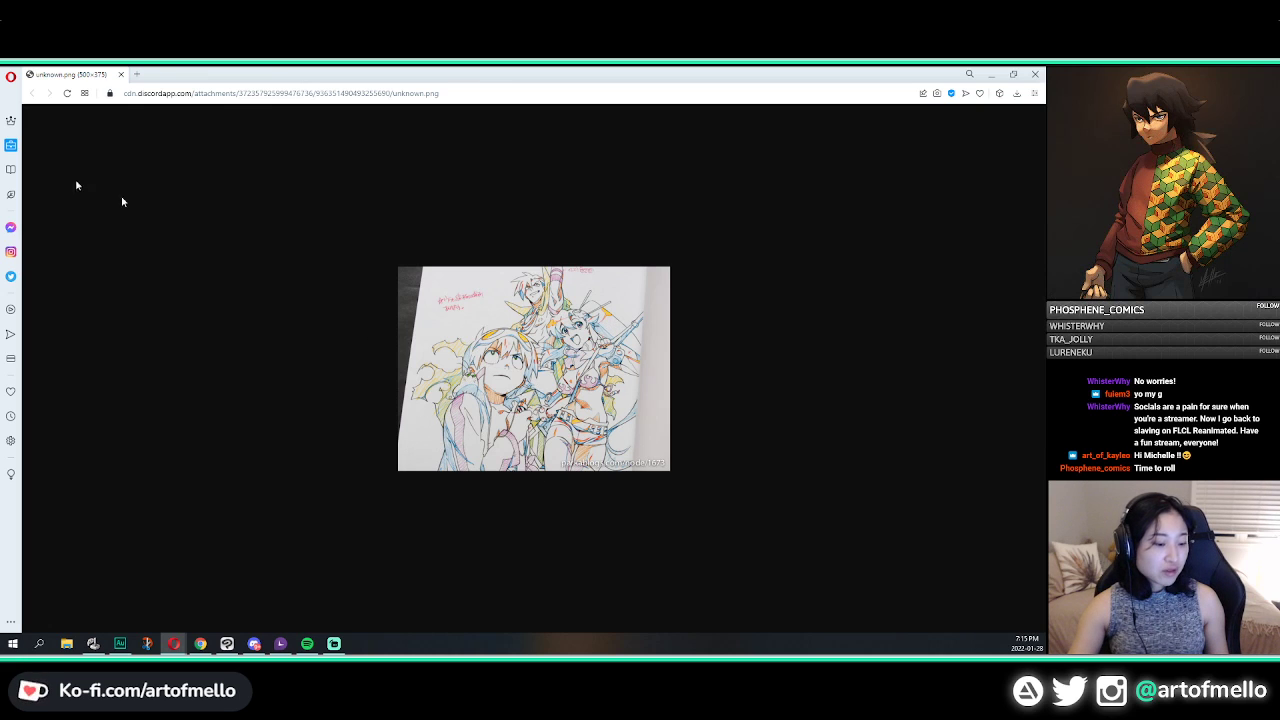
drag(52, 77, 2, 80)
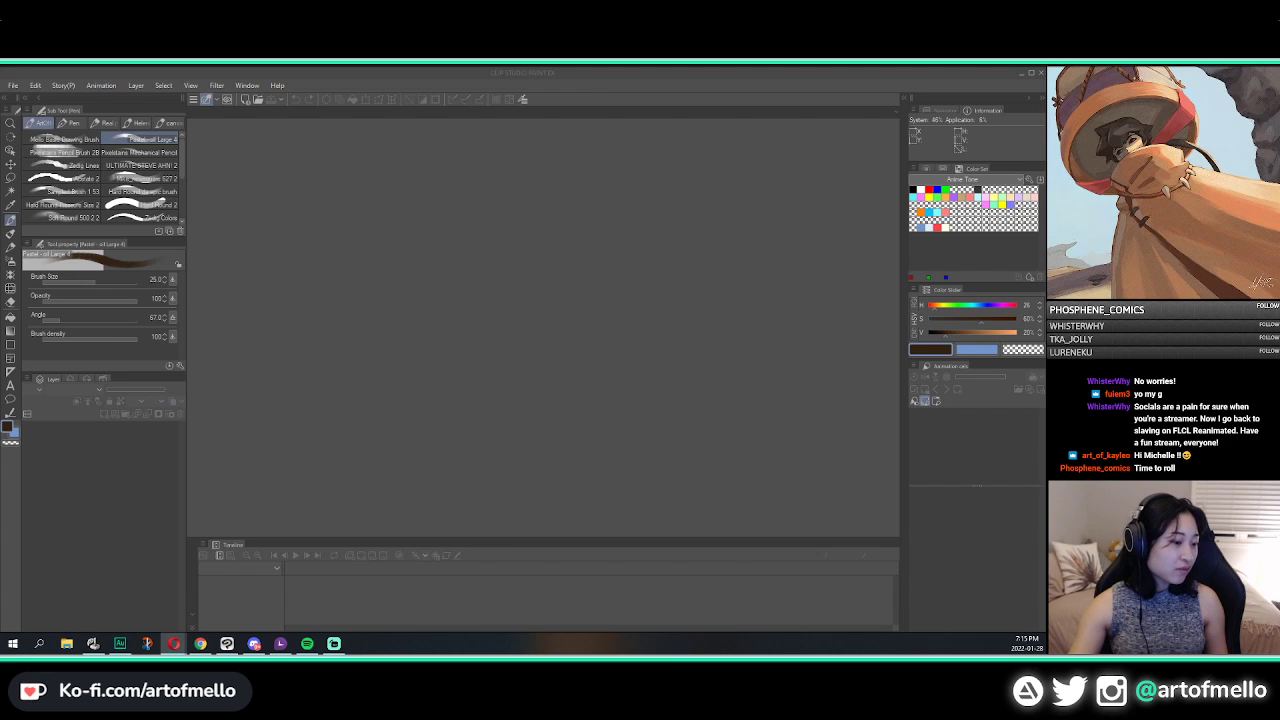
Step: Return to Clip Studio Paint, show the Color Wheel and choose a medium brown with hue 26, saturation 47 and value 48
click(649, 486)
click(929, 169)
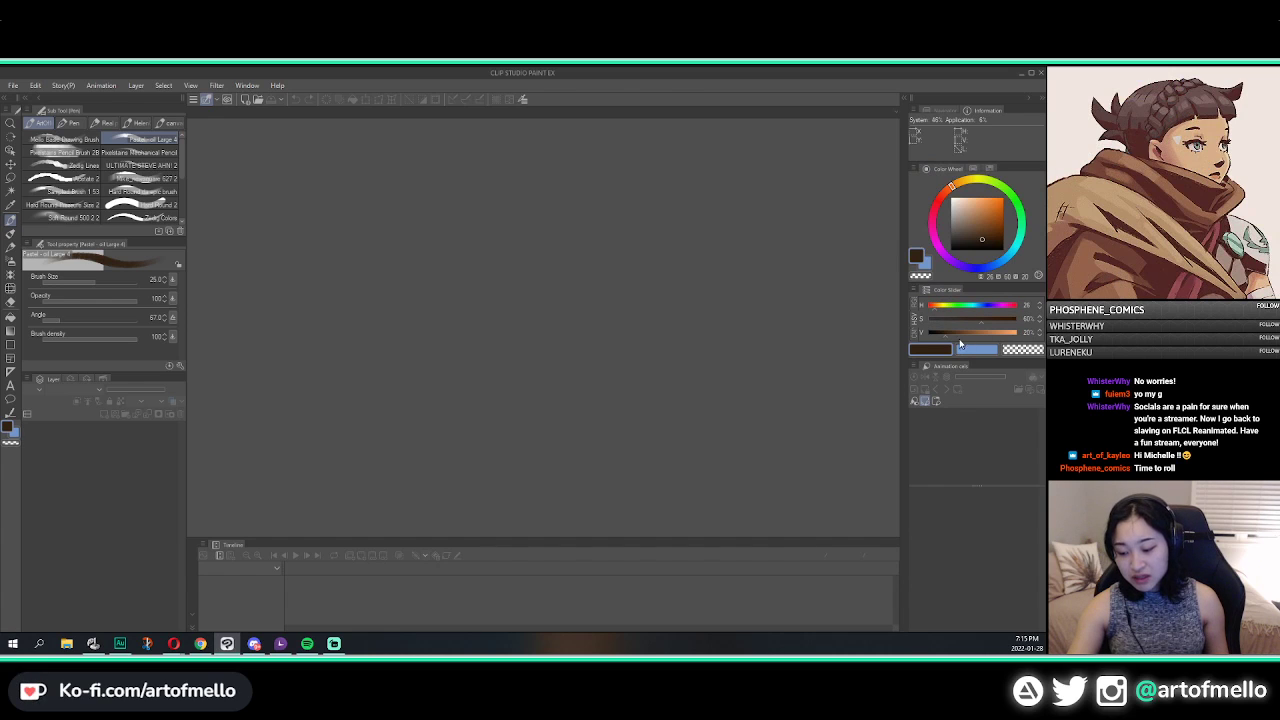
drag(948, 341, 943, 342)
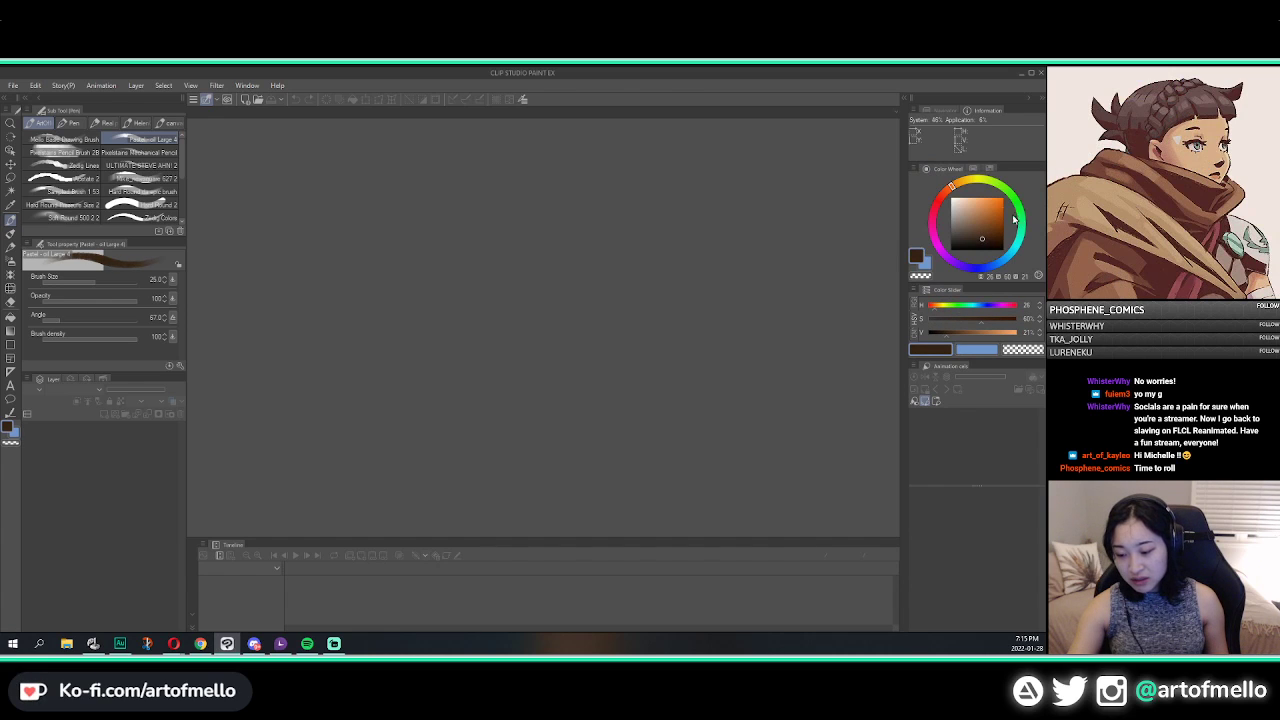
drag(981, 234, 975, 224)
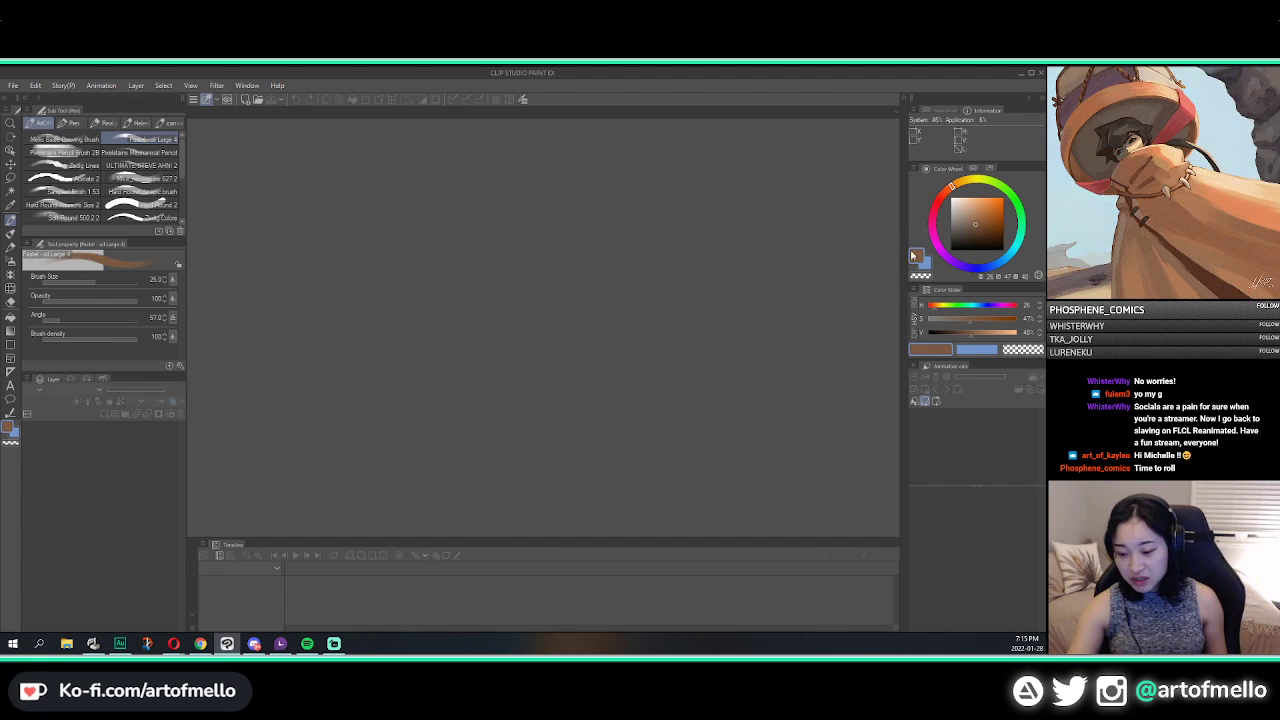
Step: Narrow the tool settings column slightly and widen the palette column containing the Color Wheel
drag(908, 258, 934, 292)
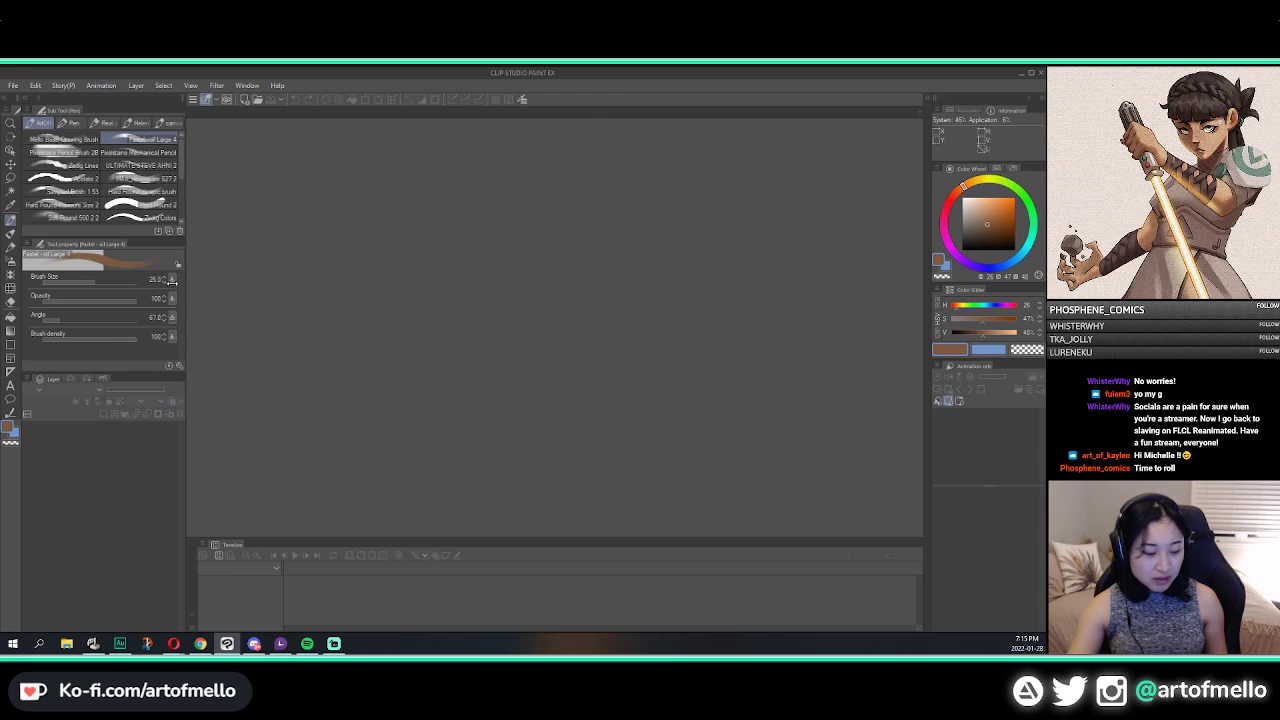
mouse_move(184, 288)
mouse_down()
mouse_move(167, 288)
mouse_move(180, 291)
mouse_up()
drag(930, 273, 899, 272)
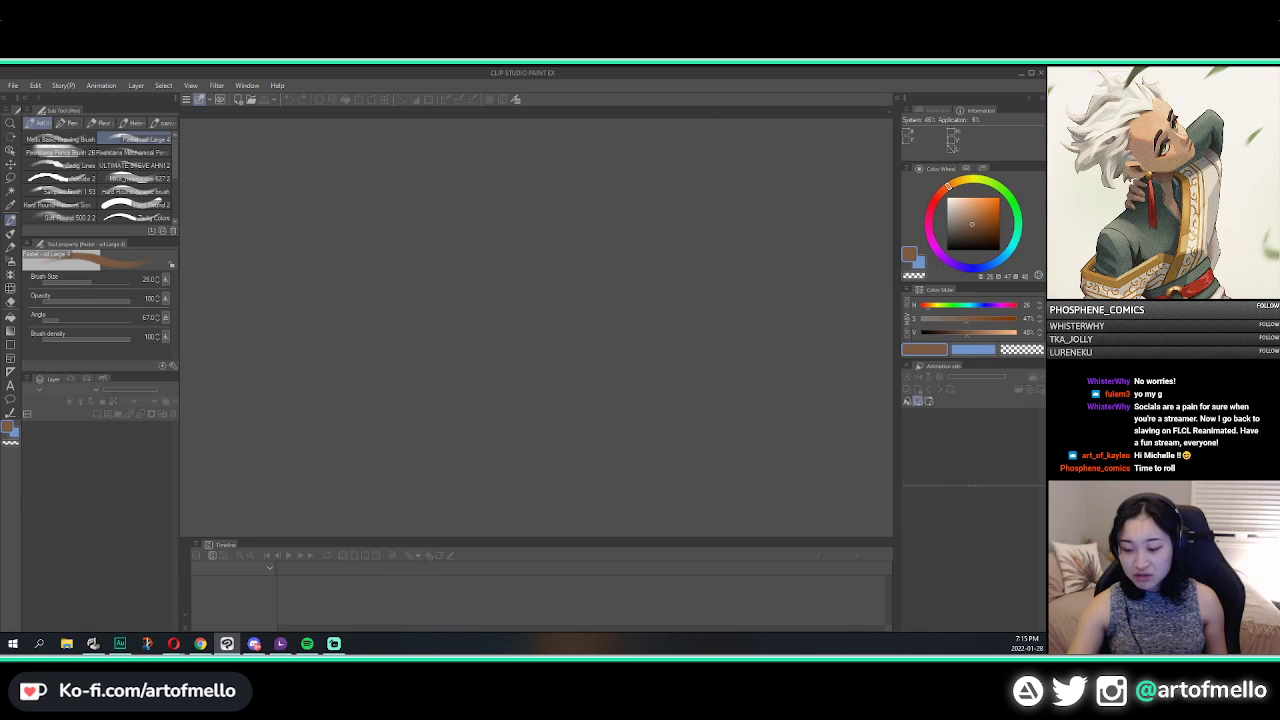
Step: Show the Navigator in place of the Information palette and make the Animation cels palette slightly taller
click(940, 110)
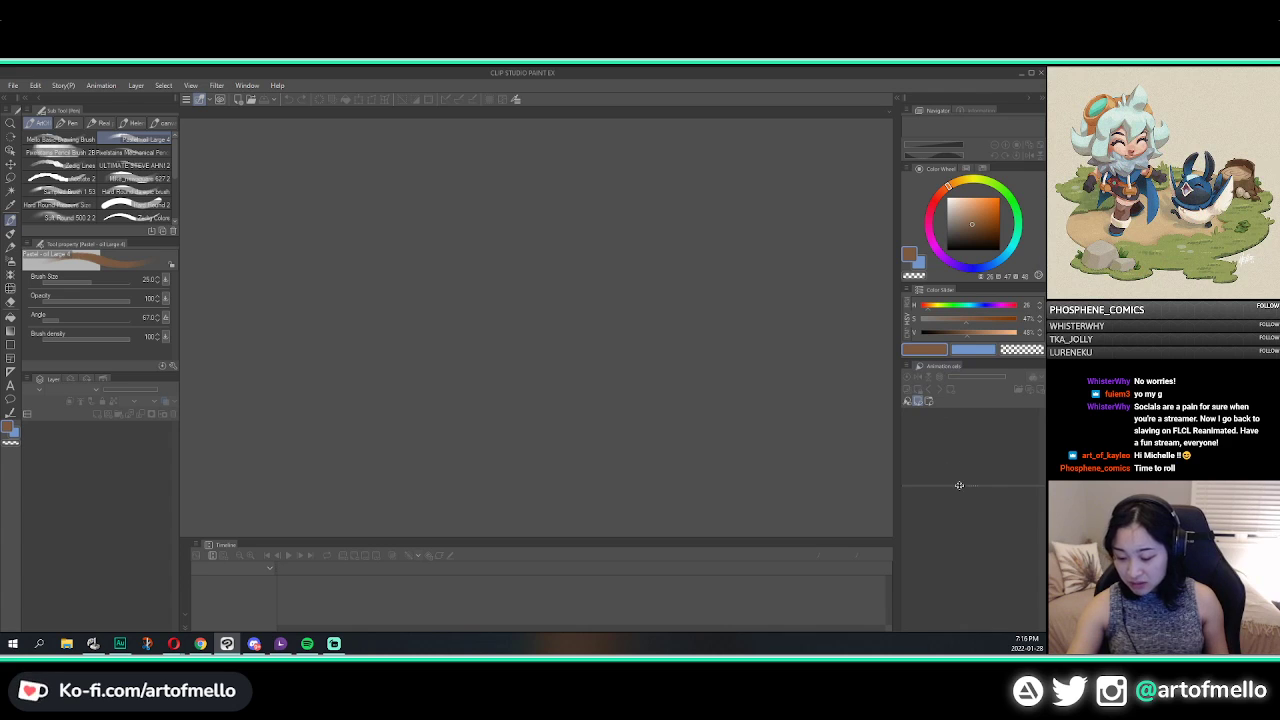
drag(951, 487, 951, 503)
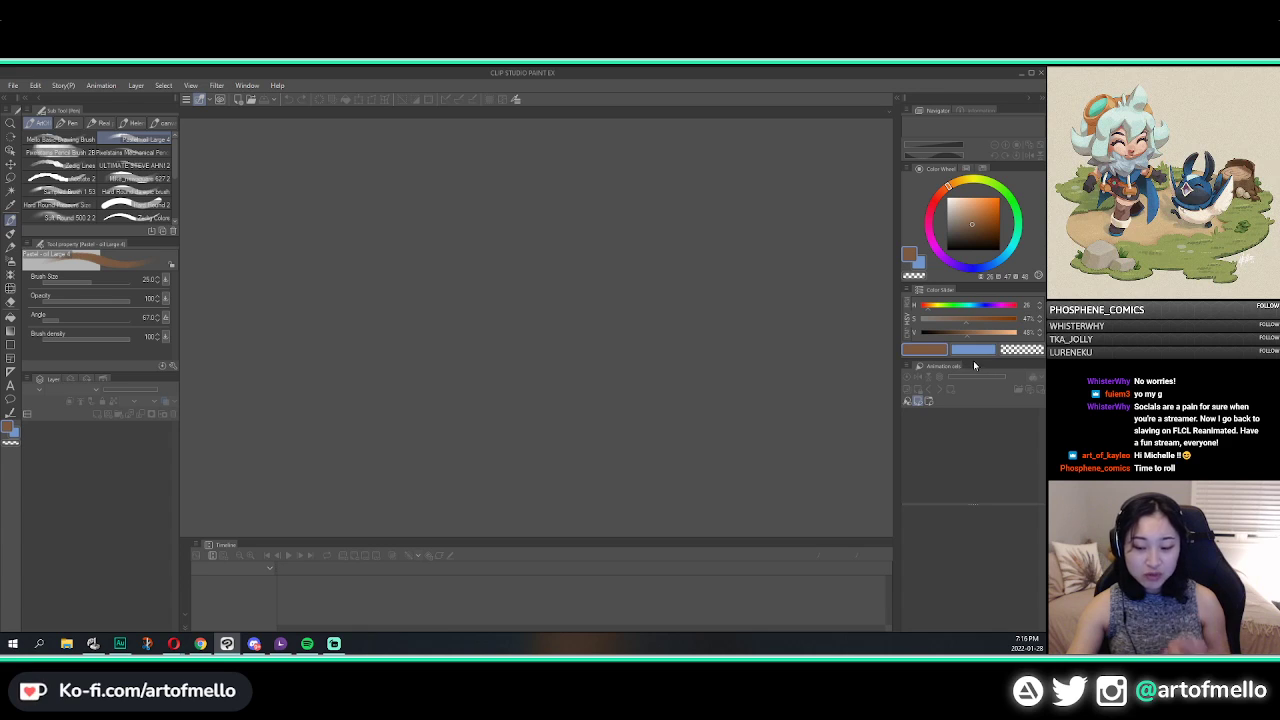
Step: Expand the collapsed Sub View palette beside the colour palettes to display the character reference image
click(897, 101)
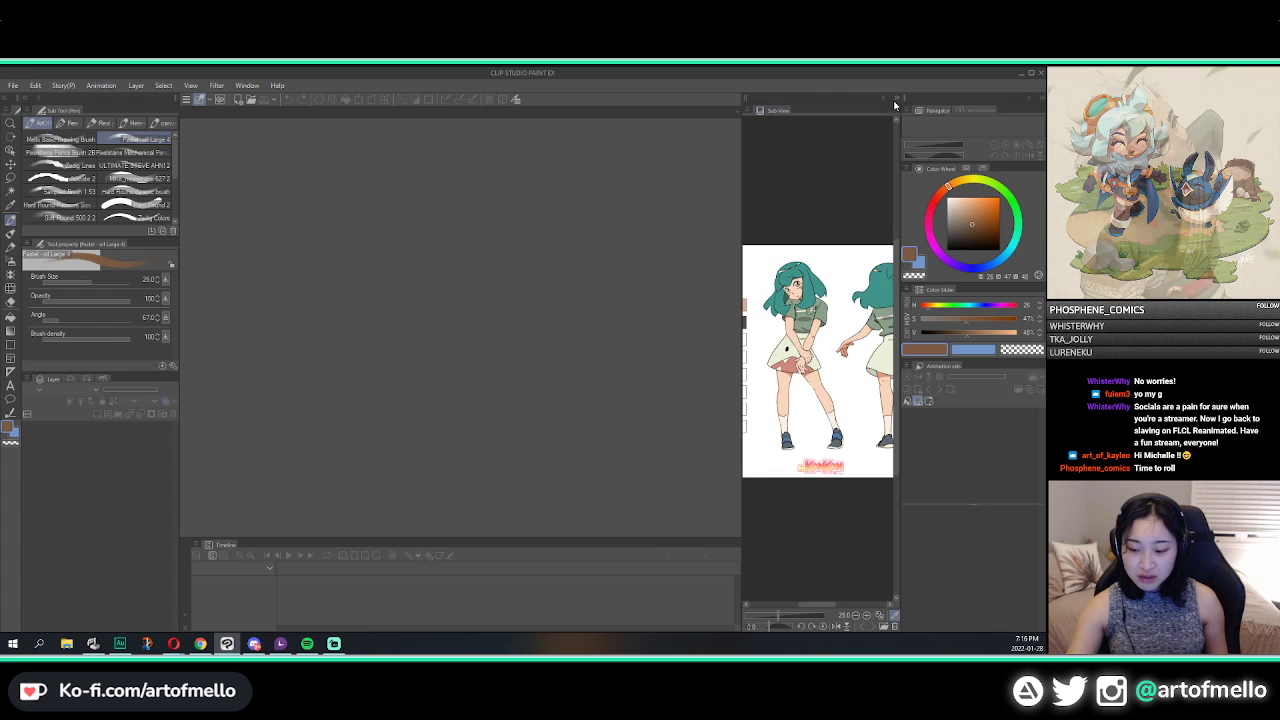
click(900, 101)
click(900, 102)
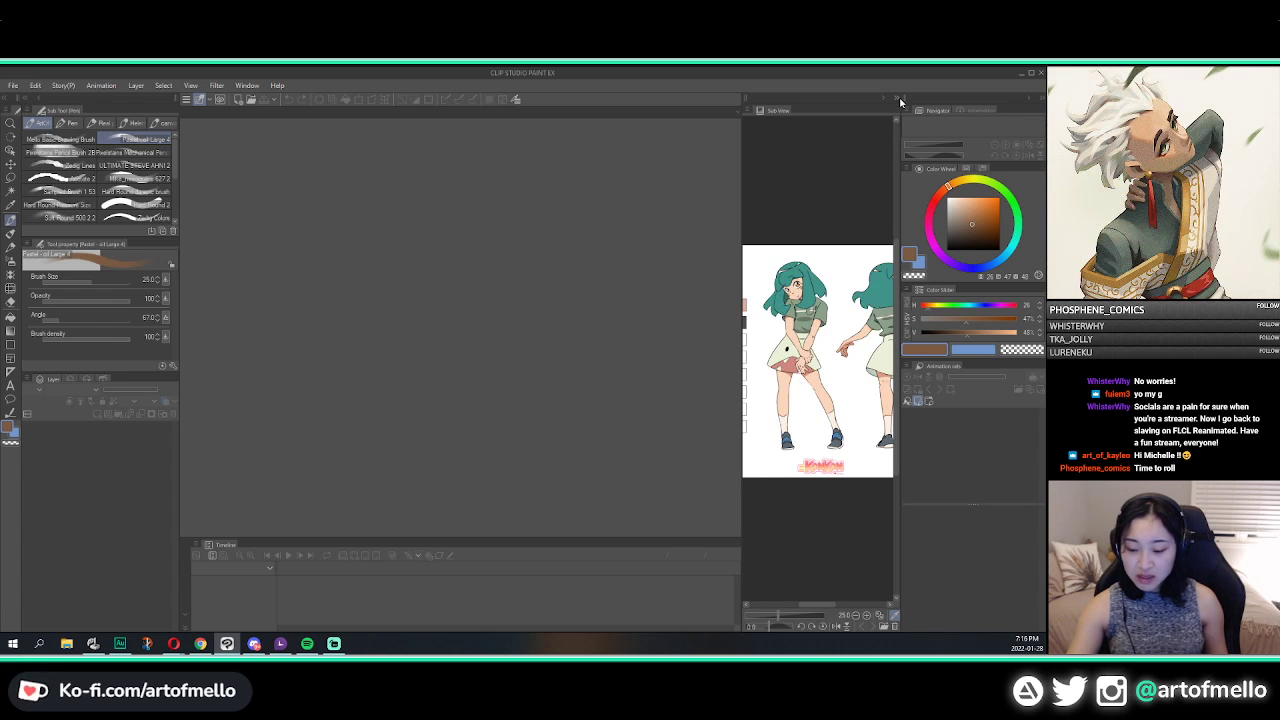
Step: Widen the Sub View palette so the whole character reference sheet fits inside it
scroll(846, 265, down, 3)
scroll(850, 278, up, 6)
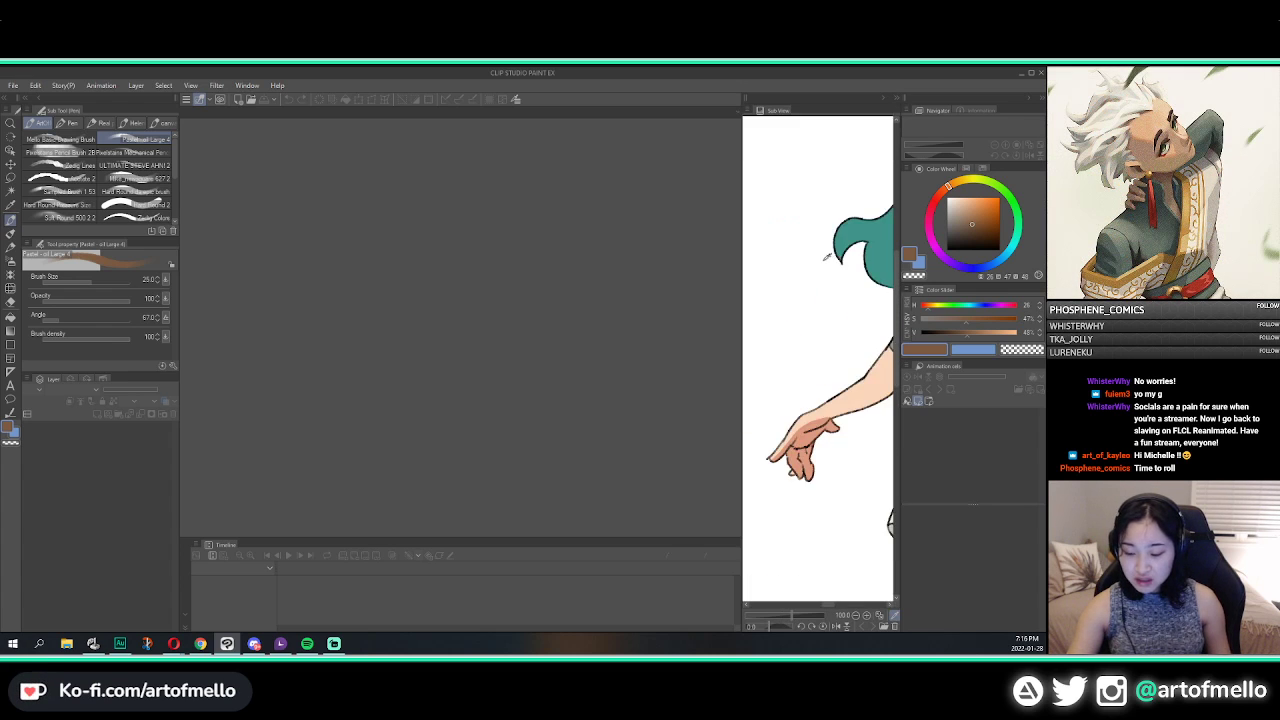
scroll(846, 268, down, 3)
drag(742, 287, 531, 279)
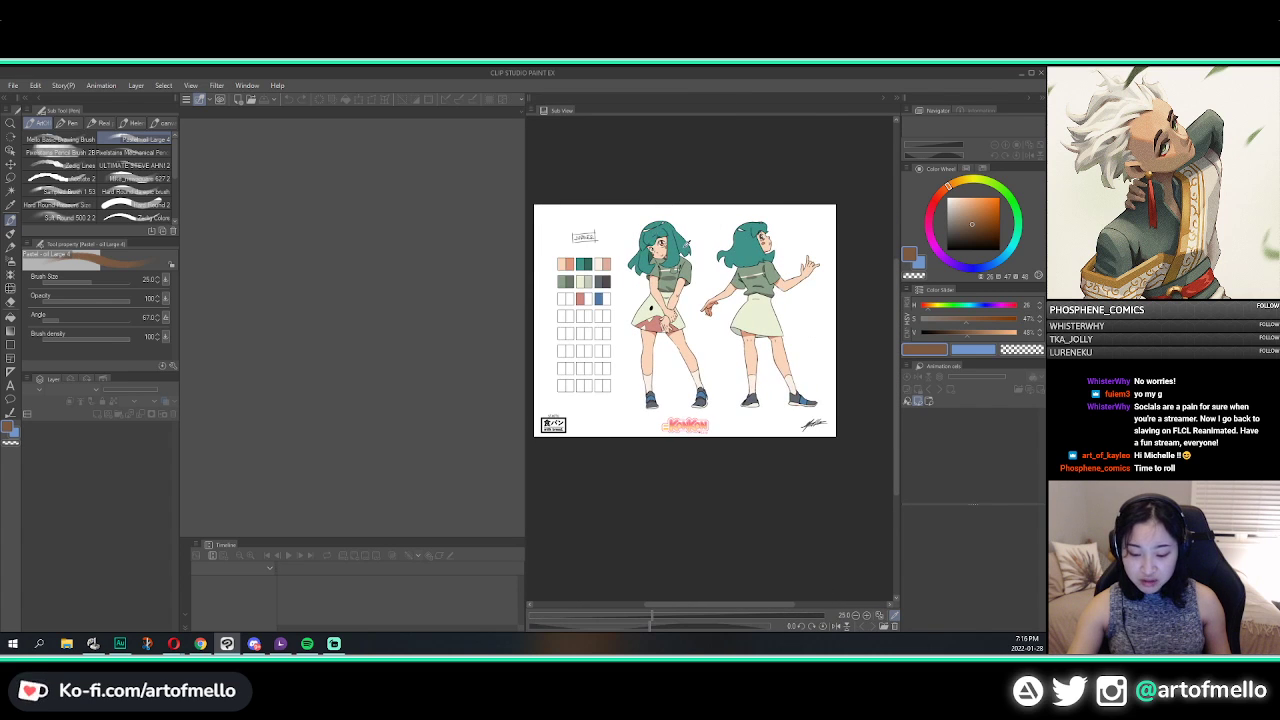
Step: Sample several colours from the front-facing character in the Sub View reference, ending with the light skin swatch
click(686, 242)
click(630, 234)
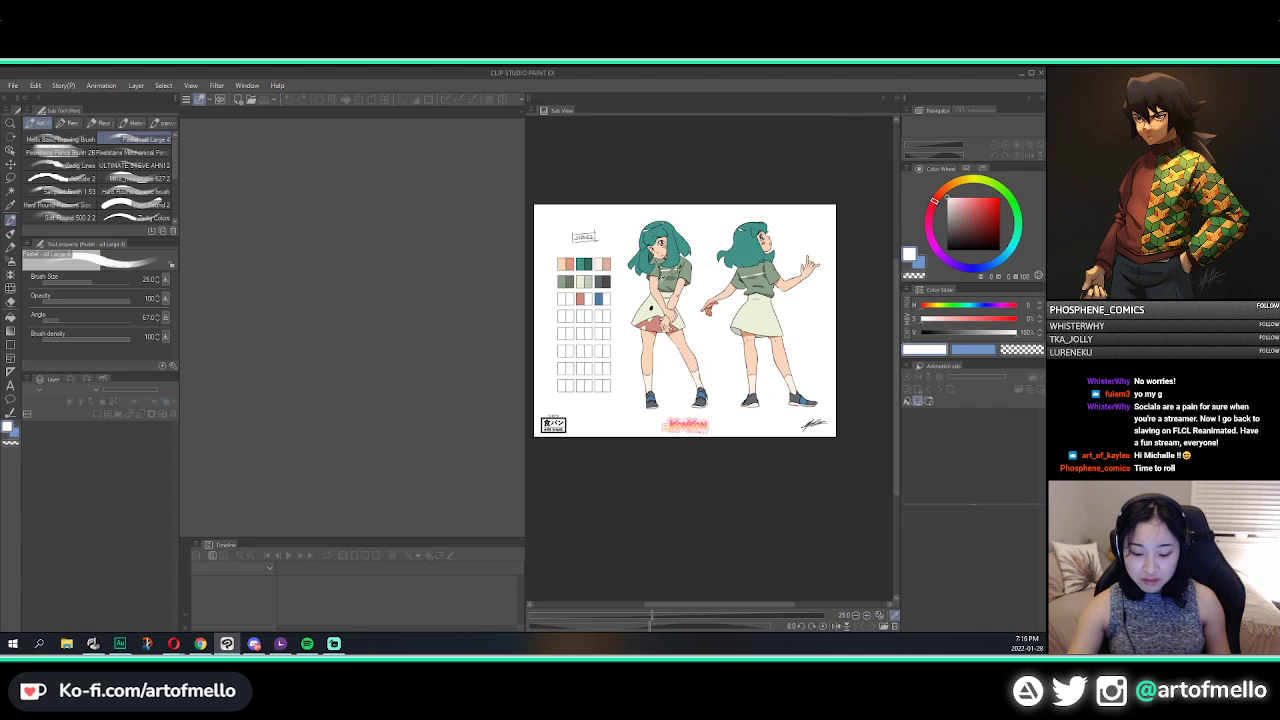
click(660, 281)
click(644, 282)
click(562, 263)
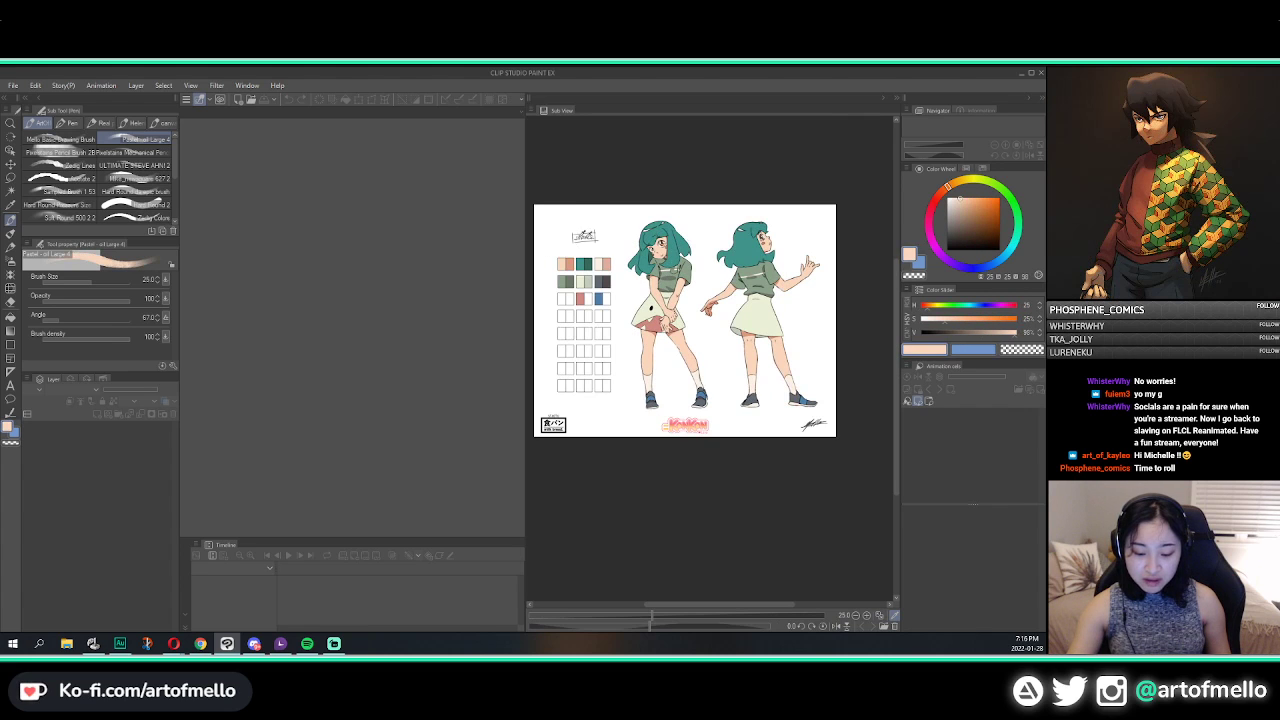
Step: Sample the teal hair colour from a close-up of the front-facing character in the Sub View
scroll(577, 240, up, 6)
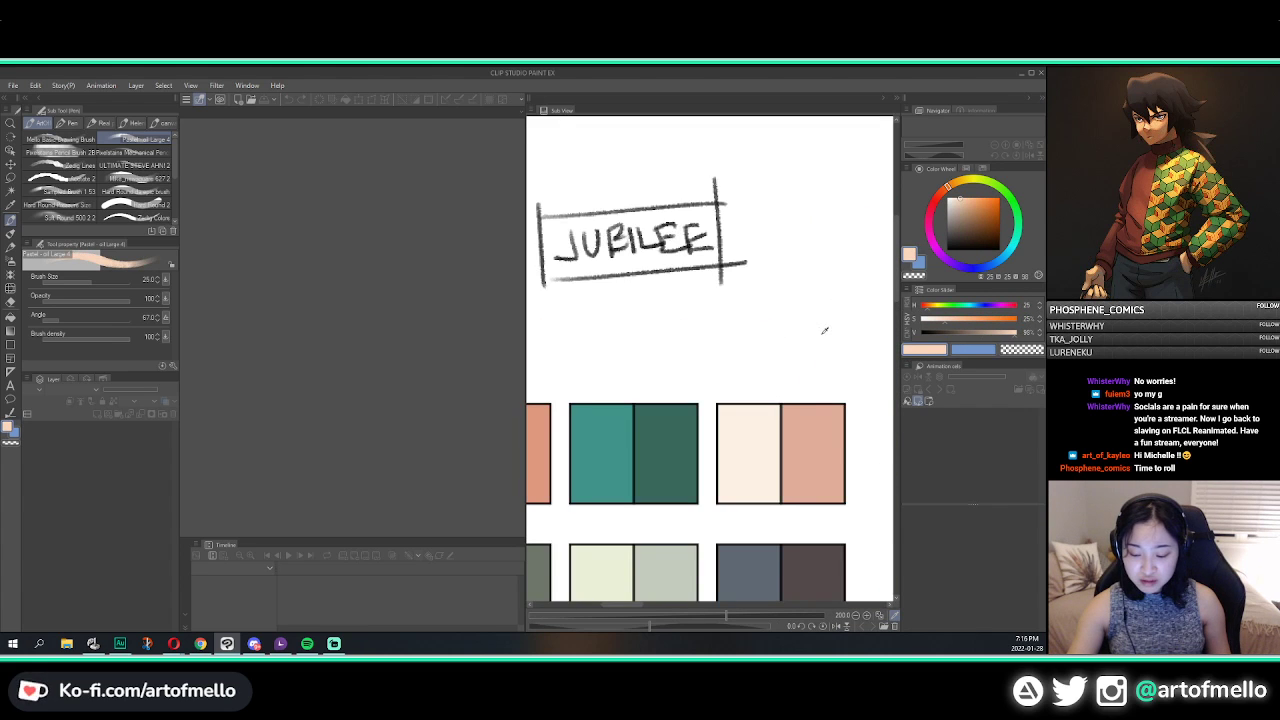
drag(850, 329, 425, 314)
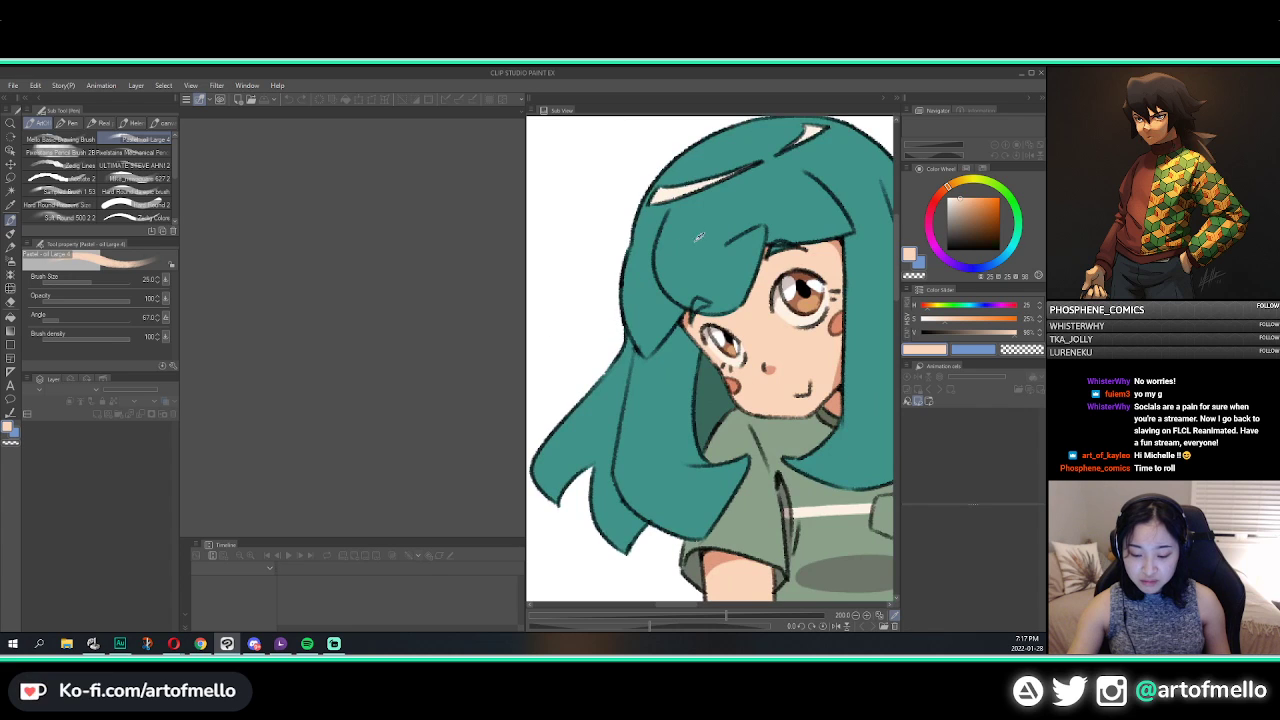
click(699, 236)
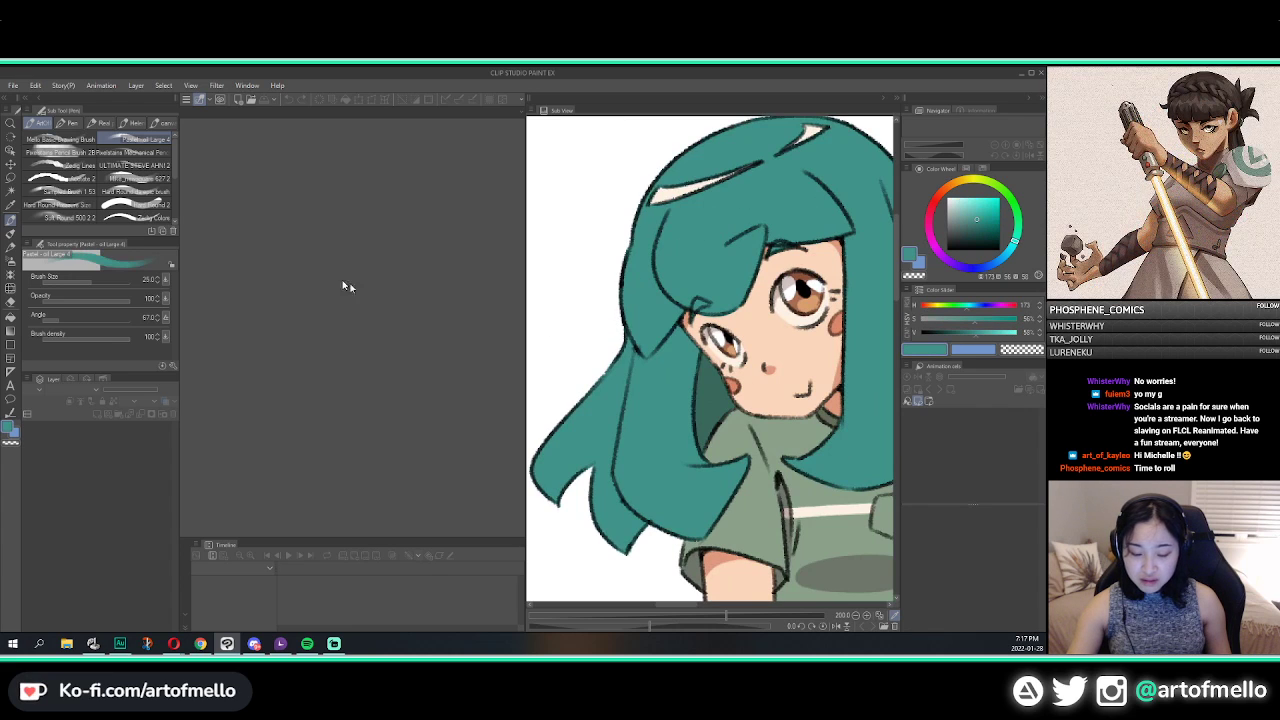
Step: Narrow the Sub View palette to enlarge the canvas area and frame the full front-facing character in it
drag(525, 200, 649, 216)
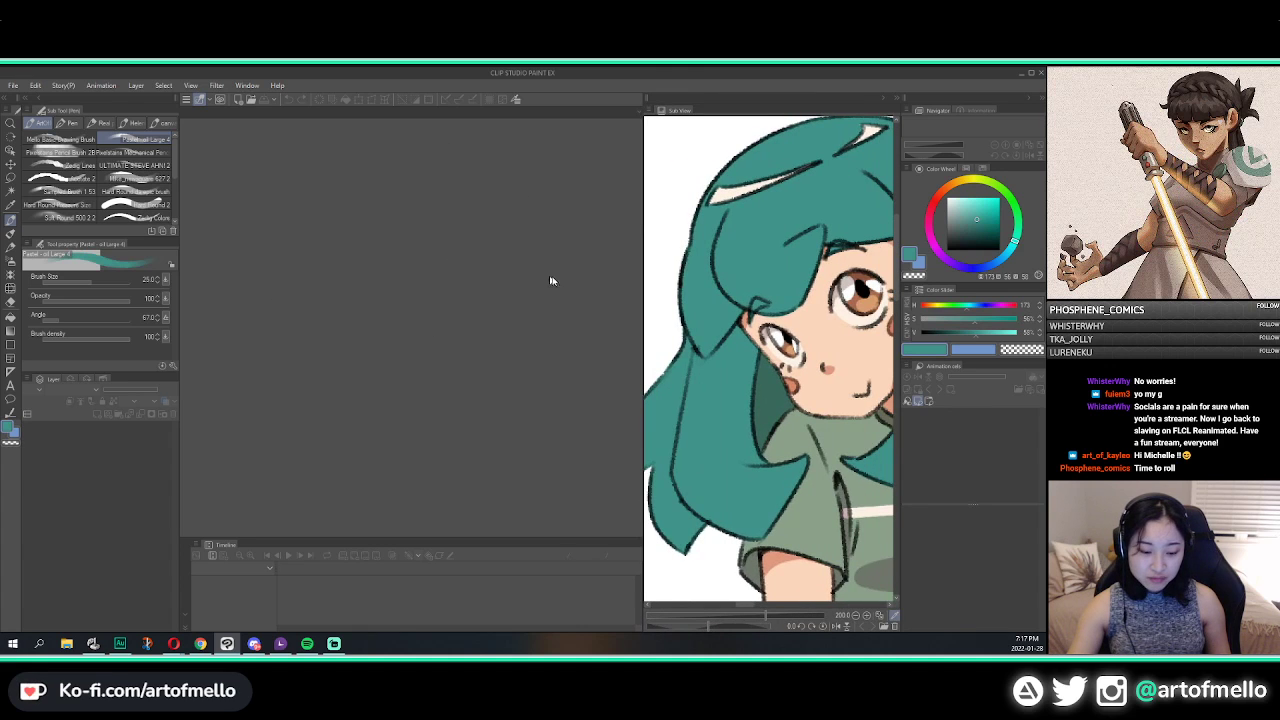
drag(644, 259, 683, 263)
scroll(810, 268, down, 5)
drag(849, 317, 783, 298)
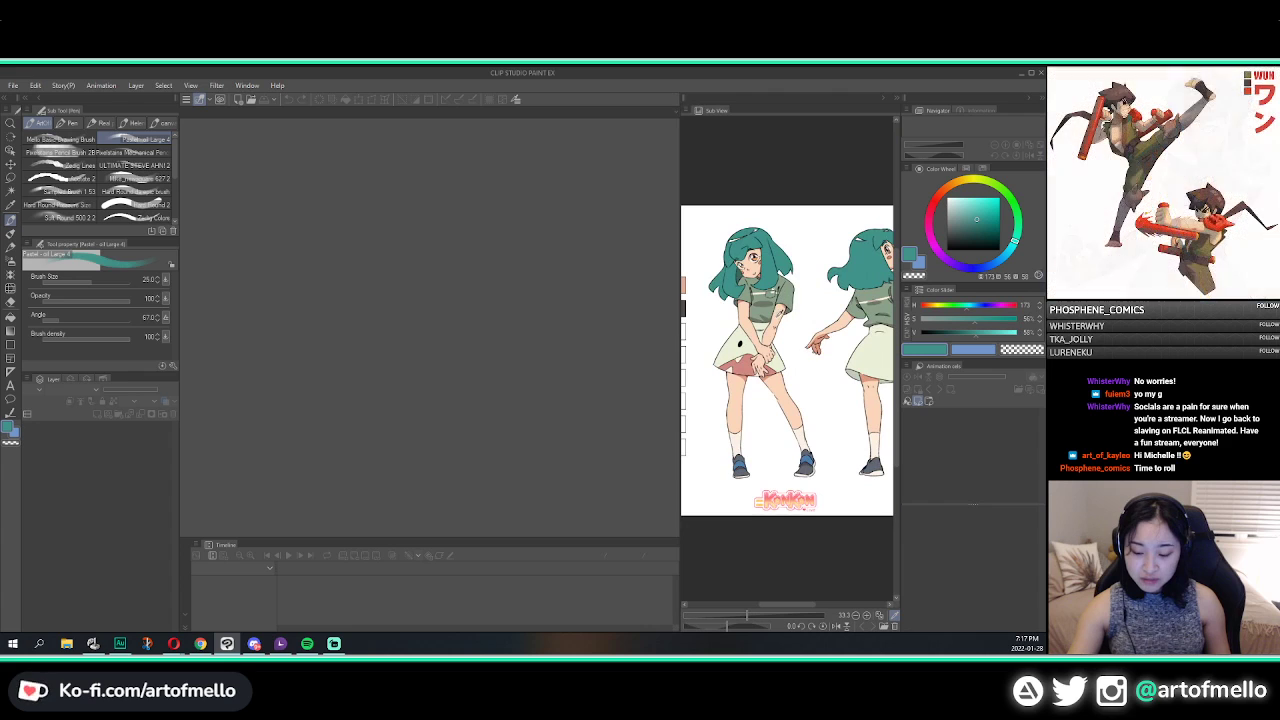
Step: Sample the character's light skin colour from the reference image in the narrowed Sub View
click(738, 259)
scroll(795, 273, down, 1)
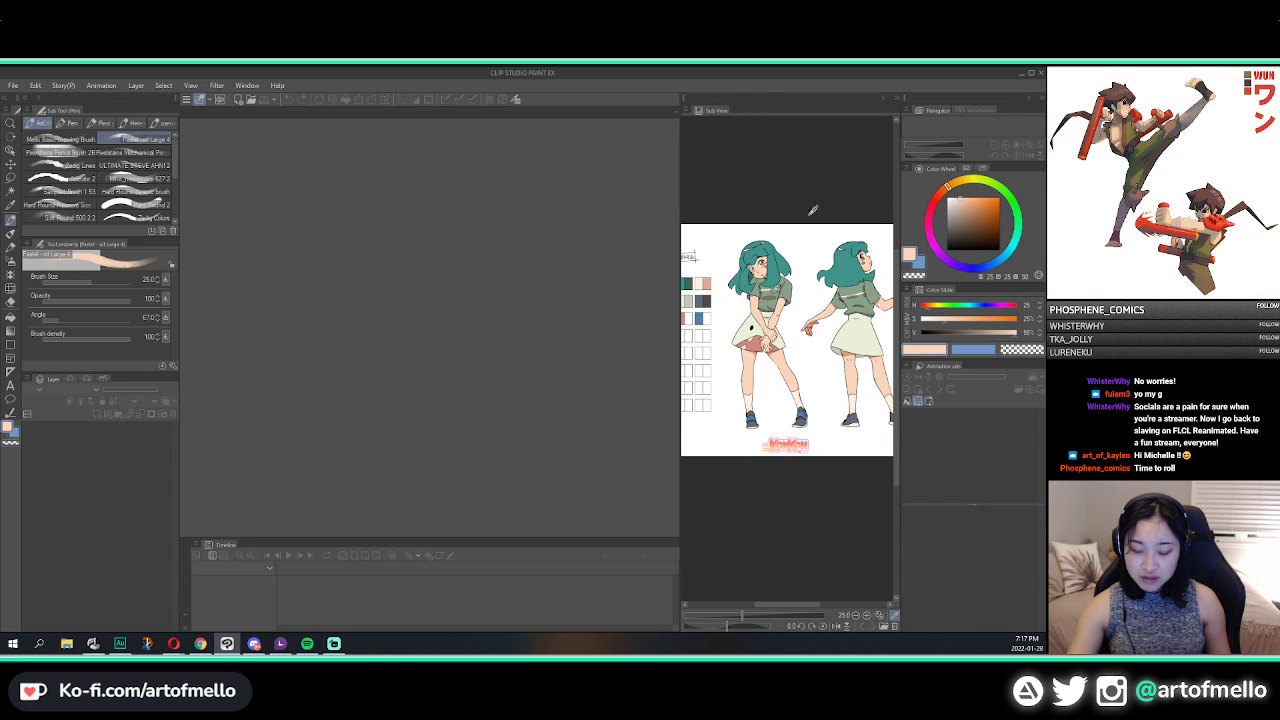
scroll(760, 295, up, 2)
scroll(783, 256, up, 2)
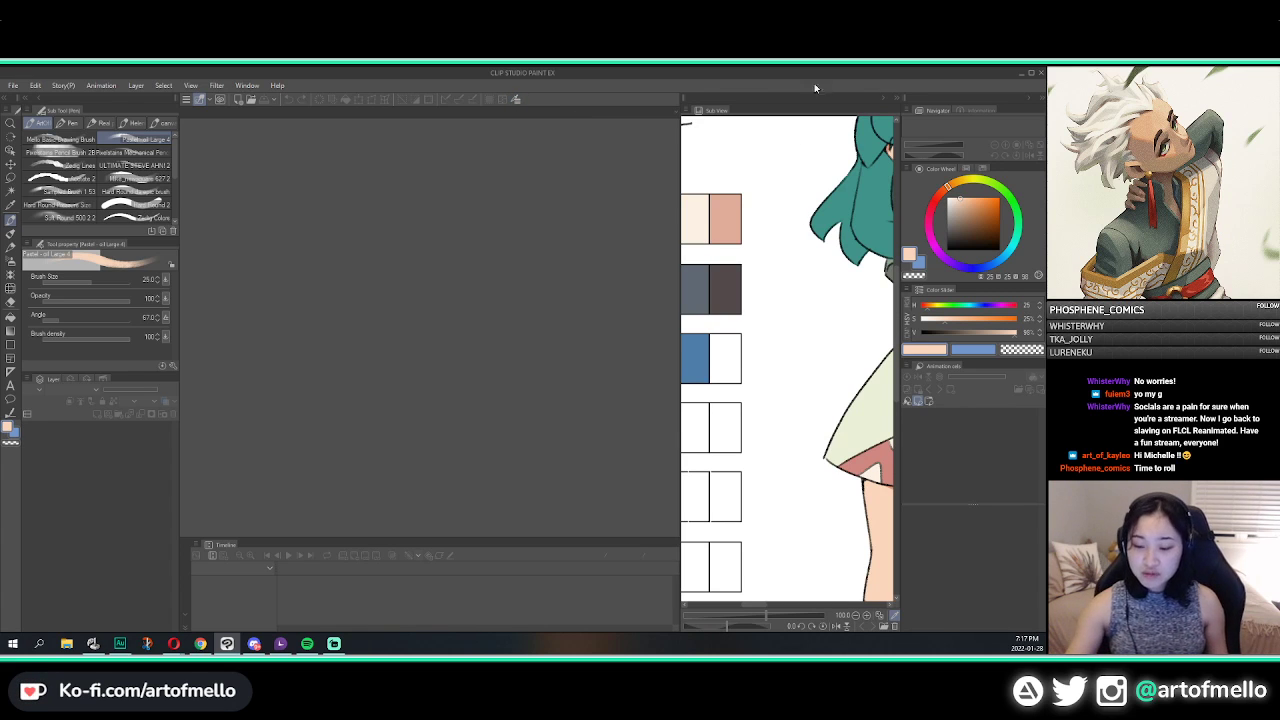
Step: Sample the teal hair colour from the reference sheet, with hue 173 and saturation 56, and collapse the Sub View palette
click(773, 216)
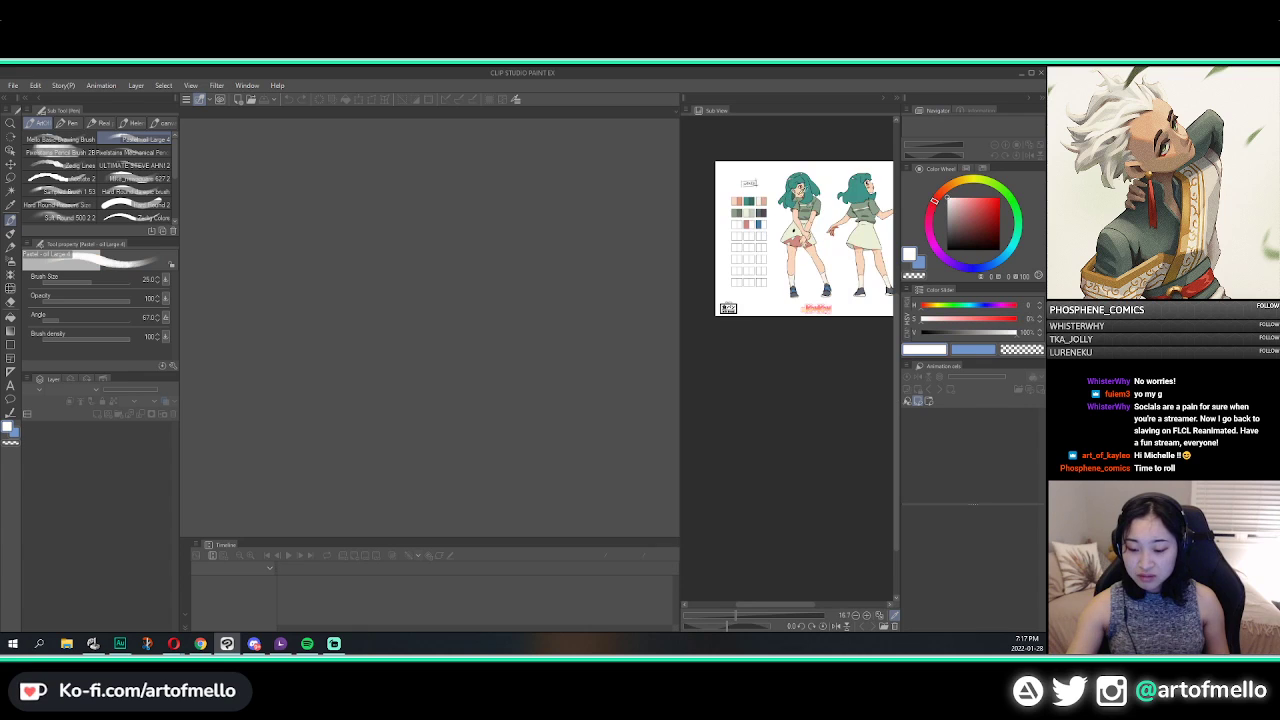
click(804, 184)
click(898, 100)
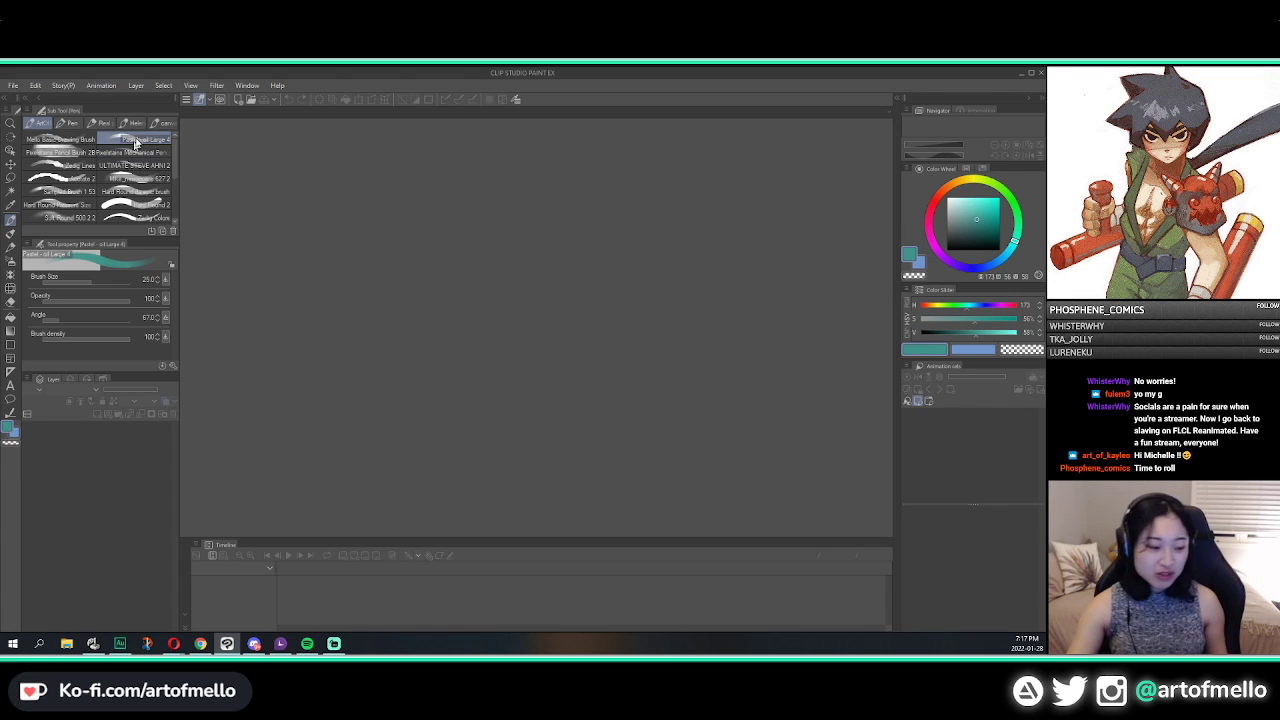
Step: Start a new document and choose Animation as its use of work
click(14, 86)
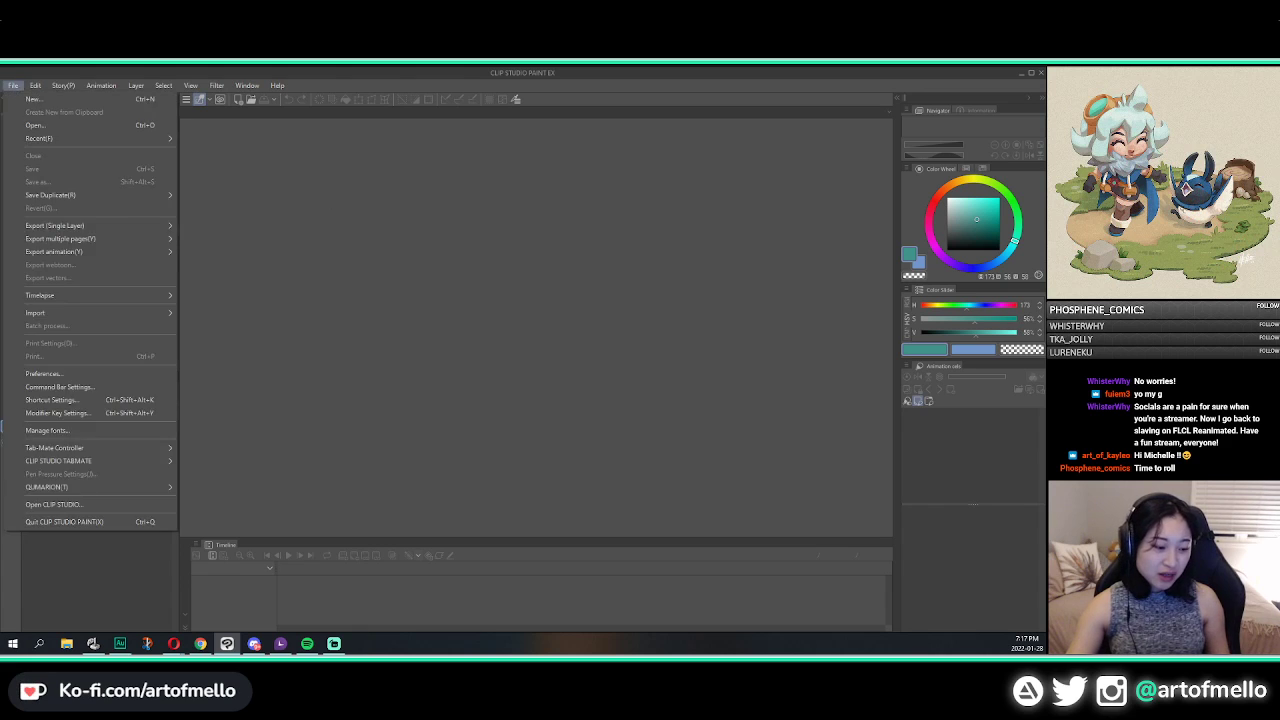
click(30, 99)
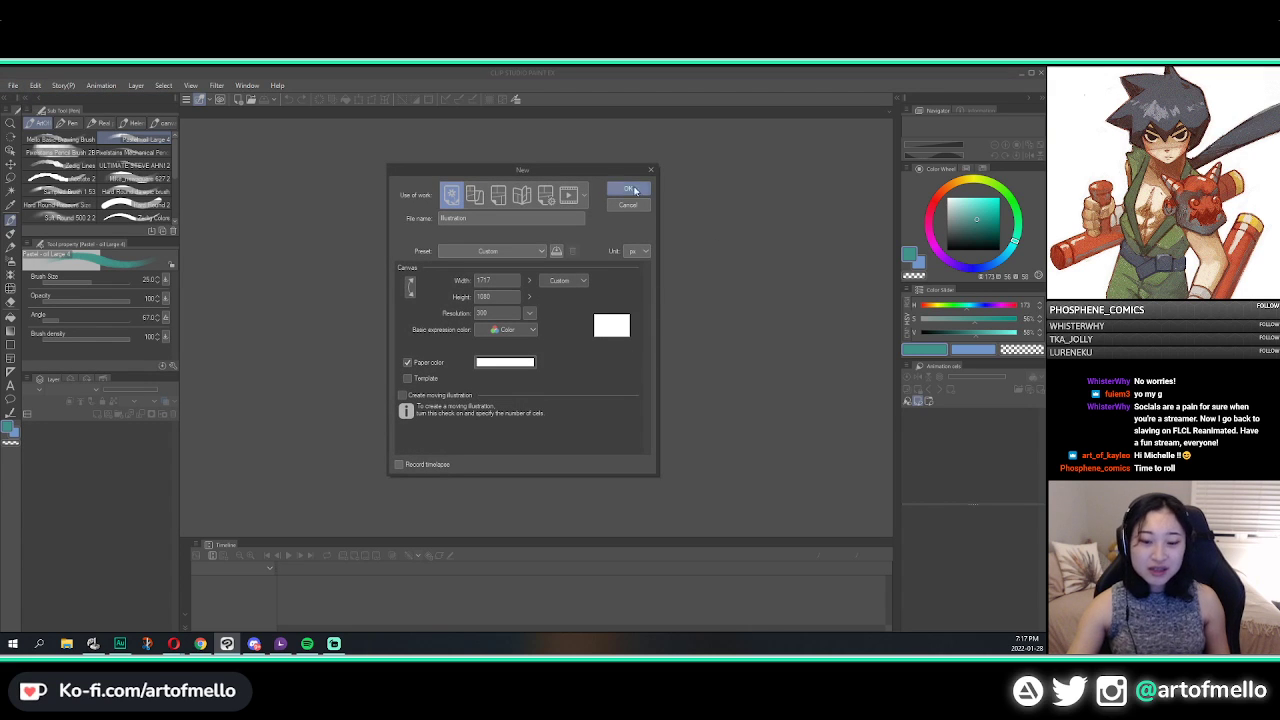
mouse_move(552, 170)
mouse_down()
mouse_move(568, 159)
mouse_move(555, 158)
mouse_up()
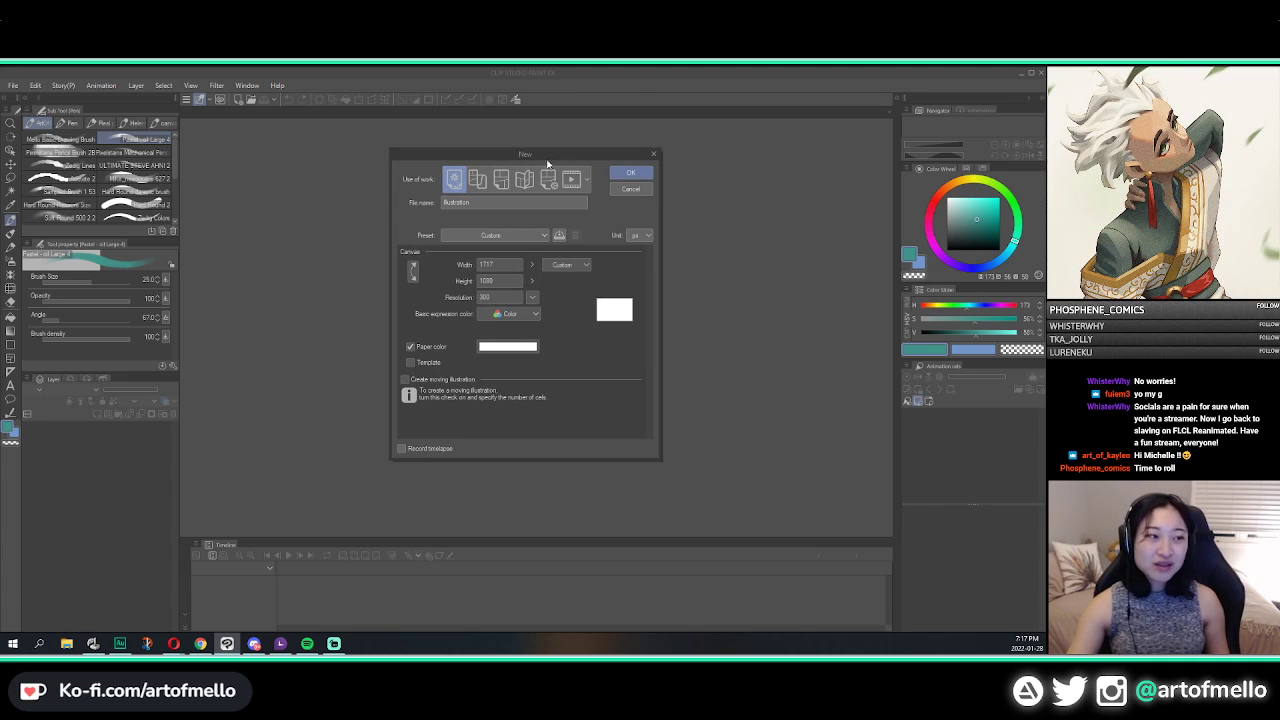
mouse_move(539, 163)
mouse_down()
mouse_move(548, 157)
mouse_move(537, 169)
mouse_up()
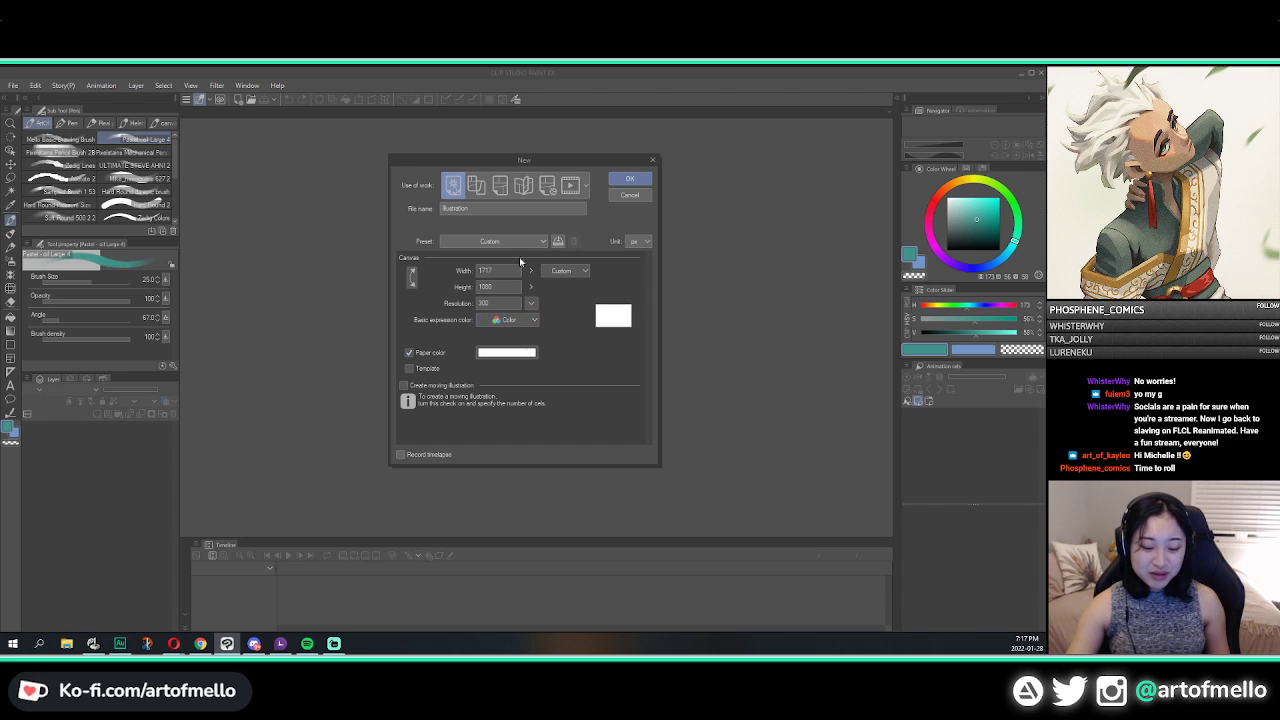
drag(571, 159, 568, 159)
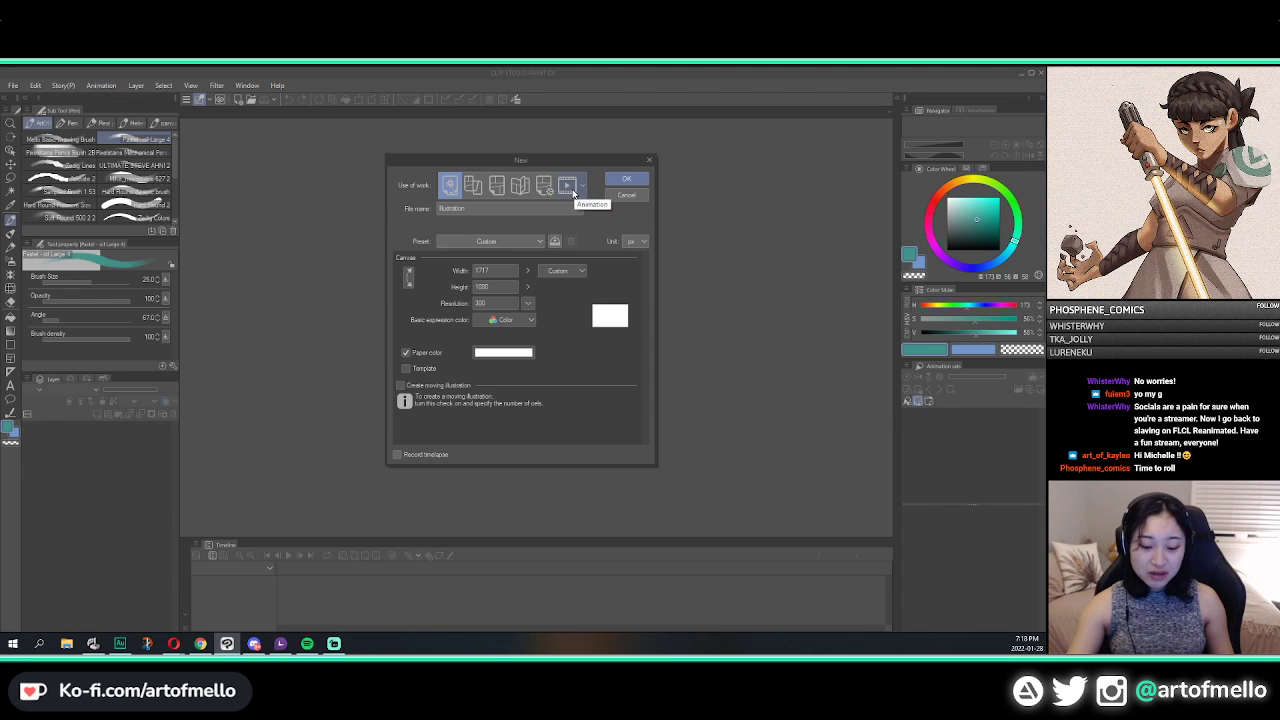
click(573, 192)
drag(591, 165, 522, 144)
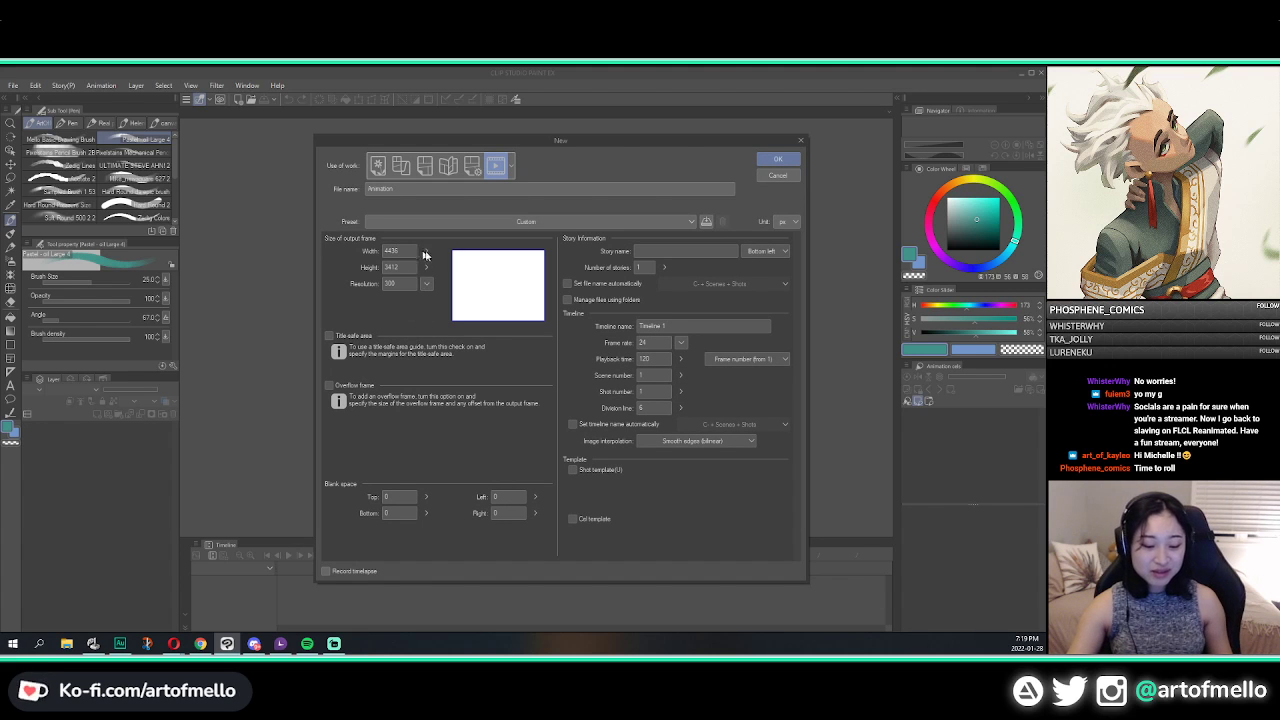
mouse_move(482, 143)
mouse_down()
mouse_move(471, 122)
mouse_move(471, 141)
mouse_up()
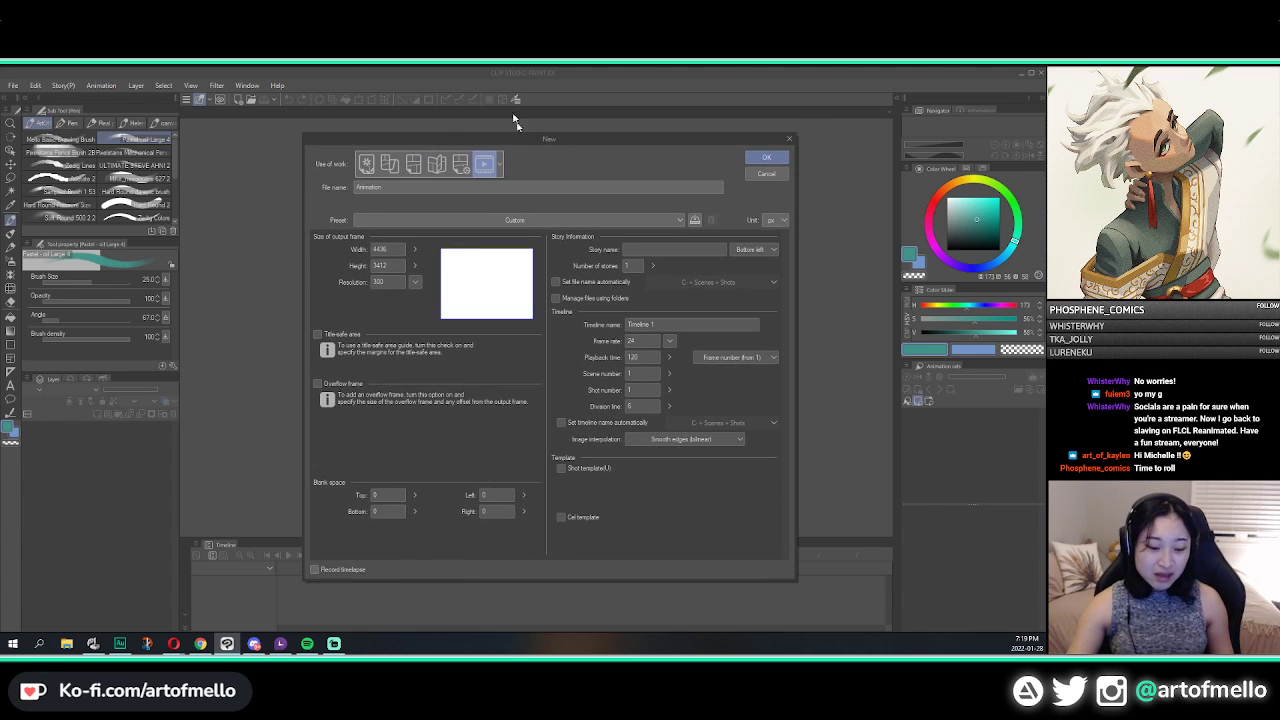
drag(333, 143, 325, 142)
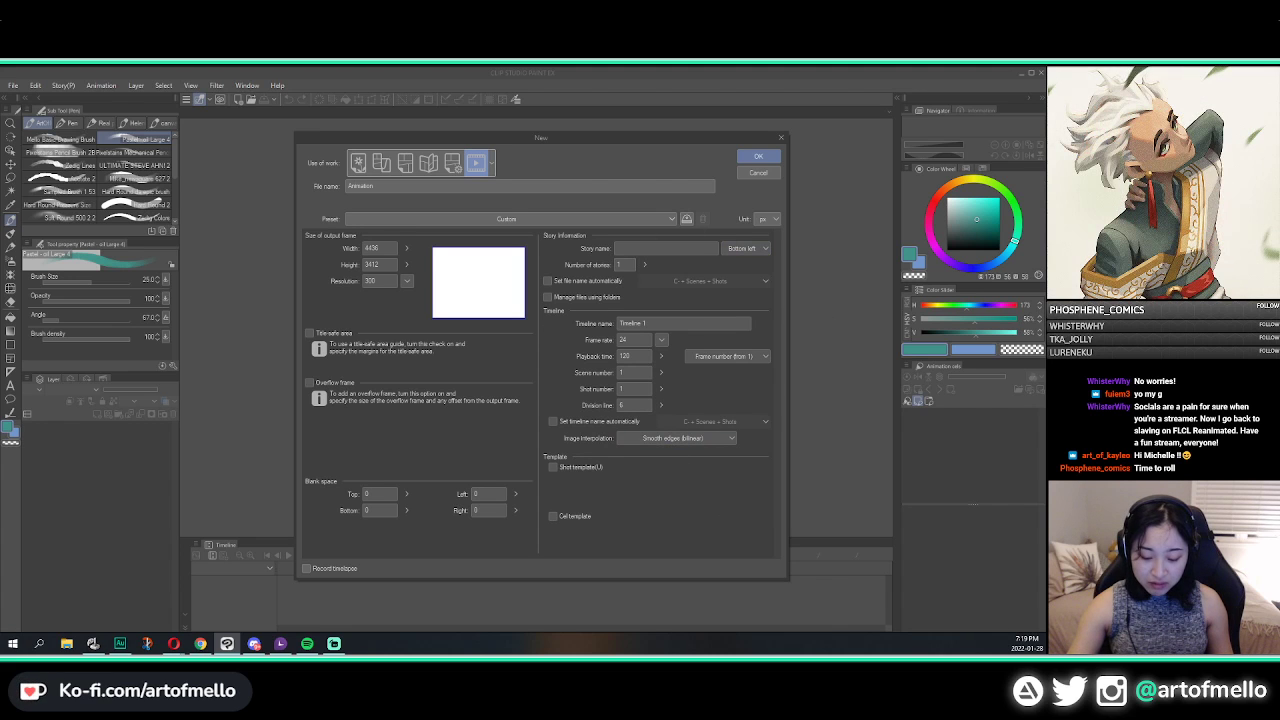
Step: Set the timeline's division line to 4 and the output frame size to 1920 px wide by 1080 px high
click(623, 405)
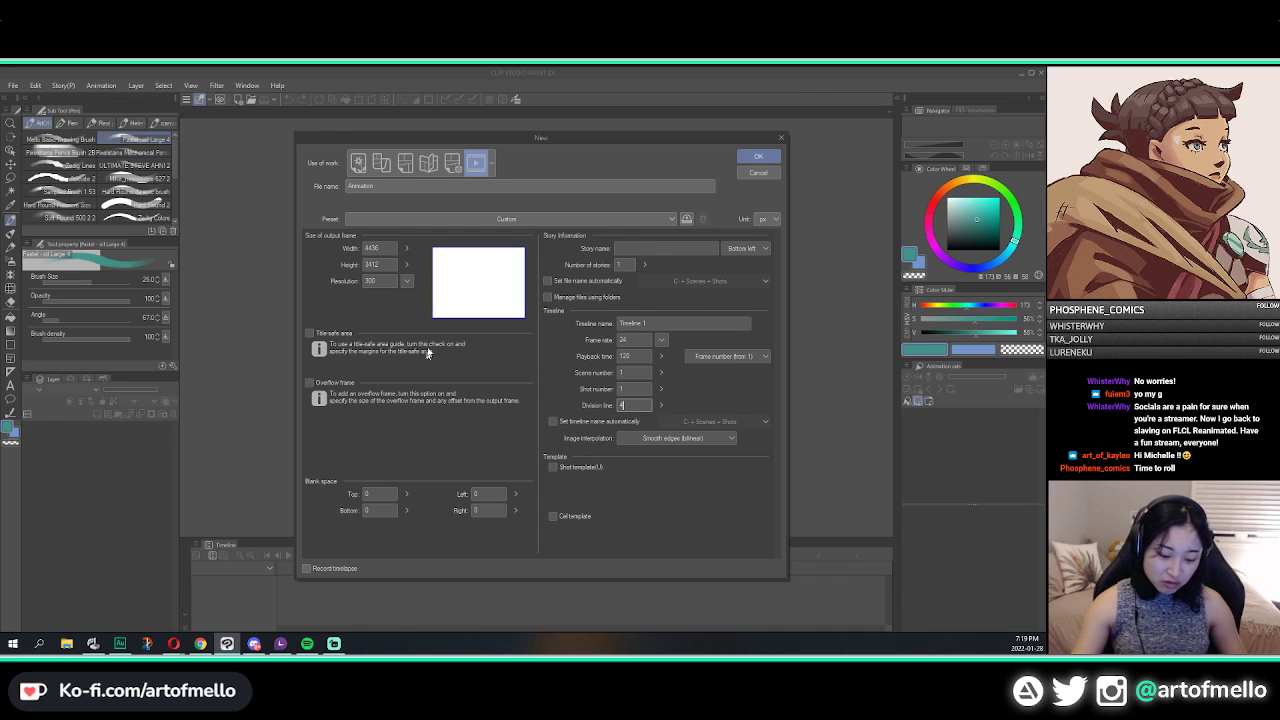
click(381, 248)
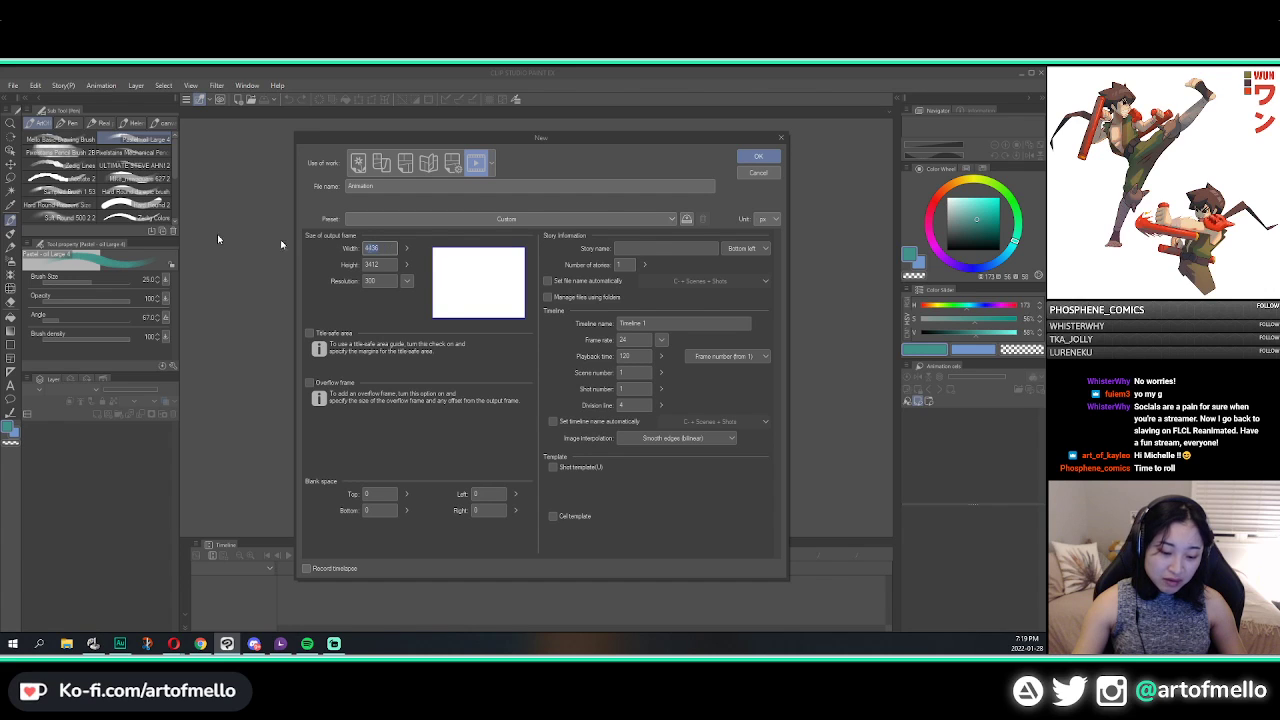
key(Tab)
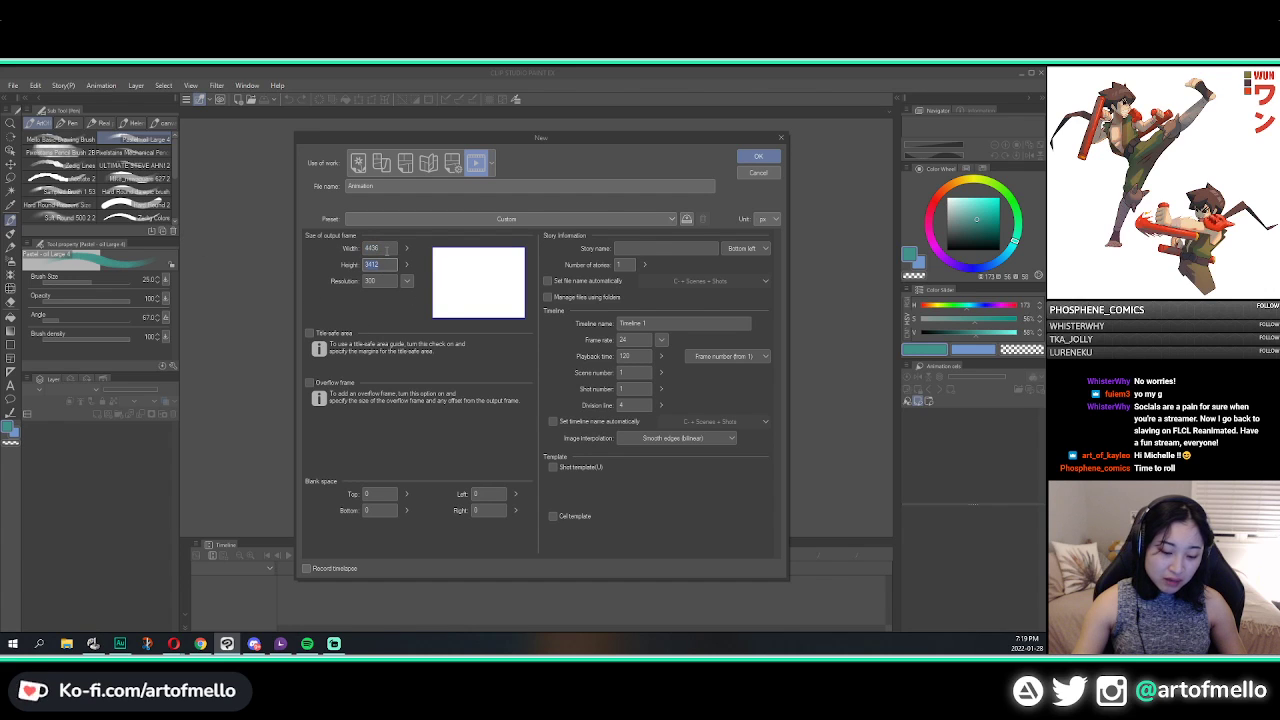
key(shift+Tab)
key(Tab)
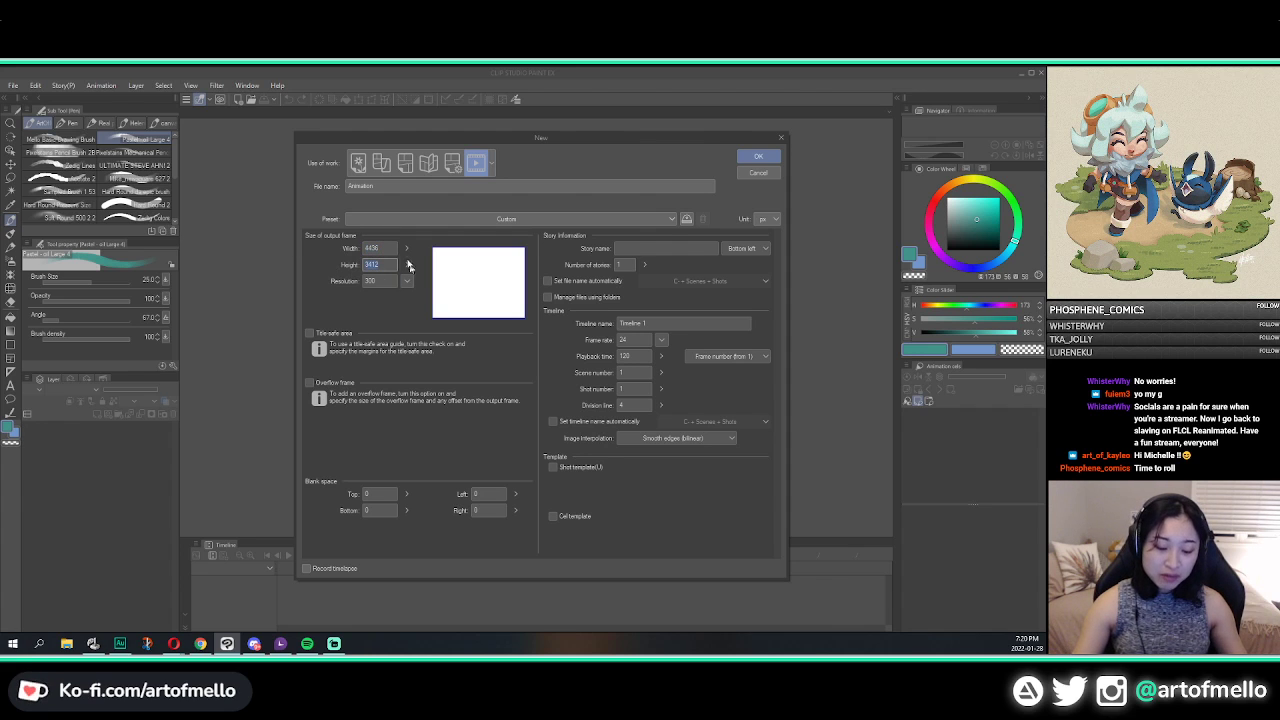
key(shift+Tab)
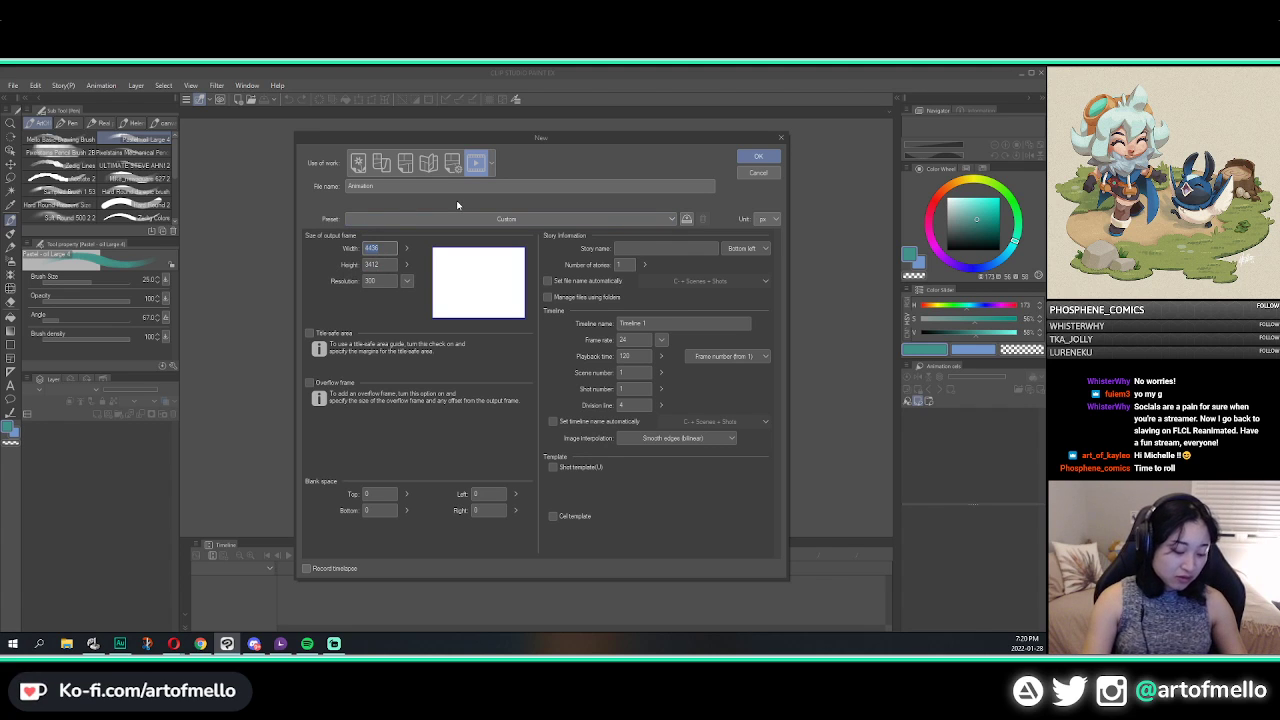
text(1920)
key(Tab)
text(1080)
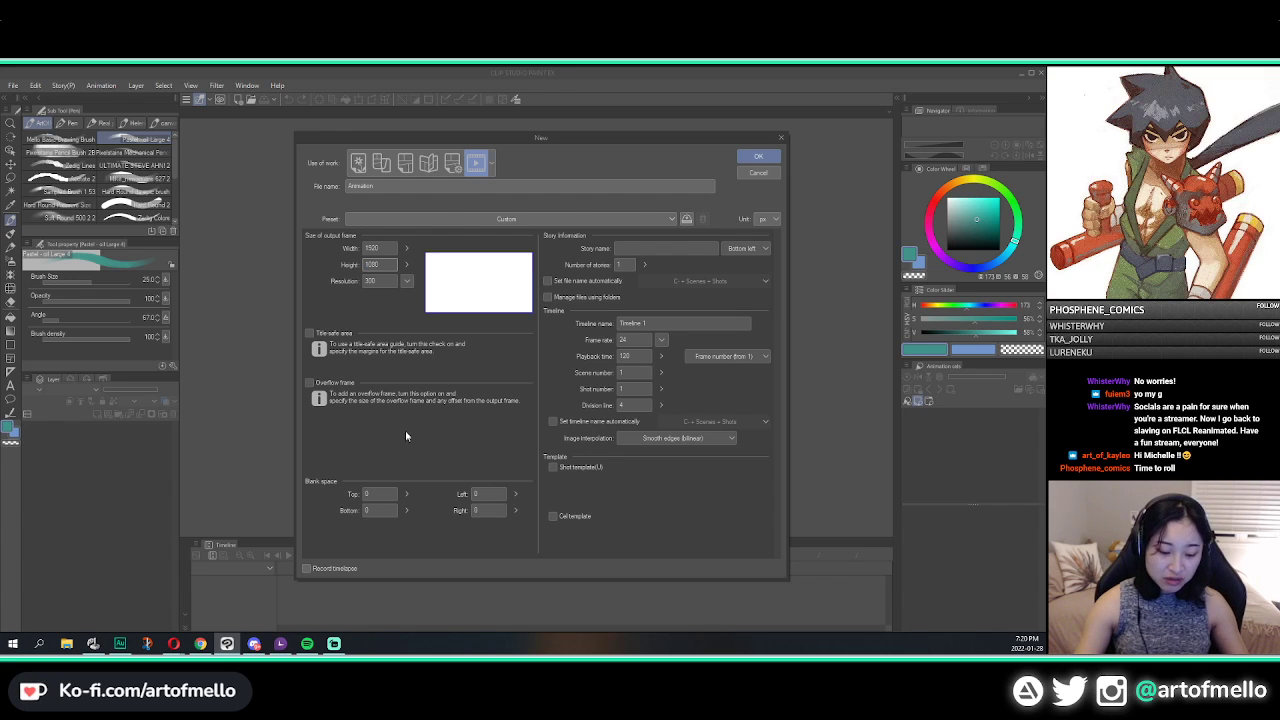
Step: Enable both the title-safe area and the overflow frame for the new animation
click(340, 333)
click(341, 334)
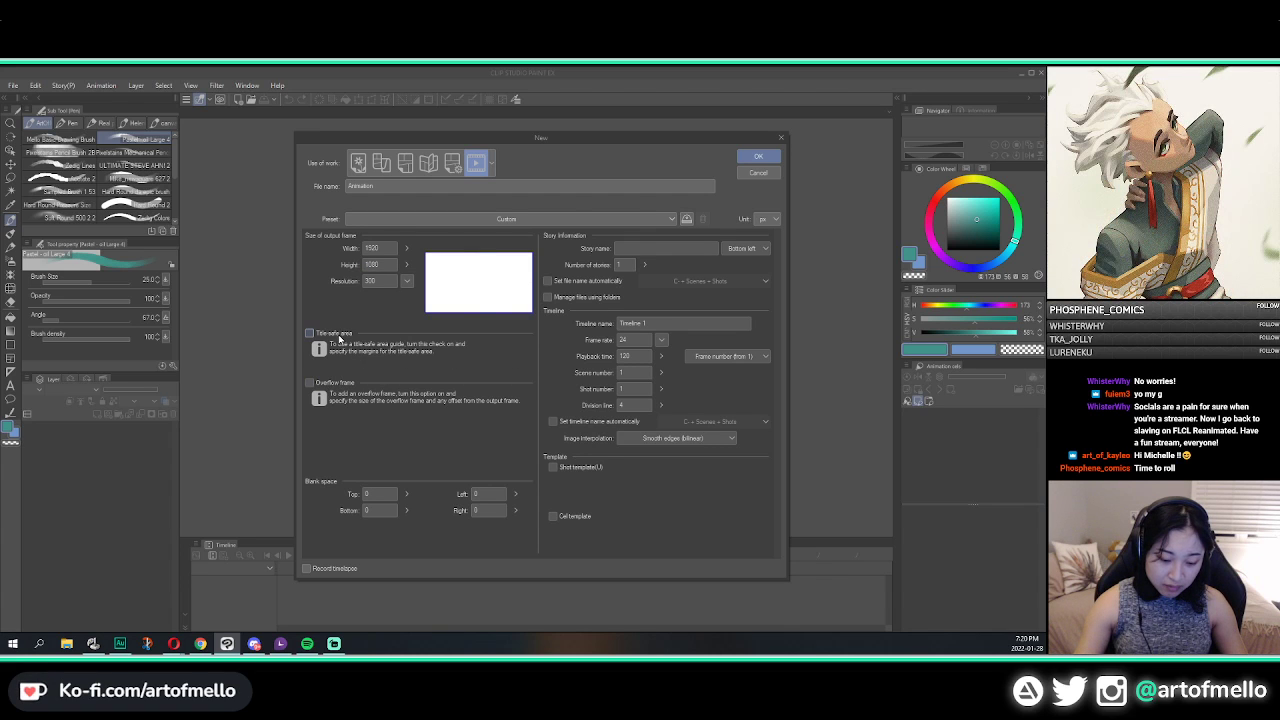
click(340, 339)
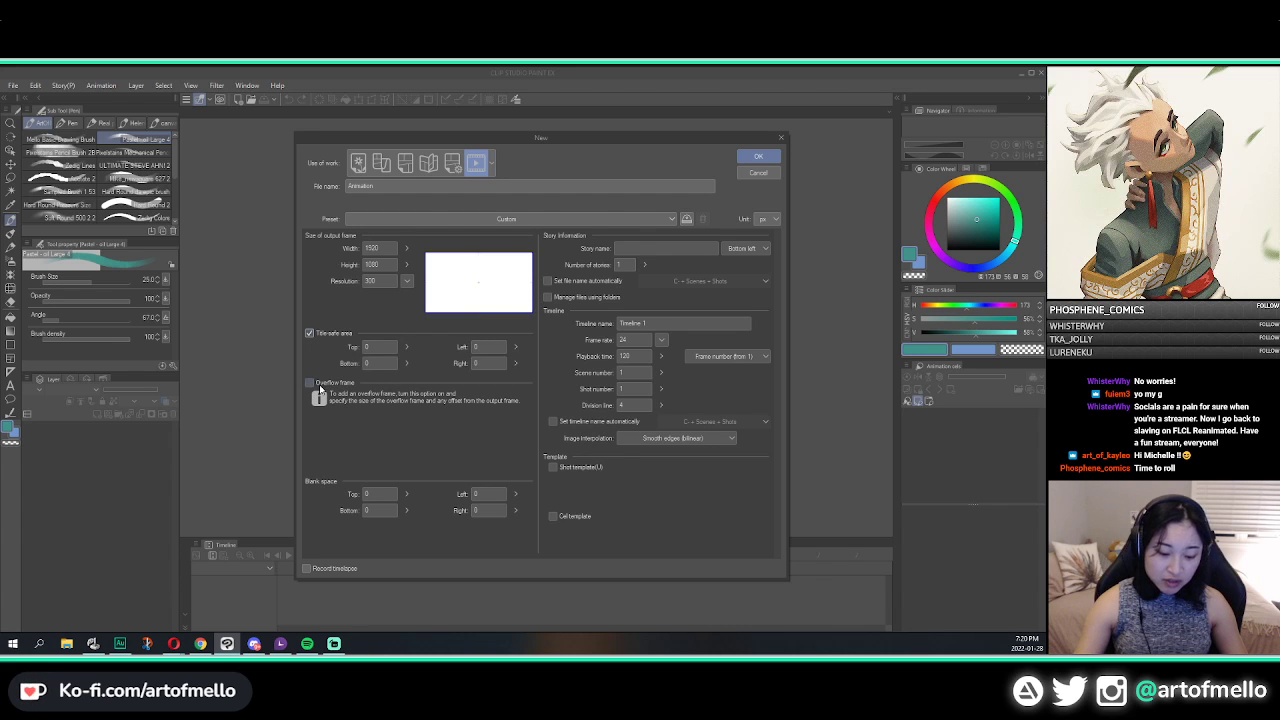
click(332, 384)
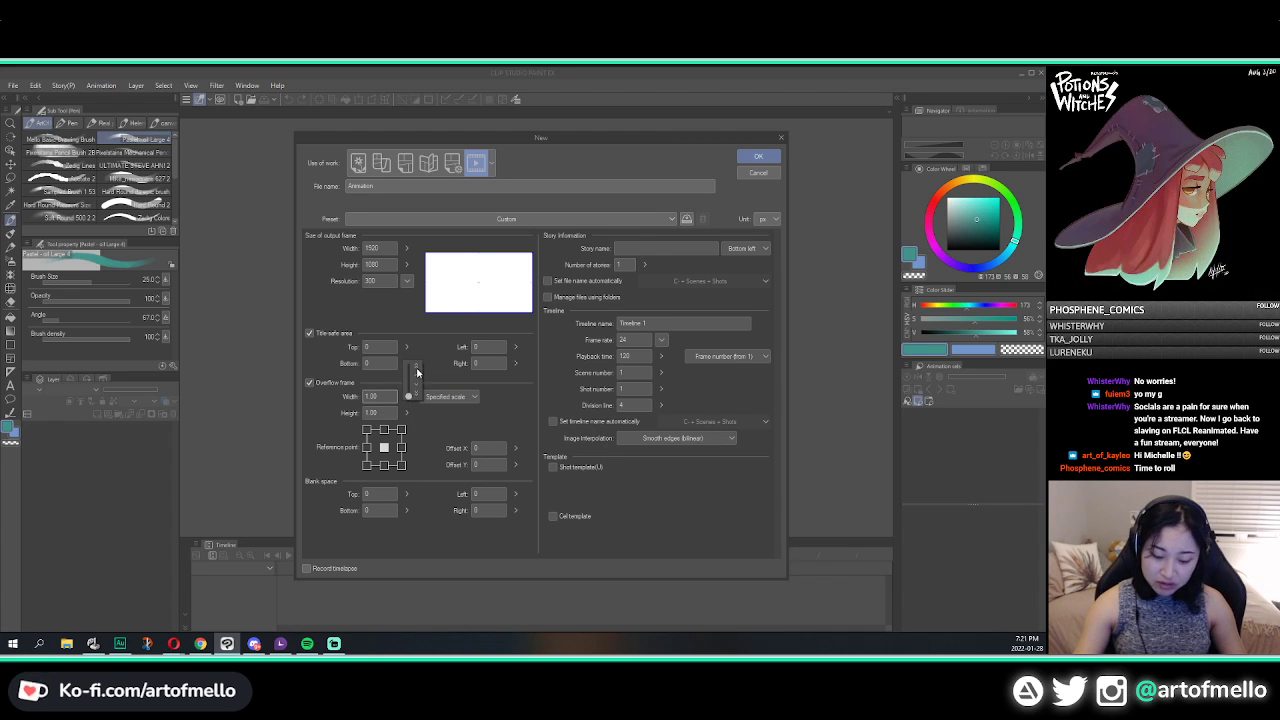
click(417, 369)
click(417, 369)
drag(418, 391, 419, 397)
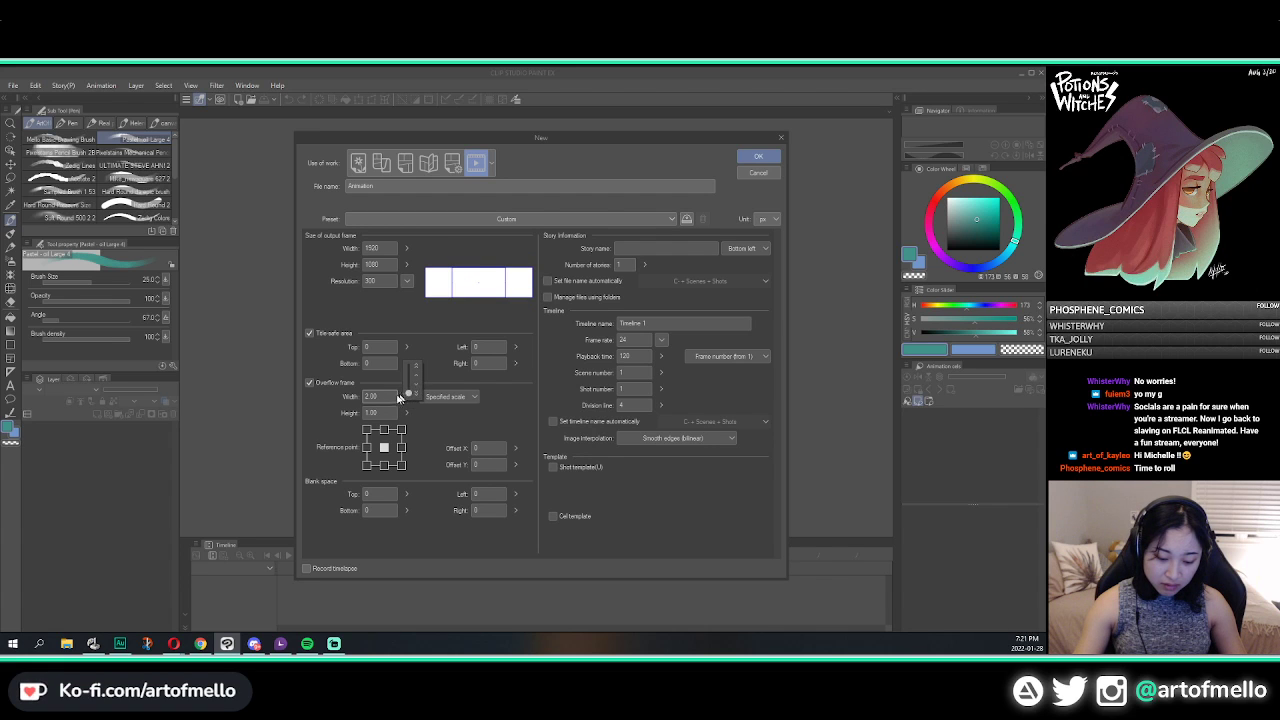
click(416, 388)
click(416, 388)
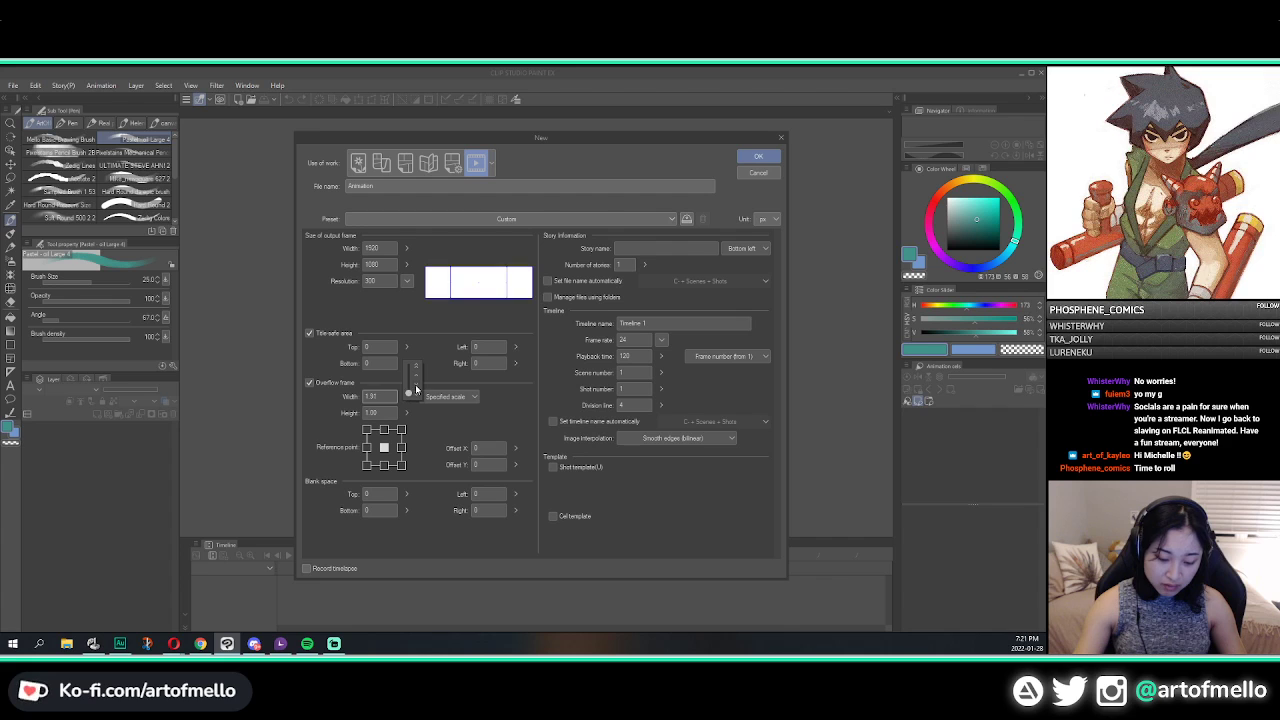
Step: Set the overflow frame's width and height scale to 1.5 each
click(390, 399)
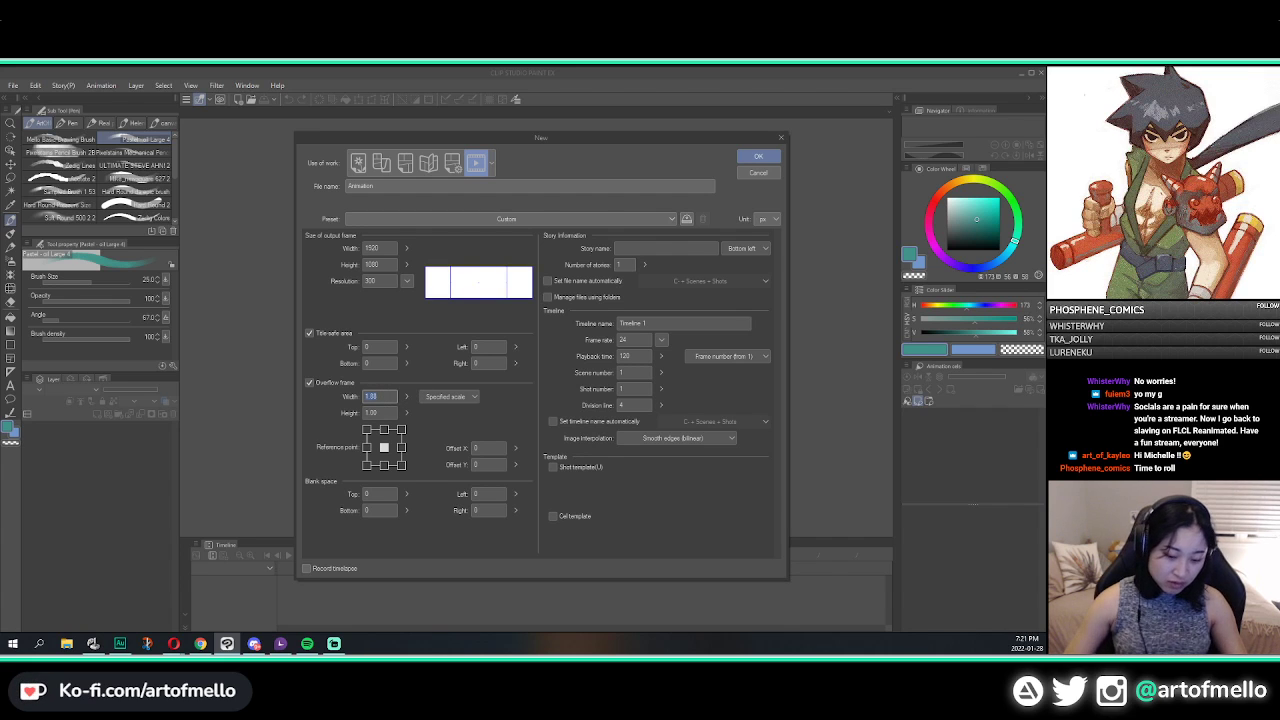
text(1.5)
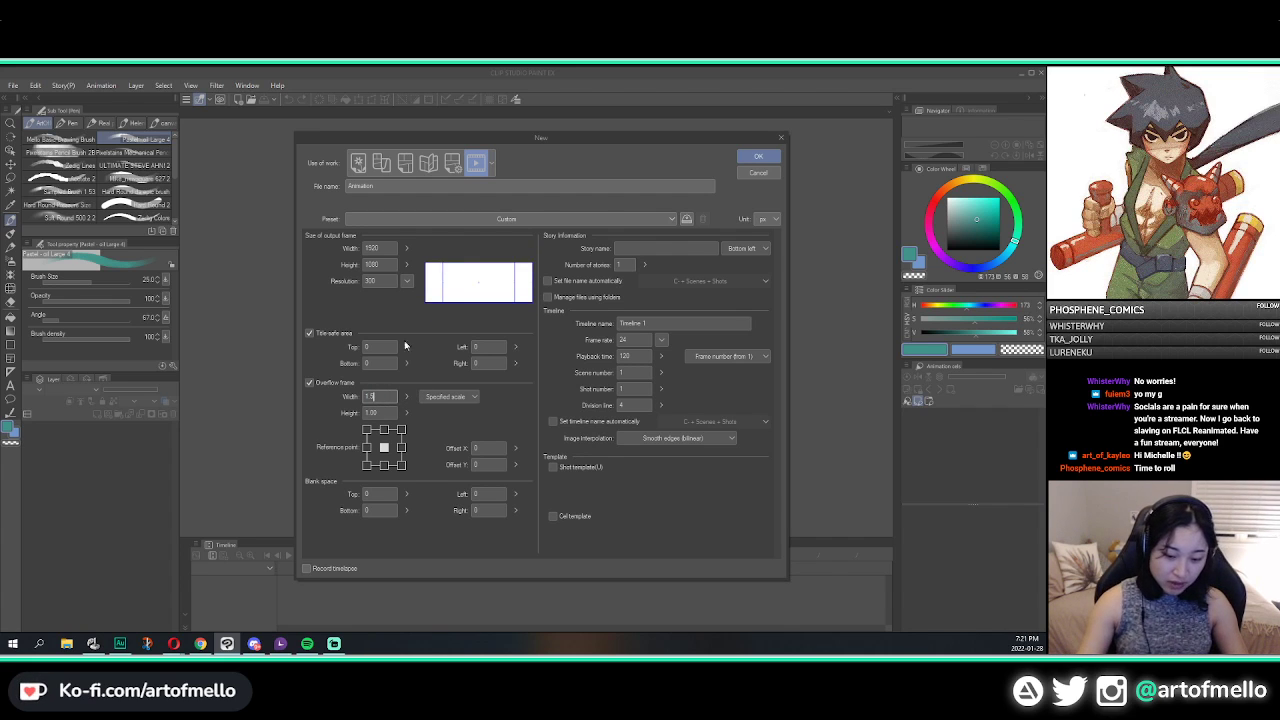
click(390, 413)
text(1.5)
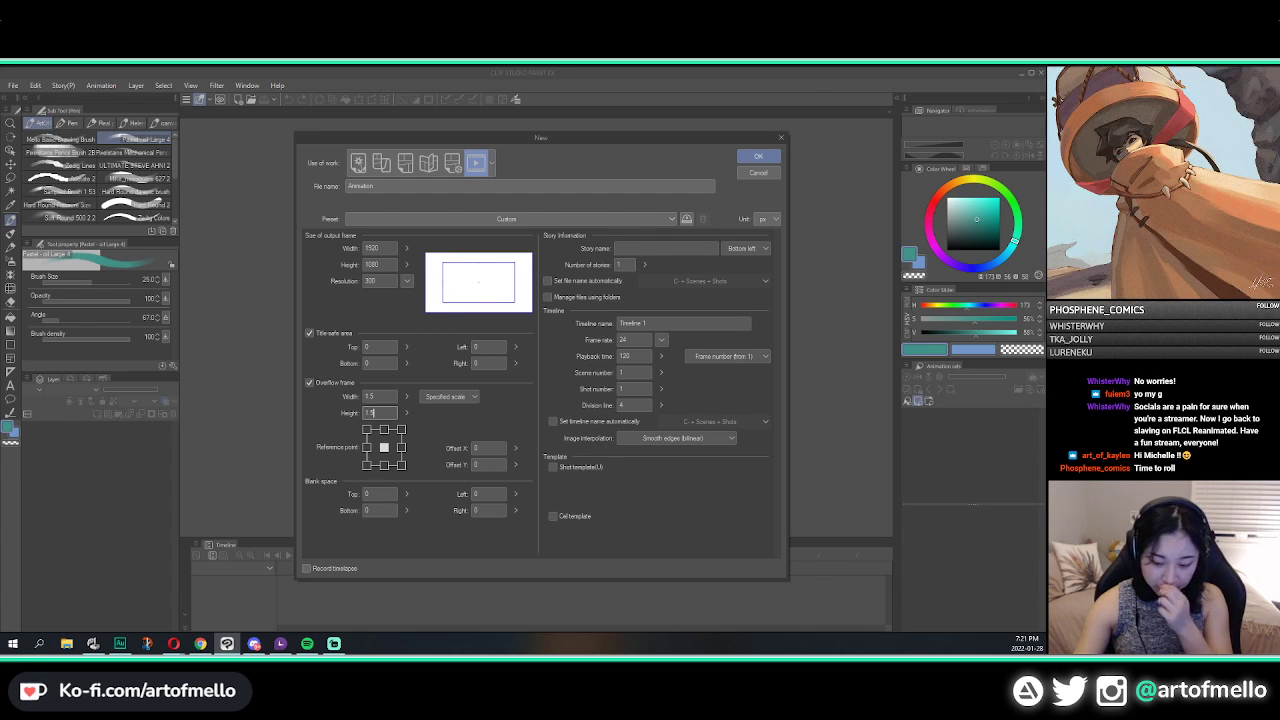
Step: Create the animation document with a frame rate of 24 and a playback time of 120
click(636, 357)
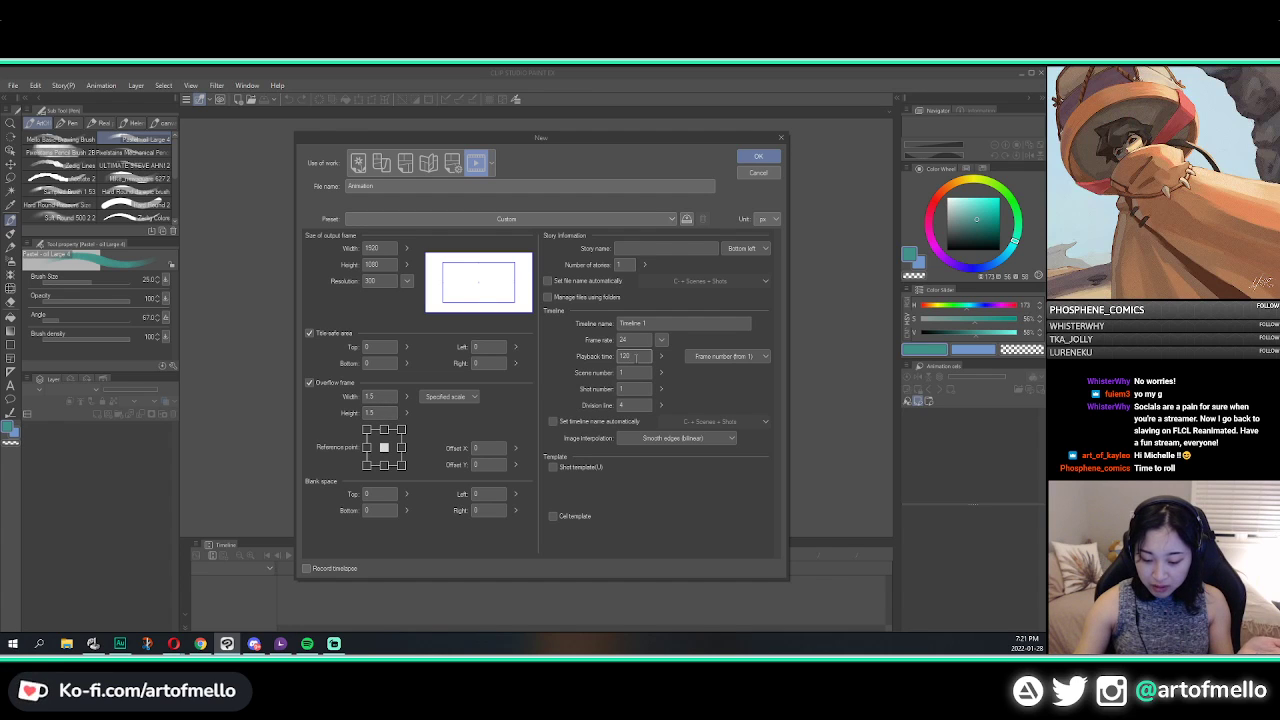
double_click(636, 357)
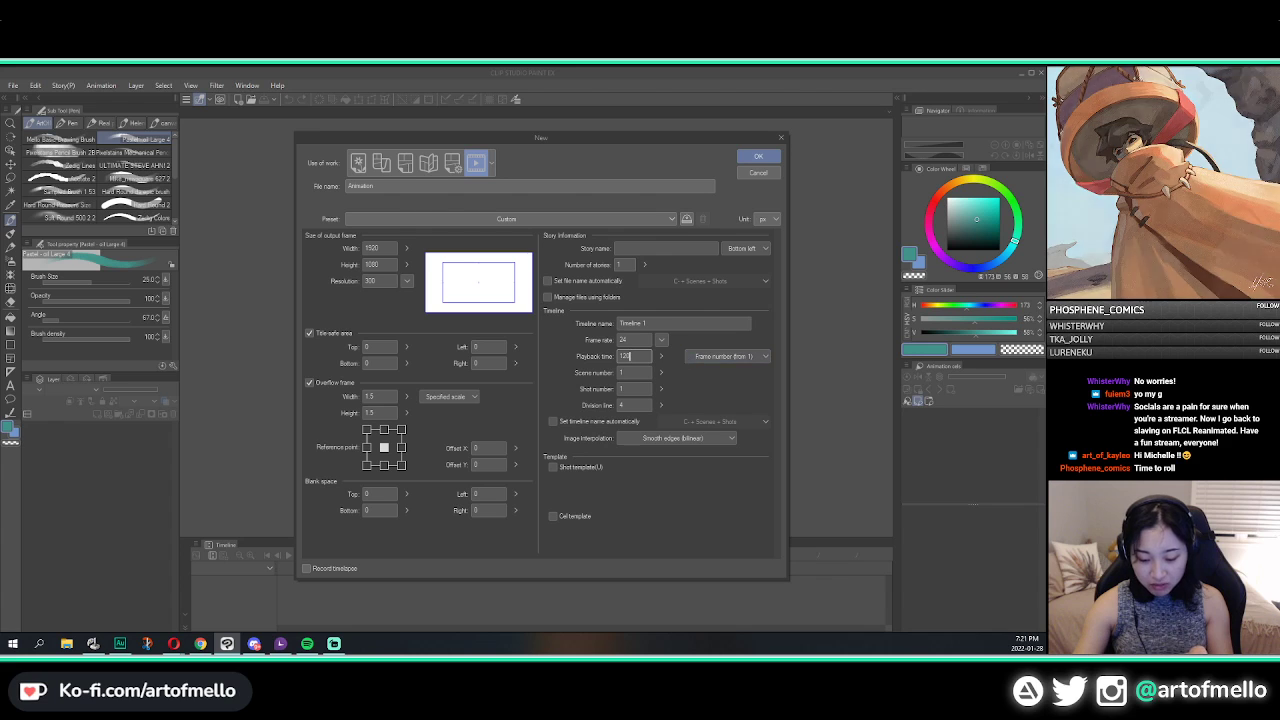
double_click(638, 340)
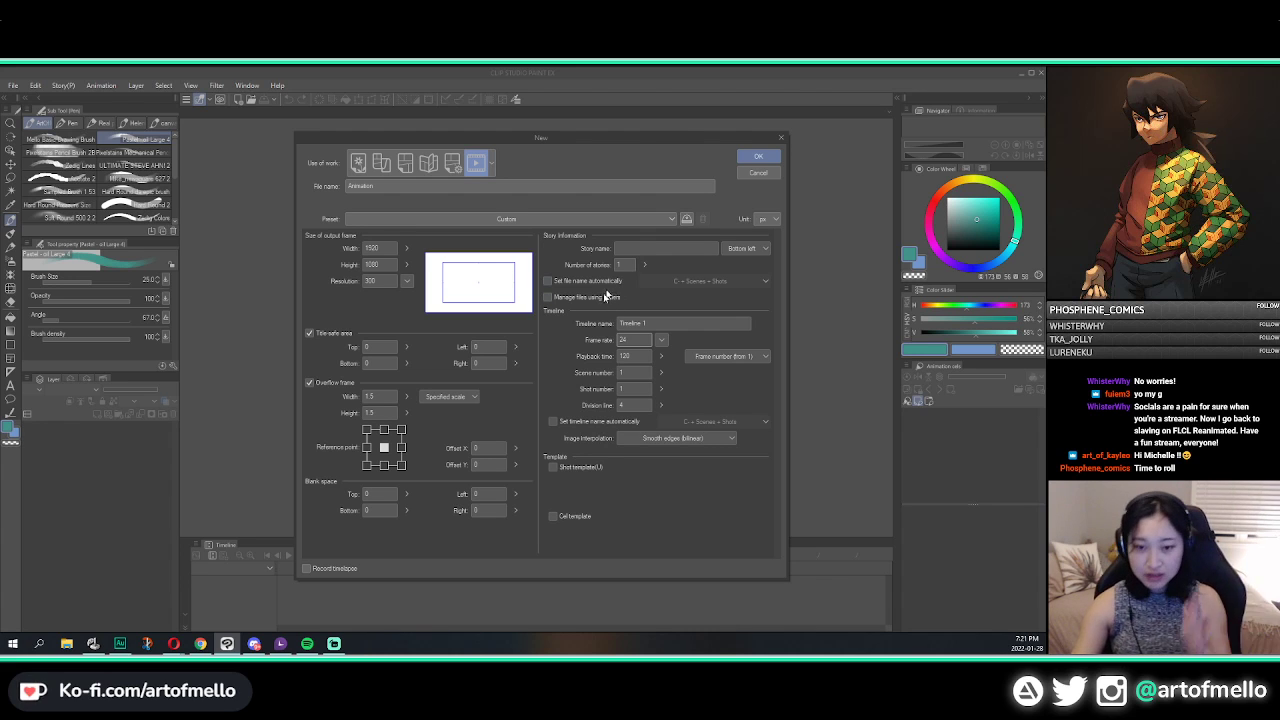
click(756, 158)
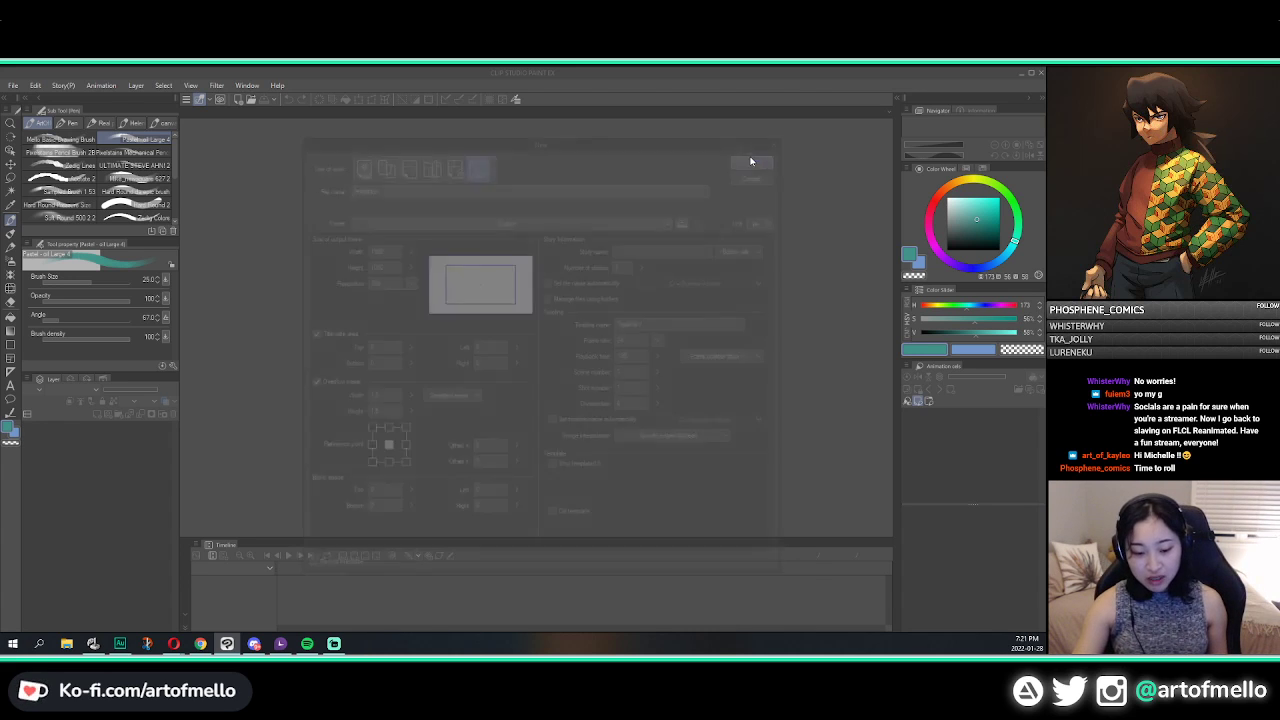
Step: Enlarge the timeline area beneath the canvas and fit the whole overflow frame in view above it
scroll(536, 310, down, 1)
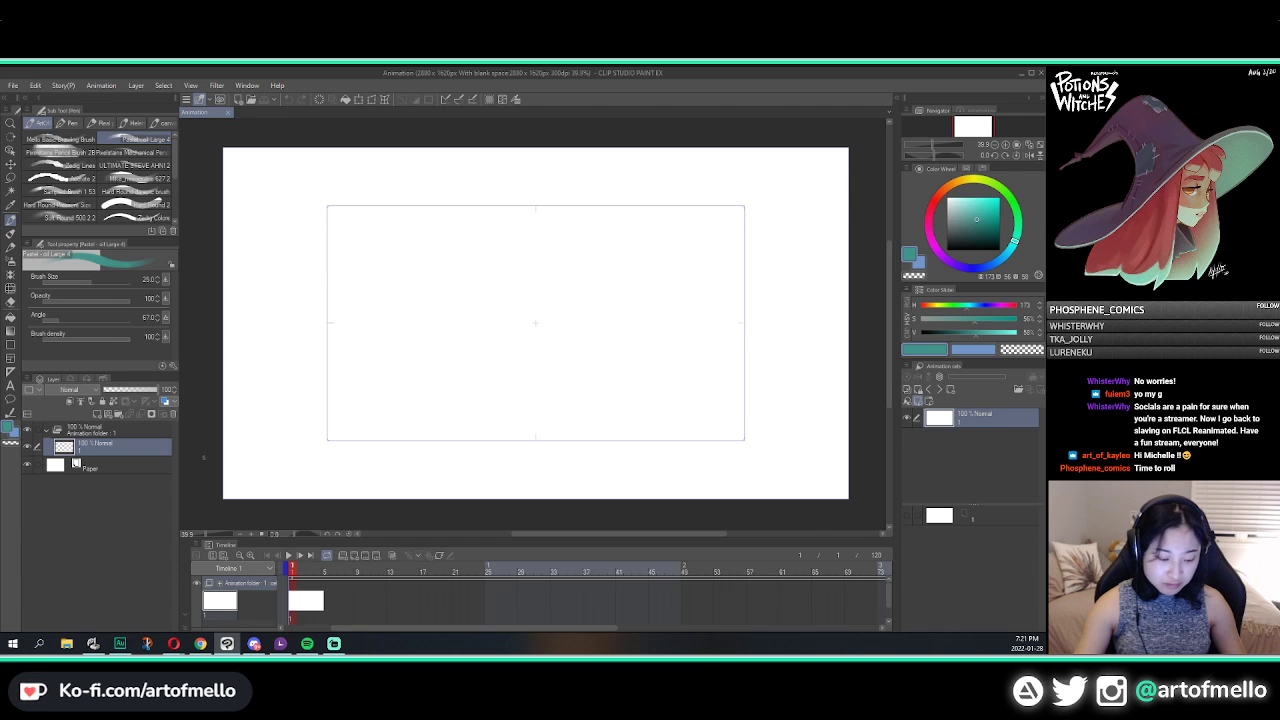
drag(374, 545, 380, 474)
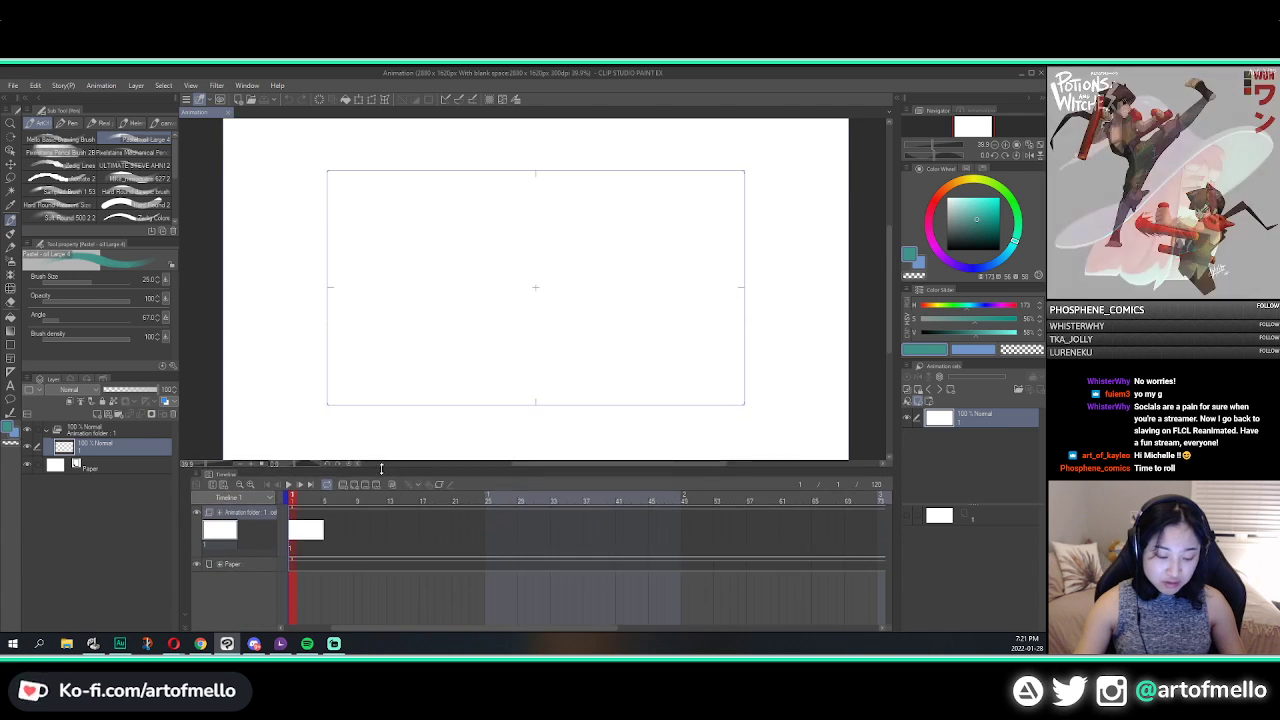
scroll(557, 252, down, 1)
drag(569, 279, 562, 262)
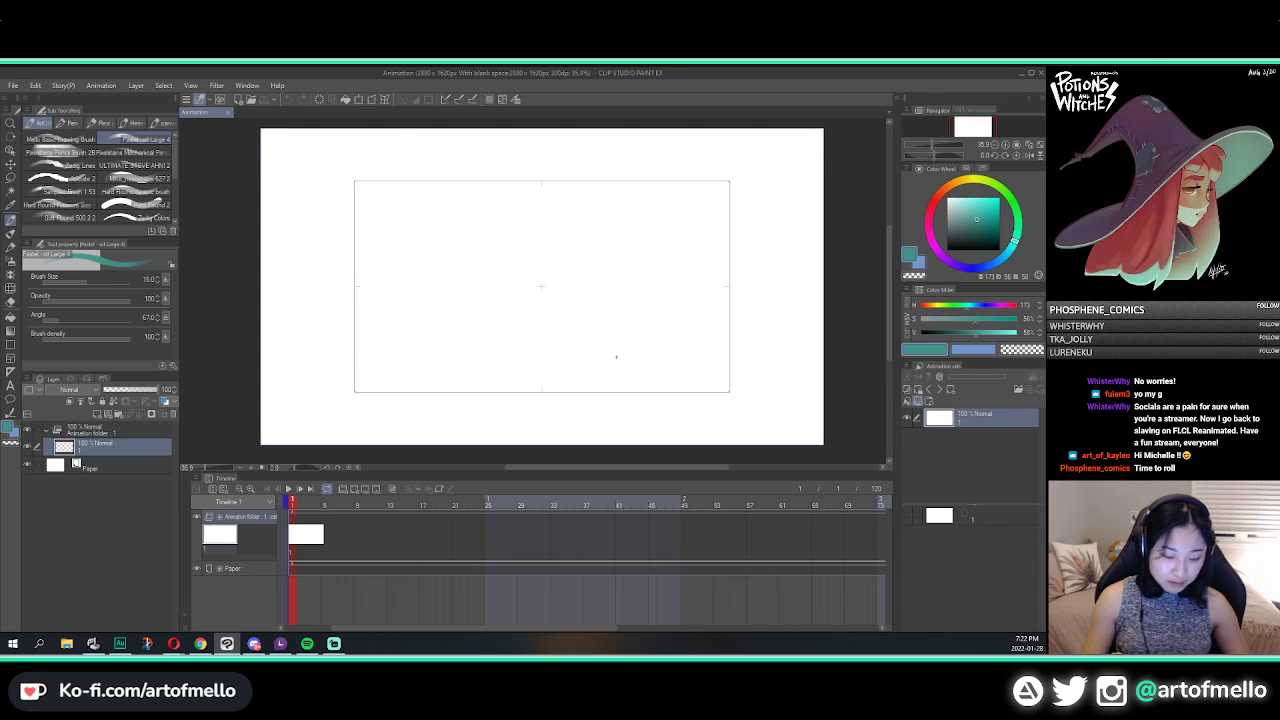
Step: Undo a test stroke in the current teal and set the drawing color to black
drag(612, 358, 650, 372)
key(ctrl+z)
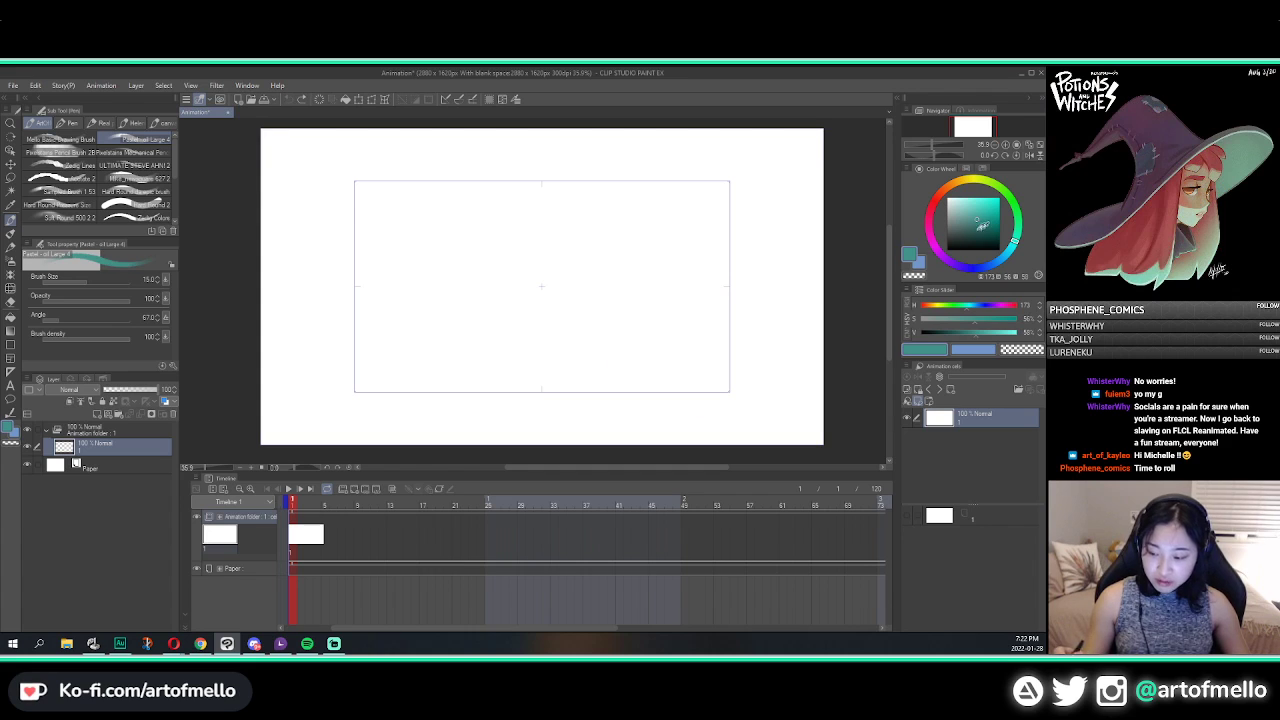
click(948, 248)
Step: Try black brush marks across and outside the output frame's edge, and undo them
drag(710, 348, 795, 318)
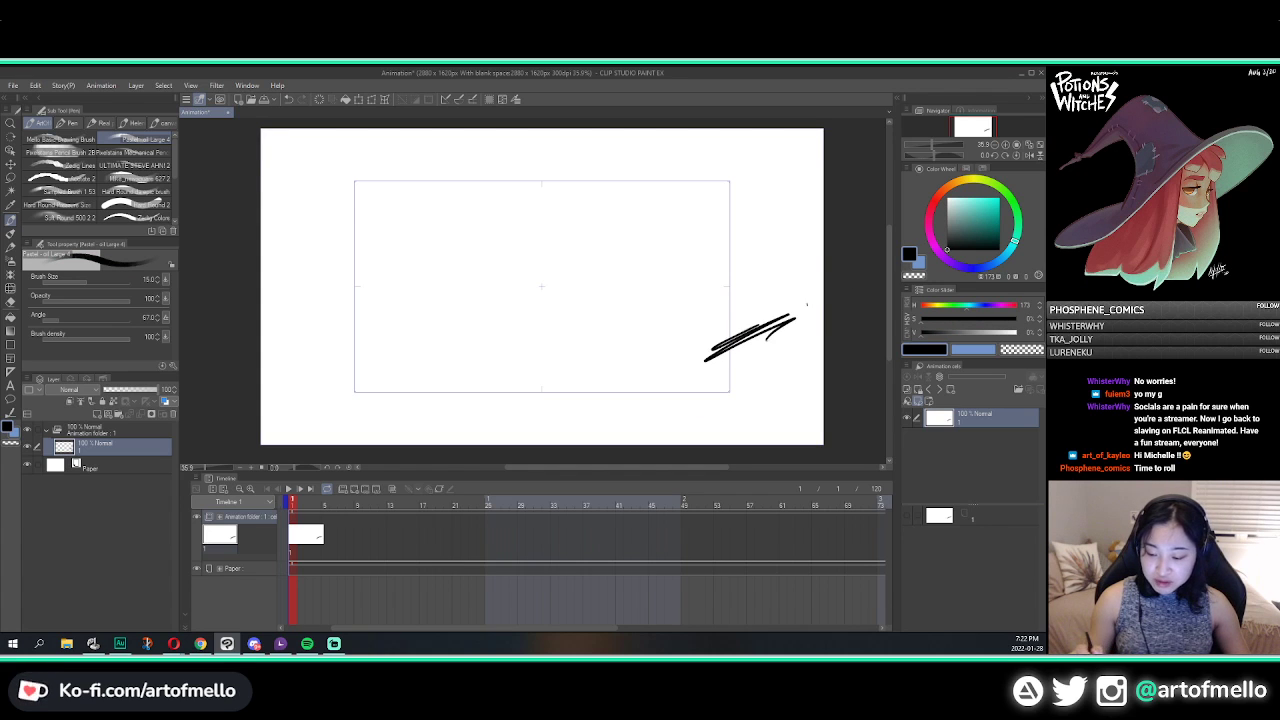
drag(798, 270, 784, 290)
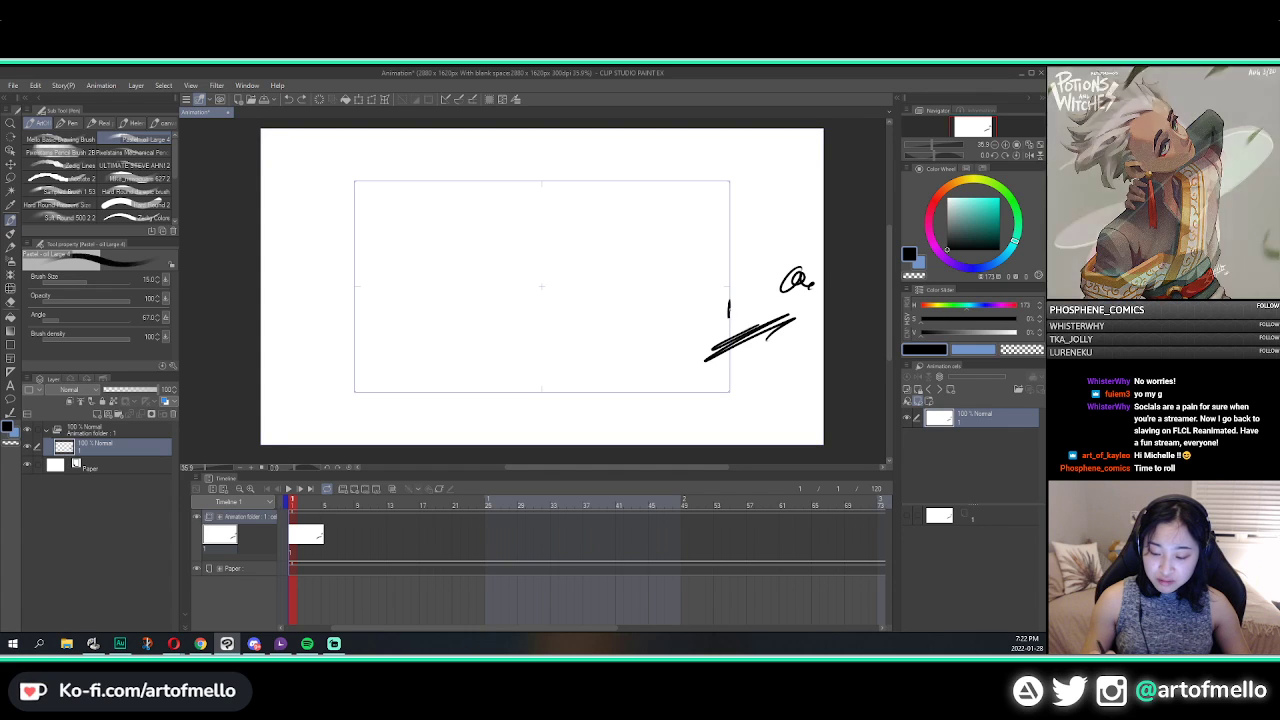
key(ctrl+z)
key(ctrl+z)
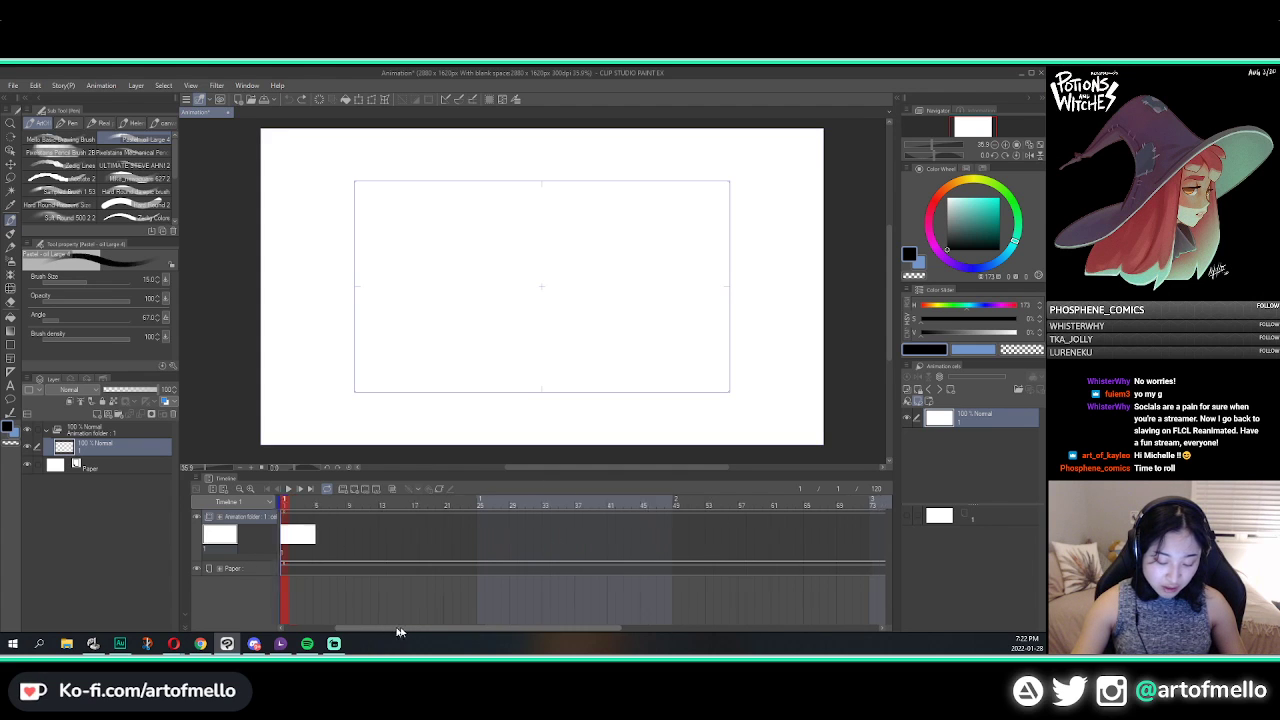
Step: Readjust the timeline's height so its tracks and the full canvas both fit on screen
mouse_move(400, 629)
mouse_down()
mouse_move(639, 631)
mouse_move(371, 626)
mouse_move(400, 623)
mouse_move(390, 628)
mouse_up()
drag(461, 470, 461, 416)
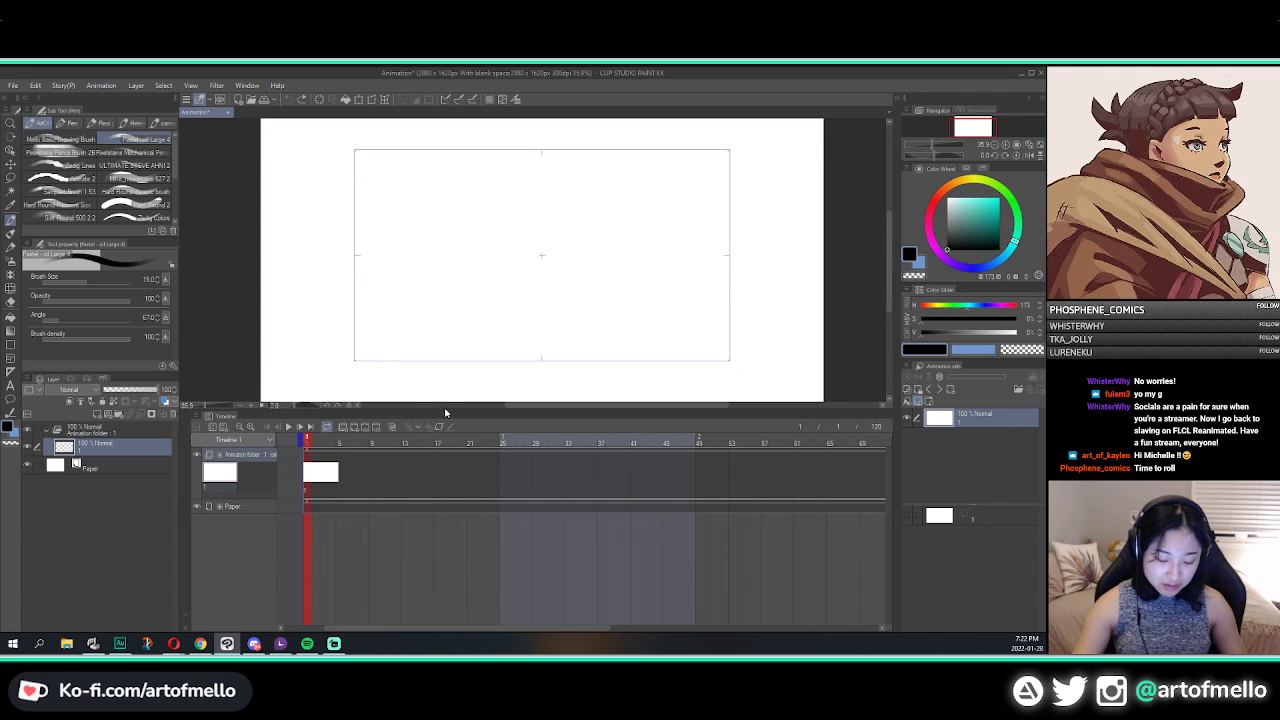
drag(446, 413, 442, 456)
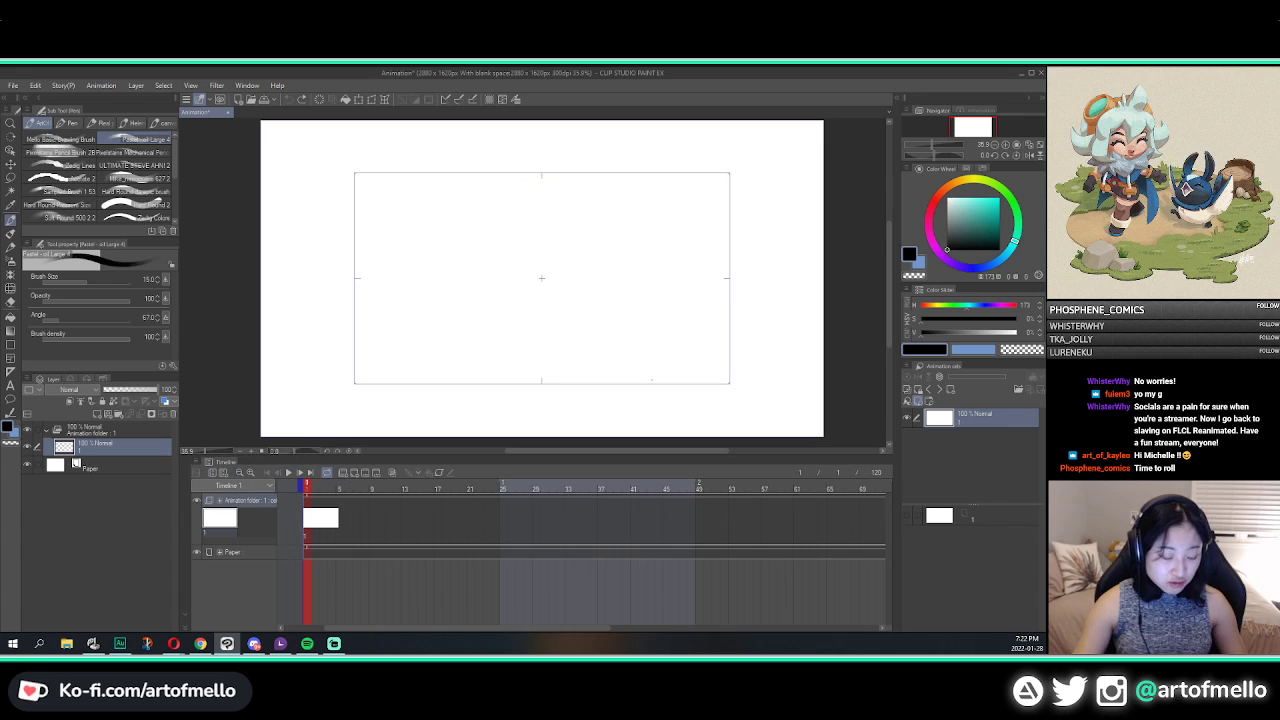
Step: Try grouping the cel layer into a folder inside the animation folder, and undo the grouping
click(127, 436)
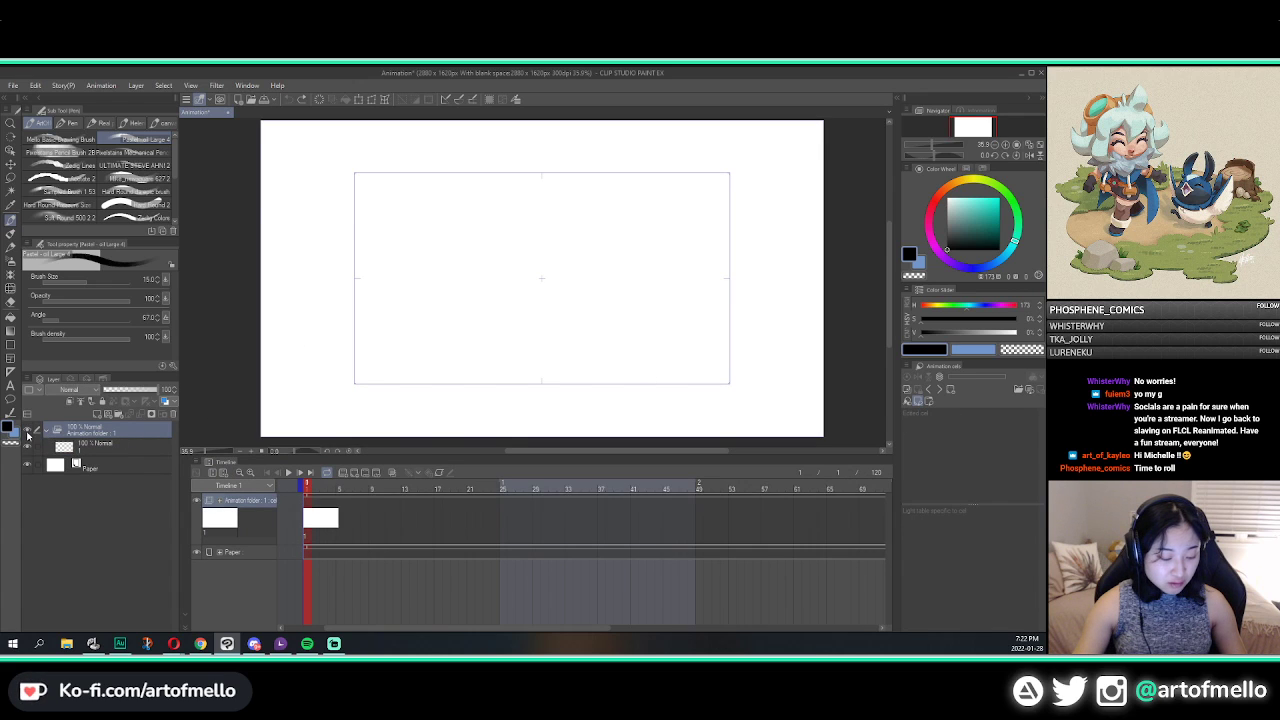
click(98, 446)
key(ctrl+g)
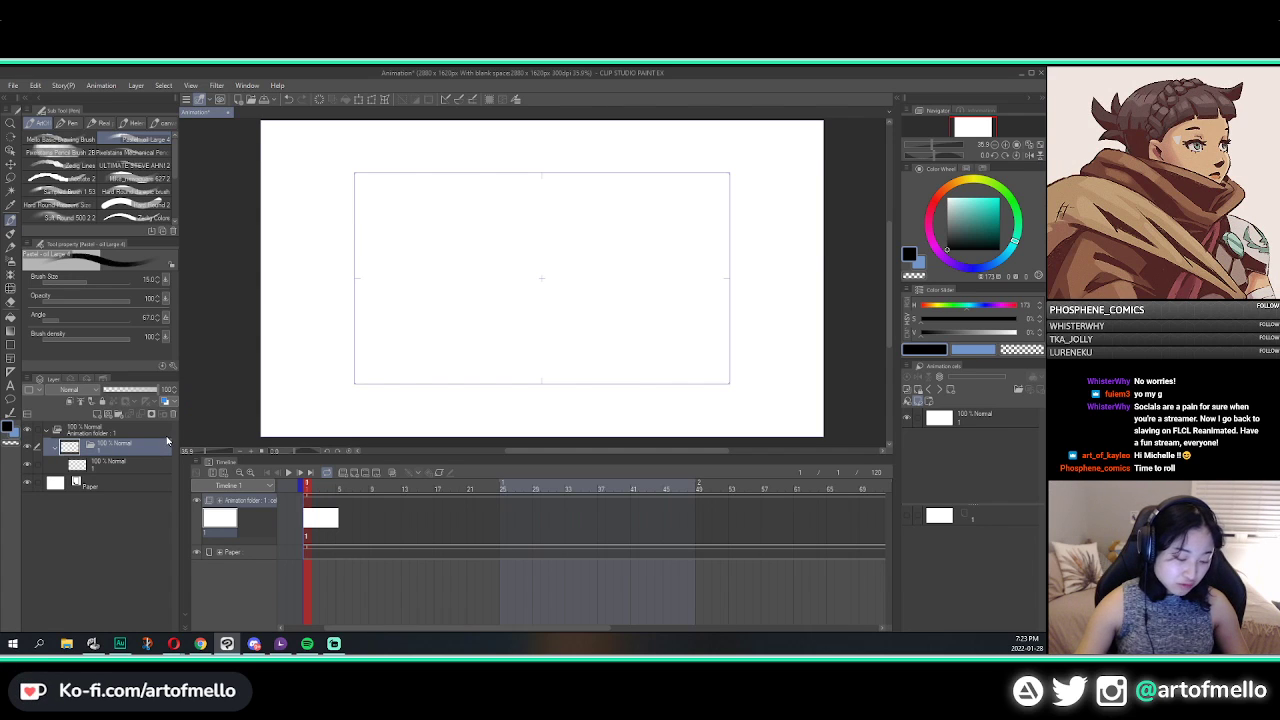
key(ctrl+z)
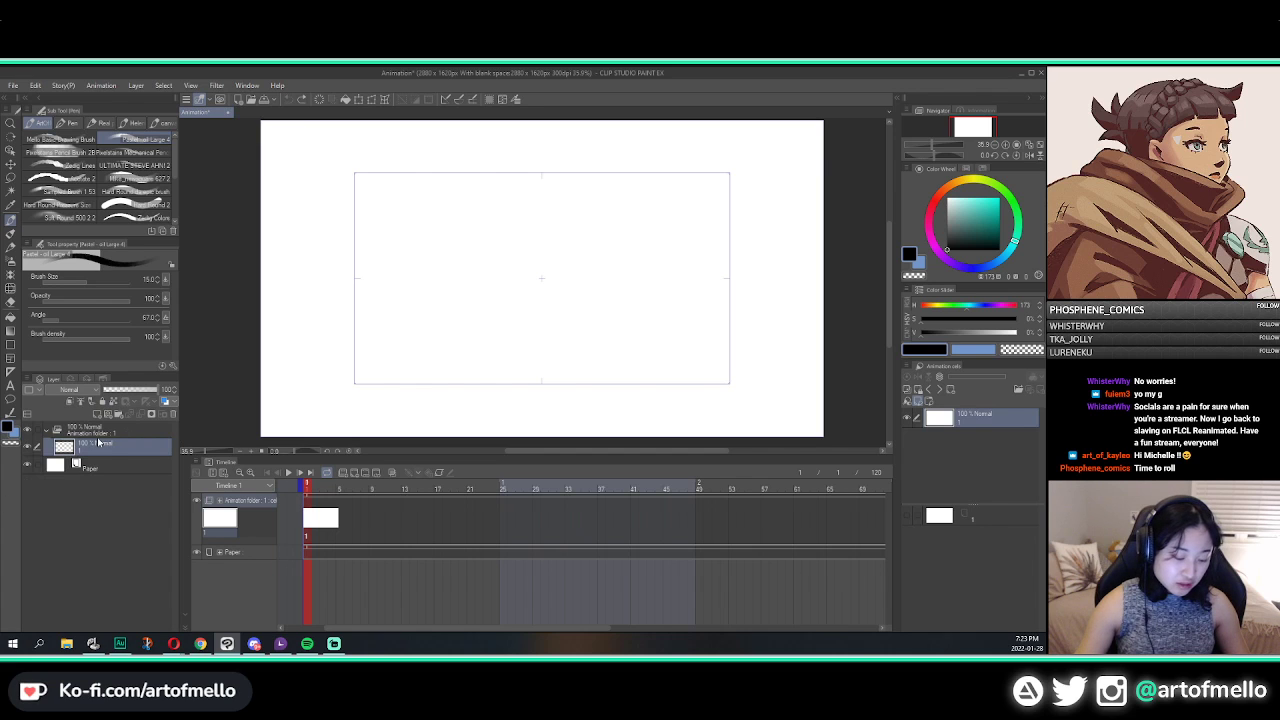
Step: Add a second animation folder above the first and give it new cels at frames 1 and 5
click(105, 431)
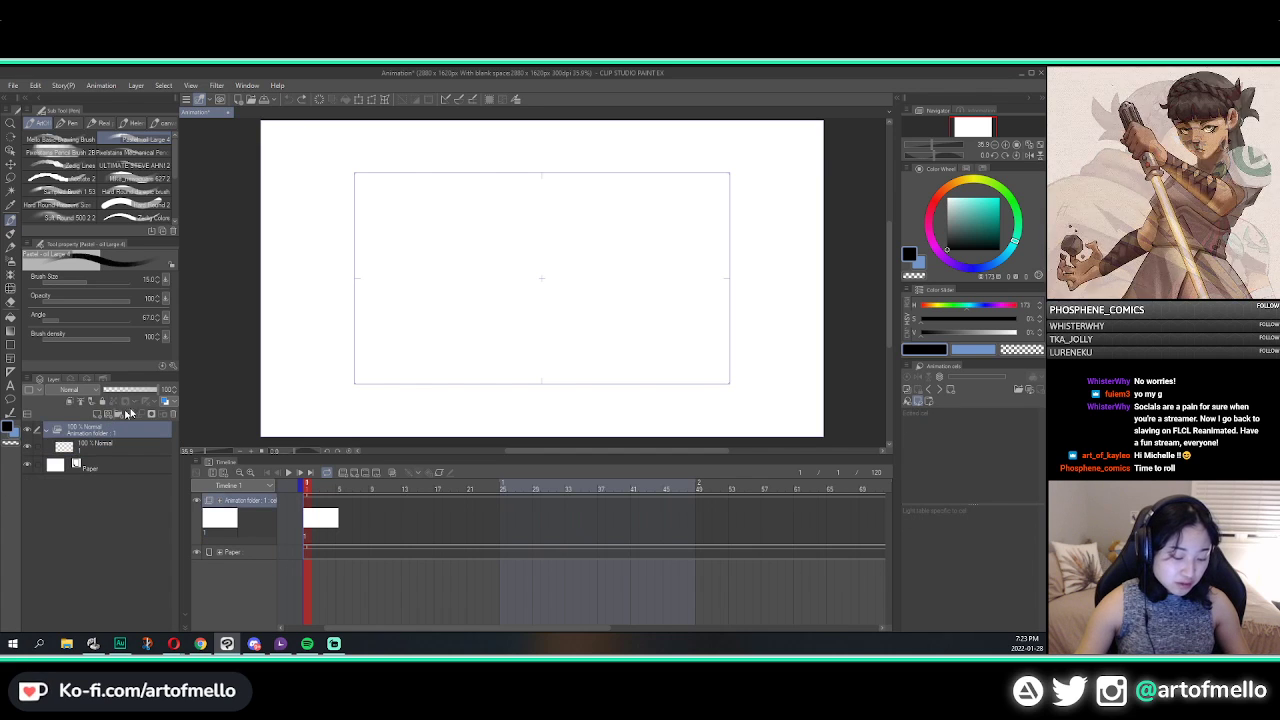
click(342, 472)
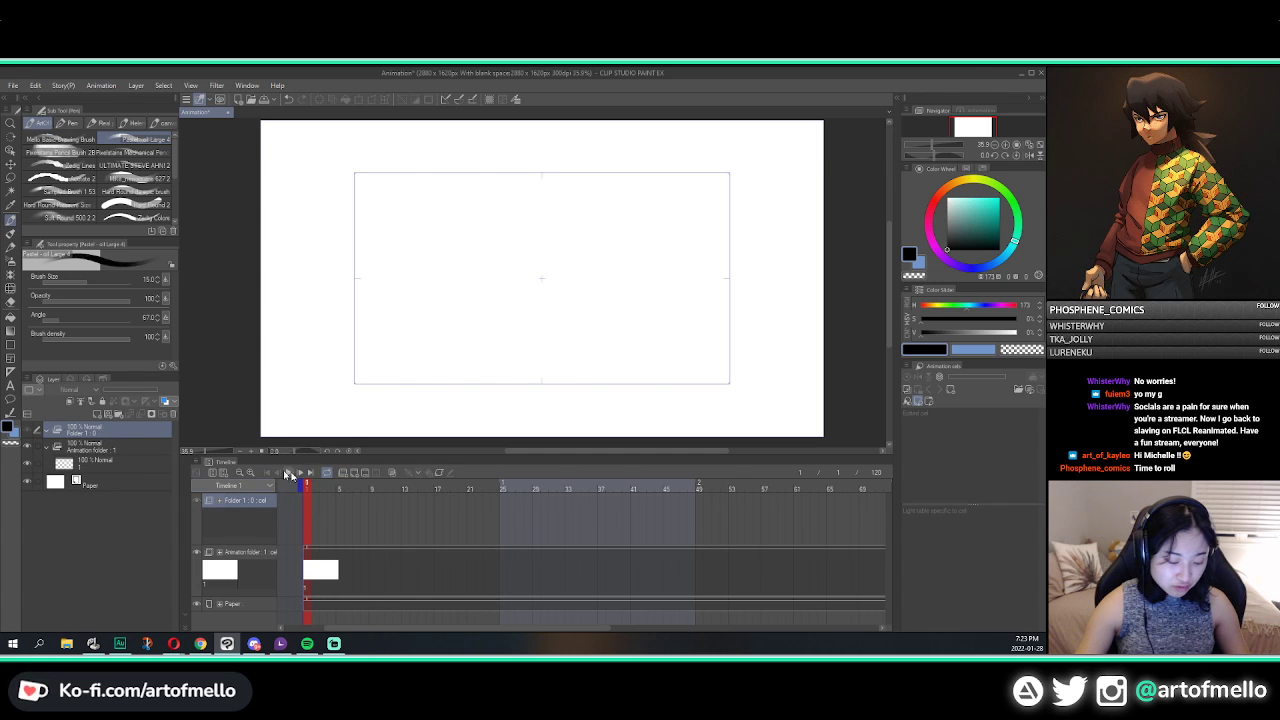
click(352, 474)
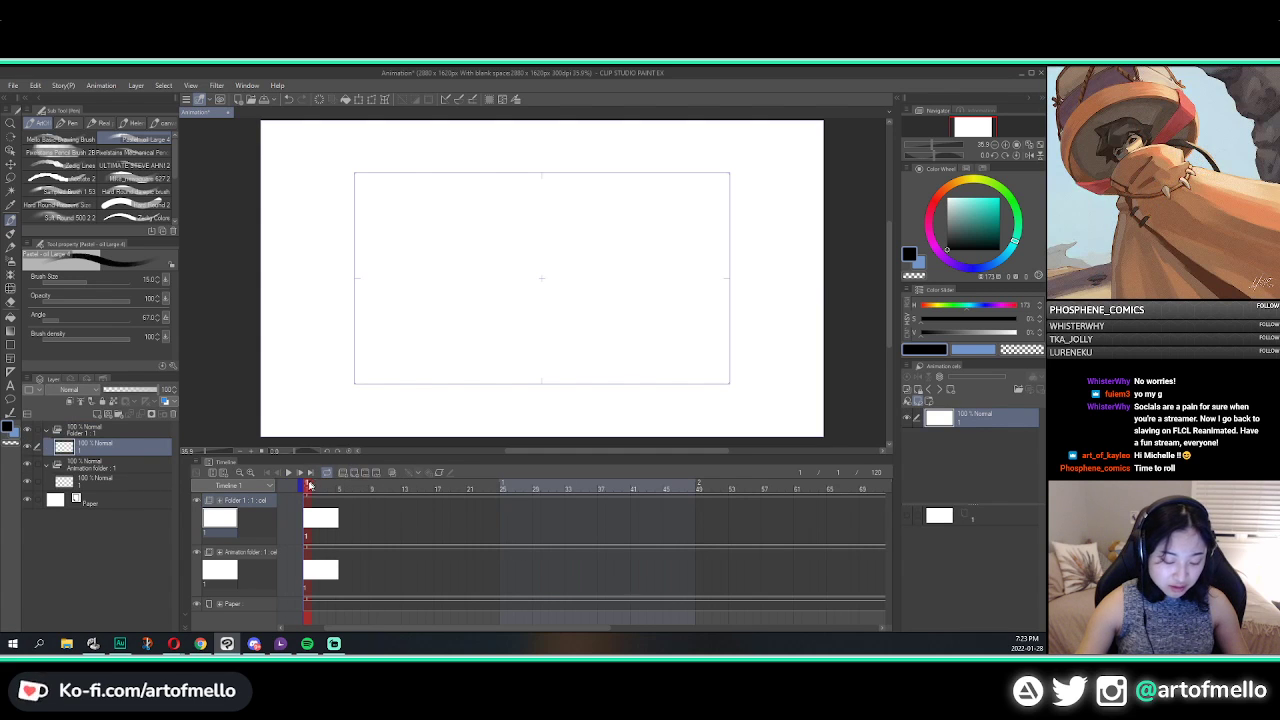
click(339, 489)
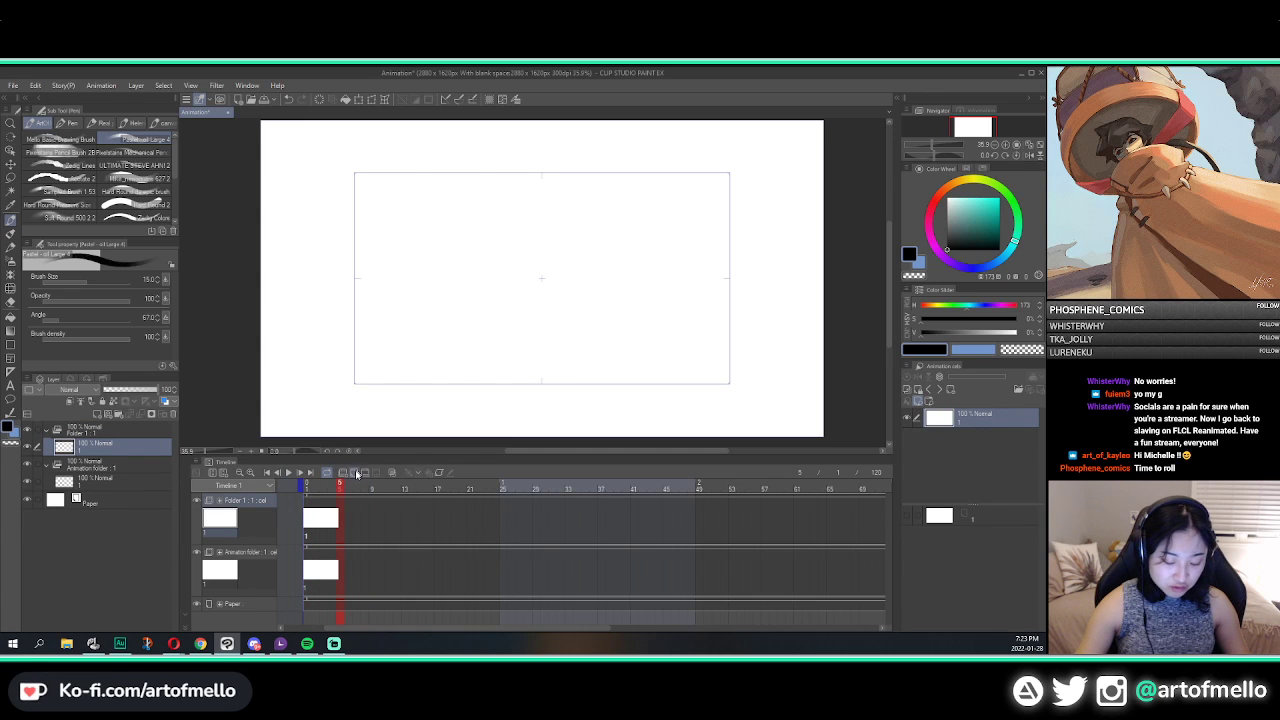
click(357, 473)
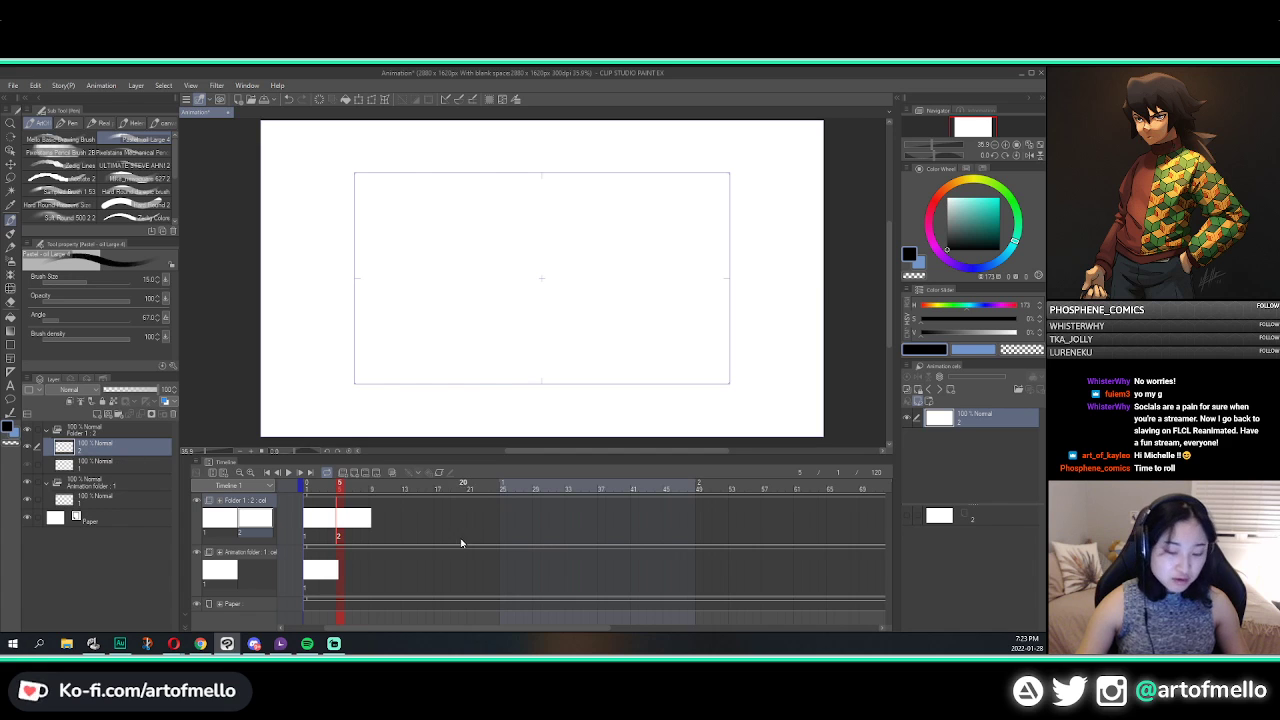
Step: Draw an oval on each animation folder's cel at frame 1 and another on the upper folder's frame 5 cel
click(313, 491)
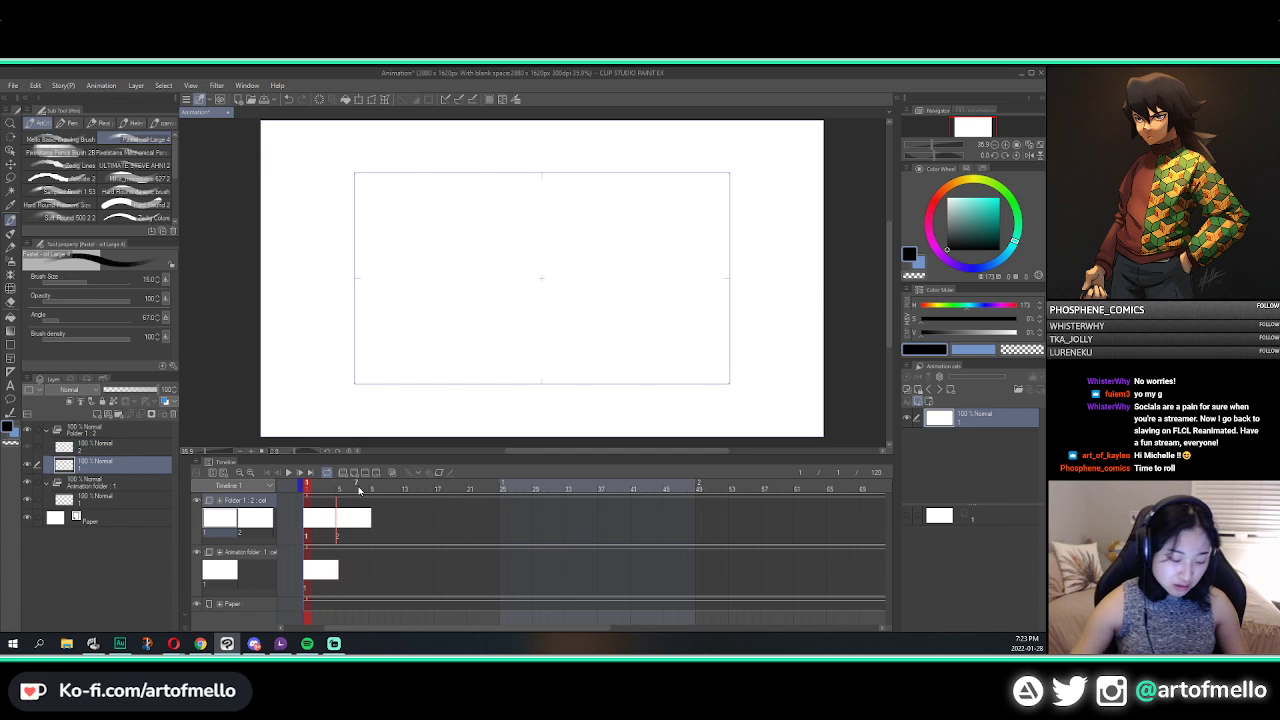
mouse_move(500, 240)
mouse_down()
mouse_move(540, 230)
mouse_move(438, 348)
mouse_move(486, 263)
mouse_up()
click(332, 564)
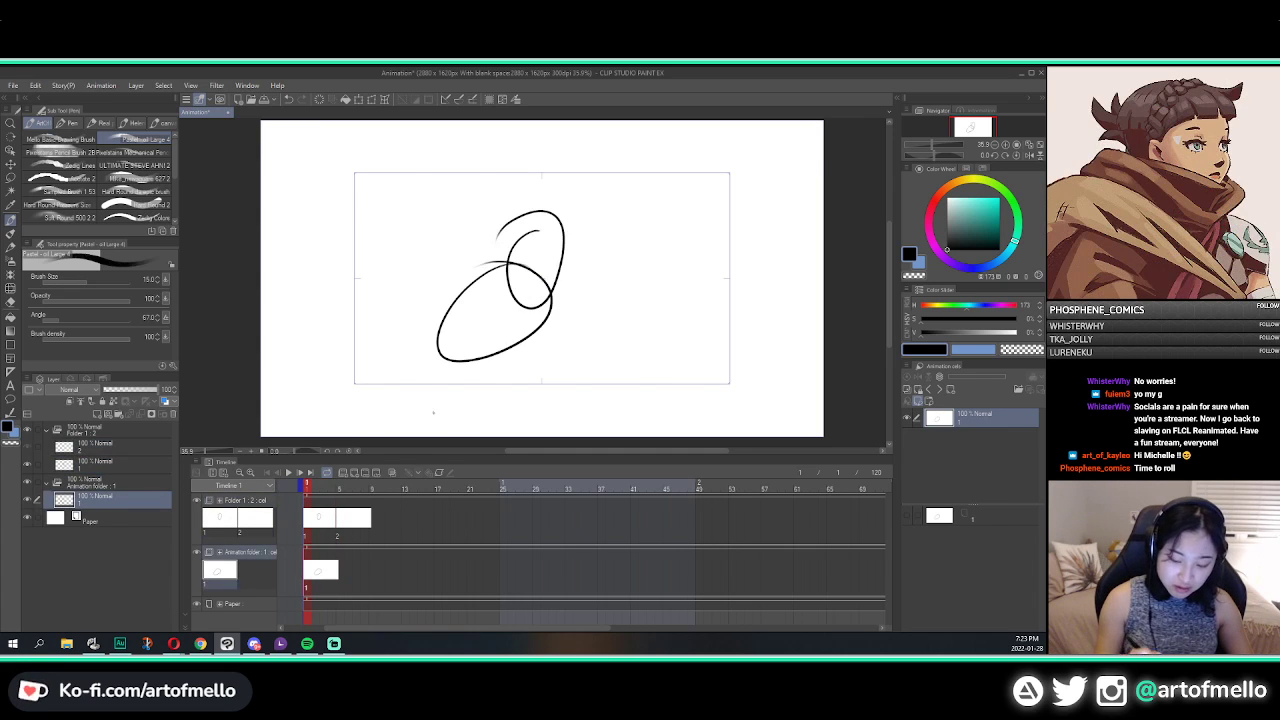
click(344, 508)
drag(575, 213, 548, 213)
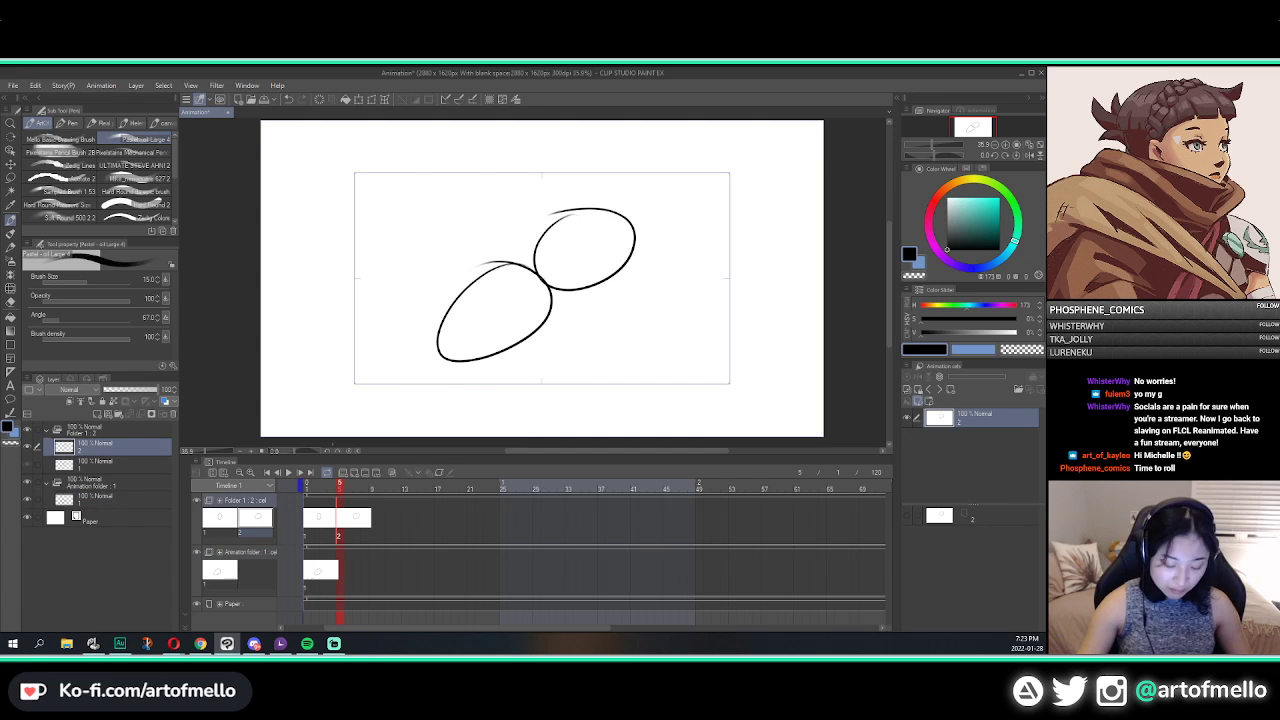
Step: Return to frame 1, hide the upper animation folder and select the cel layer in the lower one
click(309, 488)
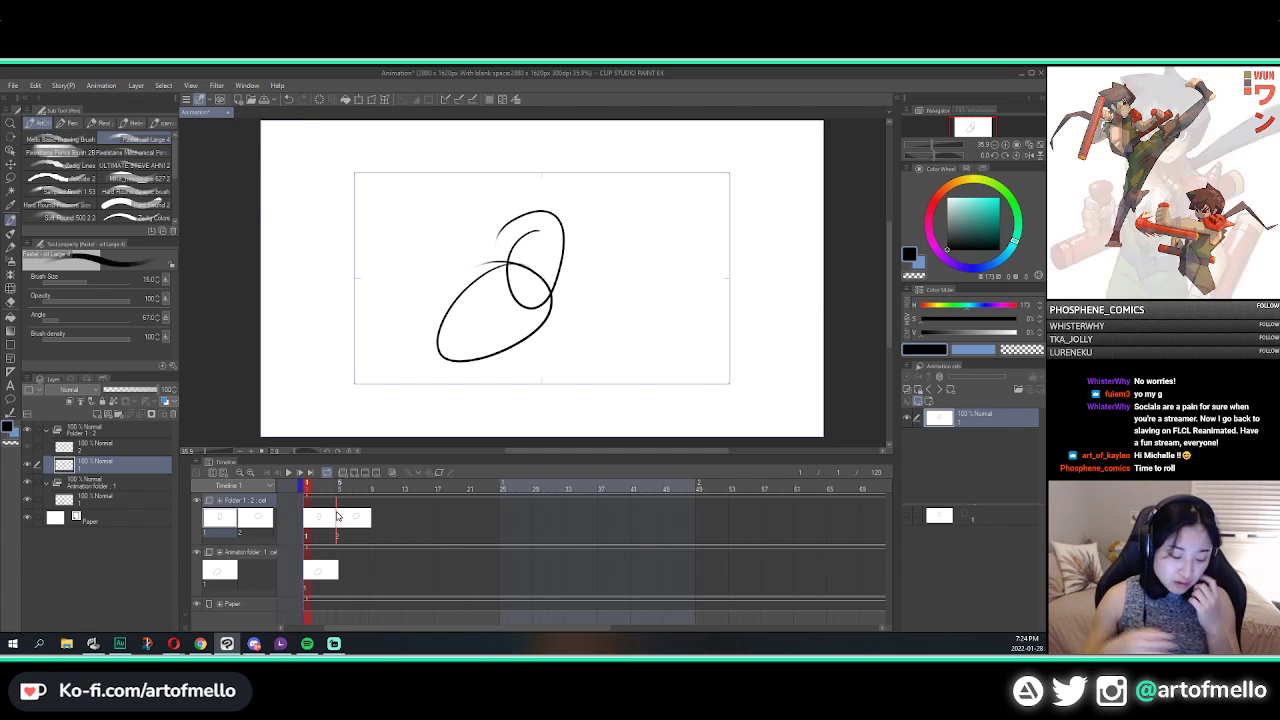
click(28, 432)
click(28, 432)
click(28, 432)
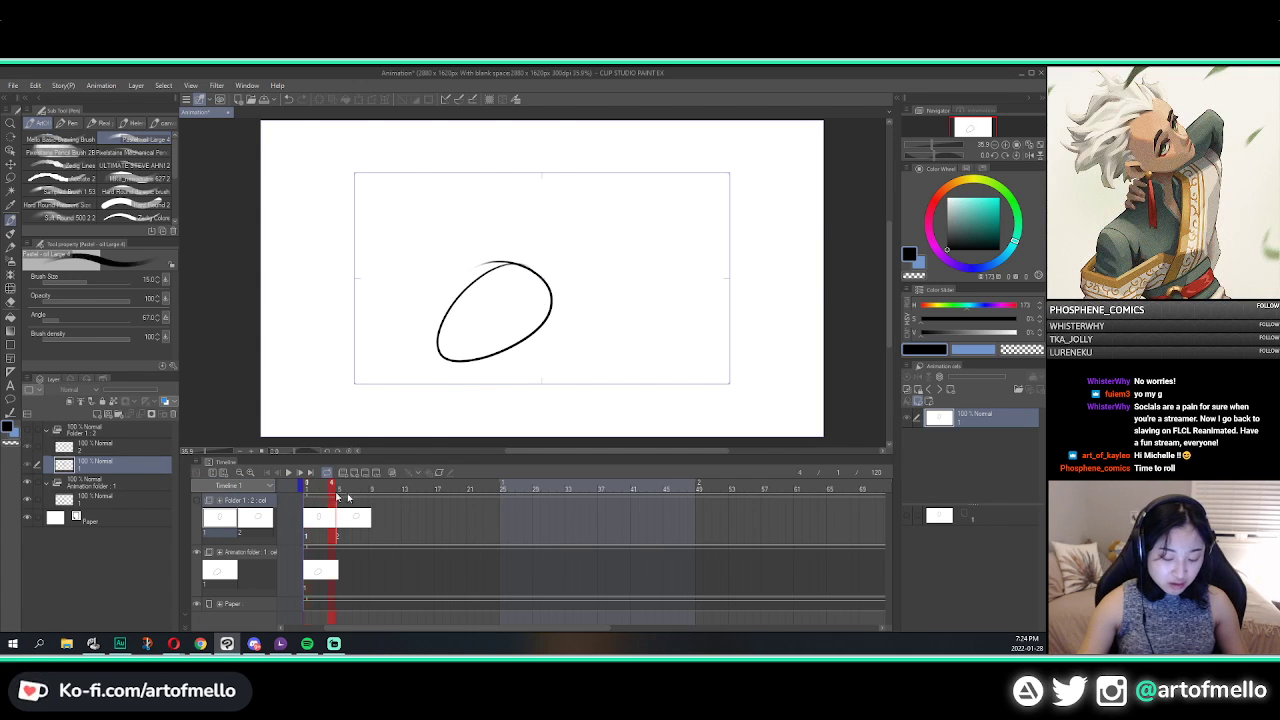
click(349, 497)
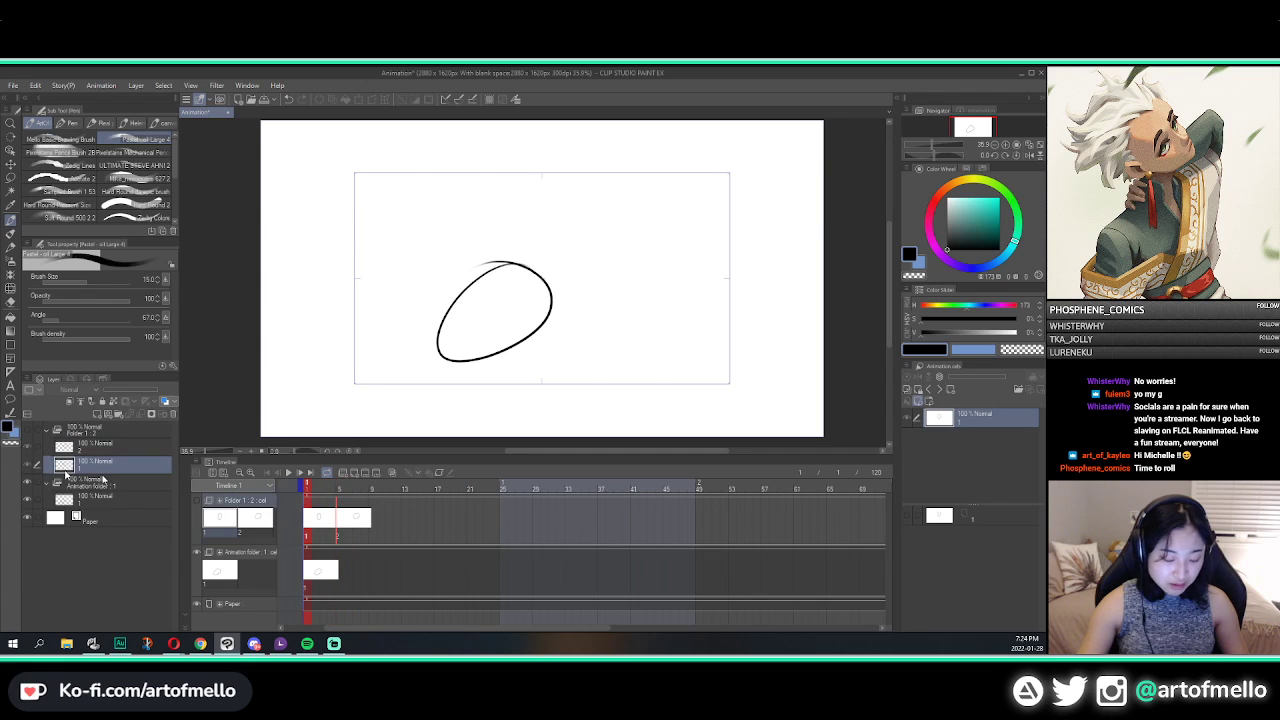
click(76, 497)
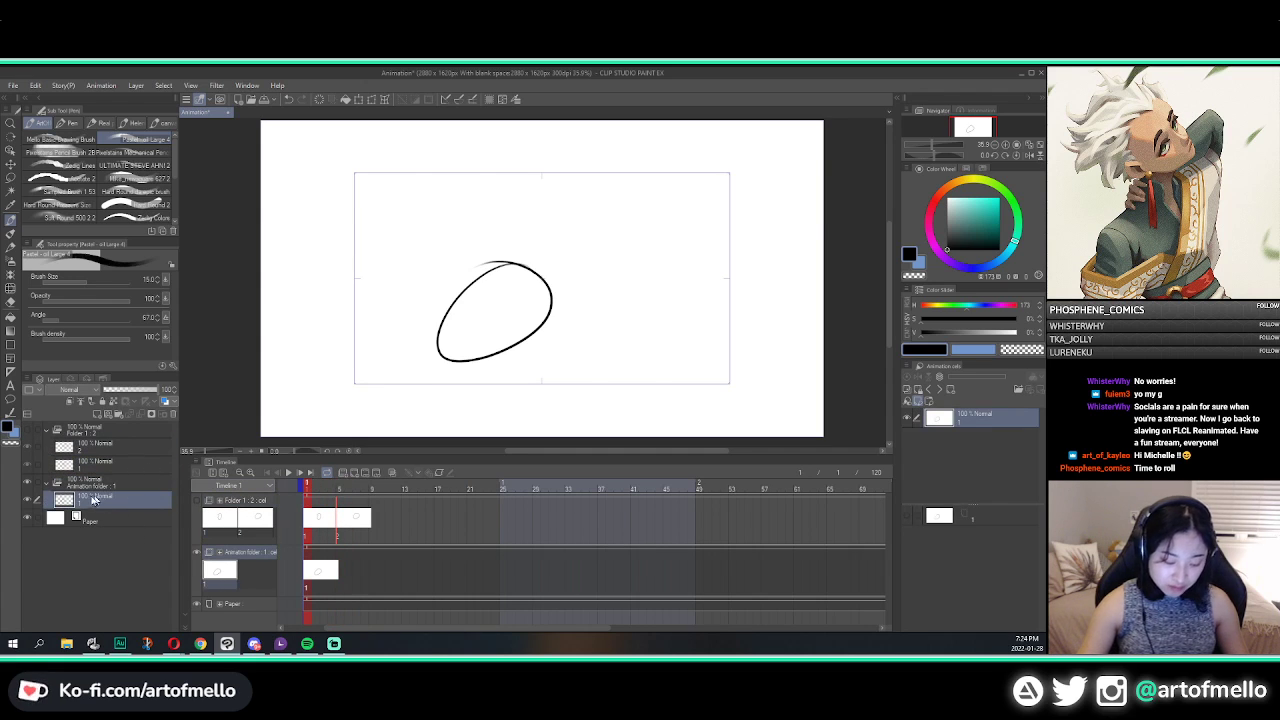
Step: Examine the timeline from its first to its last frame and at different zoom levels
drag(307, 485, 268, 517)
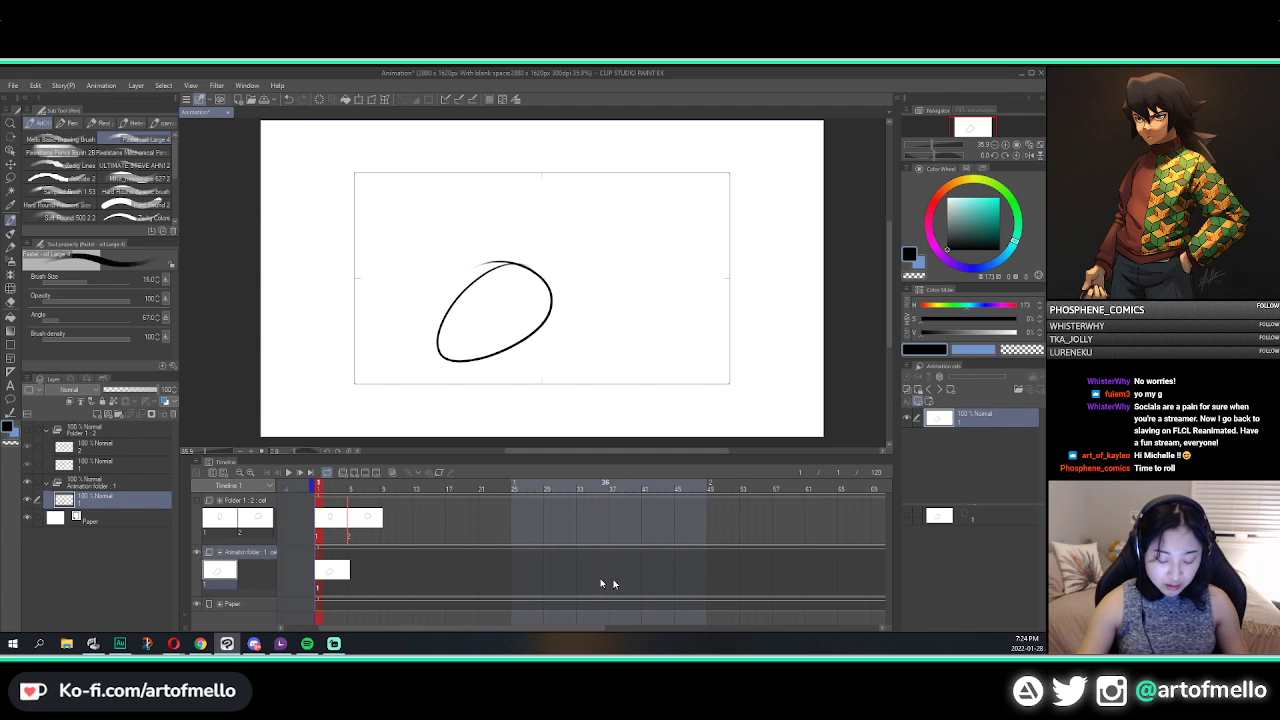
drag(523, 626, 788, 601)
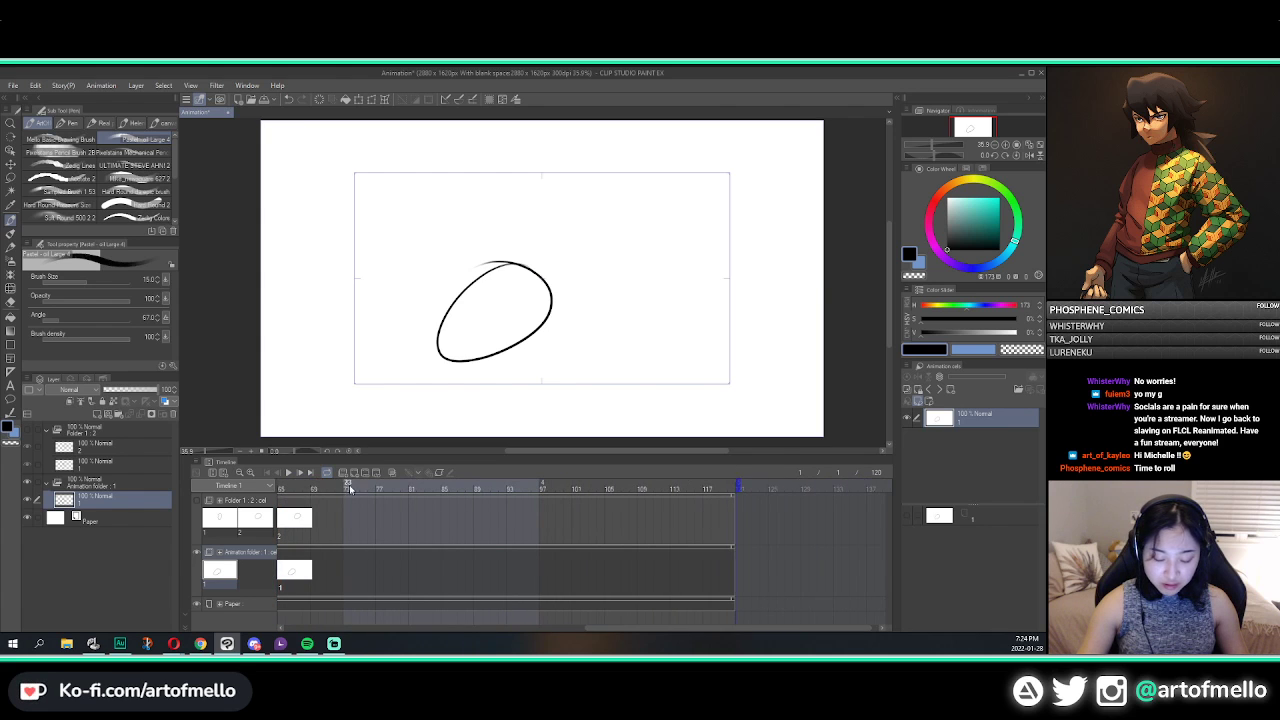
drag(647, 632, 391, 627)
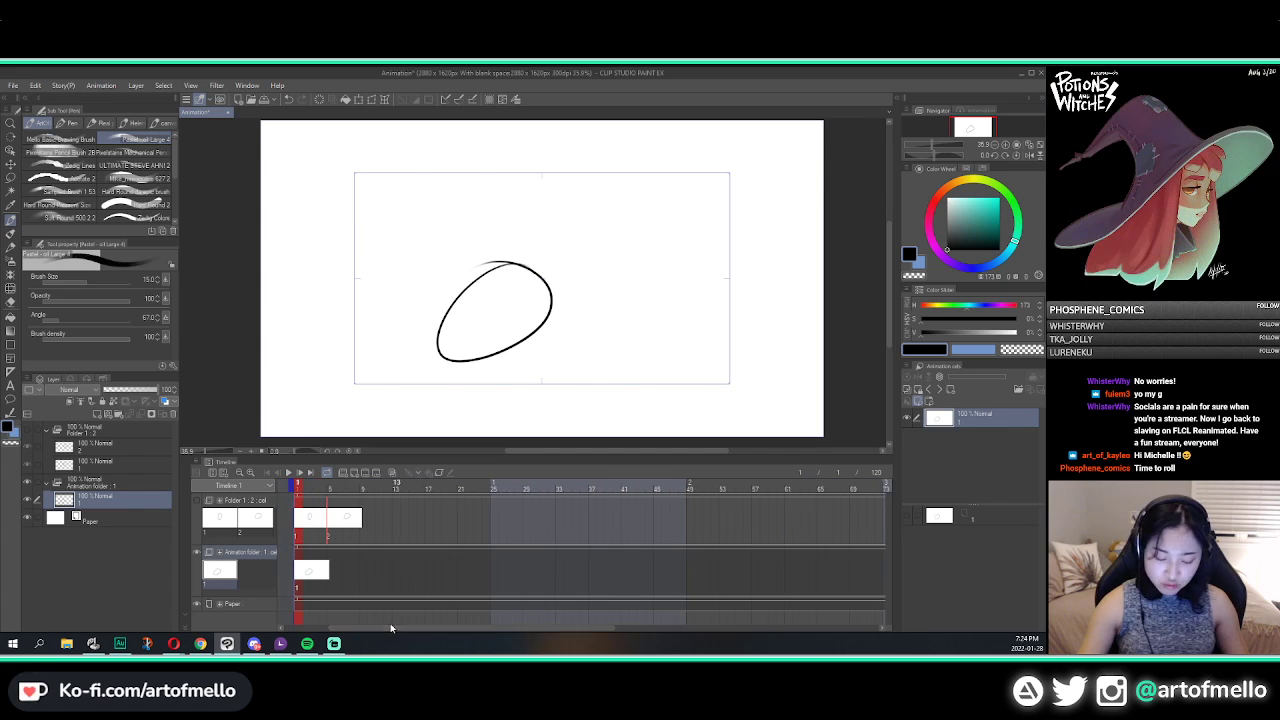
click(240, 475)
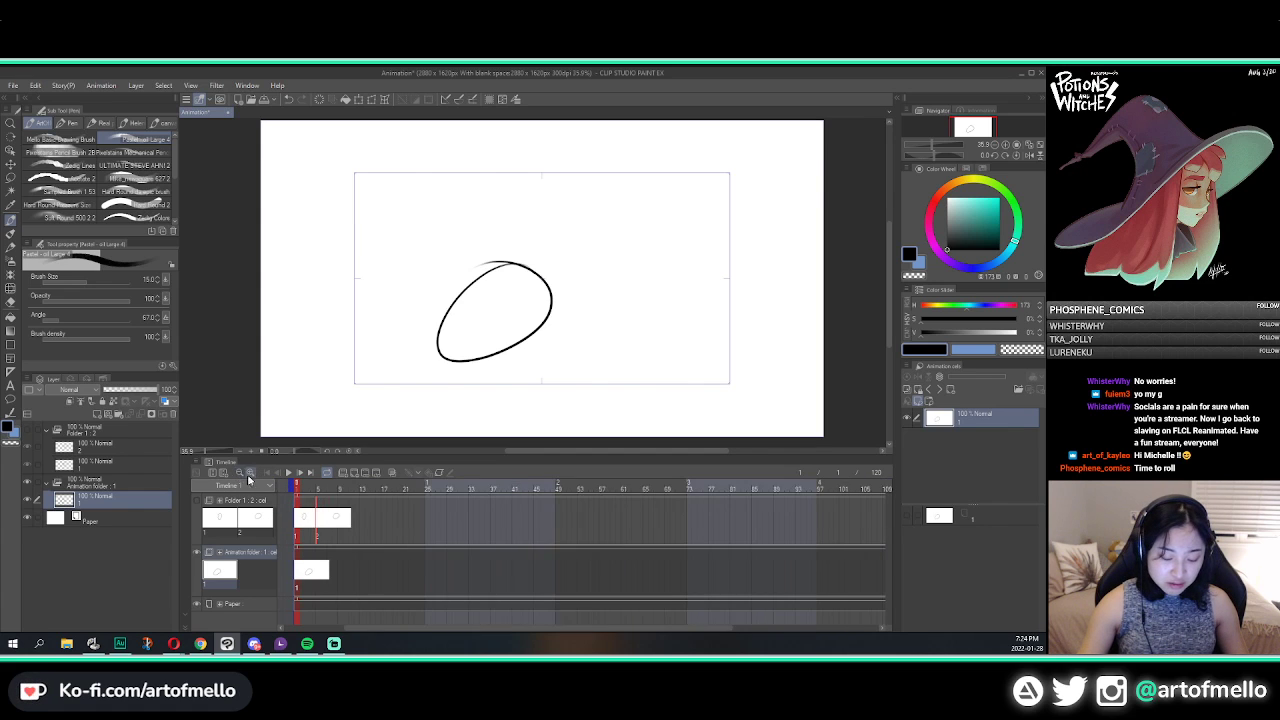
click(249, 476)
click(250, 475)
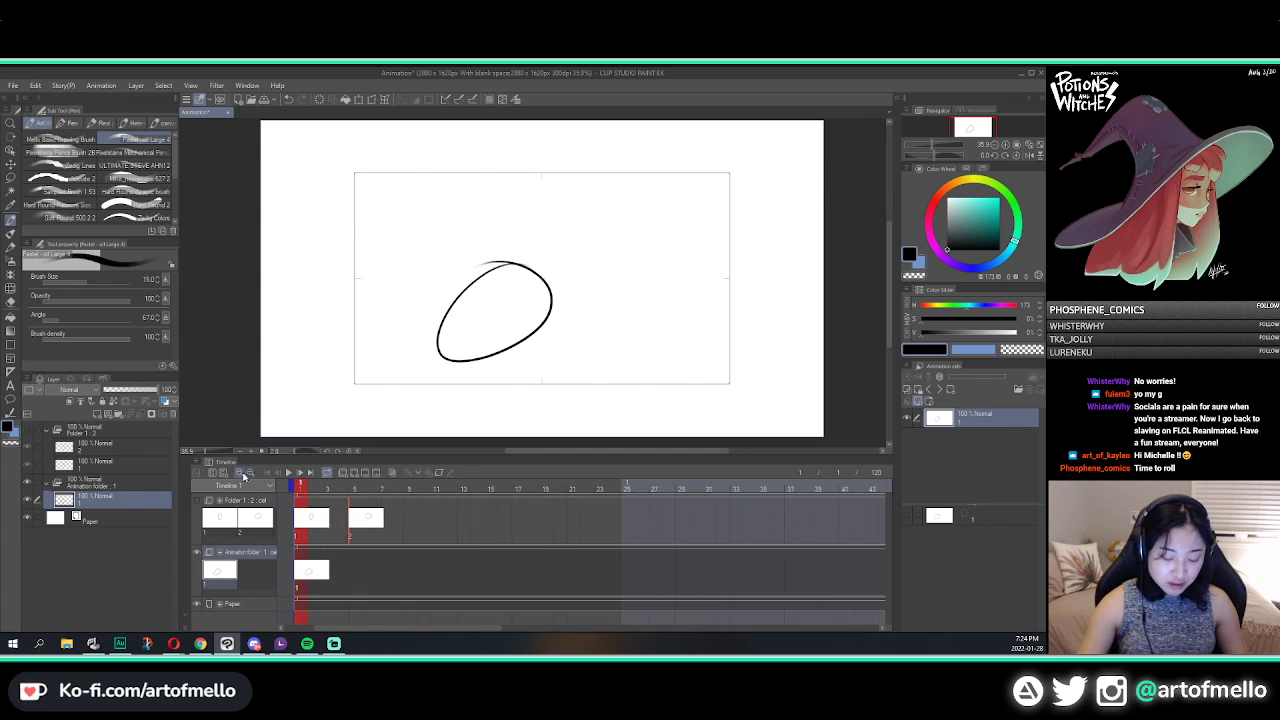
click(250, 475)
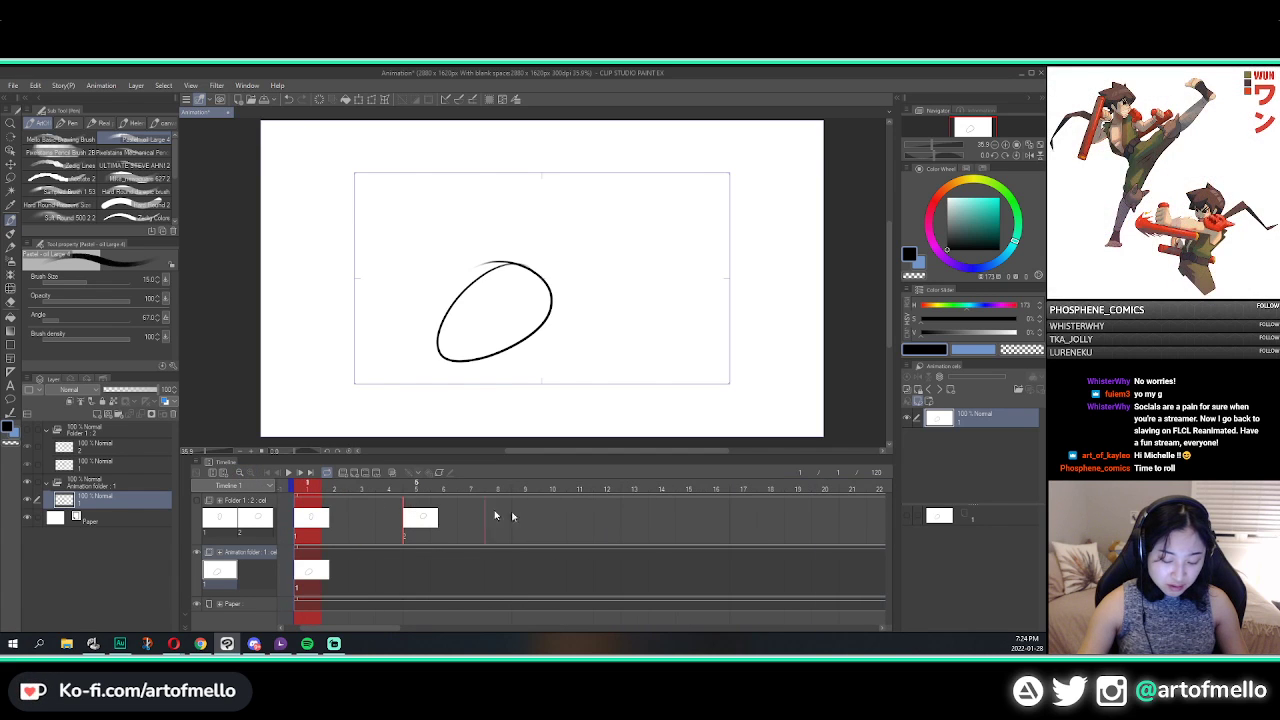
Step: Try moving the upper folder's second cel along the timeline and back to frame 5
drag(495, 515, 405, 514)
click(405, 512)
click(238, 475)
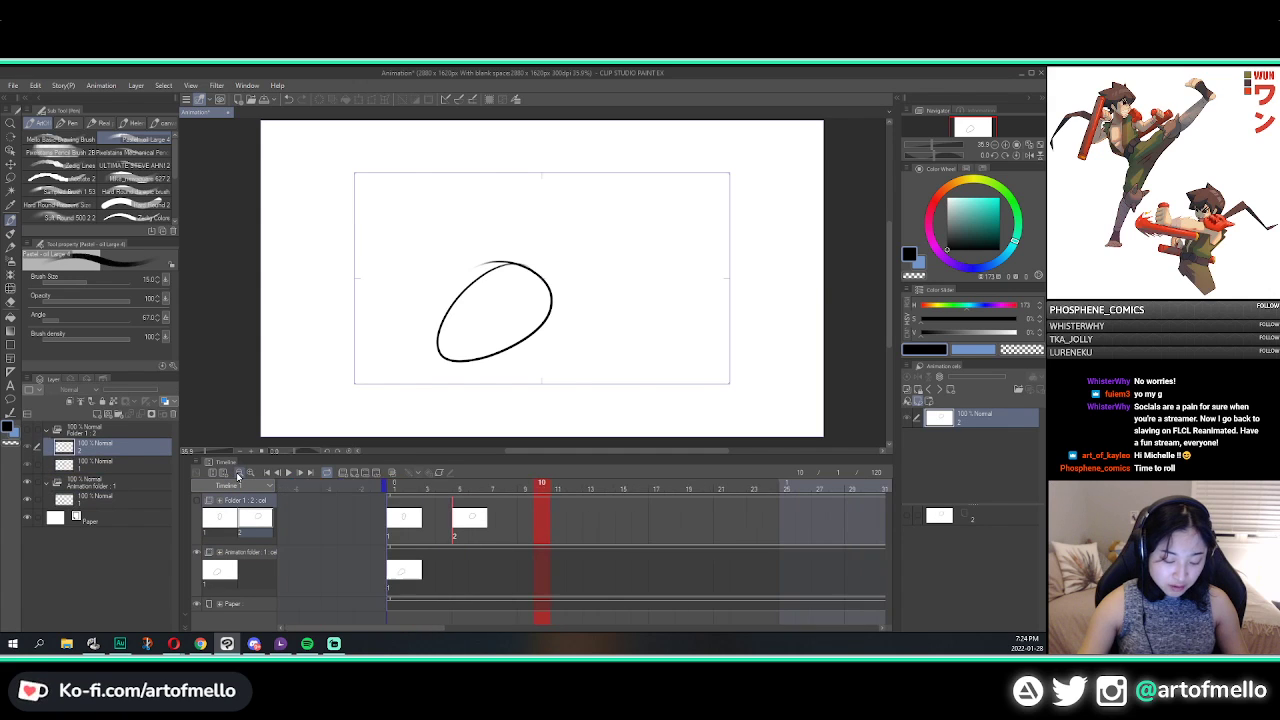
Step: Set the end of the timeline's playback range to frame 24
click(238, 475)
click(238, 475)
click(238, 475)
click(238, 475)
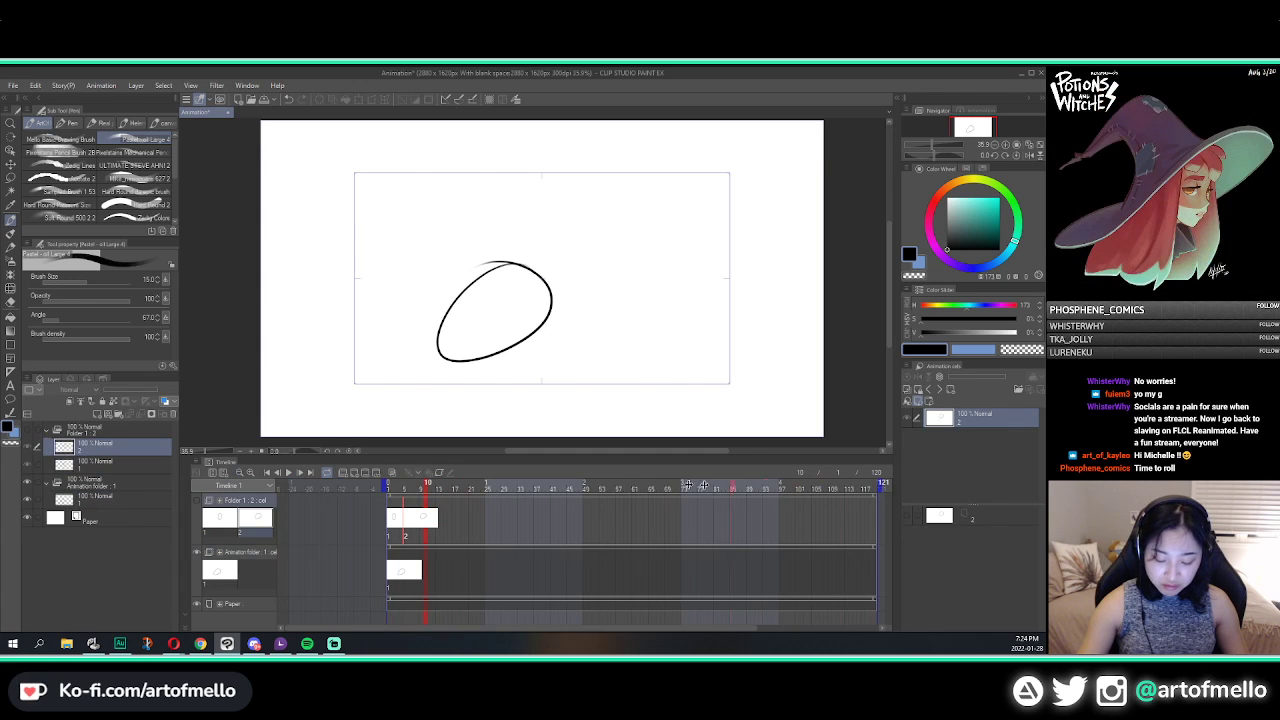
drag(481, 482, 487, 483)
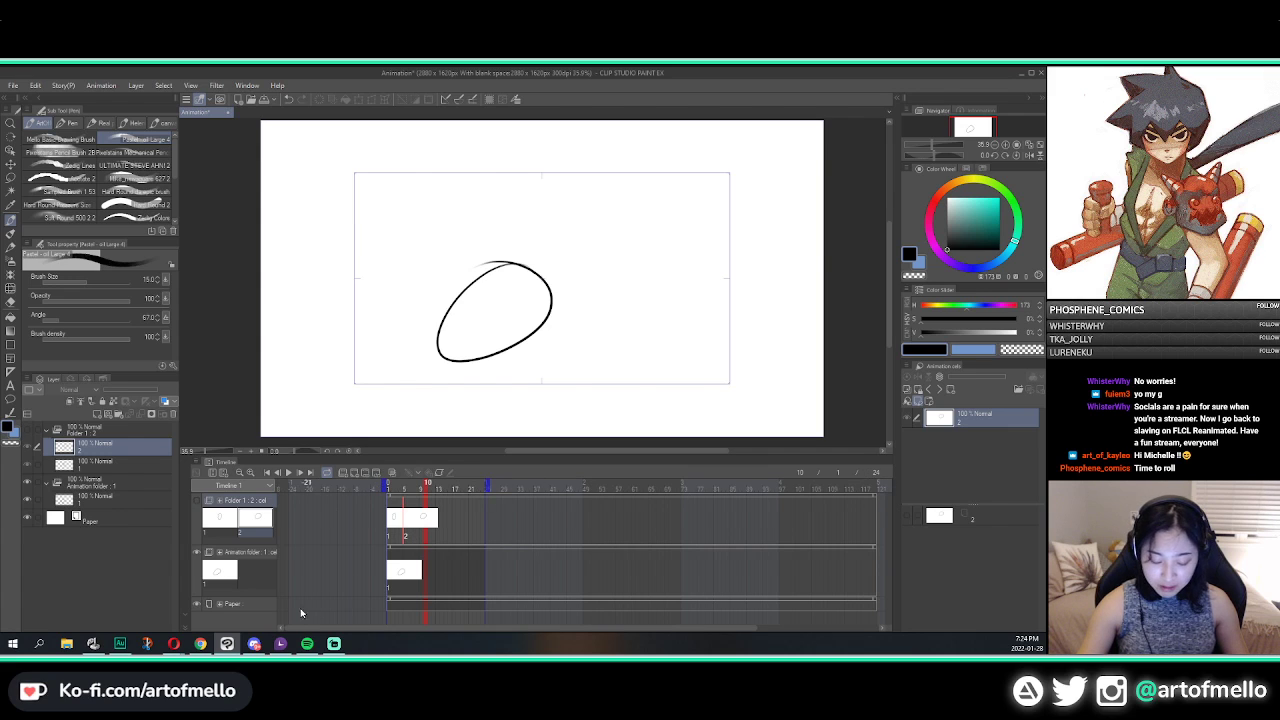
Step: Examine the shortened playback range at closer and wider timeline zoom levels
click(250, 472)
click(250, 472)
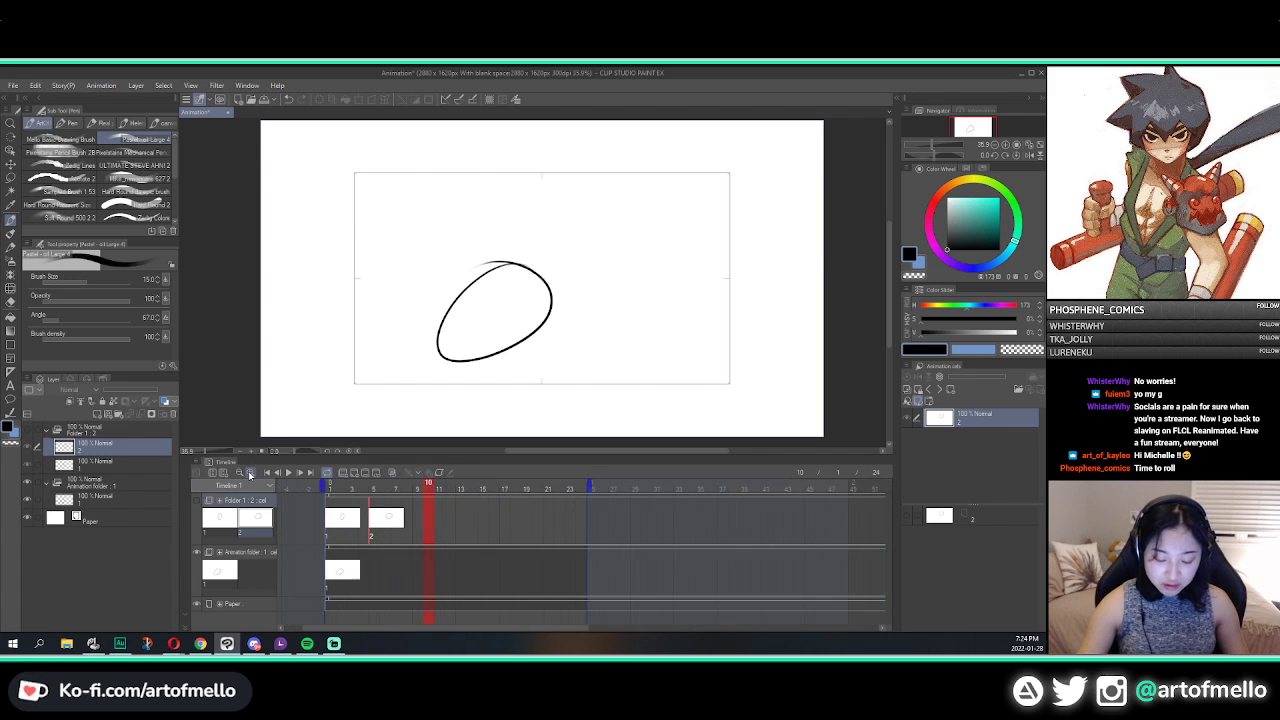
click(250, 472)
click(238, 474)
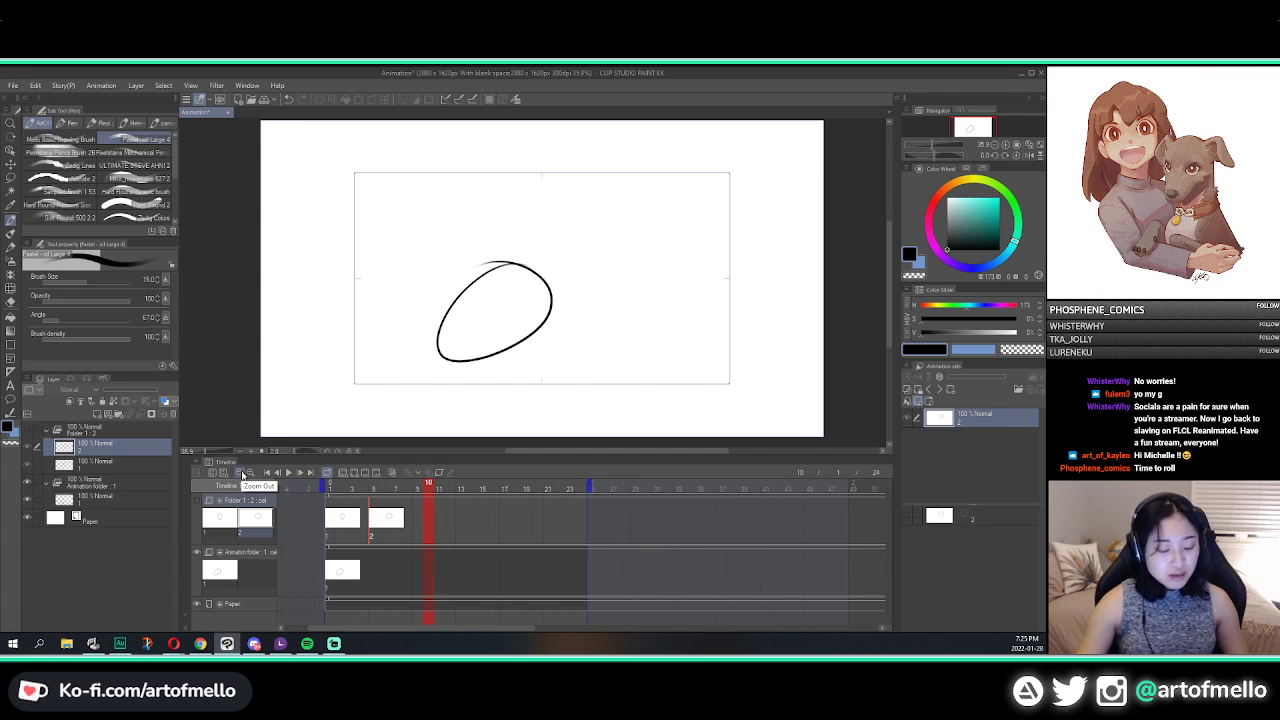
click(241, 474)
click(241, 474)
click(241, 474)
click(241, 474)
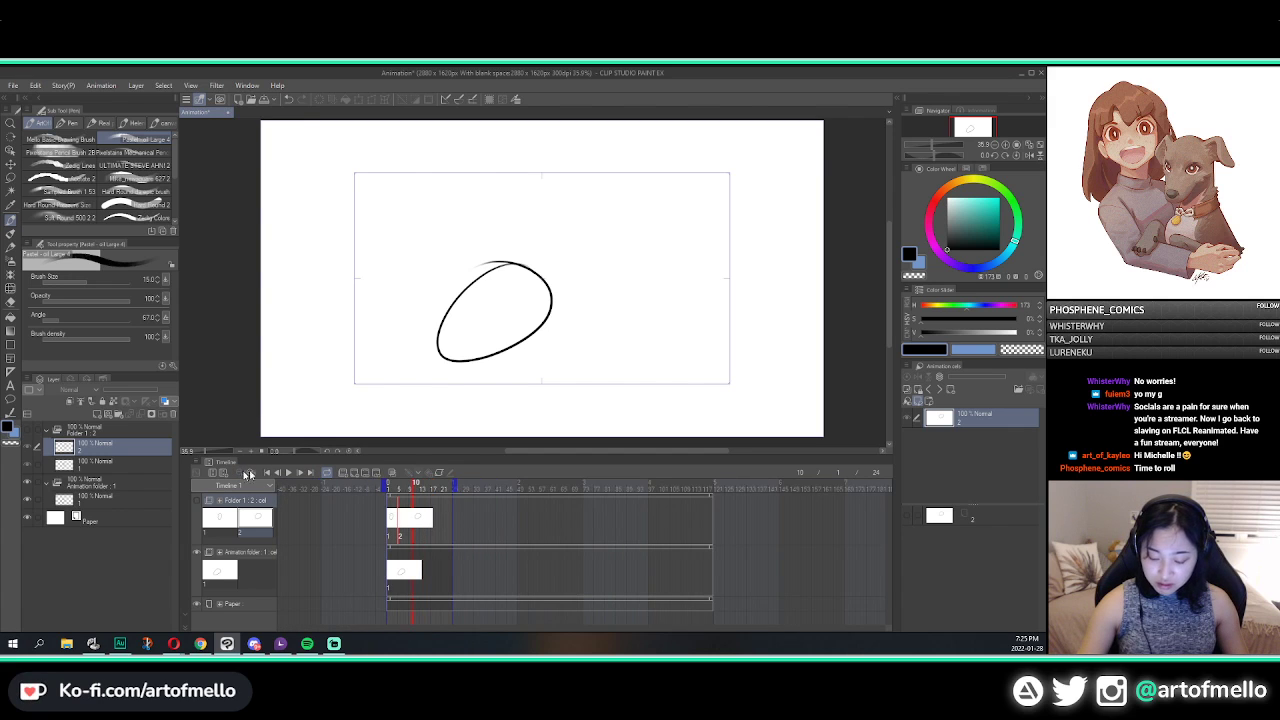
Step: Try trimming the upper animation folder's track to end at frame 24, and undo the trim
click(714, 498)
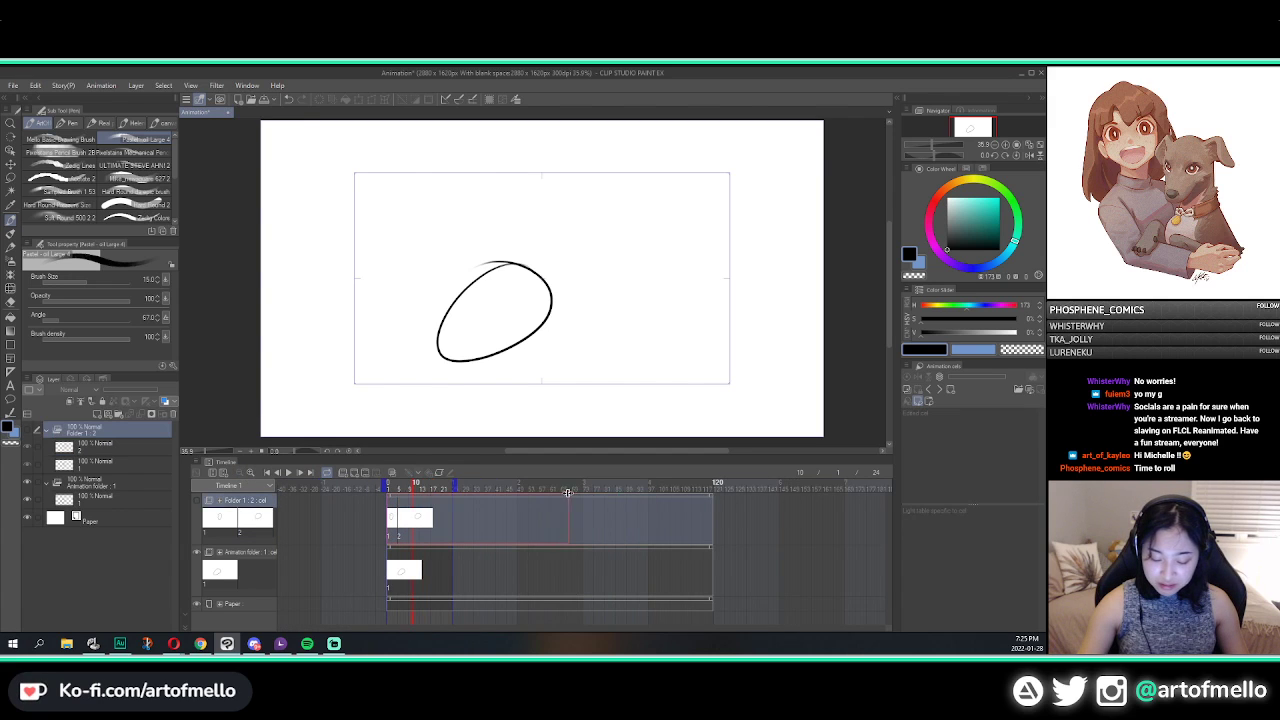
drag(454, 491, 453, 492)
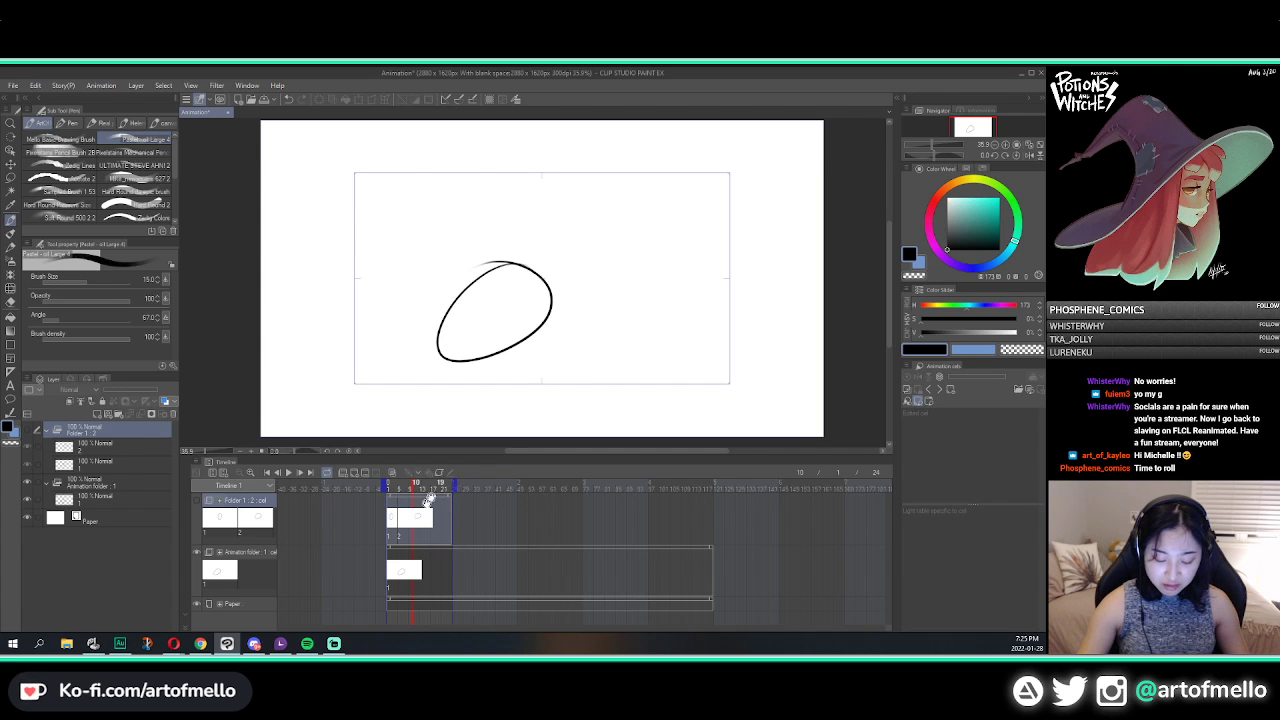
key(ctrl+z)
Step: Move the playhead from frame 24 back to frame 1, try extending the playback end to frame 120, and undo it
drag(415, 491, 701, 520)
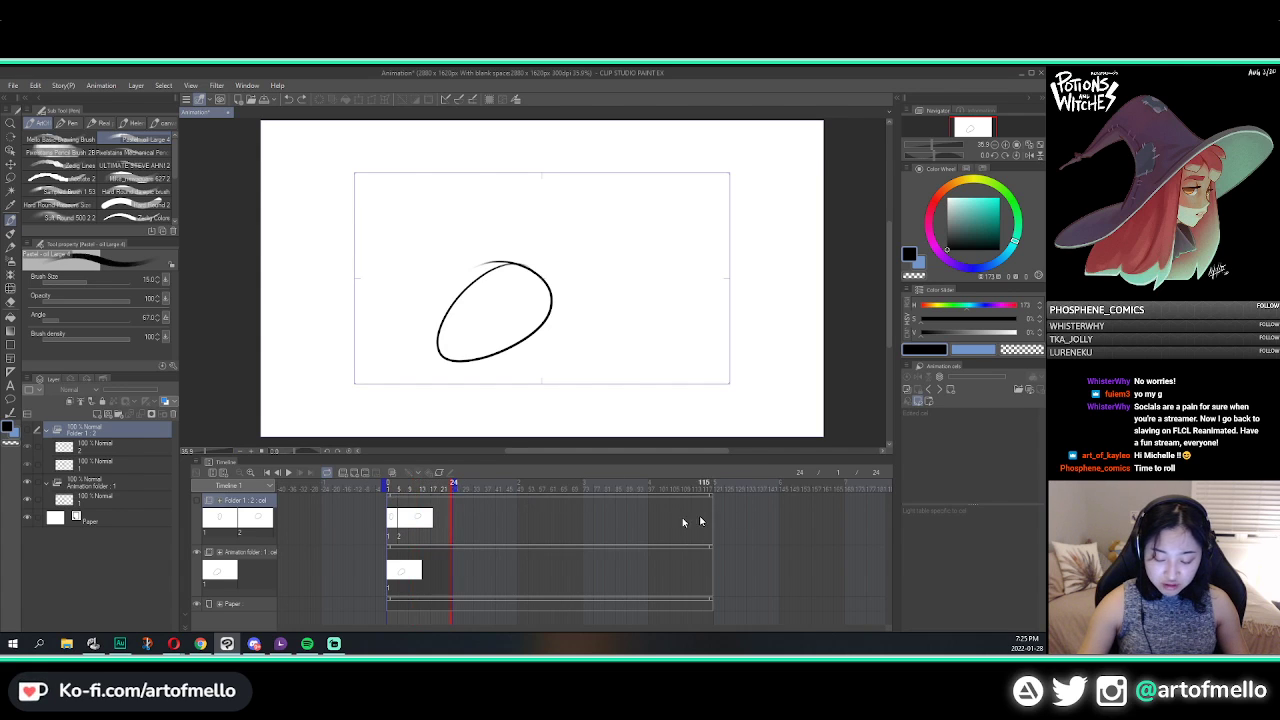
click(452, 487)
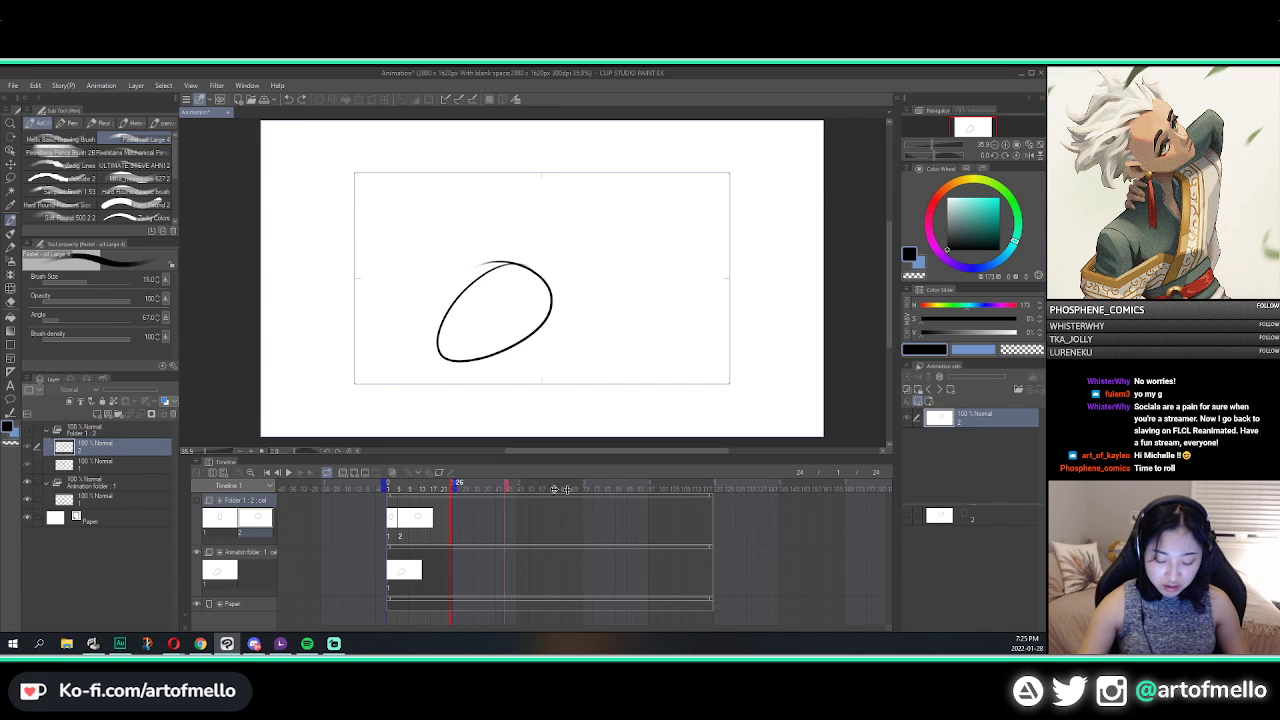
click(455, 490)
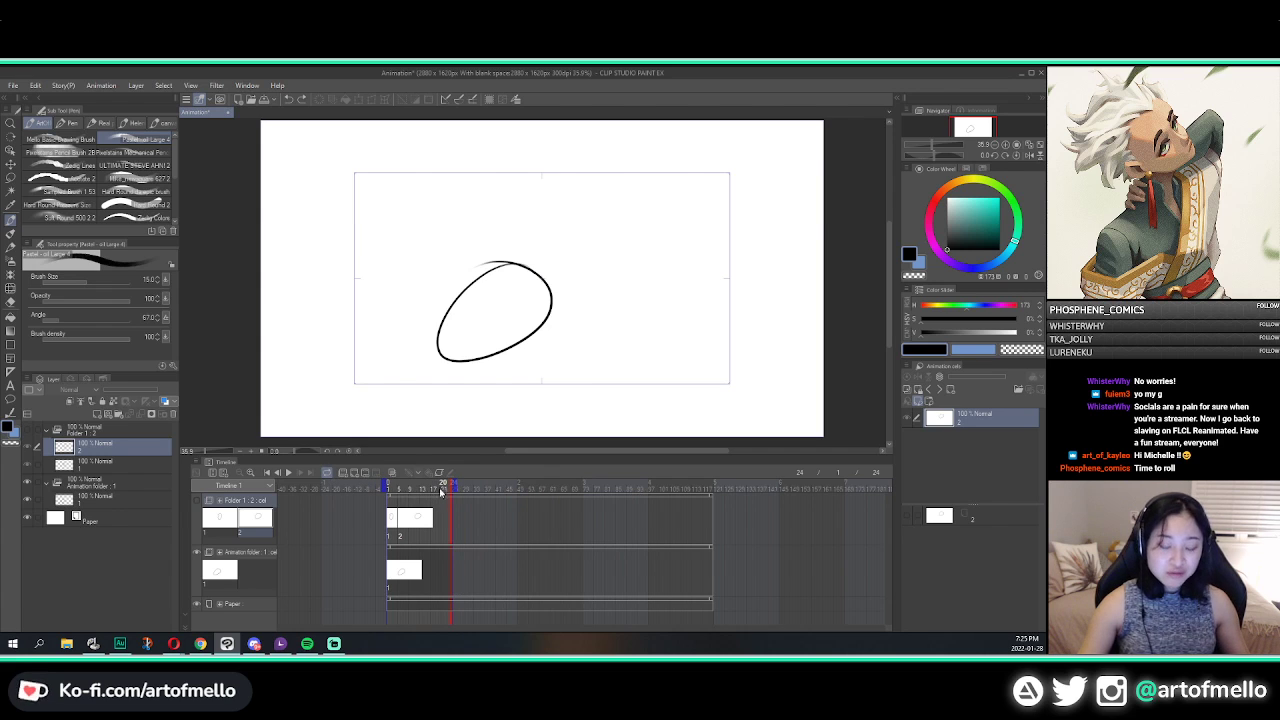
click(390, 492)
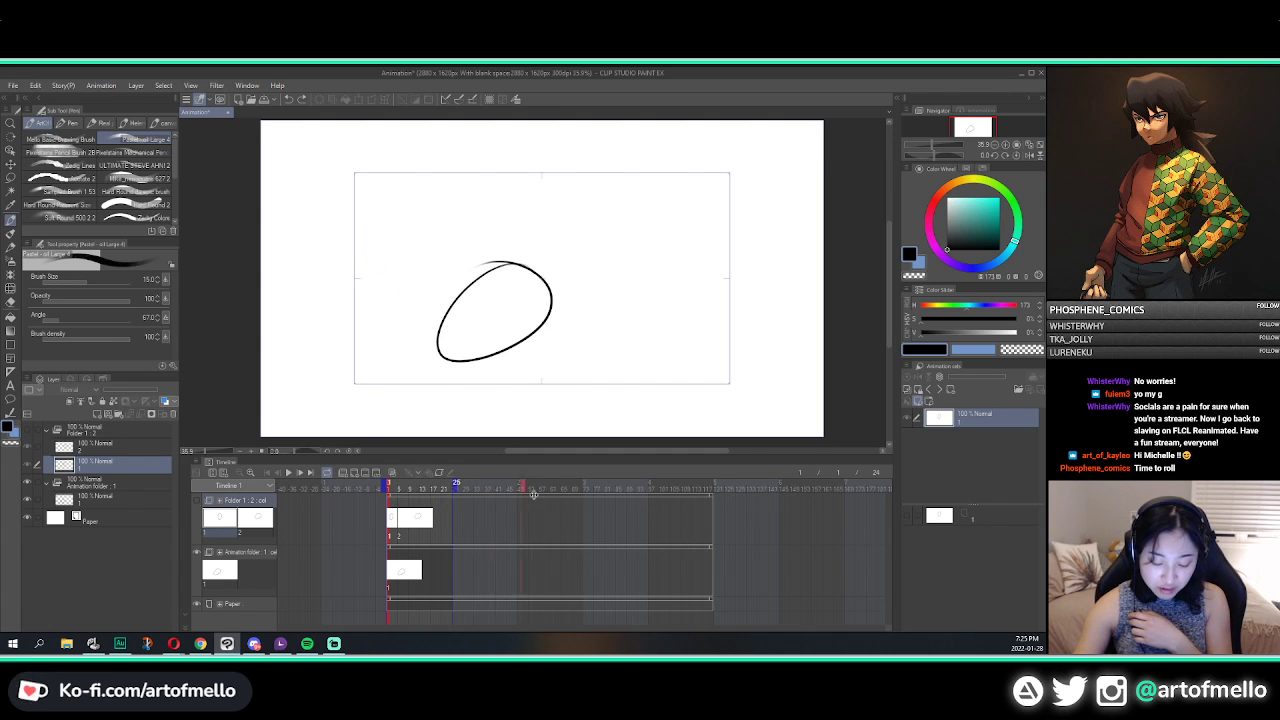
drag(726, 521, 715, 525)
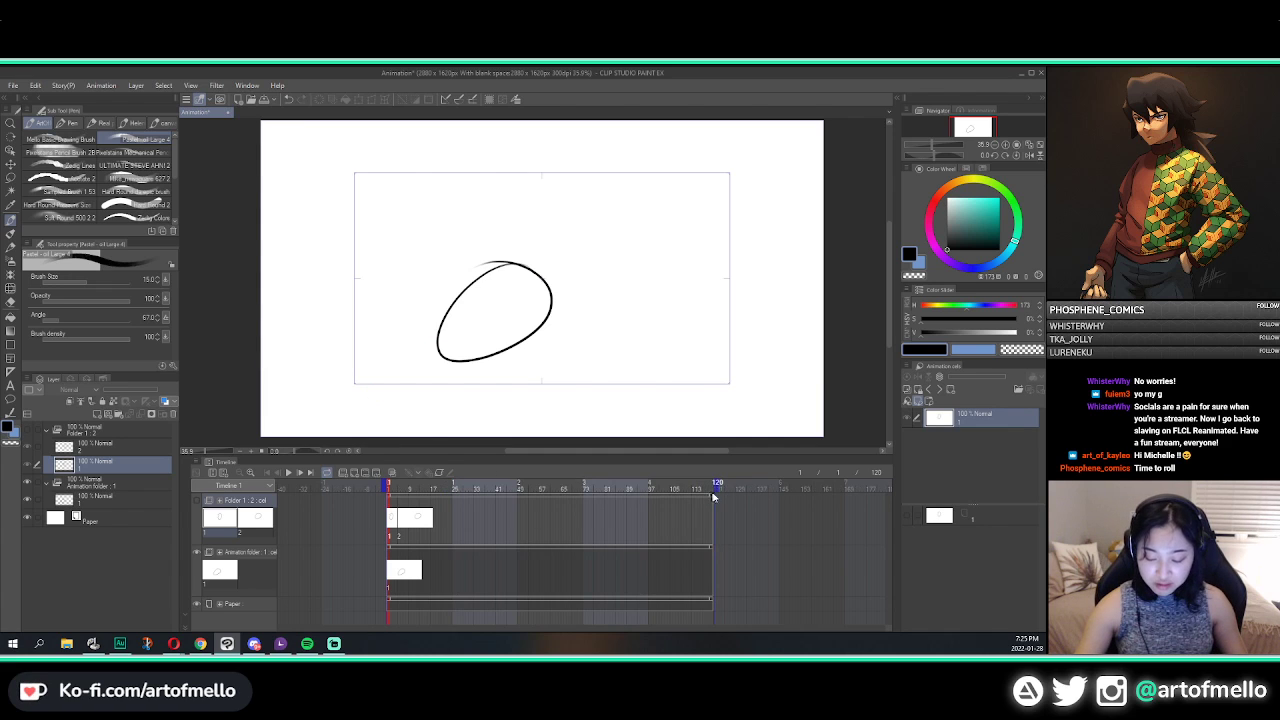
key(ctrl+z)
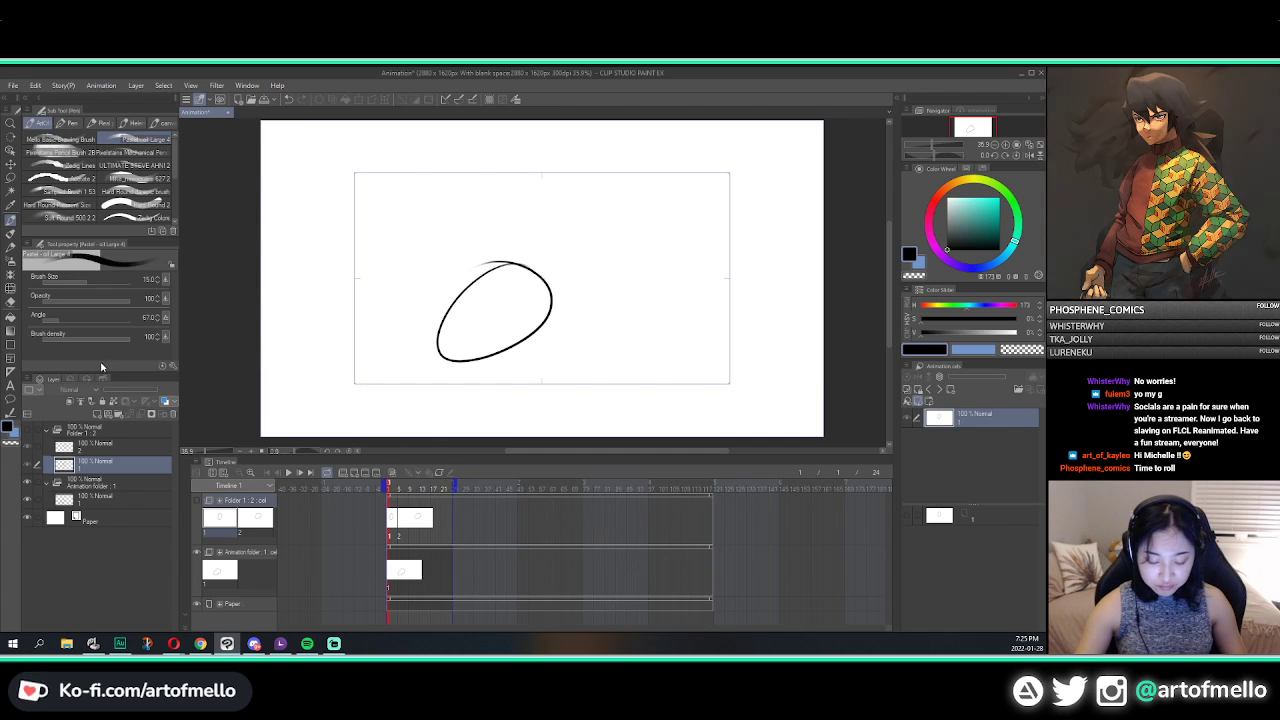
Step: View the first frames of the timeline up close and move the playhead to frame 4
click(251, 472)
click(251, 472)
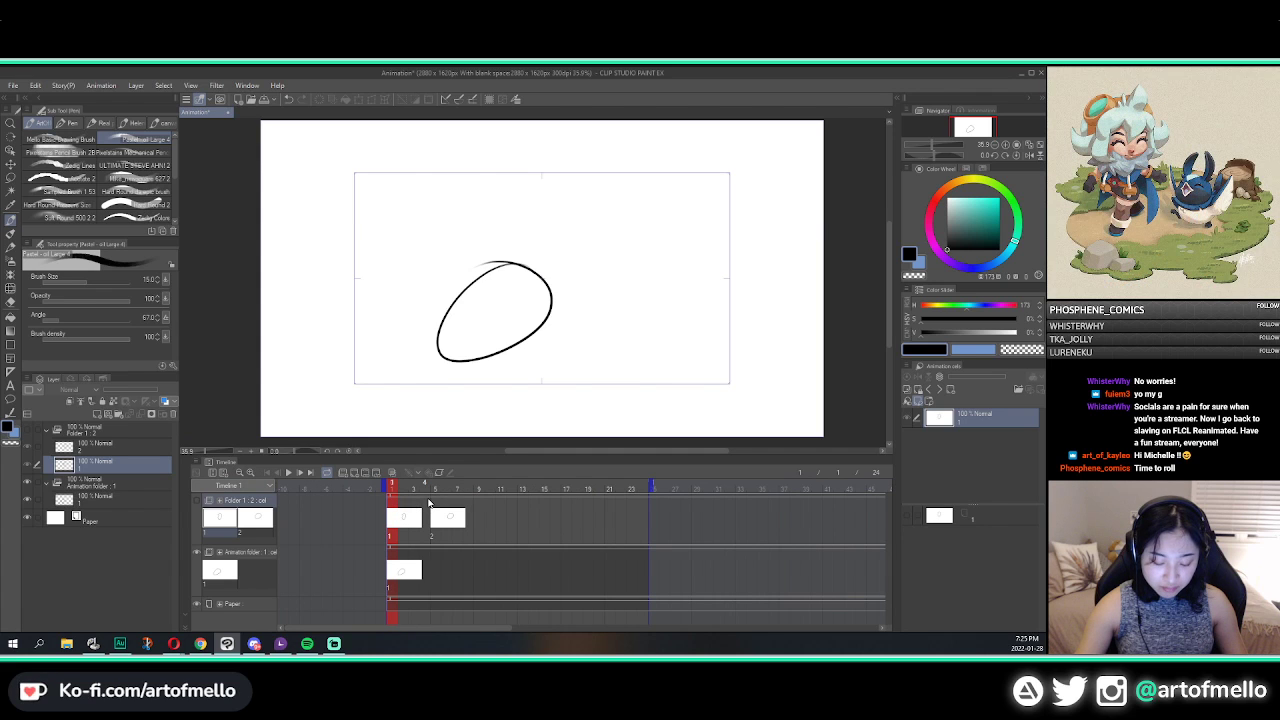
mouse_move(392, 487)
mouse_down()
mouse_move(425, 487)
mouse_move(414, 487)
mouse_up()
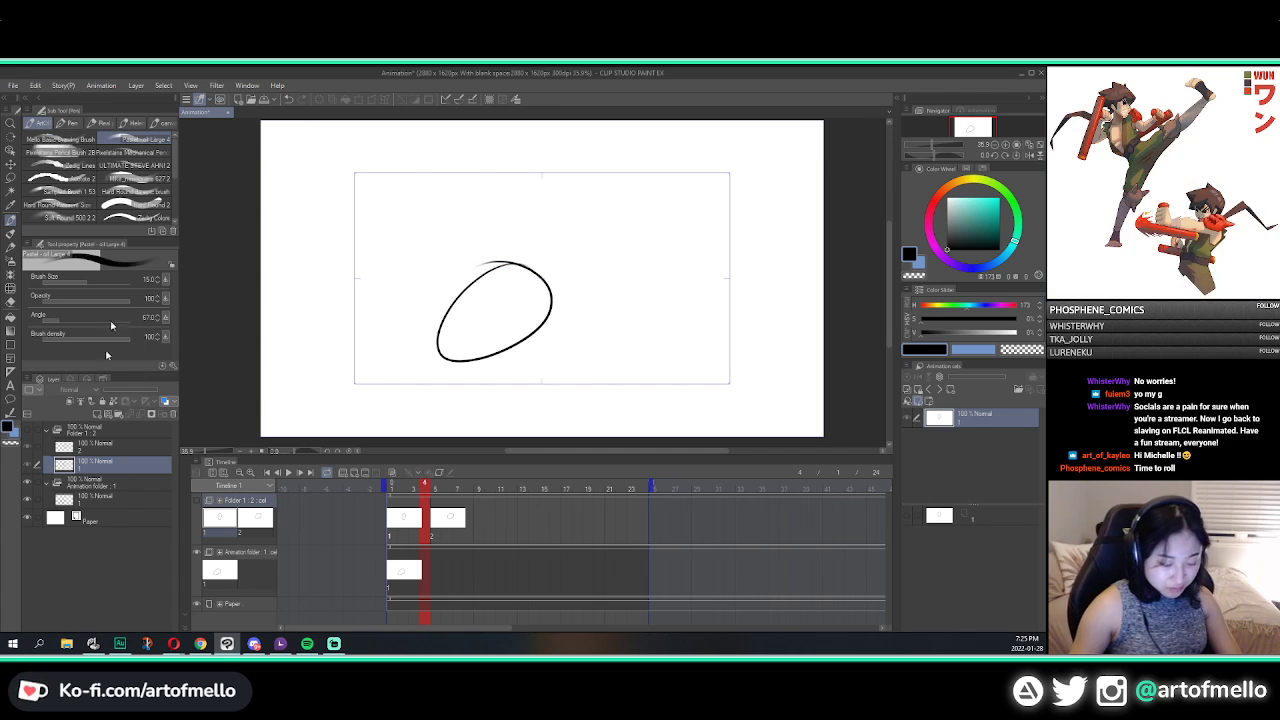
Step: Change the timeline settings so the division line is 6
click(197, 463)
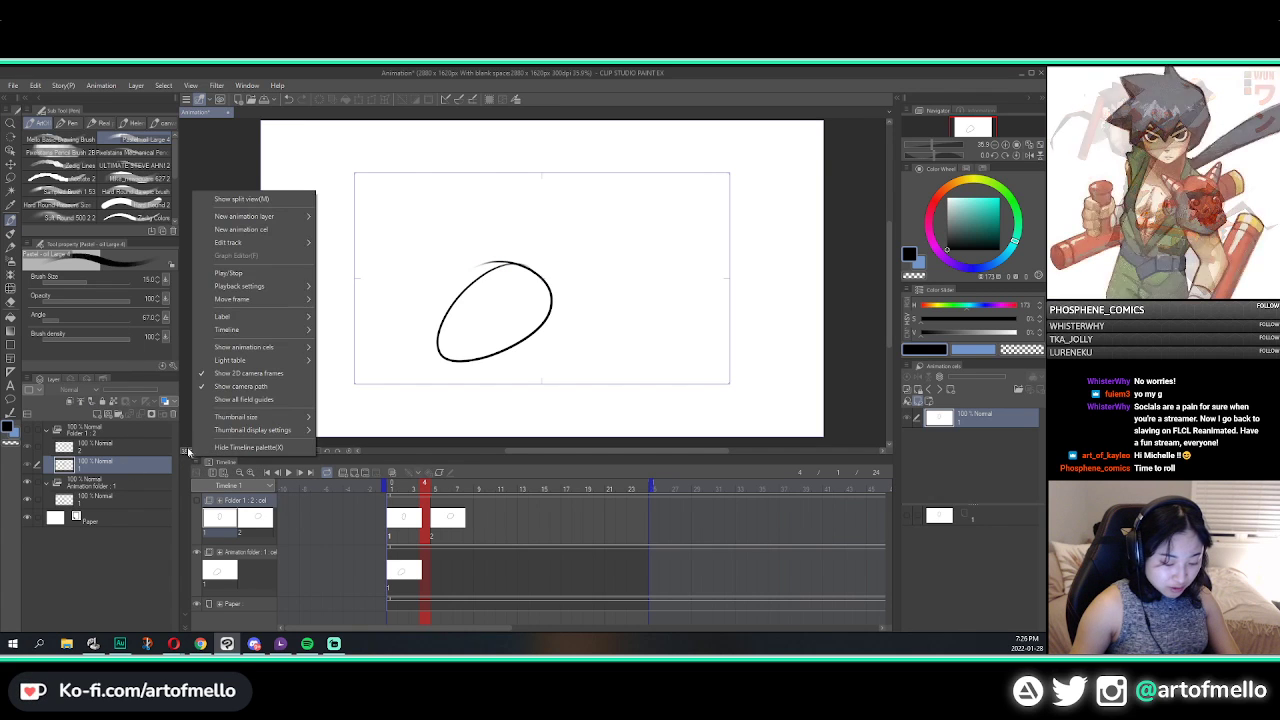
click(199, 464)
click(197, 463)
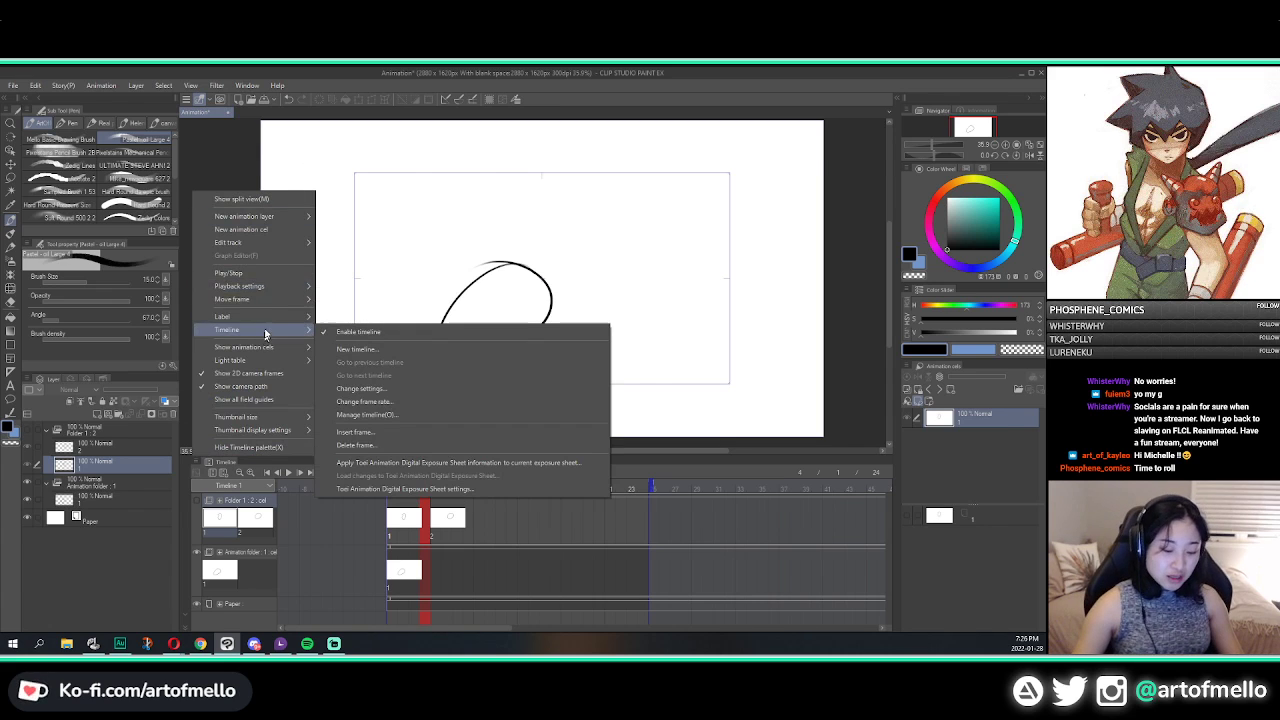
mouse_move(259, 242)
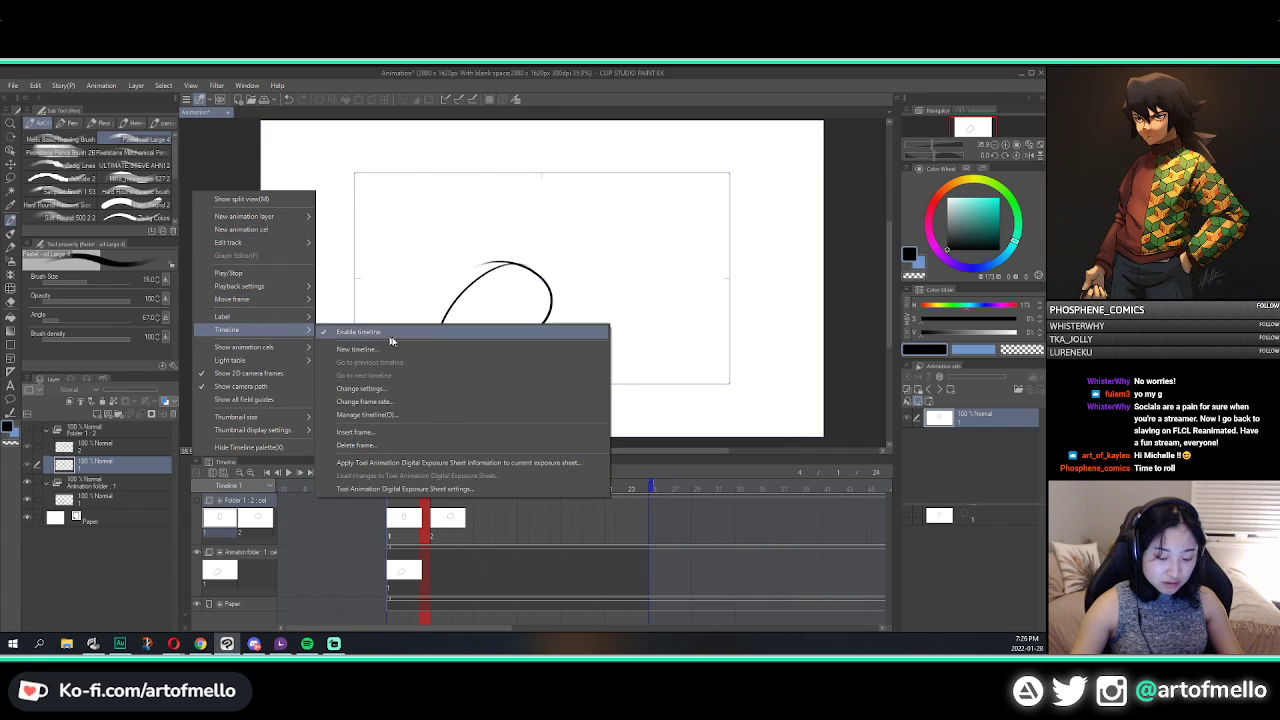
mouse_move(226, 329)
click(419, 391)
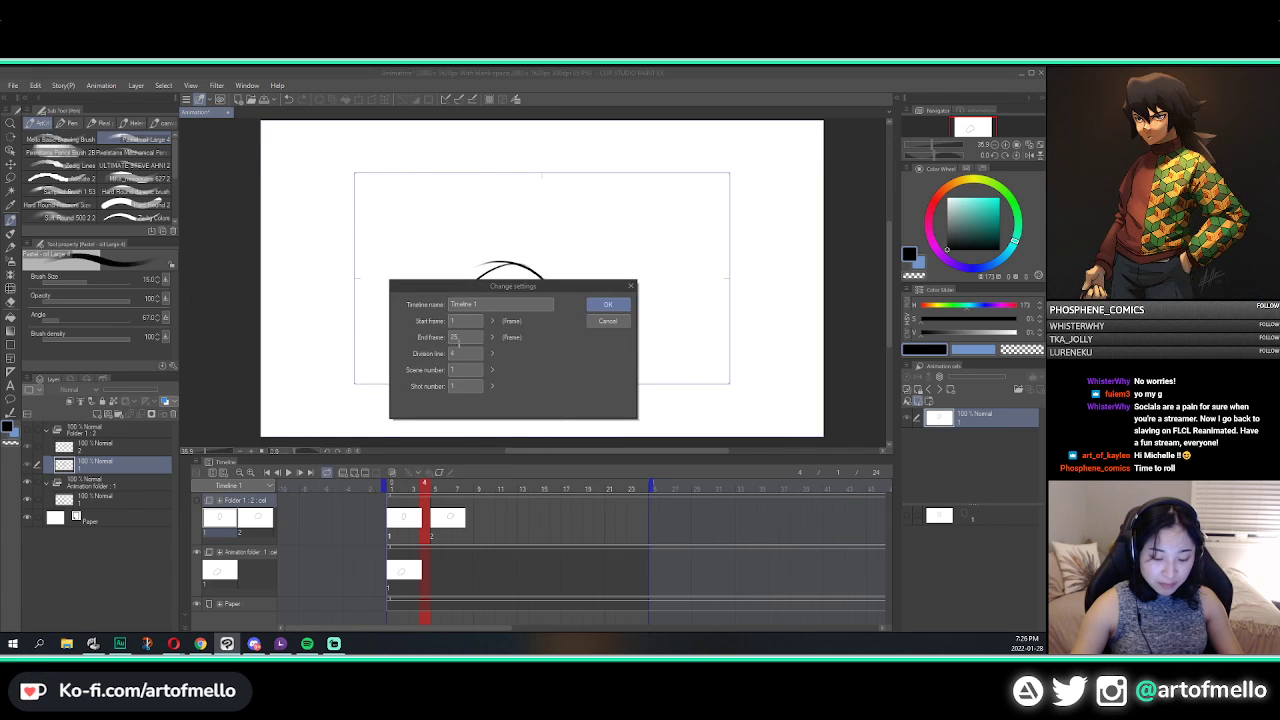
click(493, 355)
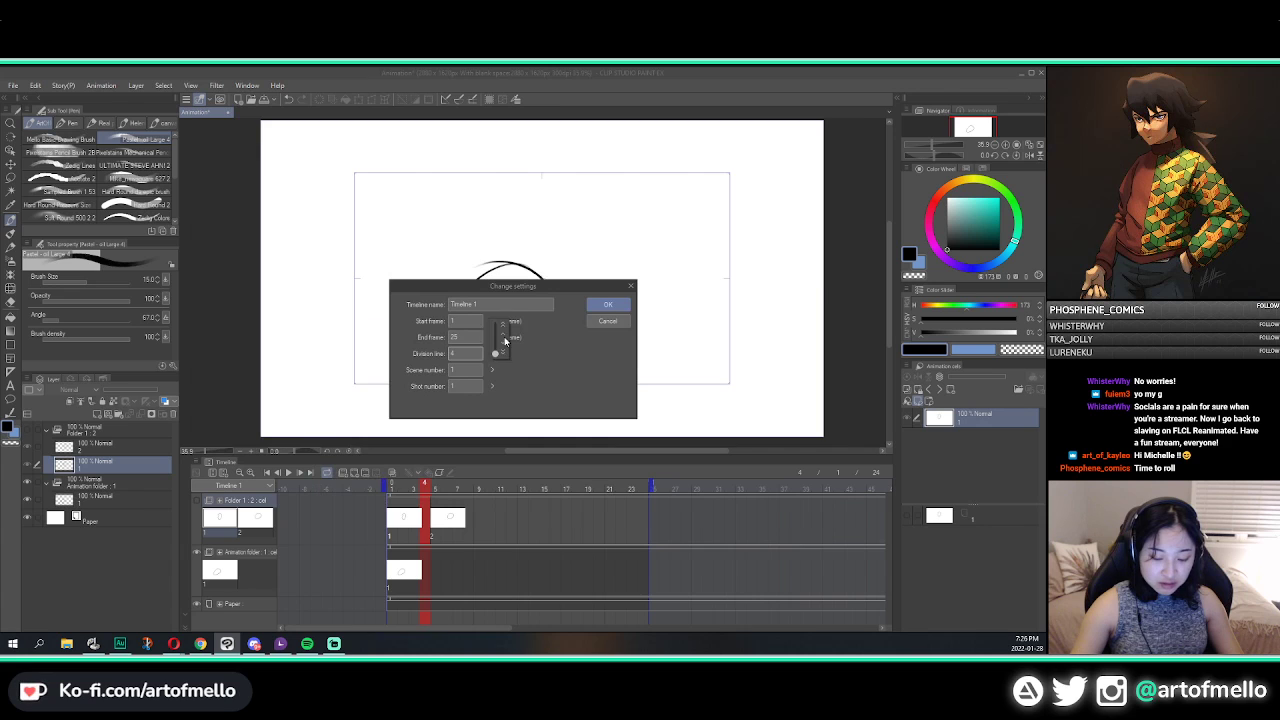
click(504, 336)
click(603, 312)
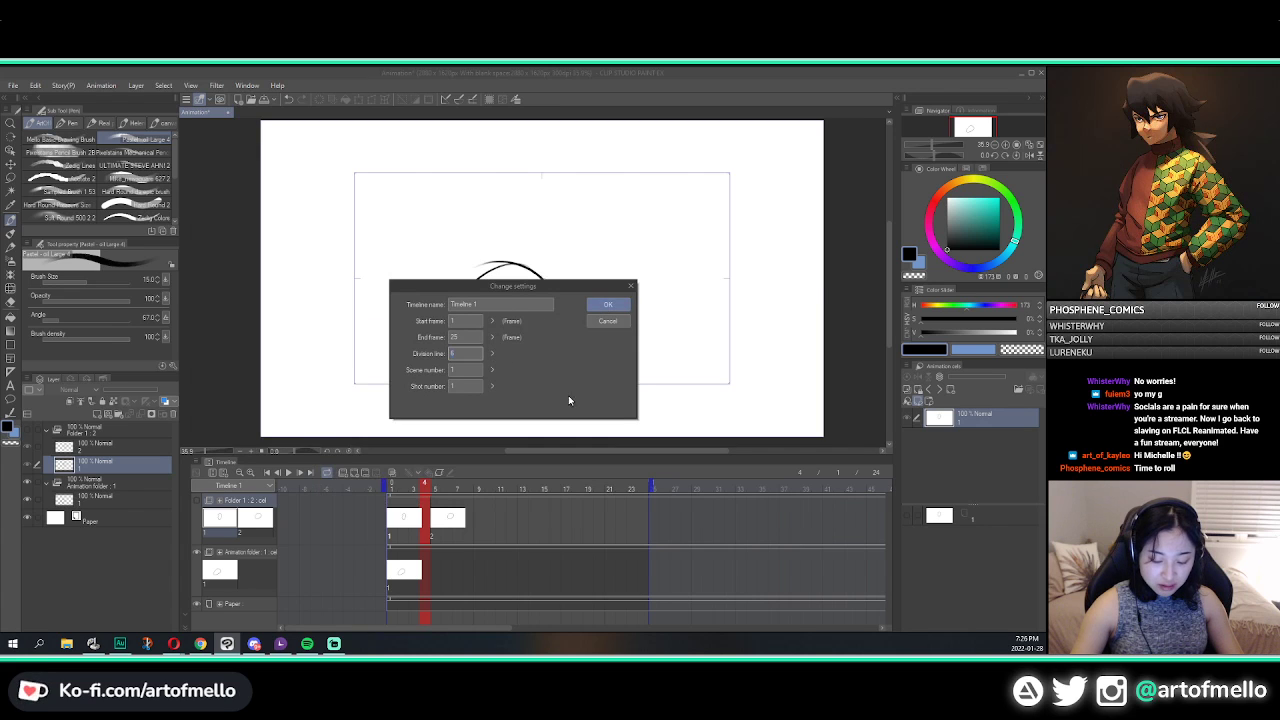
click(604, 304)
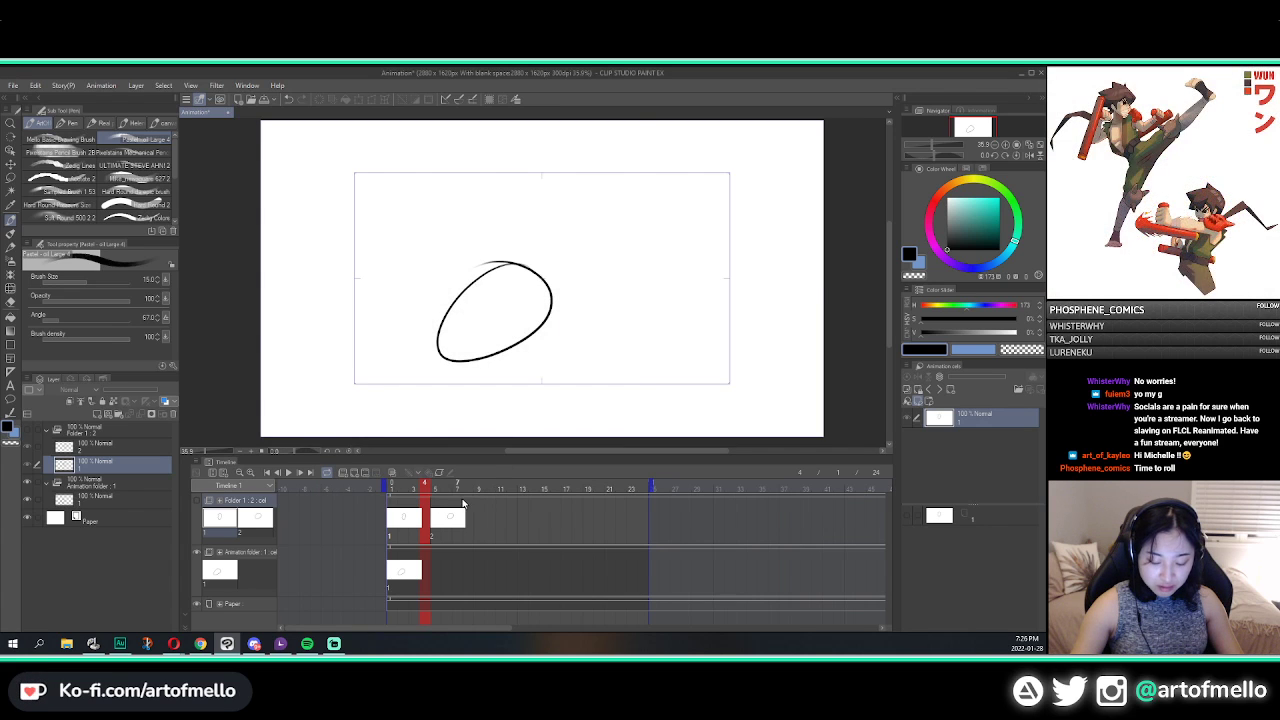
Step: Step through the first 12 frames and move the upper folder's second cel to frame 9
click(454, 503)
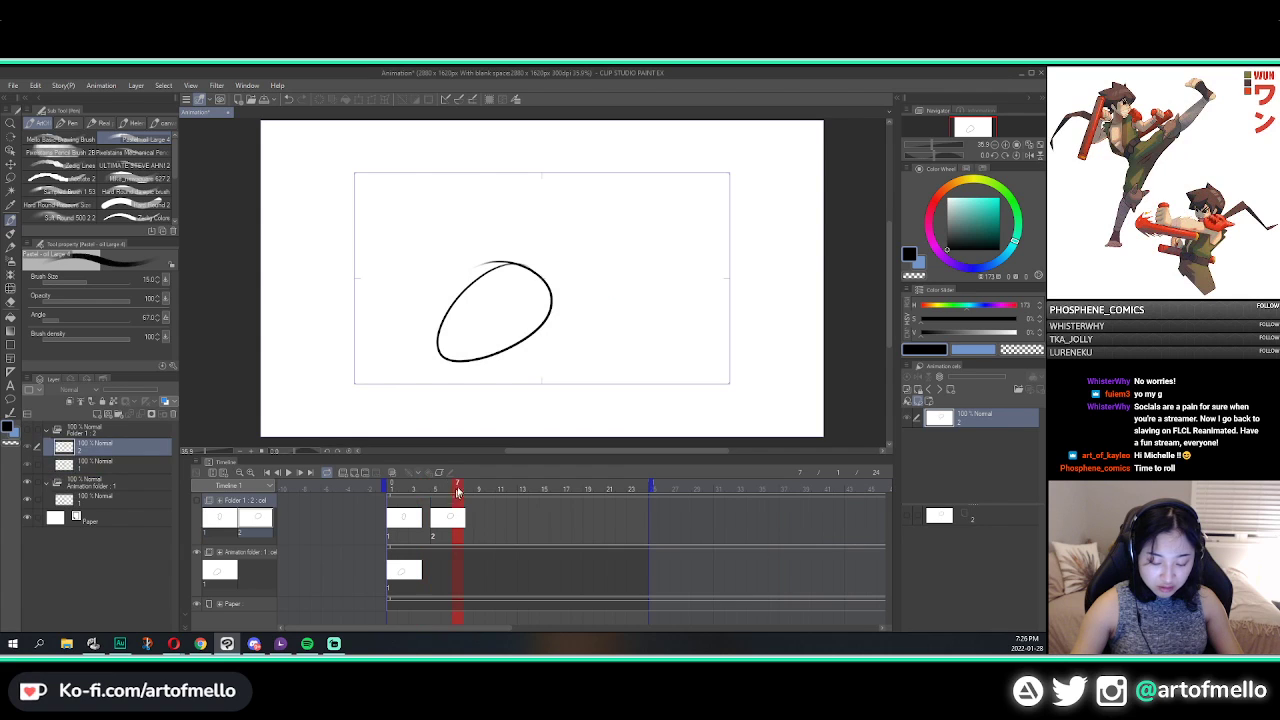
click(392, 490)
click(428, 493)
click(434, 494)
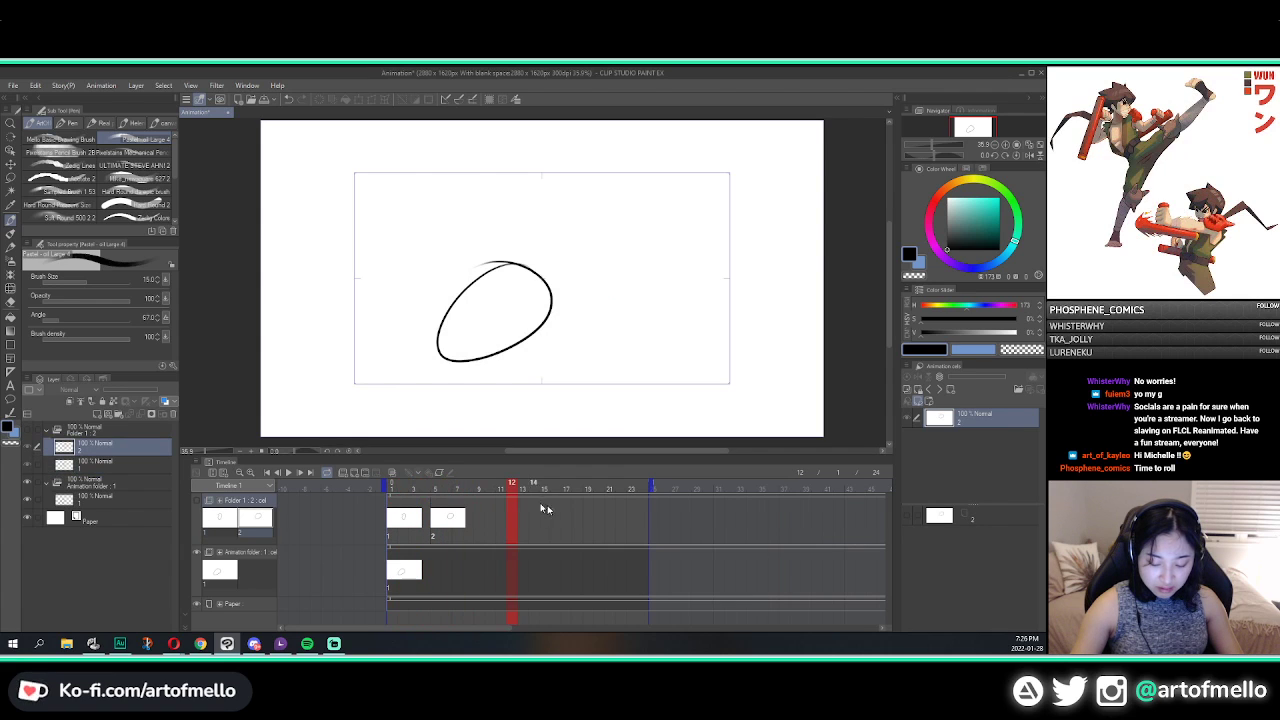
drag(432, 519, 479, 516)
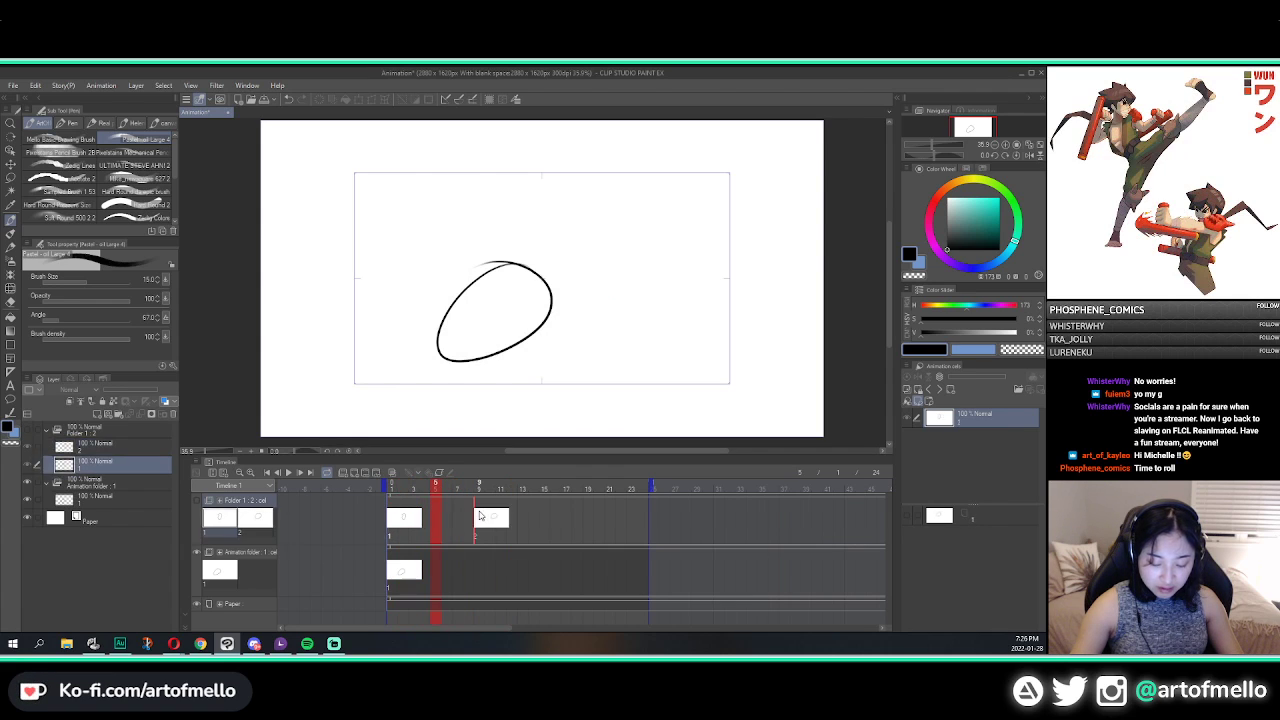
click(488, 491)
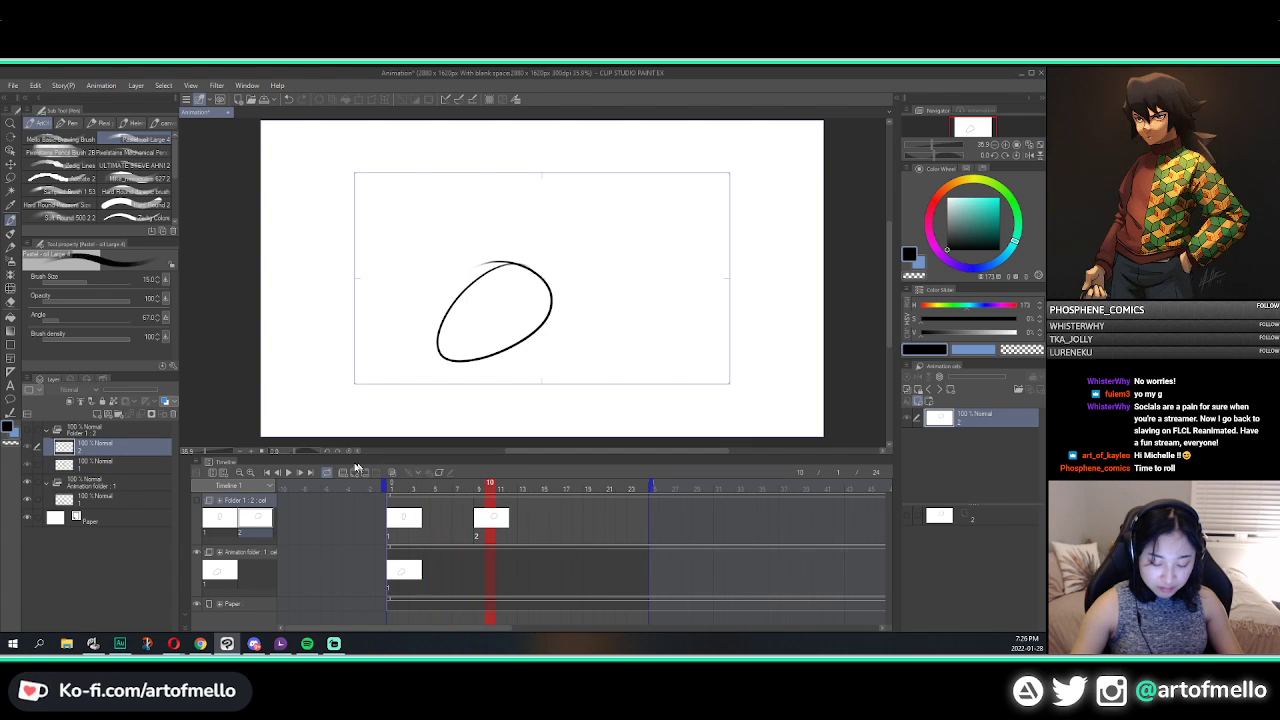
Step: Set the division line in the timeline settings back to 4
click(198, 463)
mouse_move(262, 332)
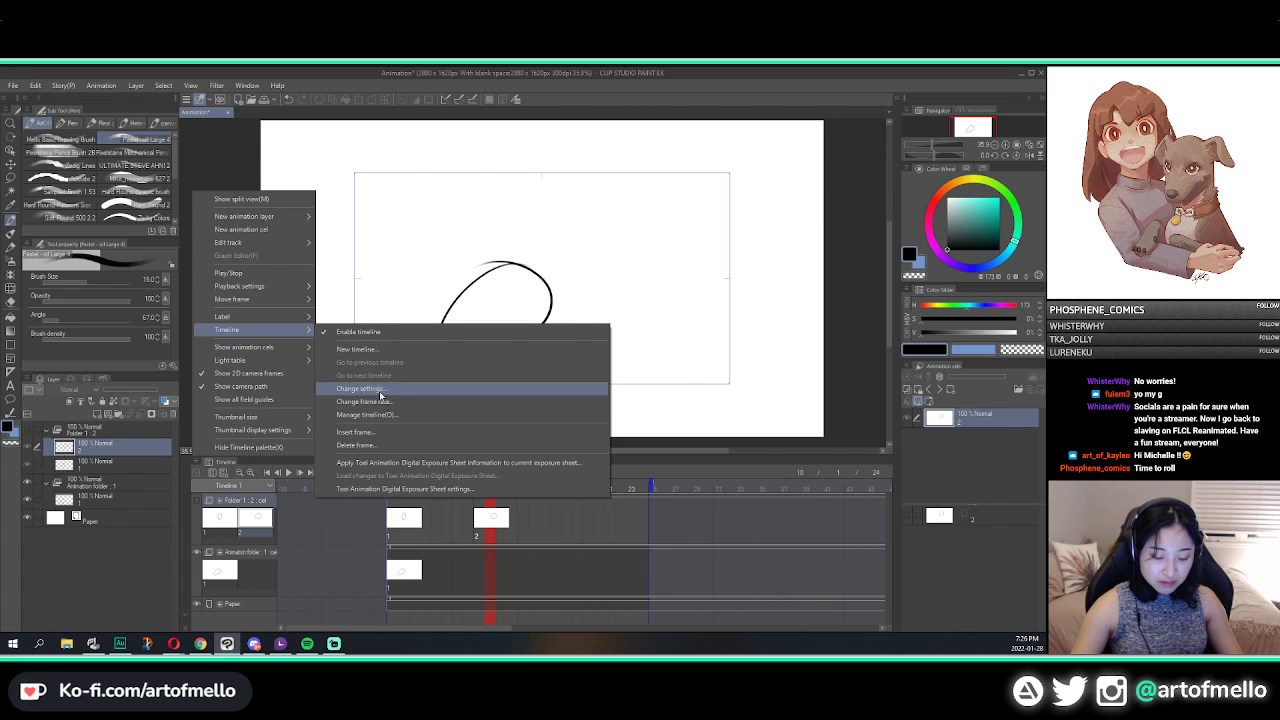
click(378, 389)
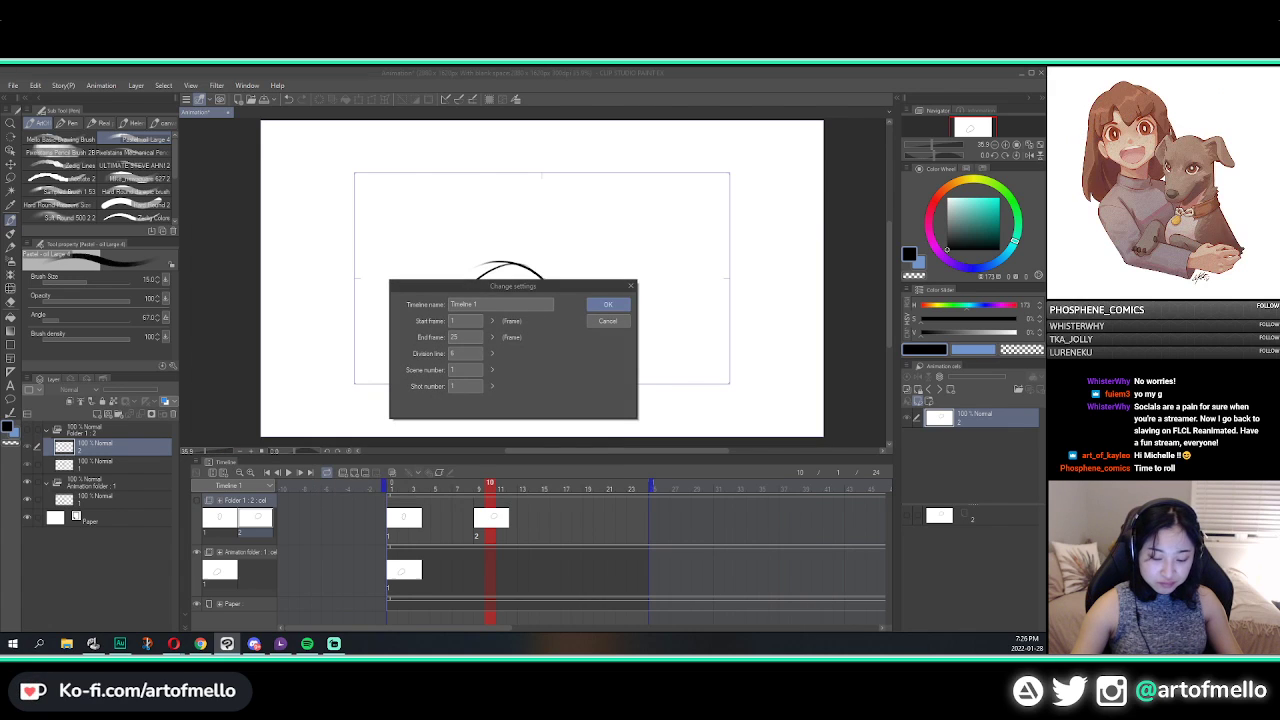
click(492, 353)
click(602, 303)
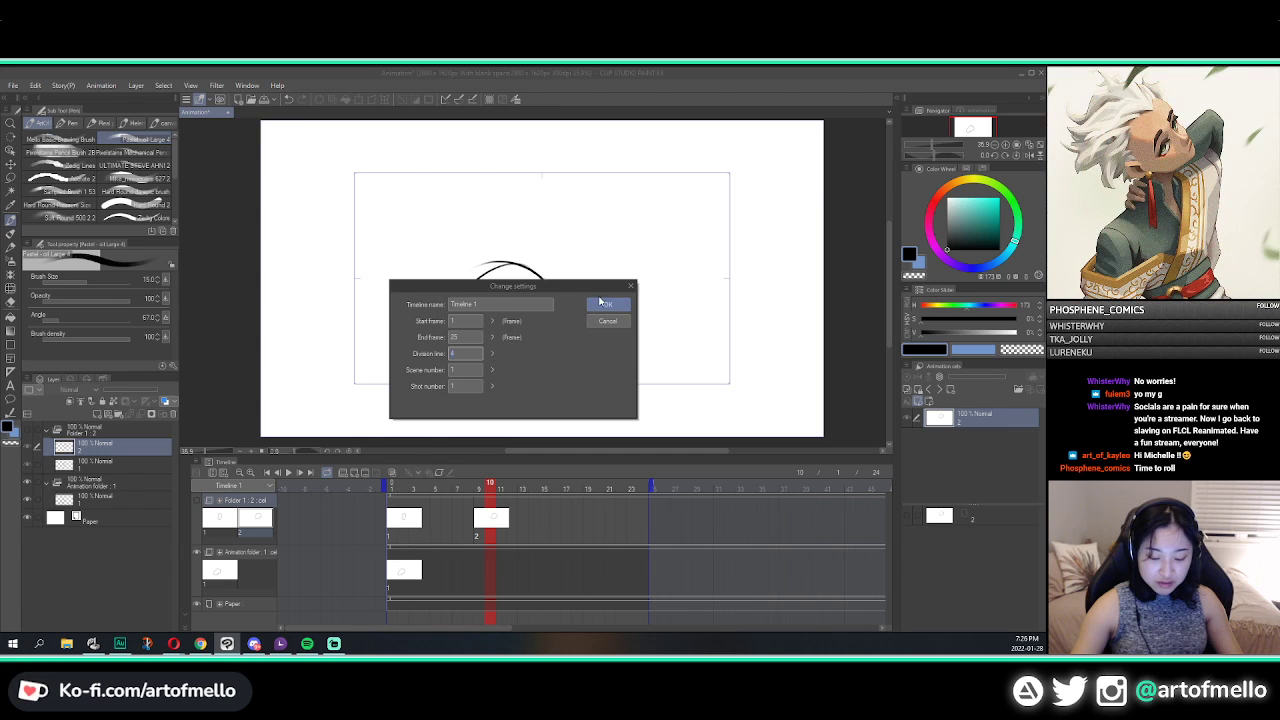
Step: Move the upper folder's second cel back to frame 5 and on to frame 3
click(478, 514)
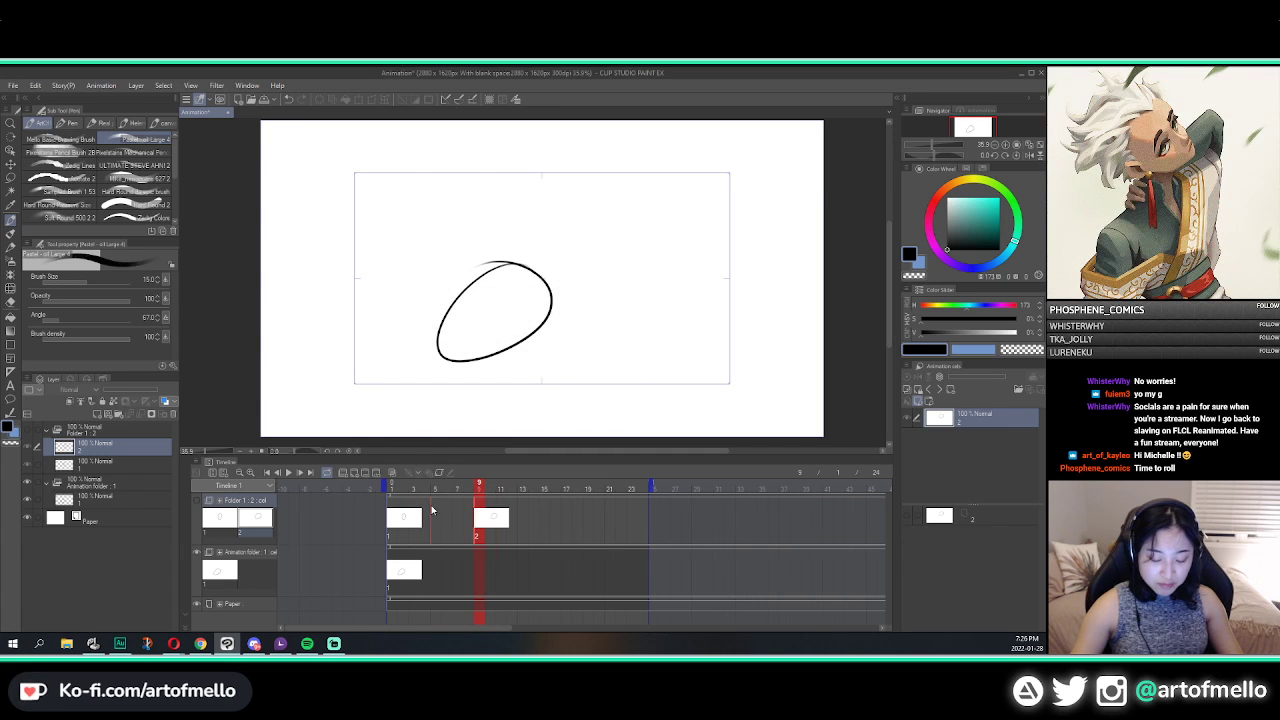
drag(432, 511, 433, 511)
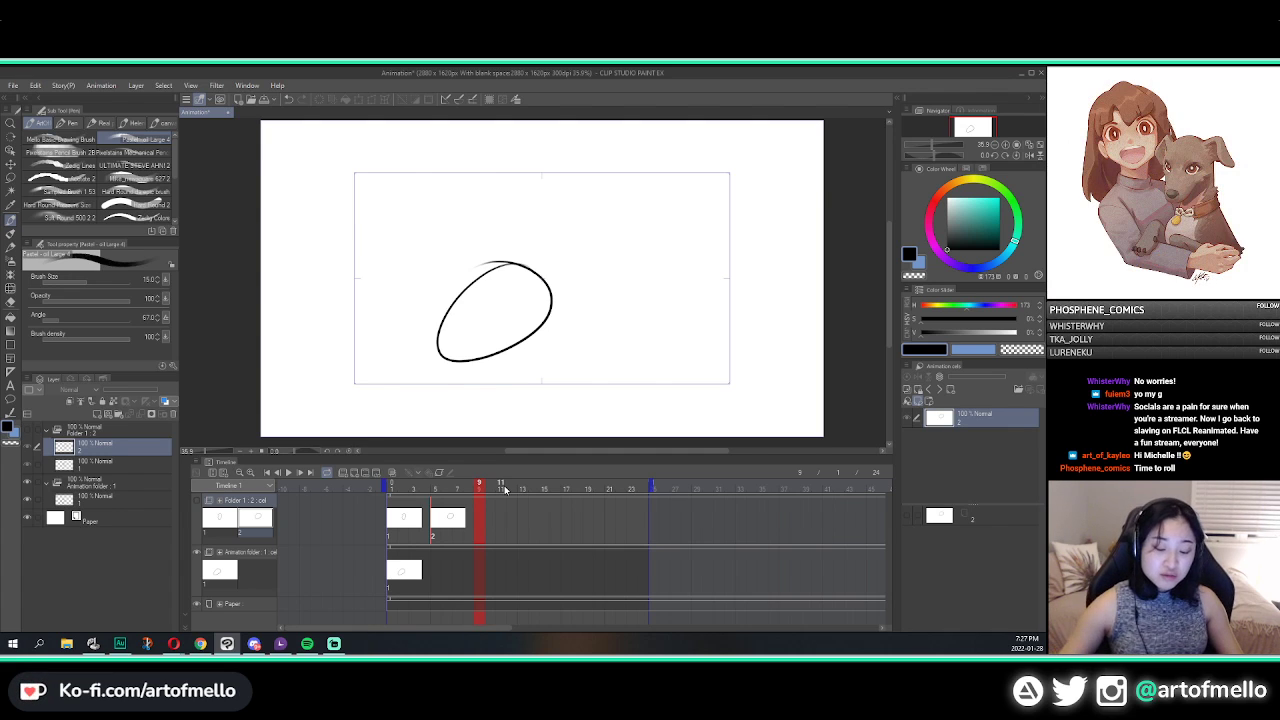
drag(432, 511, 410, 513)
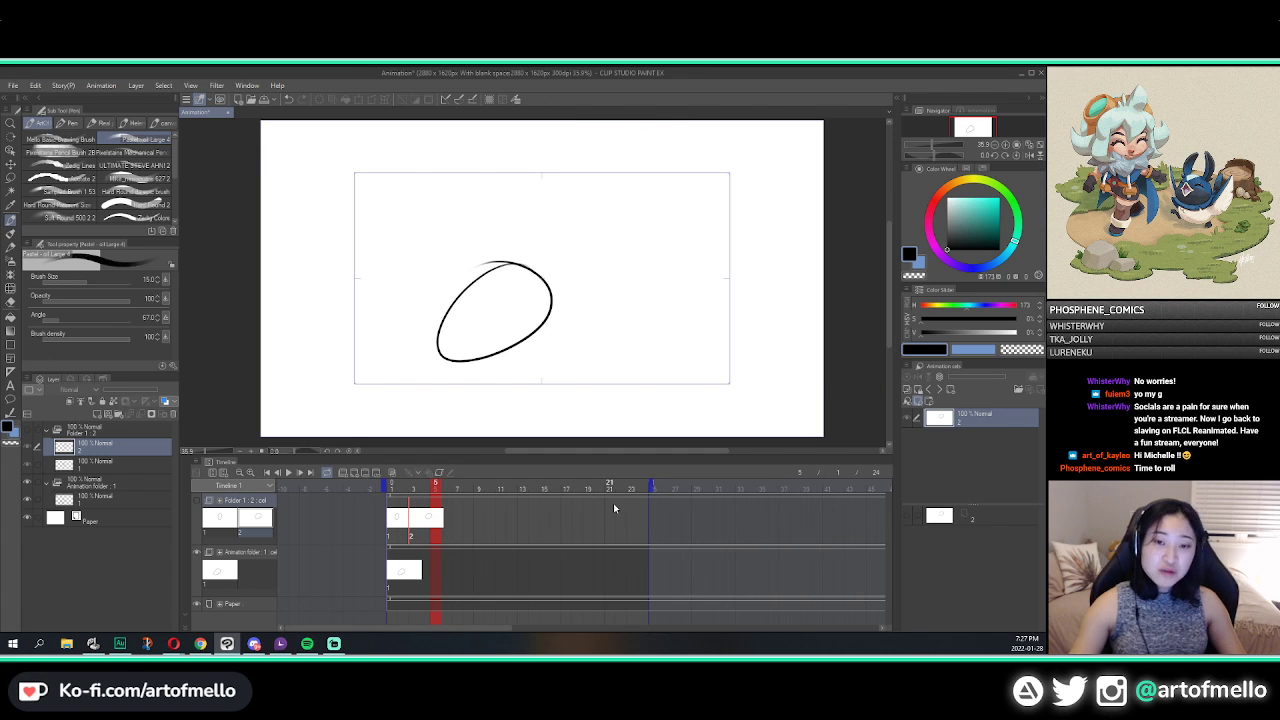
Step: Return to frame 1, select the upper folder's first cel and make the upper animation folder visible
click(411, 486)
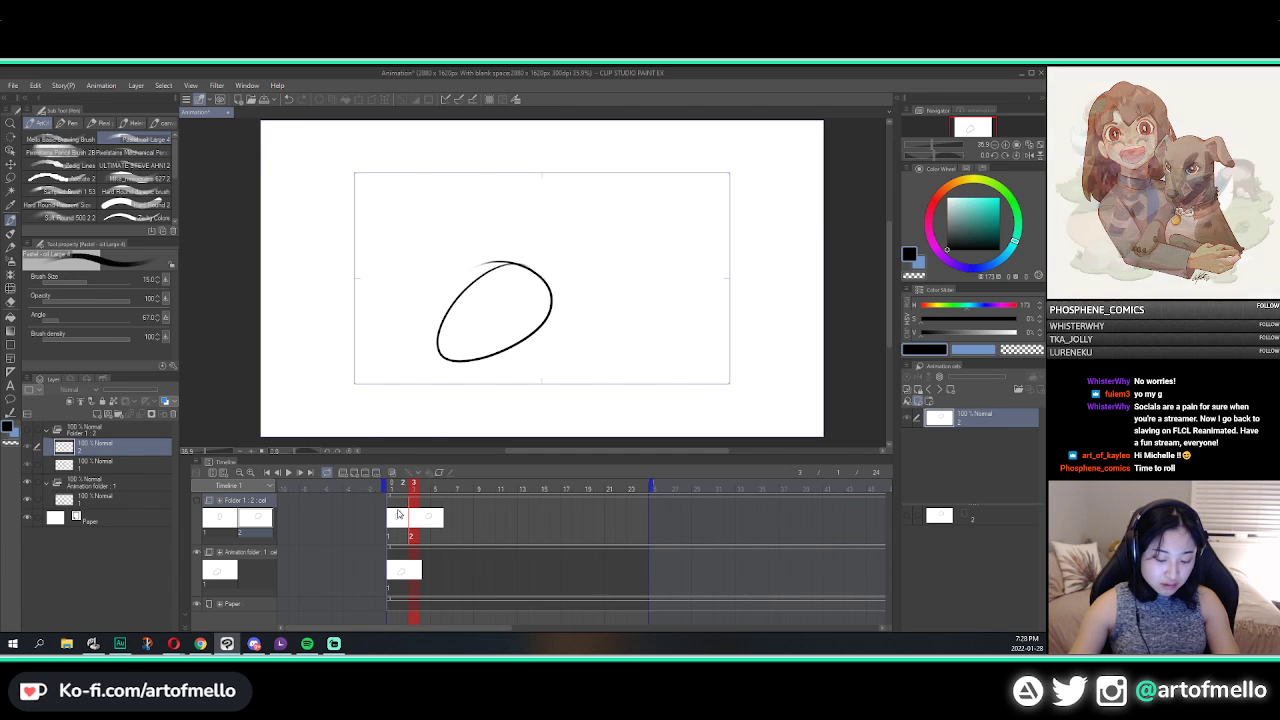
click(397, 514)
click(391, 538)
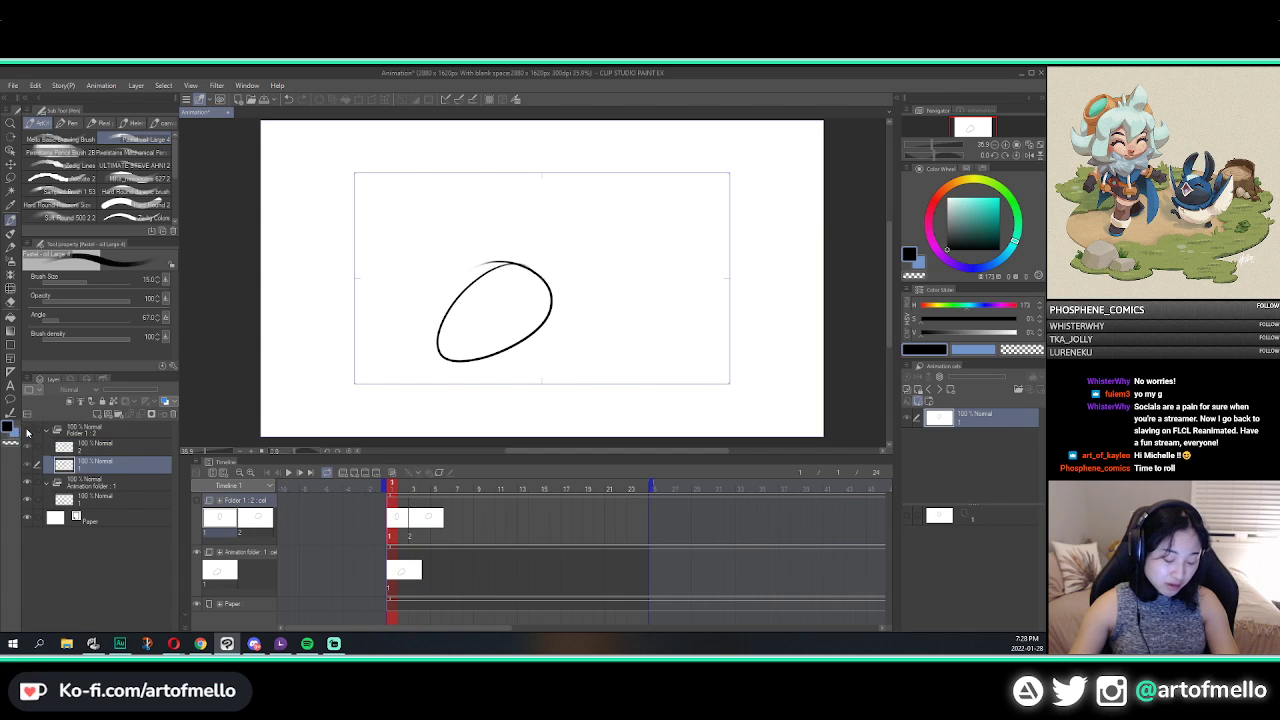
drag(497, 236, 486, 266)
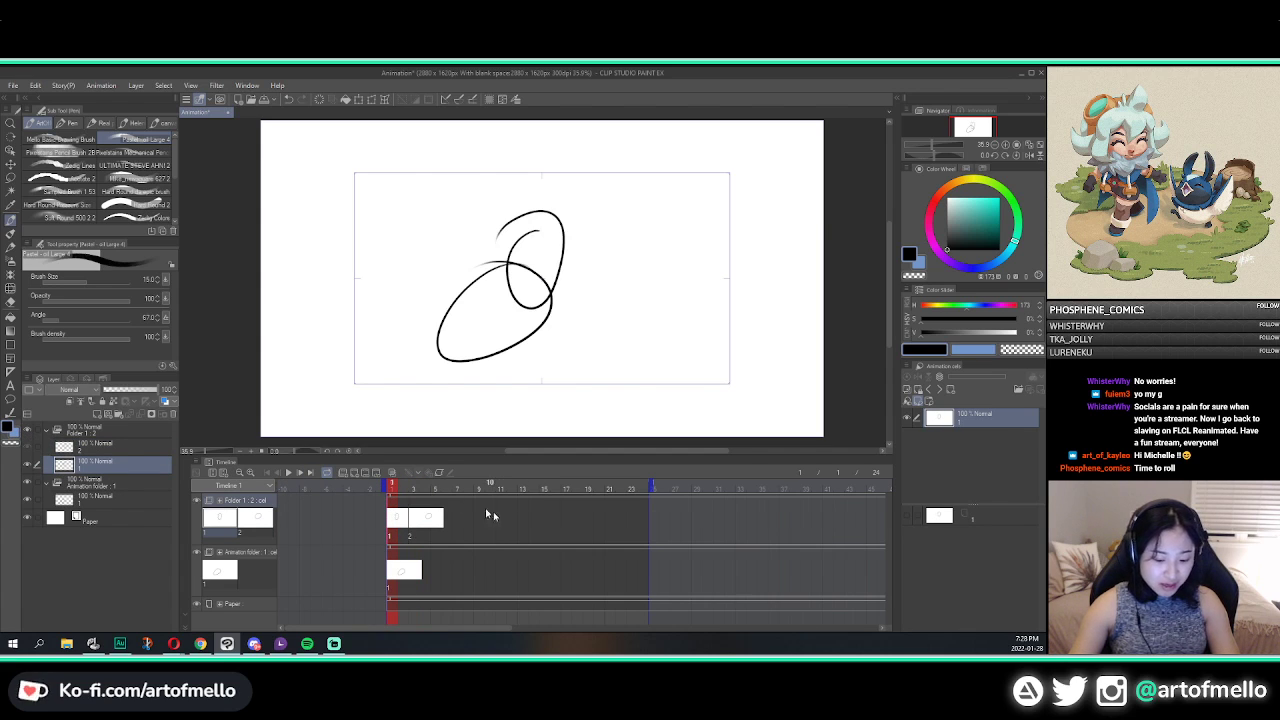
Step: Clear the drawing on the upper folder's first cel, remove that cel's layer and return to frame 1
key(ctrl+z)
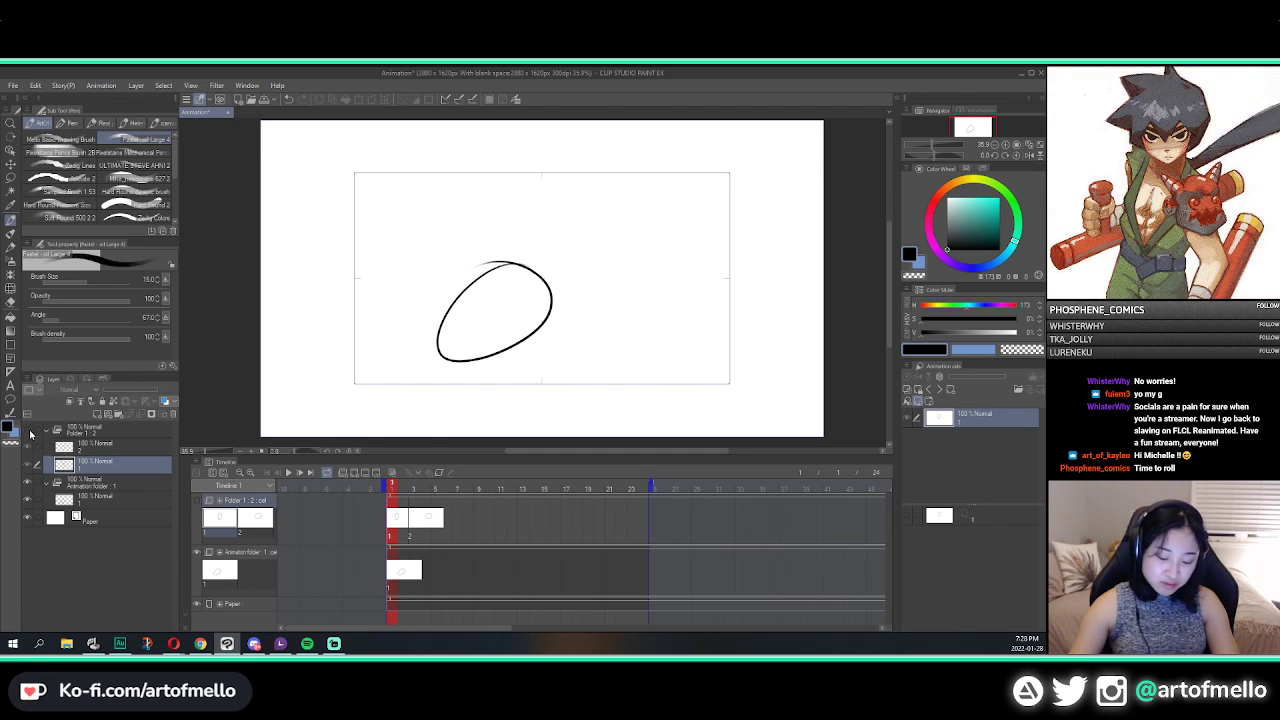
key(ctrl+y)
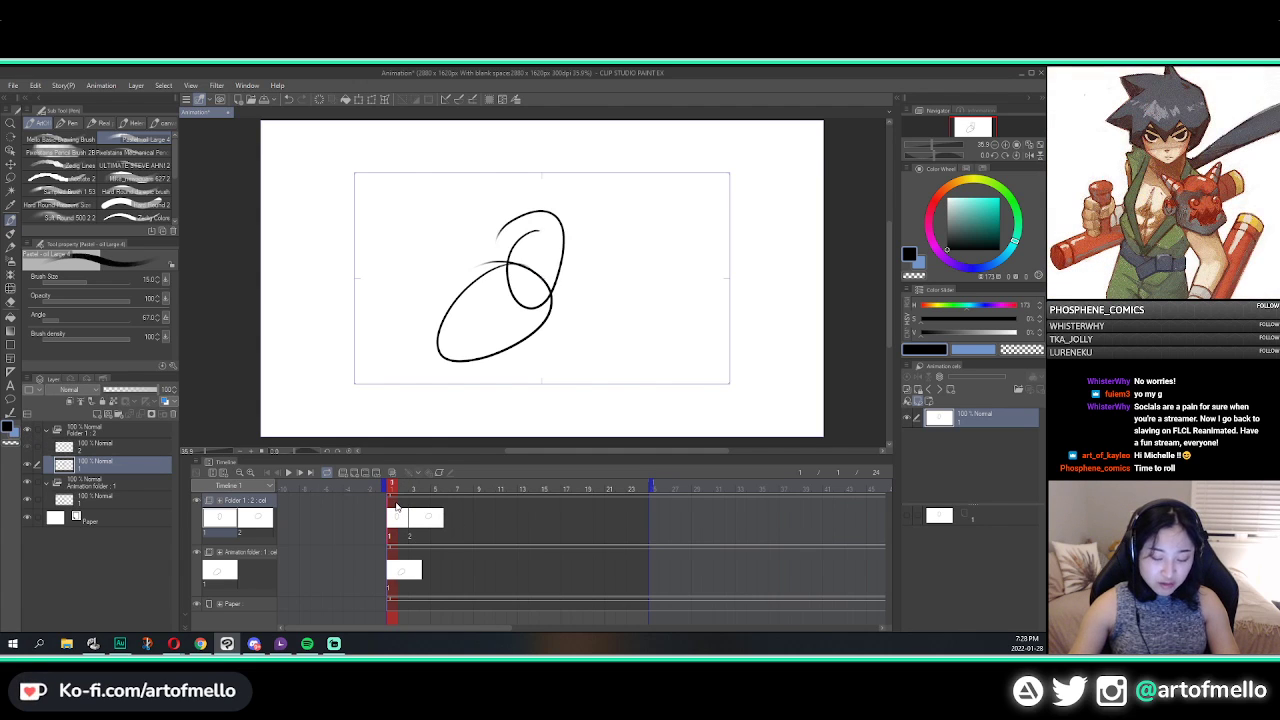
key(ctrl+z)
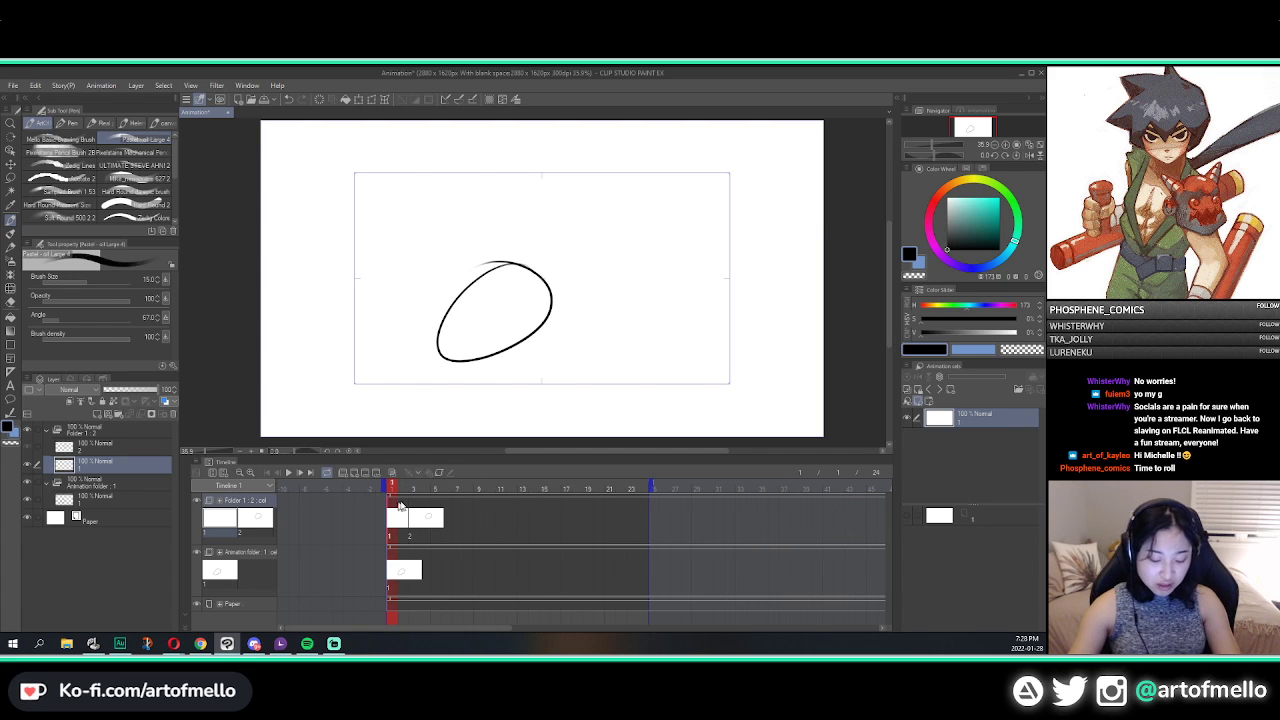
key(ctrl+z)
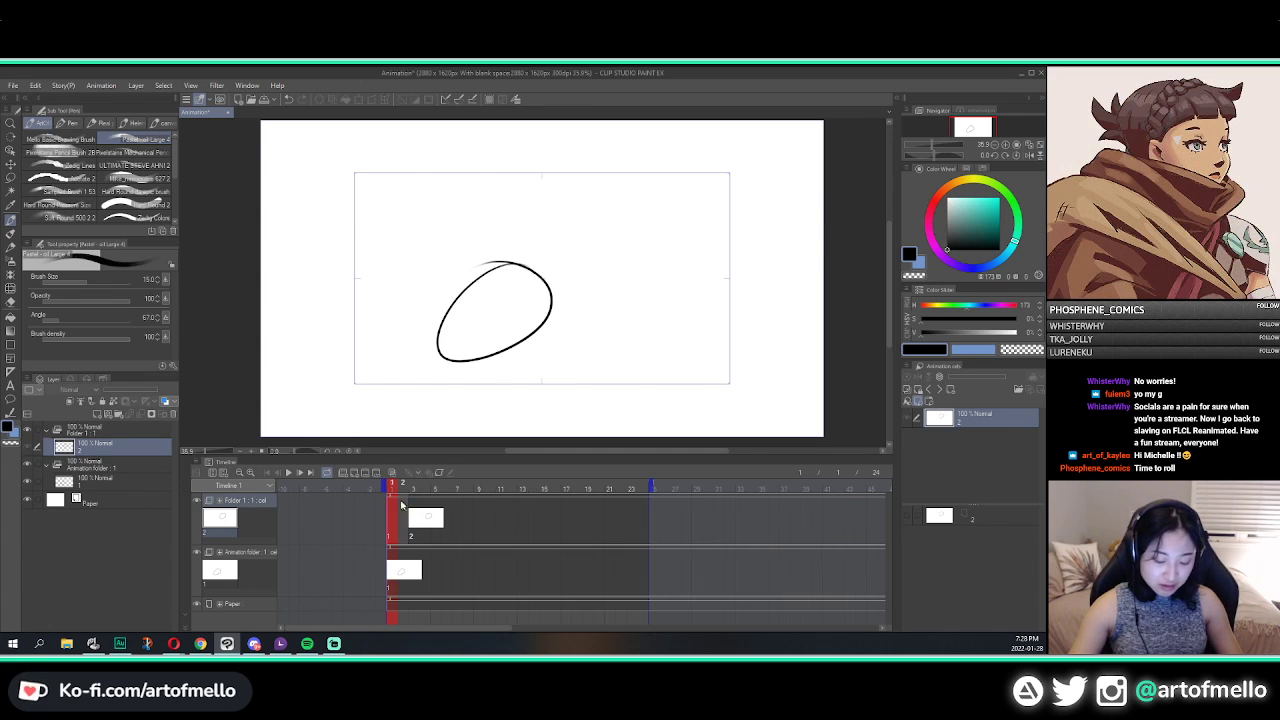
mouse_move(396, 489)
mouse_down()
mouse_move(435, 489)
mouse_move(389, 487)
mouse_up()
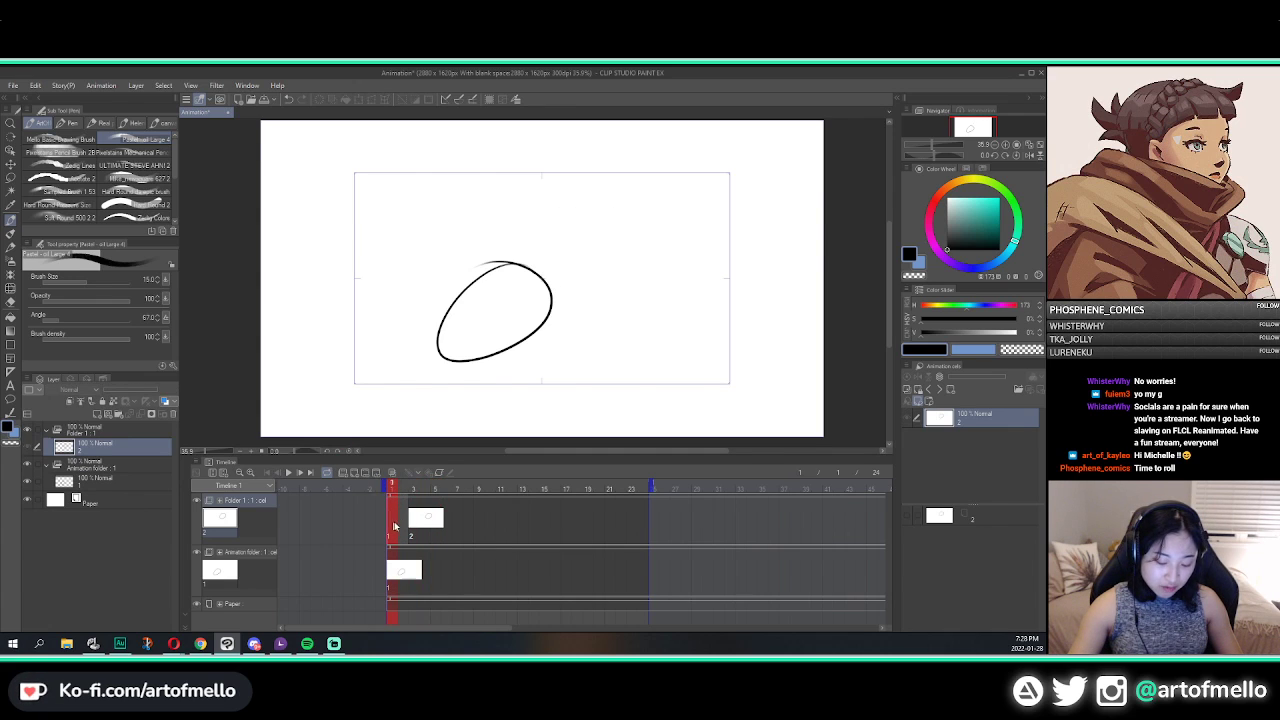
Step: Try to delete the upper track's cel entry at frame 1 and move cel 2 there, and undo both changes
right_click(388, 487)
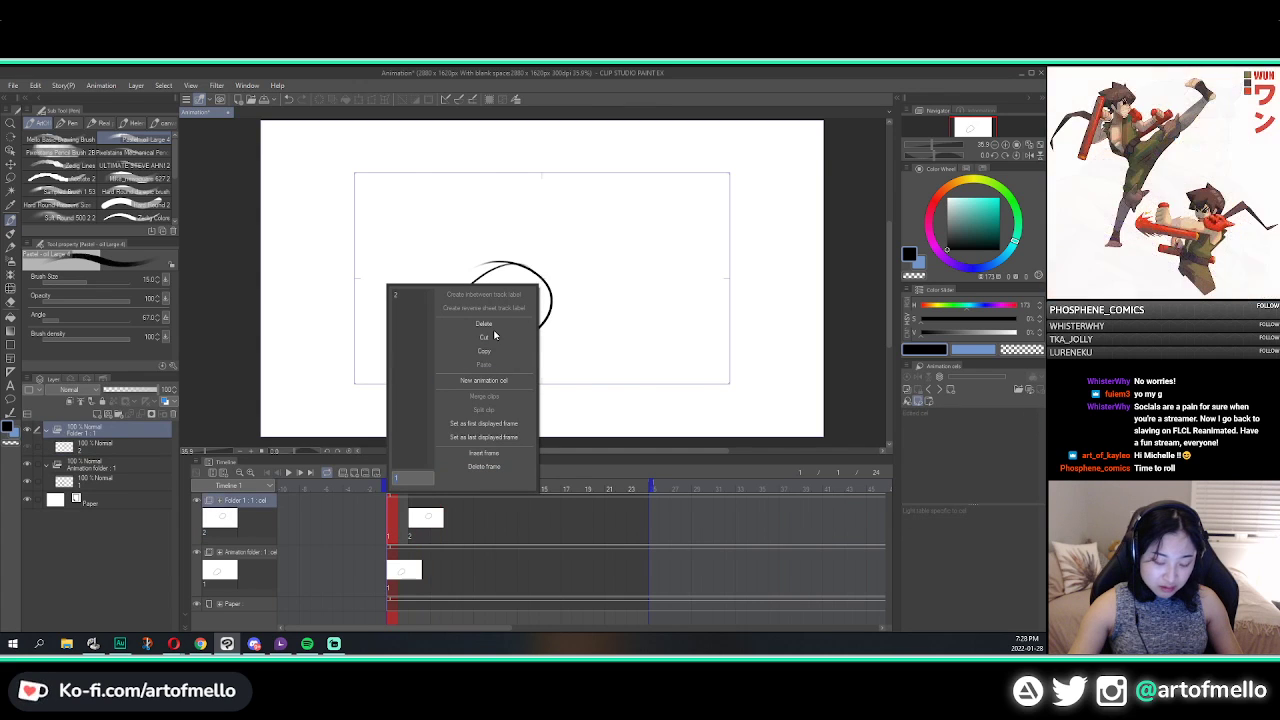
click(484, 323)
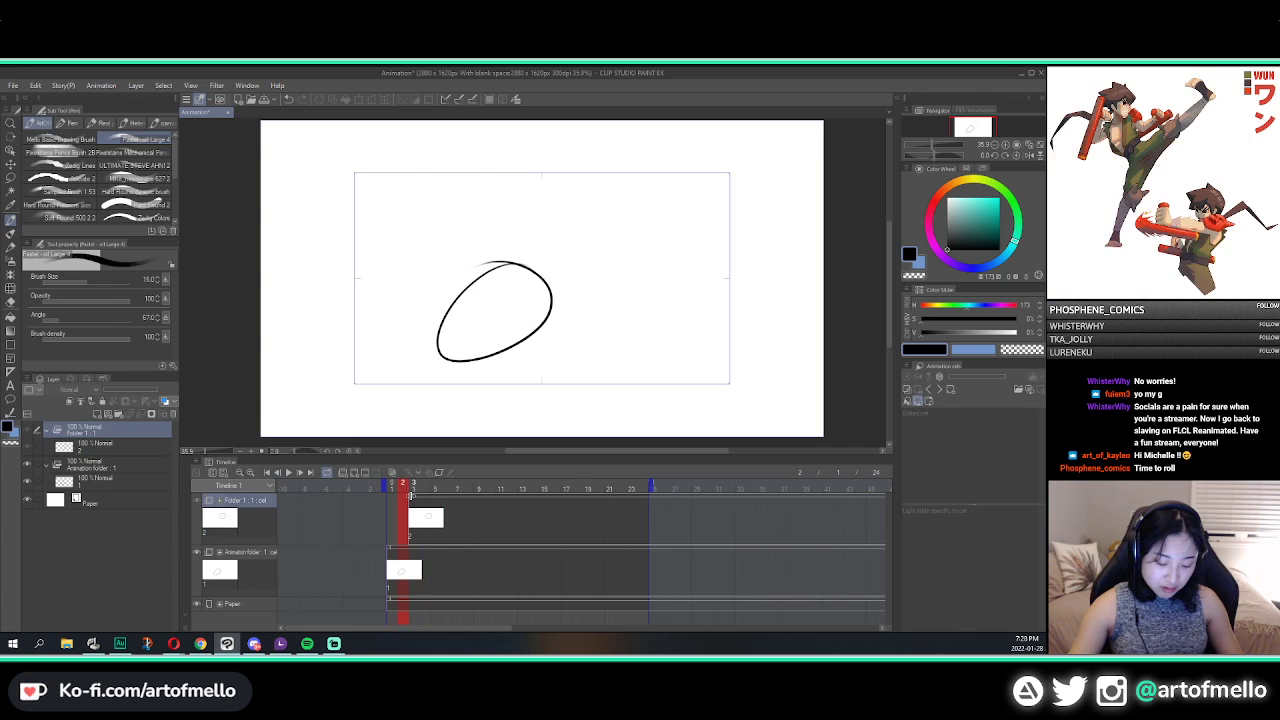
click(433, 495)
drag(411, 496, 391, 496)
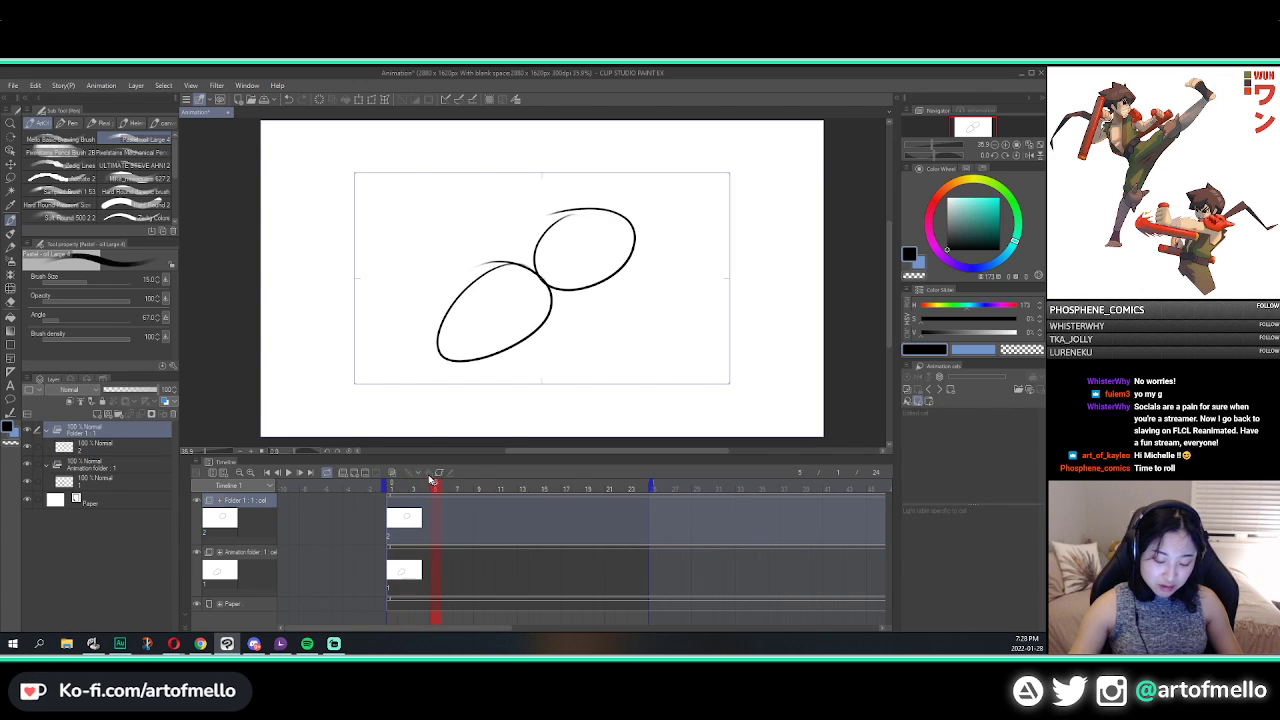
click(396, 487)
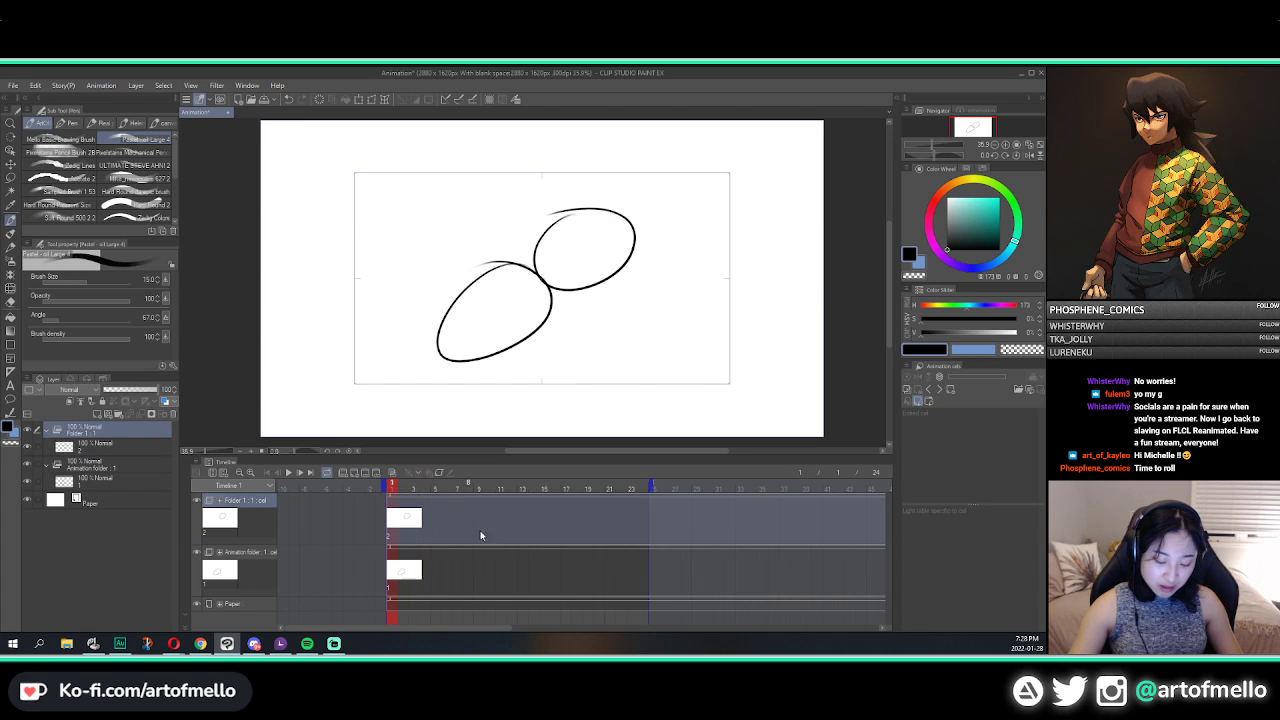
key(ctrl+z)
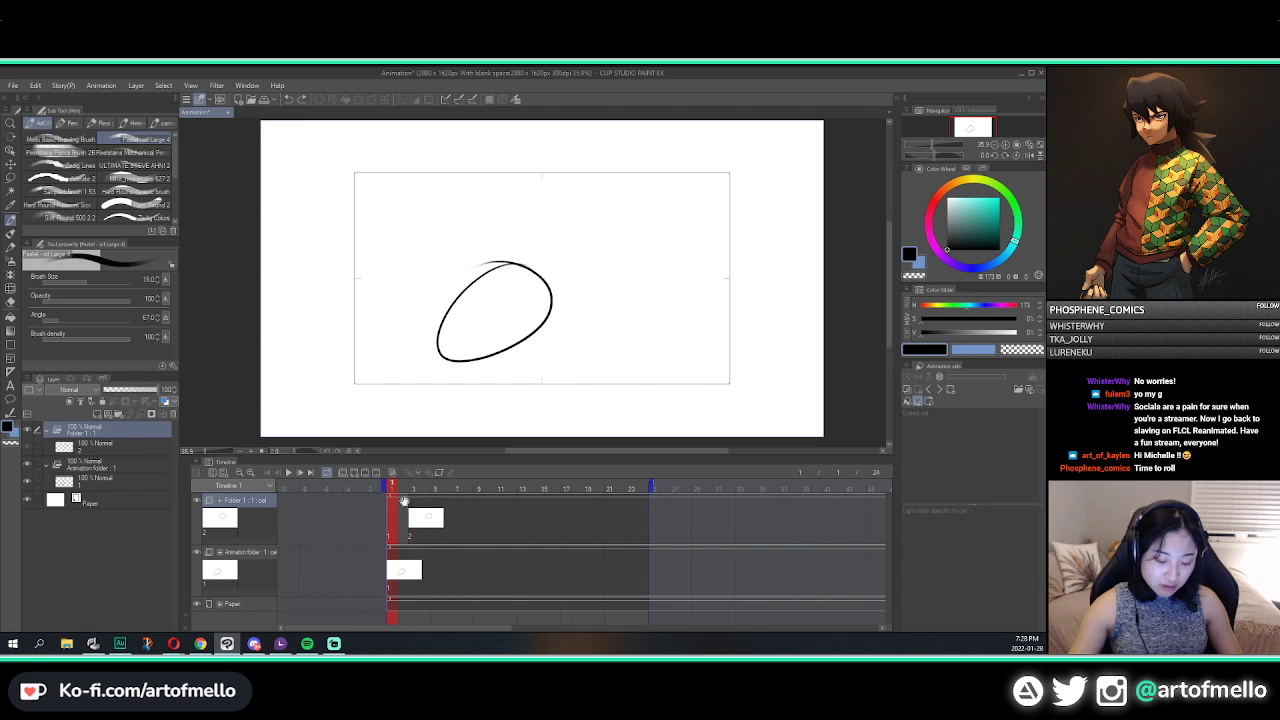
Step: Try adding a blank cel at frame 1 and removing that frame's cel specification, undoing each change
click(352, 474)
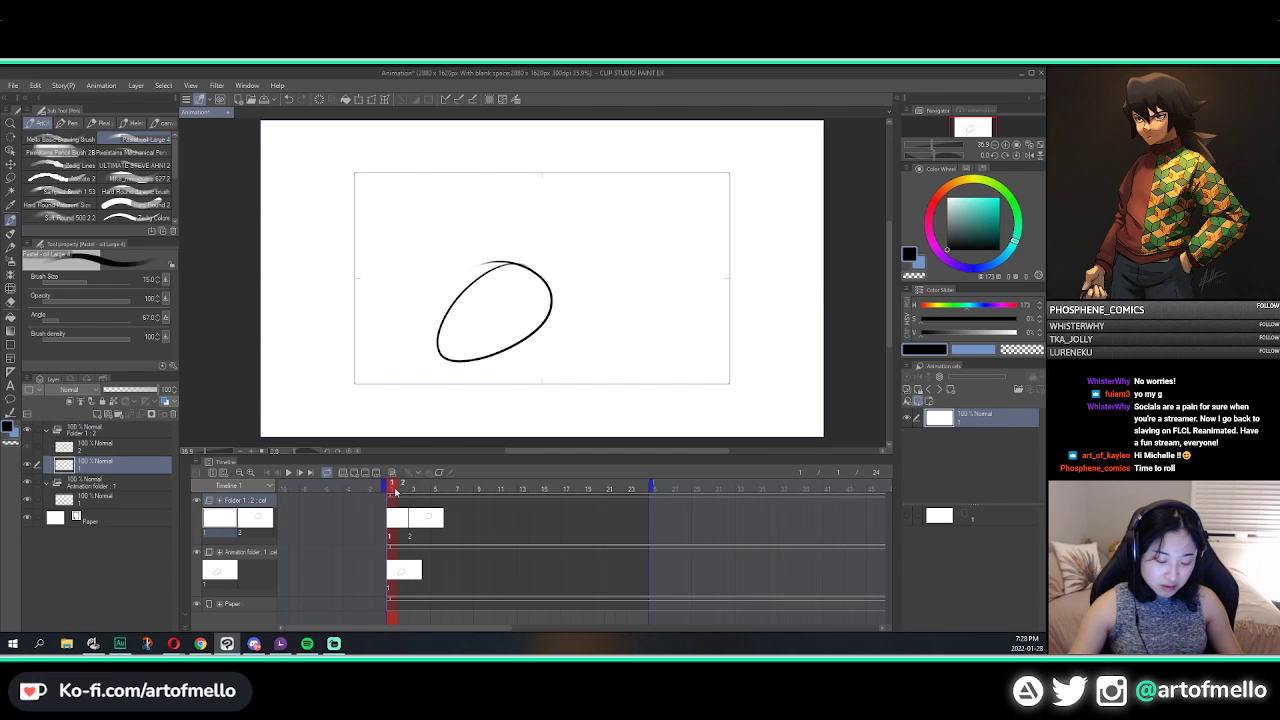
key(ctrl+z)
mouse_move(397, 491)
mouse_down()
mouse_move(471, 494)
mouse_move(390, 494)
mouse_up()
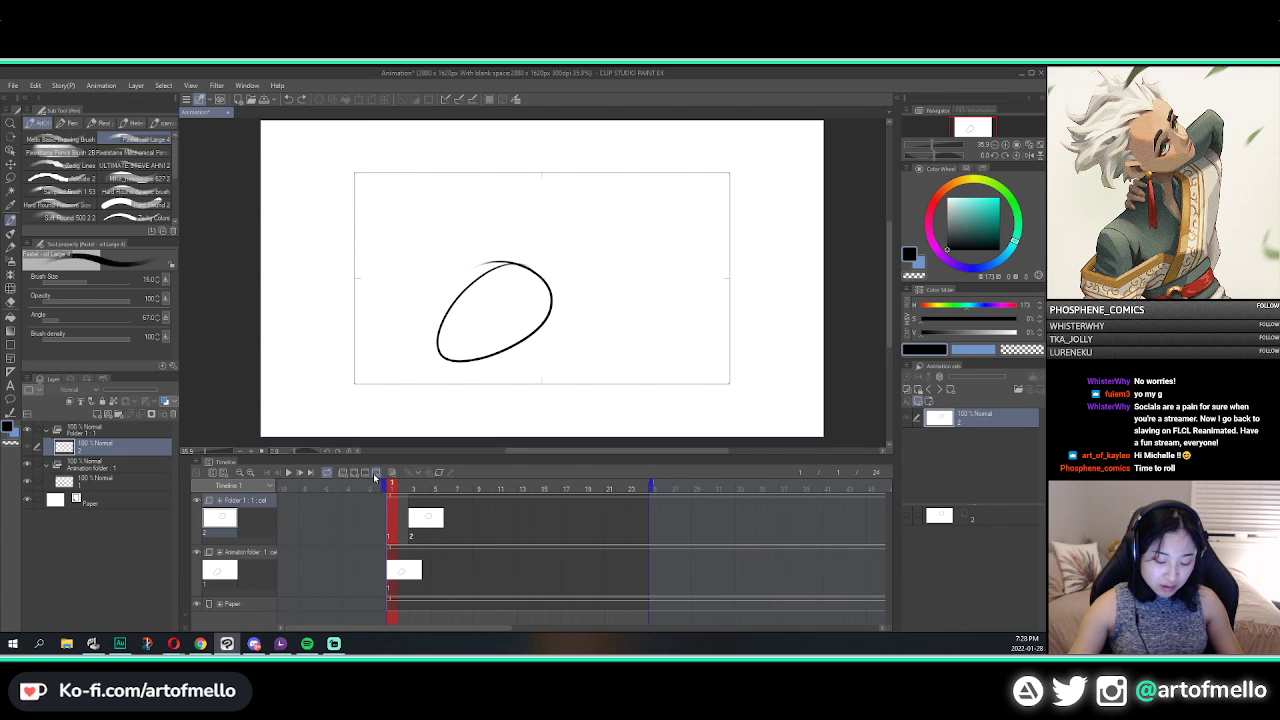
click(377, 474)
key(ctrl+z)
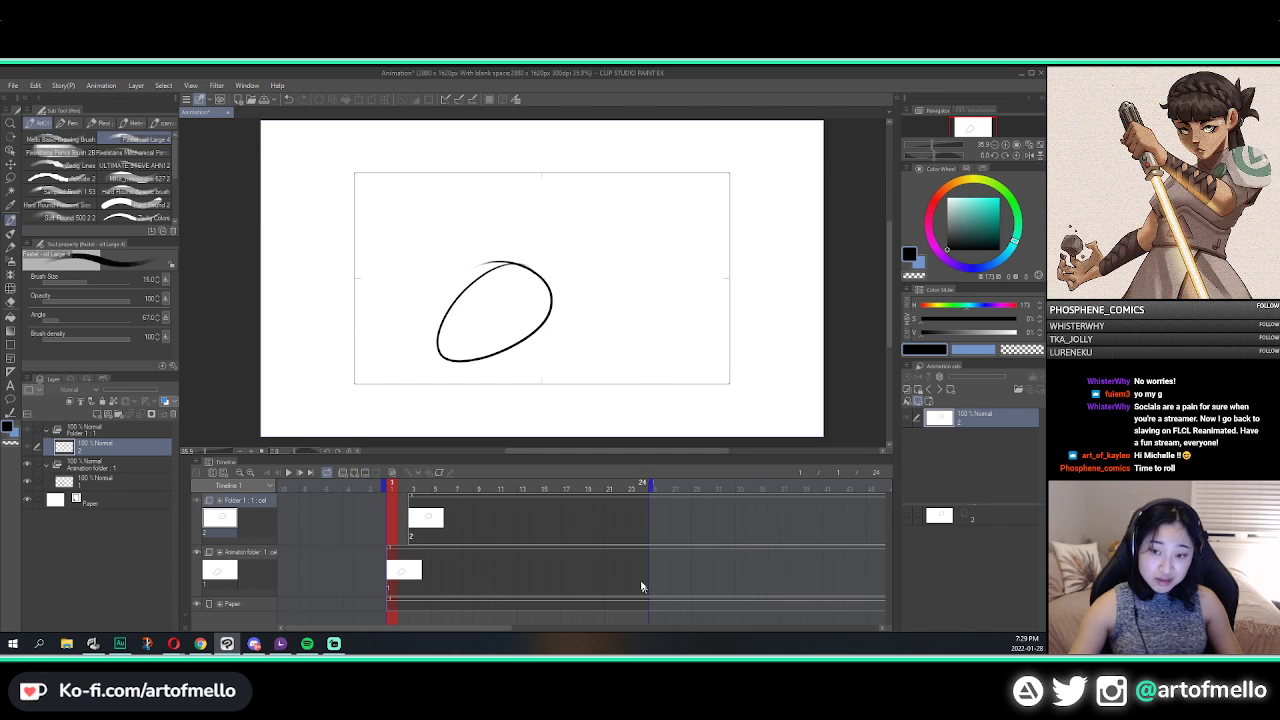
key(ctrl+z)
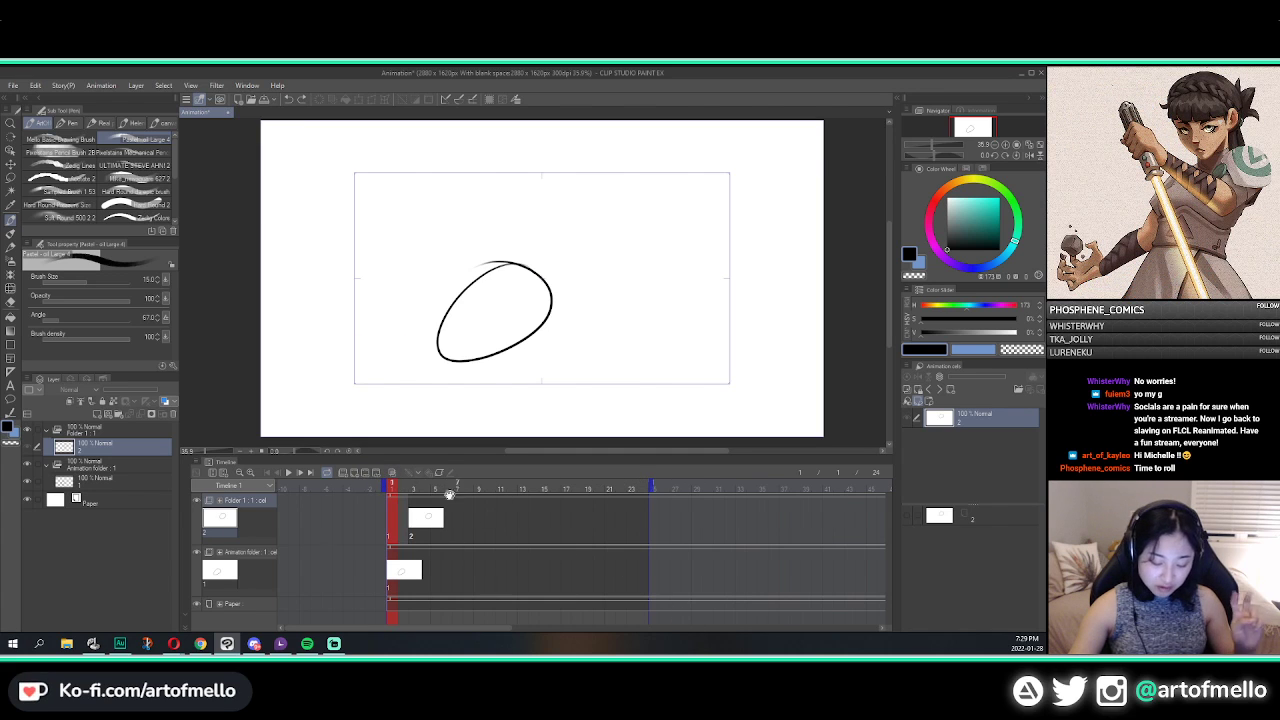
Step: Specify layer 2 as the upper folder's cel at frame 1
click(365, 476)
click(472, 264)
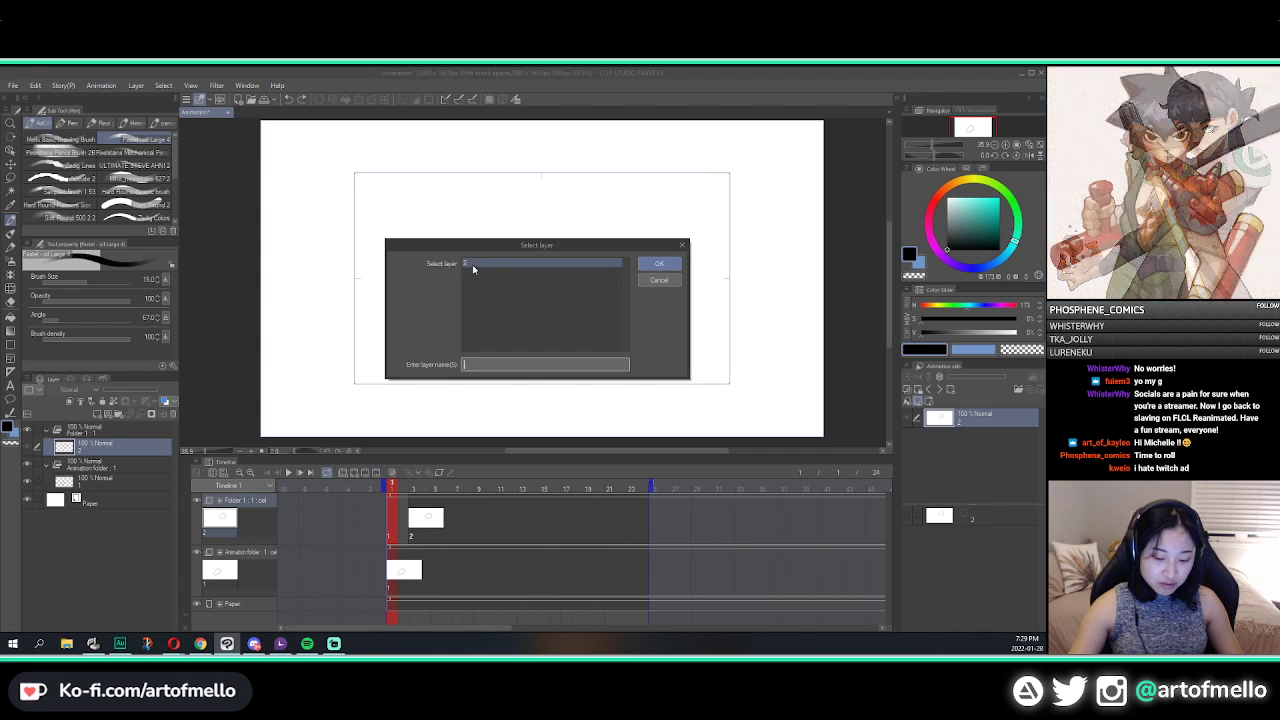
click(659, 264)
drag(393, 485, 414, 486)
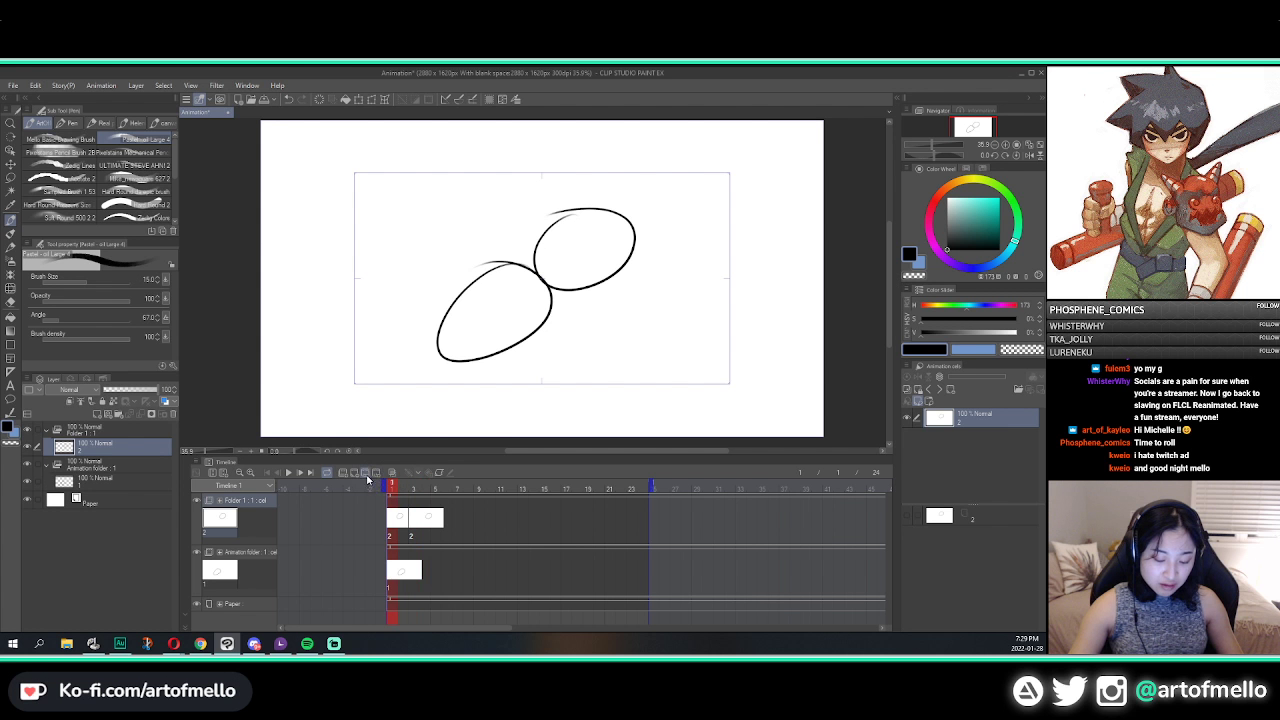
click(368, 481)
click(656, 279)
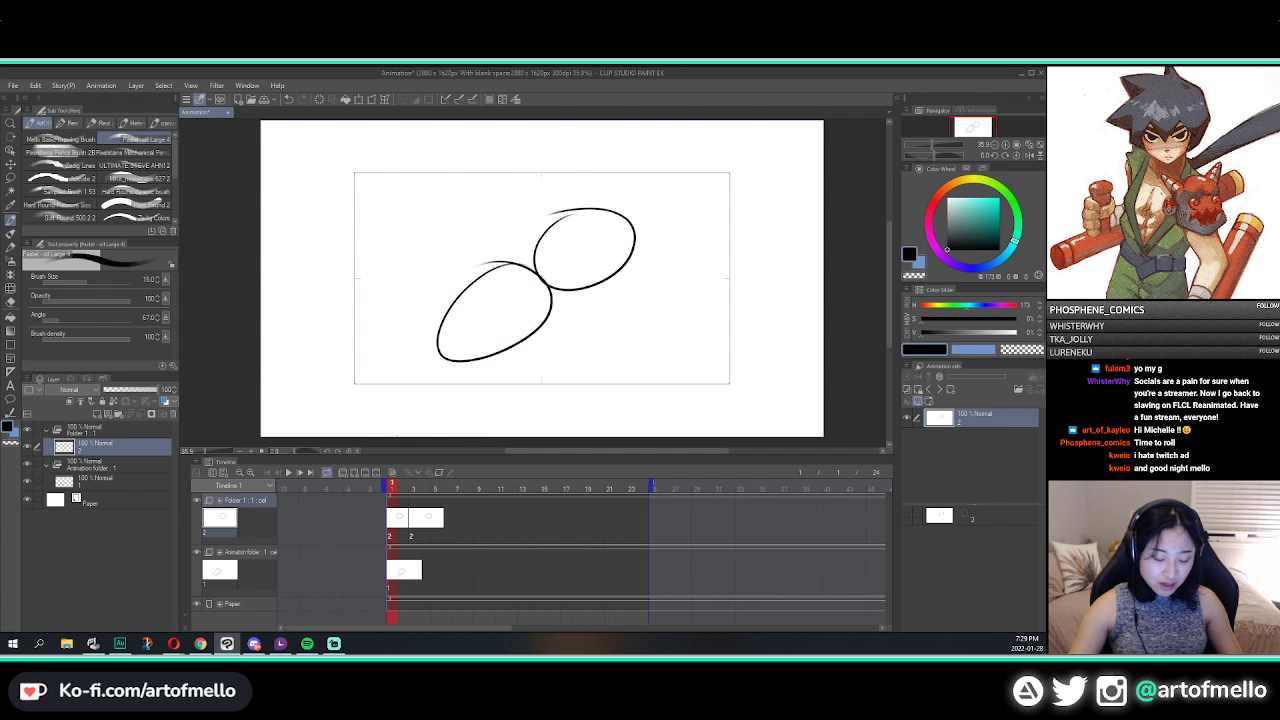
Step: Add a new layer to the upper folder and specify it as the cel at frame 1
click(97, 413)
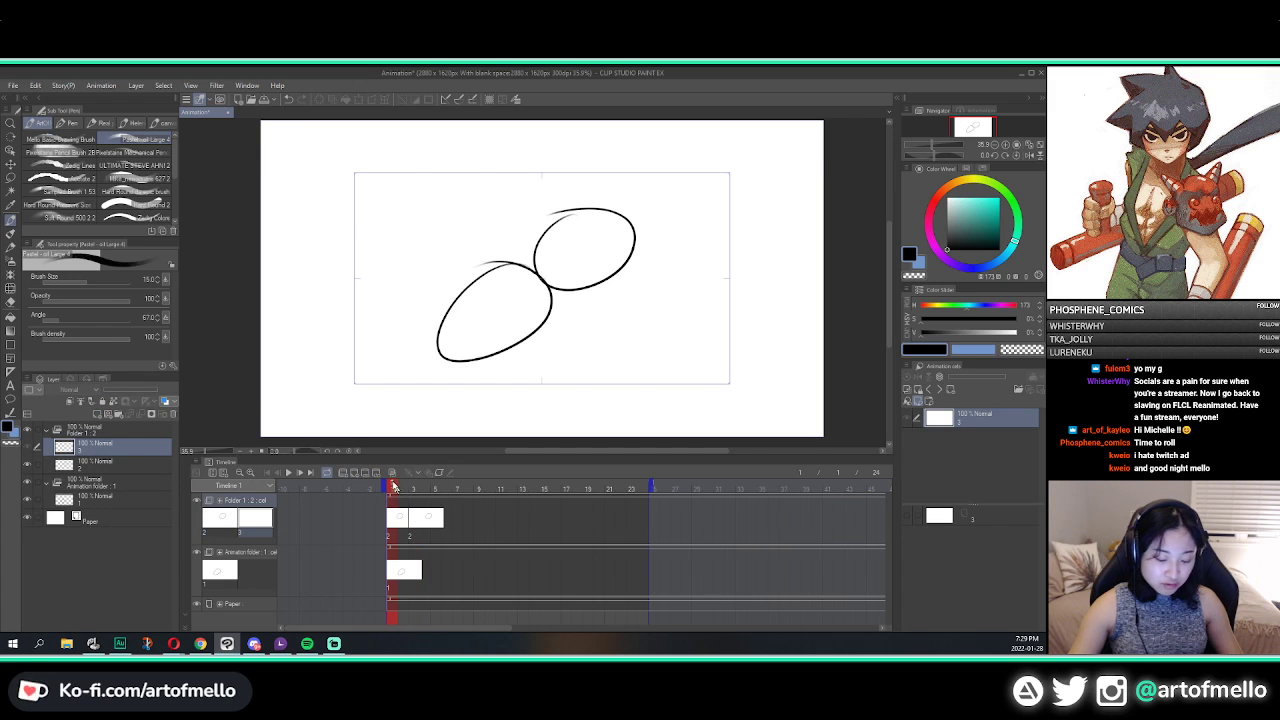
click(375, 476)
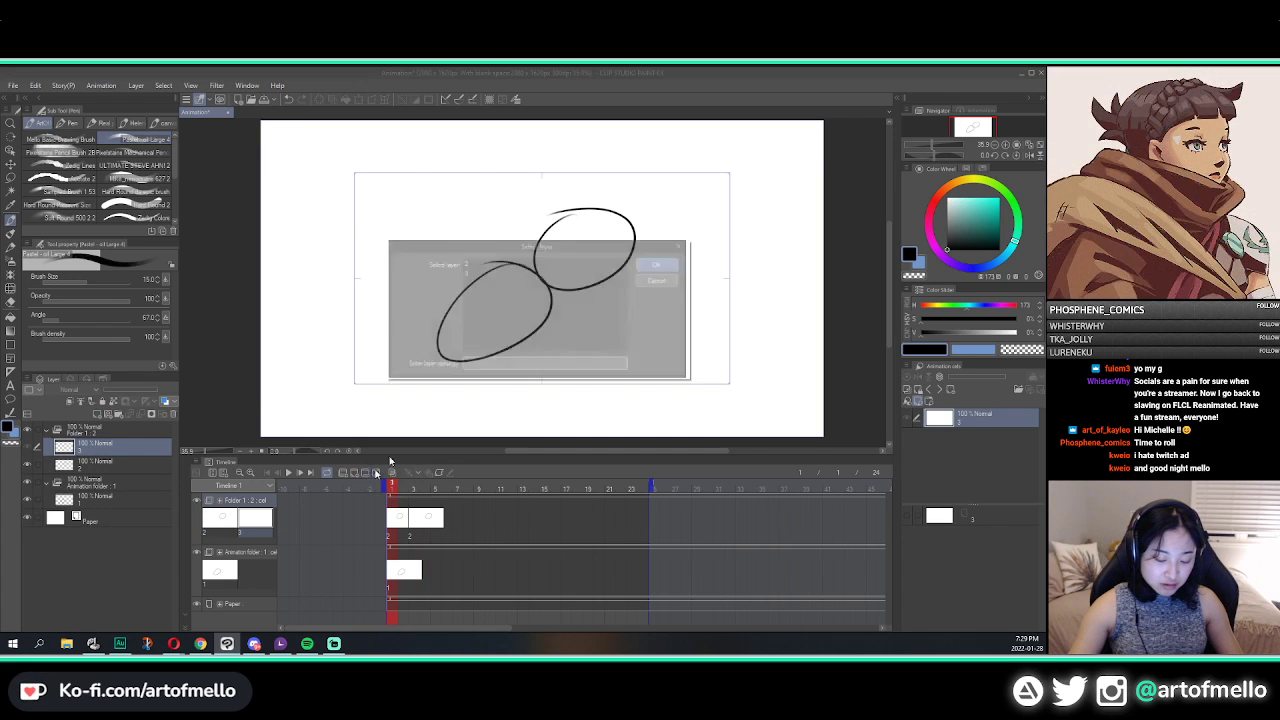
click(468, 272)
click(659, 263)
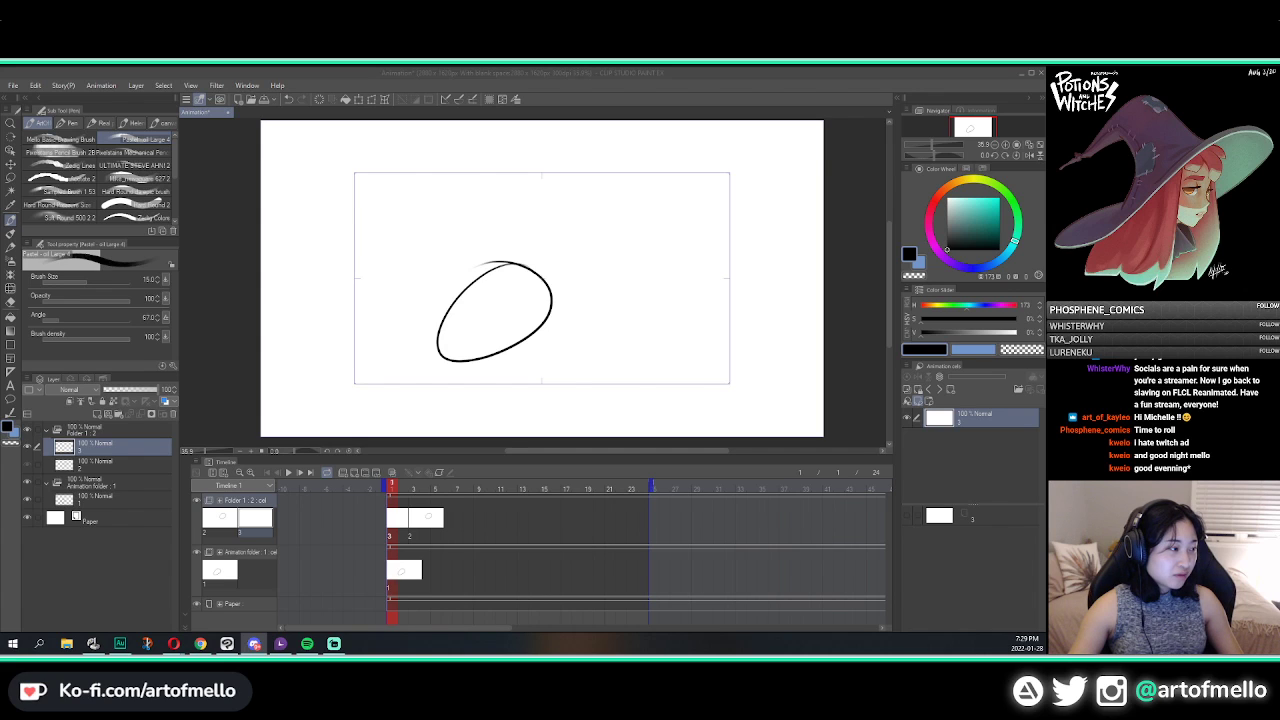
Step: Toggle the new layer's visibility and undo the test changes back to the upper folder's two original drawn cels
click(680, 72)
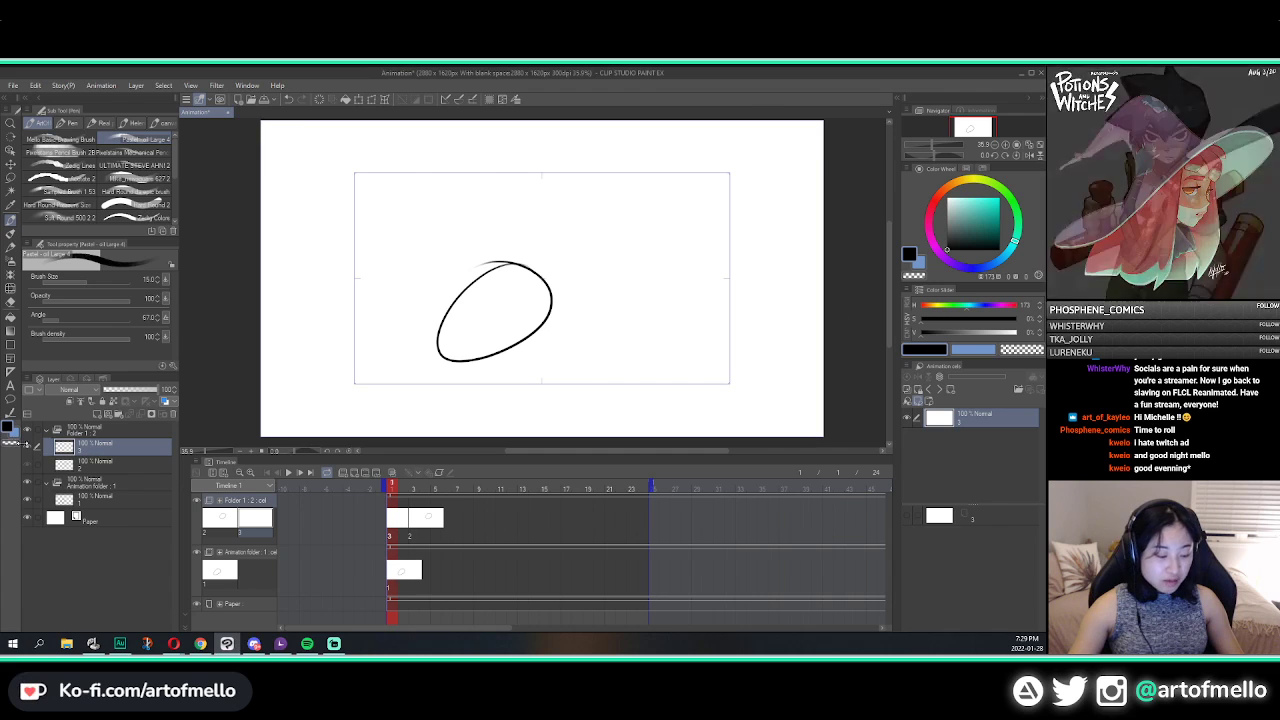
click(29, 447)
click(30, 447)
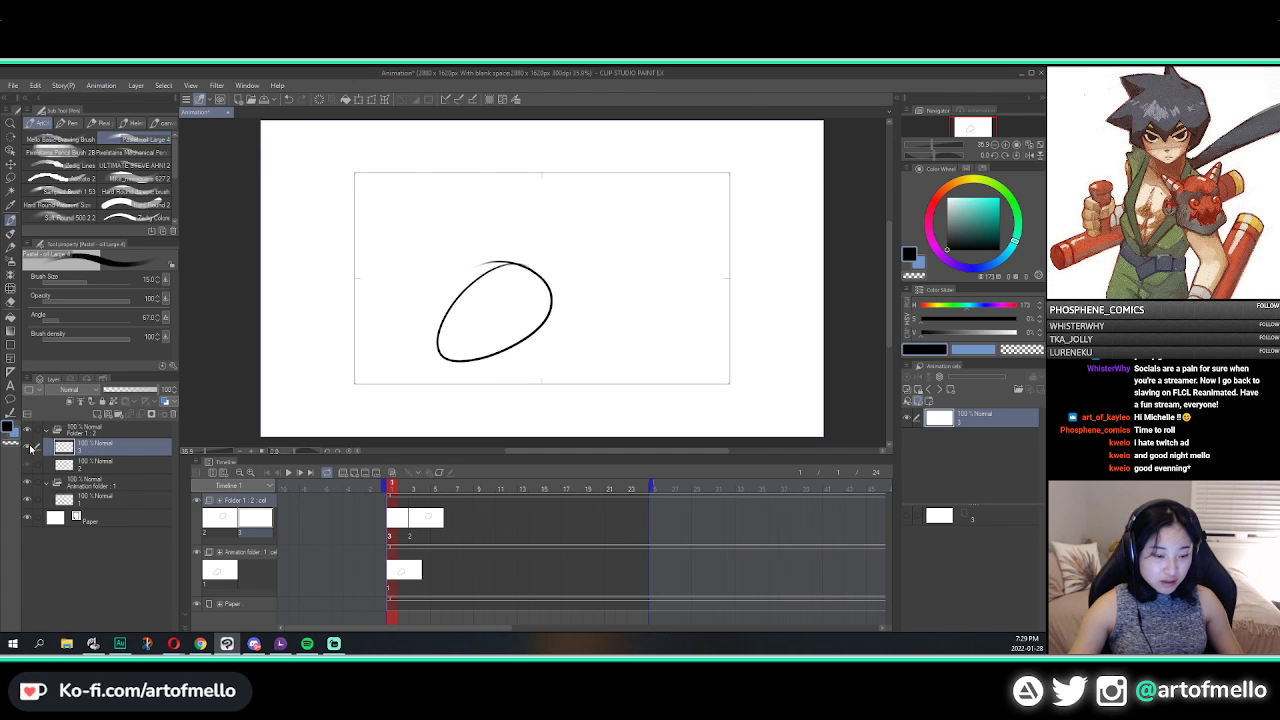
mouse_move(394, 489)
mouse_down()
mouse_move(499, 490)
mouse_move(375, 488)
mouse_up()
key(ctrl+z)
key(ctrl+z)
key(ctrl+z)
key(ctrl+z)
key(ctrl+z)
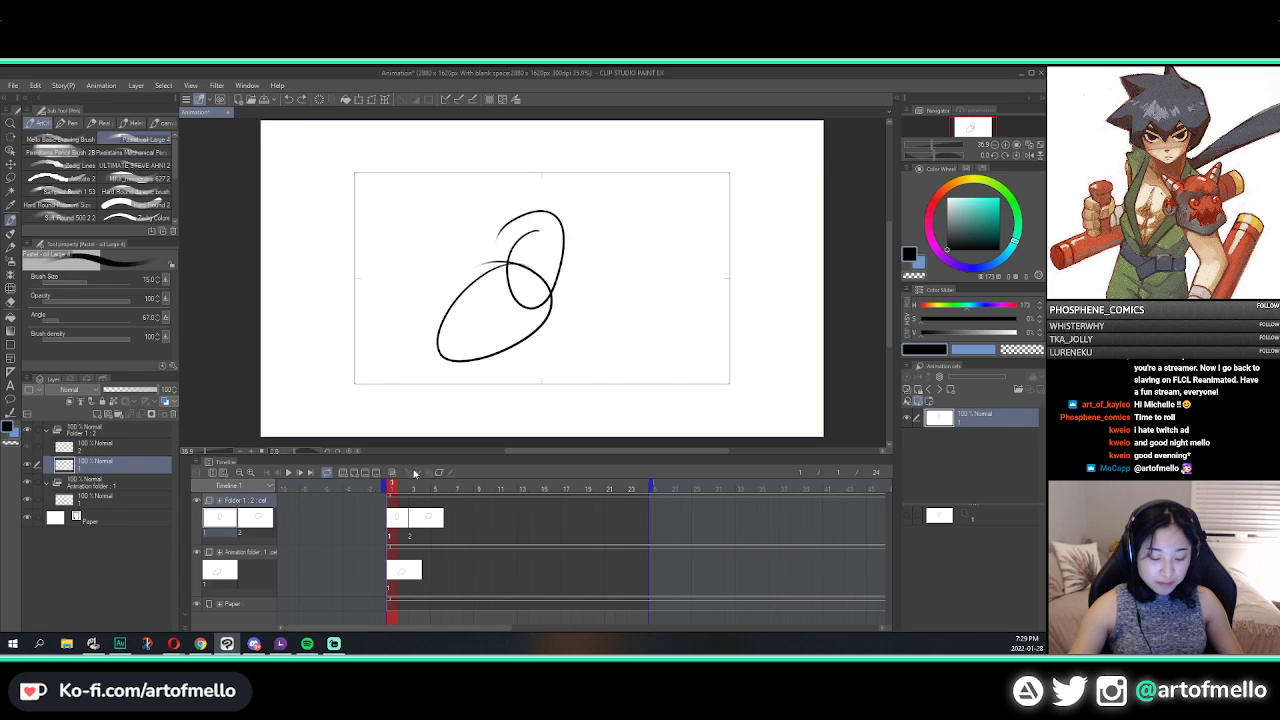
Step: Go to frame 3, switch to the Opera browser to view the rotating-cube animation drill on Instagram, and return to Clip Studio Paint
click(413, 488)
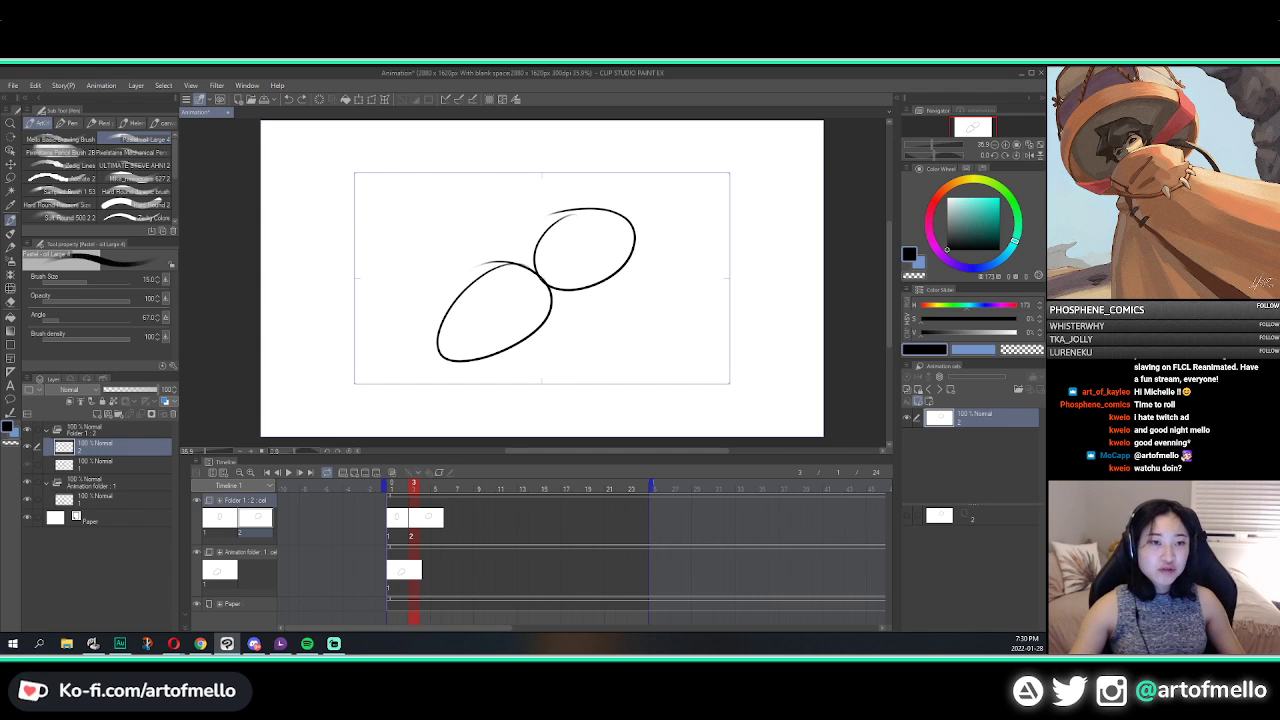
click(173, 644)
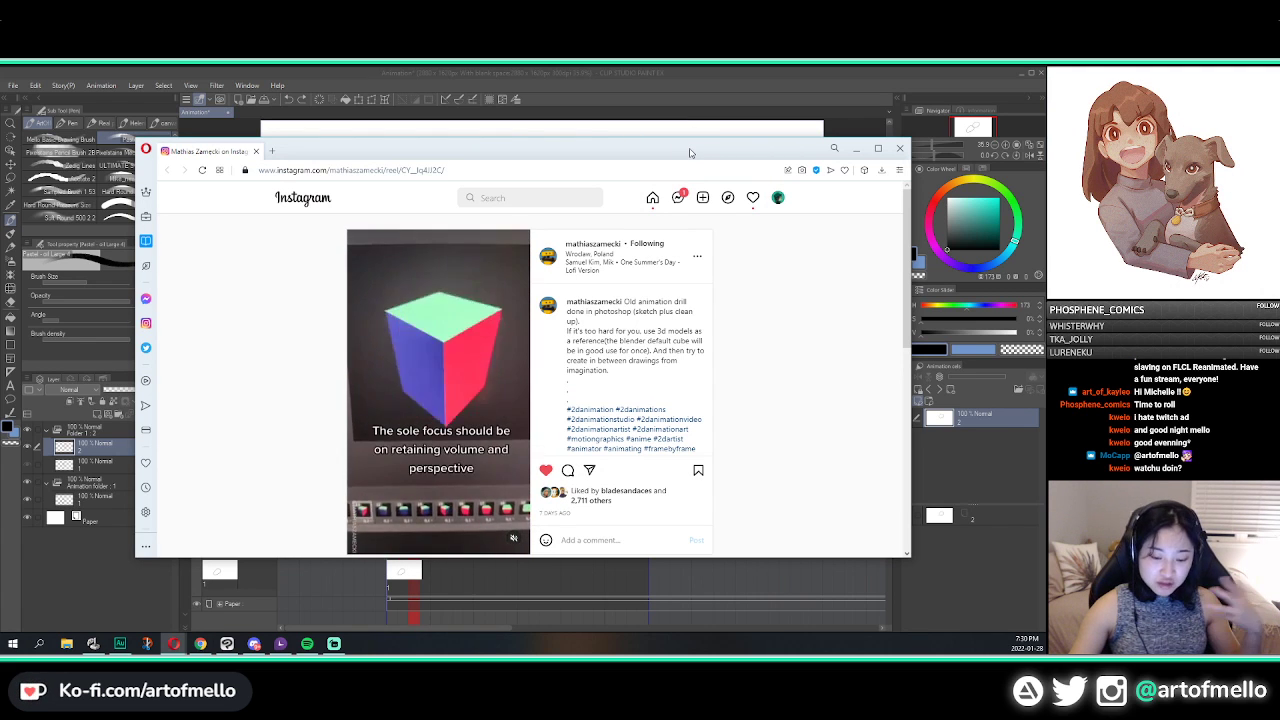
double_click(689, 152)
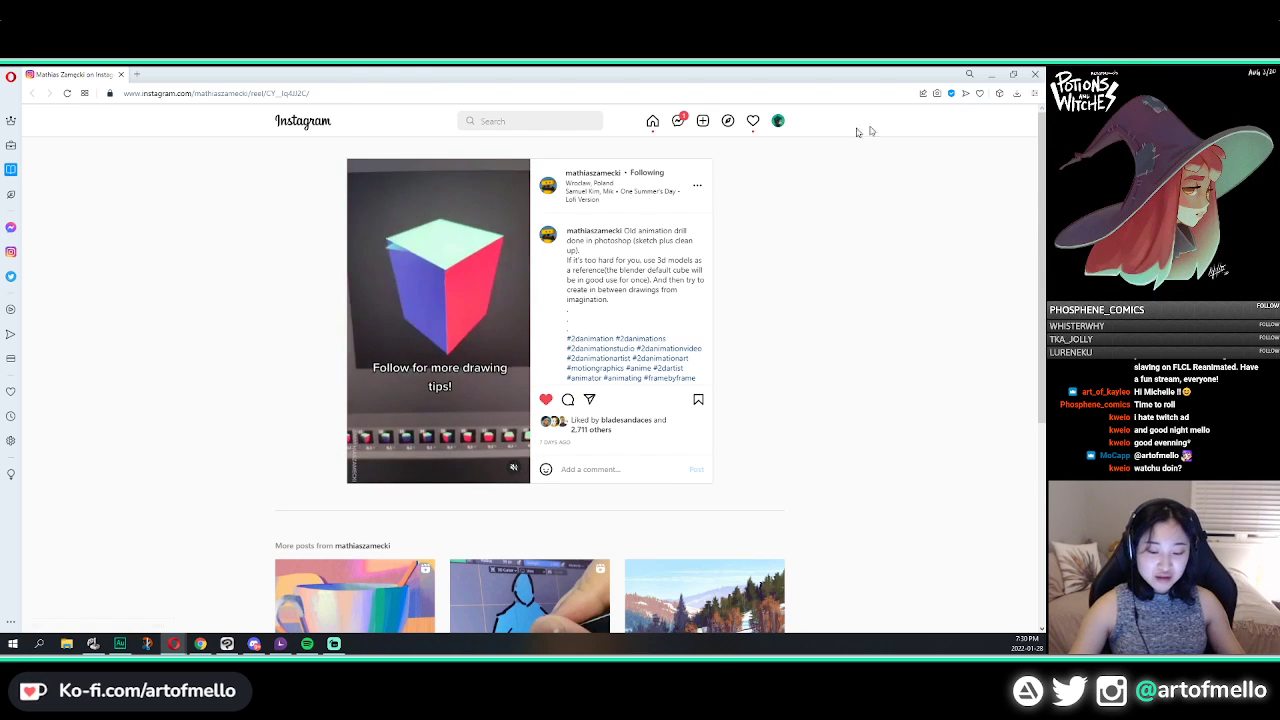
click(1014, 75)
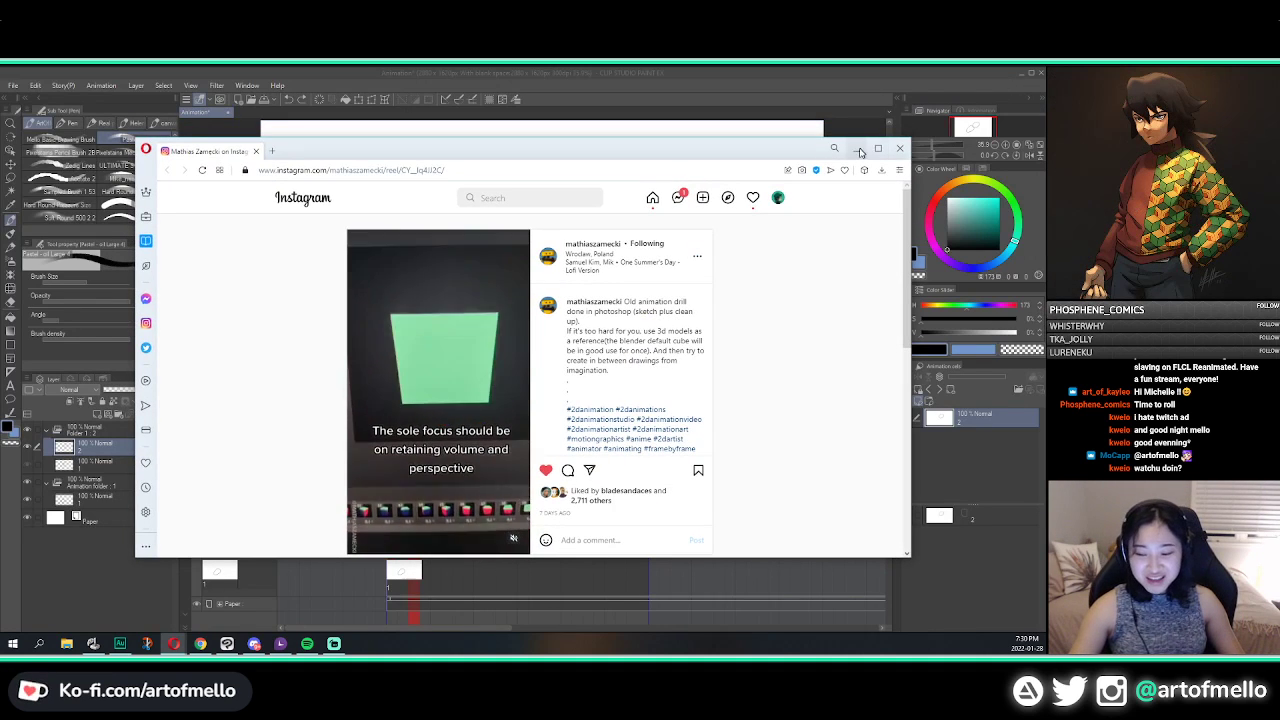
click(856, 151)
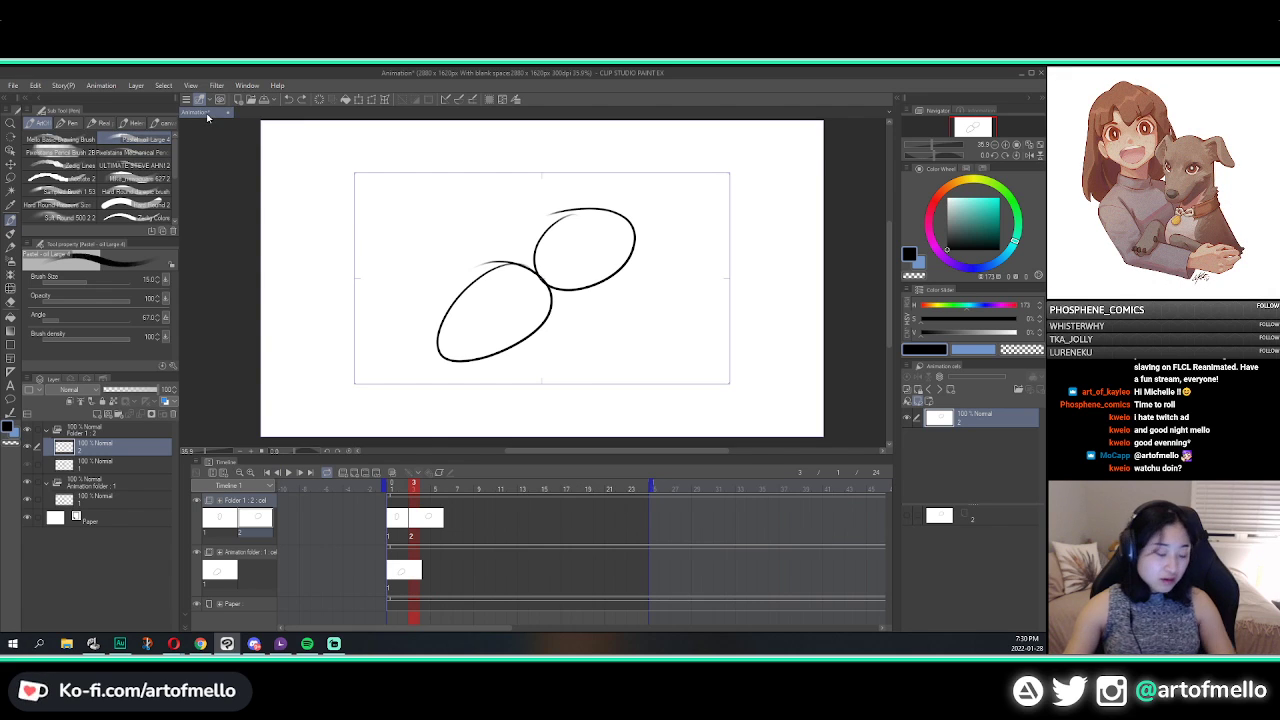
Step: Save the document as "january demo" in the 01-January folder in Clip Studio format
key(ctrl+s)
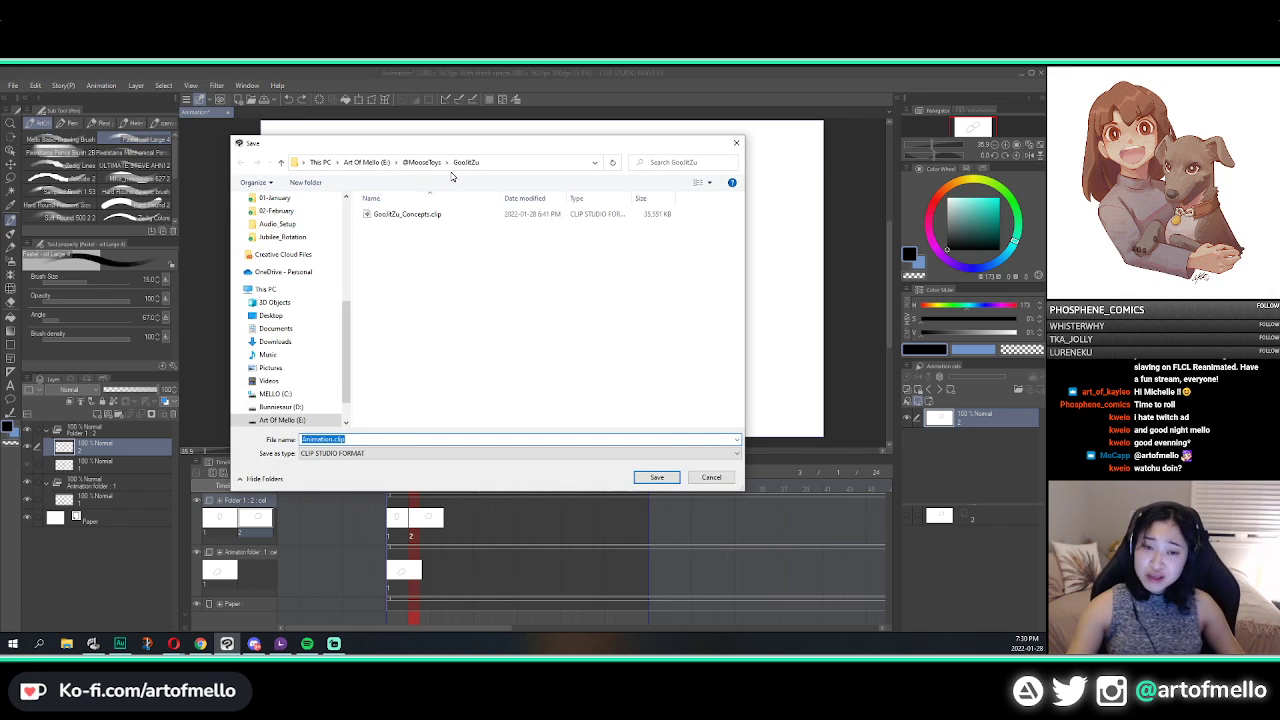
scroll(285, 260, up, 1)
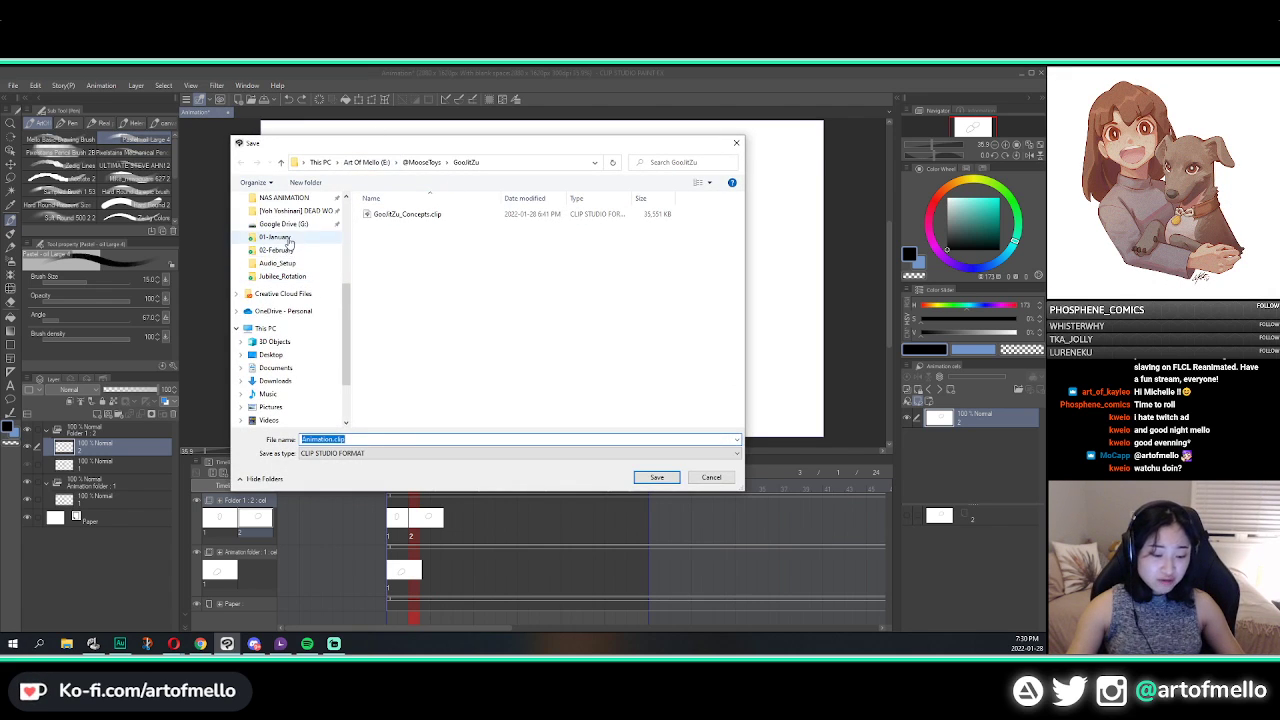
click(275, 237)
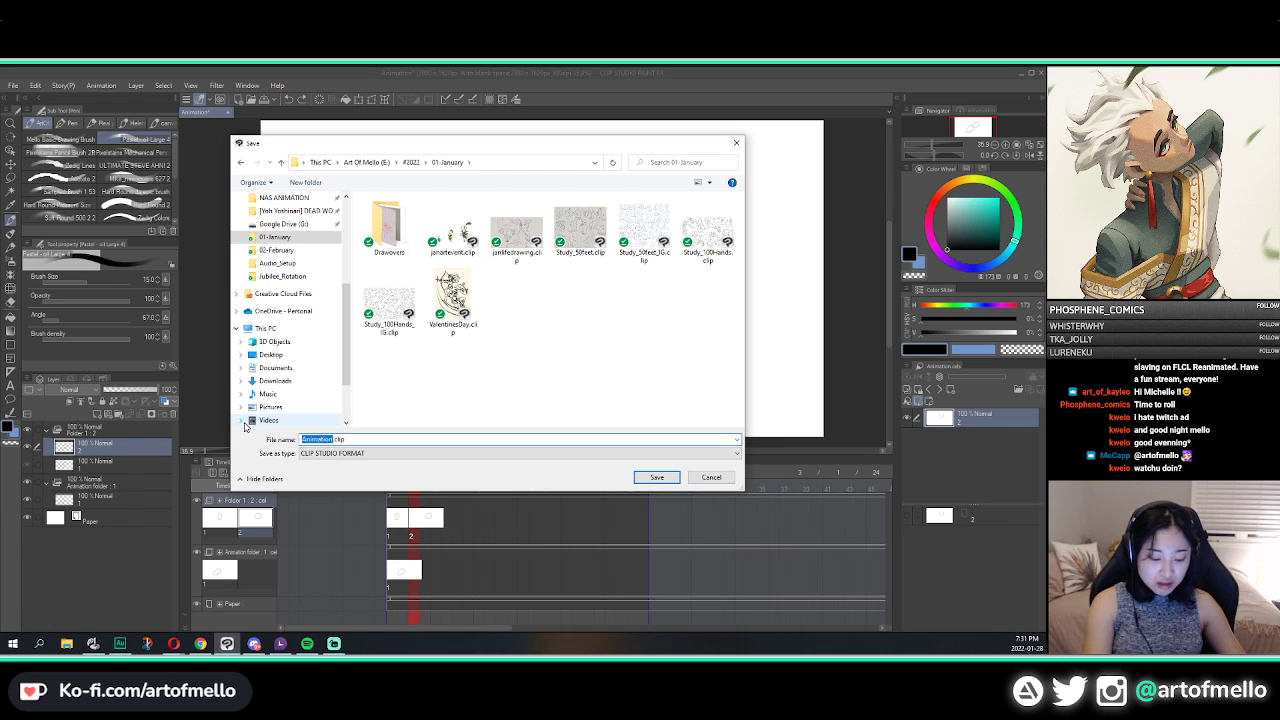
text(demo)
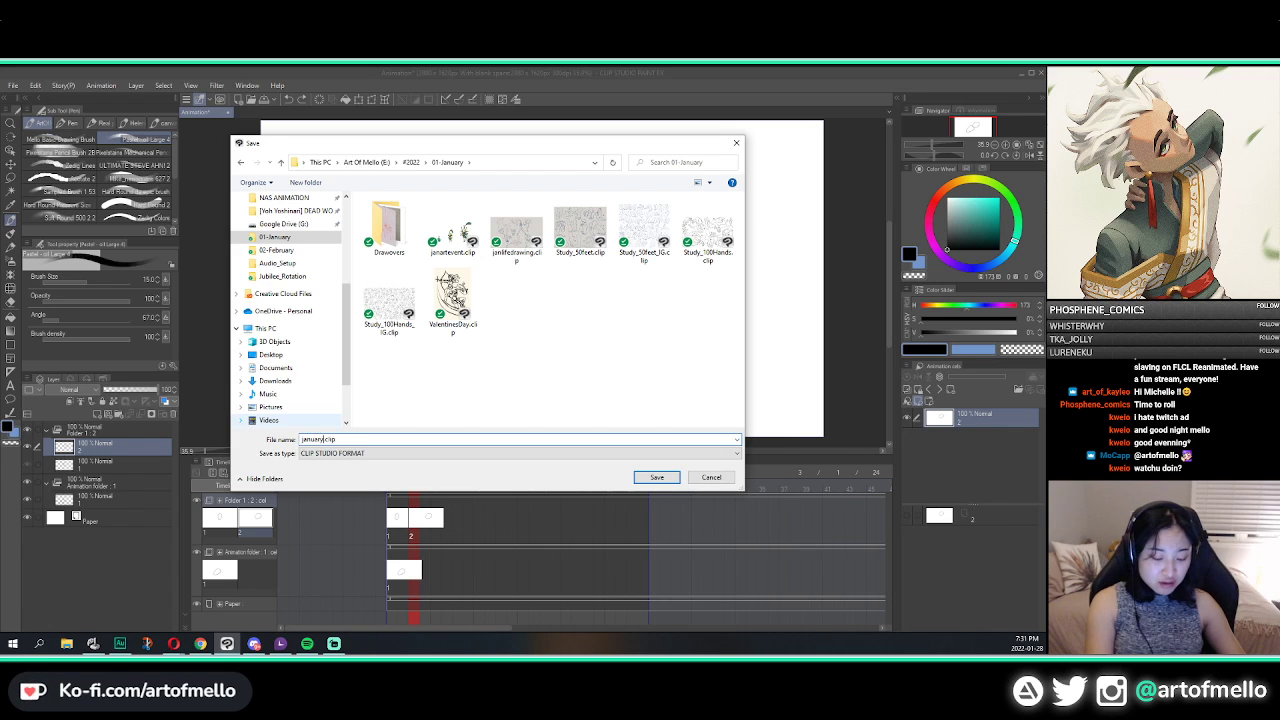
key(Return)
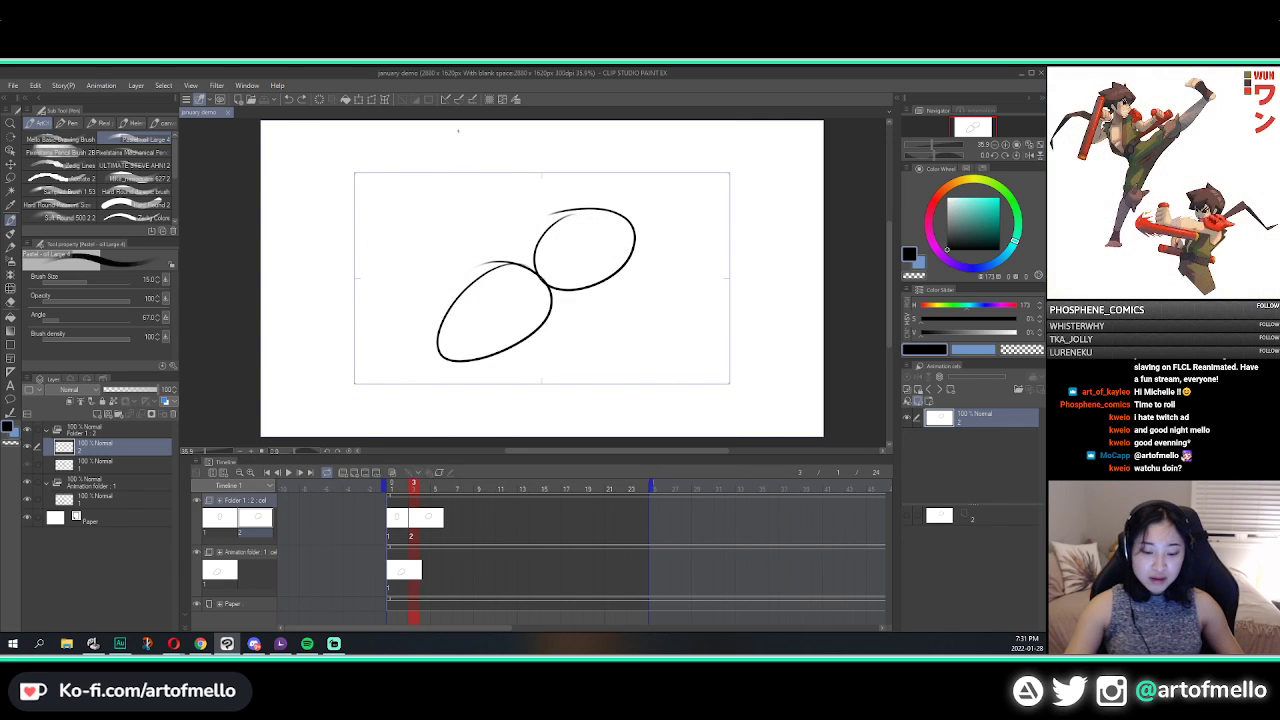
Step: Turn on onion skin for the upper animation folder's cel at frame 3
key(ctrl+minus)
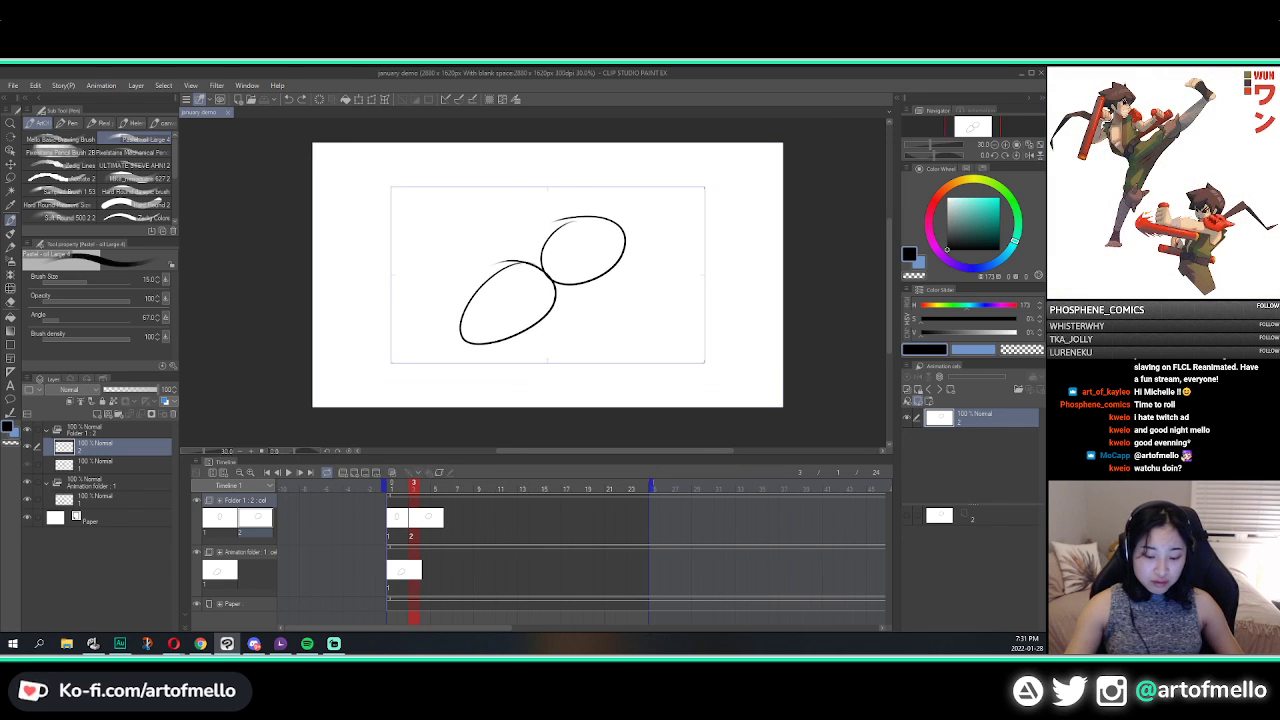
mouse_move(417, 488)
mouse_down()
mouse_move(399, 493)
mouse_move(414, 492)
mouse_up()
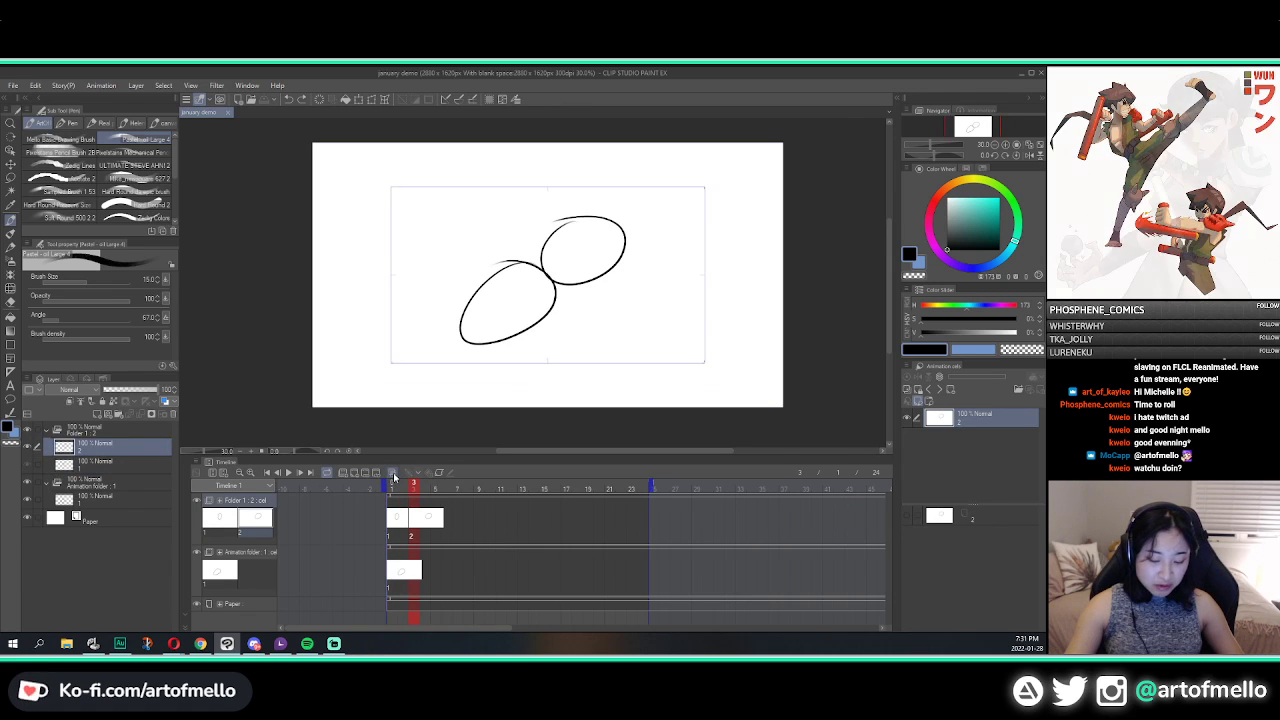
click(393, 474)
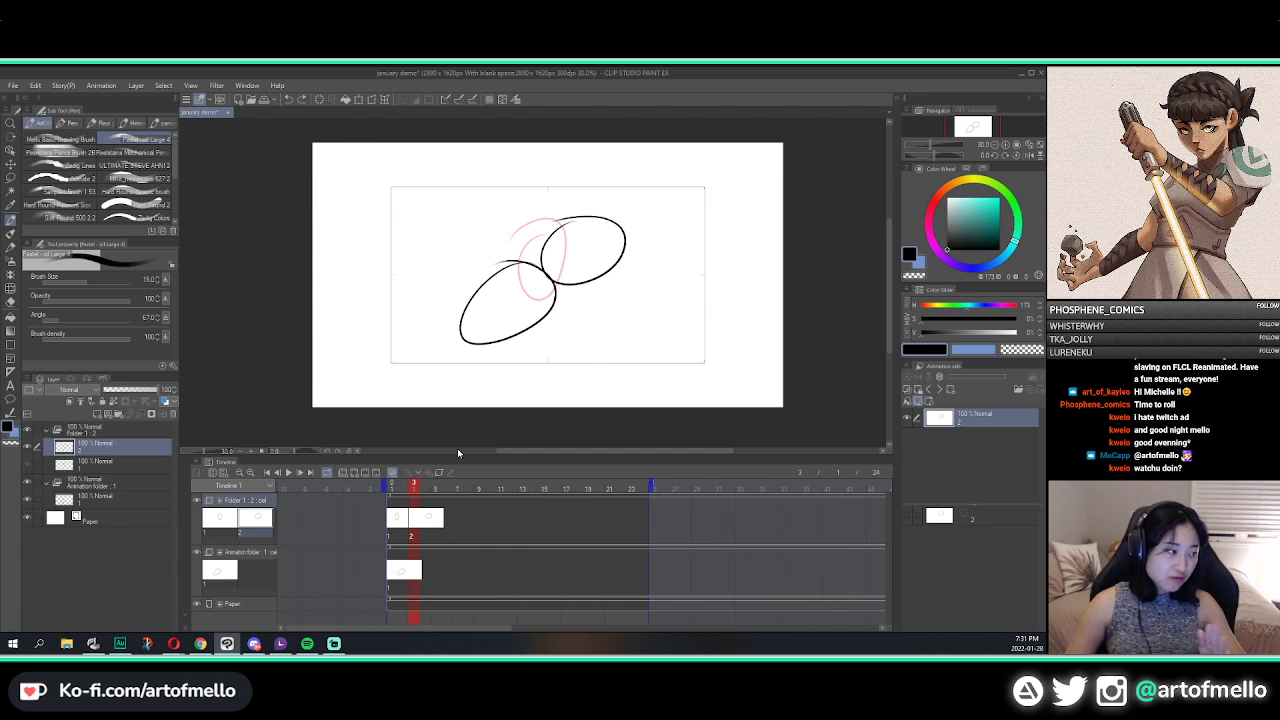
Step: Add a new cel at frame 5 of the upper folder and draw a large upright oval right of the onion-skinned one
click(435, 507)
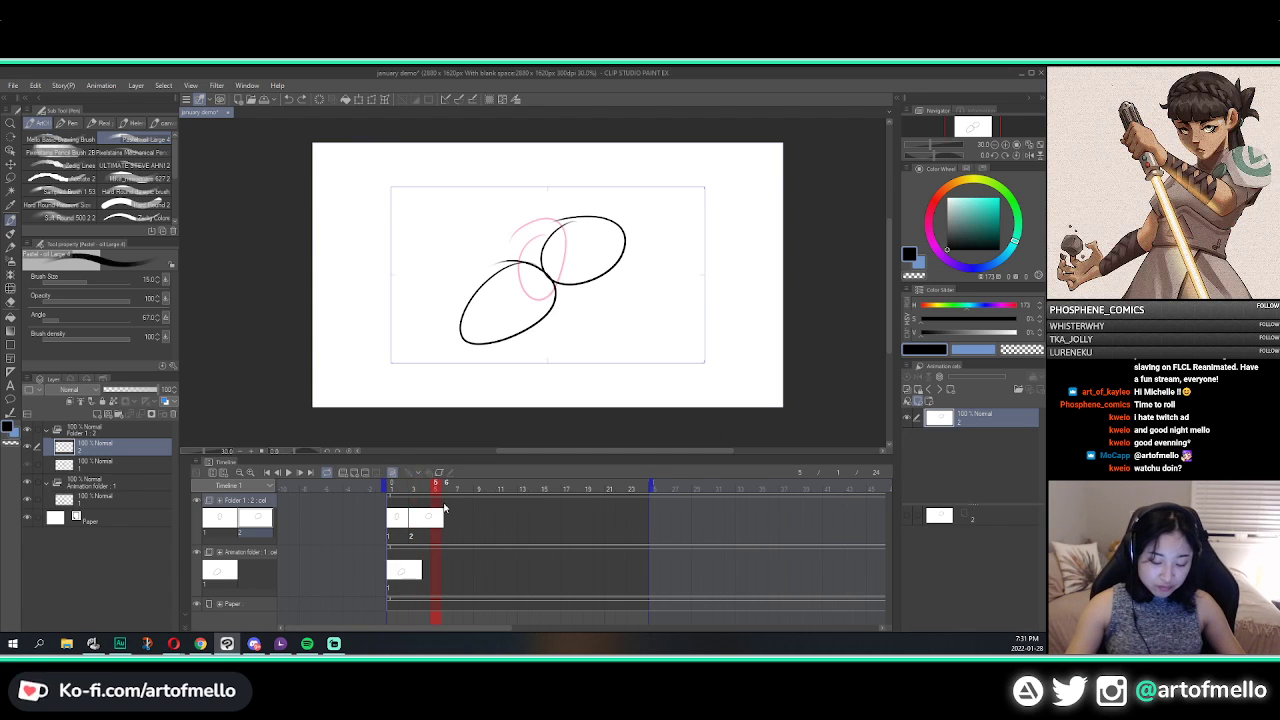
click(353, 474)
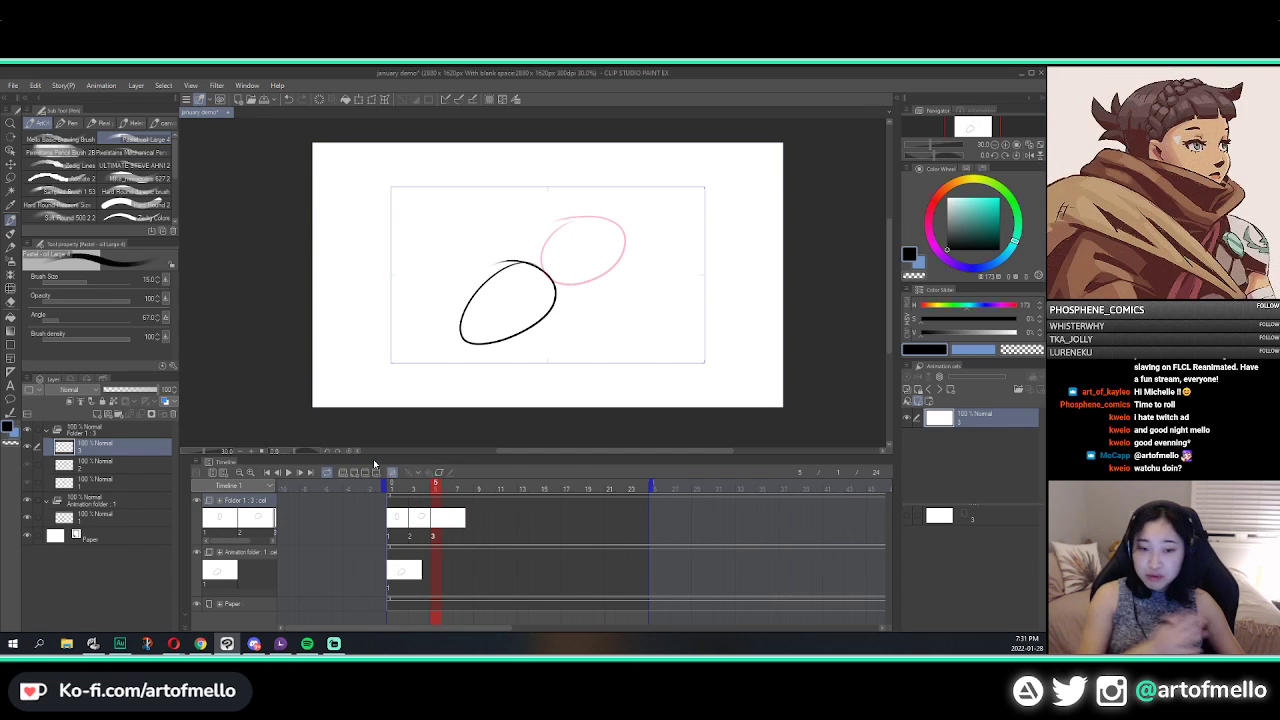
drag(602, 272, 597, 242)
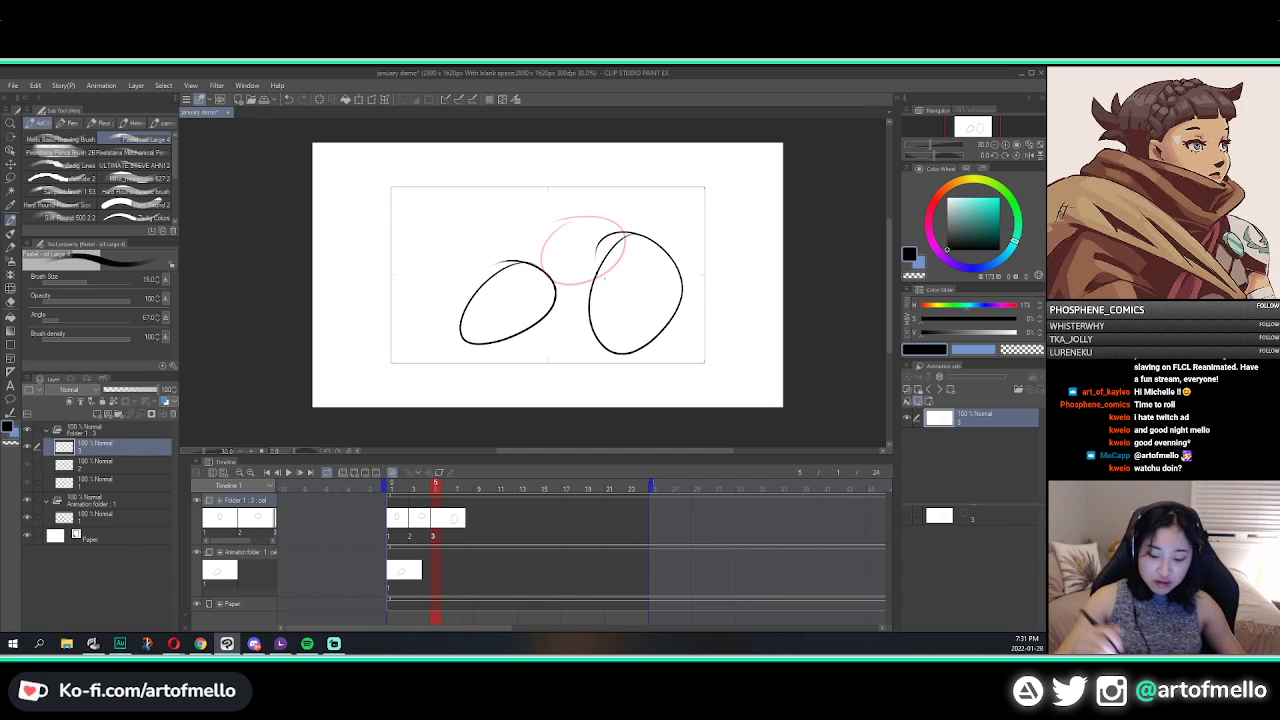
Step: Clear the drawing on the upper folder's cel at frame 3 and hide the lower animation folder
drag(428, 489, 418, 492)
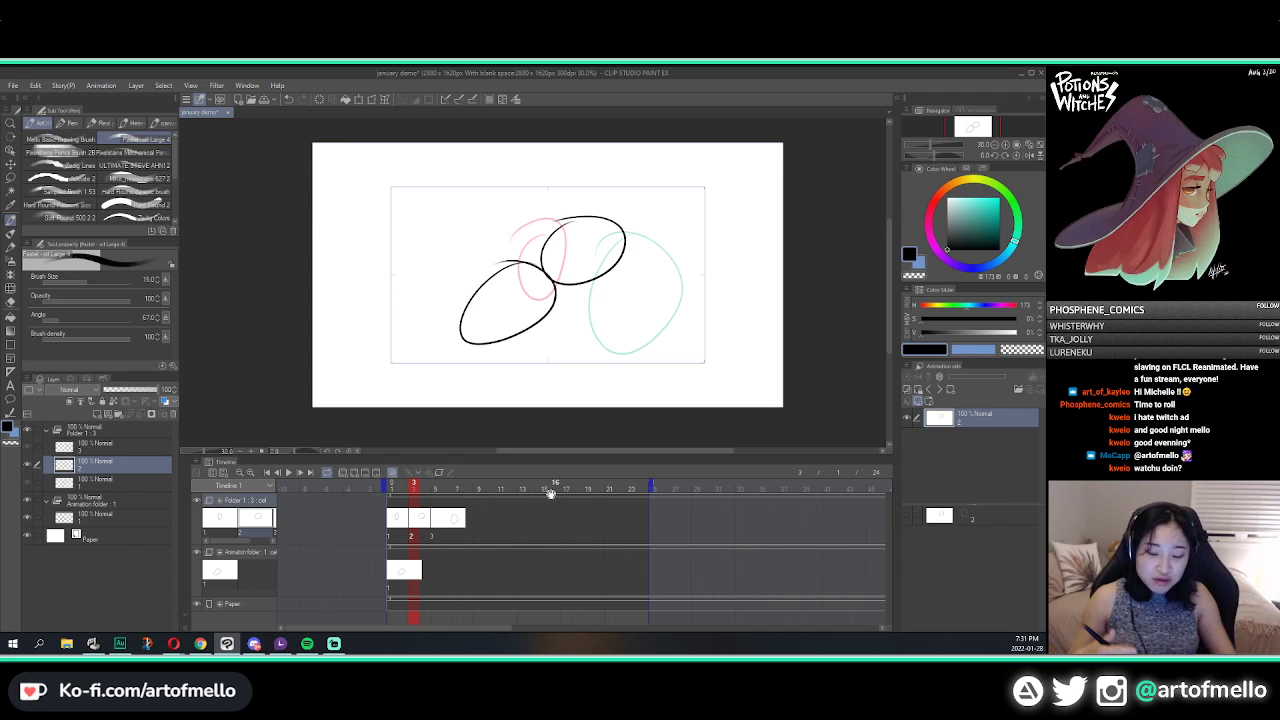
key(Delete)
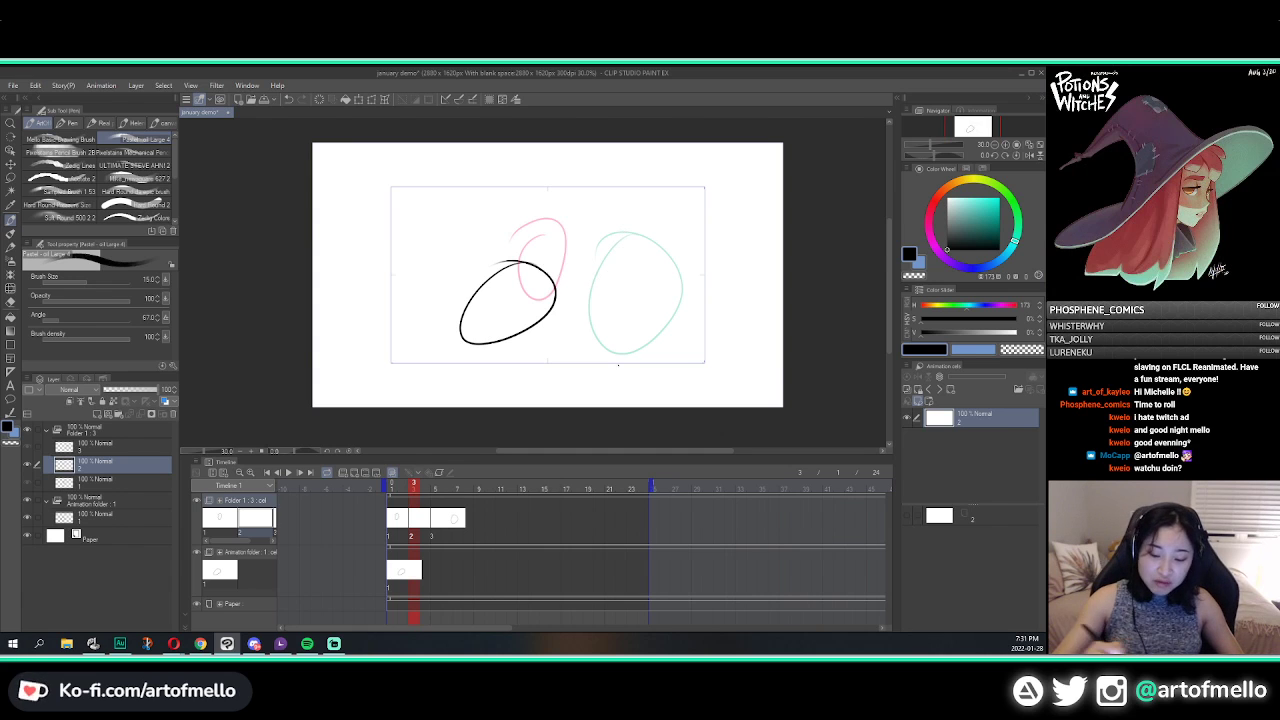
click(28, 500)
mouse_move(418, 489)
mouse_down()
mouse_move(401, 490)
mouse_move(447, 494)
mouse_move(415, 496)
mouse_up()
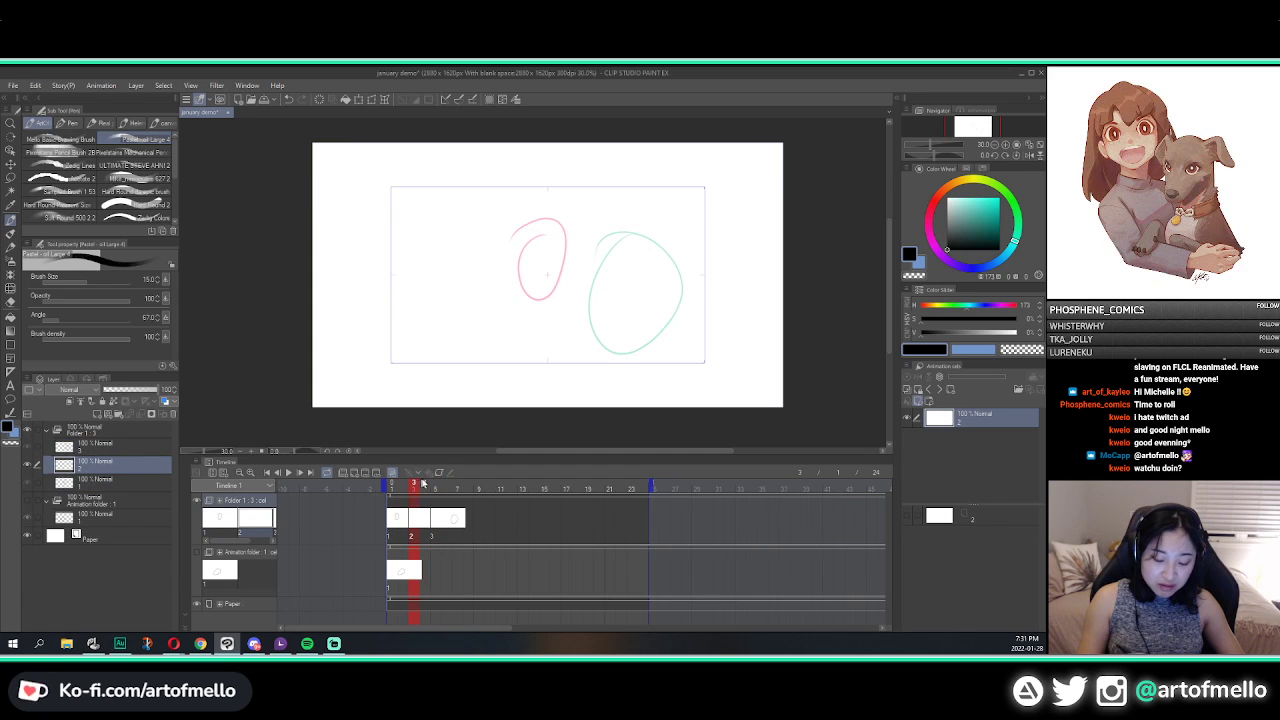
Step: With onion skin on, mark both neighbouring ovals' centres and their midpoint on cel 2, and sketch an in-between oval around the midpoint
click(392, 472)
click(392, 472)
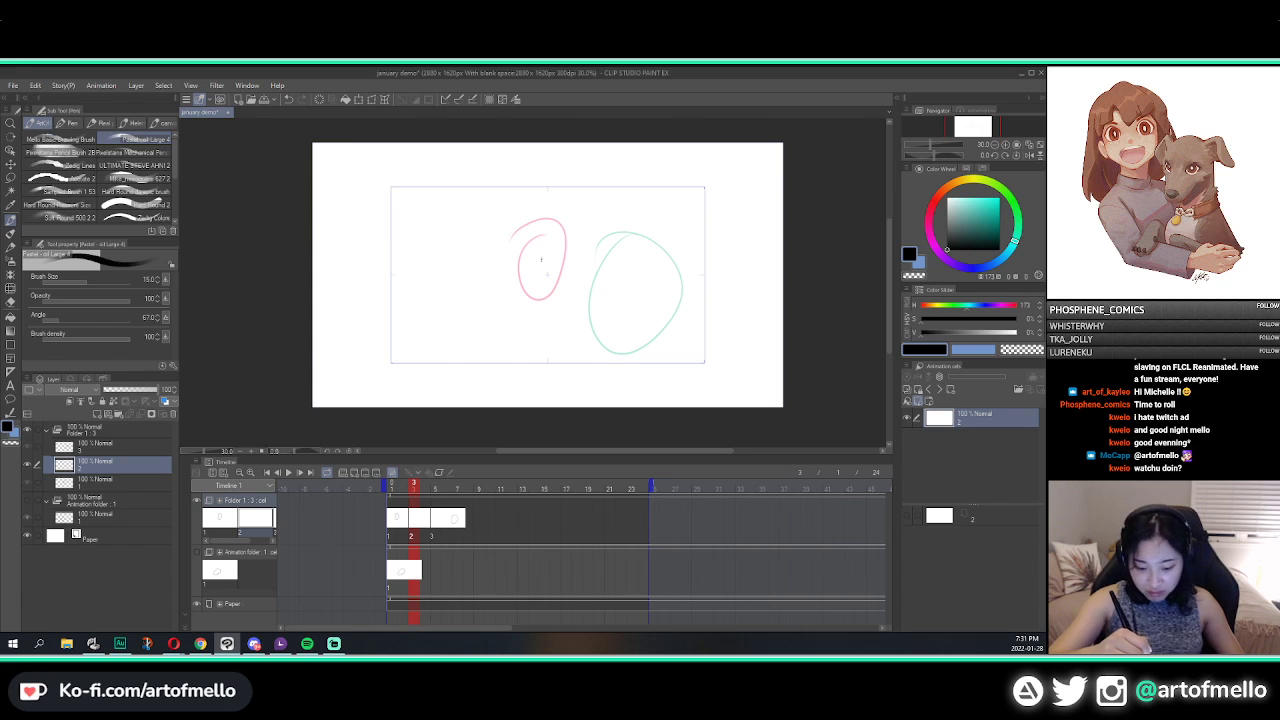
click(541, 261)
click(631, 295)
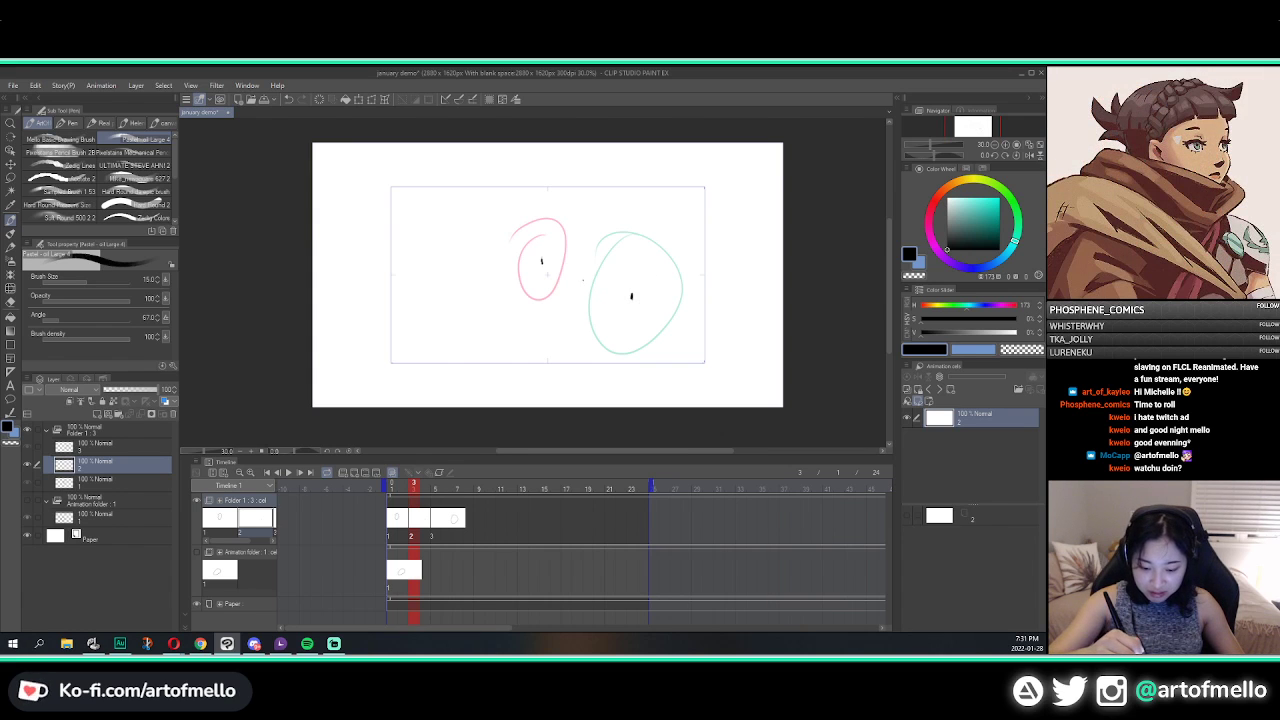
click(581, 281)
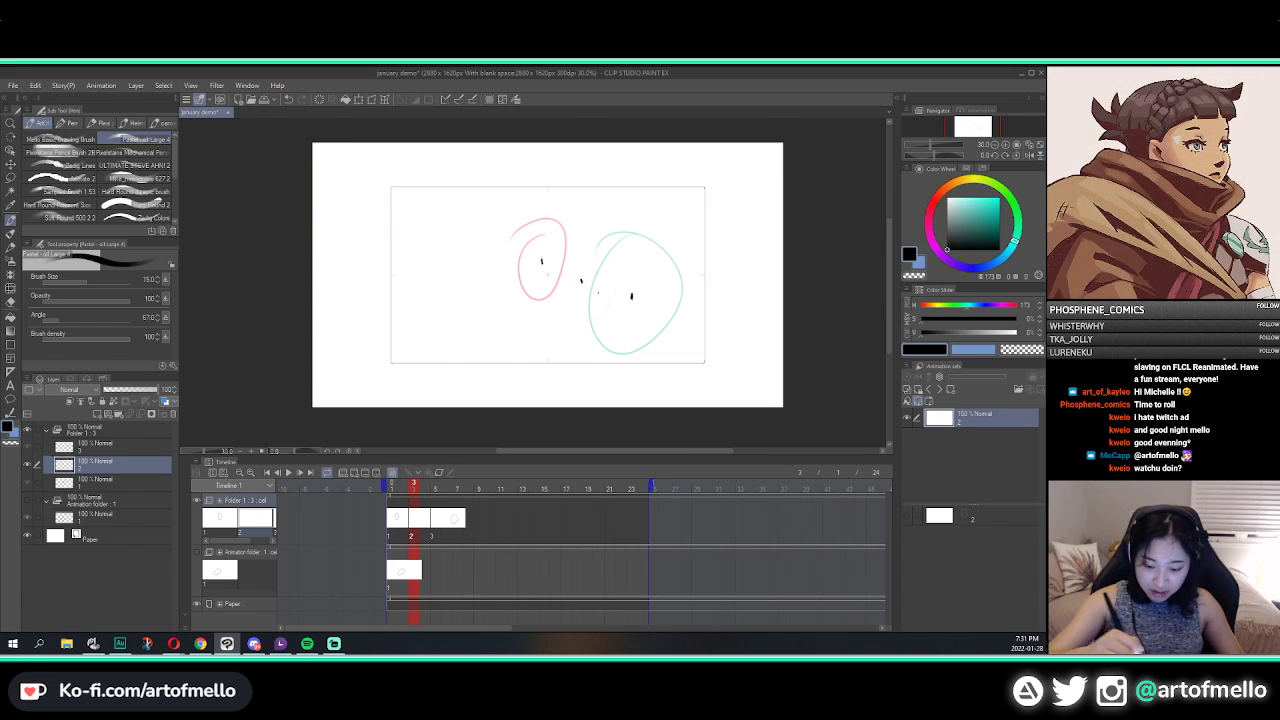
mouse_move(584, 323)
mouse_down()
mouse_move(621, 257)
mouse_move(585, 223)
mouse_move(614, 310)
mouse_up()
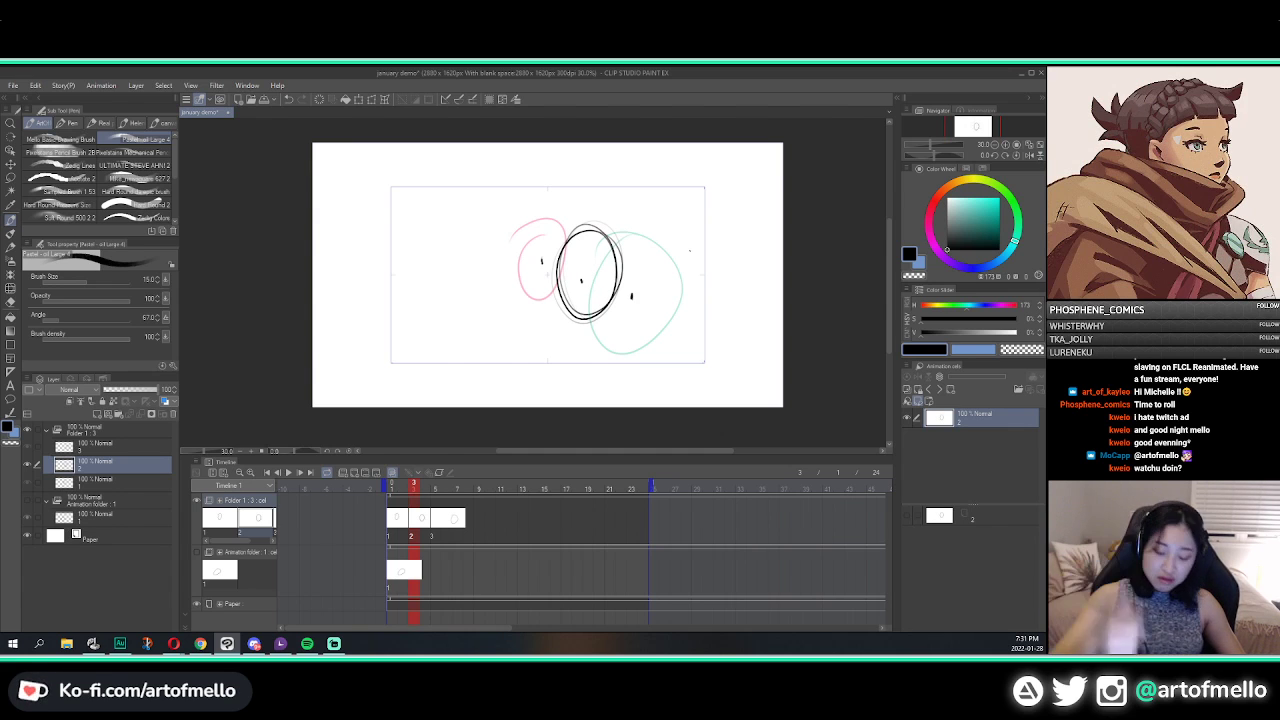
Step: Turn off onion skin and erase the three guide dots from cel 2 with the Hard eraser
click(393, 471)
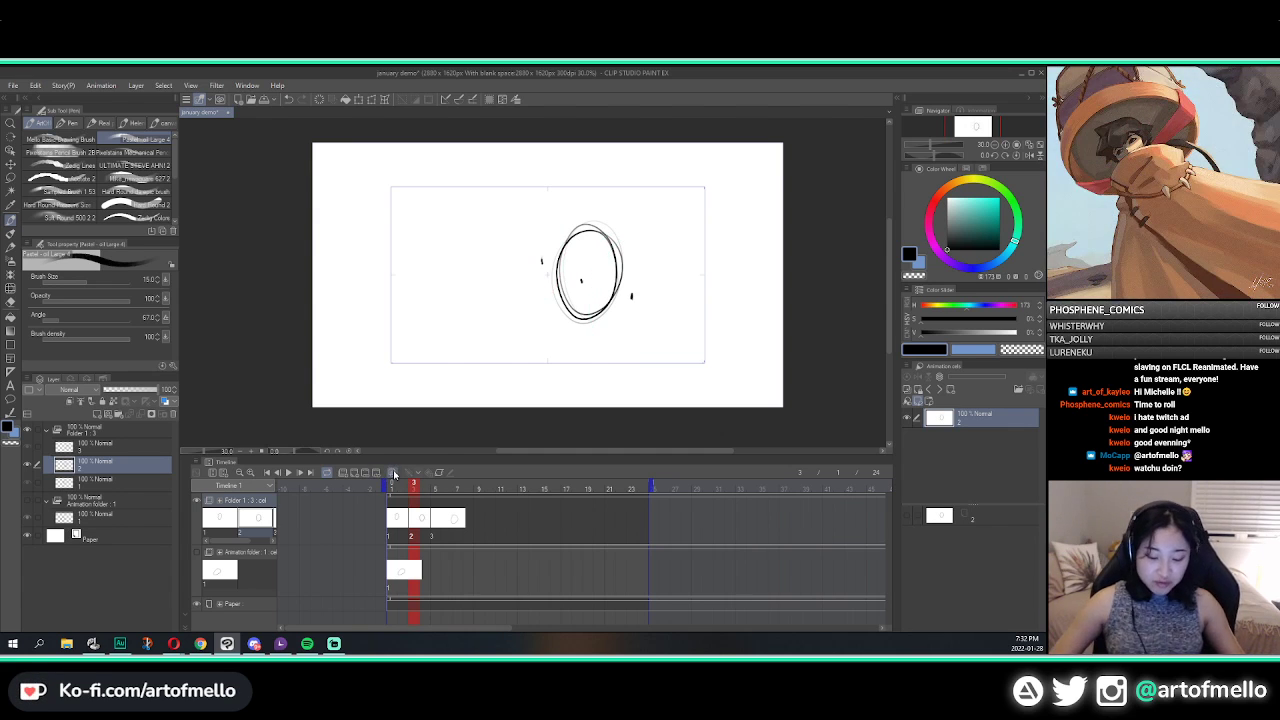
key(e)
click(583, 286)
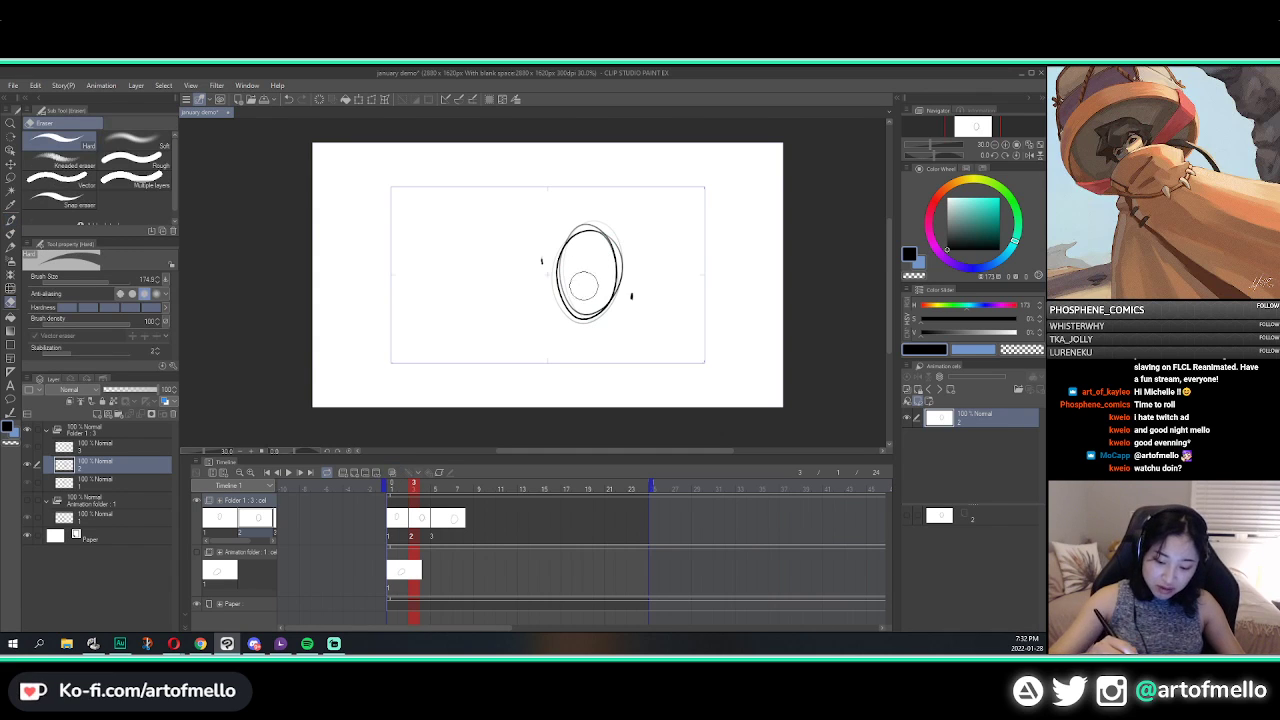
click(537, 267)
click(633, 294)
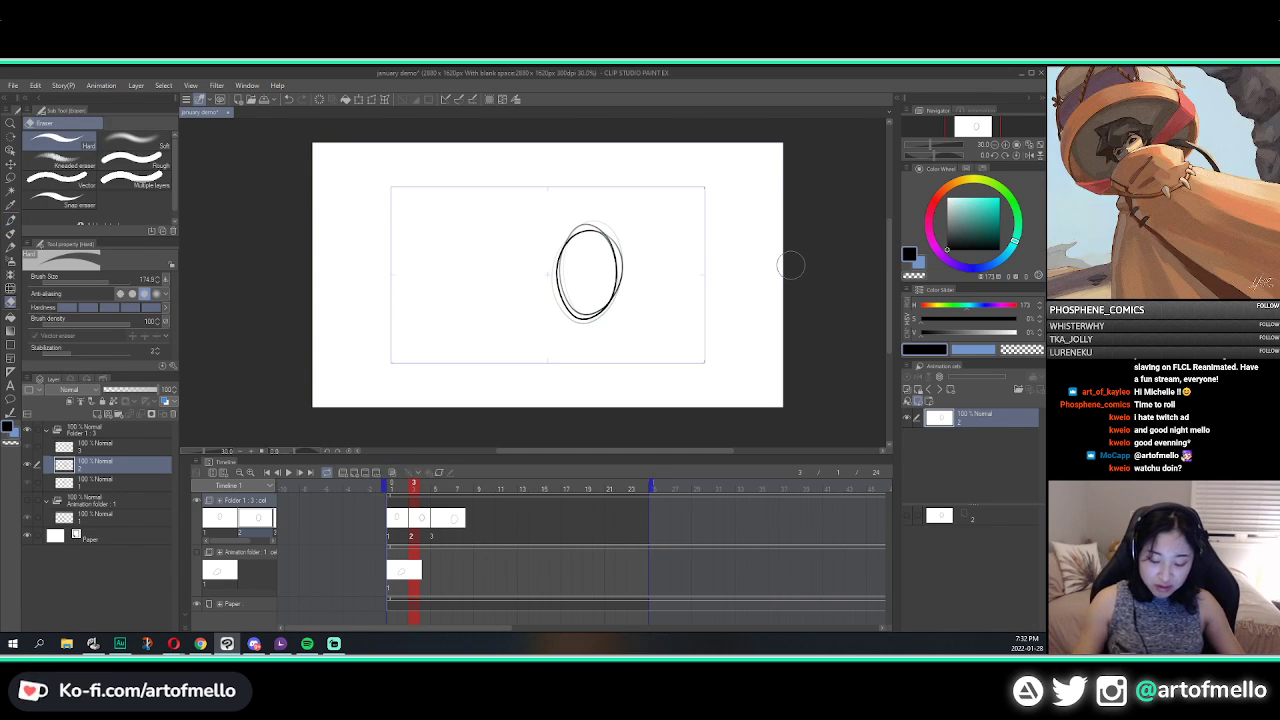
Step: Shorten the playback range to end at frame 6 and play the animation with looping on and with looping off
drag(458, 524, 456, 524)
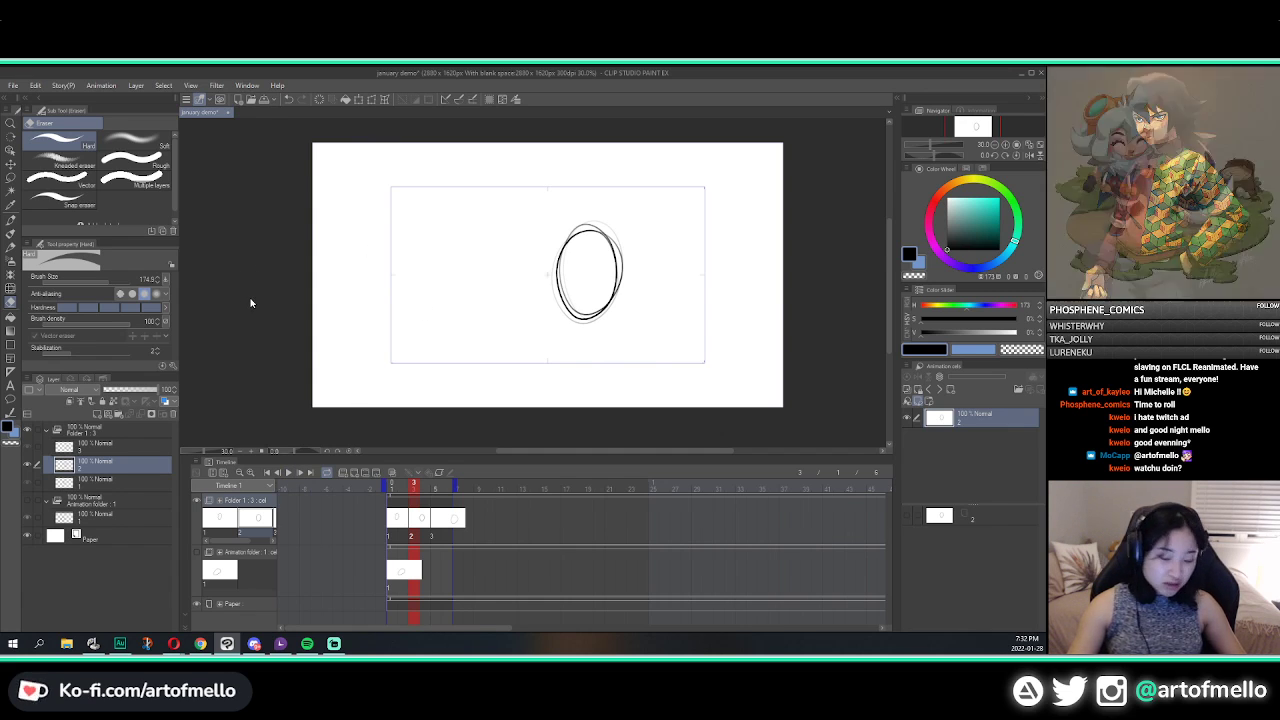
key(space)
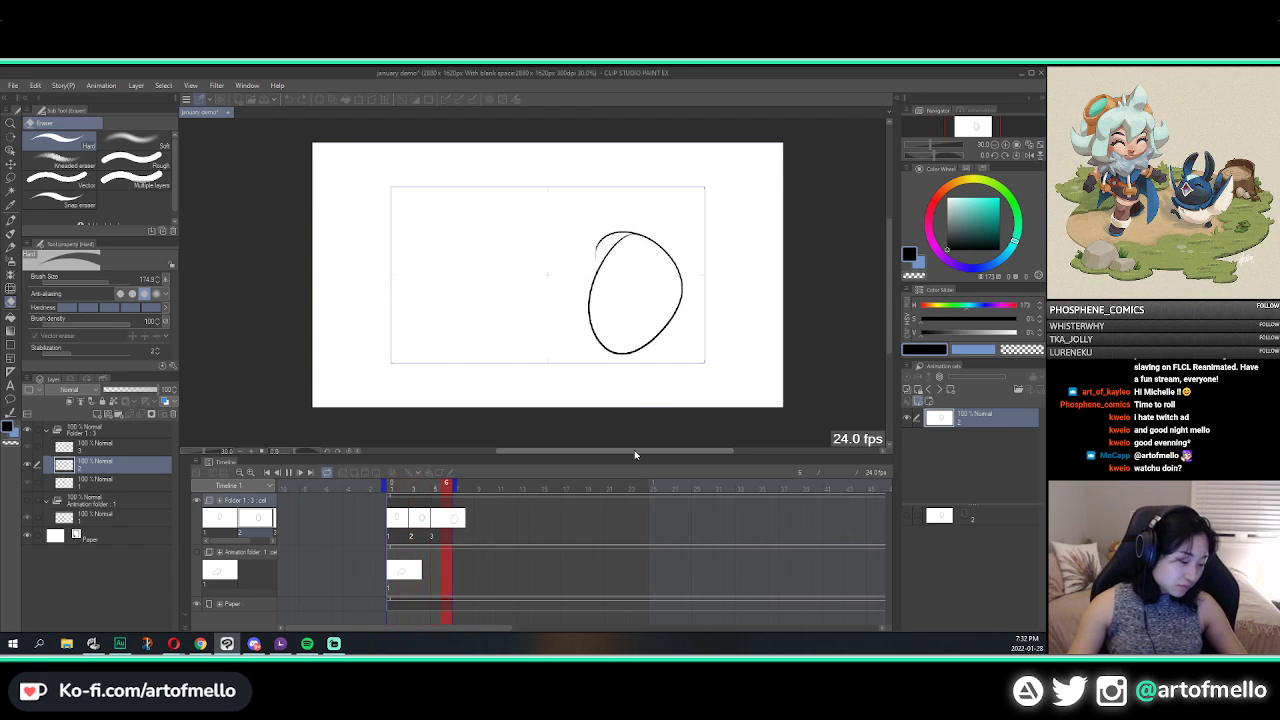
click(328, 473)
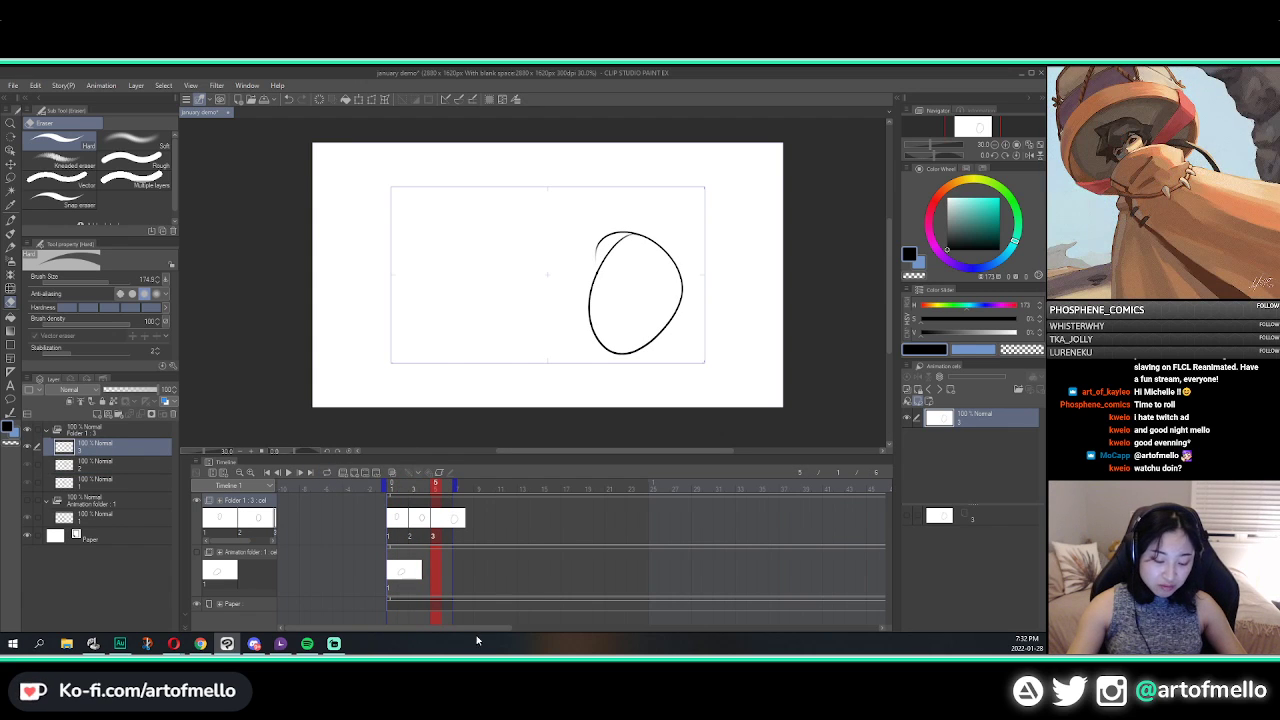
key(space)
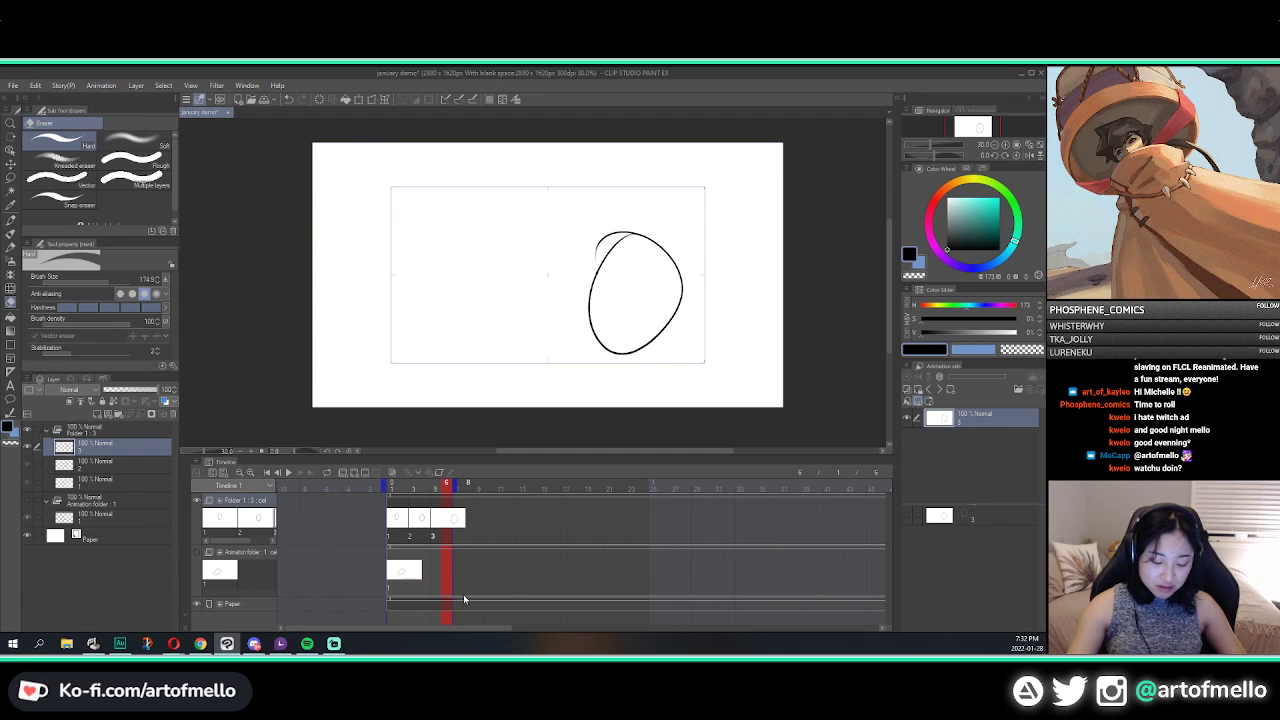
Step: Turn loop playback back on, preview the looping animation, and return the end of the playback range to frame 24
click(328, 473)
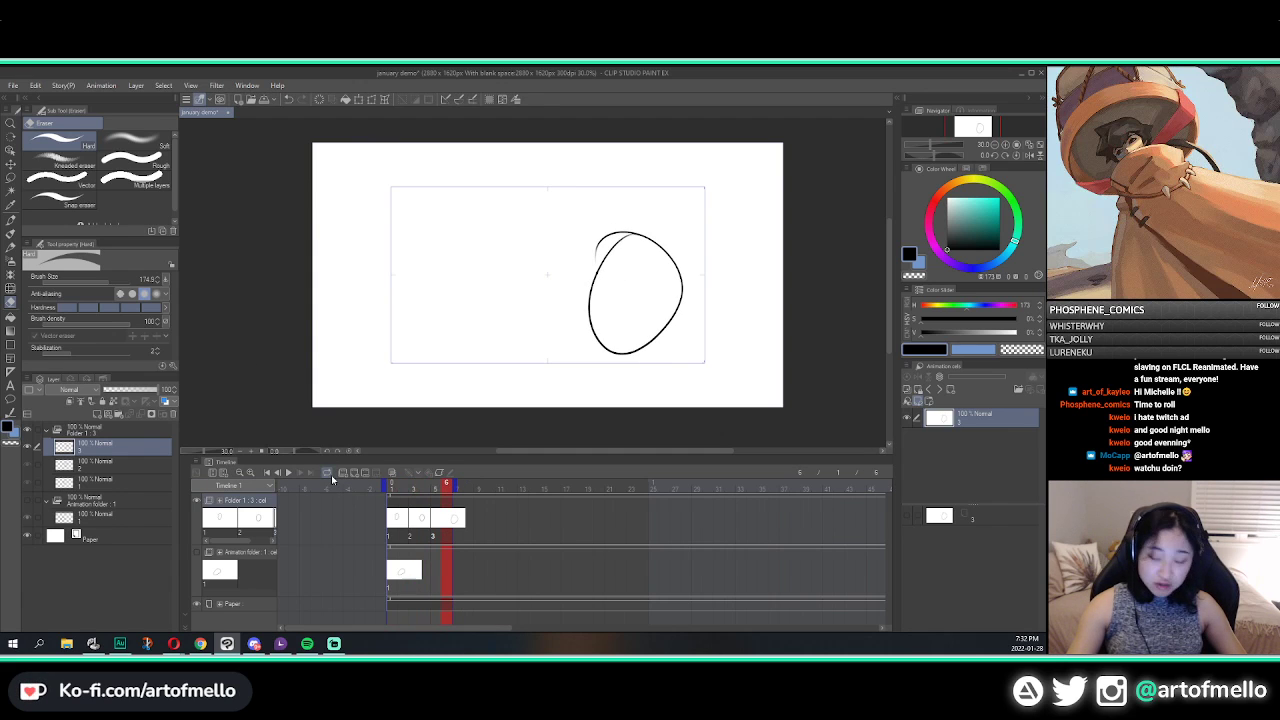
click(328, 474)
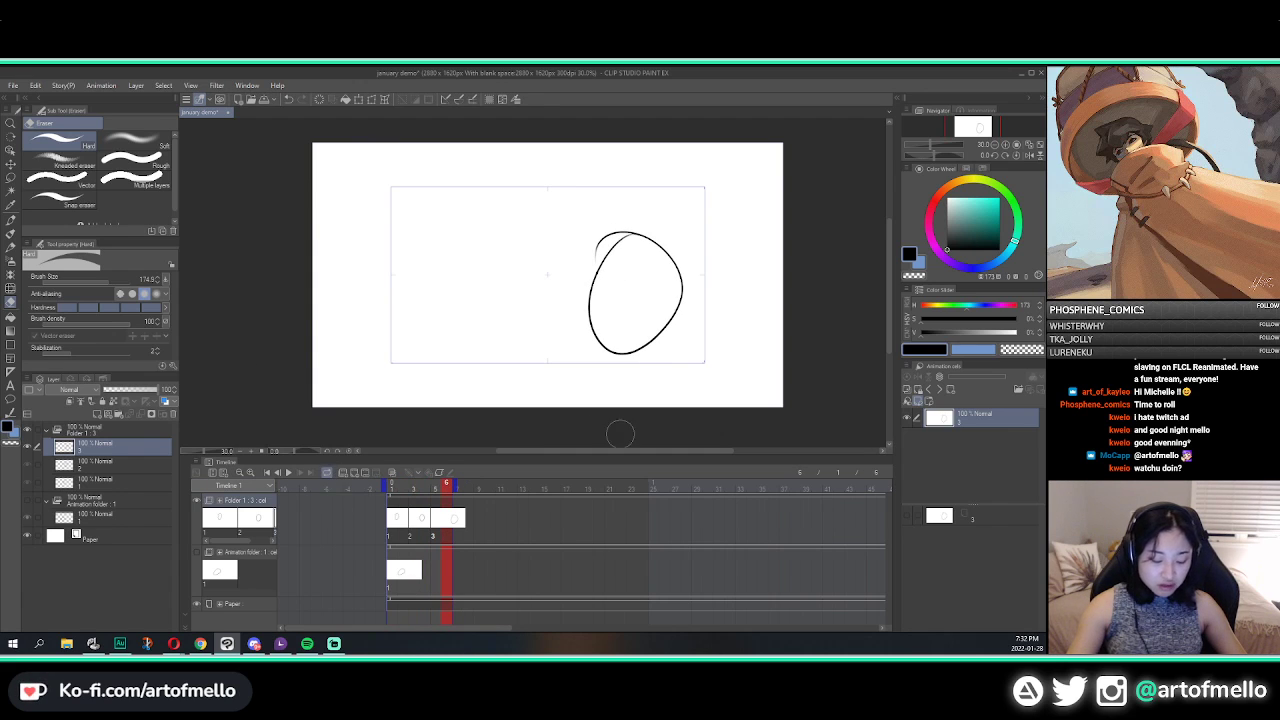
key(space)
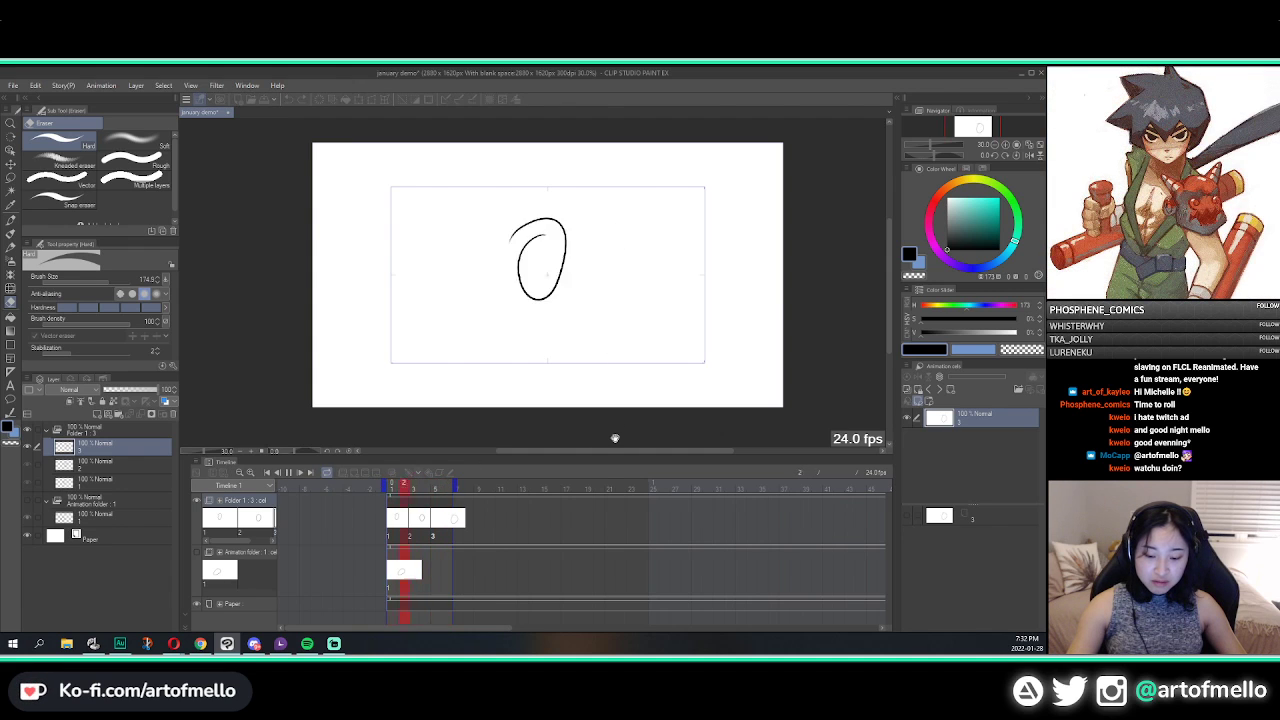
key(space)
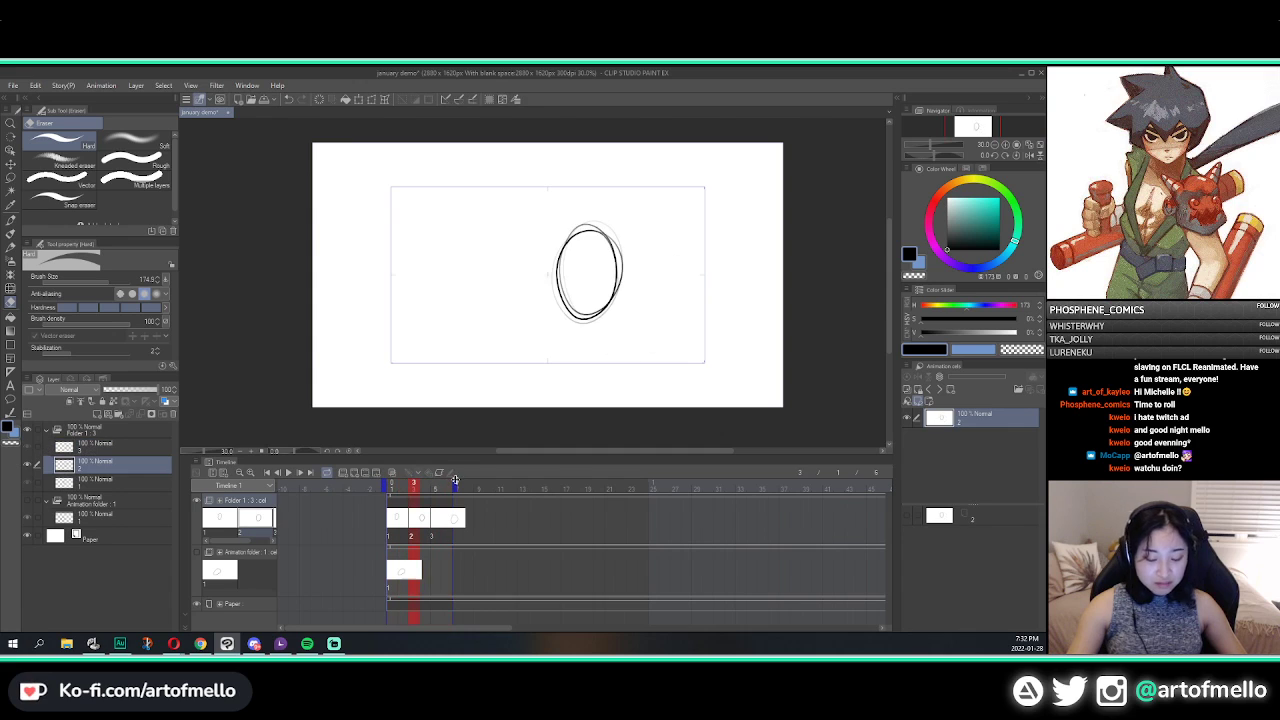
drag(706, 502, 641, 517)
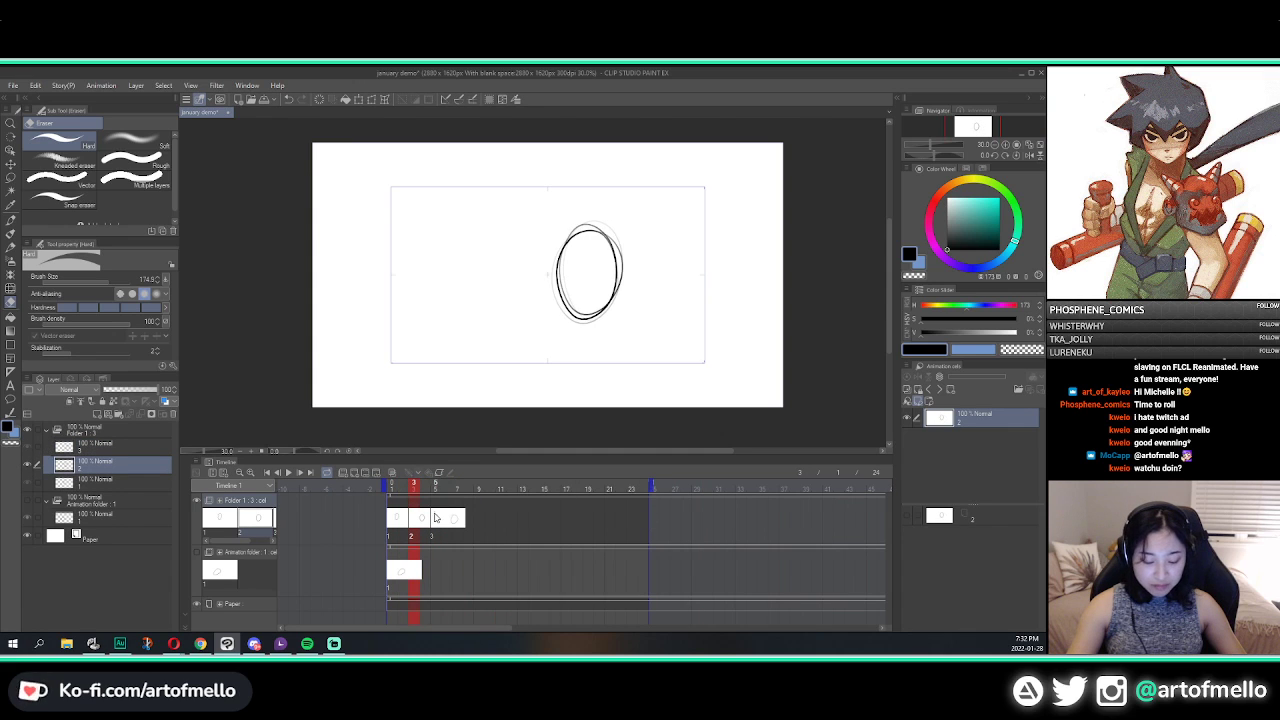
Step: Scrub the playhead across the upper folder's three cels from frame 5 back to frame 1
click(434, 513)
click(405, 513)
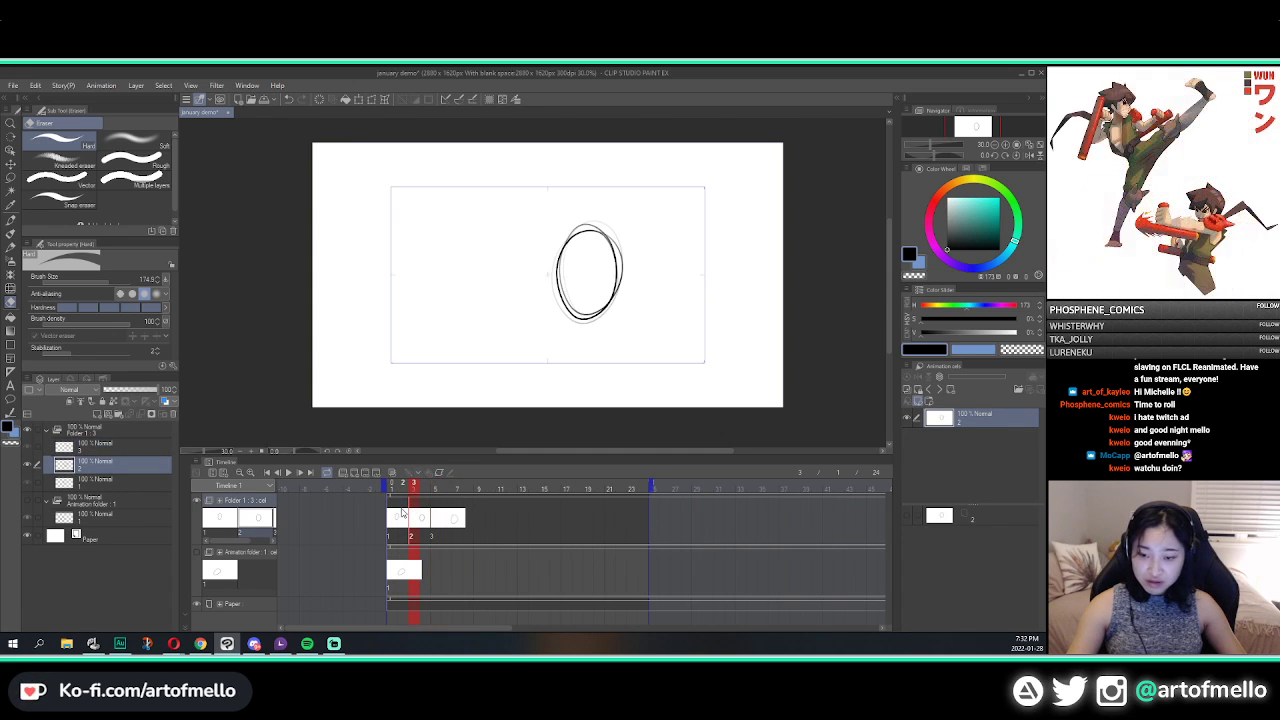
click(391, 515)
click(435, 491)
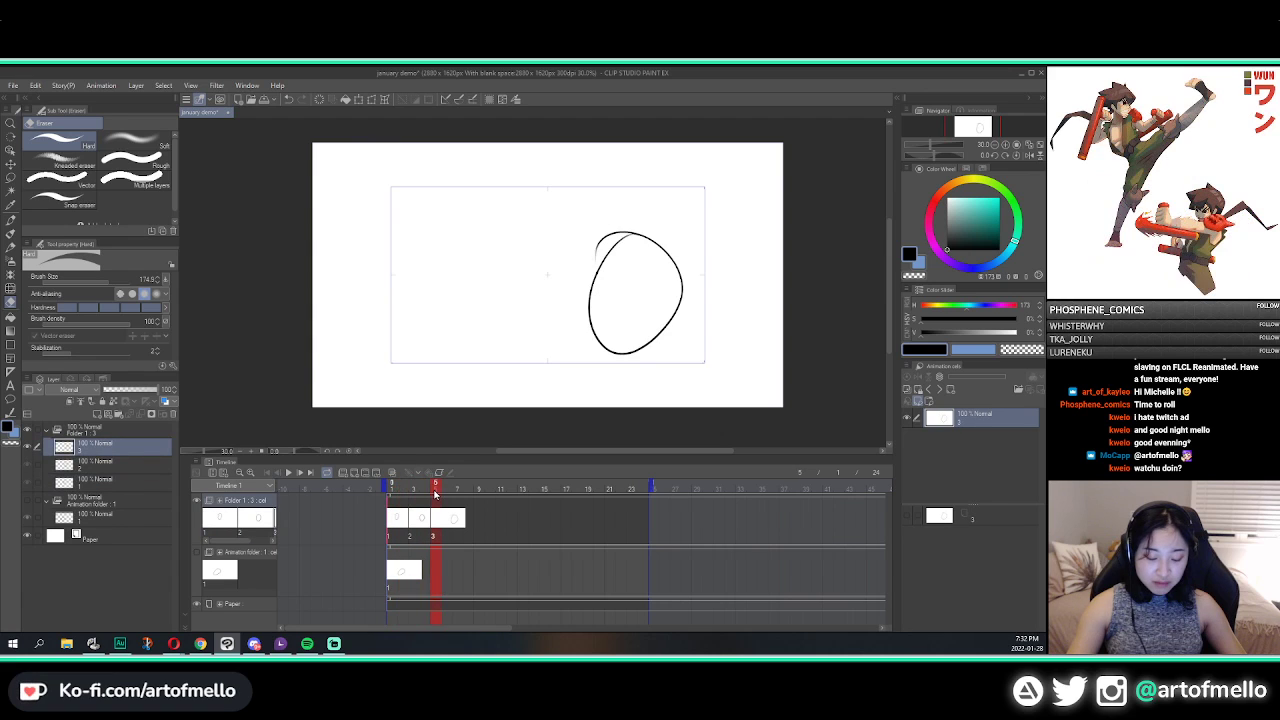
mouse_move(428, 496)
mouse_down()
mouse_move(393, 495)
mouse_move(458, 492)
mouse_move(403, 492)
mouse_up()
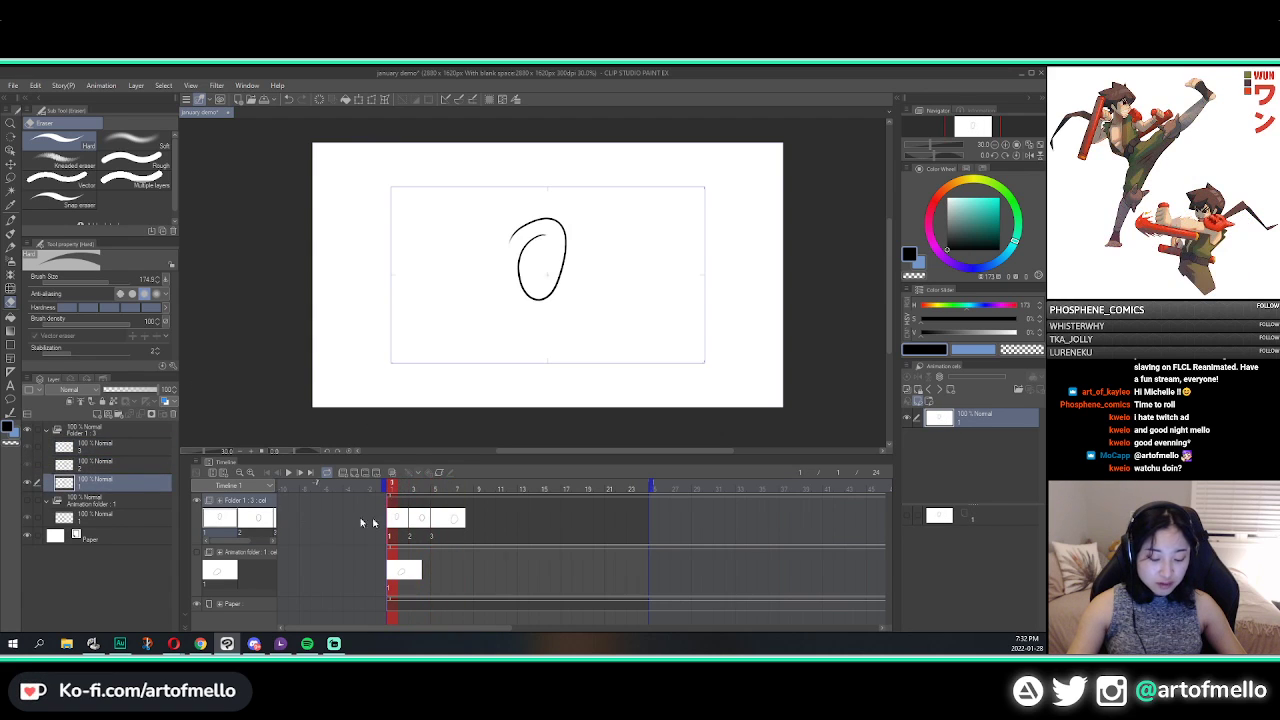
Step: Flip back and forth through the cels at frames 1, 3 and 5 to check the motion, ending on frame 1
key(Right)
key(Right)
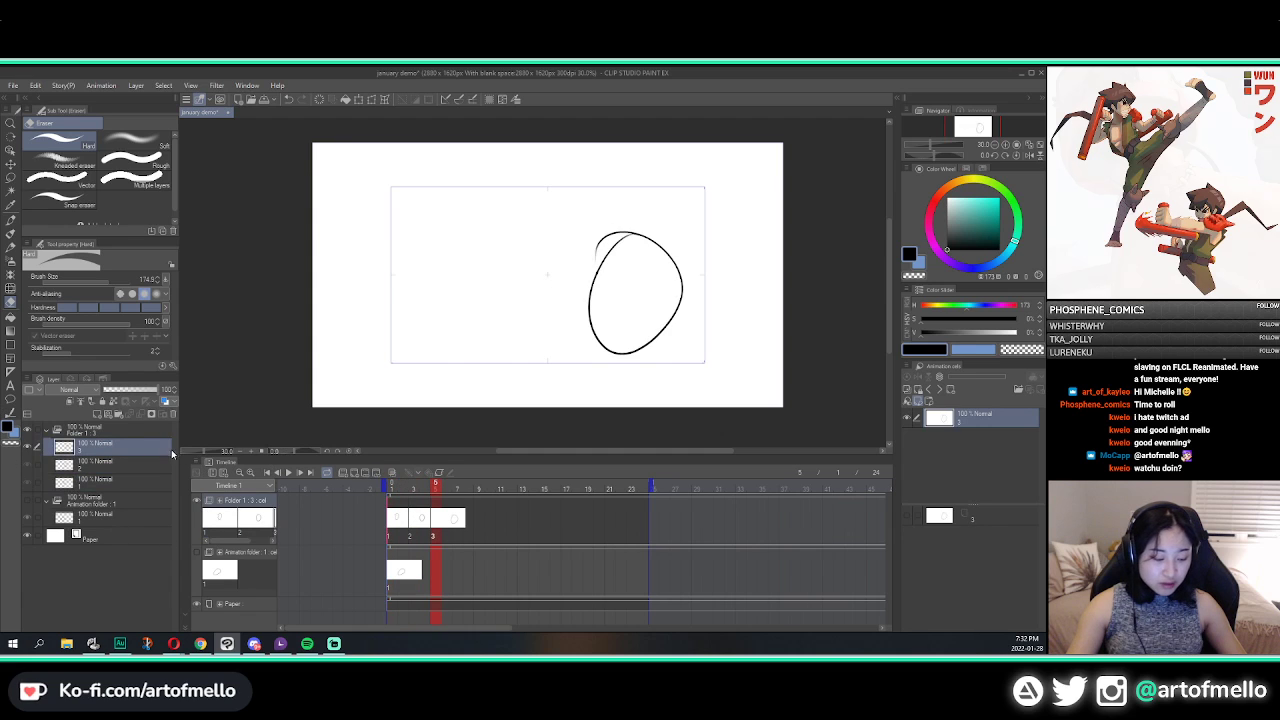
key(Left)
key(Left)
key(Right)
key(Right)
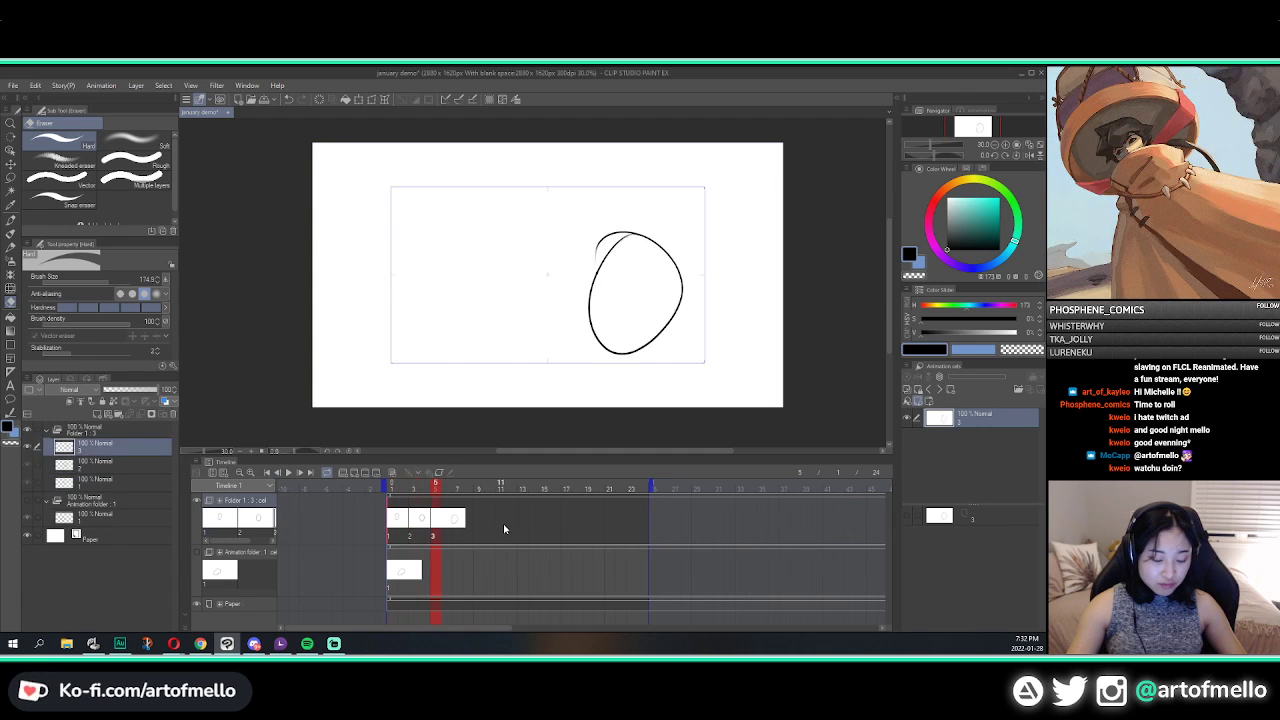
key(Left)
key(Left)
key(Right)
key(Right)
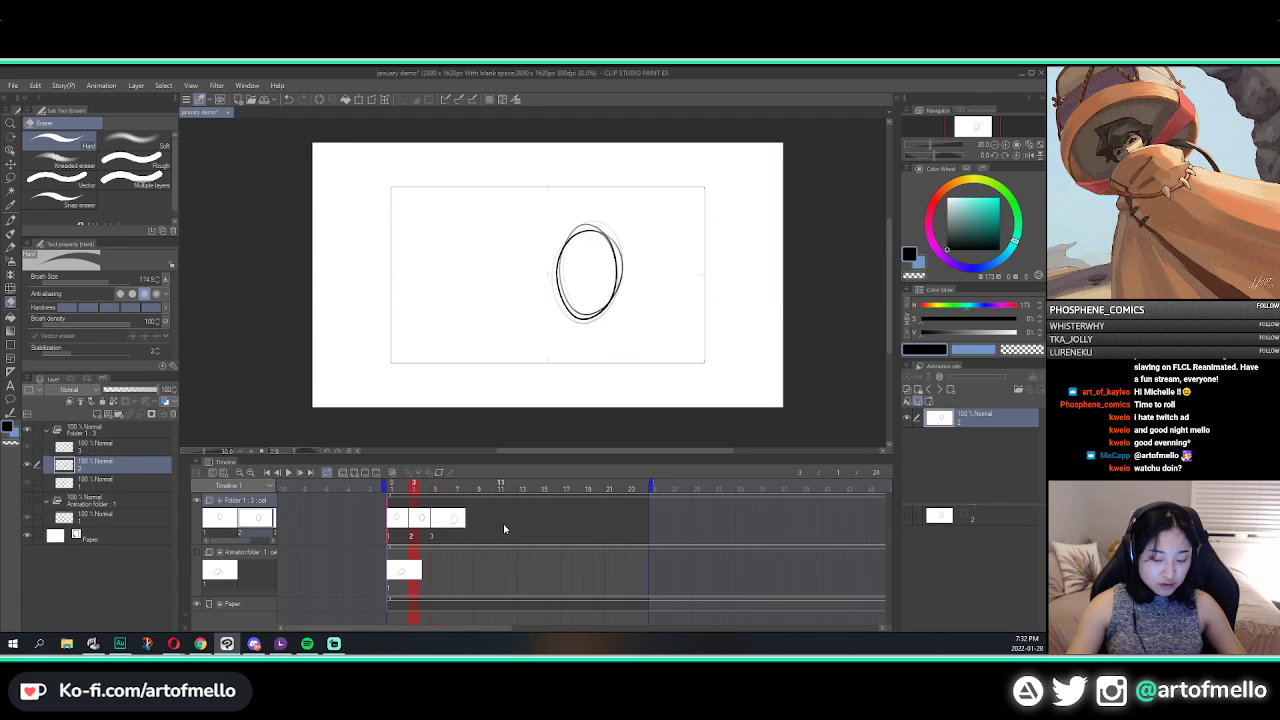
key(Left)
key(Left)
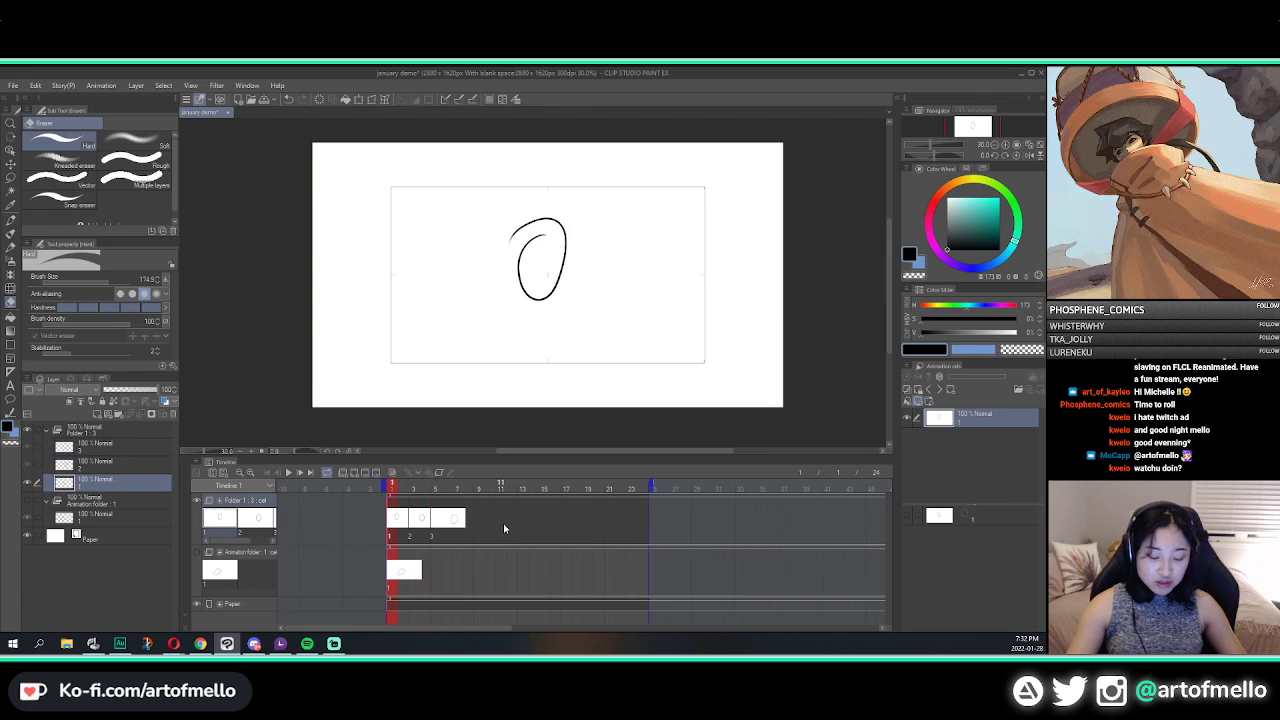
Step: Open the shortcut settings and find the cel selection commands among the Animation menu's Edit track commands
click(35, 85)
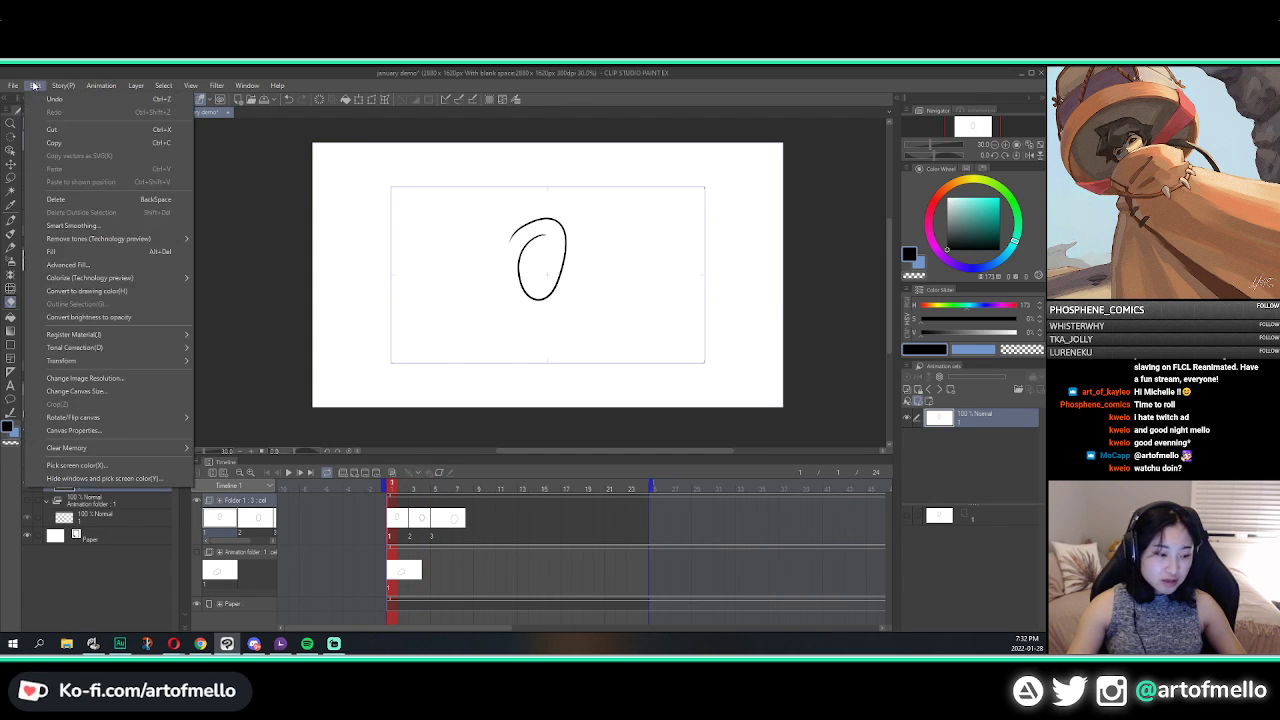
mouse_move(35, 88)
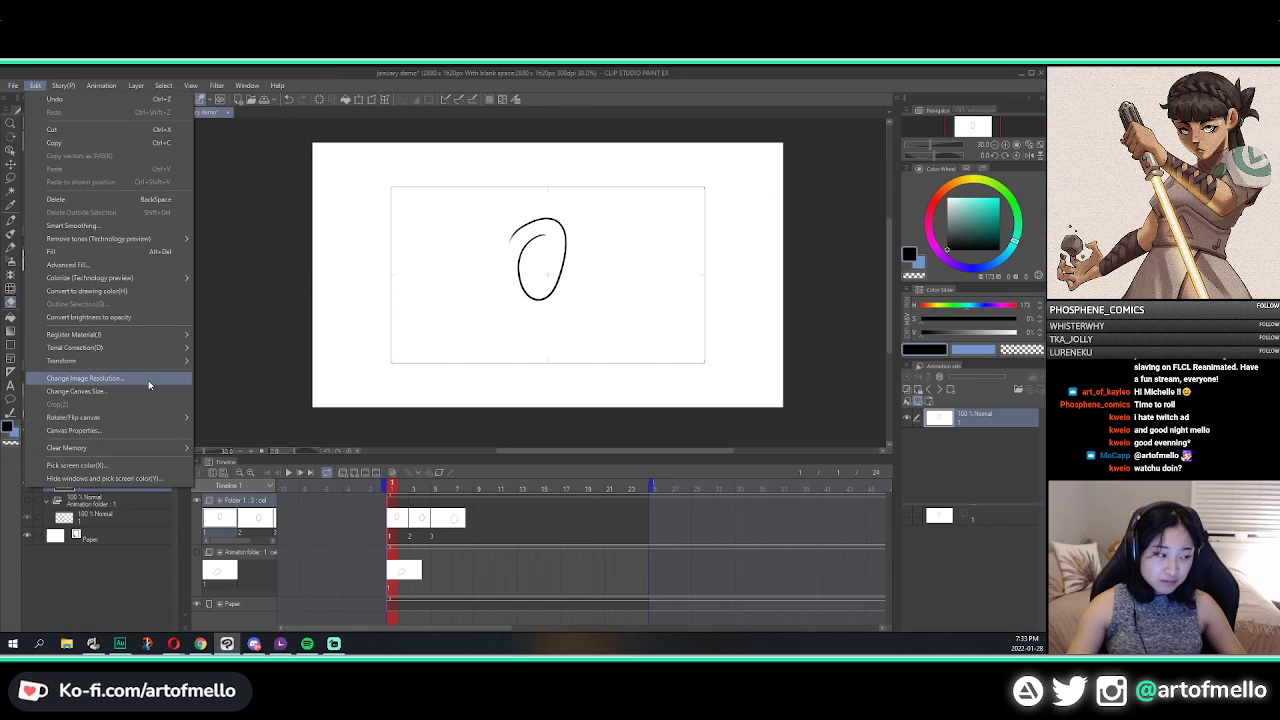
mouse_move(139, 366)
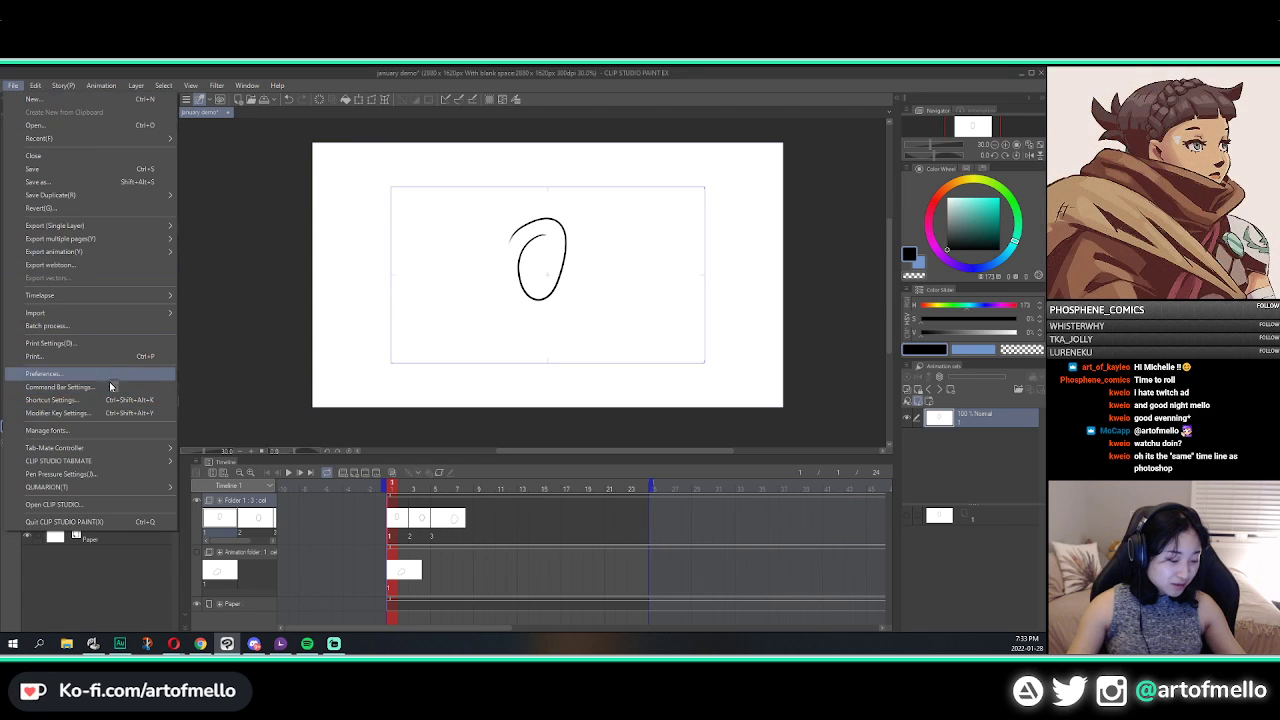
click(114, 401)
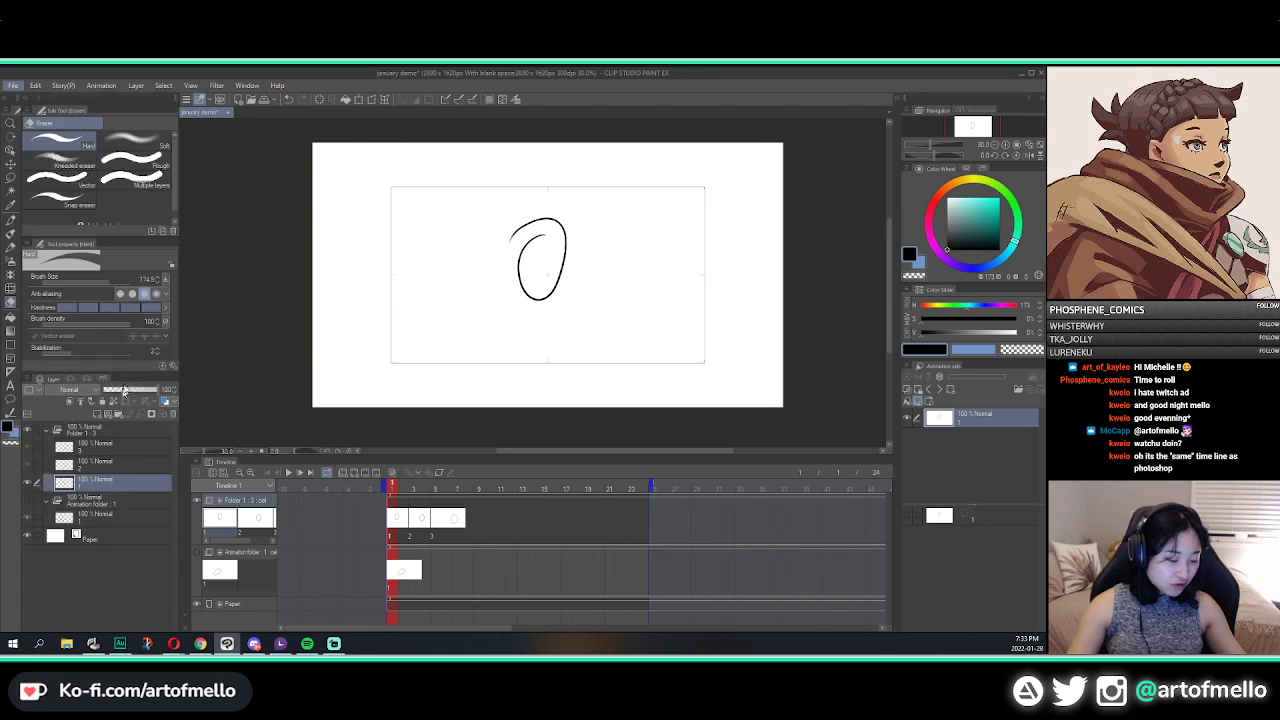
drag(404, 175, 650, 178)
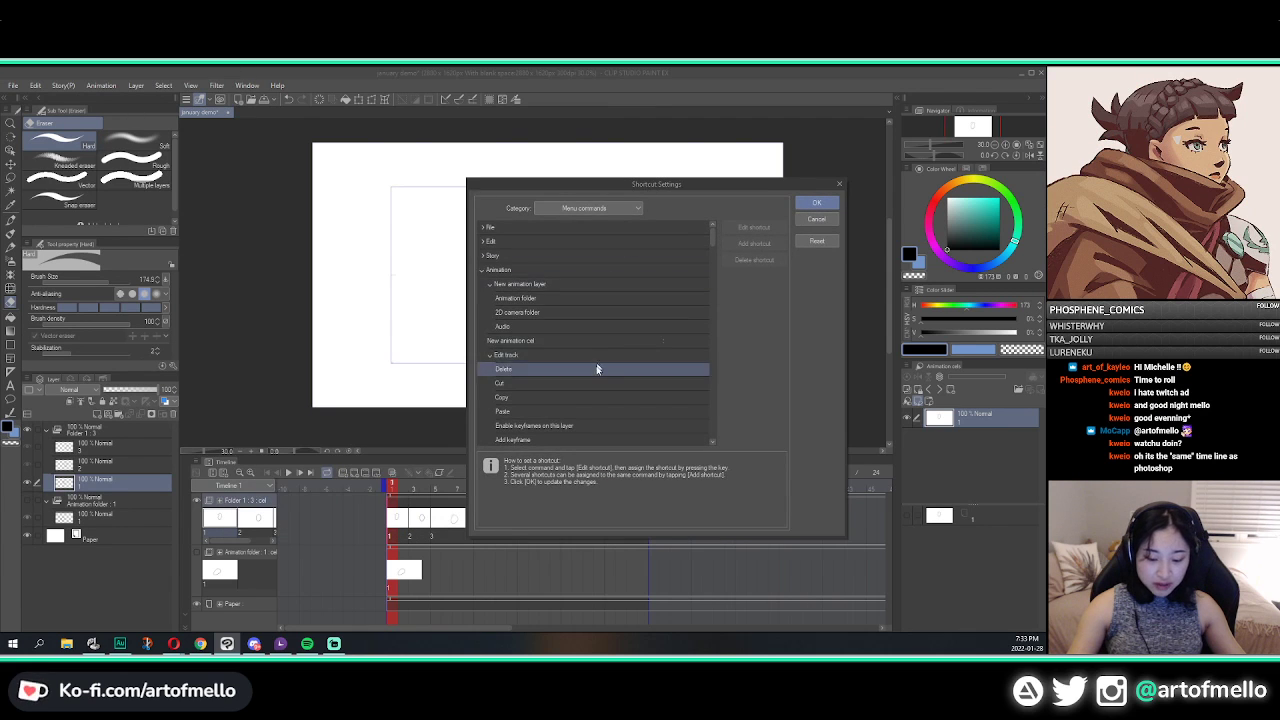
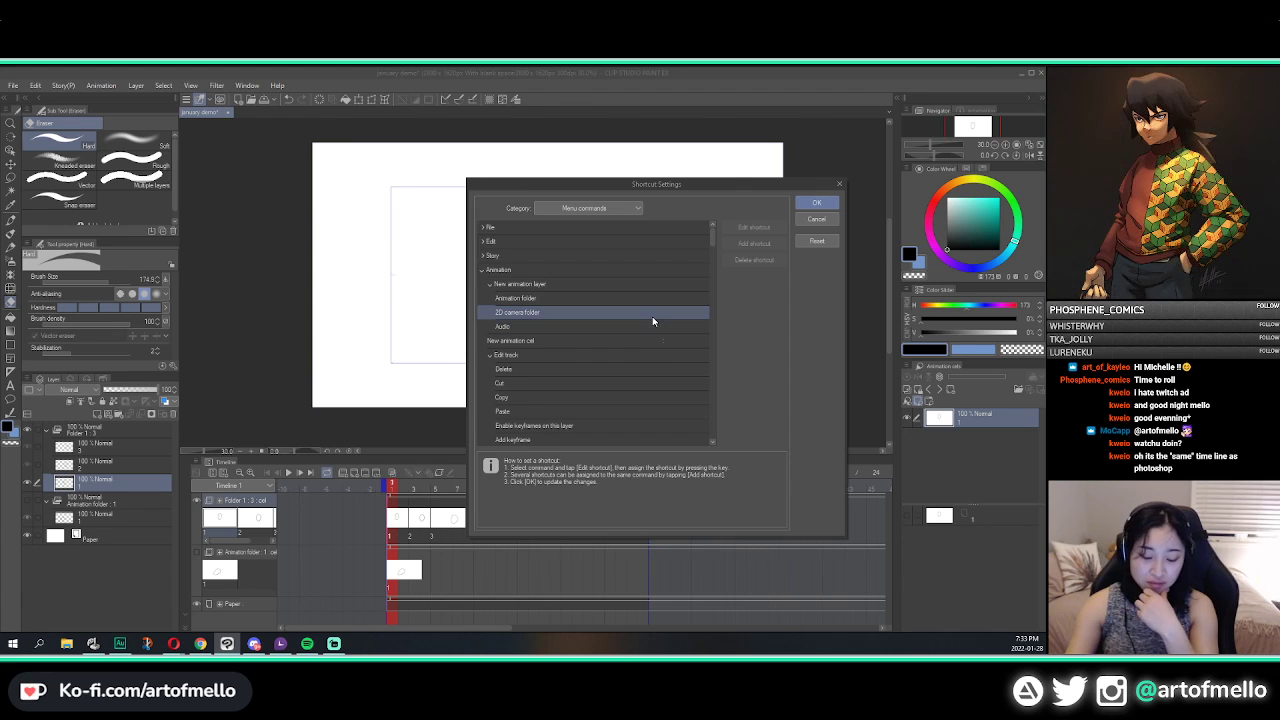
scroll(652, 321, down, 1)
scroll(652, 320, down, 13)
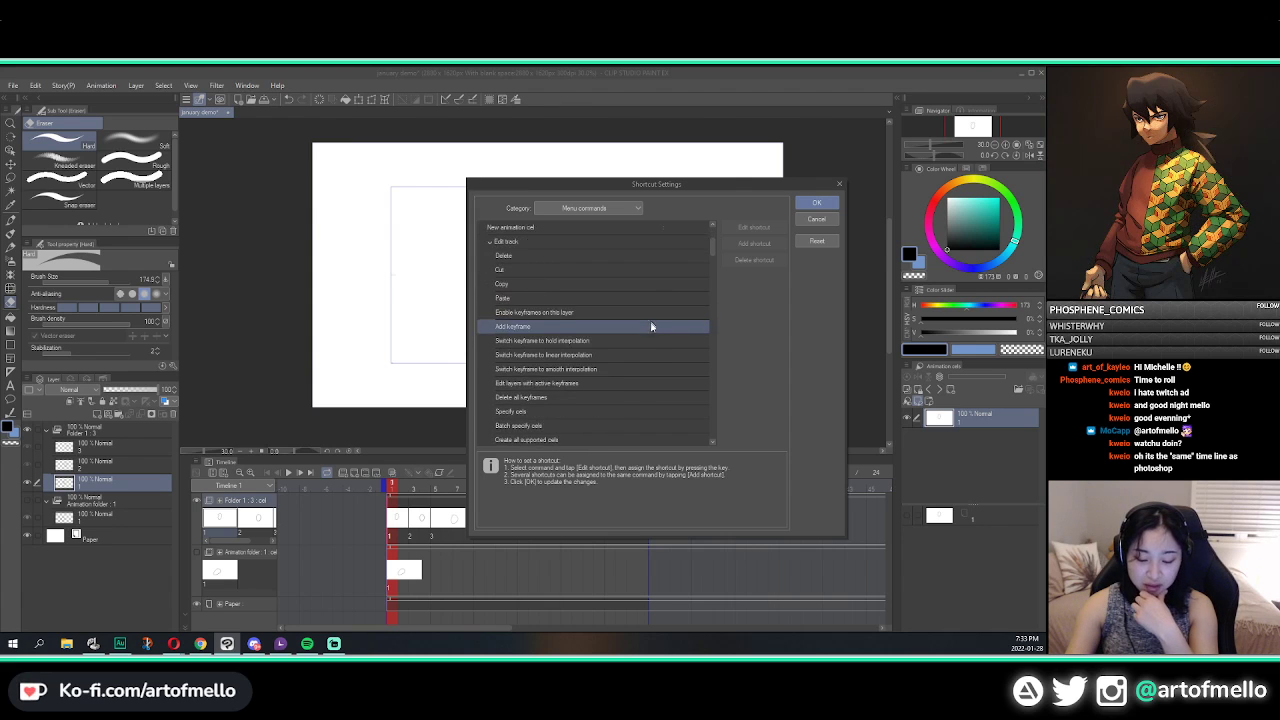
scroll(620, 345, down, 1)
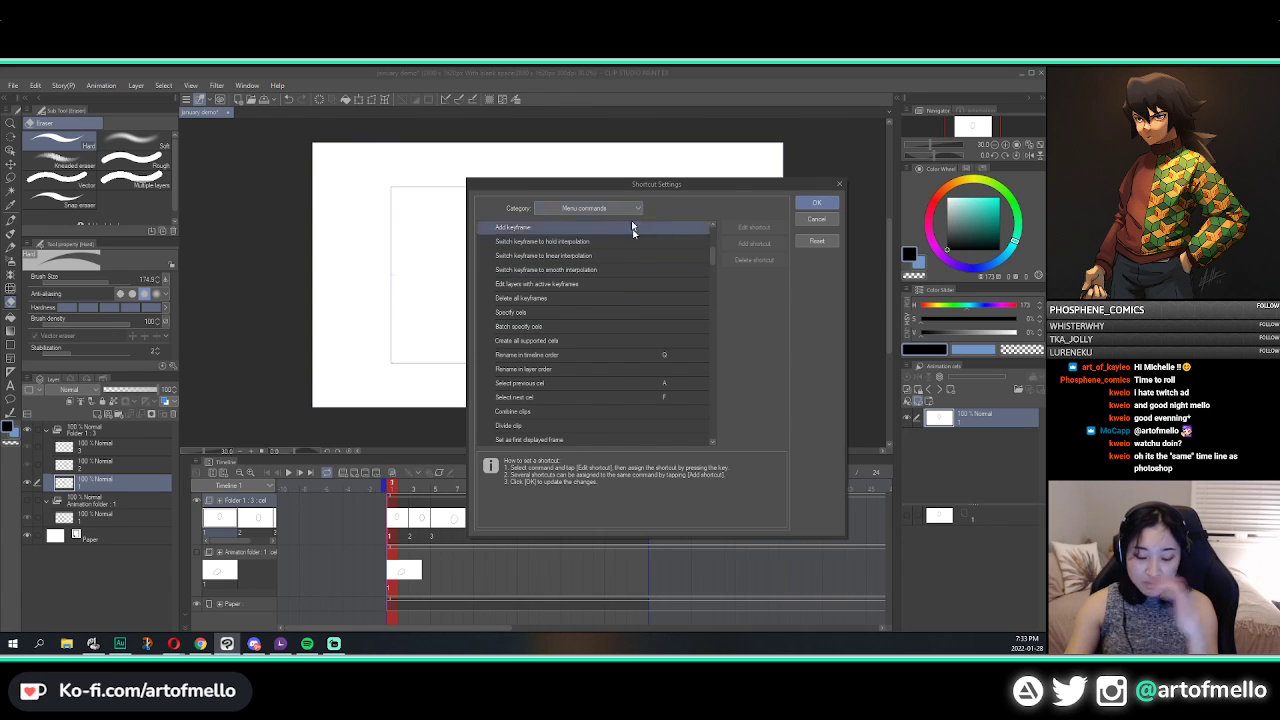
Step: Examine the shortcuts assigned to Select previous cel and Select next cel, and close the shortcut settings
click(664, 386)
click(668, 397)
key(f)
click(671, 386)
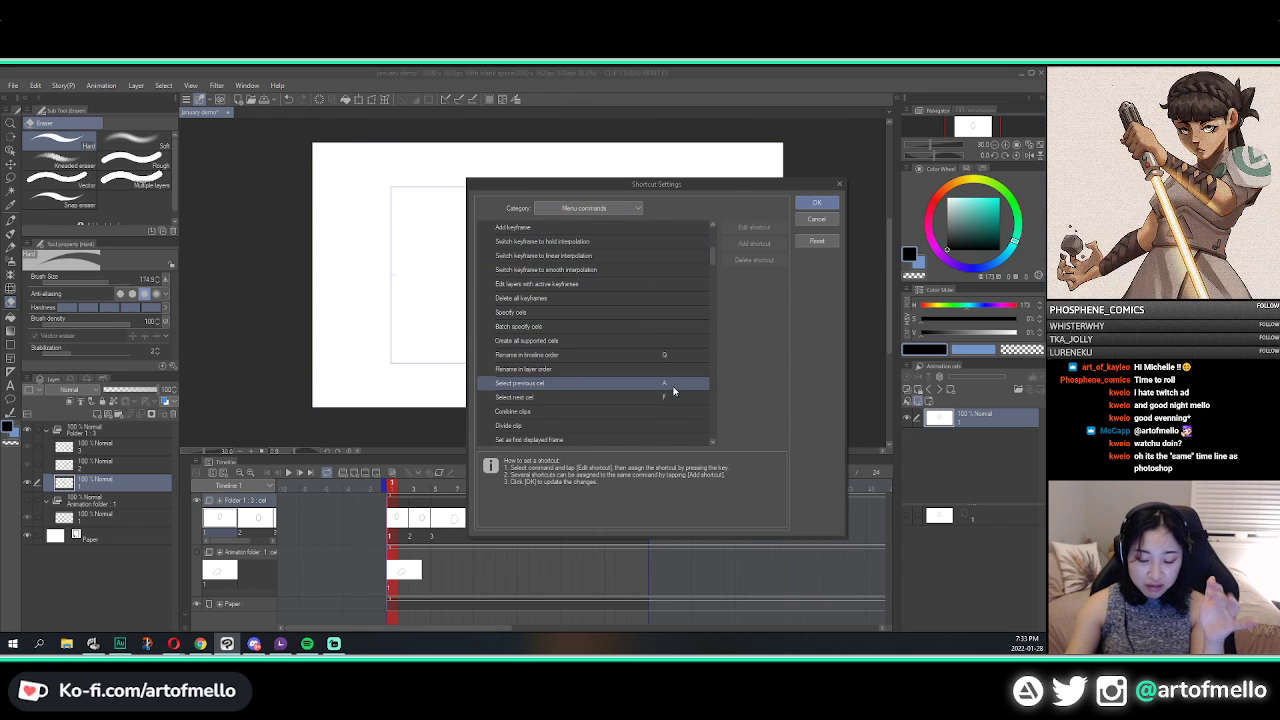
click(677, 397)
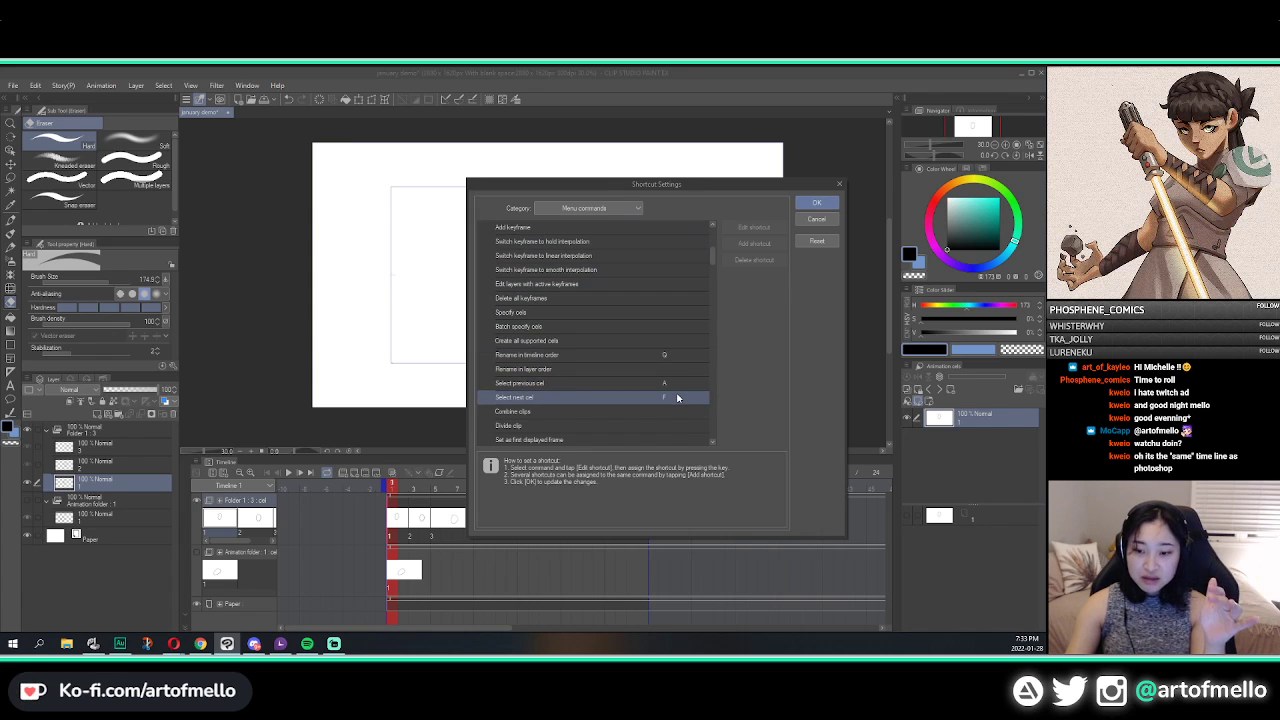
click(678, 388)
click(678, 397)
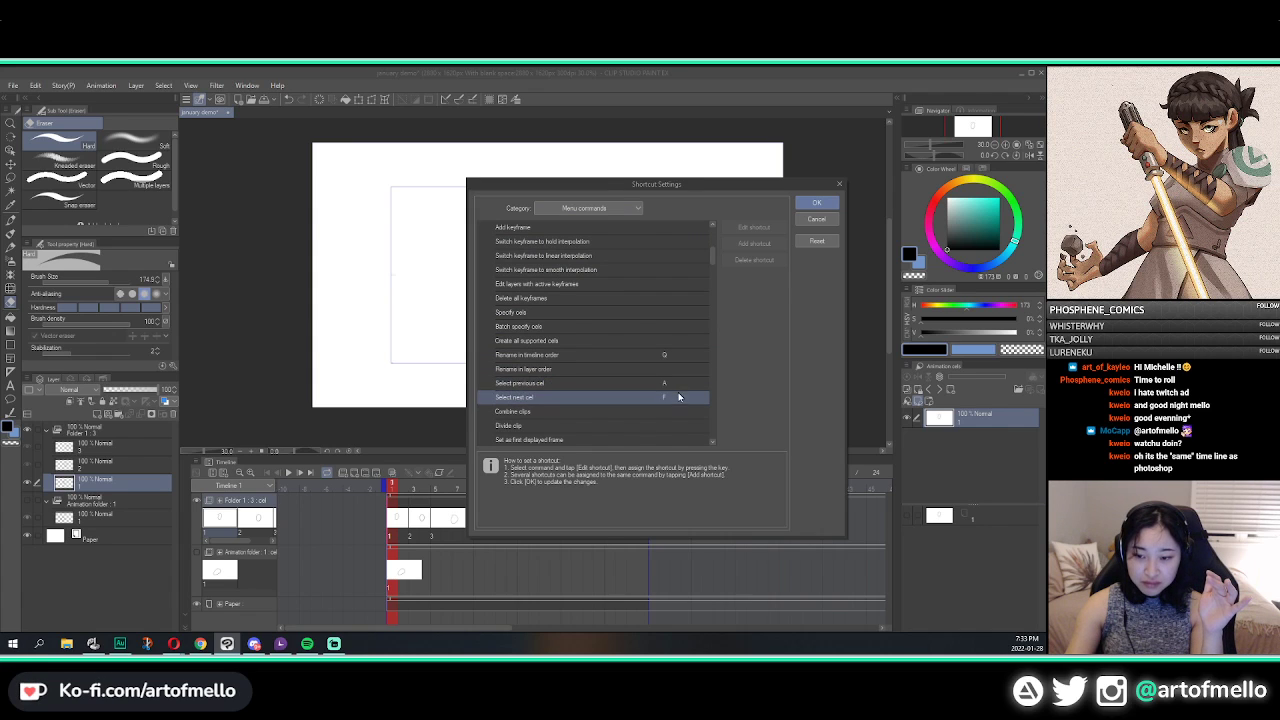
click(677, 386)
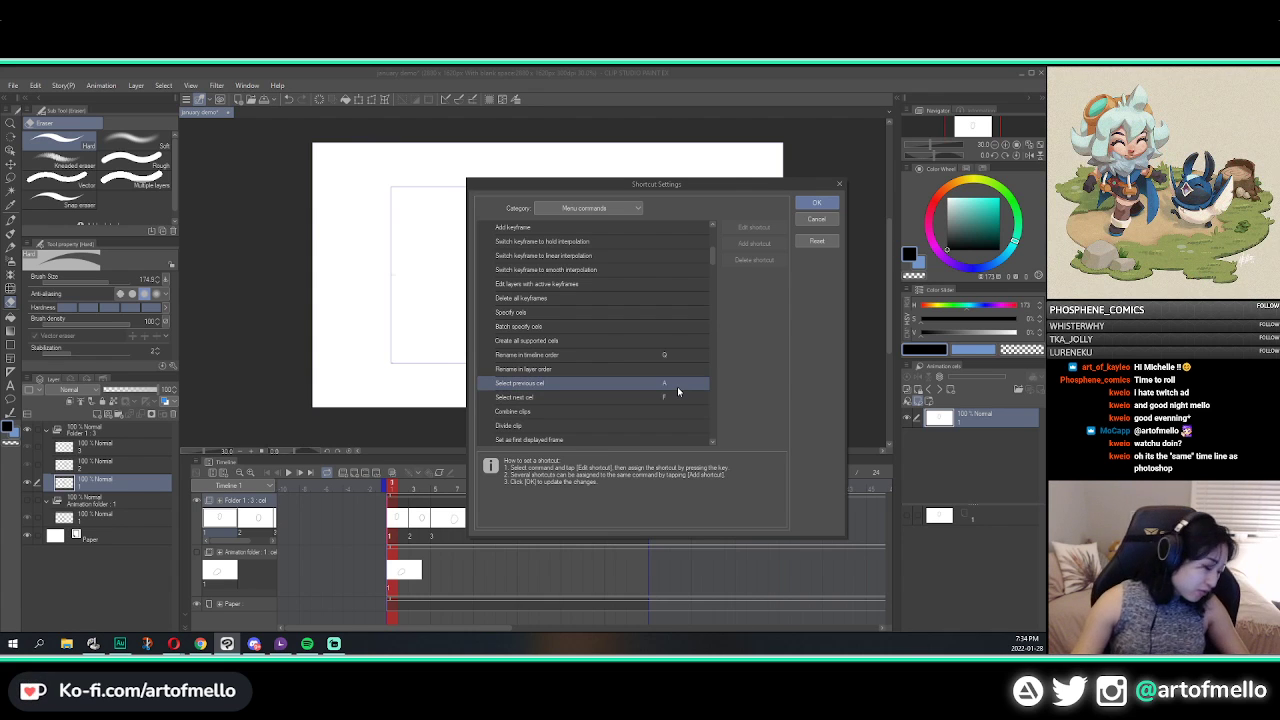
click(817, 203)
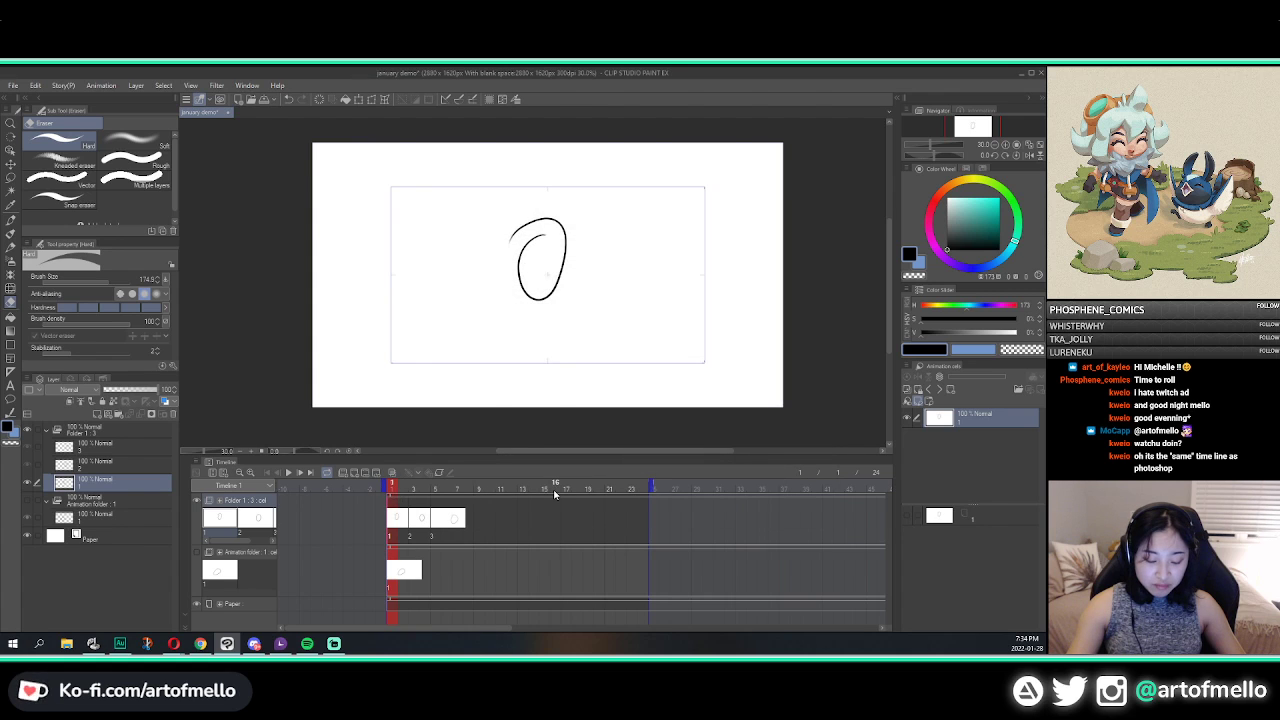
Step: Flip repeatedly between the upper folder's previous and next cels to check the motion, ending on the cel at frame 5
key(Right)
key(Right)
key(Left)
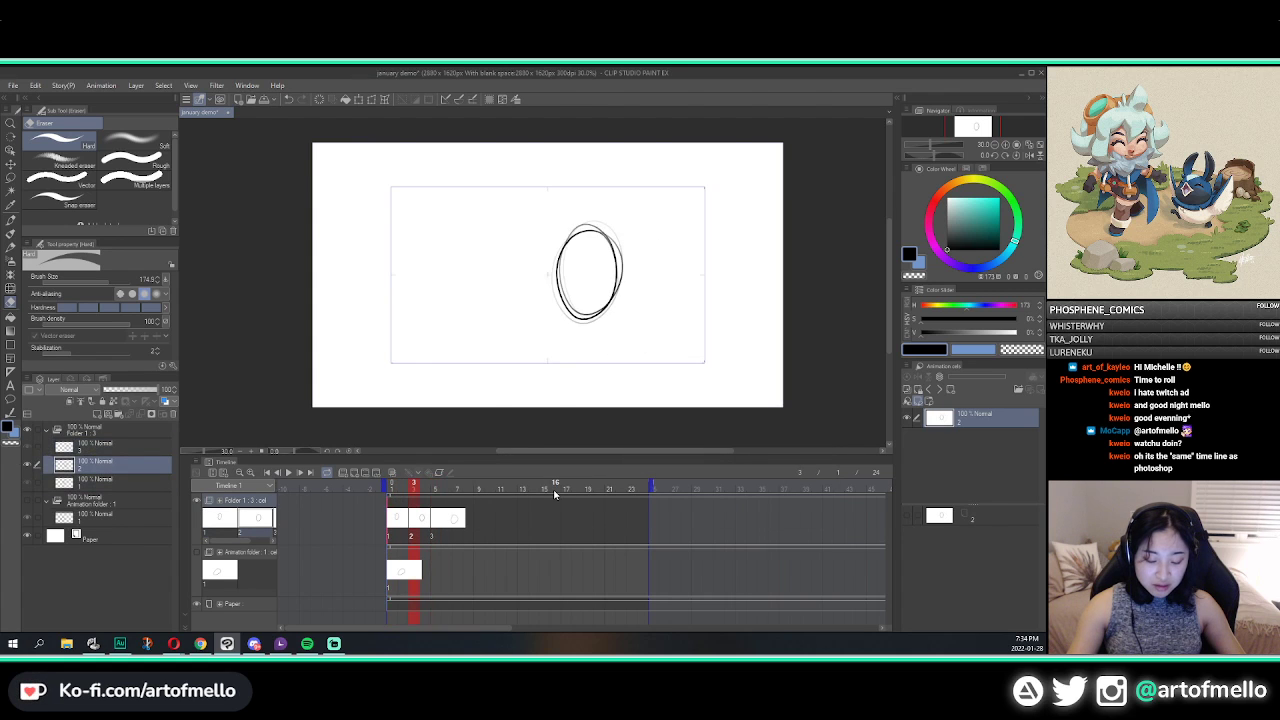
key(Left)
key(Left)
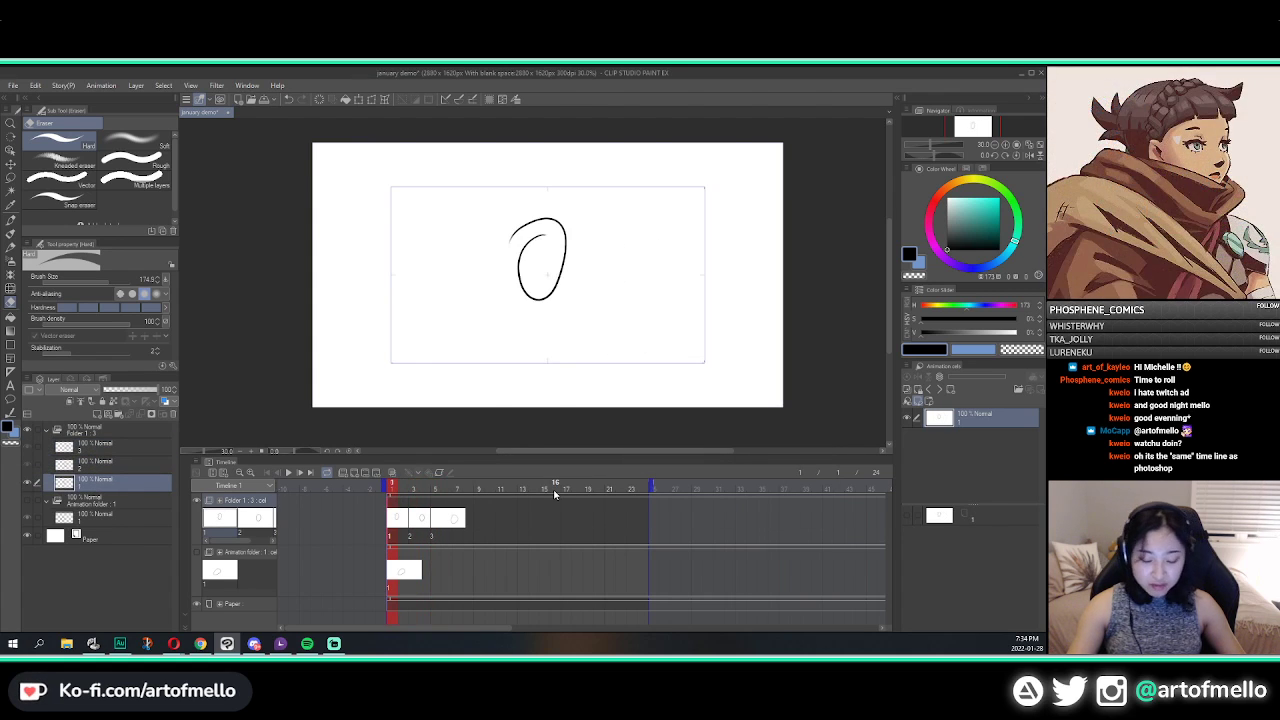
key(Right)
key(Left)
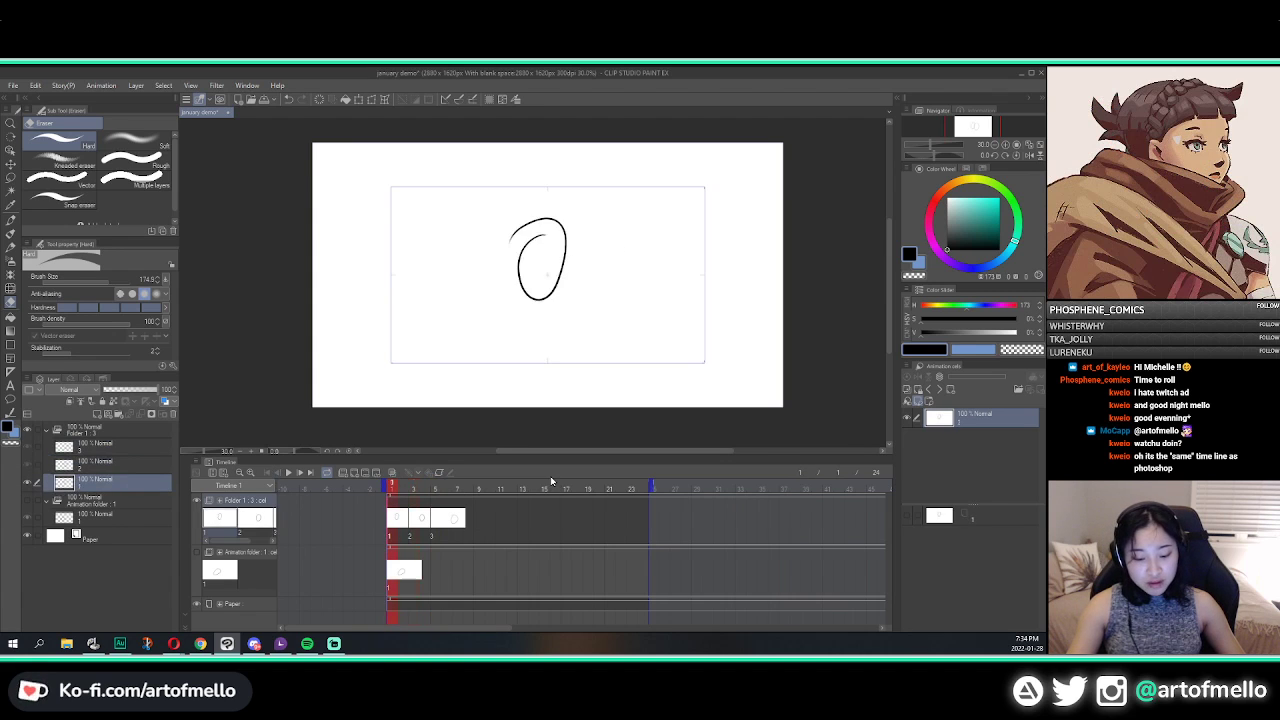
key(Right)
key(Left)
key(Right)
key(Left)
key(Right)
key(Left)
key(Right)
key(Left)
key(Right)
key(Right)
key(Left)
key(Left)
key(Right)
key(Right)
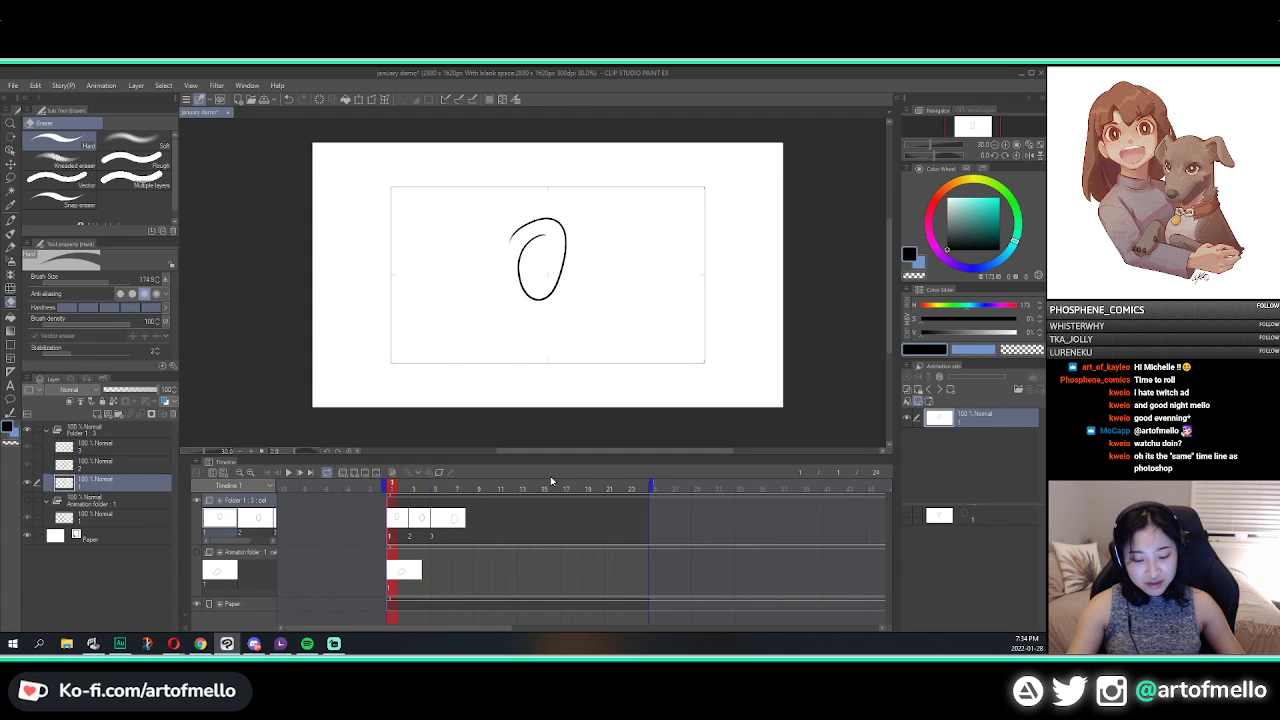
Step: Reopen the shortcut settings and examine the animation command shortcuts, including Rename in timeline order, Play/Stop and Enable onion skin
click(13, 85)
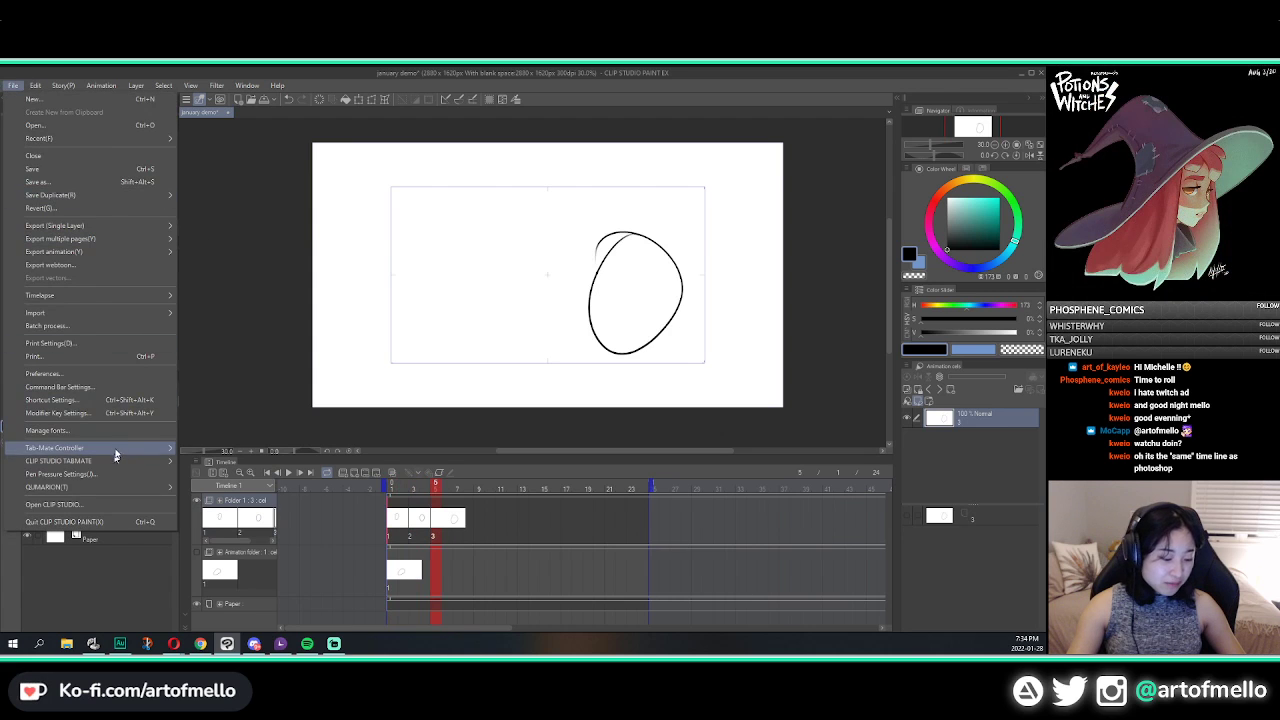
click(115, 400)
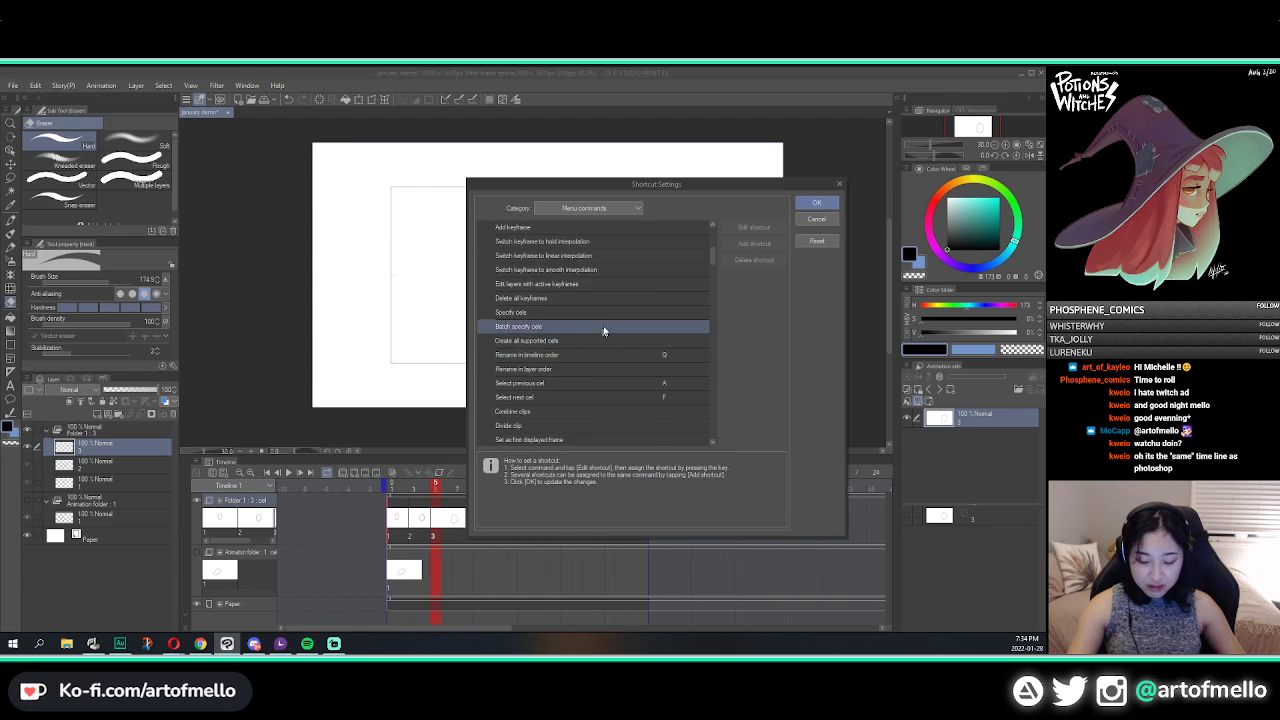
scroll(590, 334, down, 1)
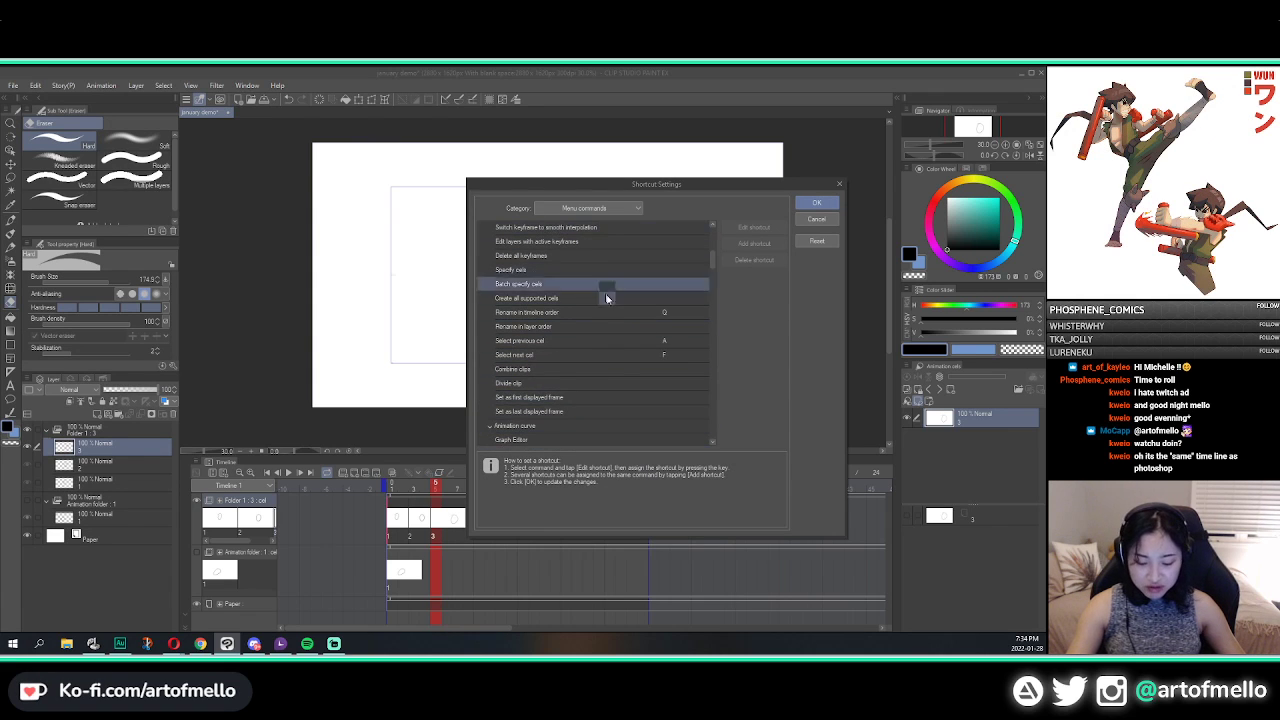
scroll(605, 290, up, 3)
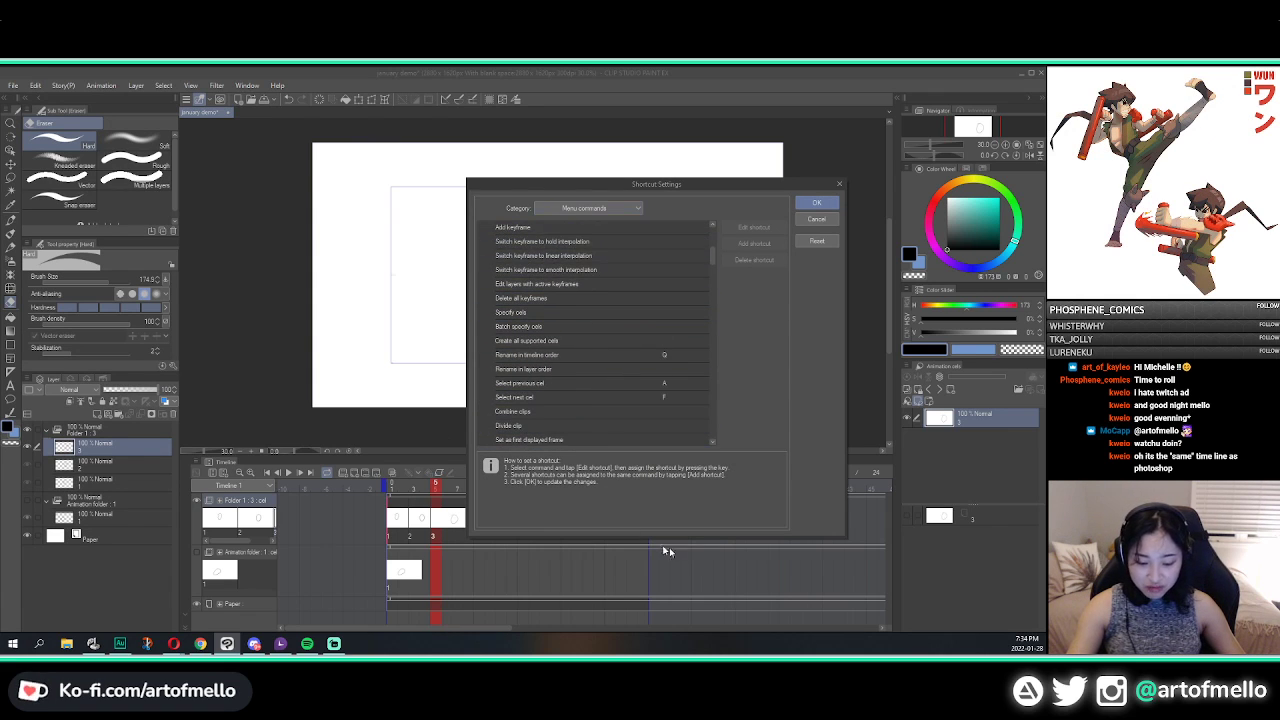
scroll(522, 345, up, 3)
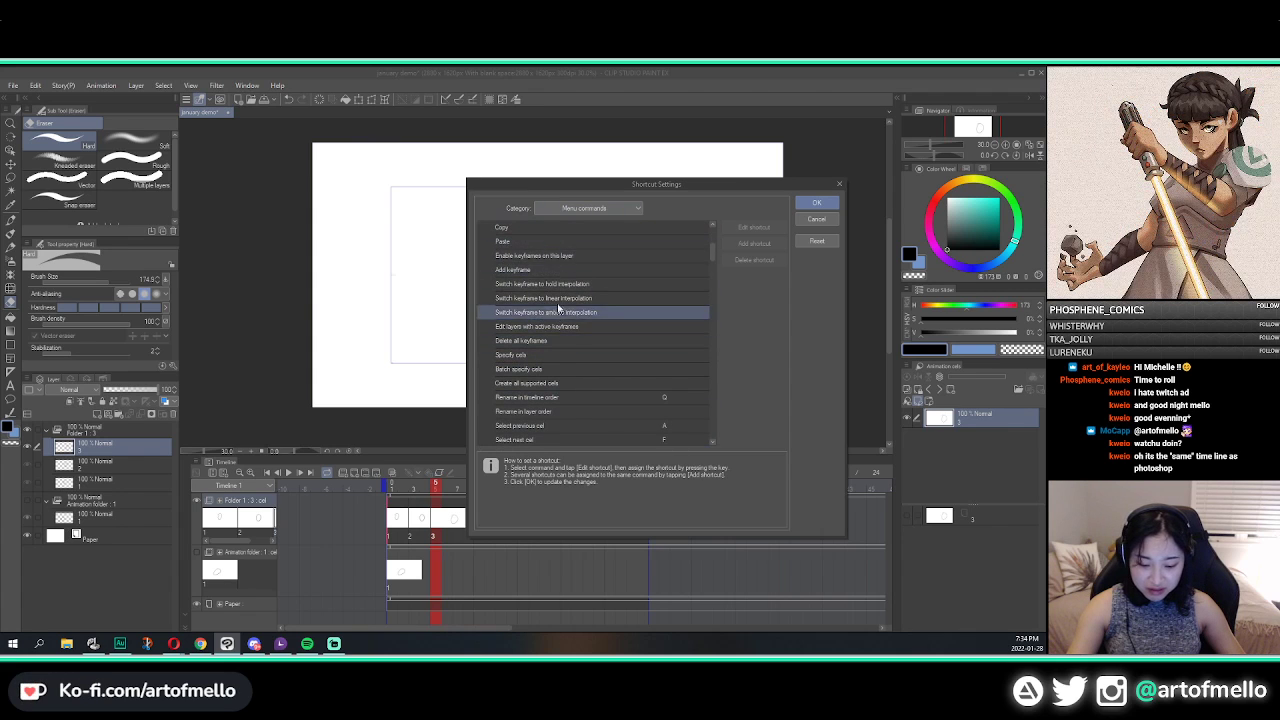
scroll(648, 270, up, 3)
scroll(646, 265, down, 9)
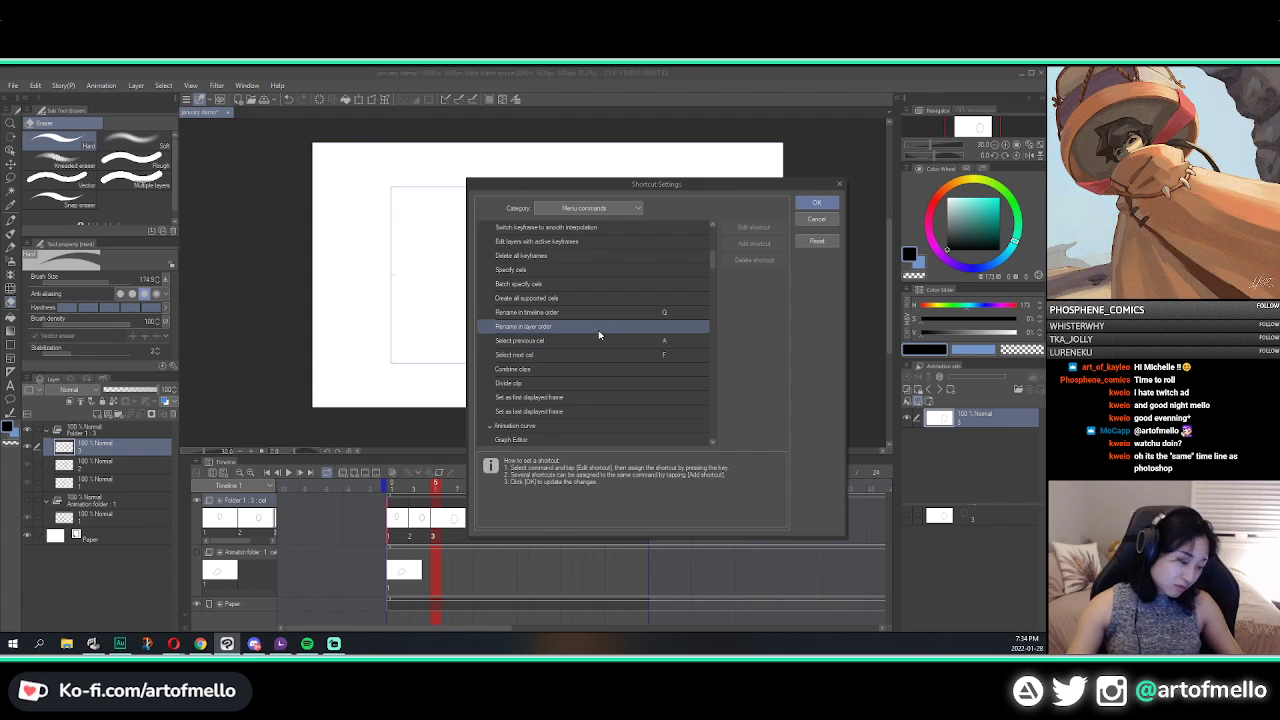
scroll(597, 345, down, 2)
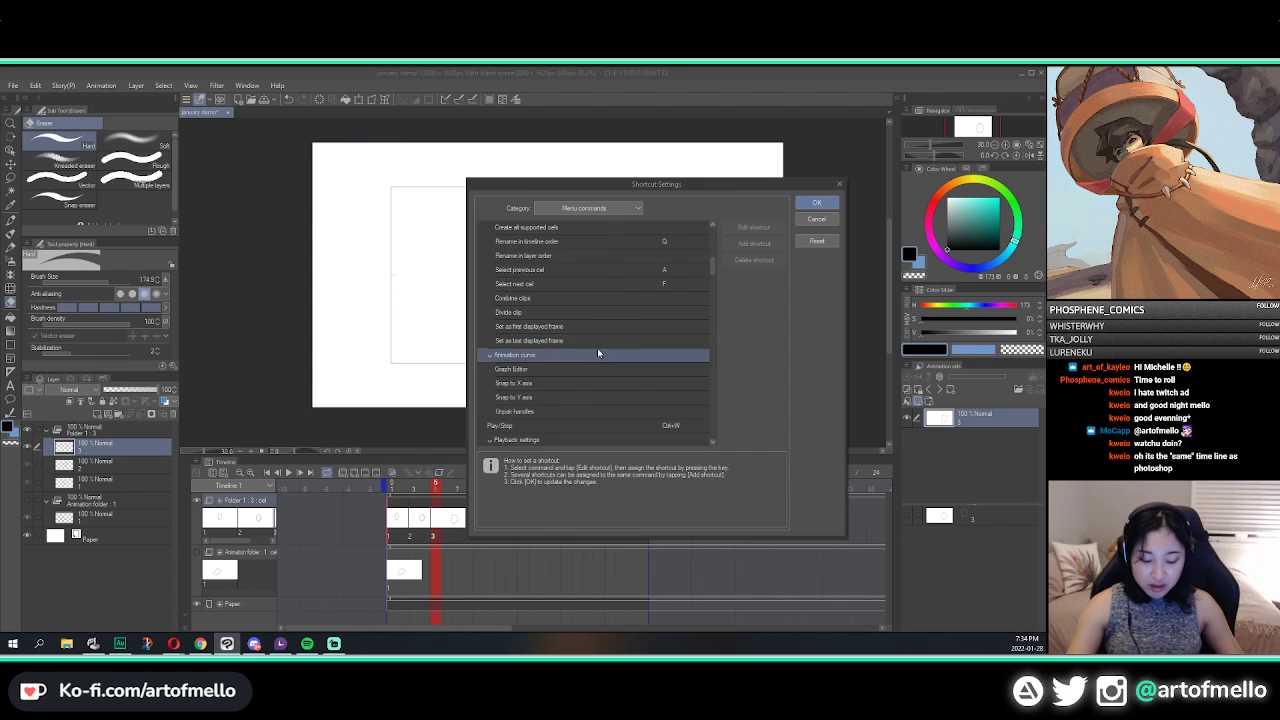
scroll(667, 376, down, 2)
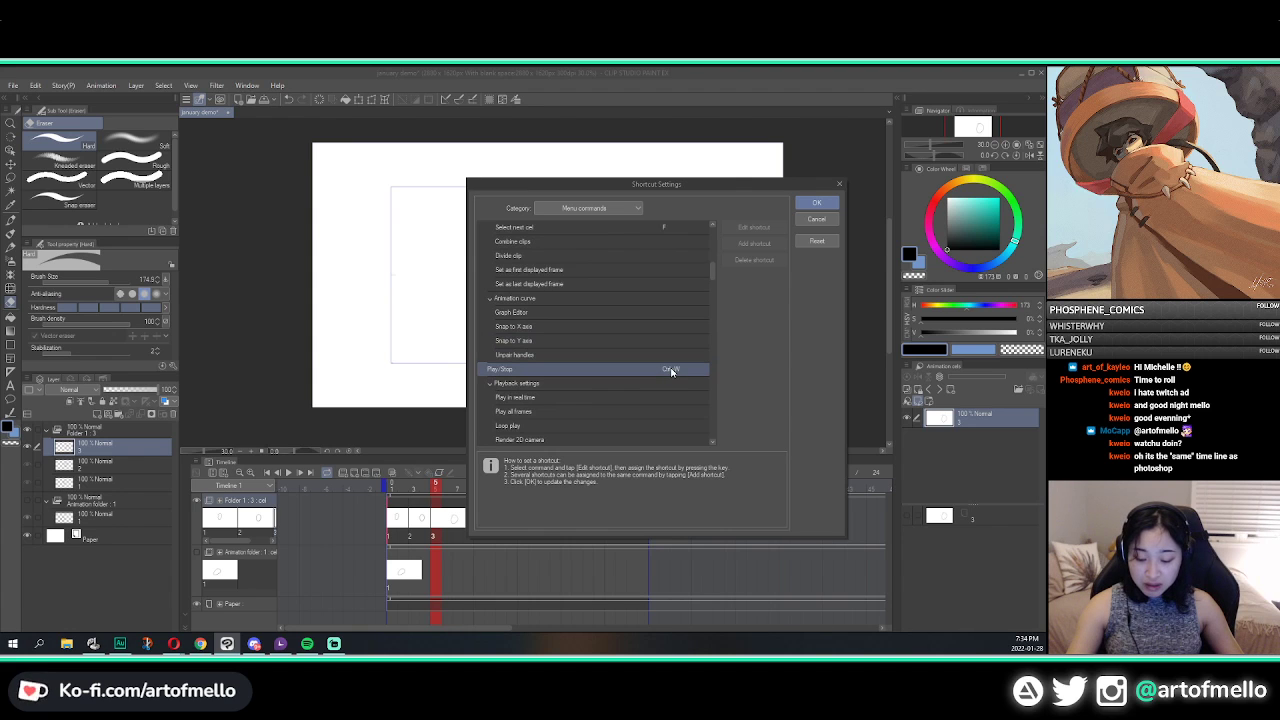
scroll(672, 365, down, 4)
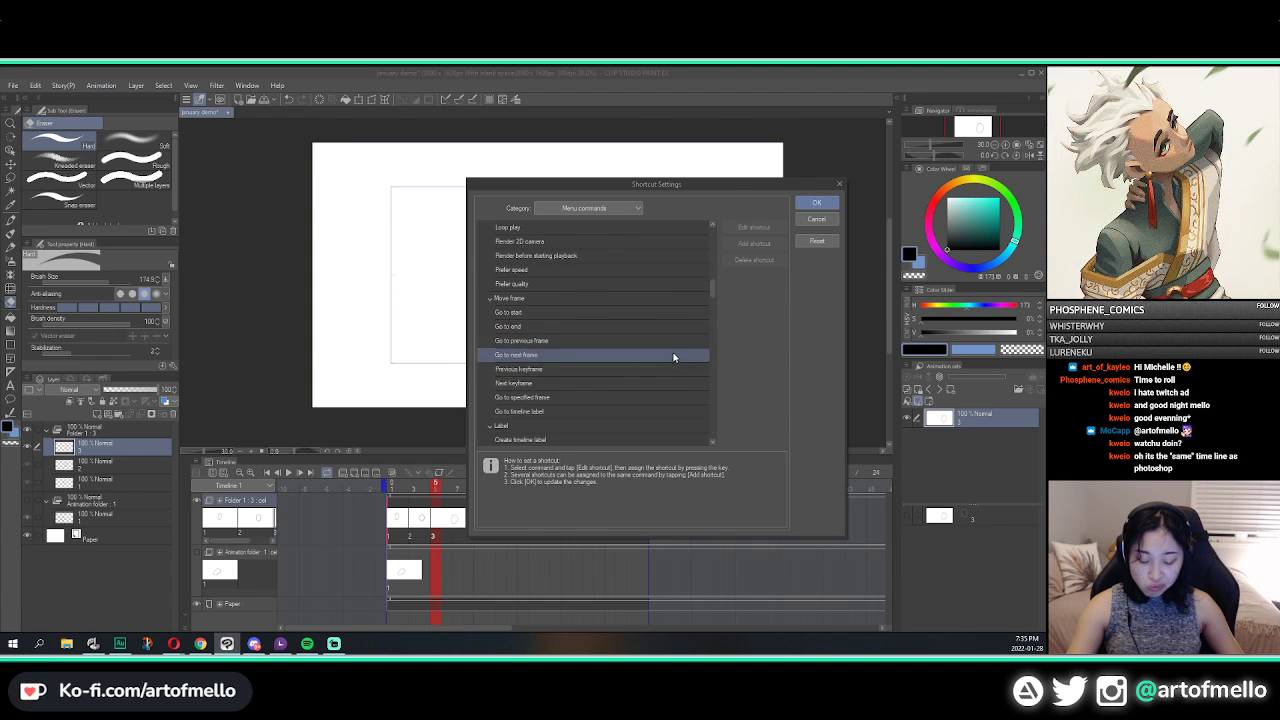
scroll(673, 355, down, 4)
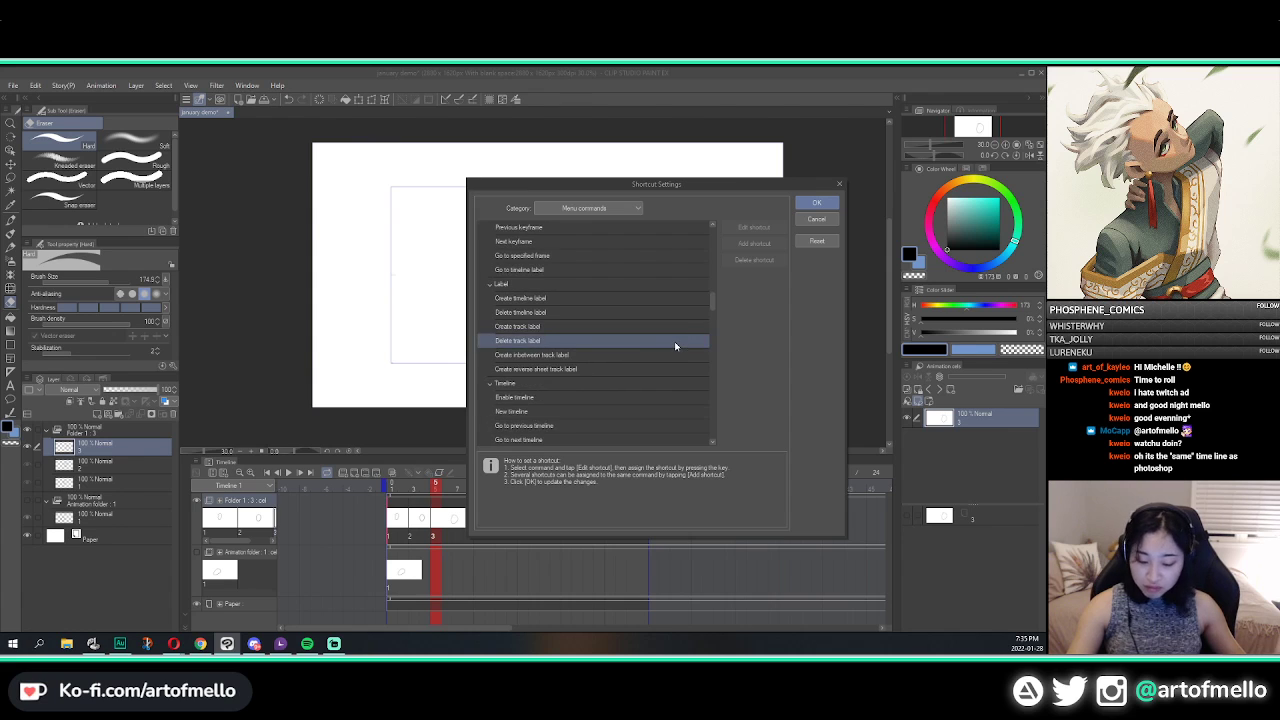
scroll(675, 340, down, 8)
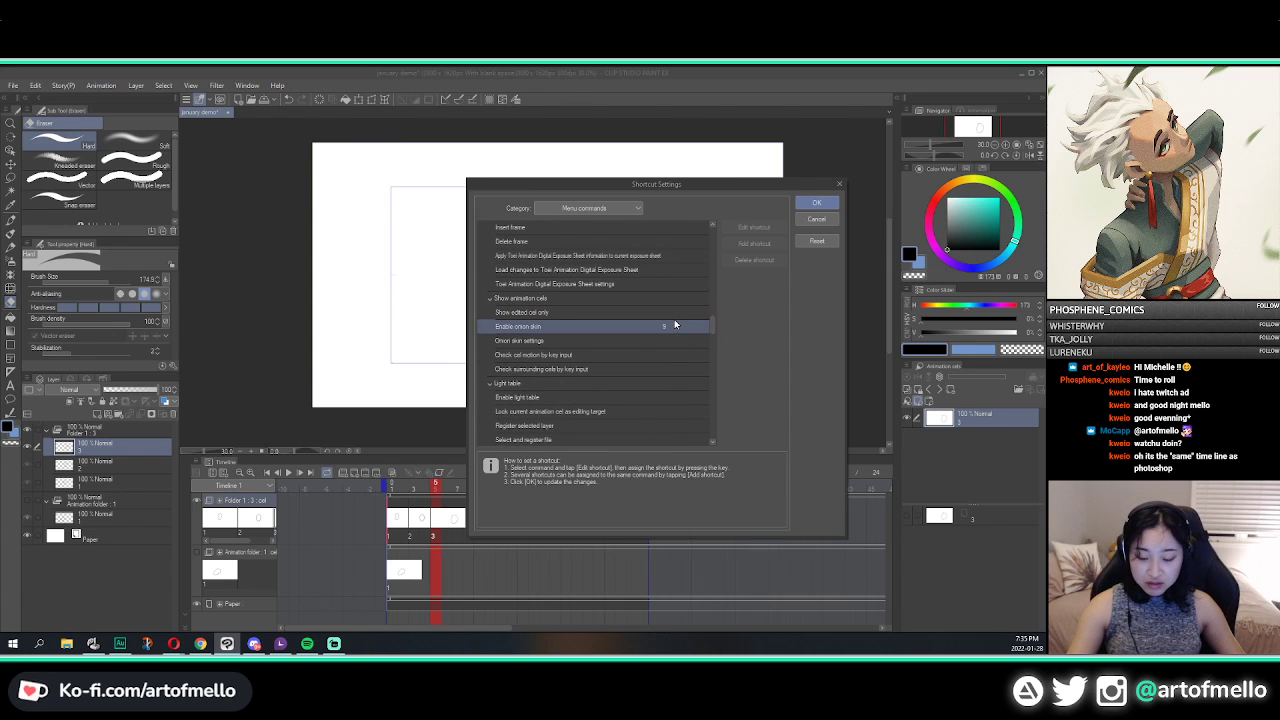
scroll(698, 337, down, 4)
scroll(694, 323, up, 3)
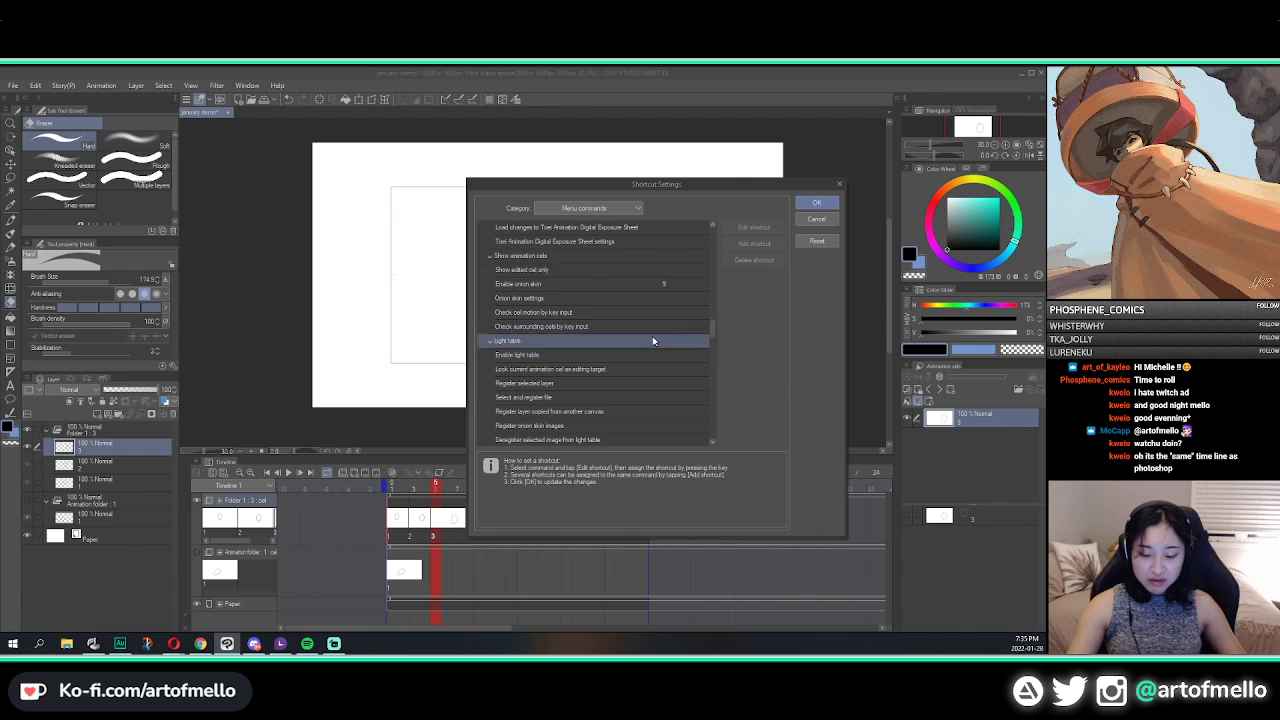
Step: Look through the remaining light table, selection and view command shortcuts, and close the shortcut settings without changes
scroll(659, 350, down, 5)
scroll(662, 343, down, 5)
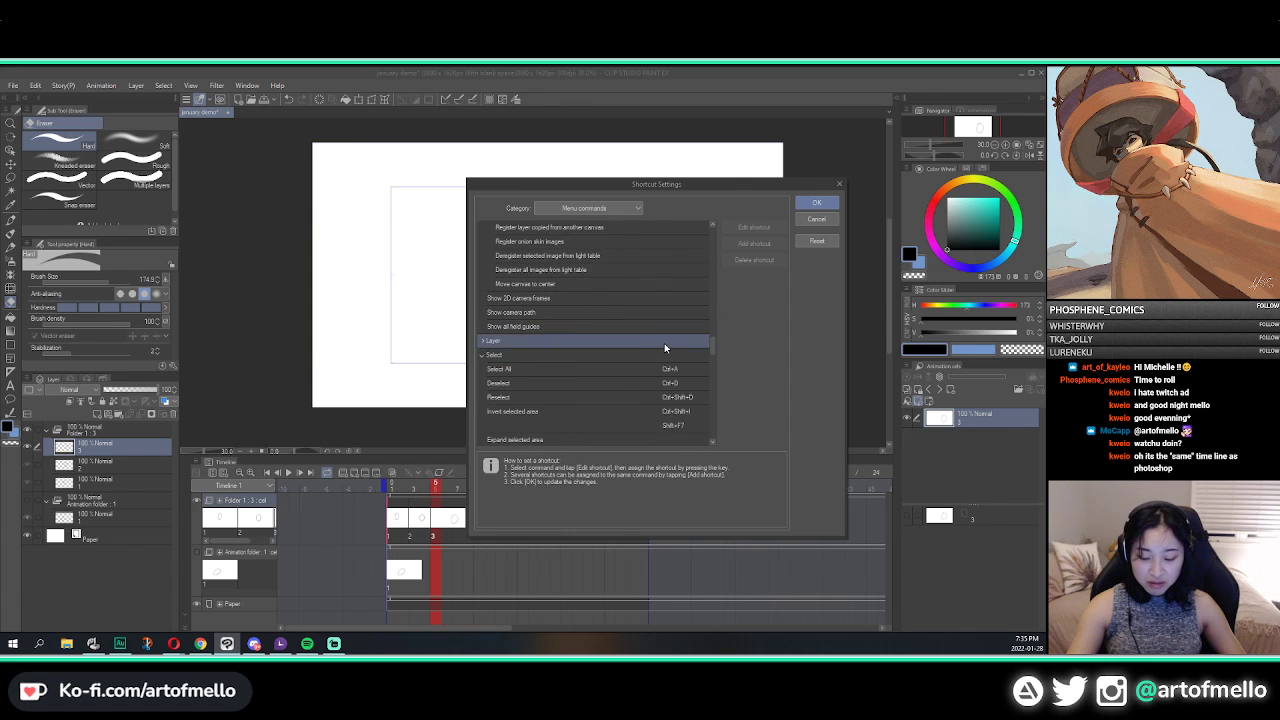
scroll(640, 333, down, 5)
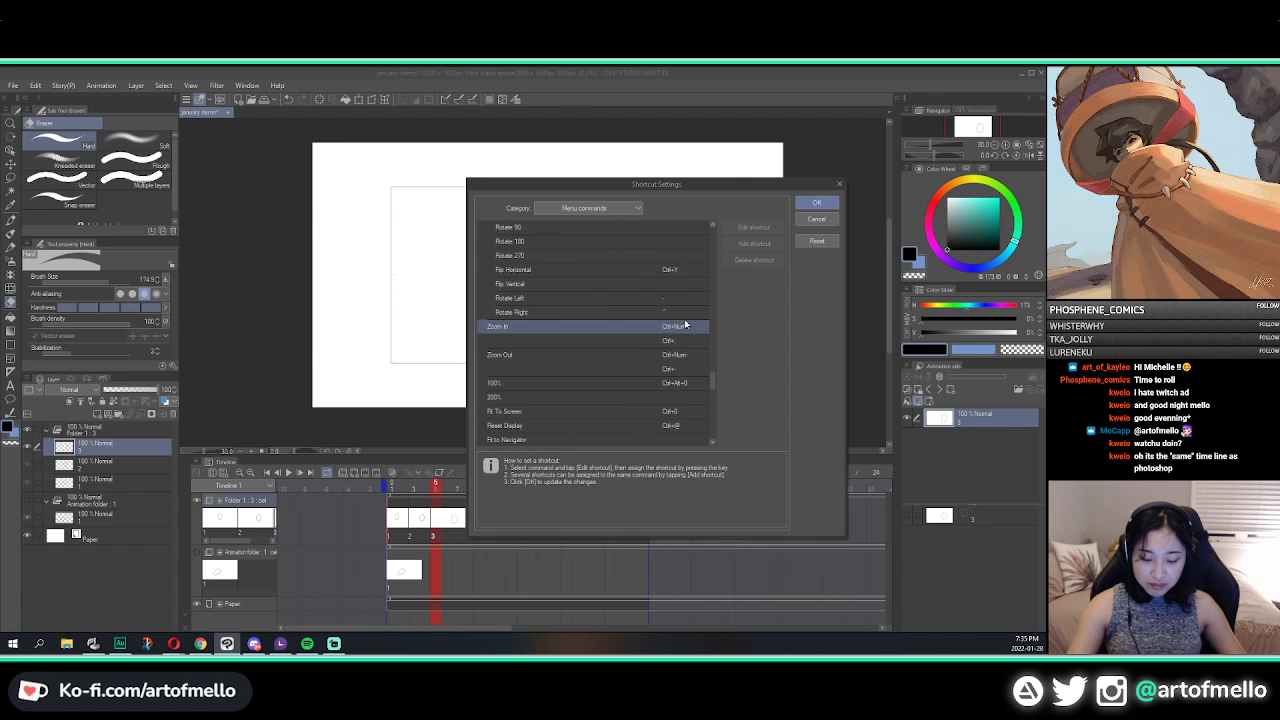
scroll(620, 320, up, 4)
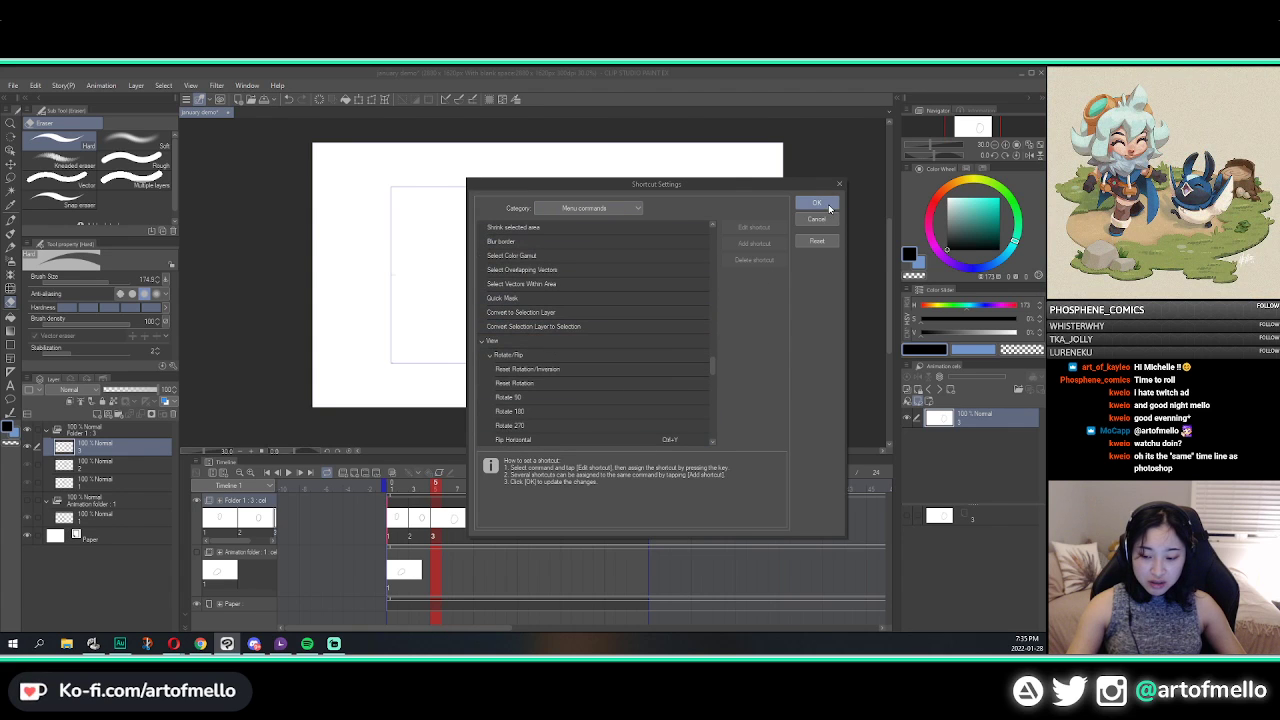
drag(716, 368, 714, 430)
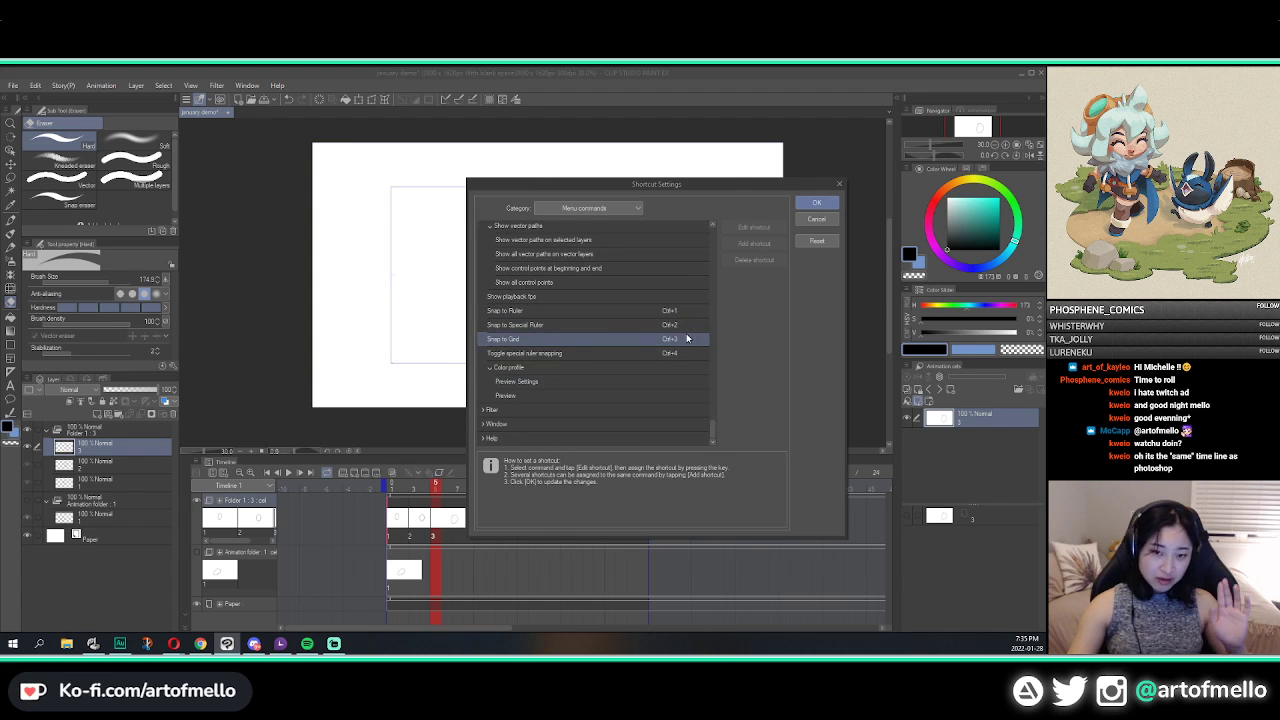
click(839, 188)
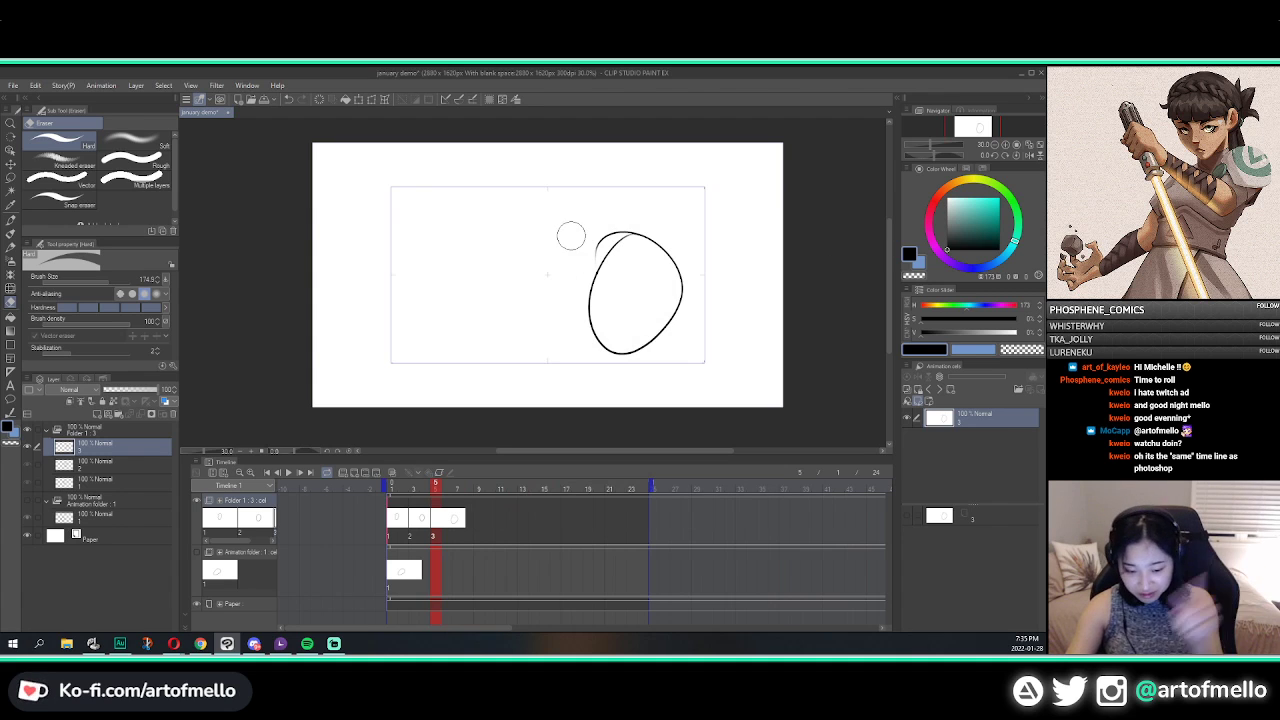
Step: Reduce the Hard eraser's brush size to 100
key([)
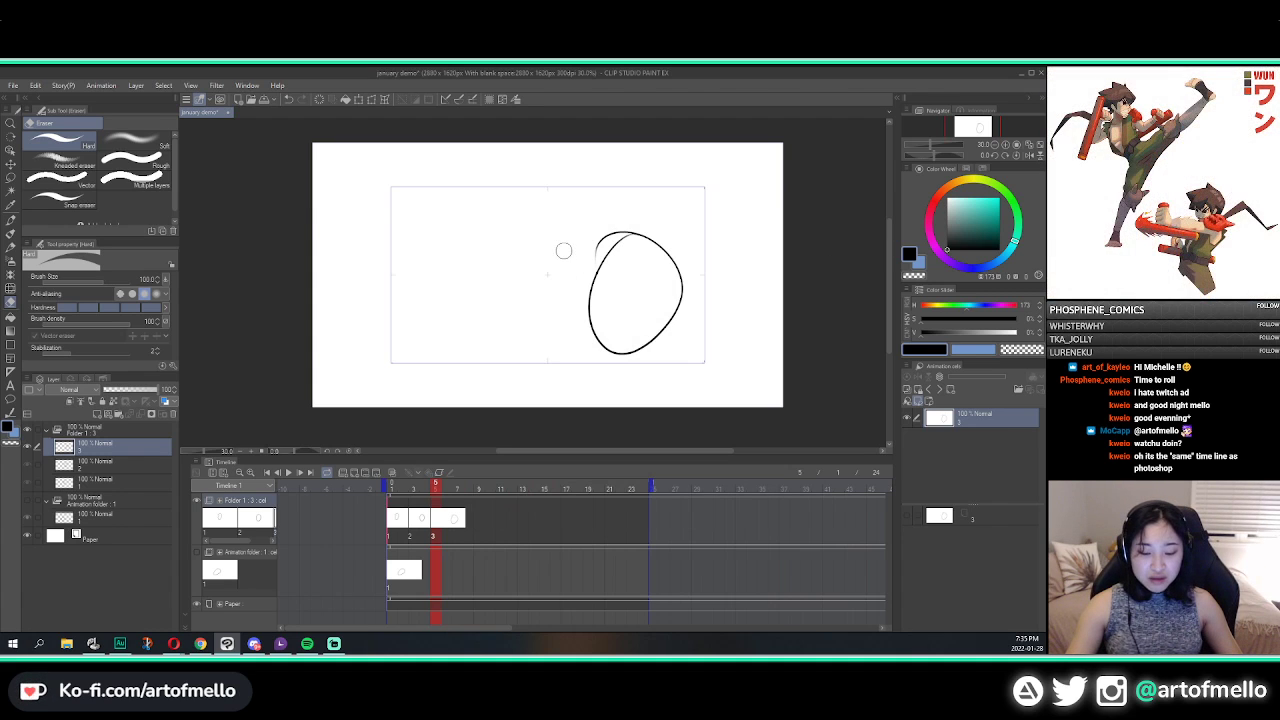
Step: Enlarge the Hard eraser's brush size to 1000
key(])
key(])
key(])
key(])
key(])
key(])
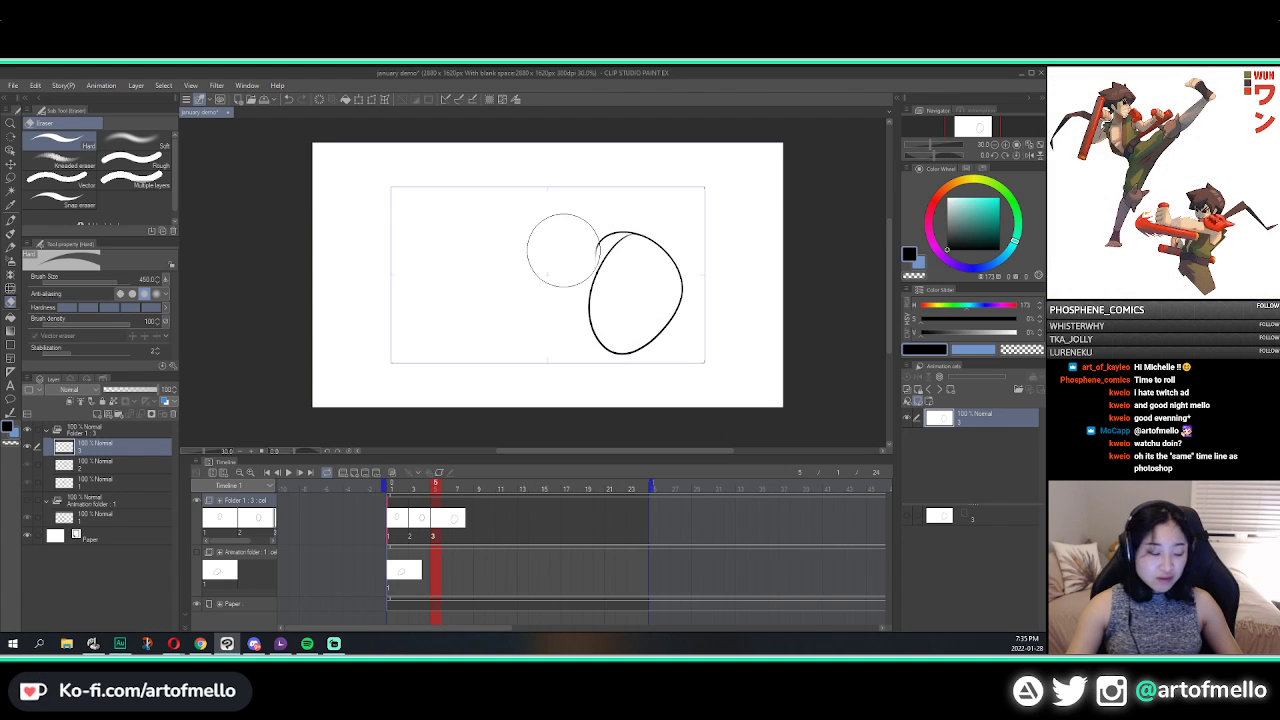
key(])
key(])
key(])
key(])
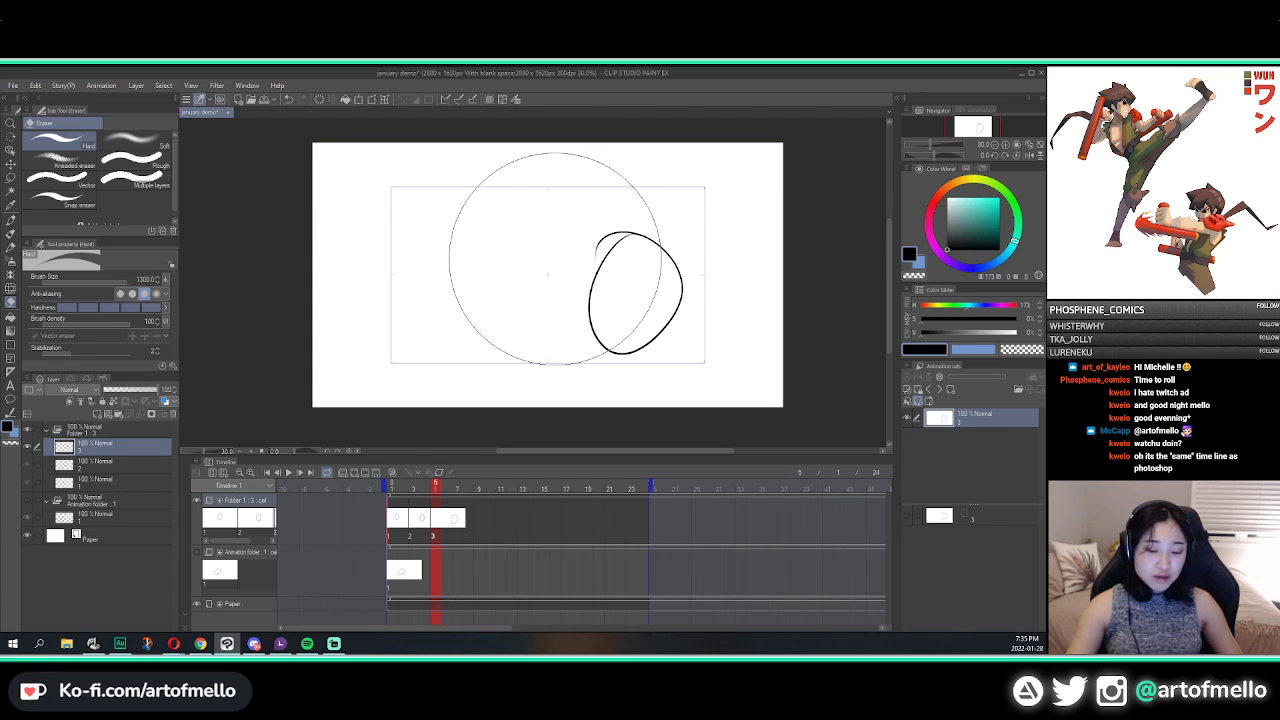
Step: Reduce the Hard eraser's brush size to 150
key([)
key([)
key([)
key([)
key([)
key([)
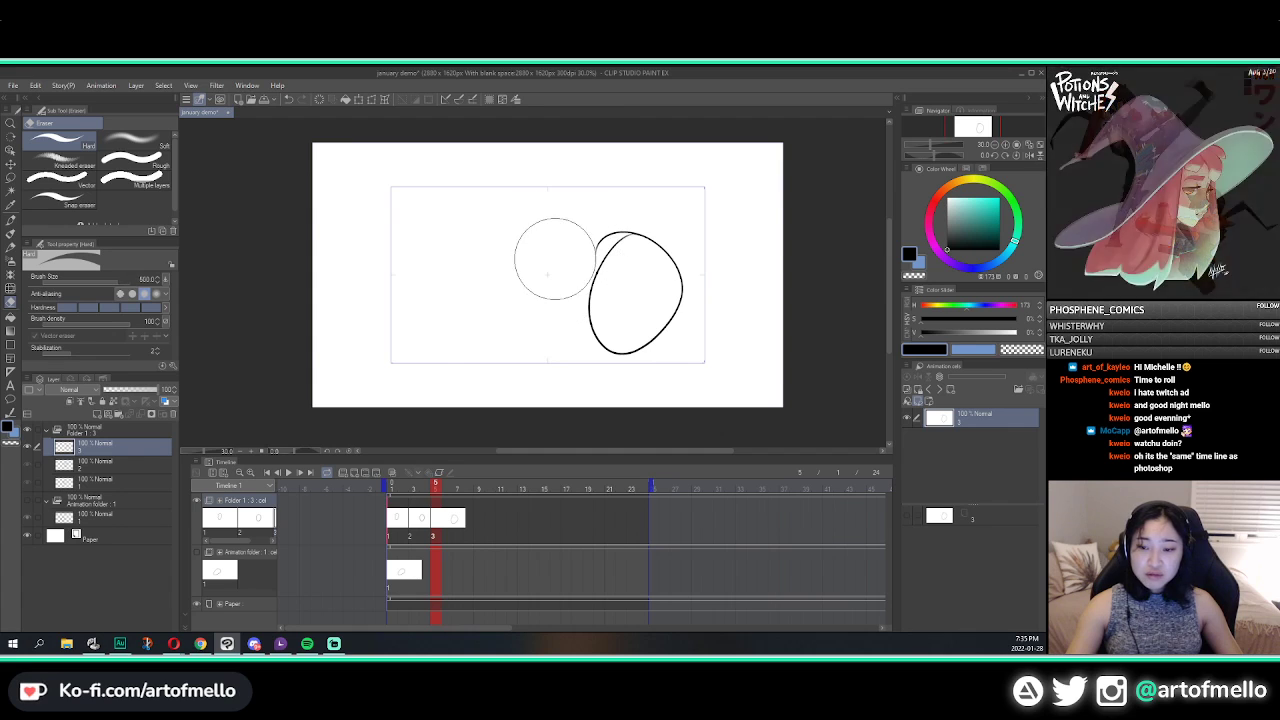
key([)
key([)
key([)
key([)
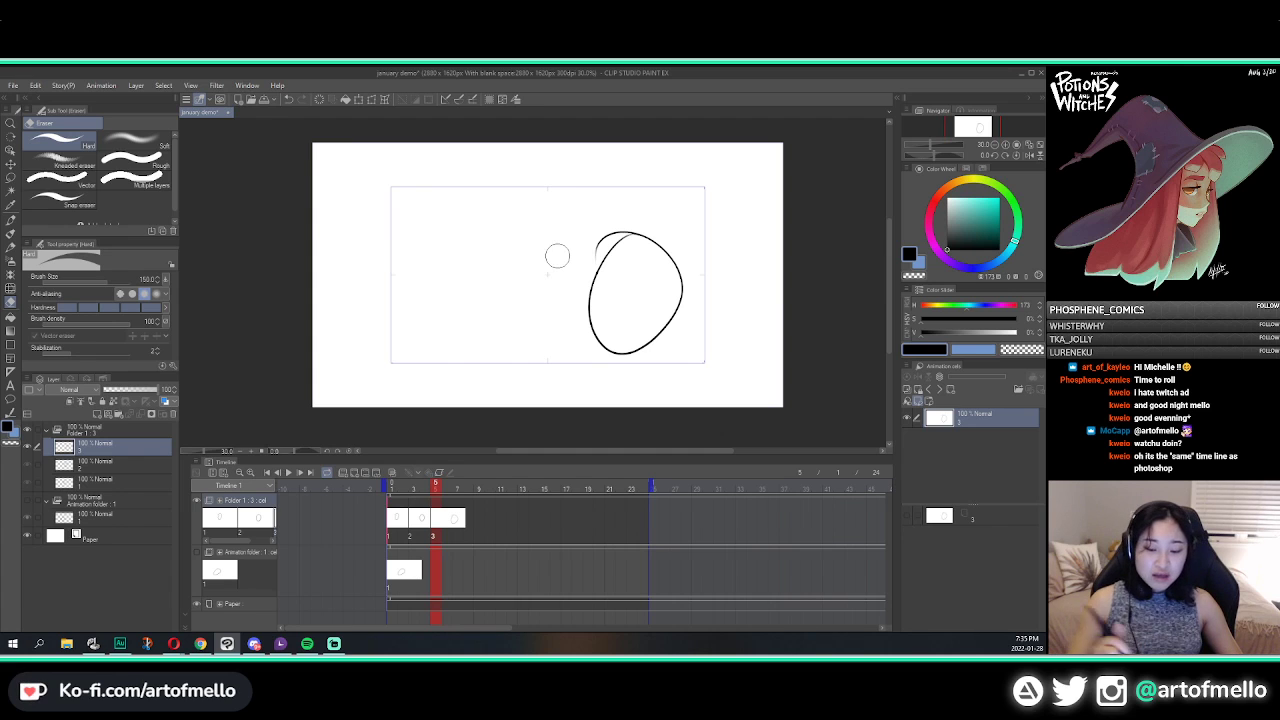
Step: Flip back and forth through the upper folder's cels 1 to 3 to check the motion, stopping on cel 1
key(ctrl+Left)
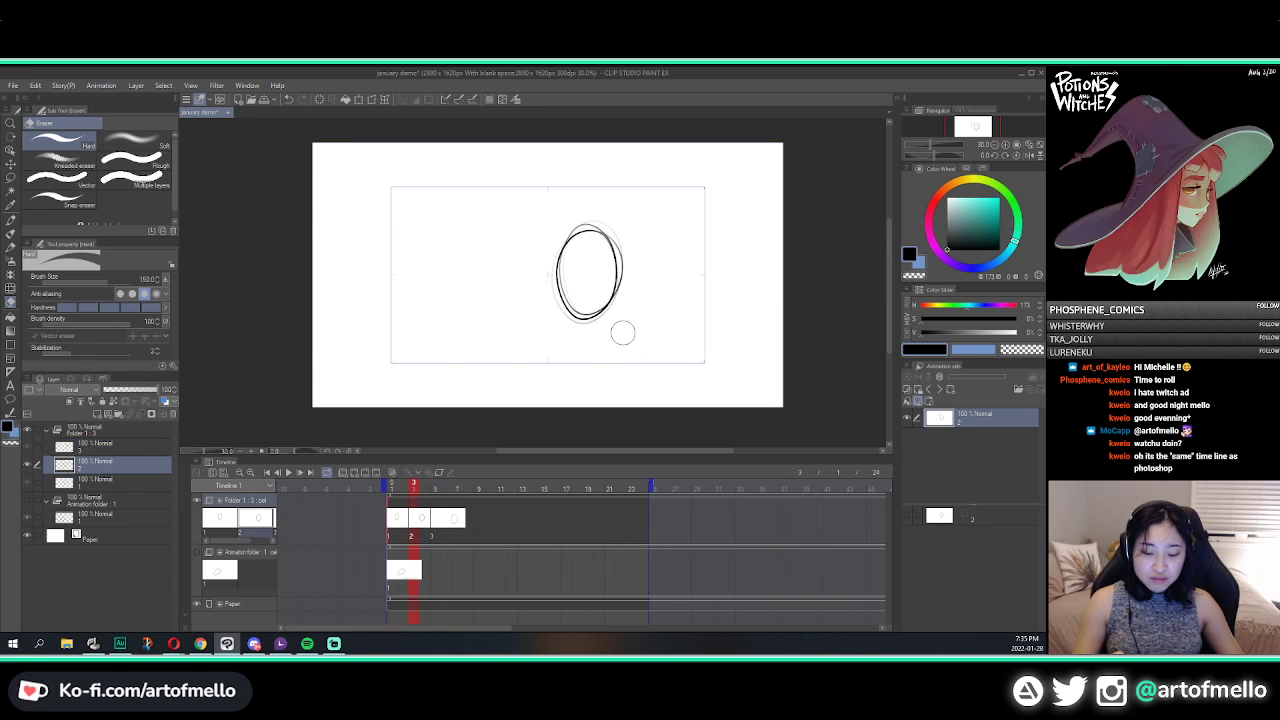
key(ctrl+Left)
key(ctrl+Right)
key(ctrl+Left)
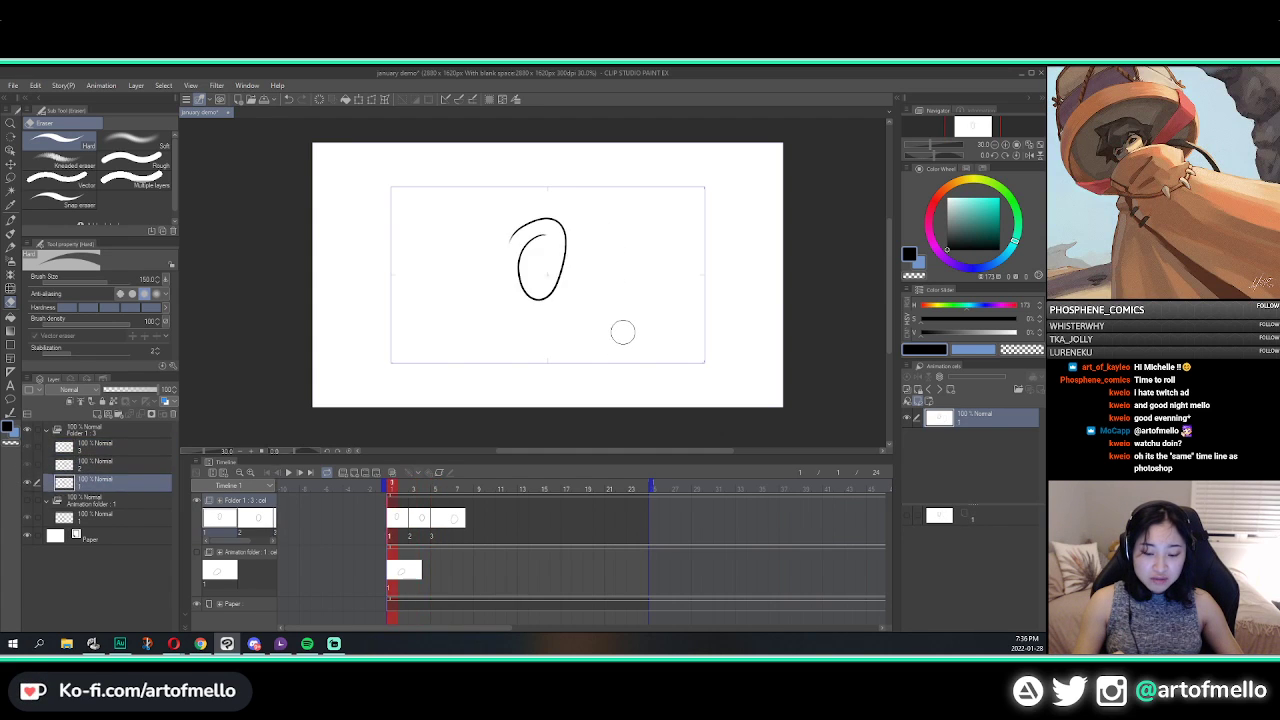
key(ctrl+Right)
key(ctrl+Right)
key(ctrl+Left)
key(ctrl+Left)
key(ctrl+Right)
key(ctrl+Left)
key(ctrl+Right)
key(ctrl+Right)
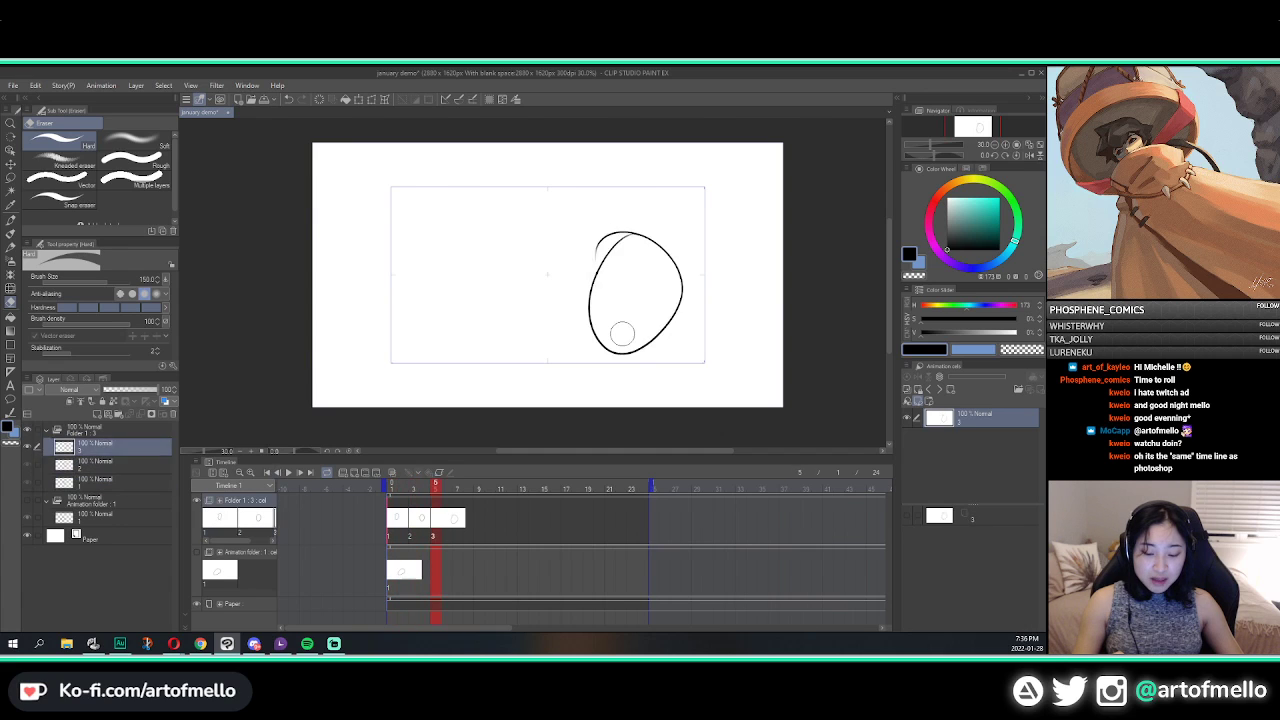
key(ctrl+Left)
key(ctrl+Left)
Step: Set the Hard eraser's brush size to 25 and switch the drawing colour to white
key(bracketleft)
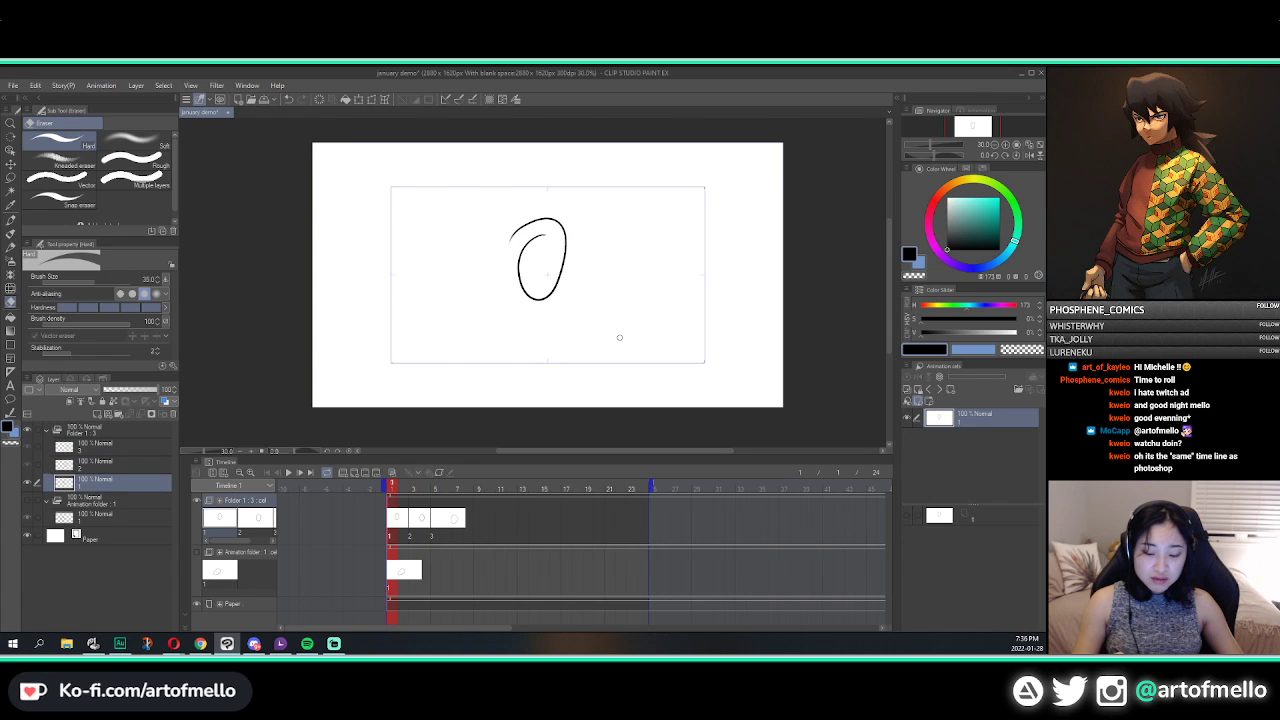
key(bracketright)
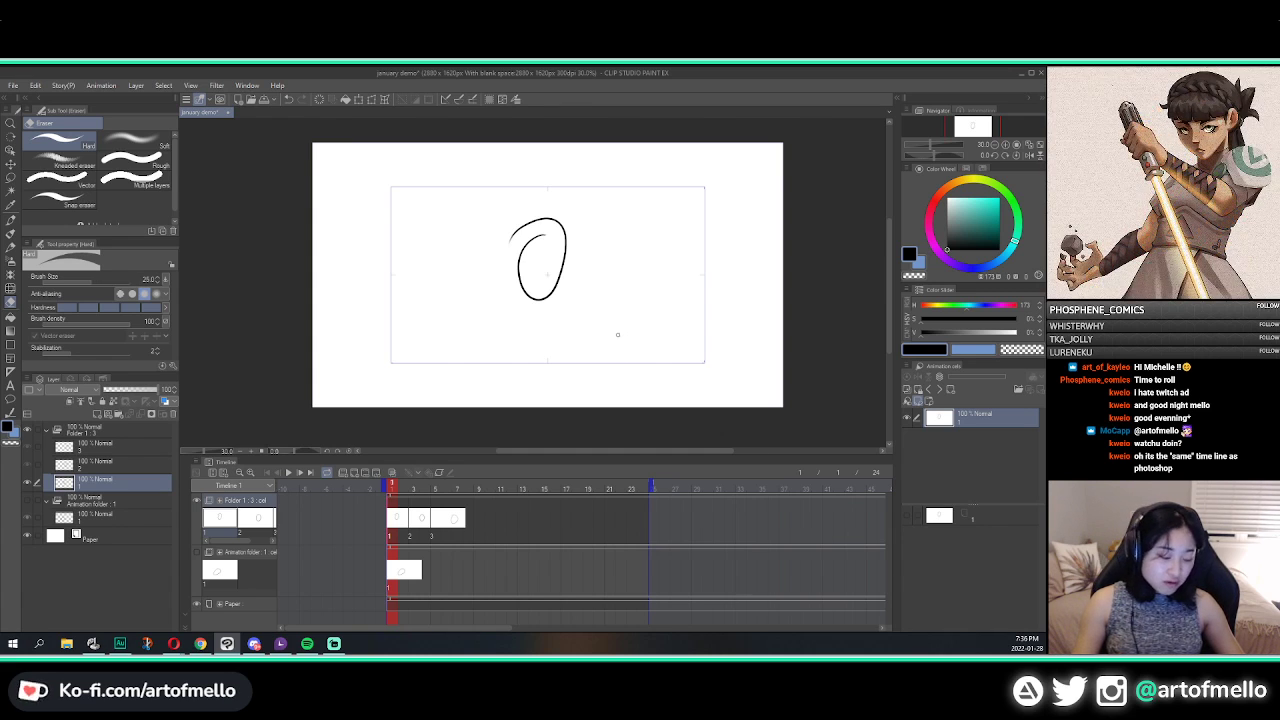
key(x)
right_click(643, 327)
click(641, 308)
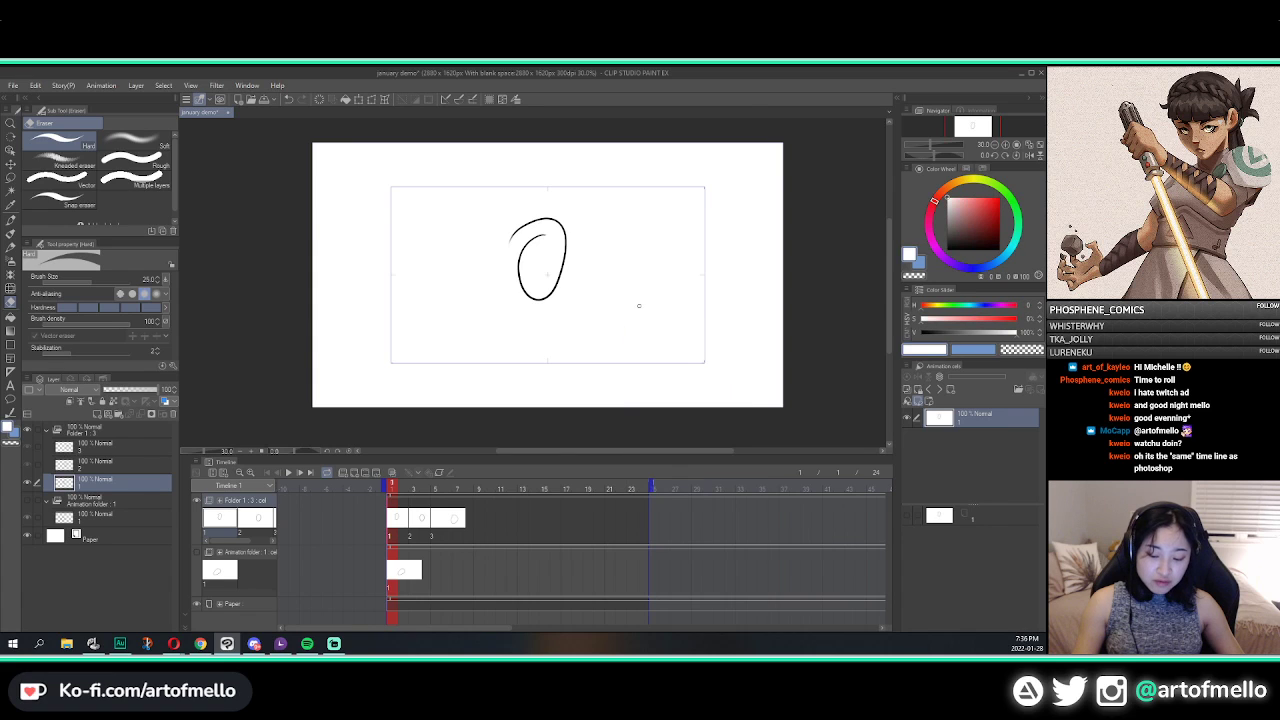
right_click(645, 316)
click(633, 311)
right_click(643, 318)
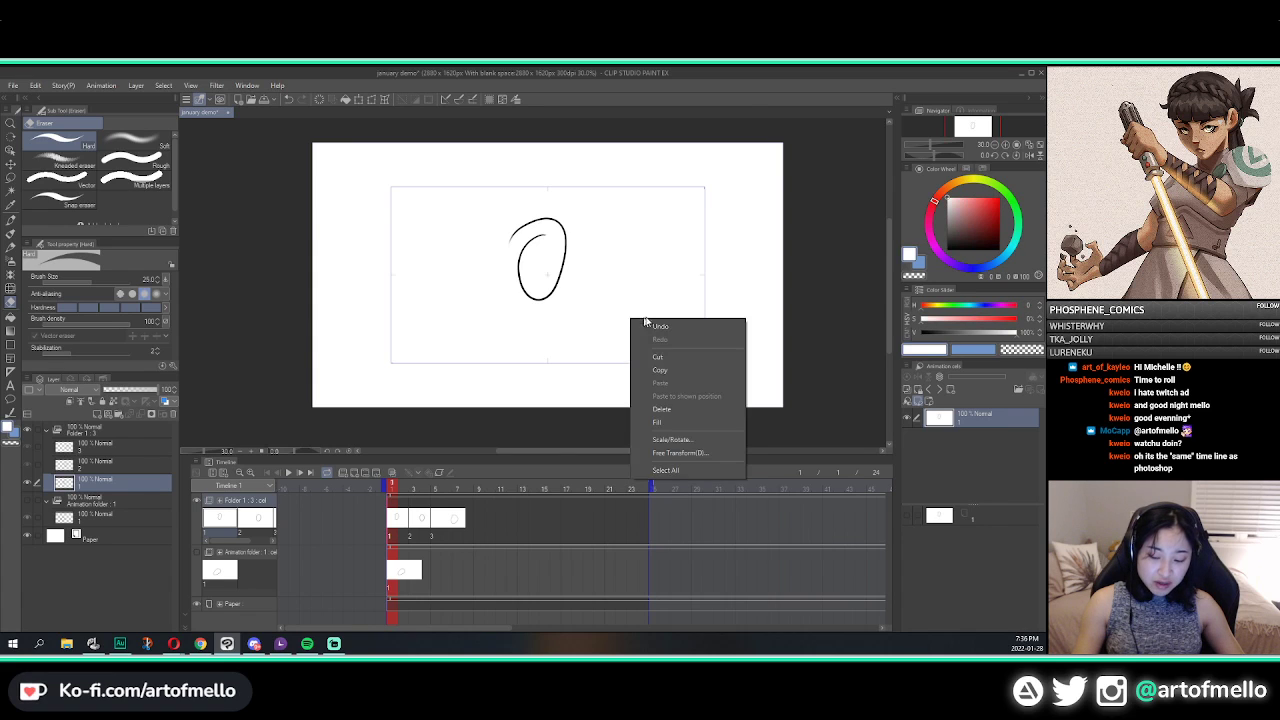
click(647, 321)
right_click(623, 311)
click(638, 311)
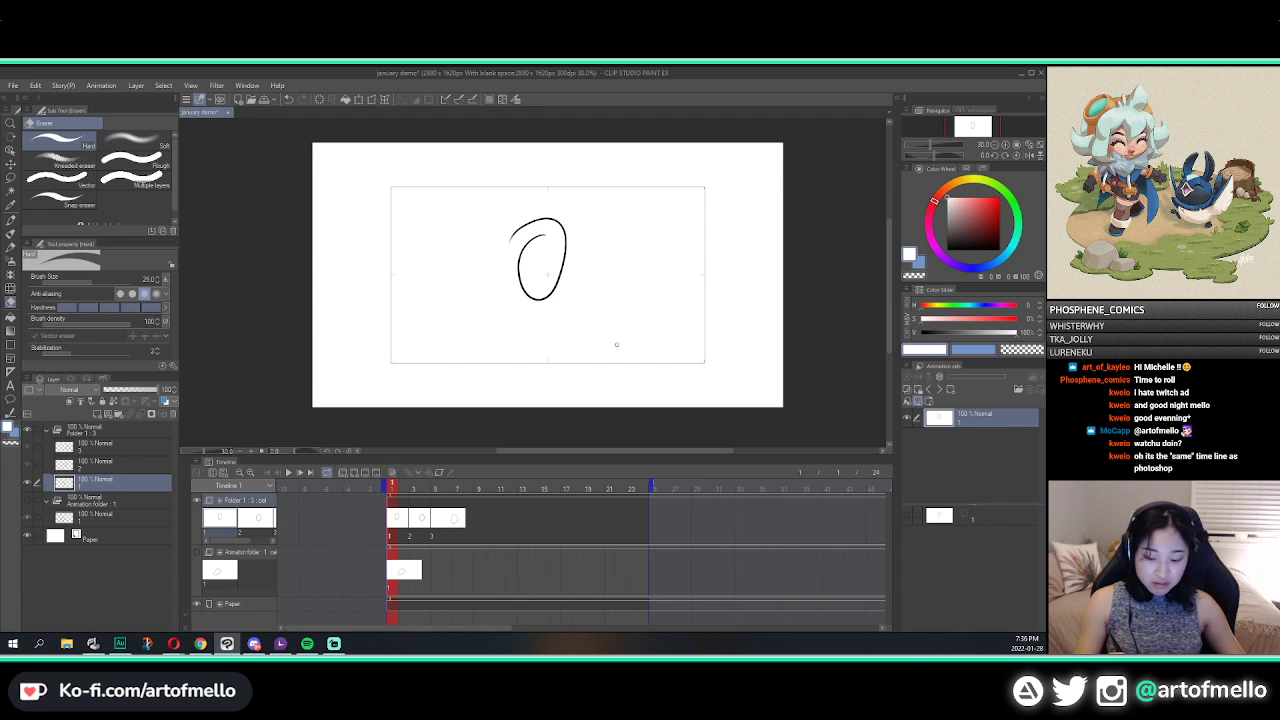
Step: Switch to the Pastel - oil Large 4 brush and set its brush size to 17
key(p)
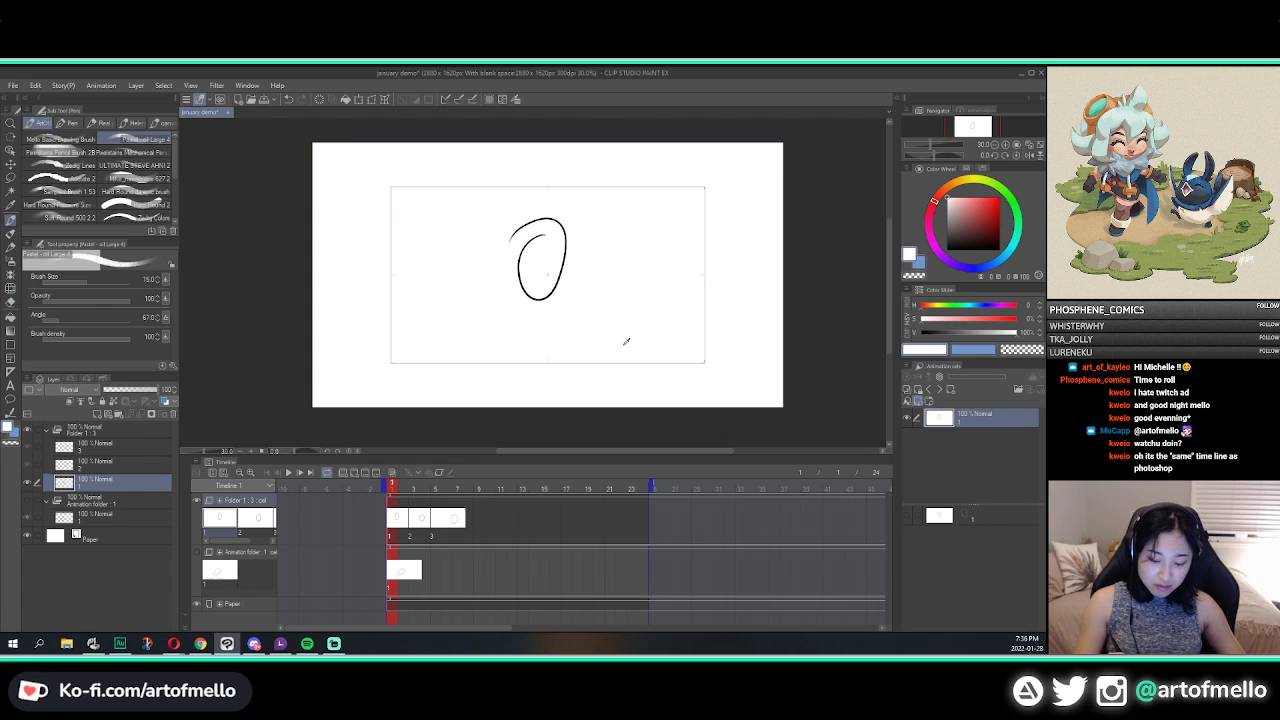
key(Right)
key(Right)
key(Left)
key(Left)
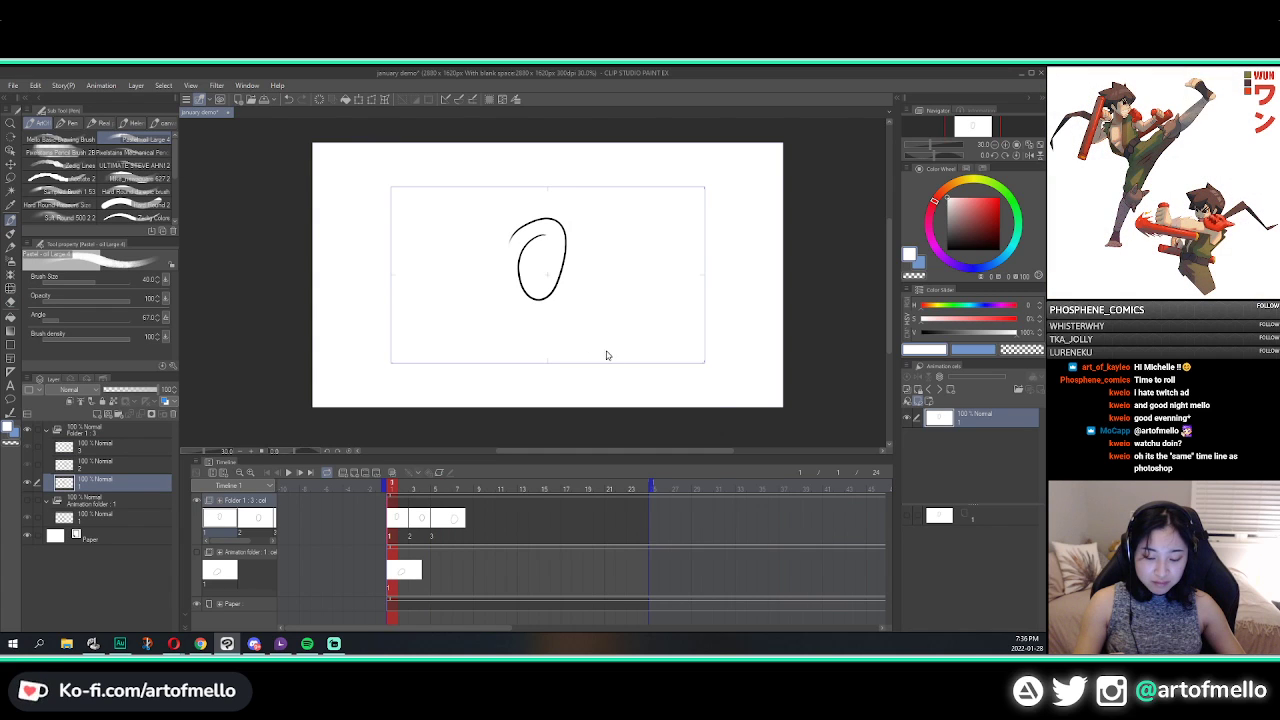
right_click(606, 352)
click(625, 342)
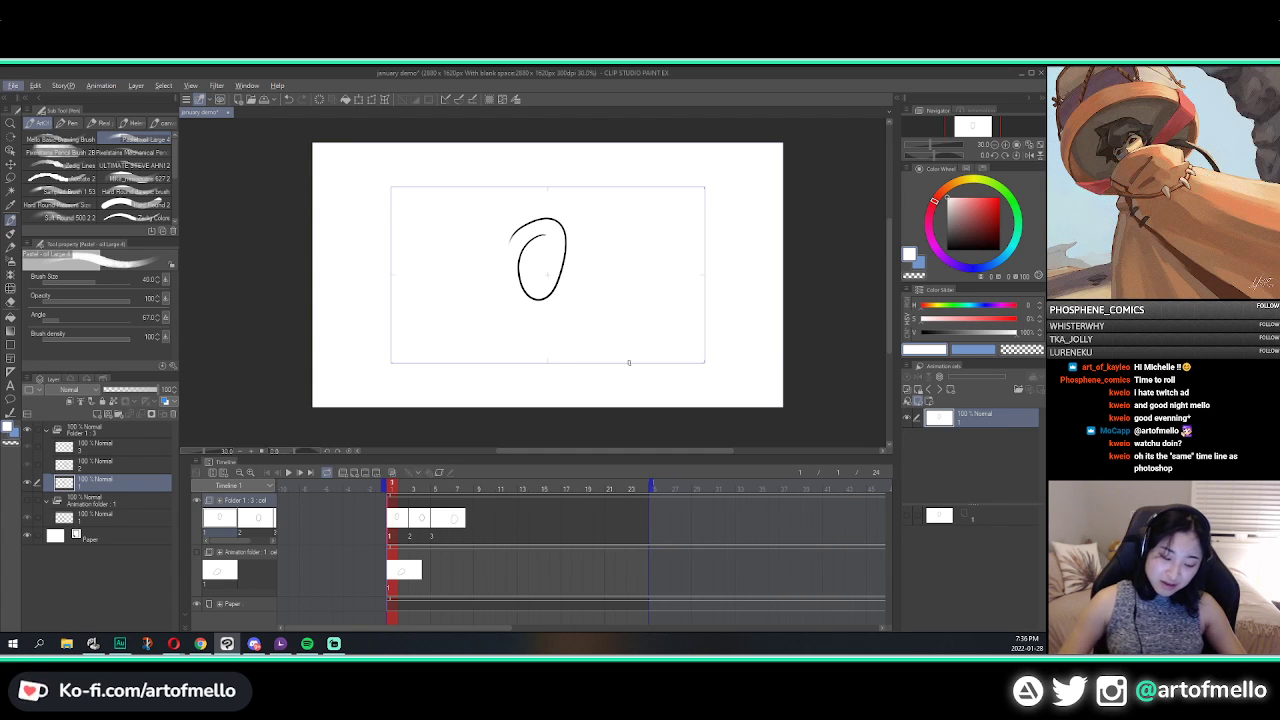
scroll(632, 323, up, 2)
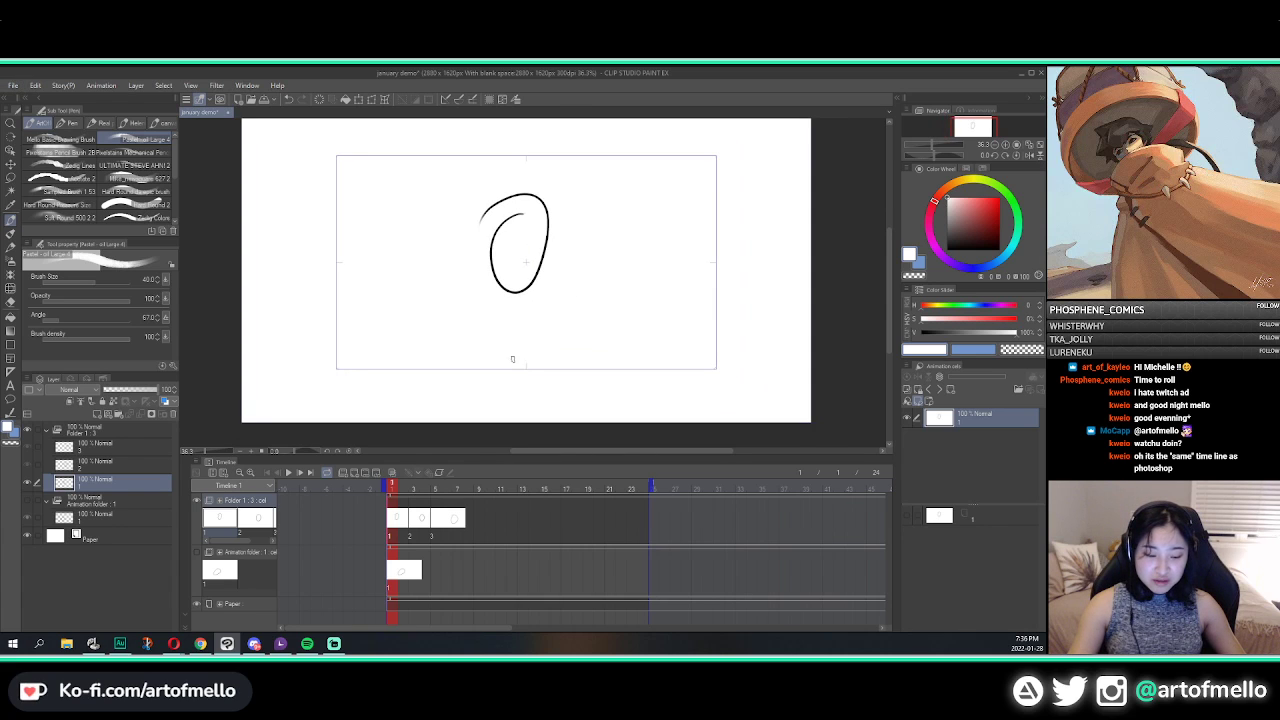
scroll(512, 359, down, 1)
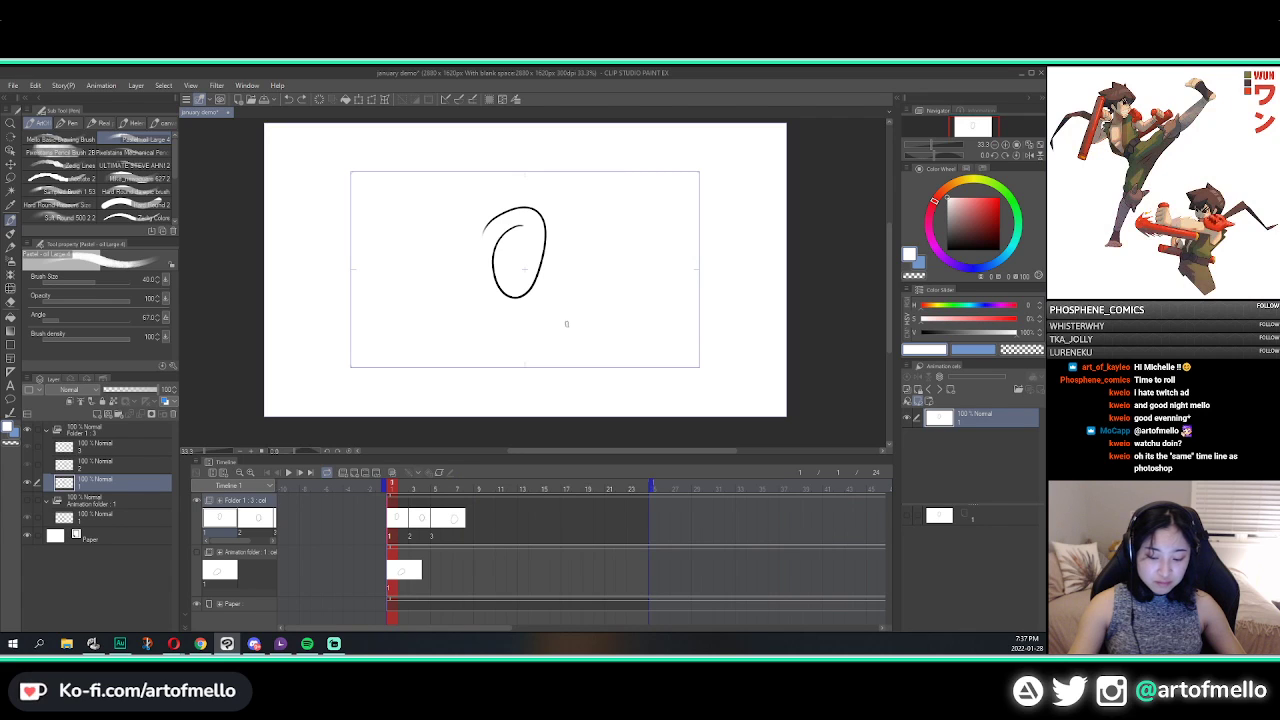
key(bracketleft)
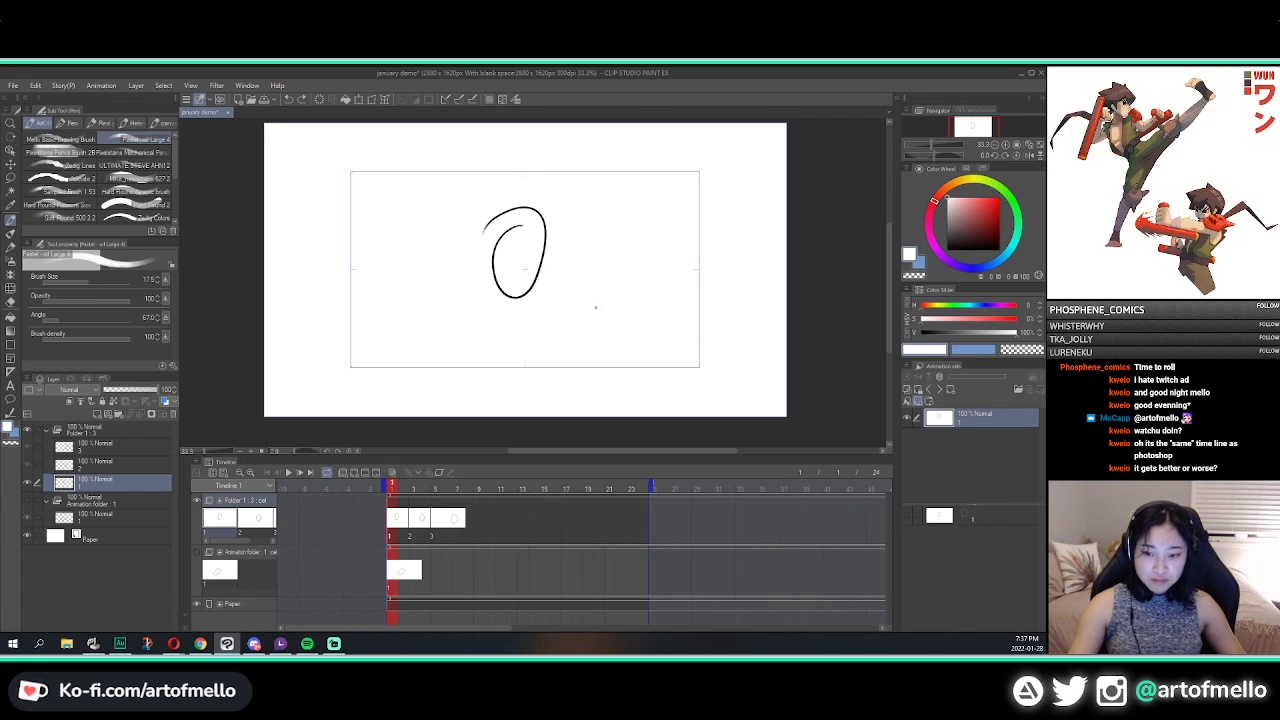
right_click(600, 312)
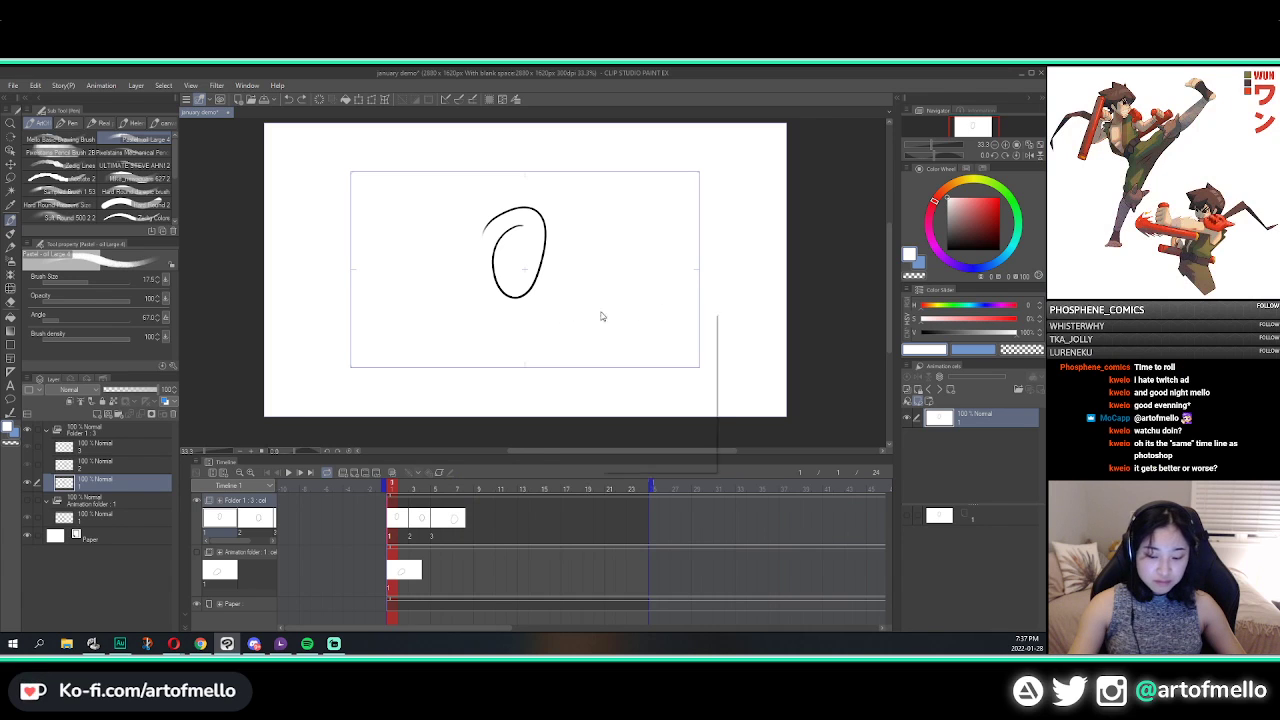
click(657, 286)
right_click(583, 302)
click(610, 312)
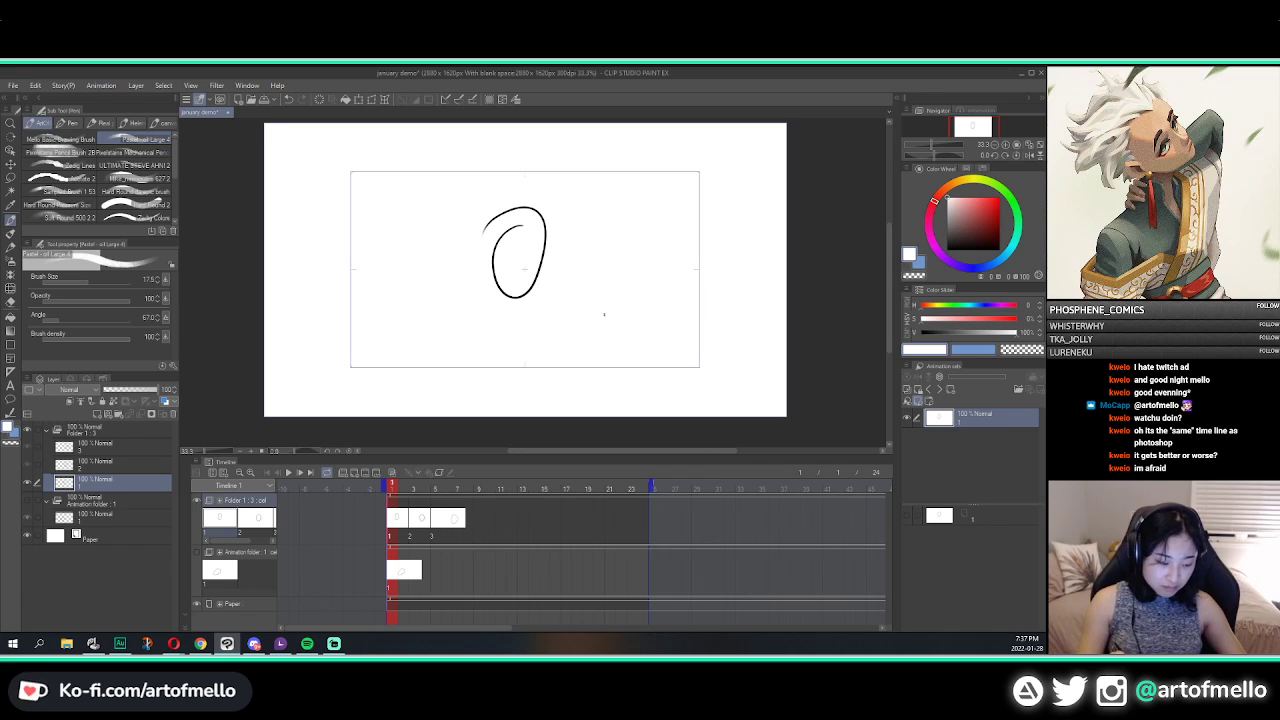
Step: Set the drawing colour to black, and draw and undo a test stroke to the lower right of the oval
click(948, 249)
mouse_move(653, 308)
mouse_down()
mouse_move(630, 346)
mouse_move(751, 318)
mouse_up()
key(ctrl+z)
Step: Sample white from the blank canvas with the eyedropper, and return the drawing colour to black
right_click(702, 311)
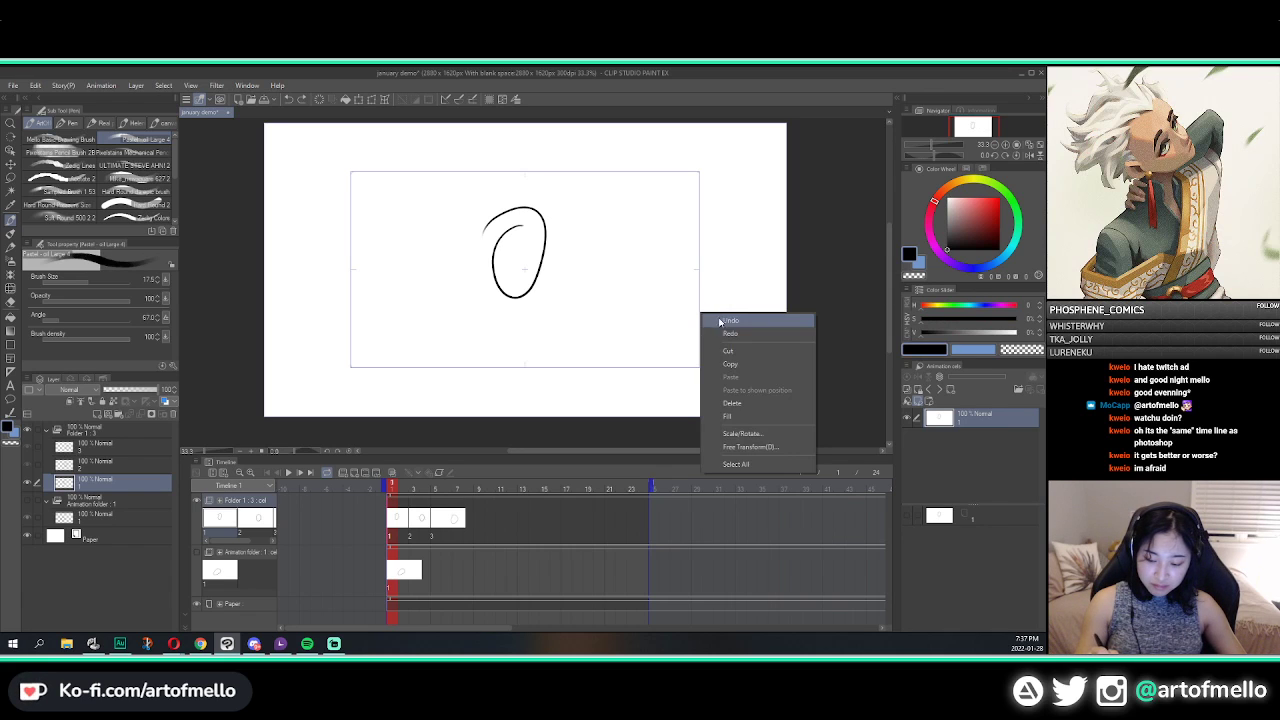
click(741, 287)
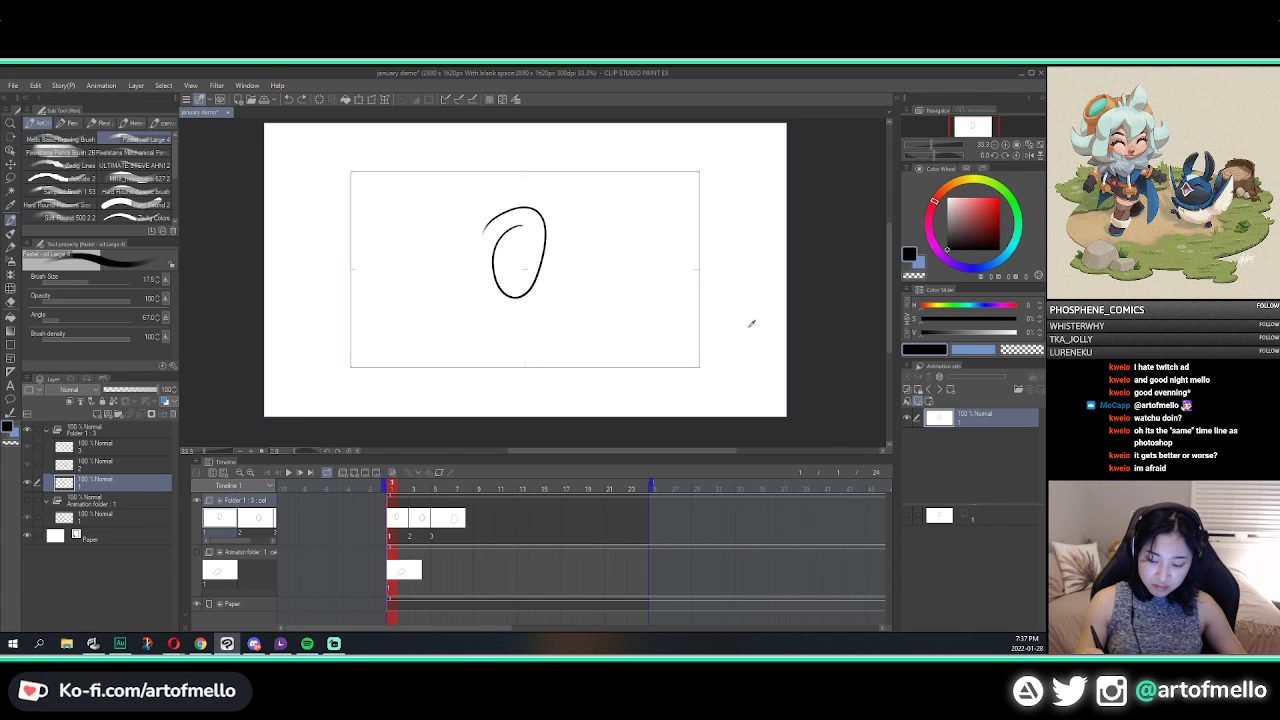
alt+click(760, 319)
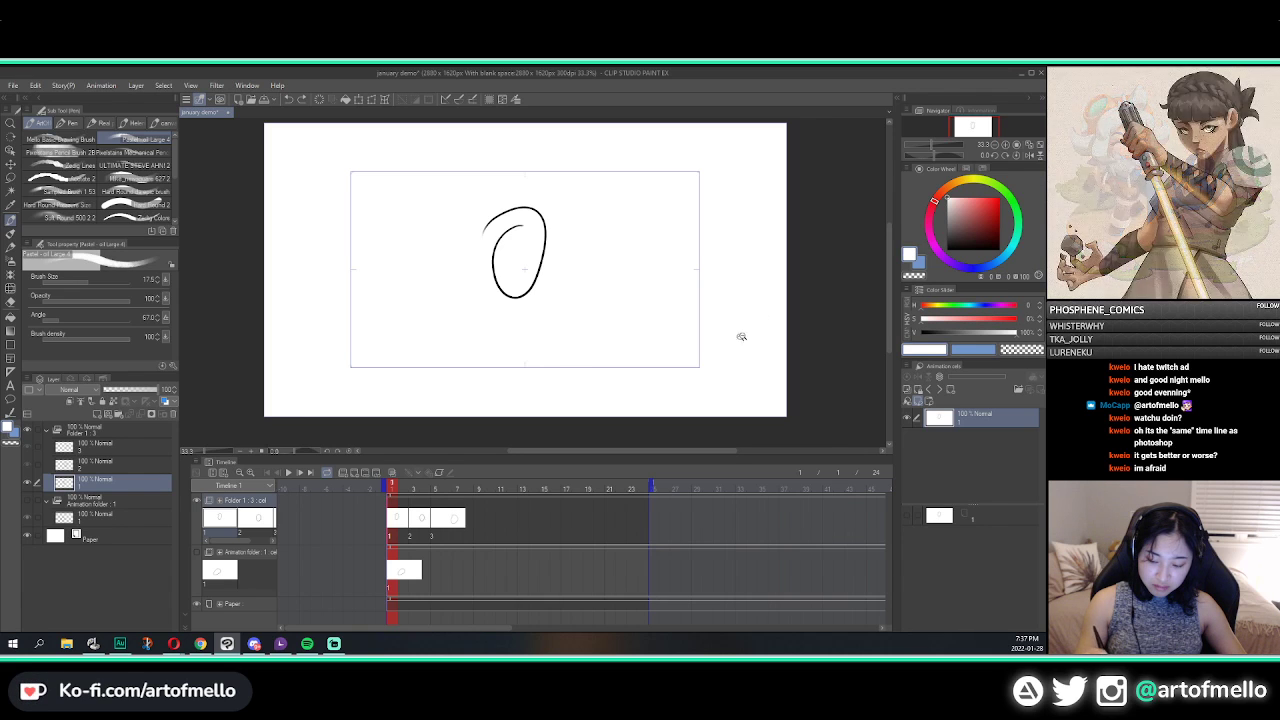
click(948, 249)
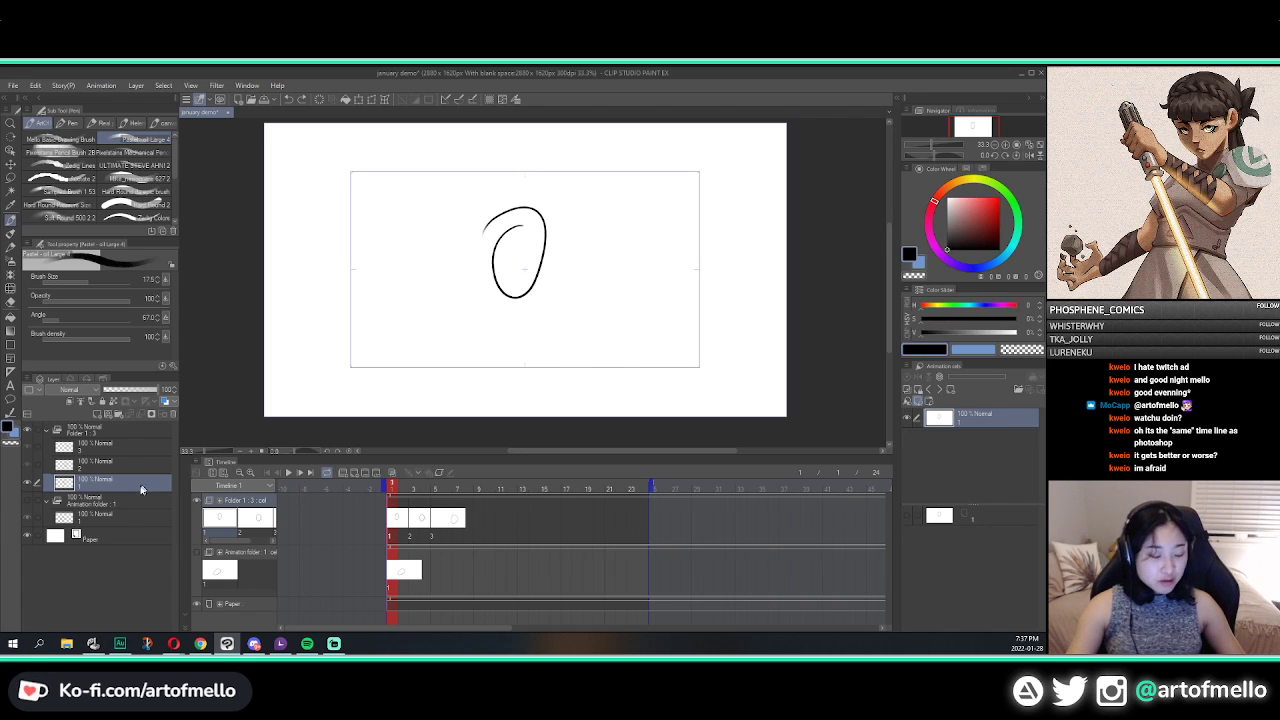
Step: Move between cels 3 and 1 of the upper folder on the timeline, ending on cel 2 at frame 3
click(92, 450)
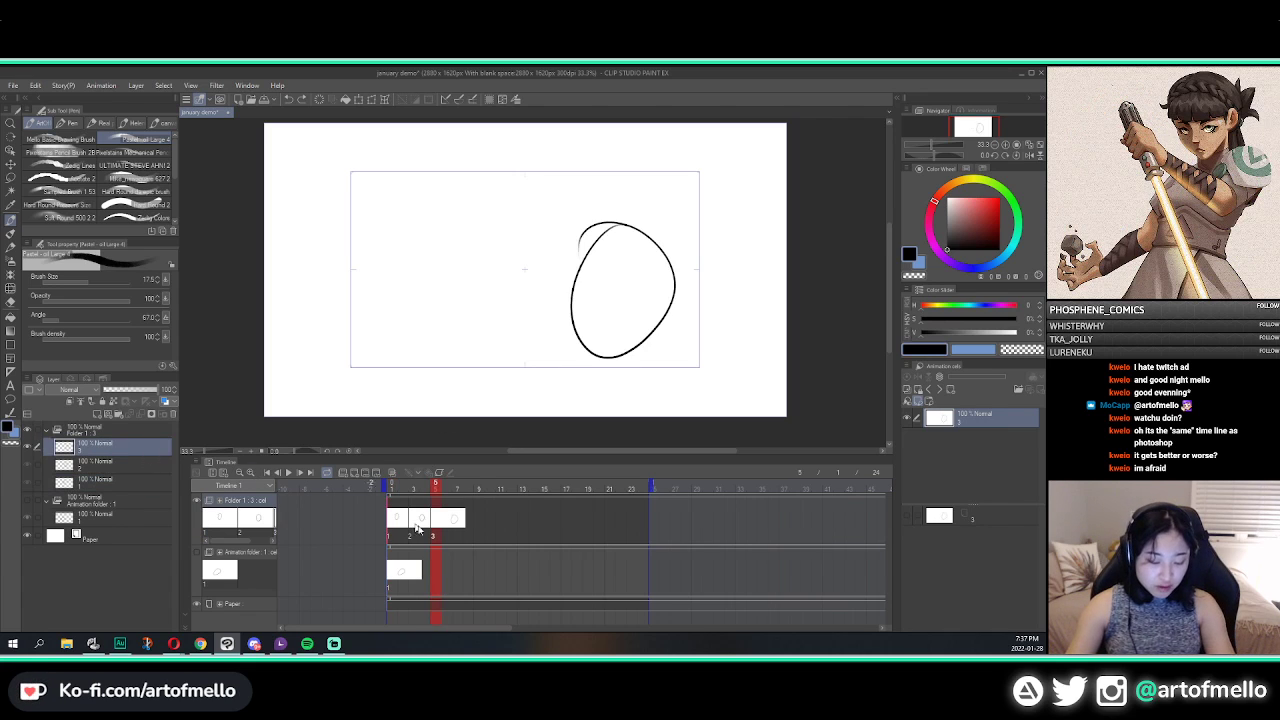
click(435, 494)
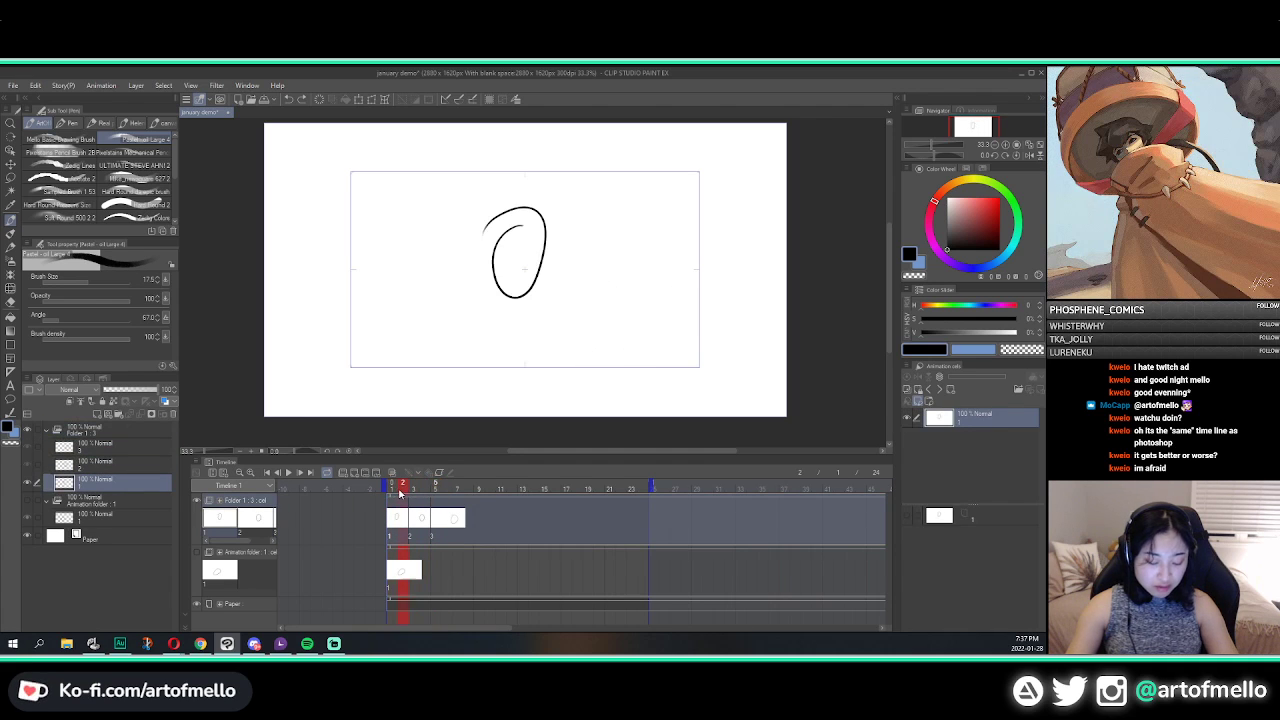
key(Right)
key(Right)
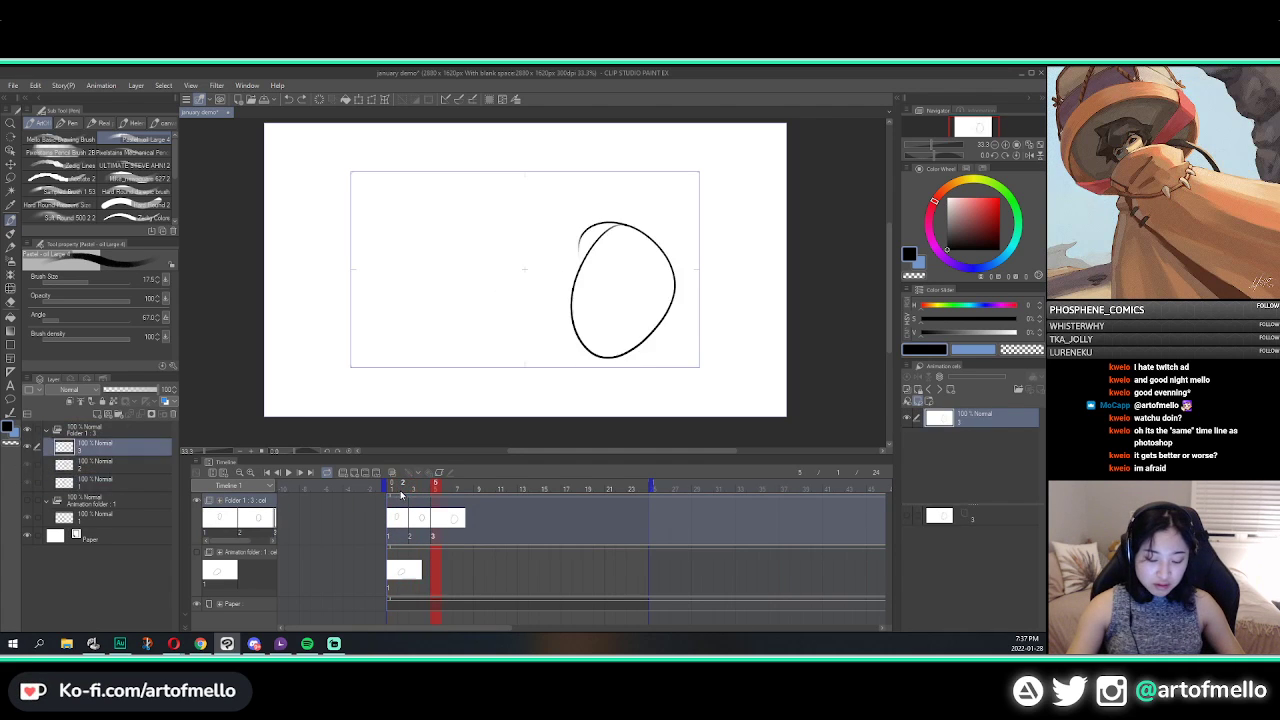
click(391, 510)
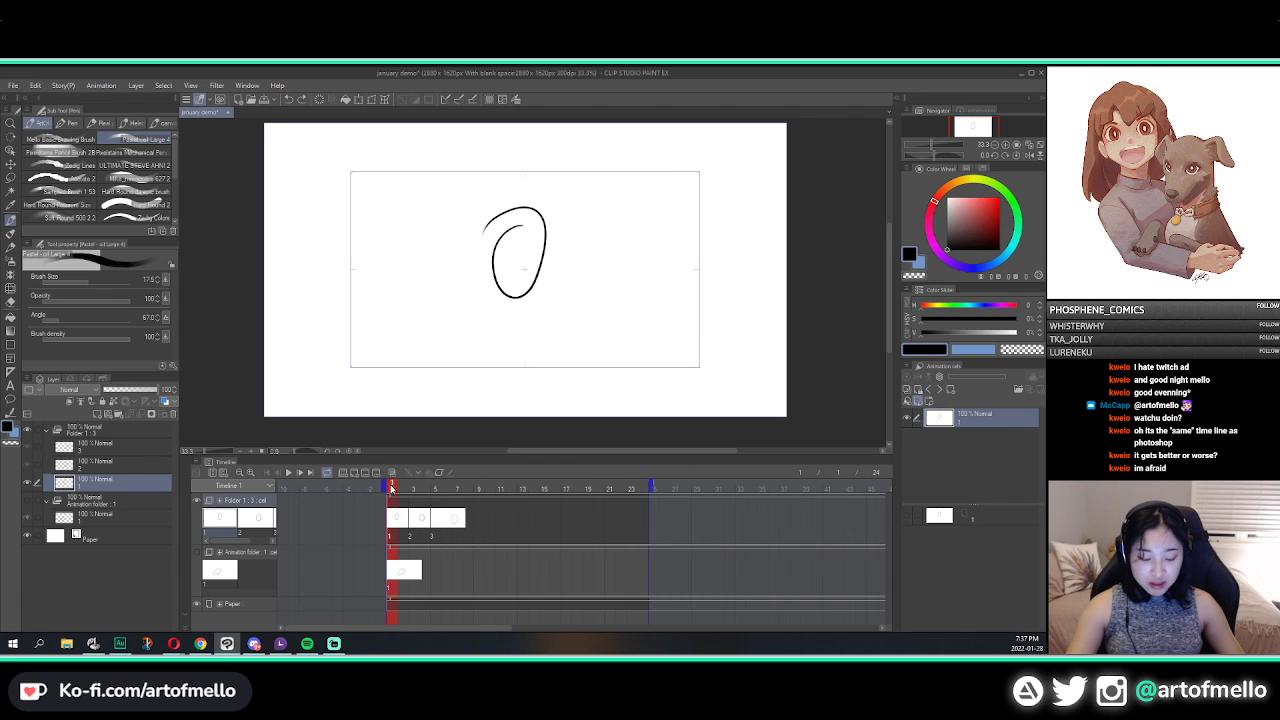
drag(391, 488, 424, 488)
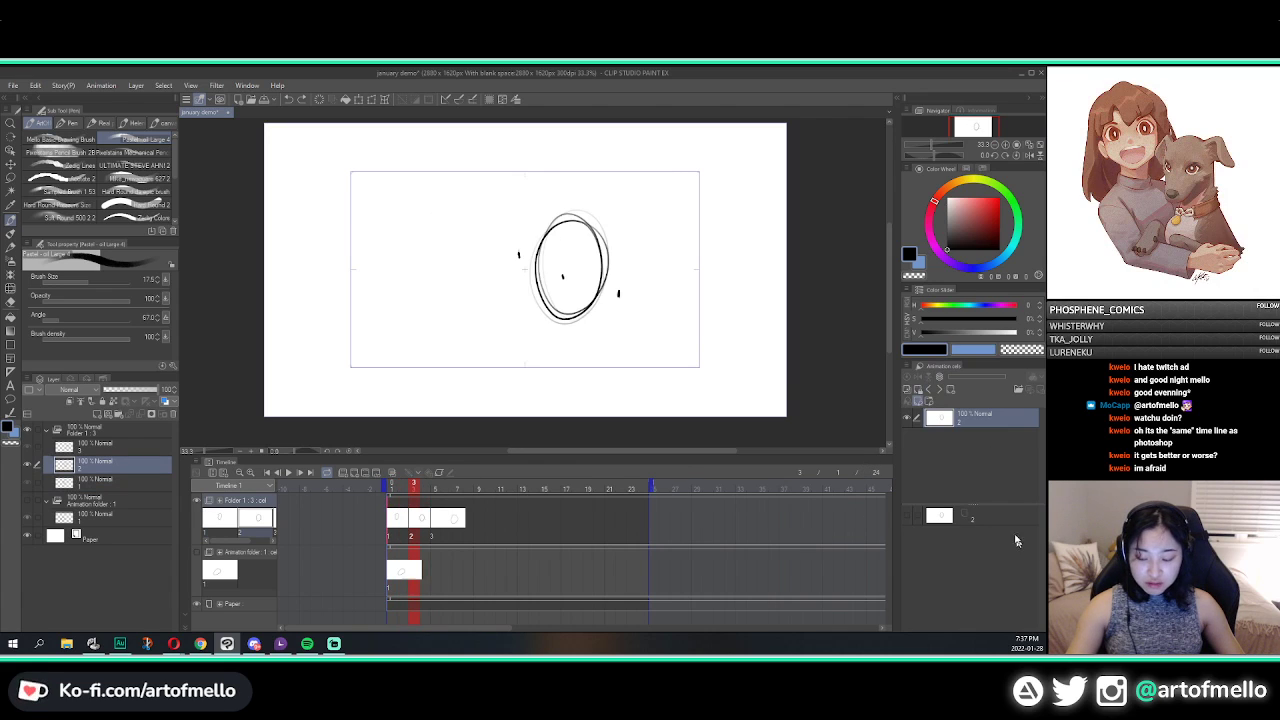
Step: Enlarge the cel-specific light table area and register cel 1 of the upper folder as a reference for cel 2
drag(975, 503, 970, 479)
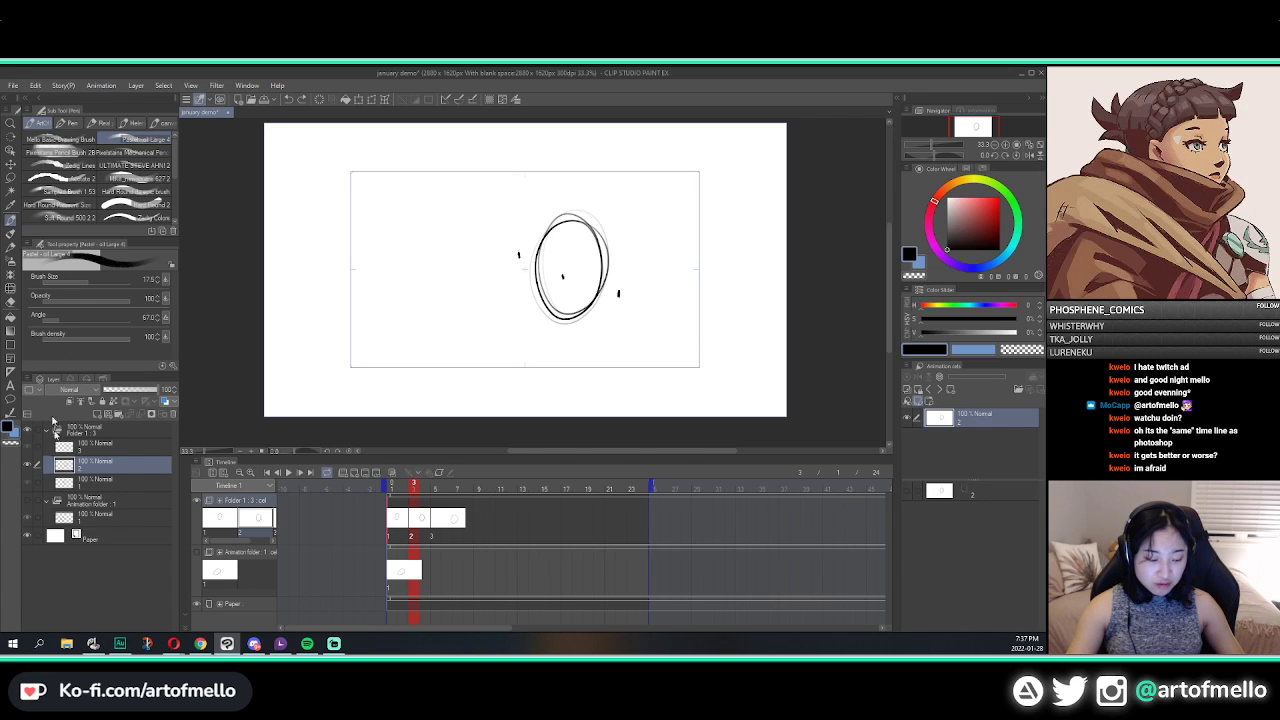
mouse_move(91, 485)
mouse_down()
mouse_move(790, 516)
mouse_move(983, 551)
mouse_up()
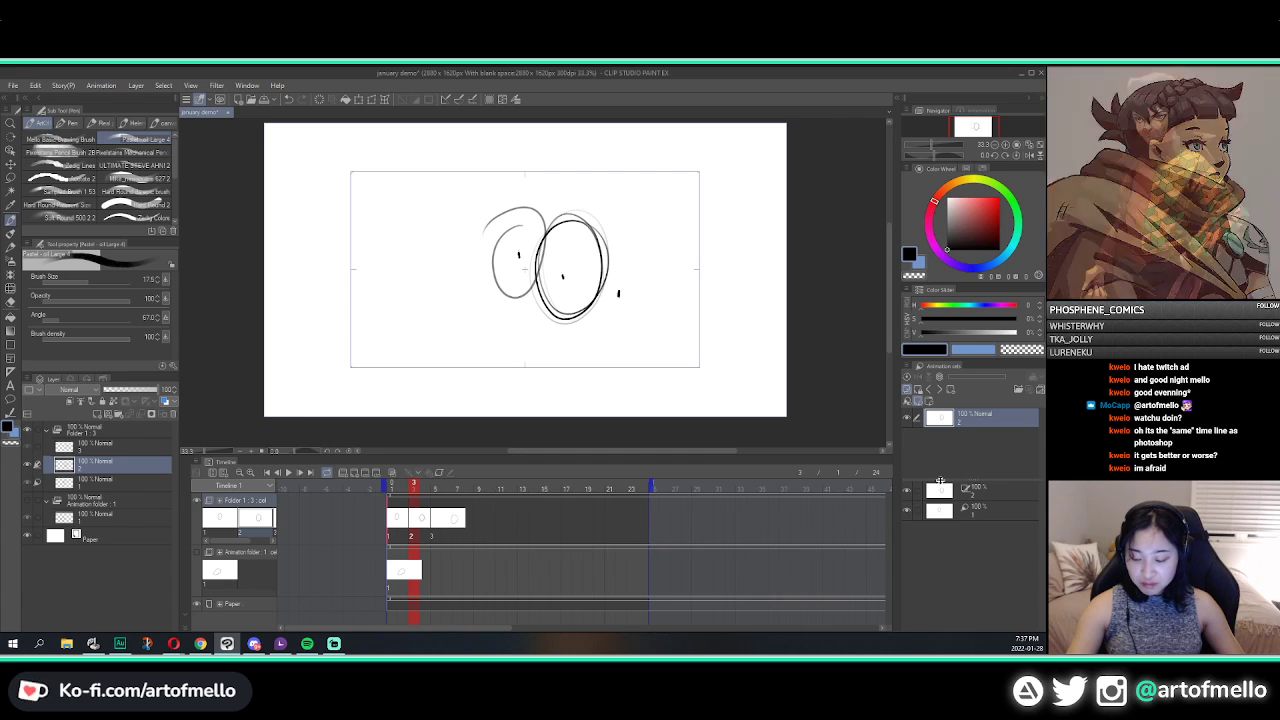
drag(940, 479, 940, 471)
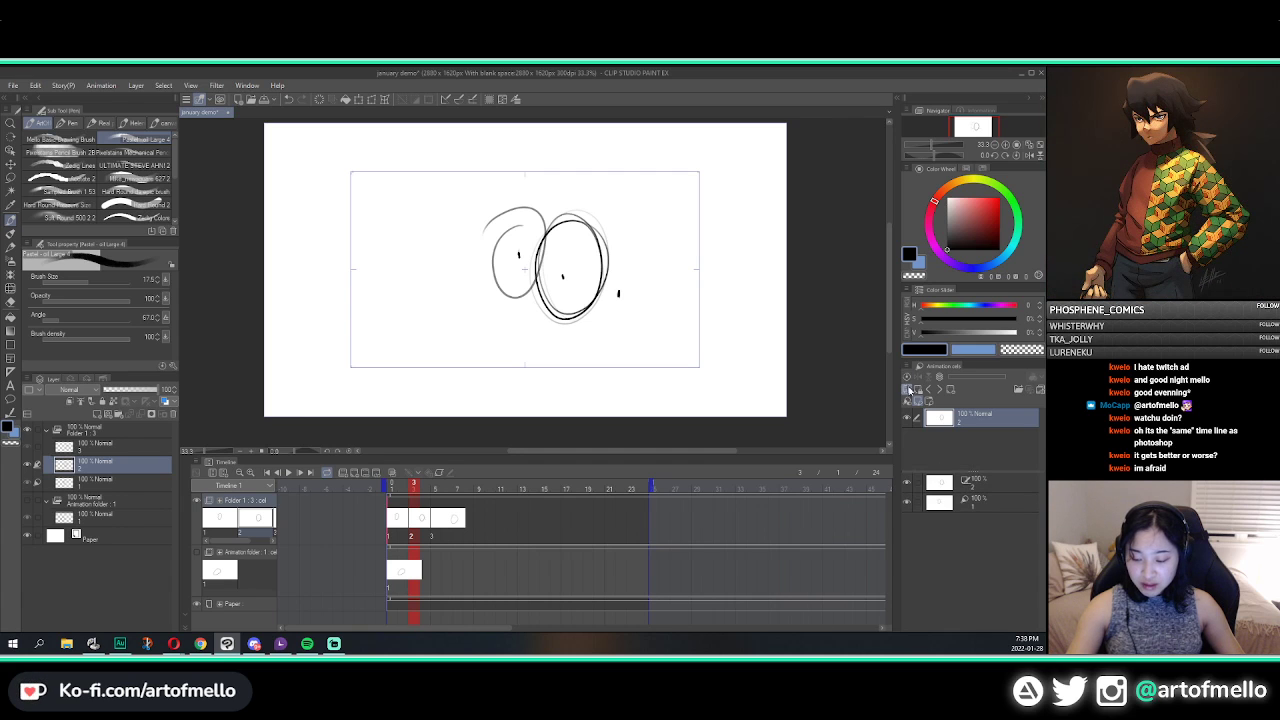
Step: Toggle the light table off and on to compare cel 2 with and without the cel 1 reference
click(912, 391)
click(912, 391)
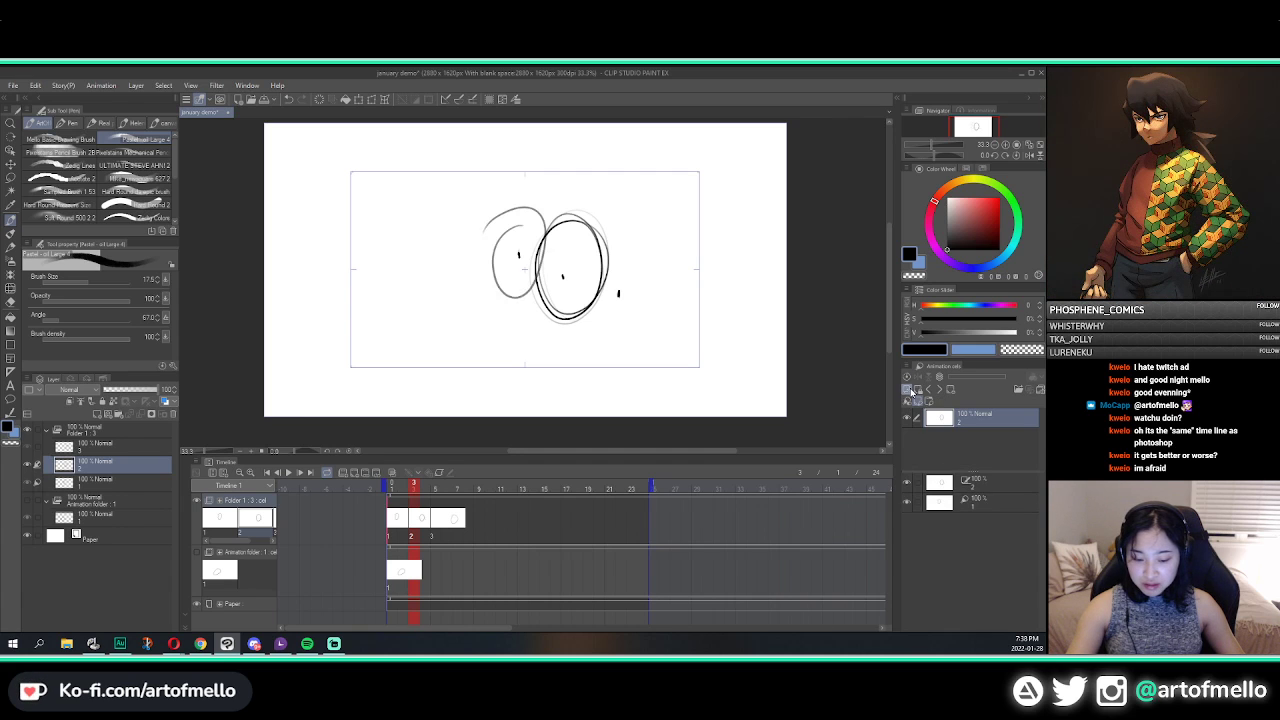
click(912, 391)
click(912, 391)
Step: Register cel 3 of the upper folder on cel 2's light table alongside cel 1
click(966, 508)
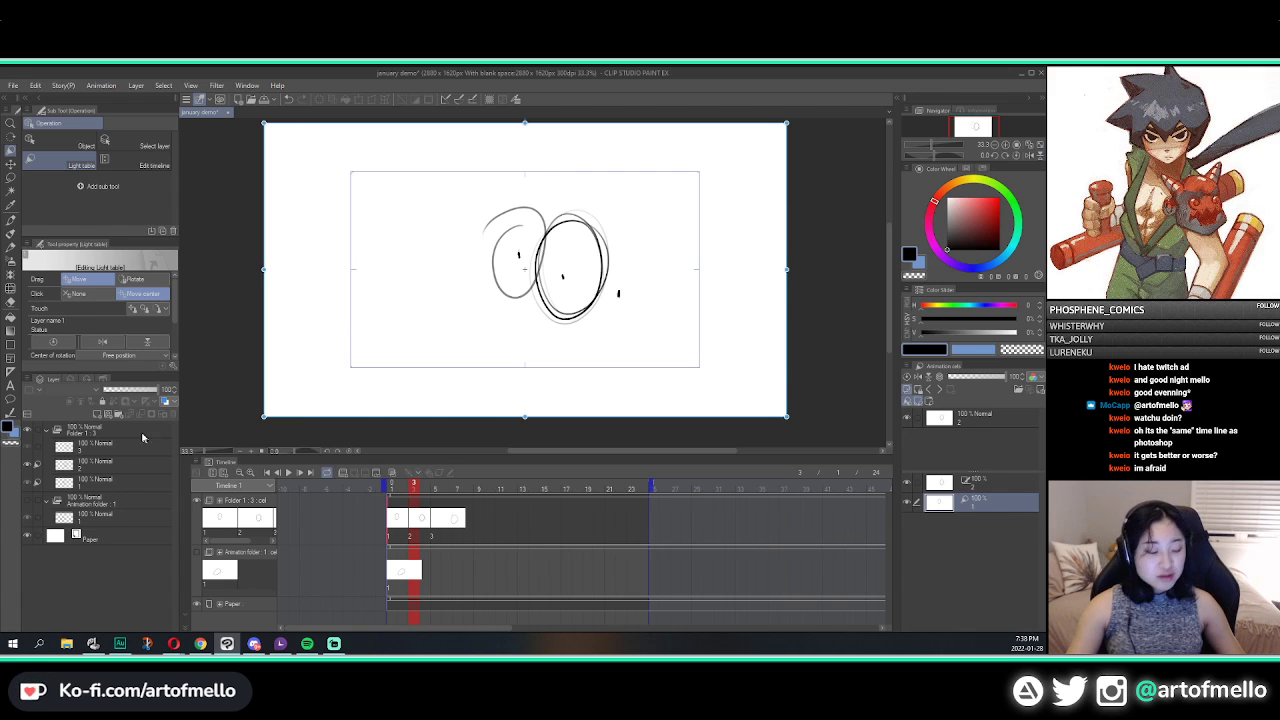
mouse_move(129, 449)
mouse_down()
mouse_move(992, 556)
mouse_move(1028, 573)
mouse_up()
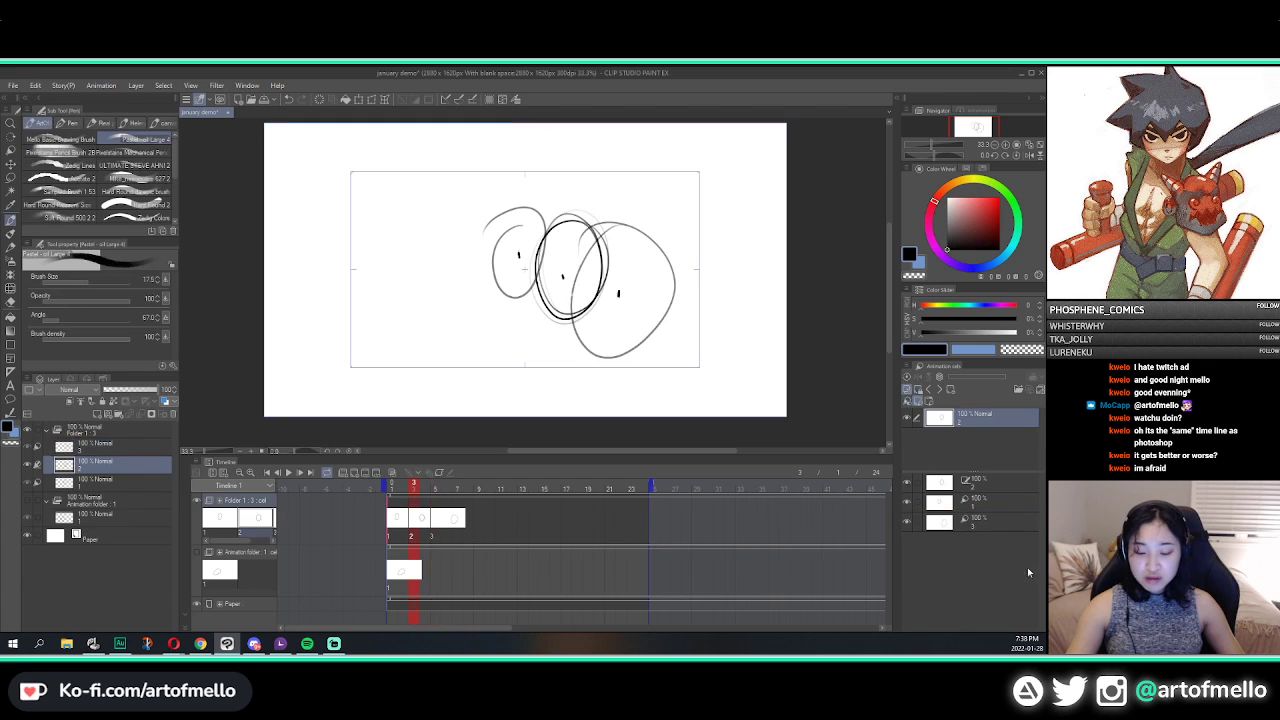
Step: Add cel 4 to the upper folder at frame 20 and draw one large rough circle on it
click(597, 515)
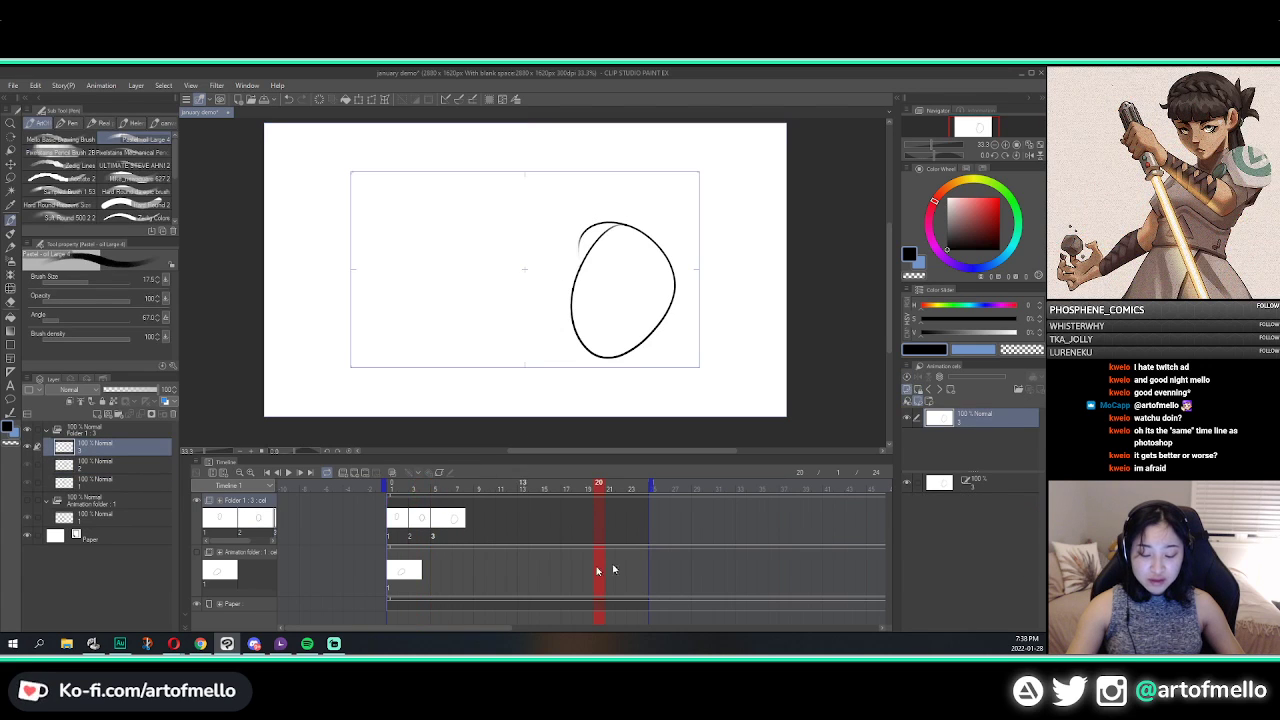
click(355, 474)
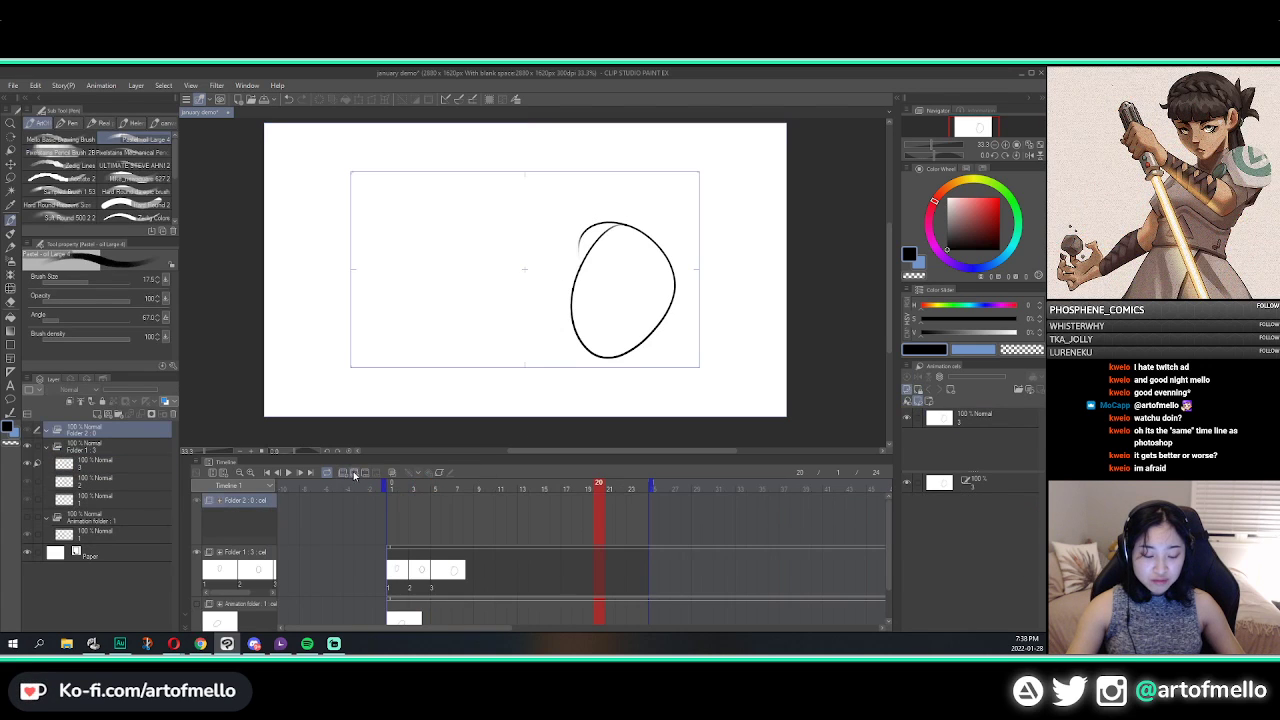
mouse_move(497, 197)
mouse_down()
mouse_move(472, 325)
mouse_move(500, 192)
mouse_up()
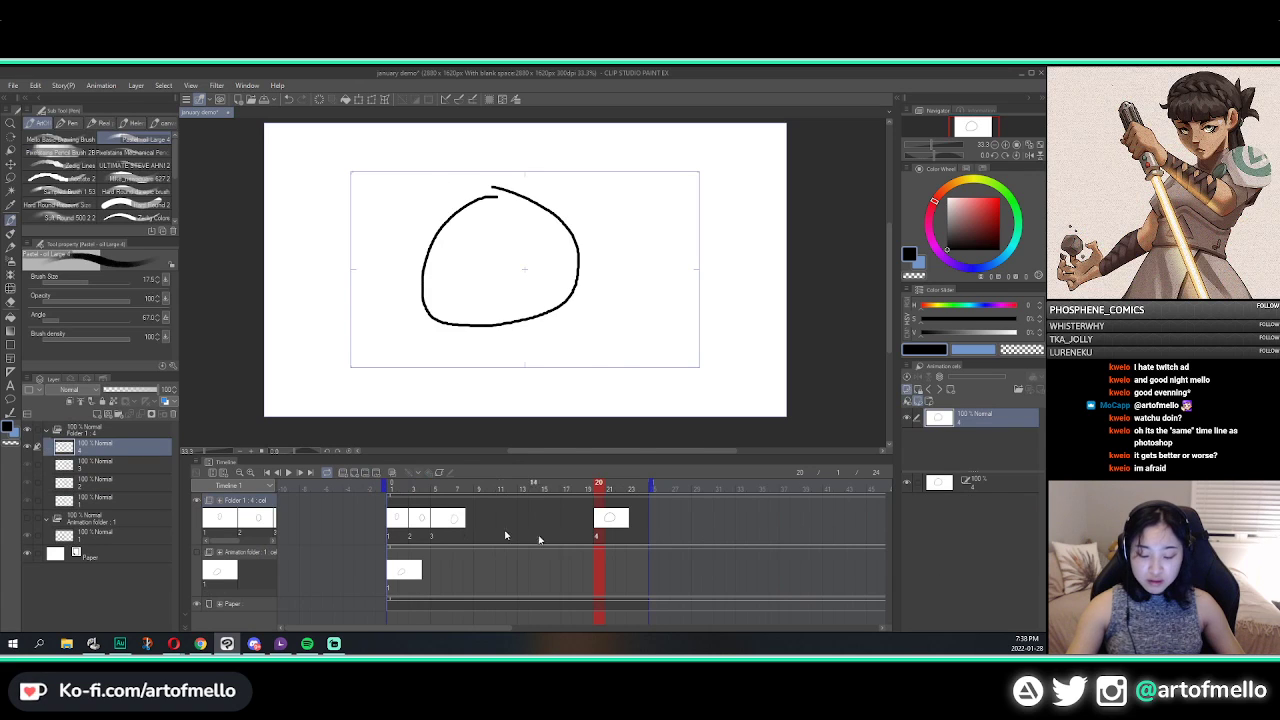
Step: Return to cel 2 and compare its light table references with onion skin, ending with onion skin off and the light table on
click(414, 512)
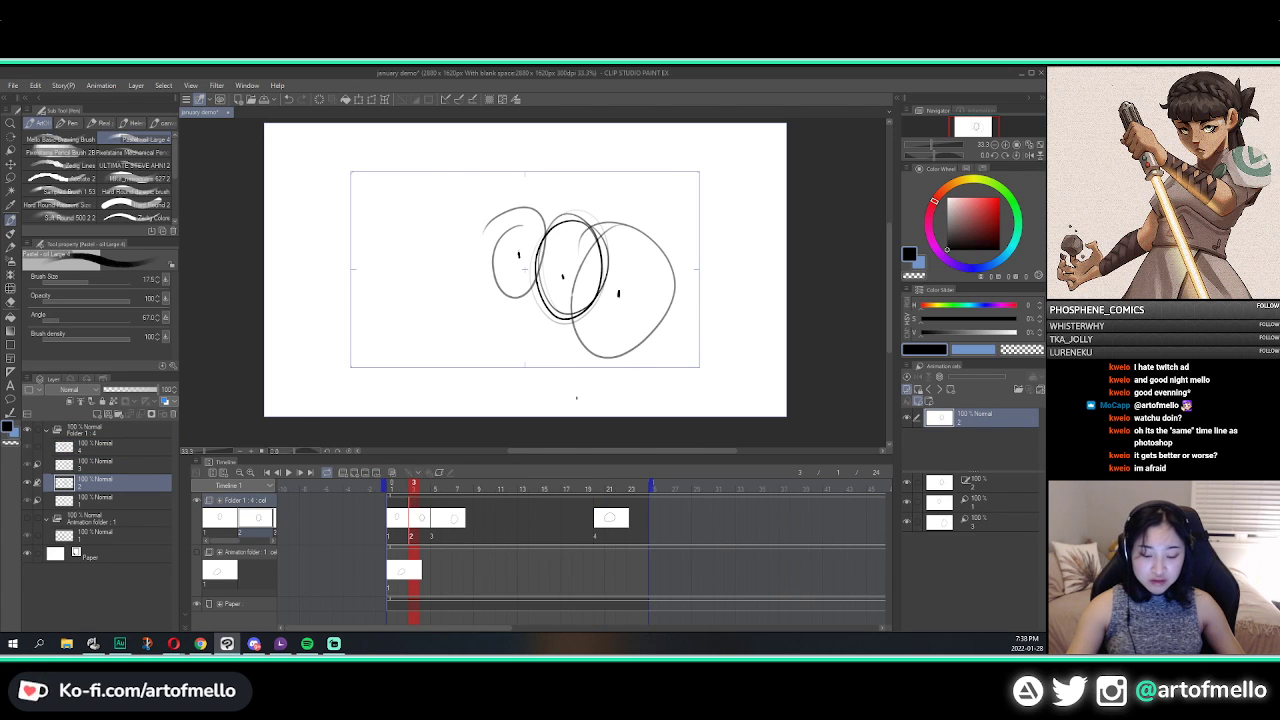
click(907, 390)
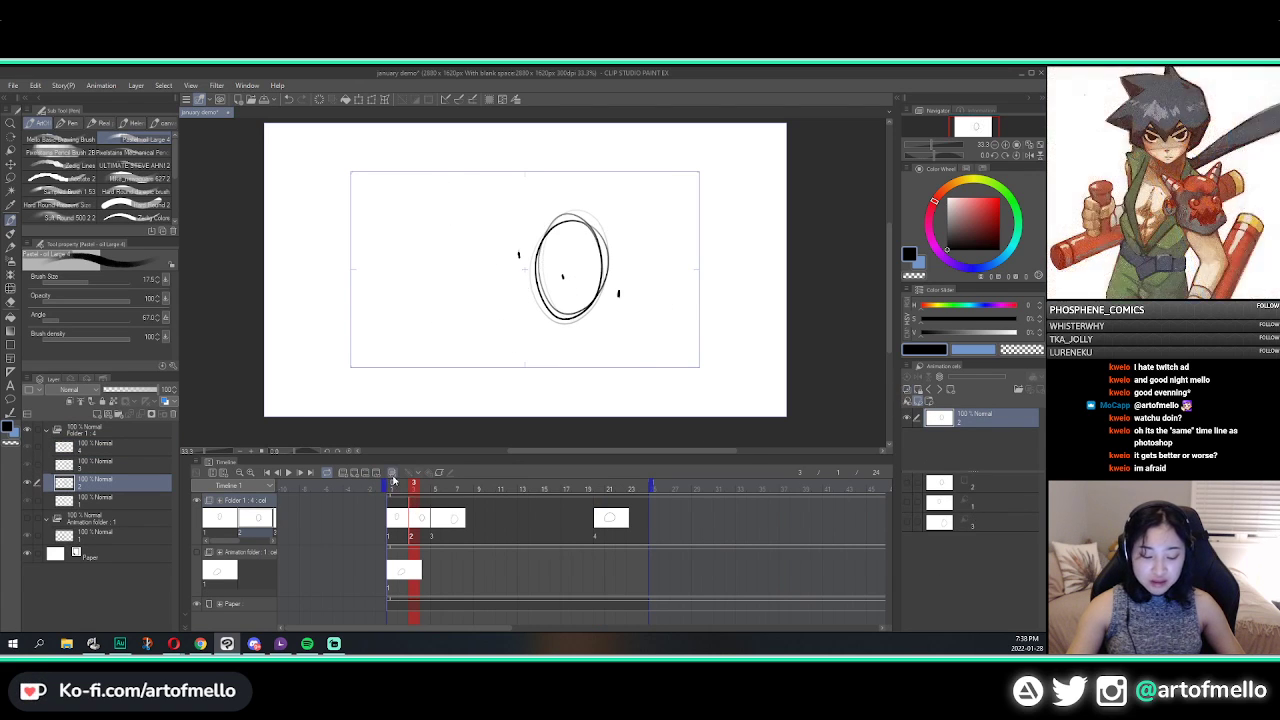
click(393, 475)
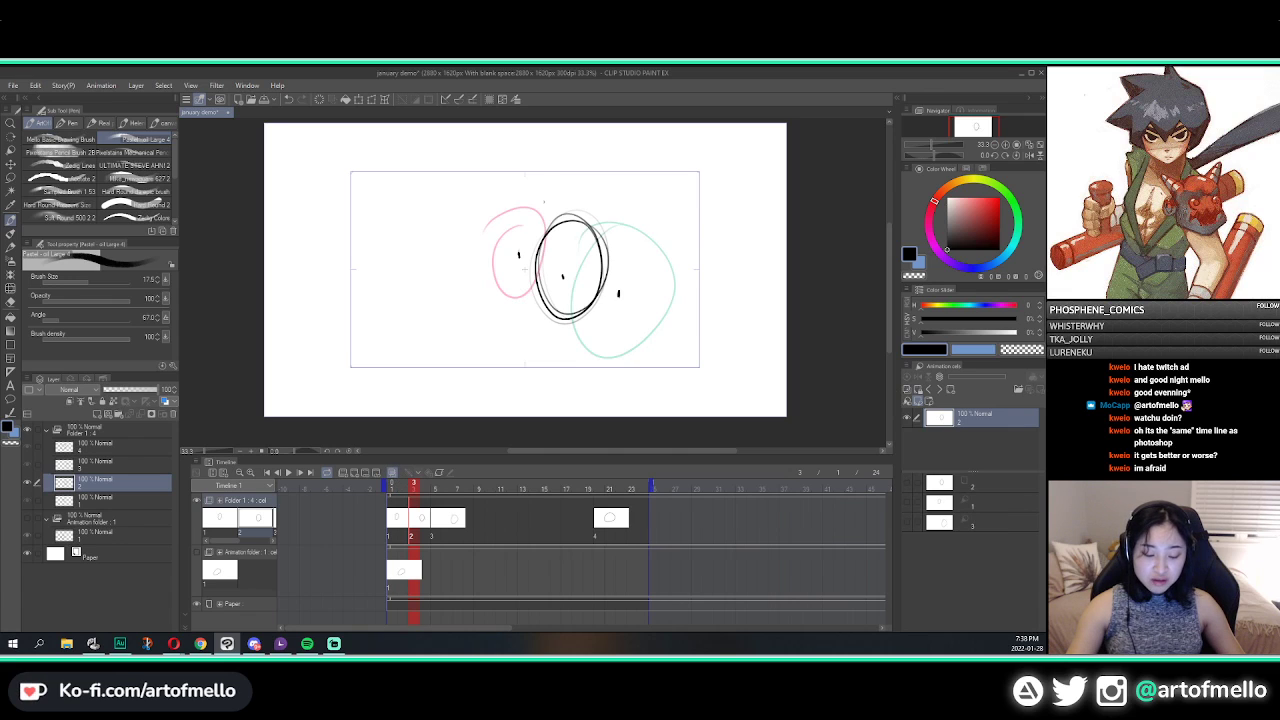
click(393, 473)
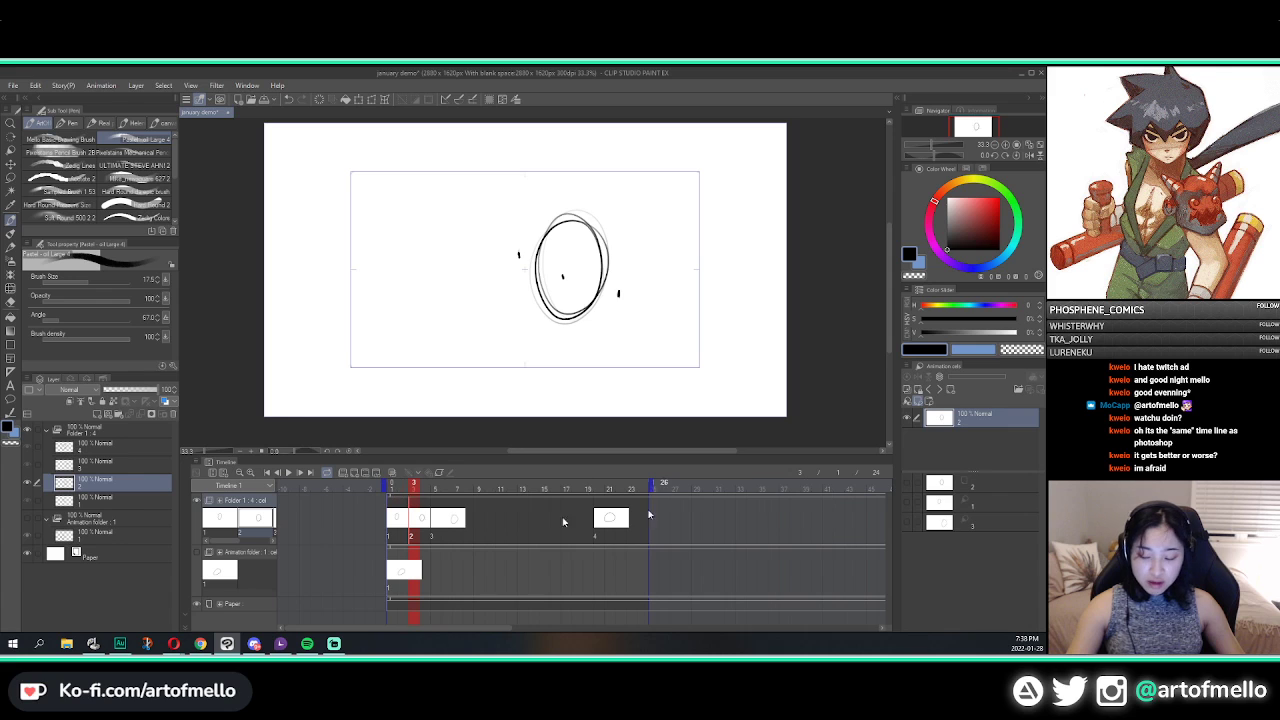
click(908, 390)
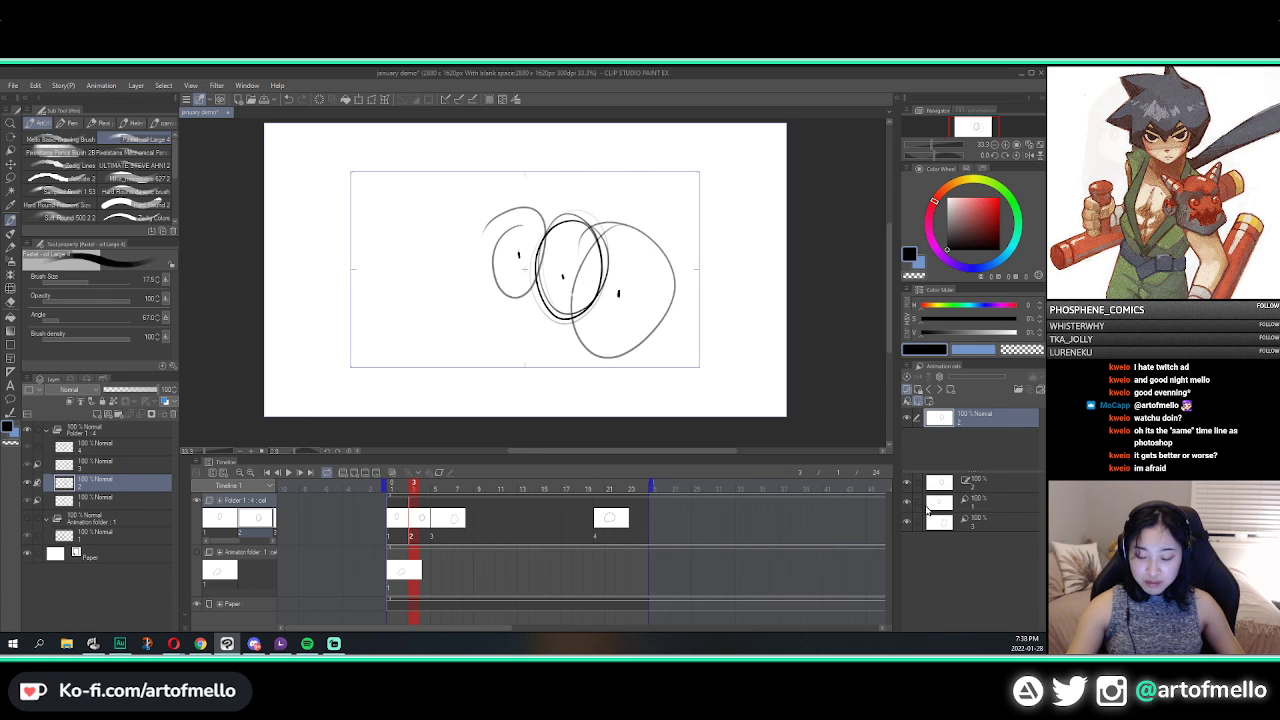
Step: Hide the cel 1 and cel 3 references on cel 2's light table and register cel 4 as a reference
click(908, 502)
click(908, 523)
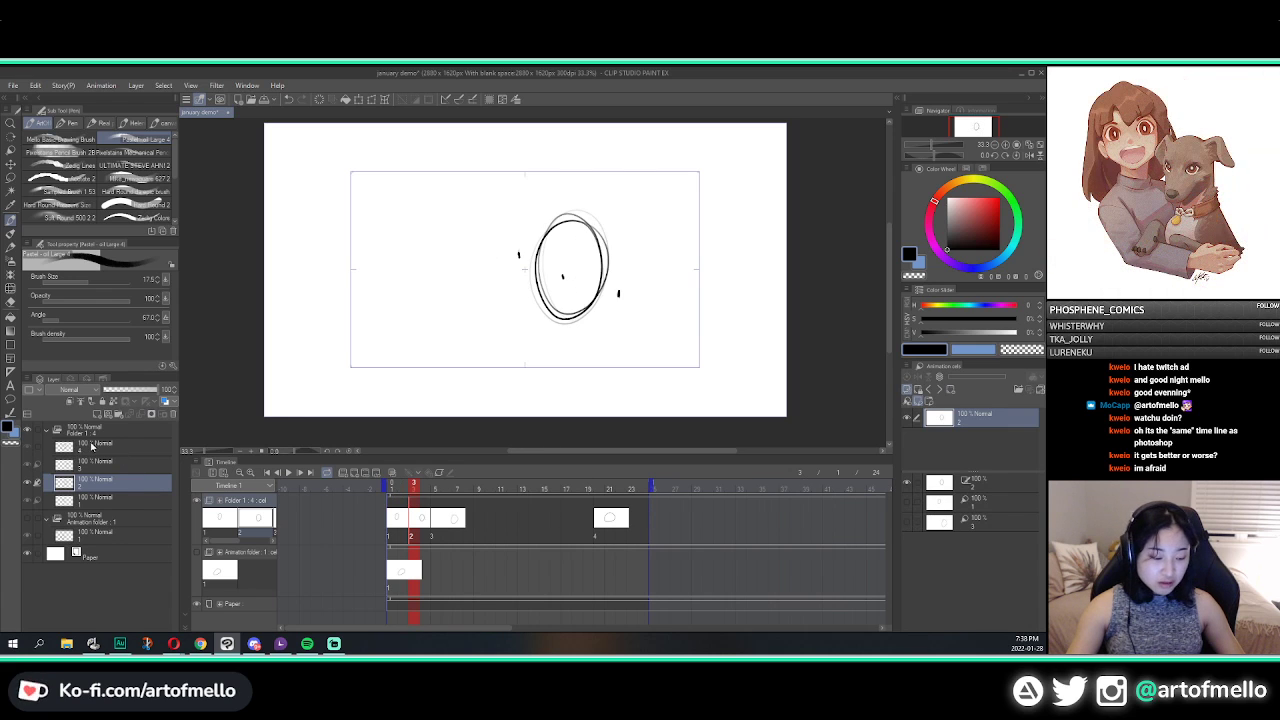
drag(80, 447, 999, 592)
click(976, 546)
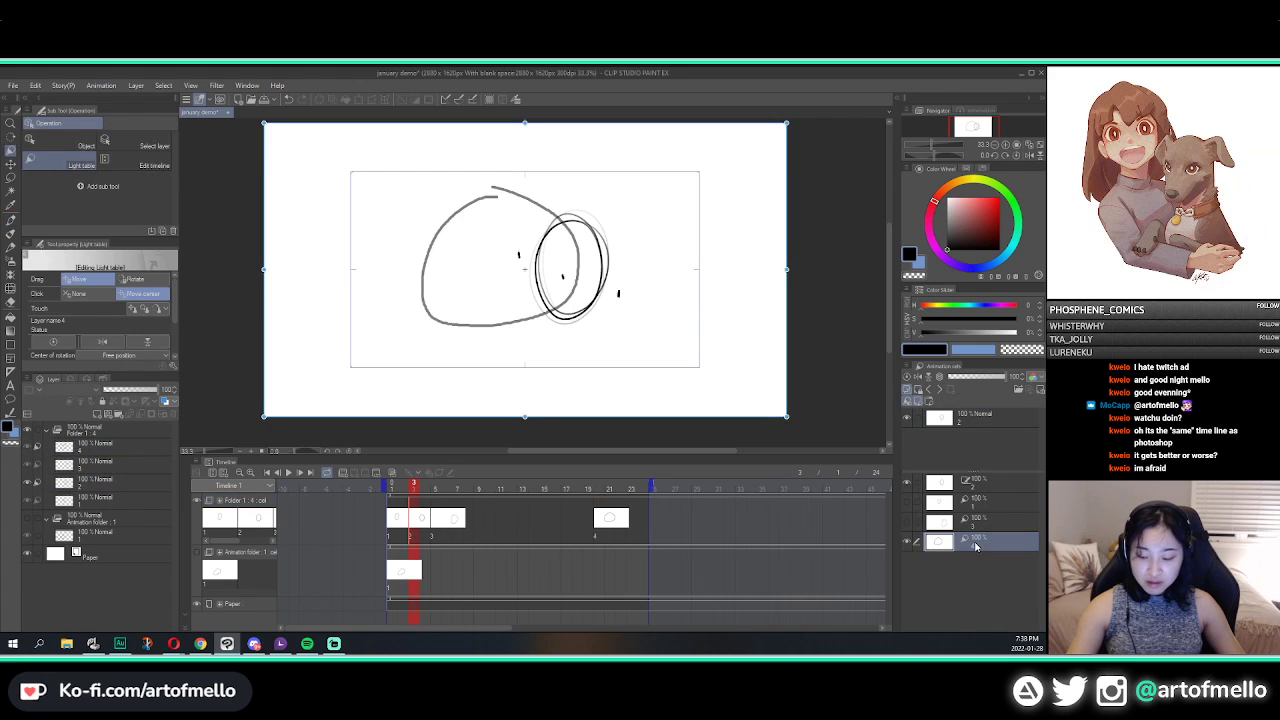
Step: Try moving the cel 4 reference with the Move layer tool and undo the move
key(k)
drag(560, 216, 634, 226)
key(ctrl+z)
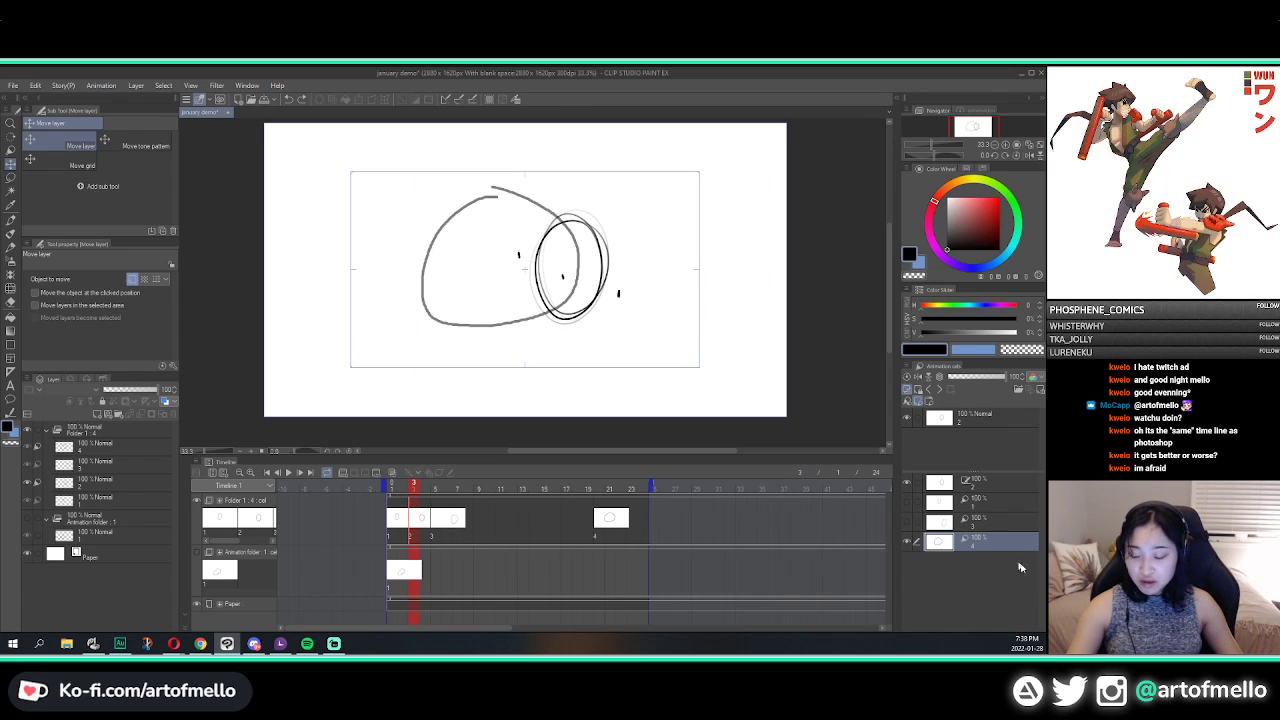
Step: Hide the cel 4 reference and show the cel 3 and cel 1 references again on cel 2's light table
click(908, 543)
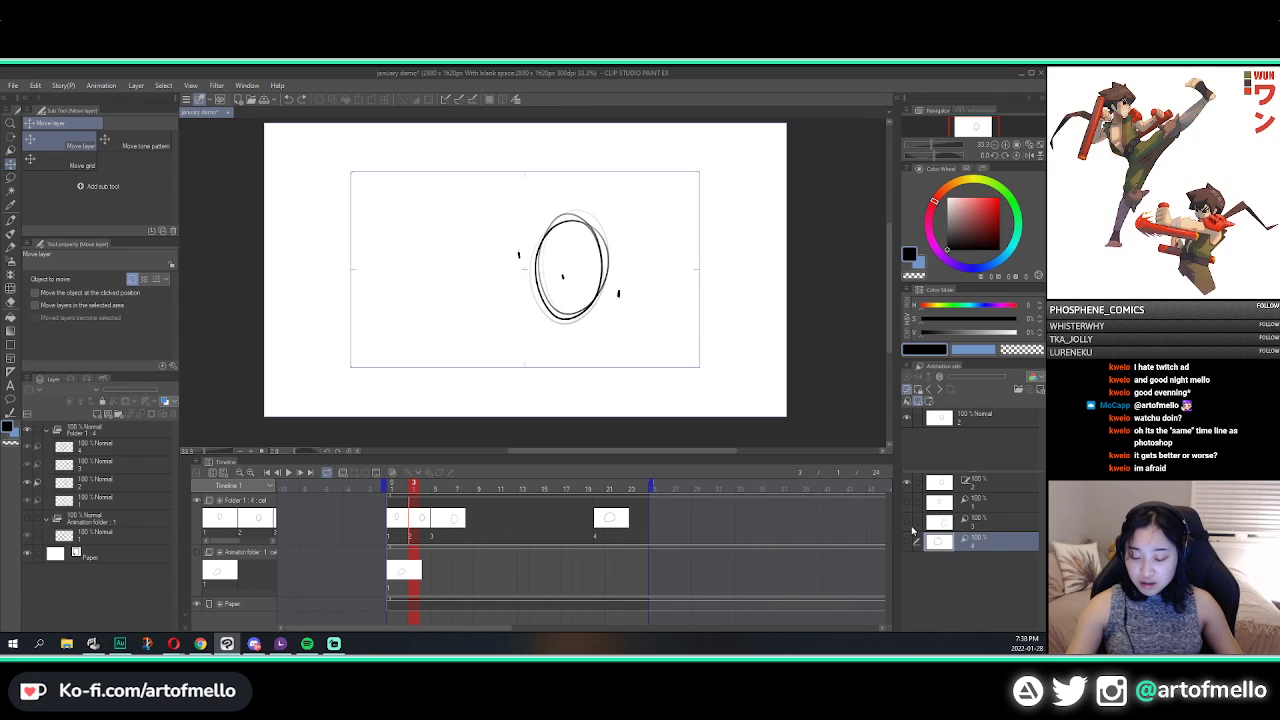
click(908, 523)
click(907, 503)
Step: Move the cel 1 and cel 3 light table references over the circle drawn on cel 2
click(998, 505)
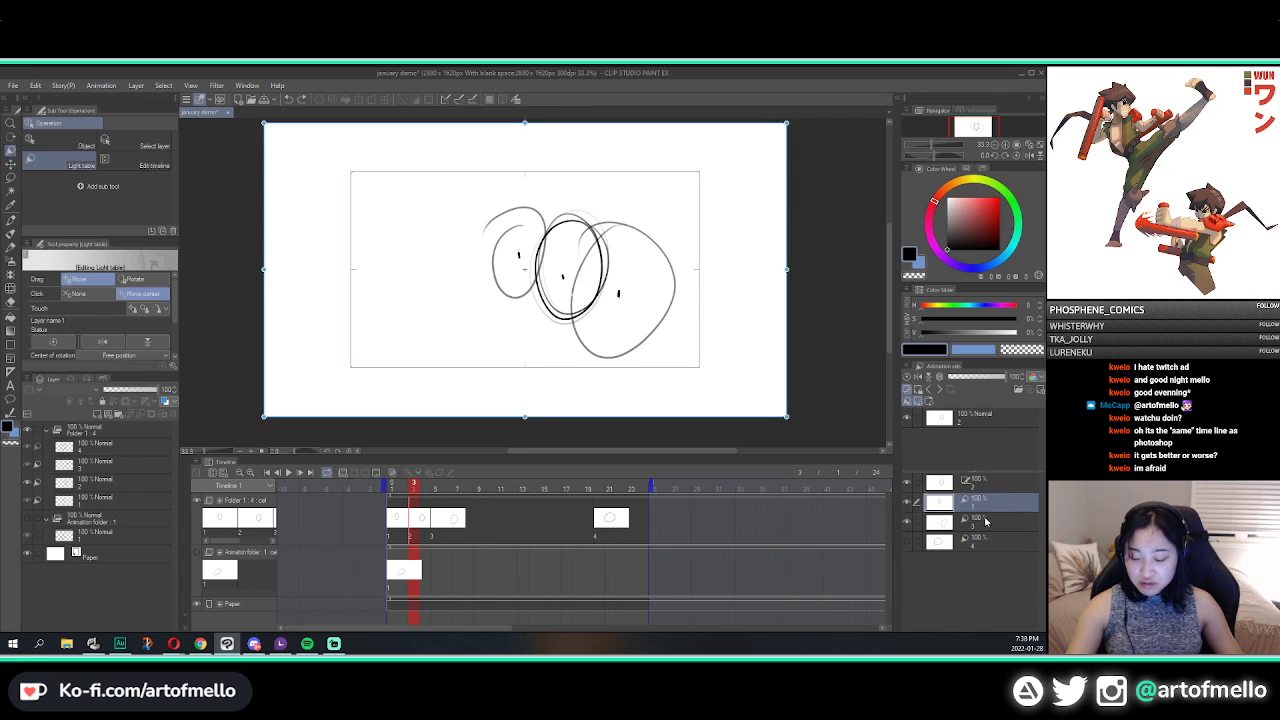
drag(545, 282, 590, 287)
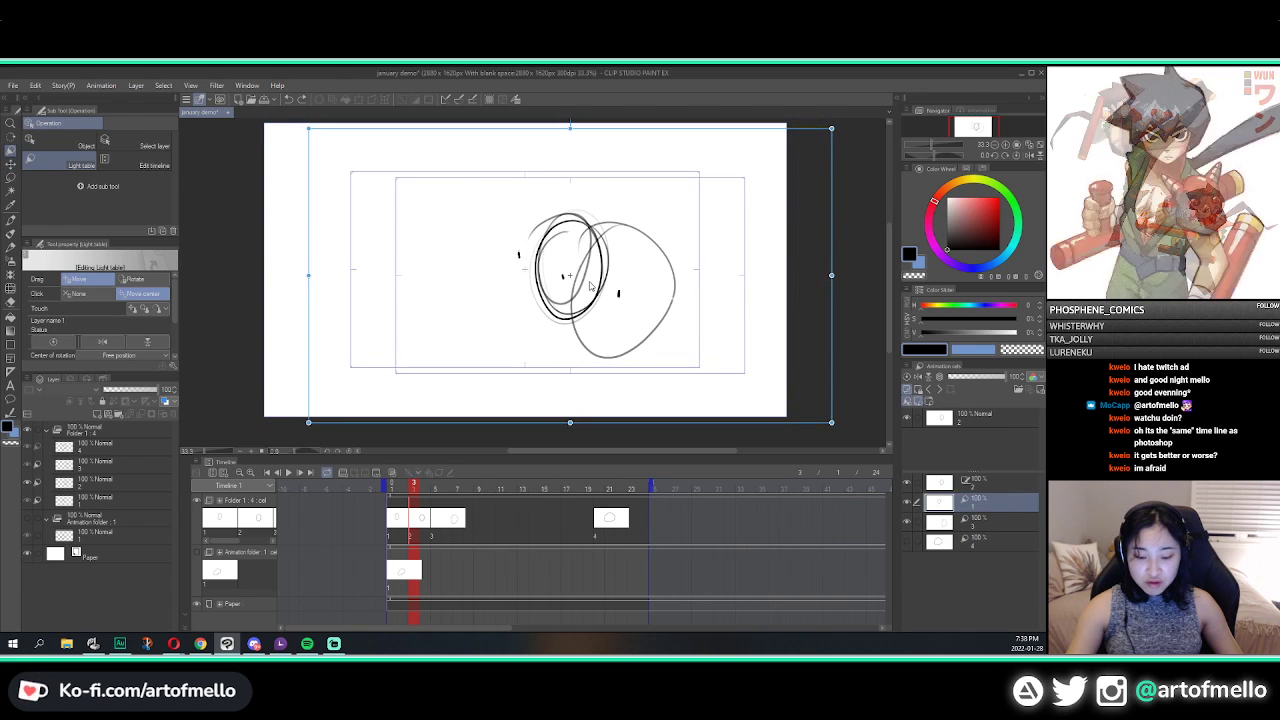
click(978, 521)
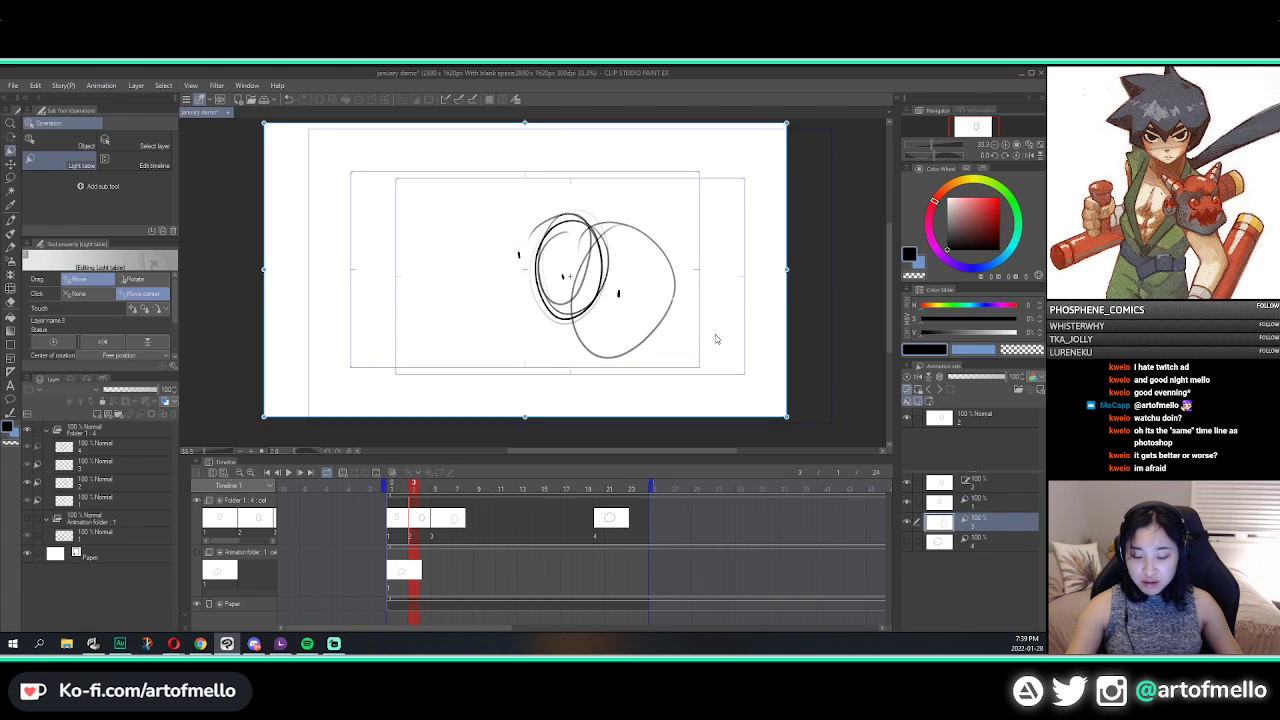
drag(718, 340, 667, 315)
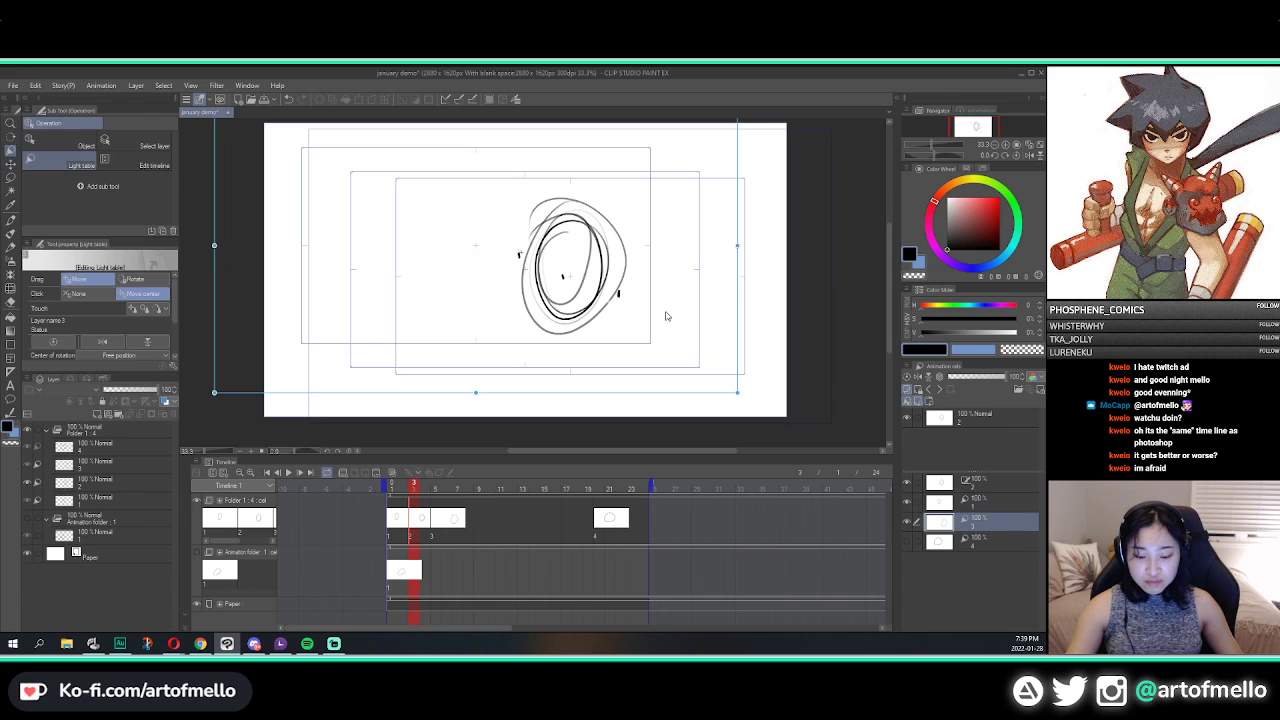
Step: Clear the drawing on cel 2 and shift the cel 1 reference left, clear of the cel 3 reference
key(k)
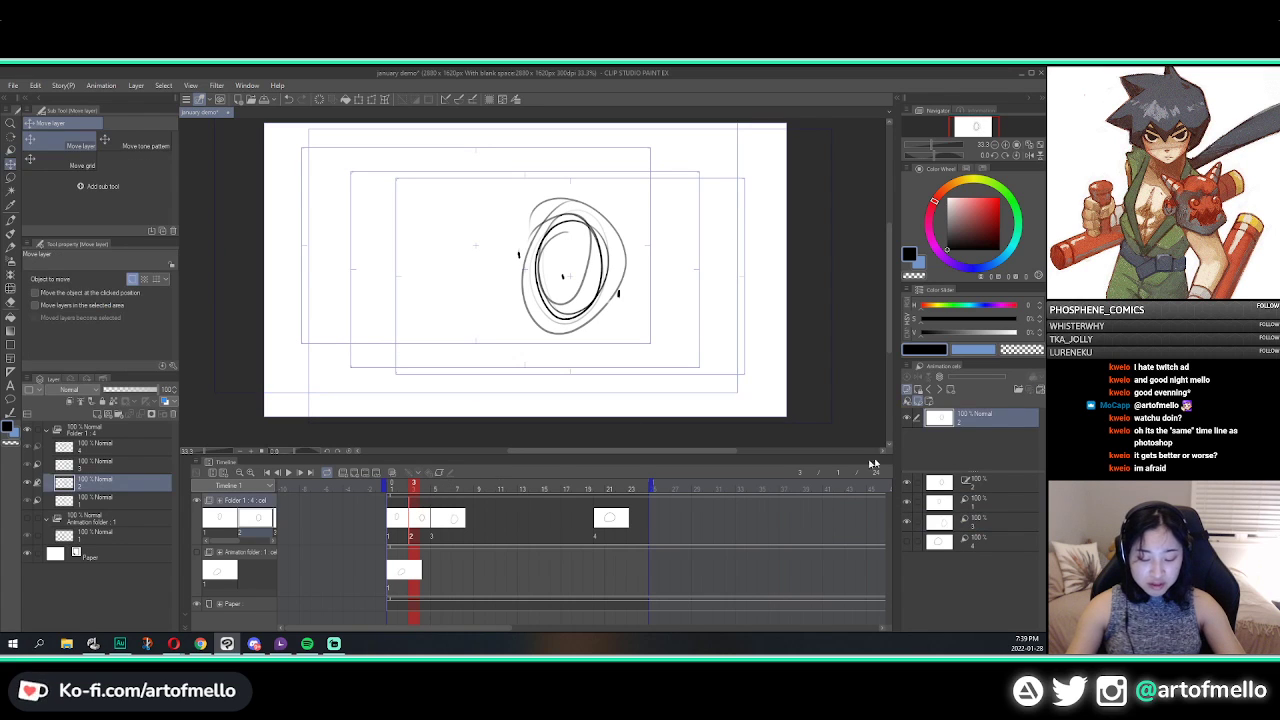
click(979, 518)
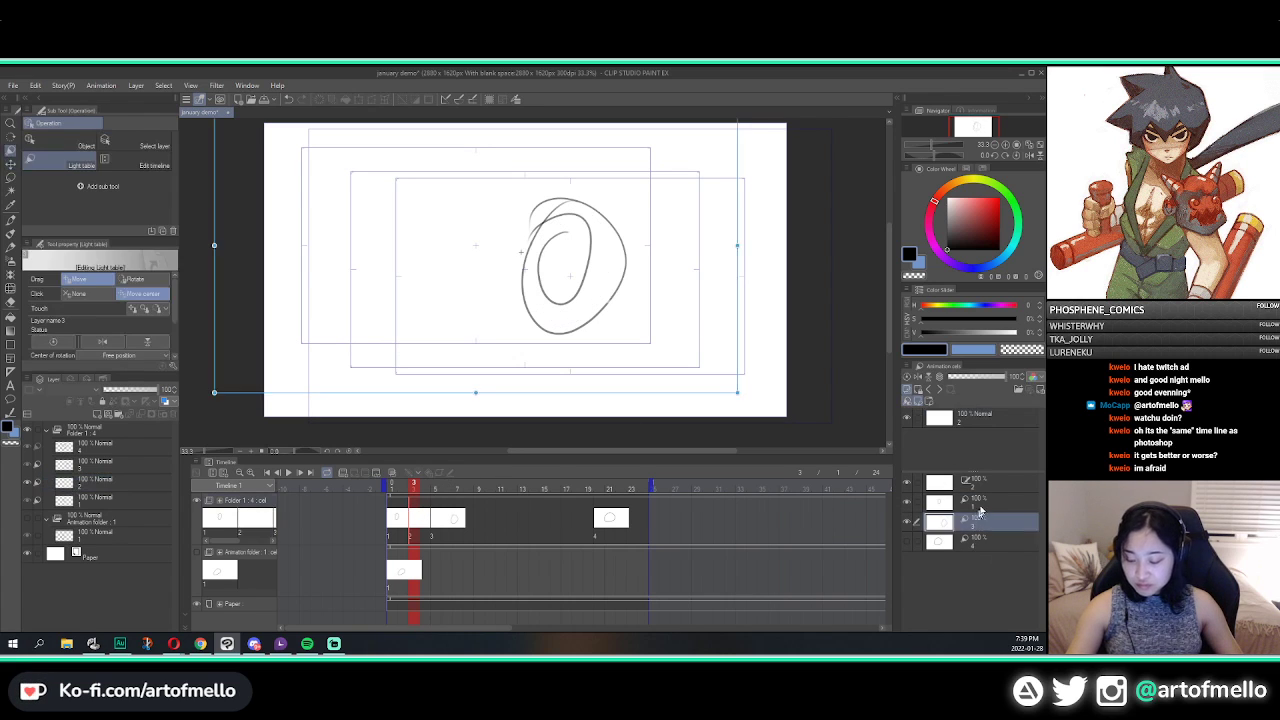
click(978, 501)
drag(622, 288, 538, 286)
Step: Switch the selected light table reference from cel 1 to cel 4 and back to cel 1
key(Left)
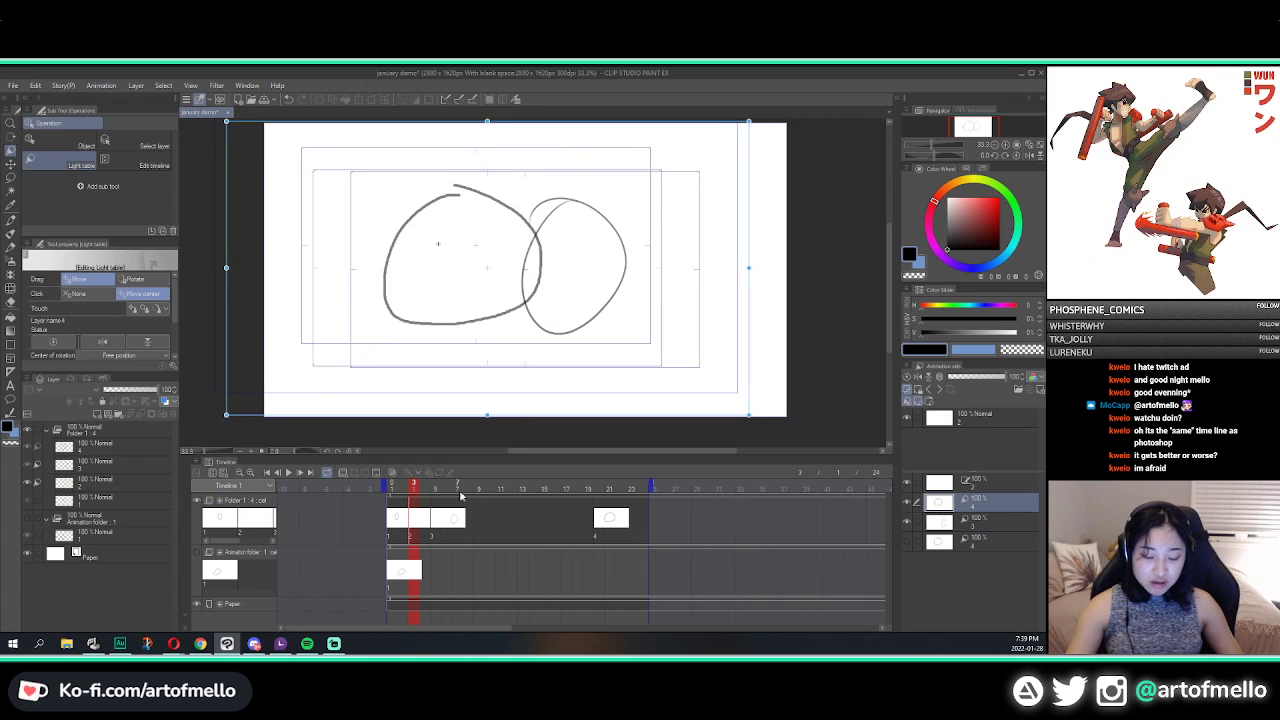
key(Right)
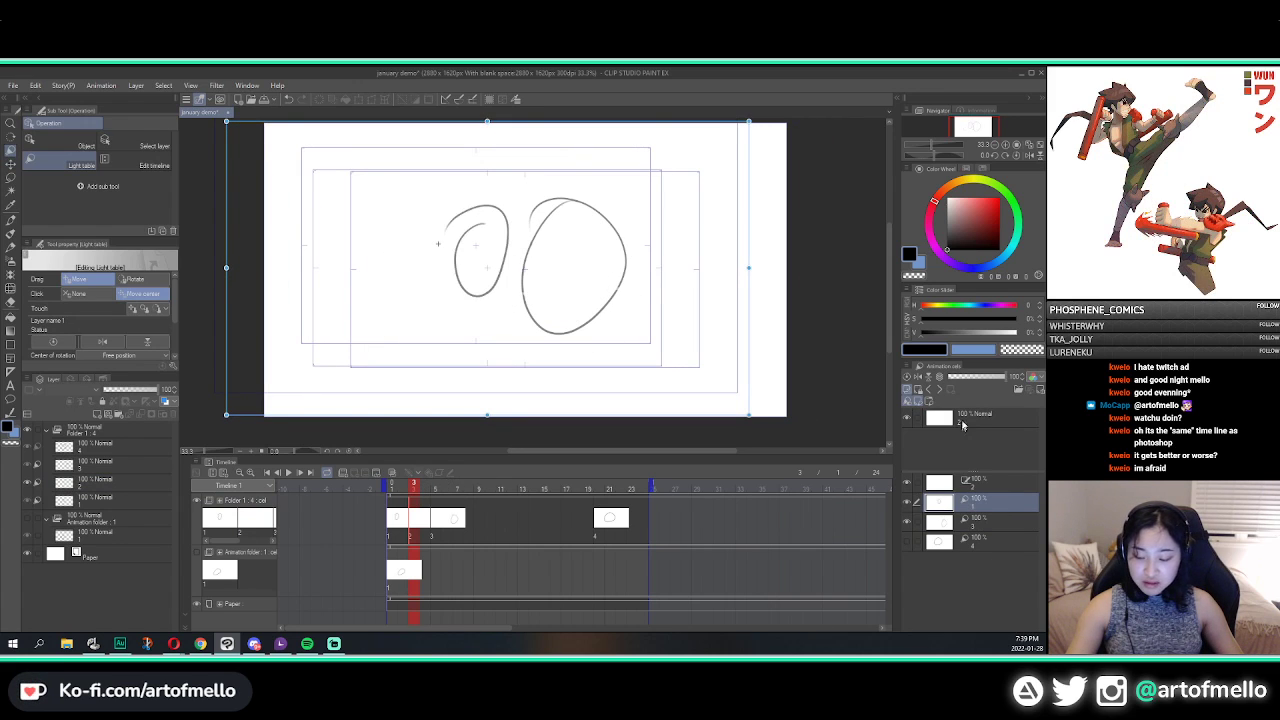
key(k)
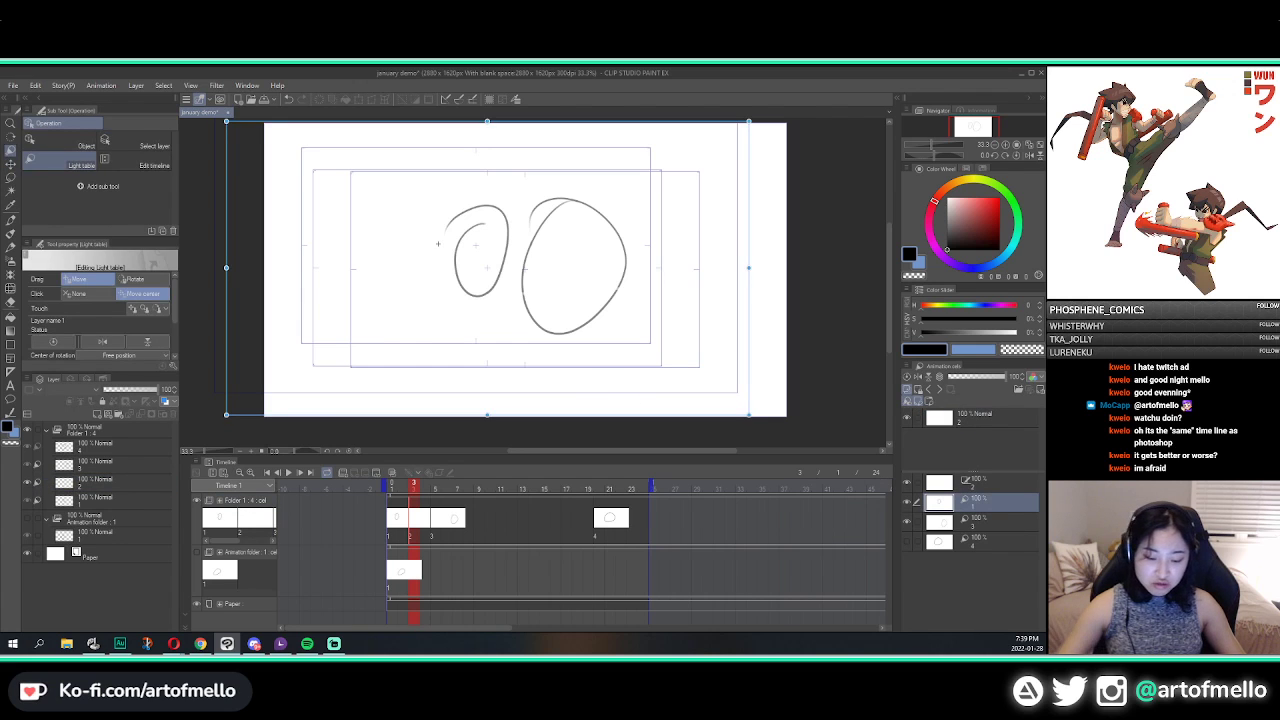
key(e)
click(976, 503)
key(Right)
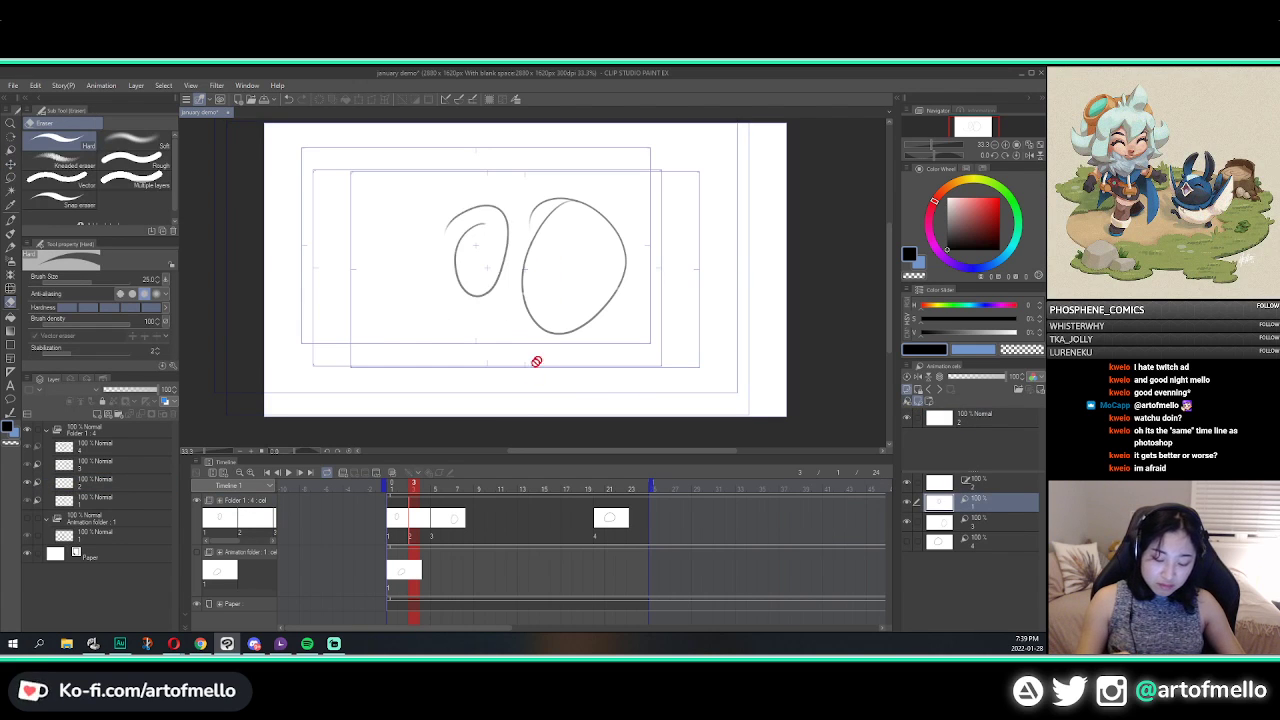
Step: Go to cel 1 at frame 1, remove its circle and sketch a small figure with head, torso, arms and legs
click(967, 426)
key(Left)
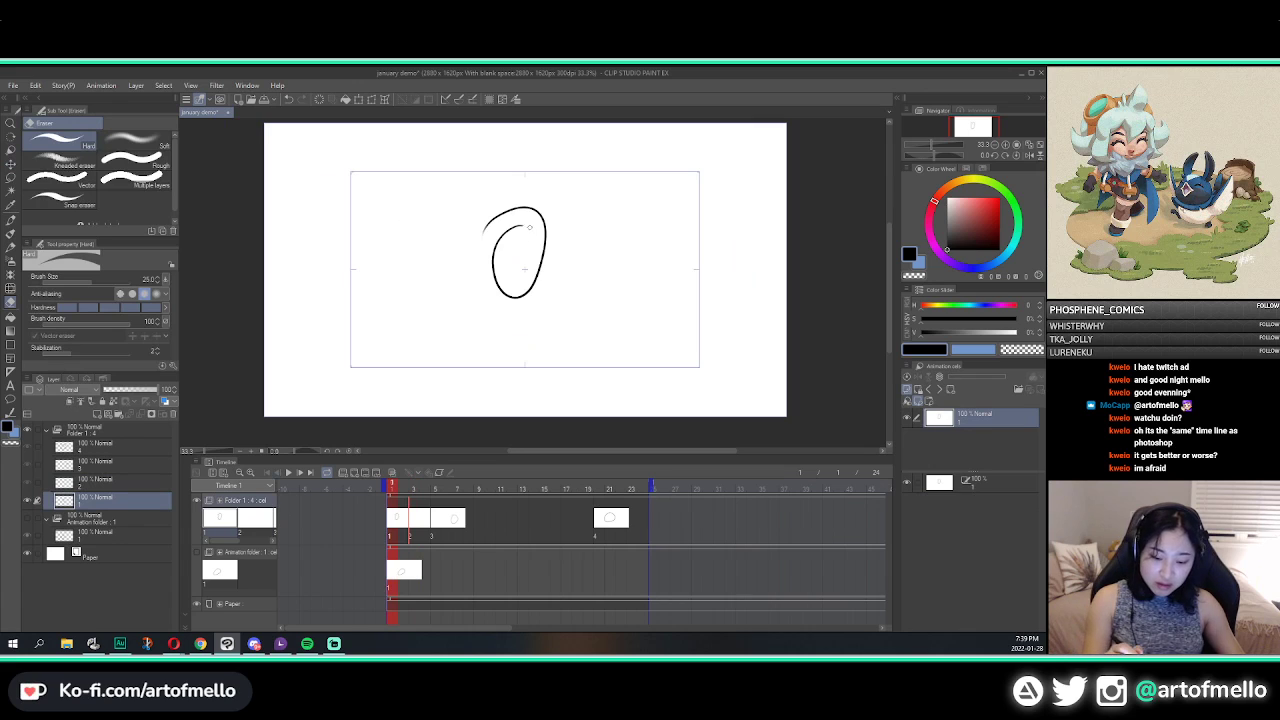
mouse_move(538, 231)
mouse_down()
mouse_move(571, 233)
mouse_move(546, 270)
mouse_up()
key(p)
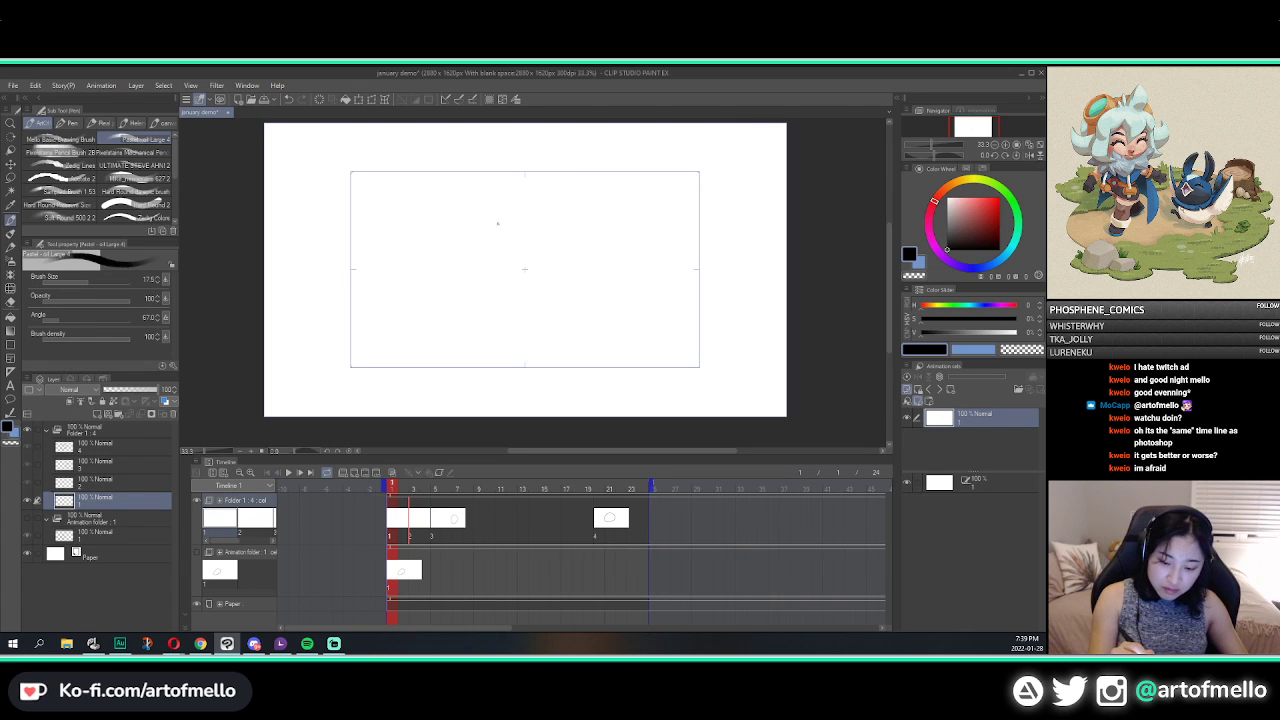
mouse_move(497, 223)
mouse_down()
mouse_move(493, 242)
mouse_move(513, 240)
mouse_move(524, 262)
mouse_up()
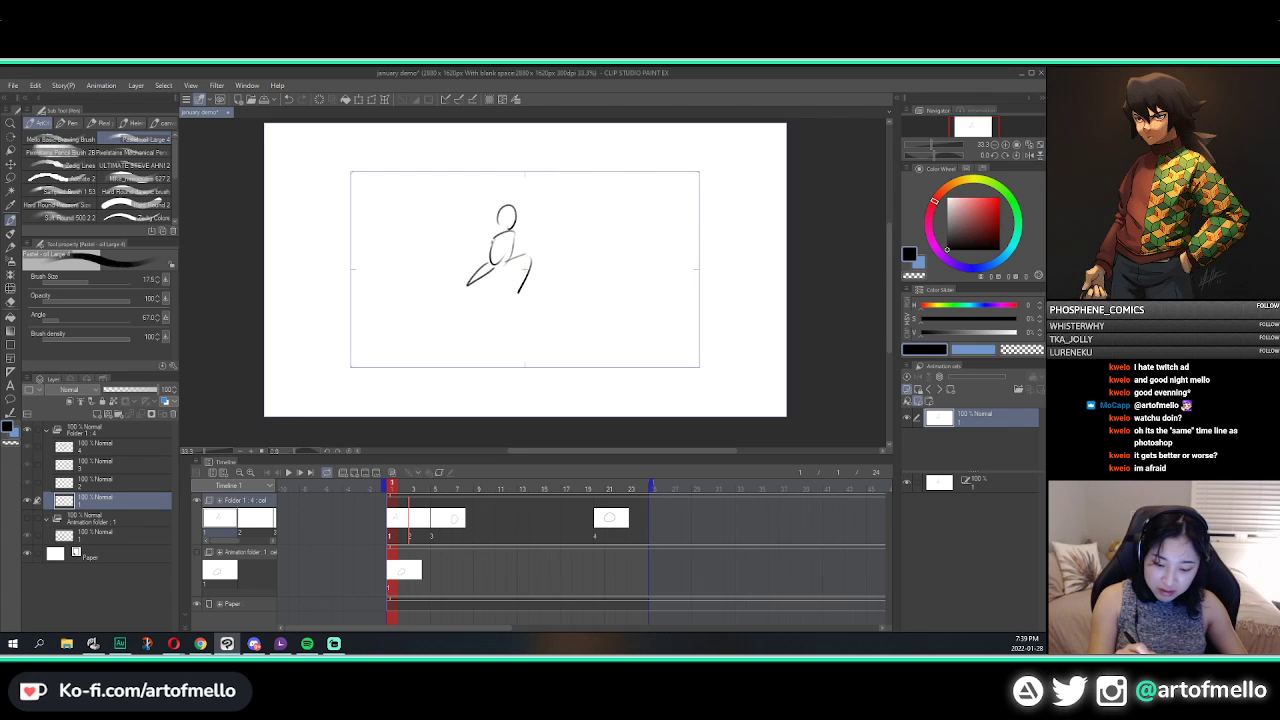
mouse_move(503, 240)
mouse_down()
mouse_move(480, 252)
mouse_move(510, 237)
mouse_up()
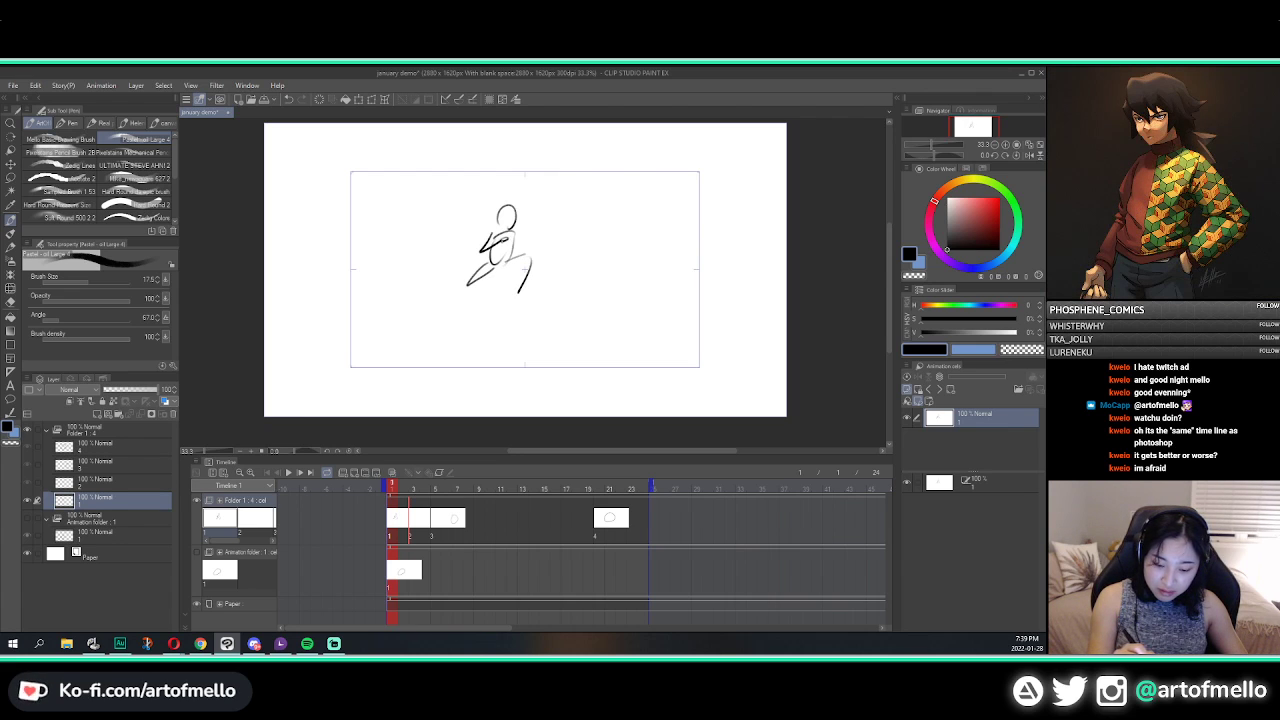
Step: Go to cel 3 at frame 5, remove its circle and draw a small circle on the right side of the canvas
key(Right)
key(Right)
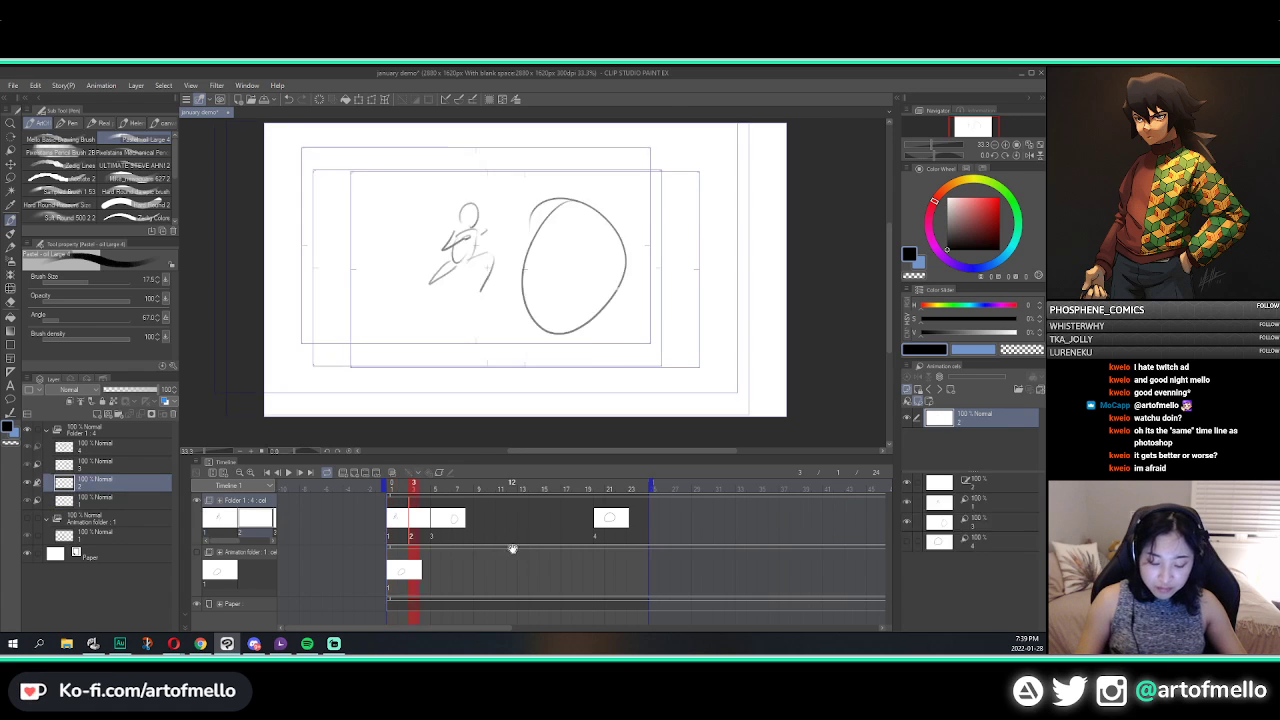
key(e)
mouse_move(628, 229)
mouse_down()
mouse_move(625, 310)
mouse_move(686, 266)
mouse_up()
key(p)
mouse_move(600, 260)
mouse_down()
mouse_move(650, 252)
mouse_move(601, 248)
mouse_up()
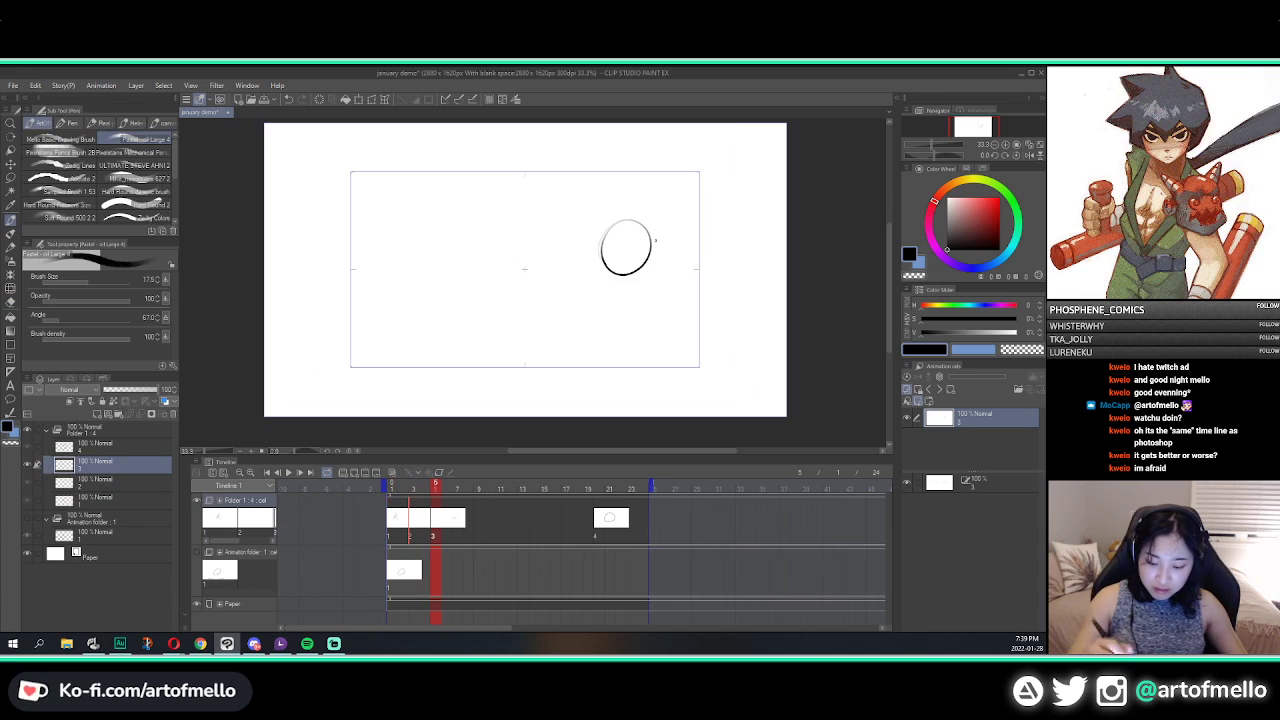
Step: Undo the oversized head circle and sketch a running stick figure with a smaller head on cel 3
key(ctrl+z)
key(ctrl+z)
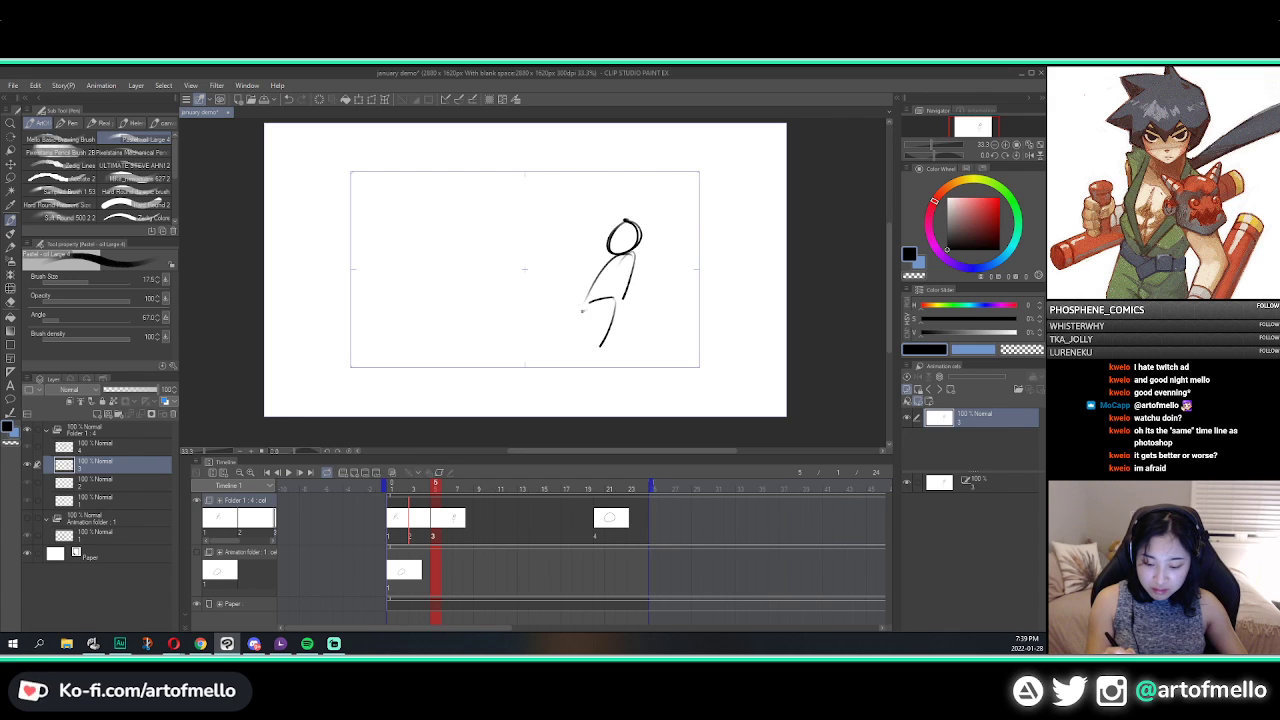
drag(612, 300, 592, 347)
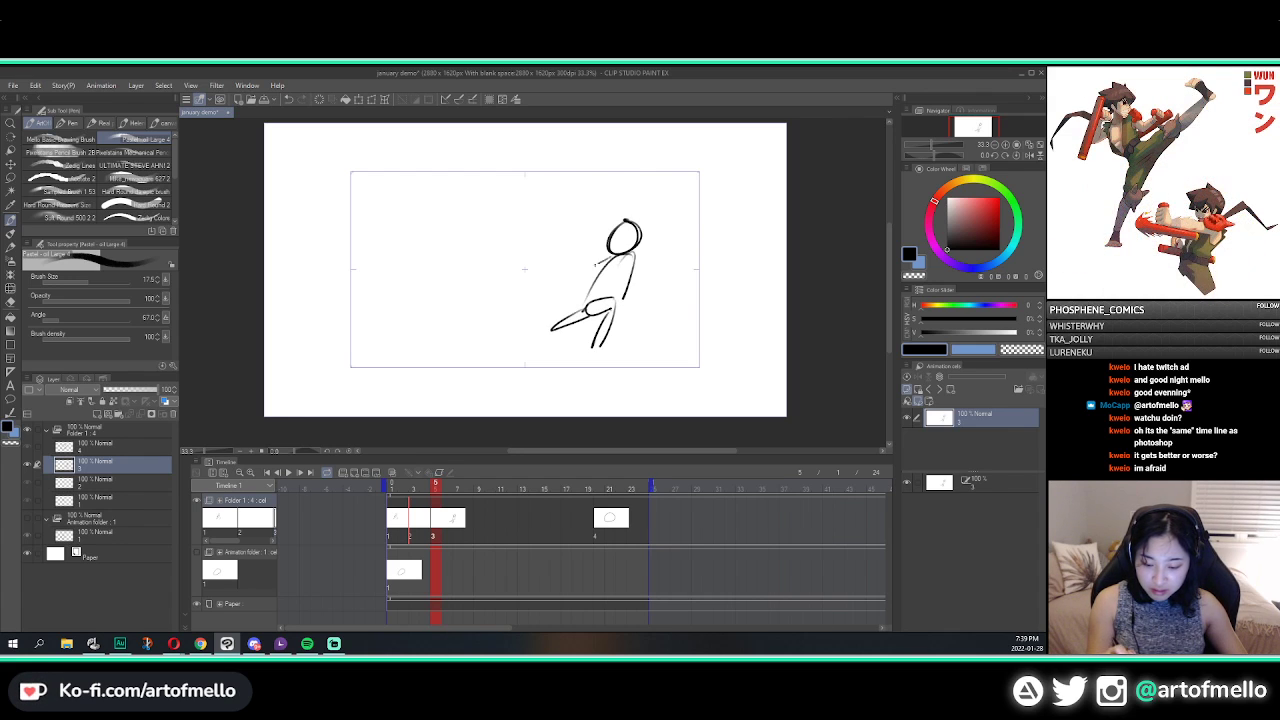
mouse_move(569, 279)
mouse_down()
mouse_move(611, 266)
mouse_move(583, 260)
mouse_move(673, 250)
mouse_up()
key(ctrl+z)
key(ctrl+z)
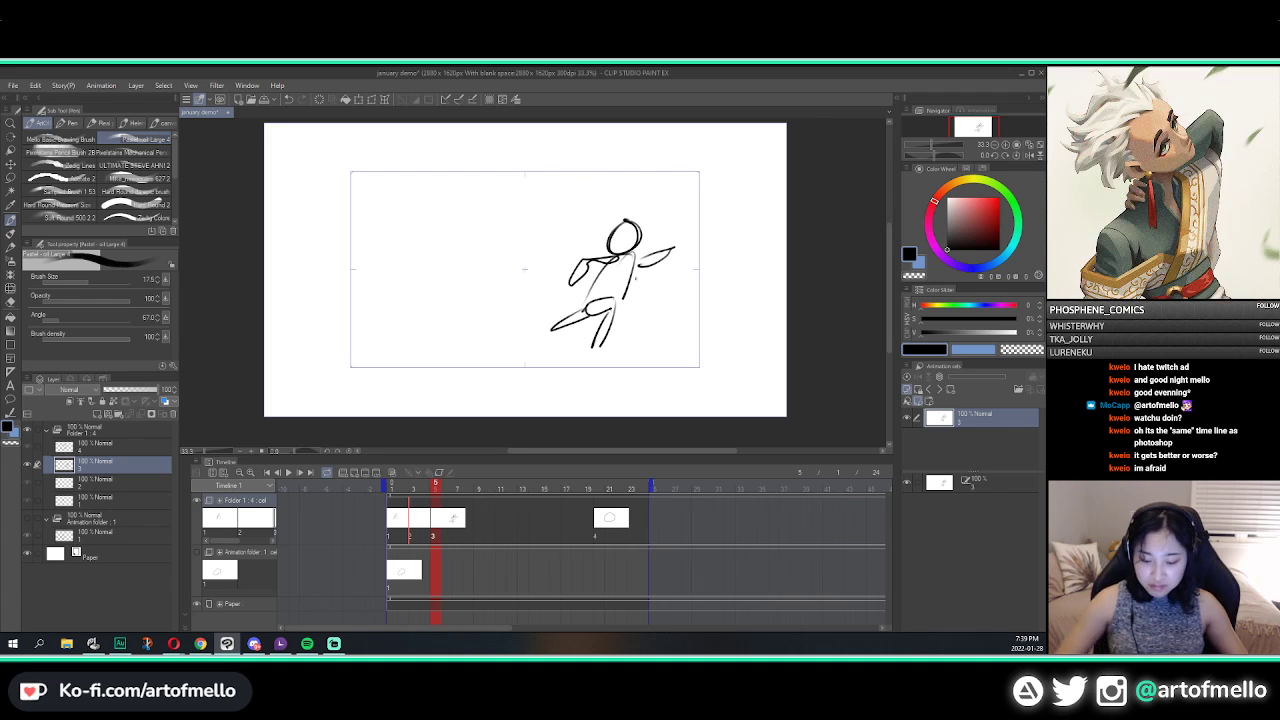
Step: Deregister all reference images from cel 2's light table
key(Left)
key(Left)
key(Right)
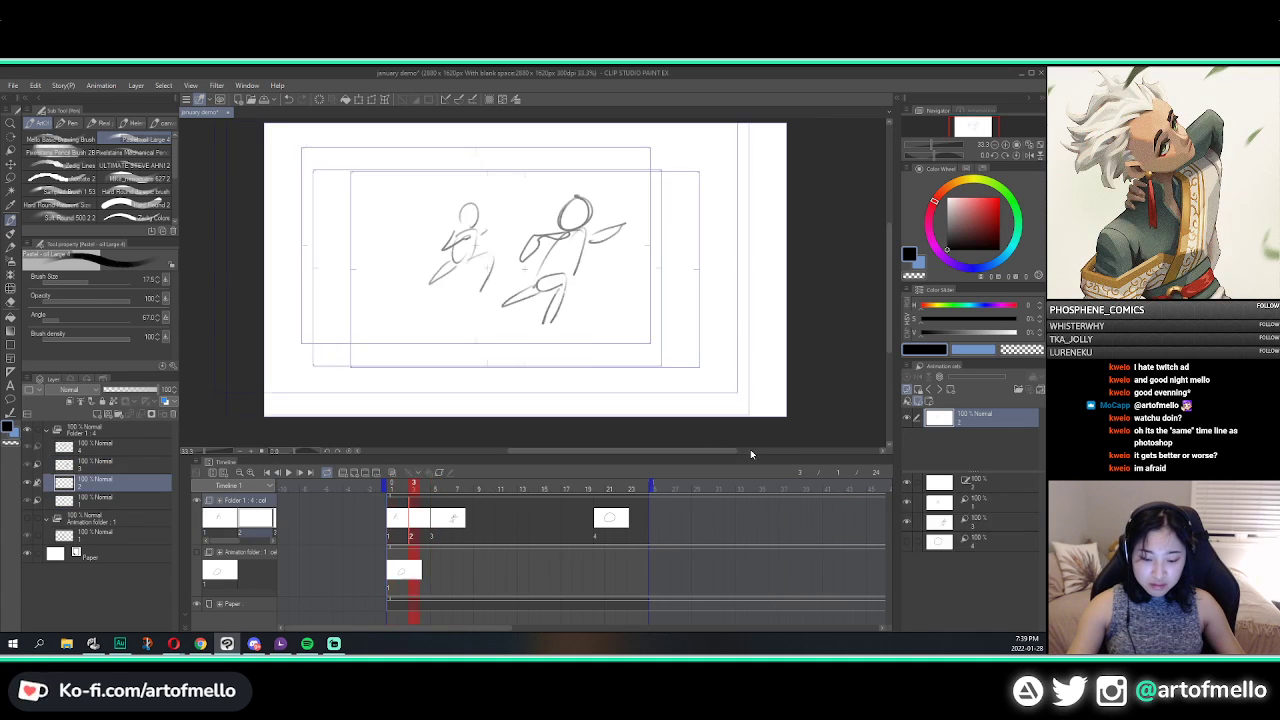
key(Right)
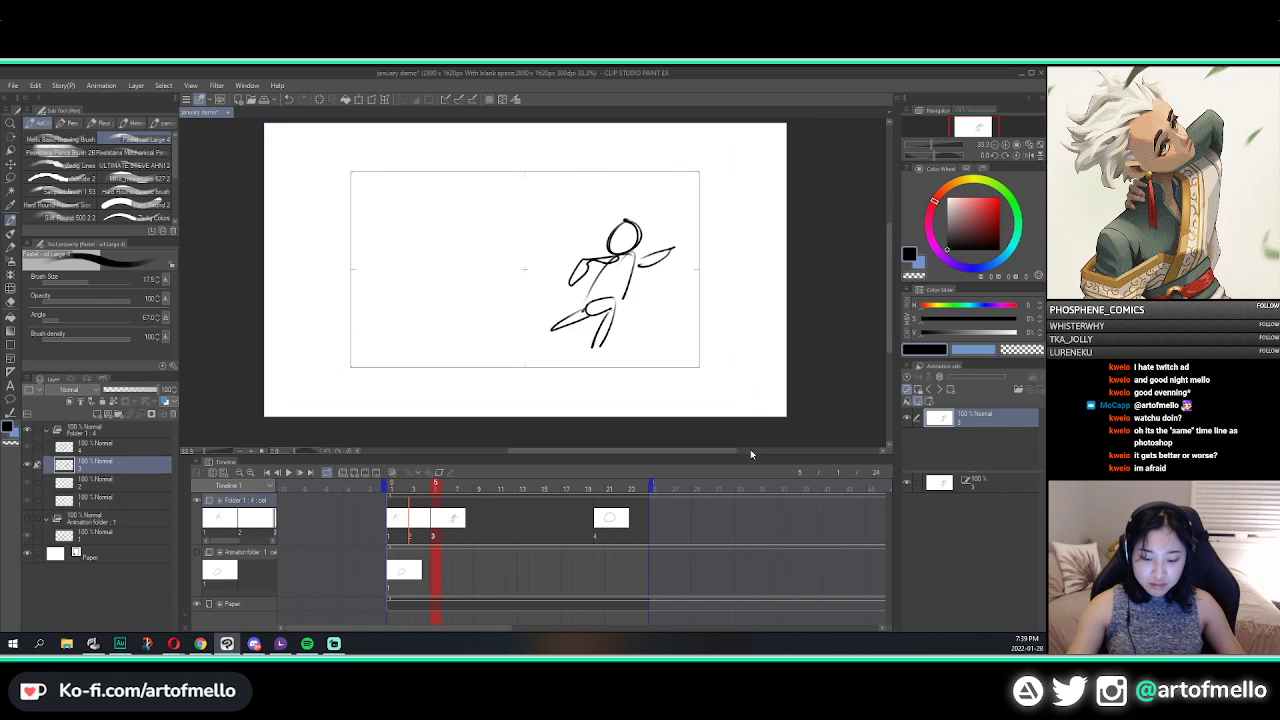
click(413, 508)
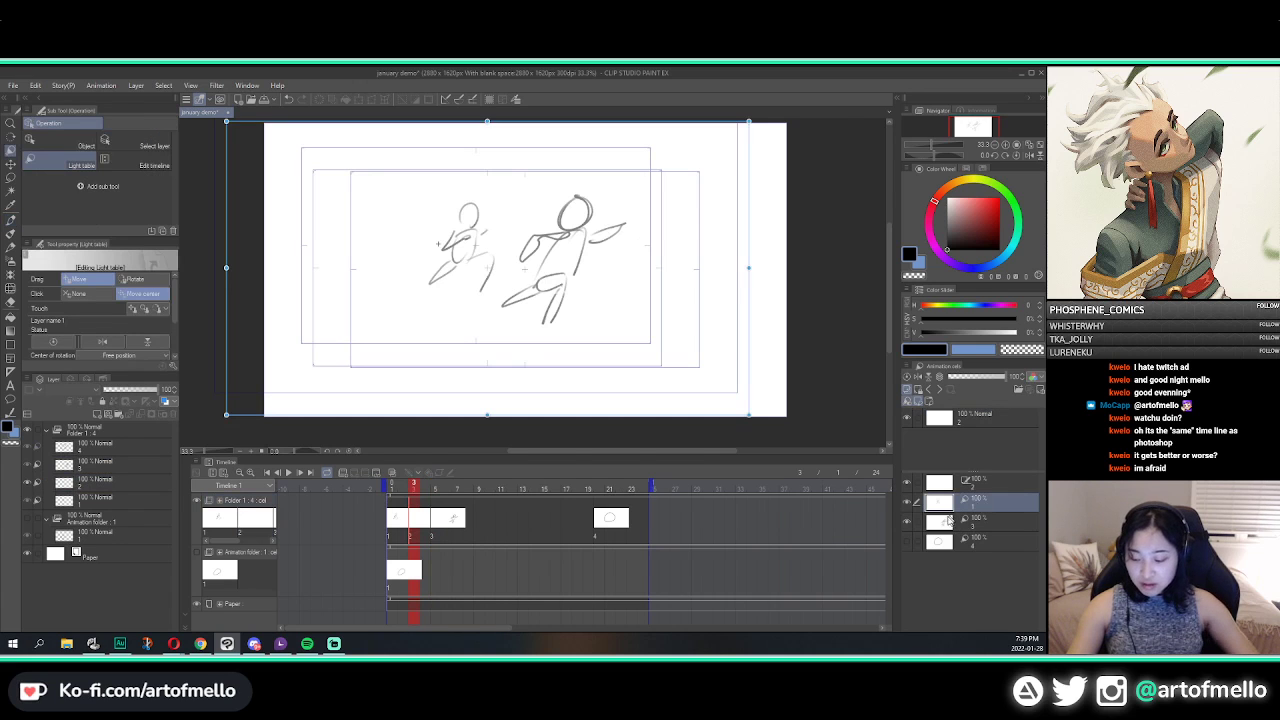
key(o)
click(988, 514)
right_click(988, 514)
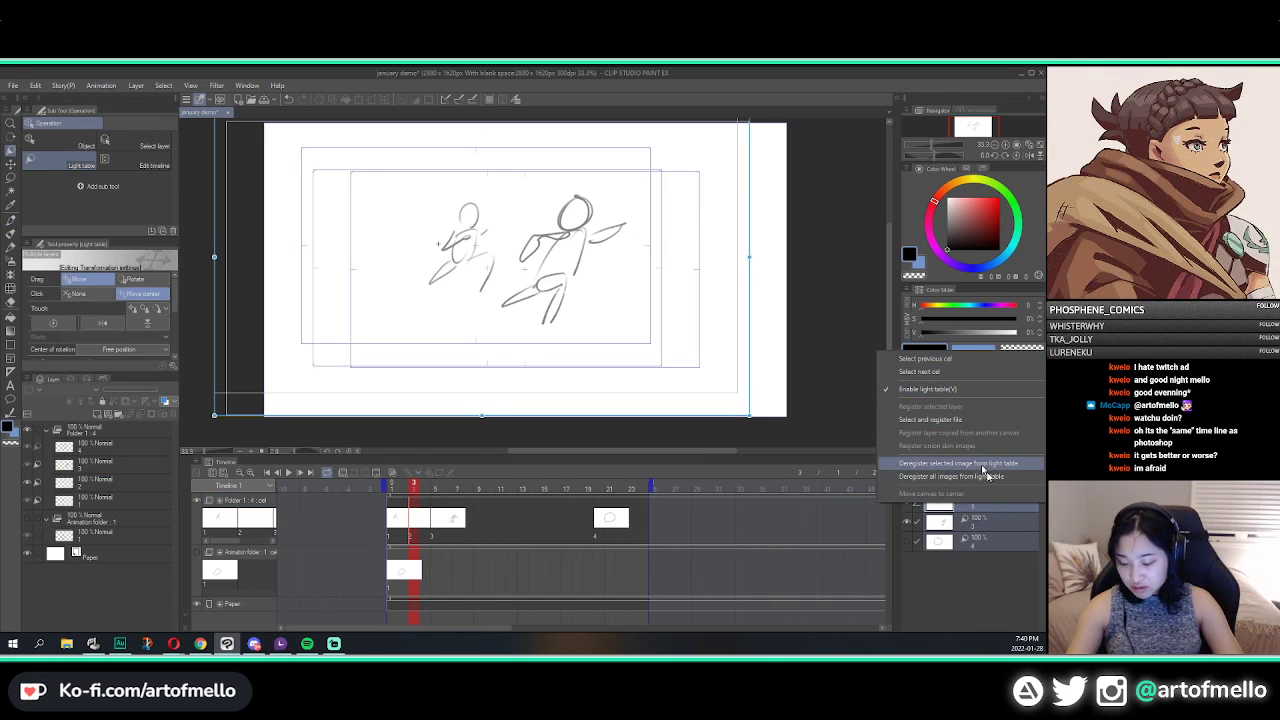
click(980, 465)
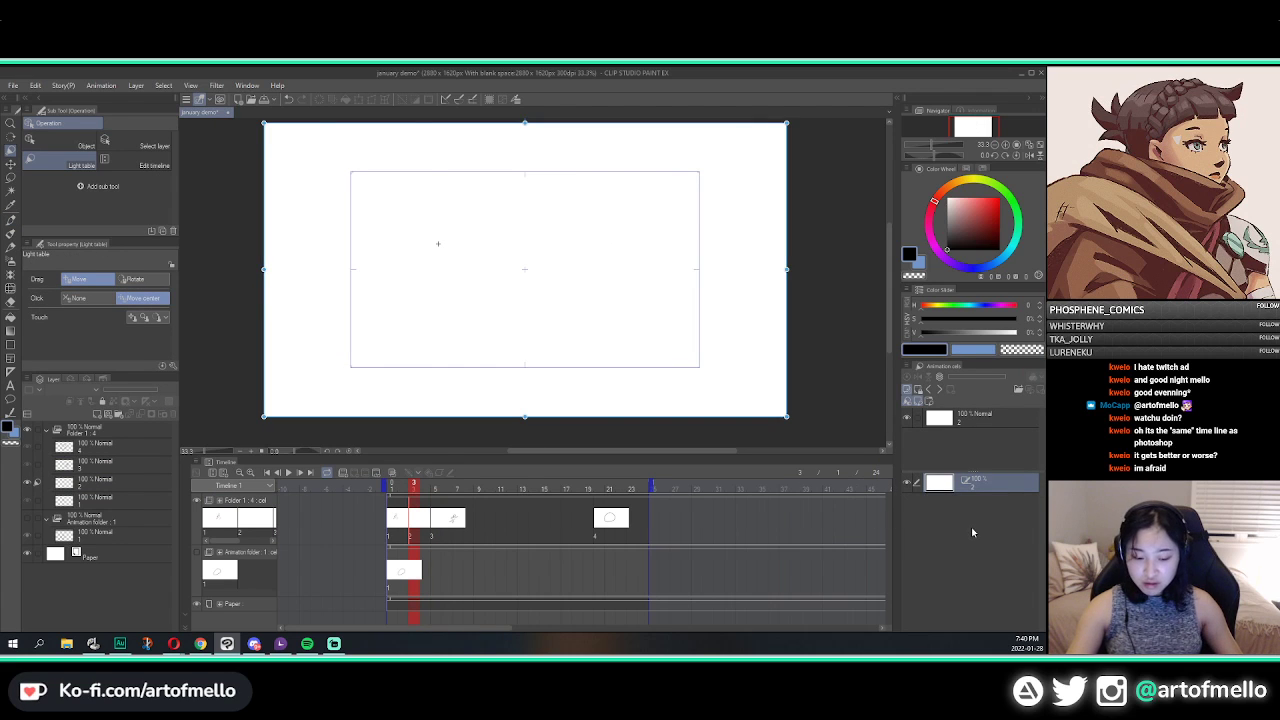
Step: Label cel 1's figure with a circled A1 and cel 3's figure with a circled A2
click(435, 497)
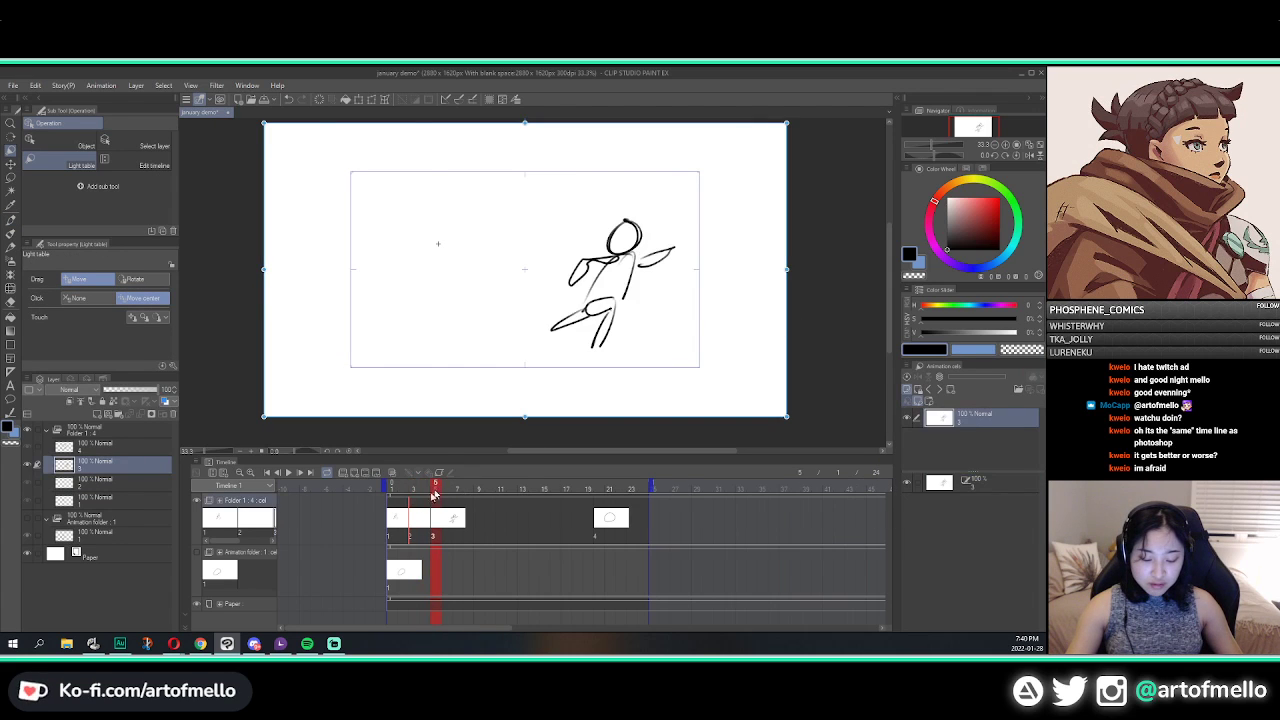
click(391, 507)
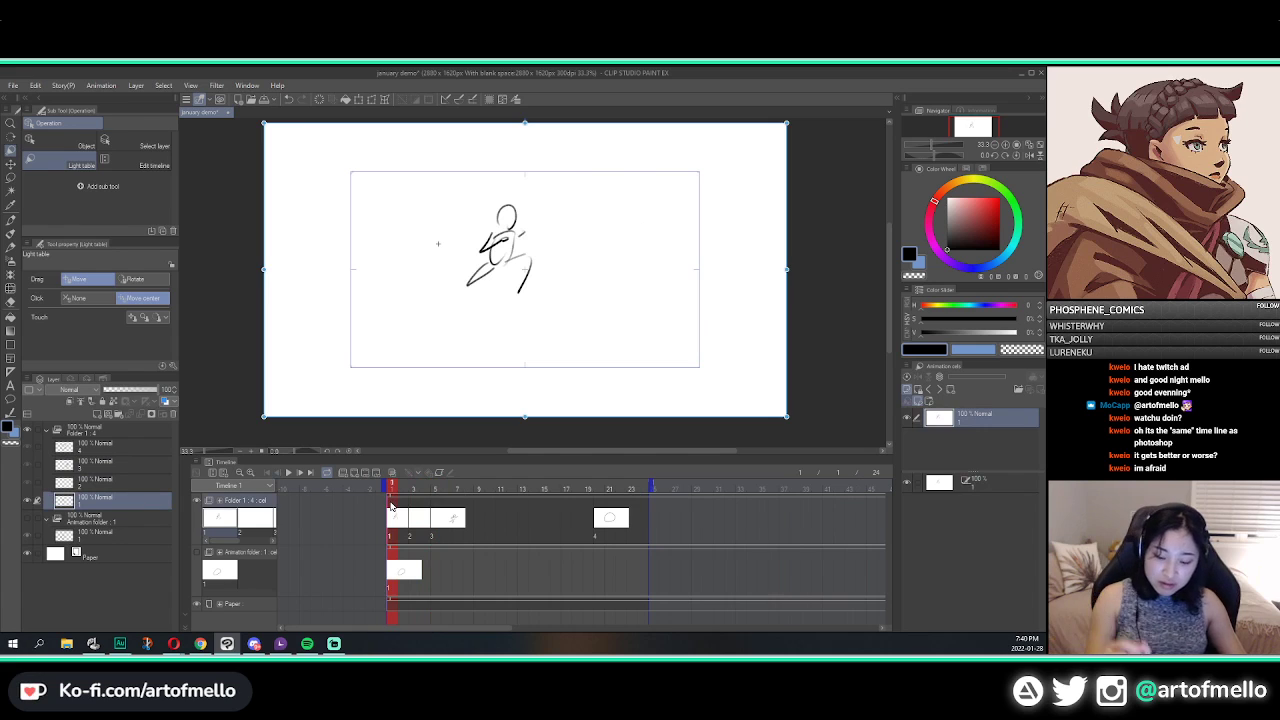
key(p)
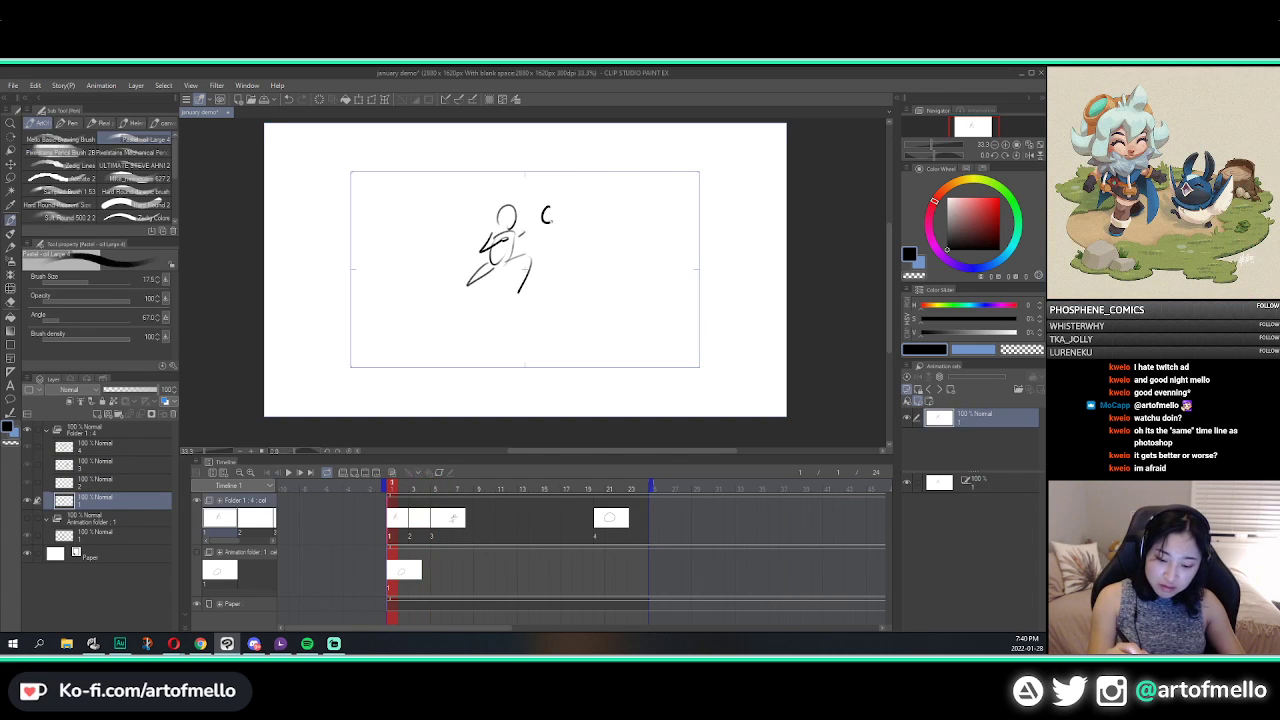
drag(547, 222, 550, 208)
key(period)
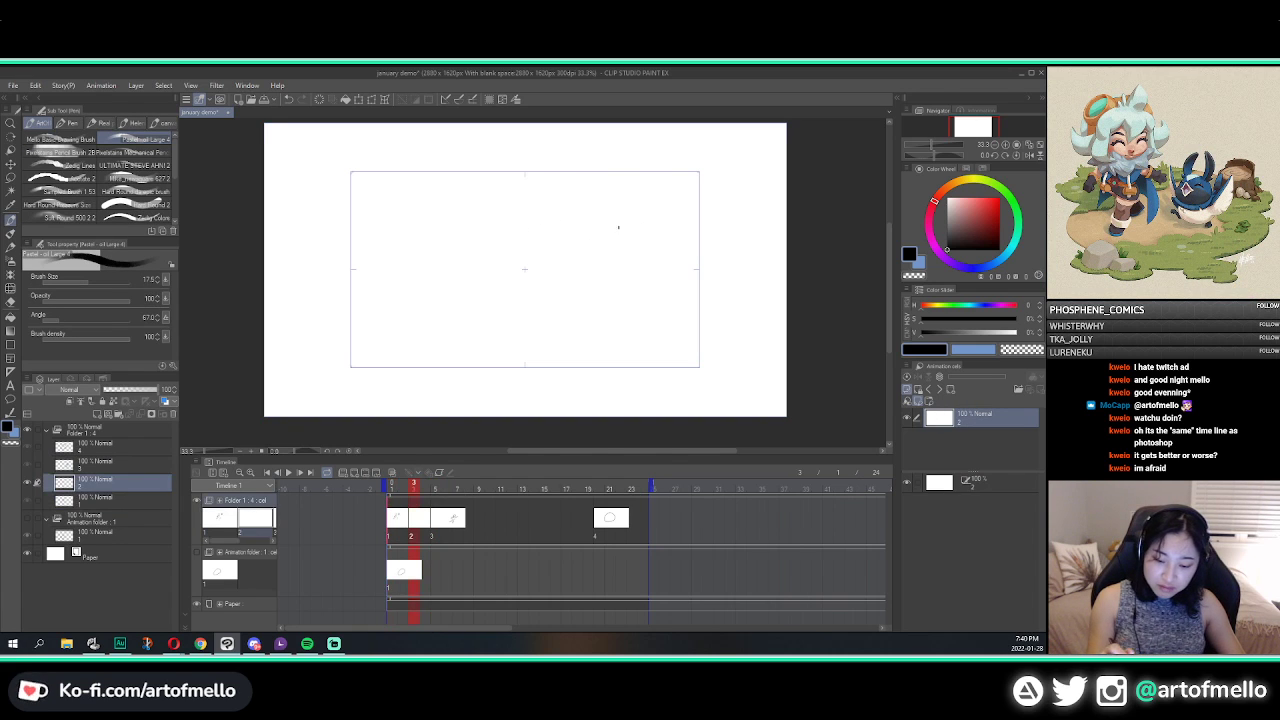
key(period)
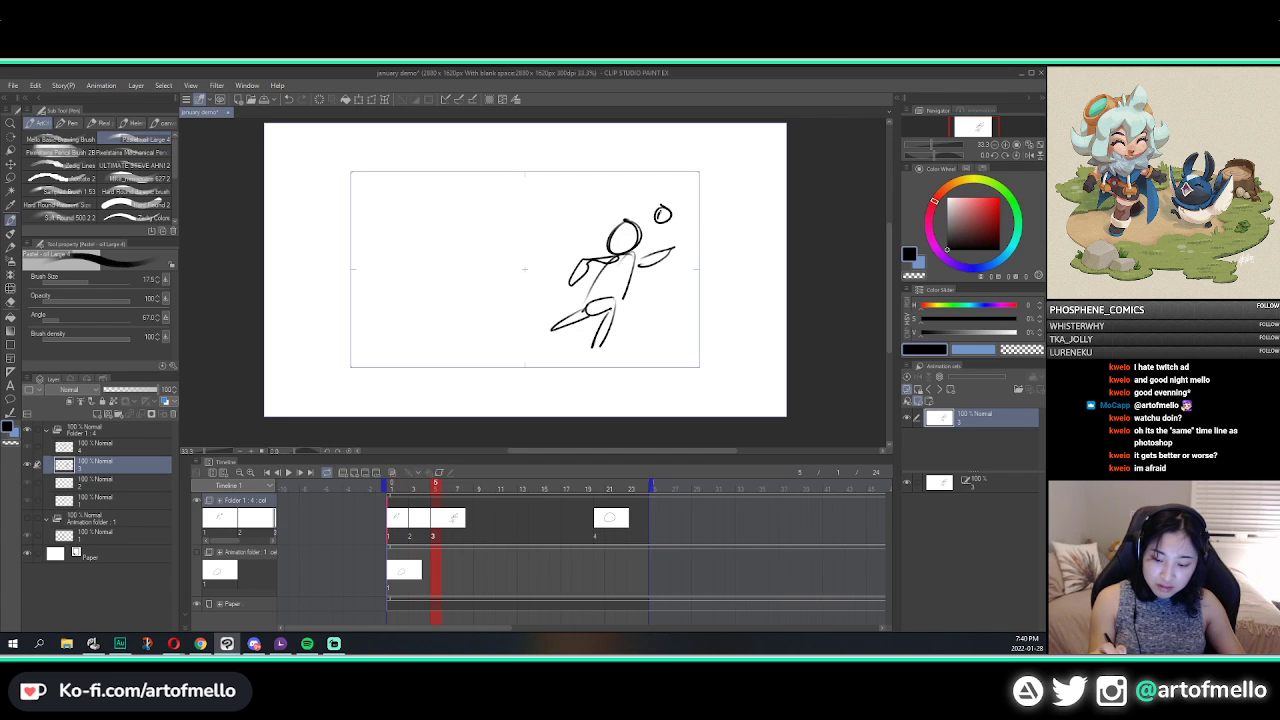
key(comma)
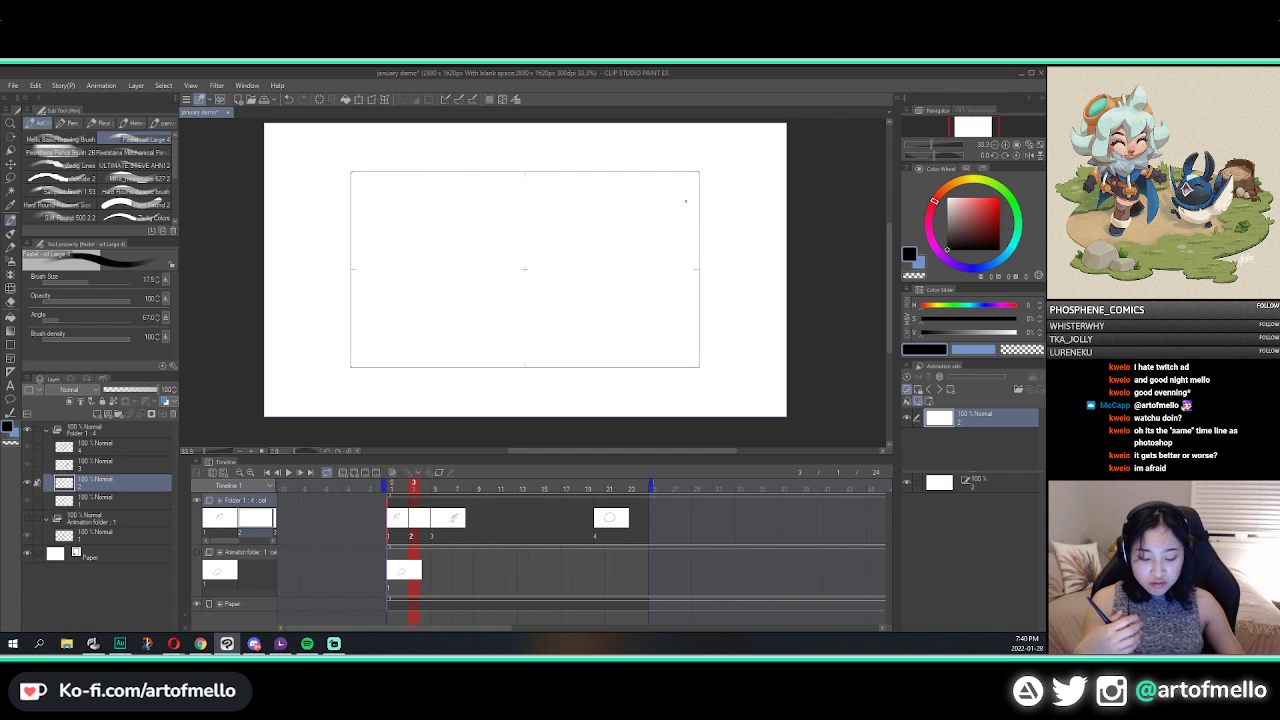
key(period)
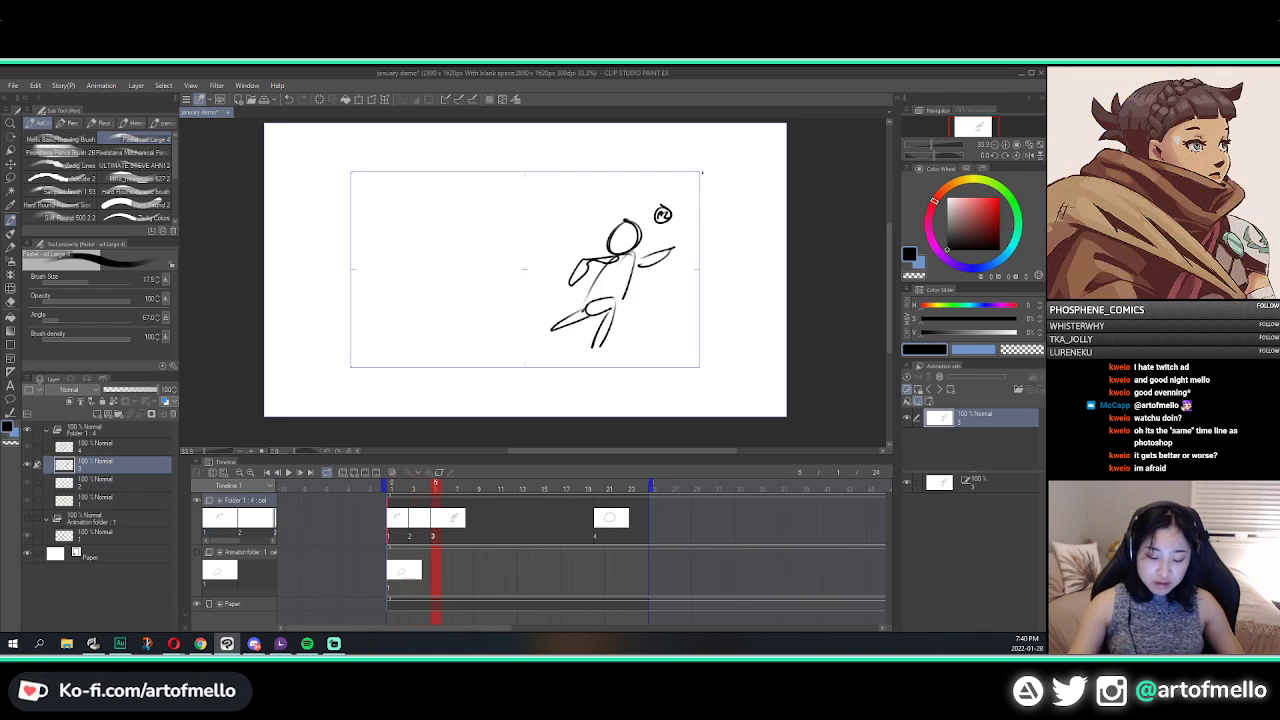
key(comma)
click(376, 473)
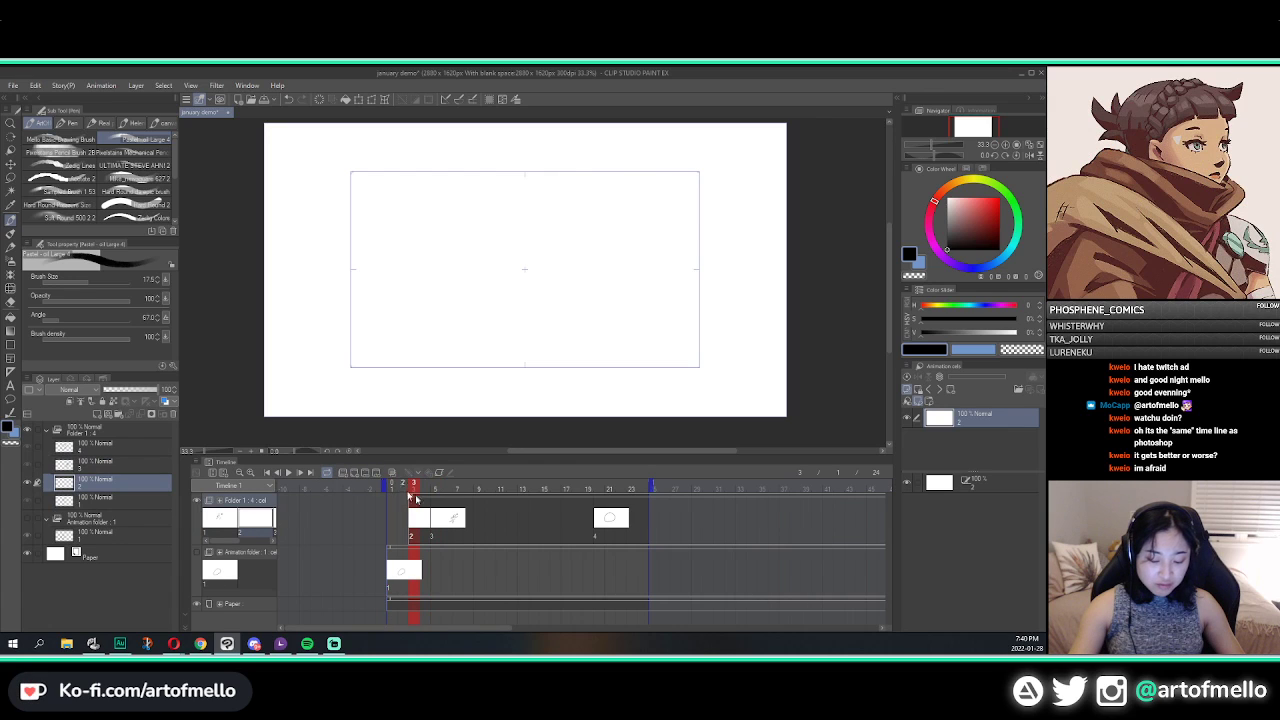
key(ctrl+z)
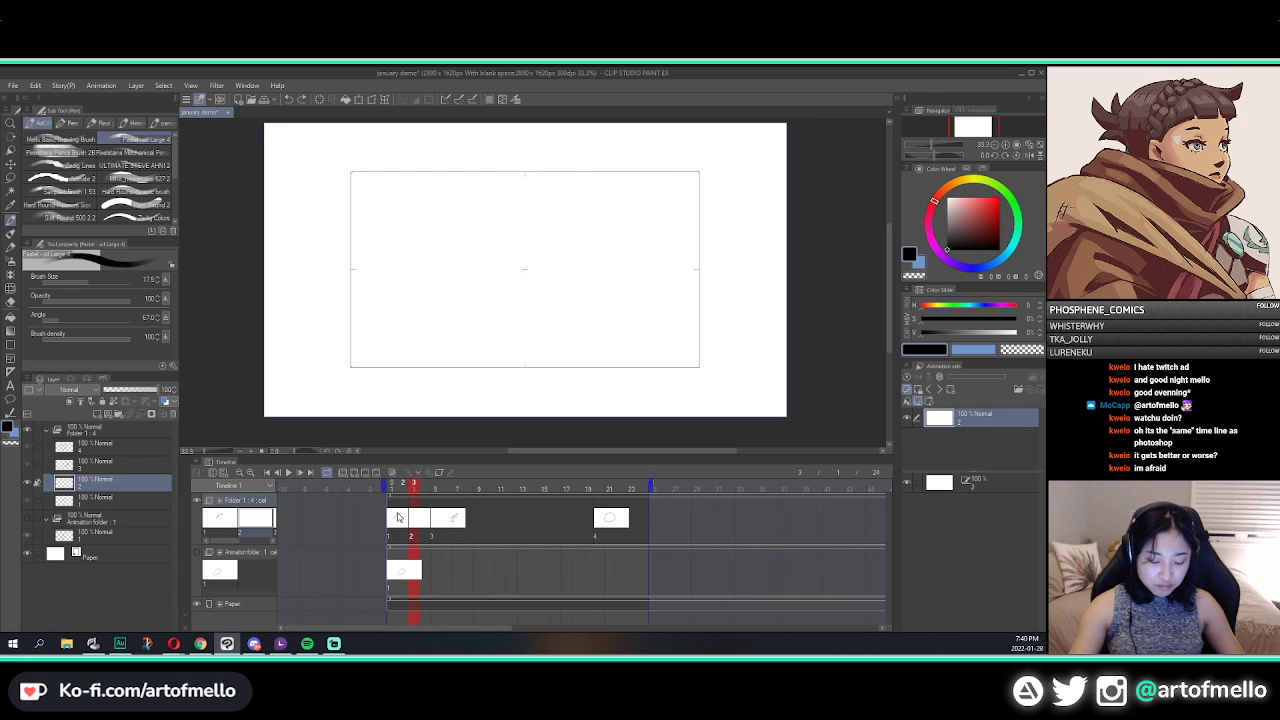
Step: Delete the empty cel 2 clip from frame 3 and move cel 3 to frame 9 on the timeline
right_click(408, 508)
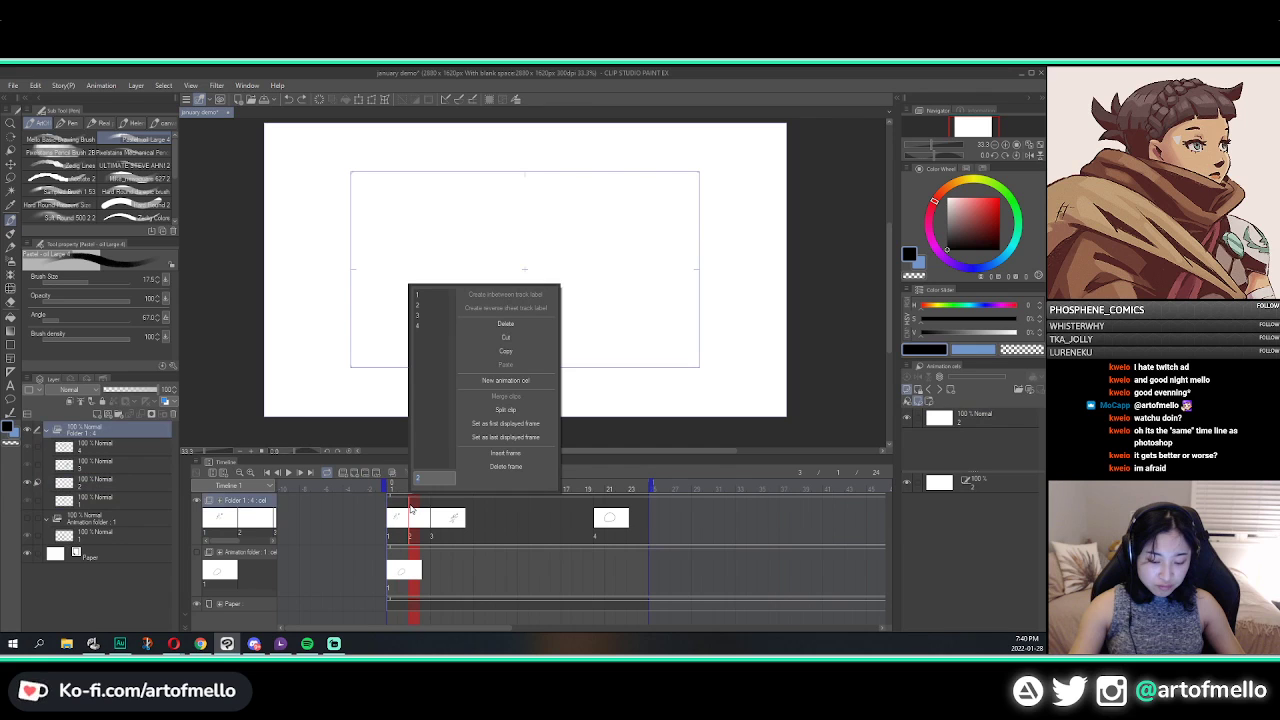
click(478, 324)
key(comma)
key(comma)
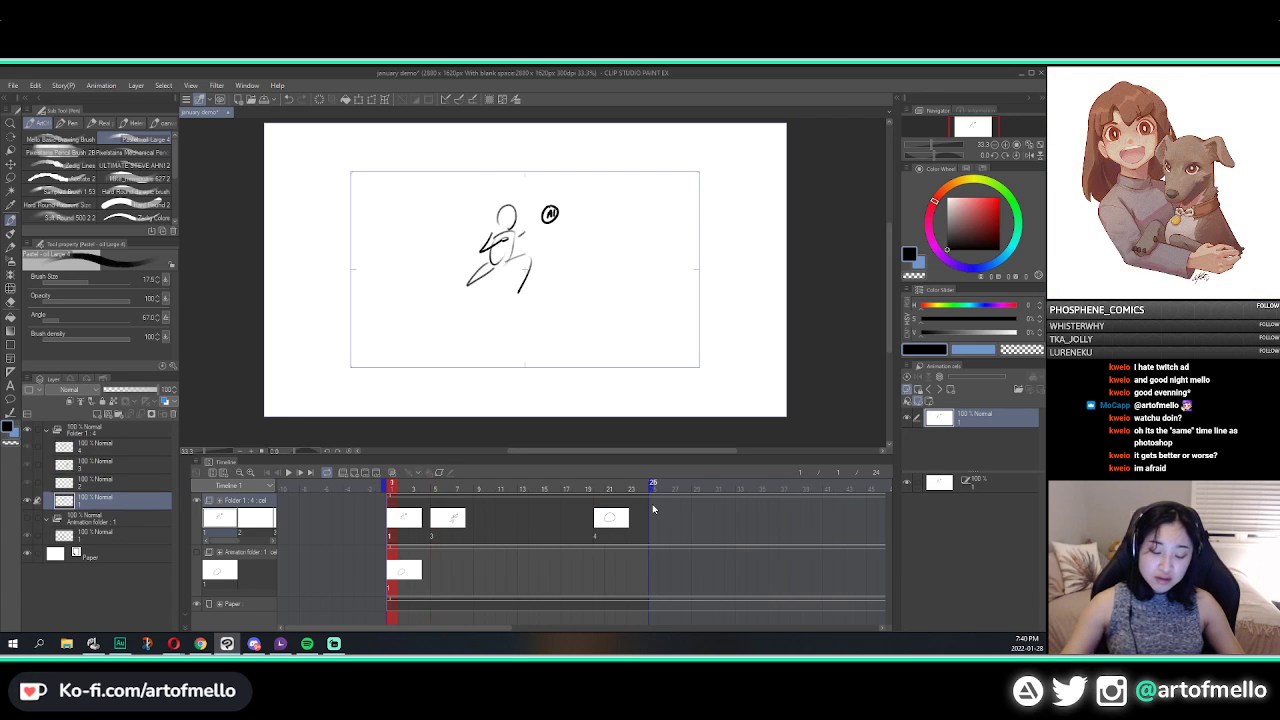
click(436, 512)
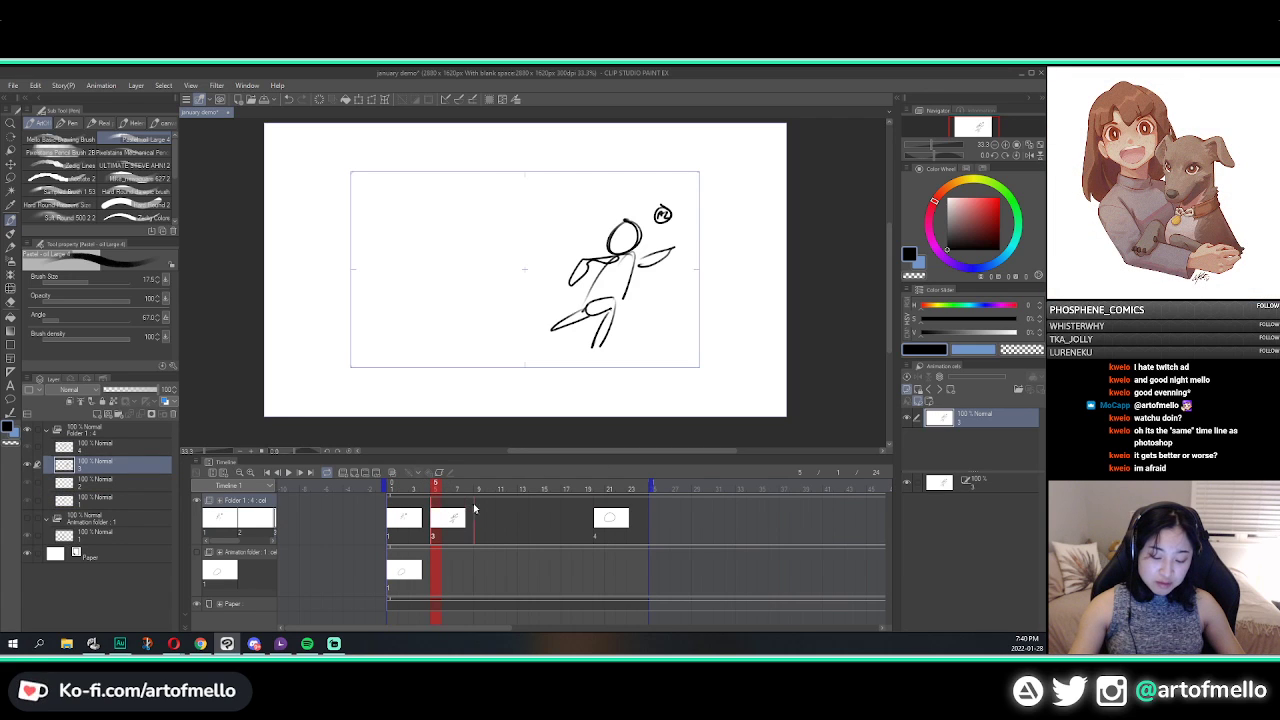
drag(474, 510, 476, 512)
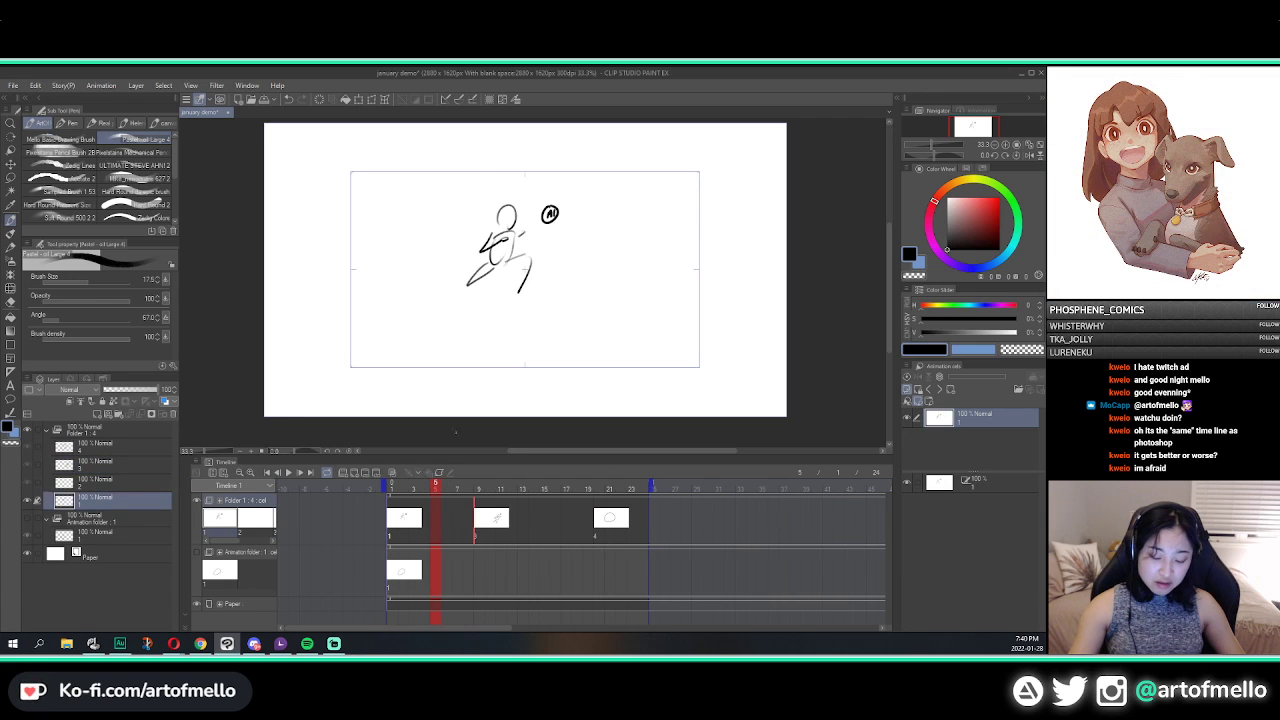
Step: Assign existing cel 2 to frame 5, between cels 1 and 3 on the timeline
click(377, 475)
key(ctrl+z)
click(365, 473)
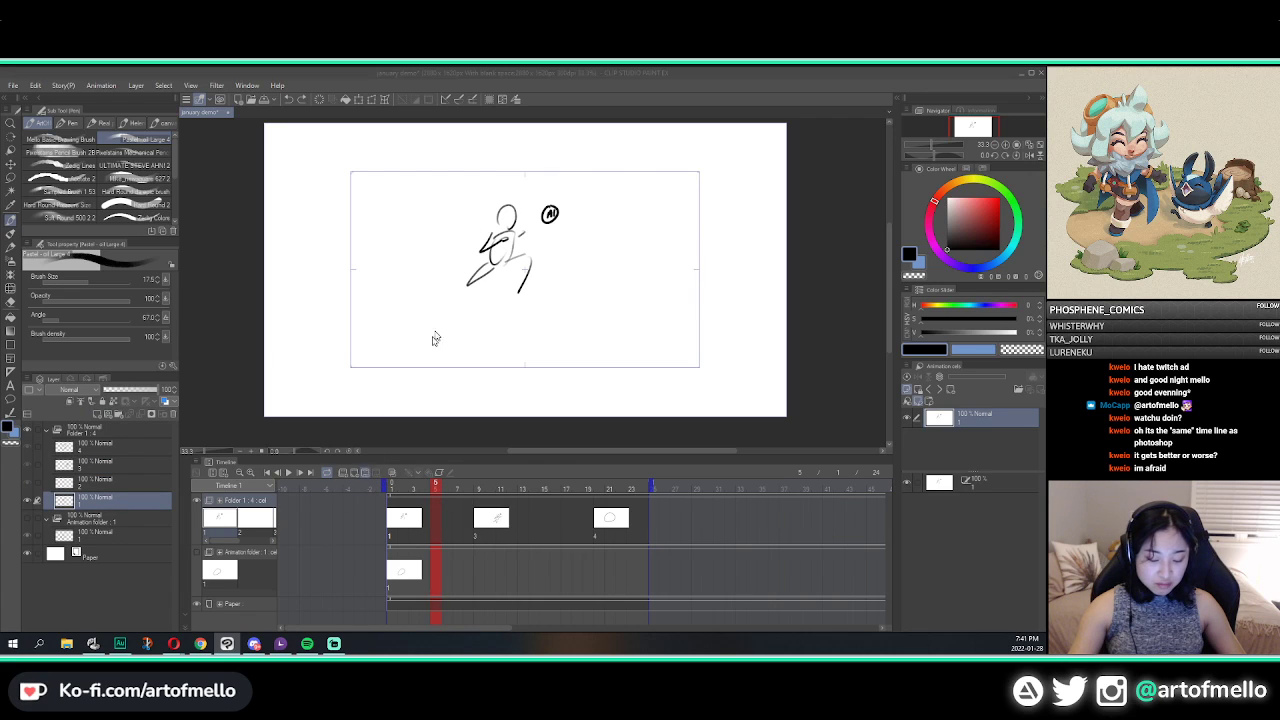
click(470, 283)
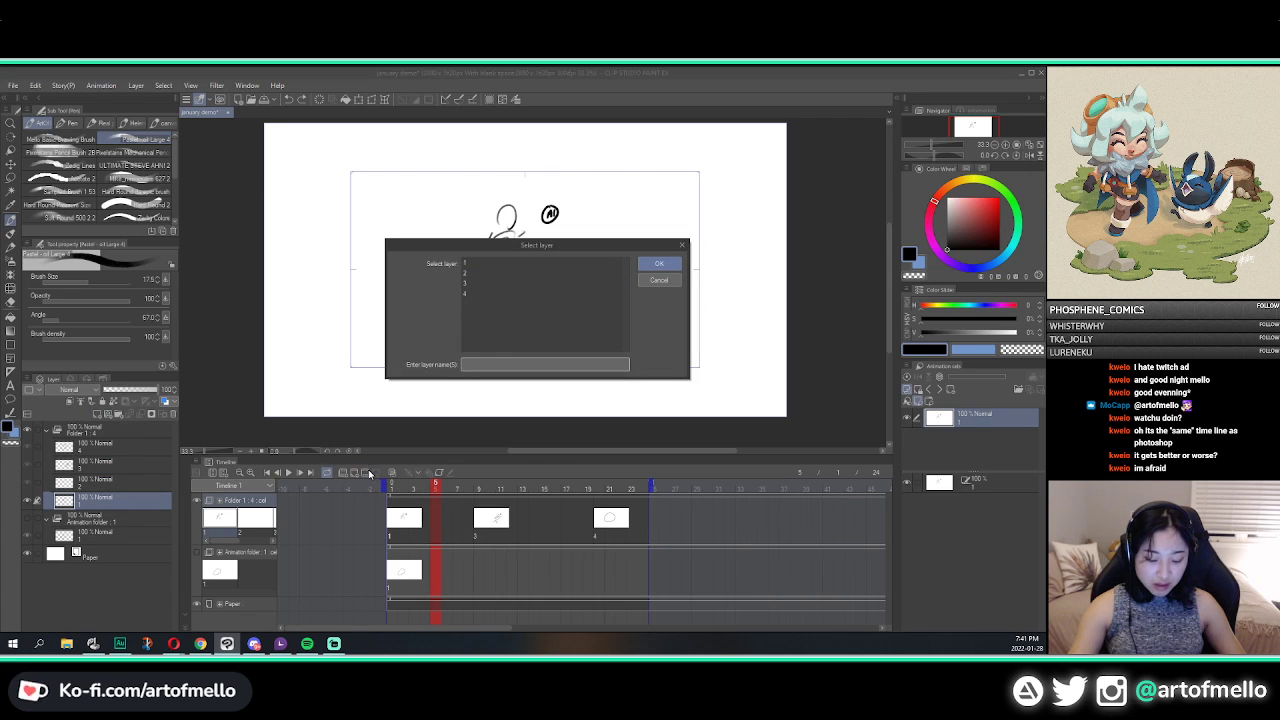
click(658, 264)
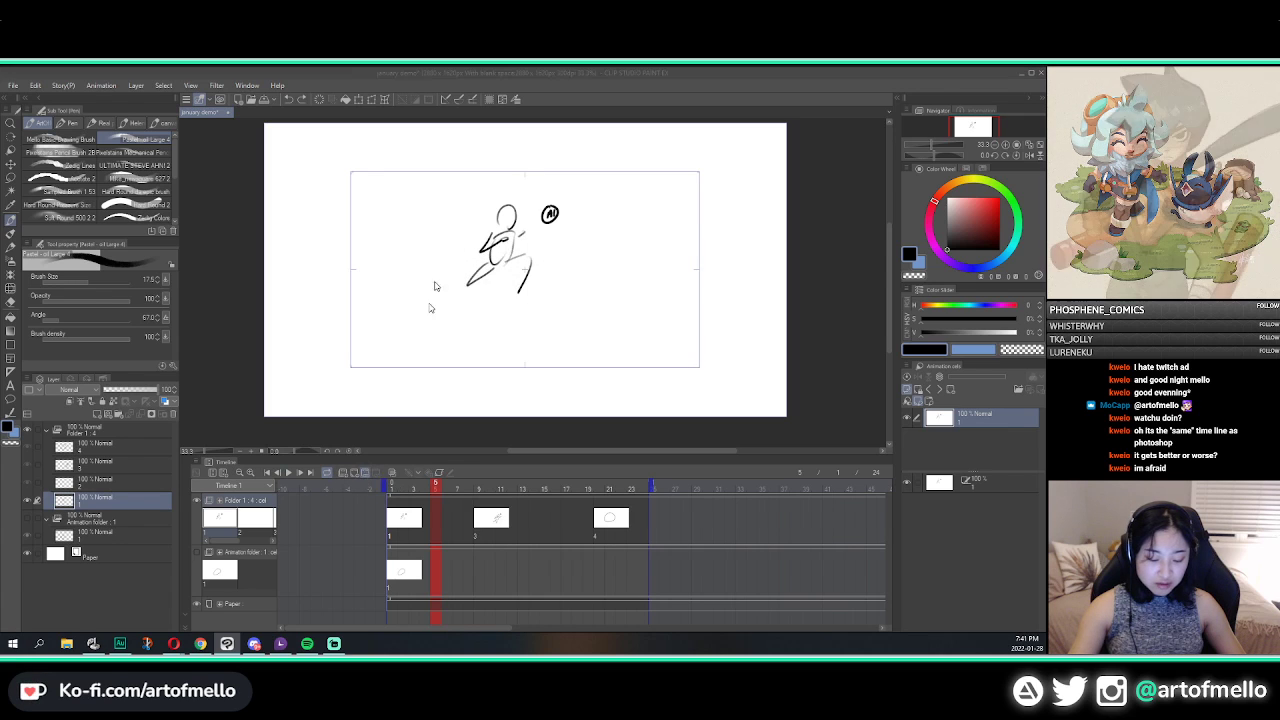
click(370, 474)
click(481, 276)
click(658, 264)
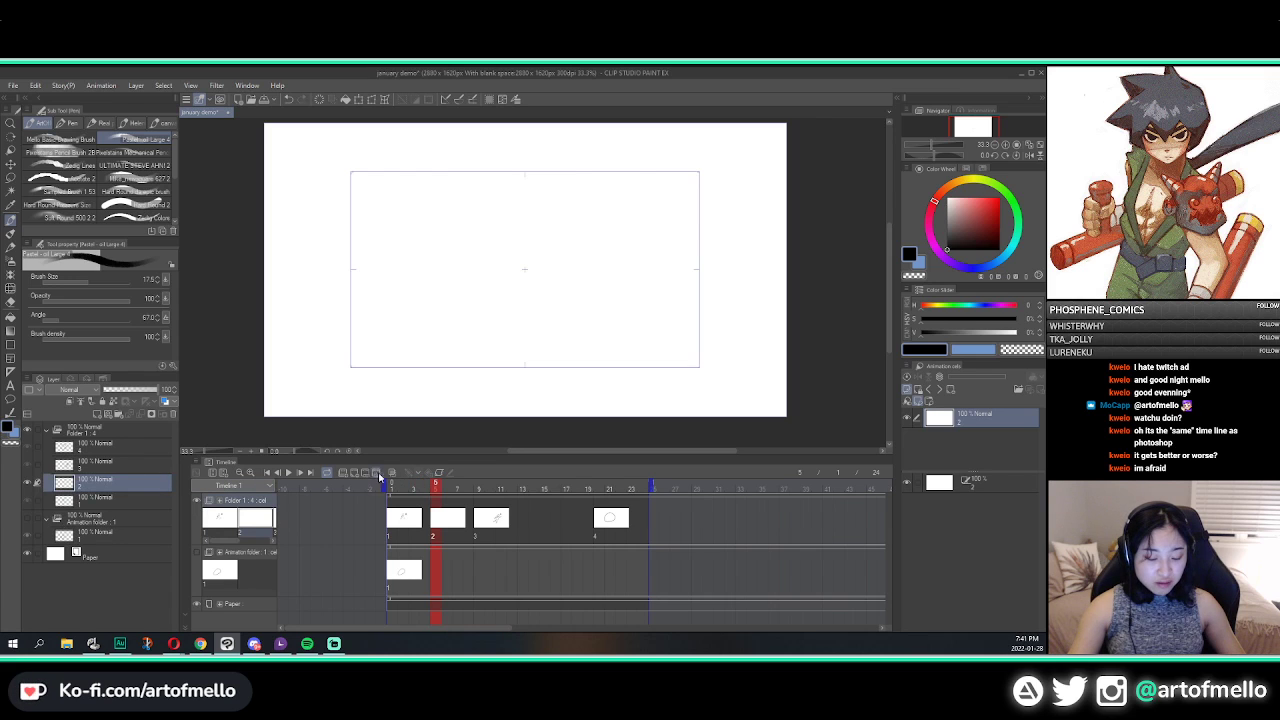
Step: Sketch an in-between stick figure on cel 2 with onion skin enabled, midway between the A1 and A2 poses
click(392, 473)
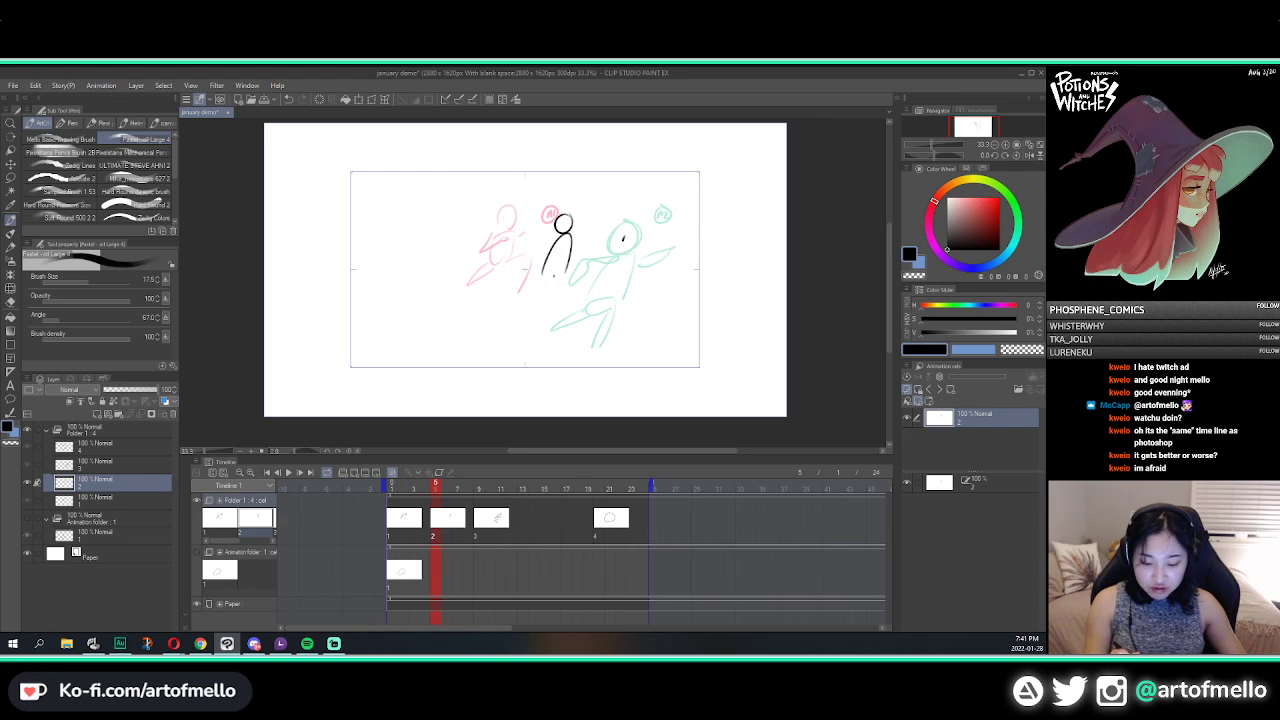
mouse_move(560, 262)
mouse_down()
mouse_move(555, 290)
mouse_move(567, 272)
mouse_up()
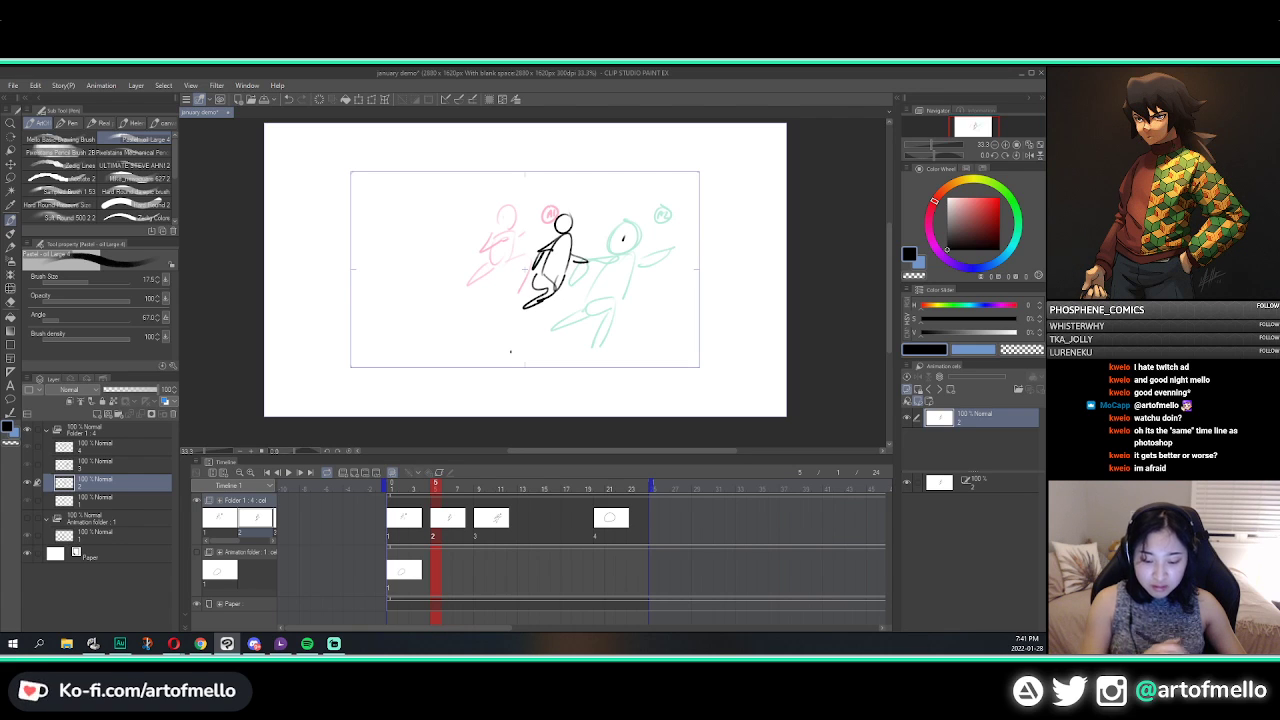
click(395, 472)
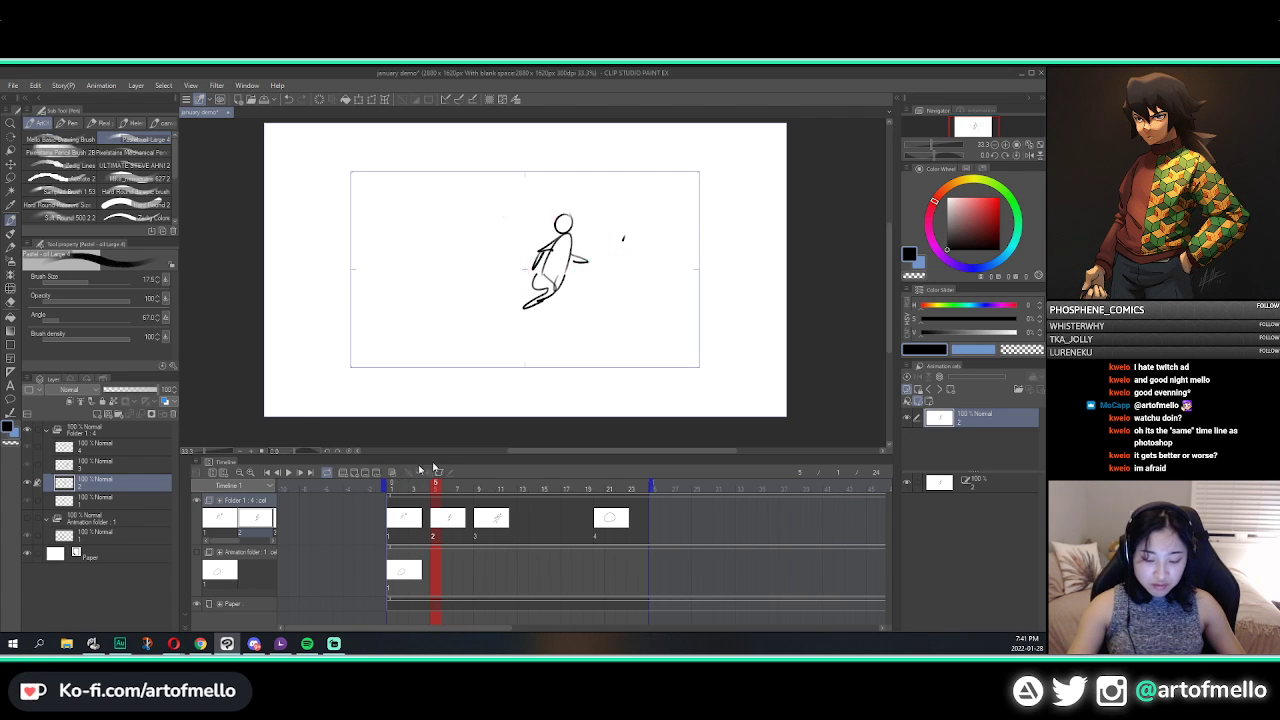
Step: Flip through the cels to check how the in-between moves from the first pose to the second
key(Left)
key(Right)
key(Right)
key(Right)
key(Left)
key(Left)
key(Left)
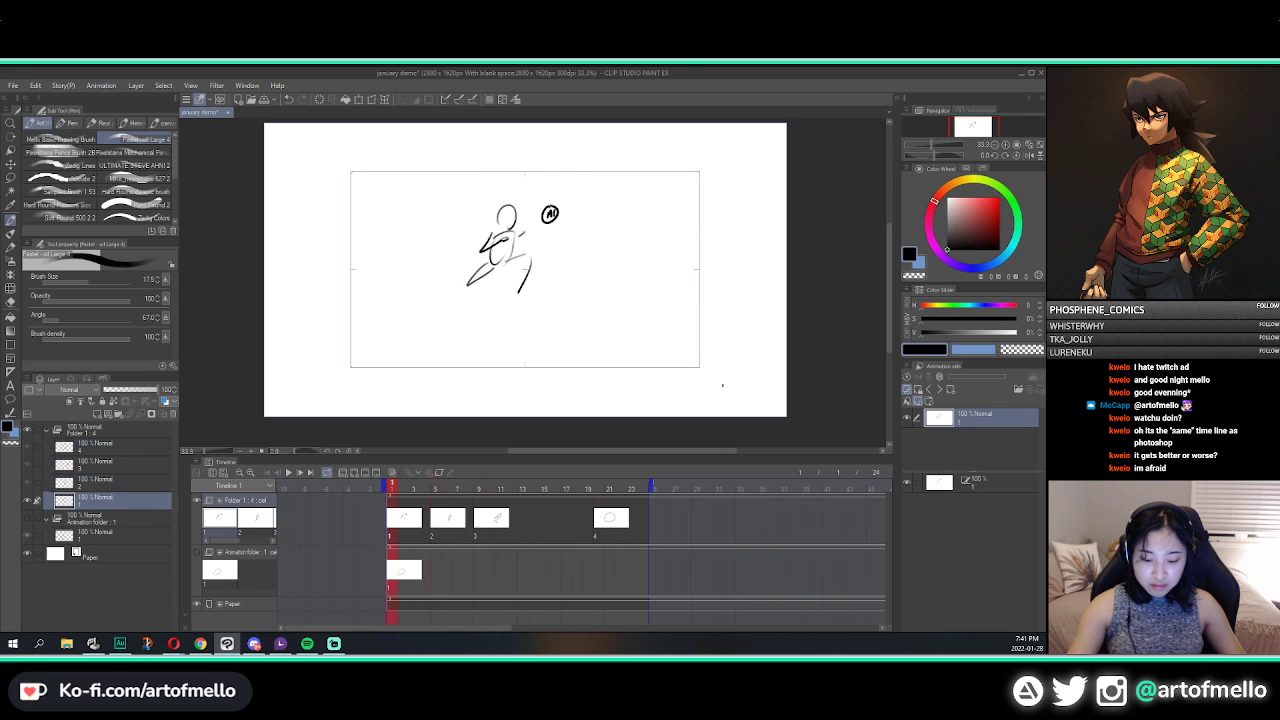
key(Right)
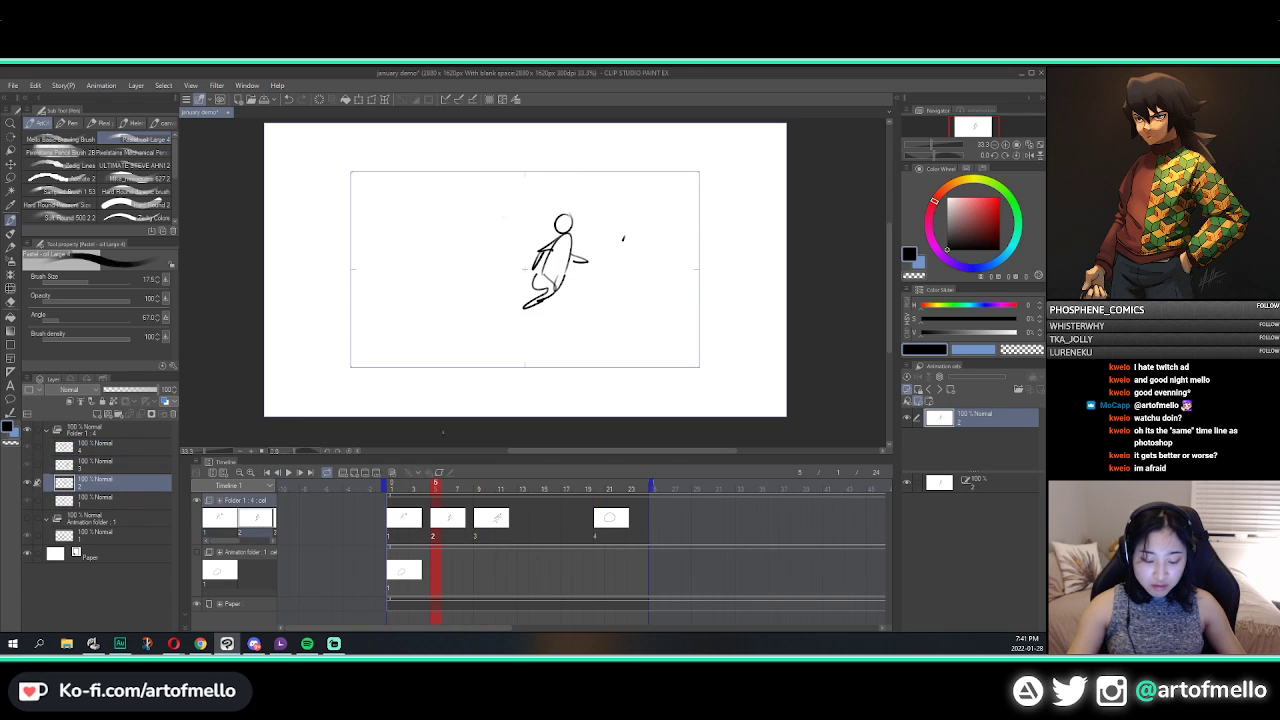
Step: Clear the in-between sketch from cel 2 and leave onion skin turned off
click(395, 471)
key(Delete)
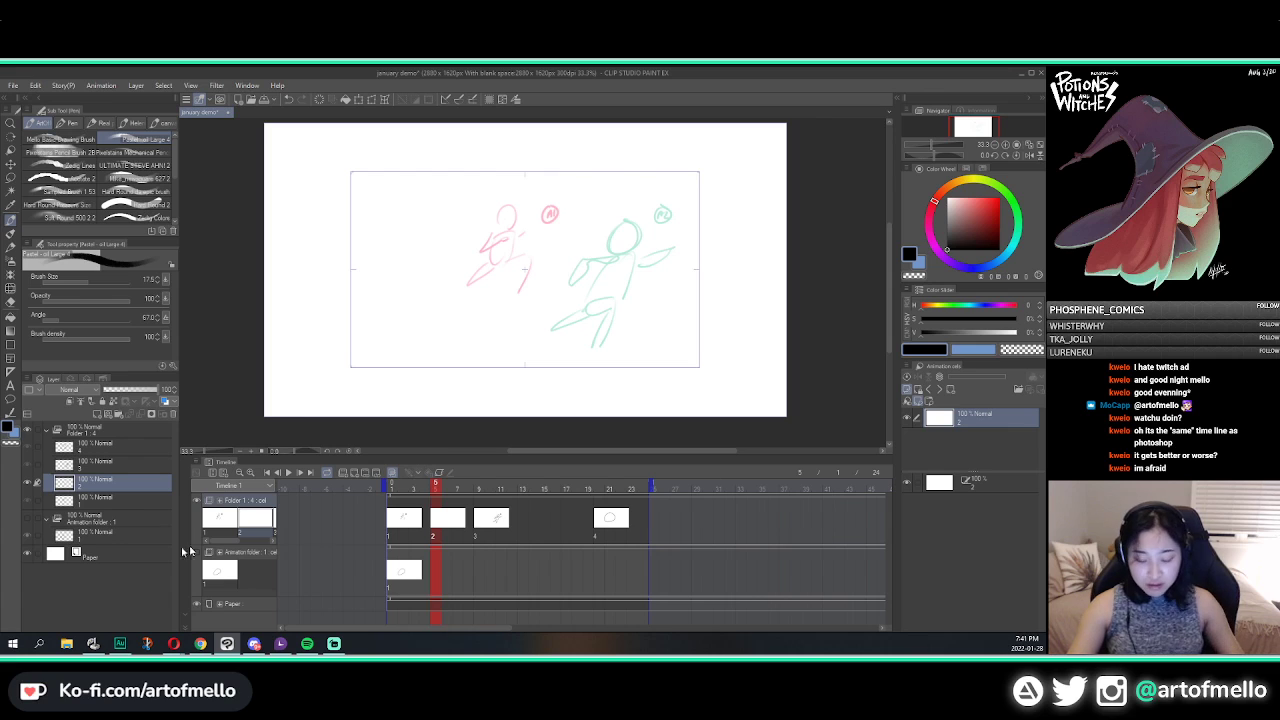
click(395, 474)
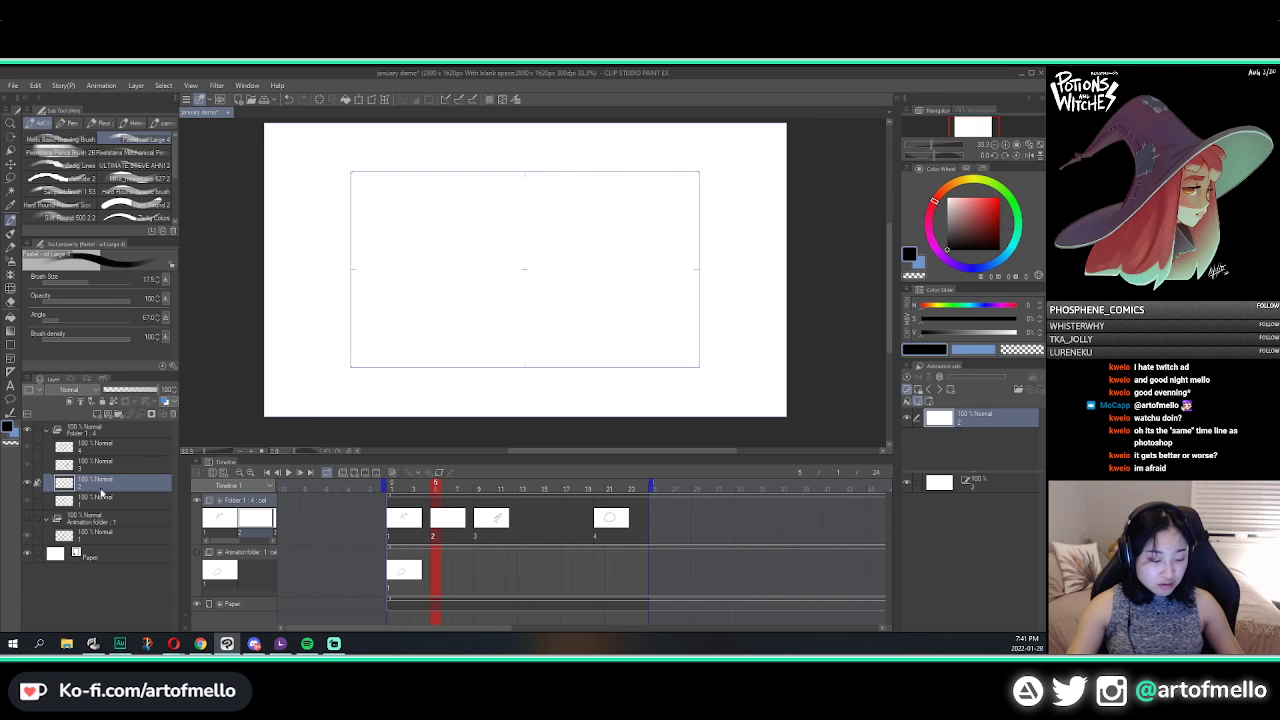
Step: Register cels 1 and 3 on cel 2's light table and draw a vertical line between the two figures
mouse_move(100, 505)
mouse_down()
mouse_move(700, 500)
mouse_move(956, 527)
mouse_up()
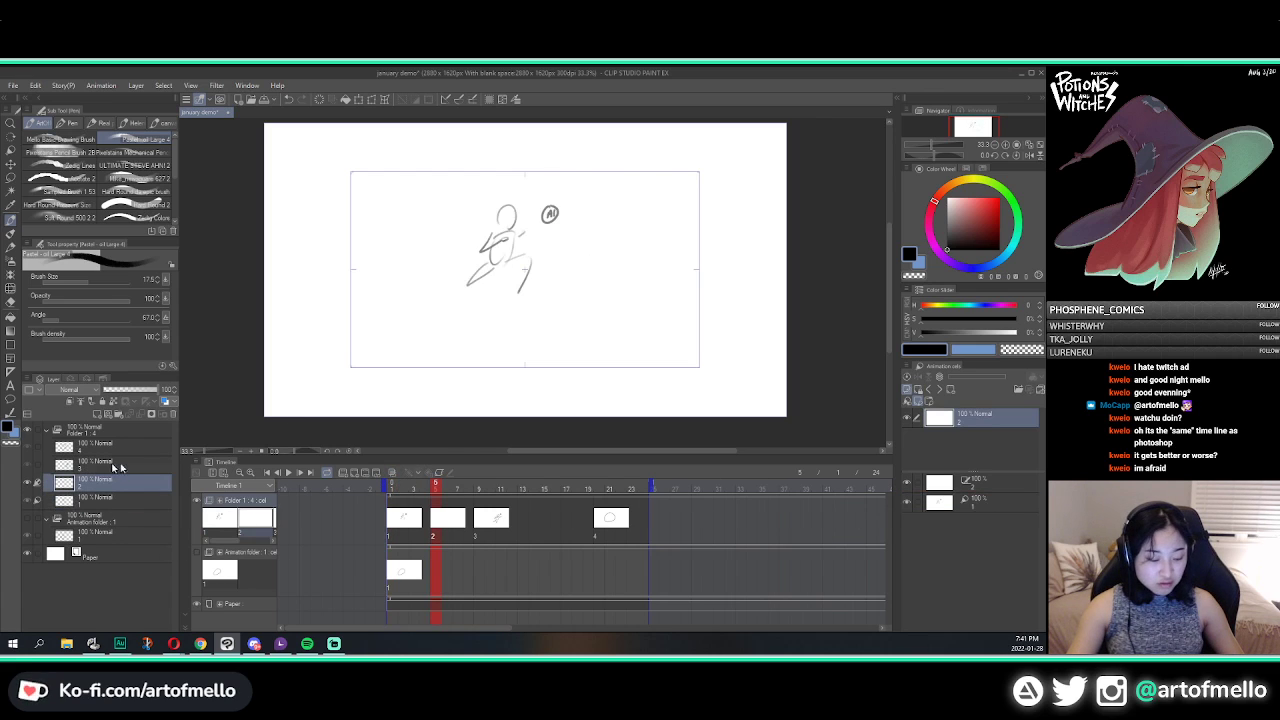
drag(115, 467, 1008, 528)
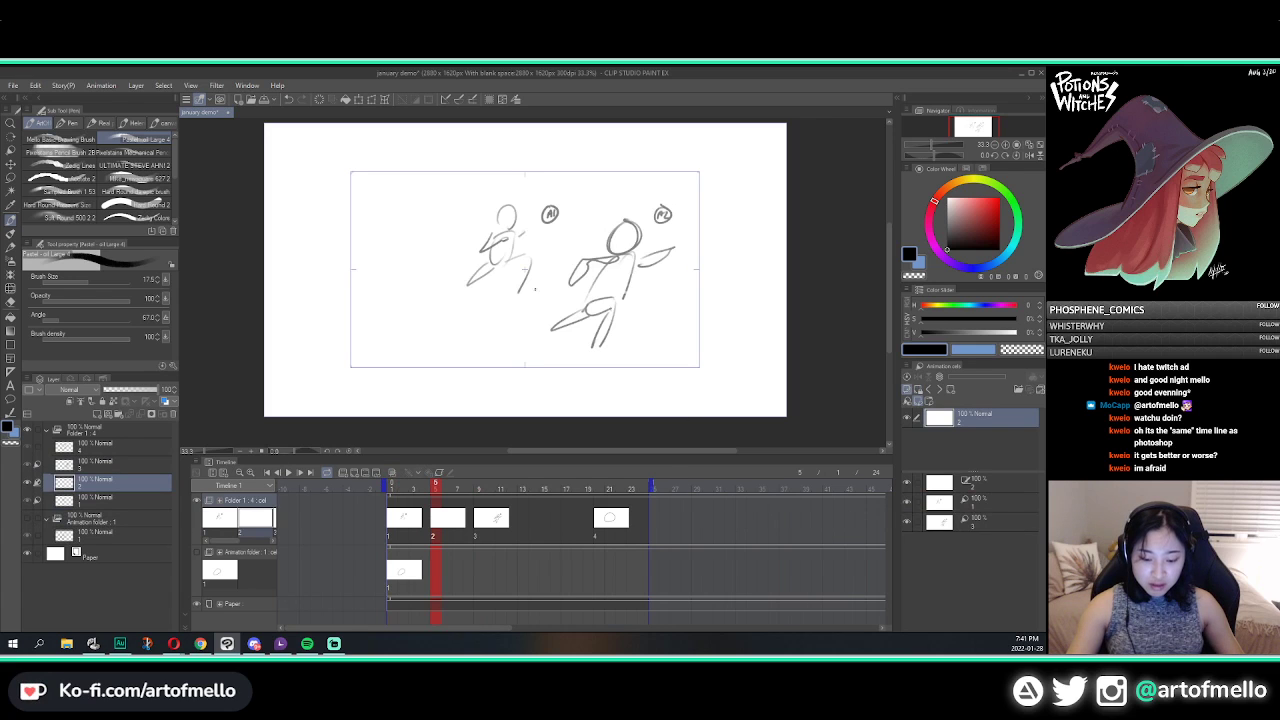
drag(552, 220, 546, 323)
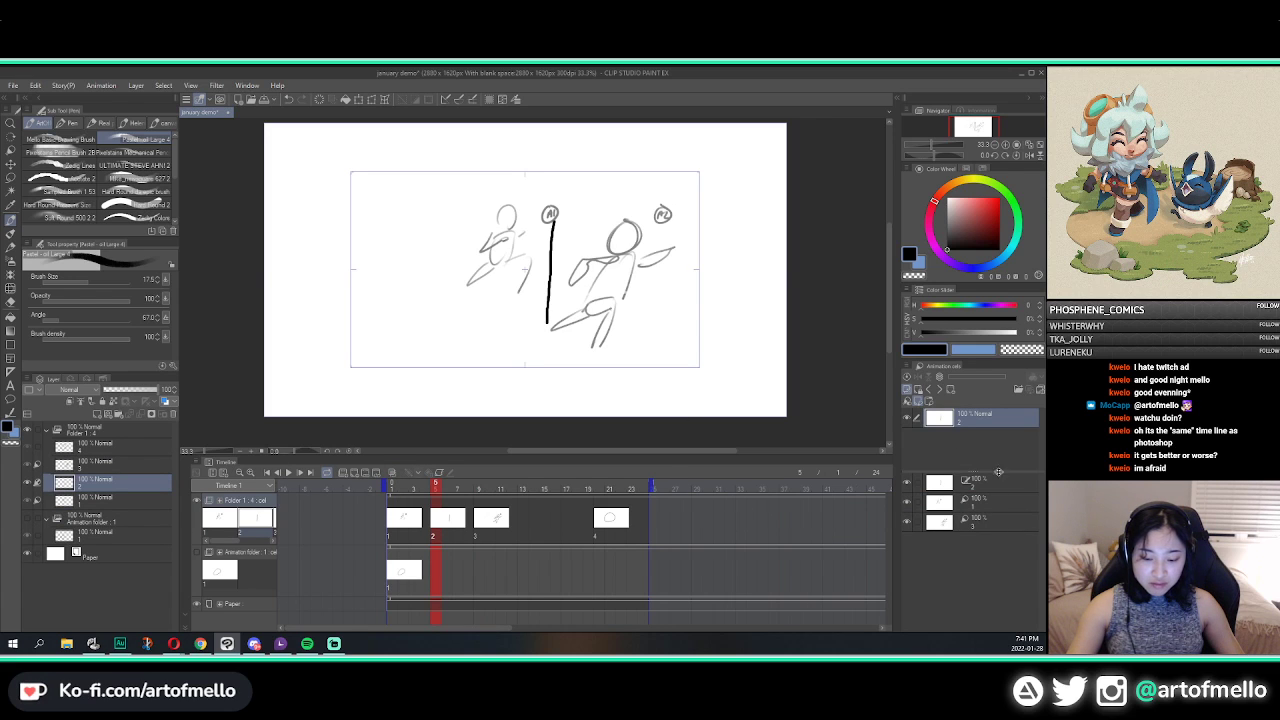
Step: Reposition light table cels 1 and 3 so both figures overlap at the vertical line, with their heads aligned
click(966, 499)
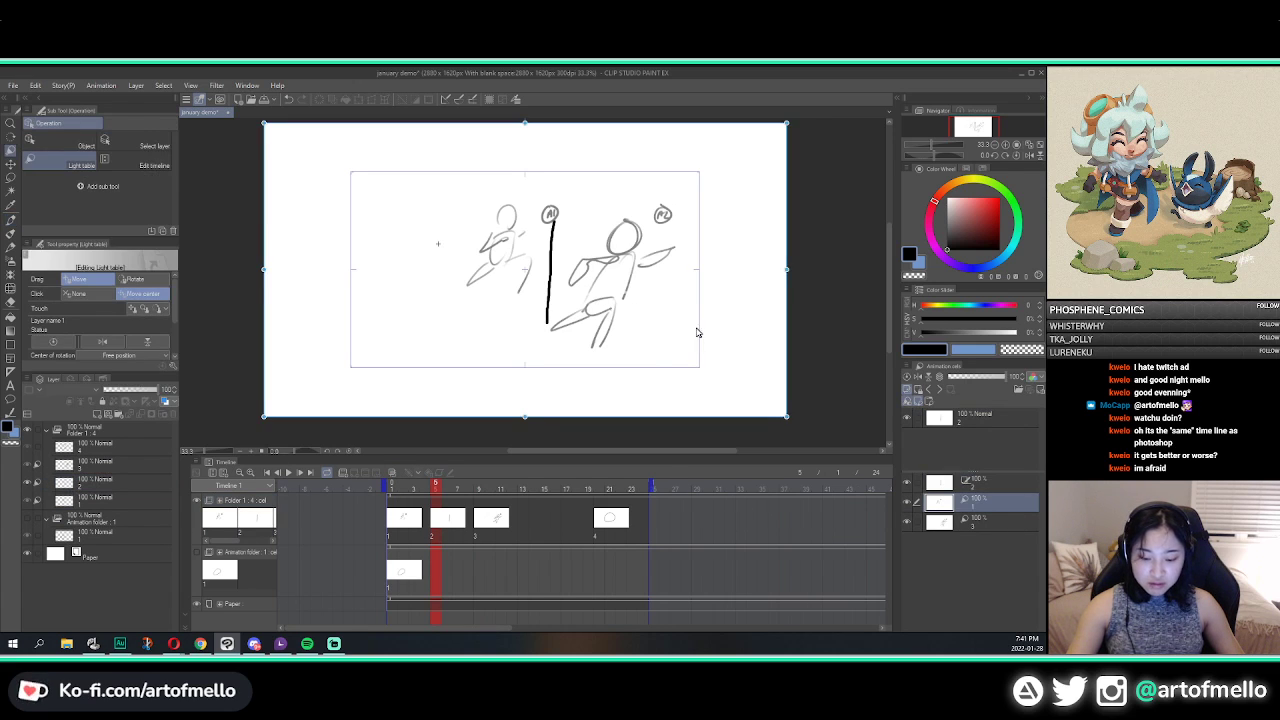
mouse_move(697, 332)
mouse_down()
mouse_move(748, 345)
mouse_move(662, 346)
mouse_up()
click(996, 526)
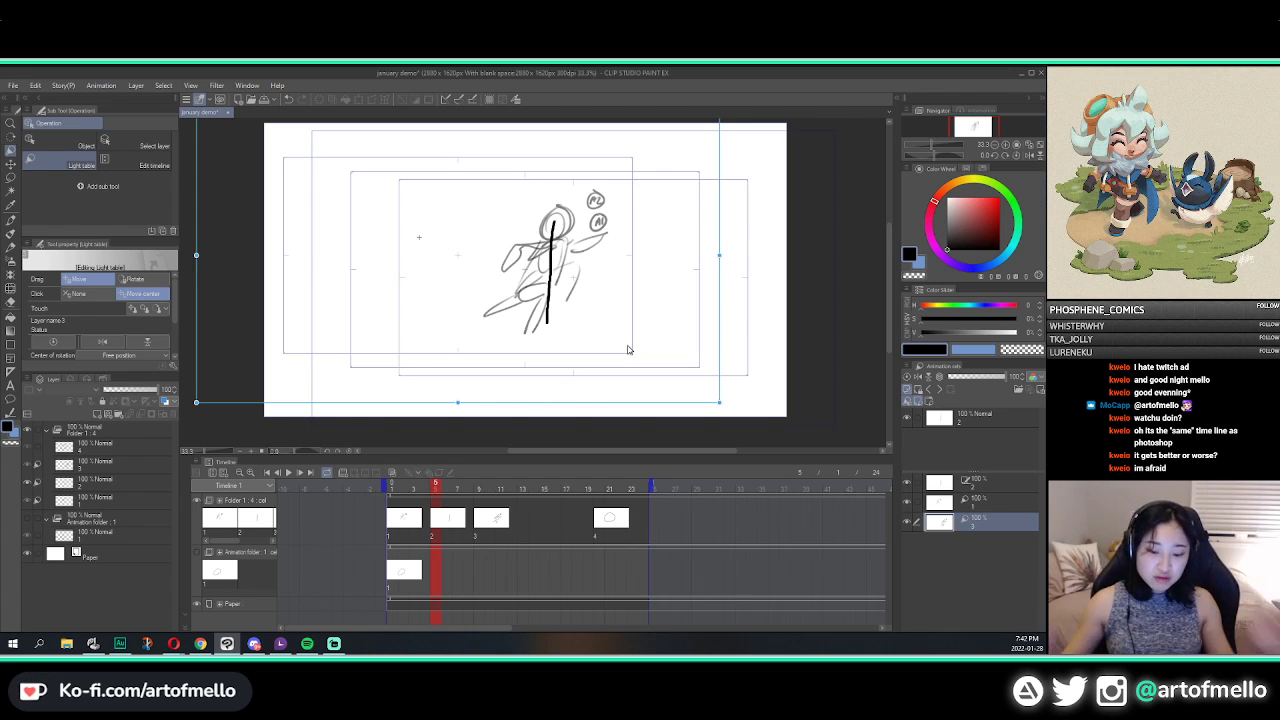
mouse_move(582, 308)
mouse_down()
mouse_move(599, 299)
mouse_move(470, 371)
mouse_move(644, 271)
mouse_move(622, 275)
mouse_up()
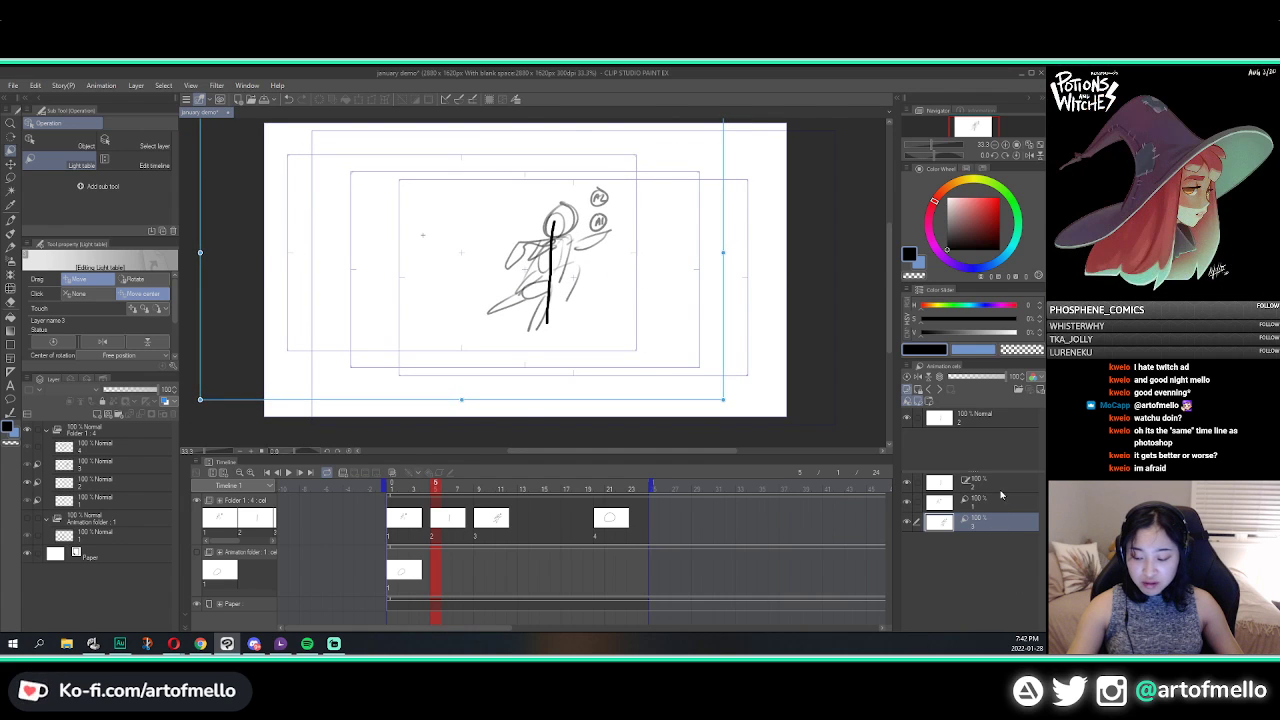
Step: Try reduced opacity on light table cels 1 and 3, restoring each to 100
click(985, 500)
click(985, 378)
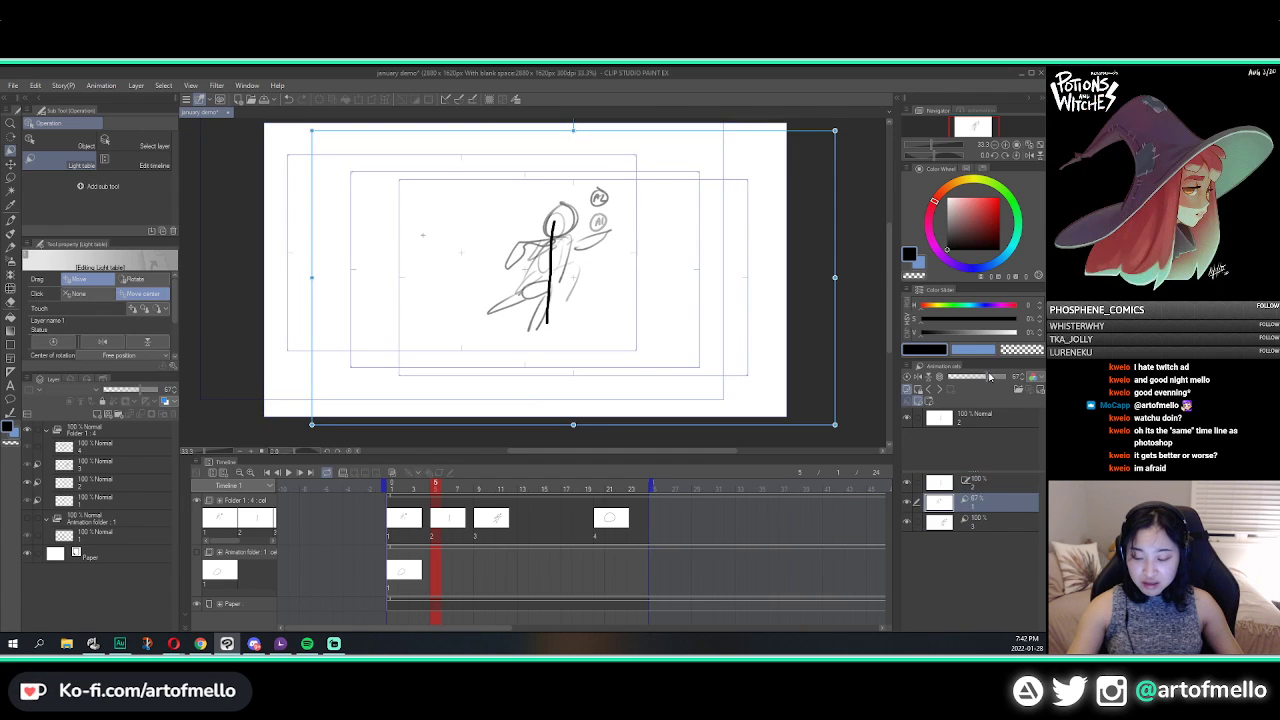
drag(989, 377, 1020, 380)
click(1011, 525)
click(987, 377)
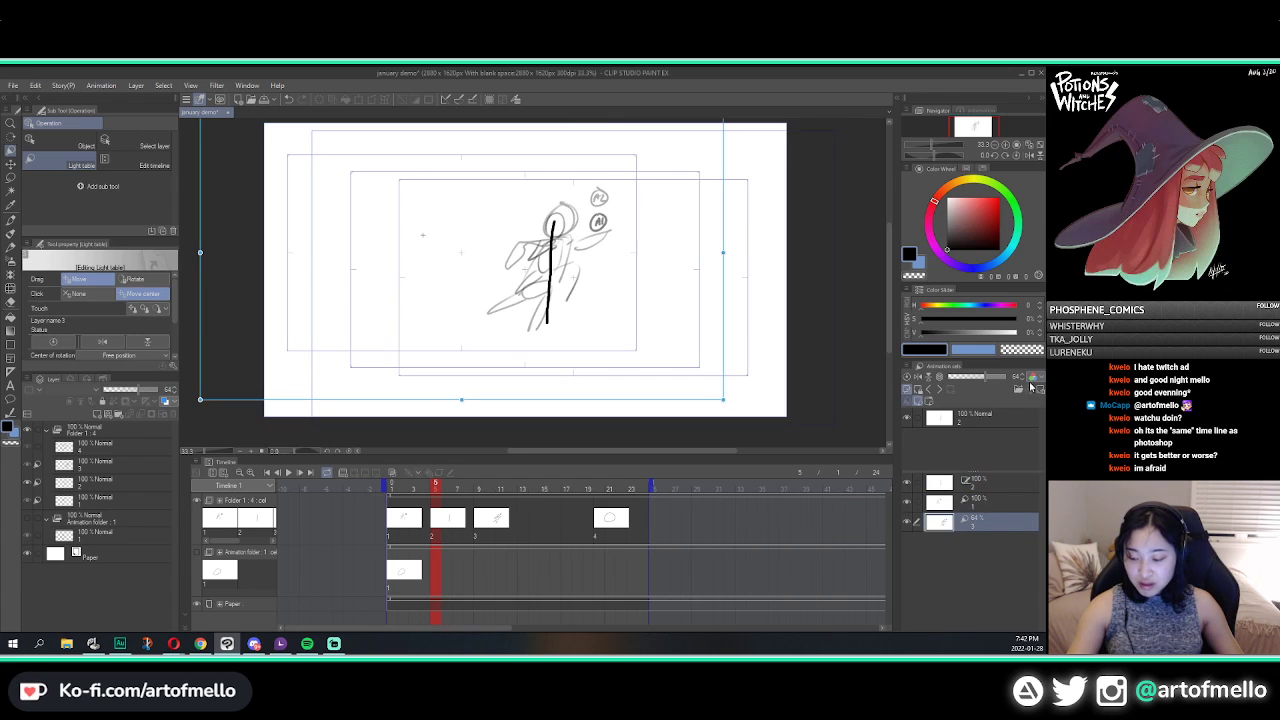
click(1034, 379)
click(1035, 380)
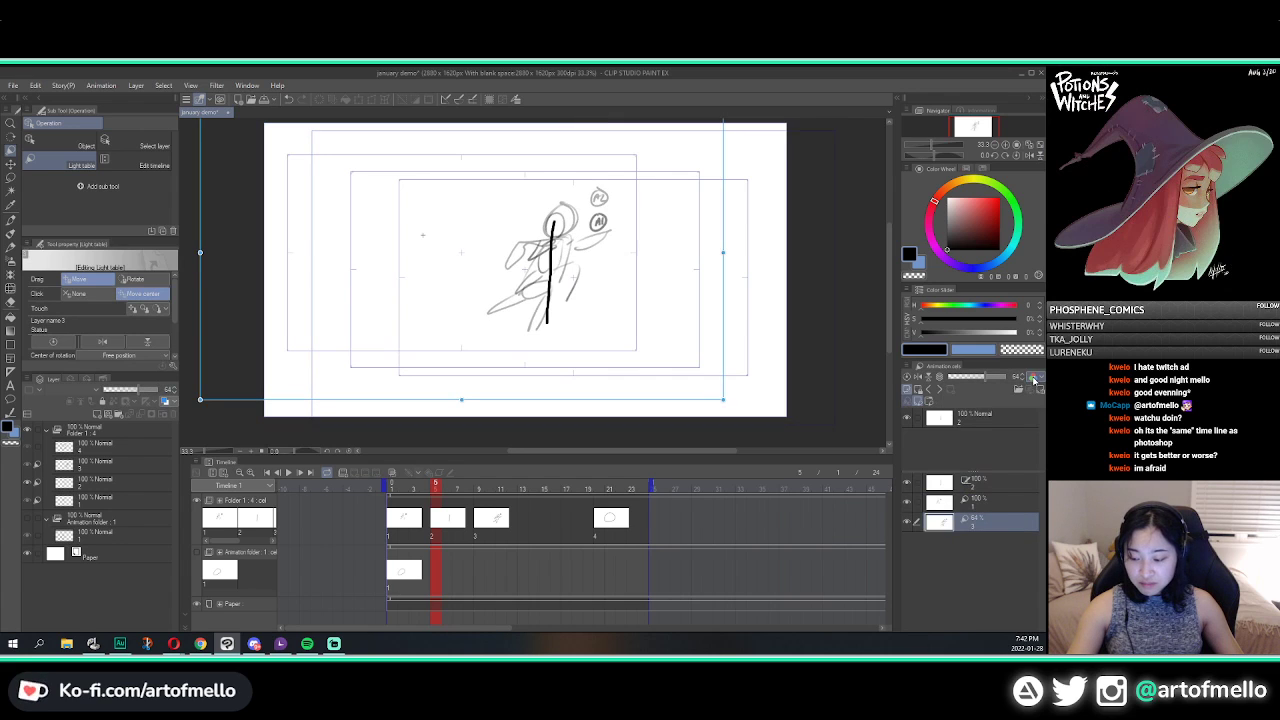
click(1035, 380)
click(1032, 379)
drag(985, 377, 1018, 381)
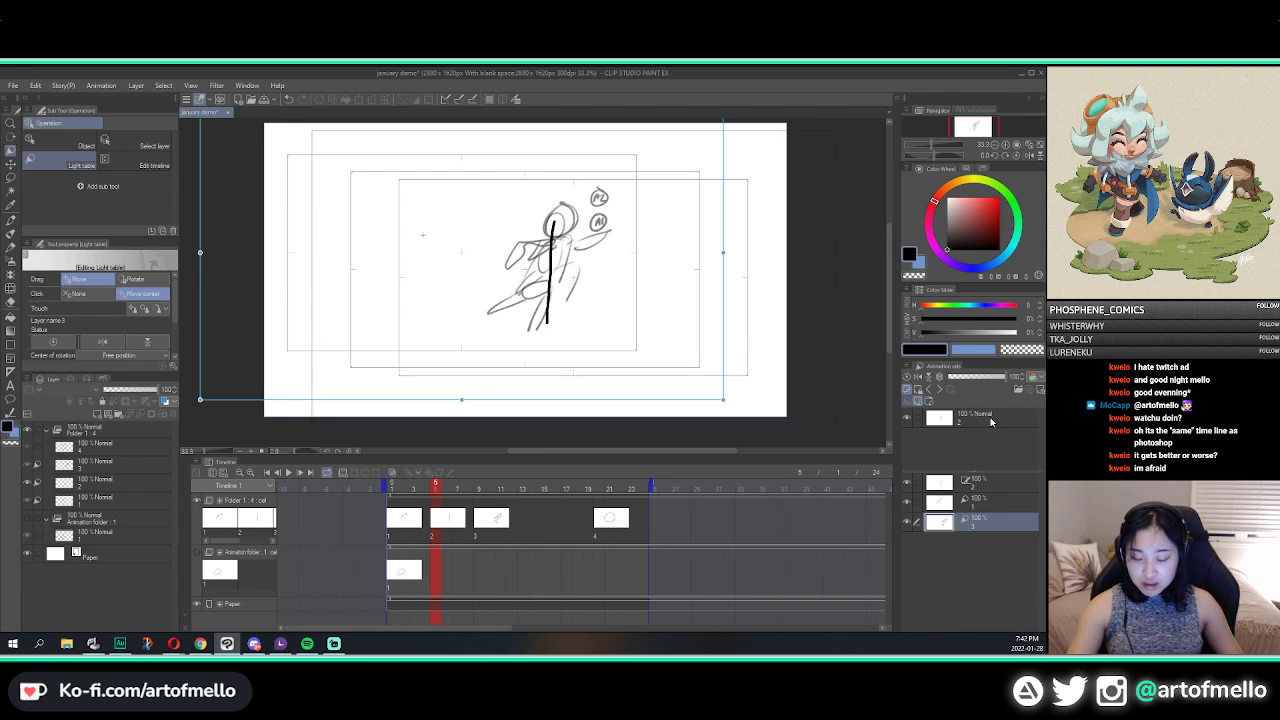
Step: Remove the vertical line from cel 2 and sketch the in-between figure's head, torso and arms over the overlapped poses
key(p)
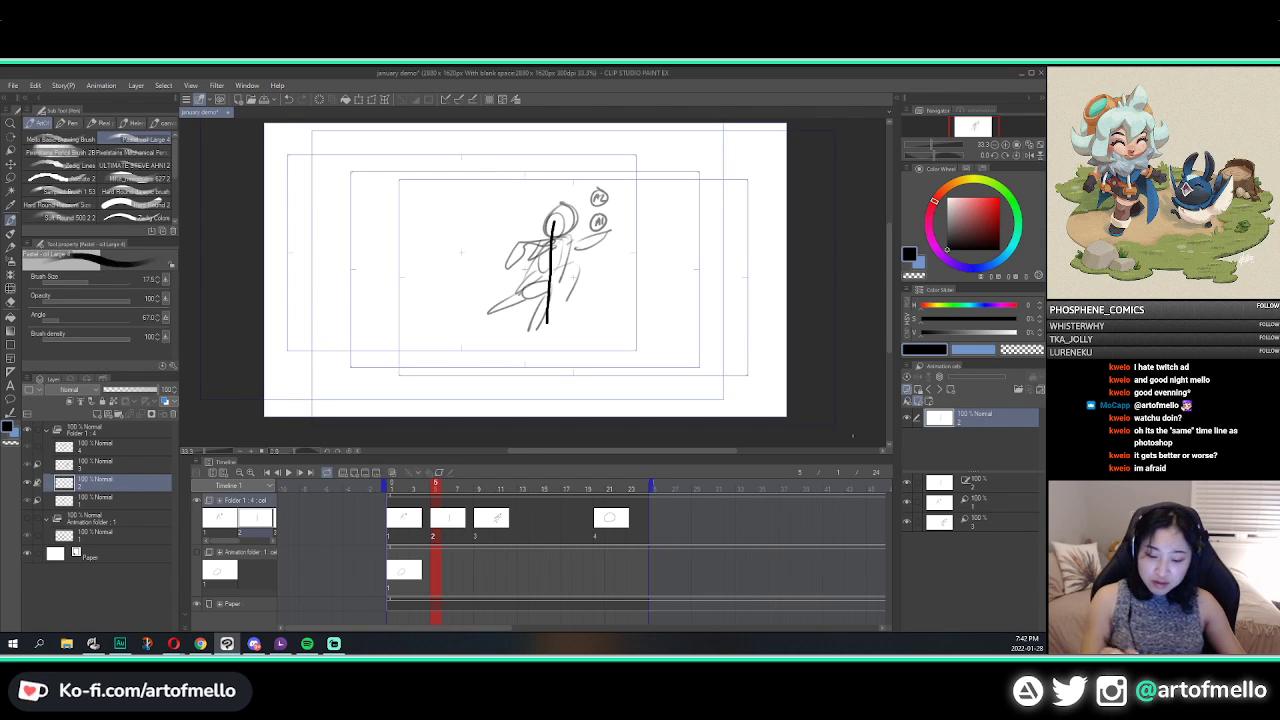
key(ctrl+z)
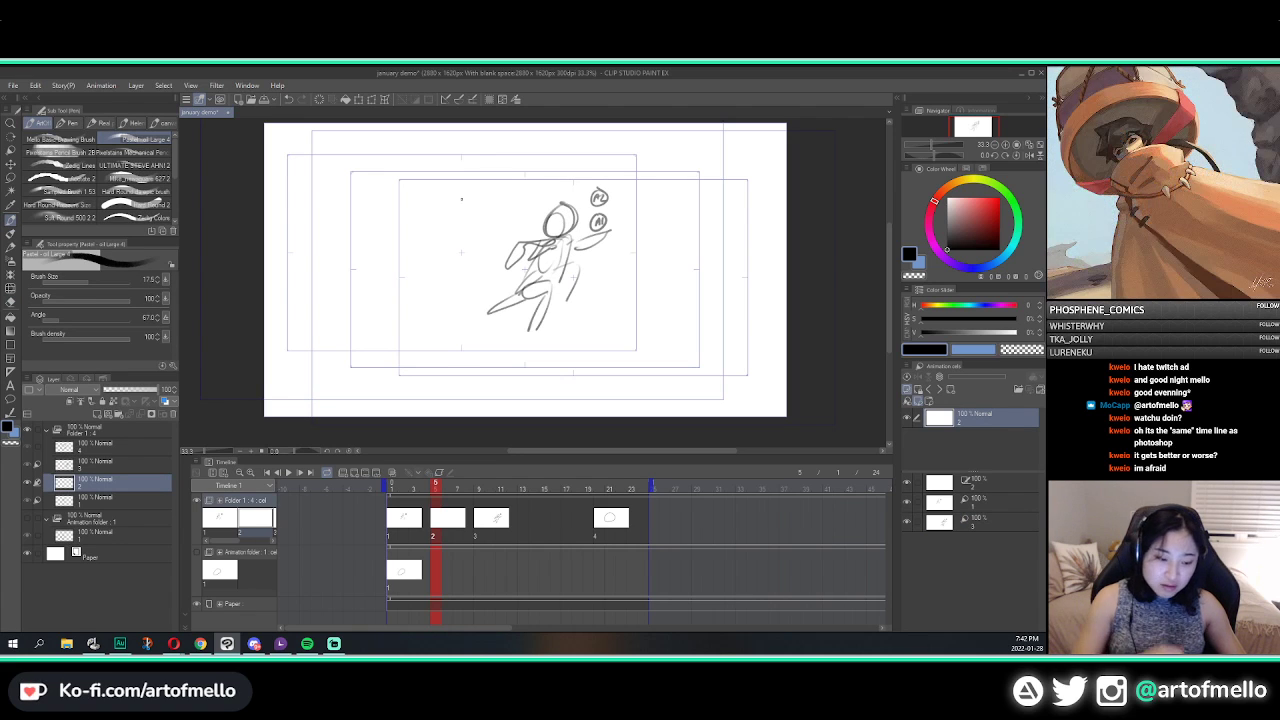
mouse_move(556, 212)
mouse_down()
mouse_move(570, 219)
mouse_move(551, 231)
mouse_up()
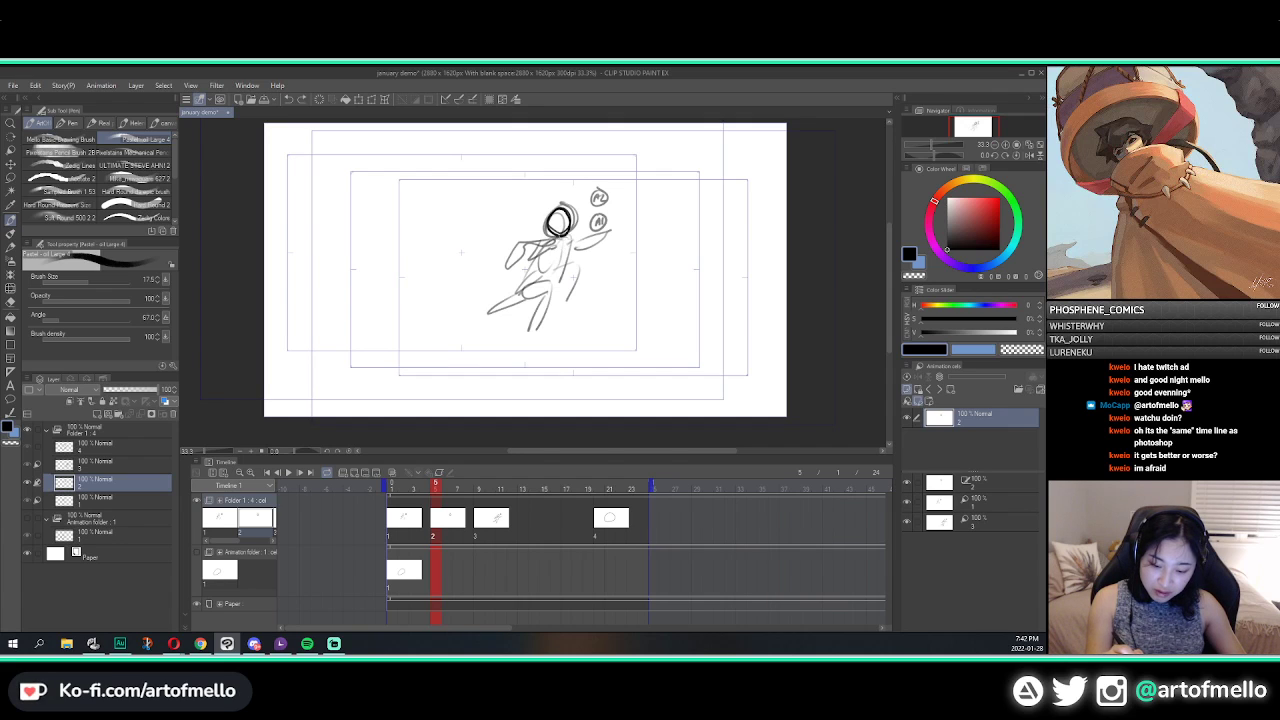
drag(552, 240, 538, 273)
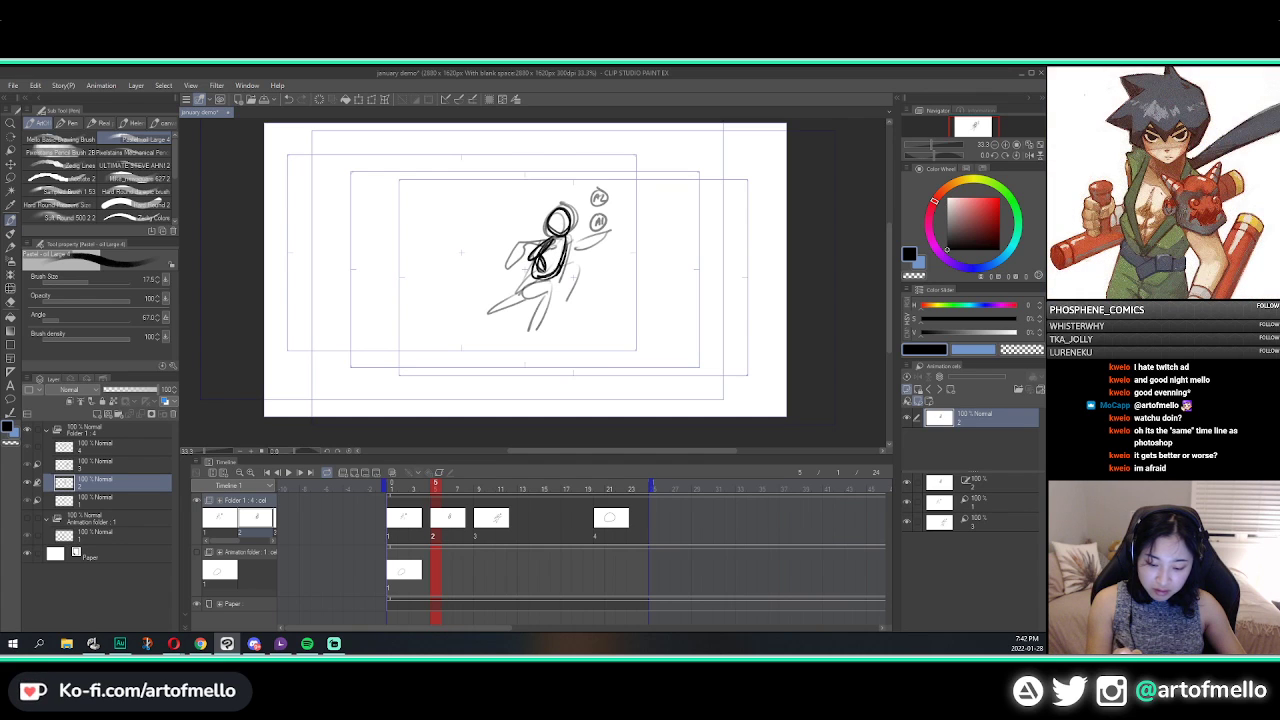
mouse_move(532, 257)
mouse_down()
mouse_move(544, 271)
mouse_move(587, 255)
mouse_up()
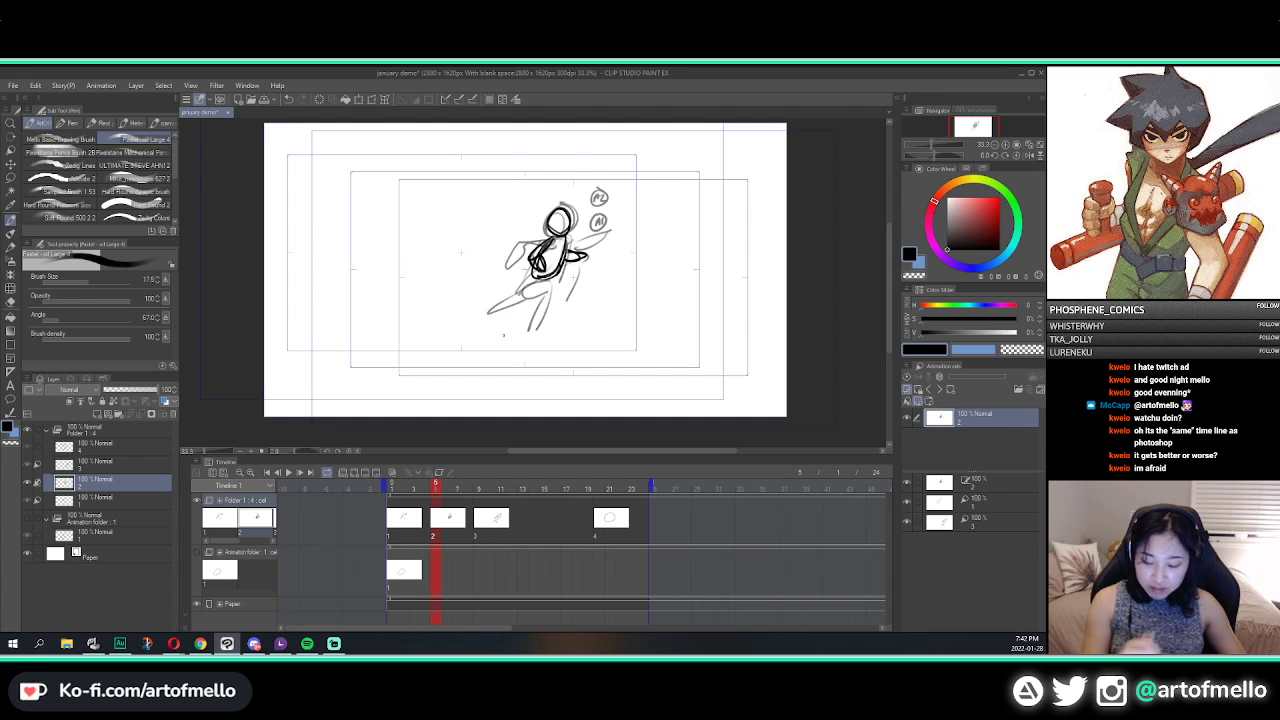
Step: Display light table cel 1 in half color and light table cel 3 in monochrome
click(1000, 503)
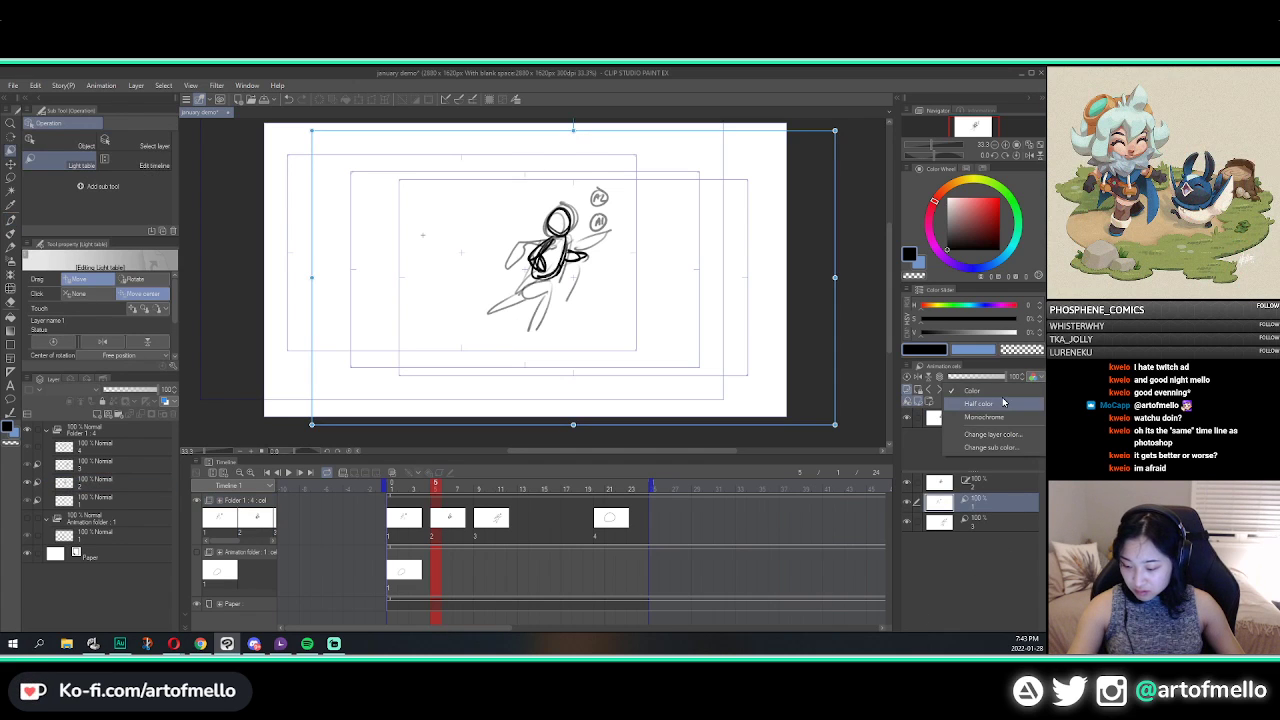
click(1035, 378)
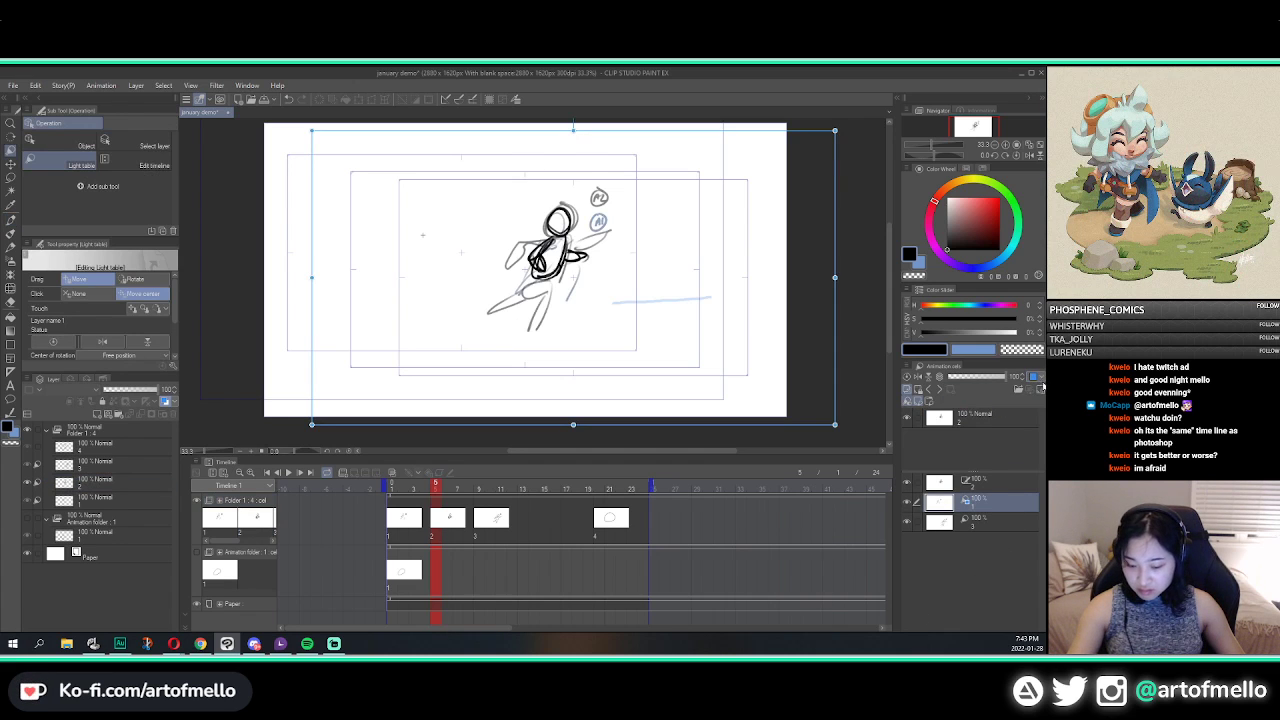
click(990, 522)
click(1041, 377)
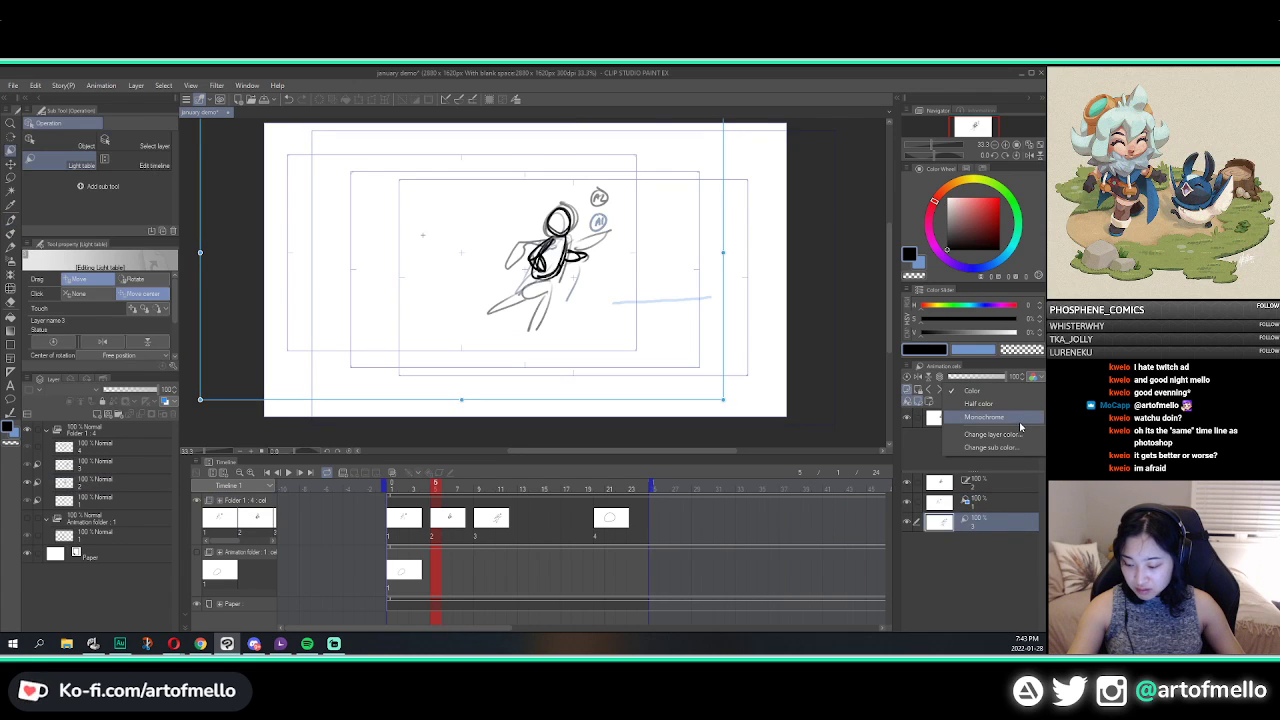
click(1020, 418)
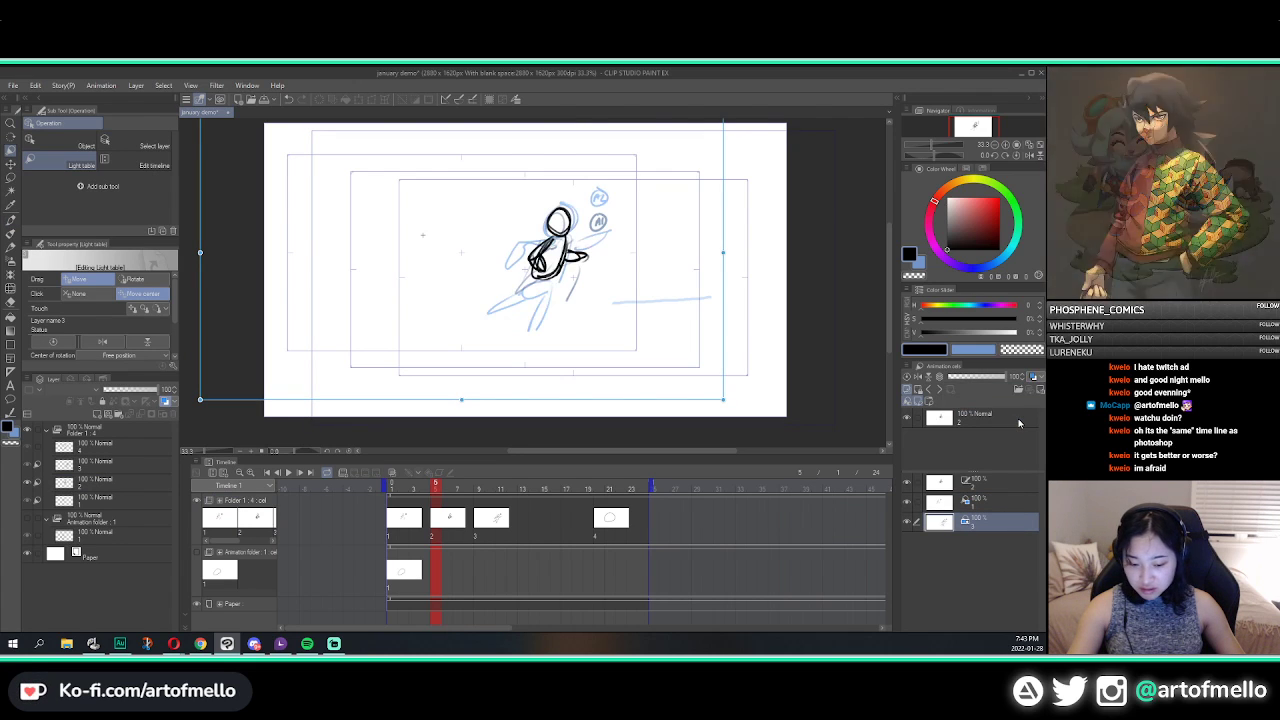
Step: Change the layer color of light table cel 3 to bright green
click(990, 485)
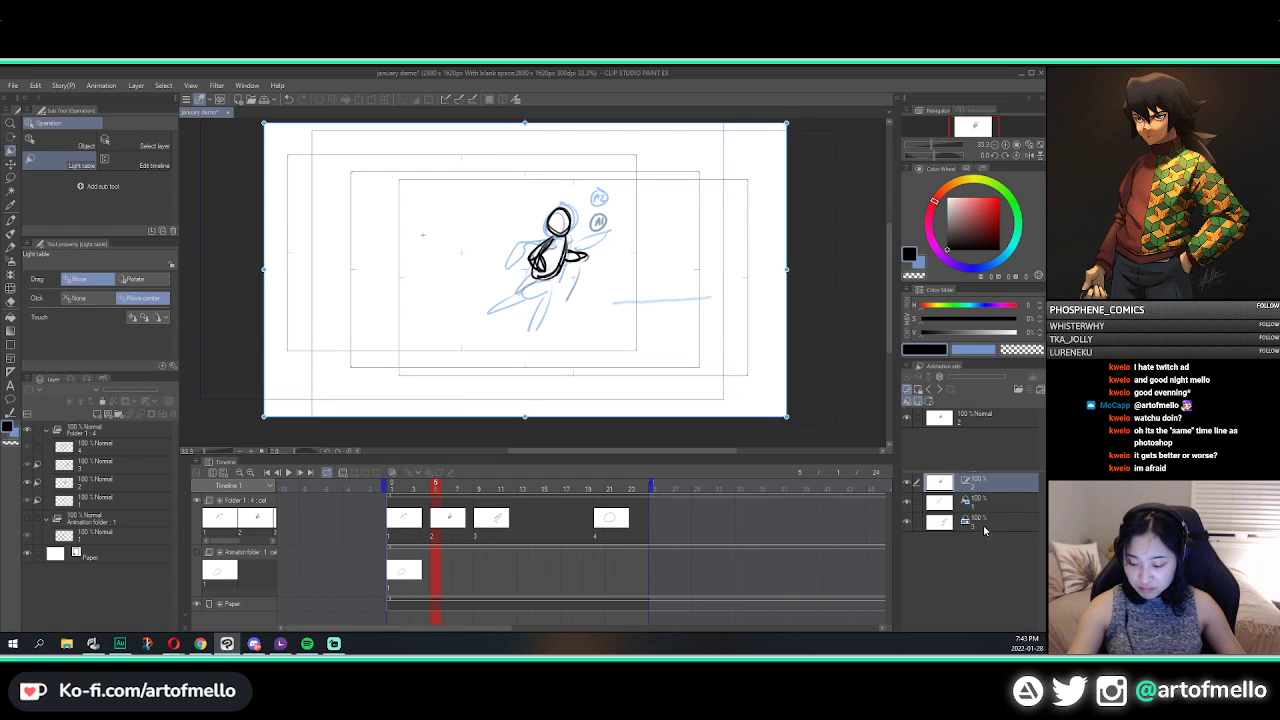
click(970, 522)
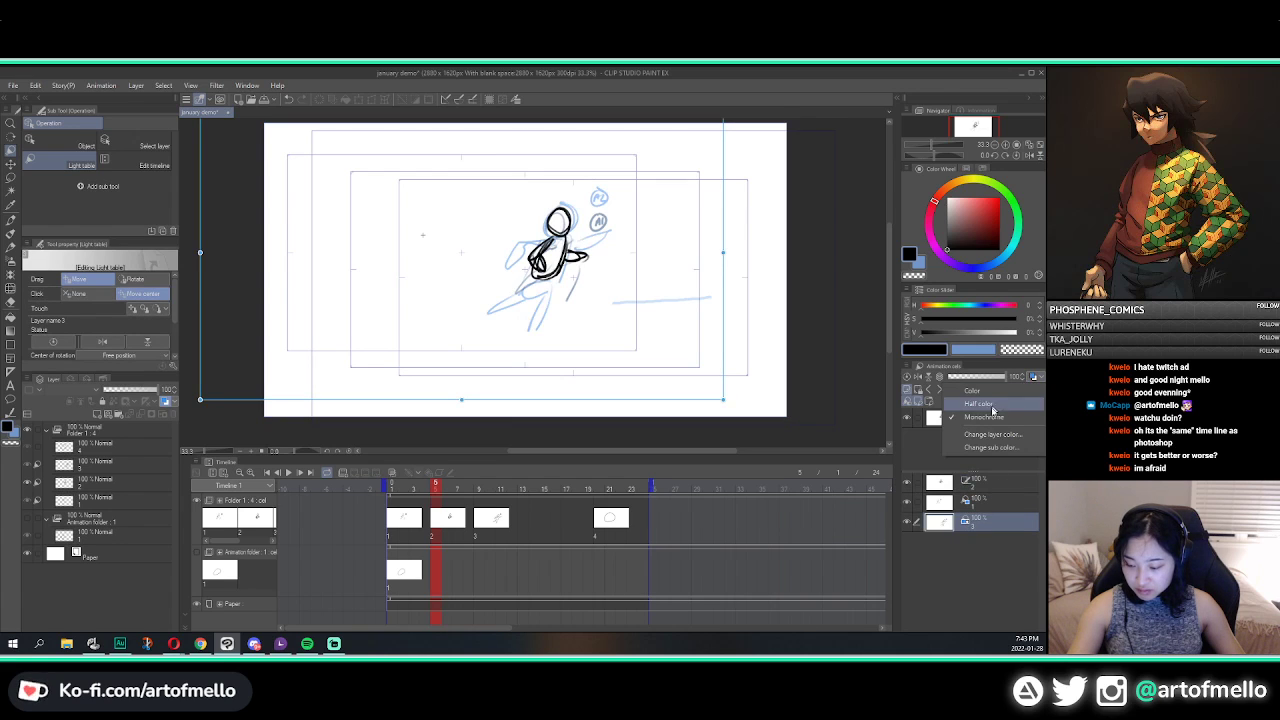
click(1041, 378)
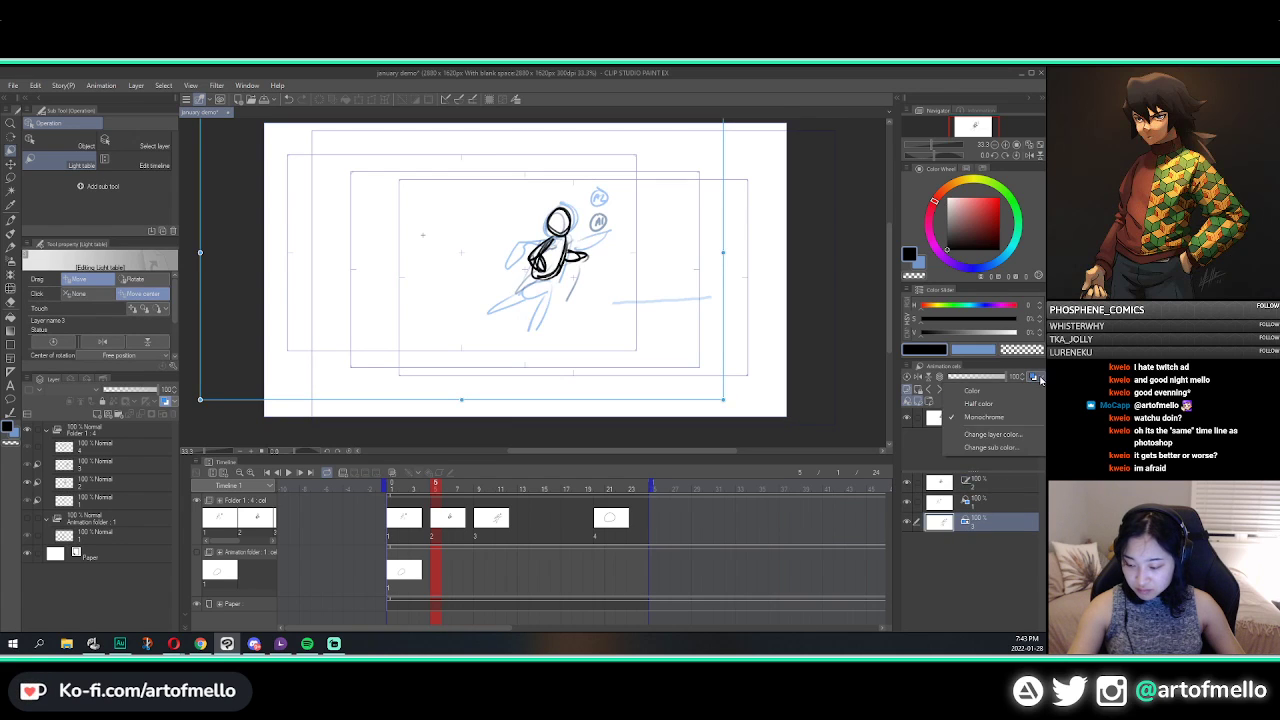
click(995, 438)
click(310, 297)
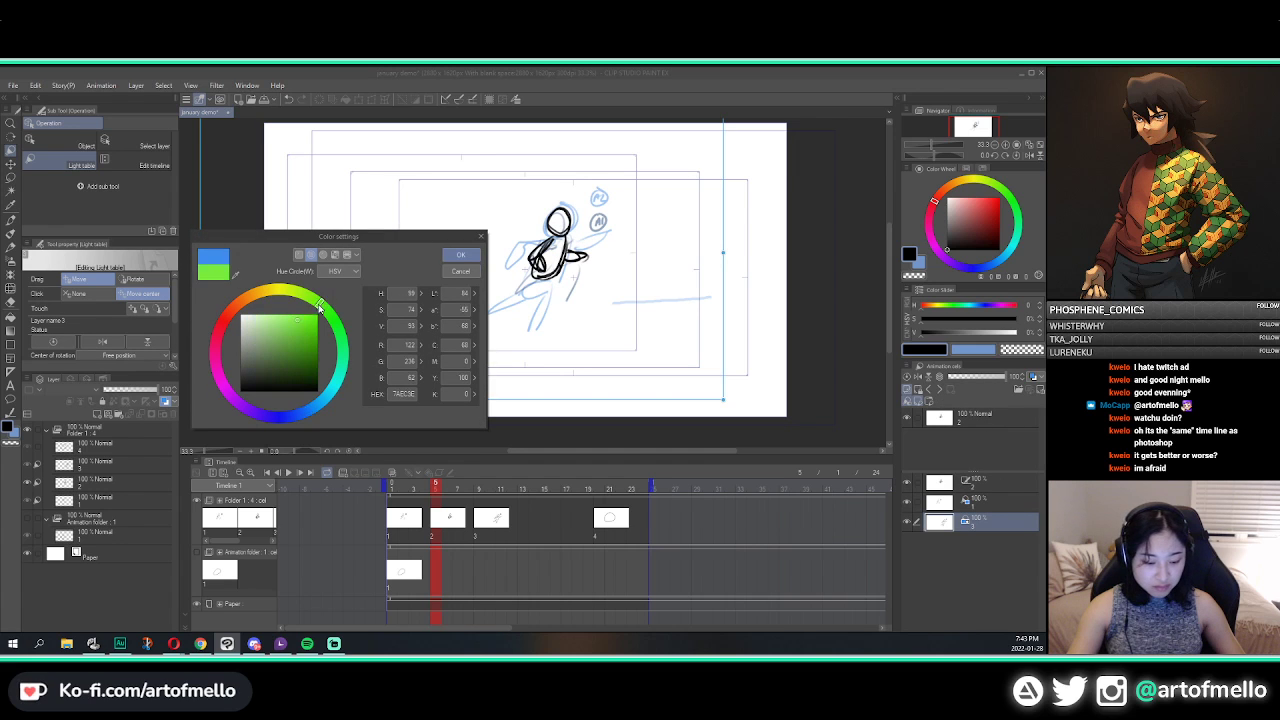
click(460, 254)
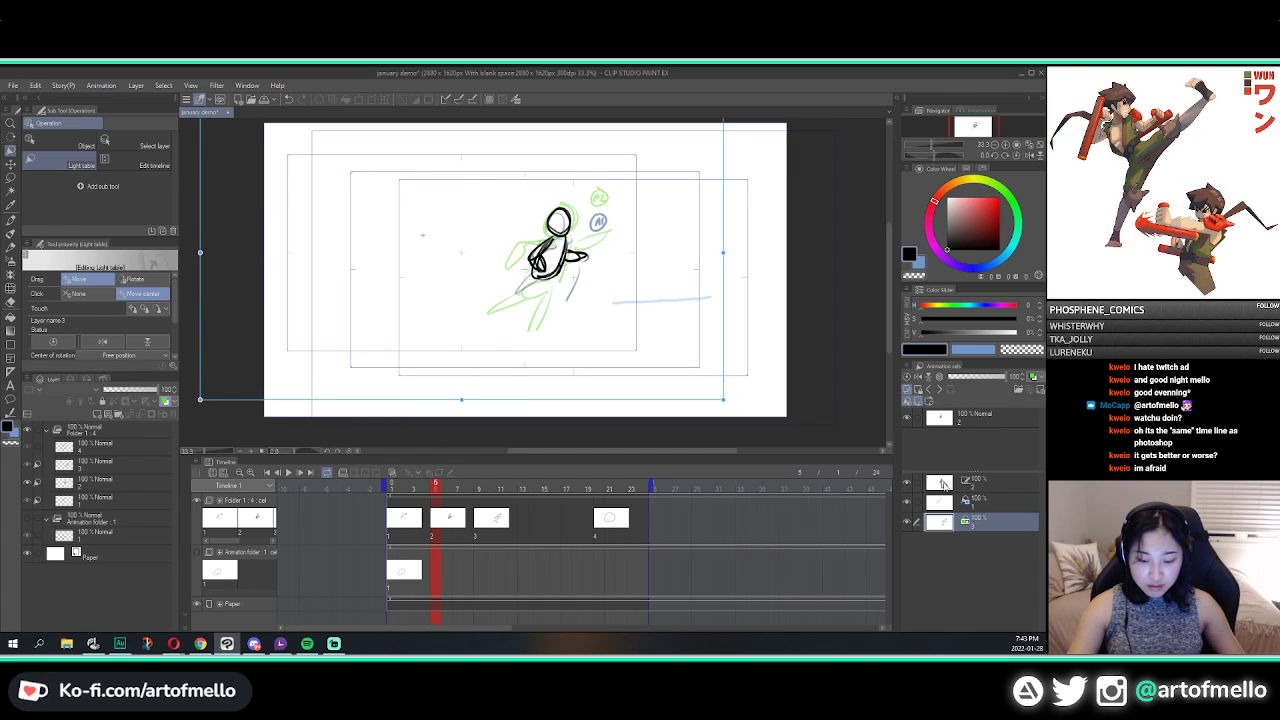
Step: Draw the in-between figure's two legs on cel 2 in a striding pose, redoing strokes as needed
click(990, 485)
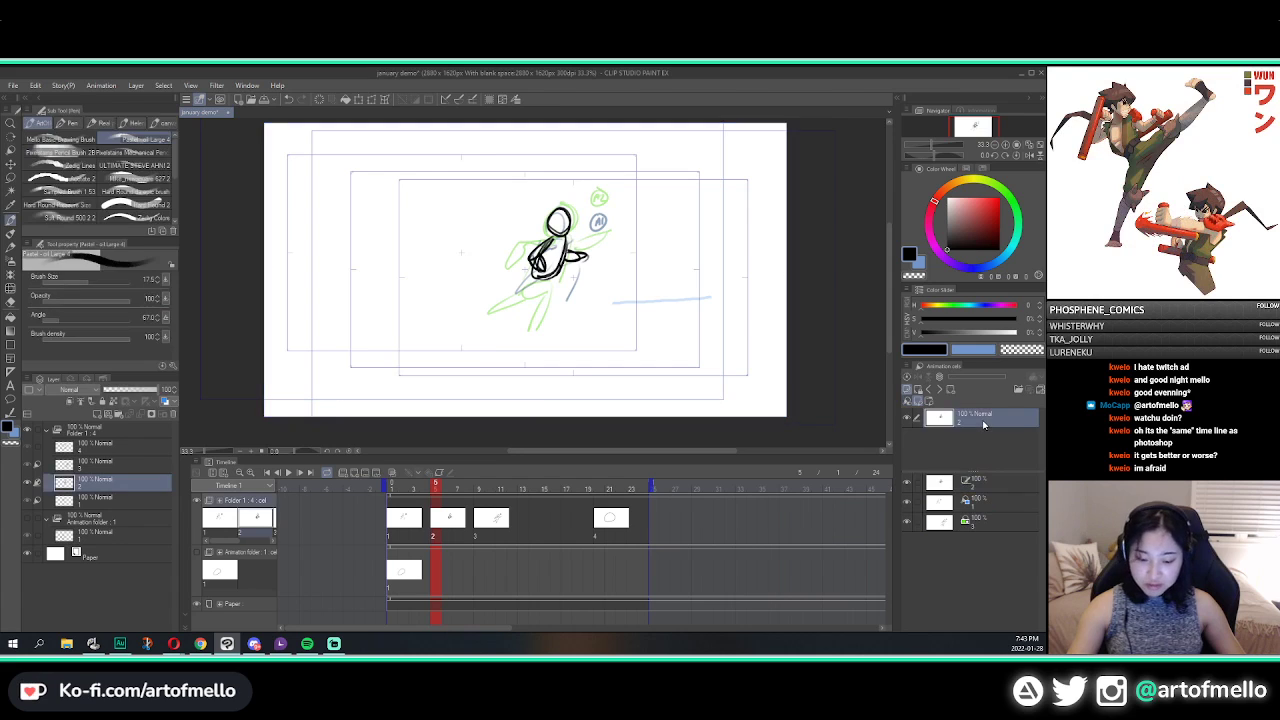
key(p)
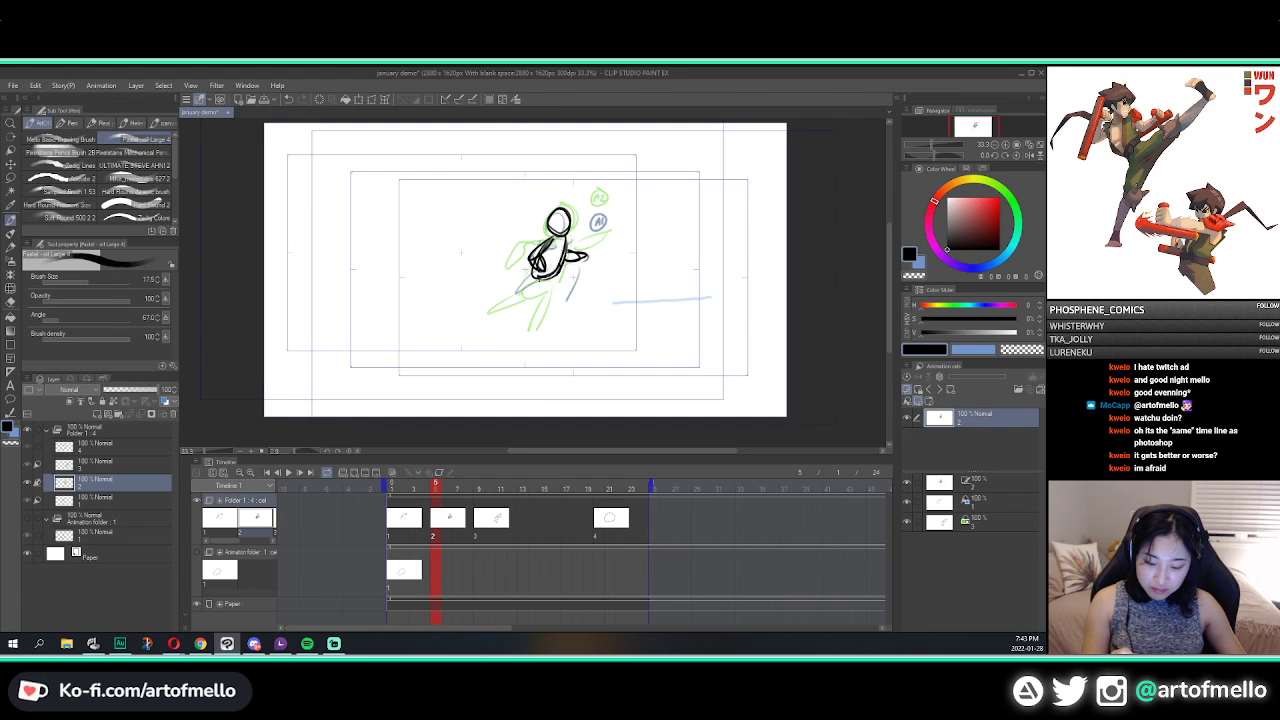
drag(533, 279, 545, 279)
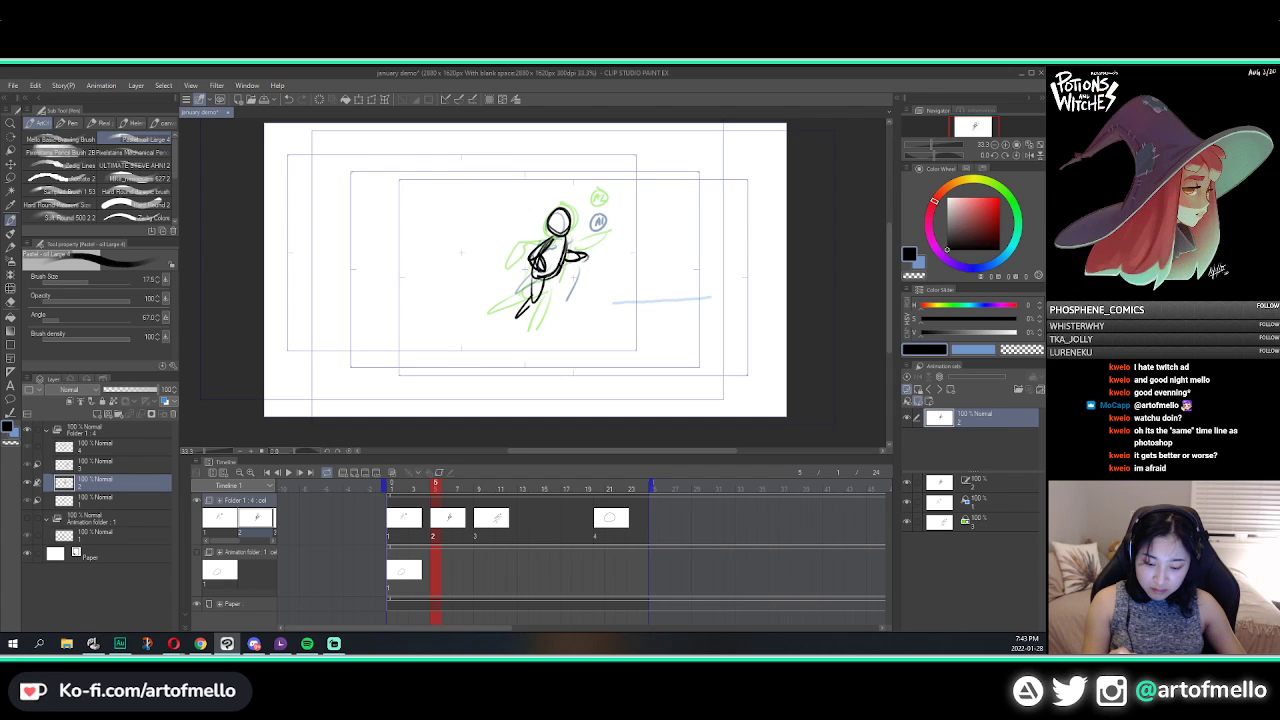
key(ctrl+z)
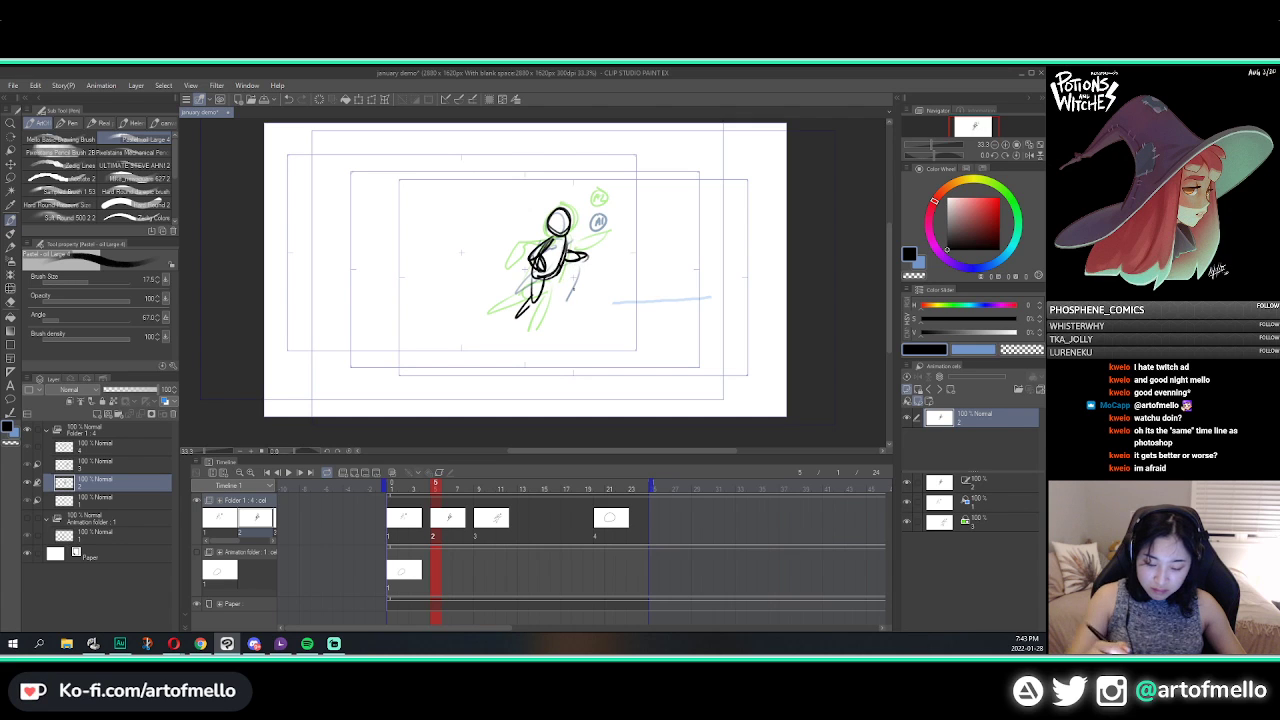
drag(564, 268, 575, 313)
key(ctrl+z)
drag(562, 264, 575, 311)
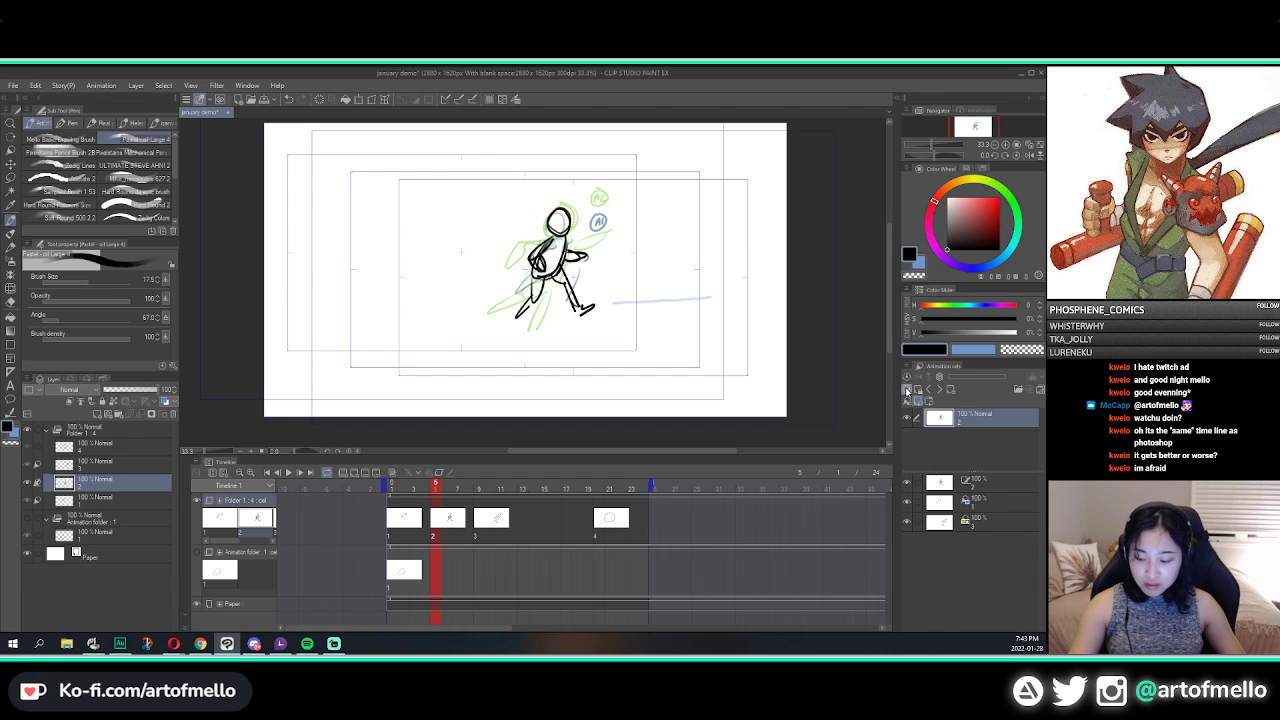
Step: Toggle the light table display to compare the sketch with its references, leaving it turned off
click(907, 391)
click(907, 391)
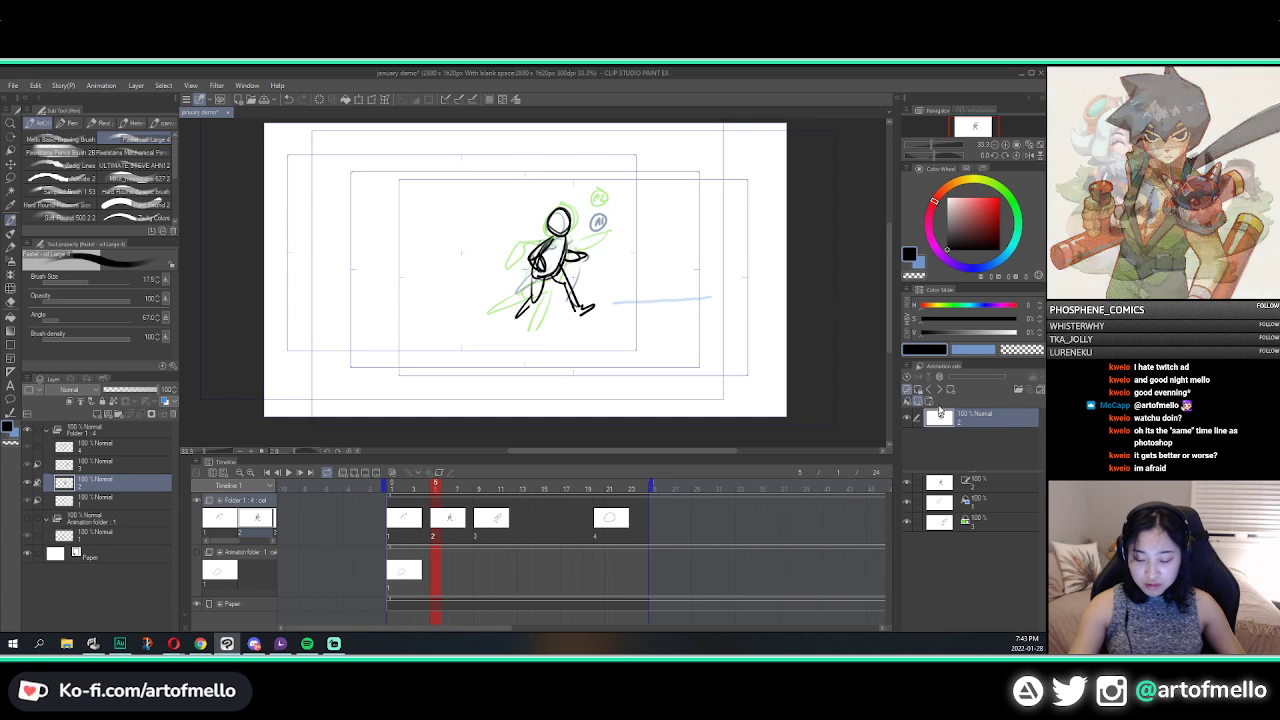
click(907, 394)
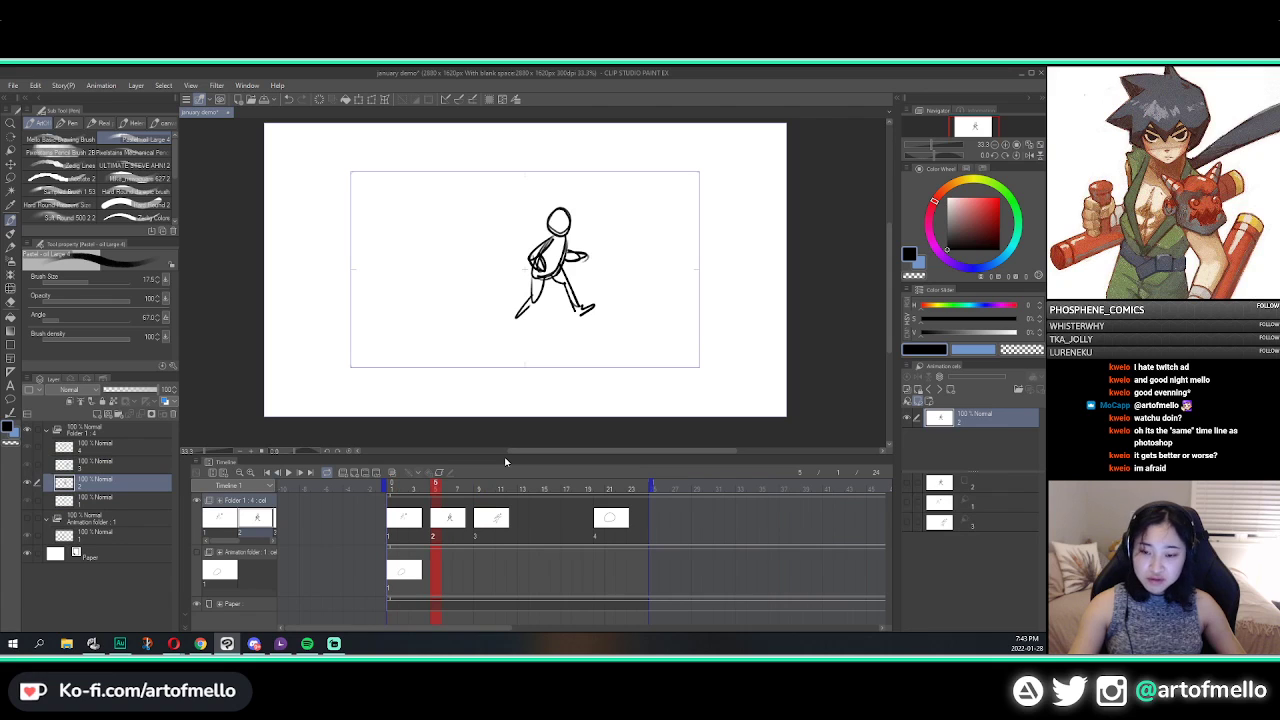
Step: Flip back and forth through cels 1 to 3 to check the motion of the new in-between
key(comma)
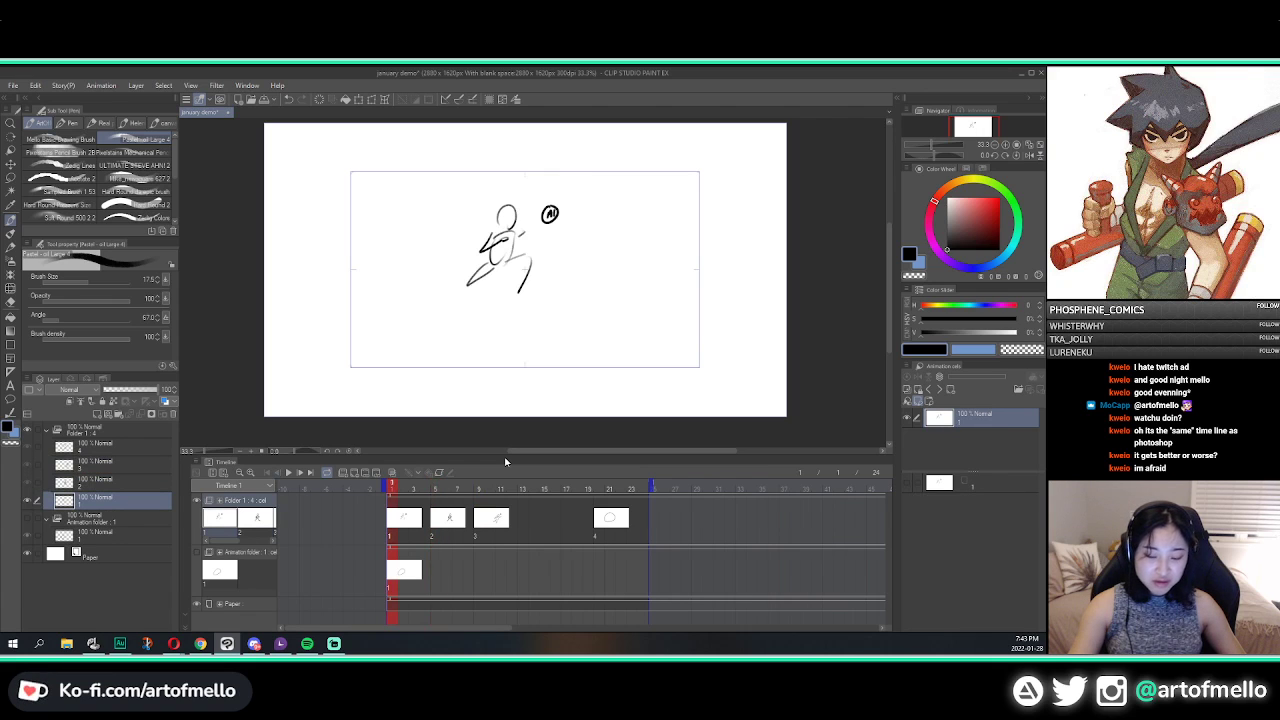
key(period)
key(period)
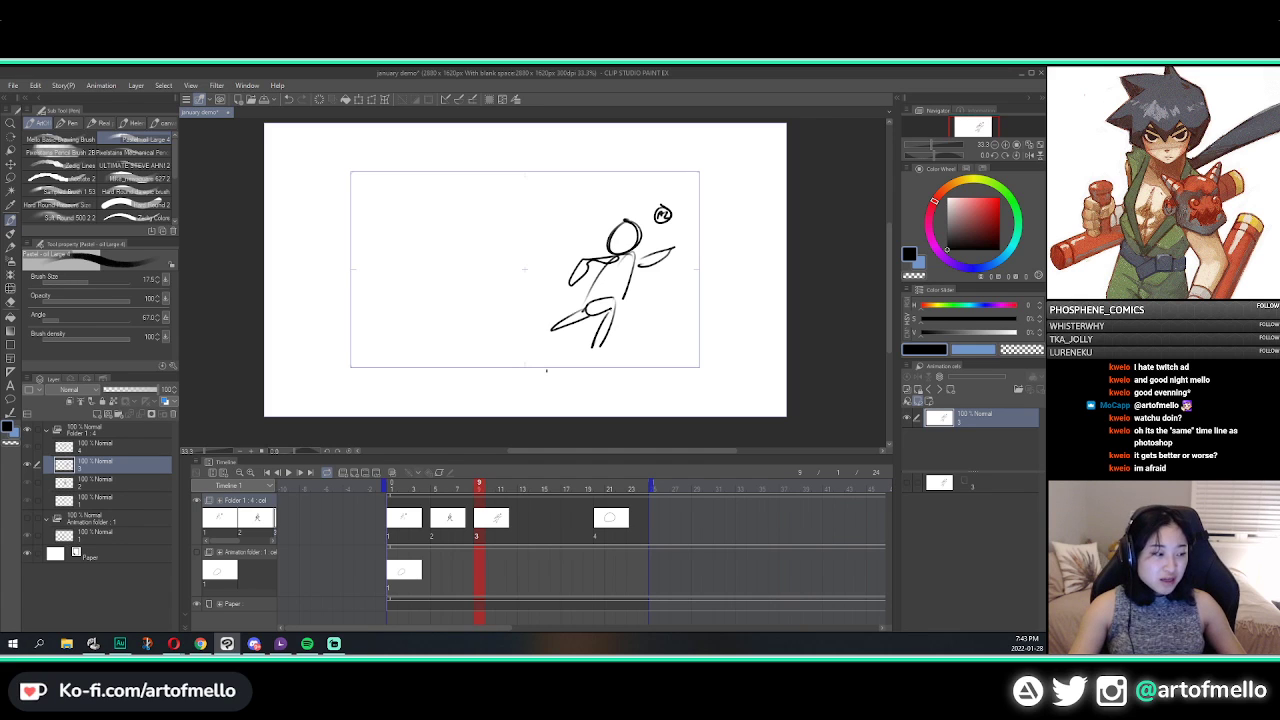
key(comma)
key(comma)
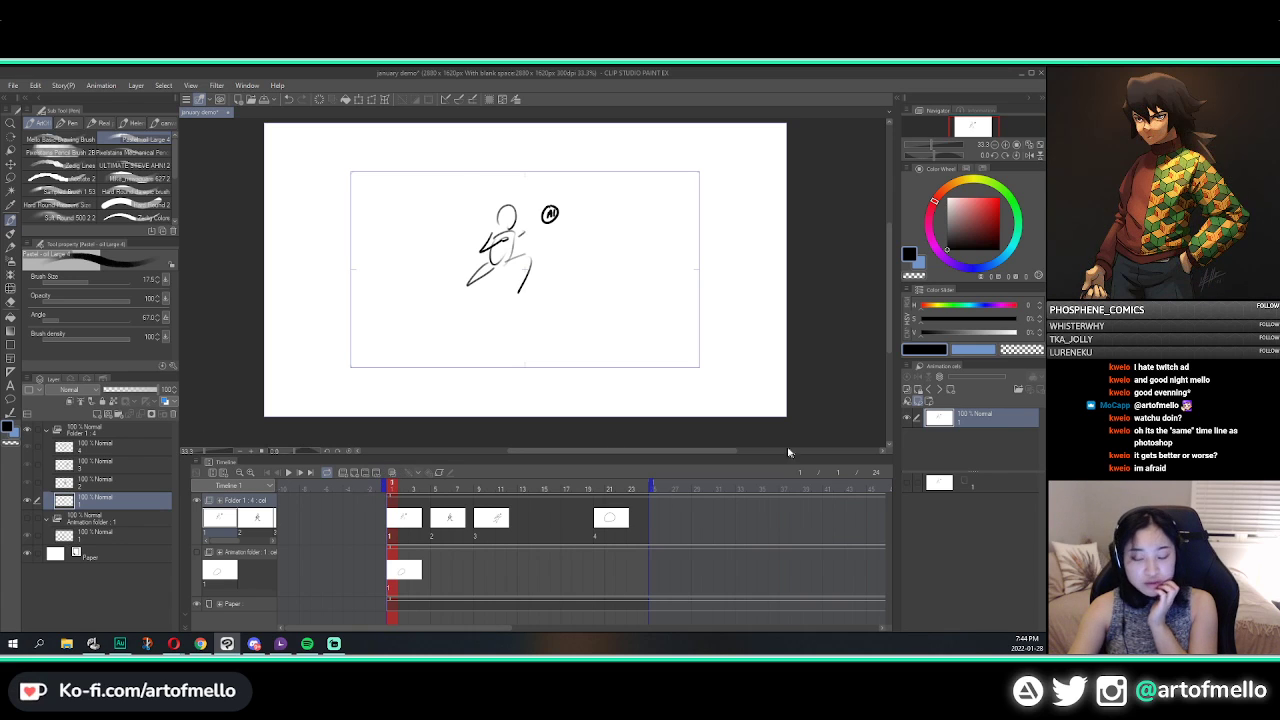
Step: Enable onion skin in the timeline and open its onion skin settings
click(394, 472)
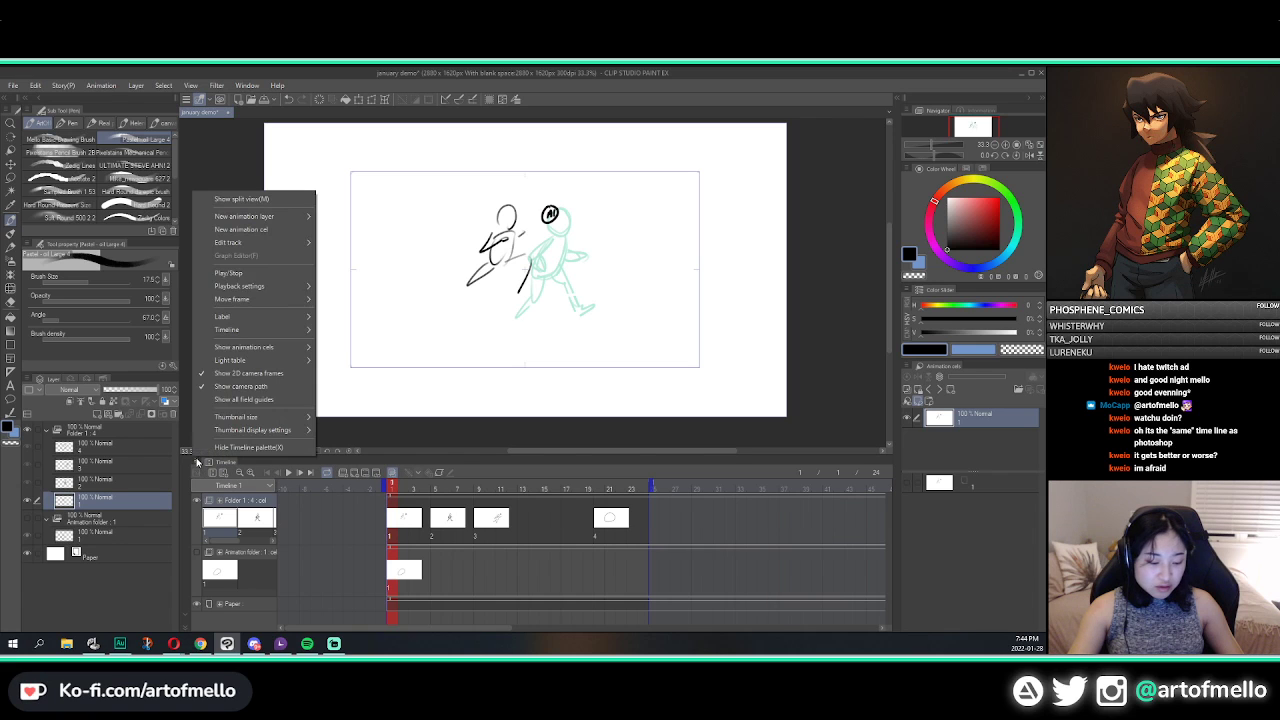
click(198, 466)
mouse_move(253, 330)
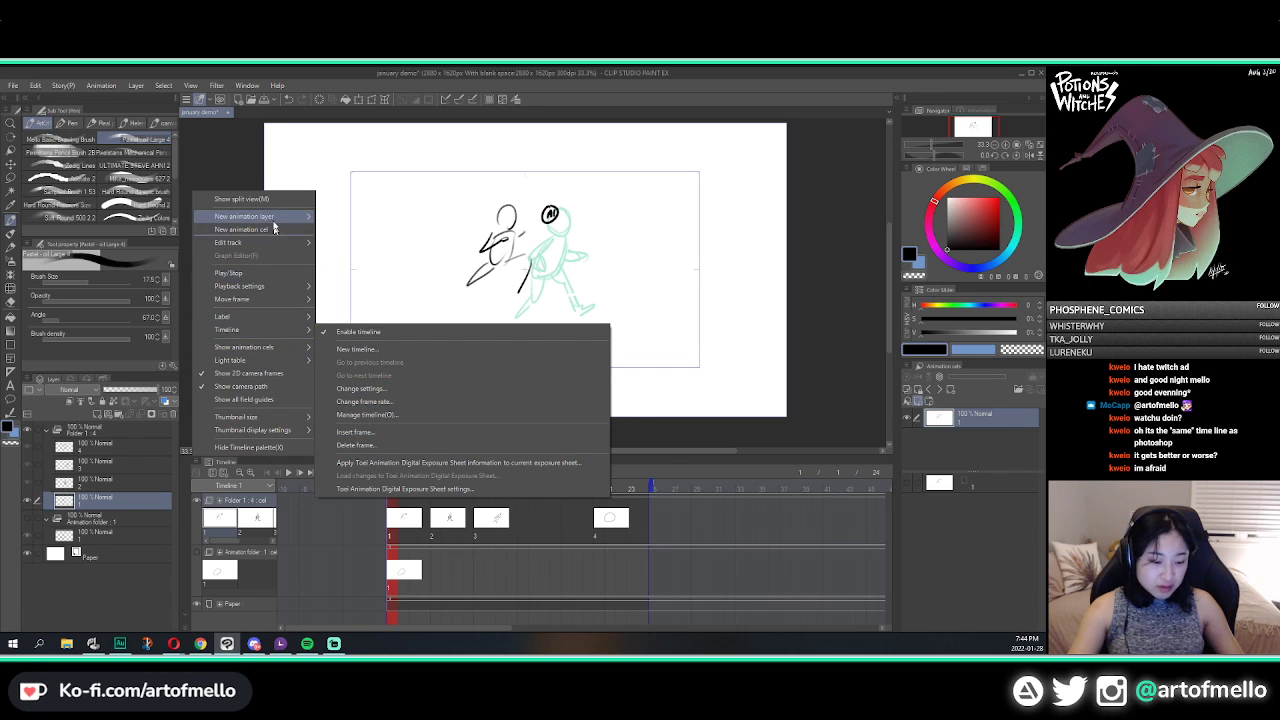
mouse_move(267, 248)
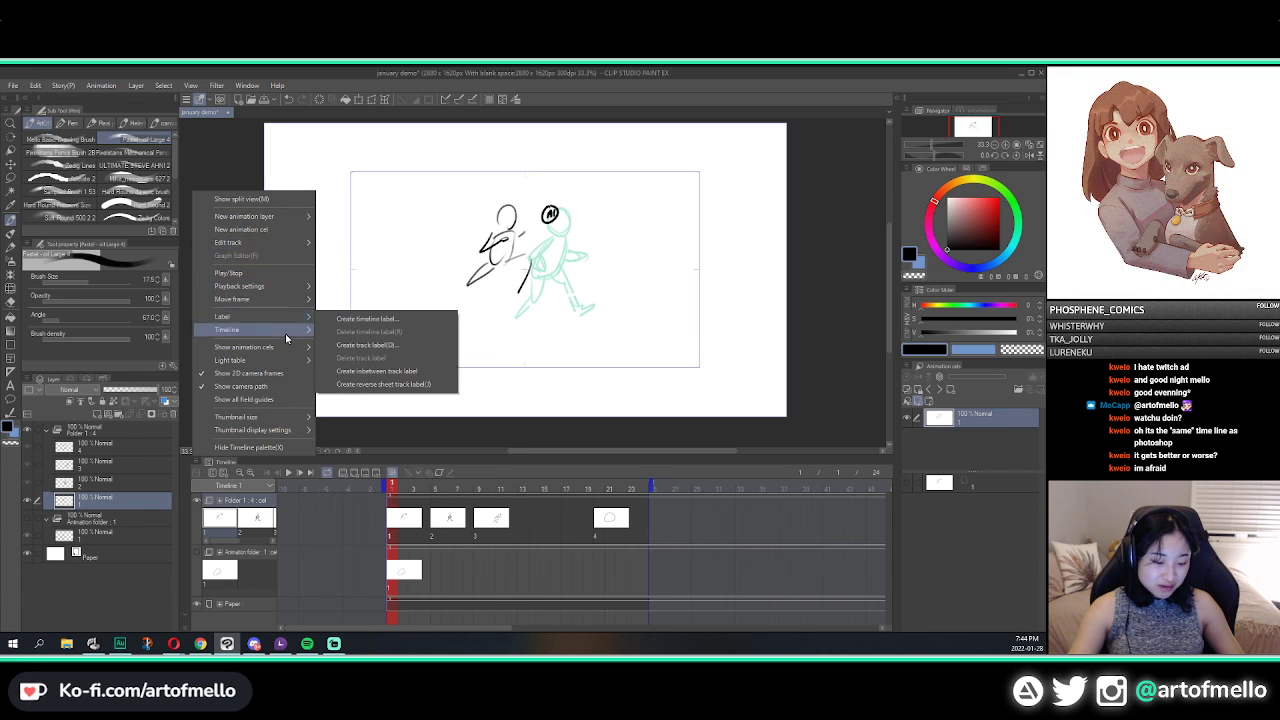
mouse_move(288, 360)
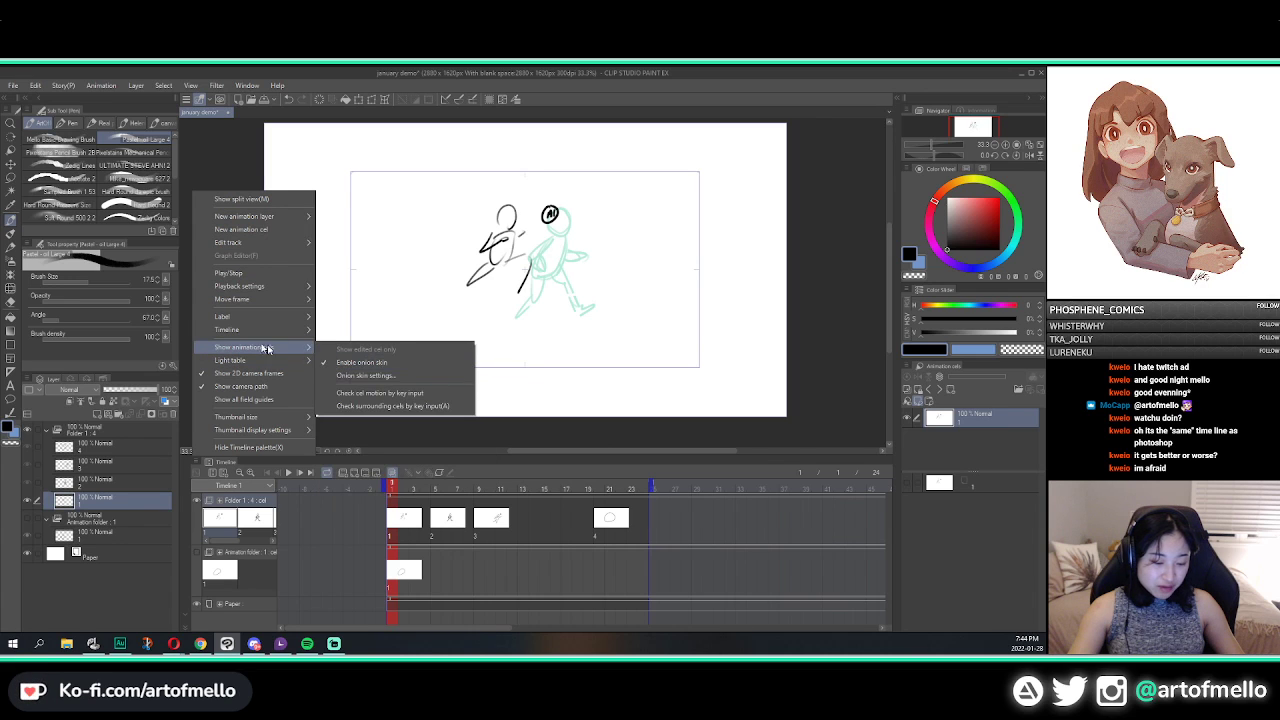
click(433, 376)
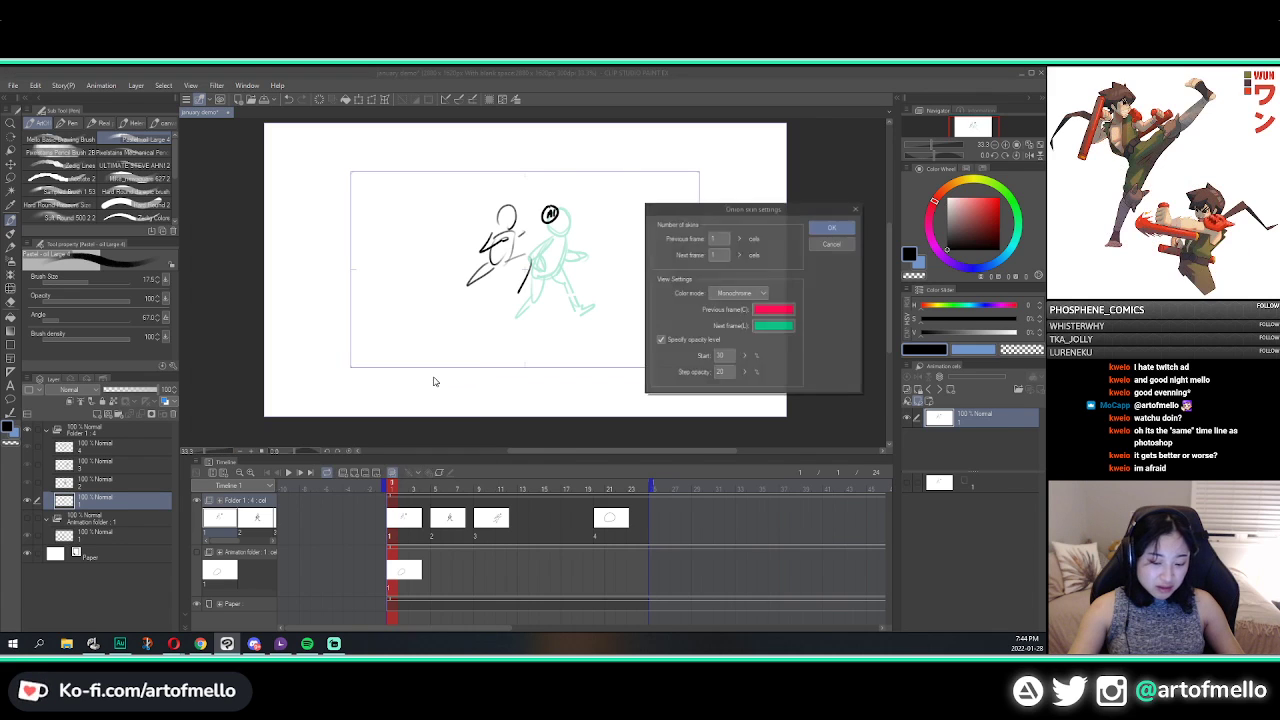
Step: Examine the onion skin settings for previous and next frame colors, starting opacity and number of cels, and close them without changes
drag(727, 210, 367, 210)
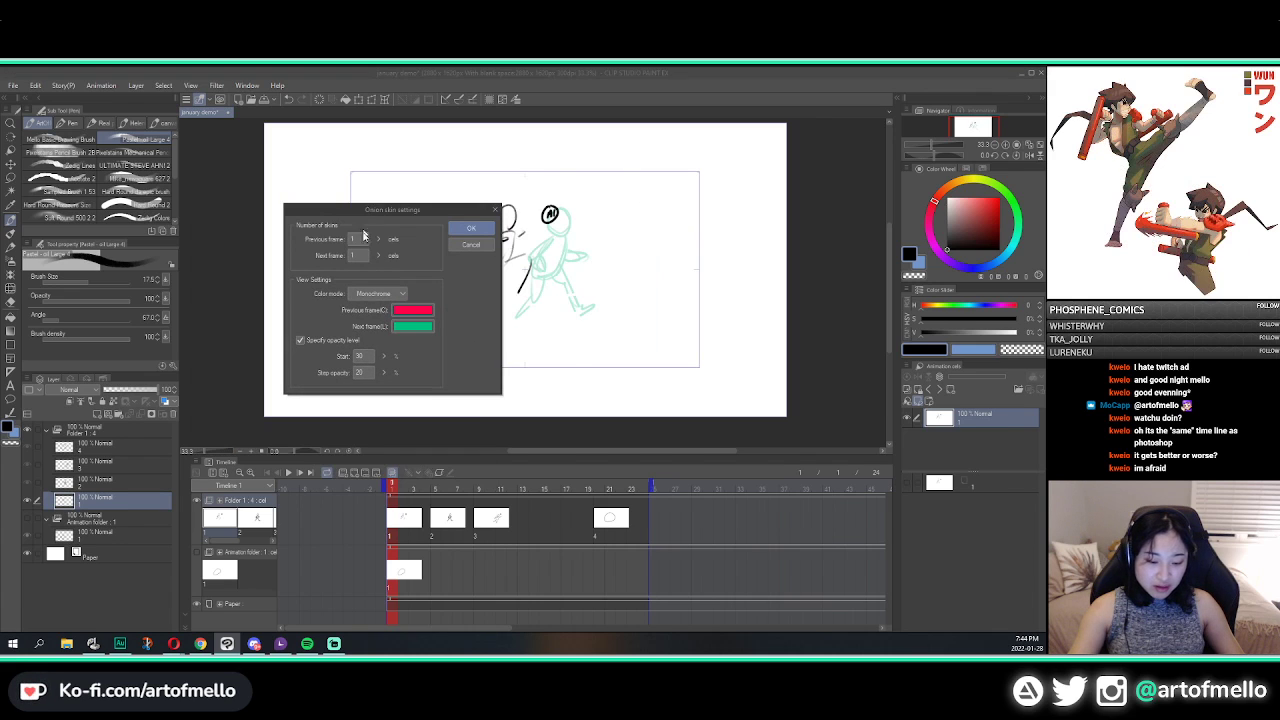
click(419, 313)
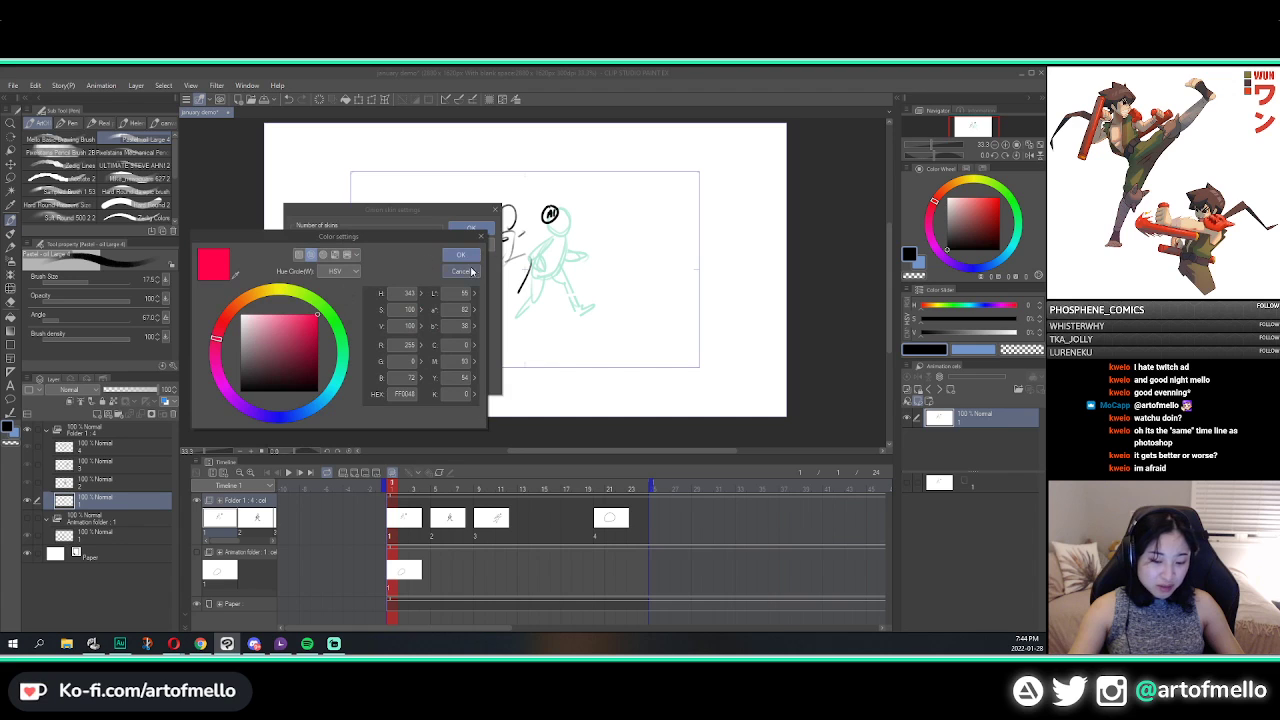
click(472, 271)
click(420, 335)
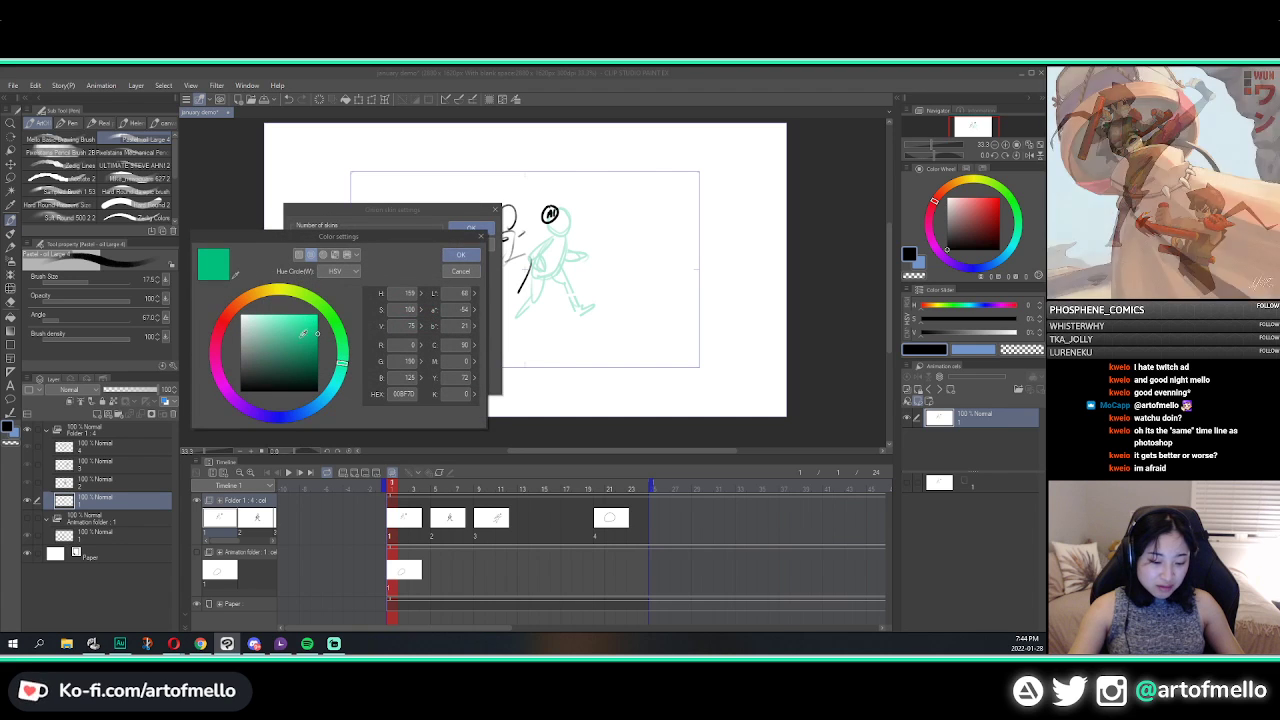
click(460, 271)
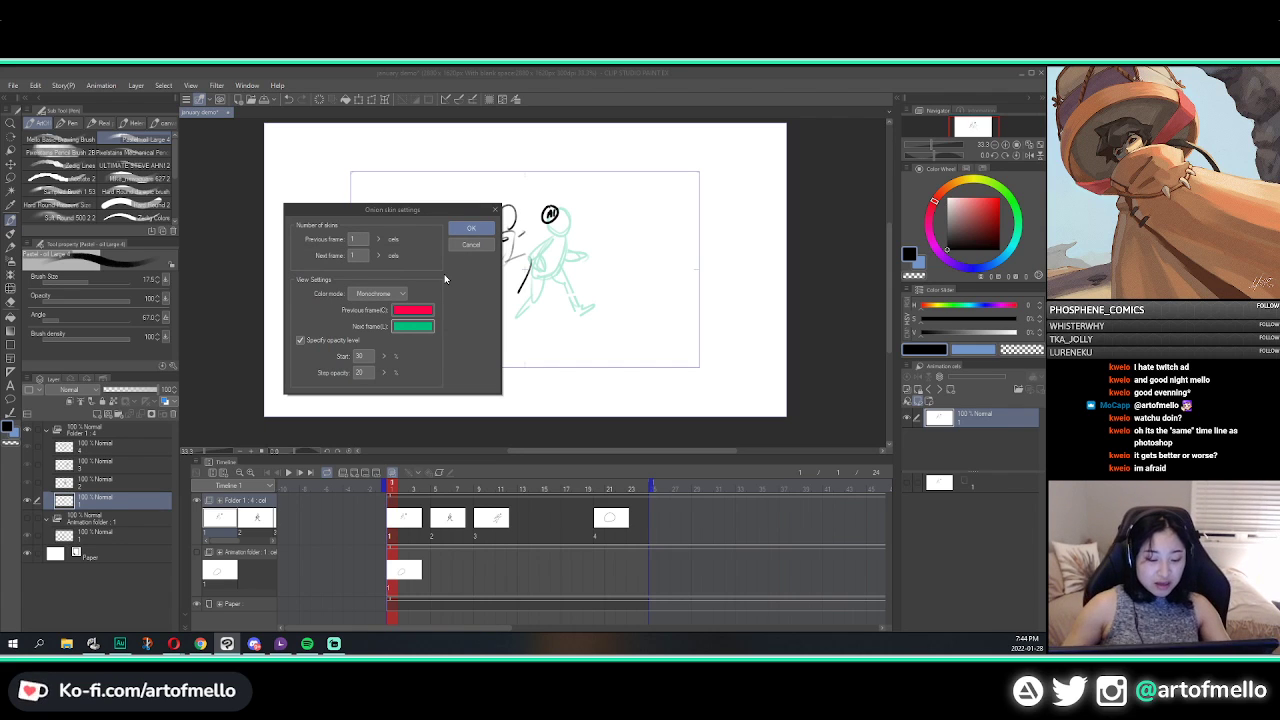
click(385, 357)
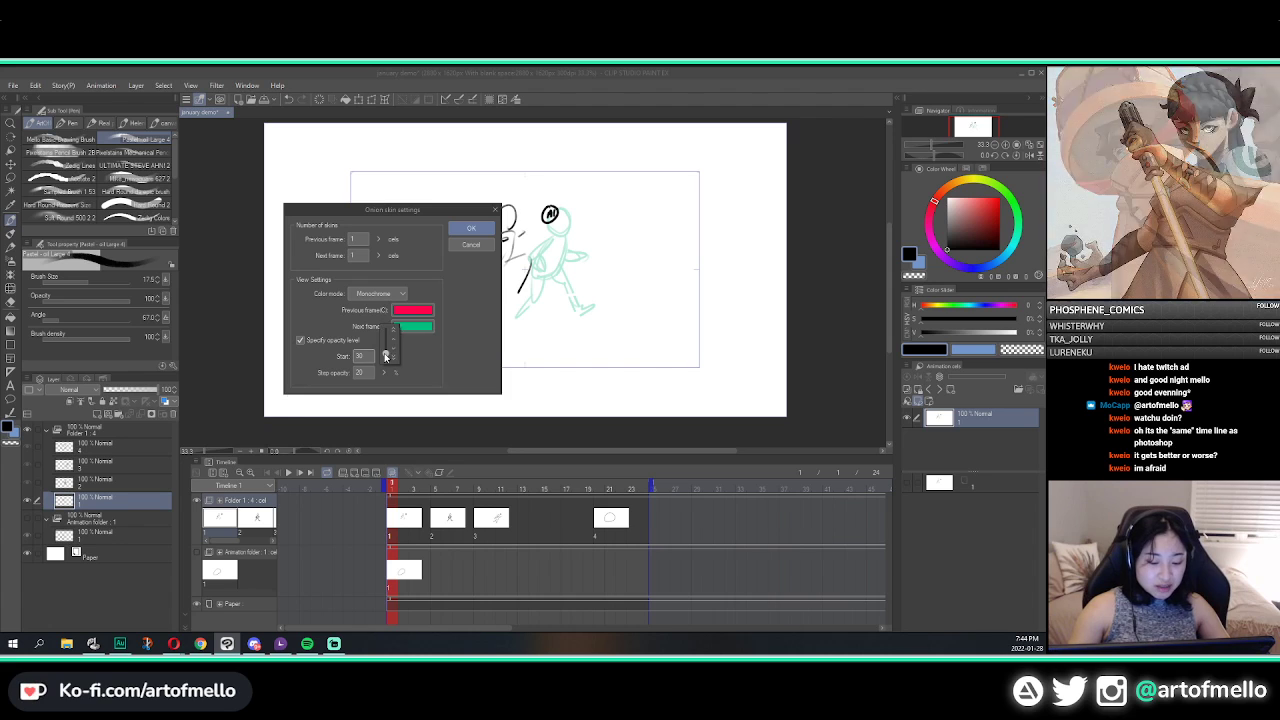
click(477, 244)
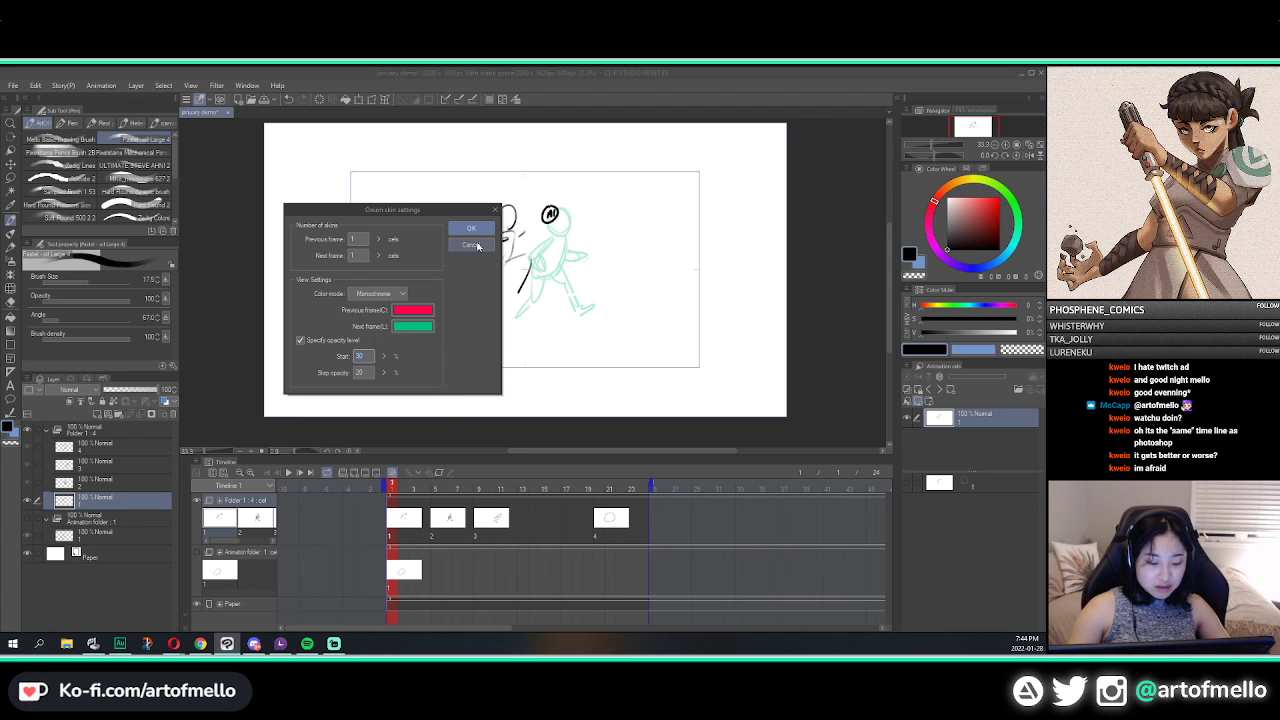
click(380, 240)
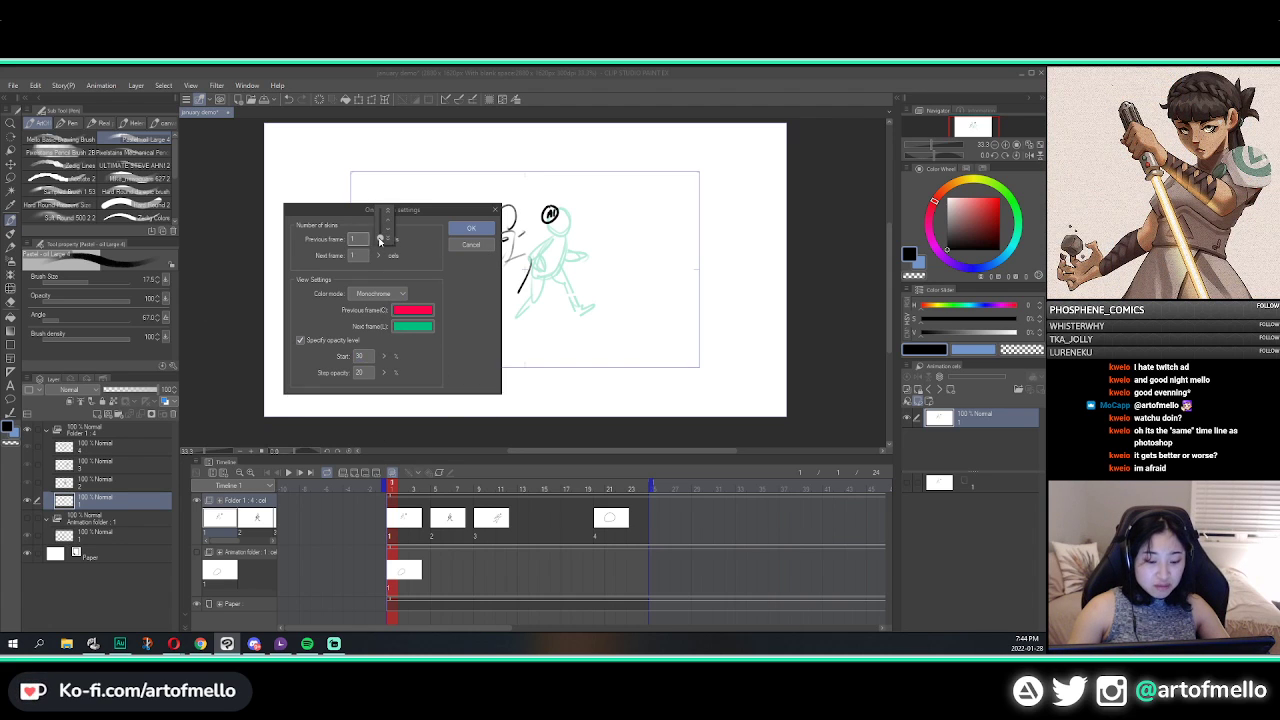
click(412, 268)
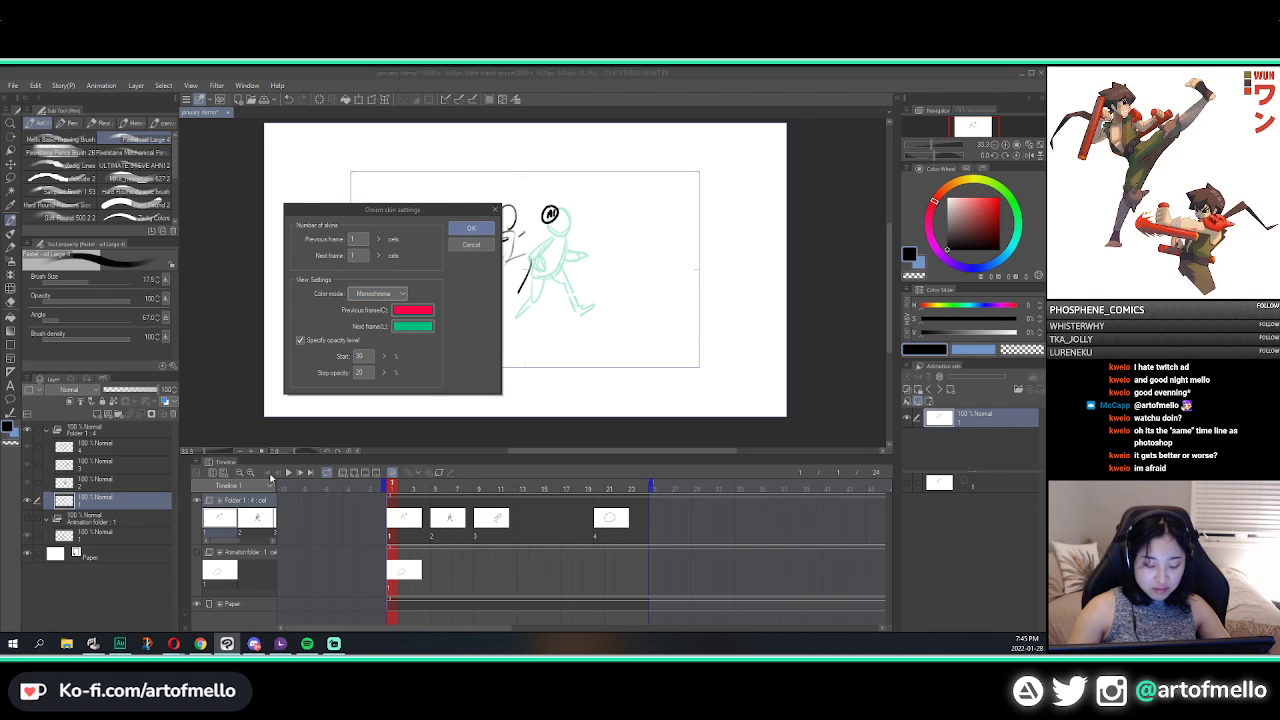
click(475, 235)
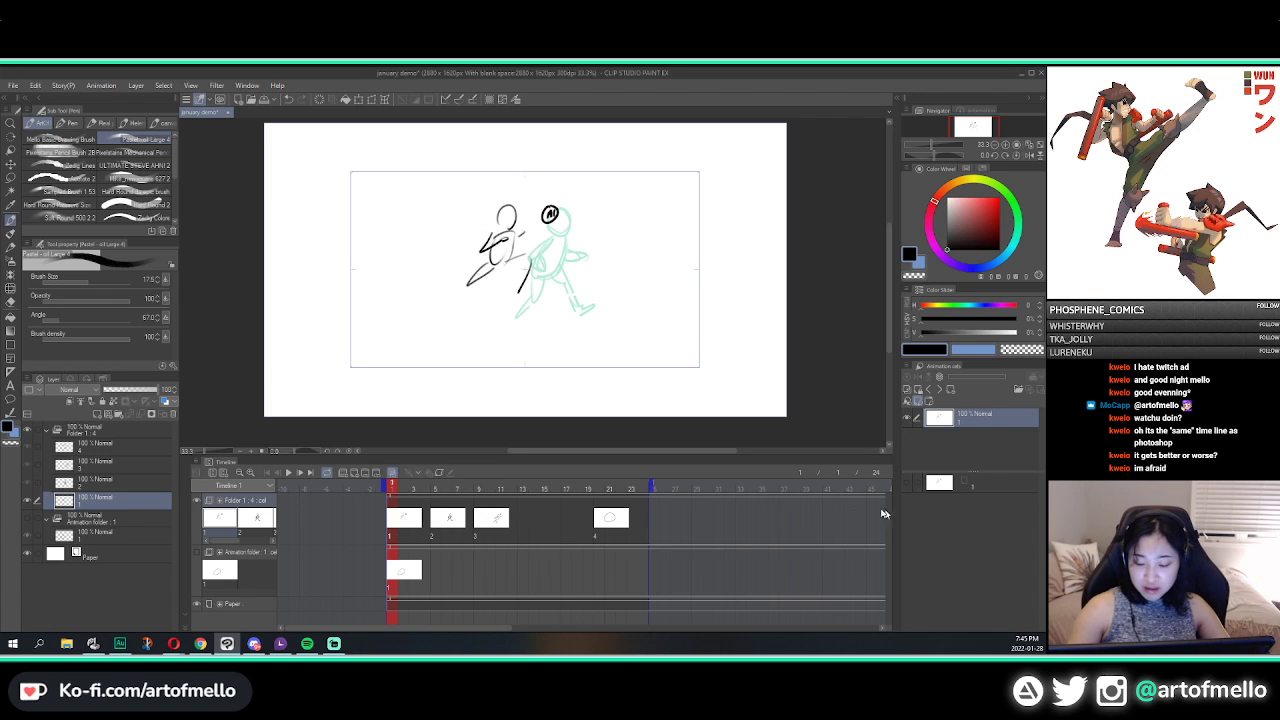
Step: On cel 2, change light table cel 1's layer color to bright red and display it in monochrome
click(437, 514)
click(1000, 502)
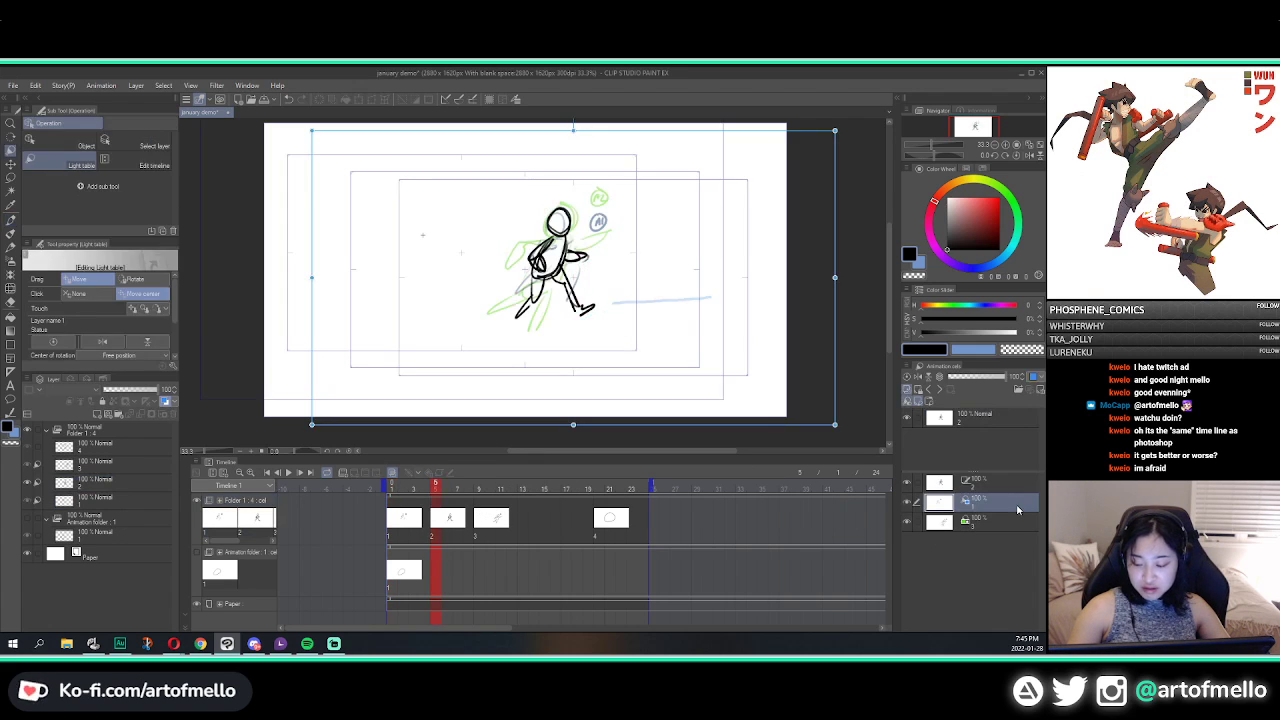
click(1038, 378)
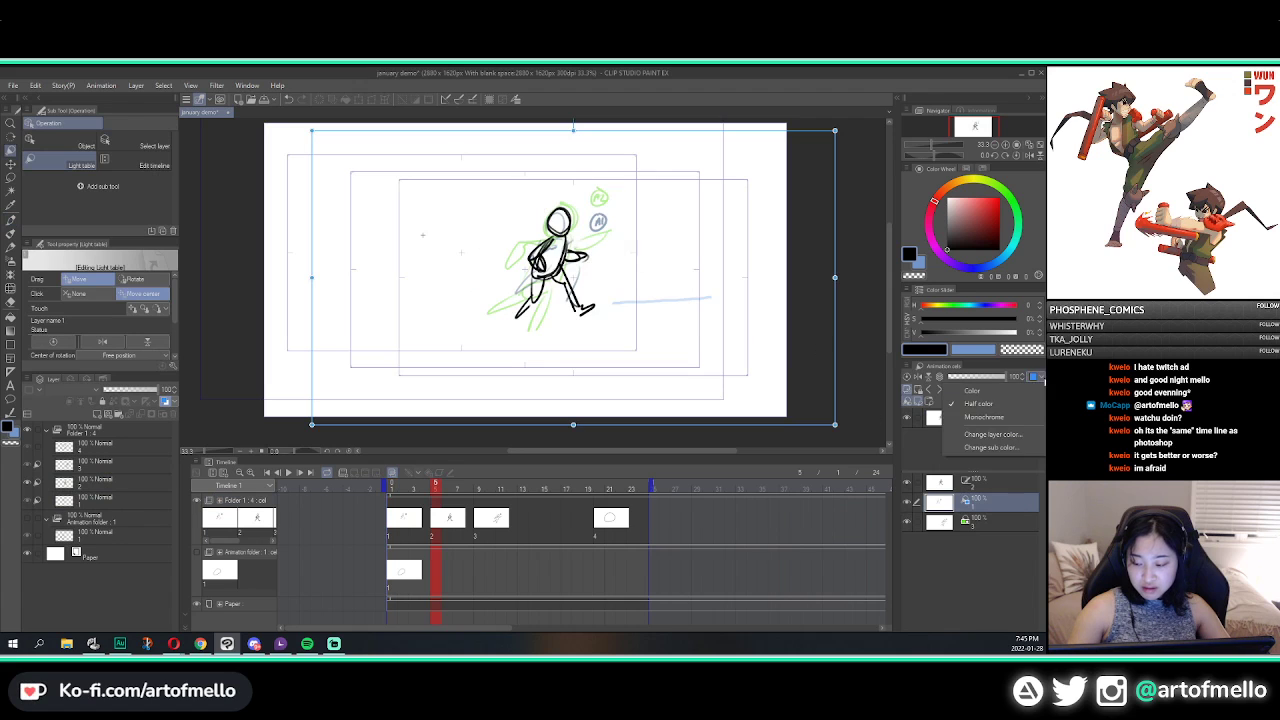
click(988, 405)
click(1040, 378)
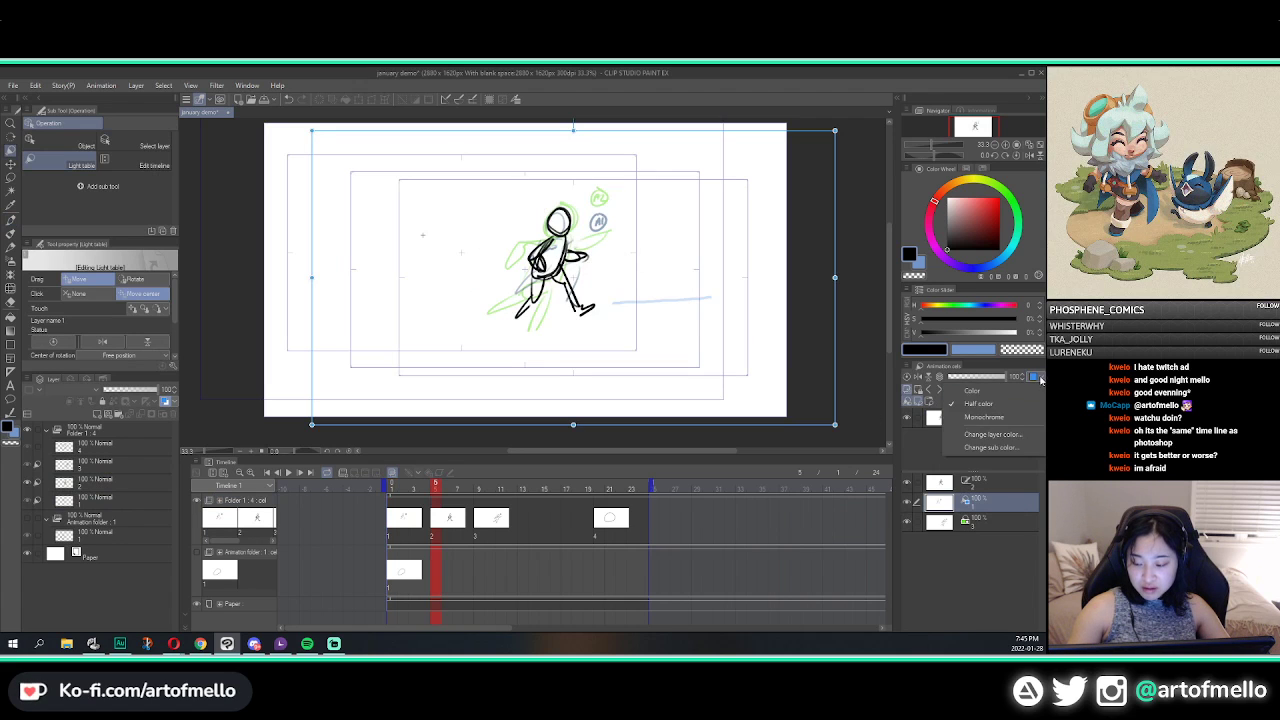
click(993, 434)
click(316, 300)
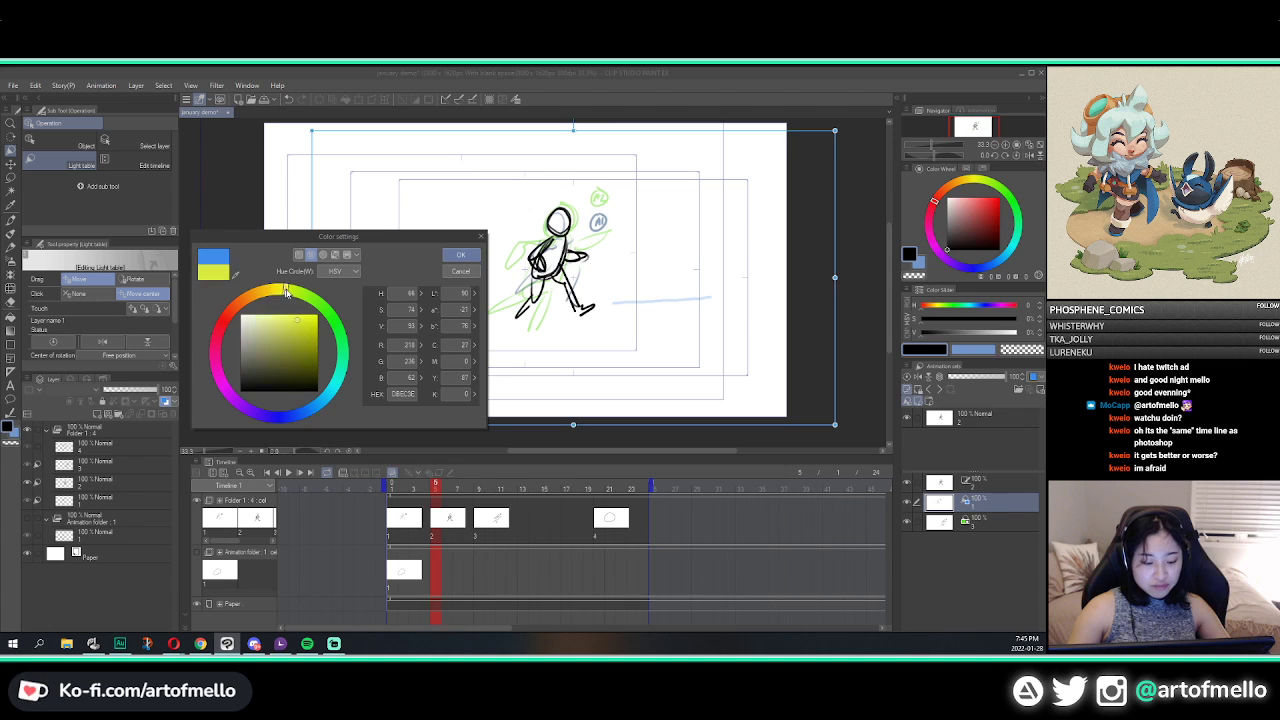
click(314, 325)
click(257, 369)
click(228, 314)
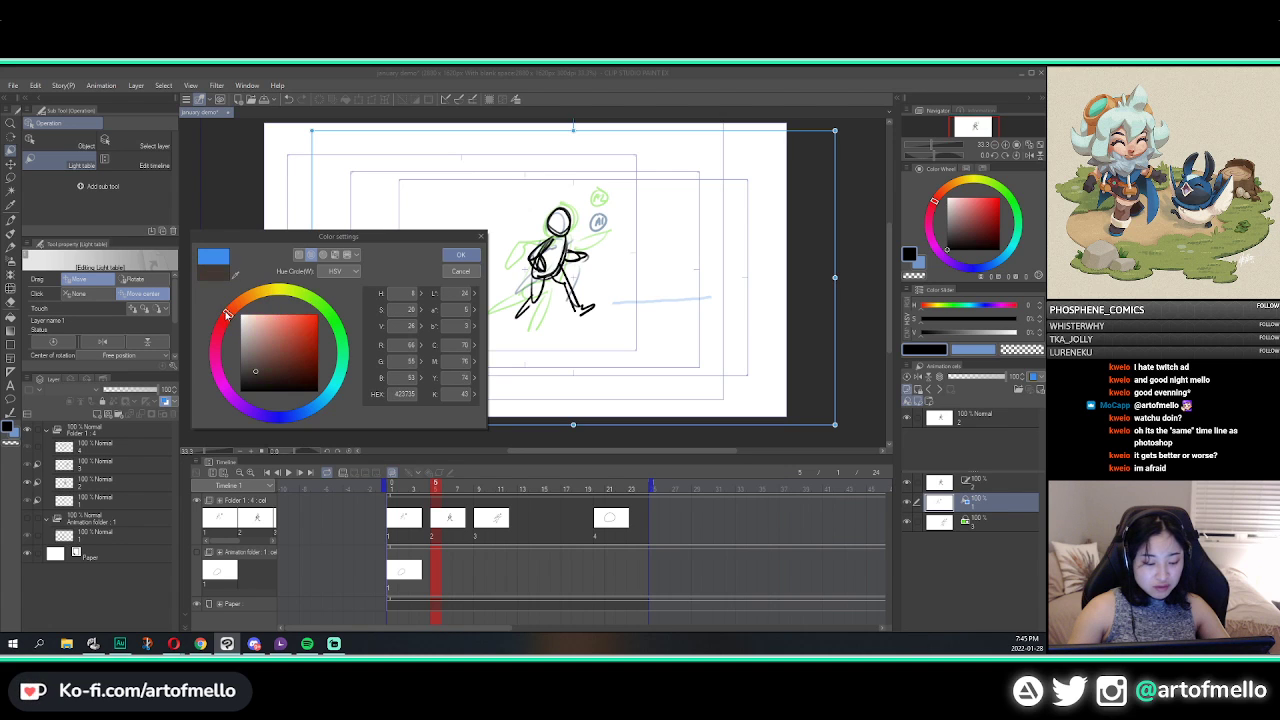
click(302, 328)
click(459, 255)
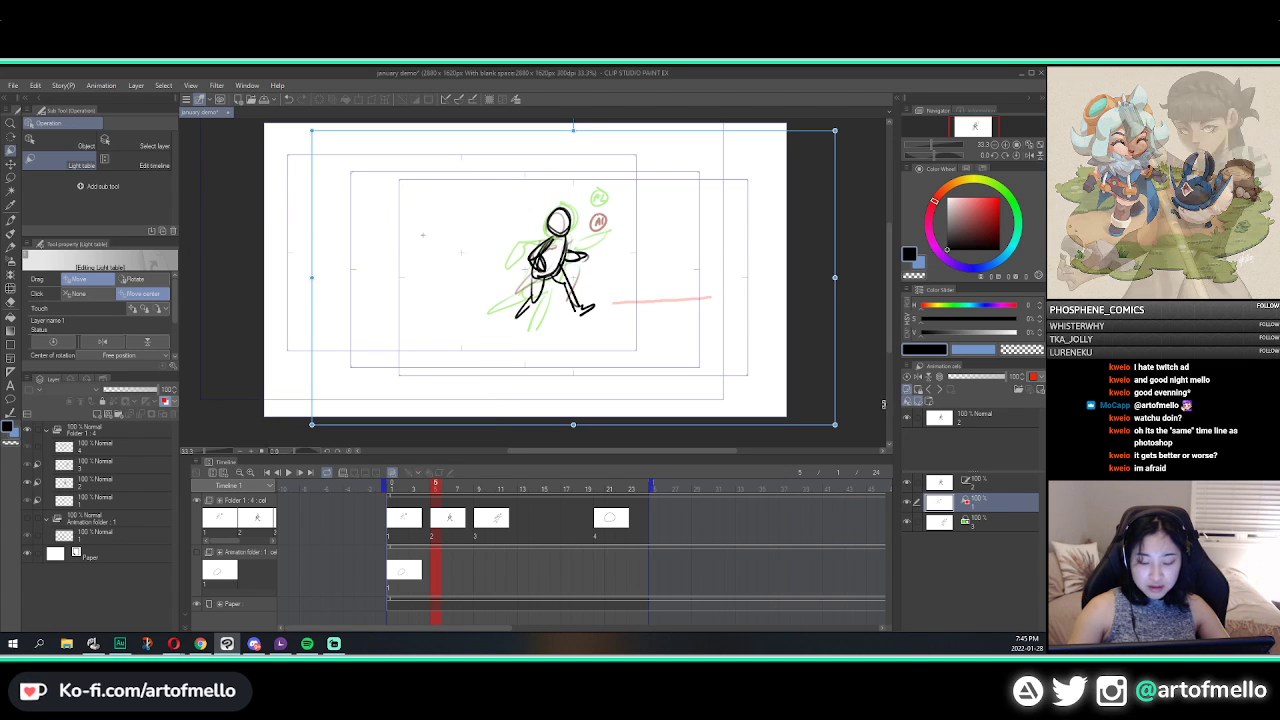
click(1042, 379)
click(989, 406)
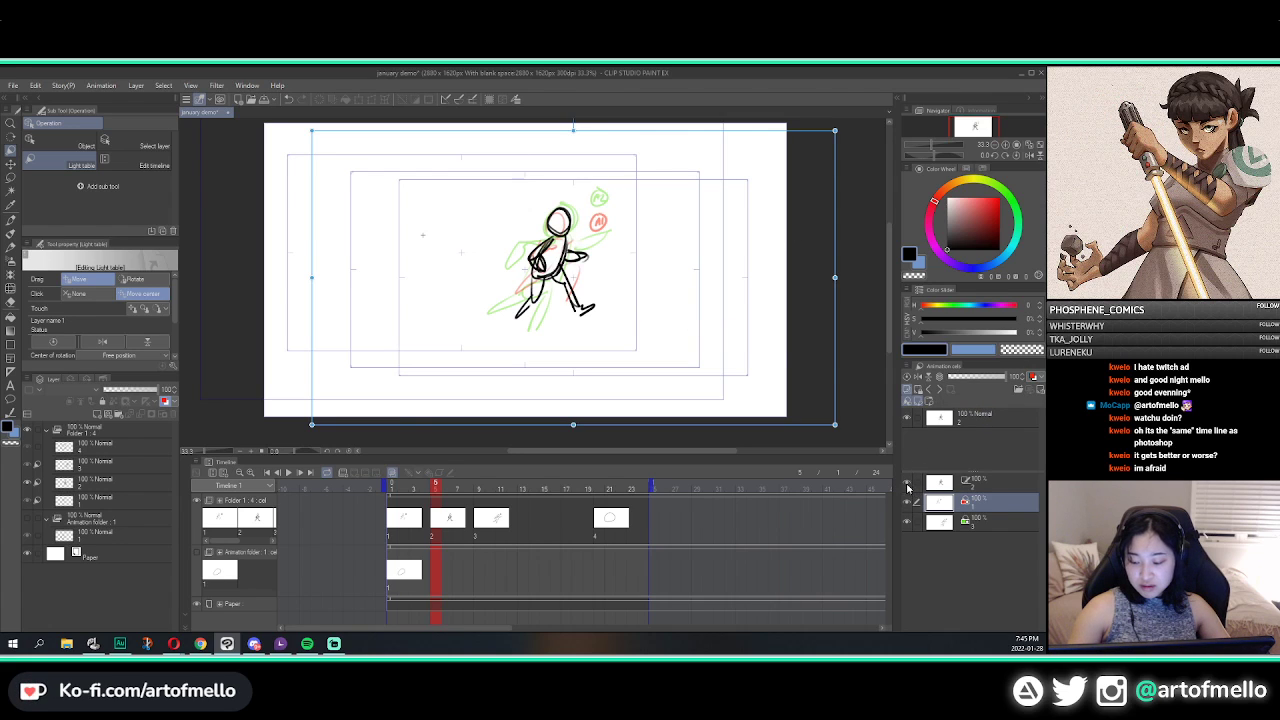
Step: Hide cel 2's drawing and reposition the red cel 1 reference so it overlaps the green cel 3 figure
click(909, 420)
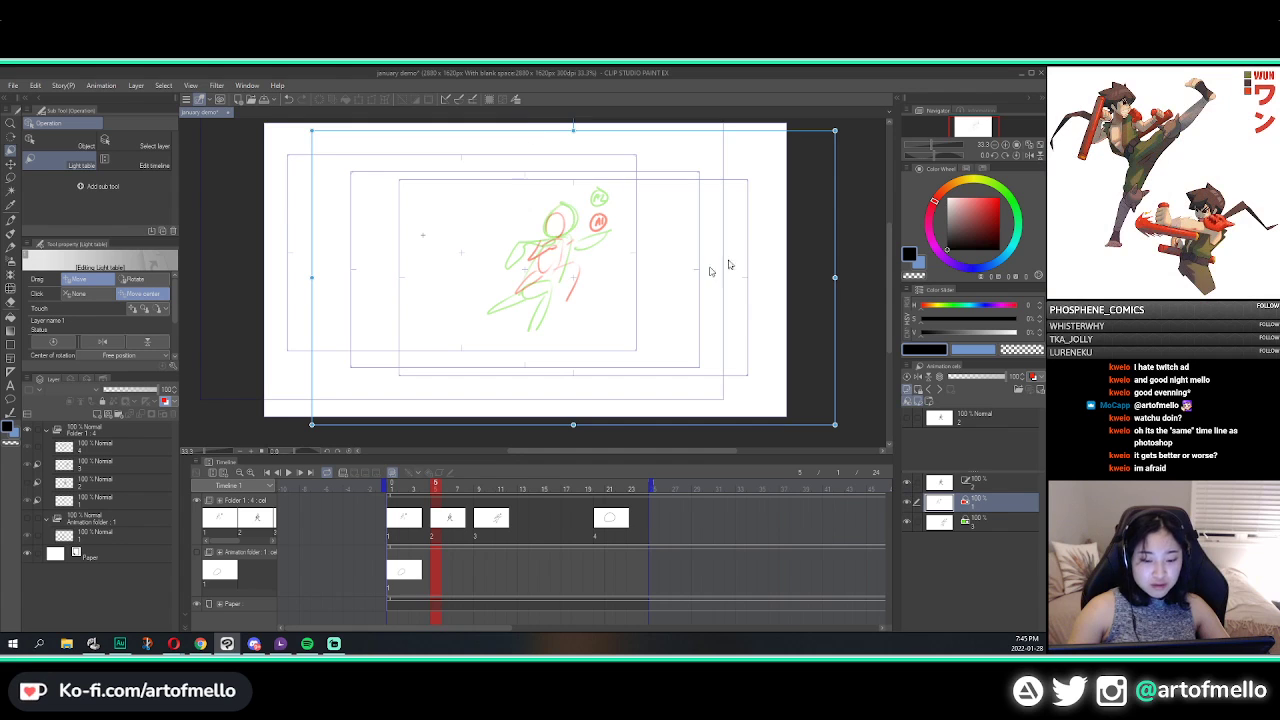
scroll(709, 211, down, 1)
scroll(737, 203, up, 1)
mouse_move(658, 178)
mouse_down()
mouse_move(477, 214)
mouse_move(854, 317)
mouse_move(566, 166)
mouse_move(635, 169)
mouse_up()
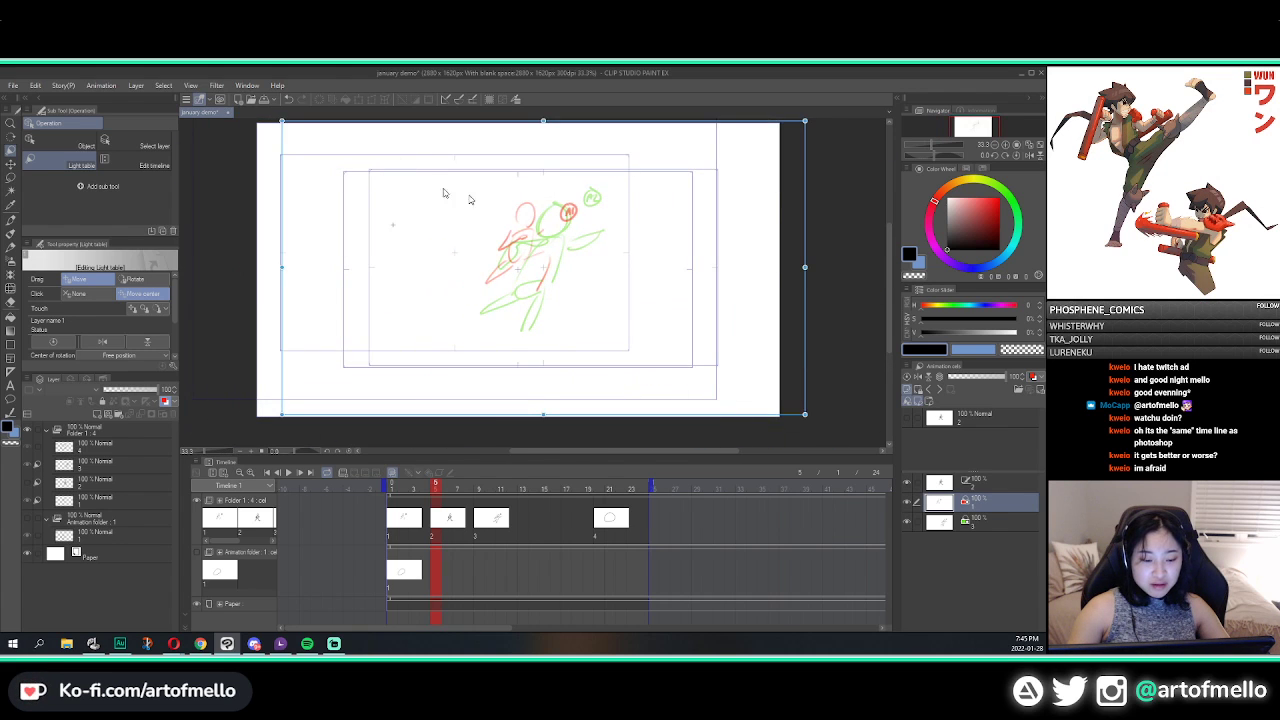
mouse_move(445, 193)
mouse_down()
mouse_move(405, 252)
mouse_move(451, 251)
mouse_up()
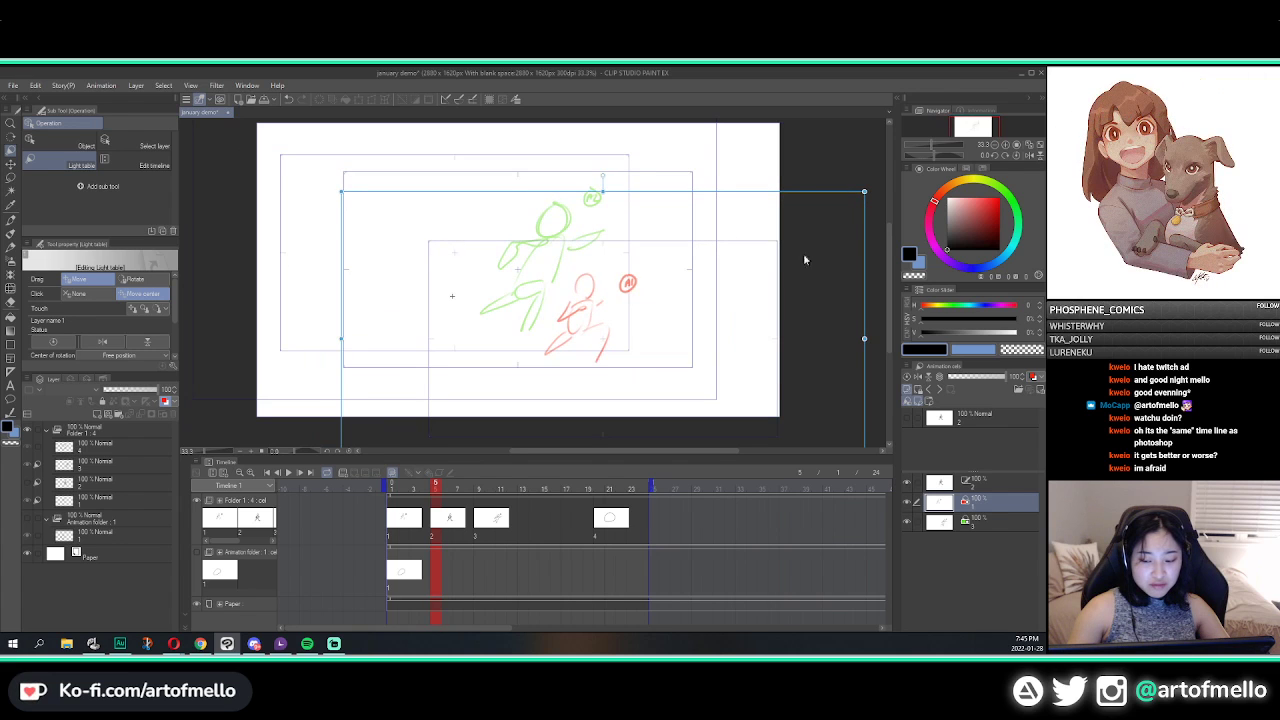
mouse_move(522, 291)
mouse_down()
mouse_move(386, 153)
mouse_move(565, 289)
mouse_move(779, 311)
mouse_move(531, 213)
mouse_move(670, 263)
mouse_move(548, 244)
mouse_up()
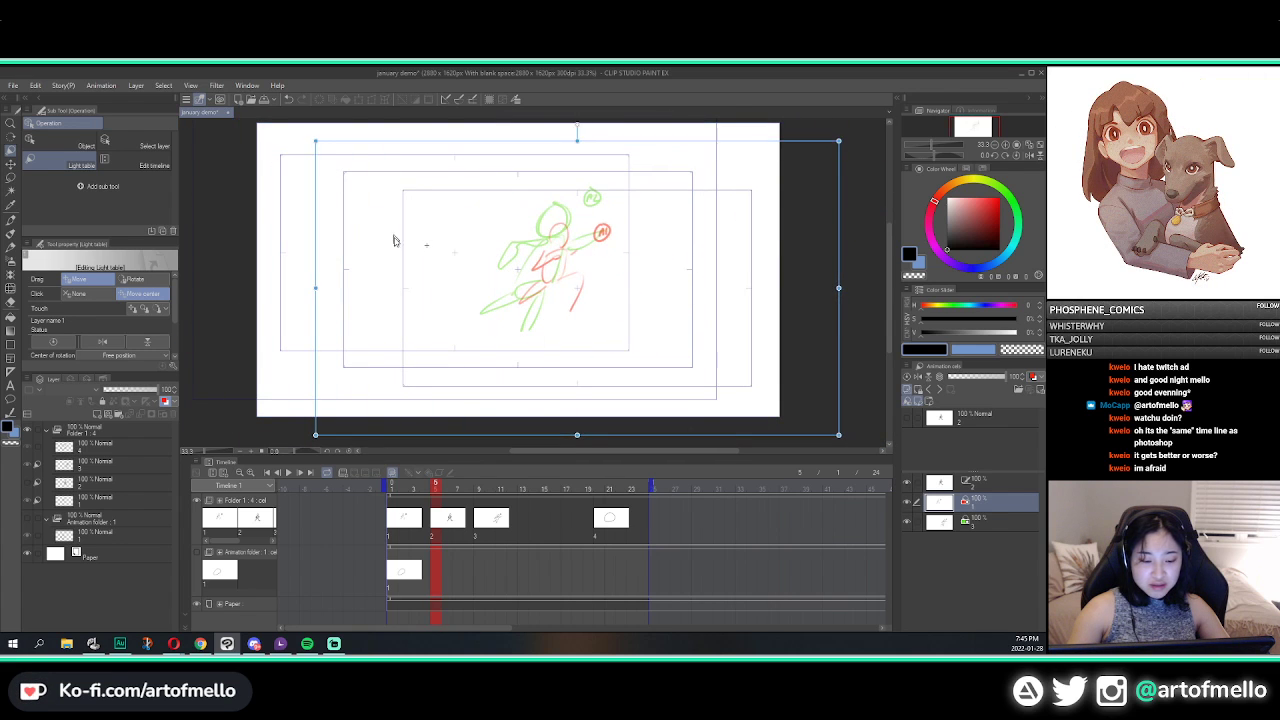
click(790, 199)
mouse_move(600, 175)
mouse_down()
mouse_move(609, 240)
mouse_move(602, 195)
mouse_up()
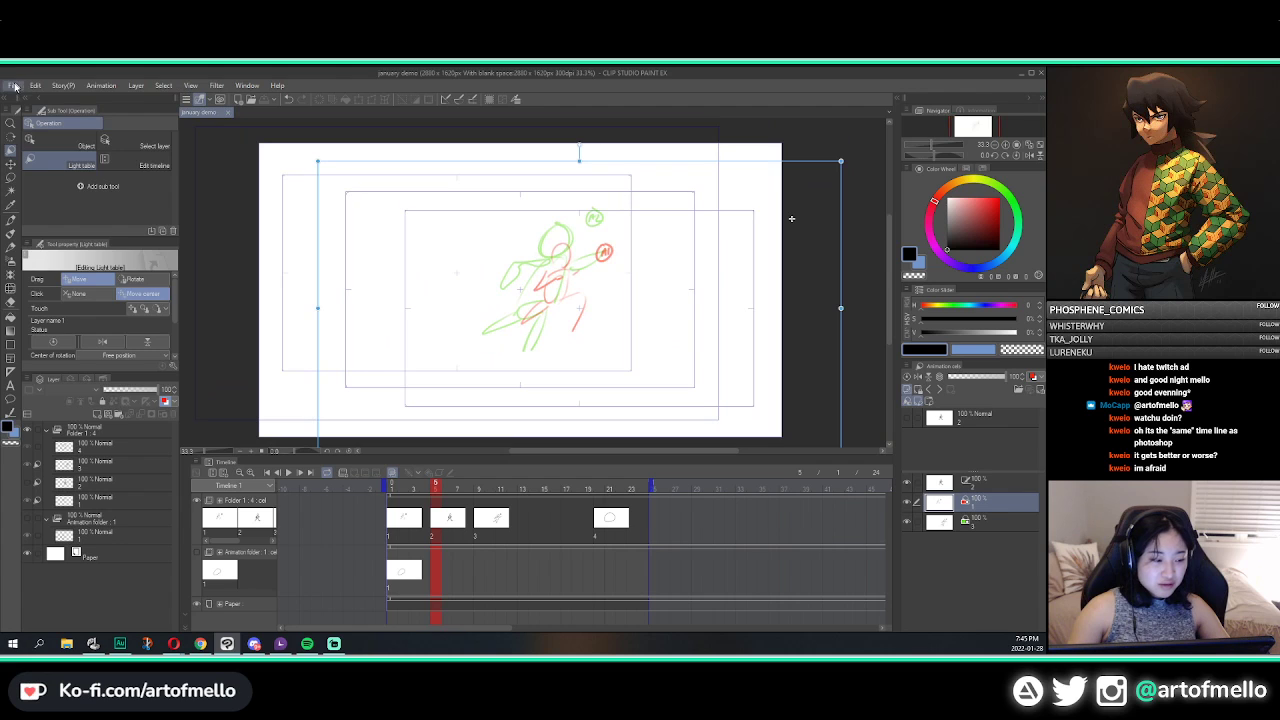
Step: Start a new animation document and set its output frame to 4436 px wide and 3412 px high
click(15, 87)
click(30, 97)
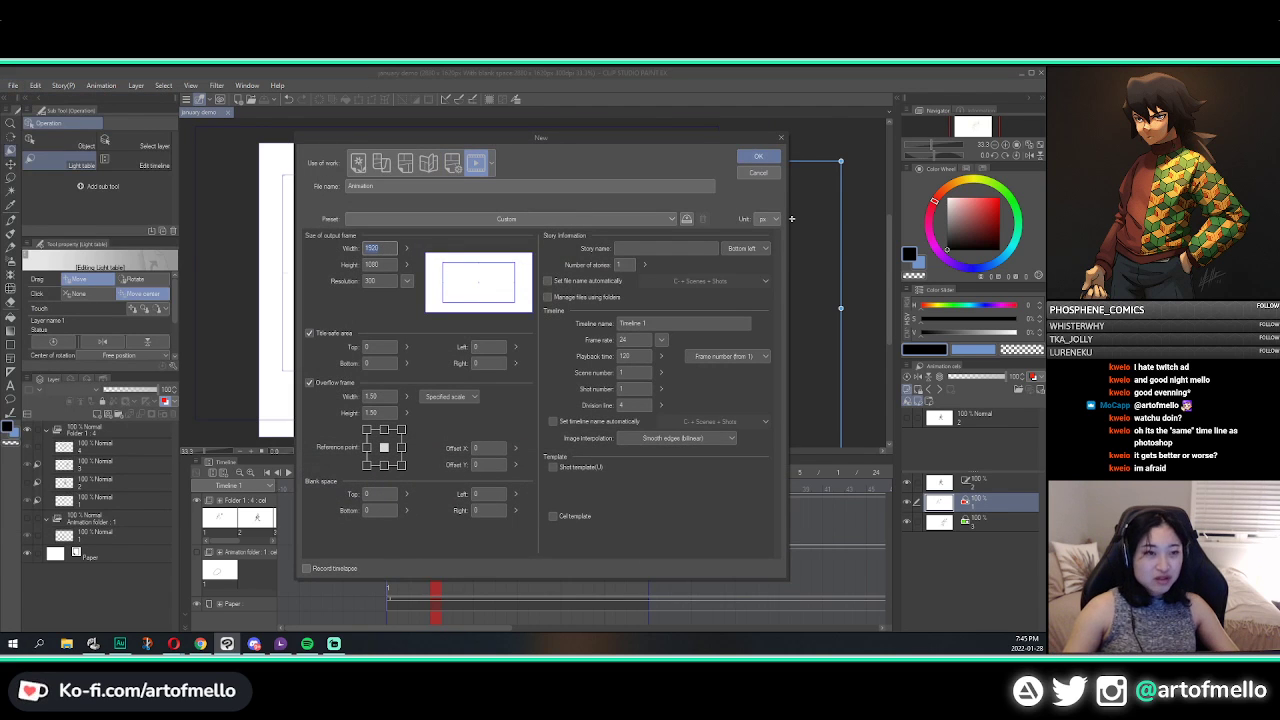
key(alt+Tab)
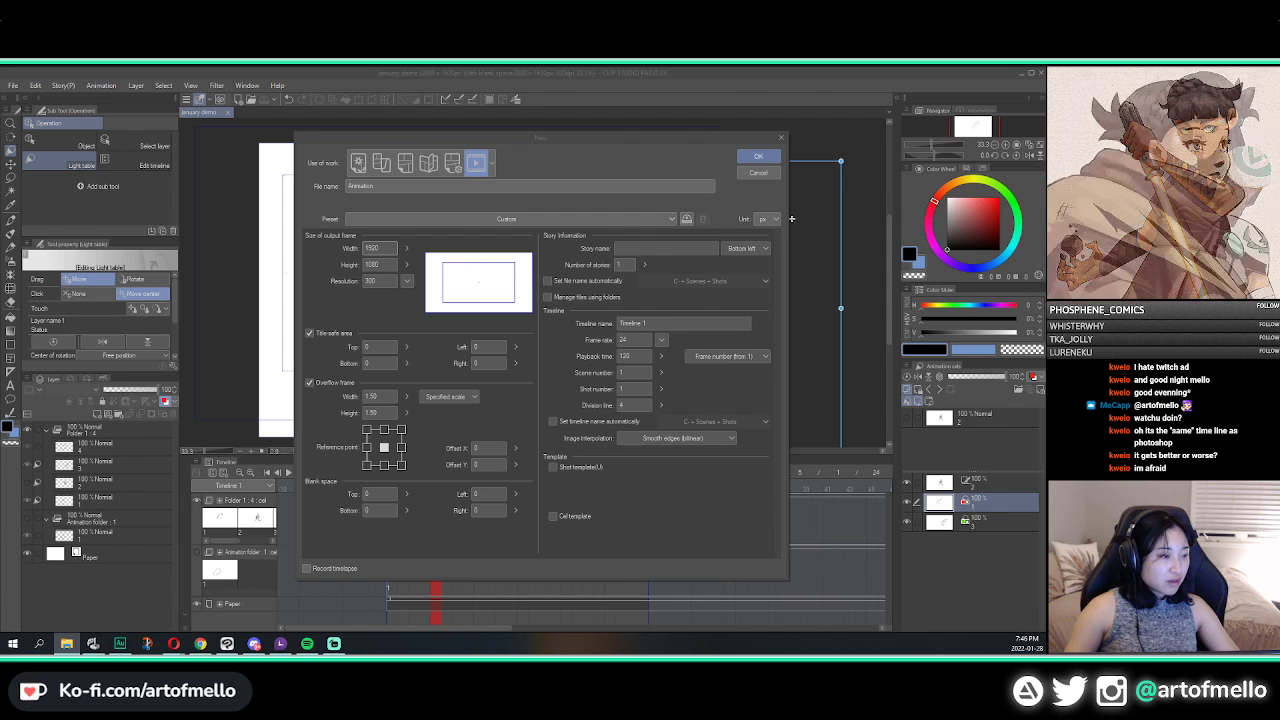
drag(389, 252, 277, 222)
text(4436)
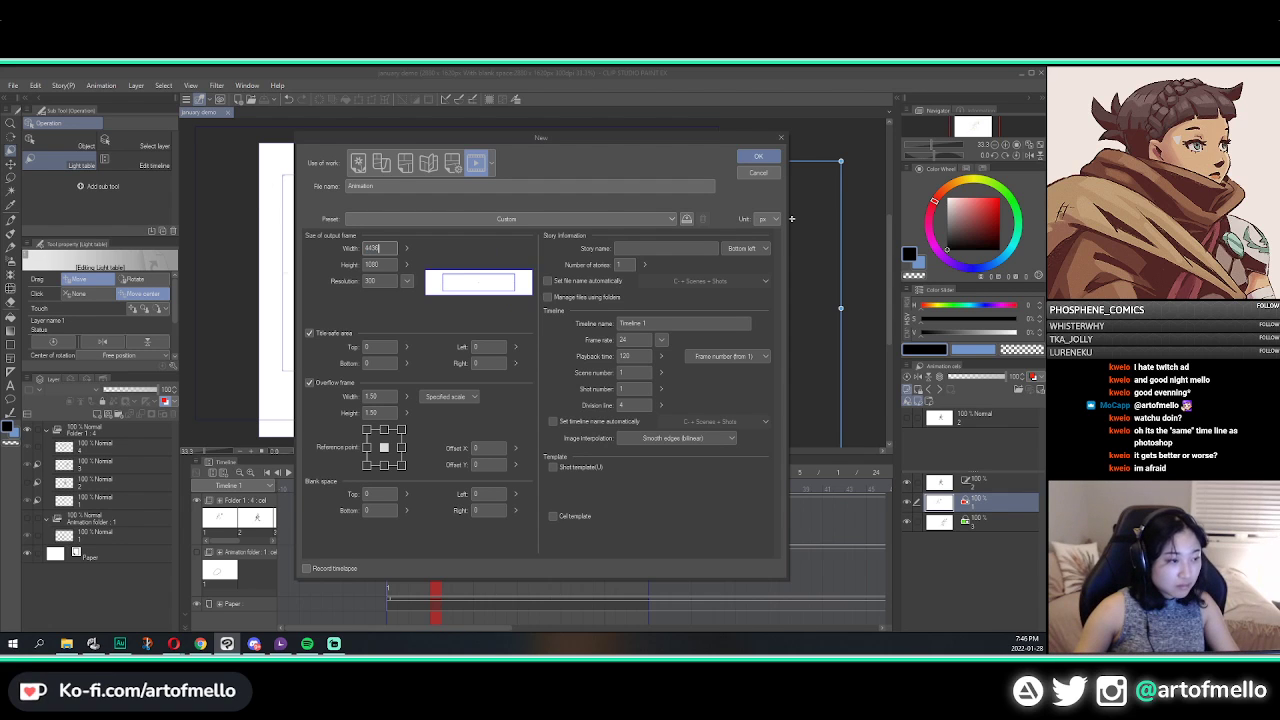
key(alt+Tab)
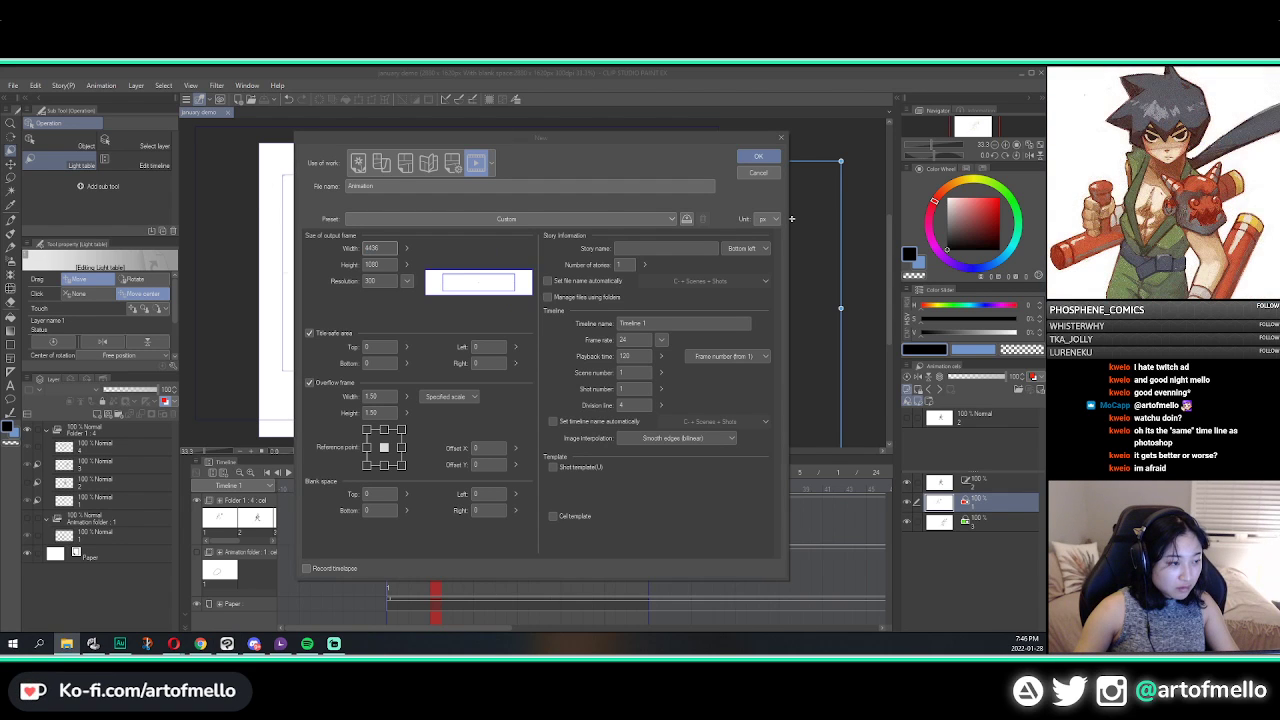
drag(379, 265, 270, 259)
text(3412)
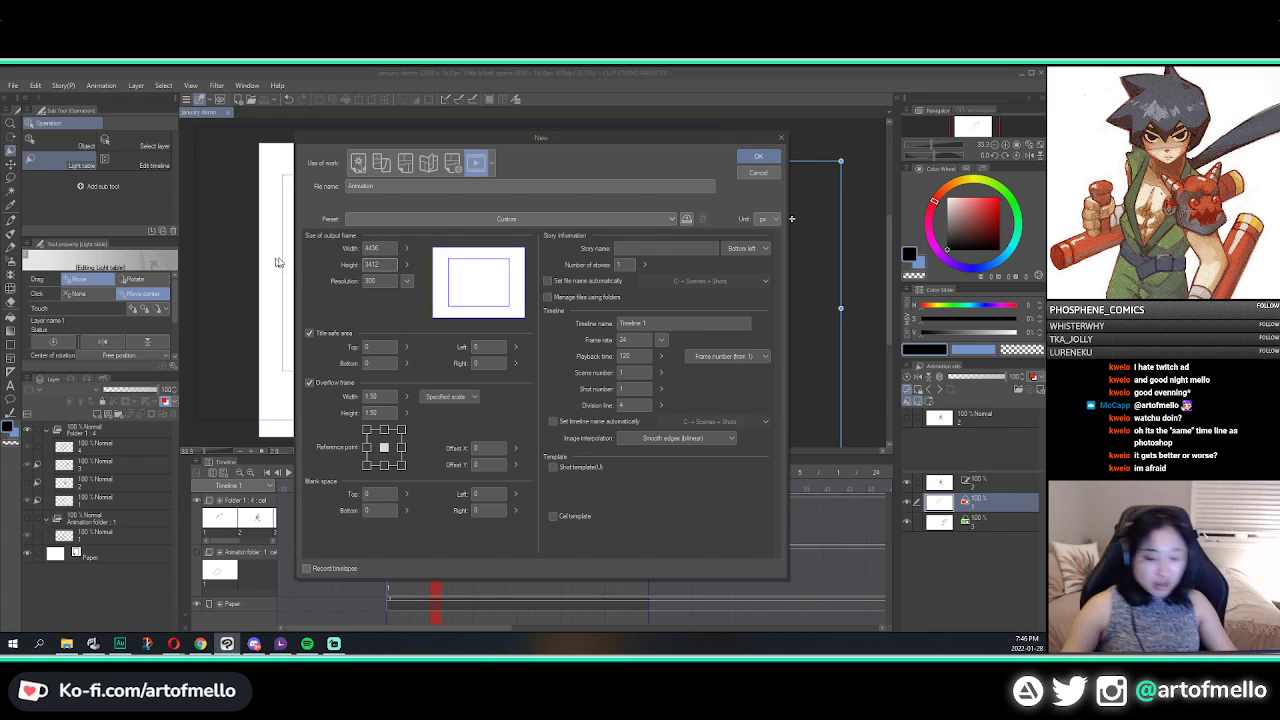
Step: Set the overflow frame's width and height scale to 1
drag(389, 398, 318, 396)
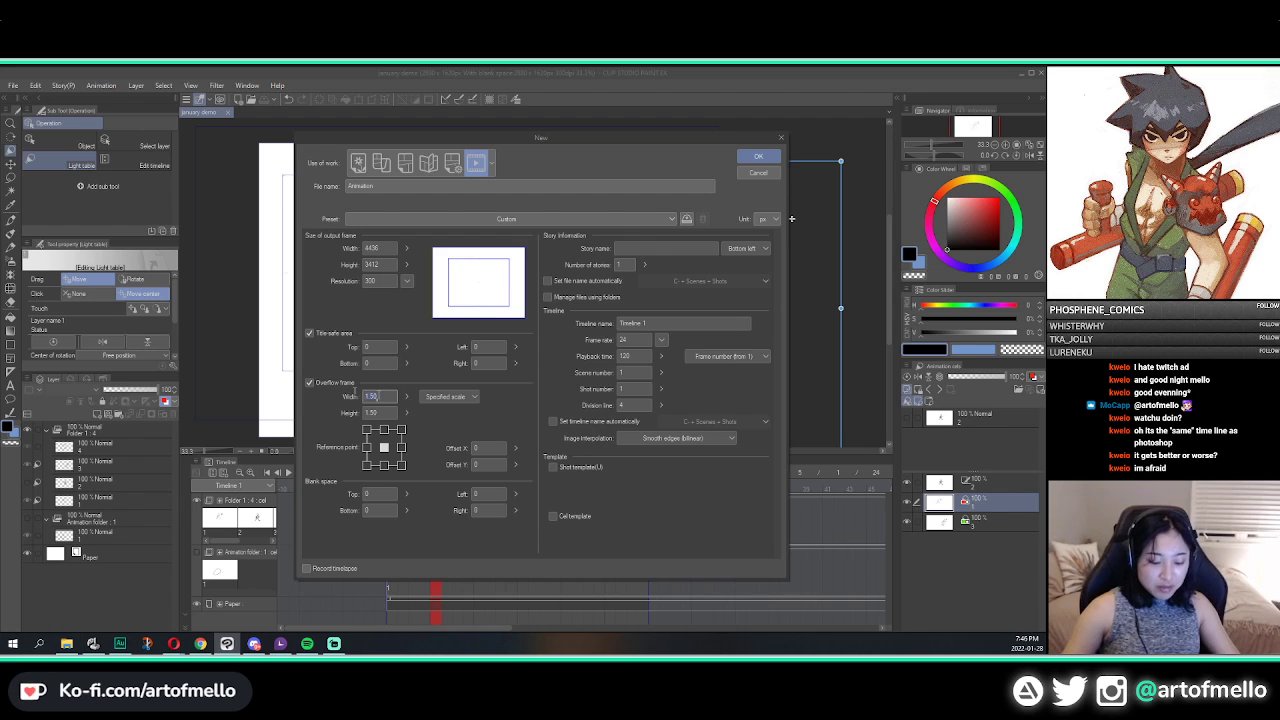
text(1)
key(Tab)
text(1)
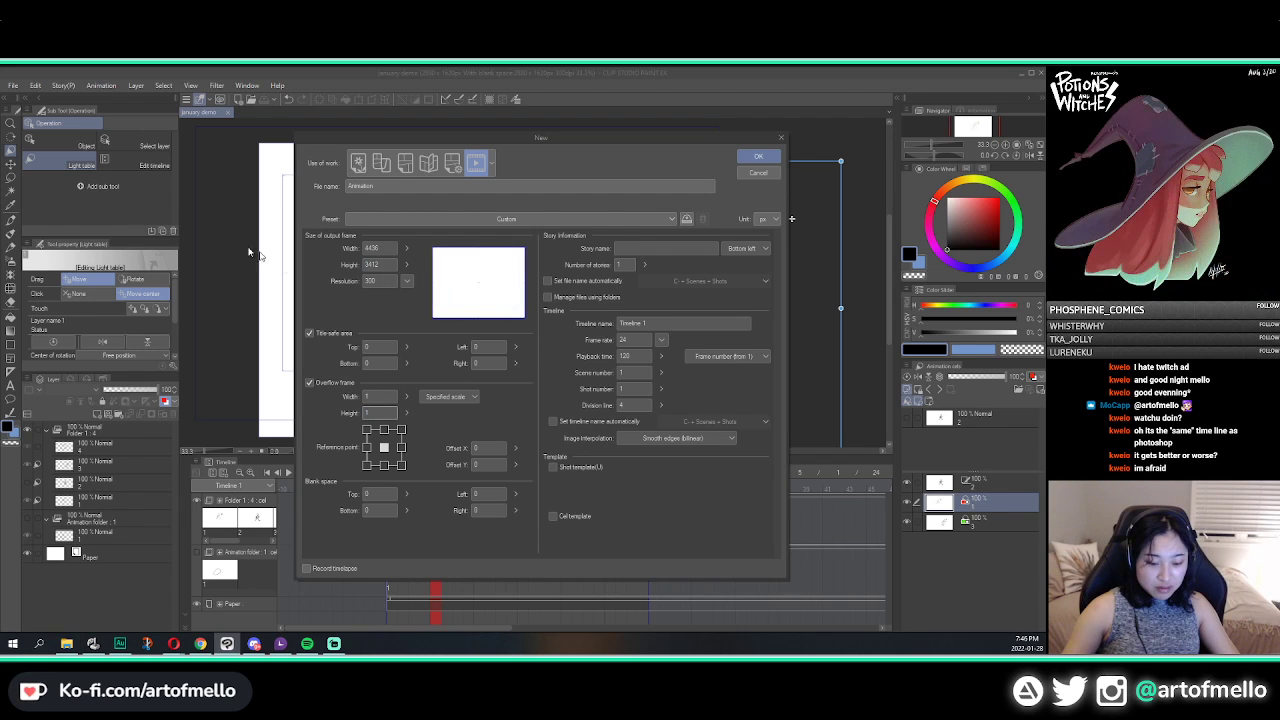
Step: Disable the overflow frame and title-safe area, and create the new animation canvas
click(309, 382)
click(309, 333)
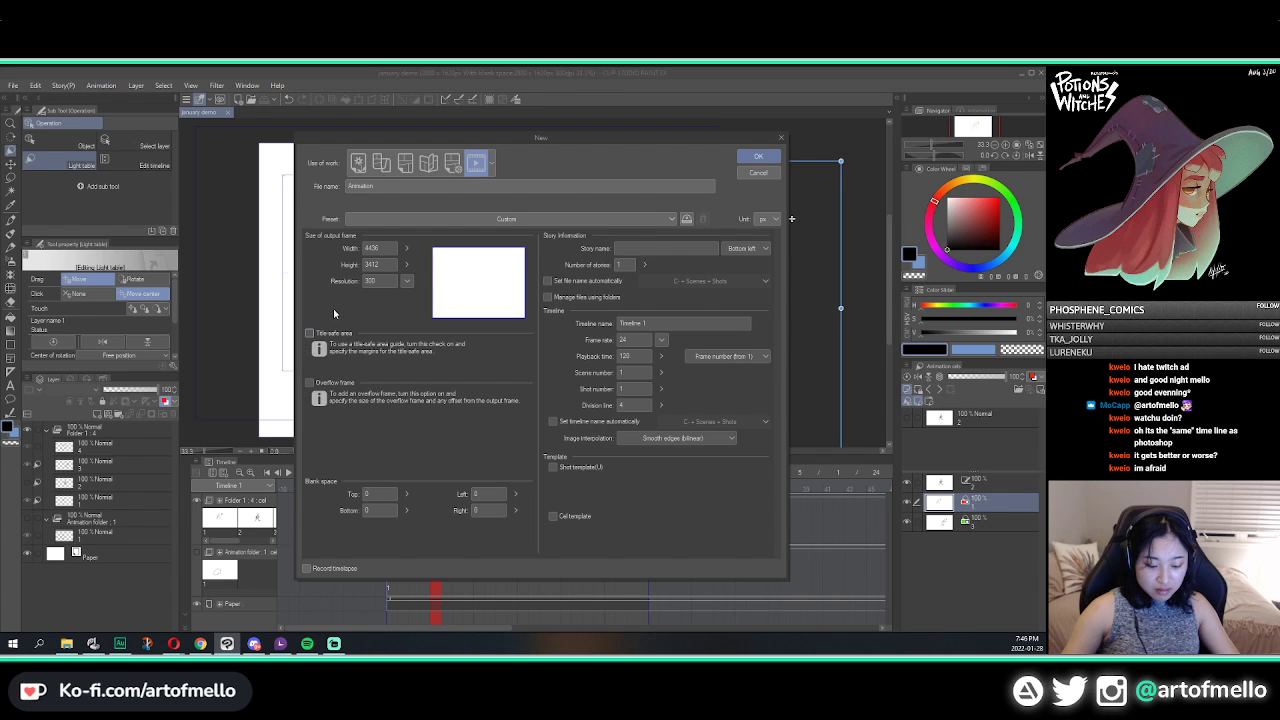
click(758, 157)
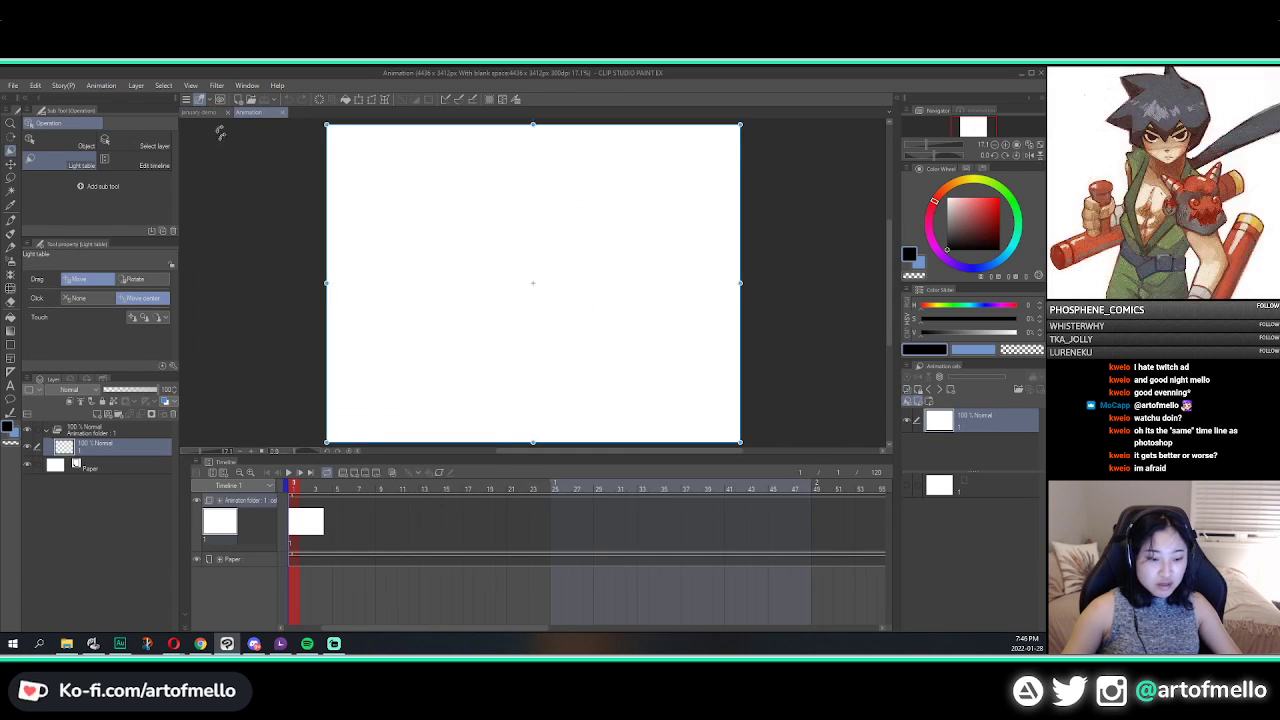
Step: Open the layout template LayoutPaper_Mello4K.png from File Explorer as a new document
click(205, 112)
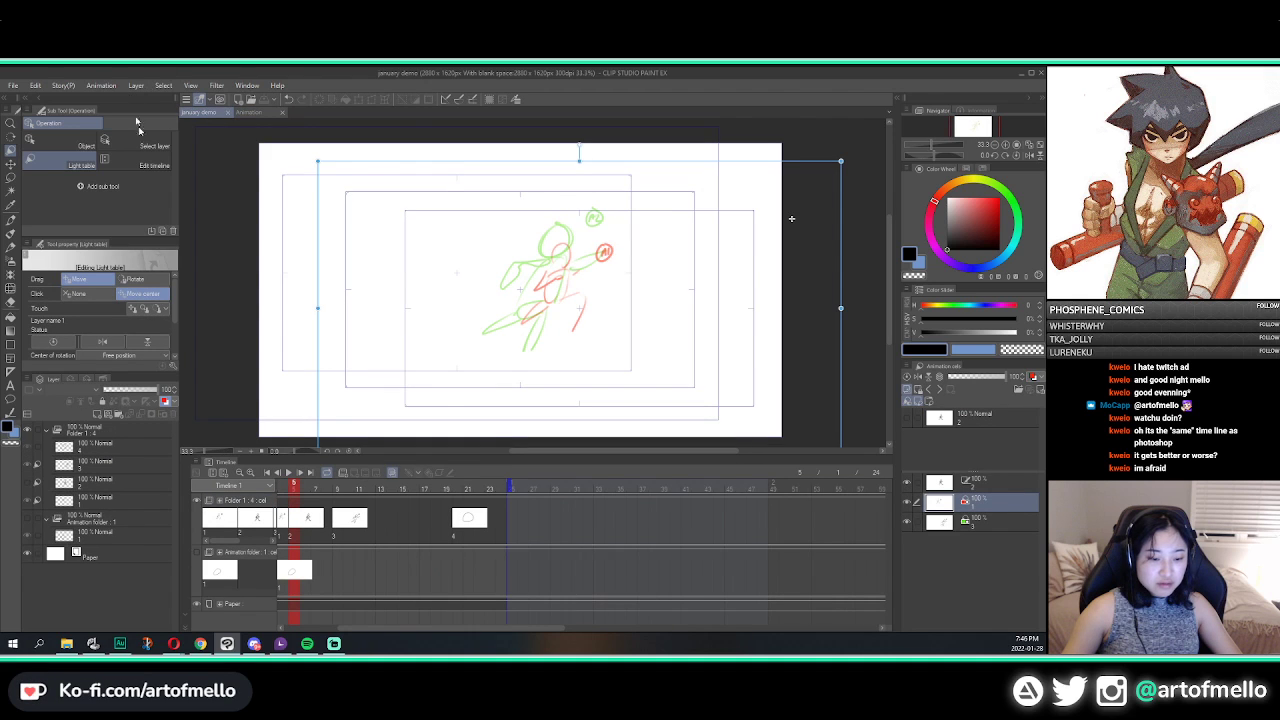
click(250, 113)
click(66, 644)
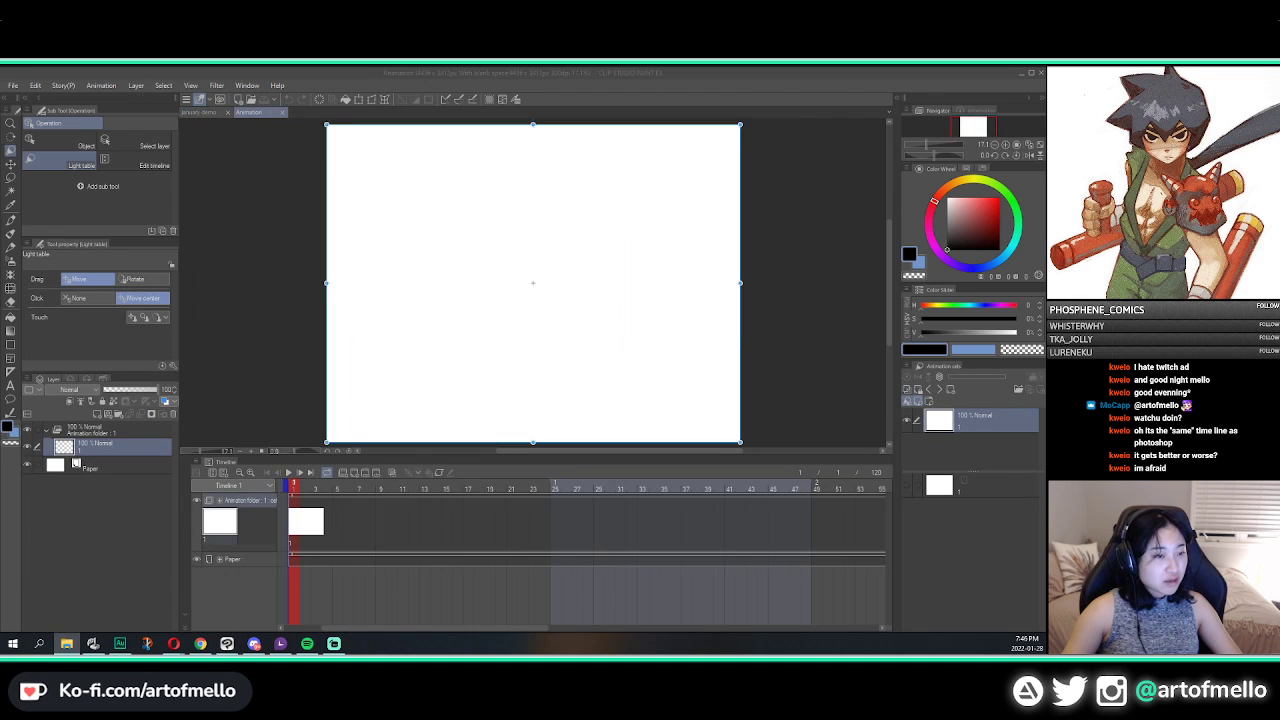
drag(342, 160, 377, 171)
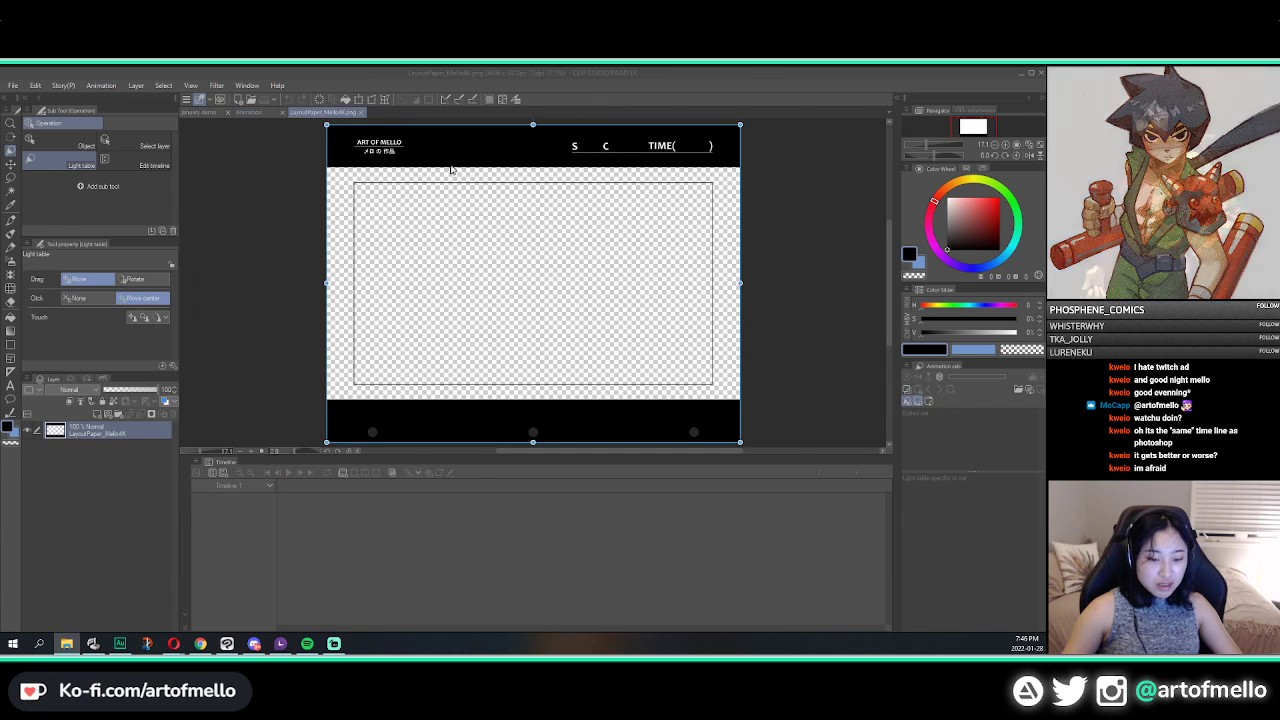
click(594, 99)
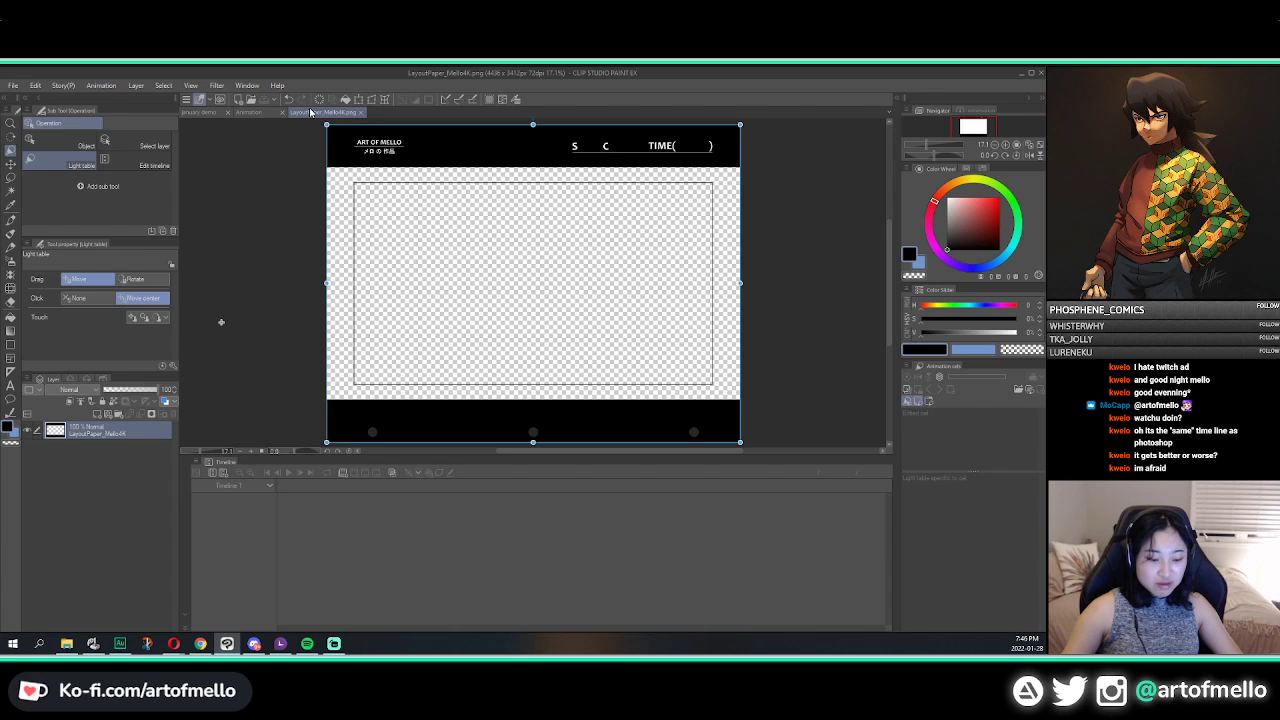
Step: Copy the entire layout template into the Animation document, place it above the animation folder, and collapse the folder
click(9, 164)
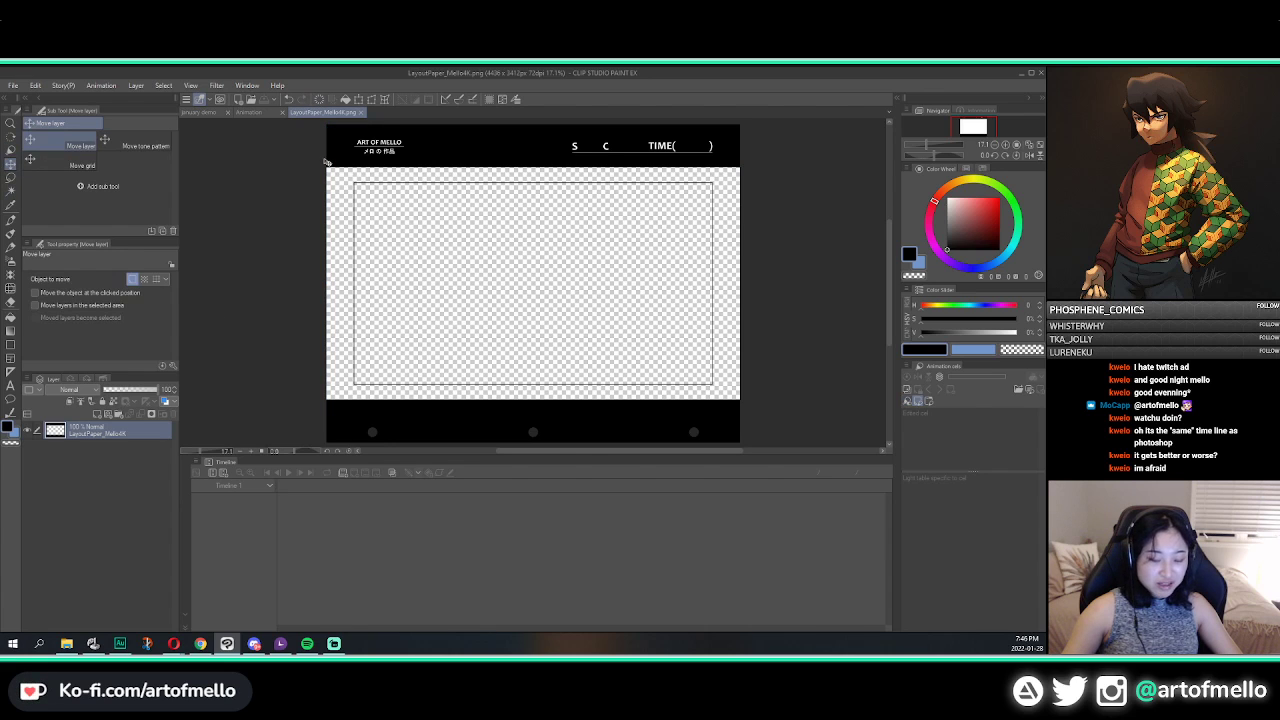
key(ctrl+a)
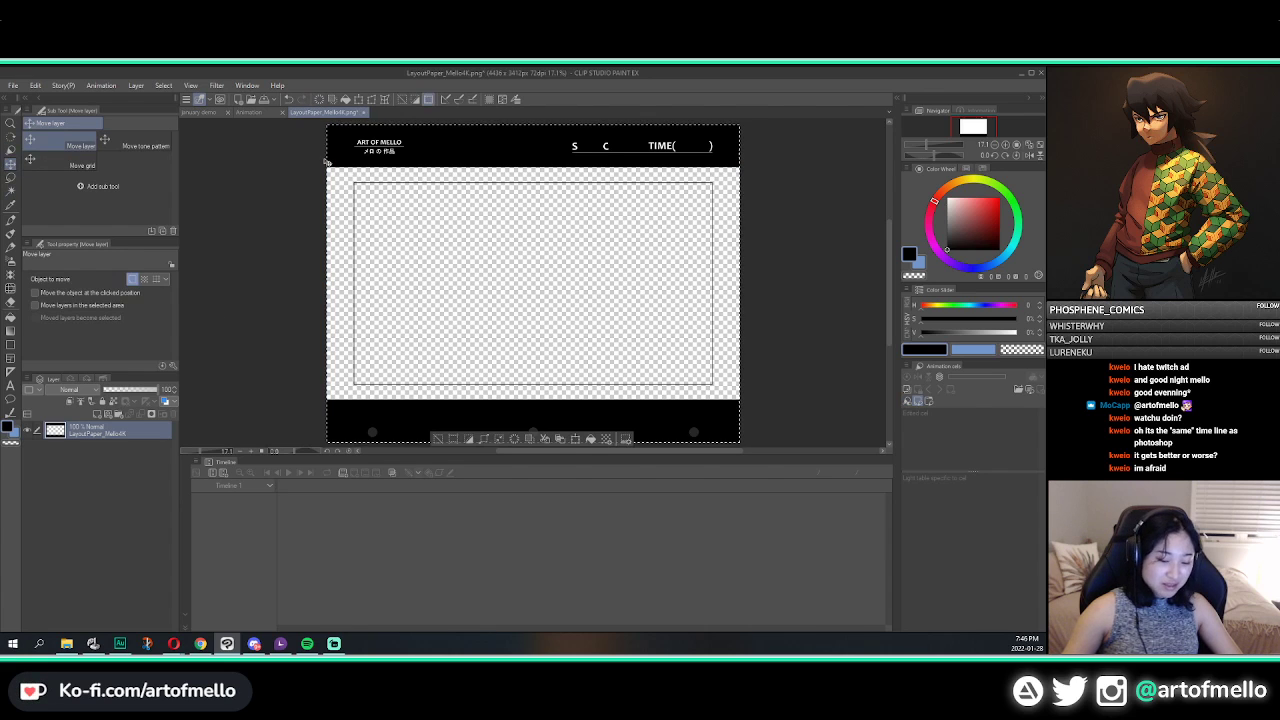
click(252, 116)
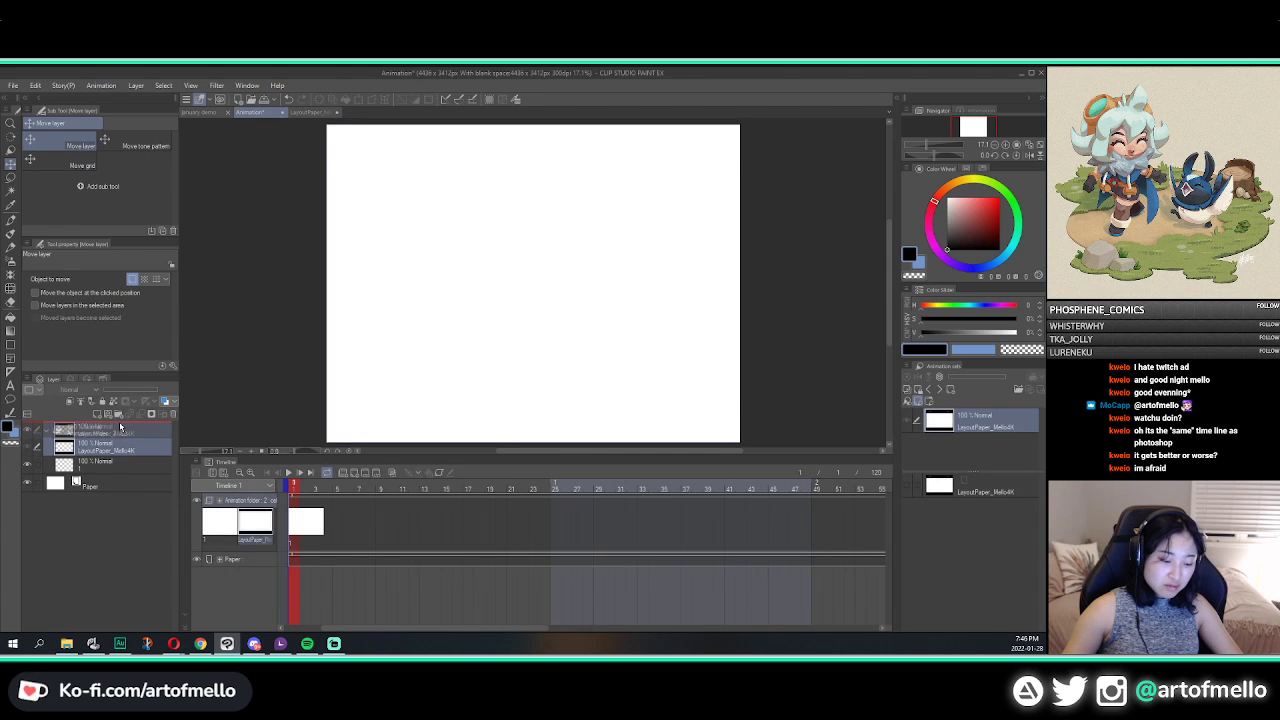
drag(120, 427, 118, 428)
click(47, 447)
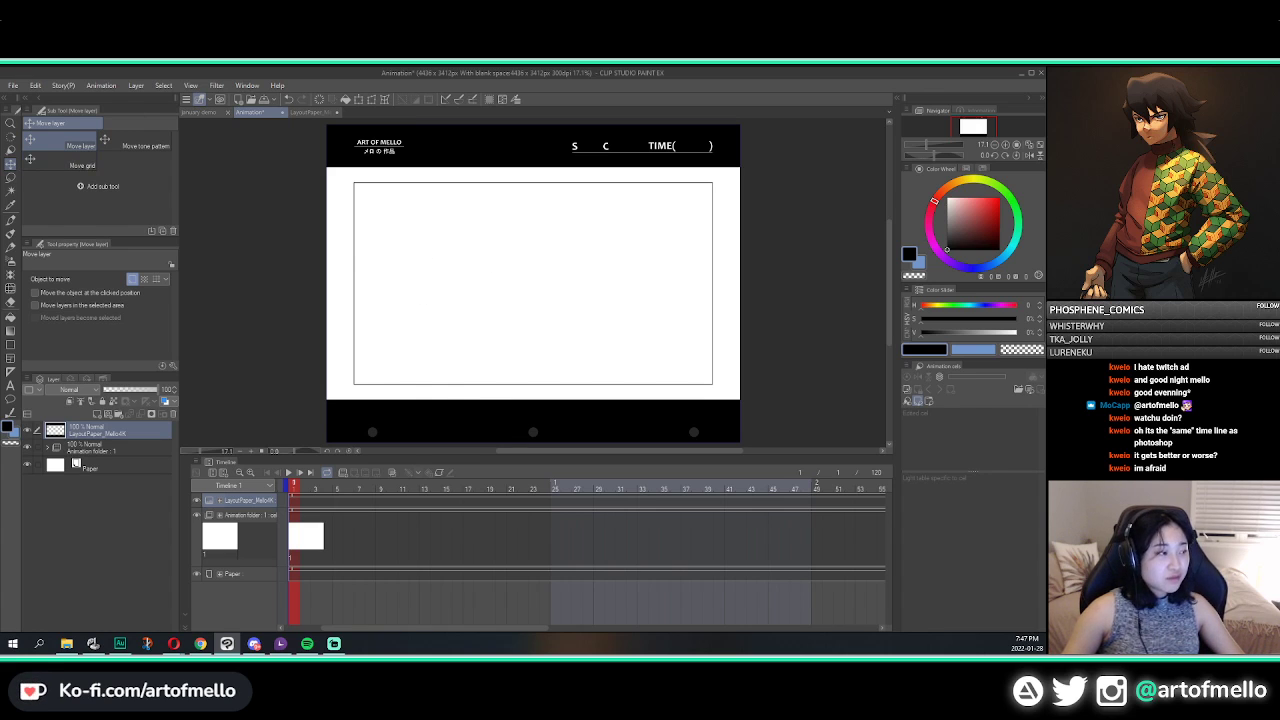
Step: Open LayoutPaper_Mello4K_02.png and copy its entire layout into the Animation document as a new layer
key(alt+Tab)
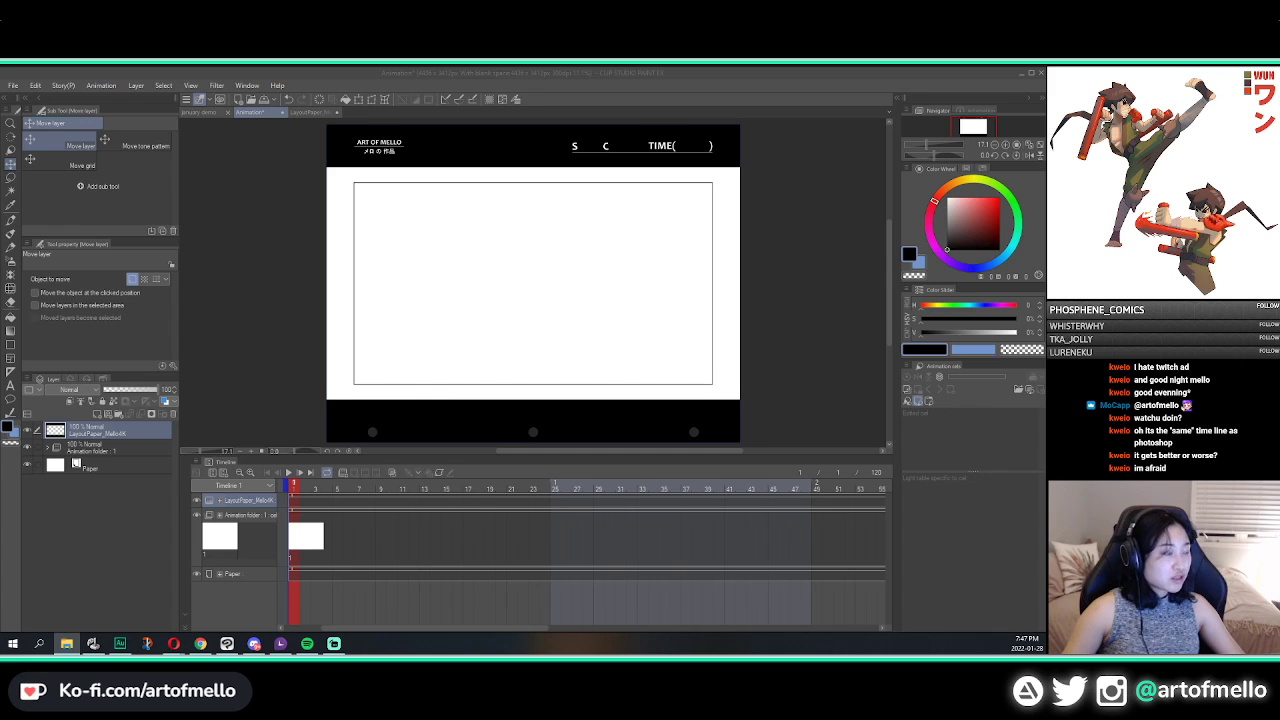
drag(402, 113, 439, 113)
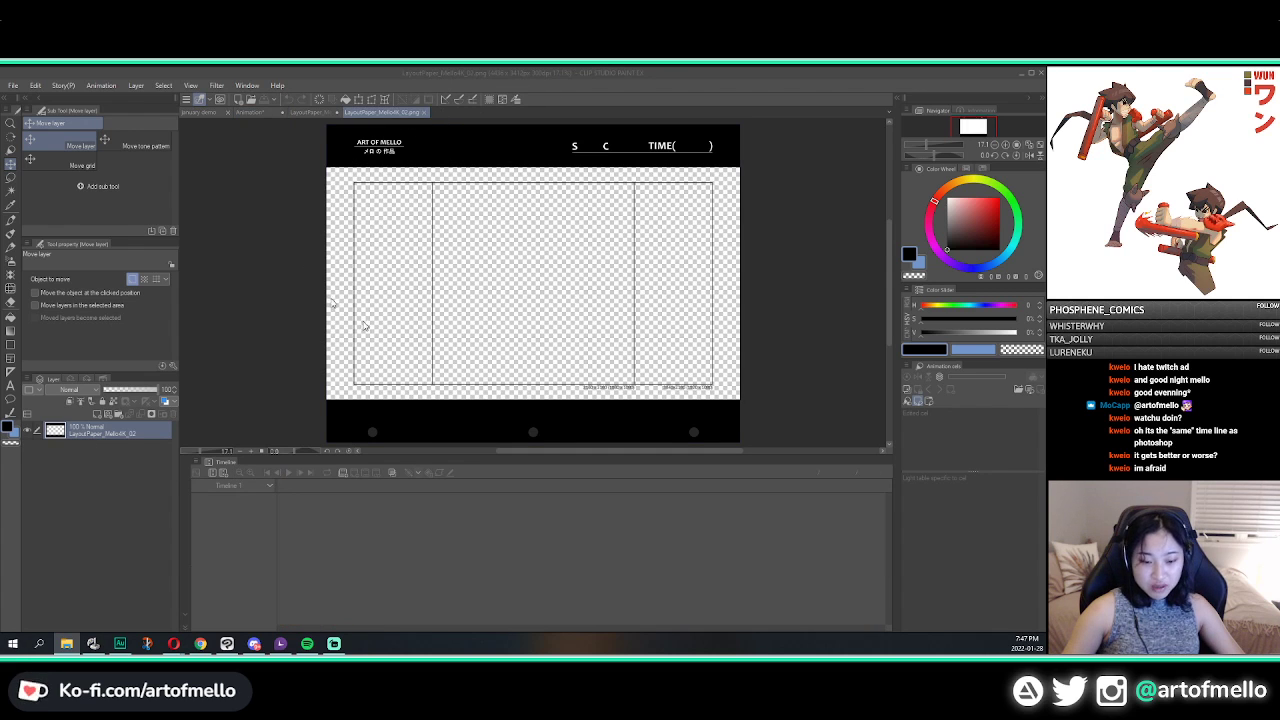
click(113, 435)
key(ctrl+a)
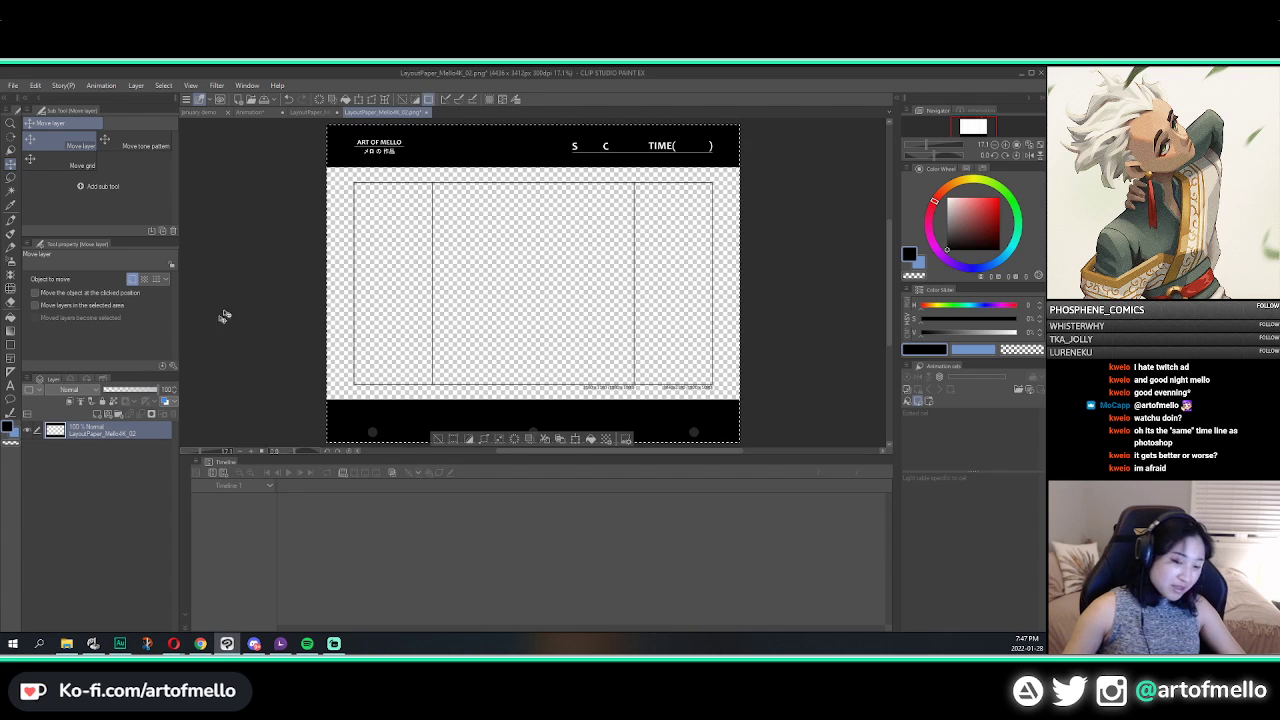
key(ctrl+c)
click(255, 112)
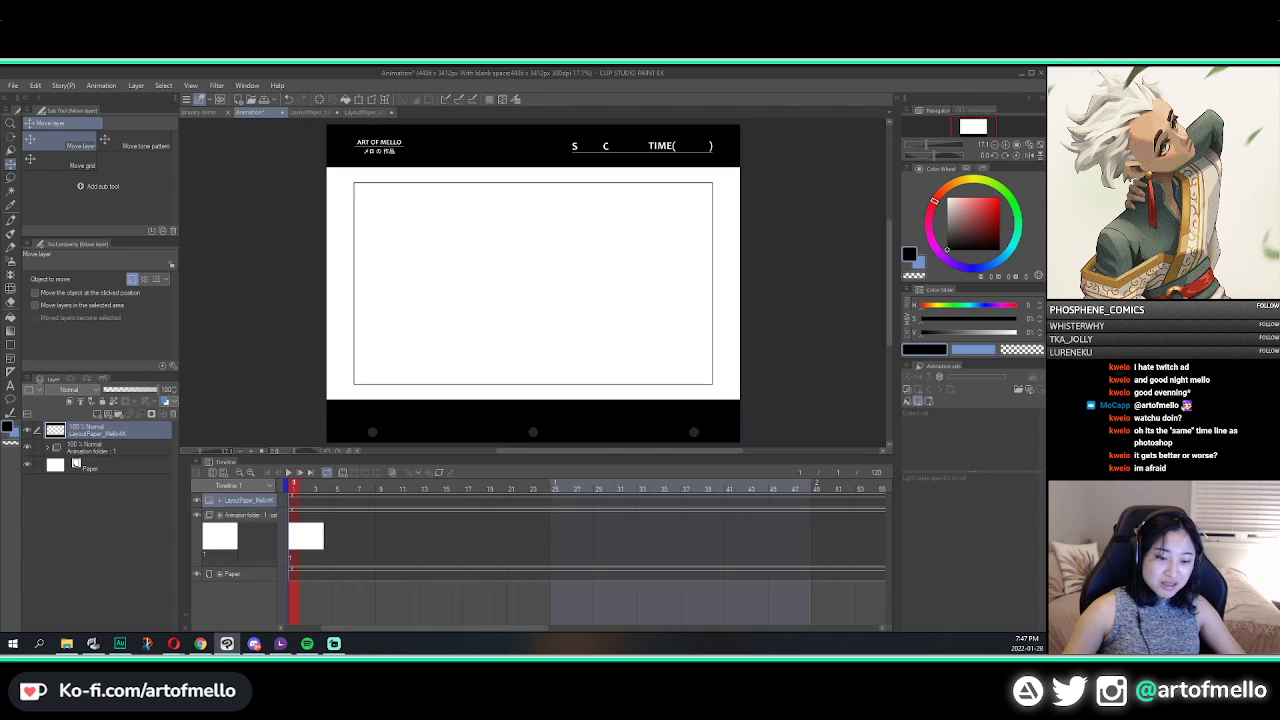
key(ctrl+v)
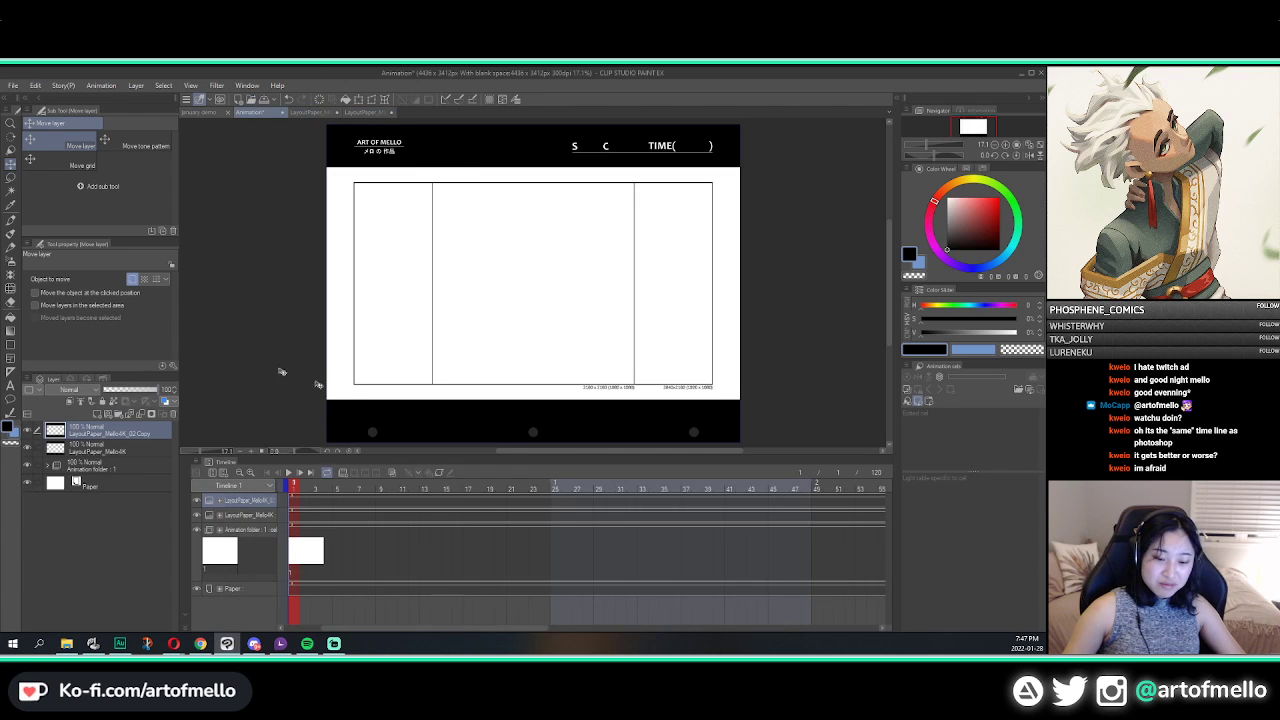
Step: Hide the LayoutPaper_Mello4K layer and examine the frame size labels under the second layout's borders
click(27, 447)
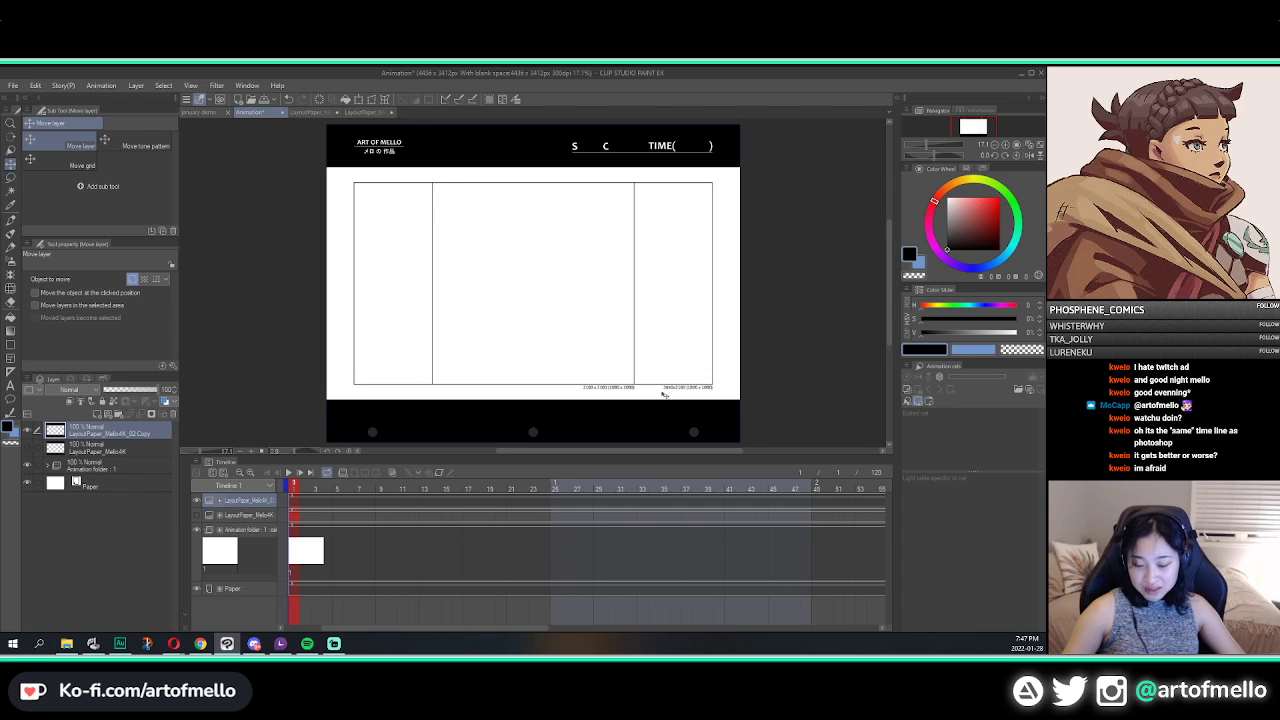
scroll(662, 394, up, 5)
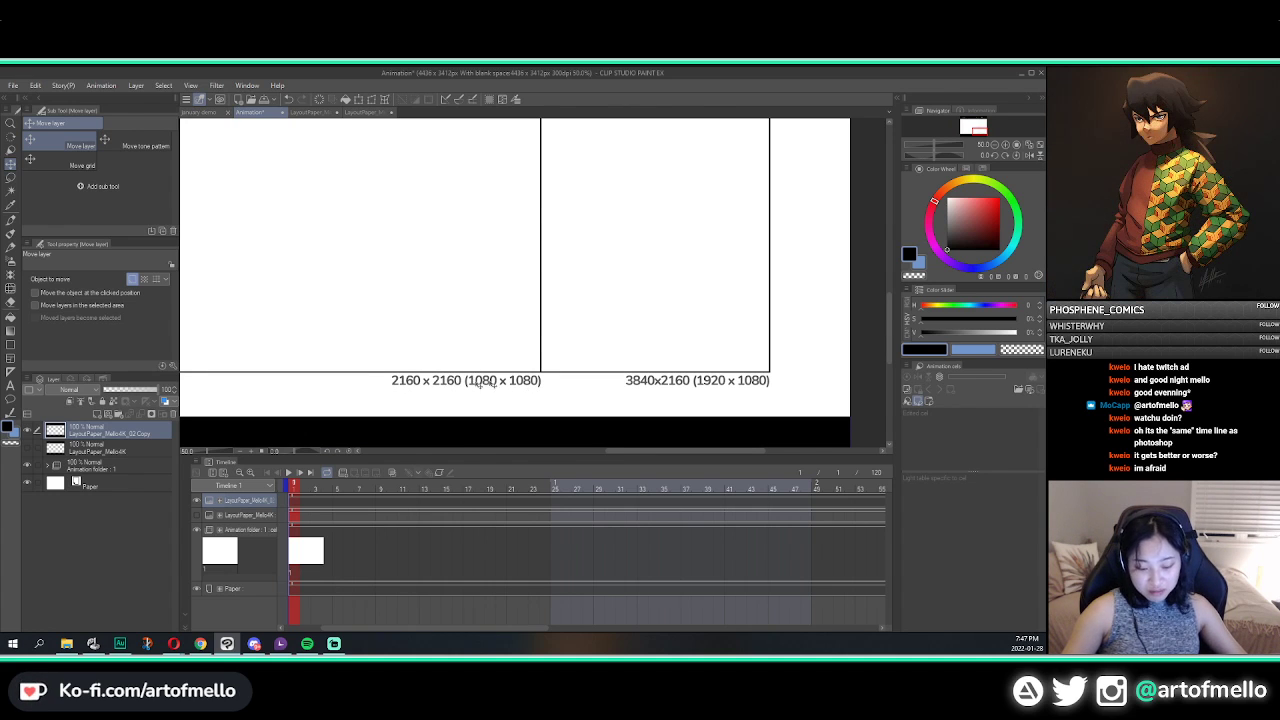
scroll(500, 229, down, 3)
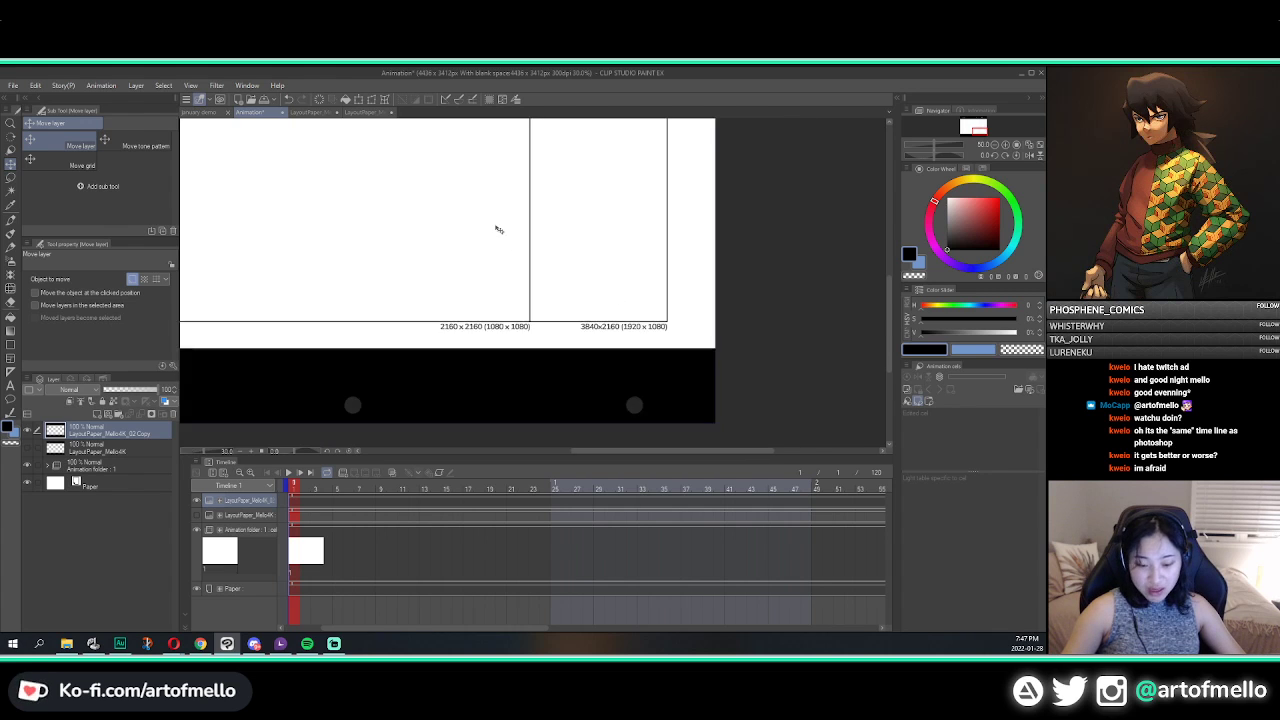
drag(429, 238, 502, 320)
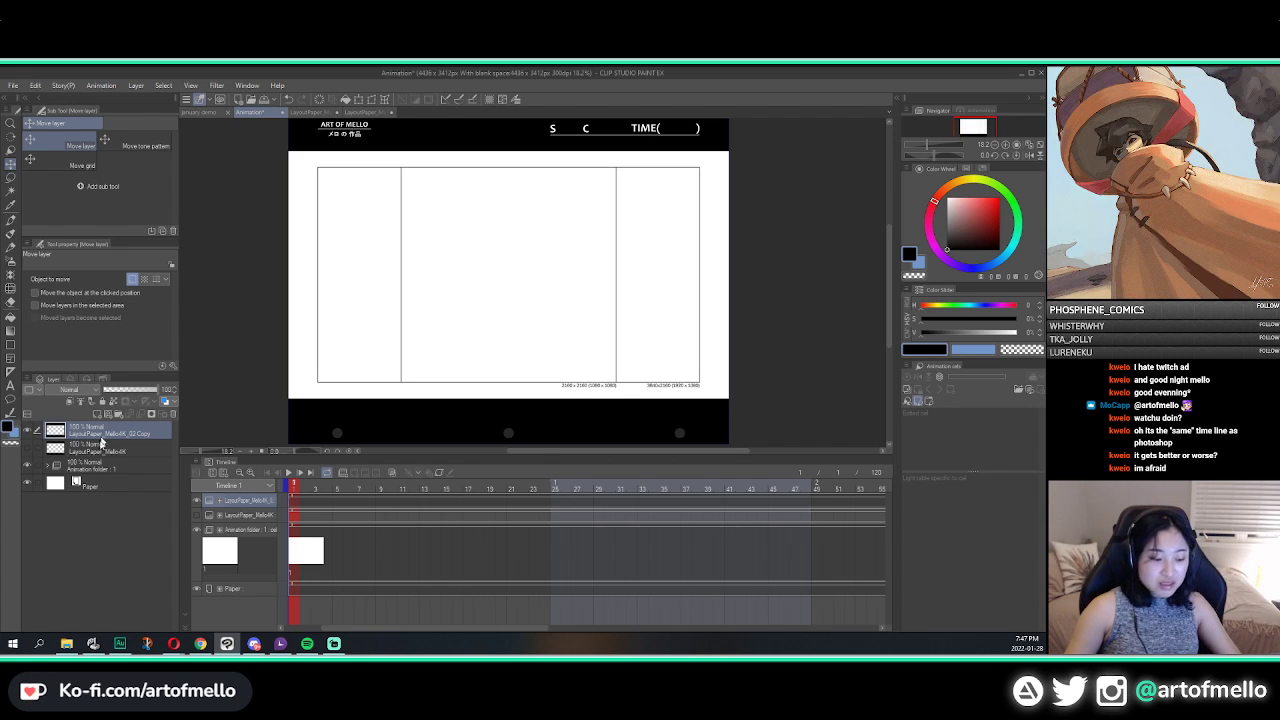
Step: Delete the LayoutPaper_Mello4K_02 layer, show the LayoutPaper_Mello4K layer again, and shrink the timeline to enlarge the canvas area
key(Delete)
click(28, 432)
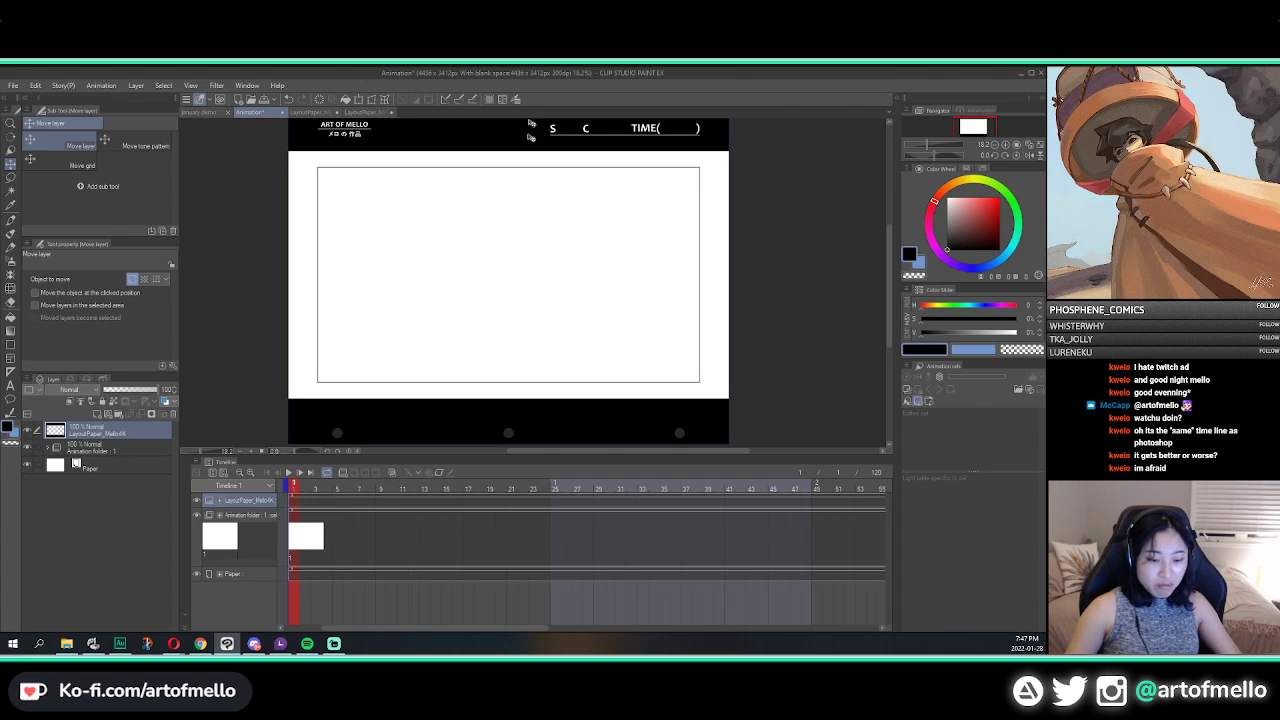
drag(488, 244, 505, 257)
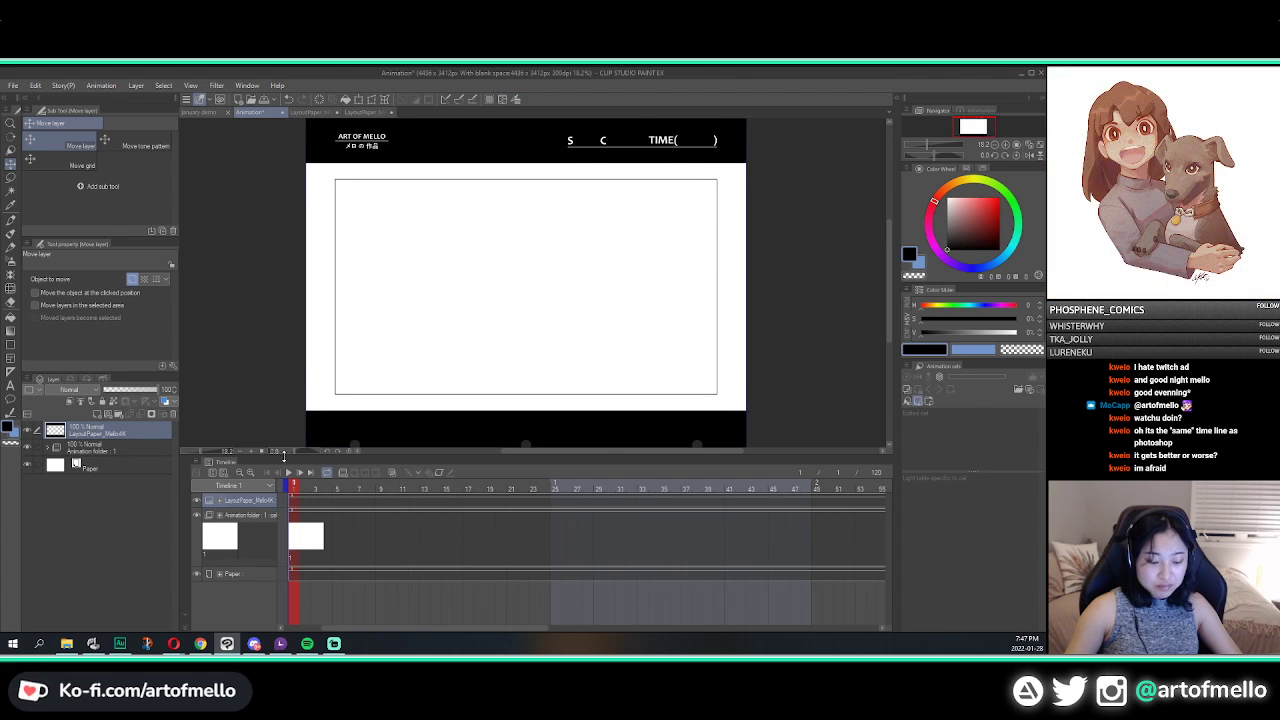
drag(283, 456, 281, 478)
Step: Close both layout template documents without saving their changes
click(336, 115)
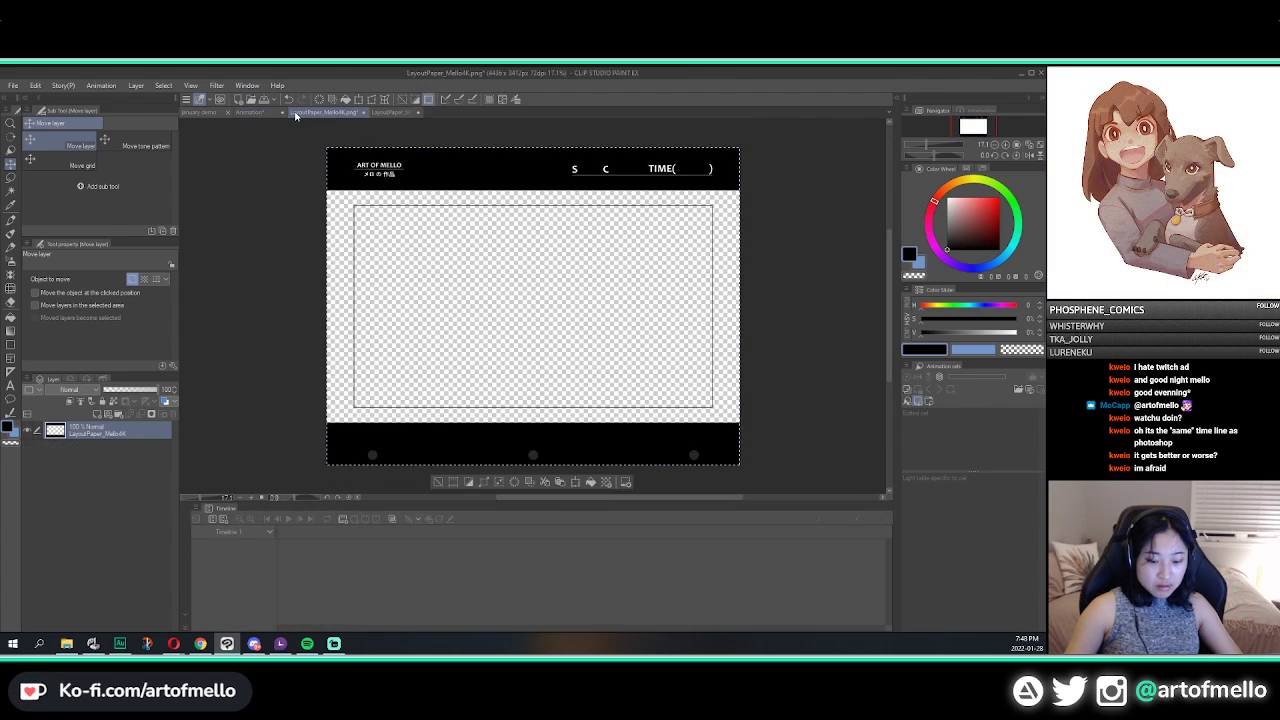
click(364, 113)
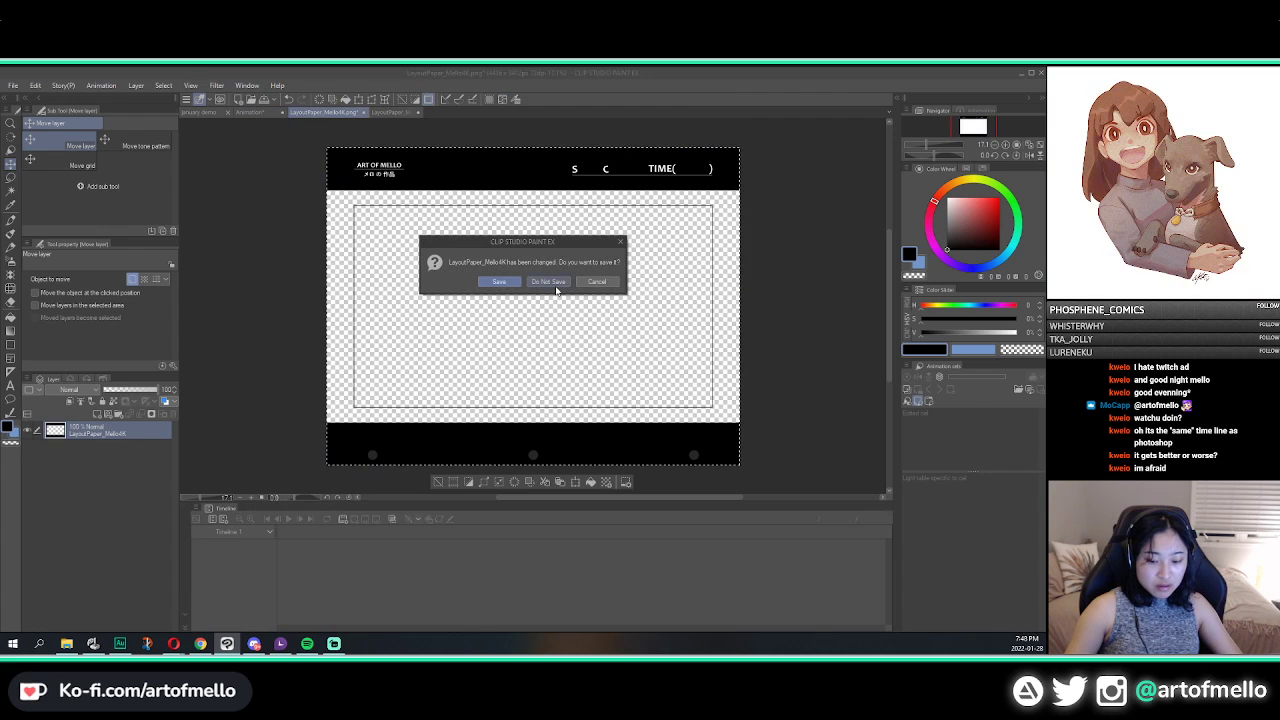
click(553, 283)
click(371, 112)
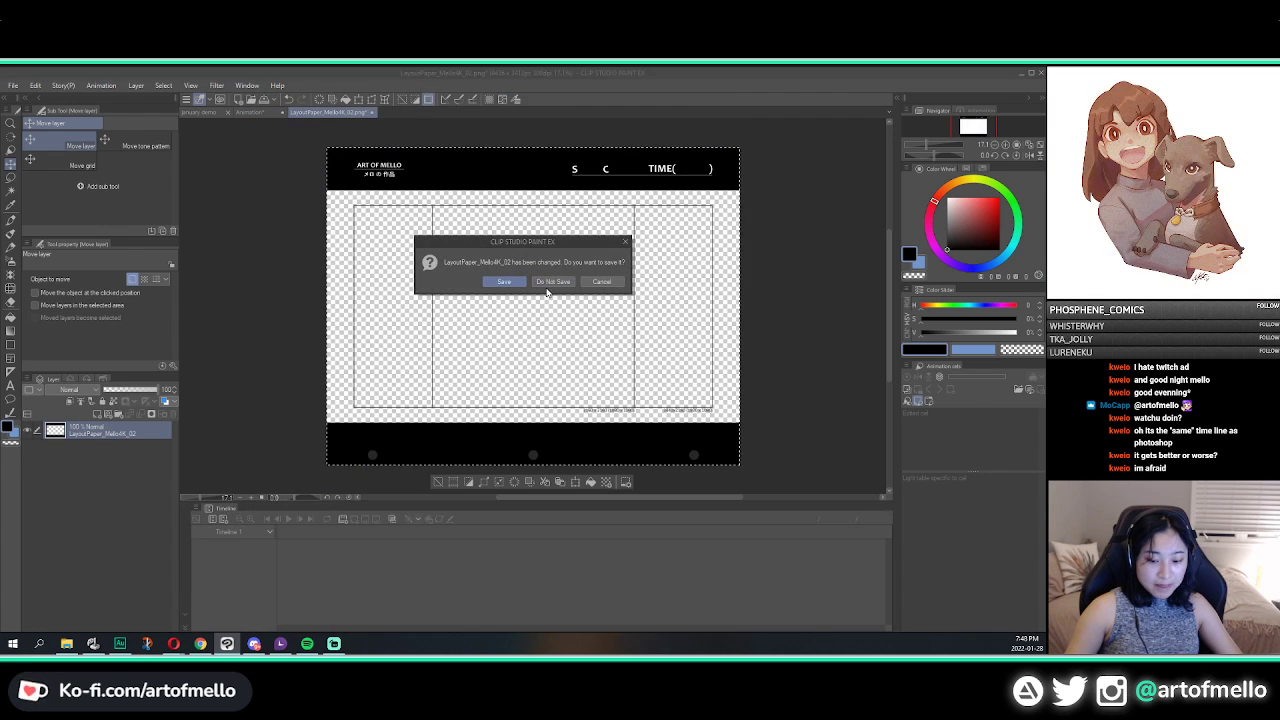
click(551, 282)
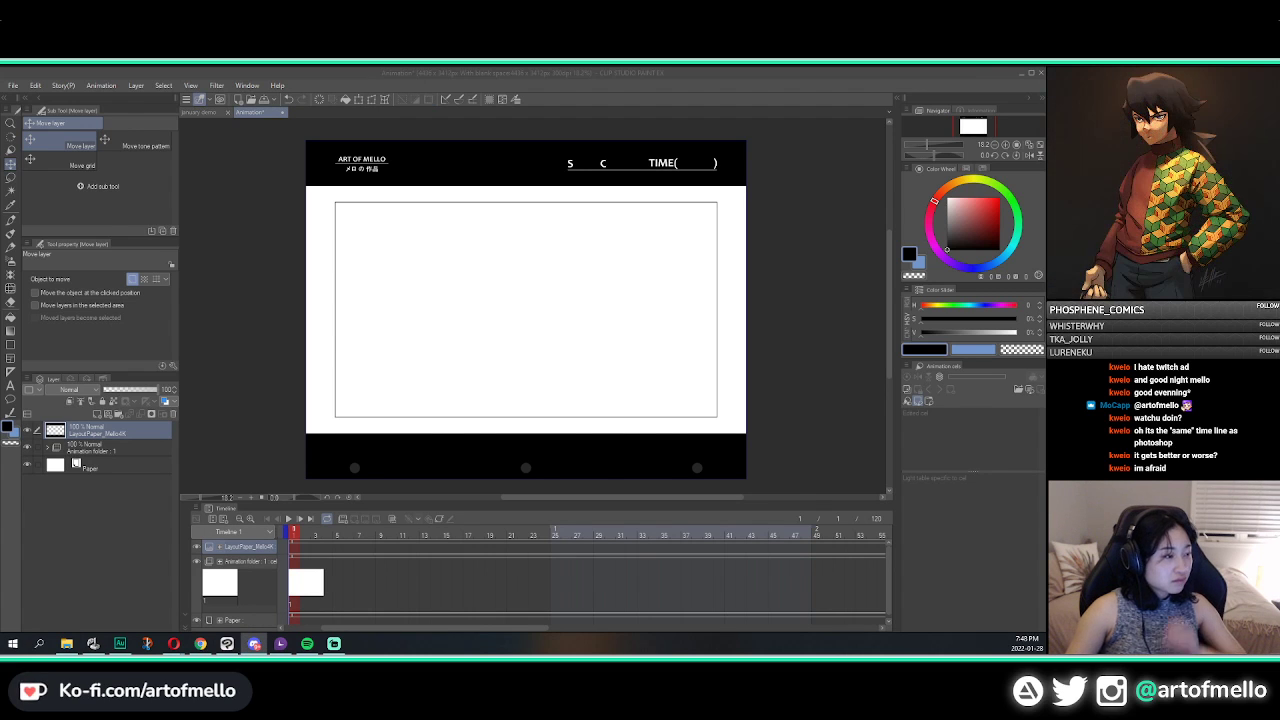
Step: Return to the january demo document and move the red cel 1 reference to the left of the green figure
click(124, 437)
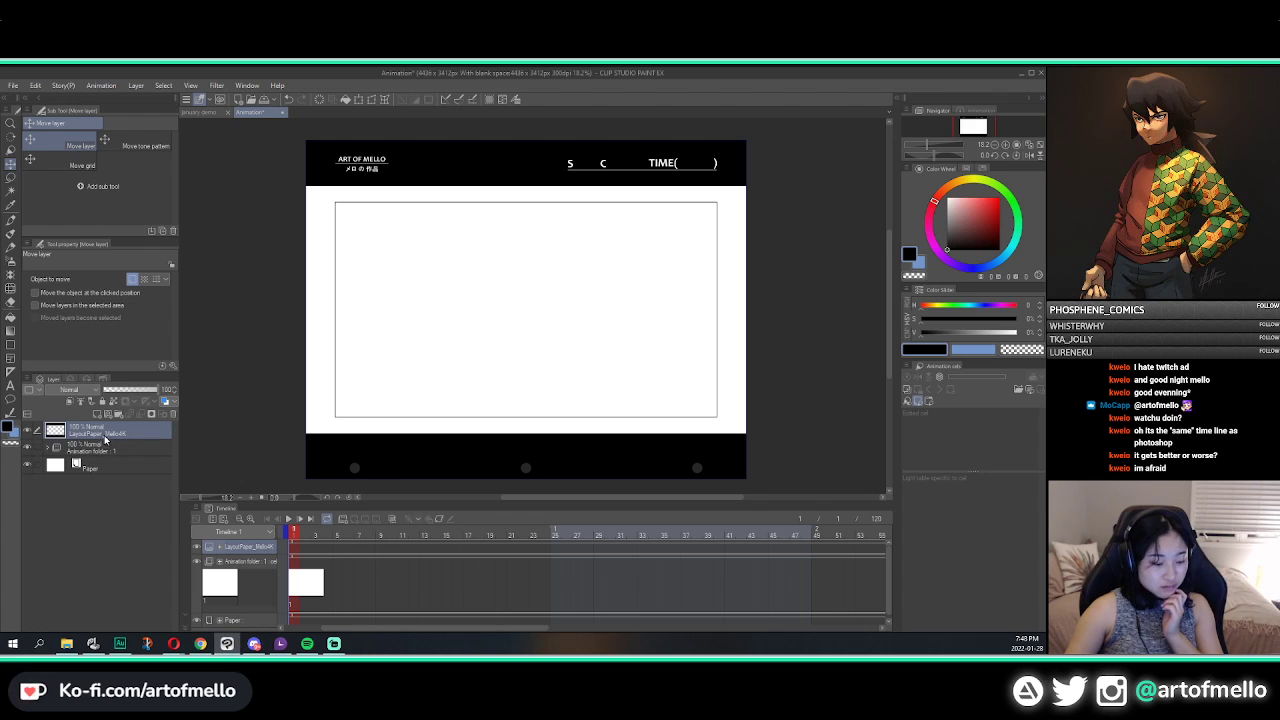
click(199, 112)
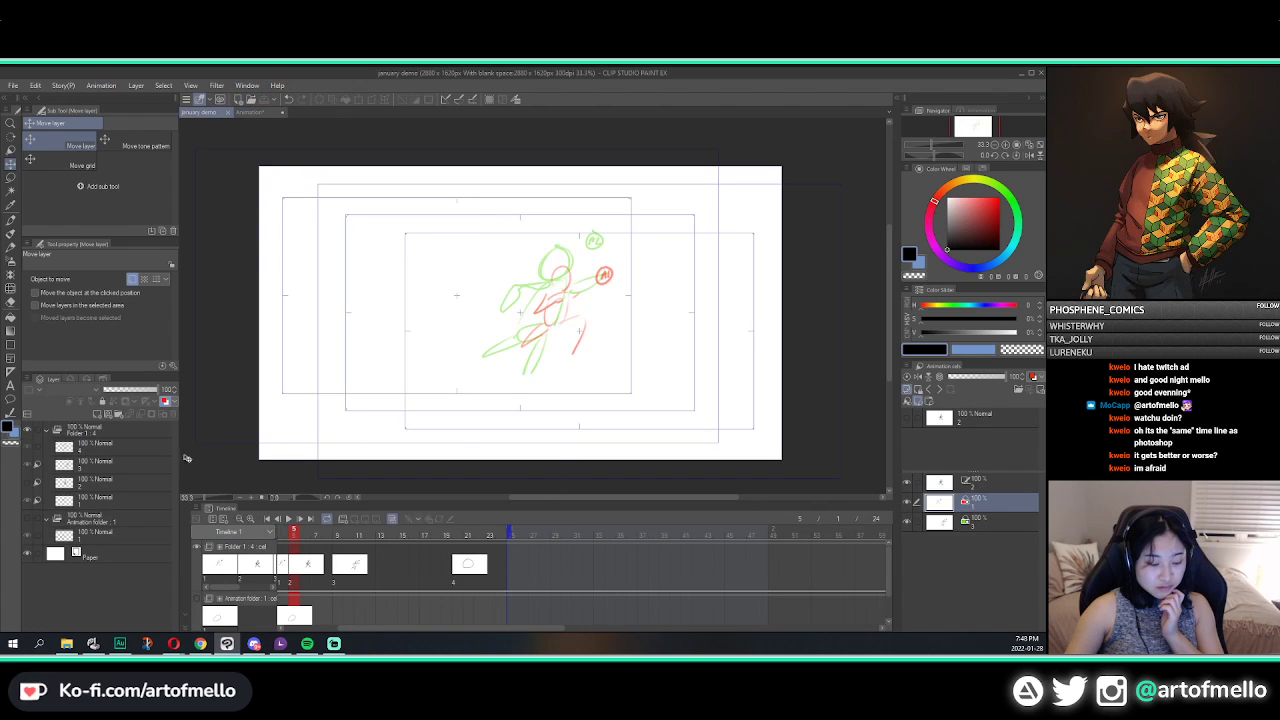
drag(443, 629, 363, 609)
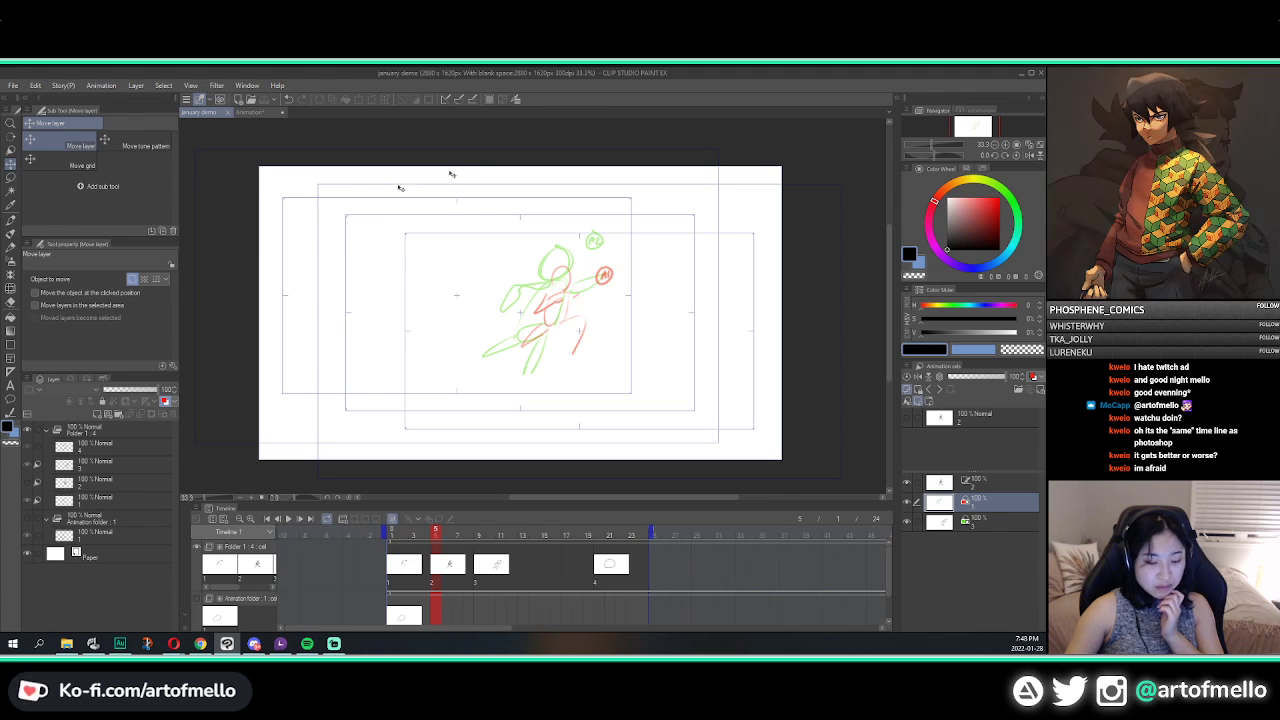
mouse_move(482, 245)
mouse_down()
mouse_move(597, 266)
mouse_move(436, 243)
mouse_move(360, 289)
mouse_move(522, 245)
mouse_move(434, 229)
mouse_move(418, 241)
mouse_up()
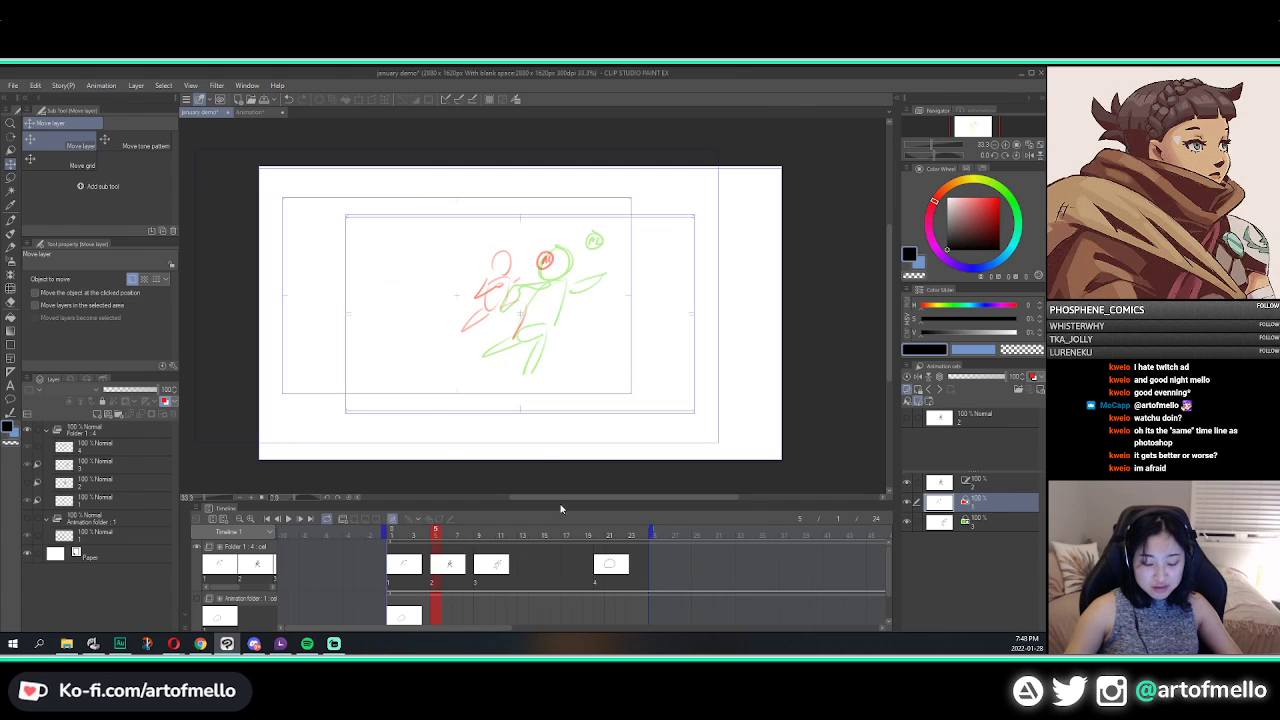
Step: Select cel 3 in Folder 1 and view its drawing on the canvas
click(112, 467)
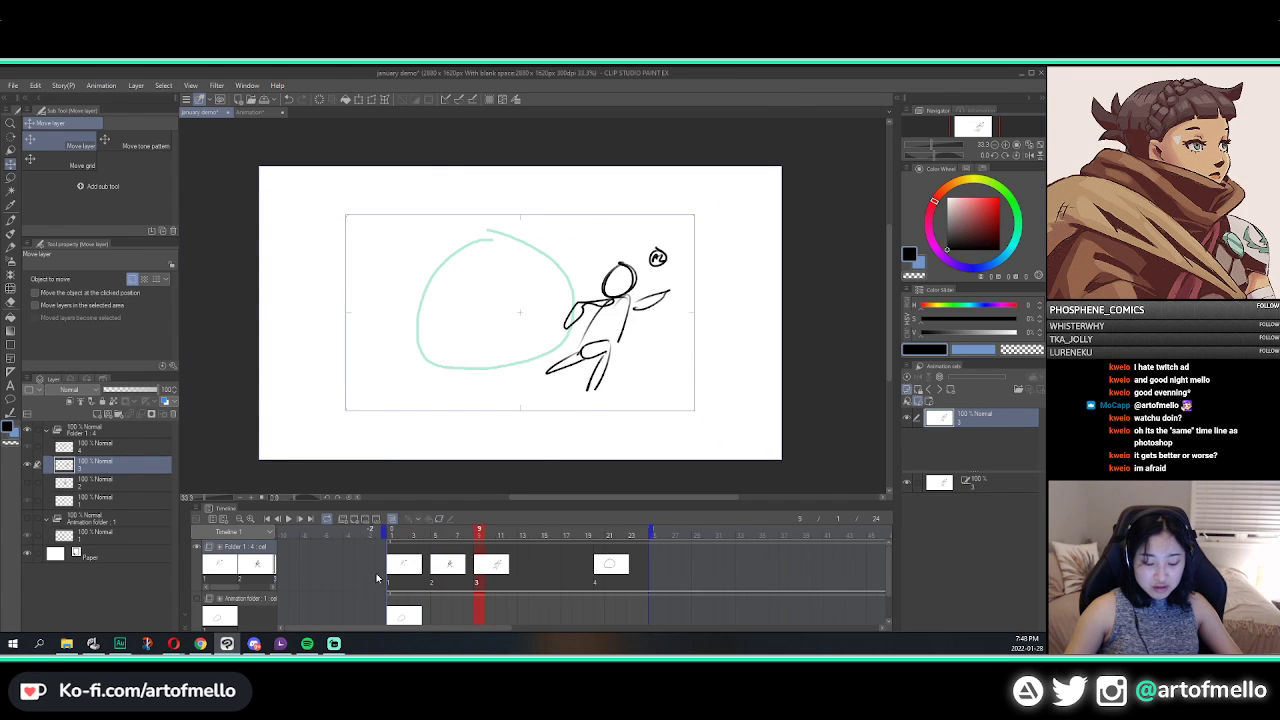
scroll(514, 446, down, 1)
scroll(516, 436, up, 1)
drag(519, 411, 514, 421)
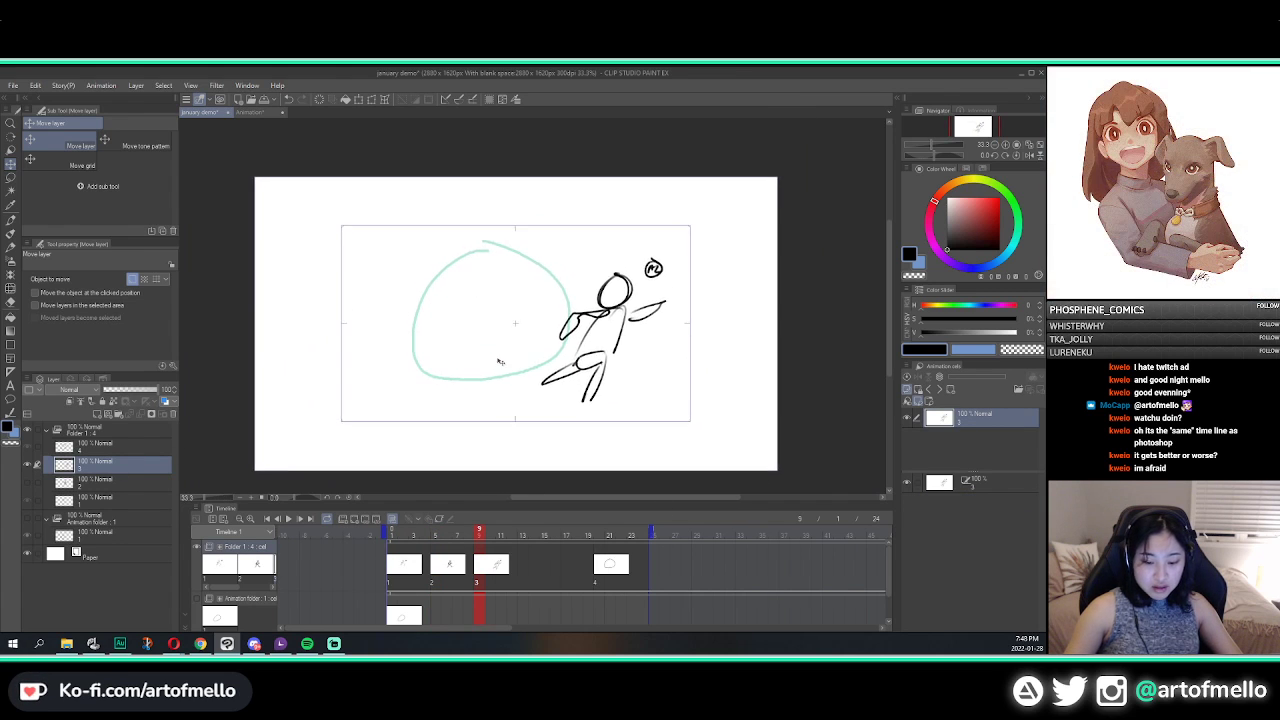
scroll(500, 361, up, 1)
scroll(498, 361, down, 2)
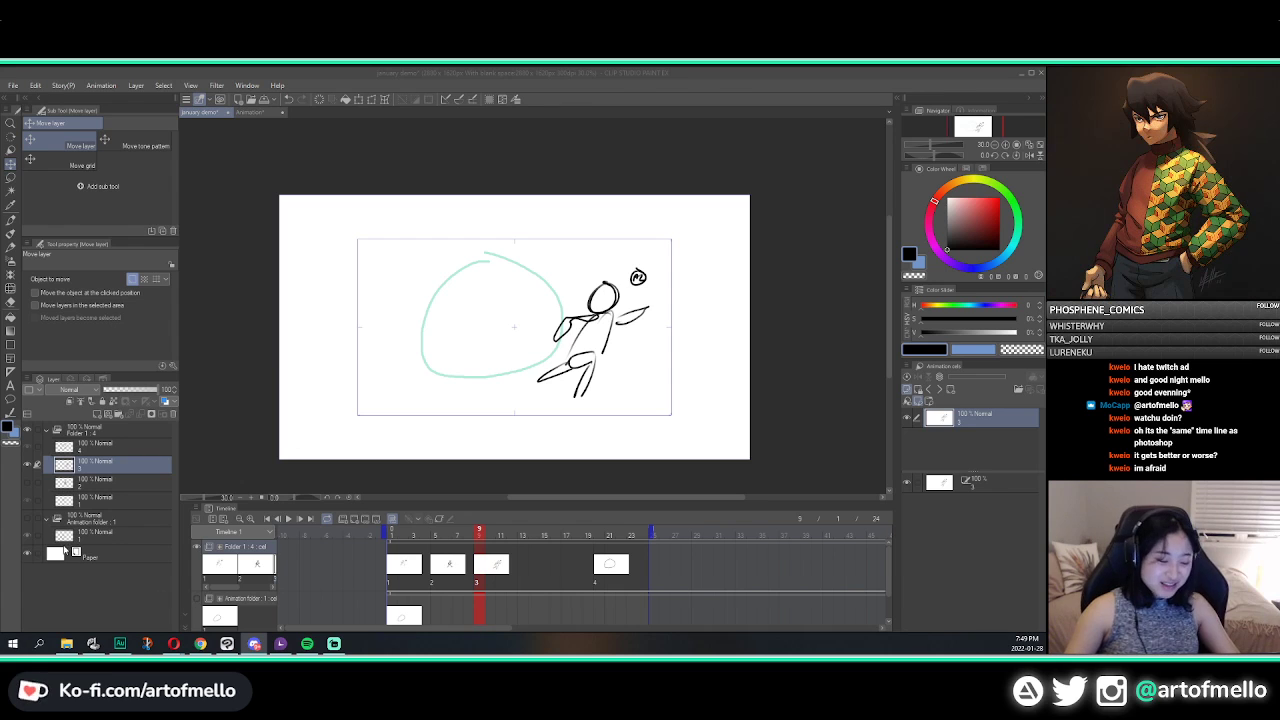
Step: Rename the animation folder Folder 1 as hello
click(28, 420)
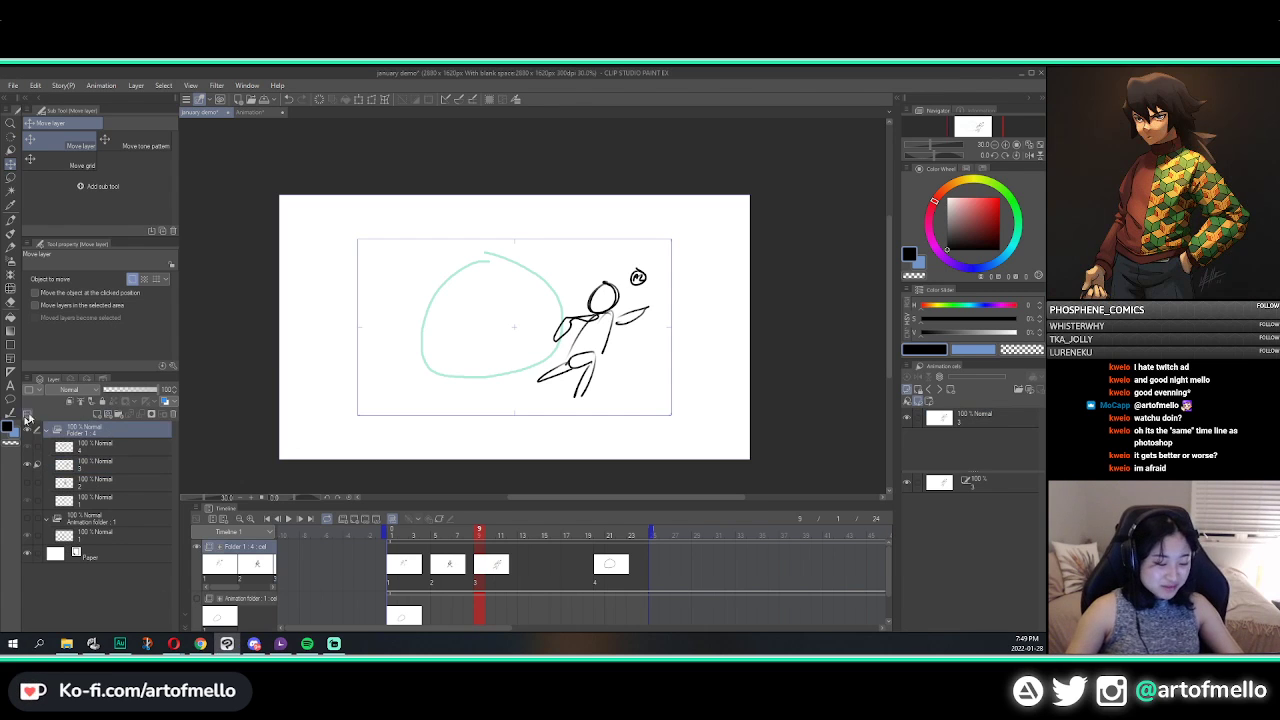
double_click(82, 433)
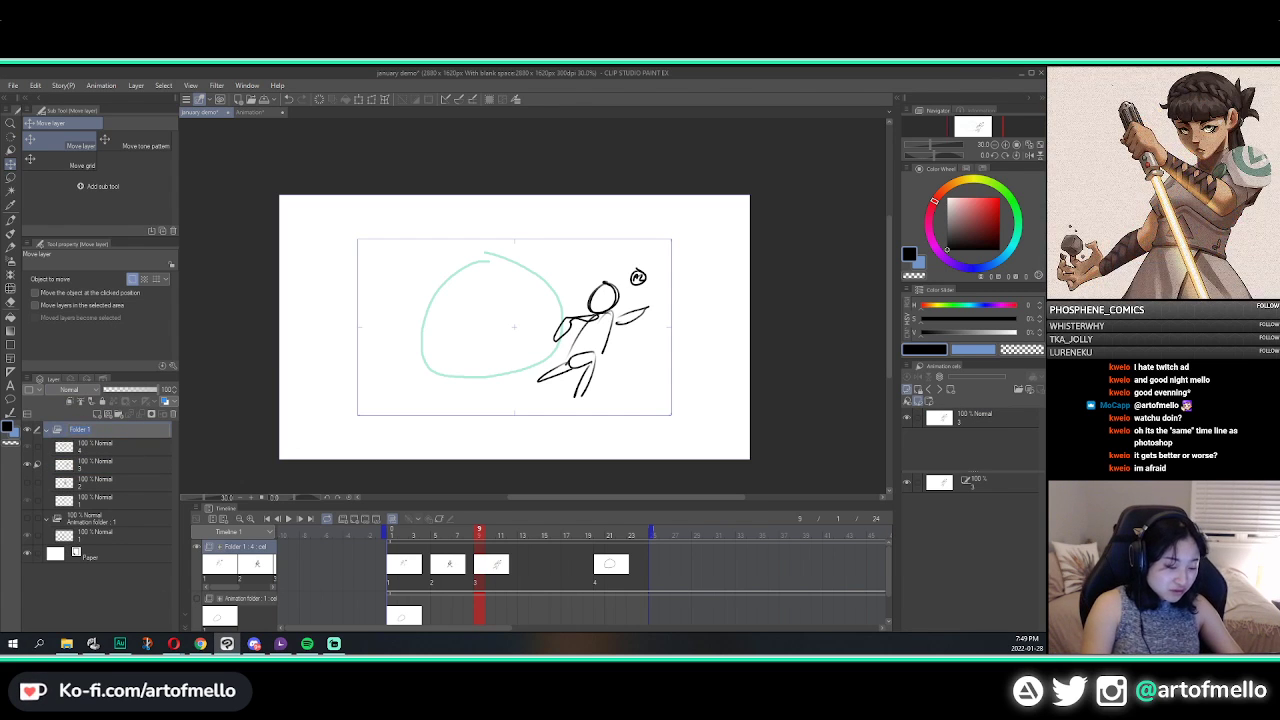
text(hello)
key(Return)
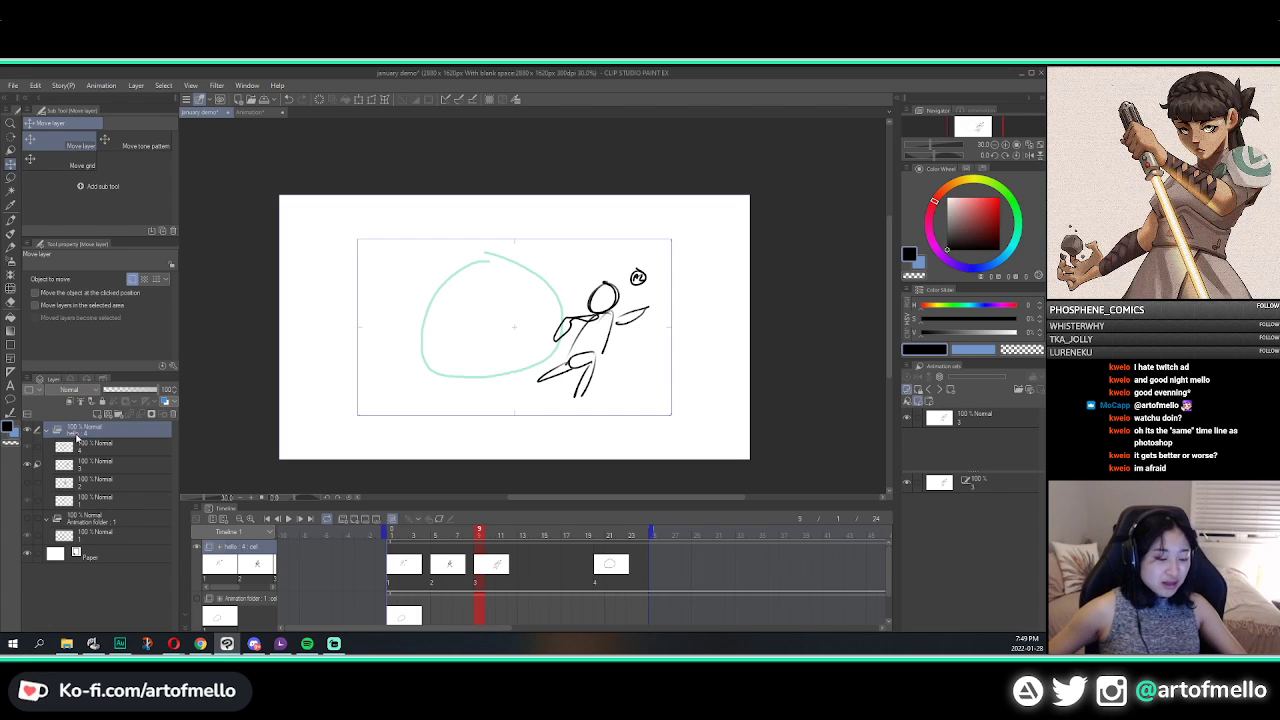
Step: Place cel 1's layer inside a new folder within the hello animation folder
click(90, 498)
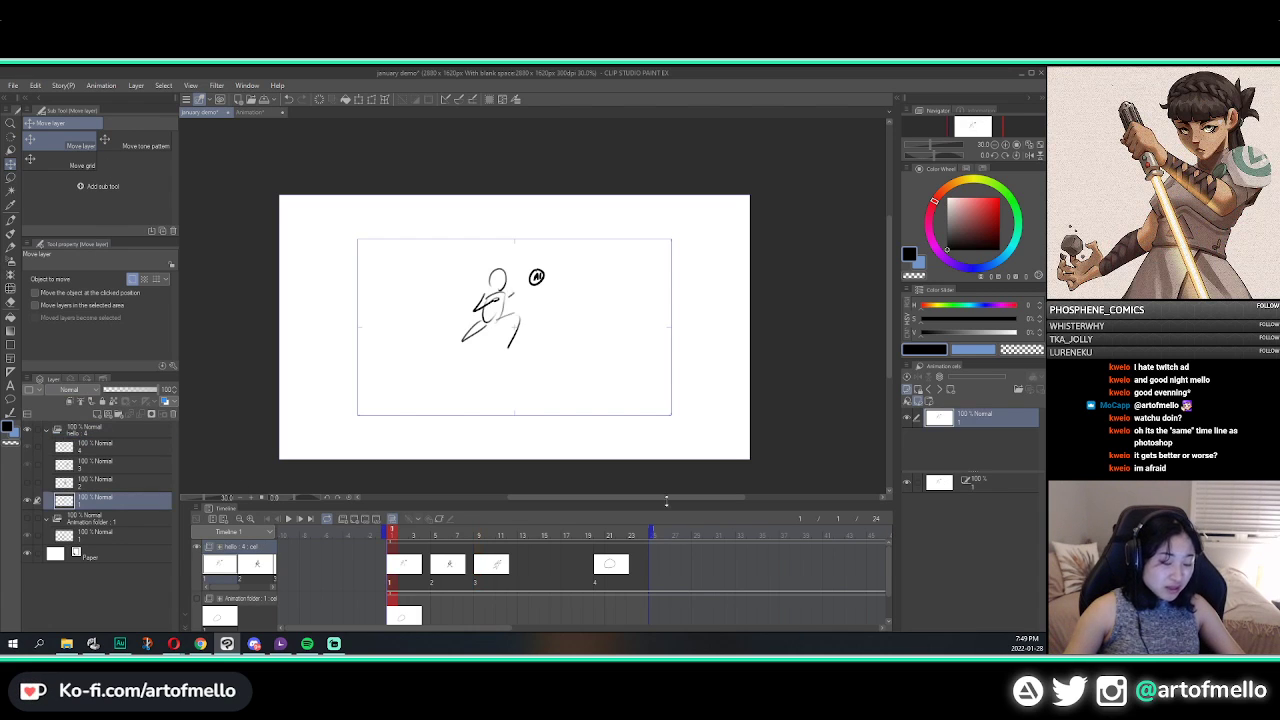
click(90, 401)
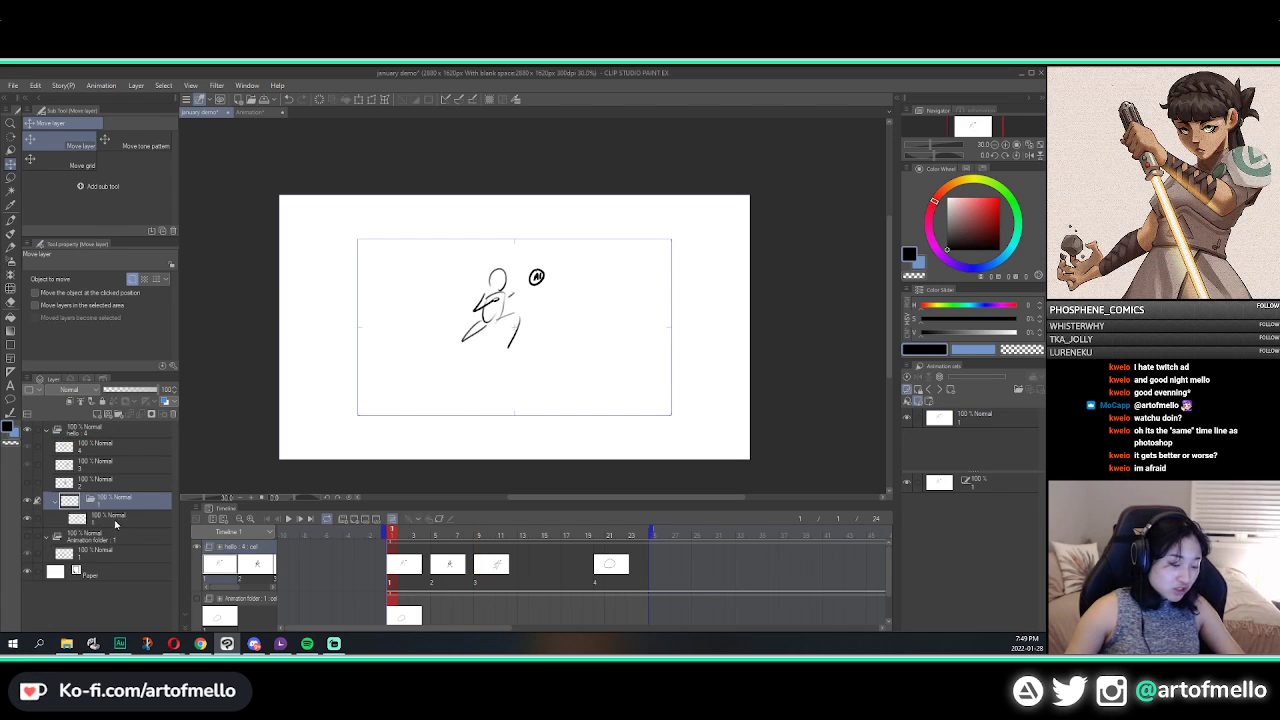
Step: Add a new layer above the drawing in the cel 1 folder and paint a black stroke and a red curve on it
click(89, 404)
key(b)
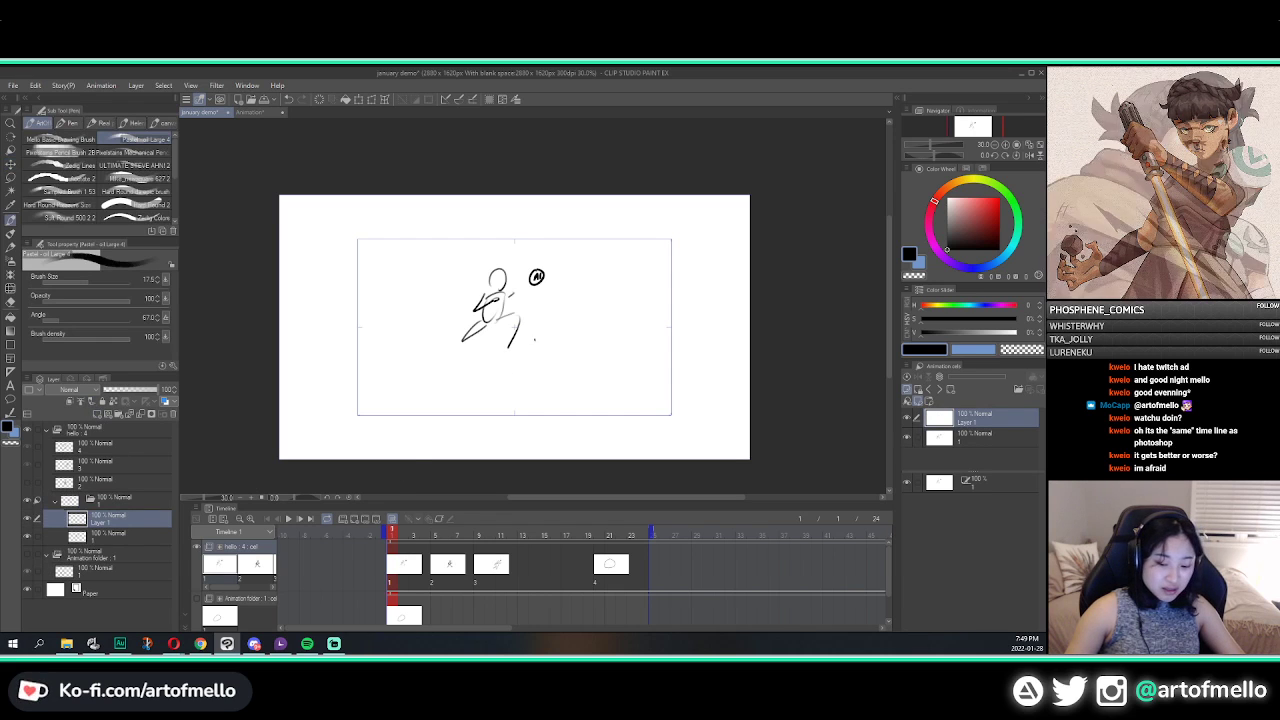
drag(540, 320, 521, 397)
click(987, 203)
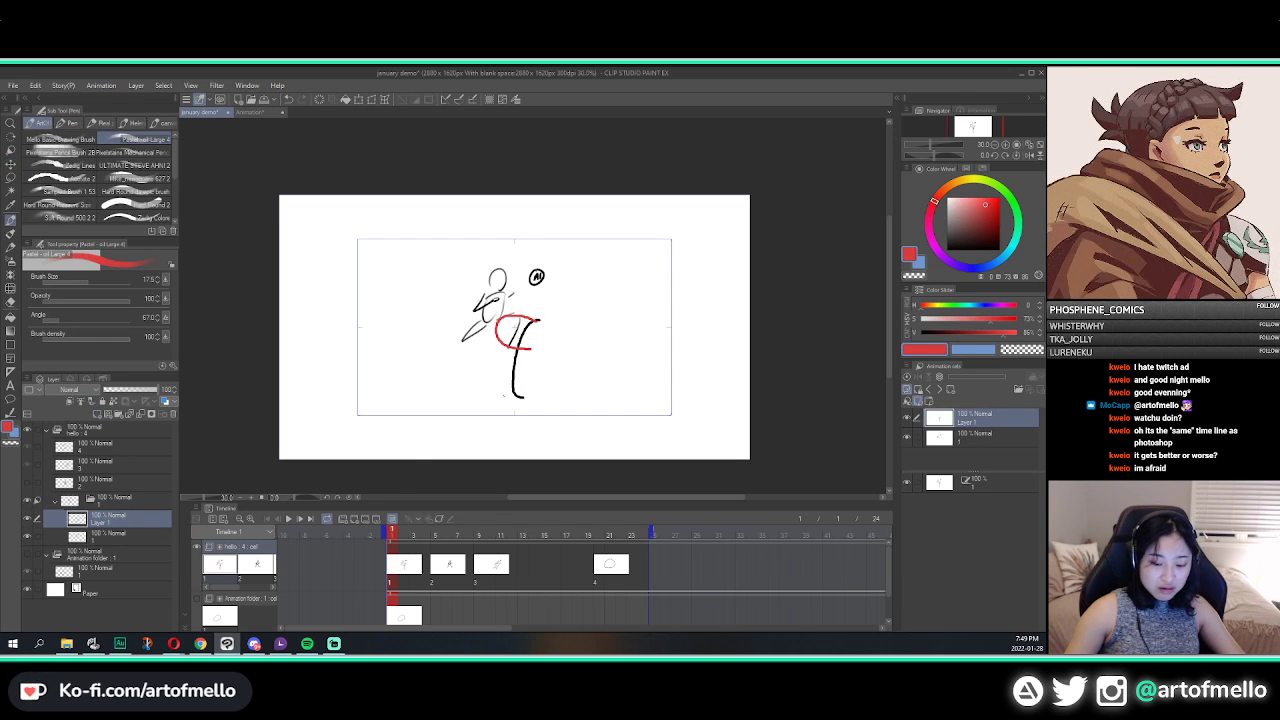
Step: Hide and show the new layer in the cel 1 folder to compare the drawing with and without it
click(27, 519)
click(27, 519)
click(27, 519)
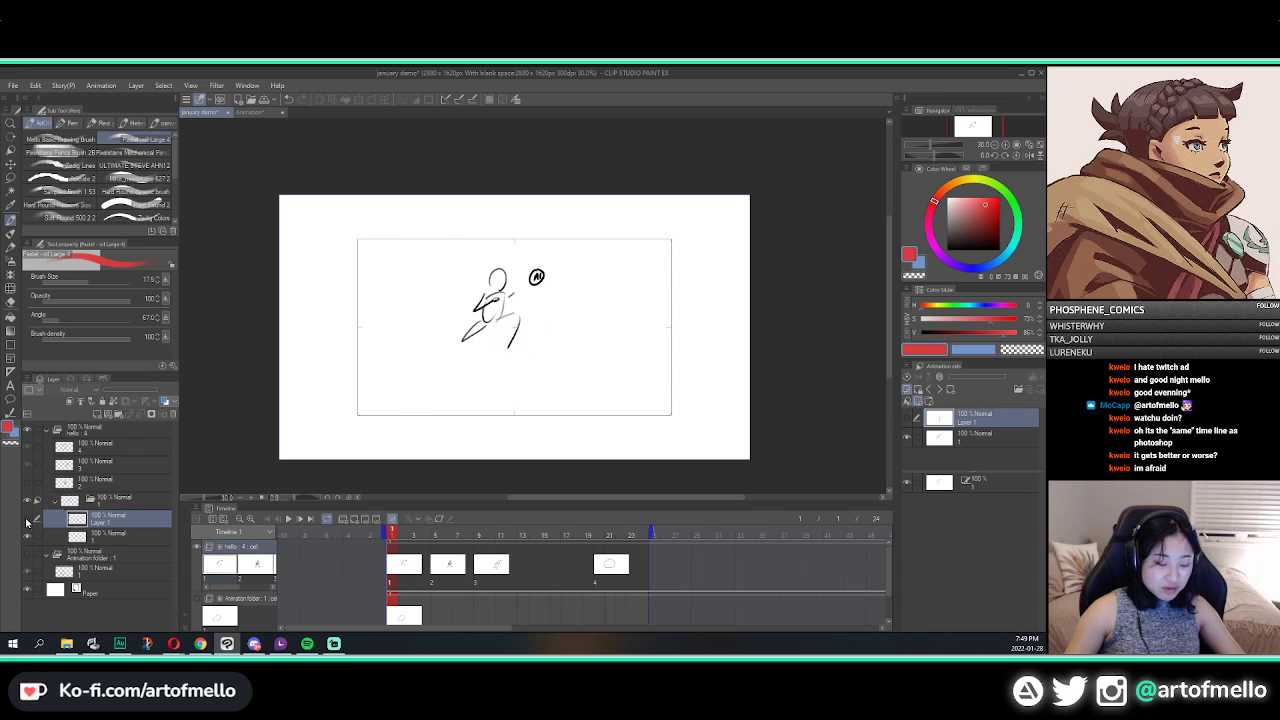
click(27, 519)
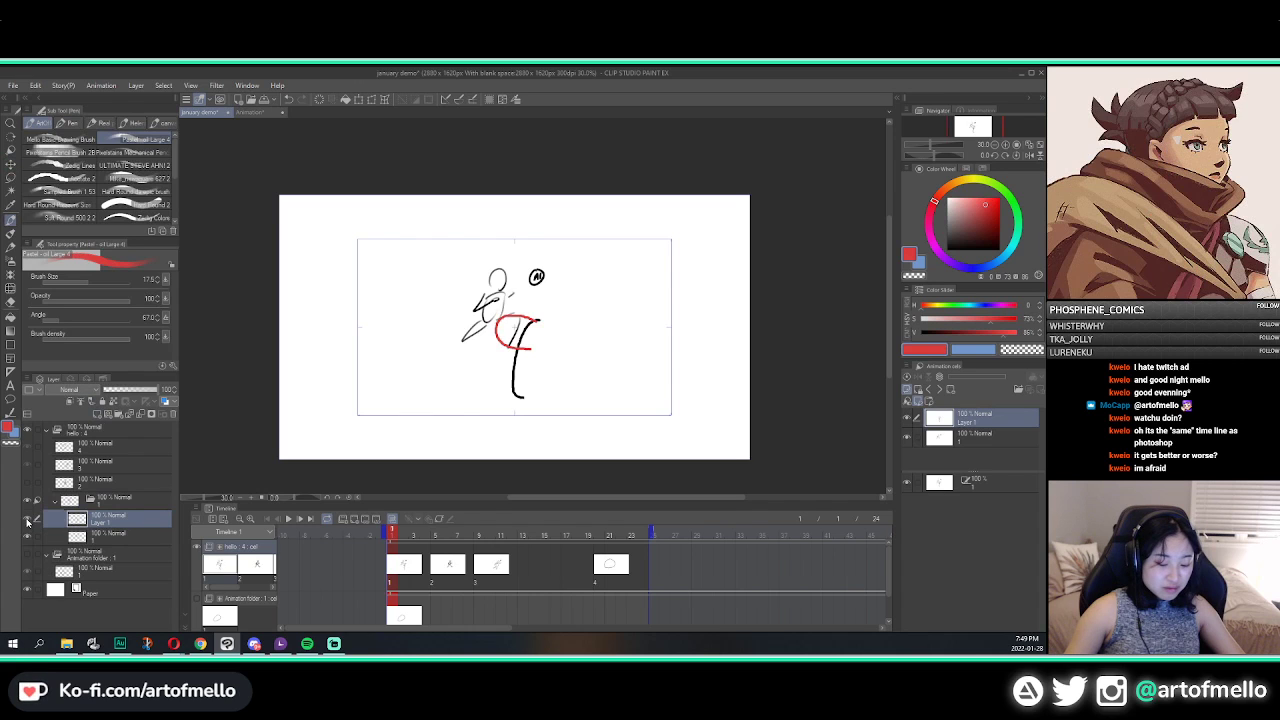
Step: Select the cel 1 folder and add a new animation cel at frame 3 of the hello track
click(138, 501)
click(393, 555)
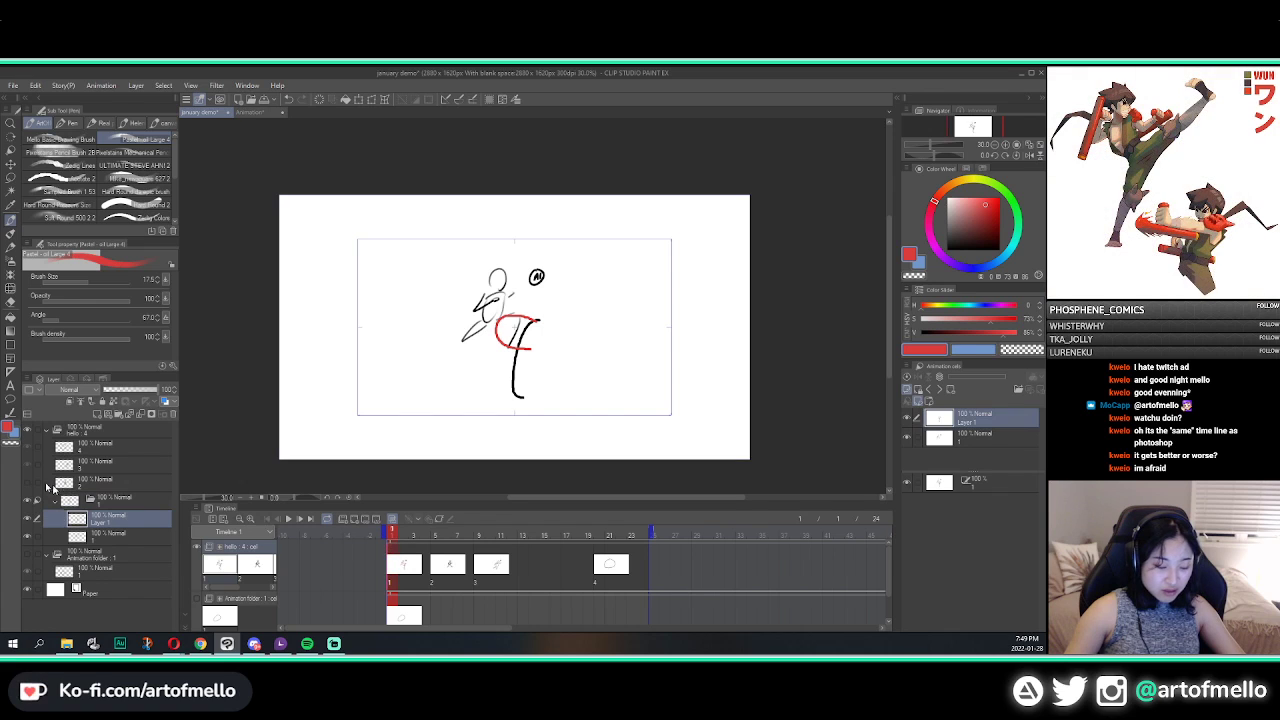
click(142, 503)
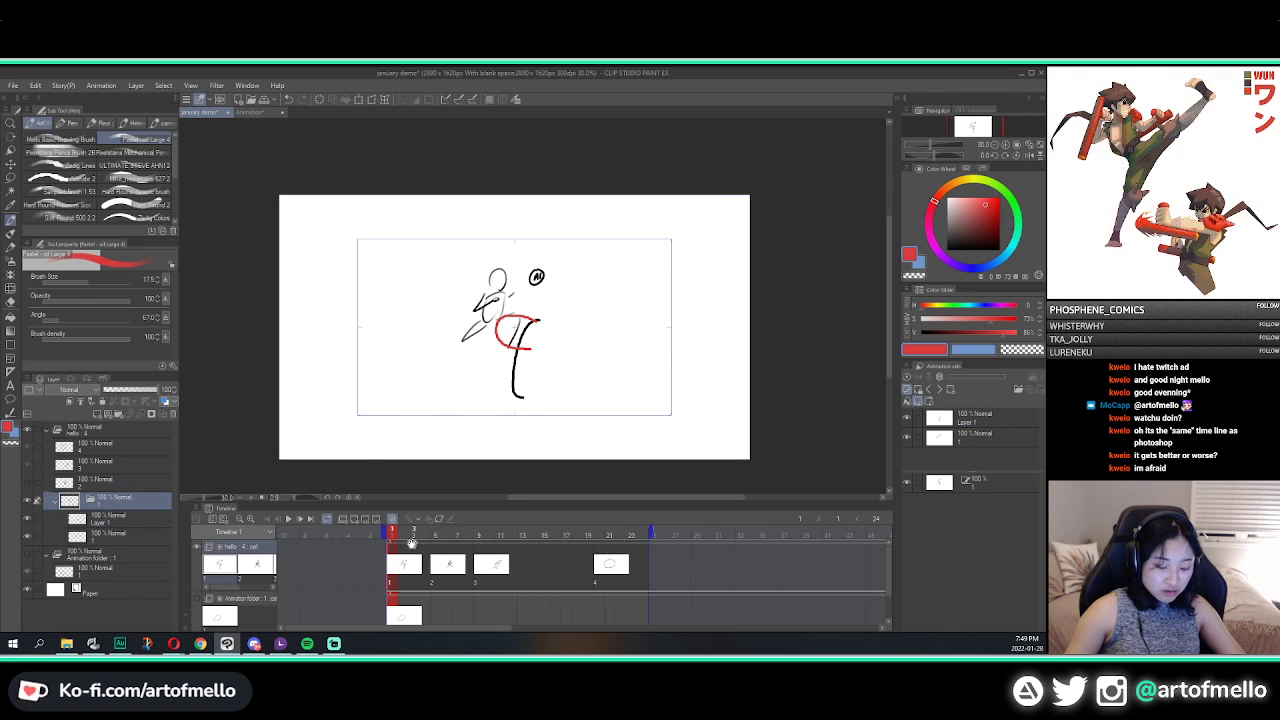
click(411, 548)
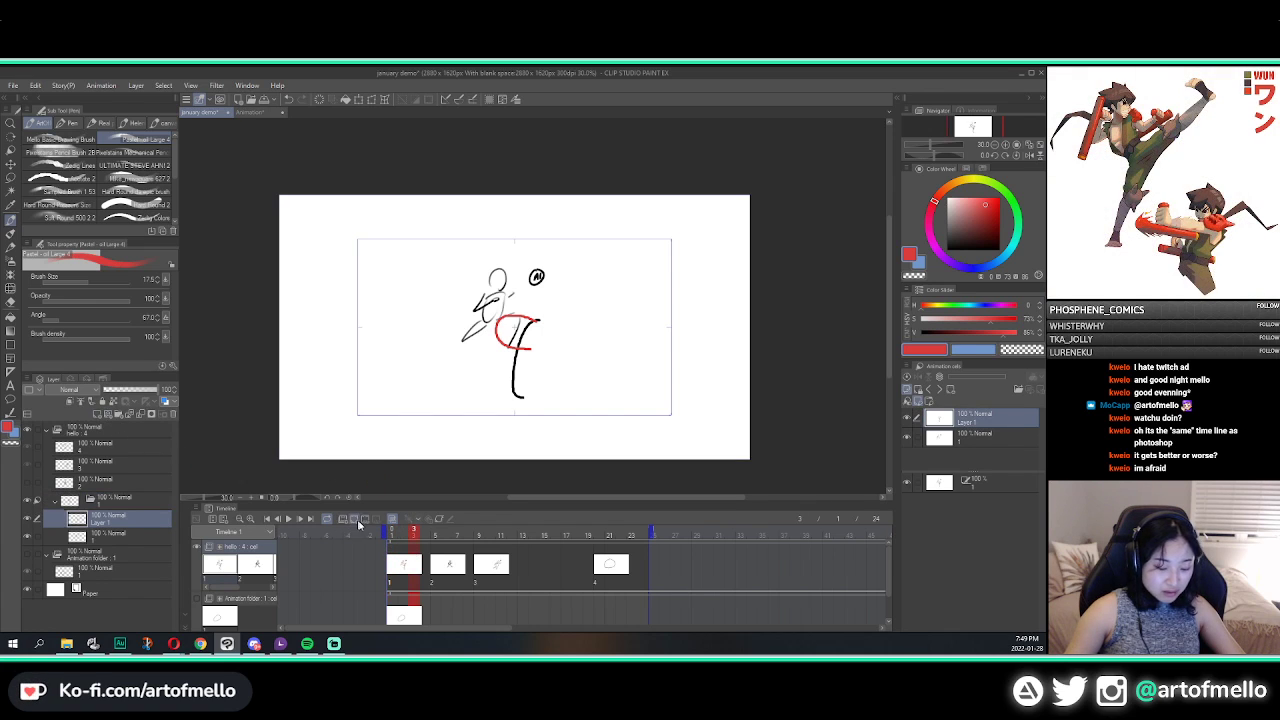
click(359, 522)
Step: Examine the new cel folder 1a and the two layers inside it by selecting each of them
click(110, 503)
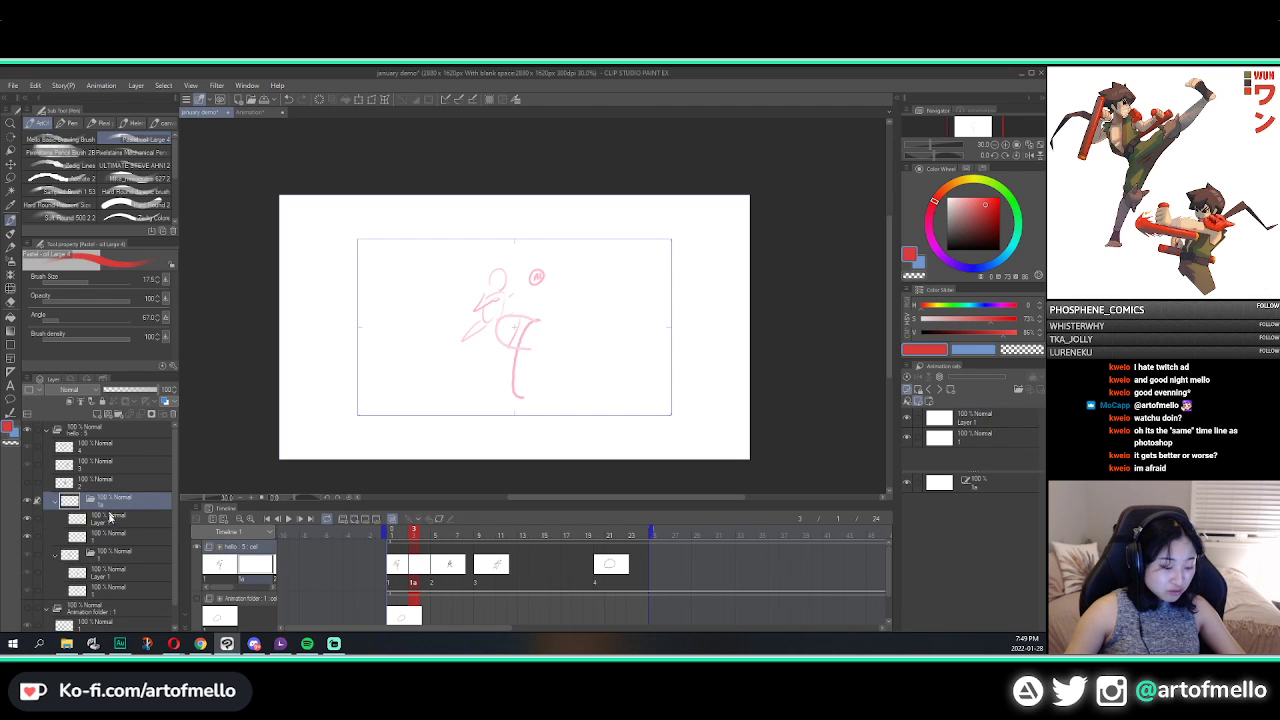
click(112, 519)
click(114, 535)
click(113, 503)
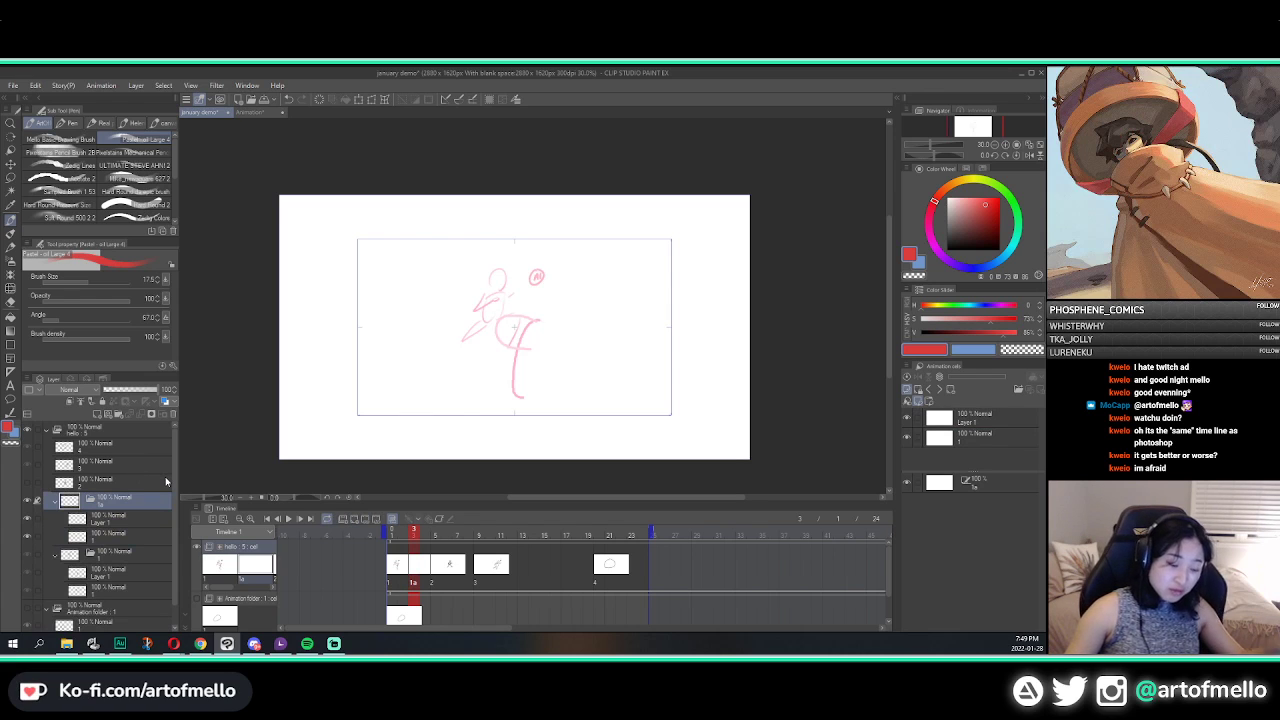
Step: Delete the hello animation folder and make the remaining animation folder visible
click(130, 428)
click(135, 416)
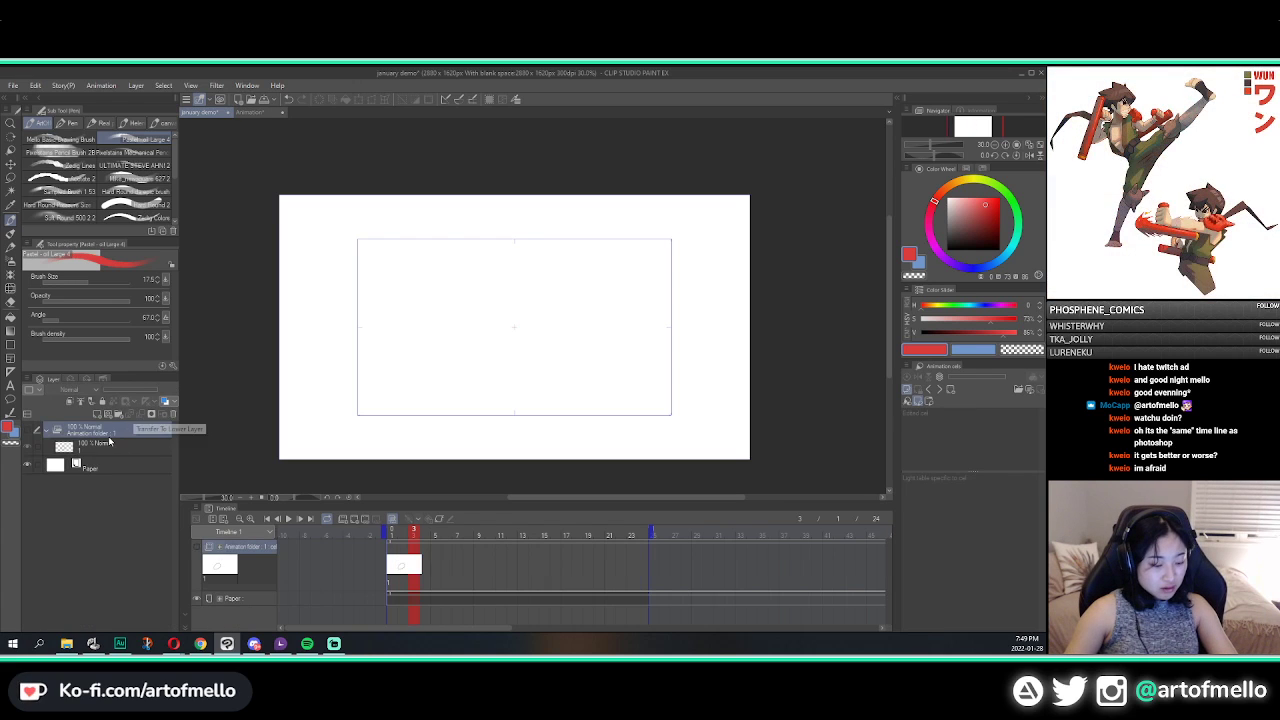
click(31, 433)
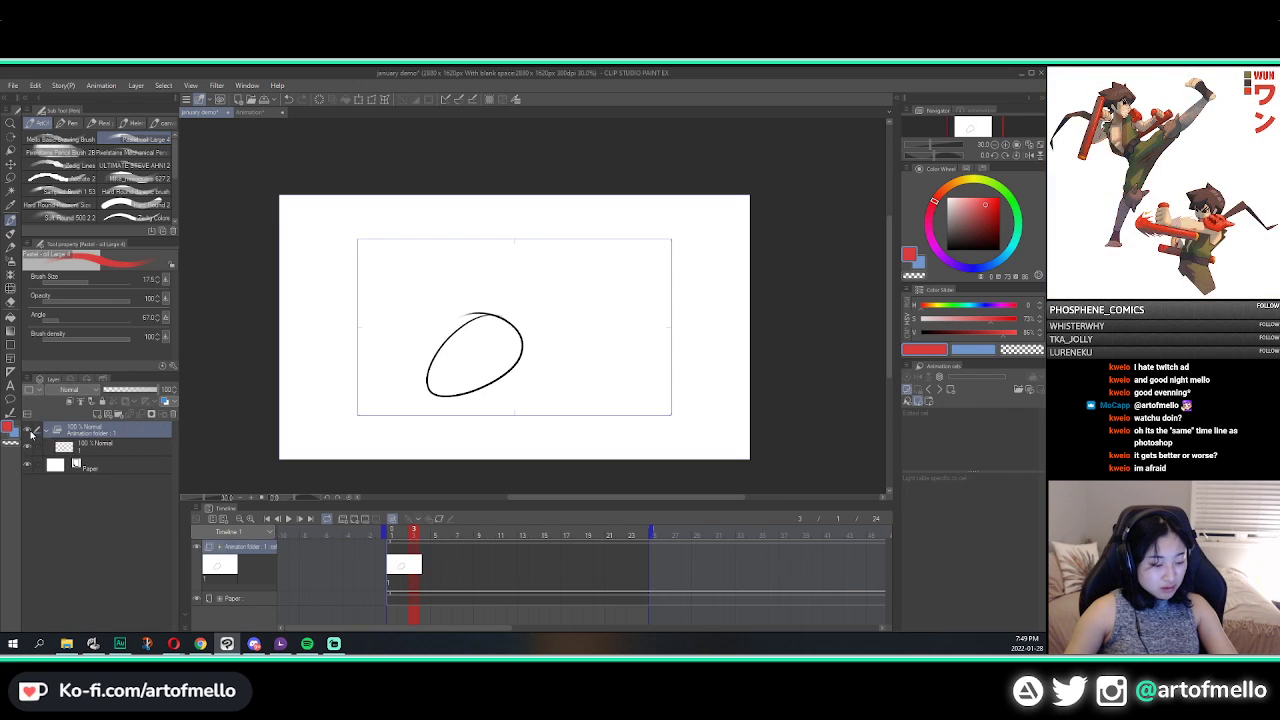
Step: Delete the oval drawing's cel from the animation folder and put a blank cel 1 in its place
click(125, 450)
key(Delete)
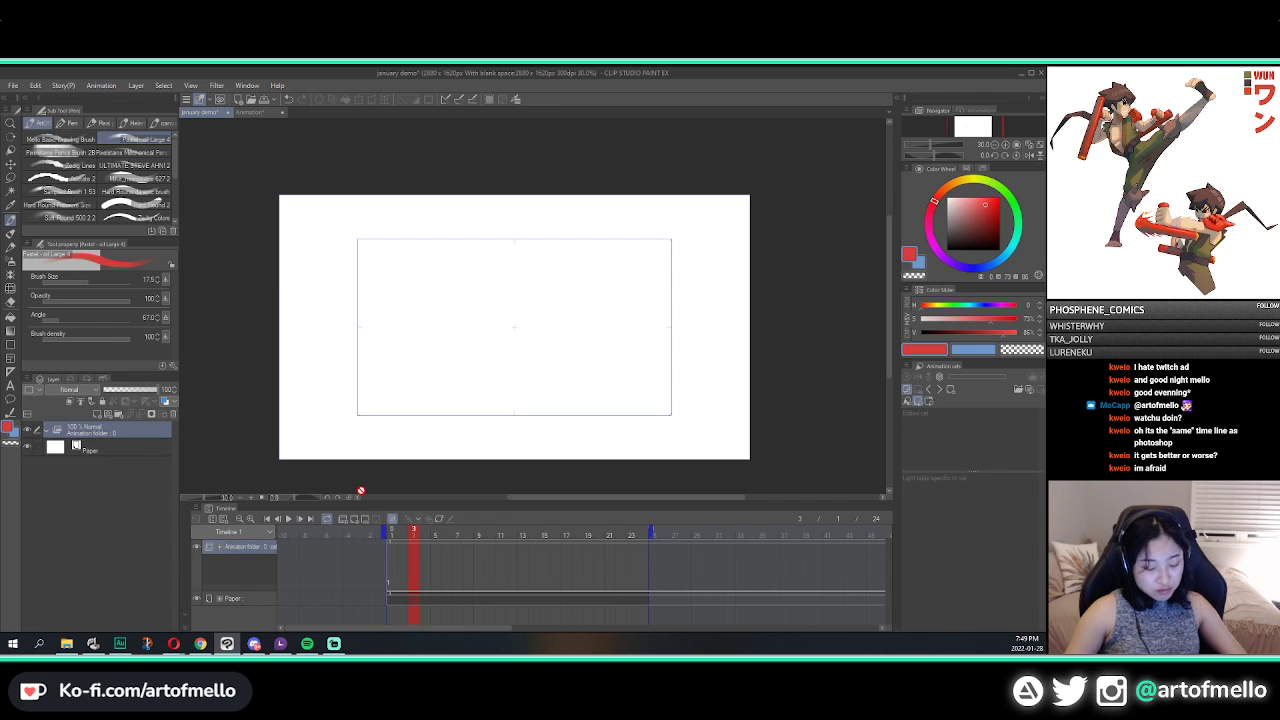
key(ctrl+z)
key(ctrl+z)
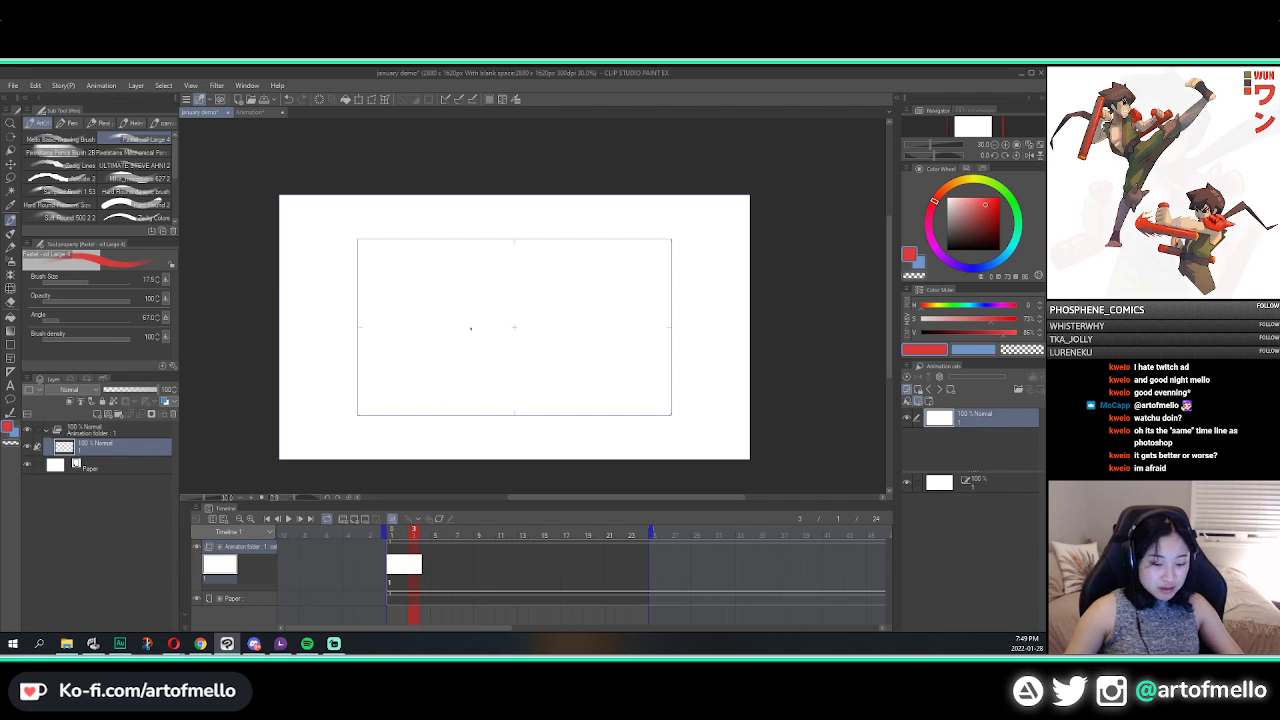
Step: Handwrite "360° ROTATION OF A CUBE" in black above the upper right of the drawing frame on cel 1
scroll(468, 306, up, 1)
scroll(468, 306, up, 1)
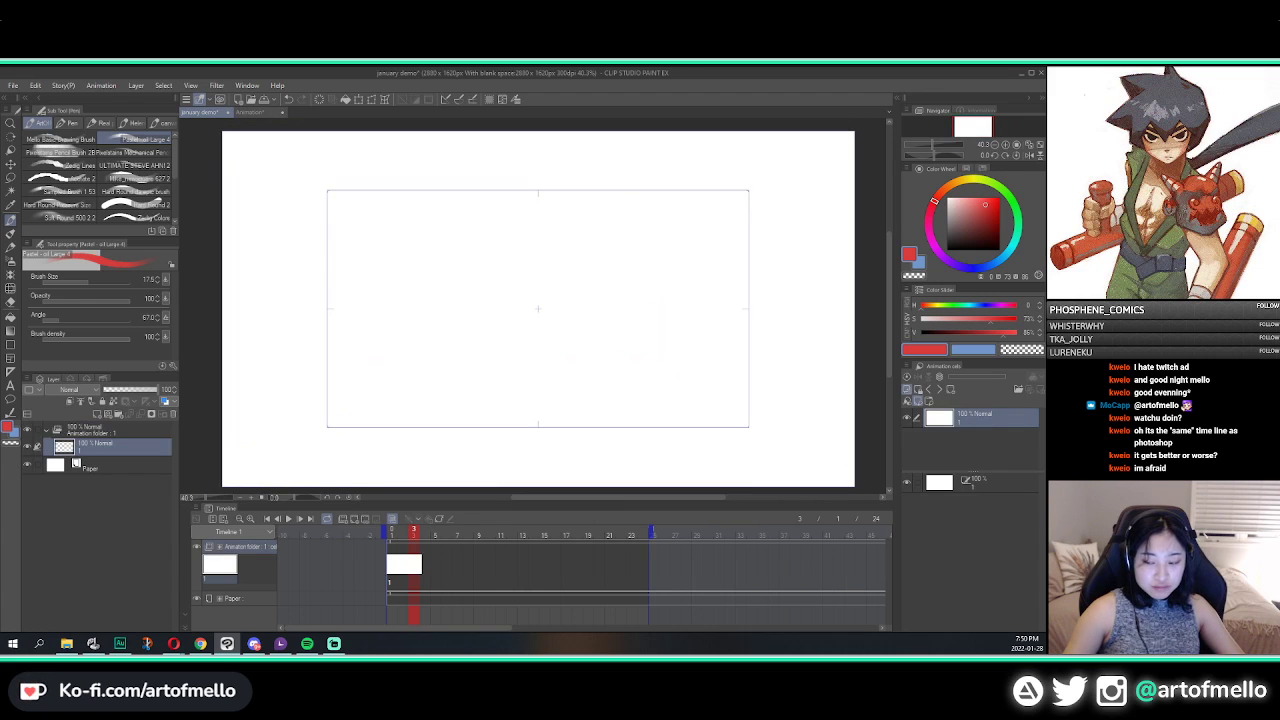
drag(979, 237, 940, 254)
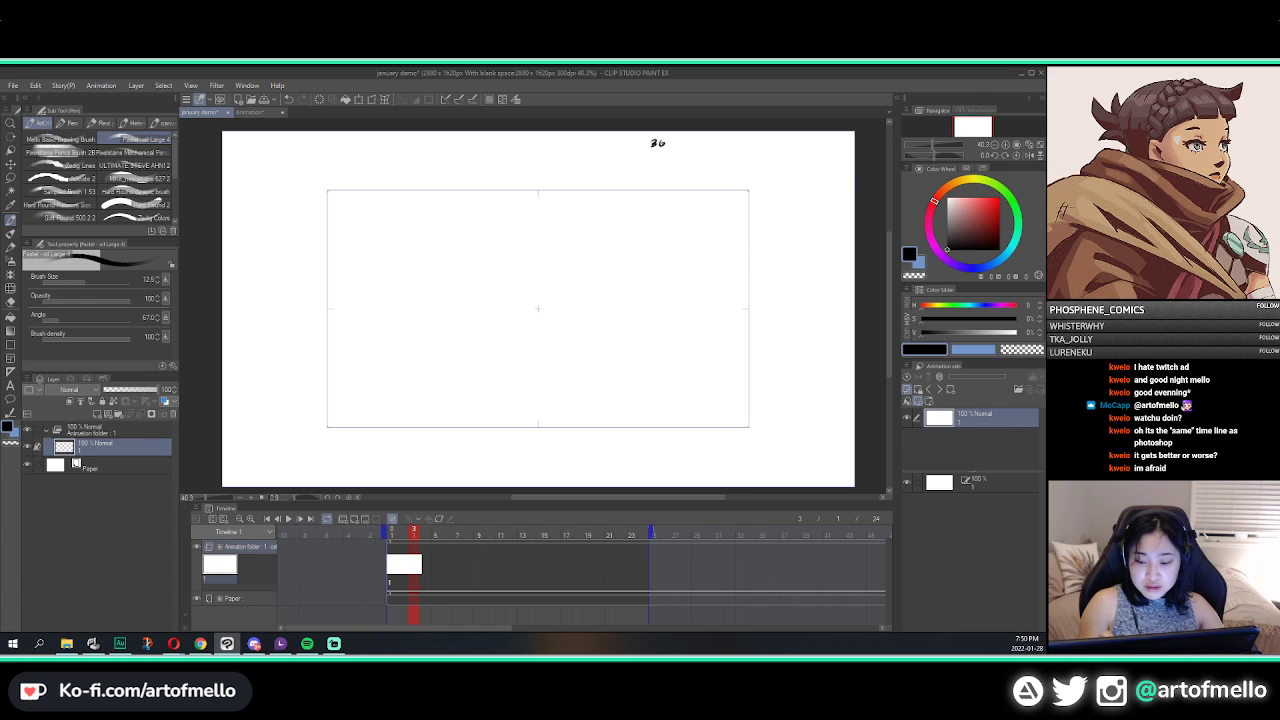
drag(678, 137, 702, 146)
drag(700, 140, 706, 139)
drag(709, 139, 708, 145)
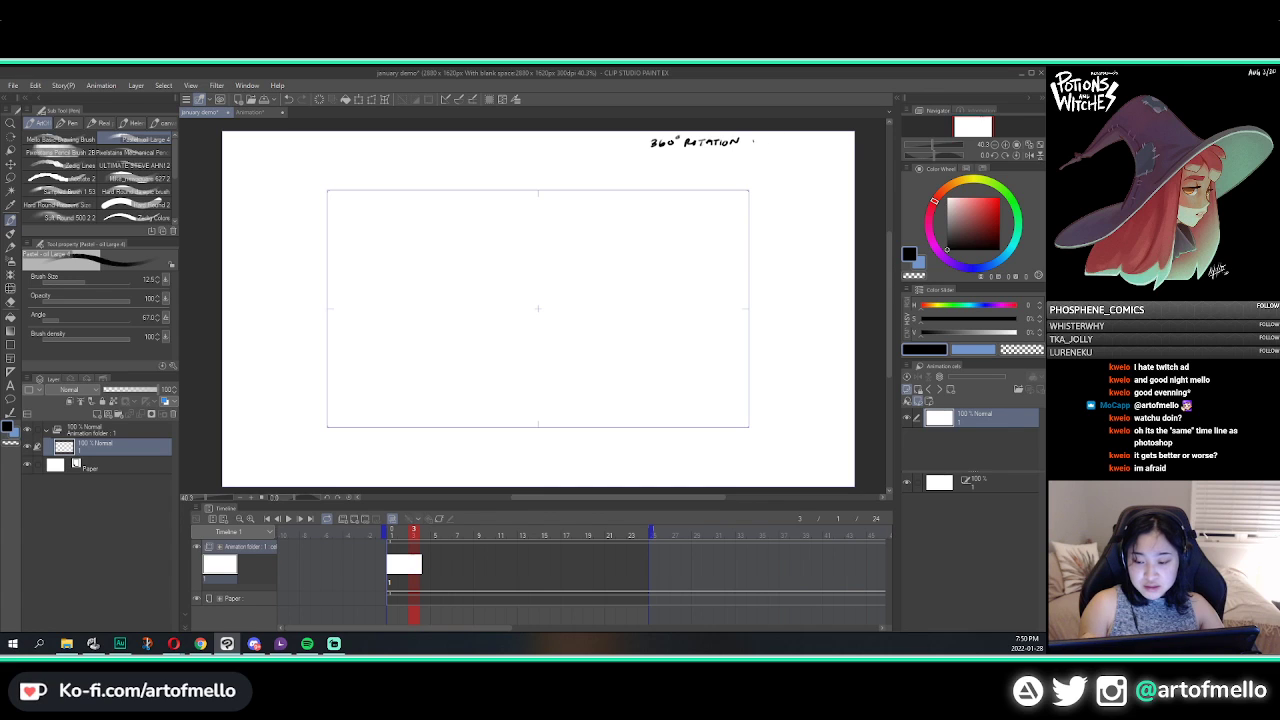
drag(756, 139, 761, 138)
drag(755, 142, 774, 142)
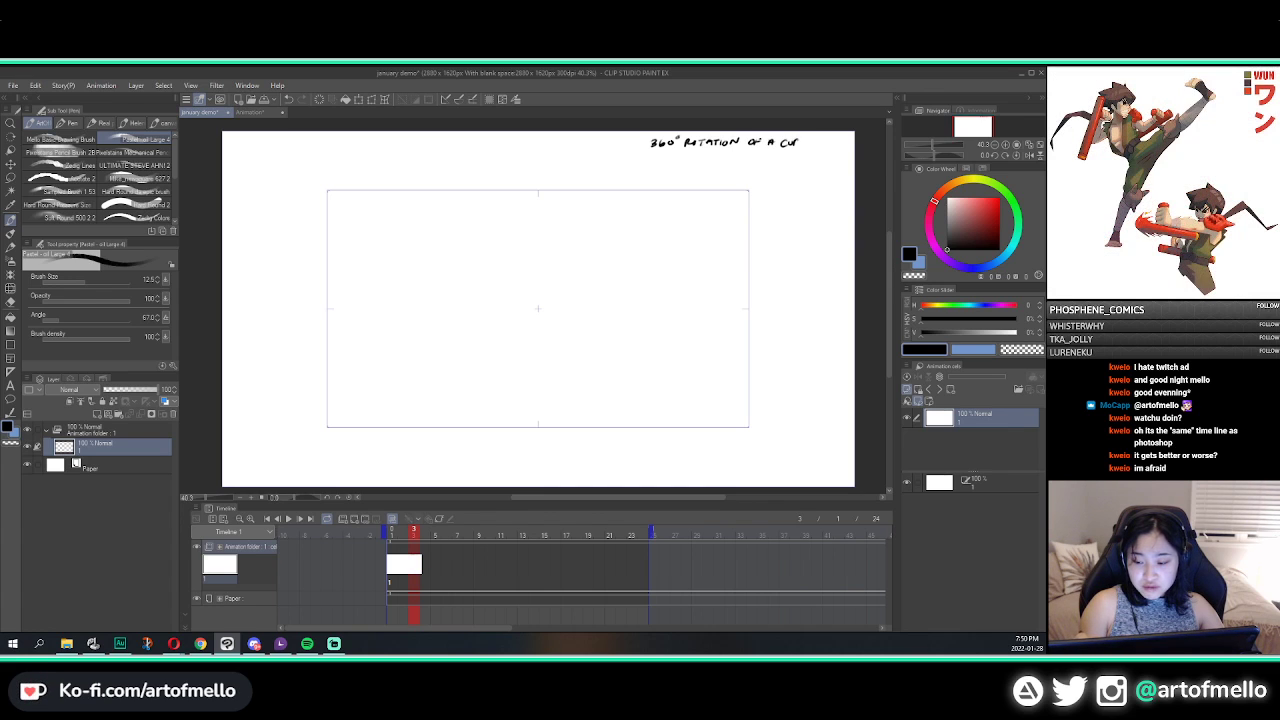
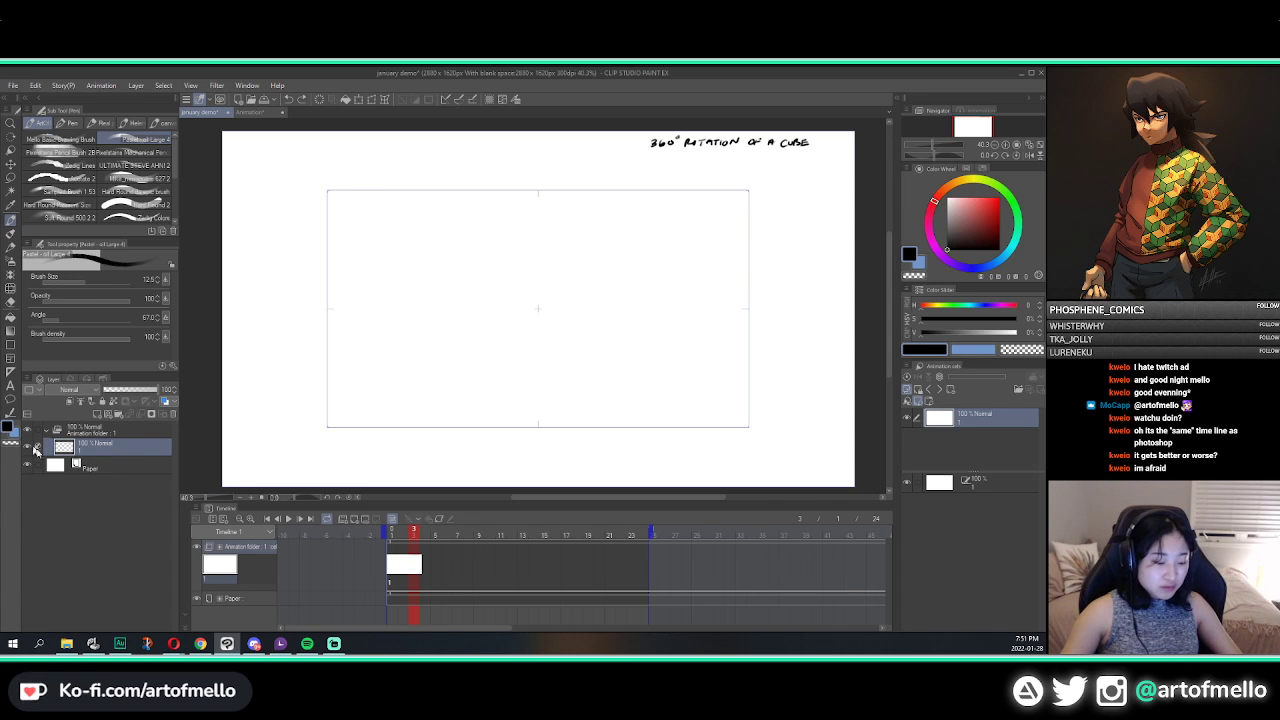
Step: Create a new layer directly above the Paper layer, outside the animation folder, and select it for drawing
click(120, 465)
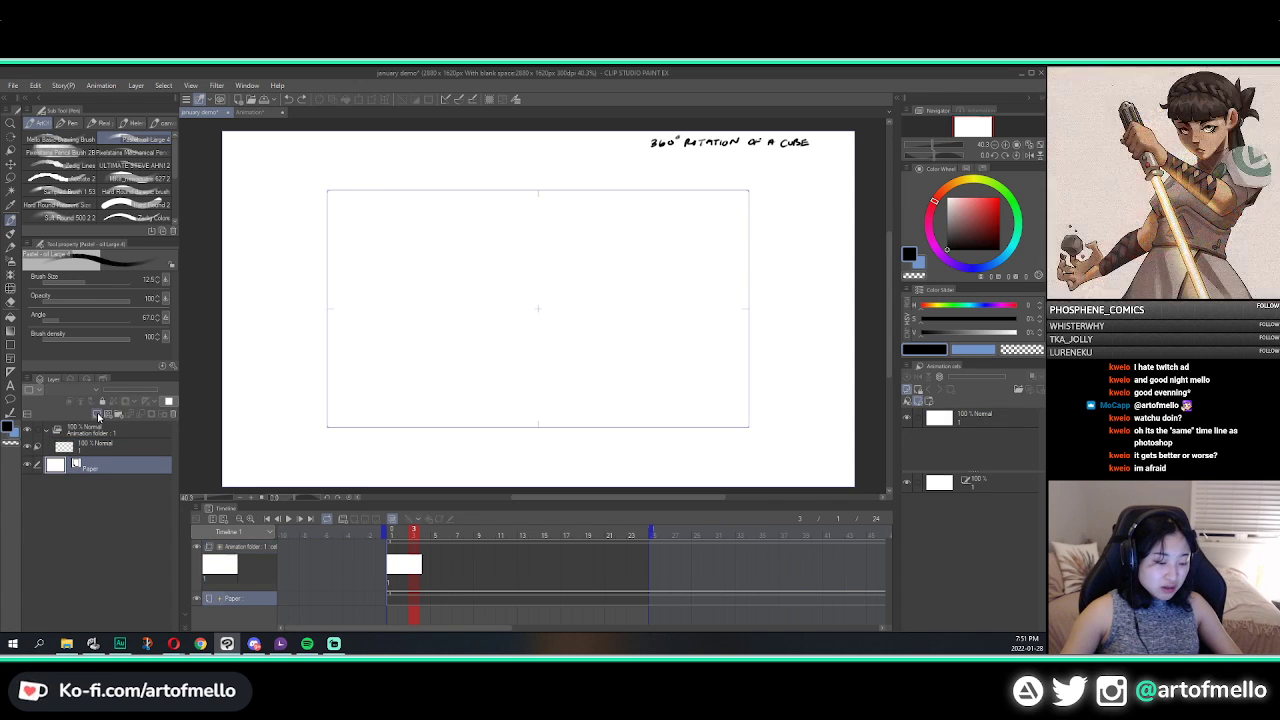
click(98, 416)
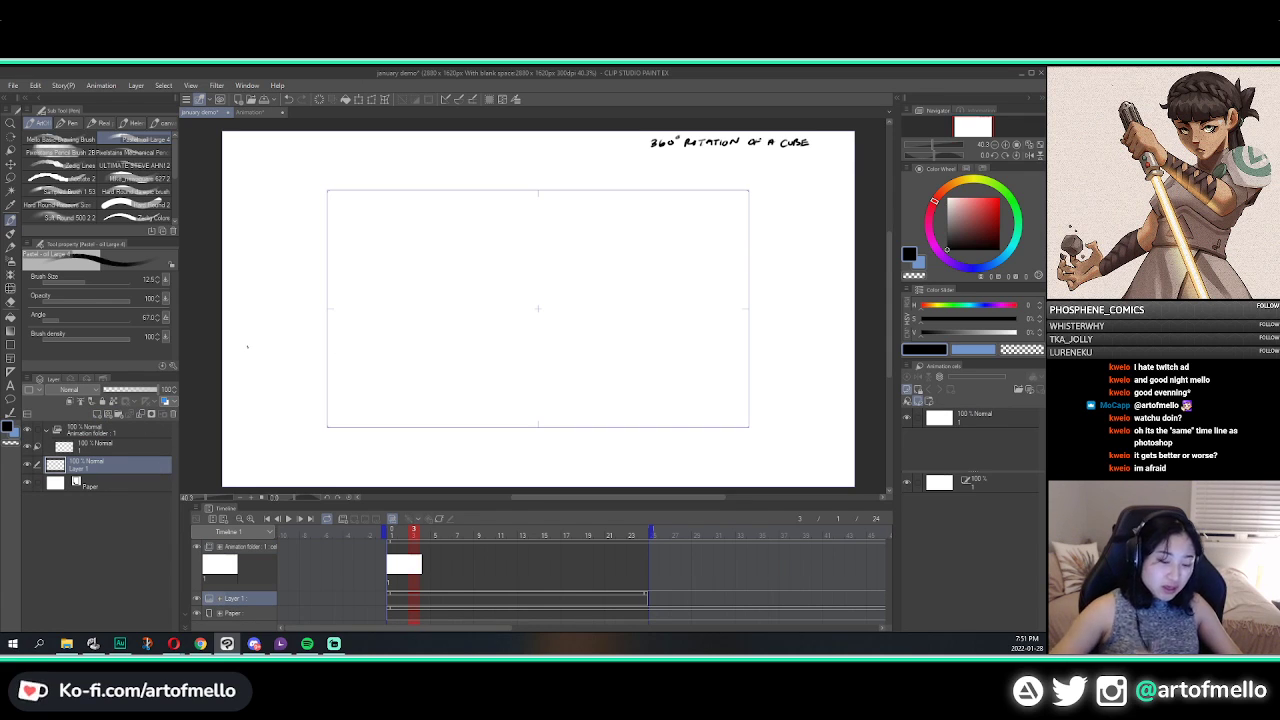
click(127, 443)
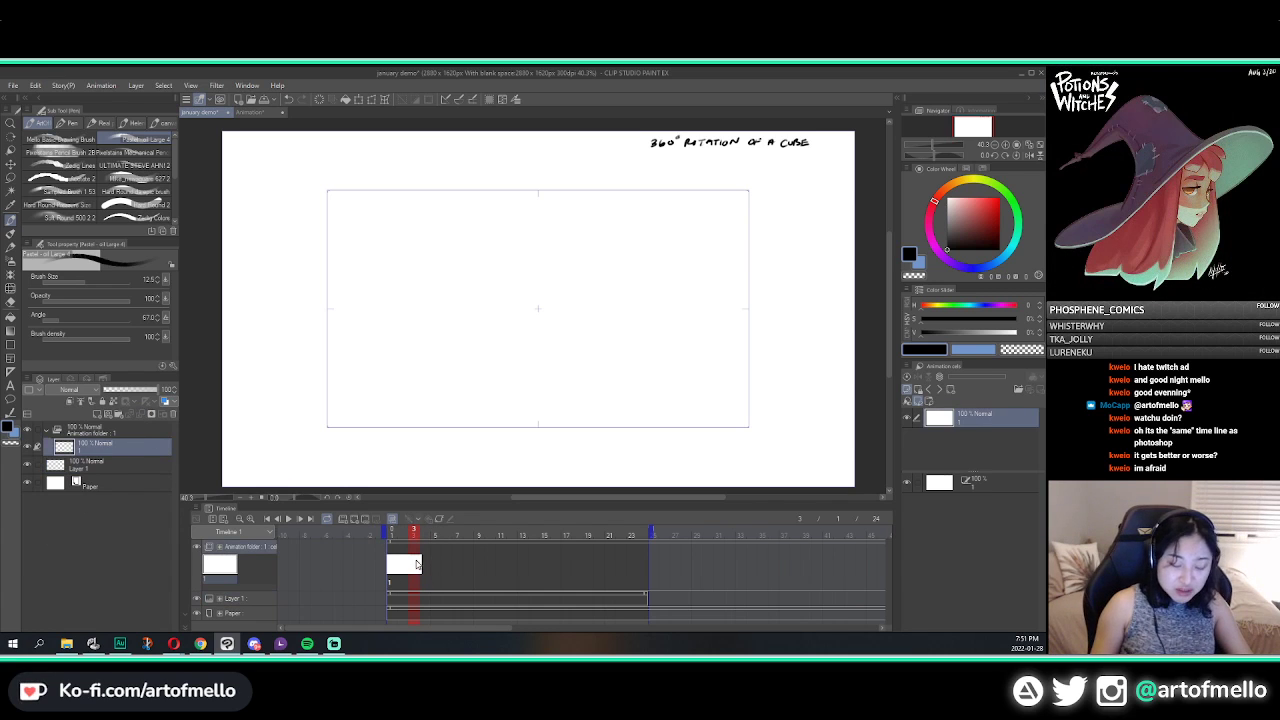
click(143, 465)
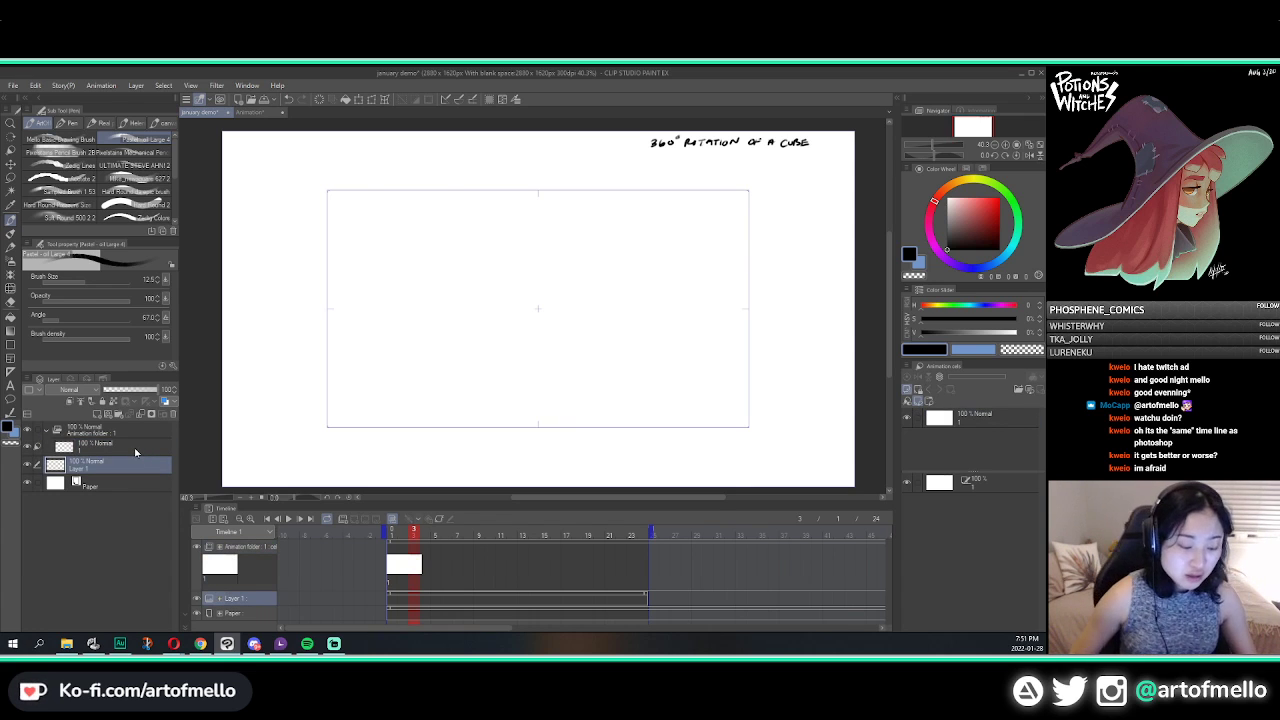
Step: Draw a straight horizontal horizon line across the canvas and move it up into the upper part of the frame
drag(251, 357, 825, 357)
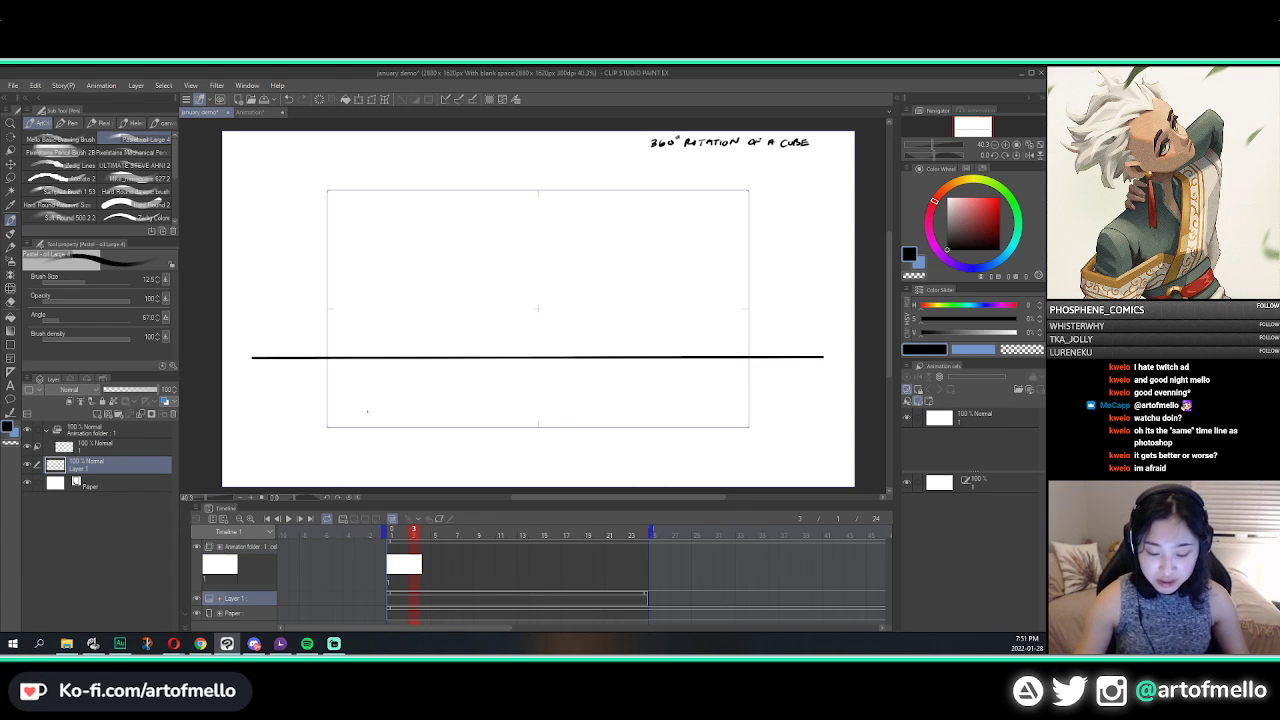
key(k)
mouse_move(603, 377)
mouse_down()
mouse_move(610, 336)
mouse_move(612, 356)
mouse_move(608, 366)
mouse_move(595, 281)
mouse_up()
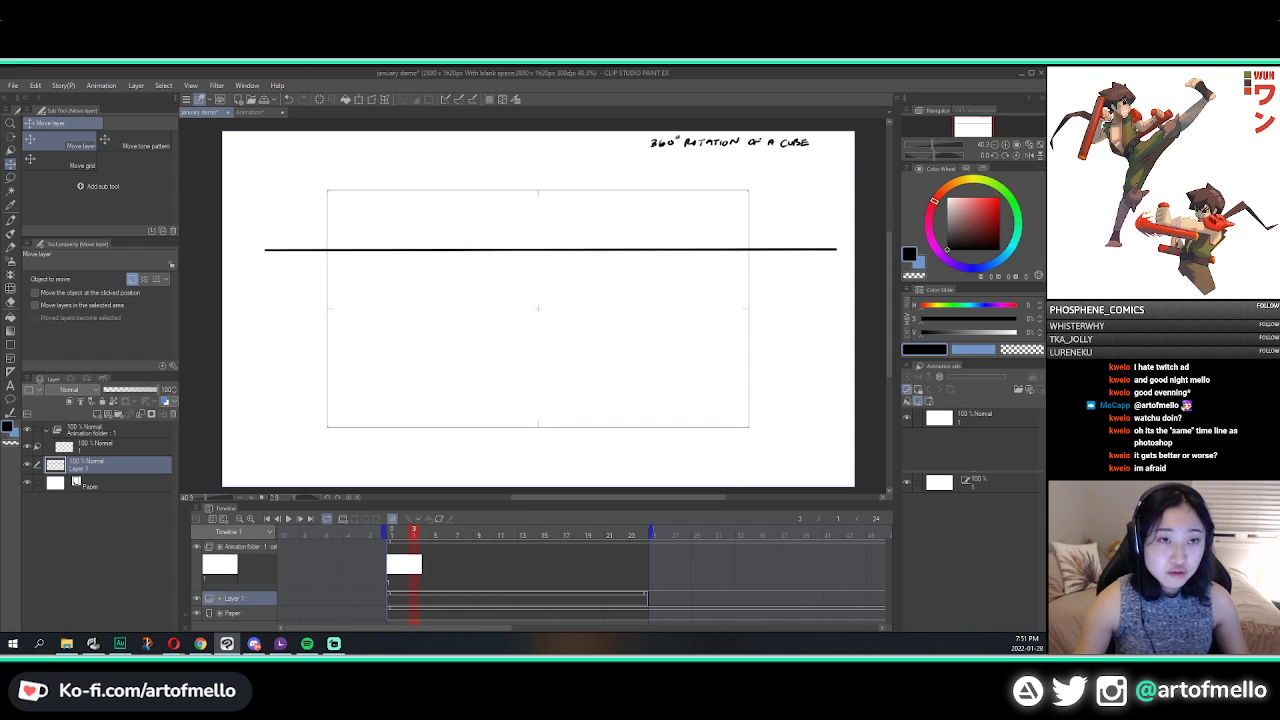
Step: Consult the rotating cube reel in the browser, return to Clip Studio Paint and apply blue layer colour to the horizon line
key(alt+Tab)
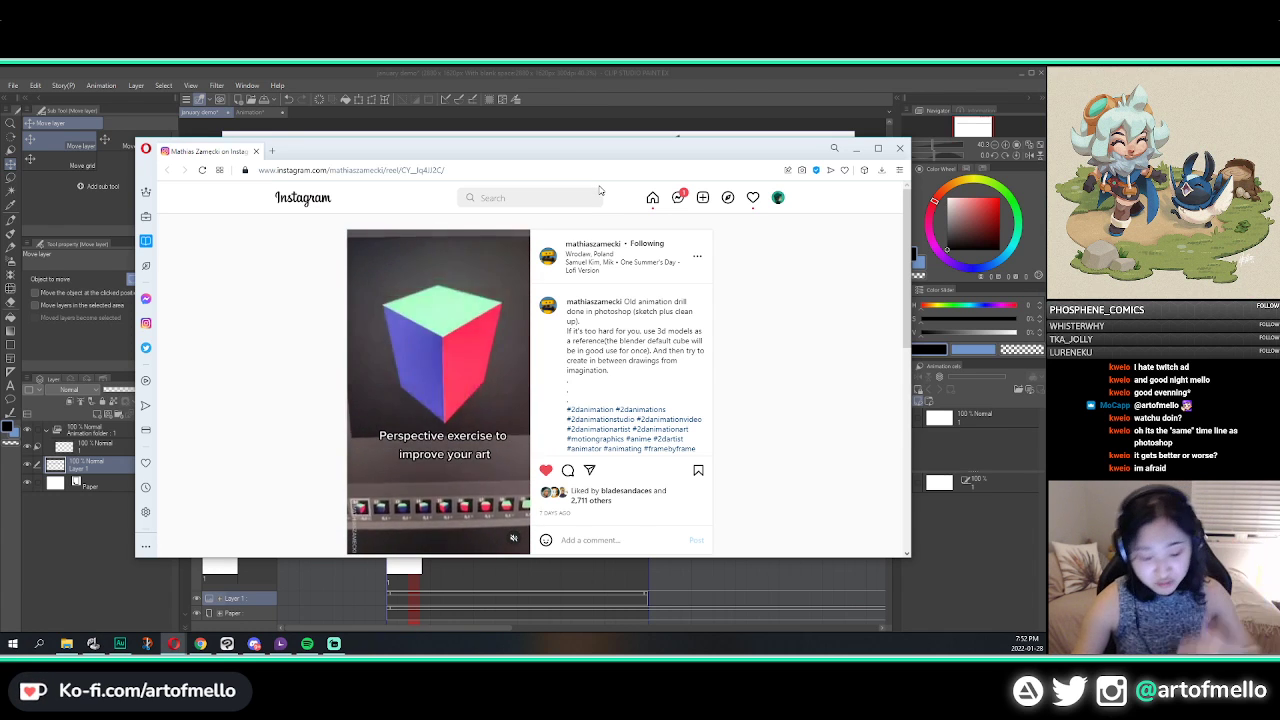
click(583, 81)
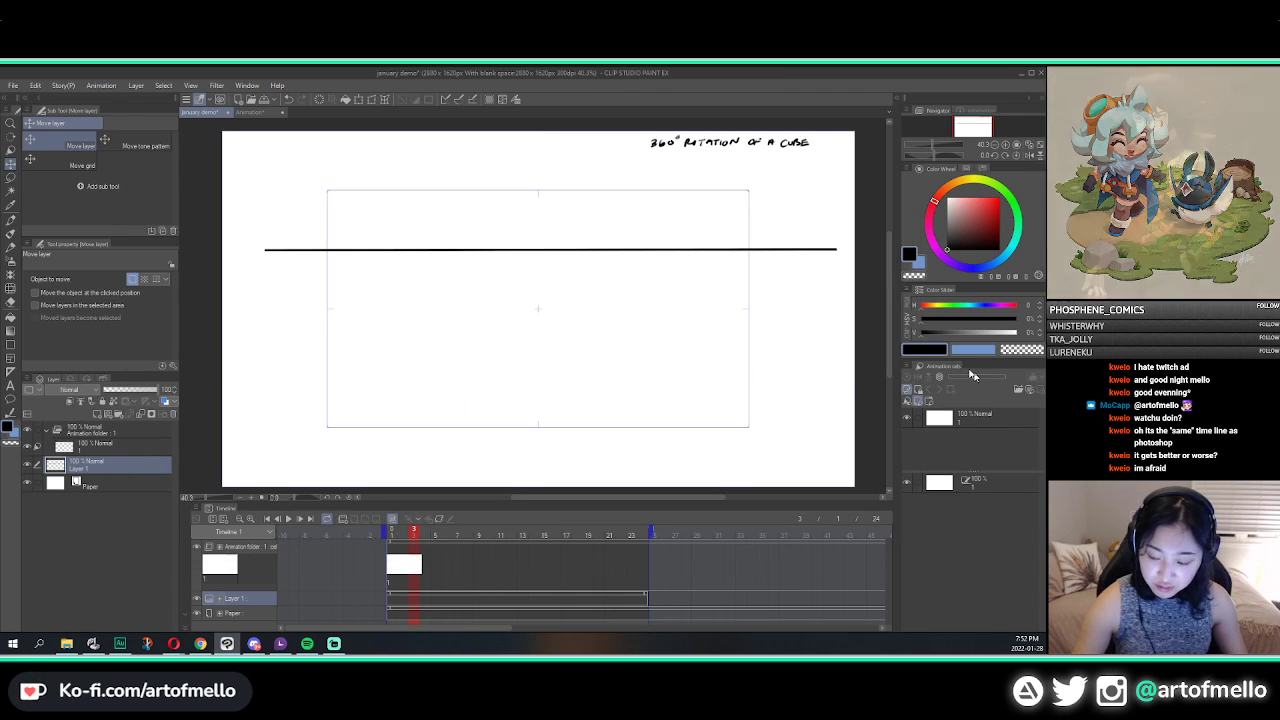
click(167, 402)
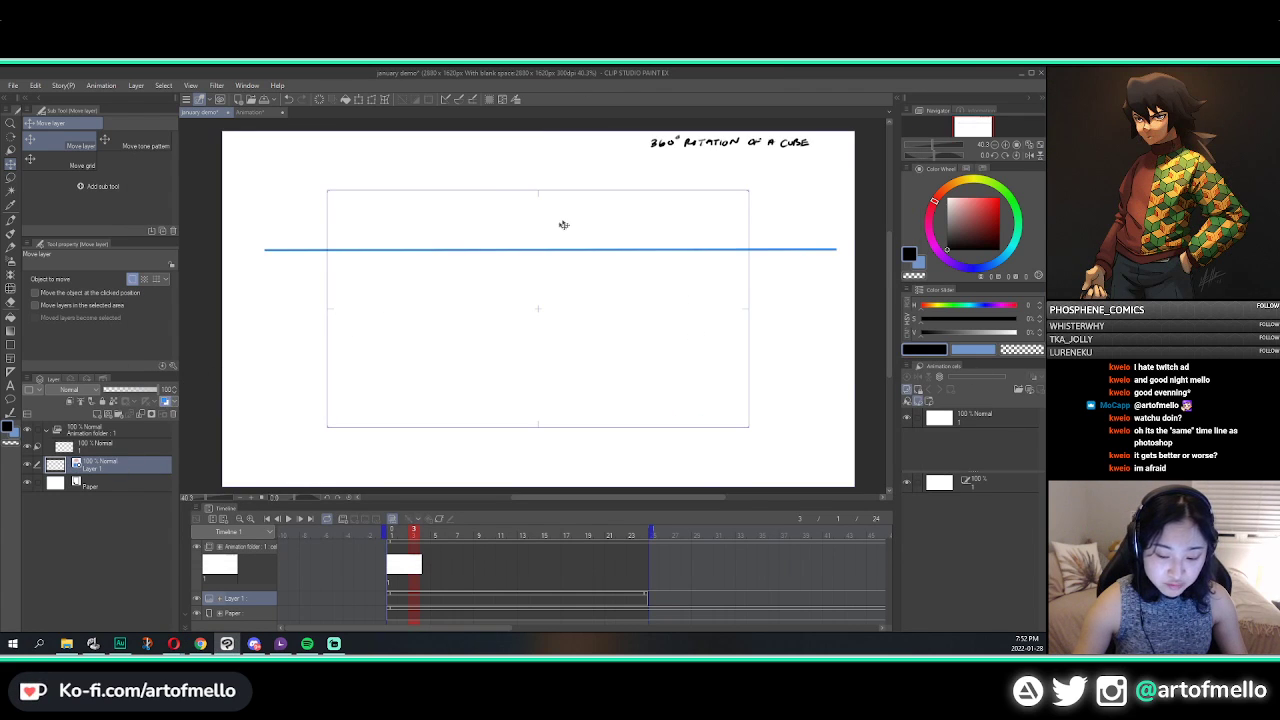
Step: Sketch faint perspective lines radiating from a central vanishing point on the horizon line, and undo them
key(p)
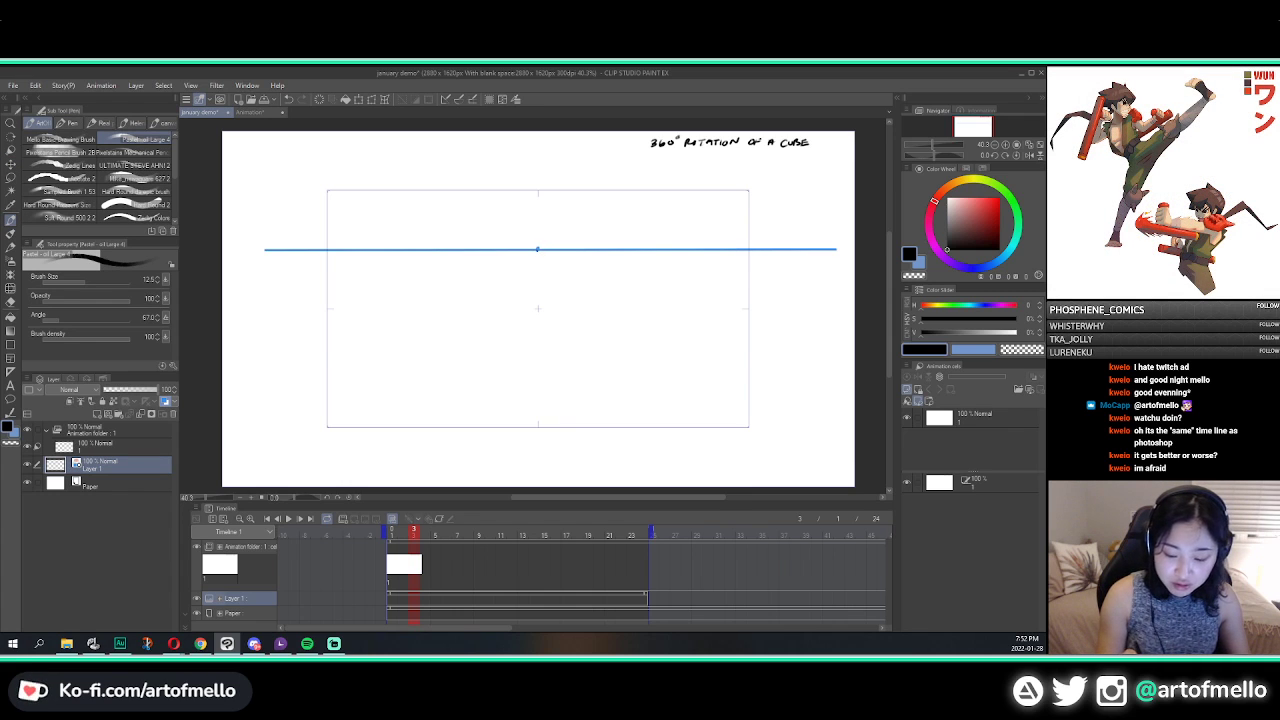
drag(535, 252, 300, 362)
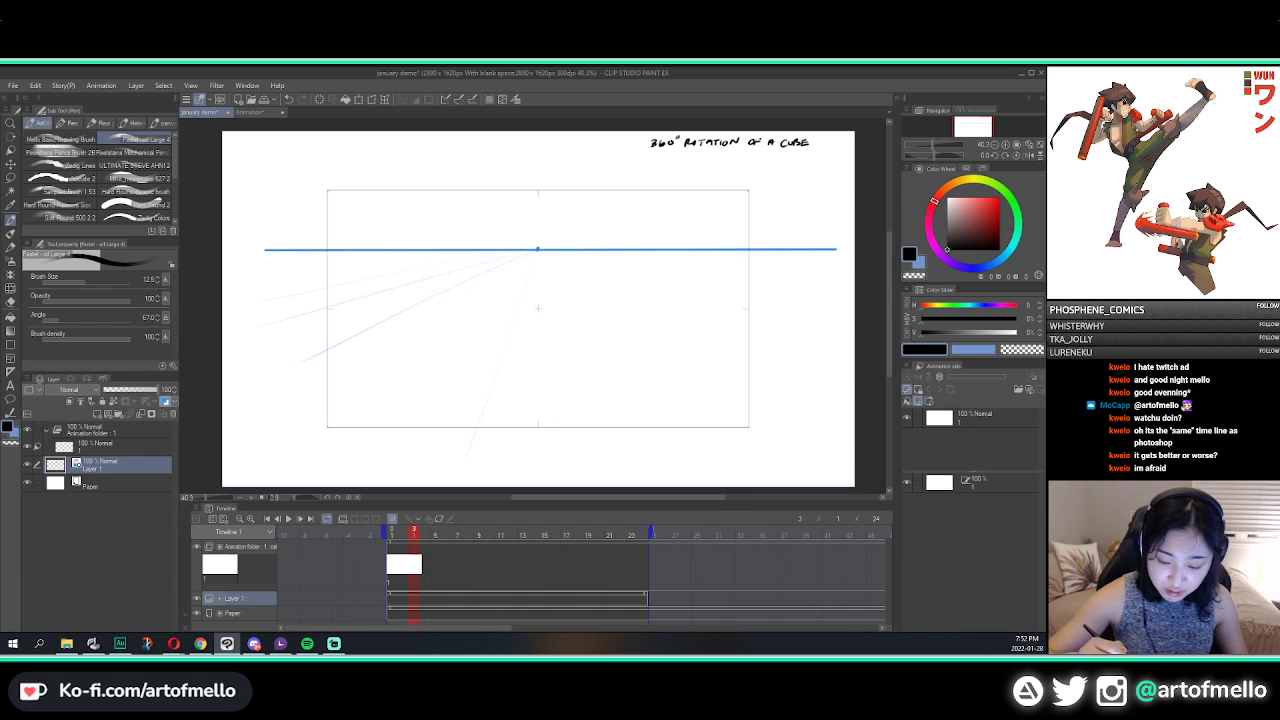
drag(540, 258, 547, 468)
drag(562, 292, 678, 446)
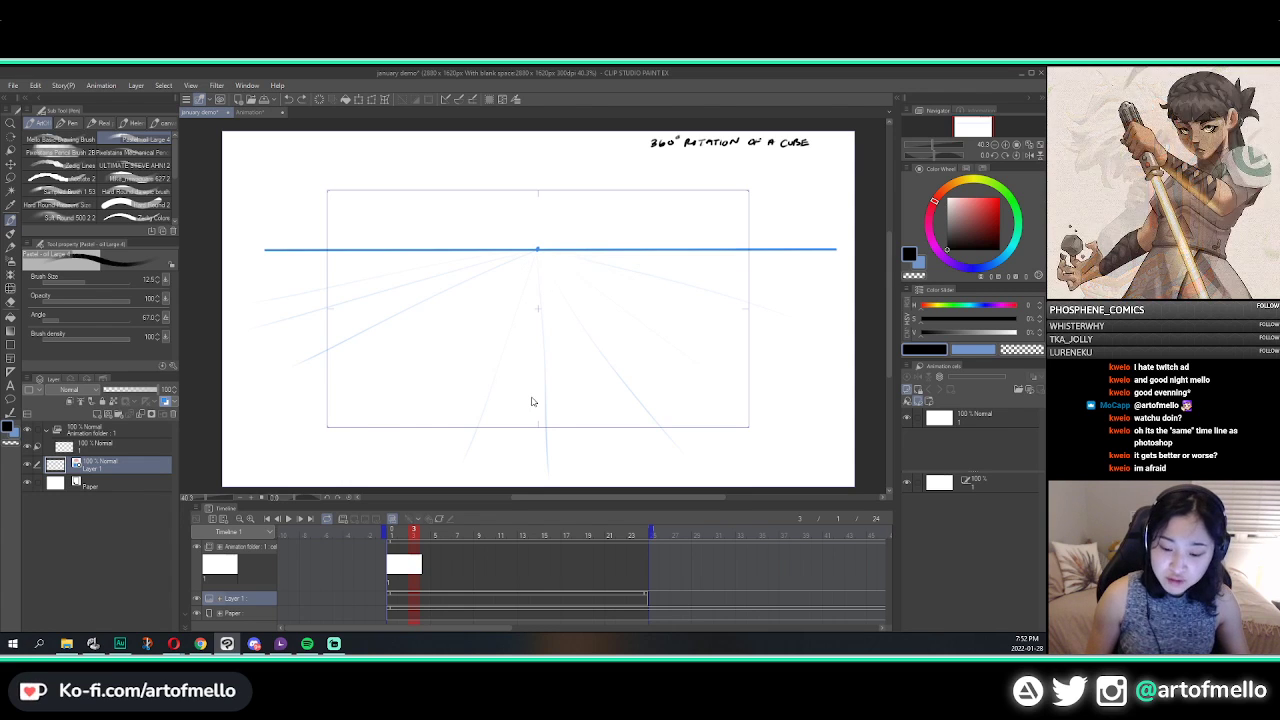
key(ctrl+z)
key(ctrl+z)
key(ctrl+z)
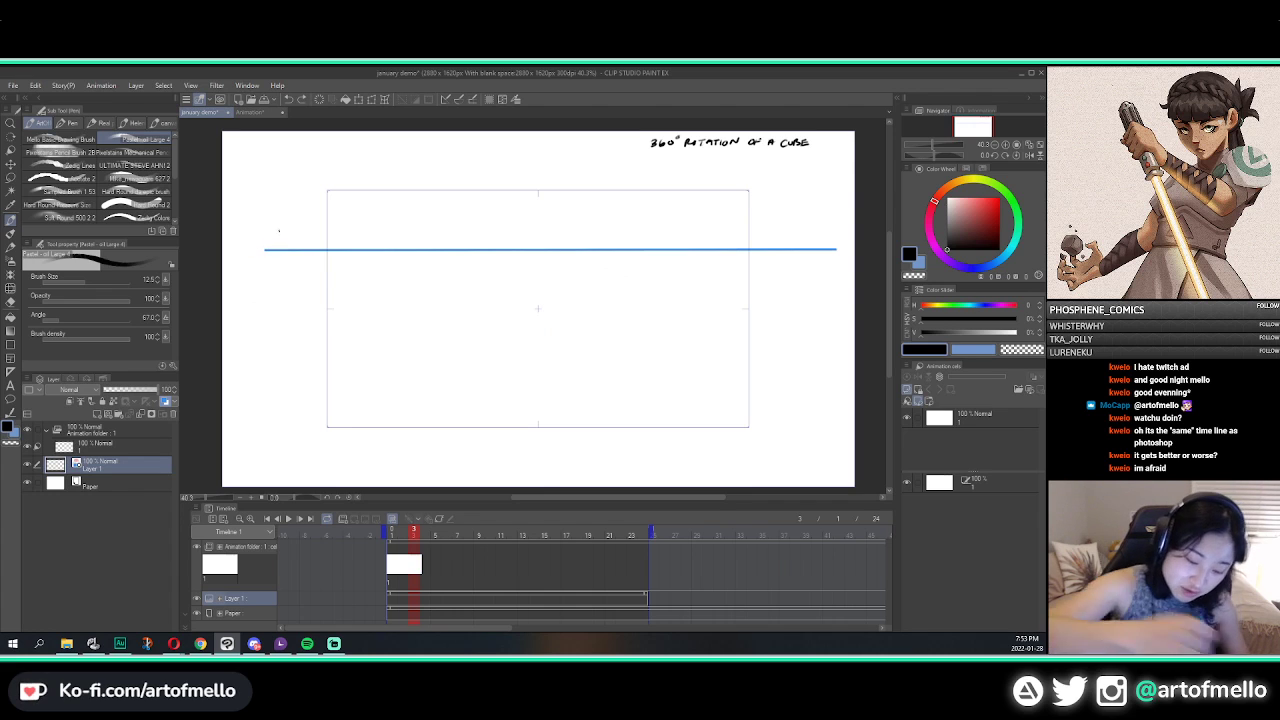
Step: Extend the horizon line freehand to both side edges of the canvas
drag(280, 250, 228, 253)
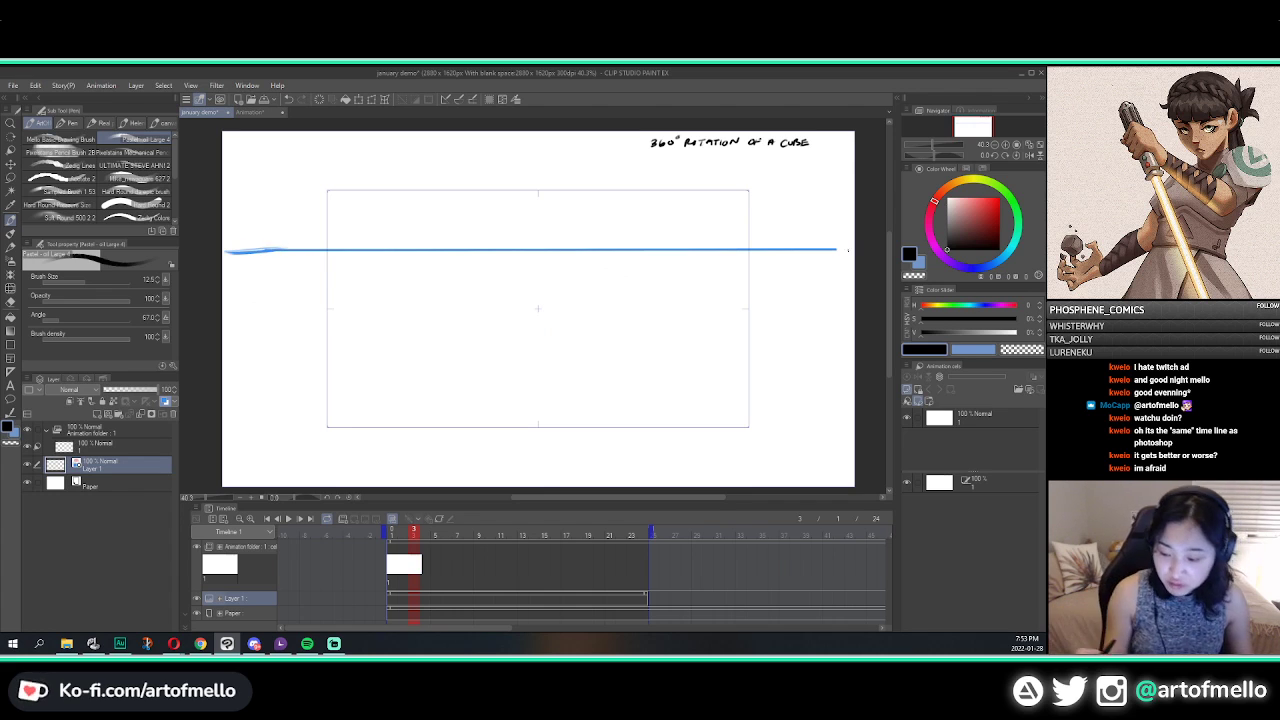
drag(828, 249, 852, 246)
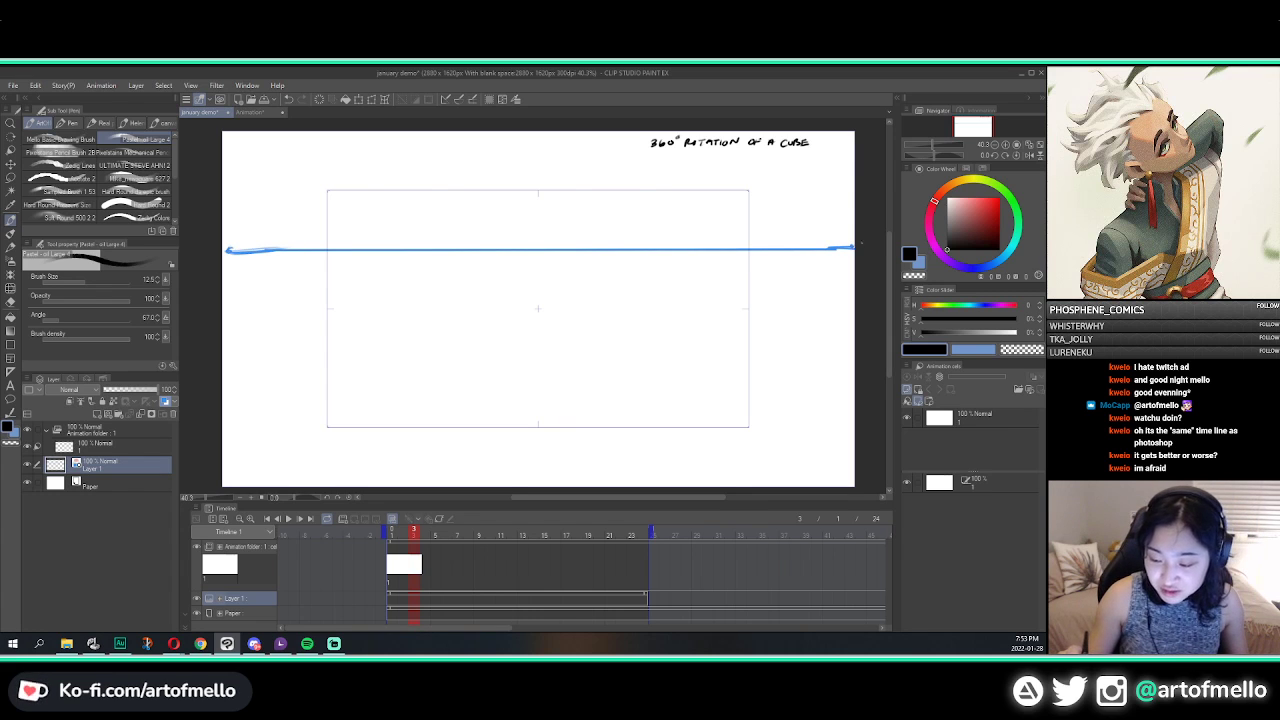
Step: Try a diagonal perspective line down from the horizon's left end and undo it
drag(248, 298, 303, 437)
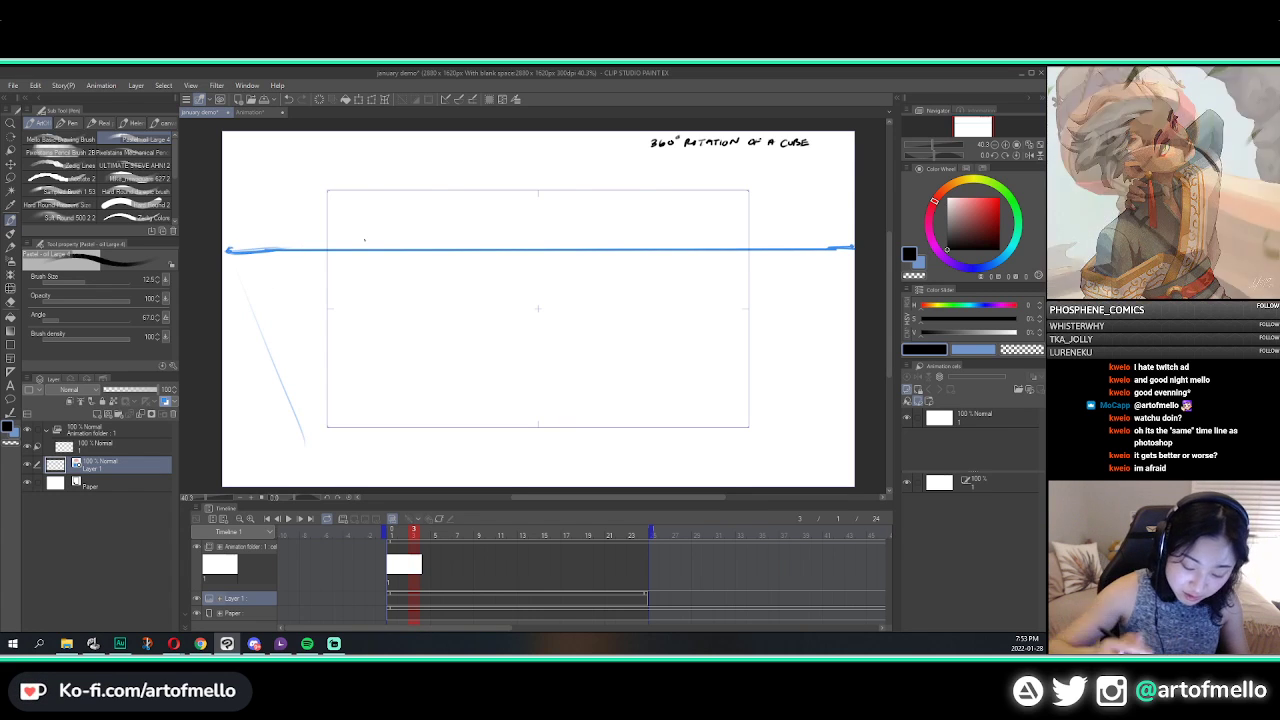
drag(206, 498, 204, 500)
key(ctrl+z)
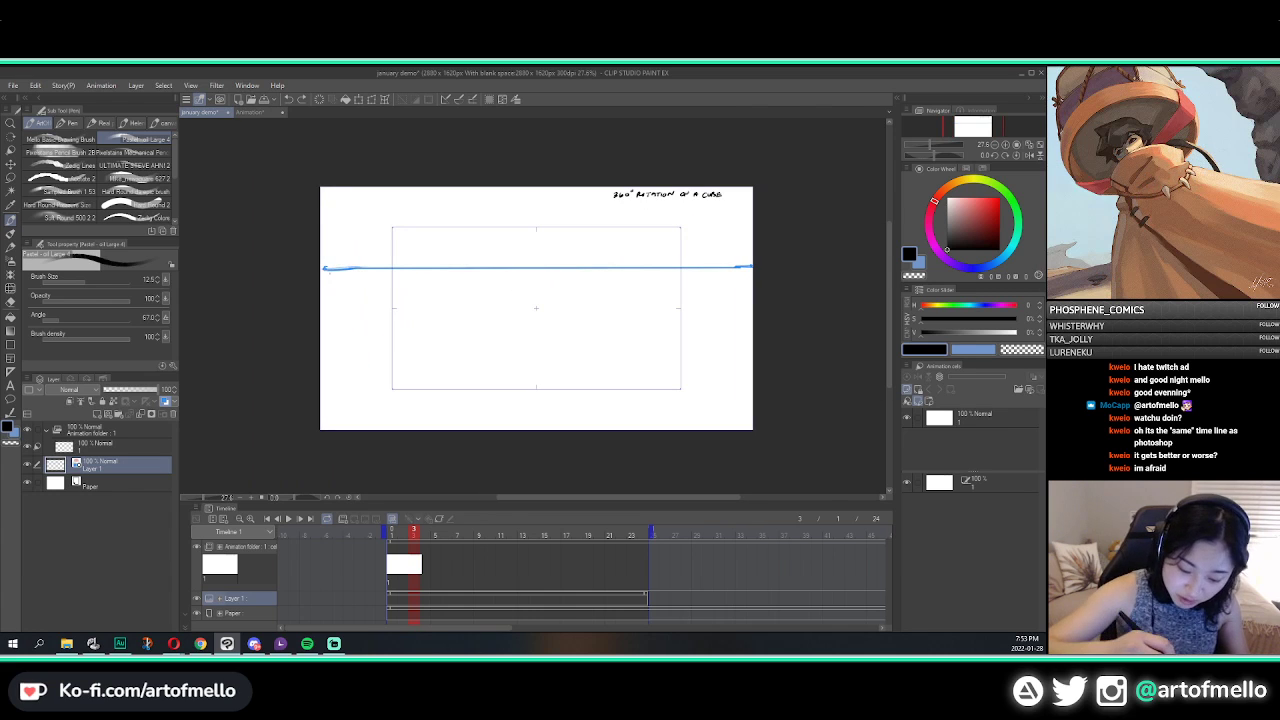
Step: Draw faint perspective lines fanning down from both ends of the horizon line, retracing the steep one from its left end
drag(339, 293, 399, 429)
drag(337, 288, 476, 428)
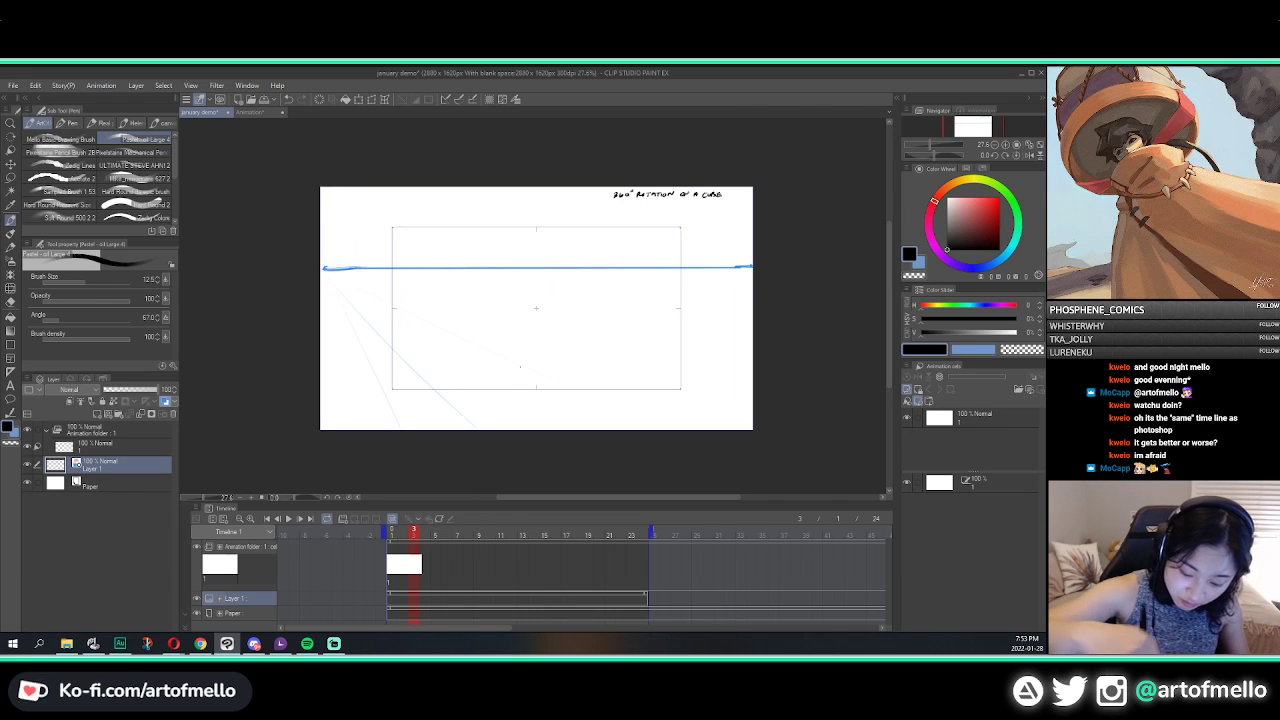
drag(340, 280, 658, 383)
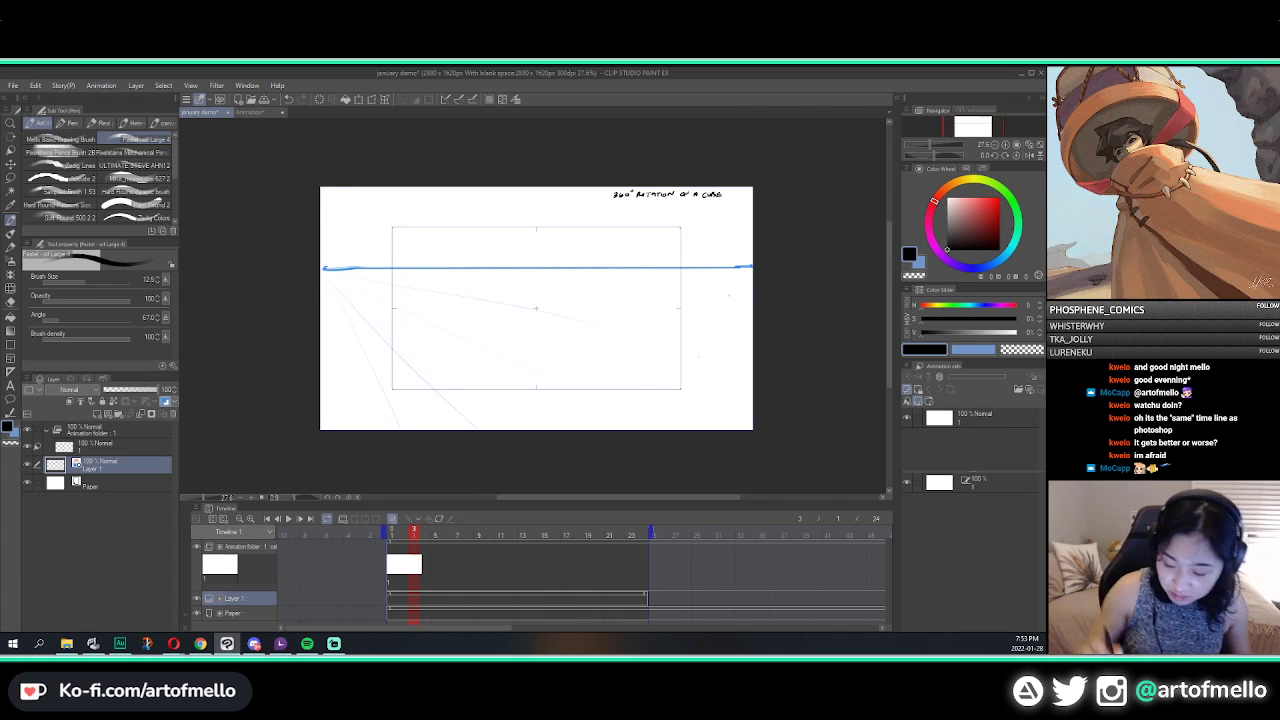
drag(662, 288, 366, 346)
drag(708, 292, 452, 422)
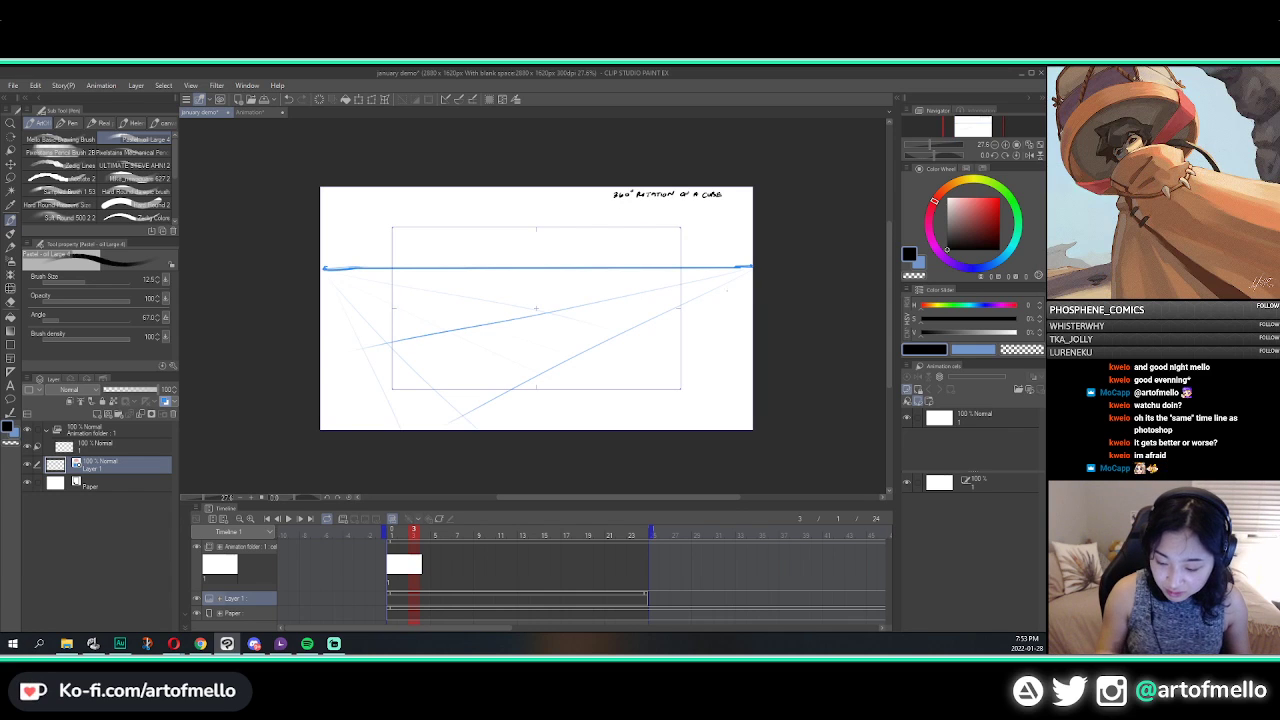
drag(708, 320, 602, 426)
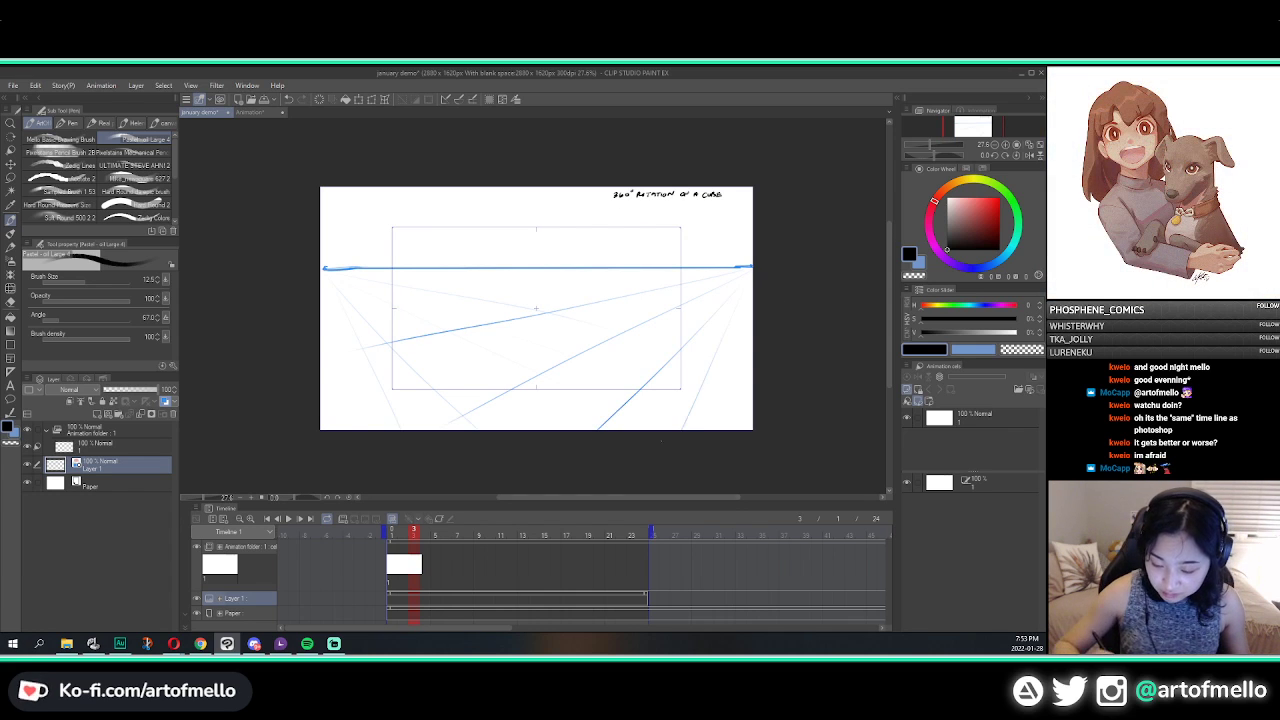
drag(342, 308, 404, 430)
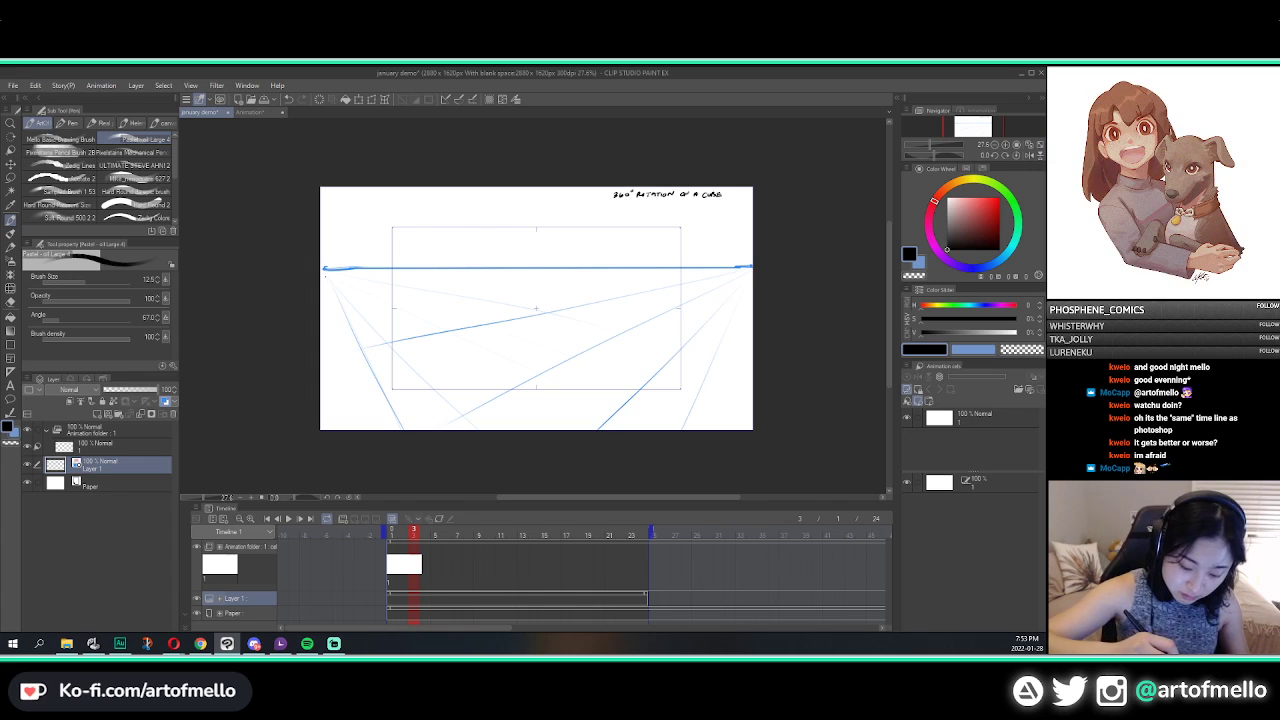
Step: Add more perspective lines from the horizon's left vanishing point, from near-vertical to shallow, redoing the steepest one
drag(326, 277, 348, 428)
key(ctrl+z)
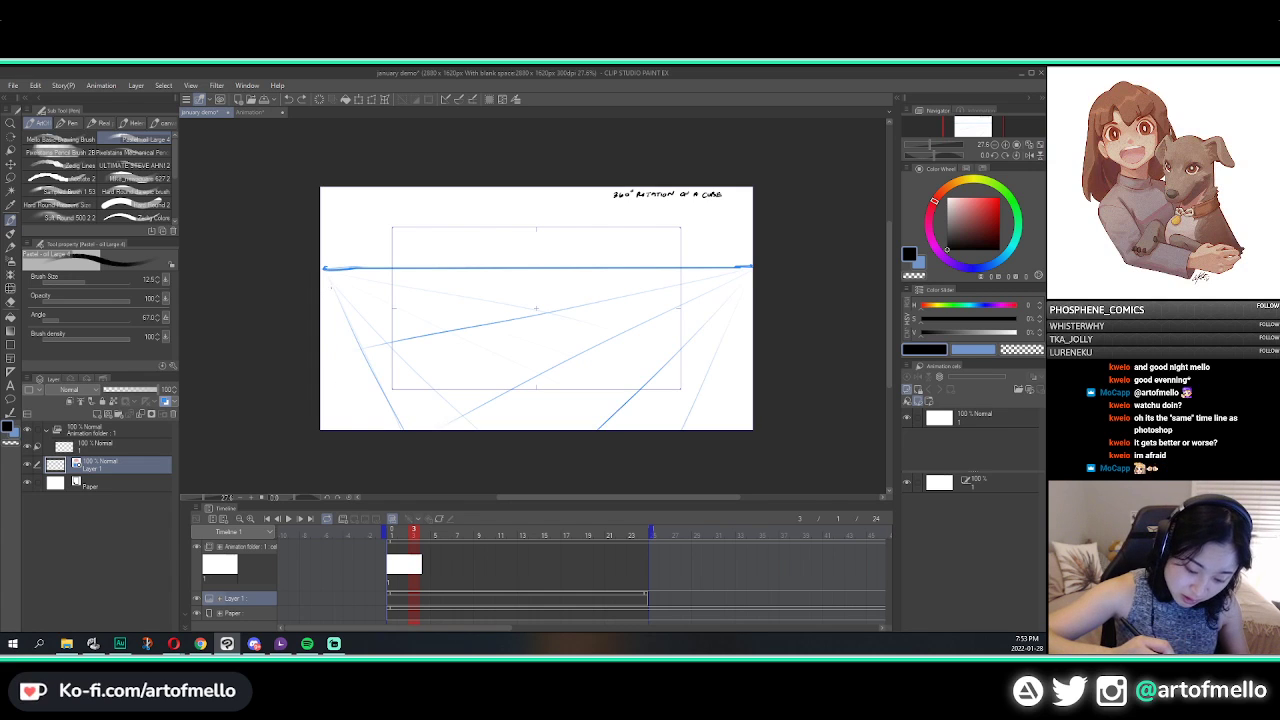
key(ctrl+z)
drag(327, 276, 353, 428)
drag(334, 275, 578, 416)
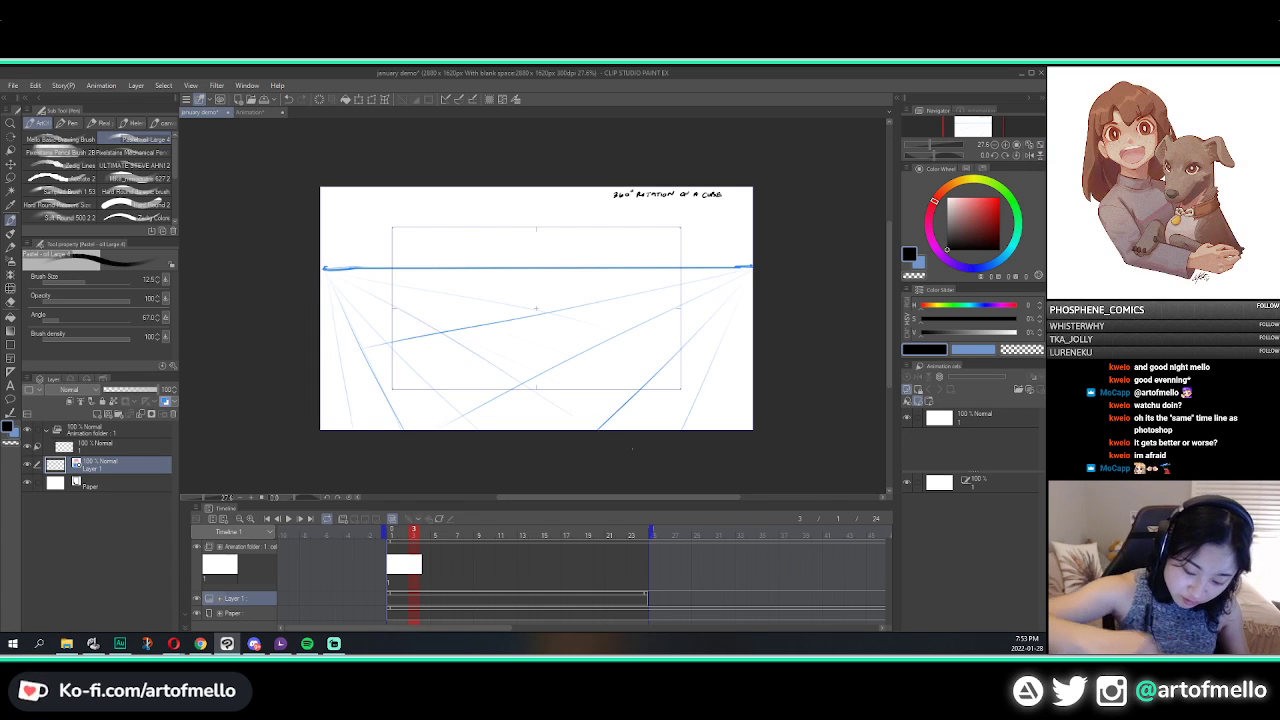
drag(336, 273, 640, 348)
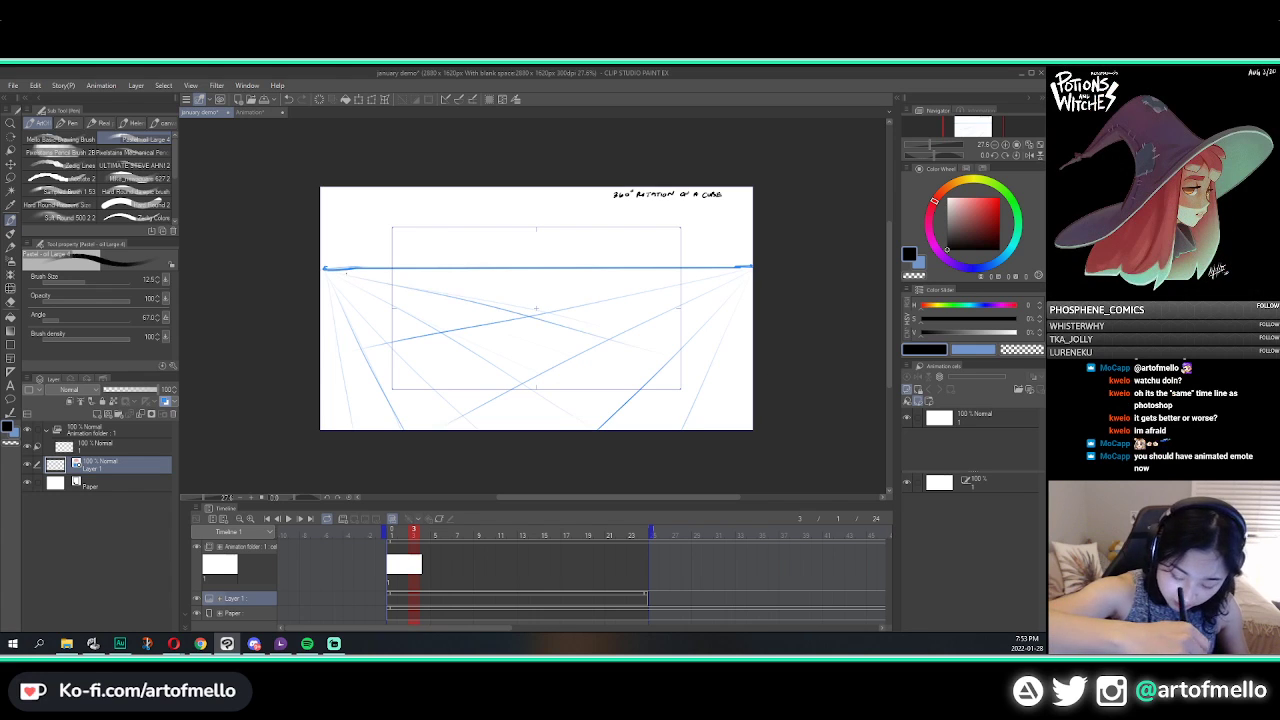
Step: Add very shallow perspective lines across the canvas from the left and right vanishing points, undoing misplaced strokes
drag(334, 272, 752, 306)
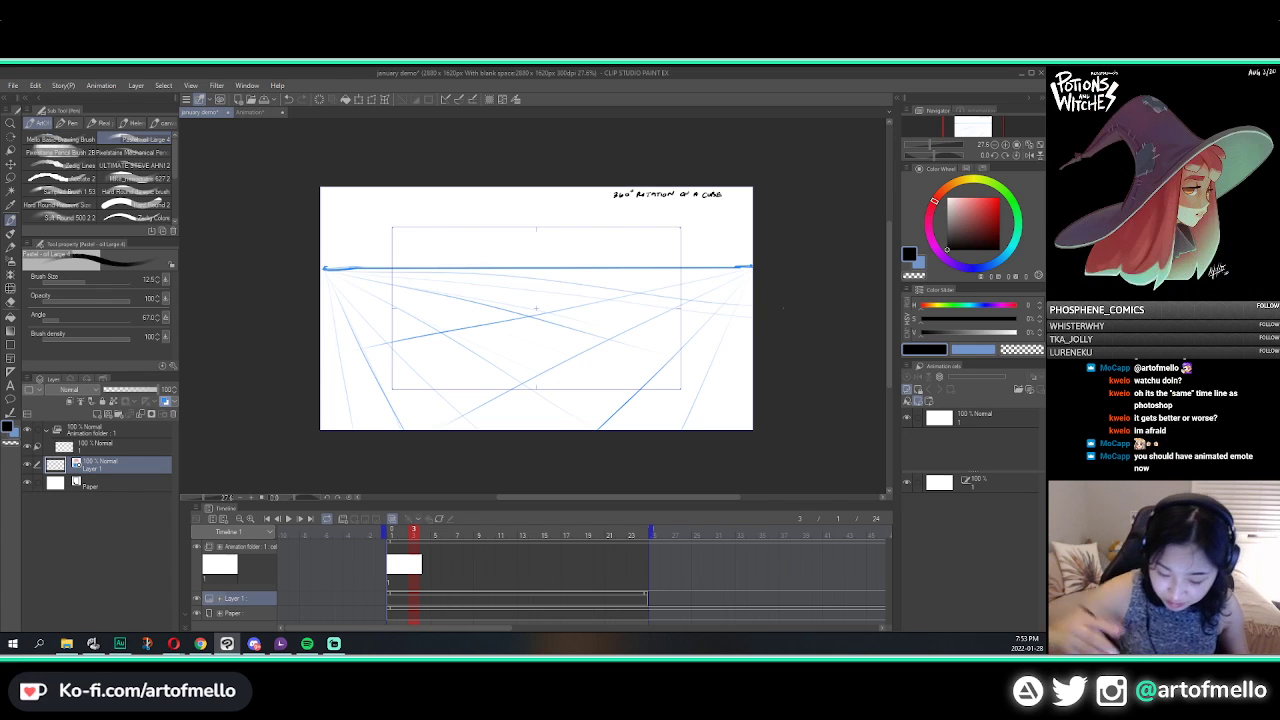
key(ctrl+z)
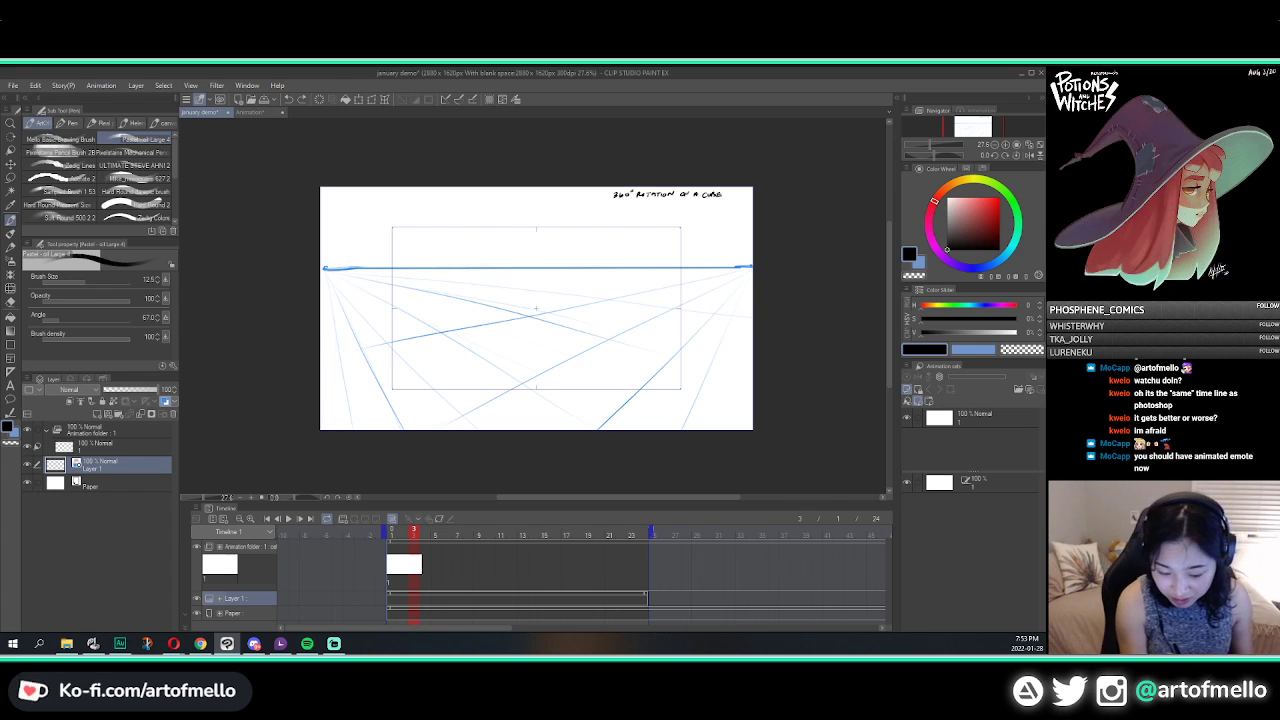
drag(336, 271, 752, 298)
drag(332, 271, 711, 339)
key(ctrl+z)
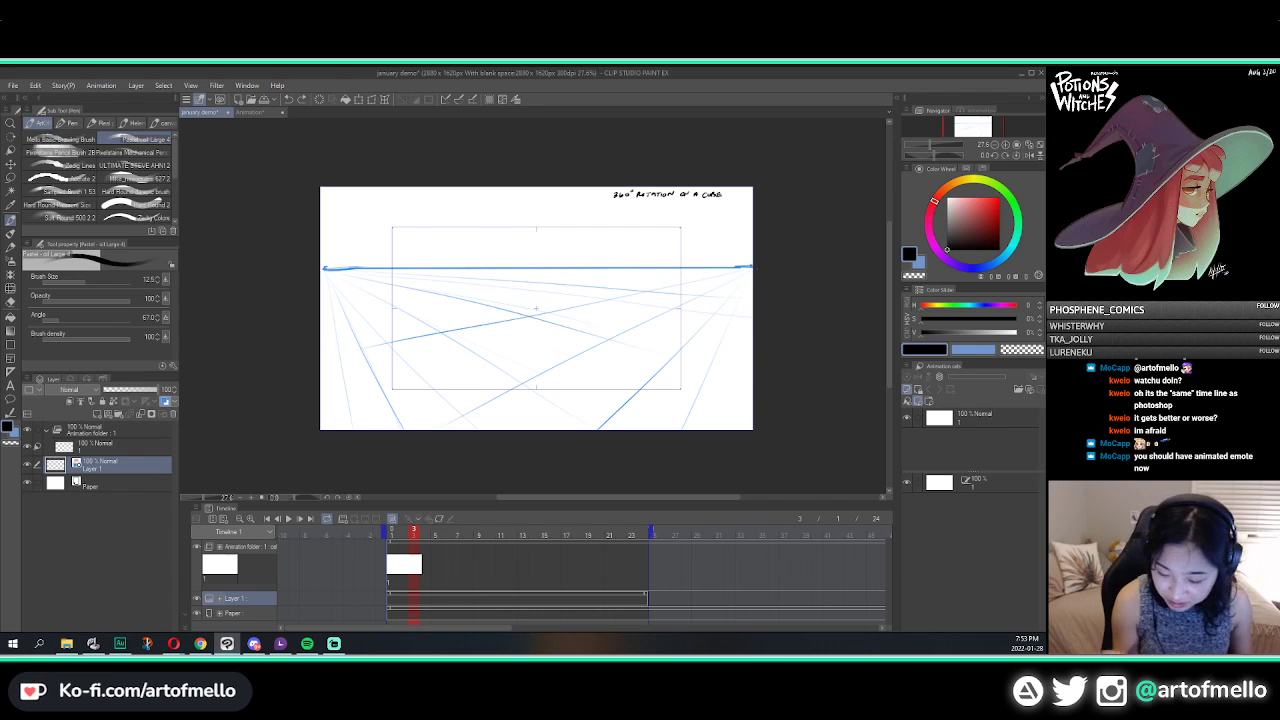
drag(738, 269, 328, 304)
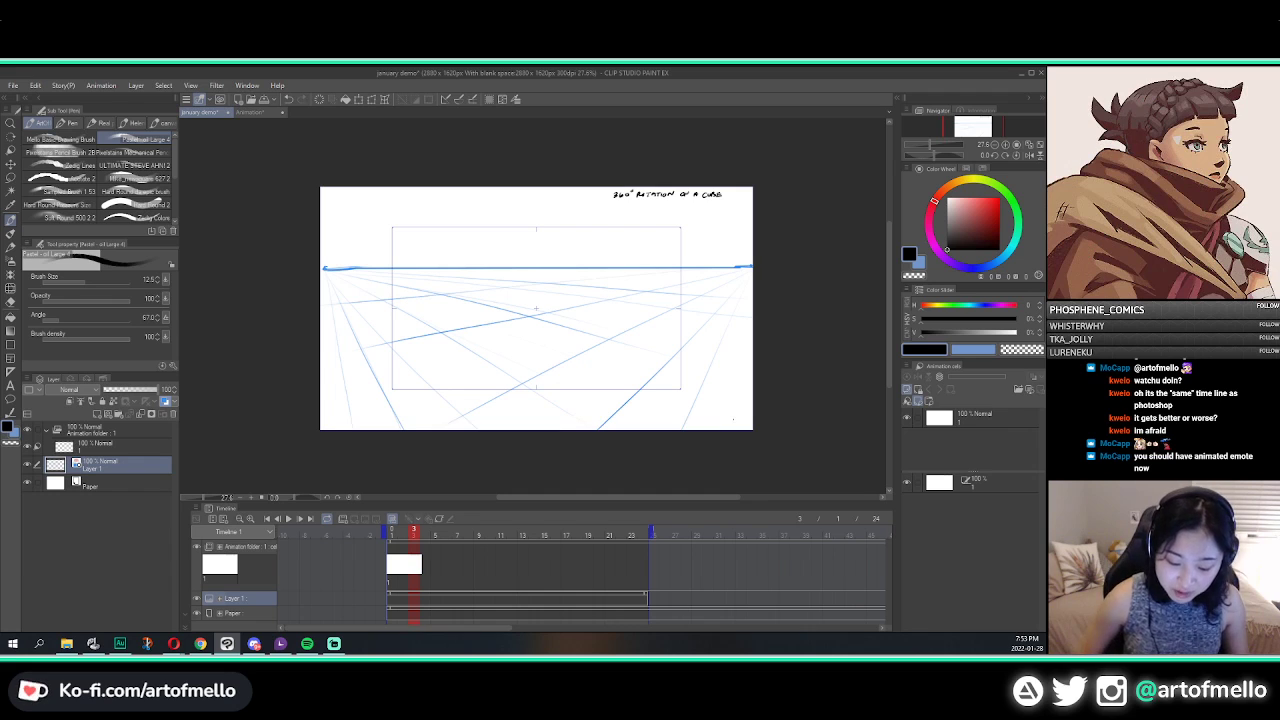
Step: Reduce the perspective guide layer's opacity to 35% and select cel 1 in the animation folder
drag(143, 390, 123, 392)
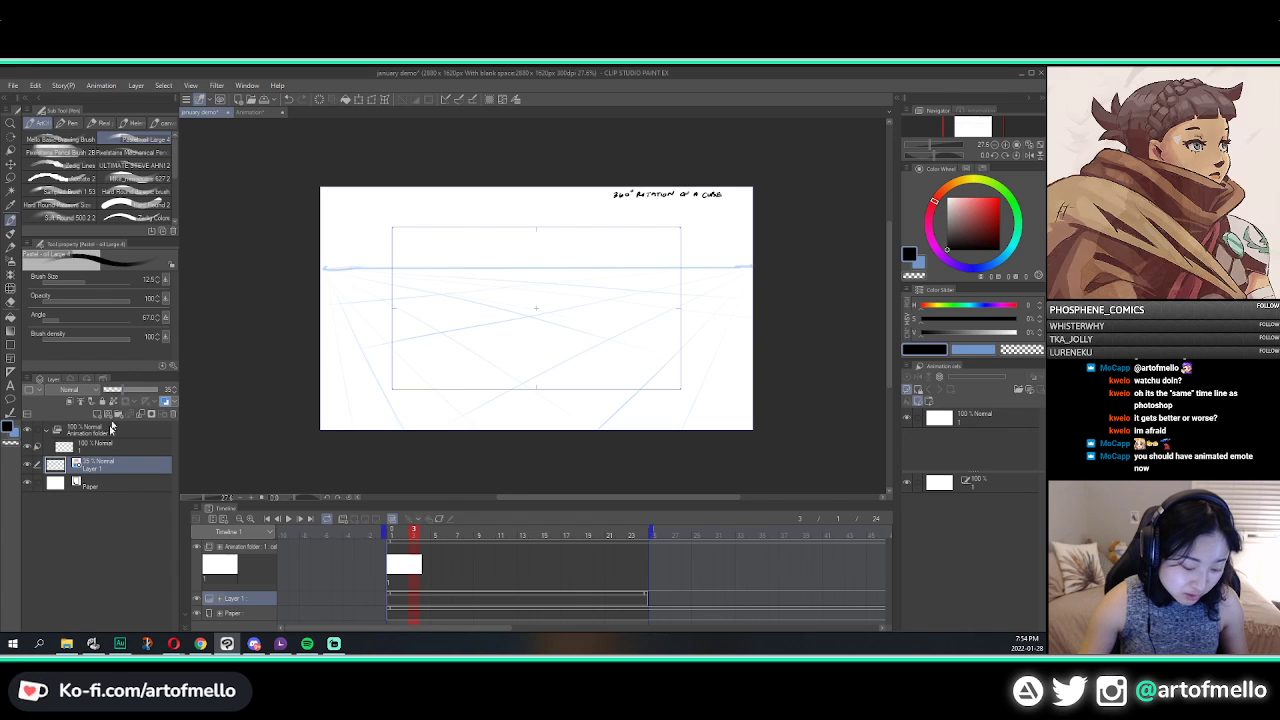
click(161, 443)
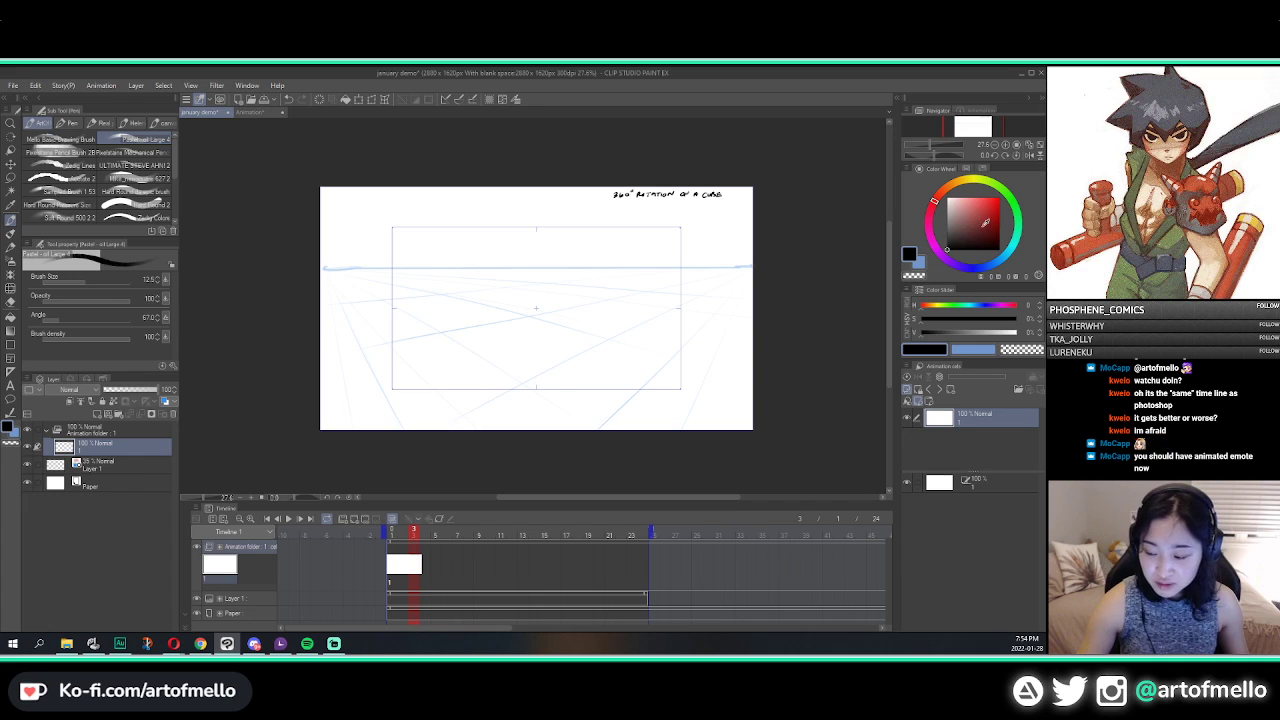
scroll(653, 305, up, 1)
drag(603, 298, 615, 296)
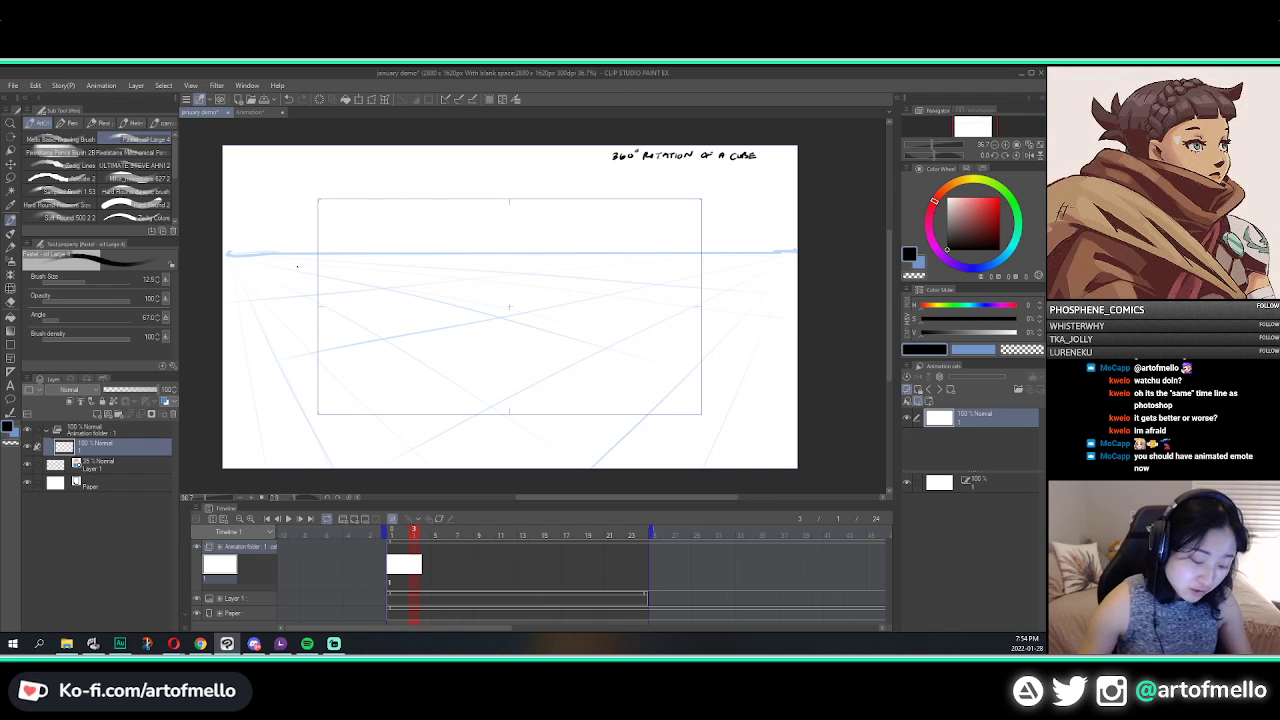
Step: Add a new raster layer directly above the perspective guide layer, Layer 1
click(105, 463)
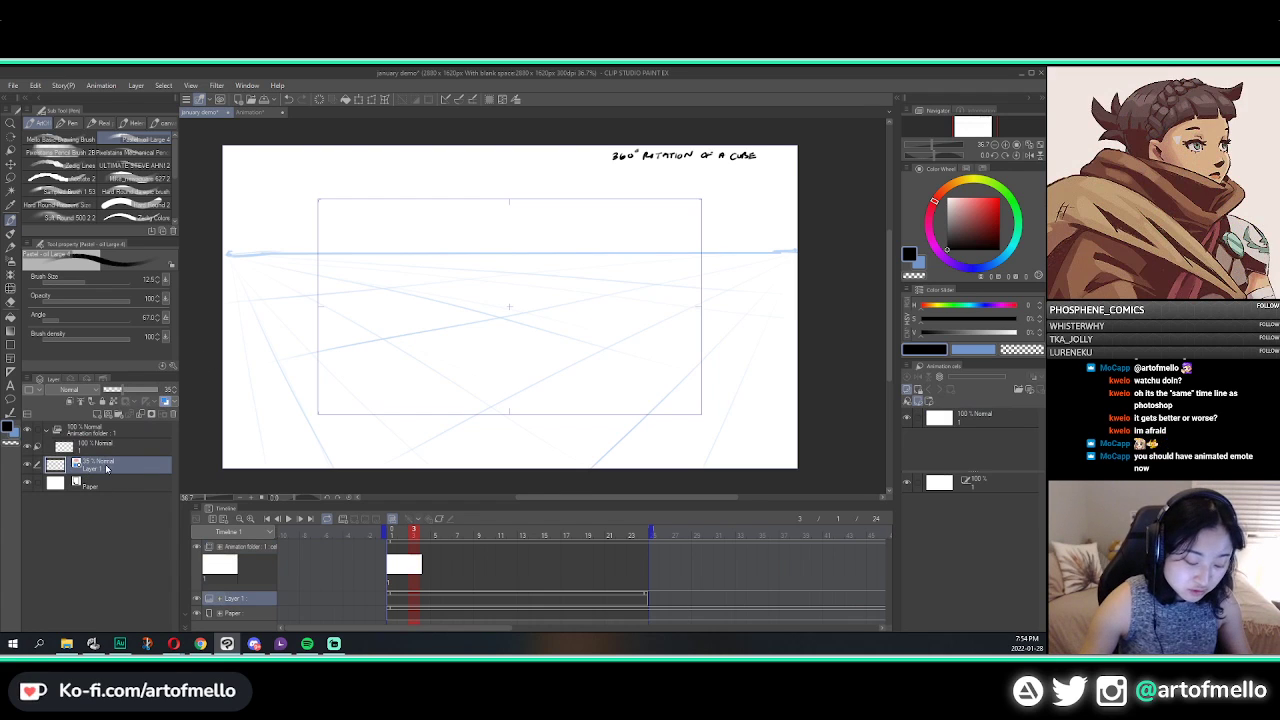
right_click(108, 466)
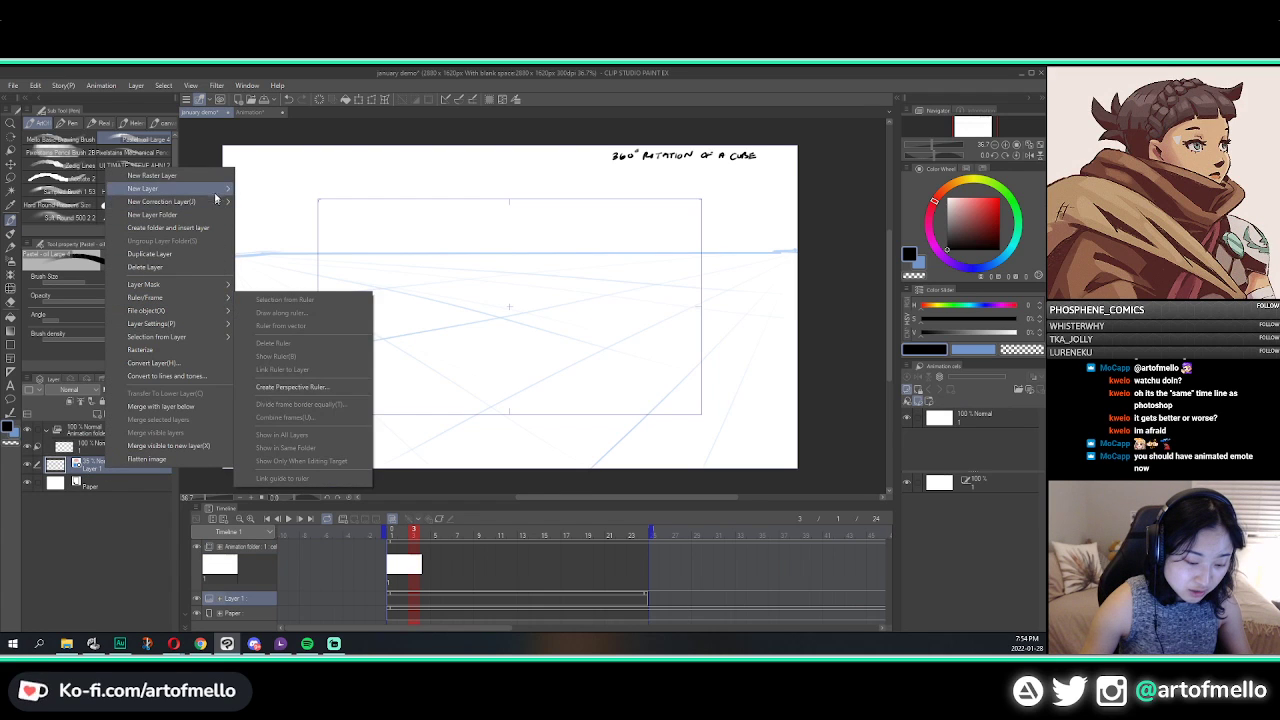
mouse_move(211, 191)
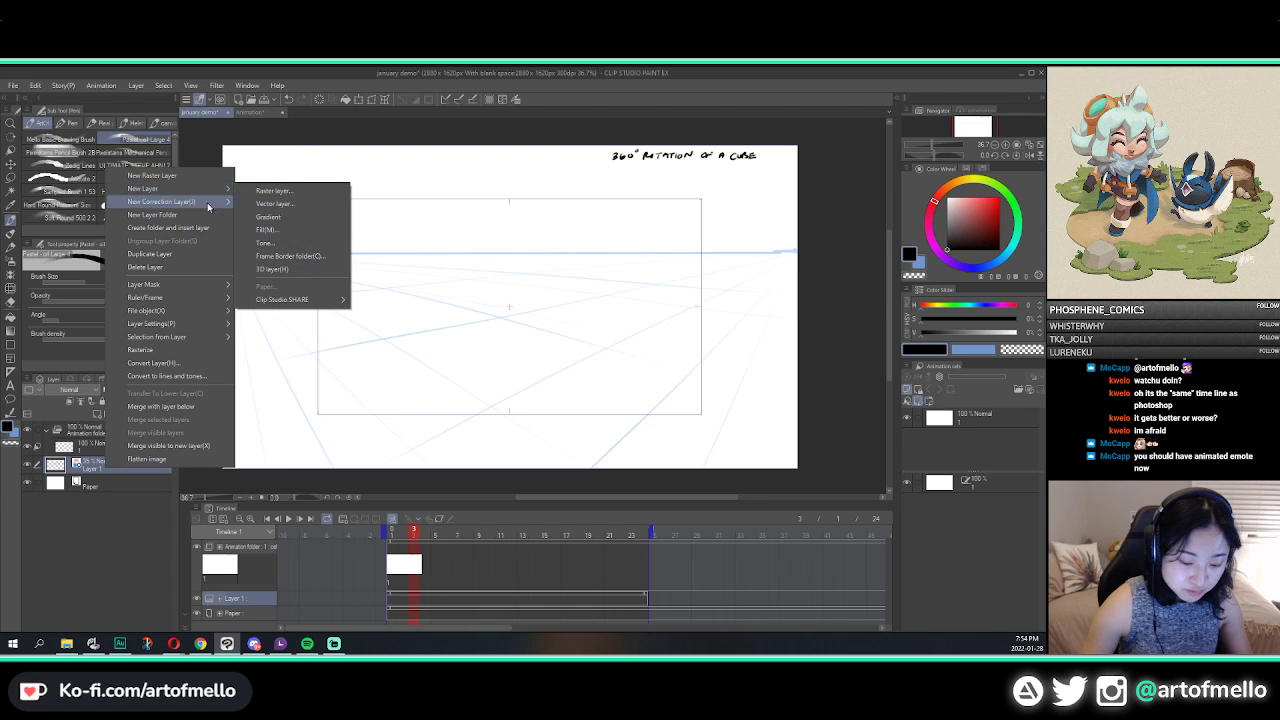
mouse_move(186, 297)
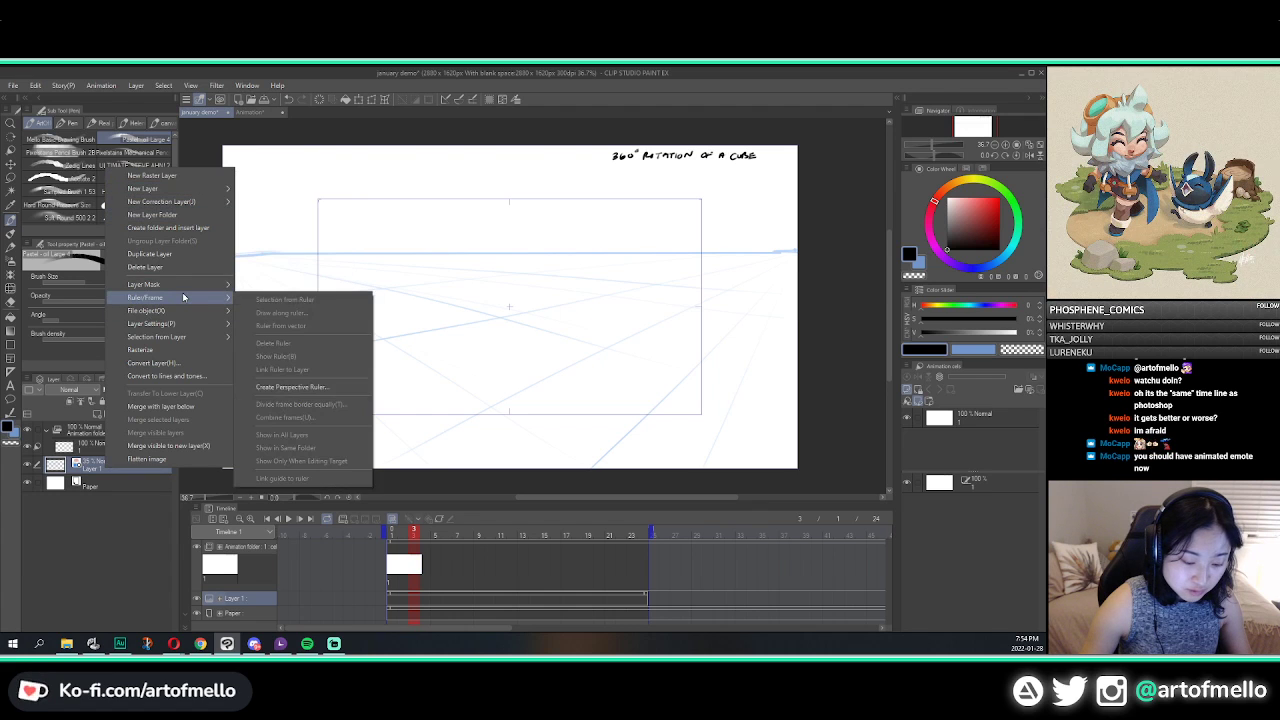
click(150, 175)
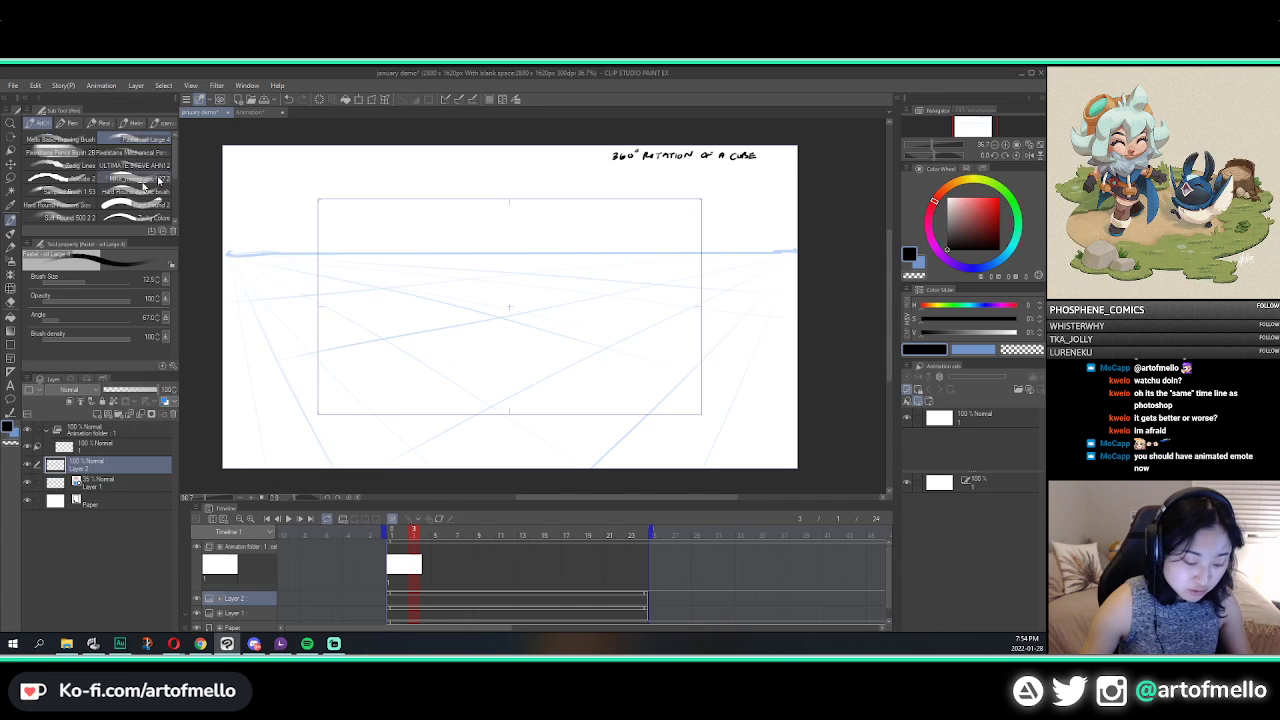
Step: Create a 2-point perspective ruler on its own new layer
right_click(120, 467)
mouse_move(210, 296)
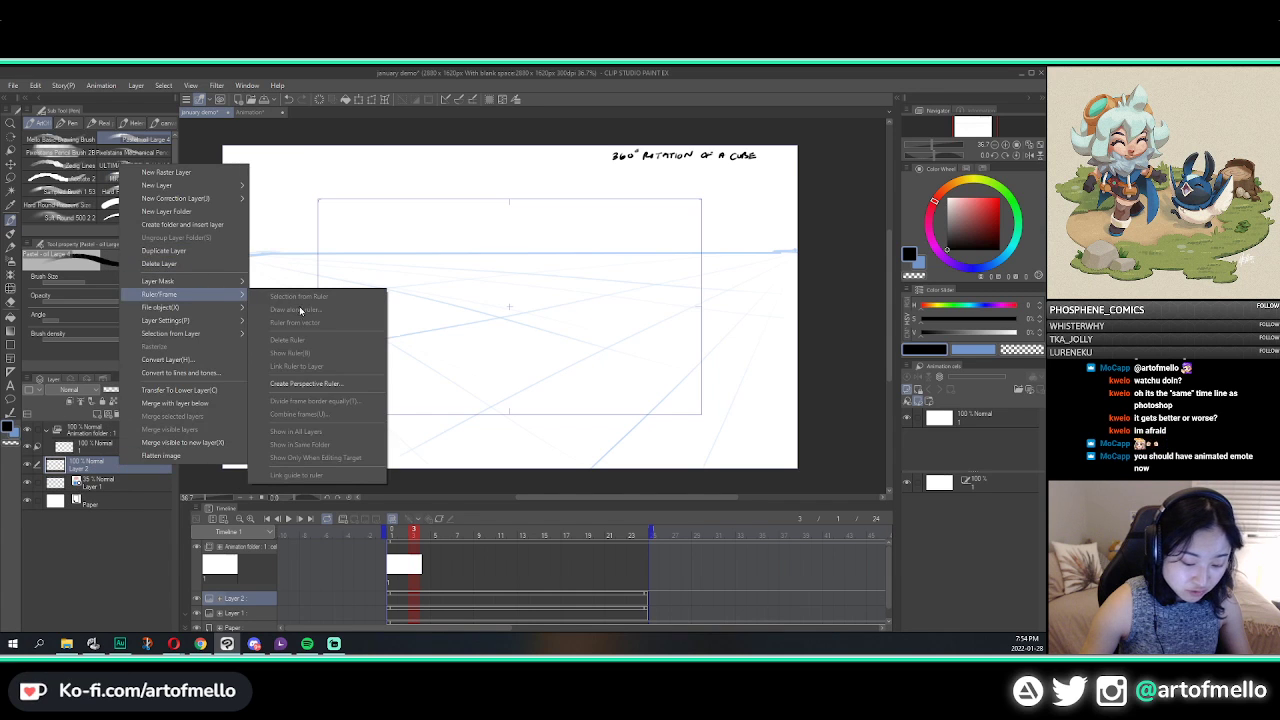
click(300, 380)
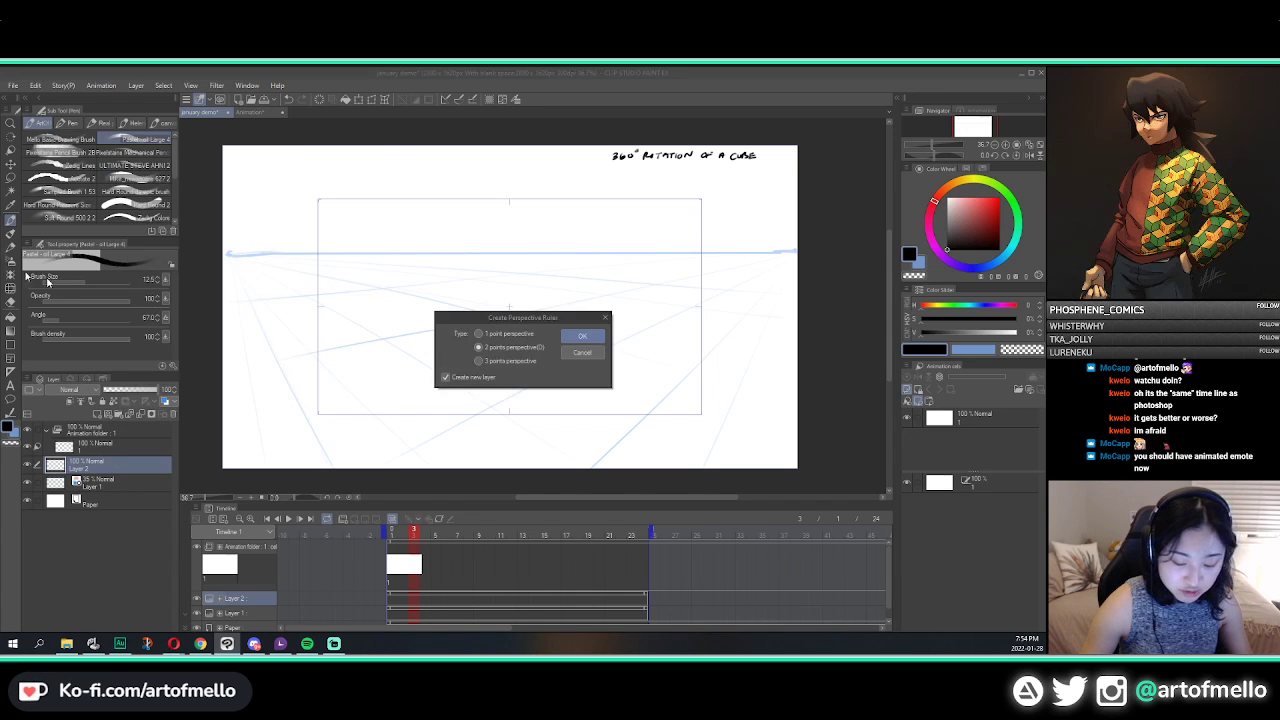
click(580, 340)
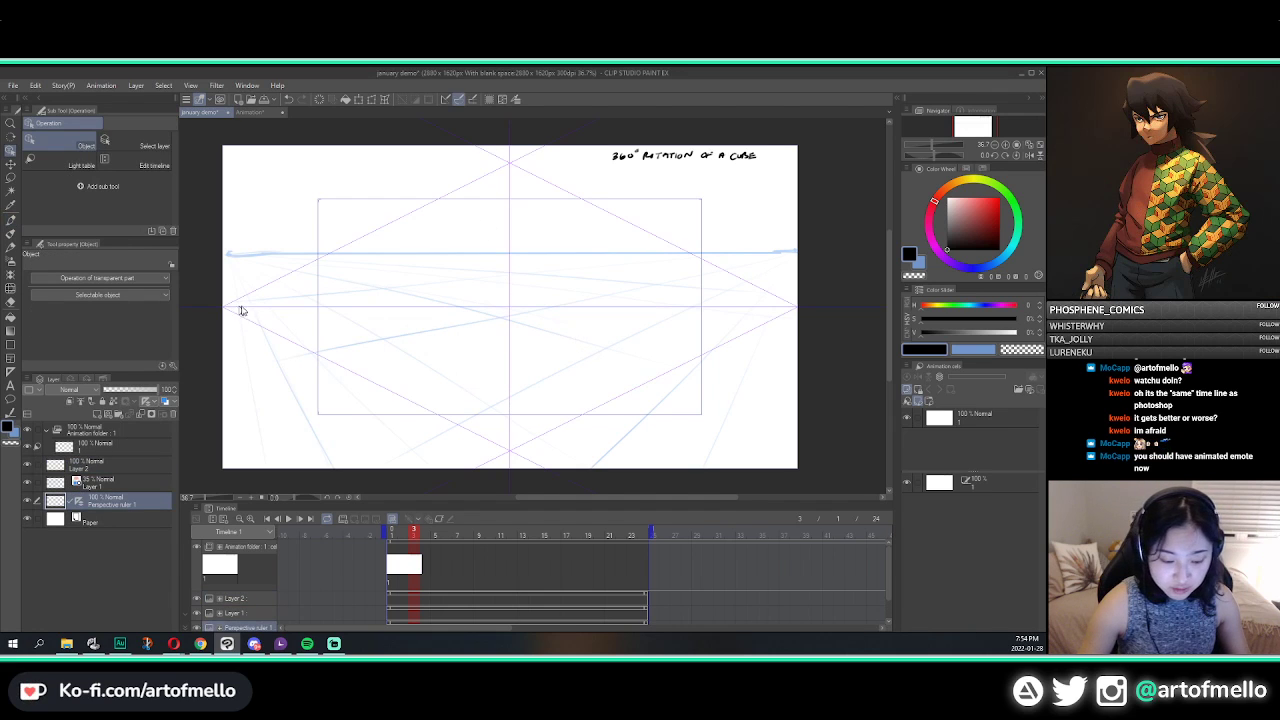
Step: Raise the perspective ruler's eye level to the drawn horizon line and angle its two upper guide lines more steeply
click(514, 307)
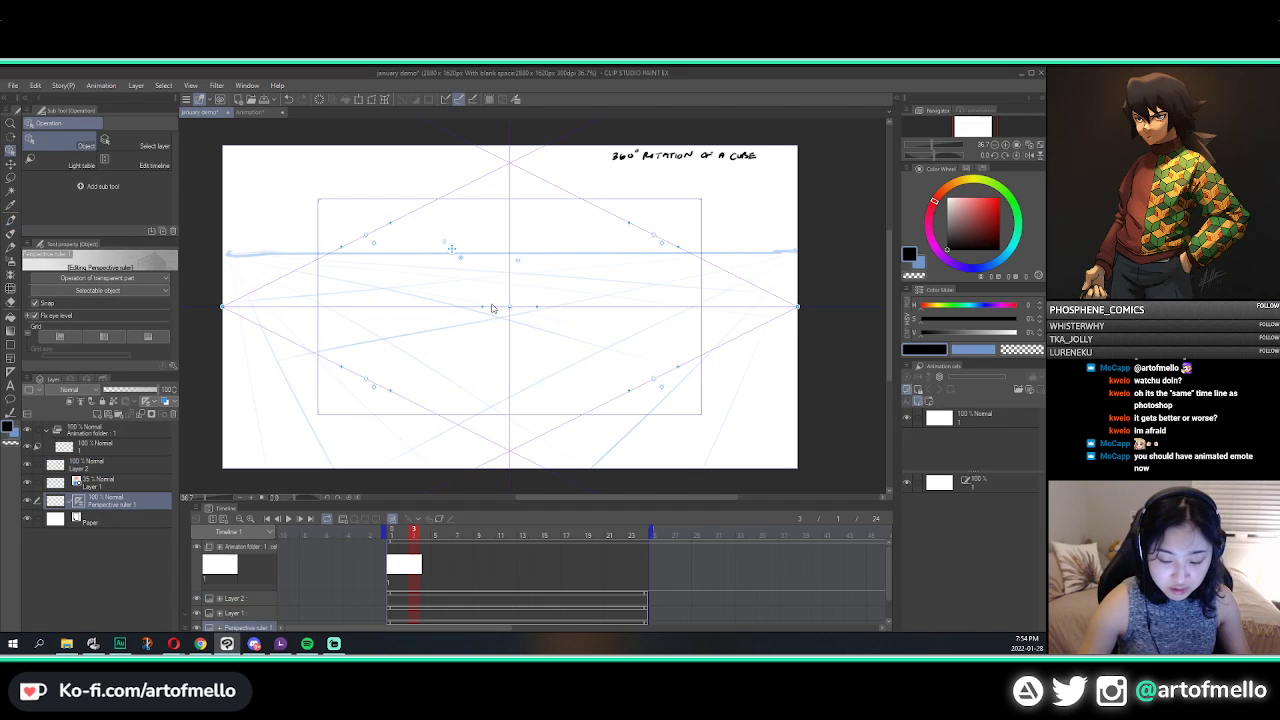
drag(451, 248, 509, 254)
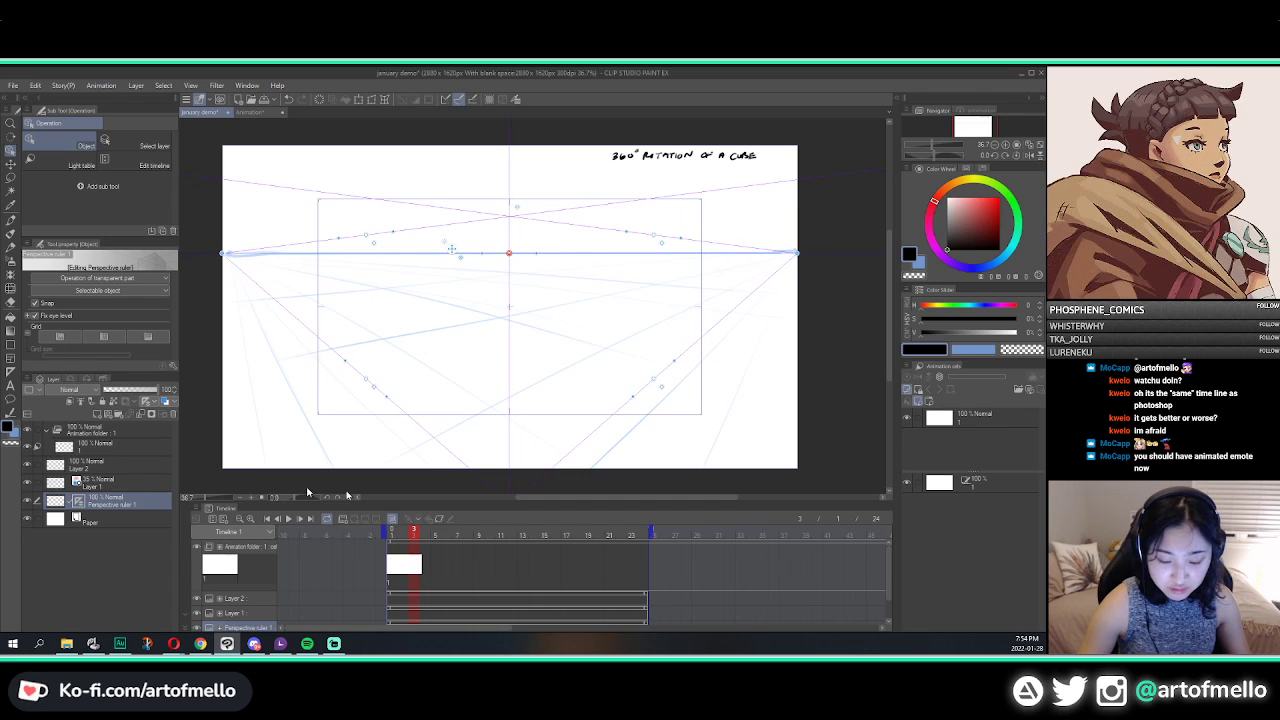
drag(367, 236, 411, 218)
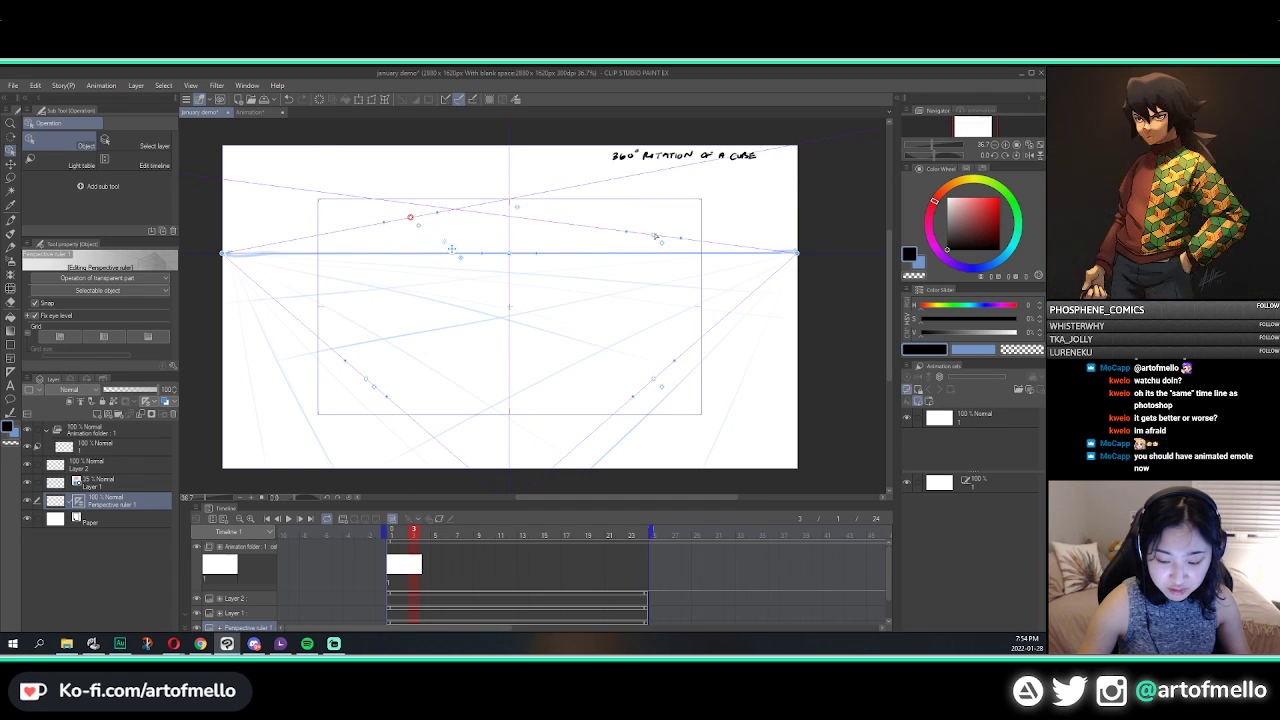
drag(654, 235, 656, 227)
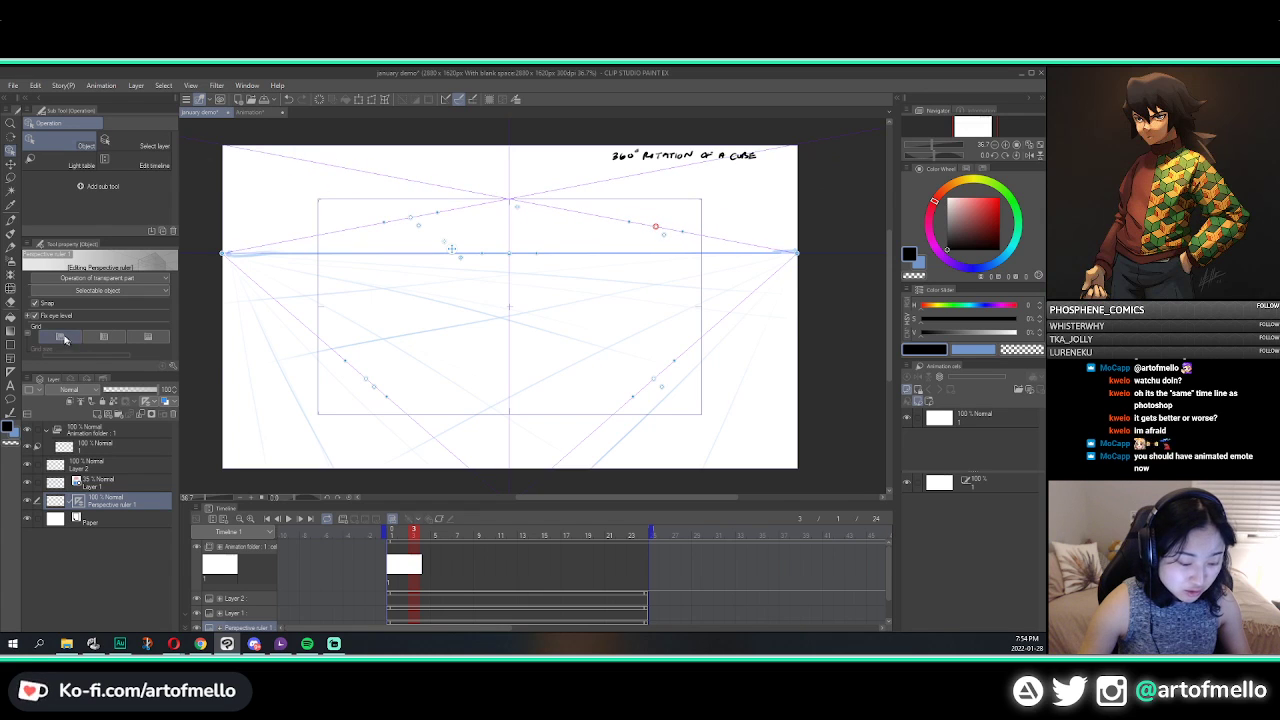
Step: Hide the freehand guide layer and show only the perspective ruler's floor grid with a grid size of 45.5
click(30, 494)
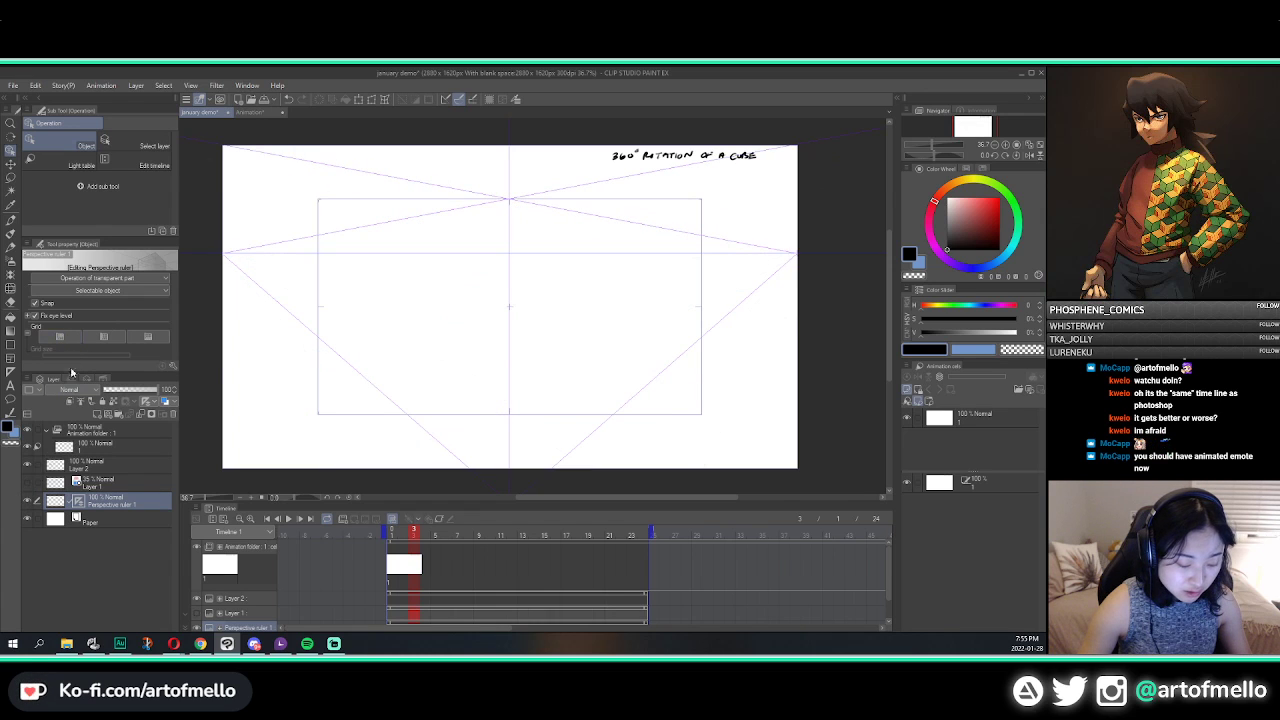
click(60, 337)
click(104, 337)
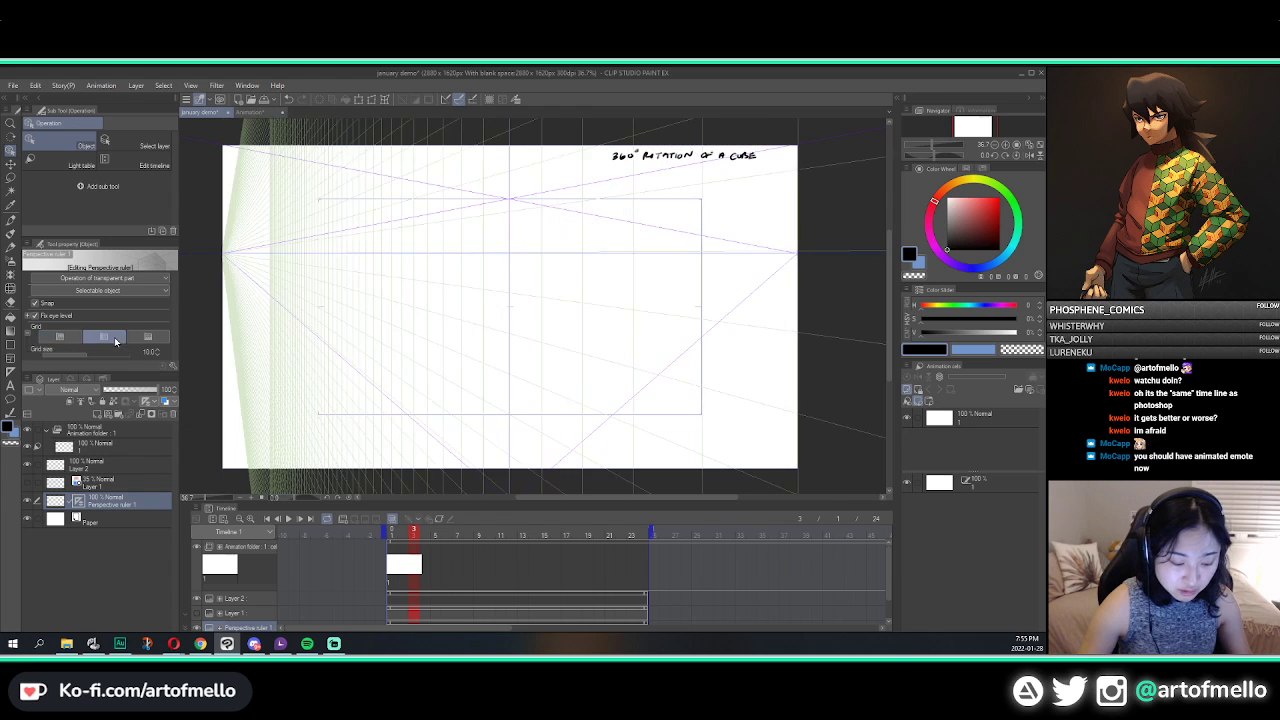
click(147, 337)
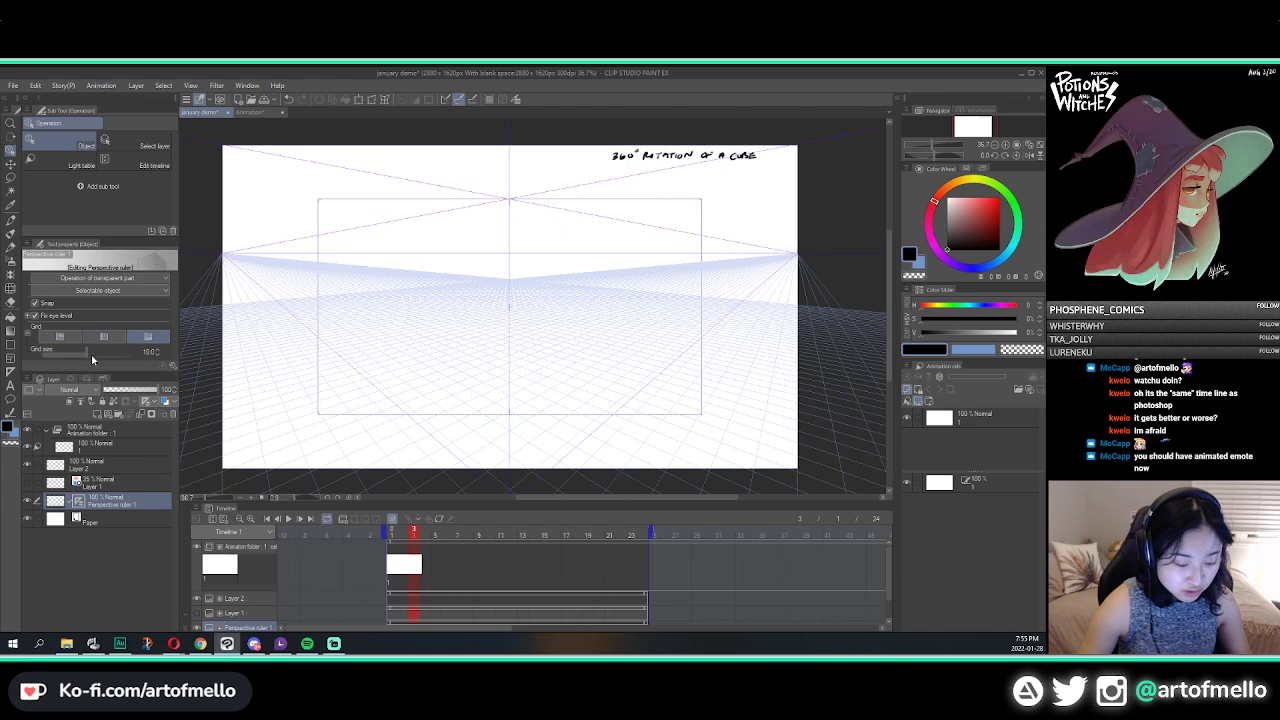
mouse_move(92, 358)
mouse_down()
mouse_move(121, 353)
mouse_move(101, 356)
mouse_up()
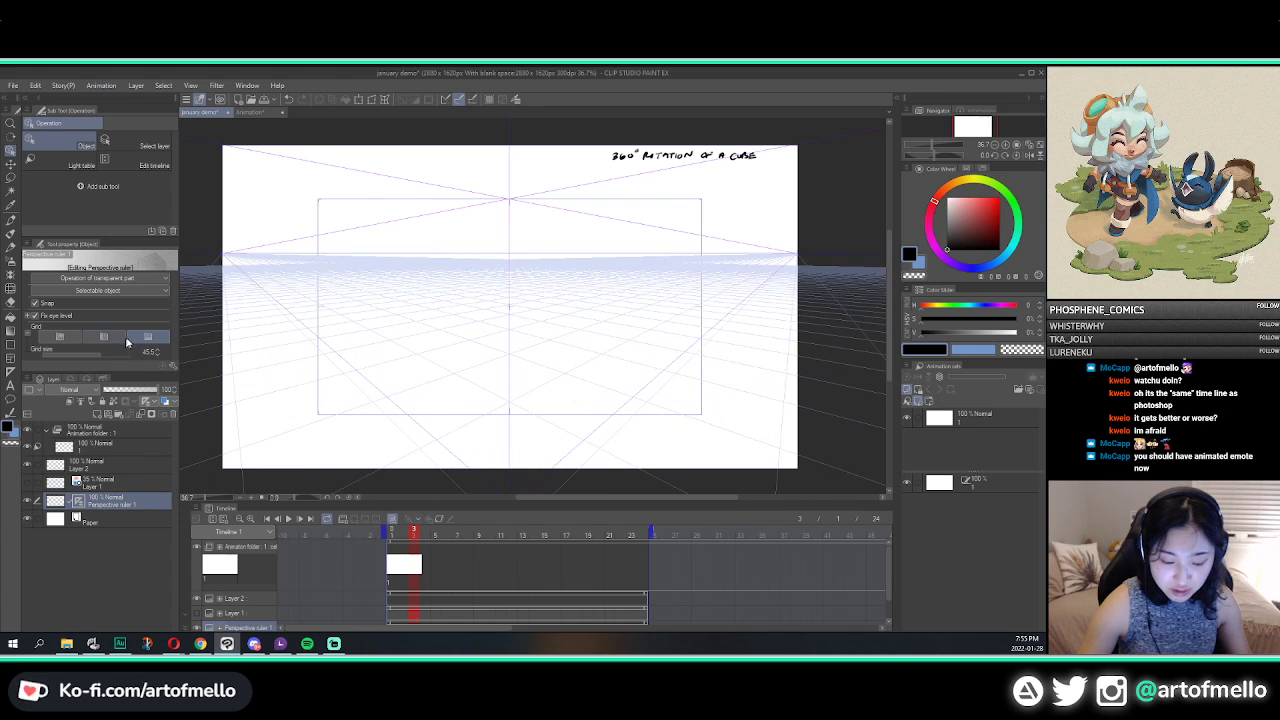
Step: Try a 62% opacity on the perspective ruler layer and restore it to 100%
click(142, 390)
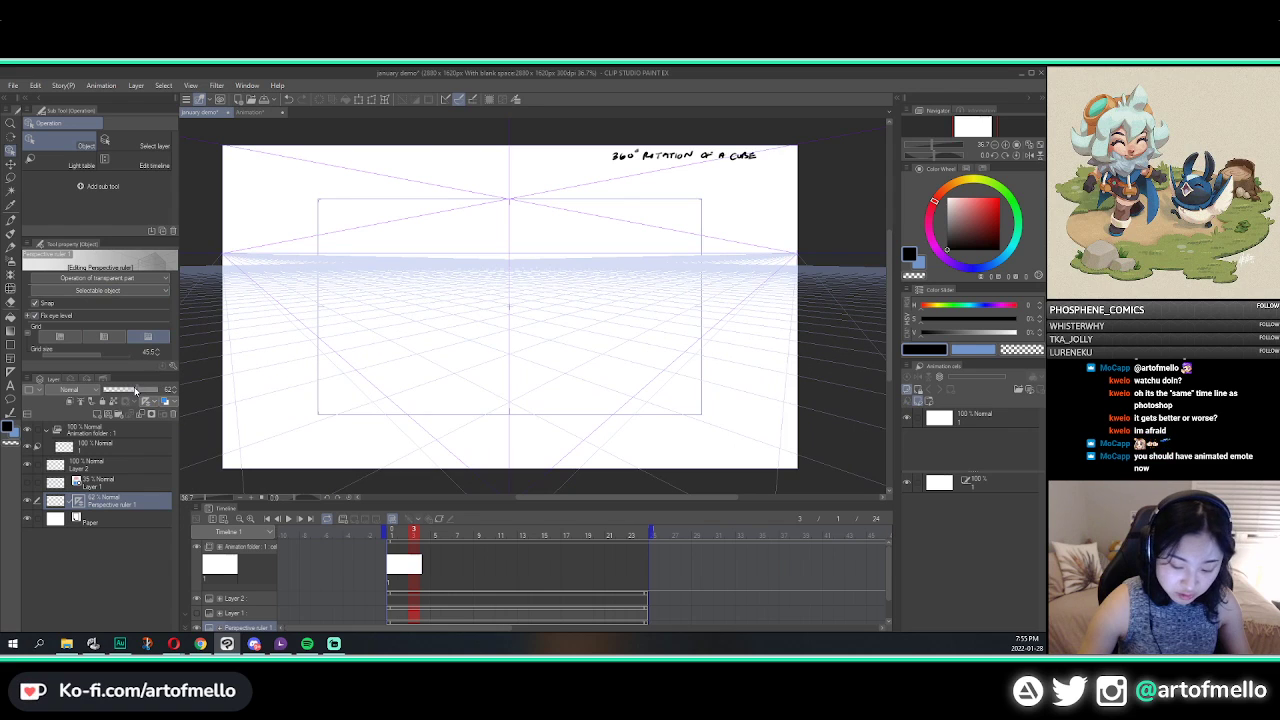
drag(125, 390, 163, 389)
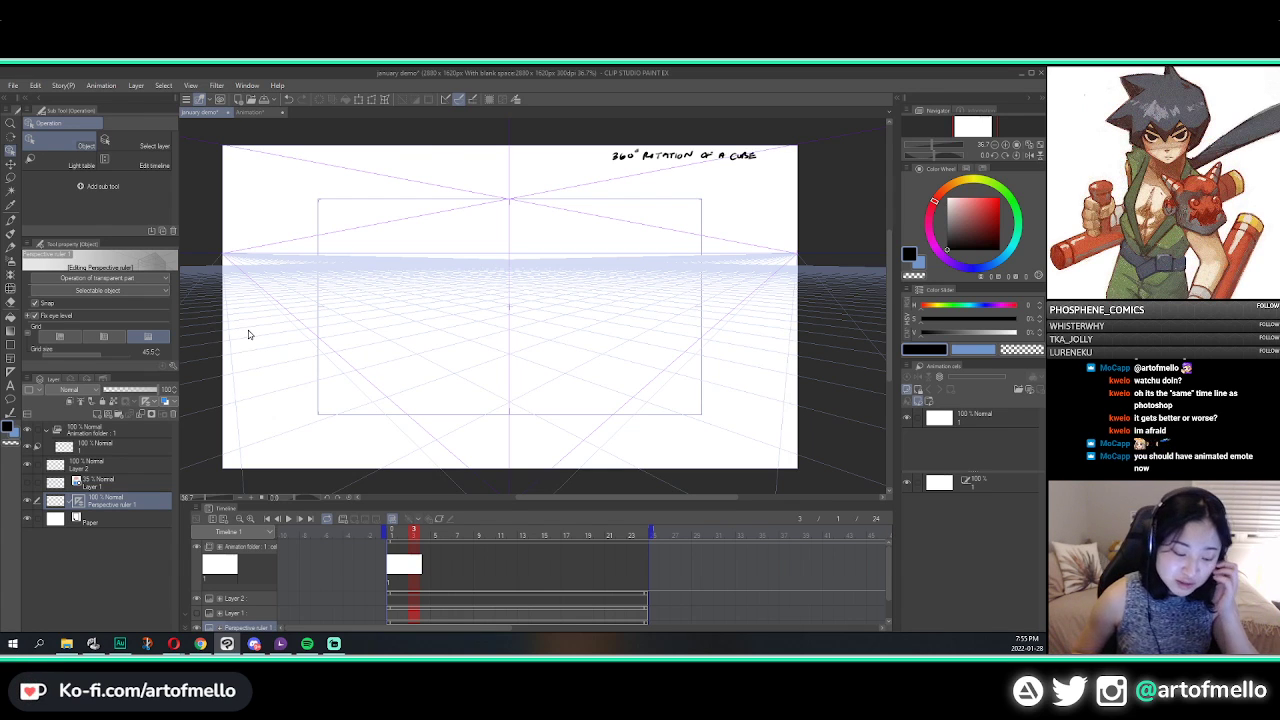
Step: Try sketching the cube's lower edges and verticals on the perspective ruler layer, and clear those strokes
click(509, 349)
key(p)
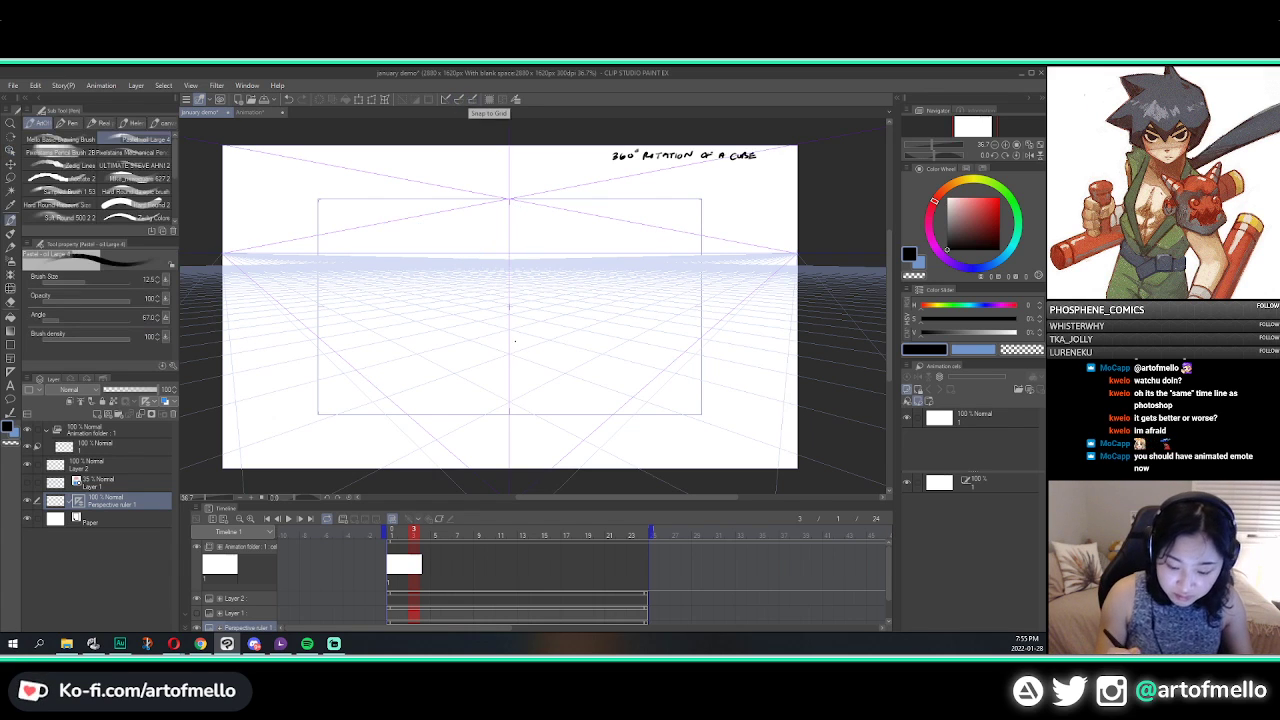
drag(509, 312, 509, 408)
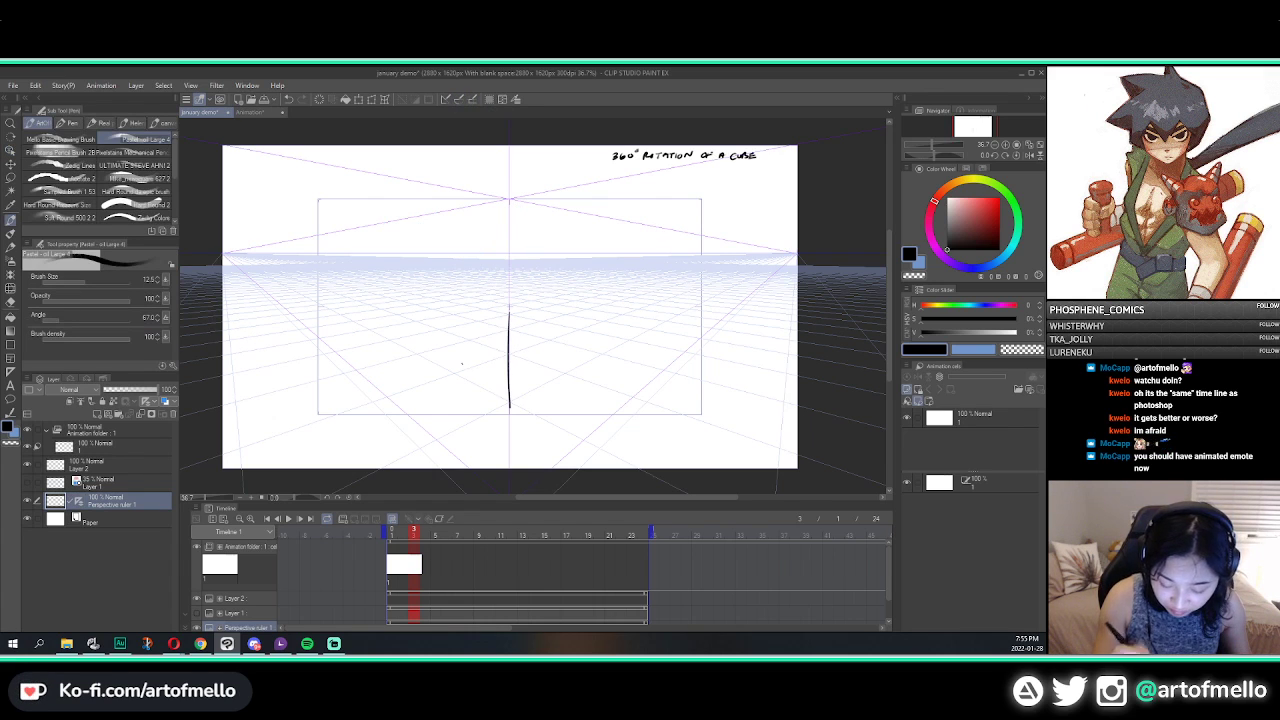
key(ctrl+z)
mouse_move(417, 357)
mouse_down()
mouse_move(508, 401)
mouse_move(598, 354)
mouse_up()
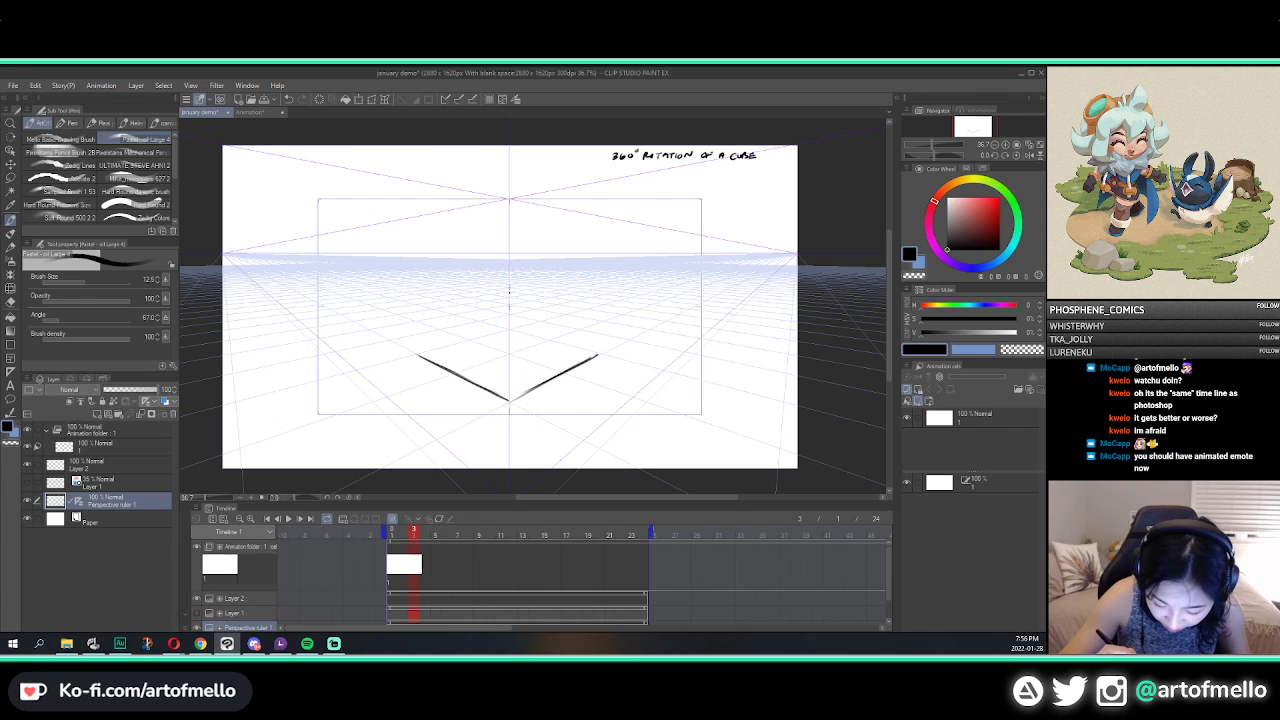
drag(510, 290, 512, 400)
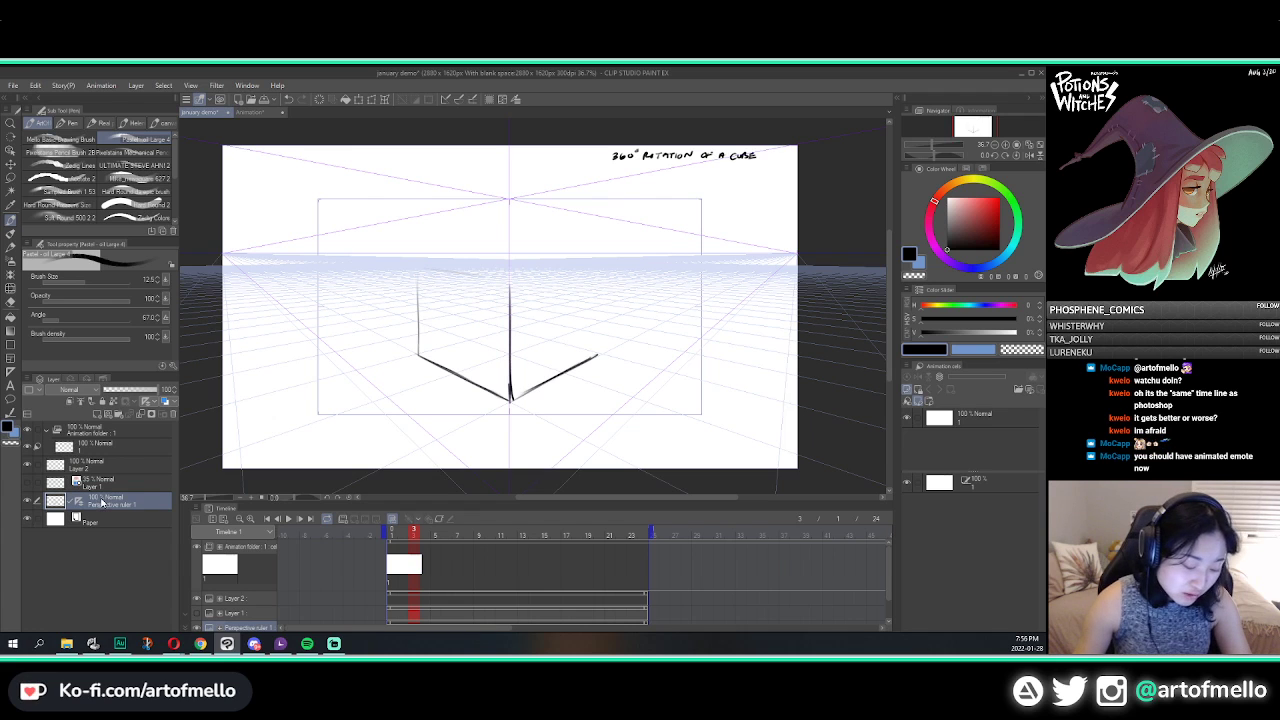
key(Delete)
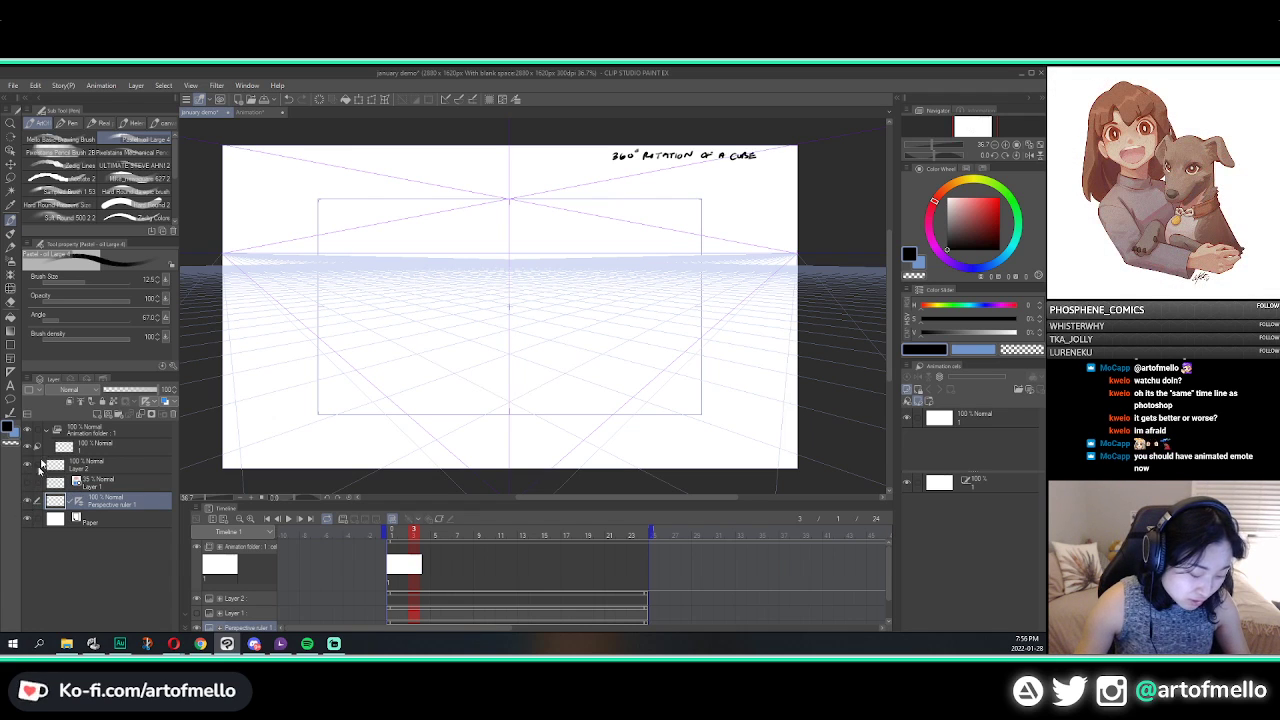
Step: Hide the perspective ruler layer, show the blue freehand guide layer, and make cel 1 the active drawing
click(27, 501)
click(27, 484)
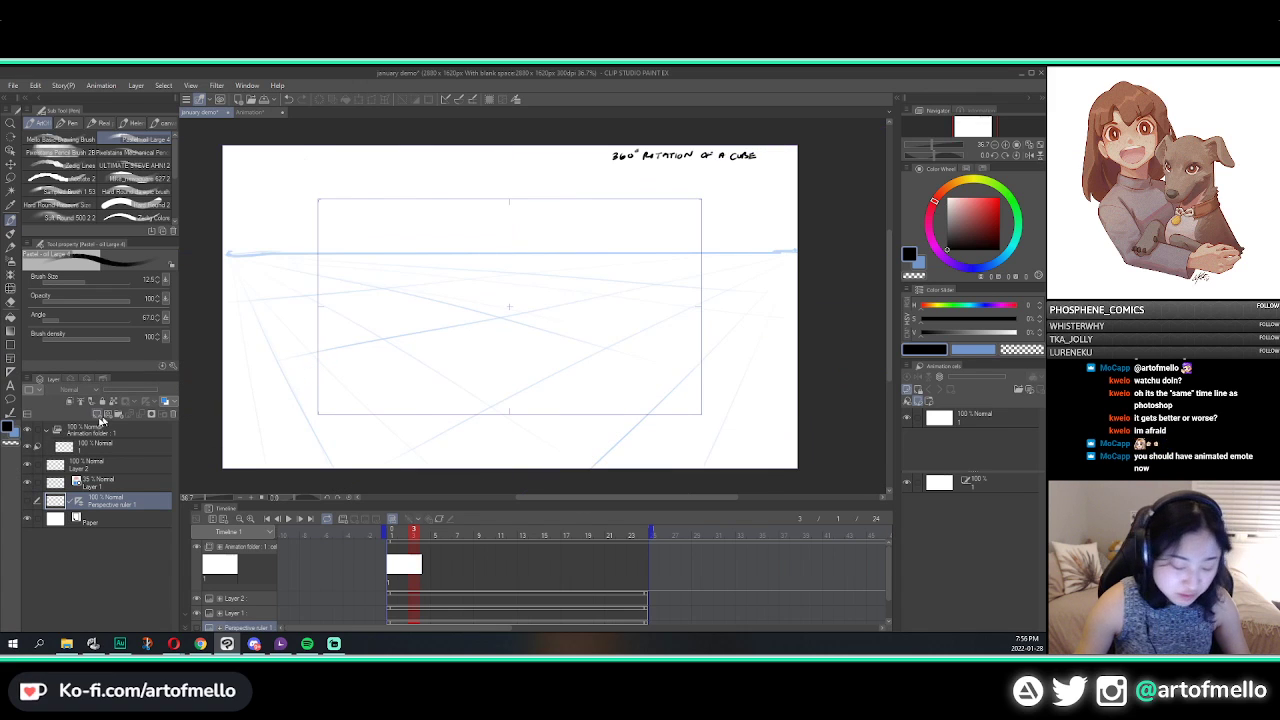
click(79, 464)
click(140, 446)
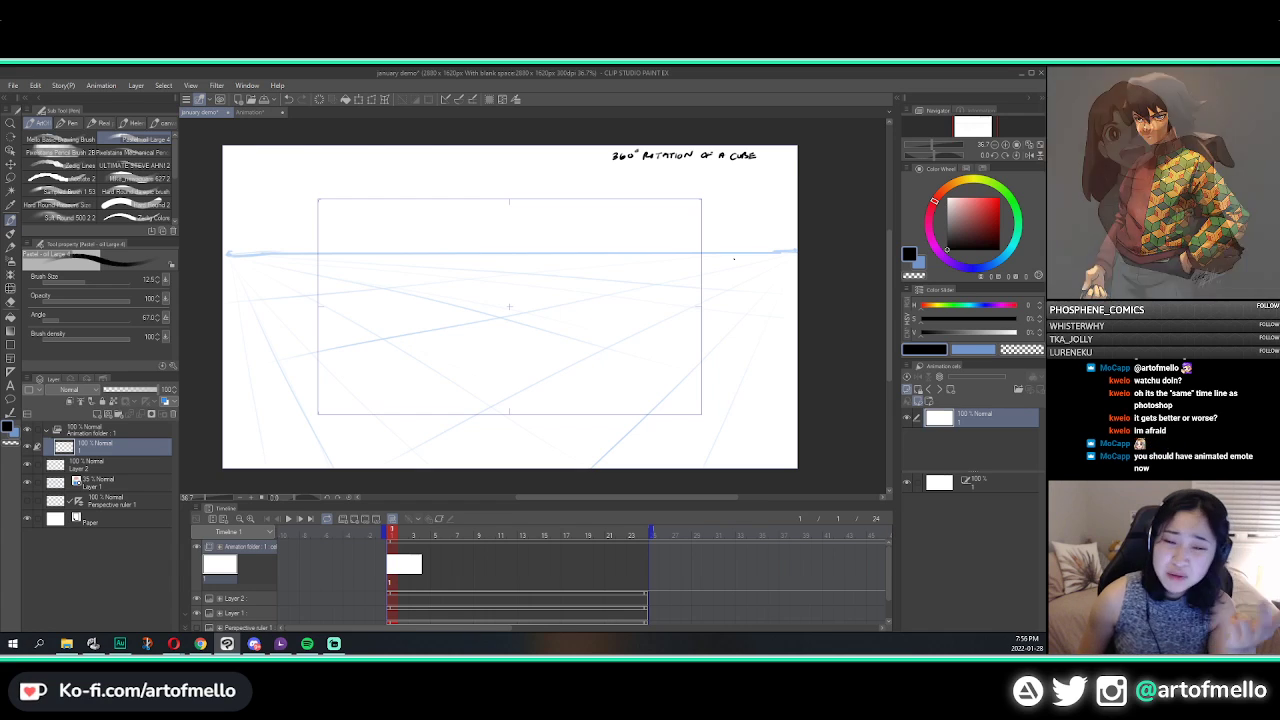
Step: On Layer 2, sketch three small cubes joined by arrows above the frame, showing the cube turning through successive angles
click(116, 464)
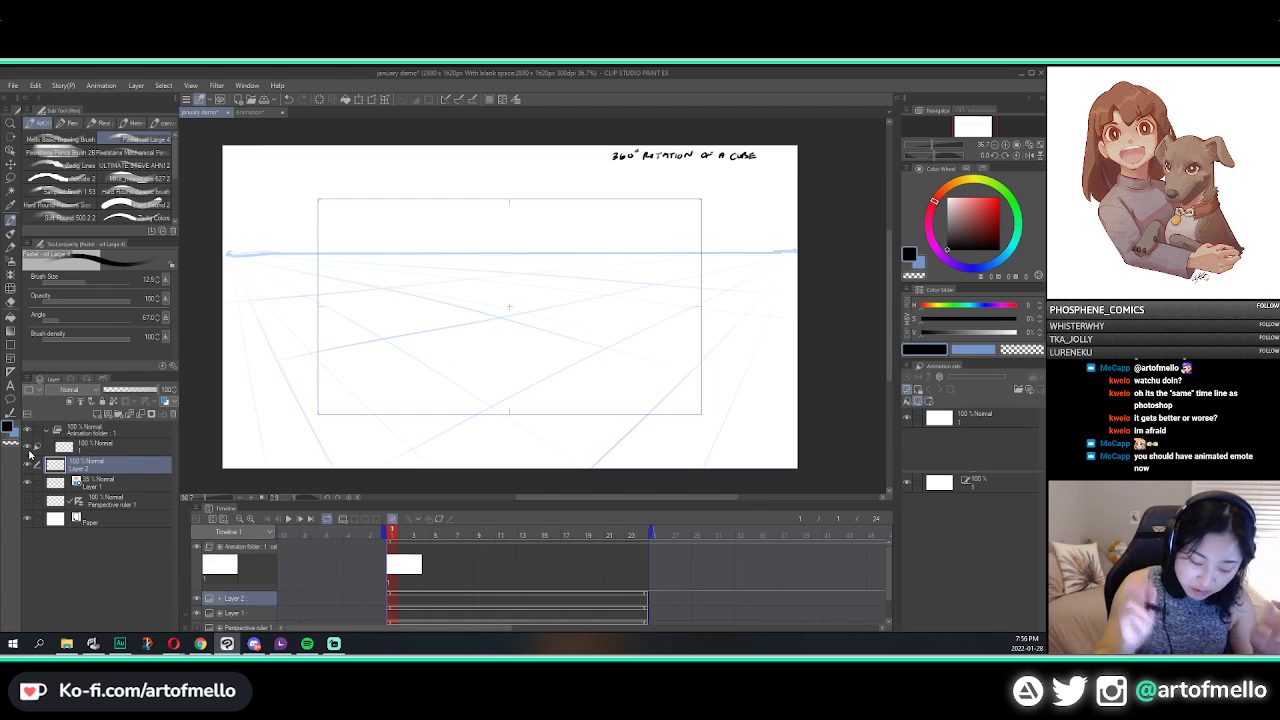
click(28, 482)
click(28, 482)
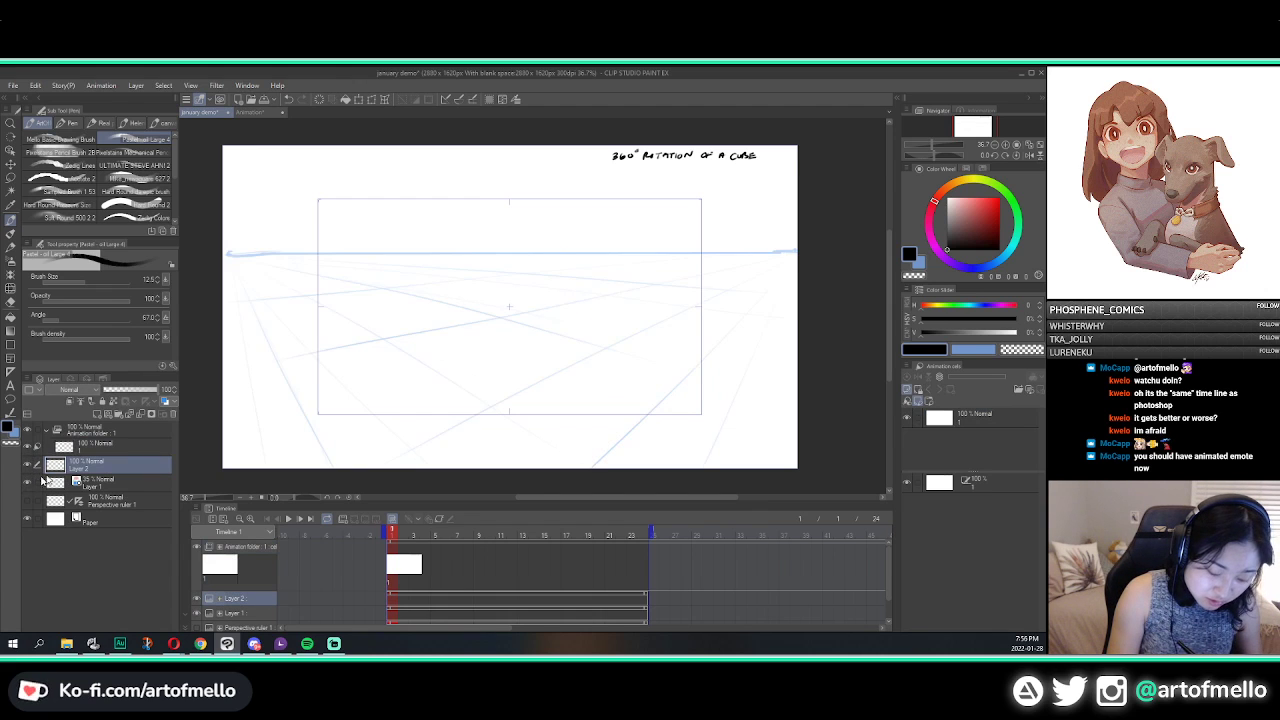
click(94, 505)
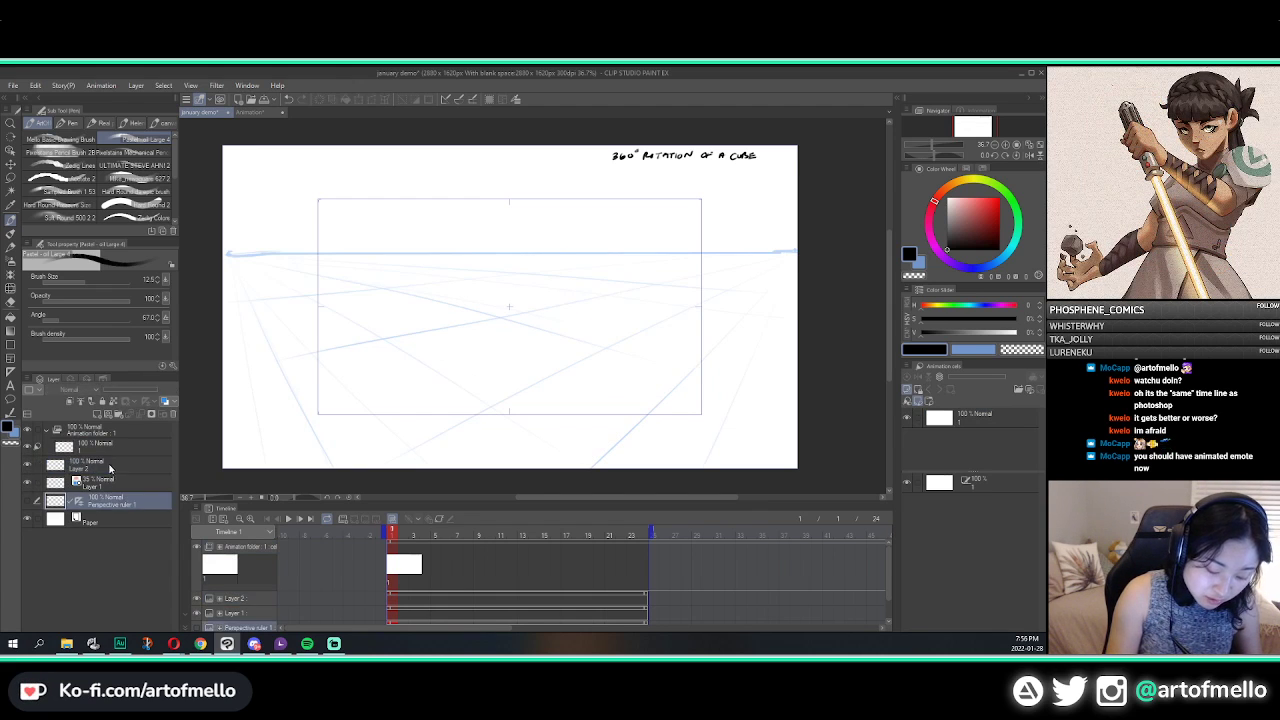
click(136, 462)
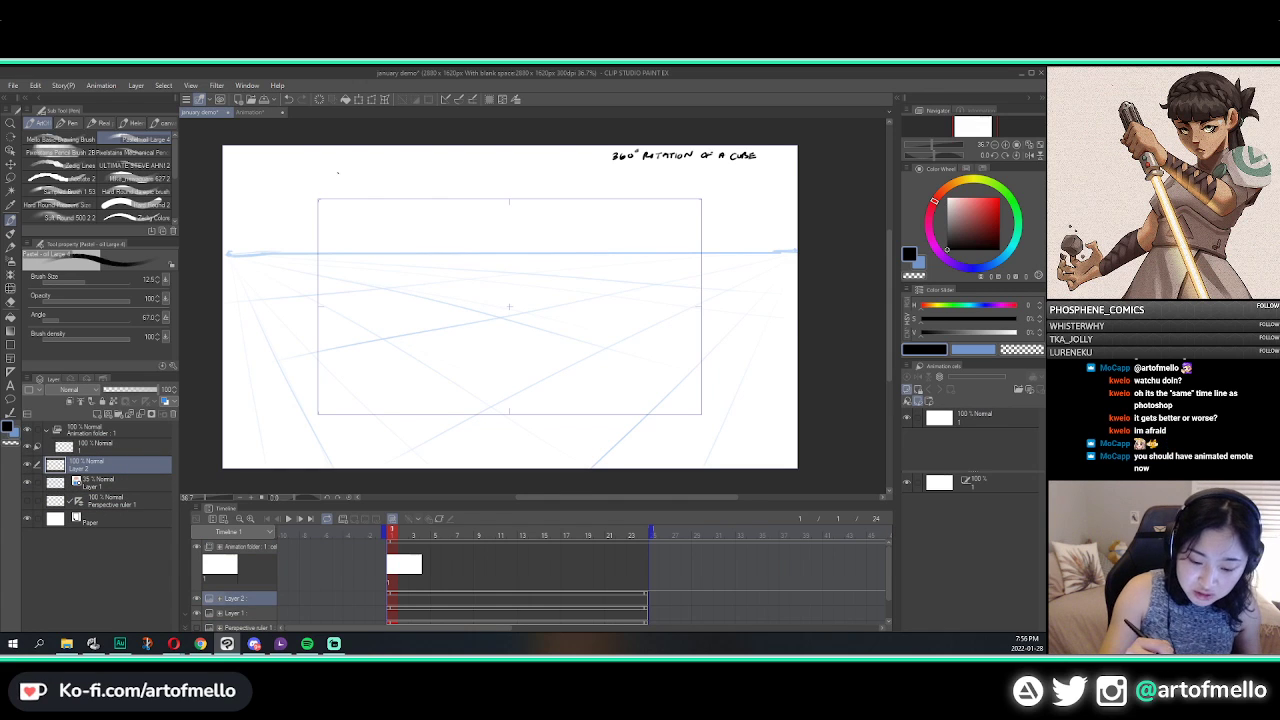
mouse_move(339, 164)
mouse_down()
mouse_move(339, 186)
mouse_move(328, 182)
mouse_up()
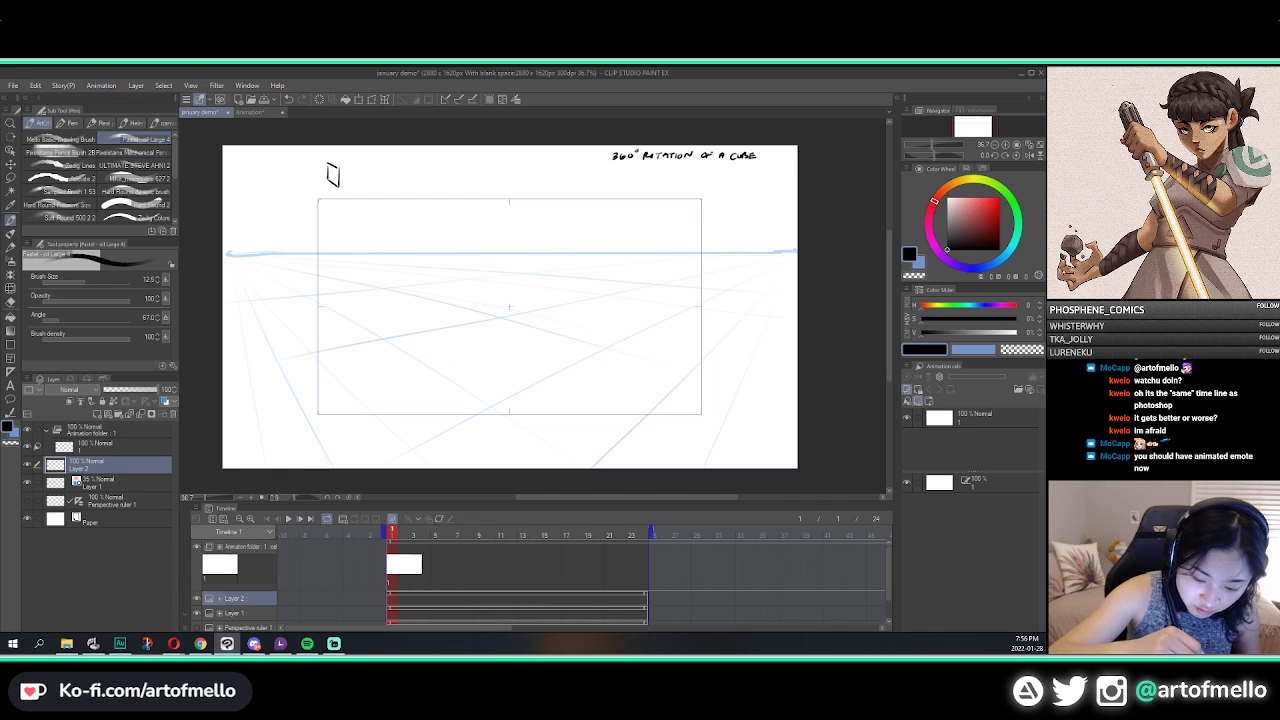
mouse_move(340, 165)
mouse_down()
mouse_move(354, 162)
mouse_move(354, 182)
mouse_up()
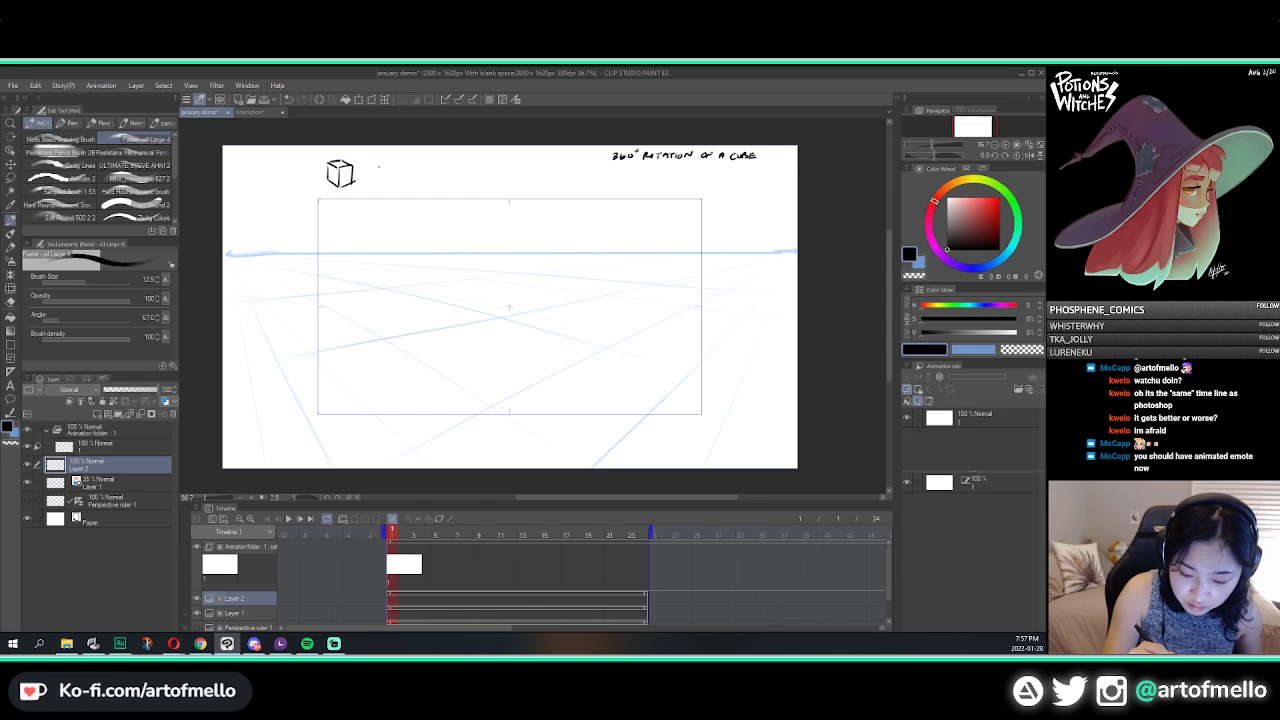
mouse_move(378, 167)
mouse_down()
mouse_move(378, 183)
mouse_move(396, 183)
mouse_up()
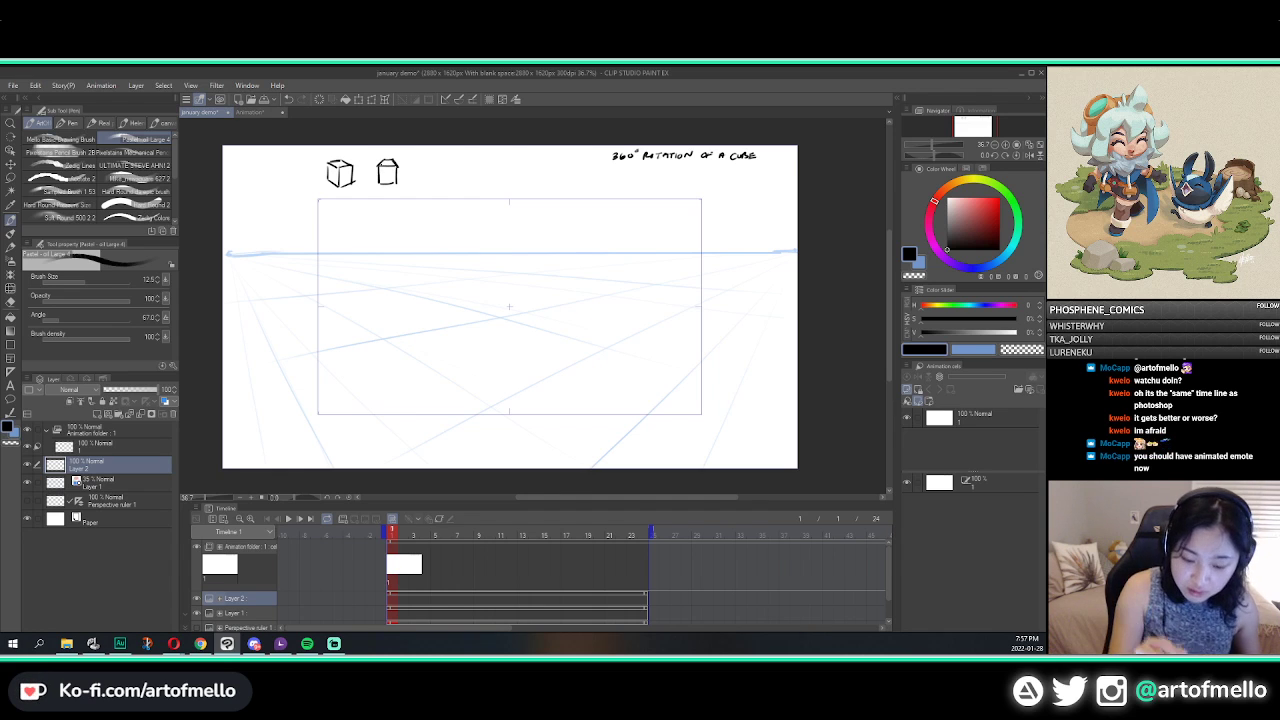
drag(360, 173, 441, 181)
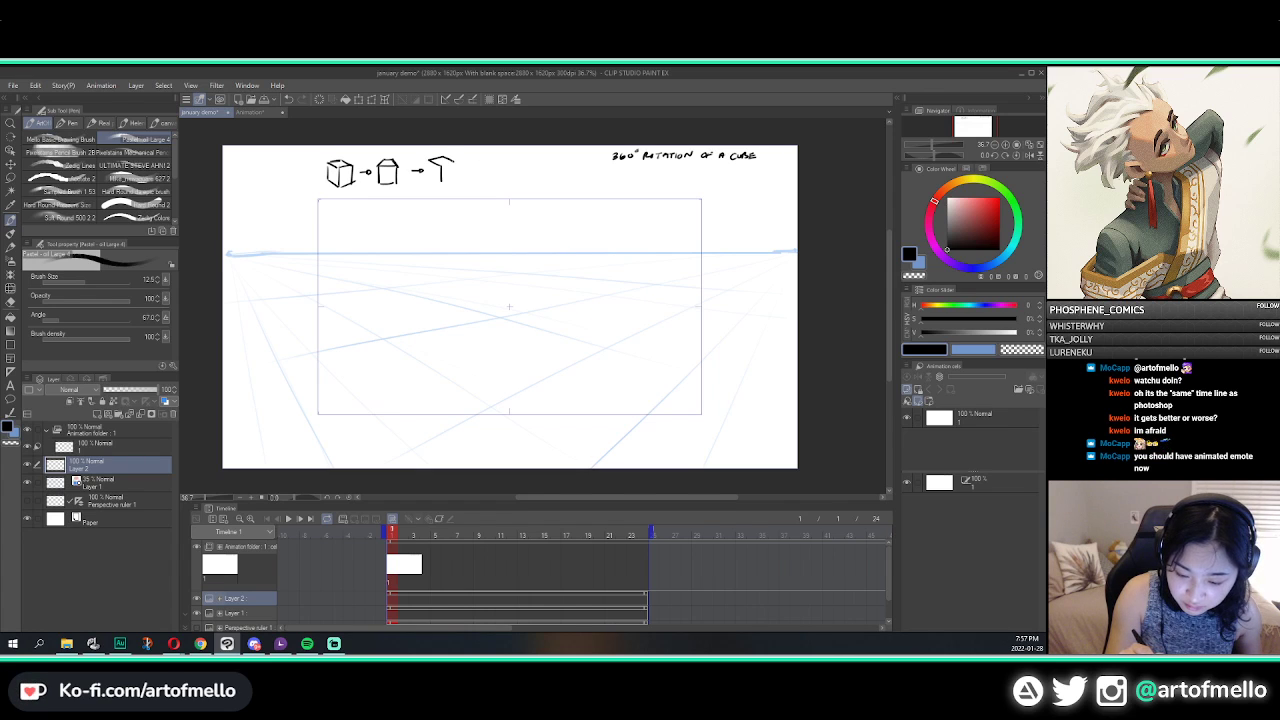
drag(454, 161, 454, 180)
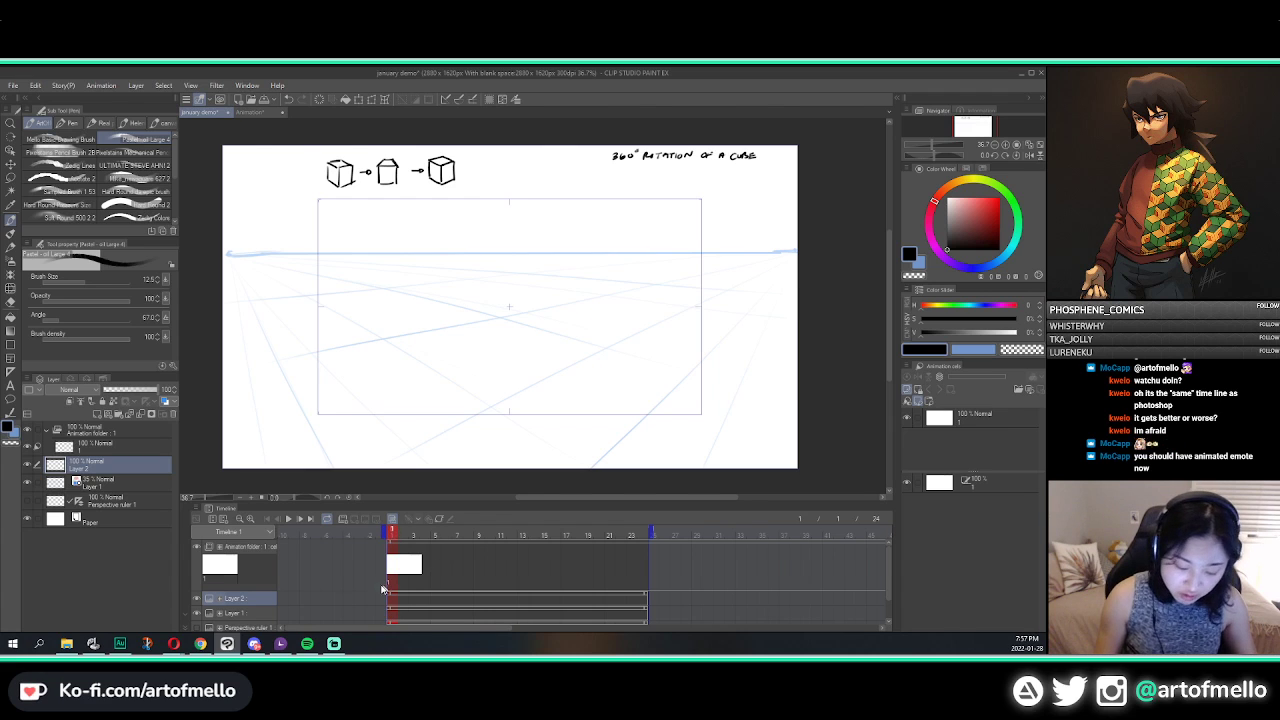
Step: On cel 1, draw the cube's two front-facing sides at the centre of the floor guides, with the nearest vertical edge in the middle
click(130, 446)
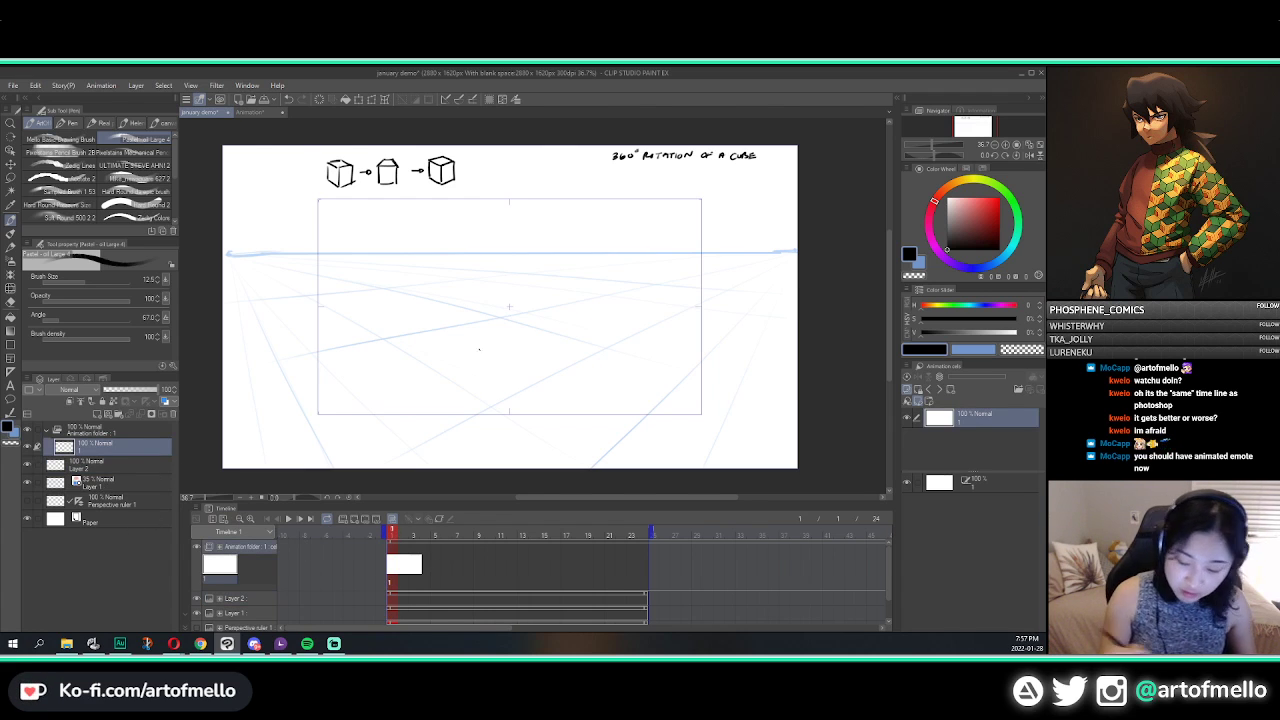
mouse_move(509, 307)
mouse_down()
mouse_move(510, 395)
mouse_move(566, 365)
mouse_up()
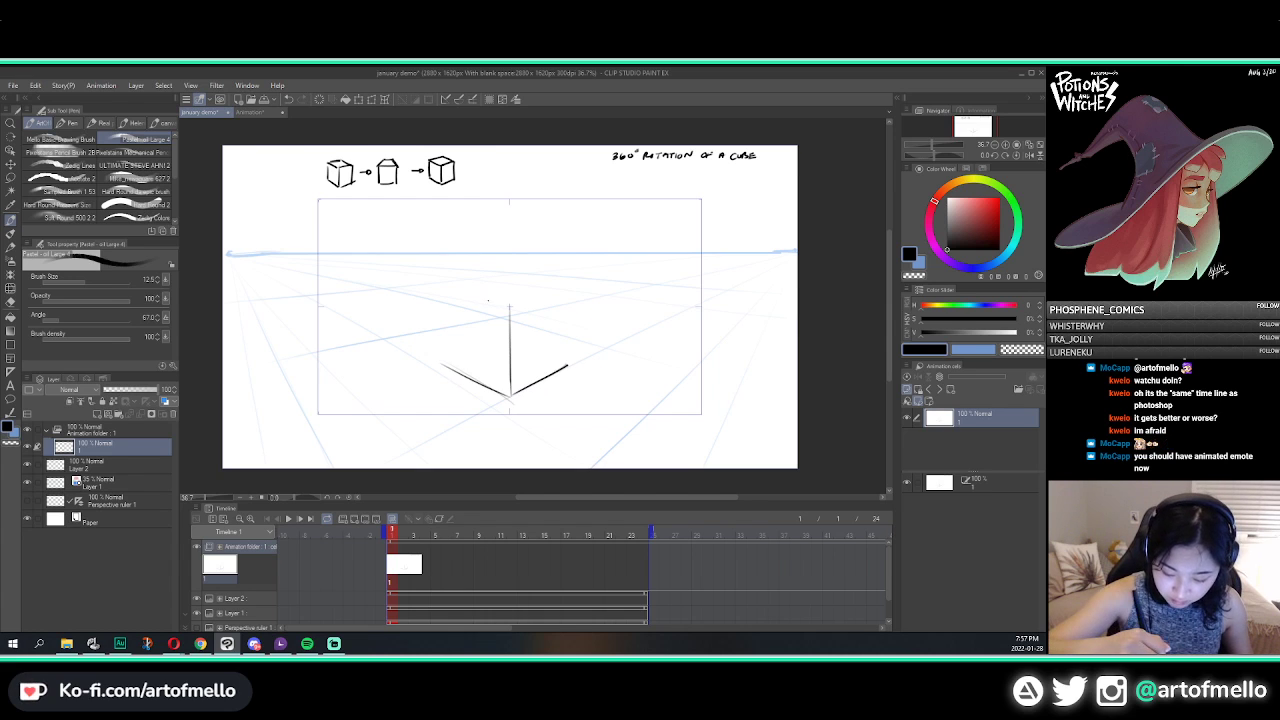
mouse_move(510, 308)
mouse_down()
mouse_move(460, 291)
mouse_move(511, 307)
mouse_move(447, 364)
mouse_up()
key(ctrl+z)
drag(449, 292, 447, 368)
key(ctrl+z)
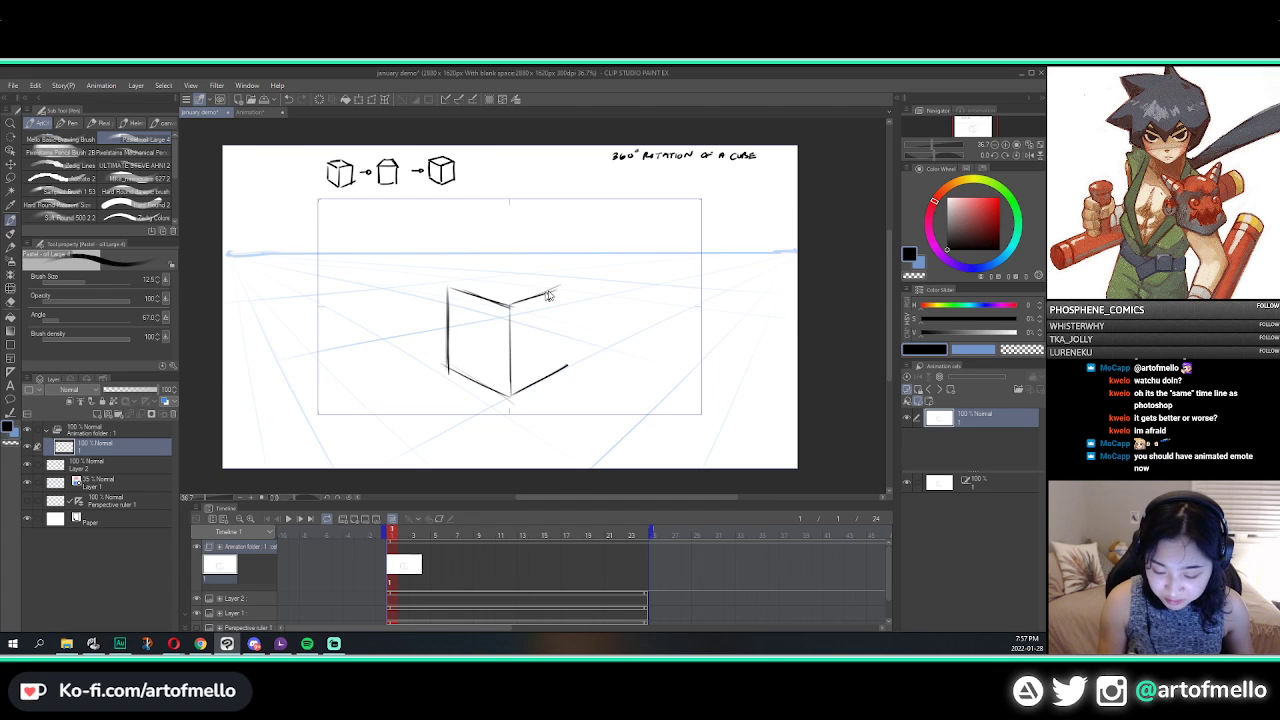
key(ctrl+z)
mouse_move(511, 304)
mouse_down()
mouse_move(567, 286)
mouse_move(568, 360)
mouse_up()
drag(569, 284, 569, 366)
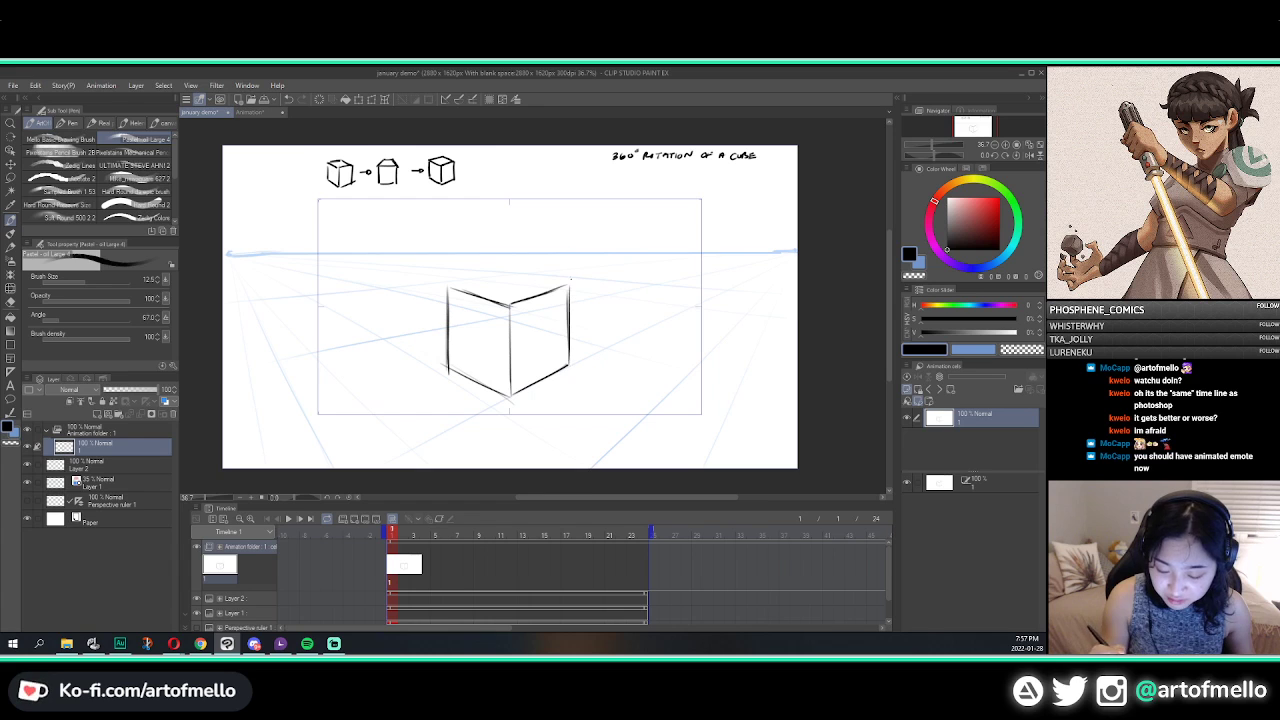
Step: Close the cube's top face by drawing its two rear edges, reducing the eraser size for corrections
key(e)
key([)
key([)
key([)
key([)
key([)
key([)
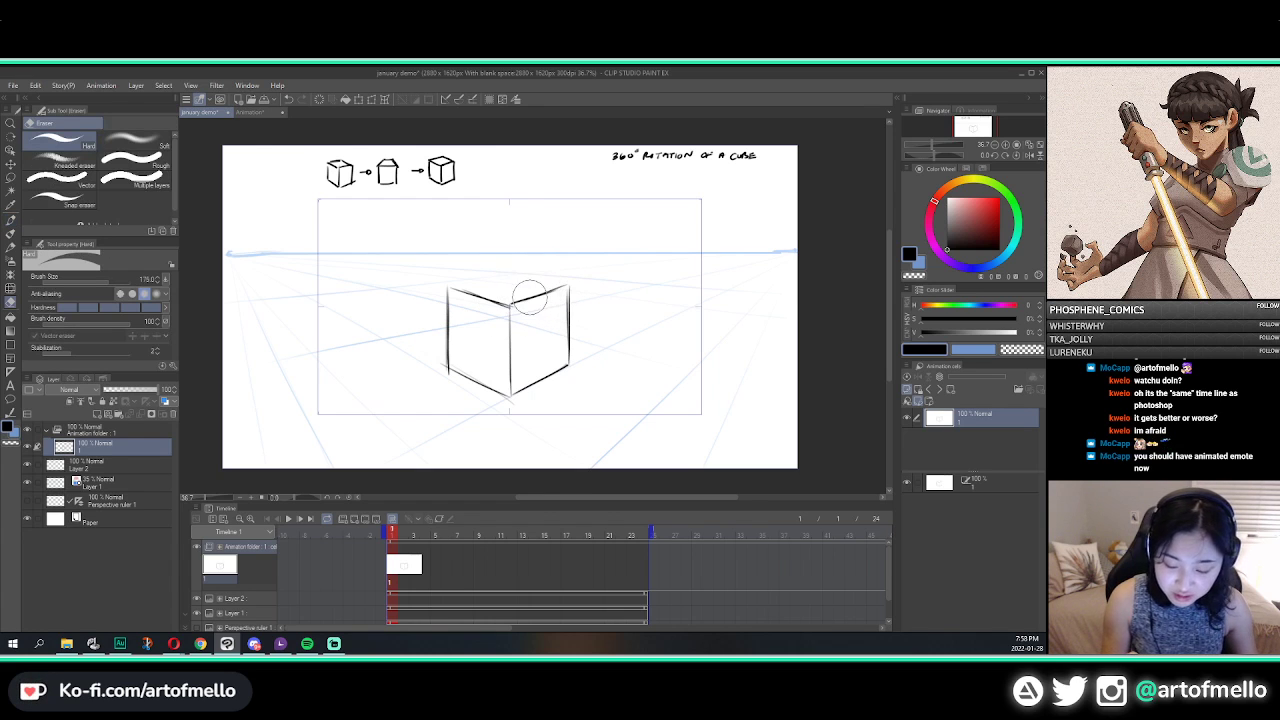
mouse_move(457, 285)
mouse_down()
mouse_move(504, 304)
mouse_move(494, 274)
mouse_move(511, 273)
mouse_up()
key(p)
key(ctrl+z)
key(ctrl+z)
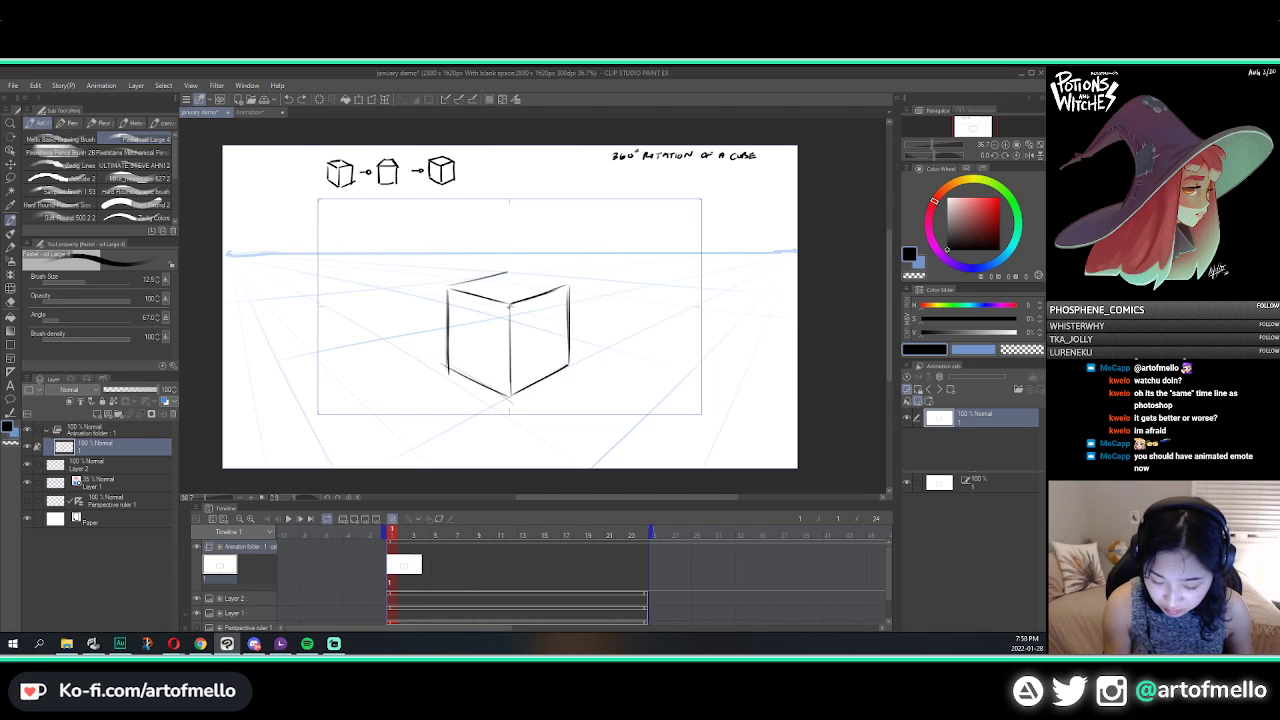
key(ctrl+z)
key(ctrl+z)
mouse_move(449, 286)
mouse_down()
mouse_move(511, 273)
mouse_move(568, 286)
mouse_move(464, 282)
mouse_move(506, 271)
mouse_move(469, 281)
mouse_up()
key(ctrl+z)
key(e)
key(p)
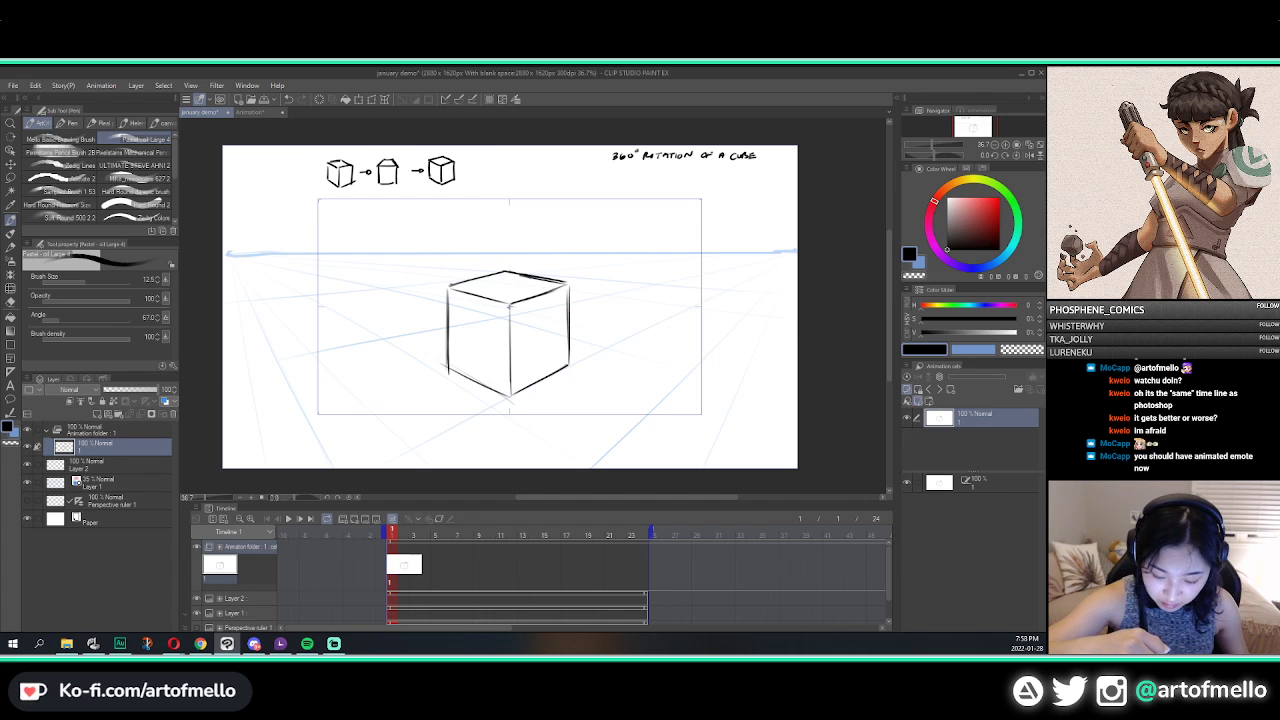
drag(508, 272, 566, 283)
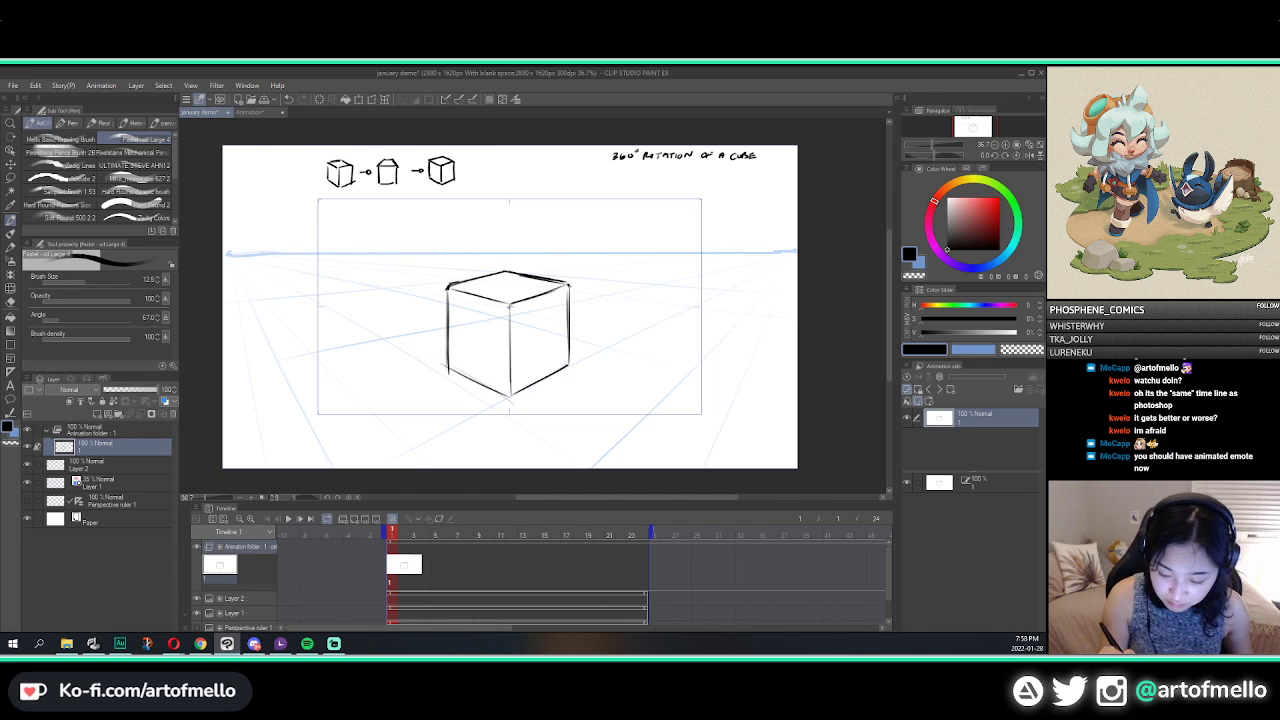
Step: Strengthen the cube's right vertical edge and clean up the overshooting lines at its lower left and rear top corners
drag(569, 285, 569, 368)
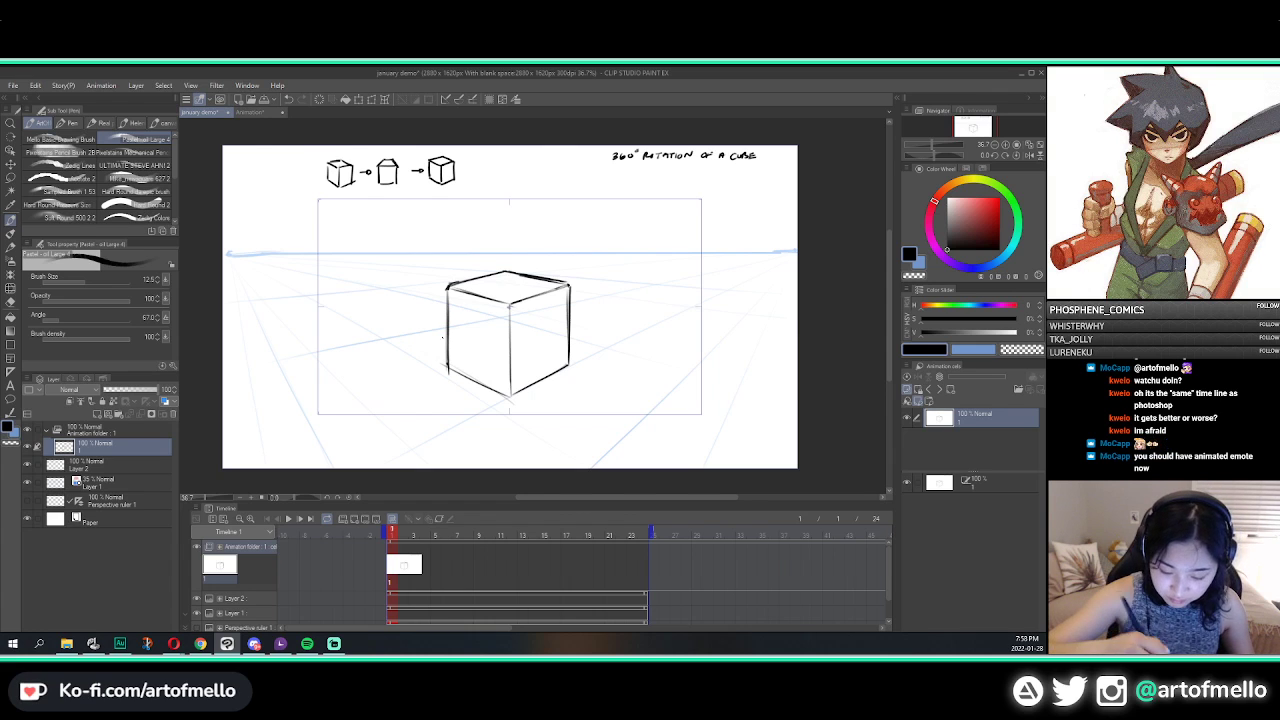
key(e)
drag(450, 370, 506, 395)
key(p)
key(e)
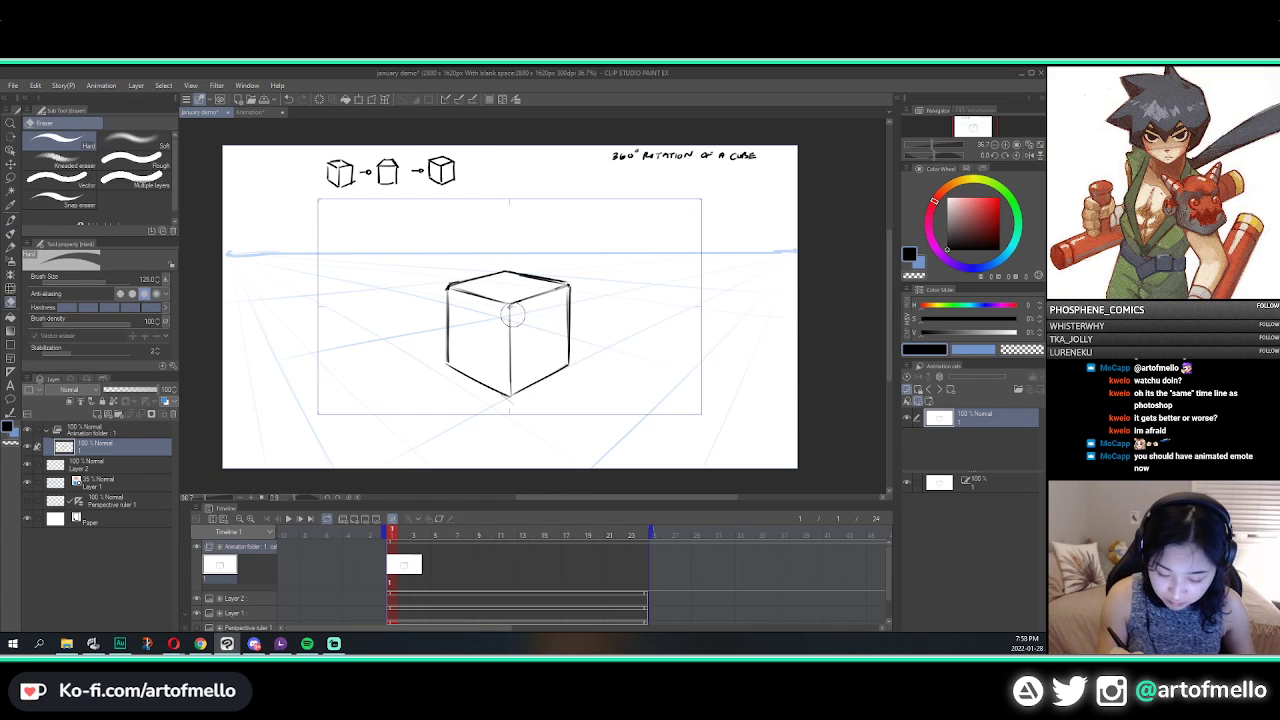
key(p)
key(e)
drag(472, 282, 508, 271)
key(p)
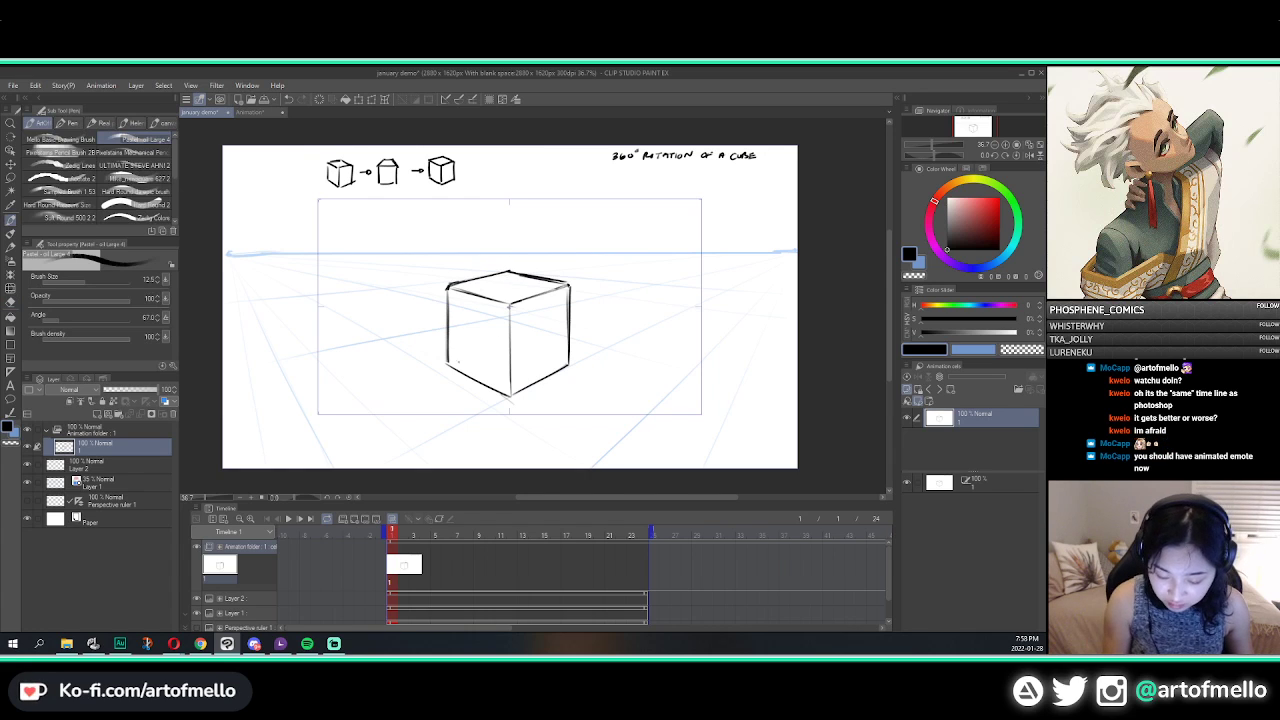
Step: Try drawing the cube's hidden base edges and rear vertical, and undo those strokes
mouse_move(450, 363)
mouse_down()
mouse_move(508, 343)
mouse_move(482, 351)
mouse_move(504, 343)
mouse_move(574, 369)
mouse_up()
key(ctrl+z)
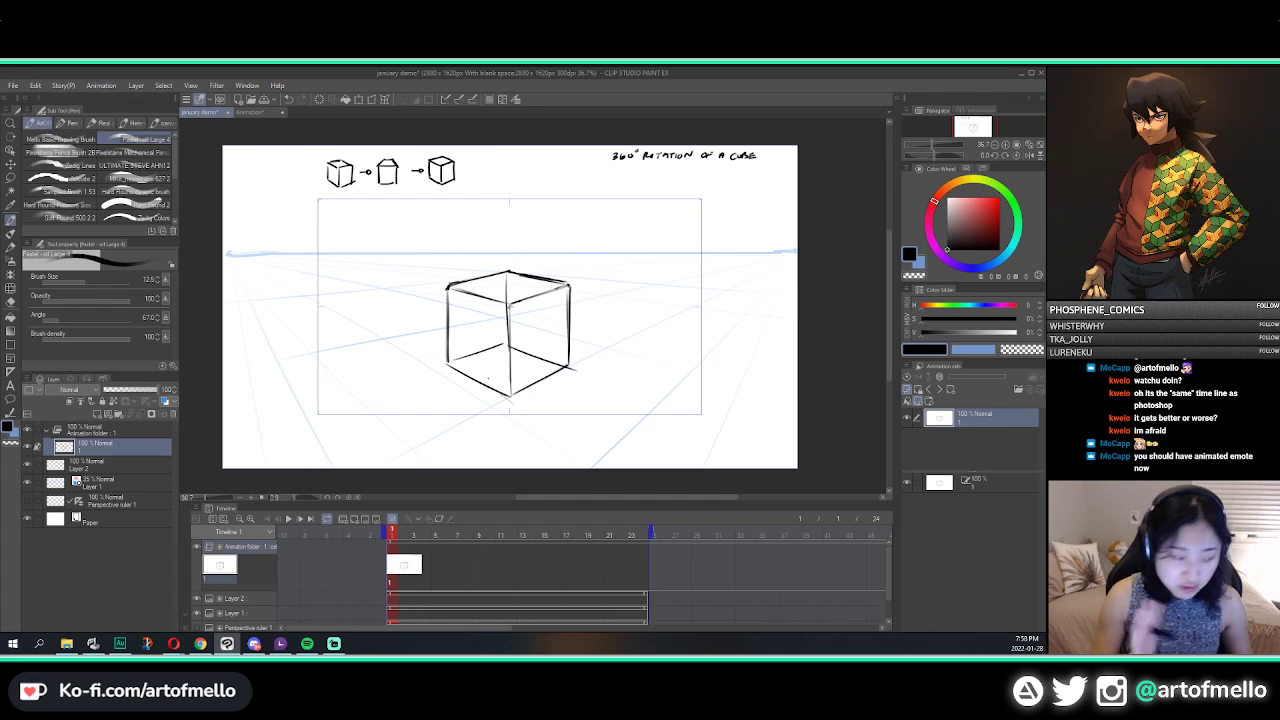
key(ctrl+z)
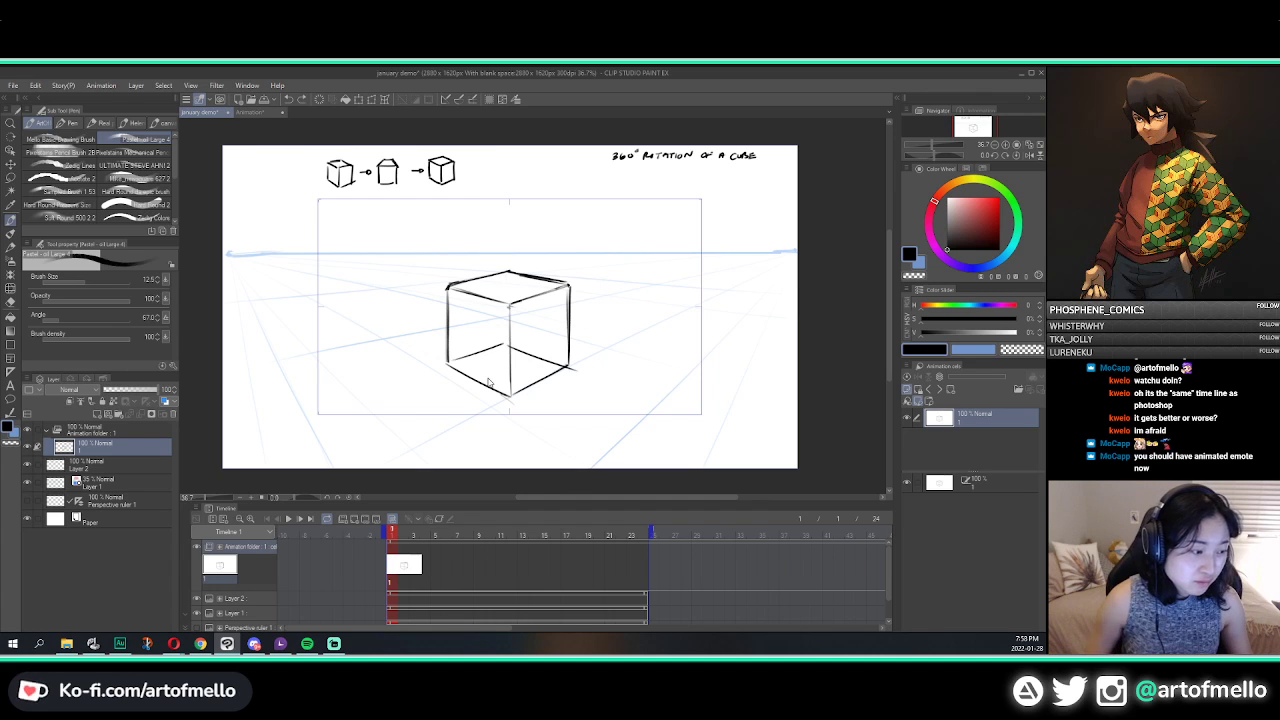
key(ctrl+z)
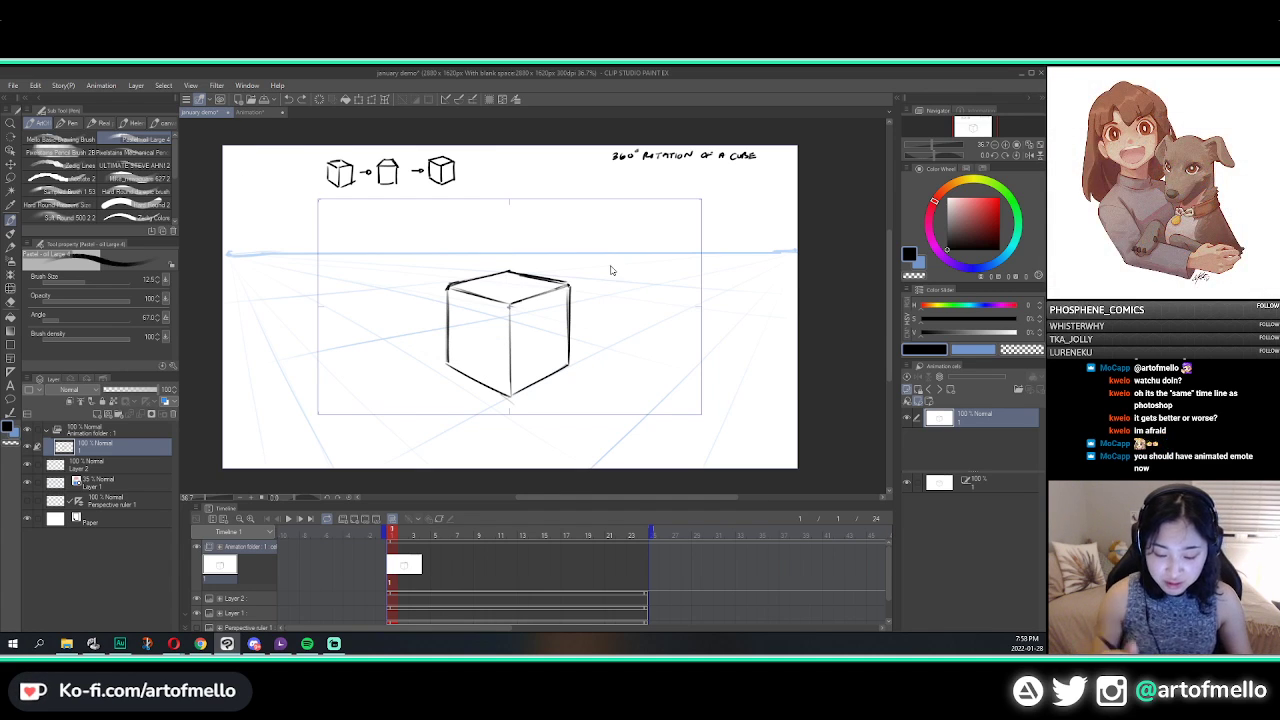
Step: Select the cube drawing with the lasso, rotate it very slightly clockwise, and clear the selection
key(ctrl+t)
key(Return)
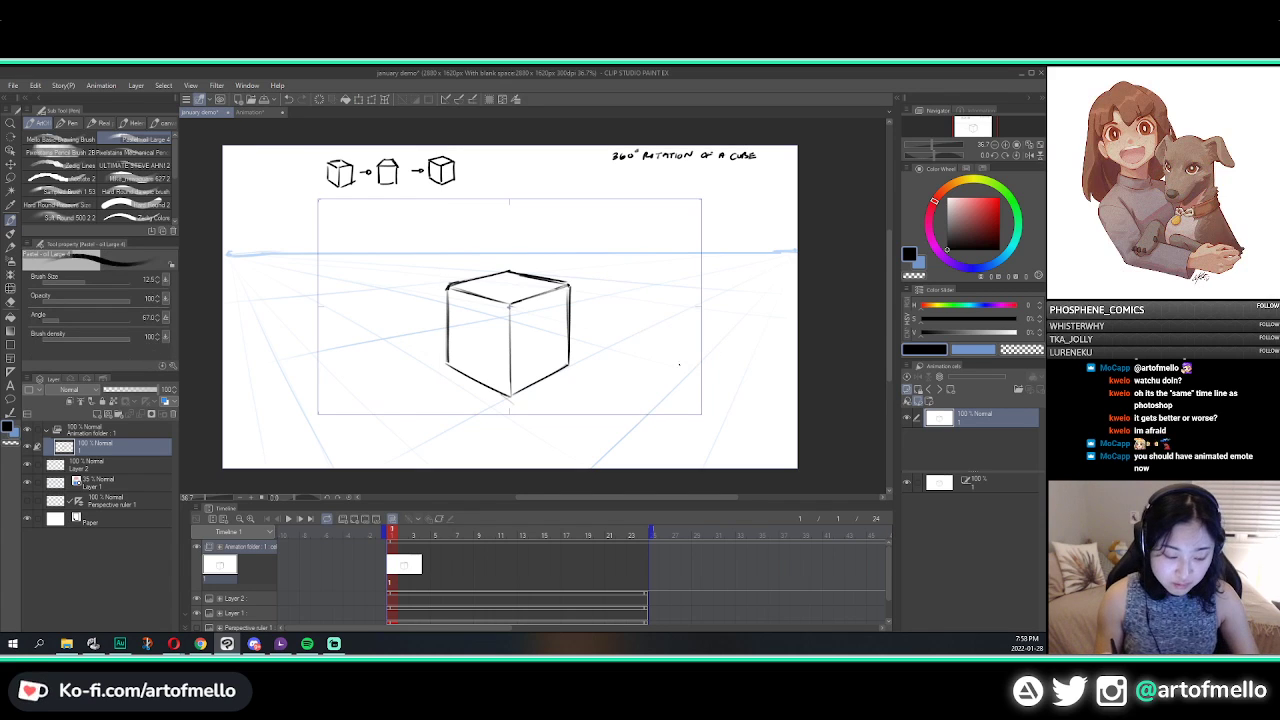
key(m)
mouse_move(548, 257)
mouse_down()
mouse_move(600, 357)
mouse_move(552, 250)
mouse_up()
click(407, 425)
mouse_move(406, 148)
mouse_down()
mouse_move(352, 129)
mouse_move(452, 206)
mouse_up()
mouse_move(561, 238)
mouse_down()
mouse_move(480, 422)
mouse_move(568, 245)
mouse_up()
key(ctrl+t)
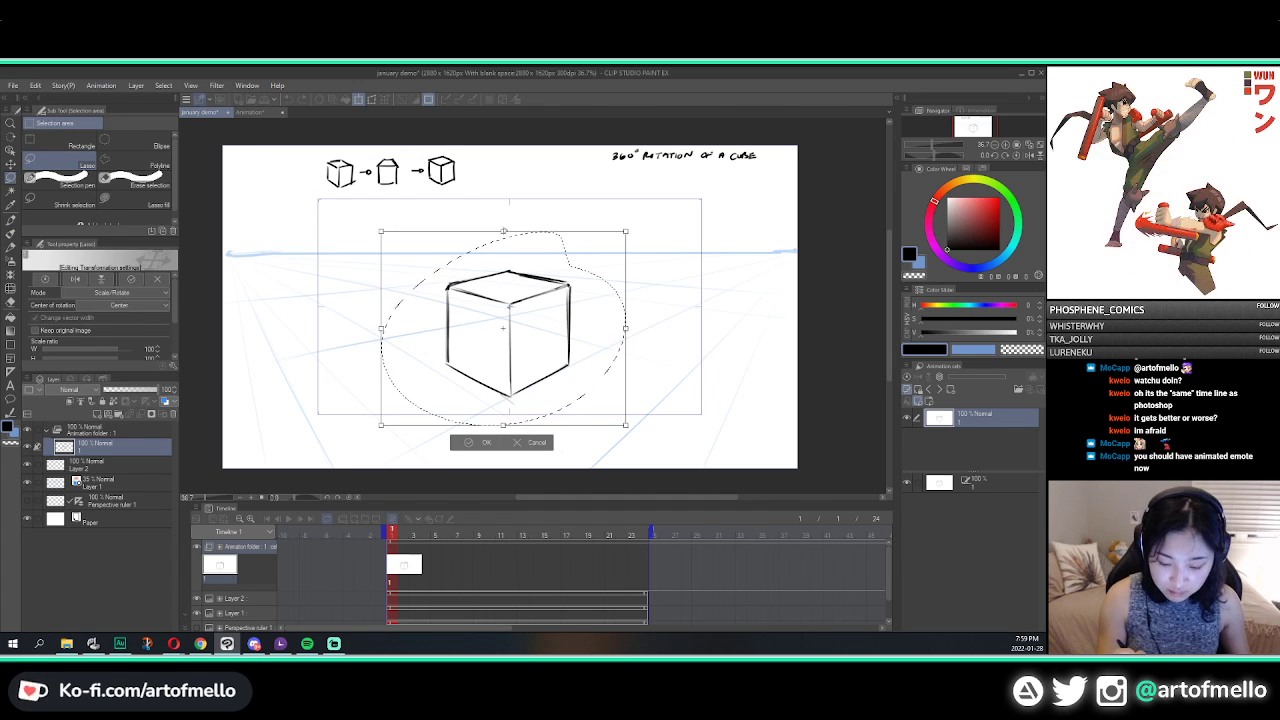
drag(672, 275, 672, 279)
click(484, 447)
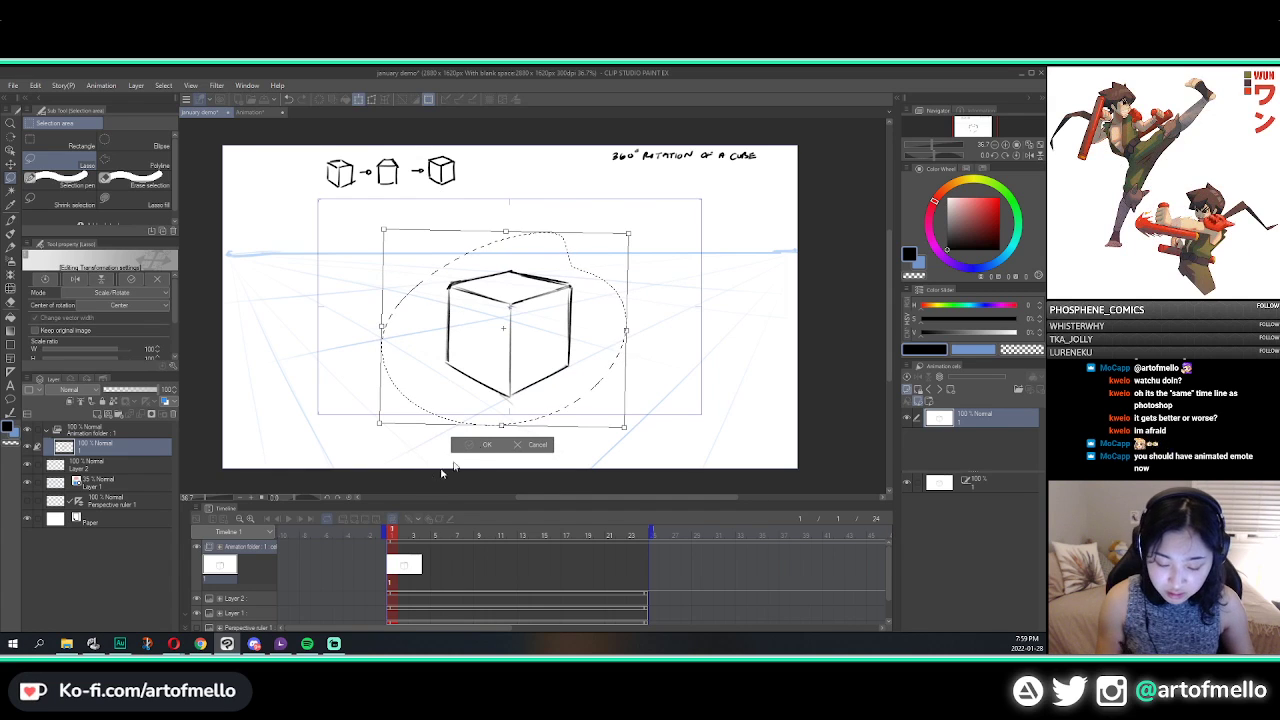
click(425, 427)
Step: Erase and redraw the rear edges of the cube's top face with cleaner lines
key(e)
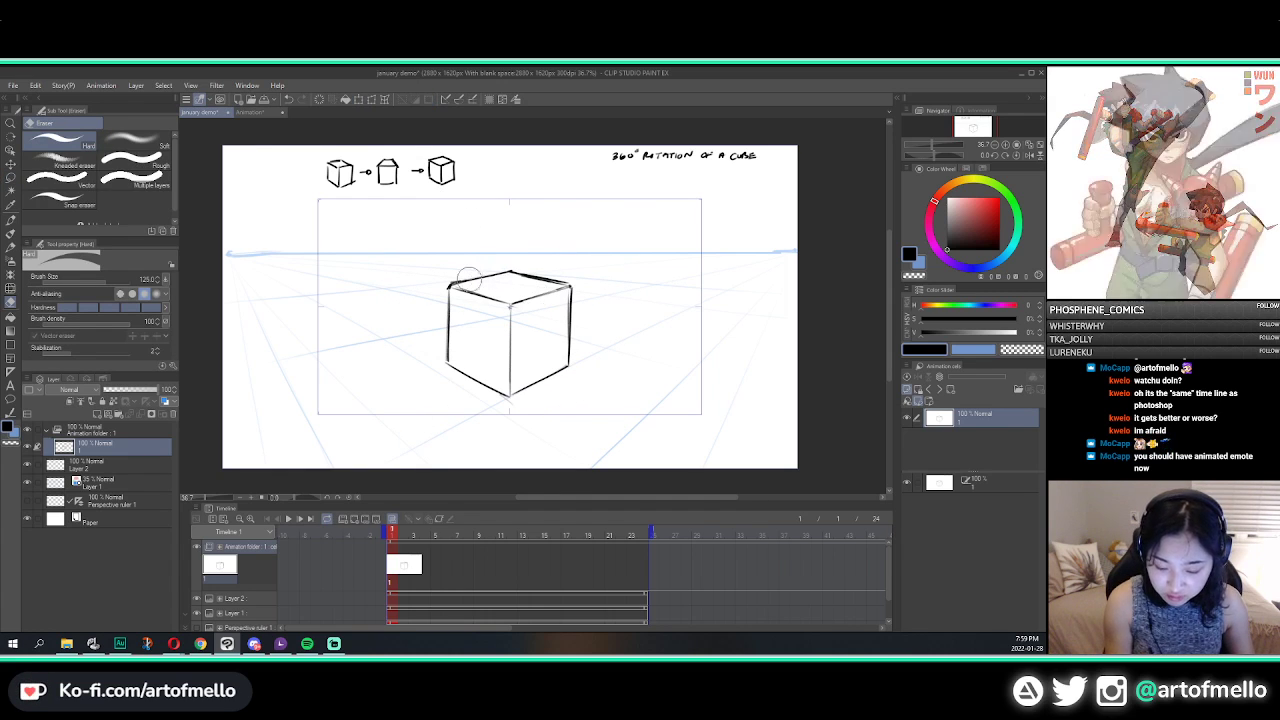
drag(506, 276, 566, 285)
key(p)
key(ctrl+z)
key(e)
key(p)
key(ctrl+z)
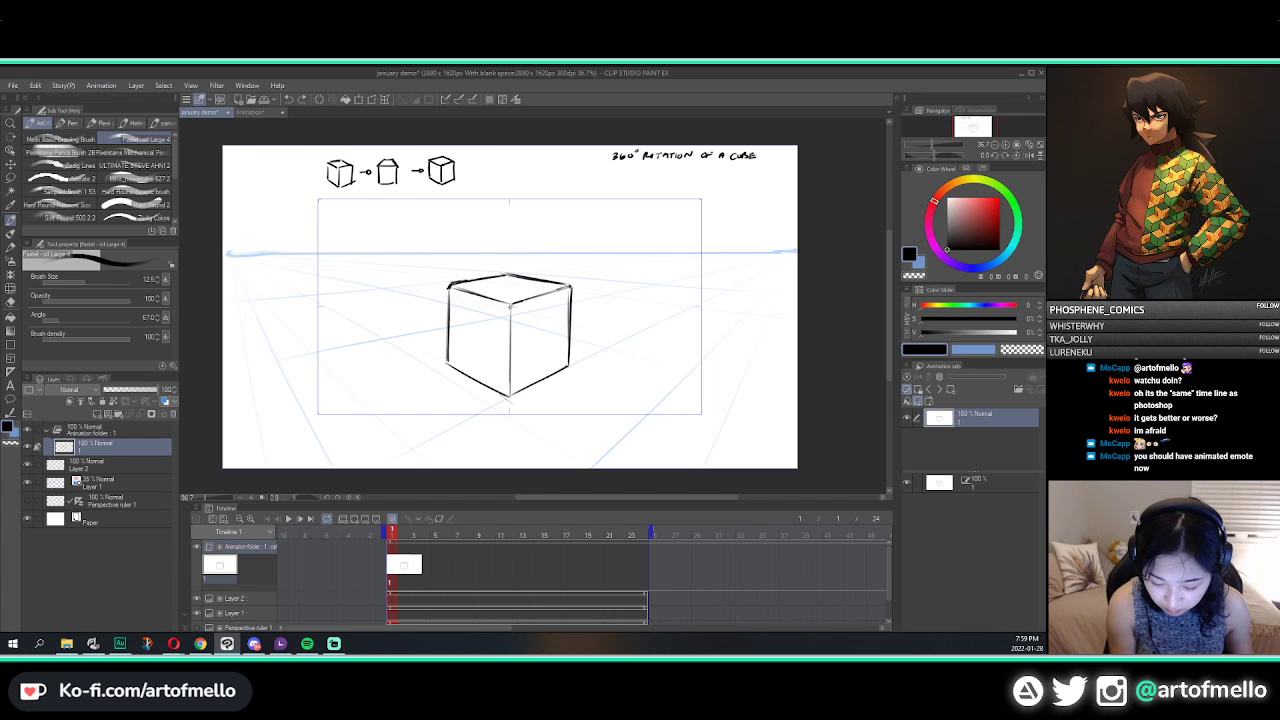
Step: Erase the overshooting strokes on the rear-left edge of the cube's top face and redraw the edge cleanly
key(e)
mouse_move(450, 284)
mouse_down()
mouse_move(543, 281)
mouse_move(510, 273)
mouse_up()
key(p)
key(e)
key(p)
key(e)
key(p)
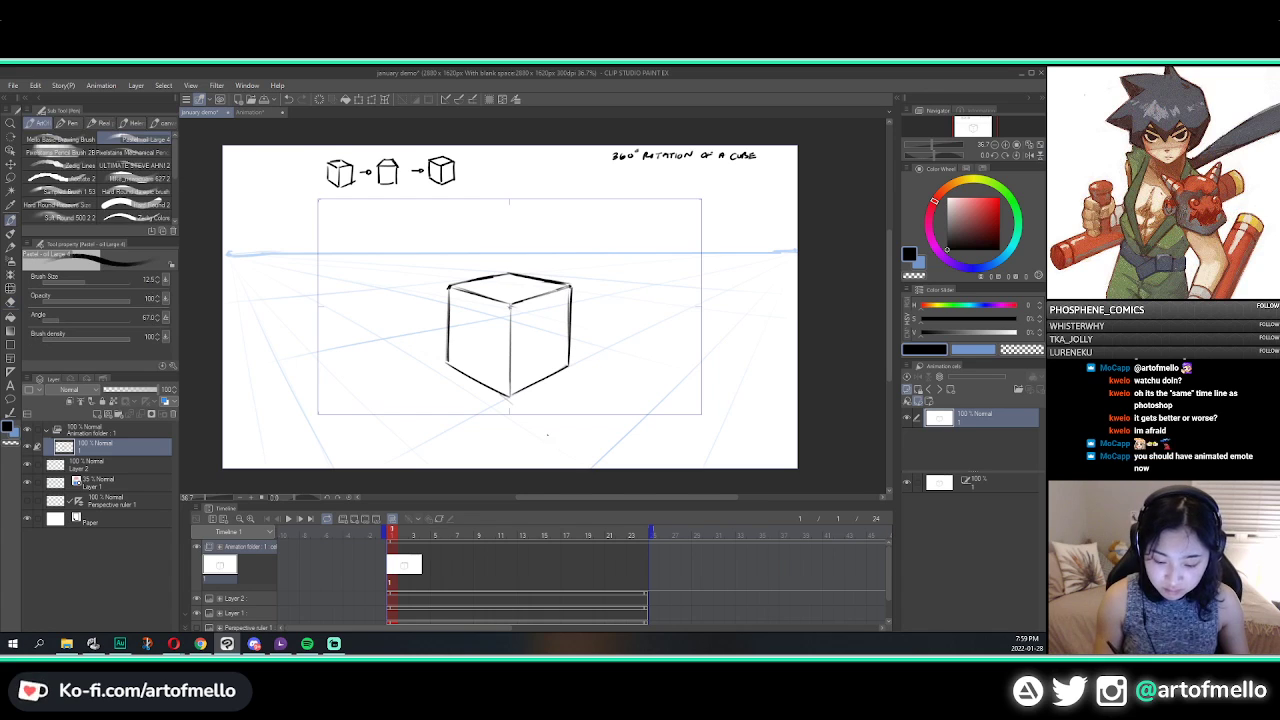
Step: Lasso the rear edges of the cube's top face and stretch them slightly upward with a scale transform
key(m)
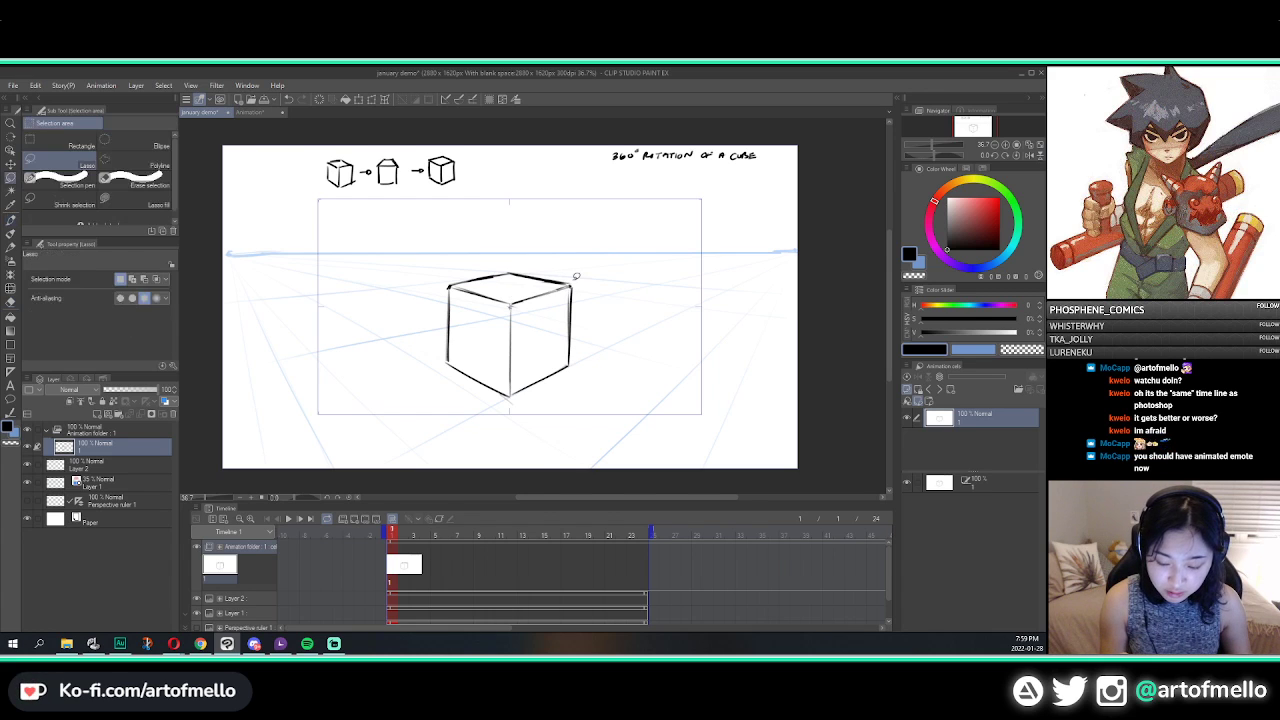
mouse_move(570, 284)
mouse_down()
mouse_move(458, 285)
mouse_move(449, 266)
mouse_move(568, 272)
mouse_move(508, 252)
mouse_up()
key(ctrl+t)
drag(574, 276, 573, 278)
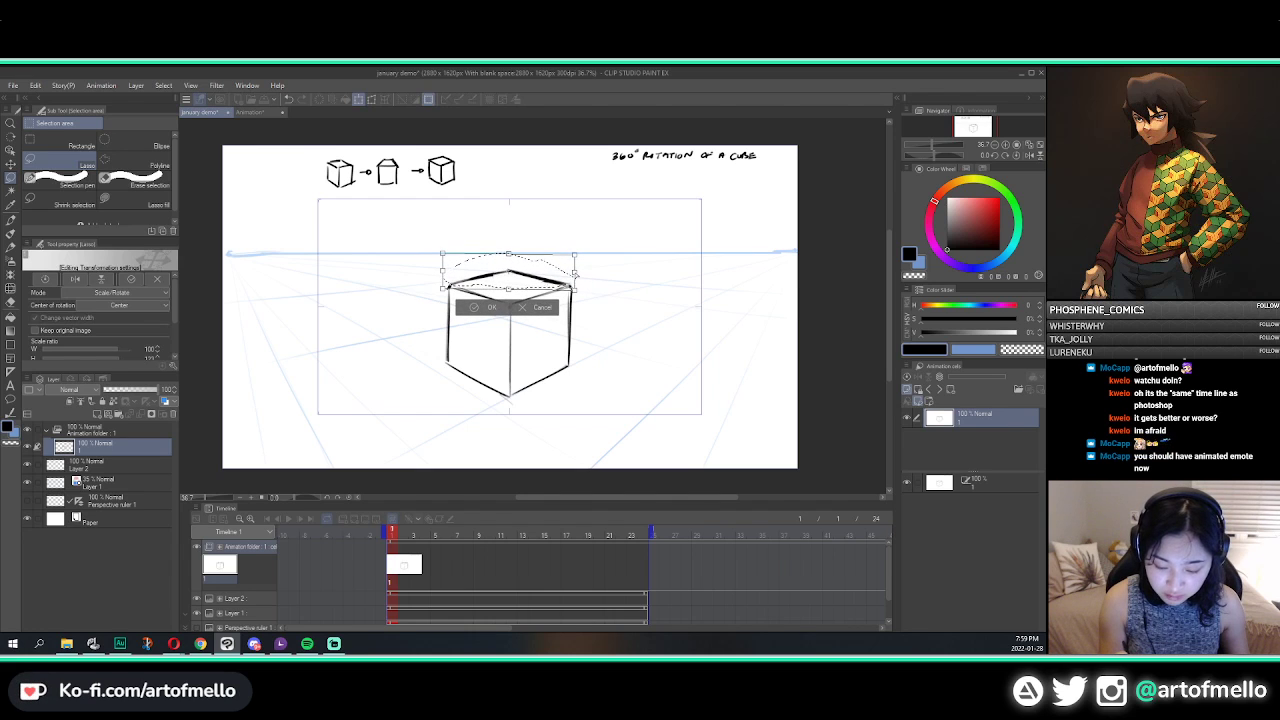
click(490, 308)
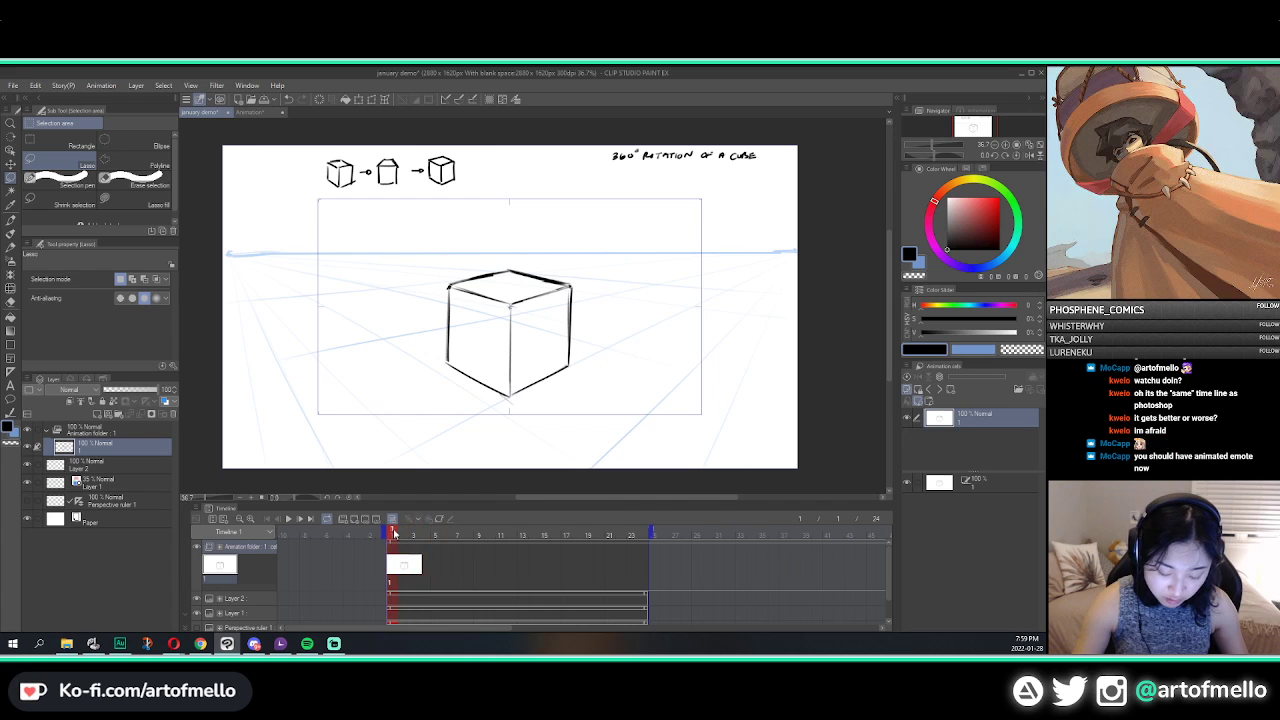
Step: Add cel 2 at frame 5, compare it with cel 1 without onion skin, and turn onion skin back on
click(433, 537)
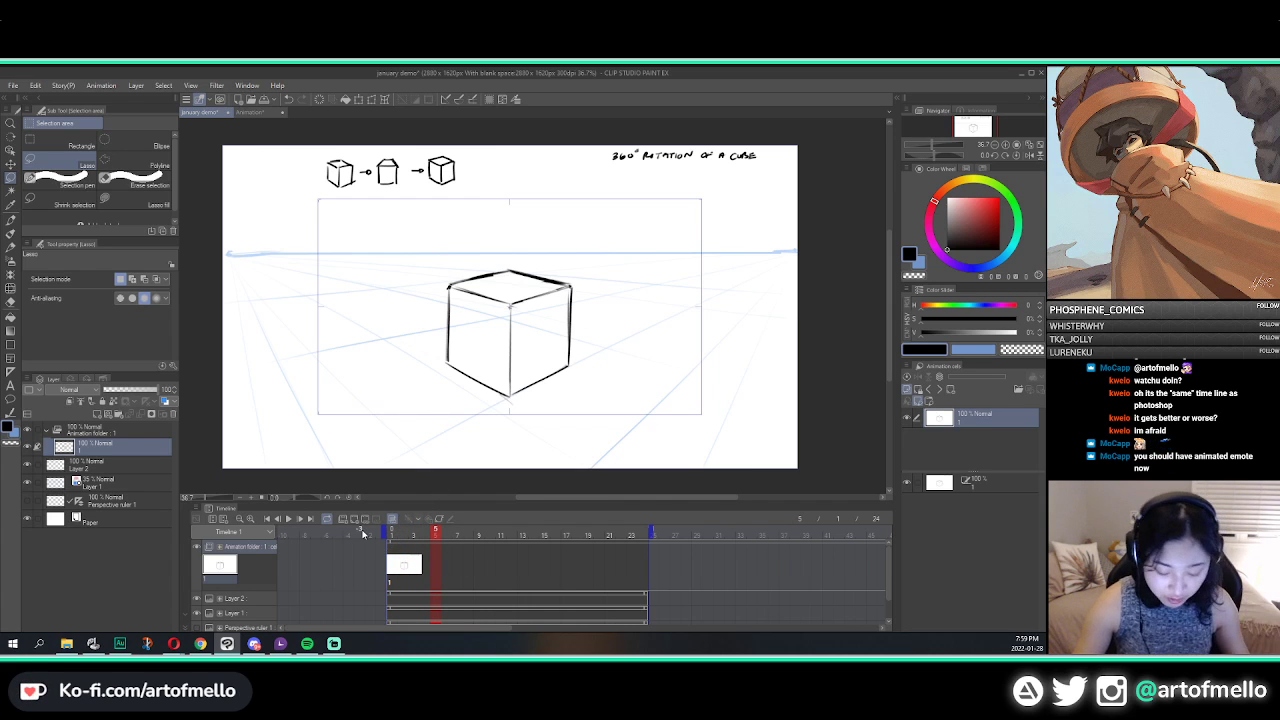
click(353, 519)
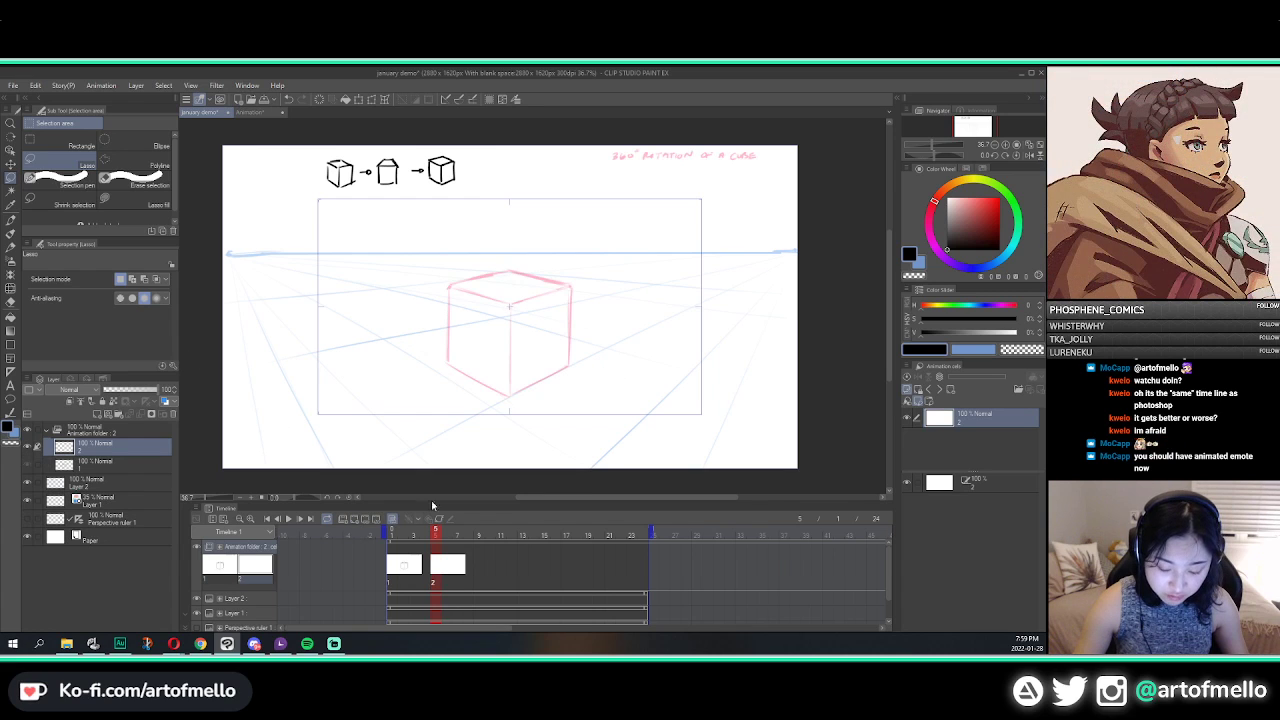
click(392, 519)
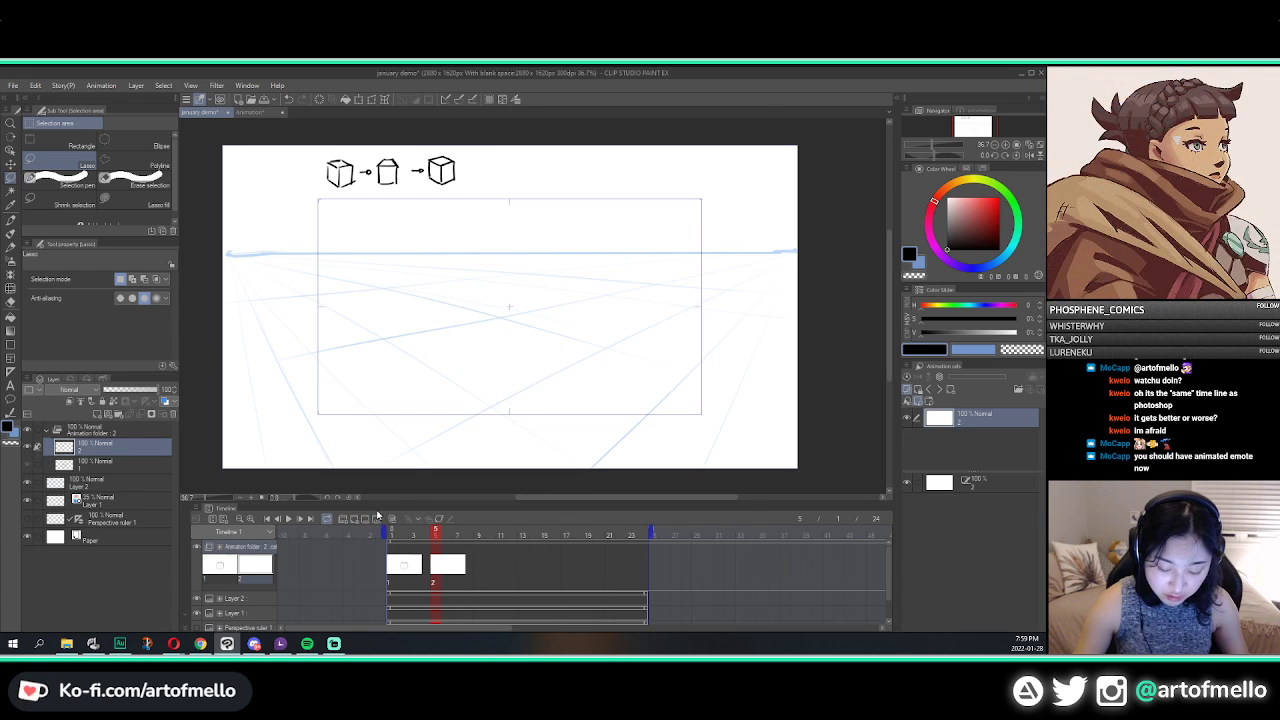
key(Left)
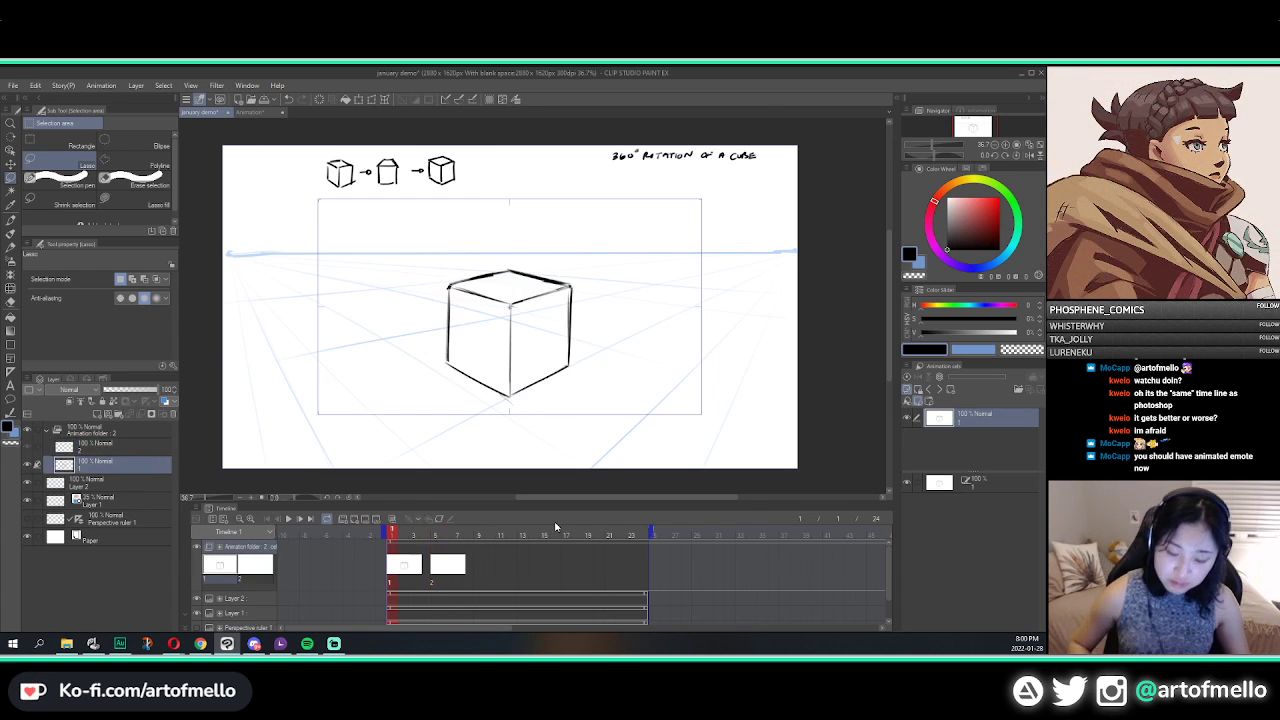
key(Right)
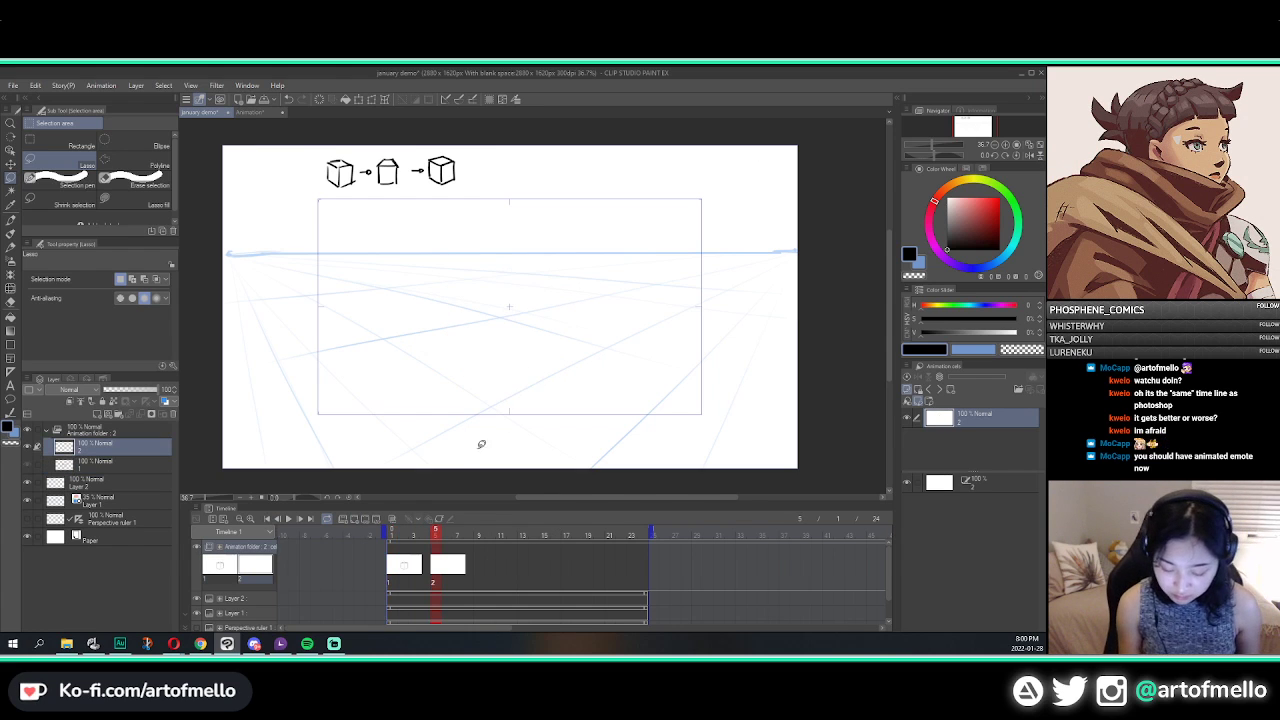
click(392, 519)
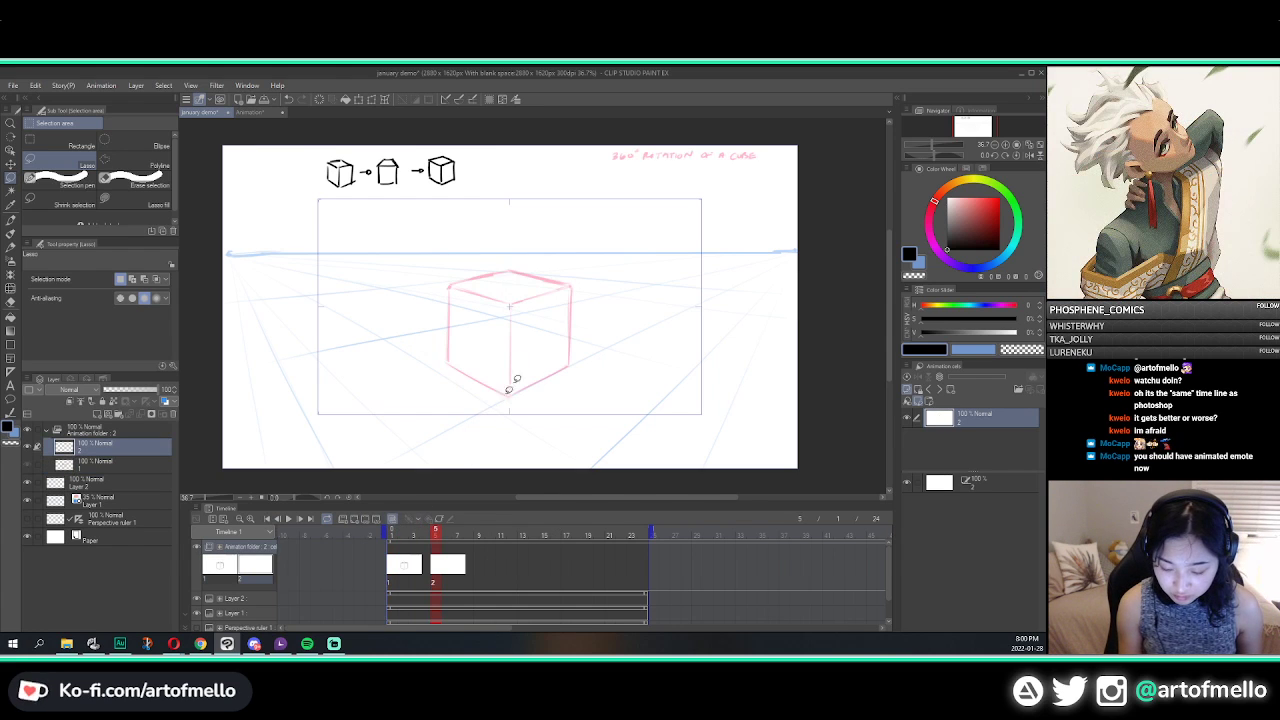
Step: Sketch the top and two vertical edges of a front-facing square inside the onion-skinned cube on cel 2
key(p)
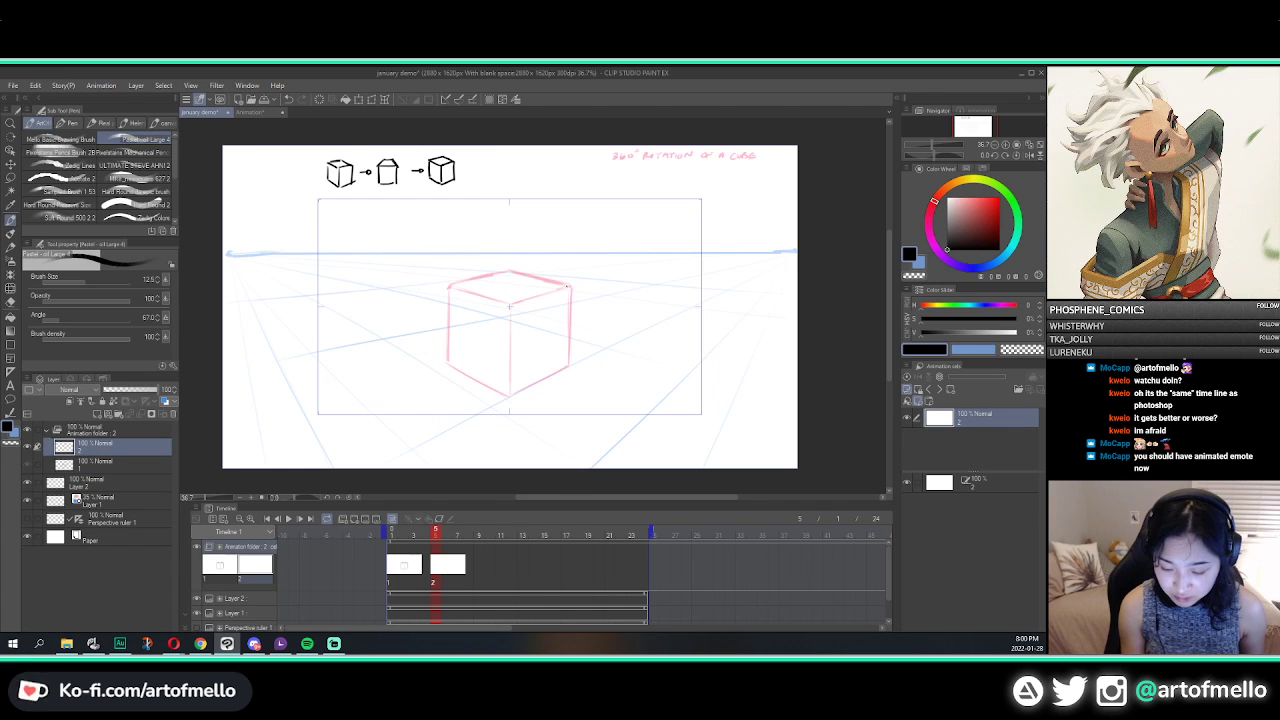
drag(470, 298, 547, 297)
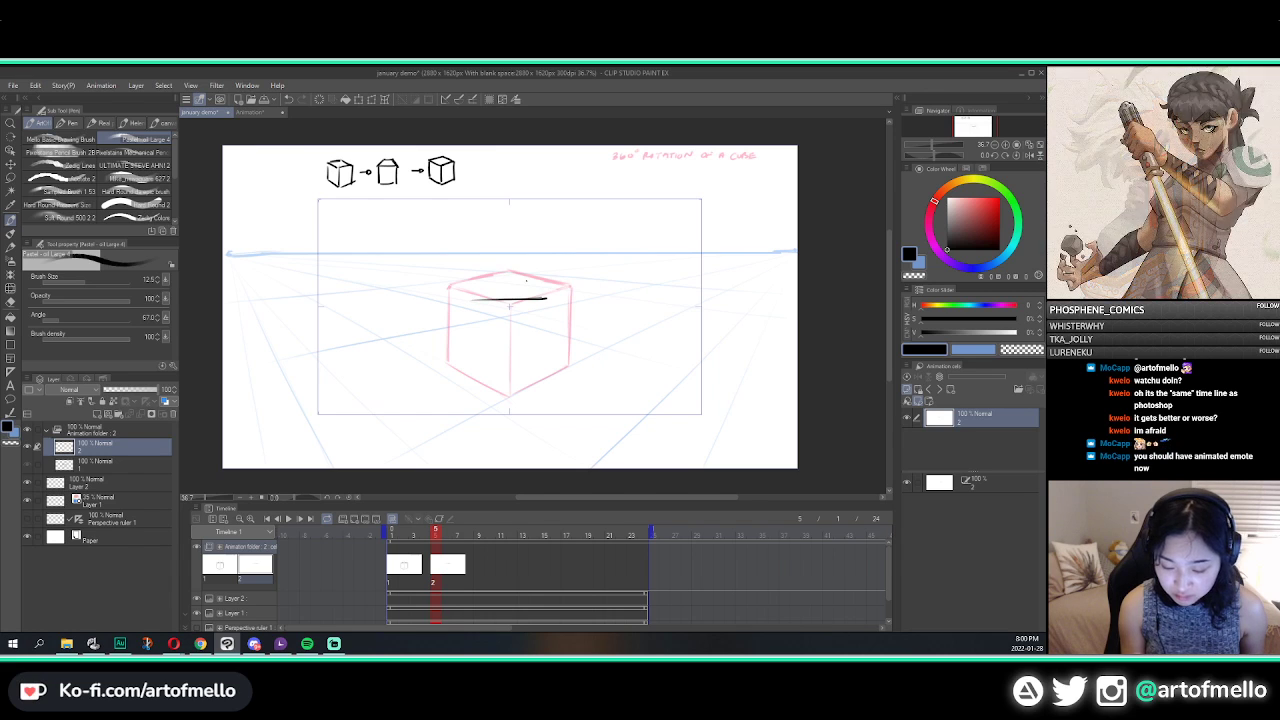
key(ctrl+z)
mouse_move(464, 301)
mouse_down()
mouse_move(463, 374)
mouse_move(463, 350)
mouse_up()
drag(545, 296, 548, 385)
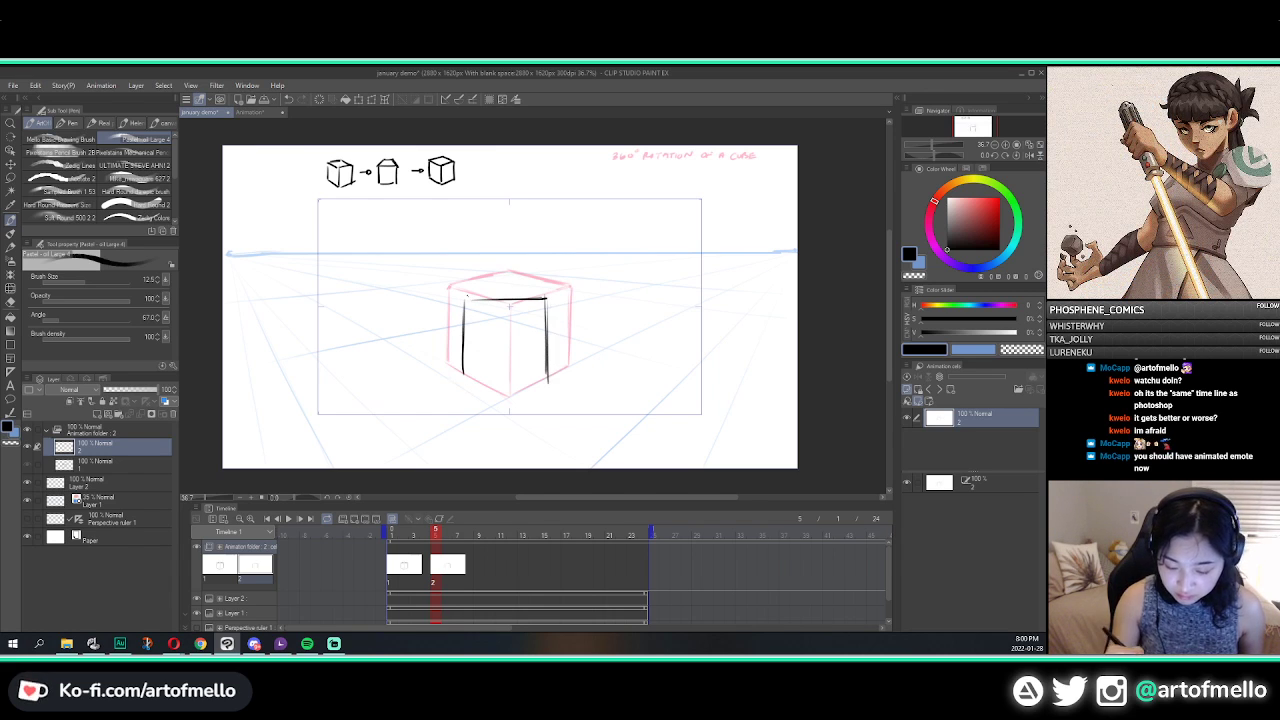
key(ctrl+z)
drag(463, 298, 545, 296)
key(ctrl+z)
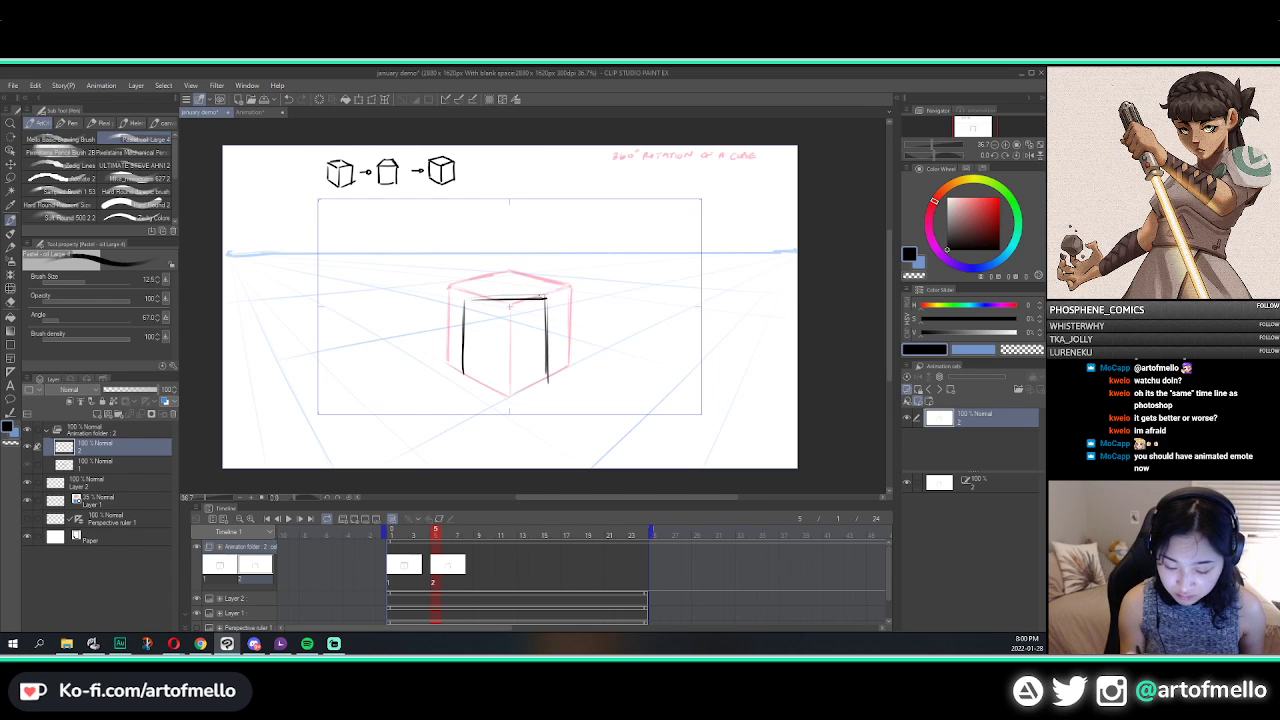
Step: Strengthen the square's left and top edges and close it with a bottom edge slightly above the onion-skinned cube's lowest corner
mouse_move(468, 296)
mouse_down()
mouse_move(464, 382)
mouse_move(542, 391)
mouse_up()
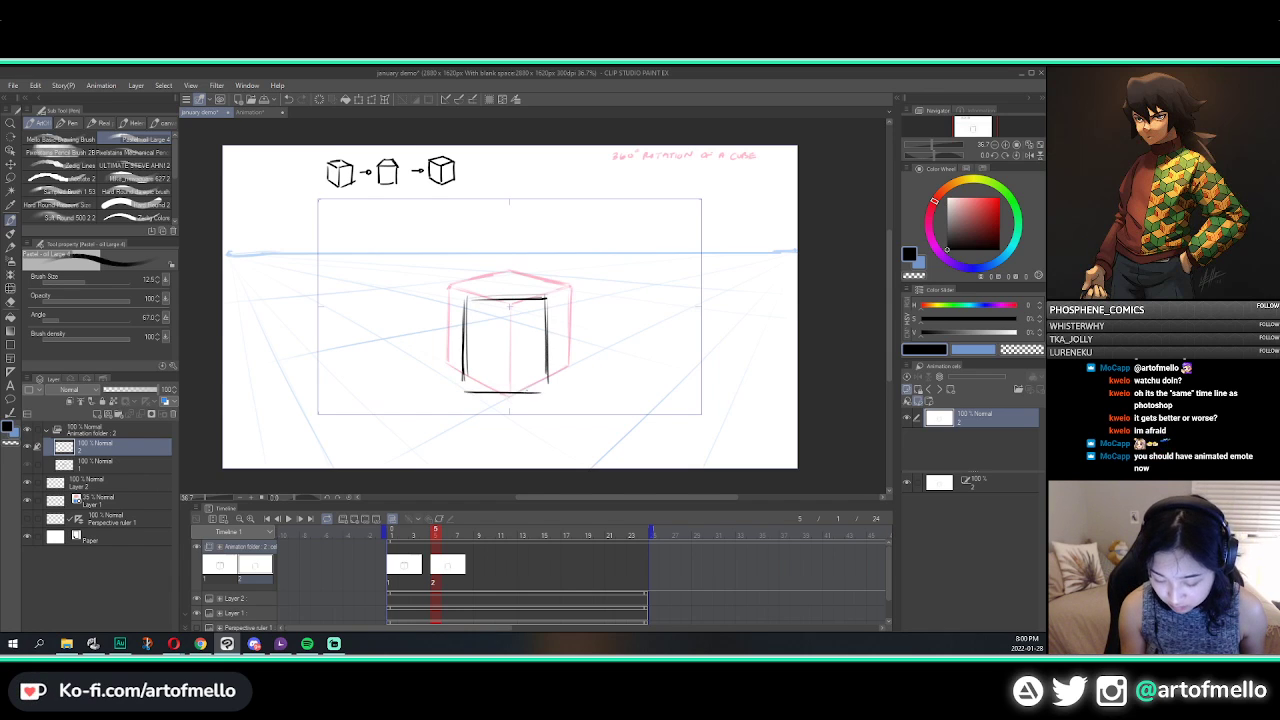
key(ctrl+z)
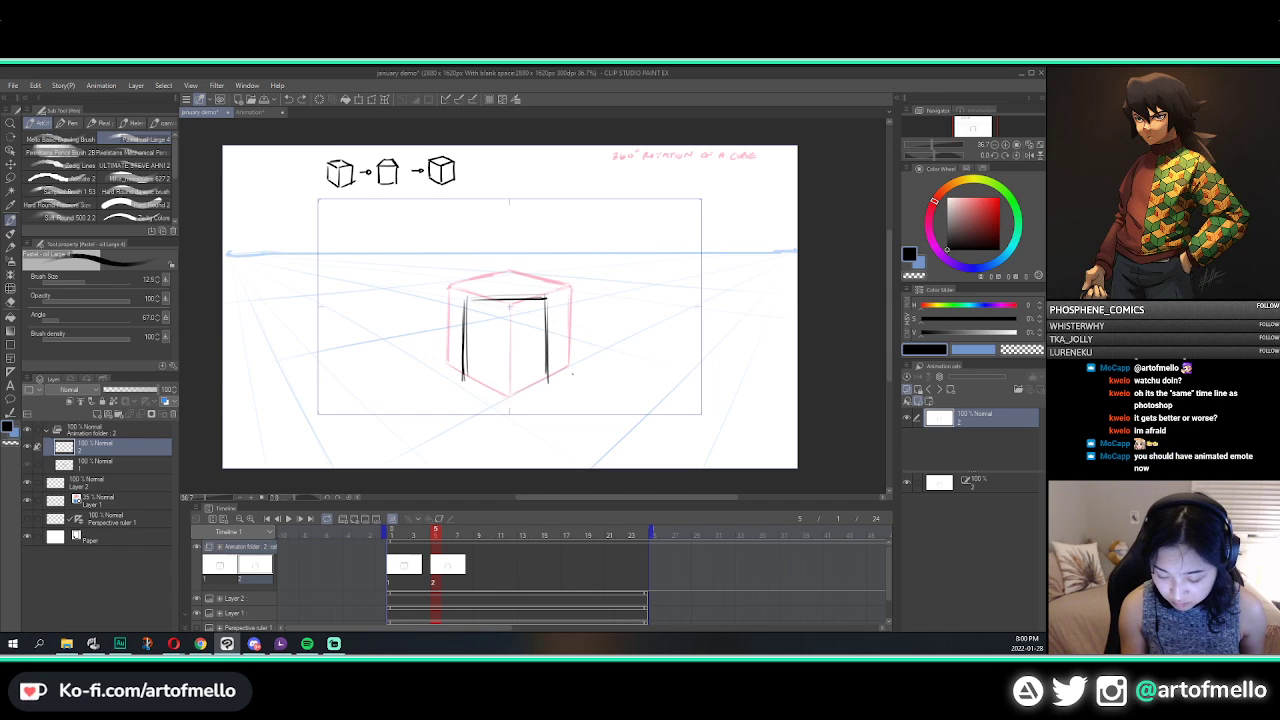
drag(472, 388, 549, 385)
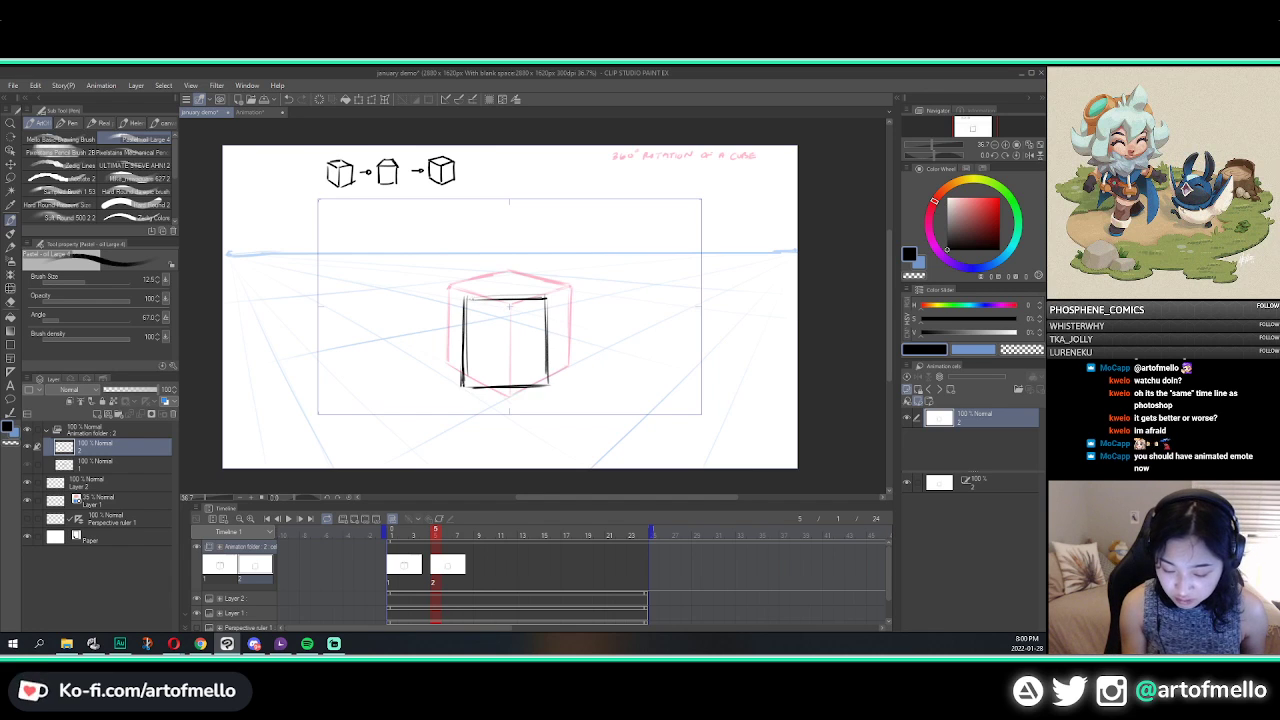
drag(473, 299, 546, 298)
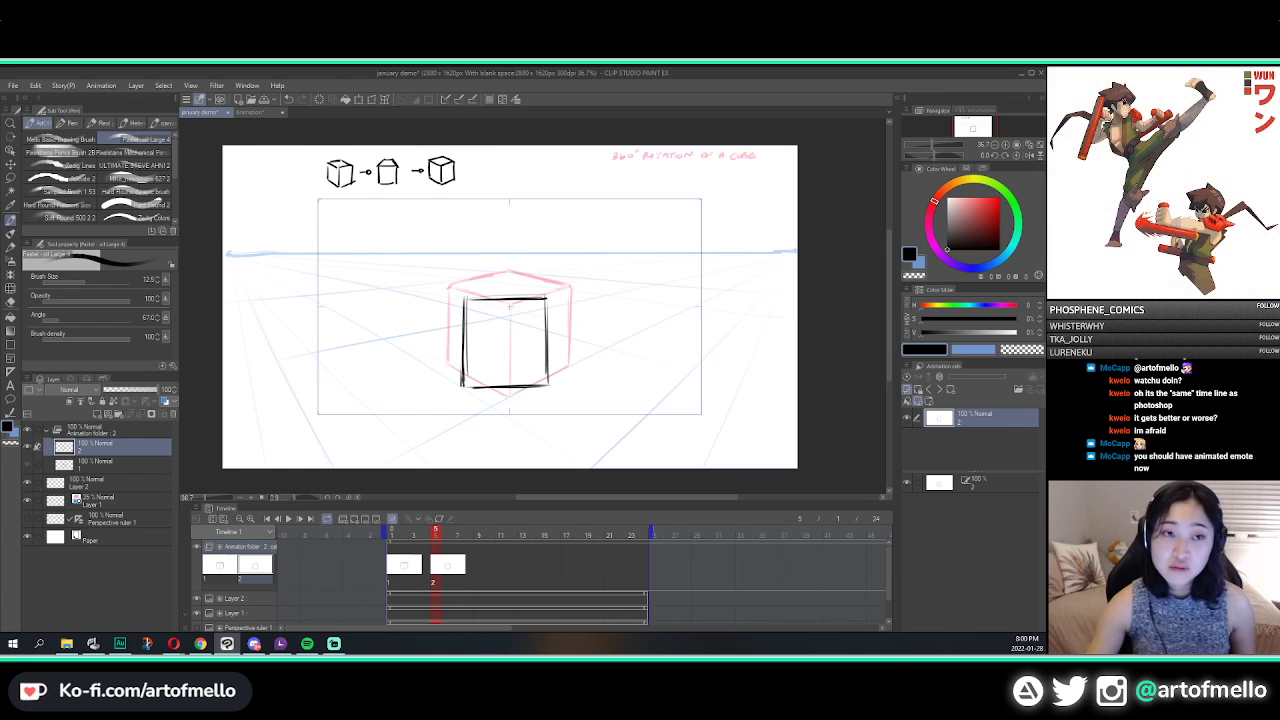
Step: Switch to the browser to check the rotating cube reference on Instagram, and return to Clip Studio Paint
key(alt+Tab)
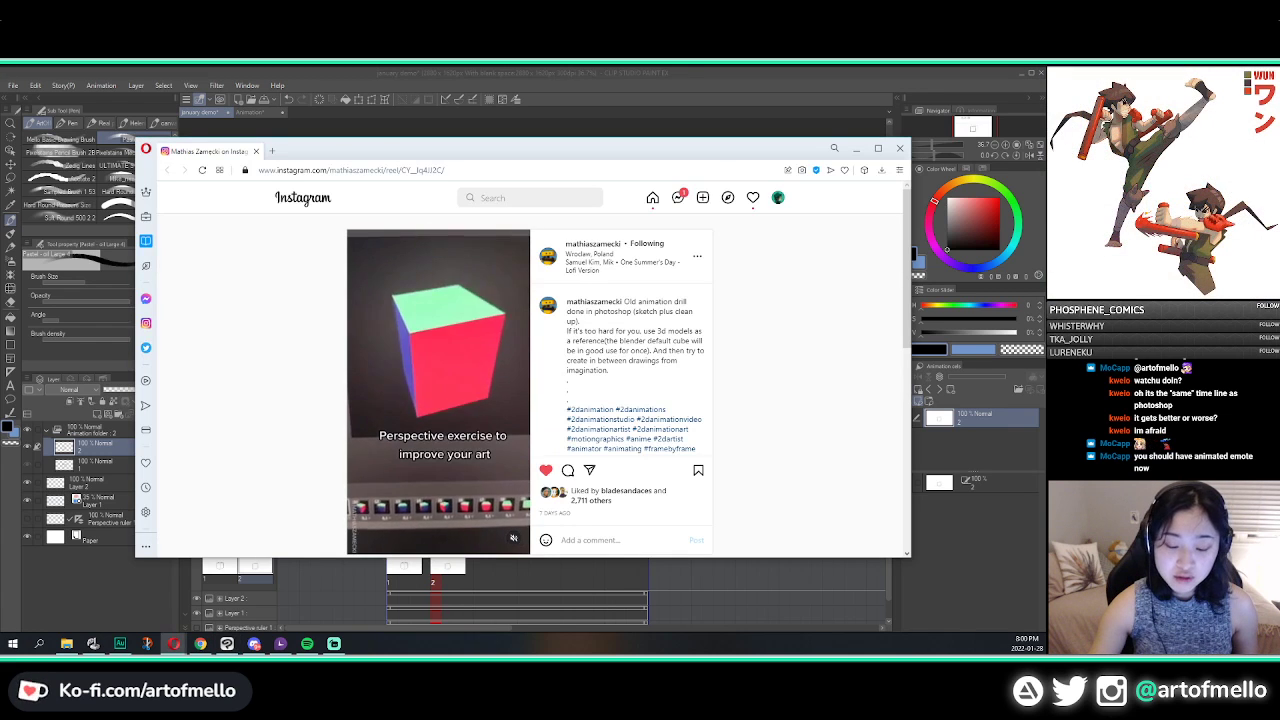
key(alt+Tab)
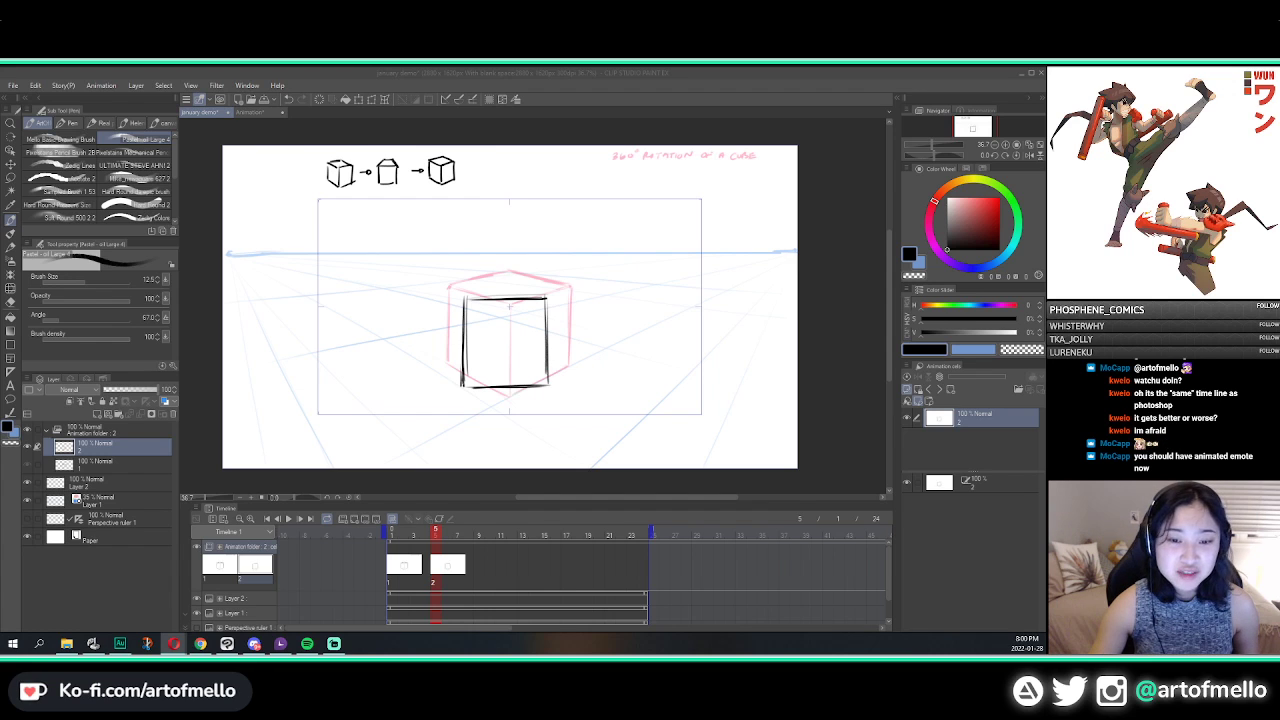
click(545, 73)
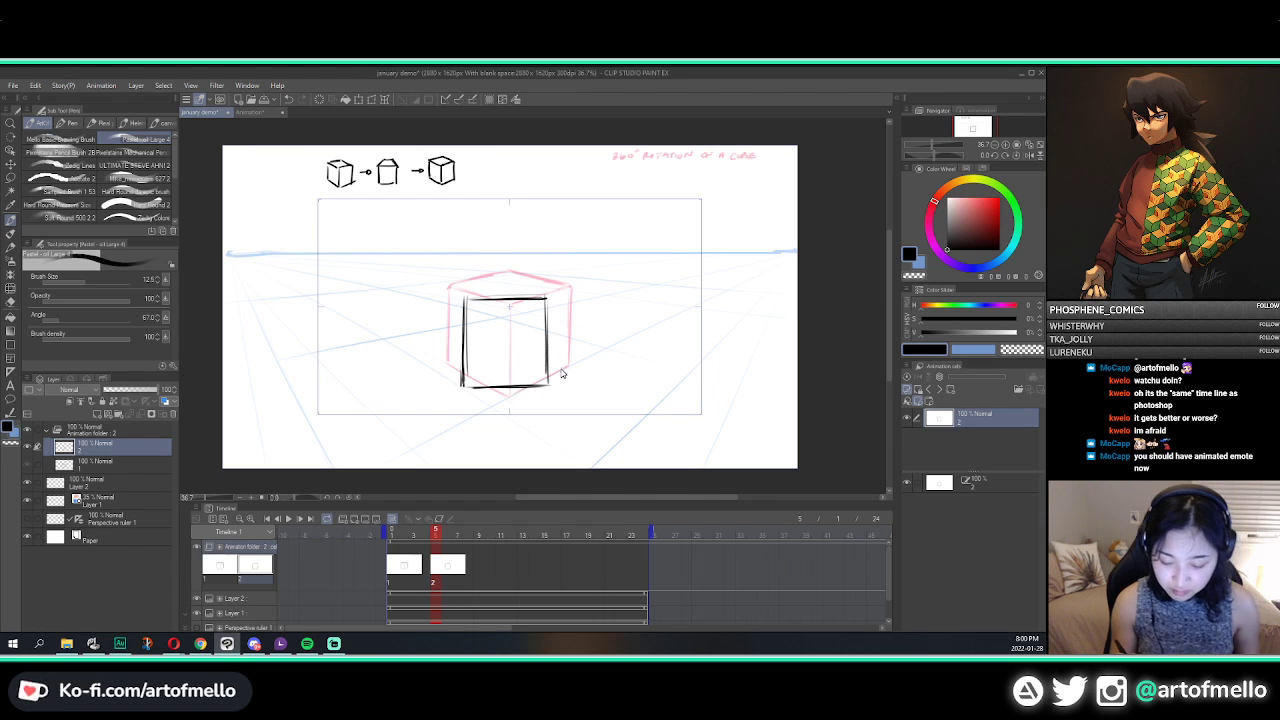
Step: Scale the front-facing square on cel 2 up slightly and apply the transformation
key(ctrl+t)
drag(558, 393, 557, 391)
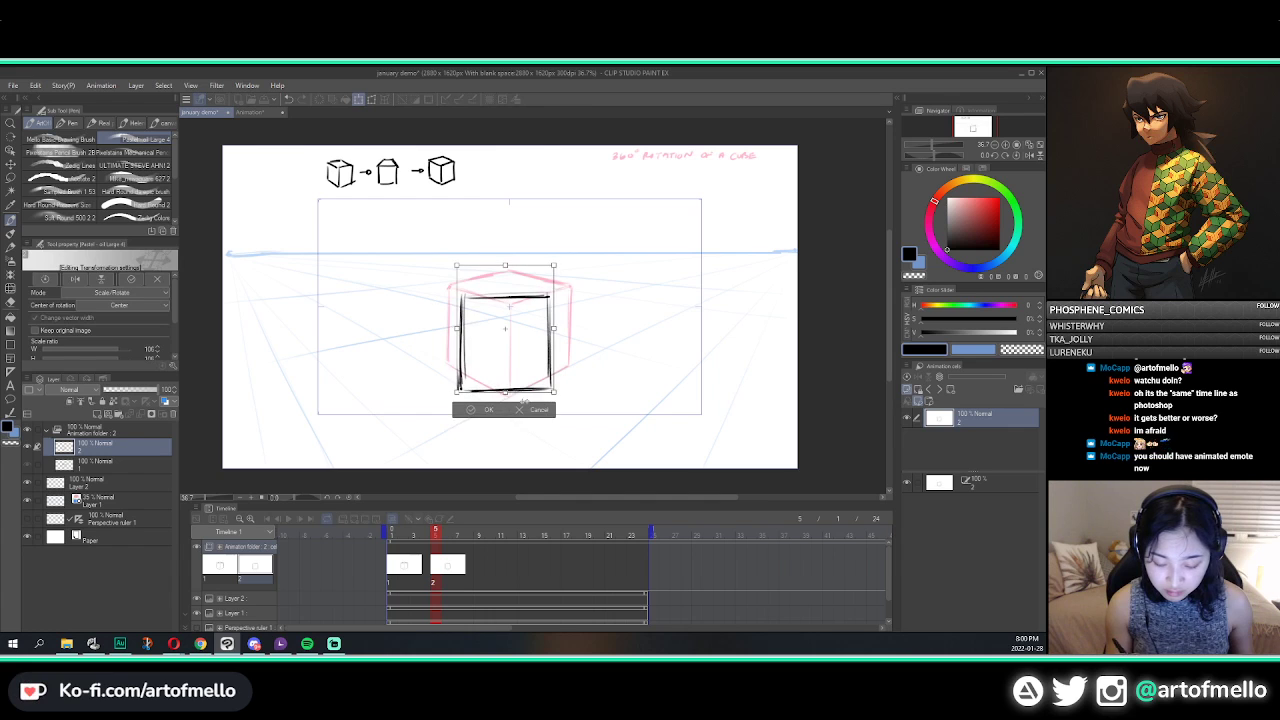
click(473, 409)
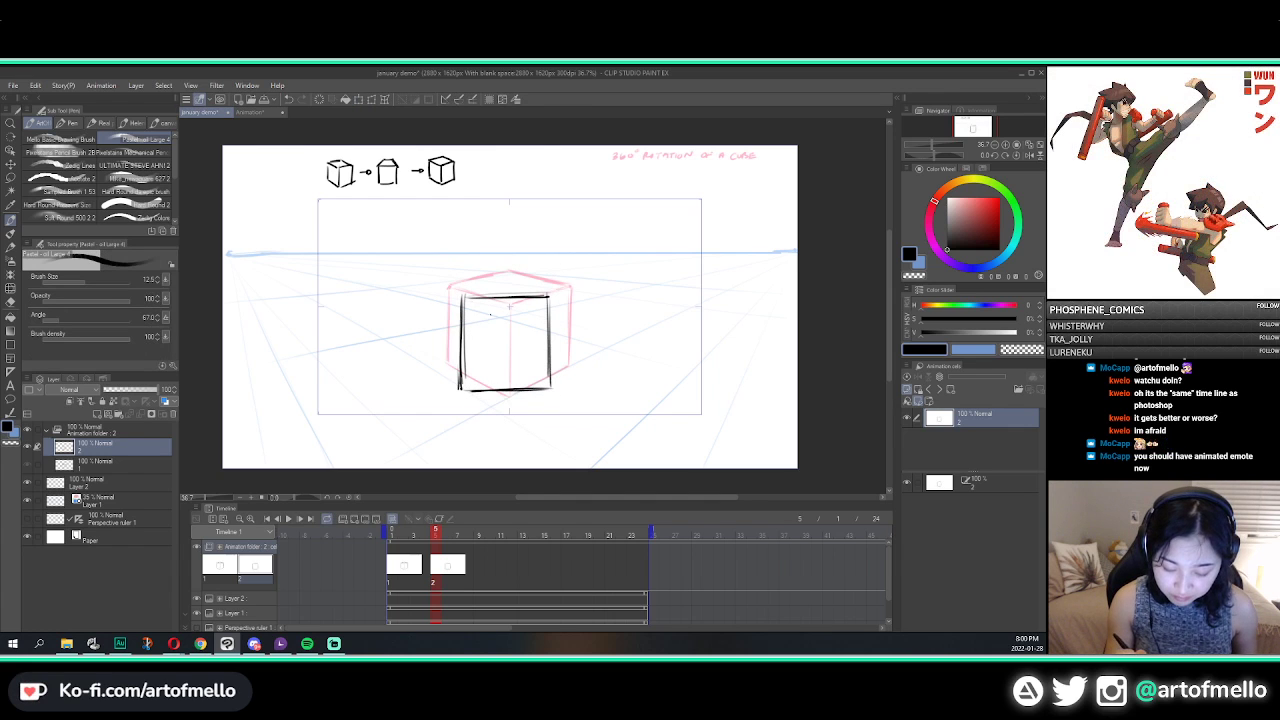
Step: Erase the square's top edge and redraw it slightly lower
key(e)
drag(459, 296, 556, 293)
key(p)
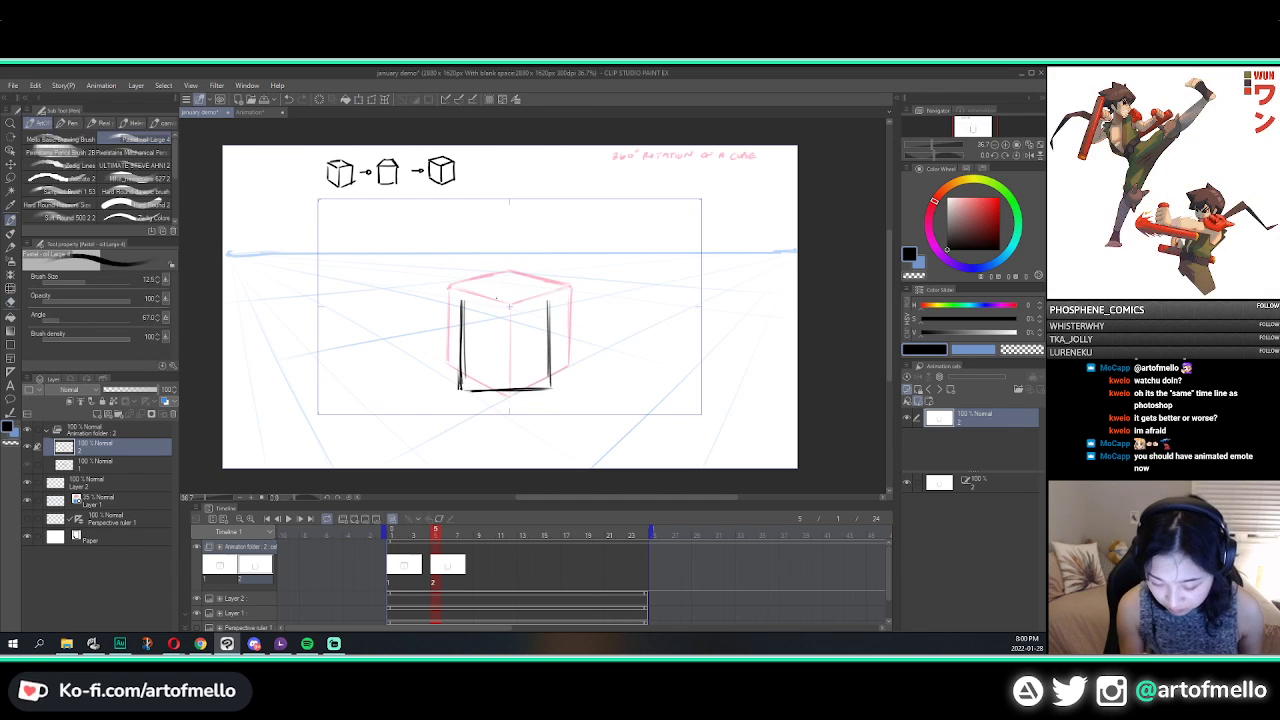
drag(462, 300, 550, 297)
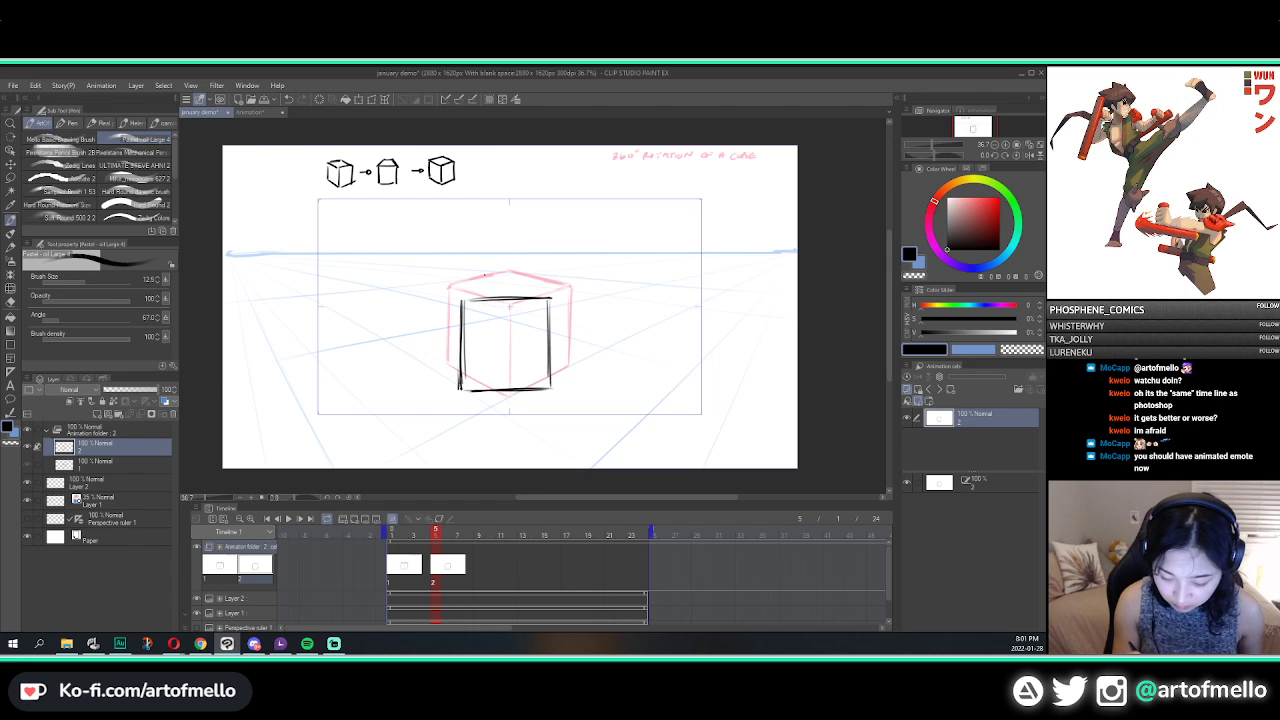
Step: Draw the foreshortened top face above the square, tidy the side edges where they meet it, and hide onion skin
drag(456, 300, 481, 271)
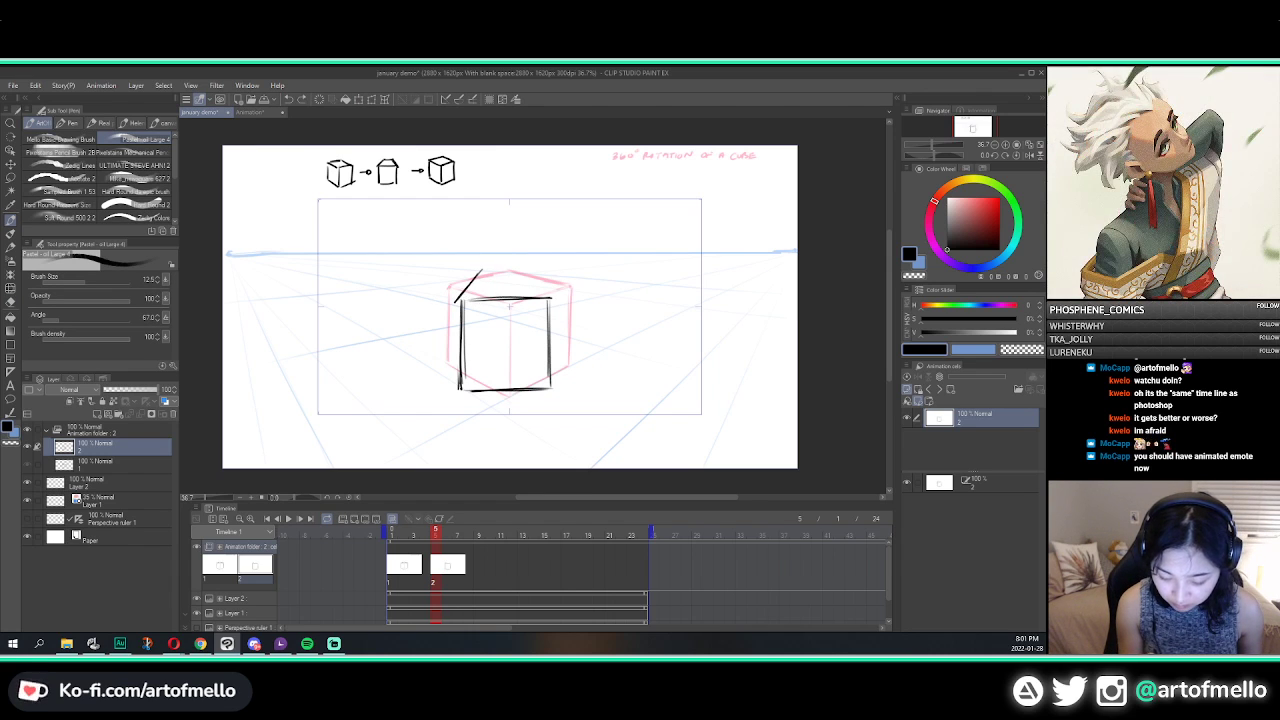
key(e)
mouse_move(461, 298)
mouse_down()
mouse_move(460, 355)
mouse_move(456, 302)
mouse_move(526, 271)
mouse_move(553, 300)
mouse_move(550, 379)
mouse_move(553, 305)
mouse_up()
key(p)
click(392, 519)
key(e)
key(p)
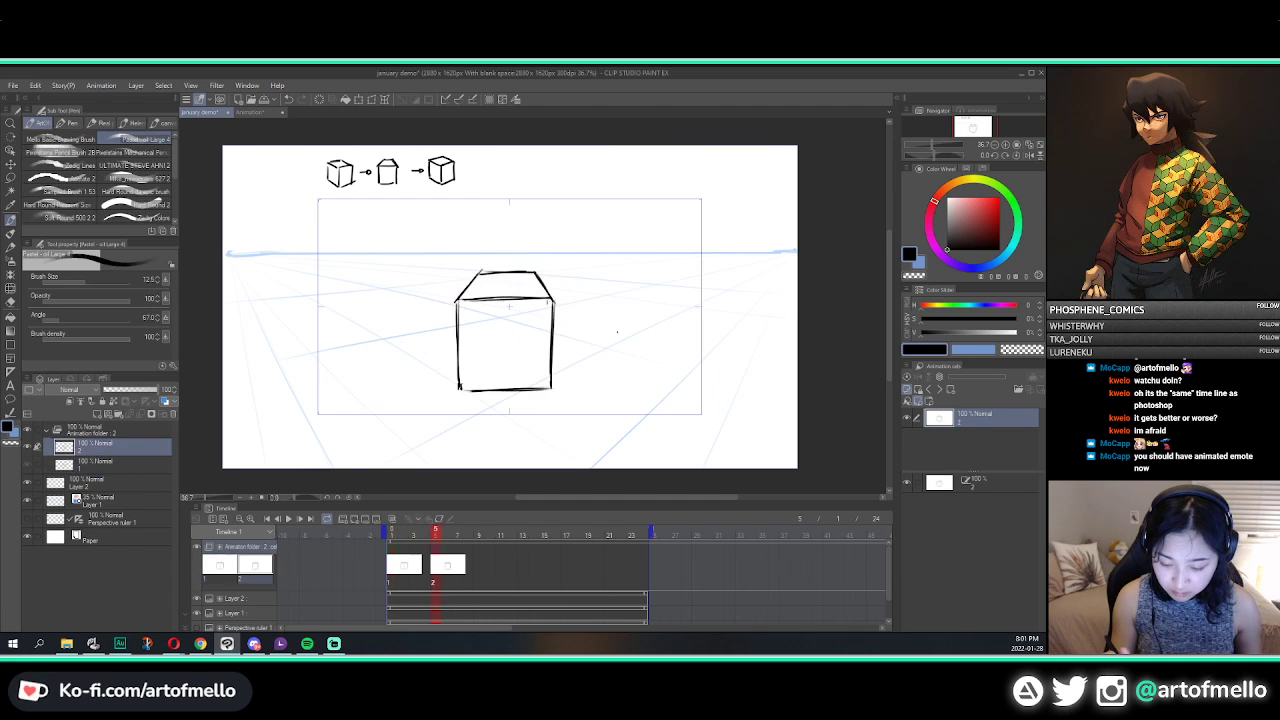
Step: Flip repeatedly between cel 1 and cel 2 to compare the size and placement of the two cube keys
key(Left)
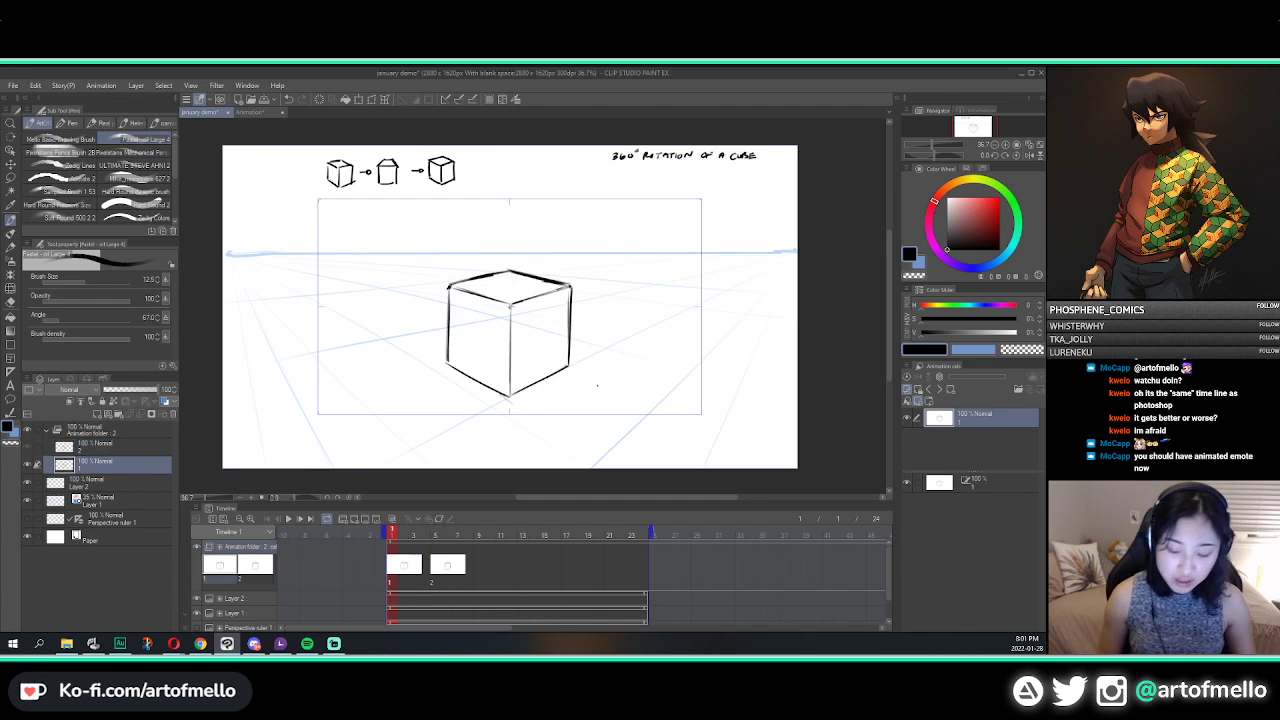
key(Right)
key(Left)
key(Right)
key(Left)
key(Right)
key(Left)
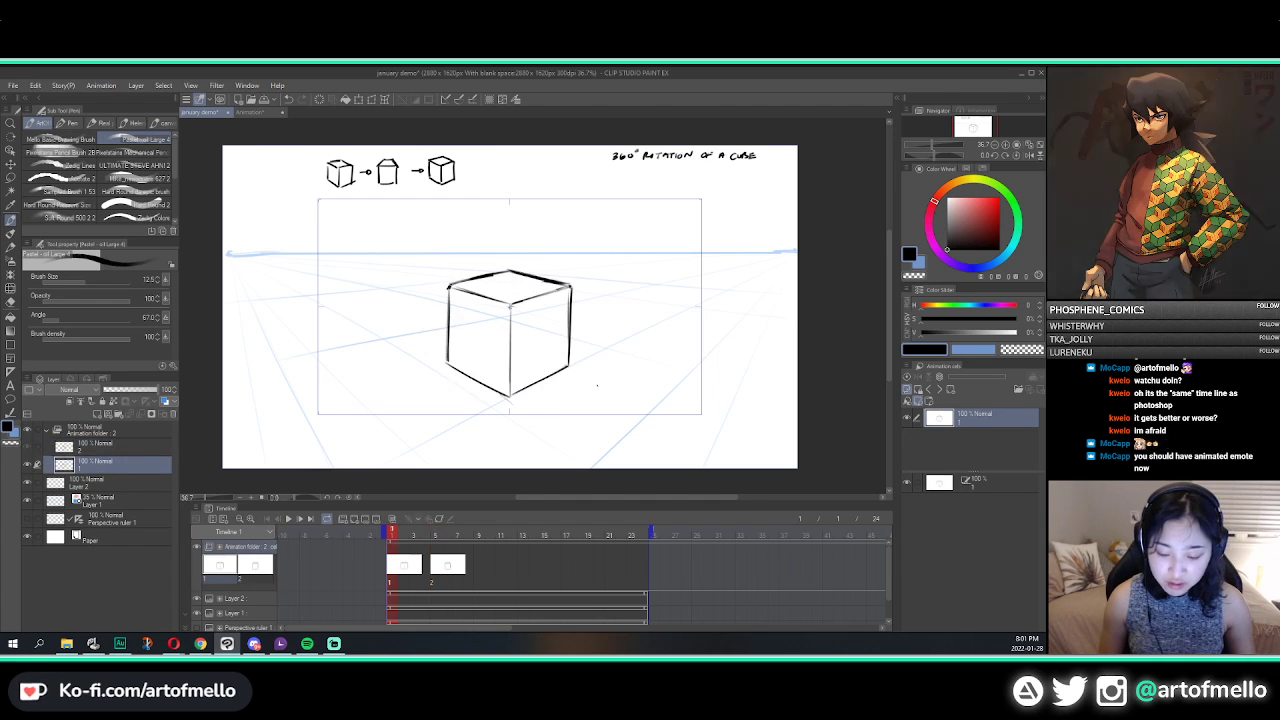
key(Right)
key(Left)
key(Right)
key(Left)
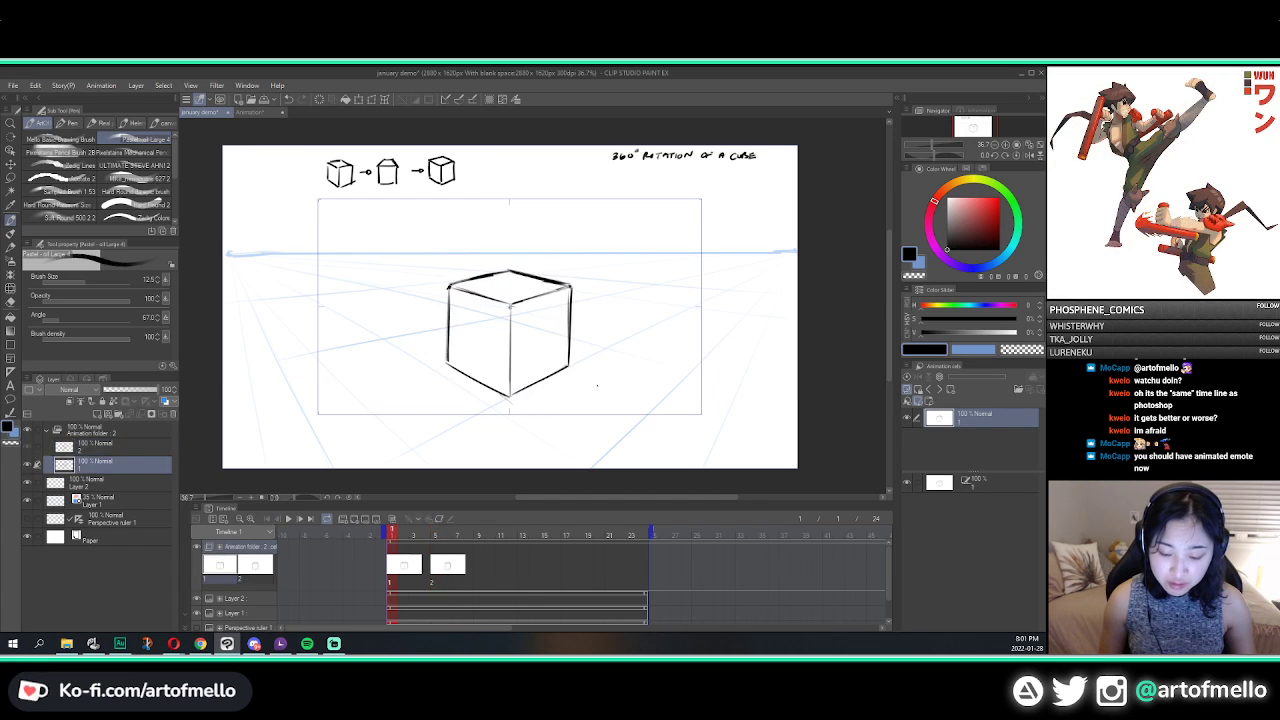
key(Right)
key(Left)
key(Right)
Step: Erase and redraw the left slanted edge of the top face on cel 2 so it extends slightly further outward
key(e)
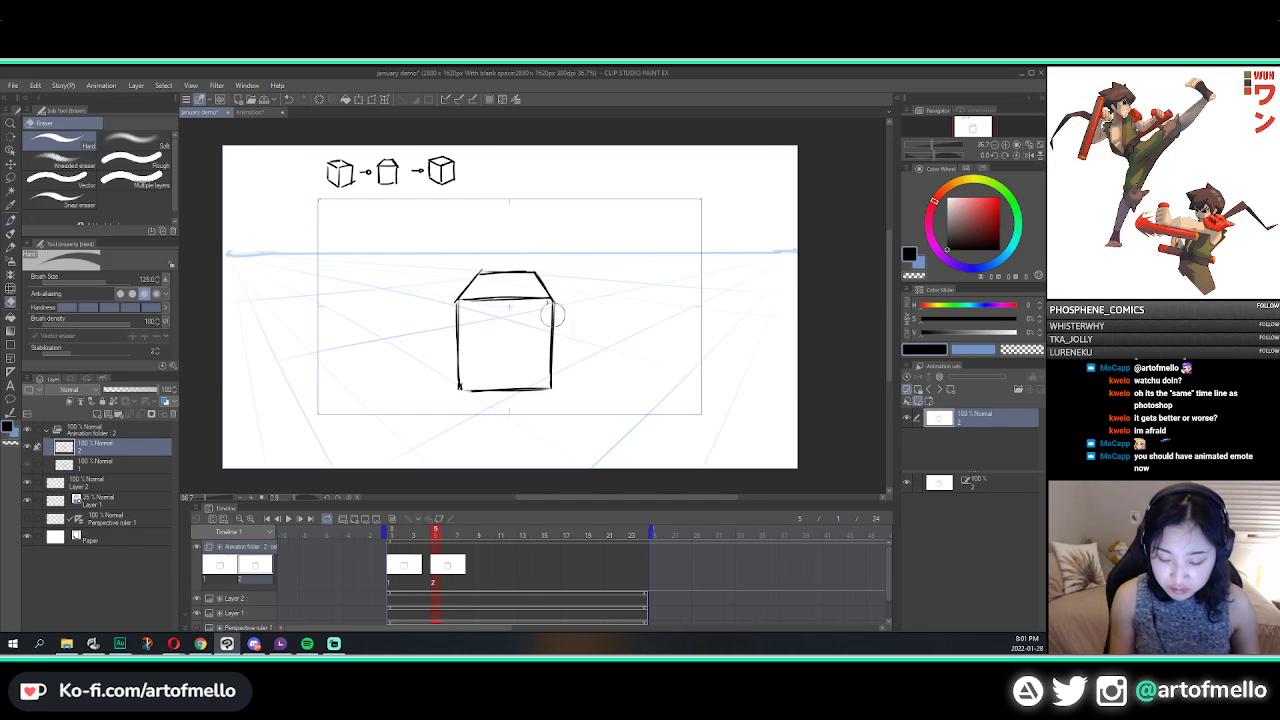
mouse_move(485, 273)
mouse_down()
mouse_move(543, 272)
mouse_move(546, 287)
mouse_up()
key(p)
key(ctrl+z)
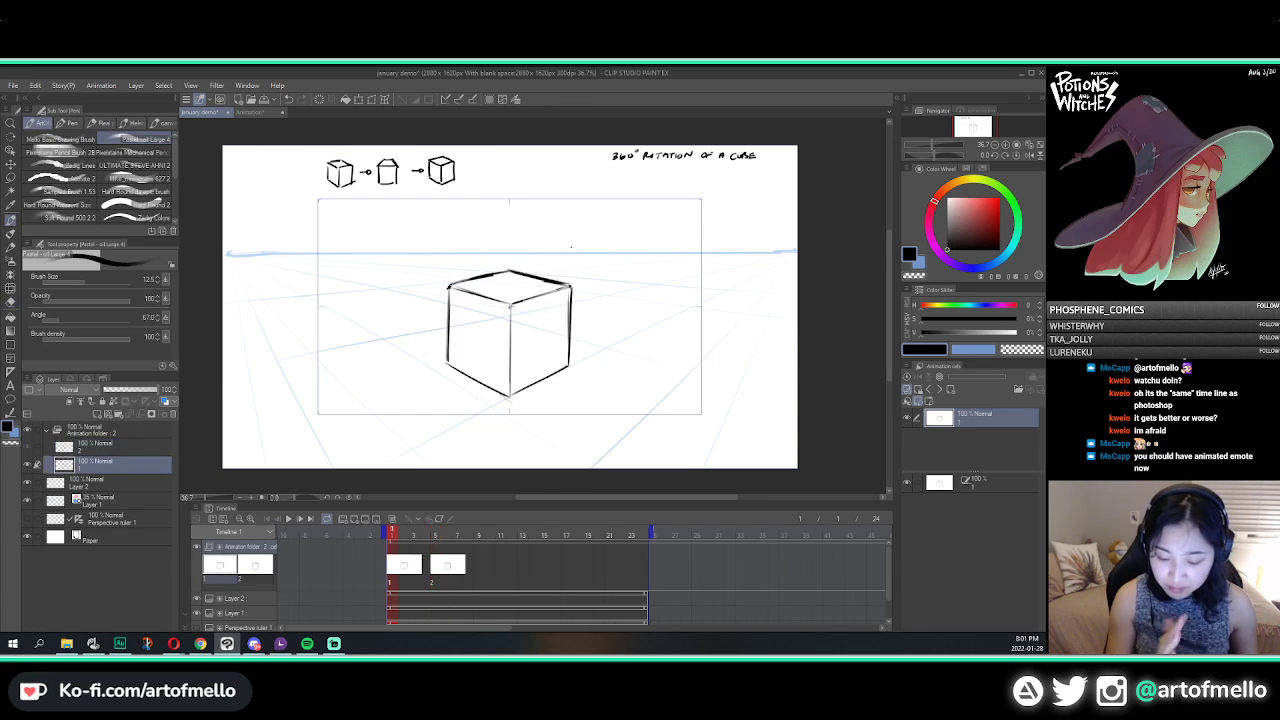
key(e)
drag(472, 284, 460, 296)
key(p)
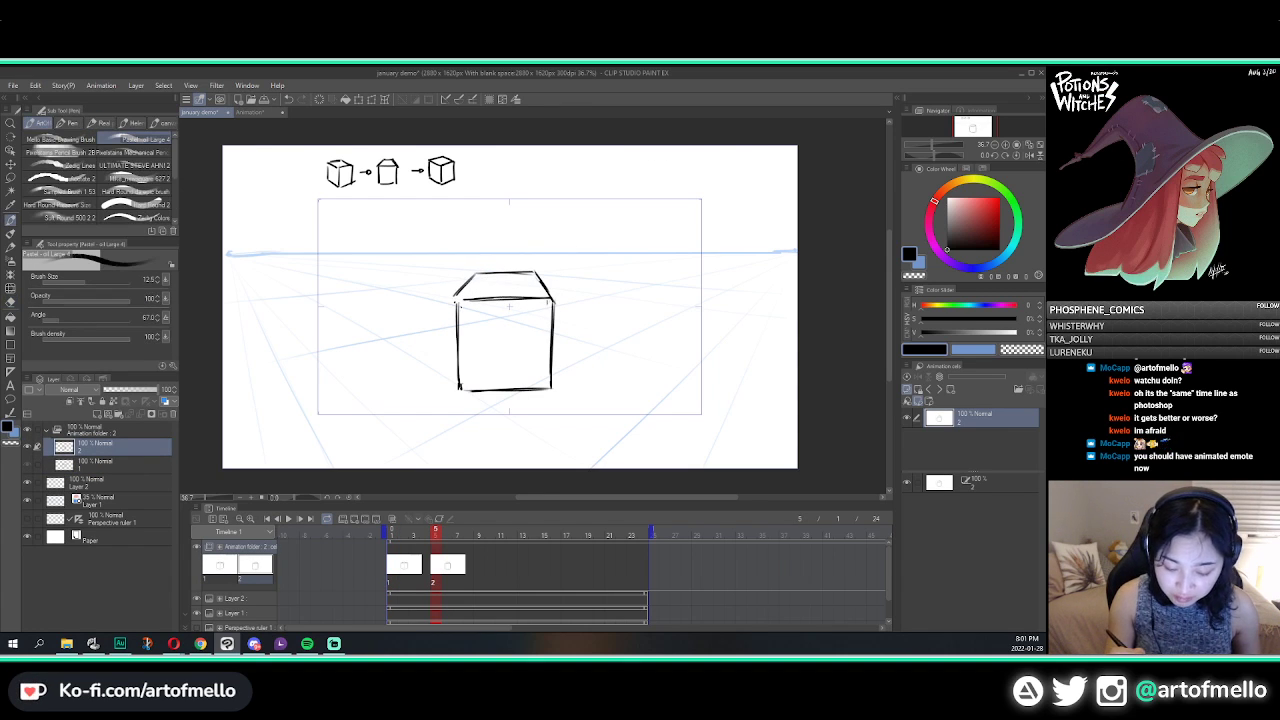
Step: Redraw the front face's left vertical edge slightly further out and clean up its upper-right corner
drag(455, 300, 454, 386)
key(e)
key(p)
drag(453, 300, 453, 386)
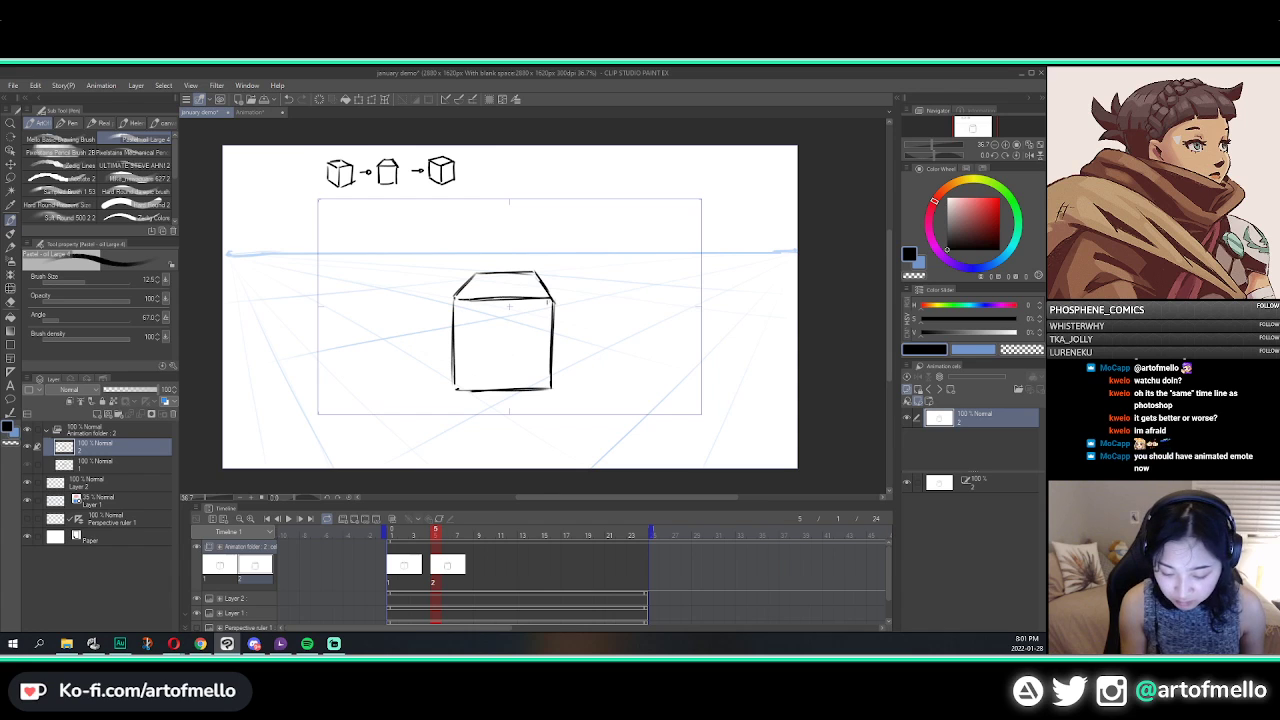
key(e)
drag(548, 296, 553, 314)
key(p)
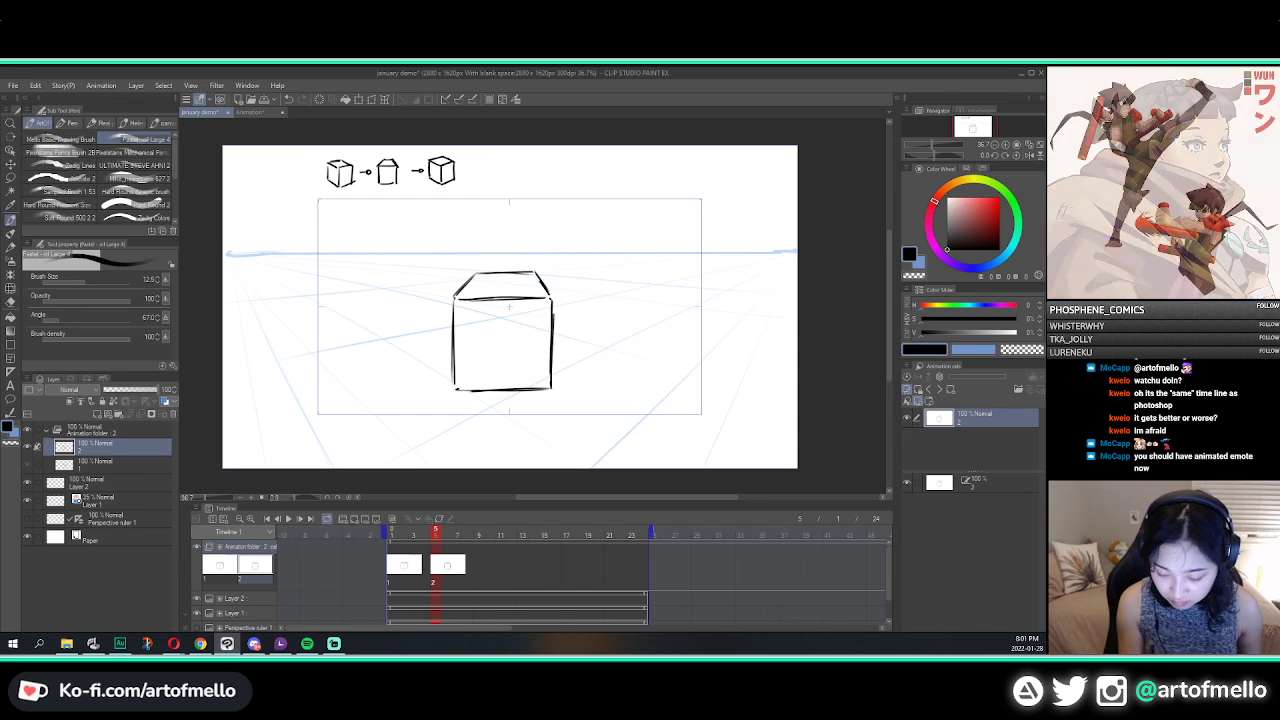
Step: Clean up the doubled strokes on cel 2 along the top face's back and right edges and its shared edge with the front face
key(Left)
key(Right)
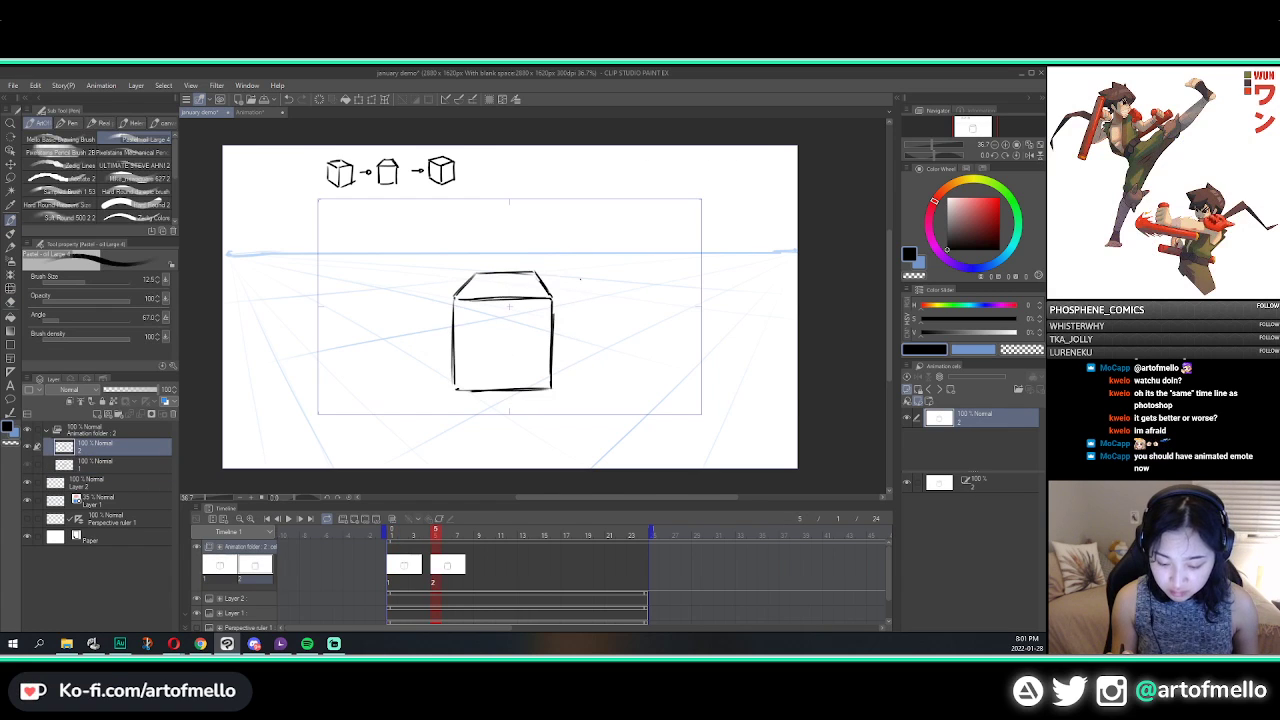
key(e)
mouse_move(480, 272)
mouse_down()
mouse_move(540, 272)
mouse_move(547, 292)
mouse_up()
key(p)
key(e)
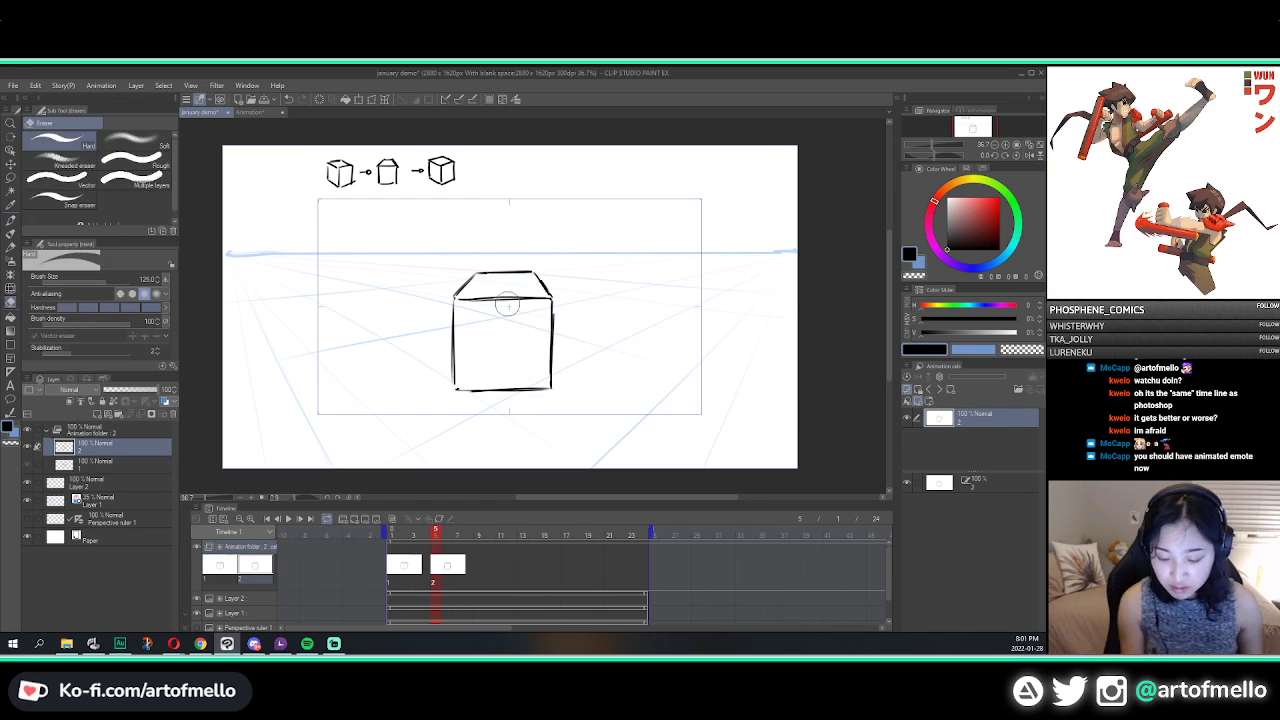
mouse_move(467, 300)
mouse_down()
mouse_move(548, 298)
mouse_move(520, 300)
mouse_up()
key(p)
key(ctrl+z)
Step: Flip between cel 1 and cel 2 to check how the cleaned-up front-facing cube matches the angled cube
key(Left)
key(Right)
key(Left)
key(Right)
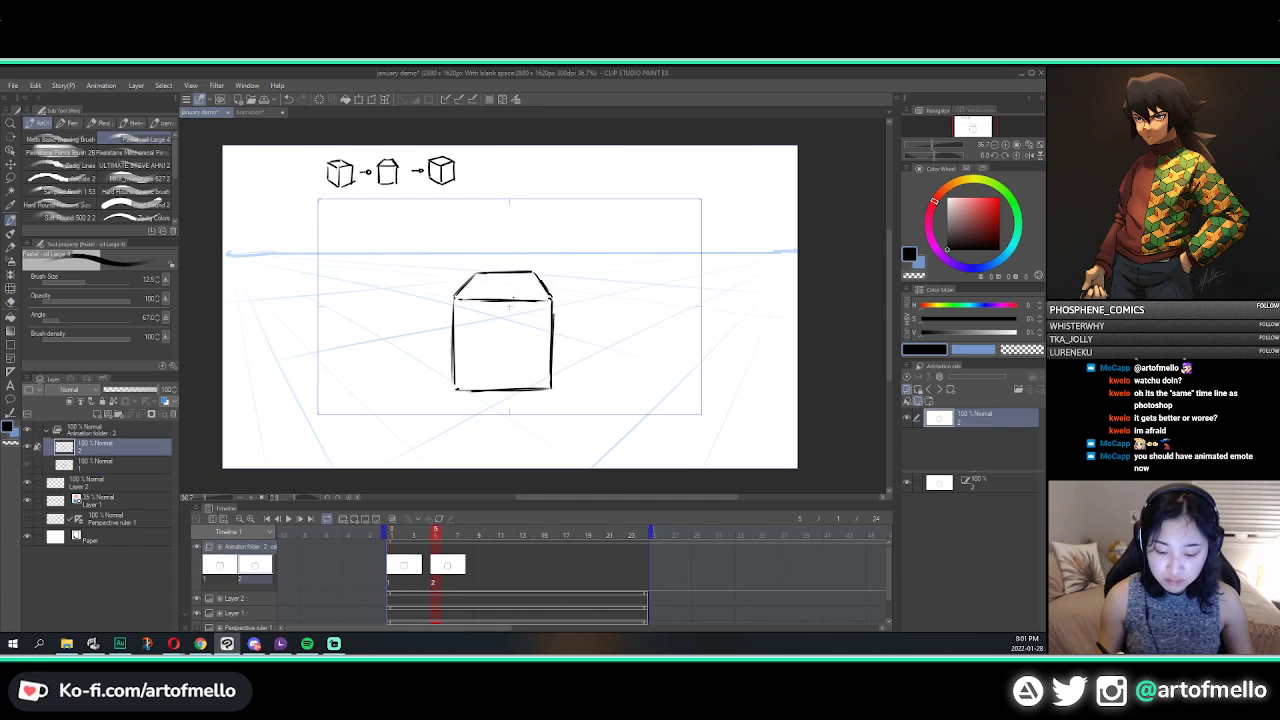
key(Left)
key(Right)
key(Left)
key(Right)
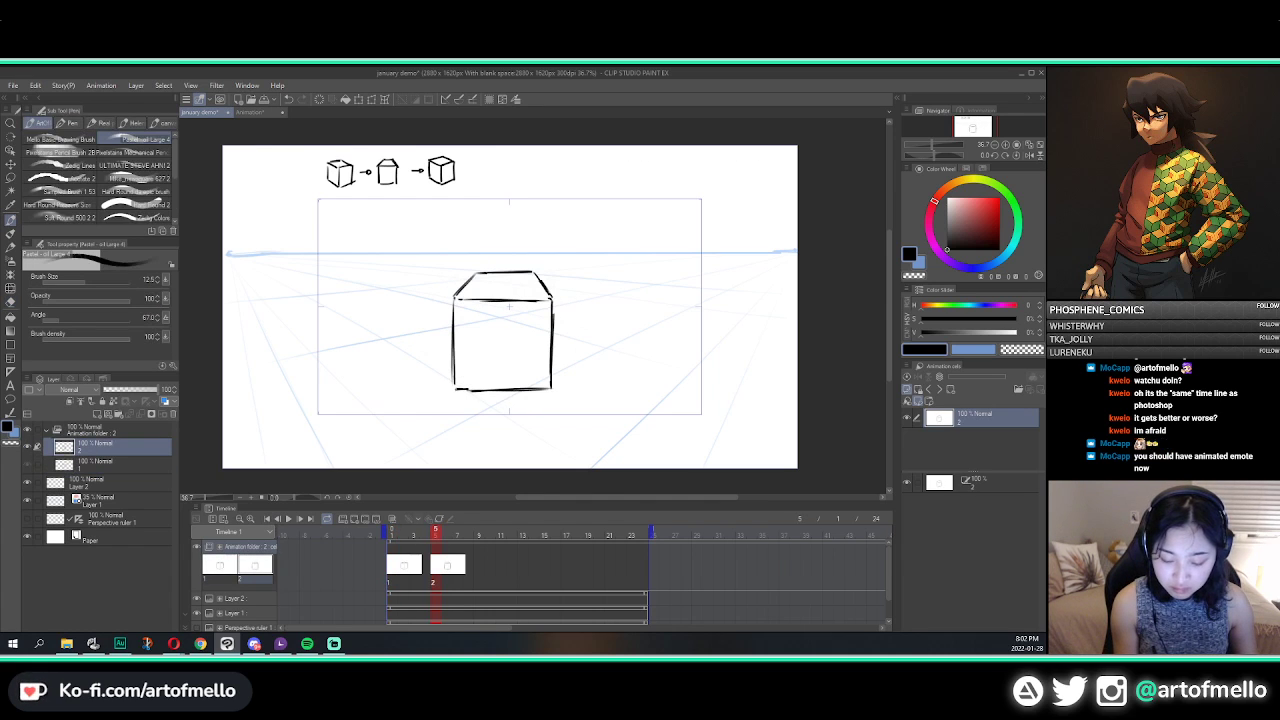
key(Left)
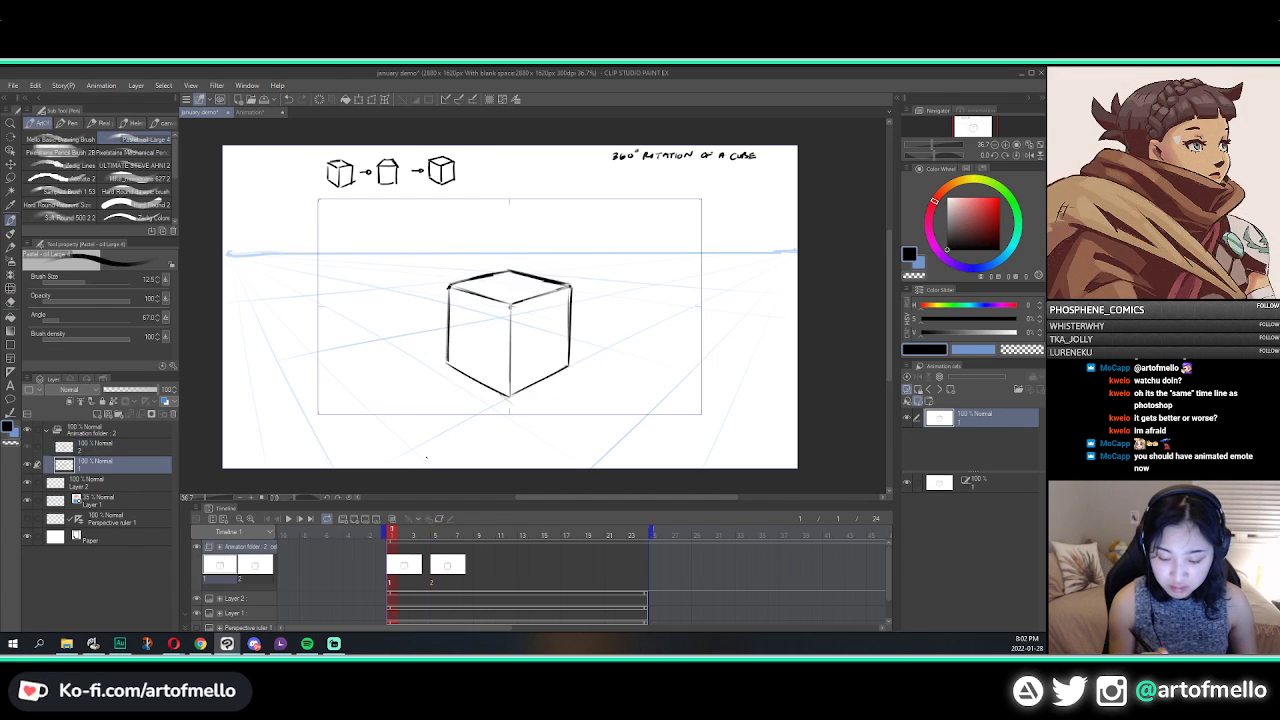
key(Right)
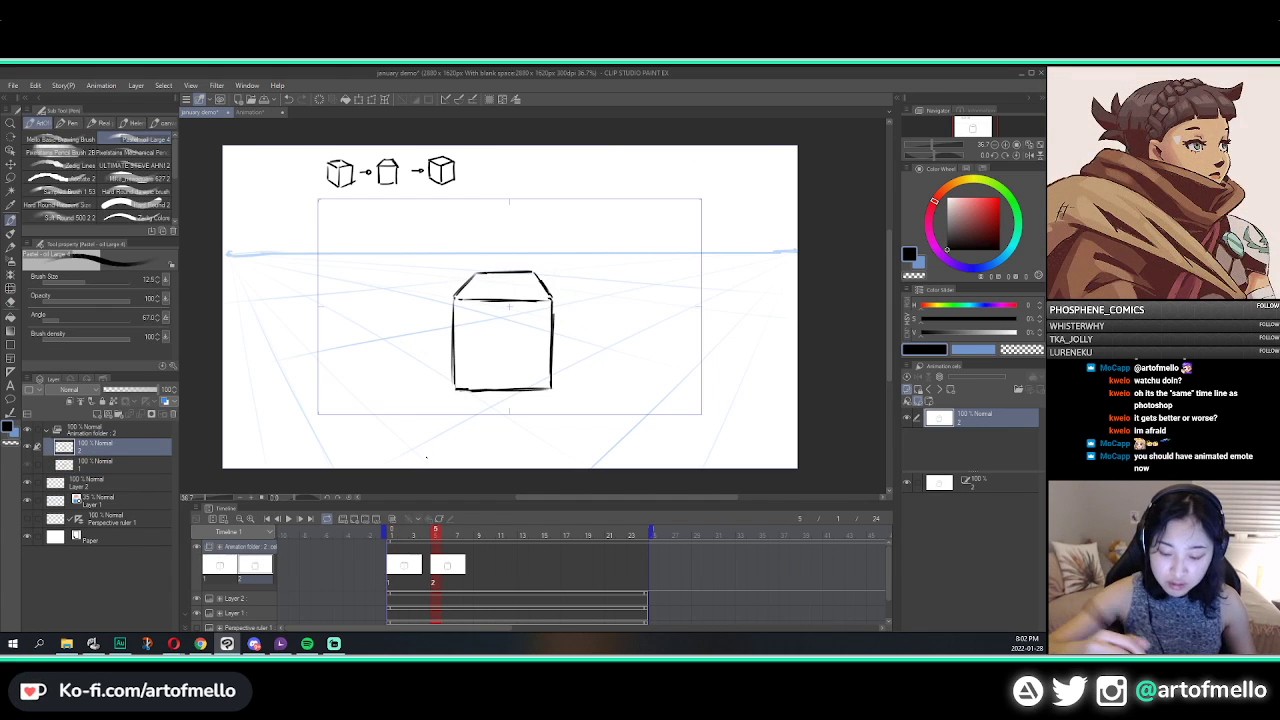
Step: Erase and touch up the back-right corner of the cube's top face on cel 2
key(r)
key(e)
mouse_move(521, 269)
mouse_down()
mouse_move(491, 267)
mouse_move(535, 273)
mouse_up()
key(p)
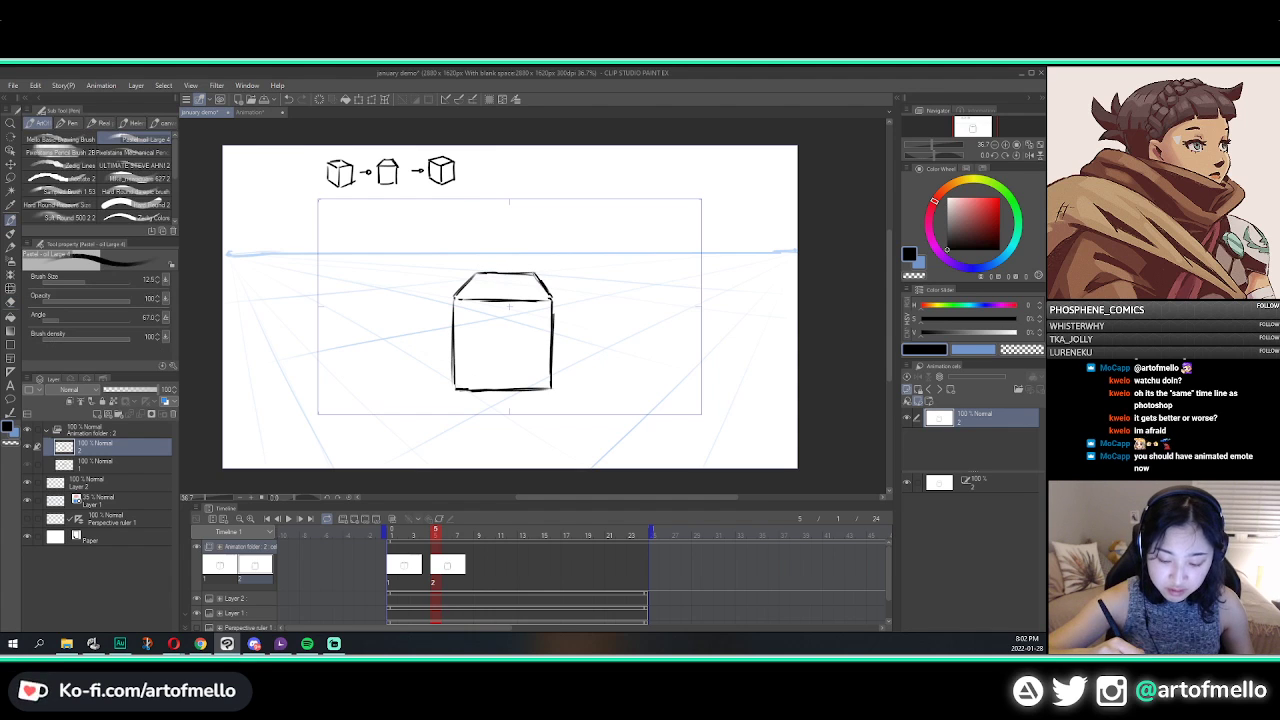
Step: Flip back and forth between the two cube keys to examine the corrected top-face corner in motion
key(Left)
key(Right)
key(Left)
key(Right)
key(Left)
key(Right)
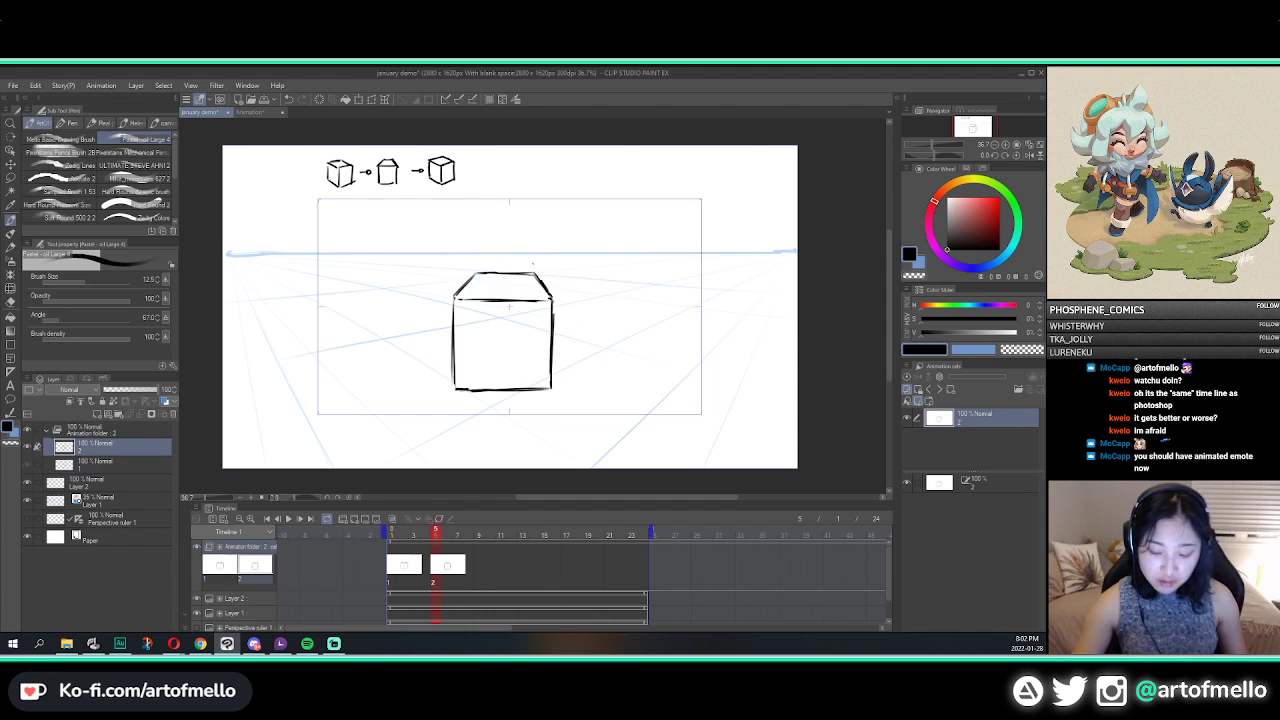
key(Left)
key(Right)
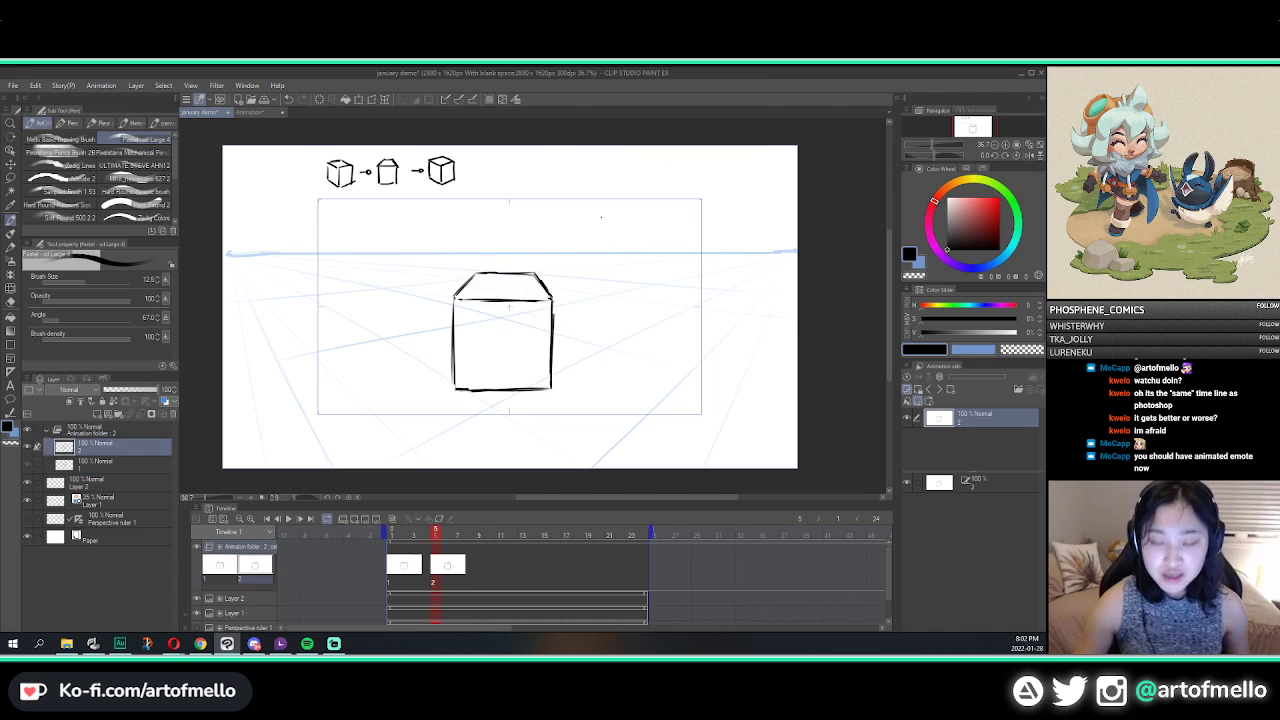
key(Left)
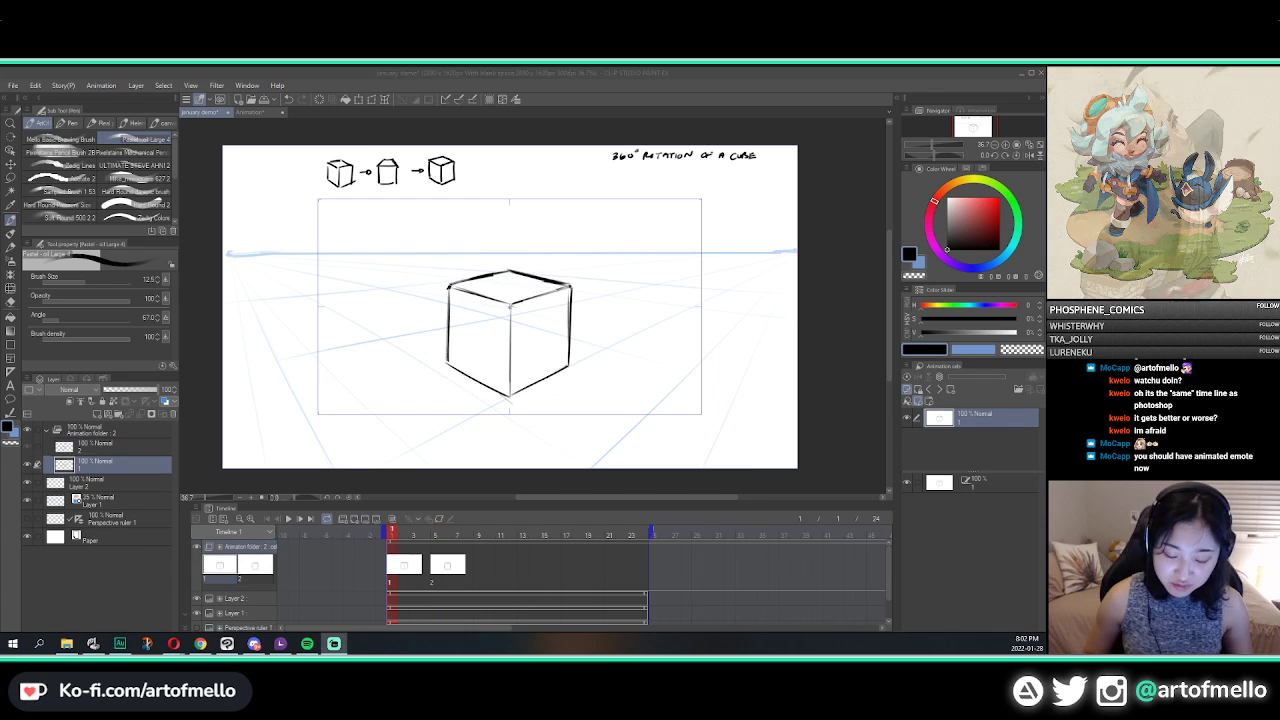
Step: Insert a new blank animation cel at frame 3, between the two cube keys
click(413, 535)
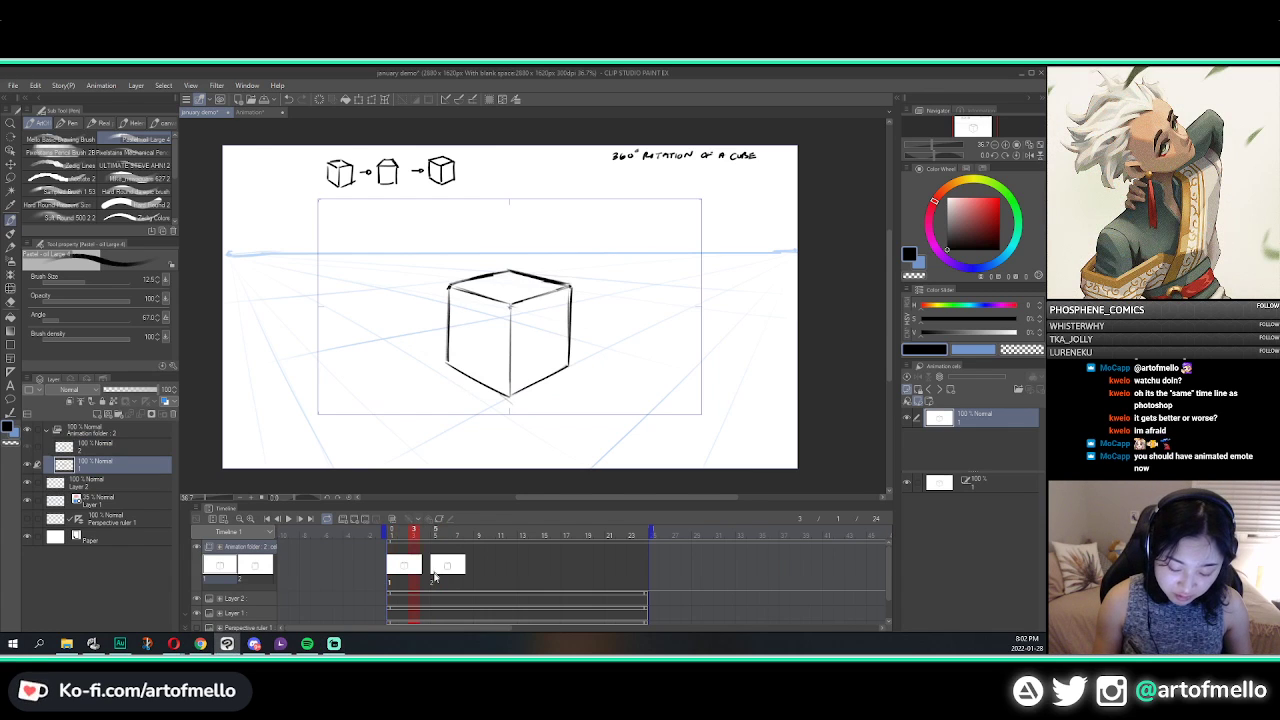
click(448, 536)
click(411, 542)
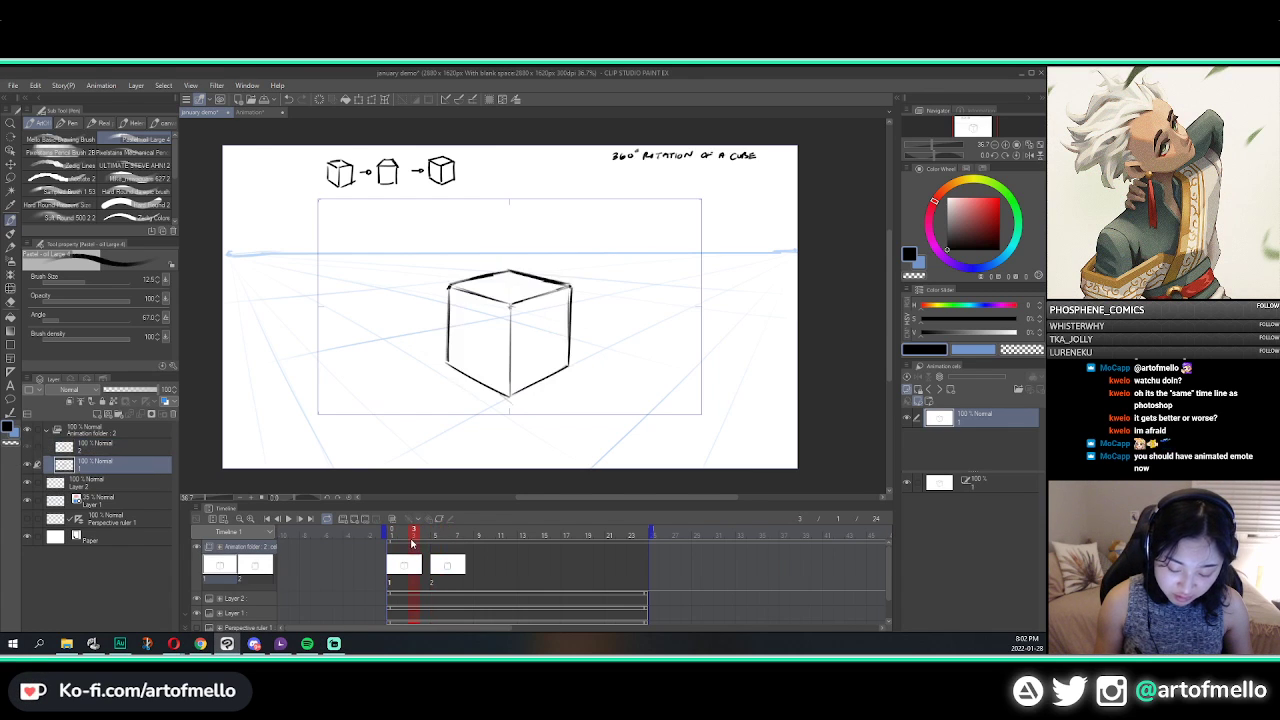
drag(431, 534, 415, 535)
click(356, 519)
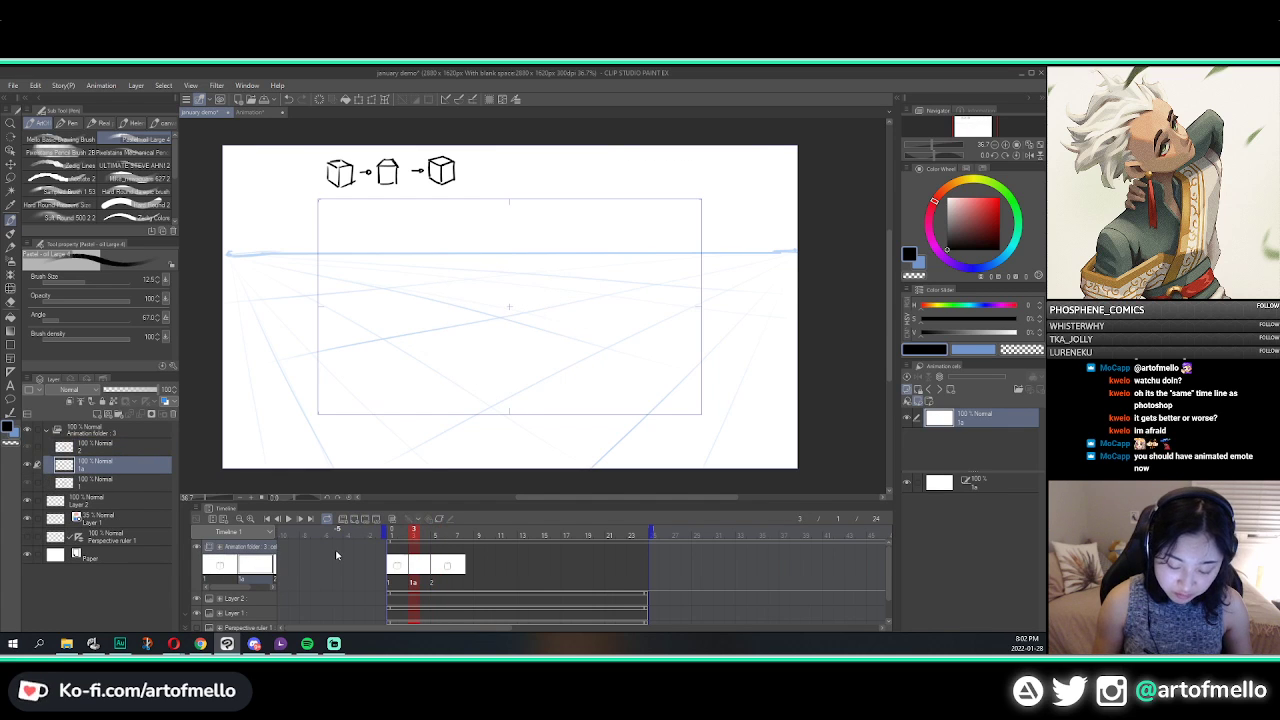
Step: Label the cube keys beside their right edges with a circled 1 on cel 1 and a circled 2 on cel 2
click(392, 535)
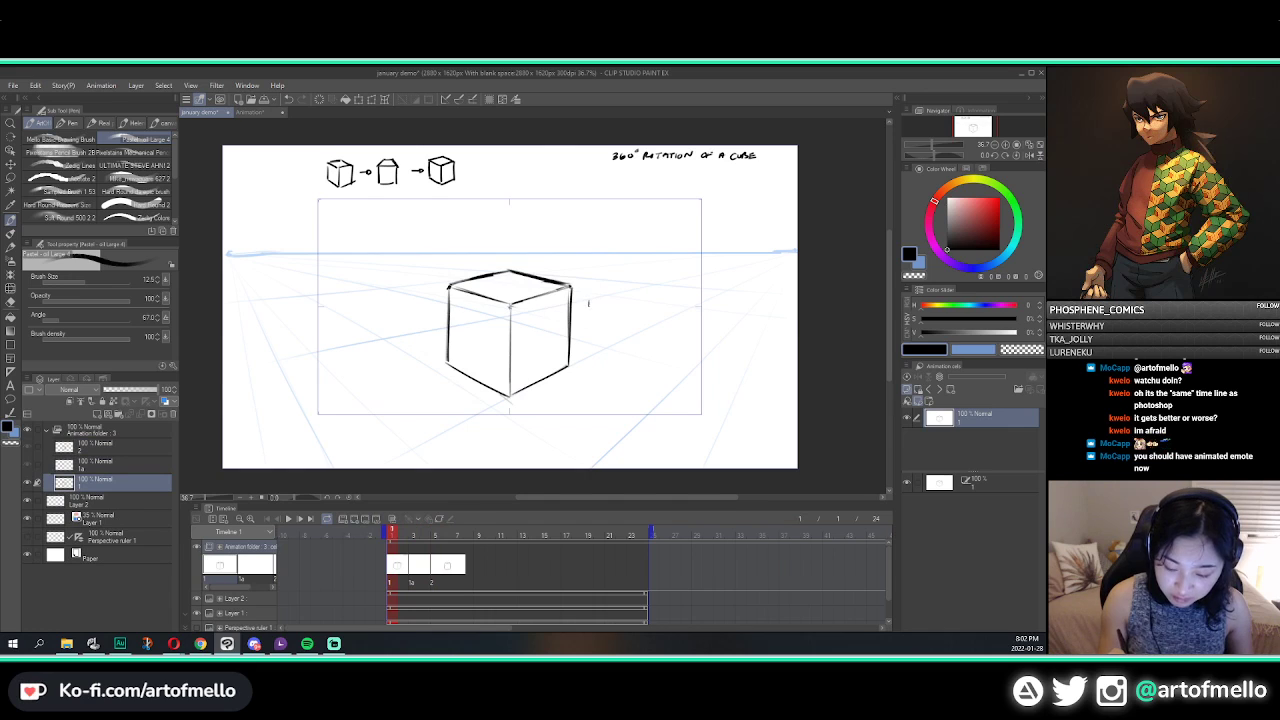
key(Right)
key(Right)
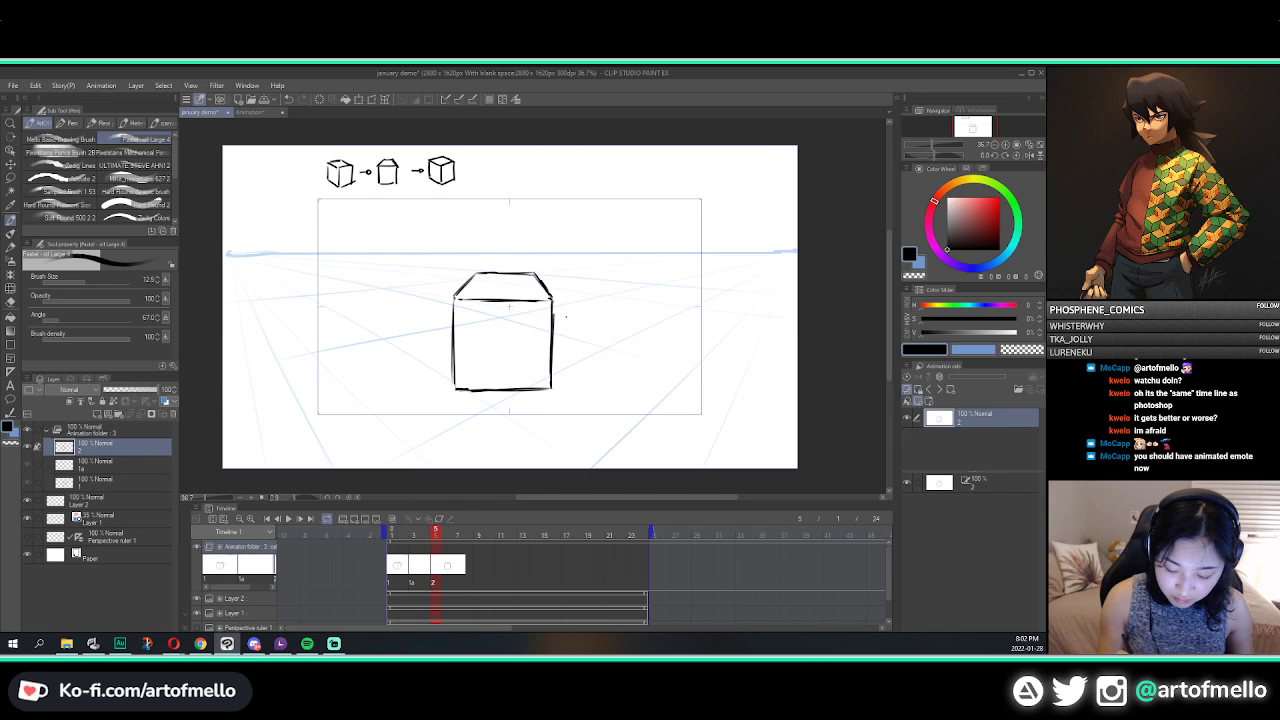
key(Left)
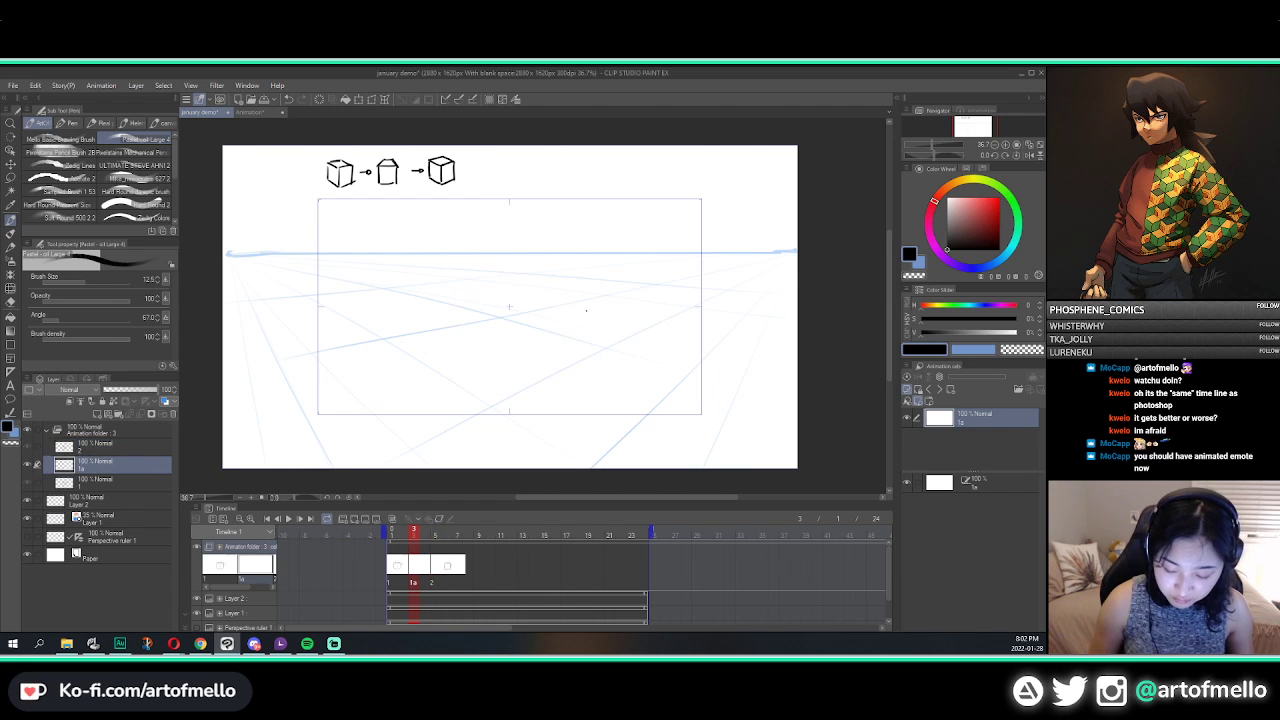
key(Right)
key(Left)
key(Left)
key(Right)
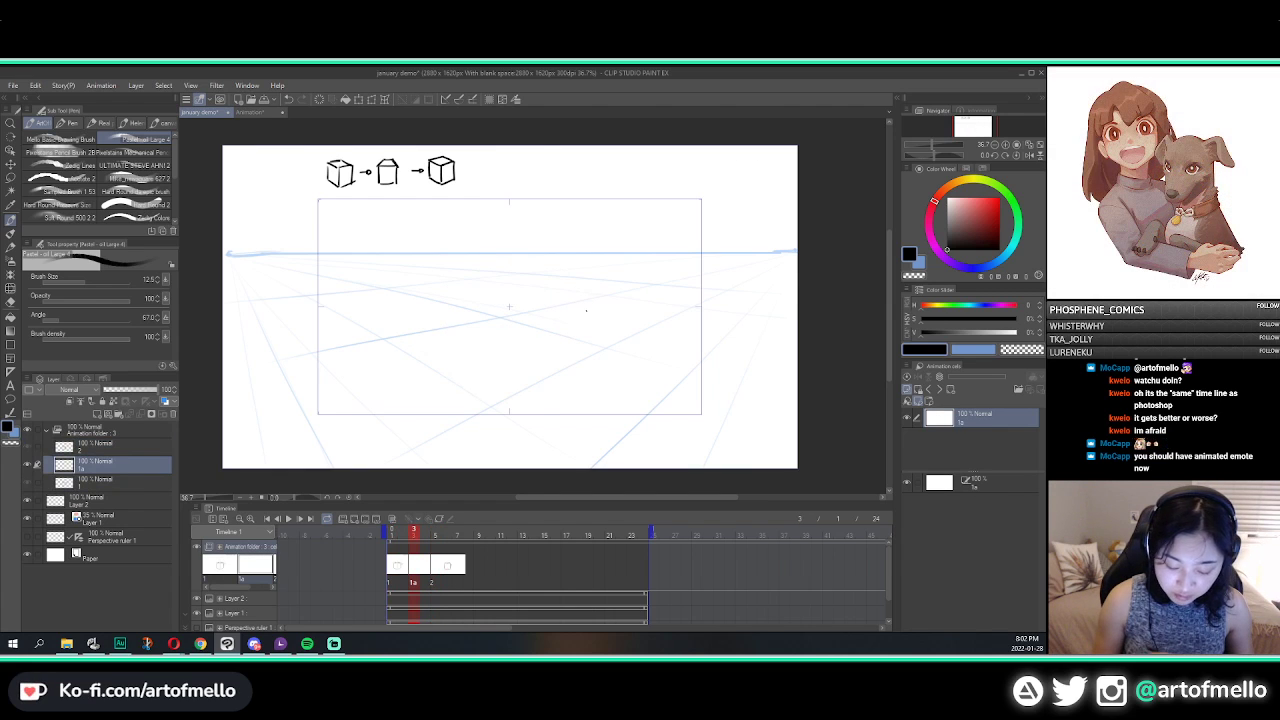
key(Left)
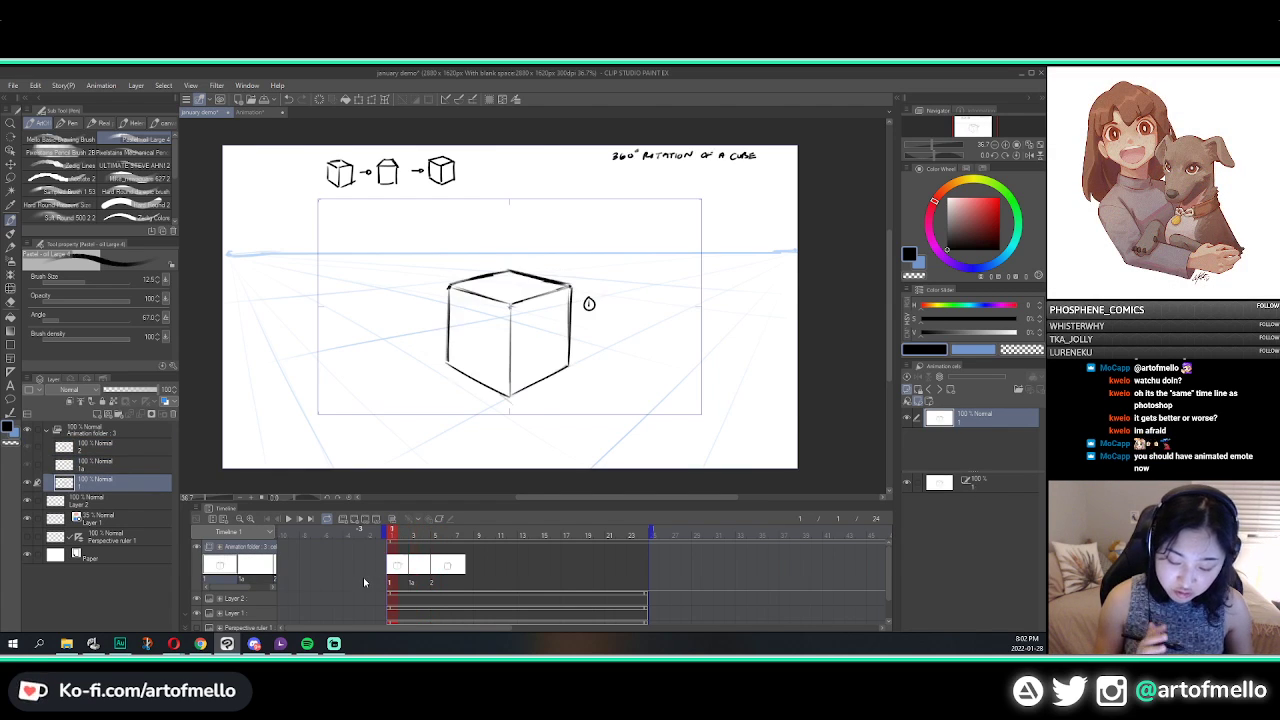
Step: Turn on onion skin on cel 1a and draw a vertical timing chart beside the cube with its ends numbered 1 and 5
key(Right)
click(392, 519)
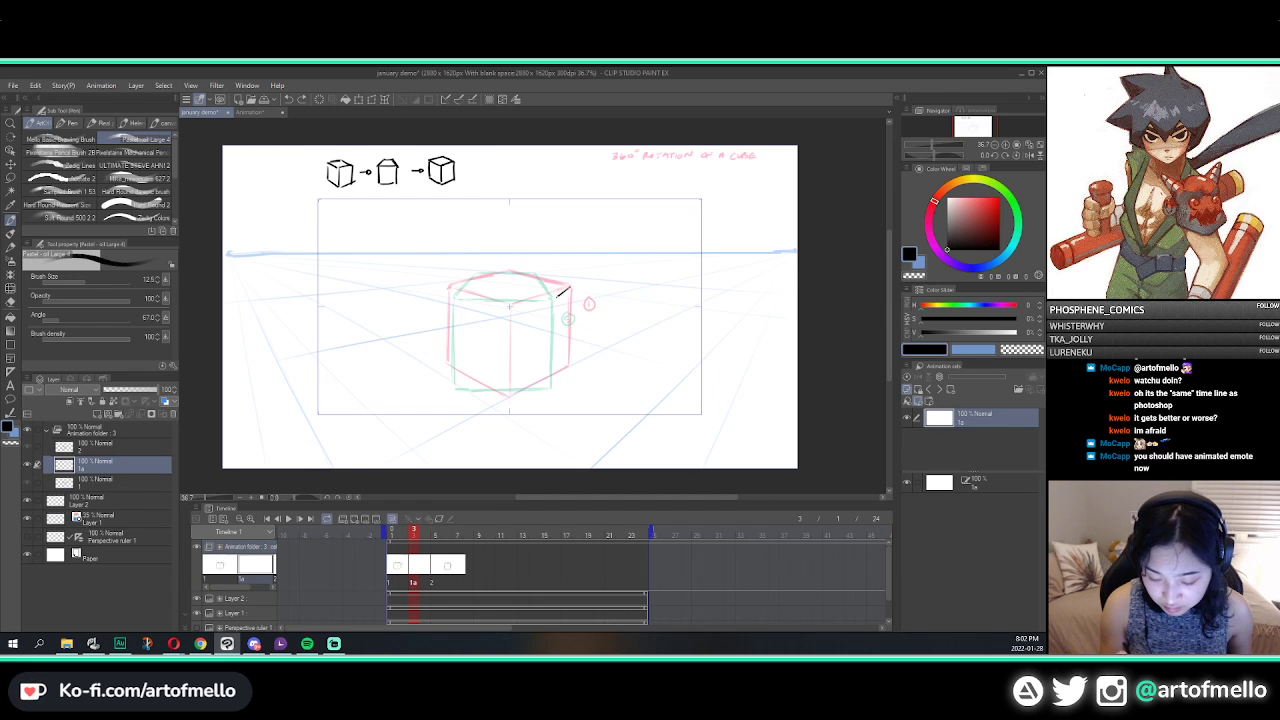
mouse_move(640, 228)
mouse_down()
mouse_move(640, 326)
mouse_move(652, 325)
mouse_up()
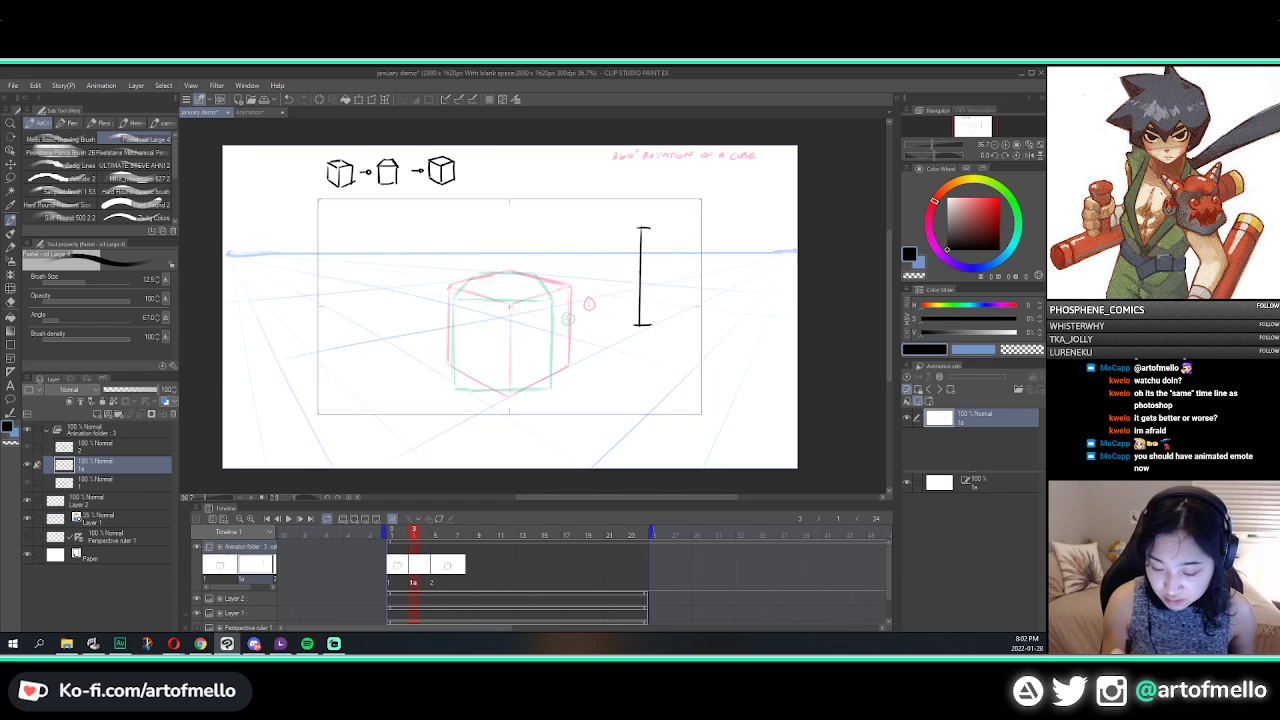
mouse_move(634, 272)
mouse_down()
mouse_move(652, 271)
mouse_move(656, 288)
mouse_up()
key(ctrl+z)
key(ctrl+z)
key(ctrl+z)
drag(629, 225, 629, 233)
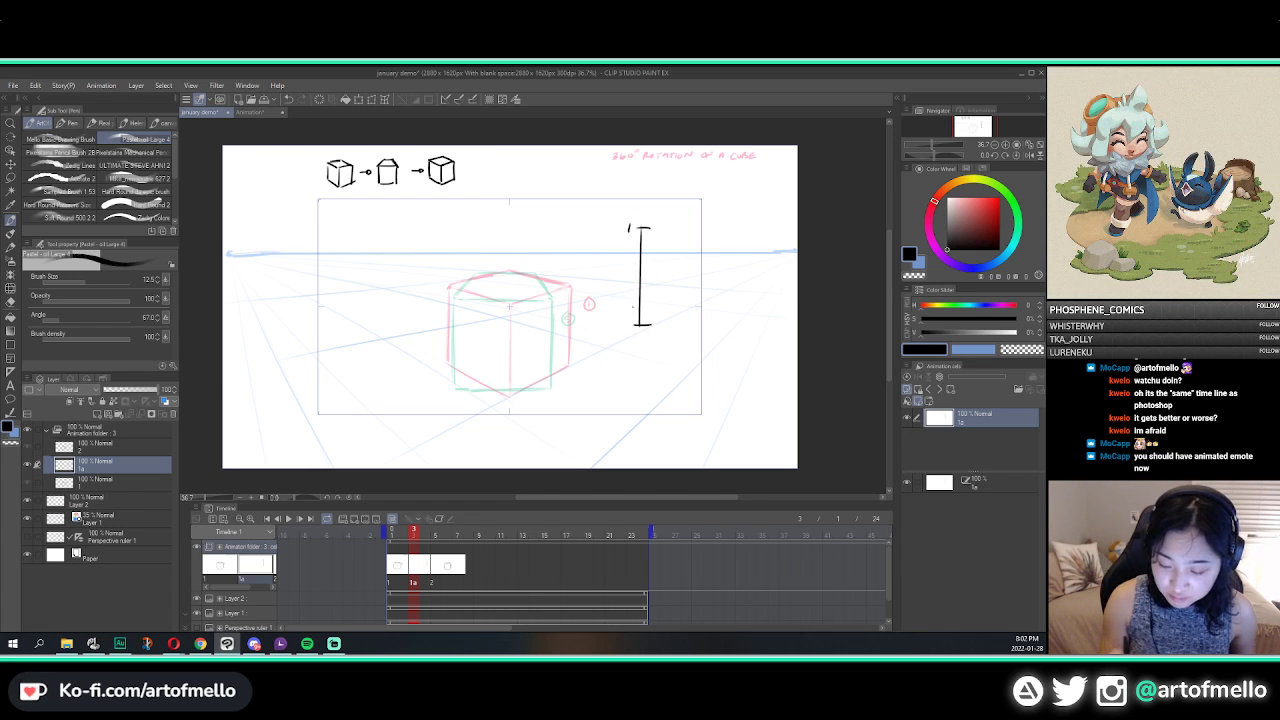
key(ctrl+z)
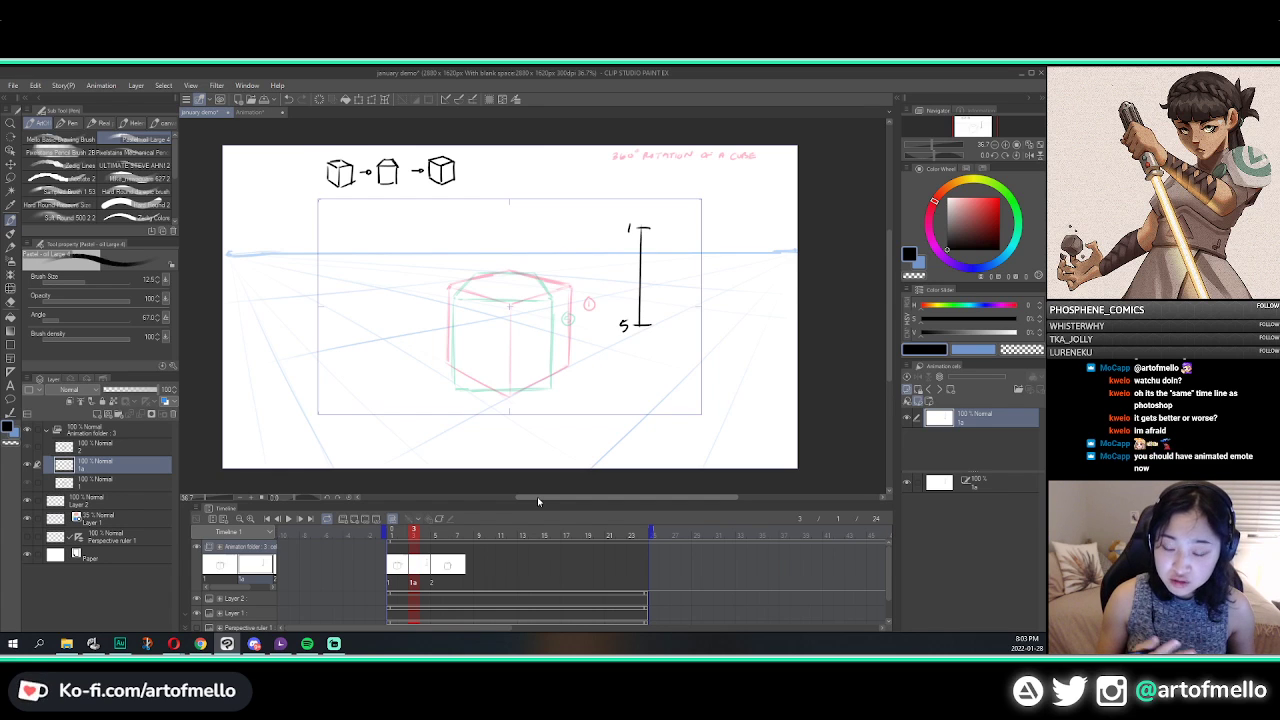
Step: Mark the timing chart's middle position, erasing and redrawing the tick halfway between 1 and 5
mouse_move(633, 271)
mouse_down()
mouse_move(656, 270)
mouse_move(624, 277)
mouse_up()
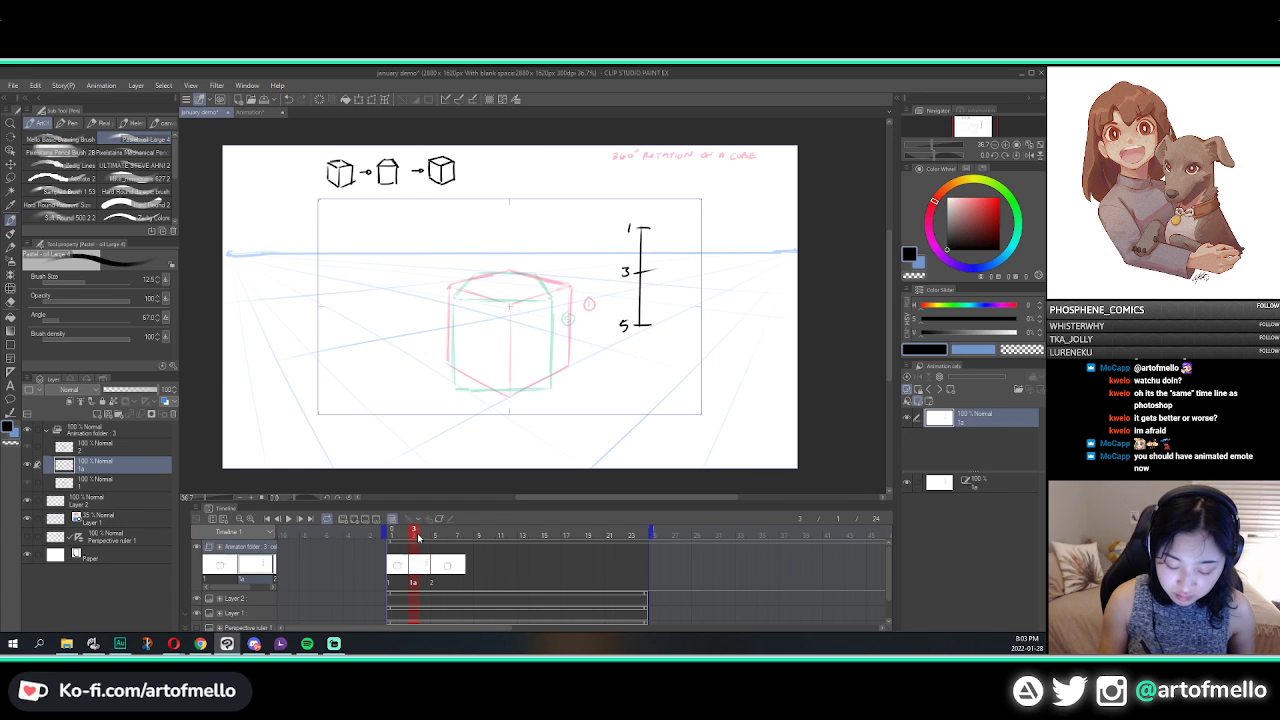
mouse_move(418, 537)
mouse_down()
mouse_move(431, 537)
mouse_move(413, 537)
mouse_up()
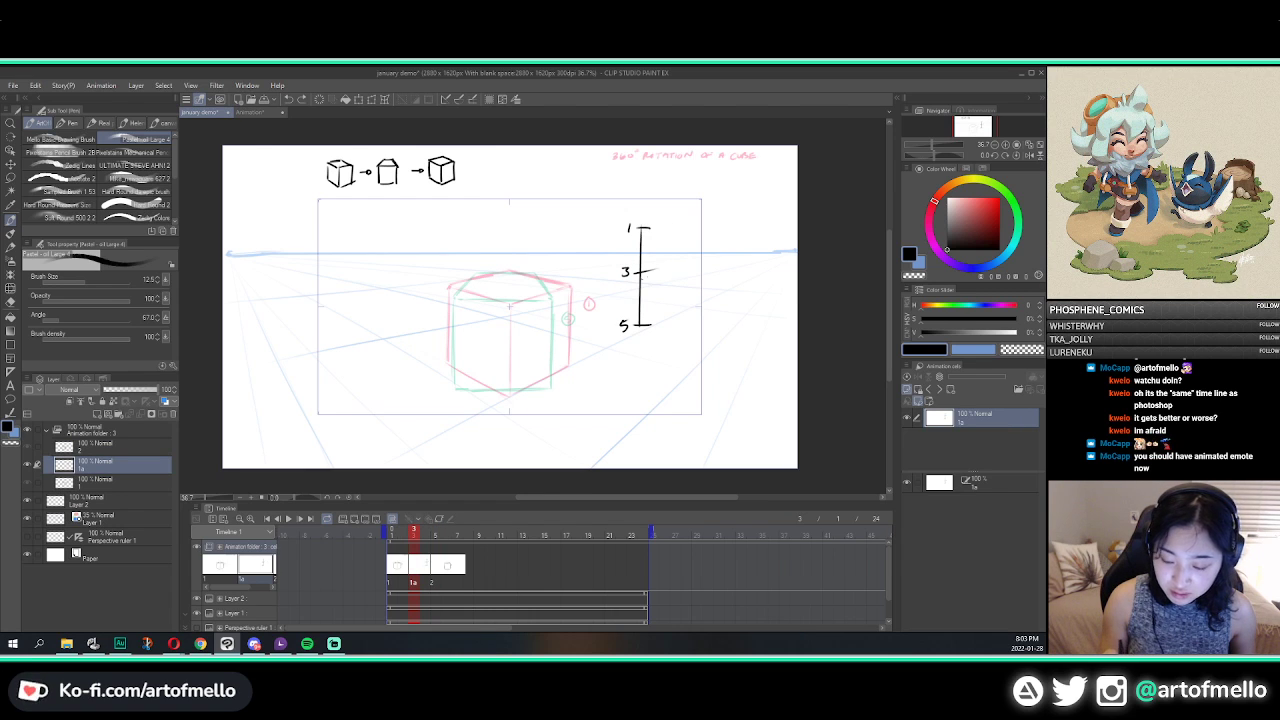
key(e)
drag(630, 266, 651, 269)
key(p)
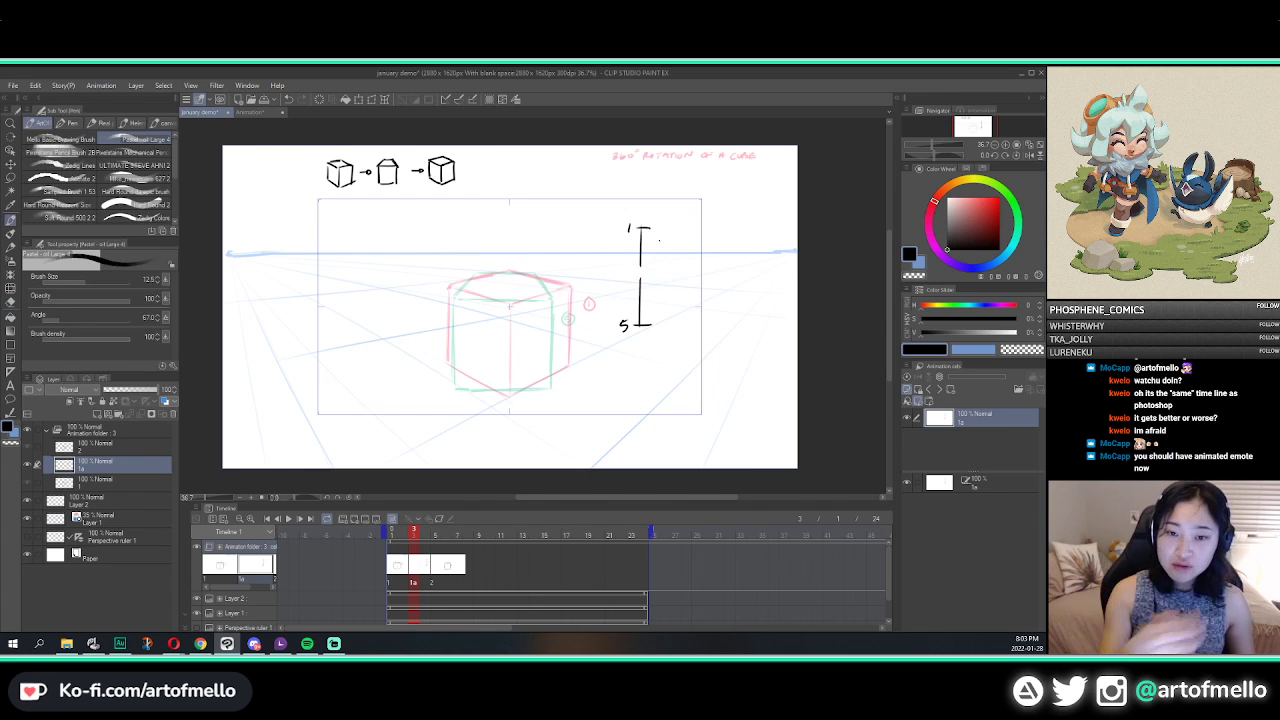
mouse_move(641, 253)
mouse_down()
mouse_move(641, 288)
mouse_move(650, 277)
mouse_up()
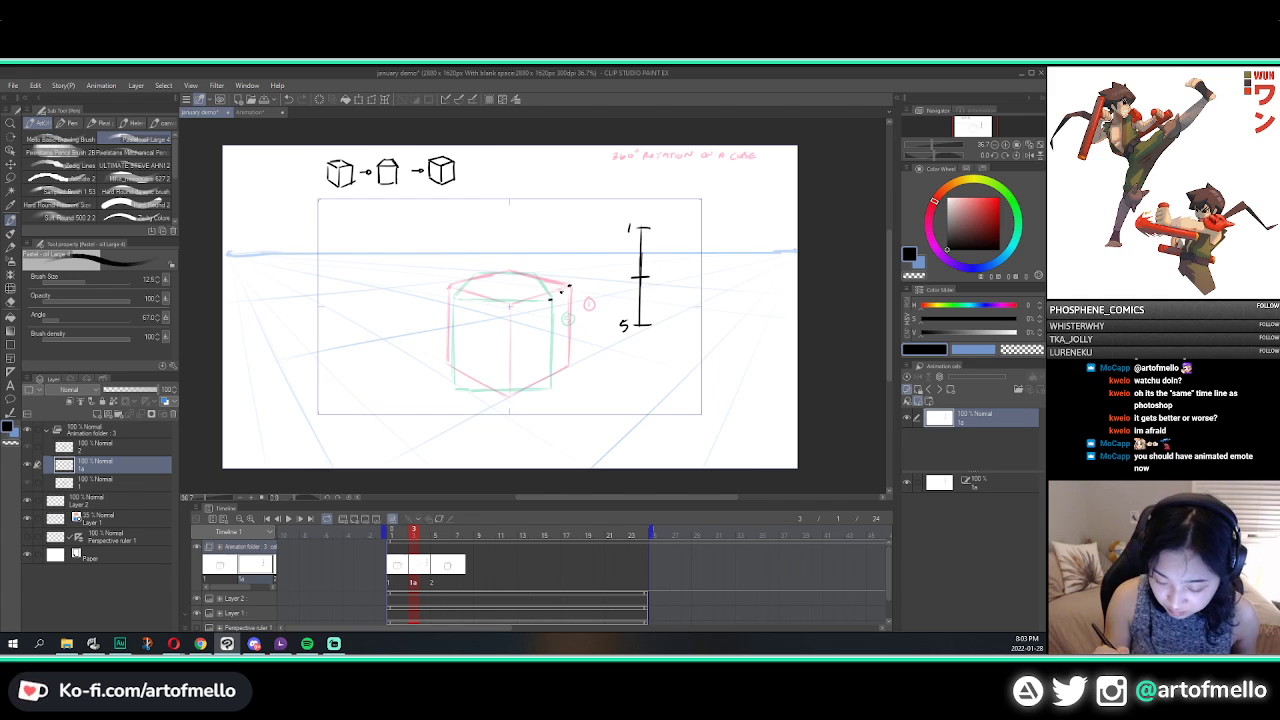
Step: Draw the in-between cube's right vertical edge midway between the two onion-skinned keys and number the chart's middle tick 3
drag(560, 294, 560, 356)
key(ctrl+z)
key(ctrl+z)
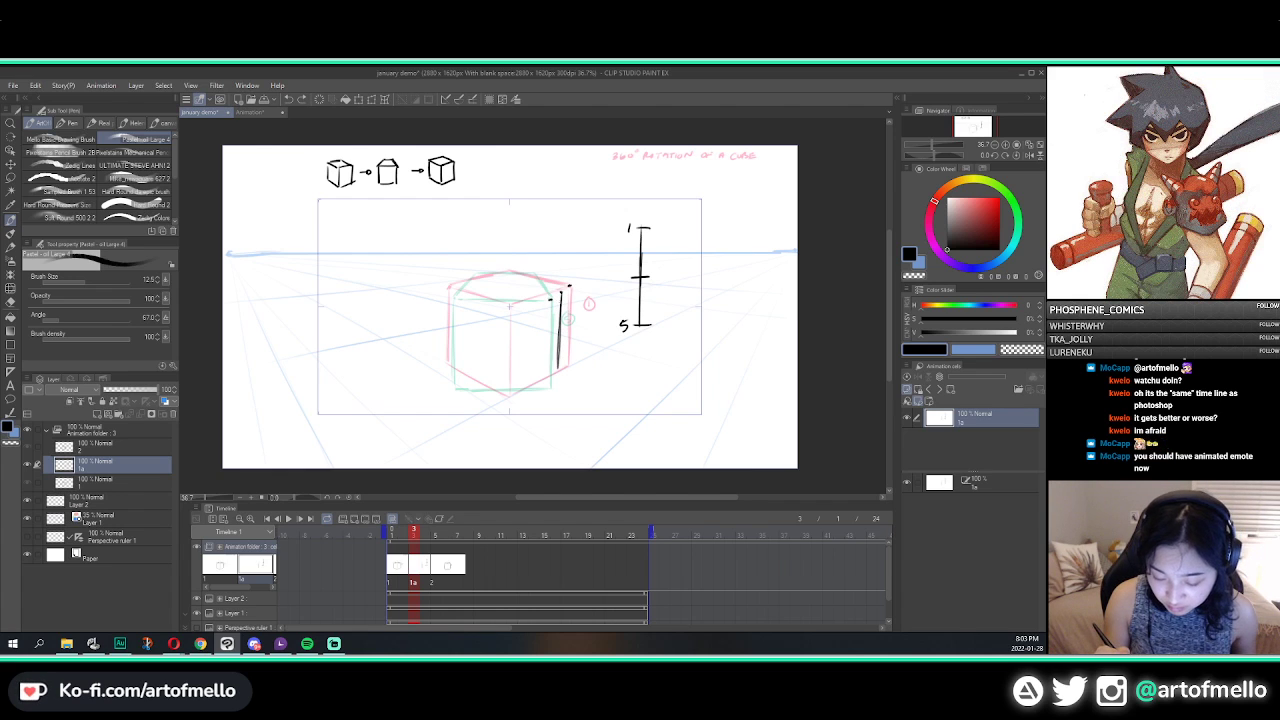
drag(560, 314, 559, 370)
key(e)
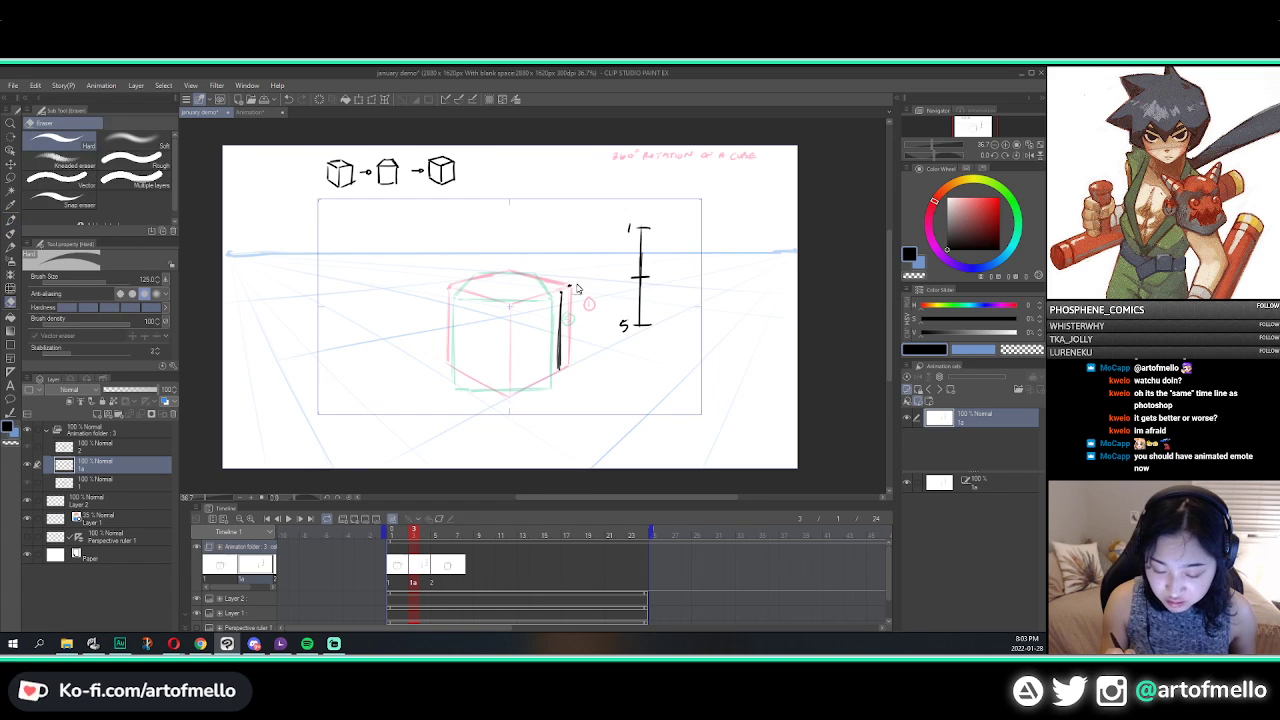
key(p)
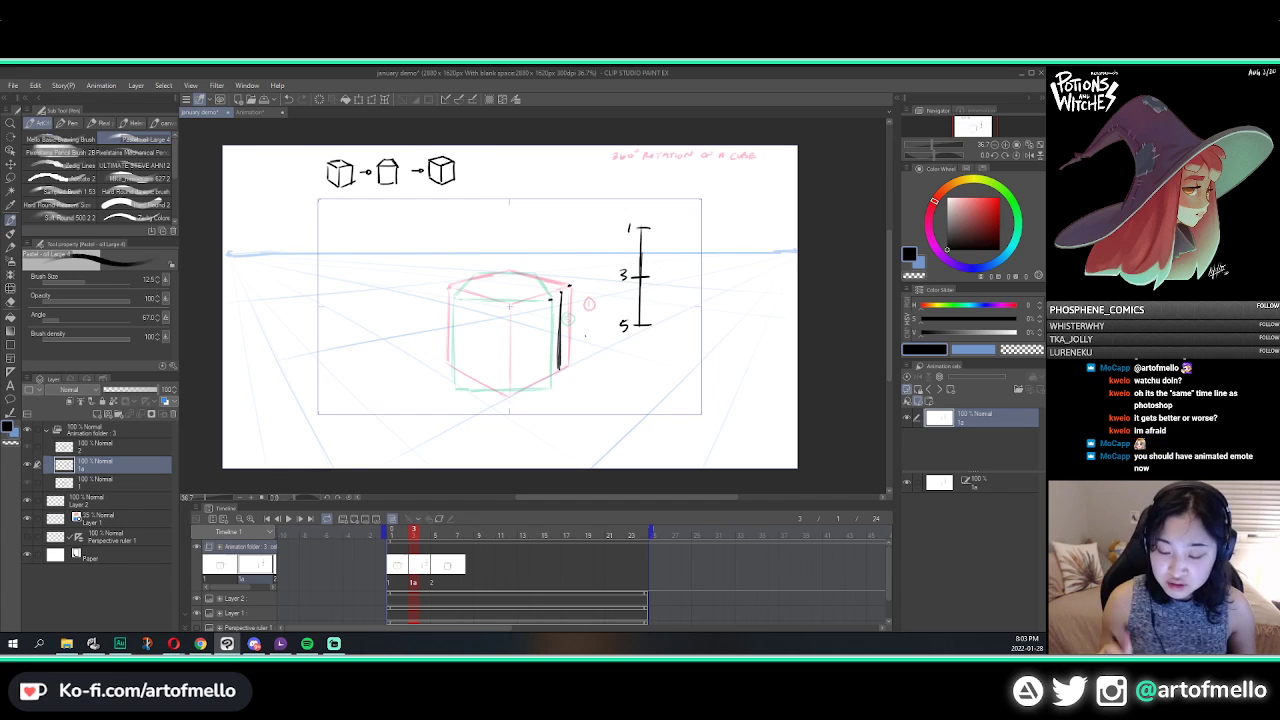
Step: Erase the 3 mark on the timing chart and redraw it higher, close to the 1 mark
key(e)
mouse_move(623, 272)
mouse_down()
mouse_move(660, 267)
mouse_move(641, 299)
mouse_up()
key(p)
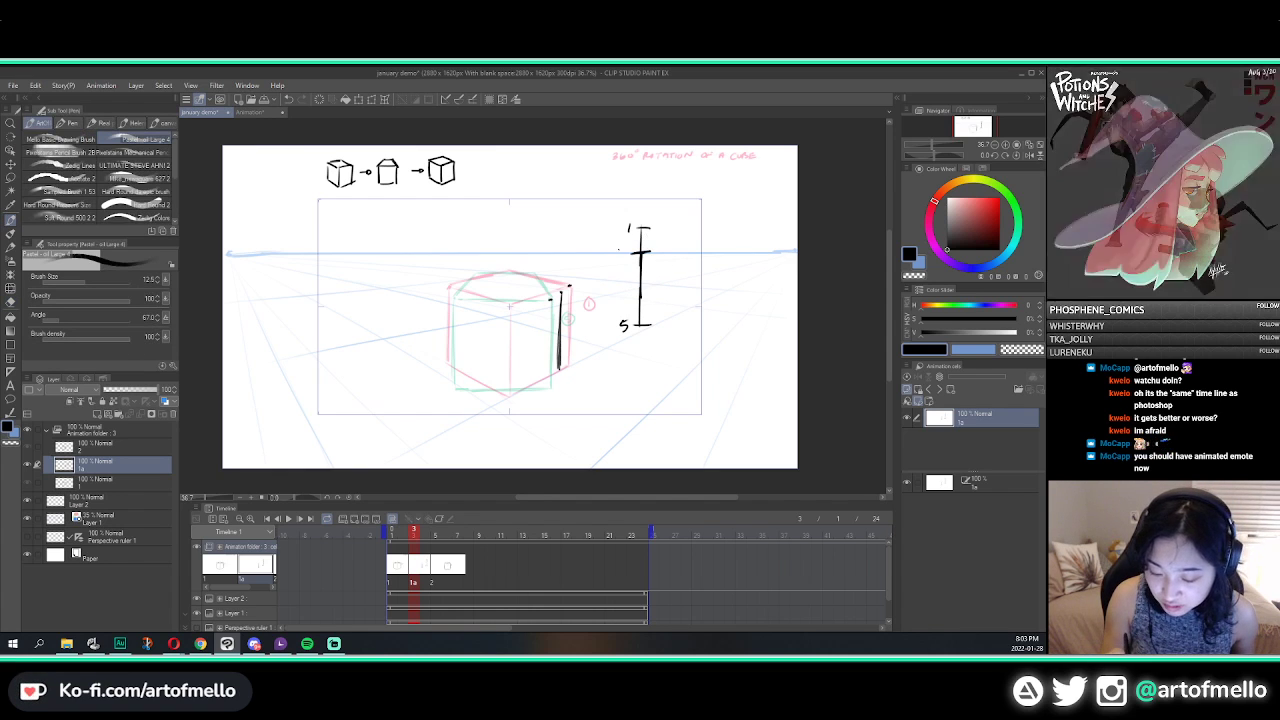
drag(615, 247, 560, 372)
Step: Erase the trial vertical line on frame 3 and redraw it between the cubes' right edges, nearer the red one
key(e)
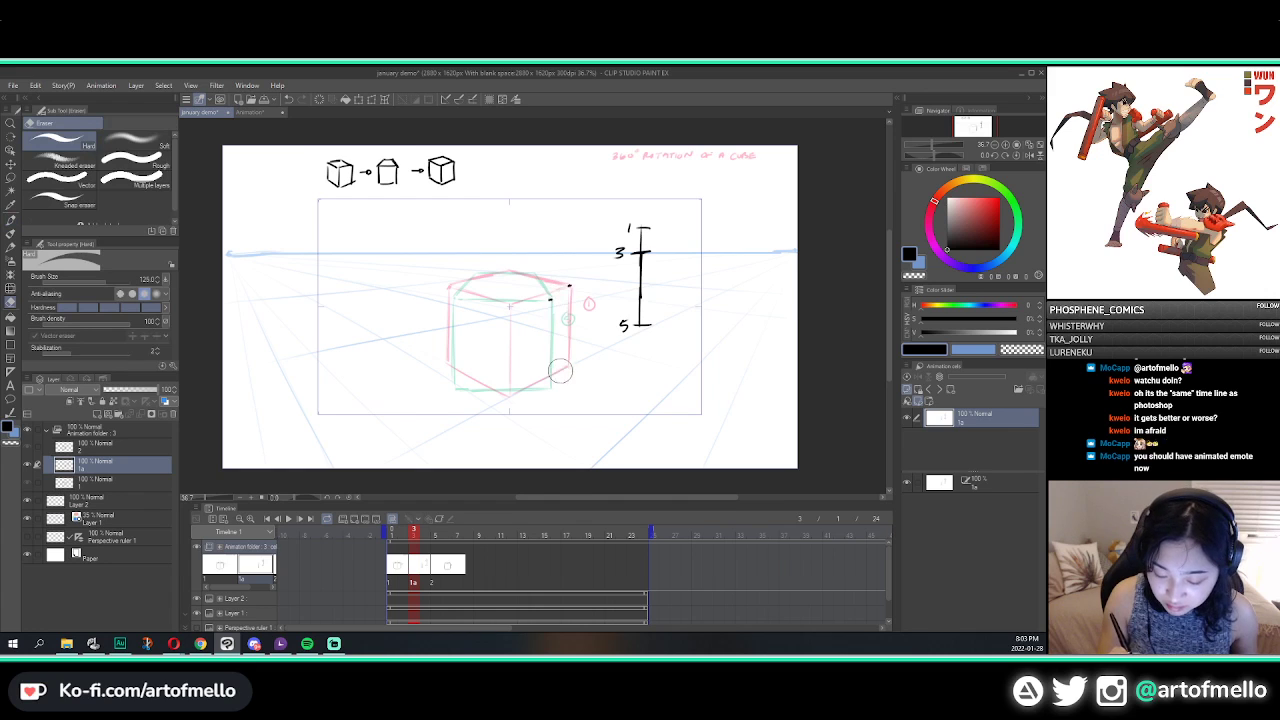
key(p)
click(563, 290)
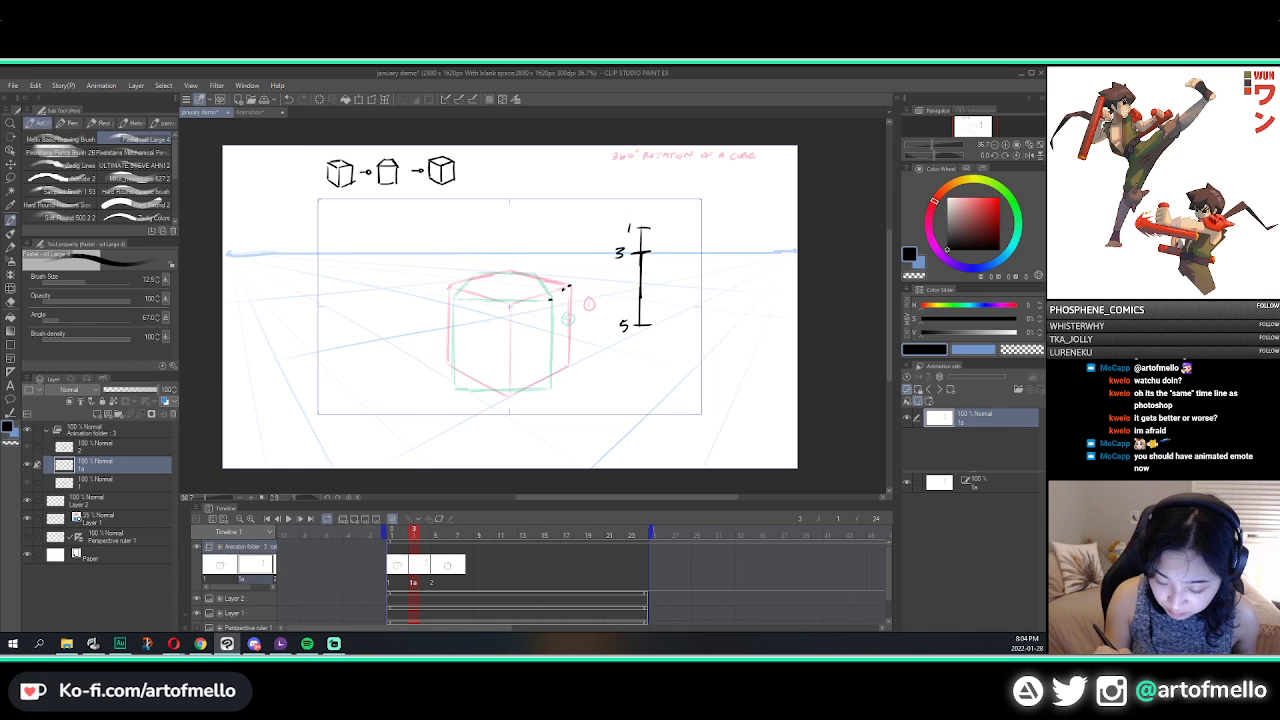
key(ctrl+z)
mouse_move(563, 290)
mouse_down()
mouse_move(562, 366)
mouse_move(562, 318)
mouse_up()
key(e)
click(548, 304)
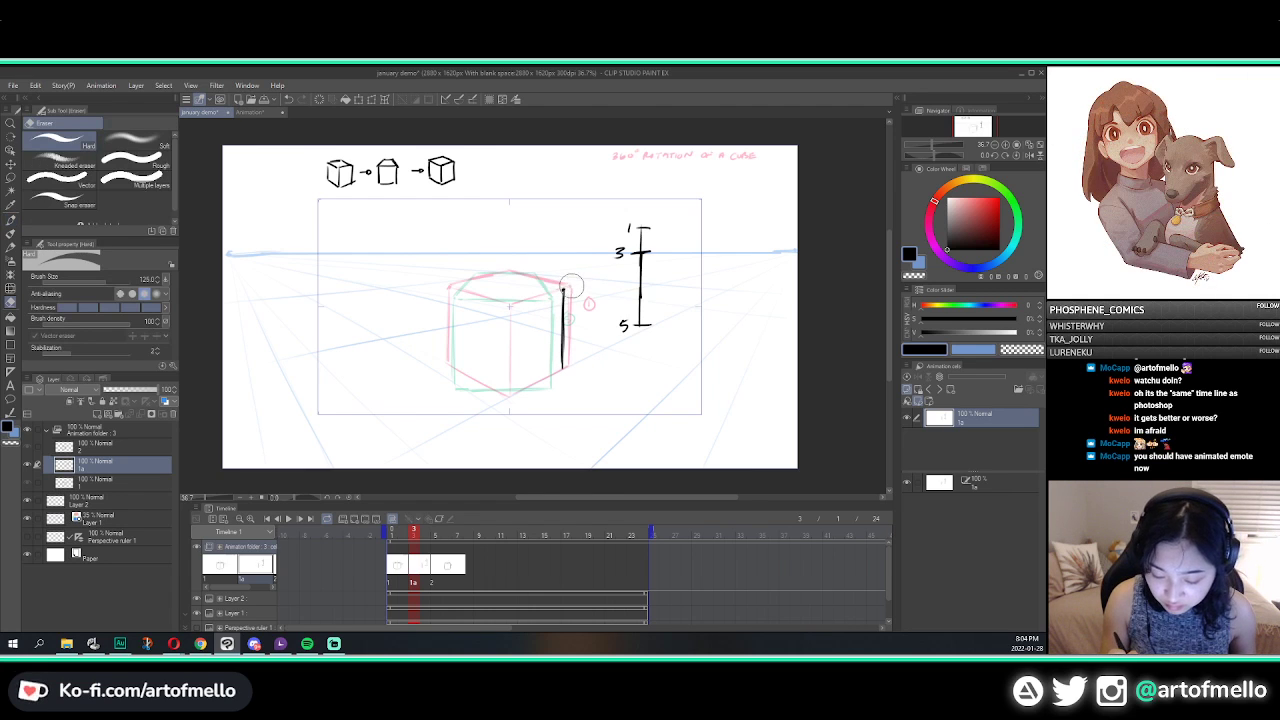
key(p)
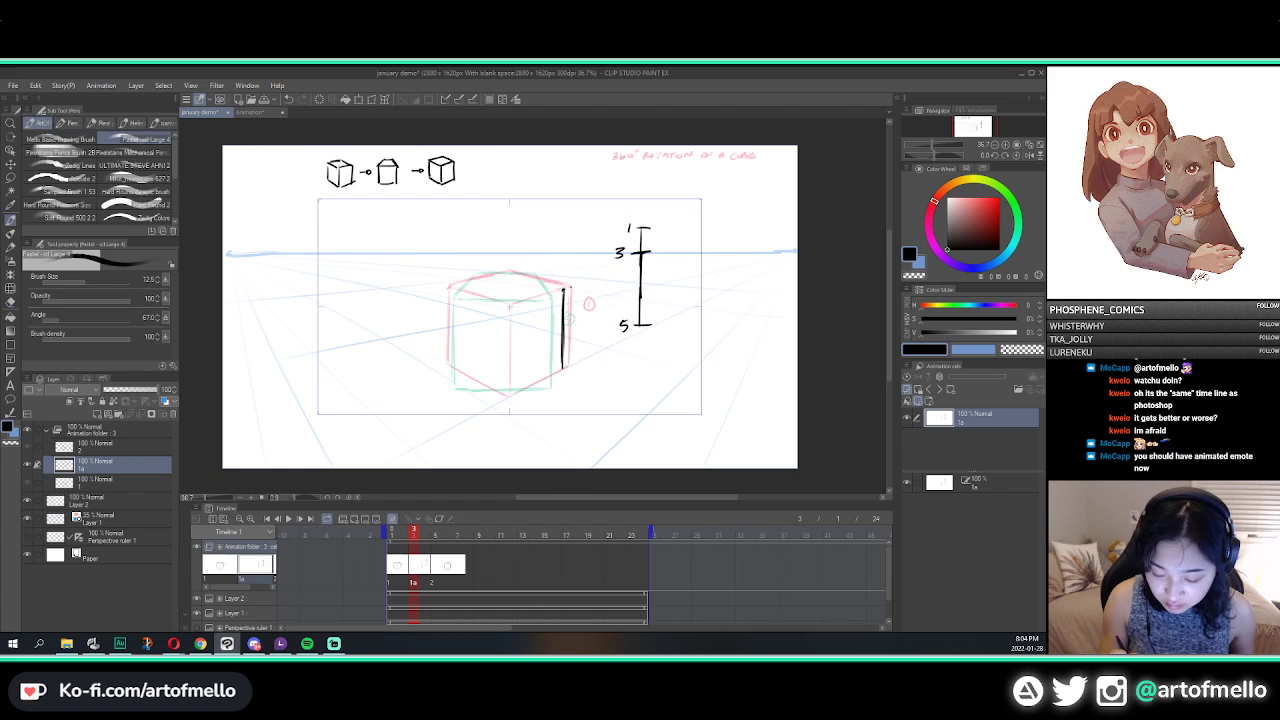
Step: Hide the onion skin and flip through the neighbouring frames to compare the drawings with frame 3
click(391, 519)
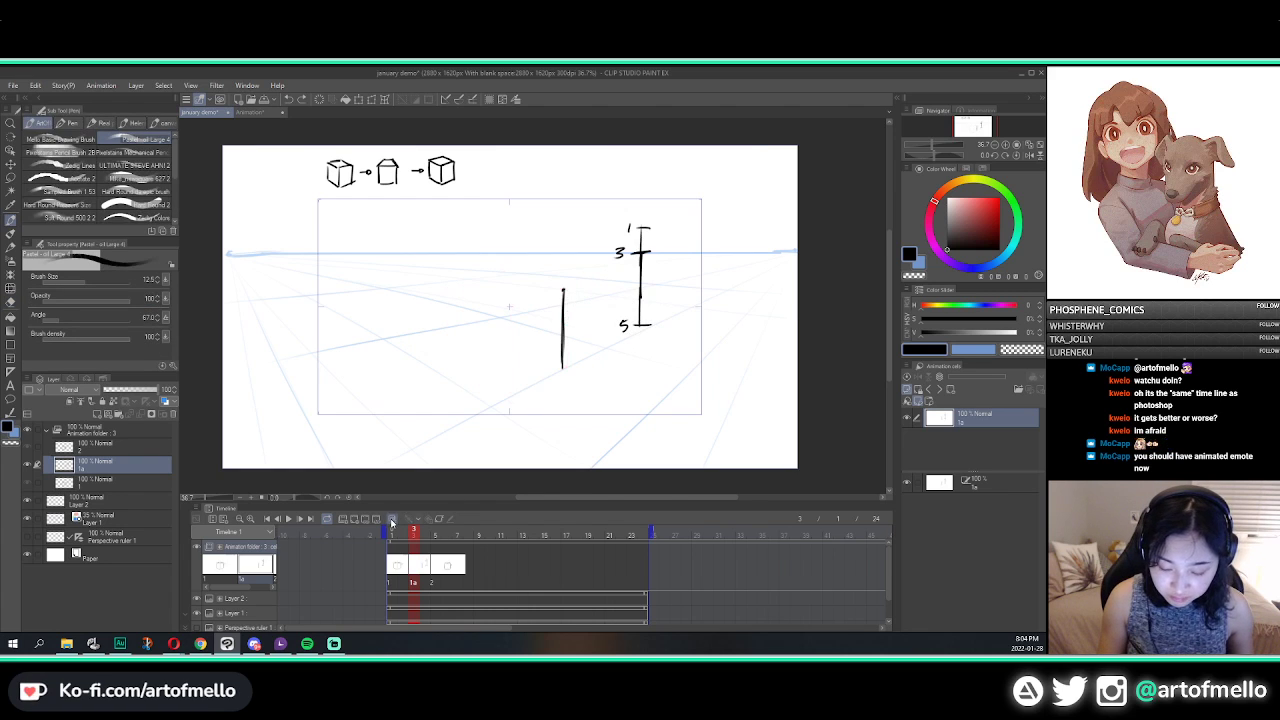
key(comma)
key(period)
key(period)
key(comma)
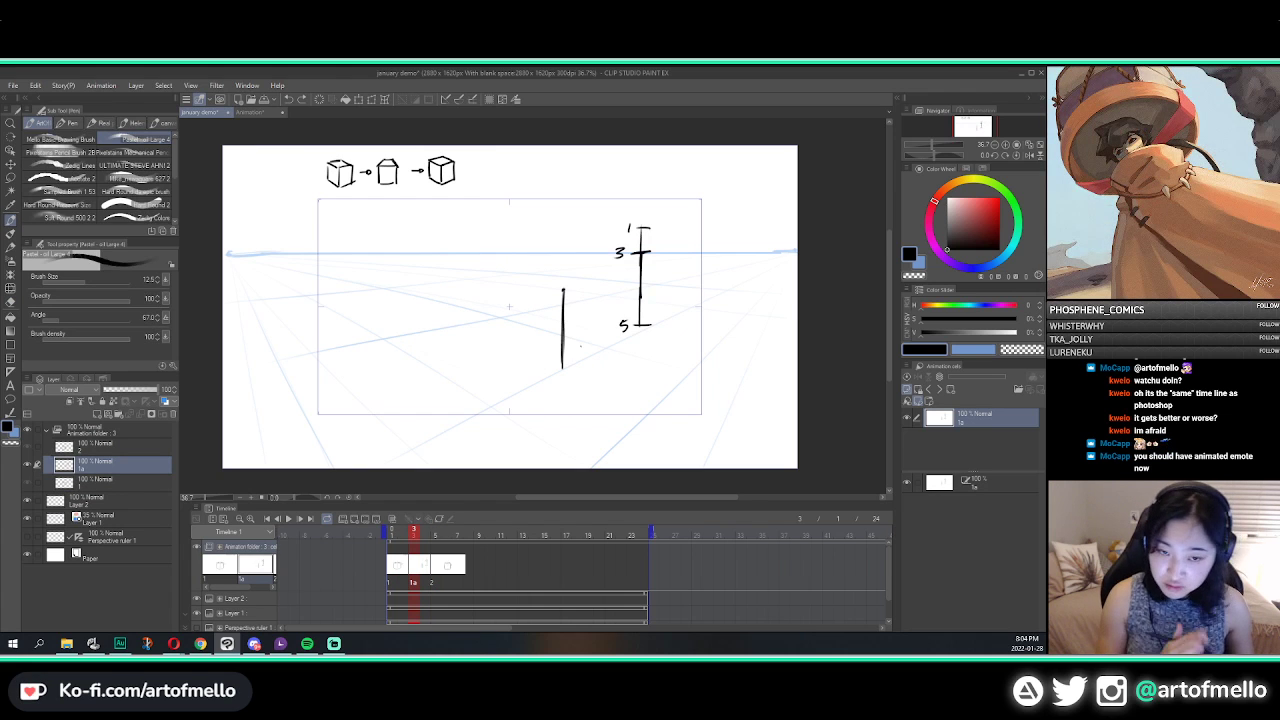
Step: Erase the trial vertical line on frame 3 and redraw the chart's 3 mark about midway between 1 and 5
key(e)
drag(569, 277, 563, 382)
mouse_move(637, 285)
mouse_down()
mouse_move(623, 251)
mouse_move(663, 223)
mouse_move(641, 292)
mouse_move(648, 271)
mouse_up()
key(p)
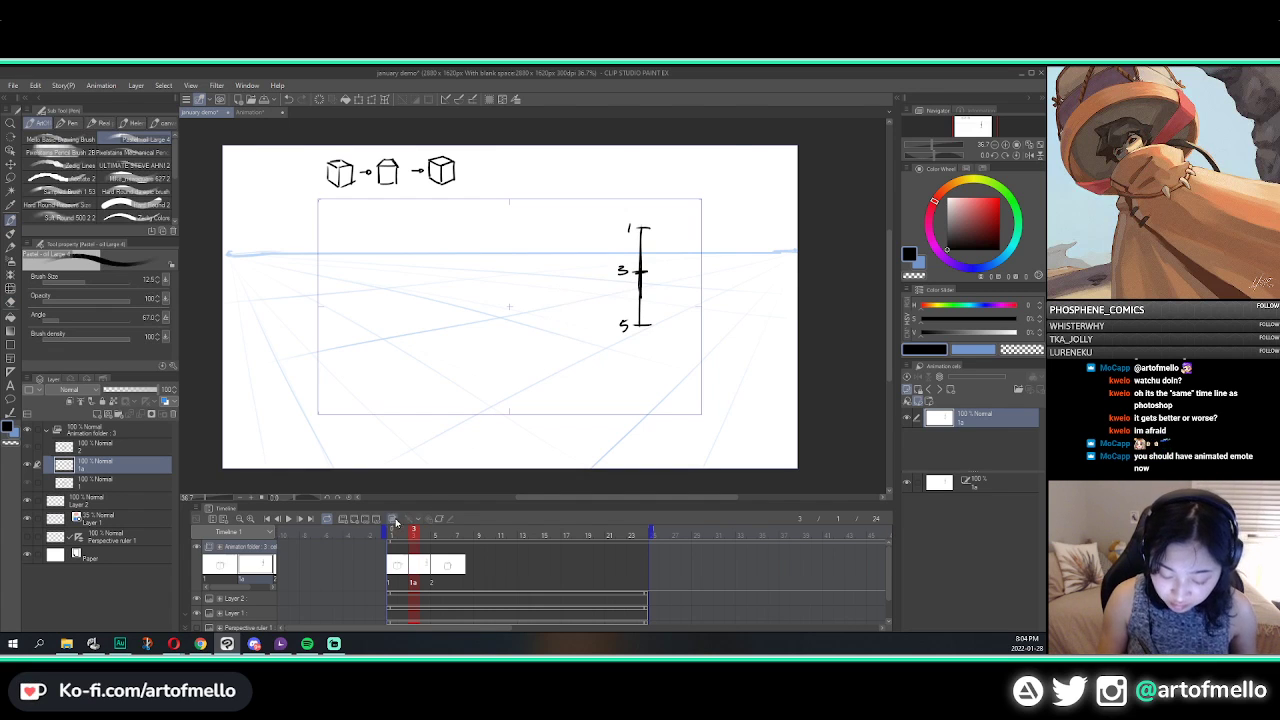
Step: Turn the onion skin back on and shift the frame 5 cube slightly right to centre it within the frame 1 cube
click(393, 519)
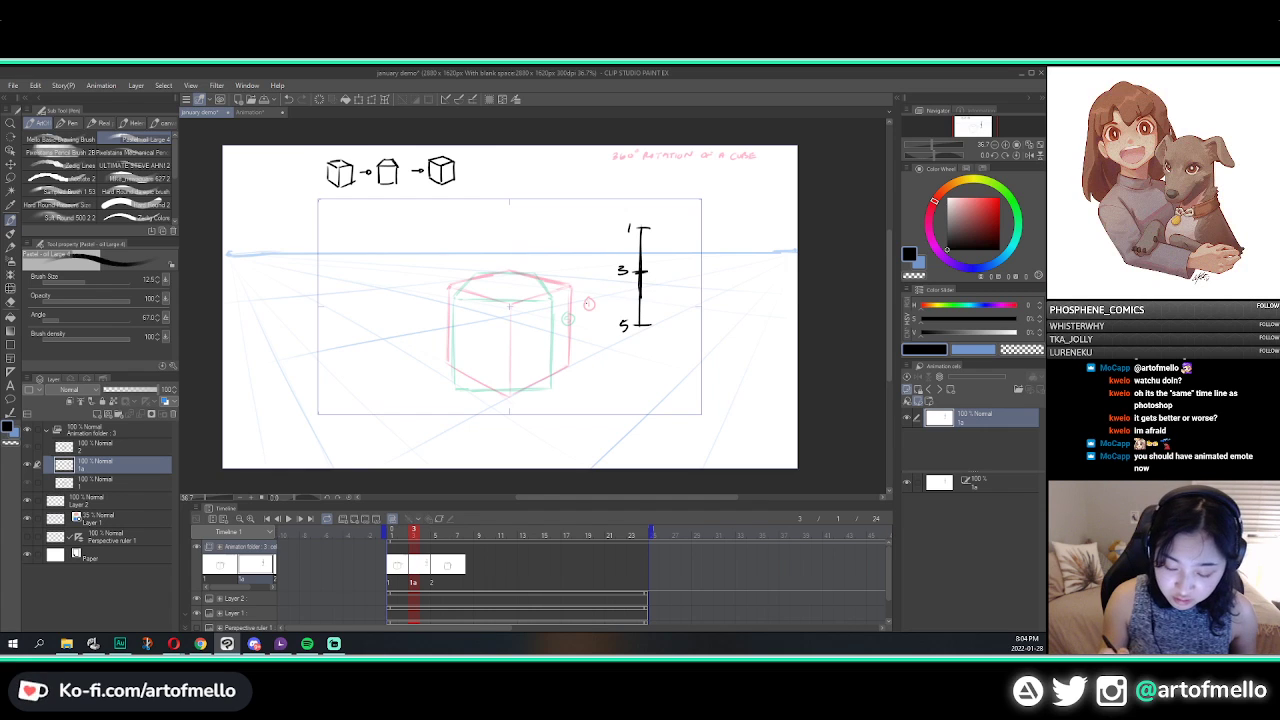
click(435, 546)
key(k)
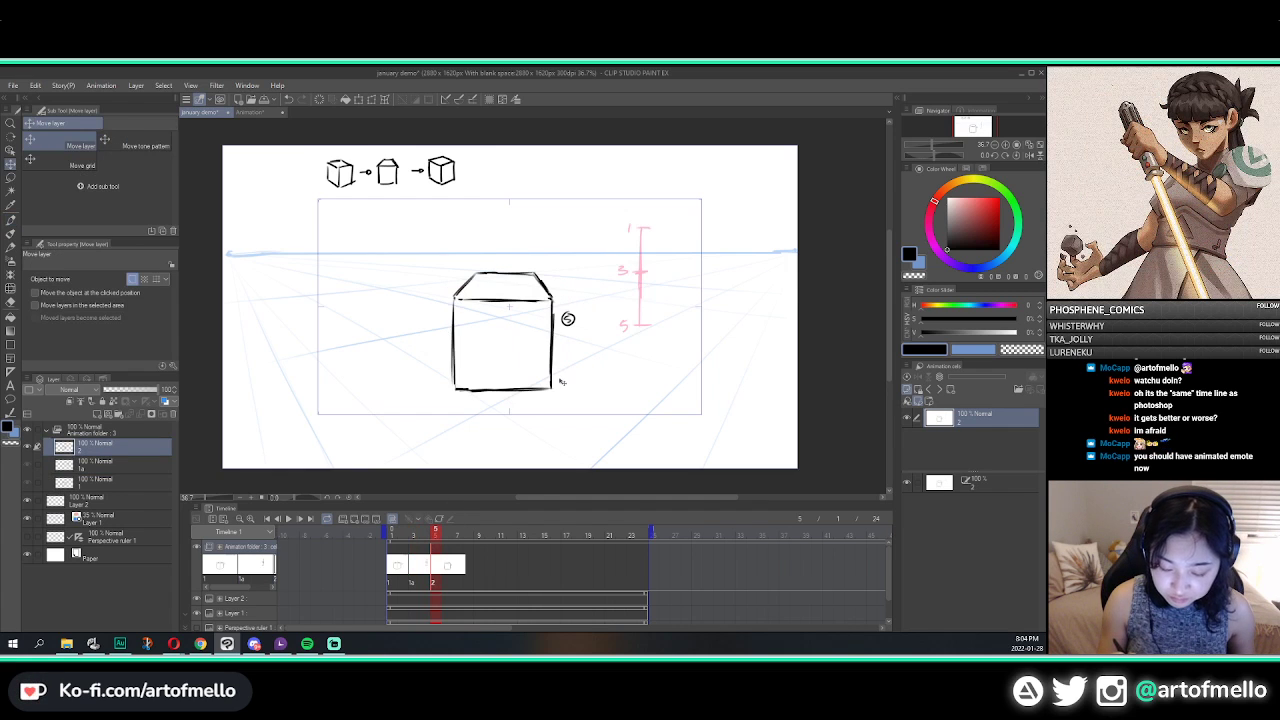
drag(561, 383, 565, 383)
key(Left)
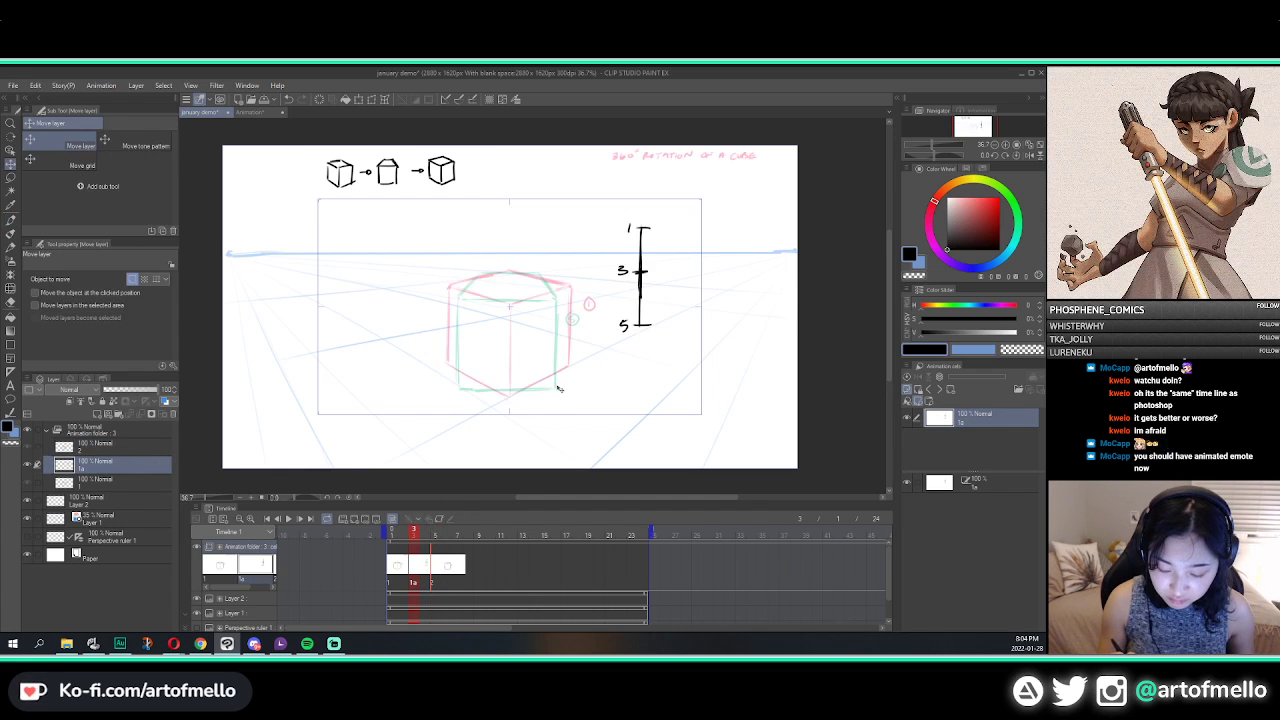
key(Right)
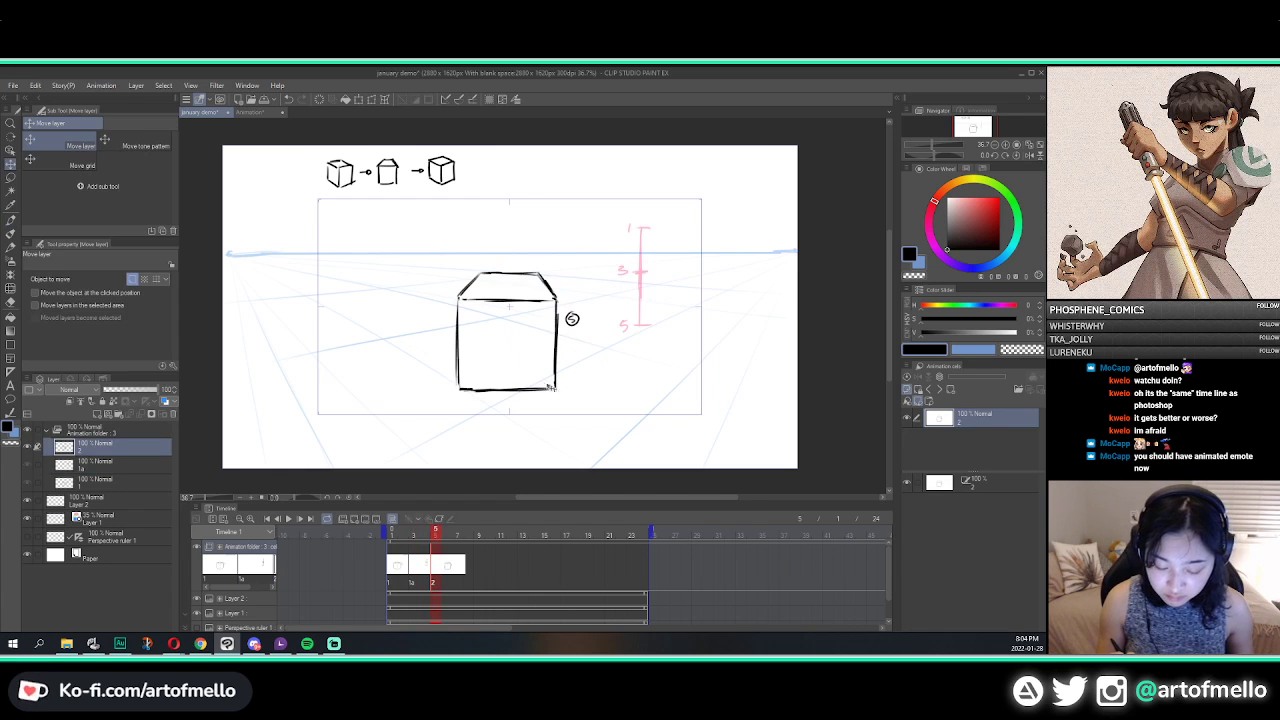
Step: Fine-tune the frame 5 cube with a Scale/Rotate transform and compare its placement against frame 3
key(ctrl+t)
drag(456, 327, 456, 331)
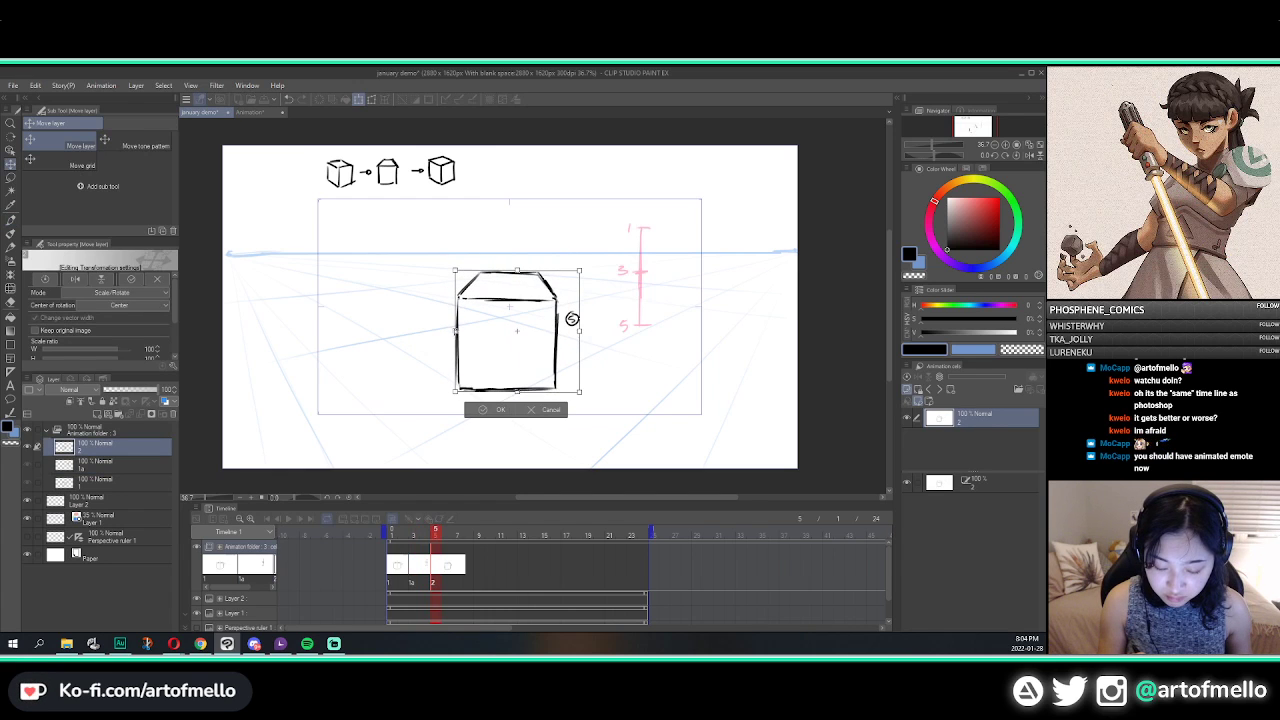
key(Return)
key(Left)
key(Right)
key(Left)
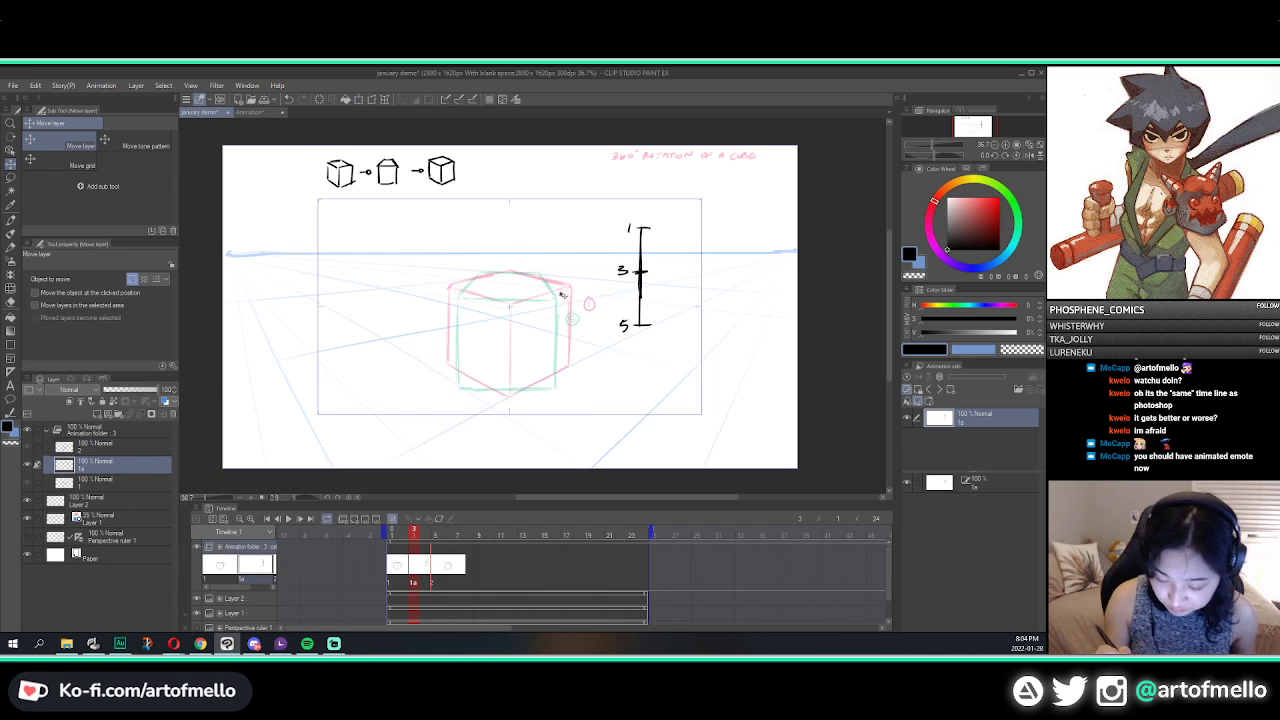
Step: Draw the in-between cube's right vertical edge on frame 3, midway between the red and green right edges
key(p)
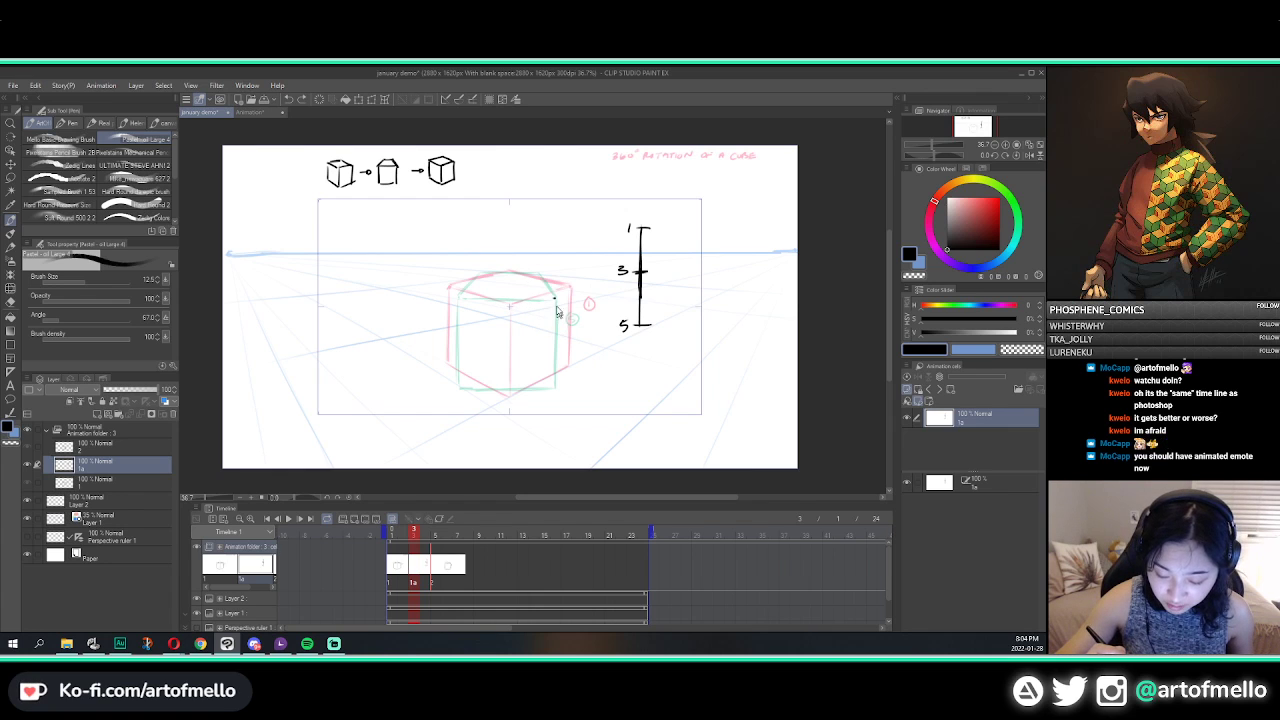
drag(555, 304, 556, 388)
key(ctrl+z)
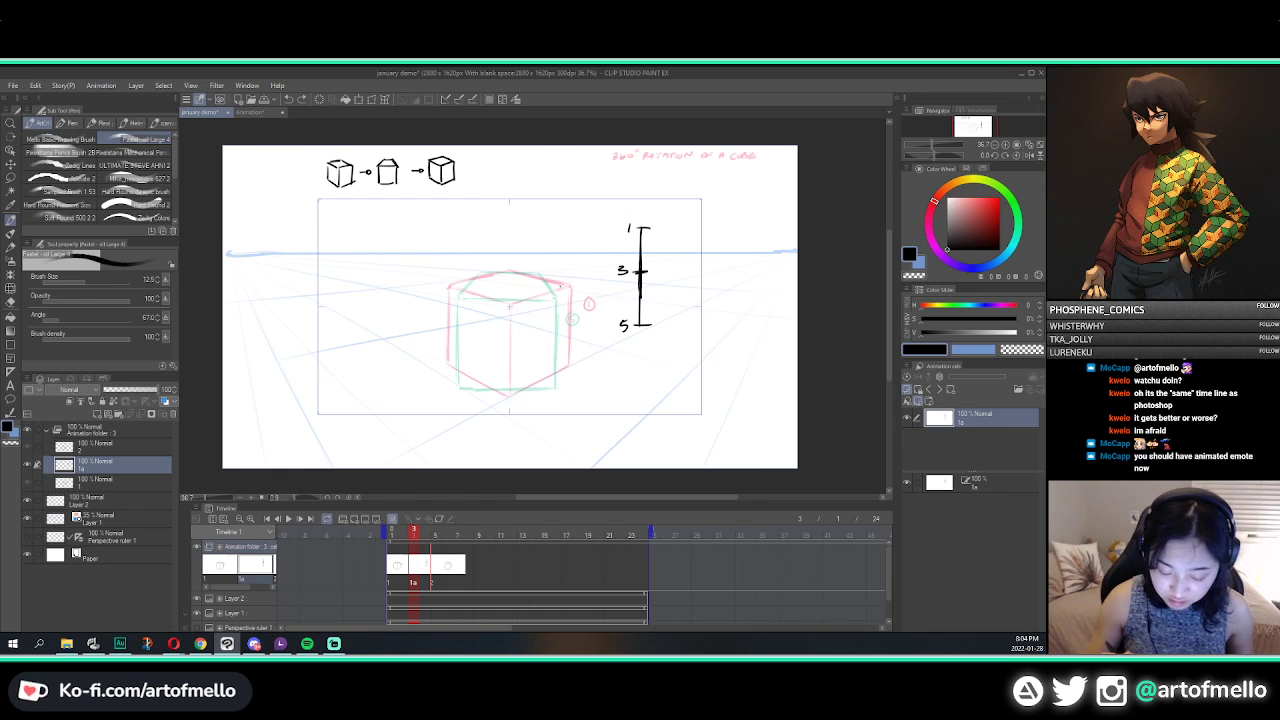
key(Left)
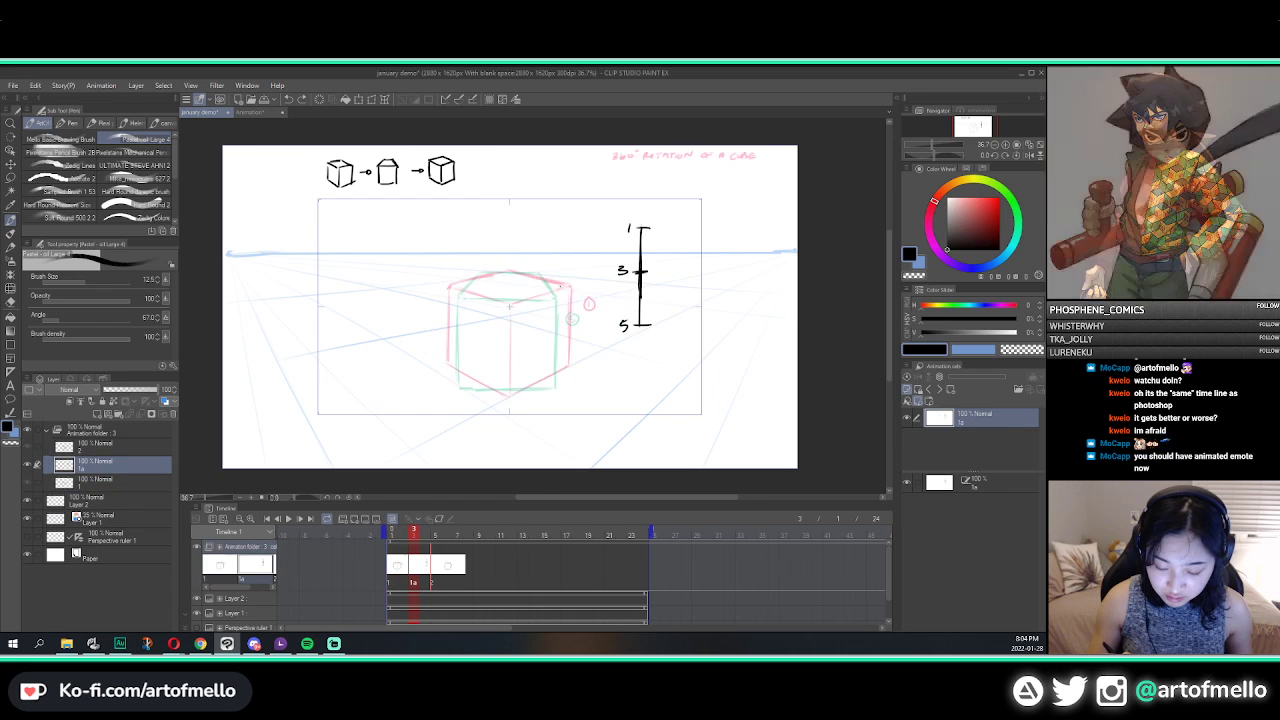
key(Right)
key(Left)
key(Right)
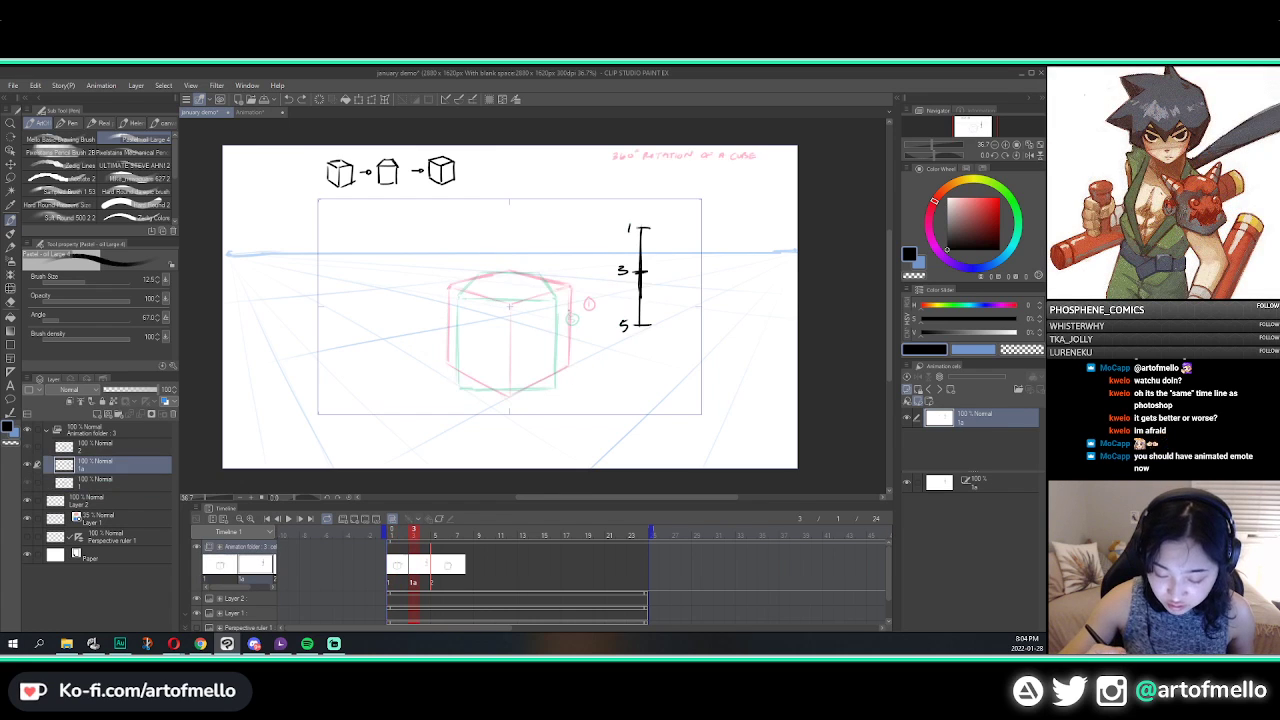
mouse_move(570, 292)
mouse_down()
mouse_move(570, 346)
mouse_move(564, 326)
mouse_up()
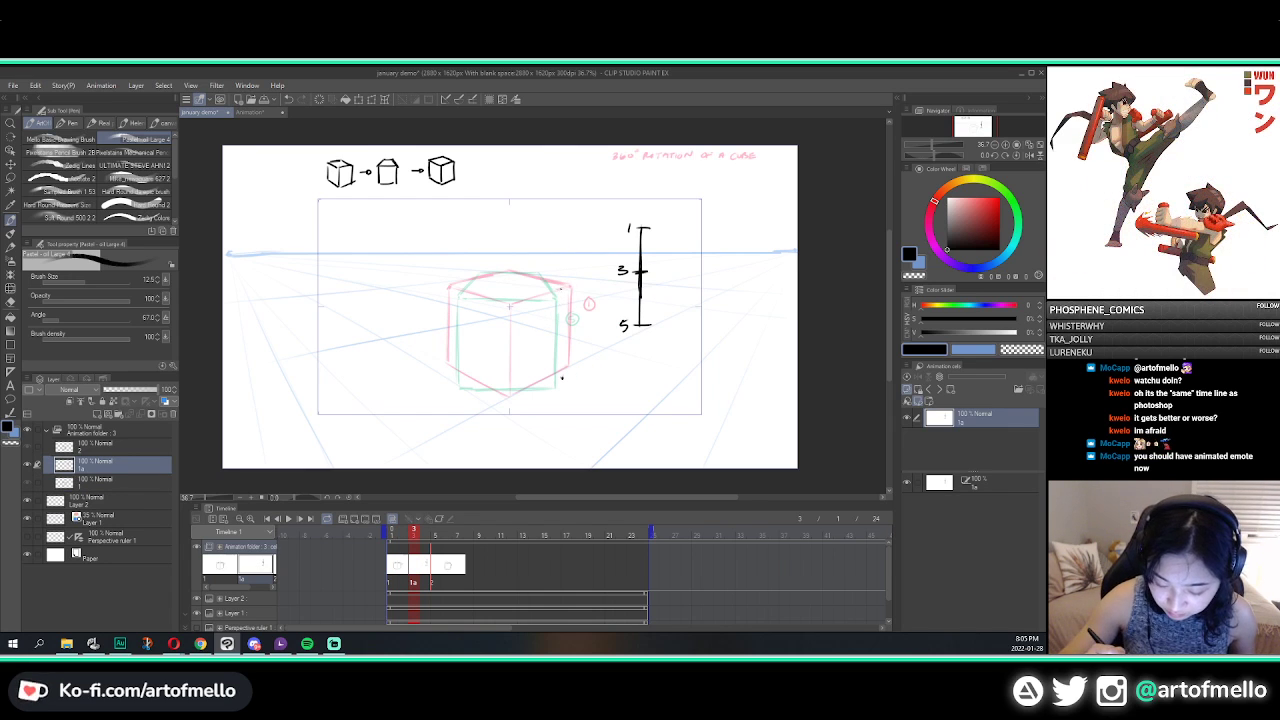
drag(561, 288, 563, 378)
key(ctrl+z)
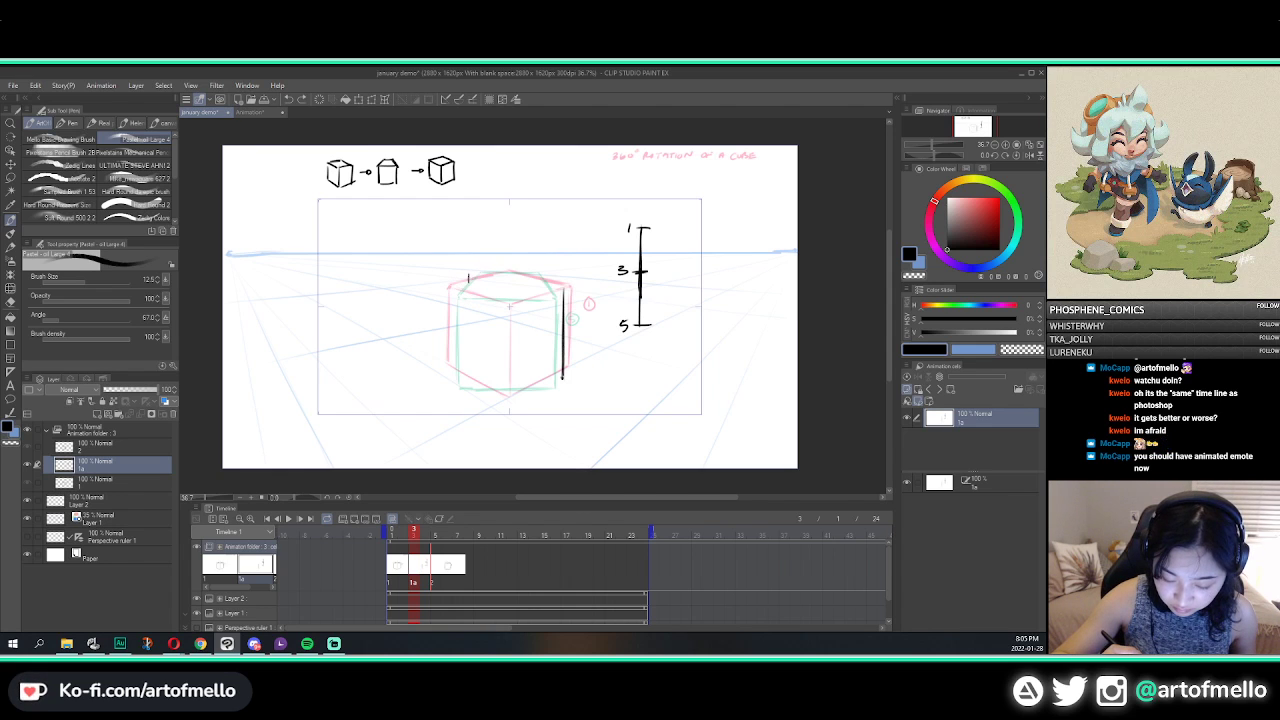
Step: Mark the in-between cube's back-left top corner and draw its left vertical edge down from there
drag(468, 275, 468, 284)
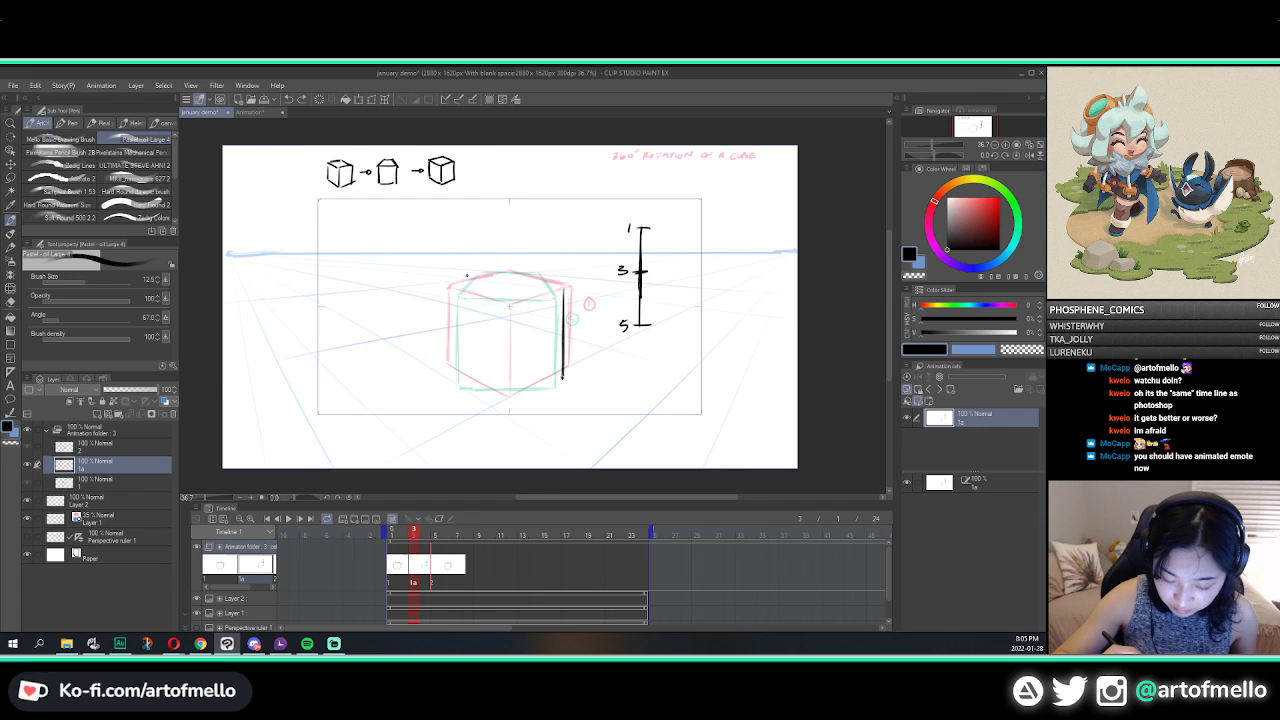
click(467, 275)
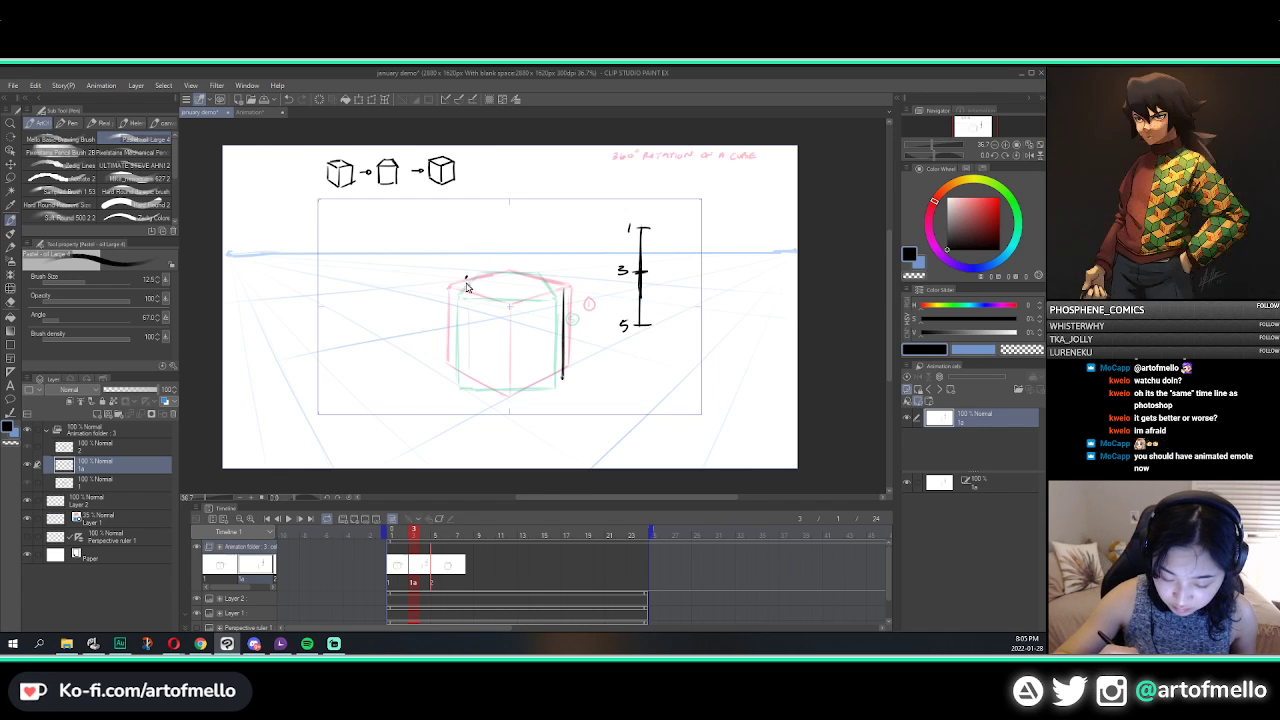
drag(466, 288, 465, 366)
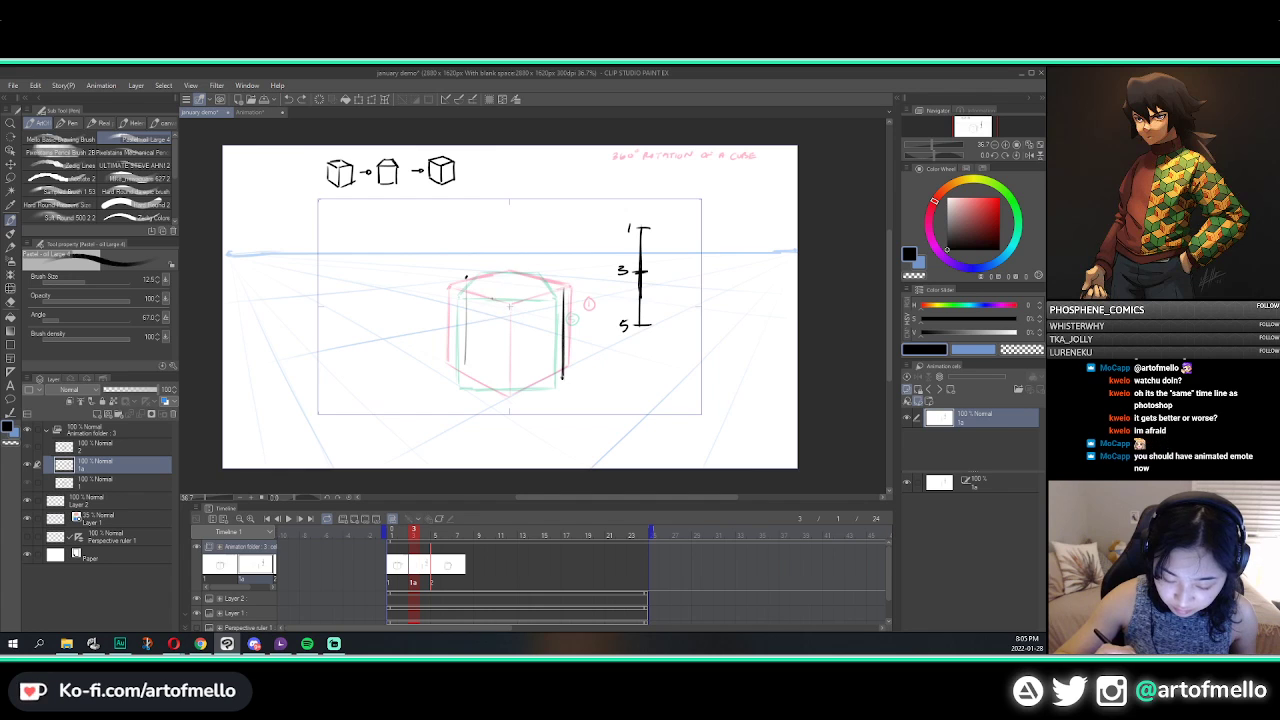
Step: Draw the cube's front vertical edge left of centre, erasing the first line and redrawing it slightly further left
drag(486, 300, 486, 386)
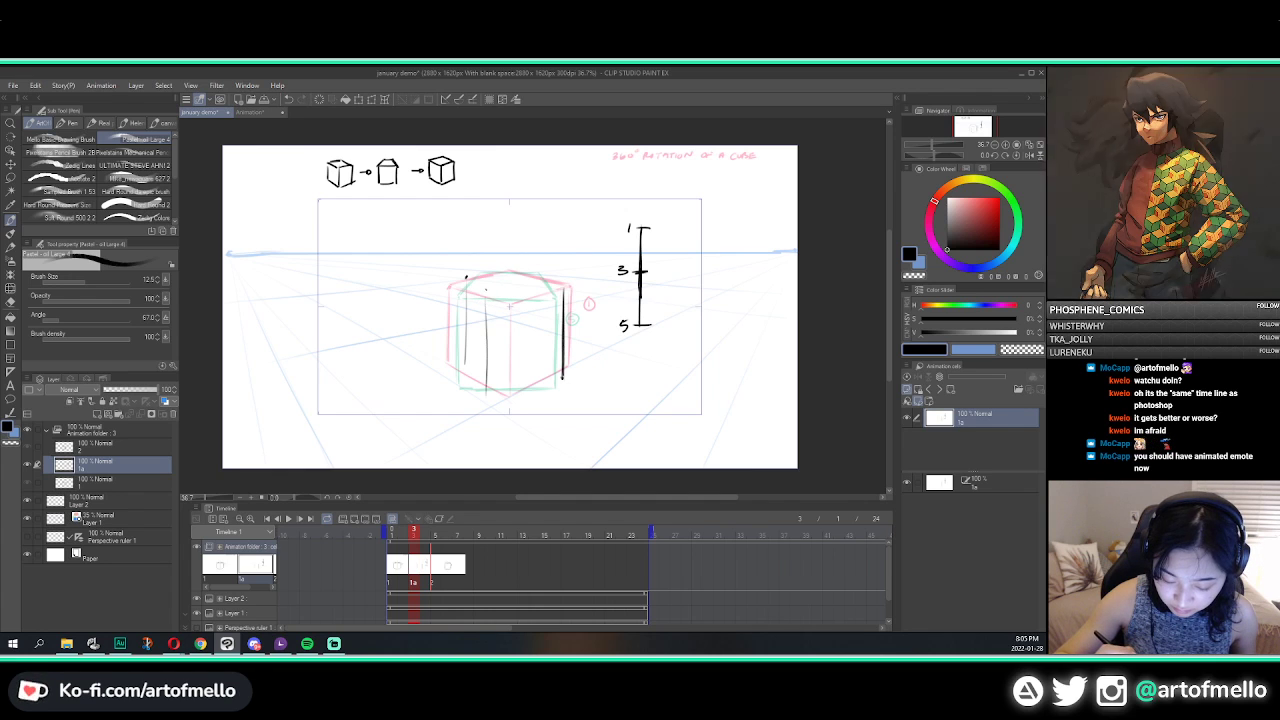
drag(486, 300, 486, 392)
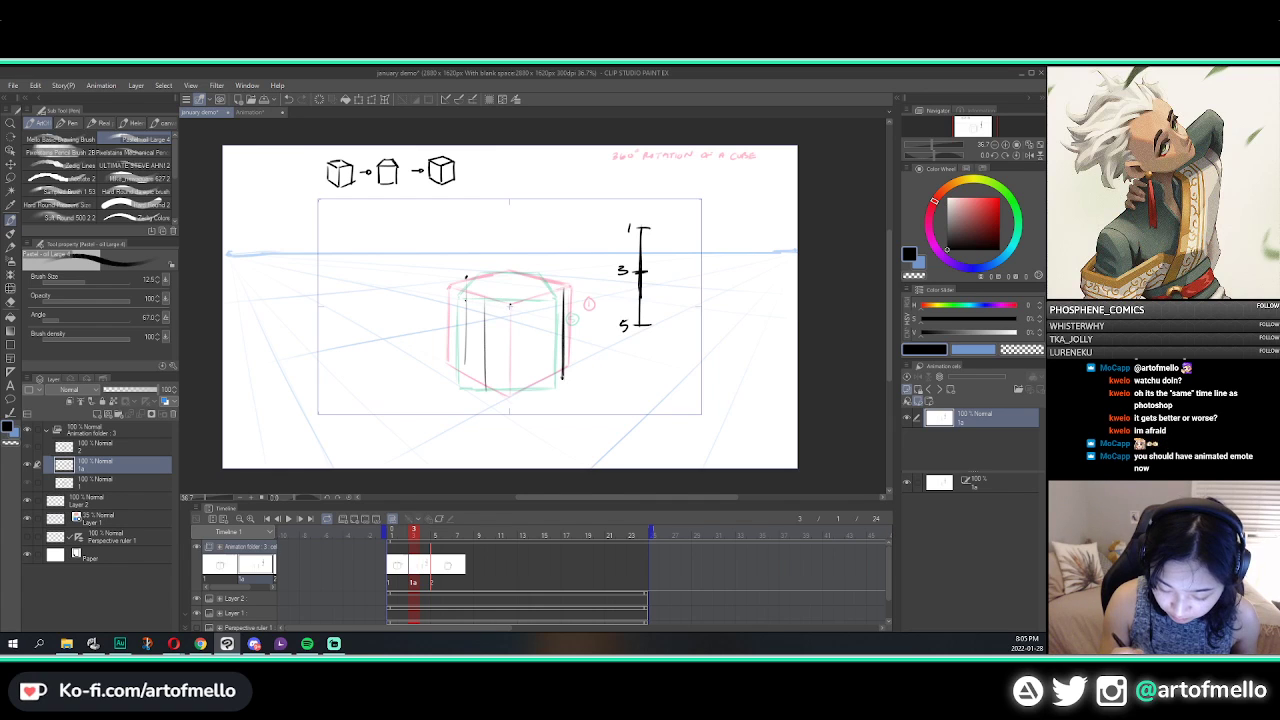
key(e)
drag(486, 390, 485, 302)
key(p)
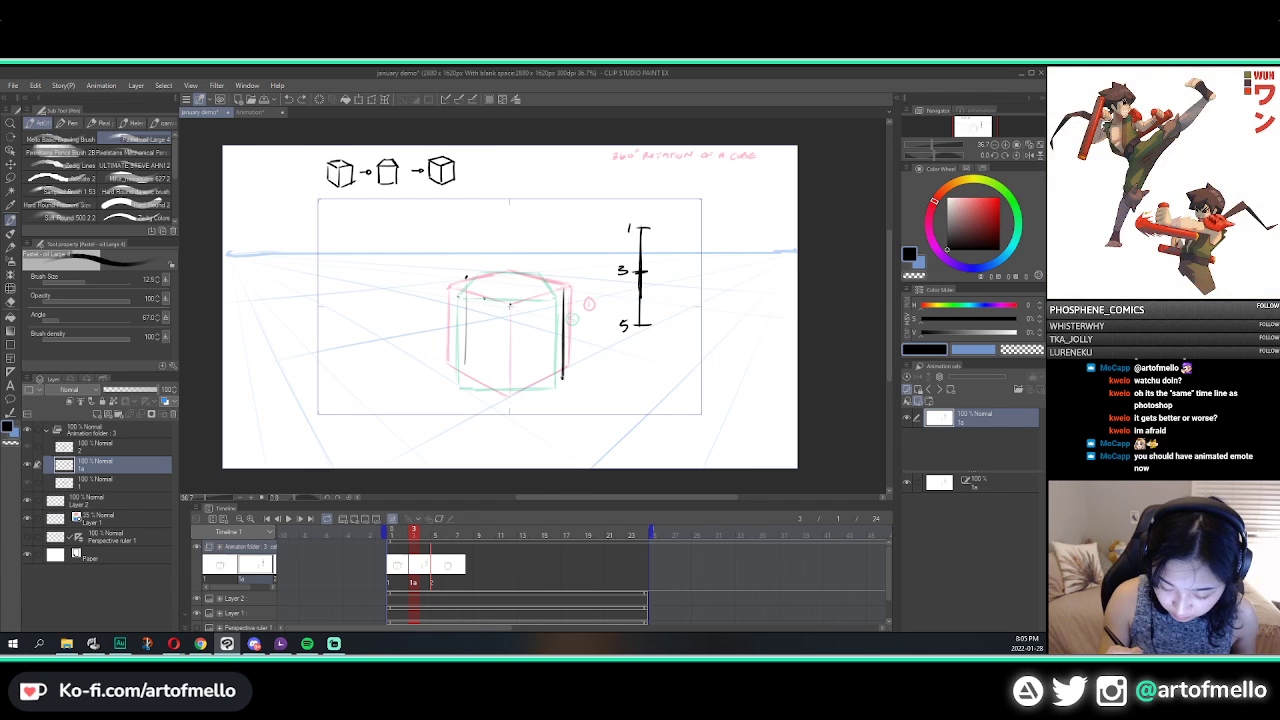
drag(483, 300, 482, 395)
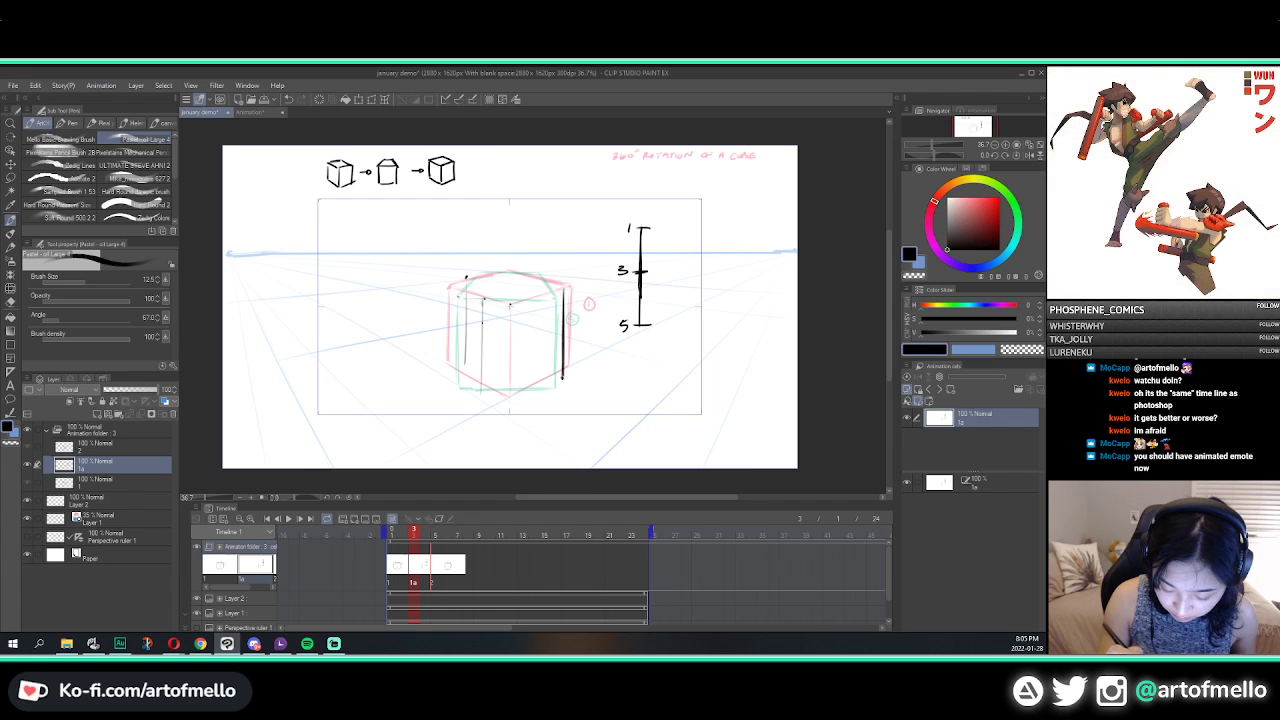
key(ctrl+z)
drag(483, 316, 483, 394)
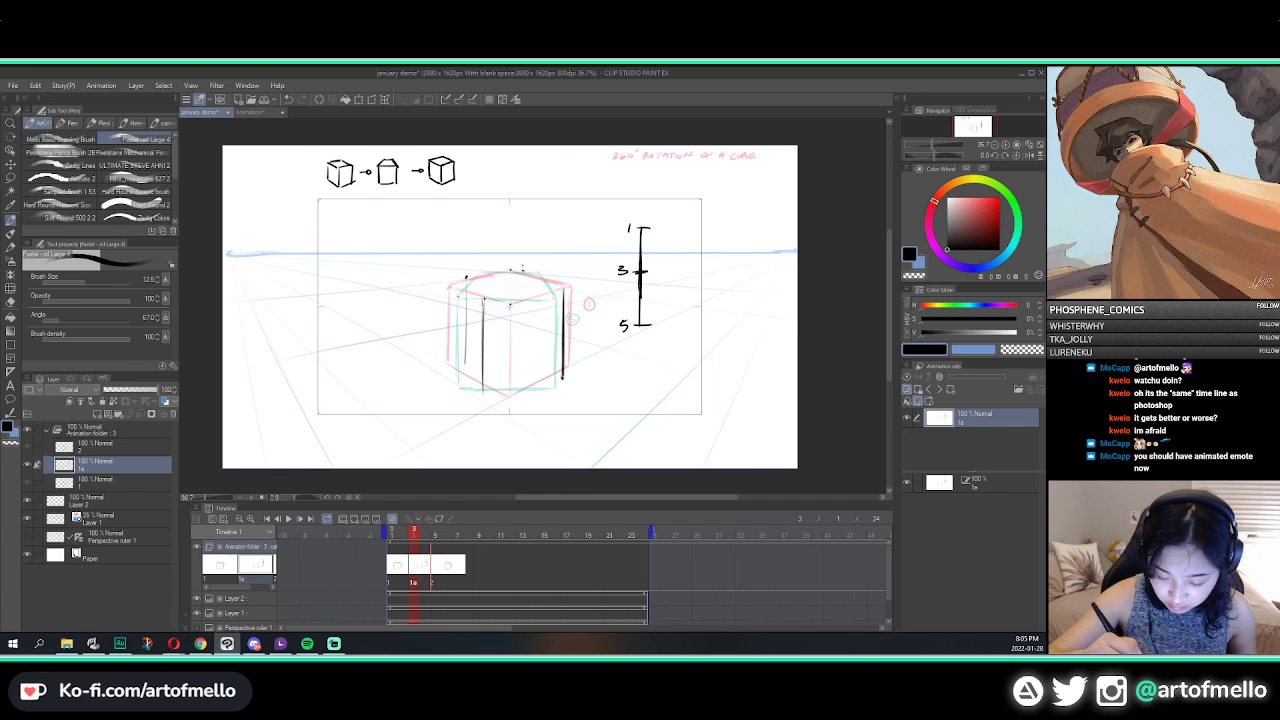
Step: Erase the stray guide dots around the cube's top and check the remaining strokes with the onion skin hidden
key(e)
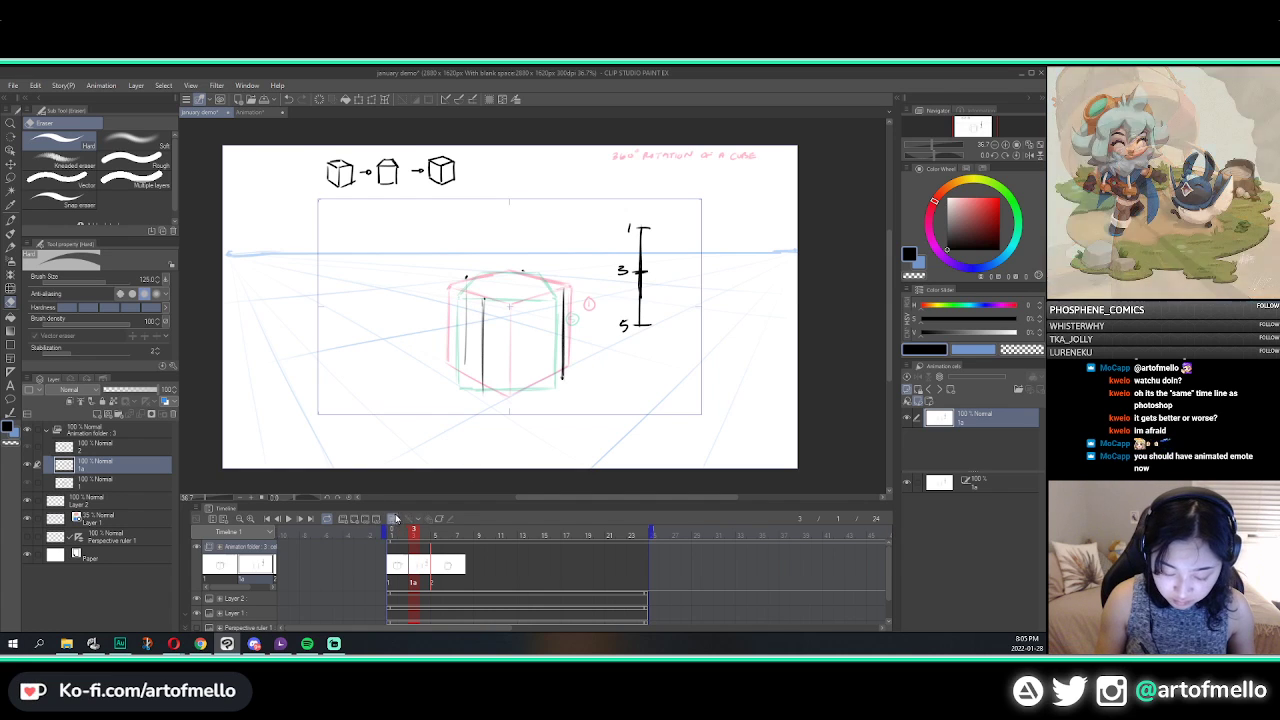
click(395, 518)
key(p)
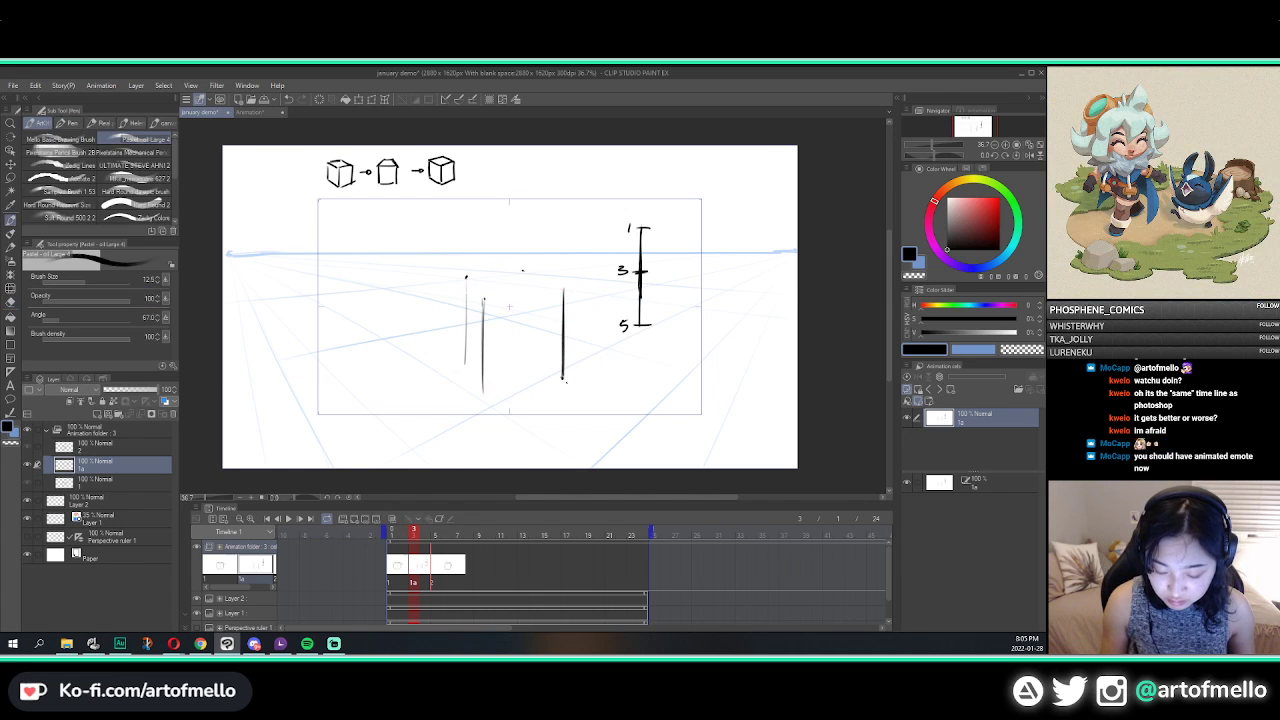
click(393, 518)
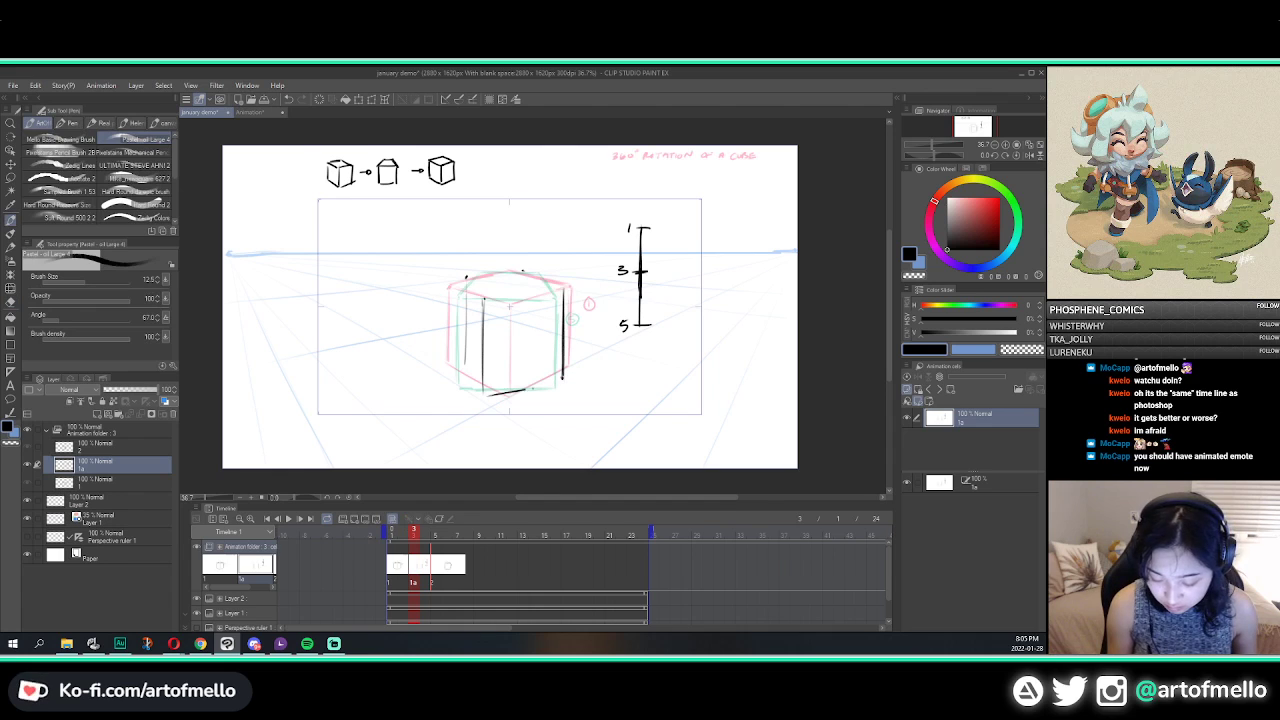
Step: Draw the bottom and top edges of the large front face, joining the front and right vertical edges
drag(533, 389, 558, 380)
key(ctrl+z)
key(ctrl+z)
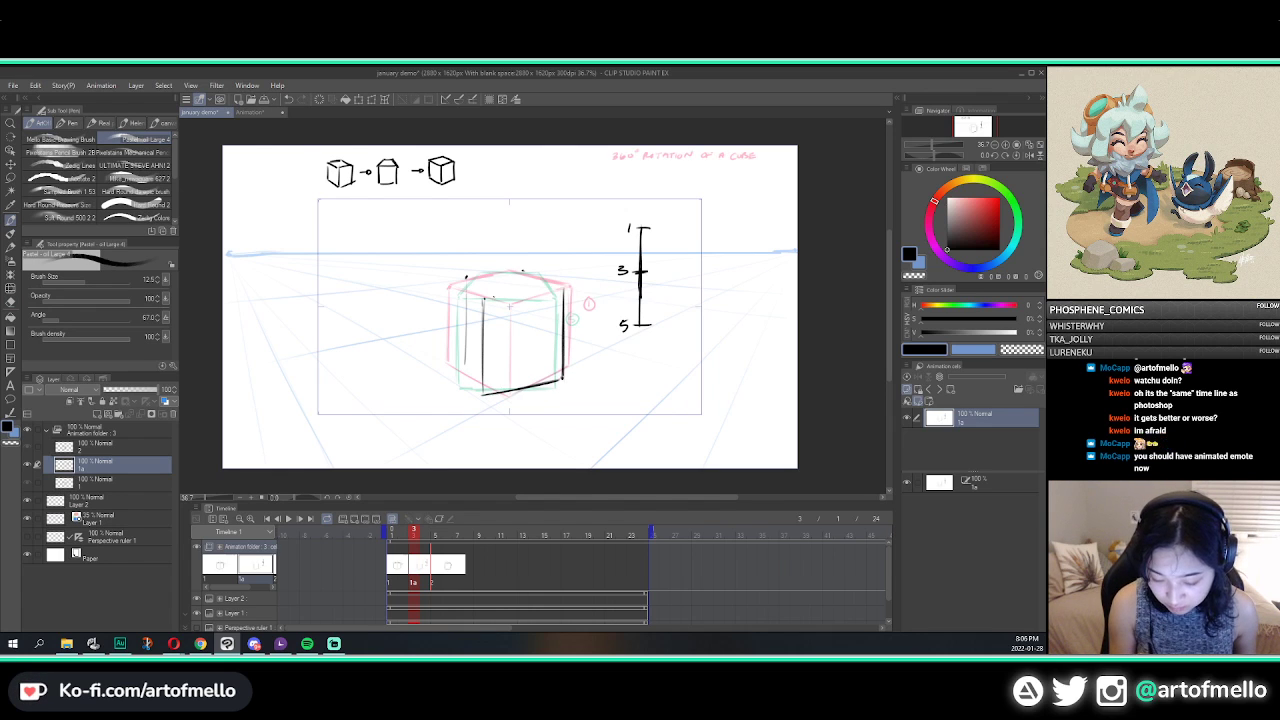
drag(491, 297, 564, 286)
key(ctrl+z)
drag(484, 298, 562, 286)
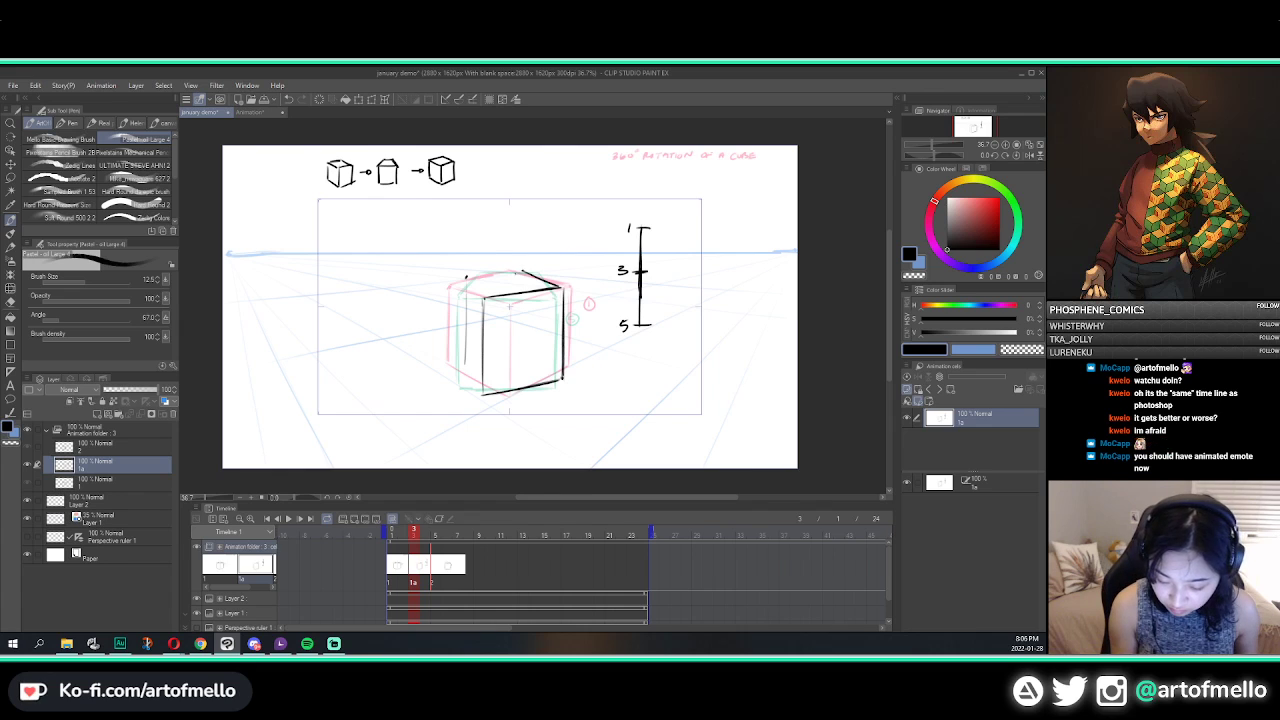
Step: Draw the rear edges of the cube's top face, linking the right, back and left corners
key(ctrl+z)
drag(491, 274, 522, 272)
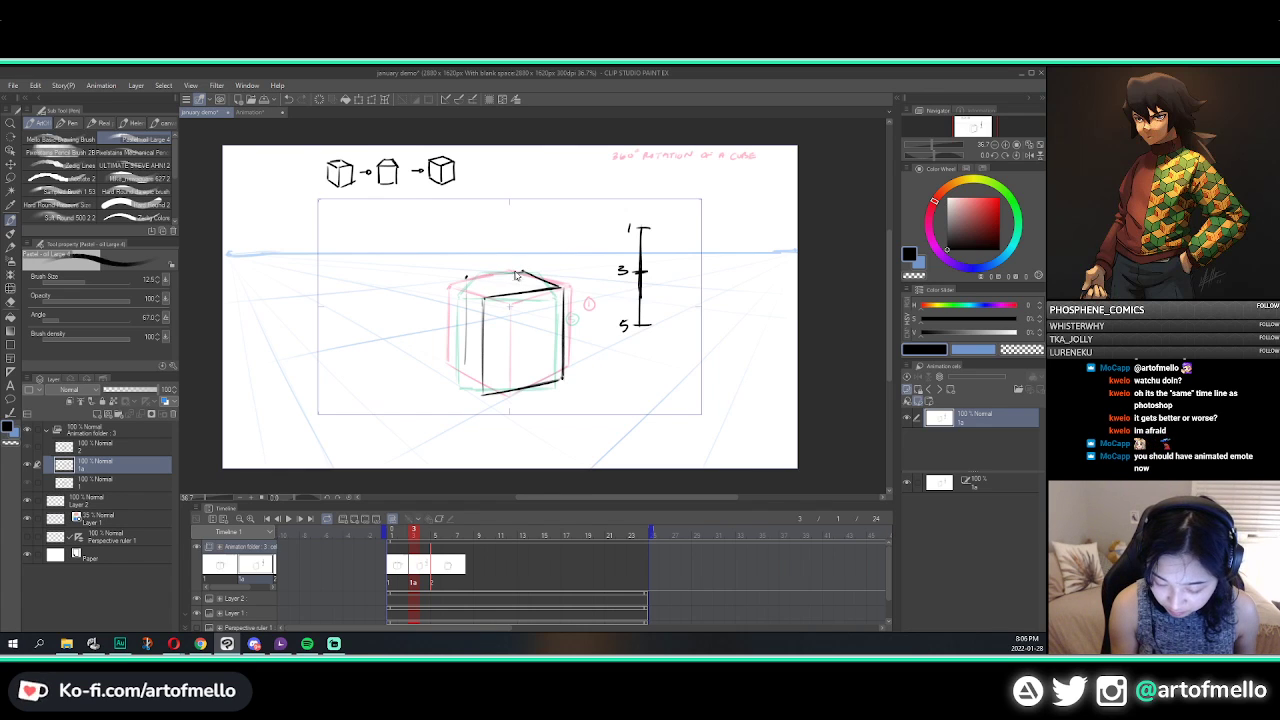
key(ctrl+z)
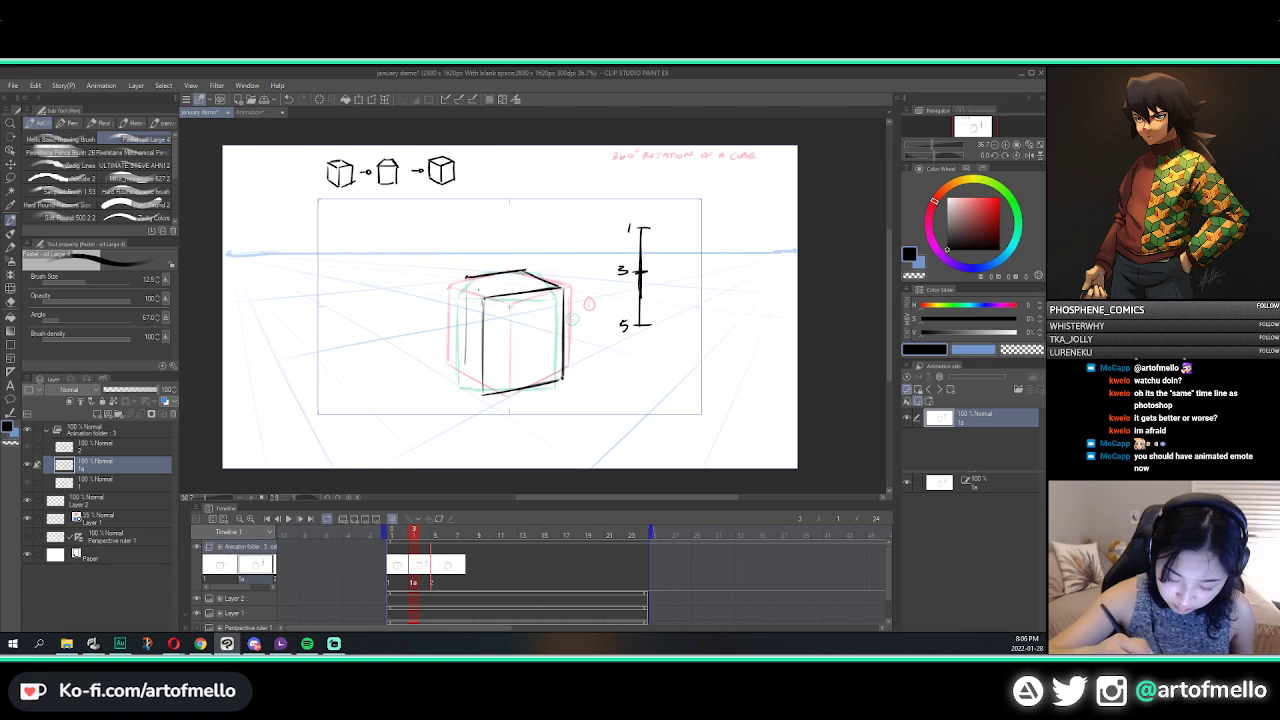
Step: Draw the top face's left edge and the cube's left vertical edge, and strengthen the front vertical edge
drag(464, 280, 481, 299)
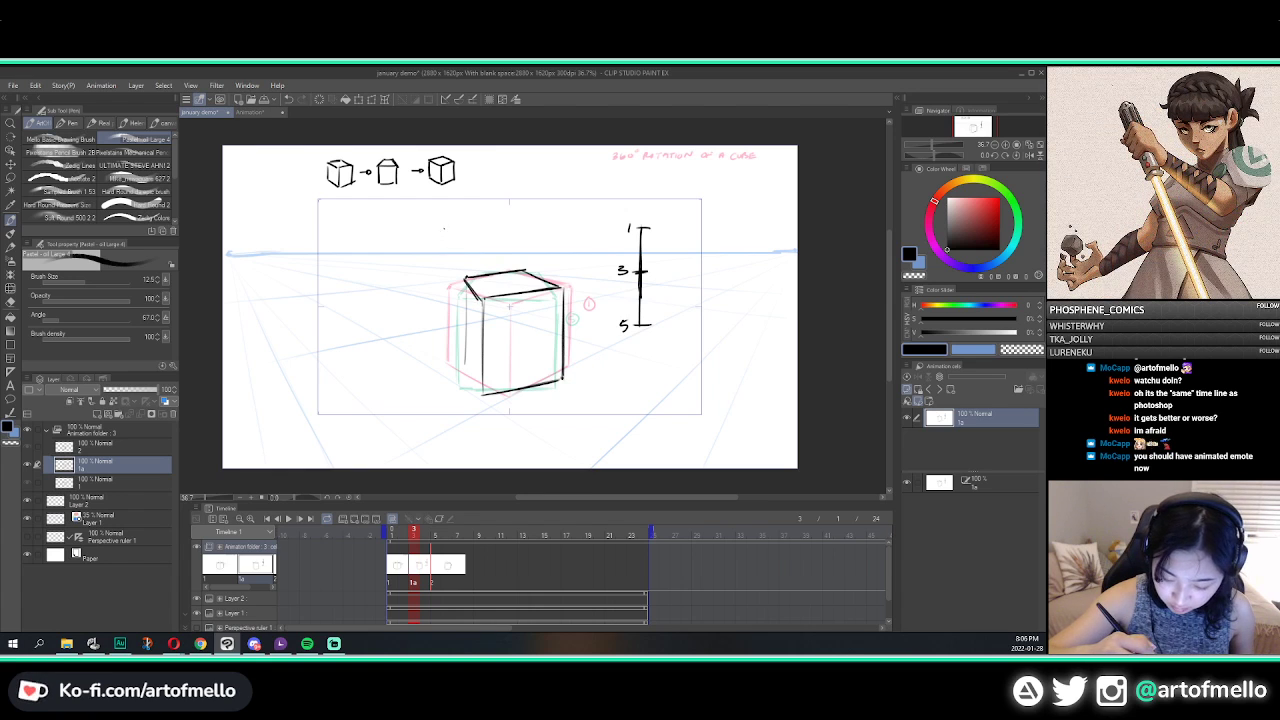
drag(467, 360, 467, 367)
key(ctrl+z)
drag(465, 278, 467, 362)
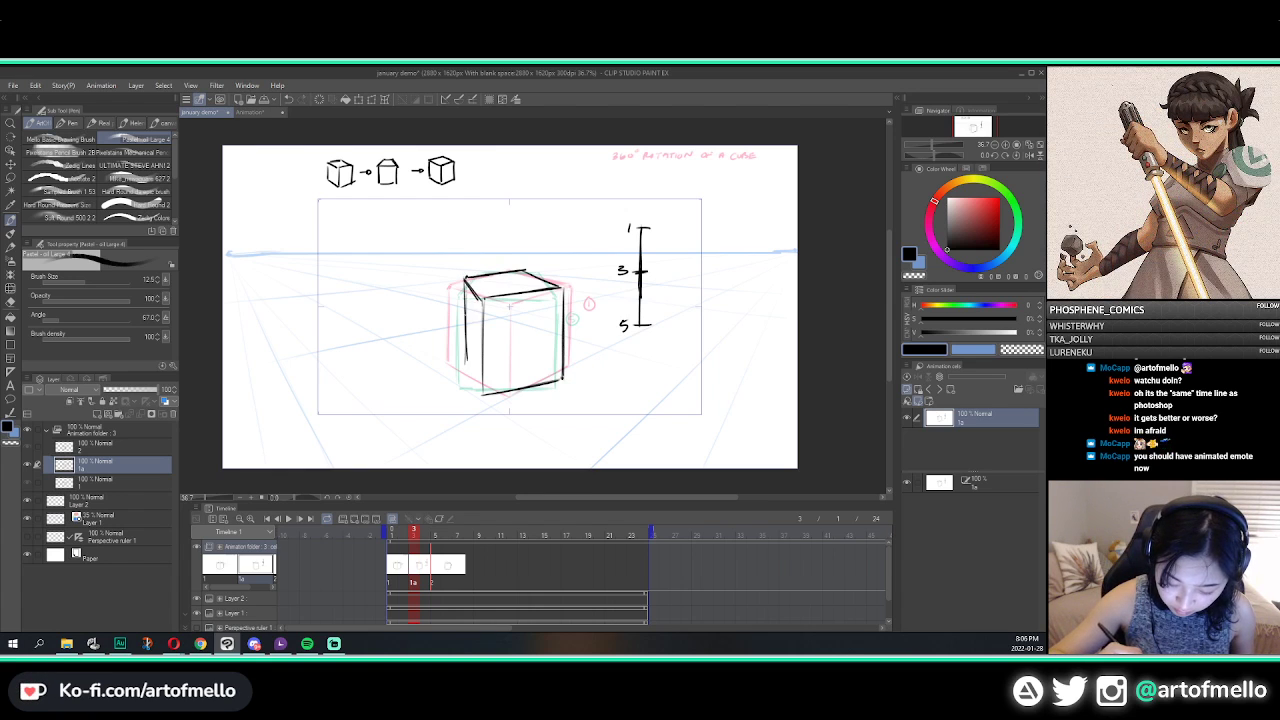
key(ctrl+z)
drag(465, 277, 466, 365)
key(ctrl+z)
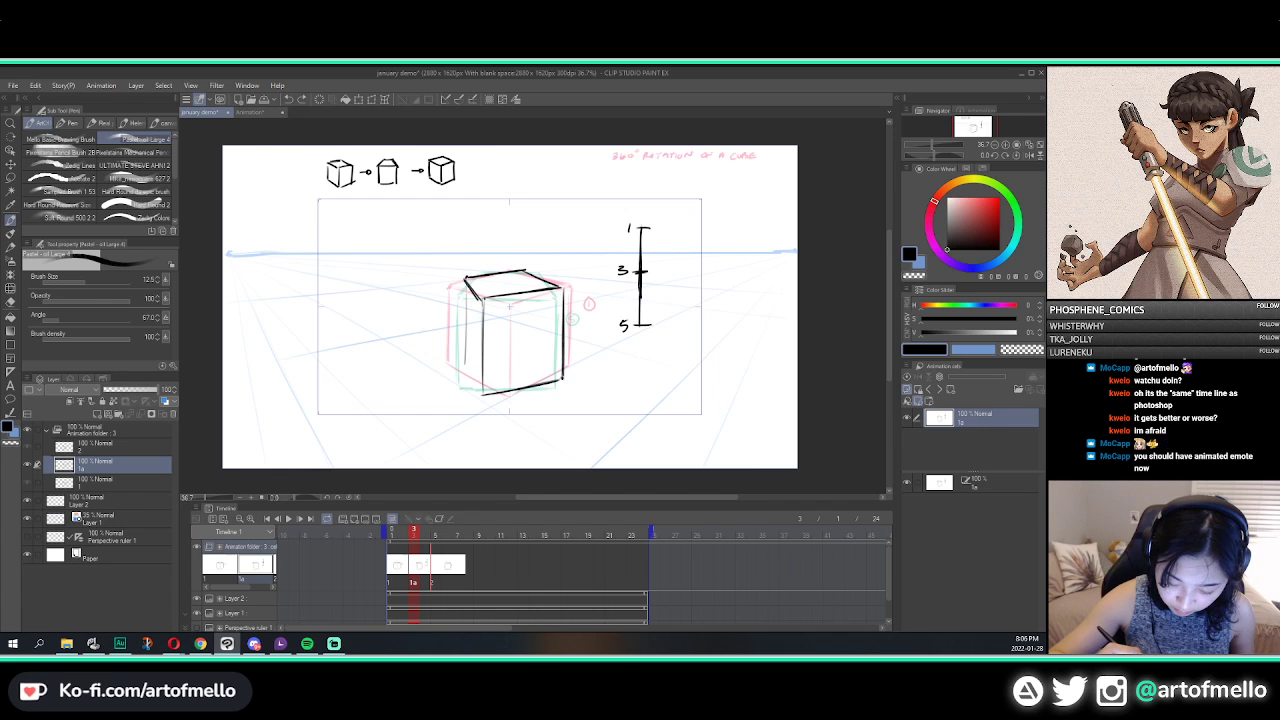
drag(464, 277, 465, 362)
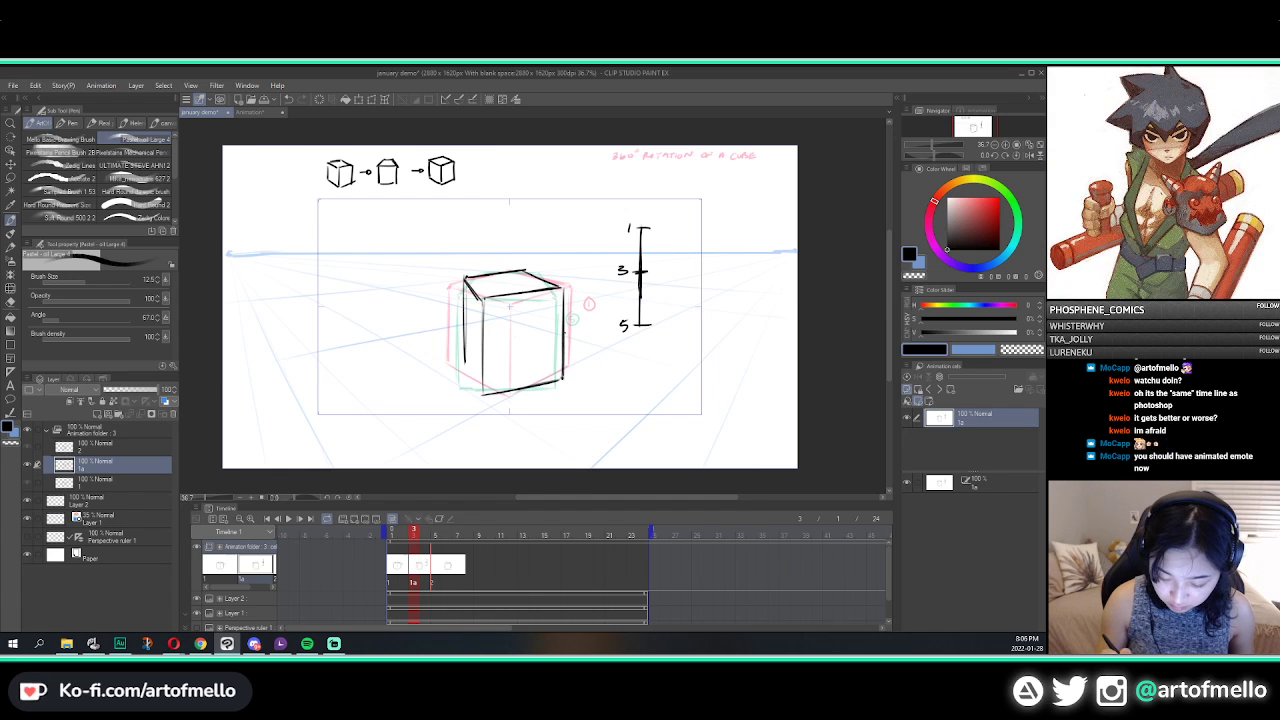
drag(483, 303, 480, 388)
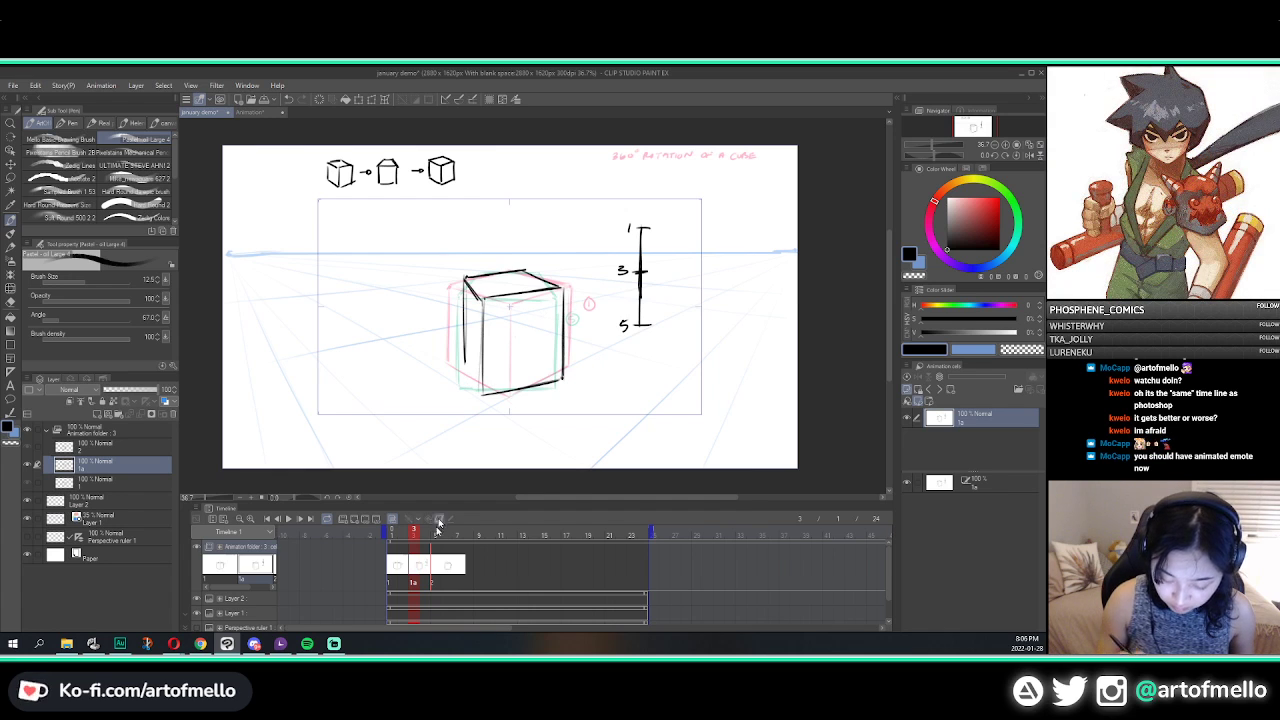
Step: Hide the onion skin and redraw the left vertical edge slightly further left, adding the narrow left face's bottom edge
click(393, 519)
key(e)
drag(465, 292, 463, 366)
key(p)
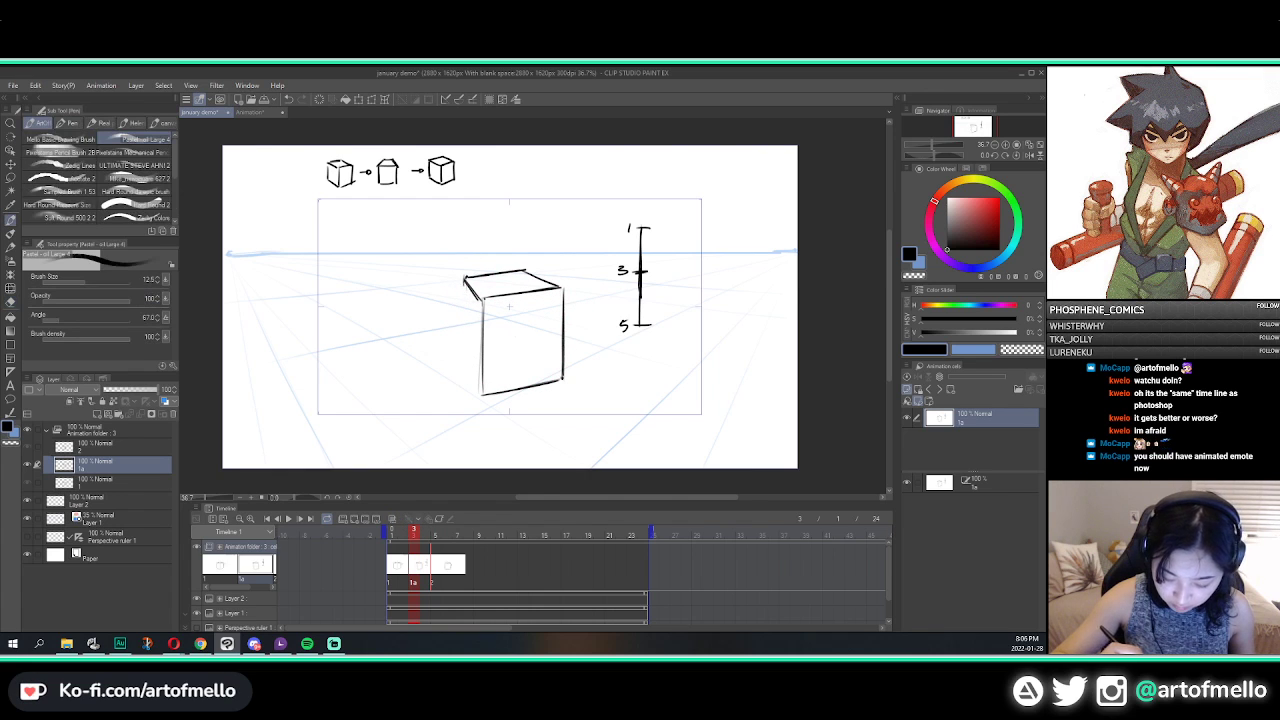
key(ctrl+z)
drag(462, 281, 459, 356)
key(ctrl+z)
key(ctrl+z)
drag(462, 280, 460, 351)
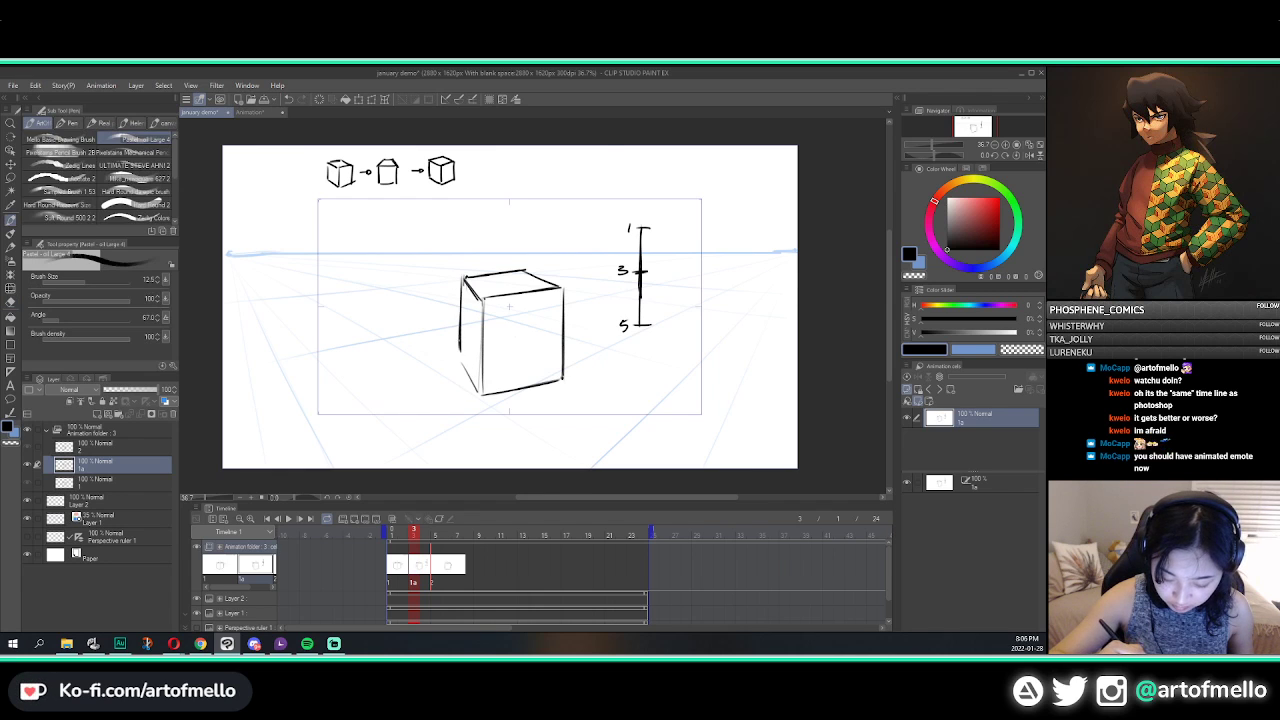
Step: Check frame 3 against both keys and redraw the left face's vertical and bottom edges further left
key(Left)
key(Right)
key(Right)
key(Left)
key(Left)
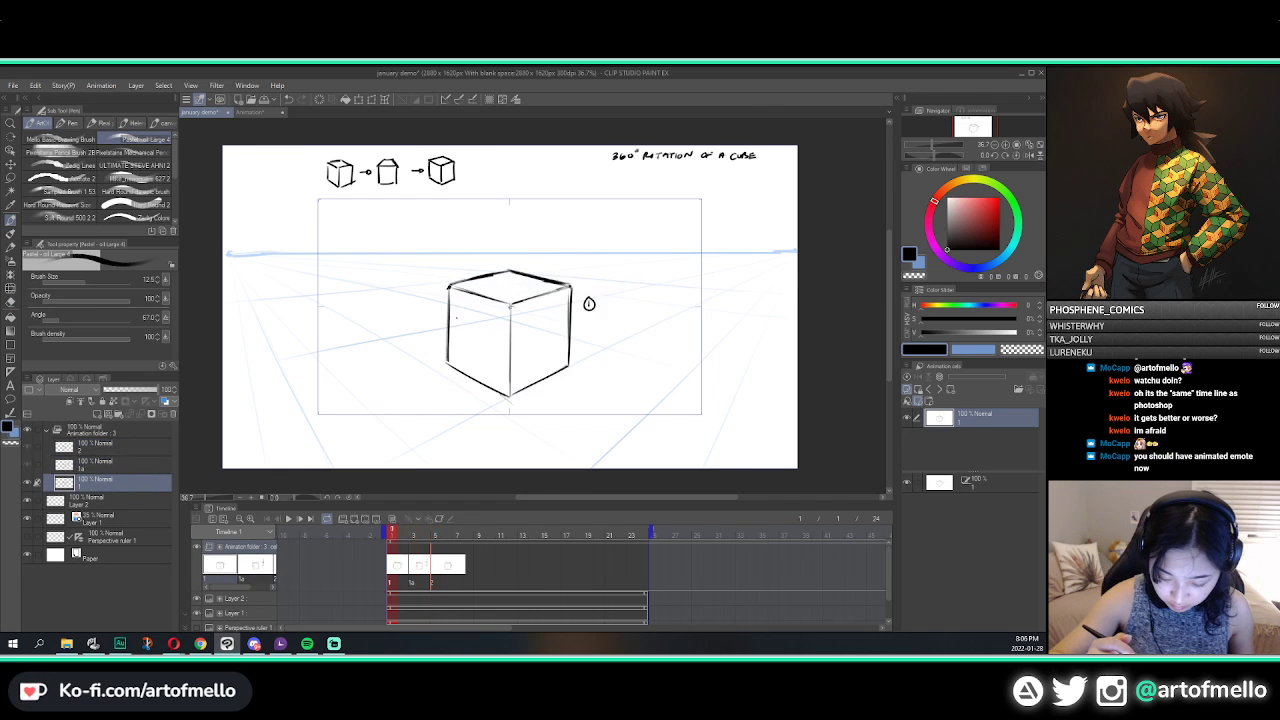
key(Right)
key(e)
drag(460, 284, 458, 349)
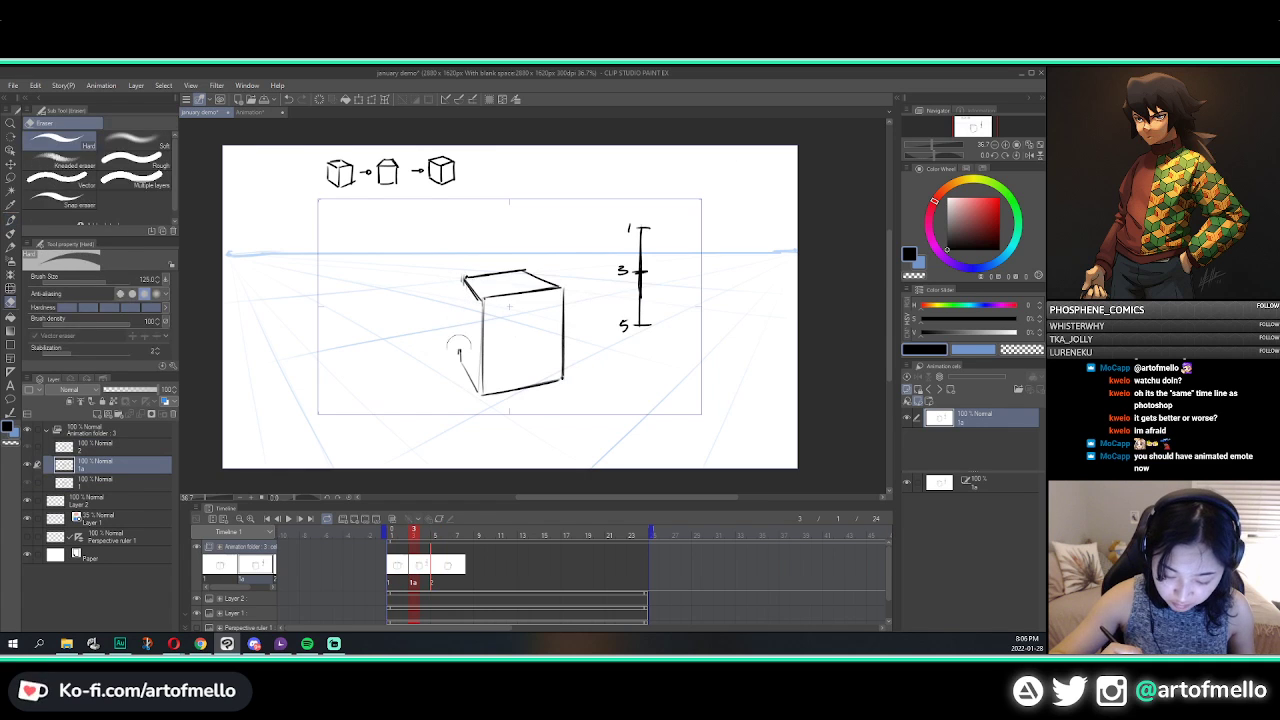
key(p)
key(ctrl+z)
mouse_move(456, 282)
mouse_down()
mouse_move(456, 359)
mouse_move(481, 393)
mouse_up()
key(e)
key(p)
Step: Redraw the top face's front edge slightly lower and reconnect its left edge to the new left corner
key(Left)
key(Right)
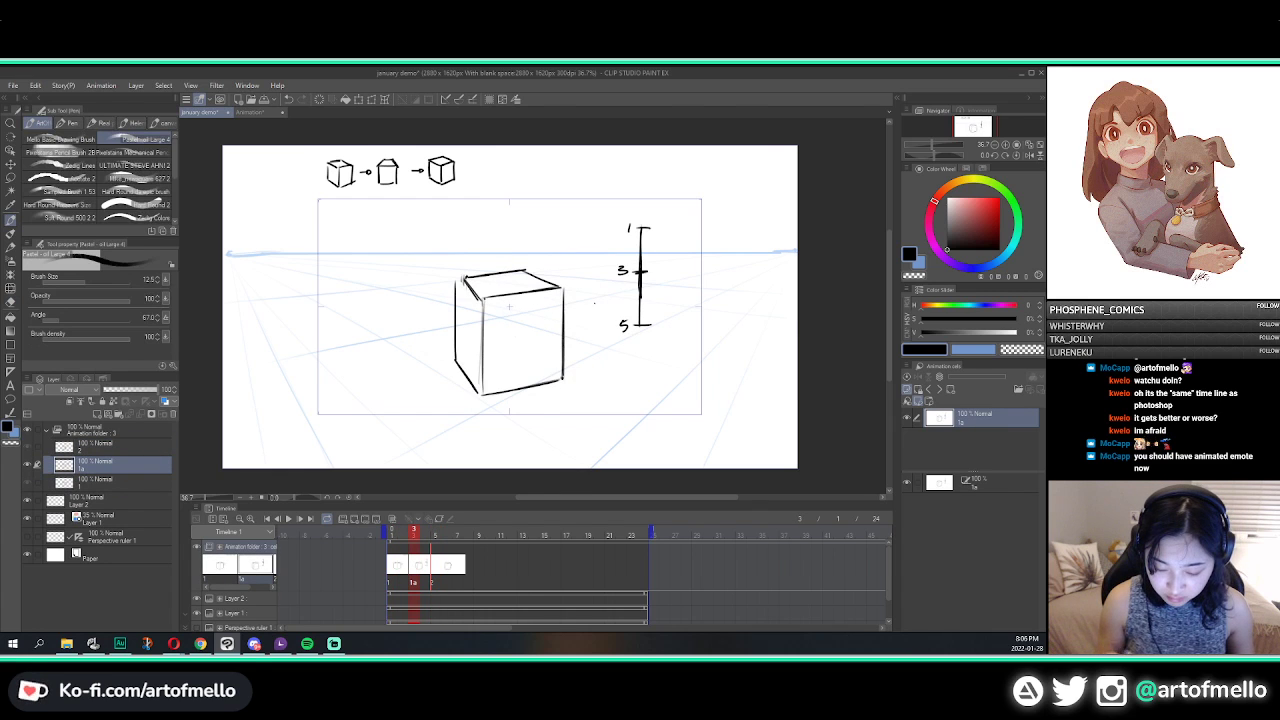
key(e)
drag(507, 291, 566, 292)
key(p)
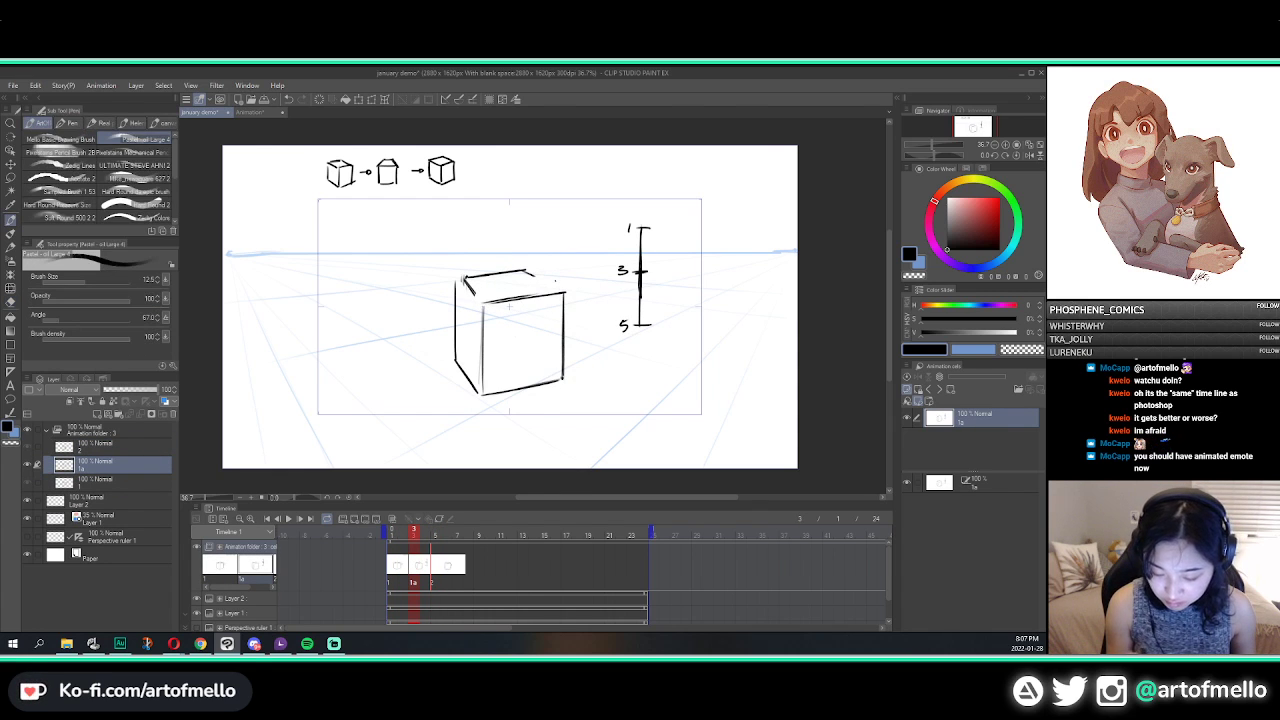
key(e)
drag(462, 276, 483, 302)
key(p)
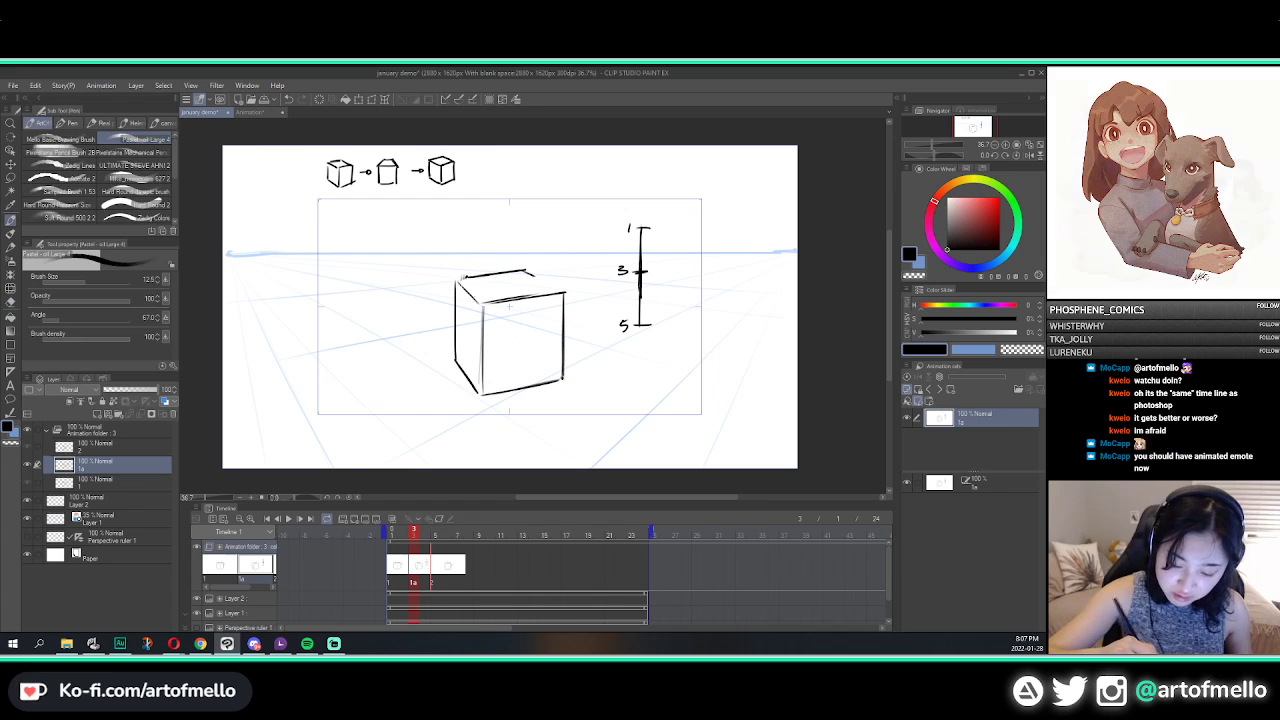
Step: Redraw the top face's back and right edges to meet the adjusted corners, comparing with the frame 1 and 5 keys
key(e)
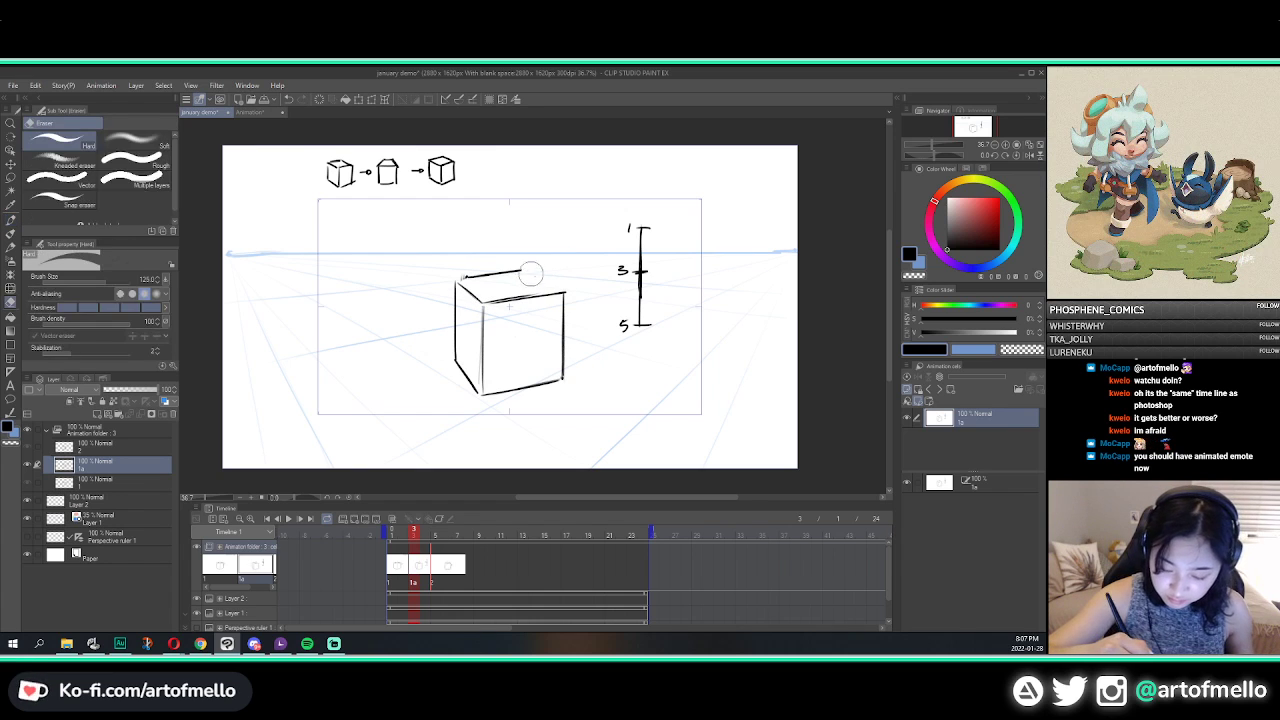
key(p)
key(Left)
key(Right)
key(Right)
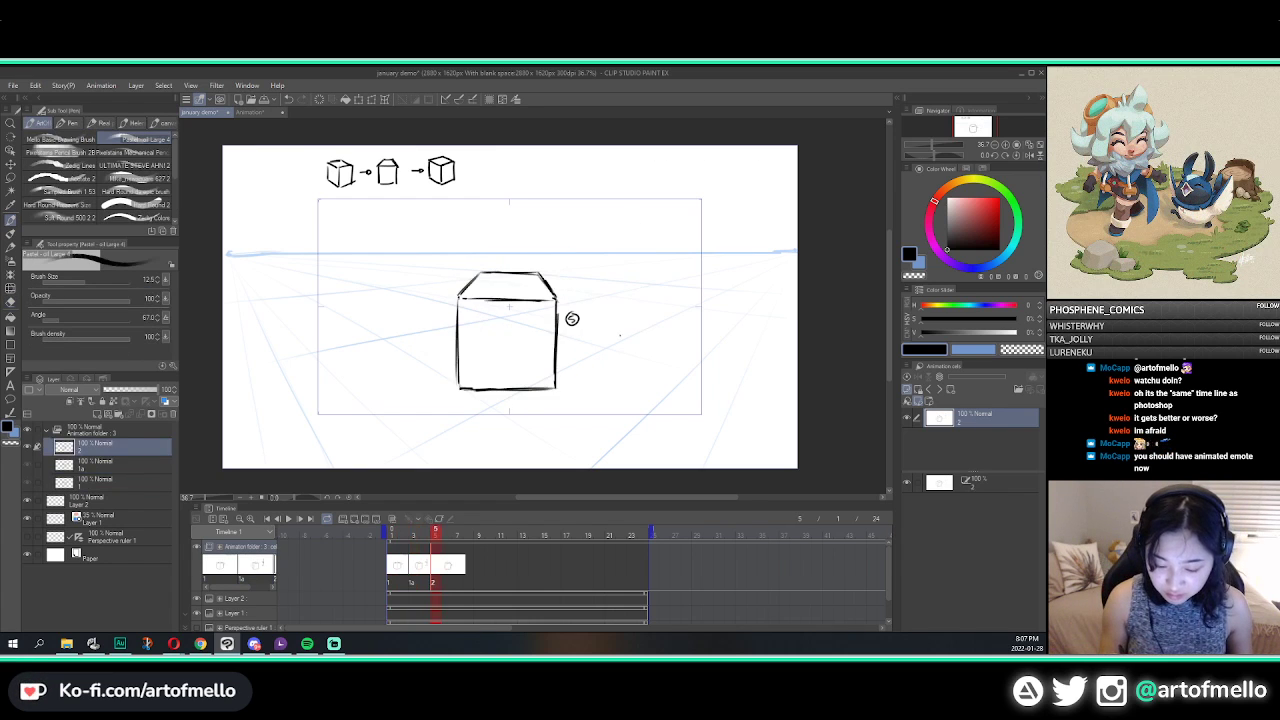
key(Left)
key(e)
mouse_move(509, 272)
mouse_down()
mouse_move(485, 275)
mouse_move(530, 270)
mouse_up()
key(p)
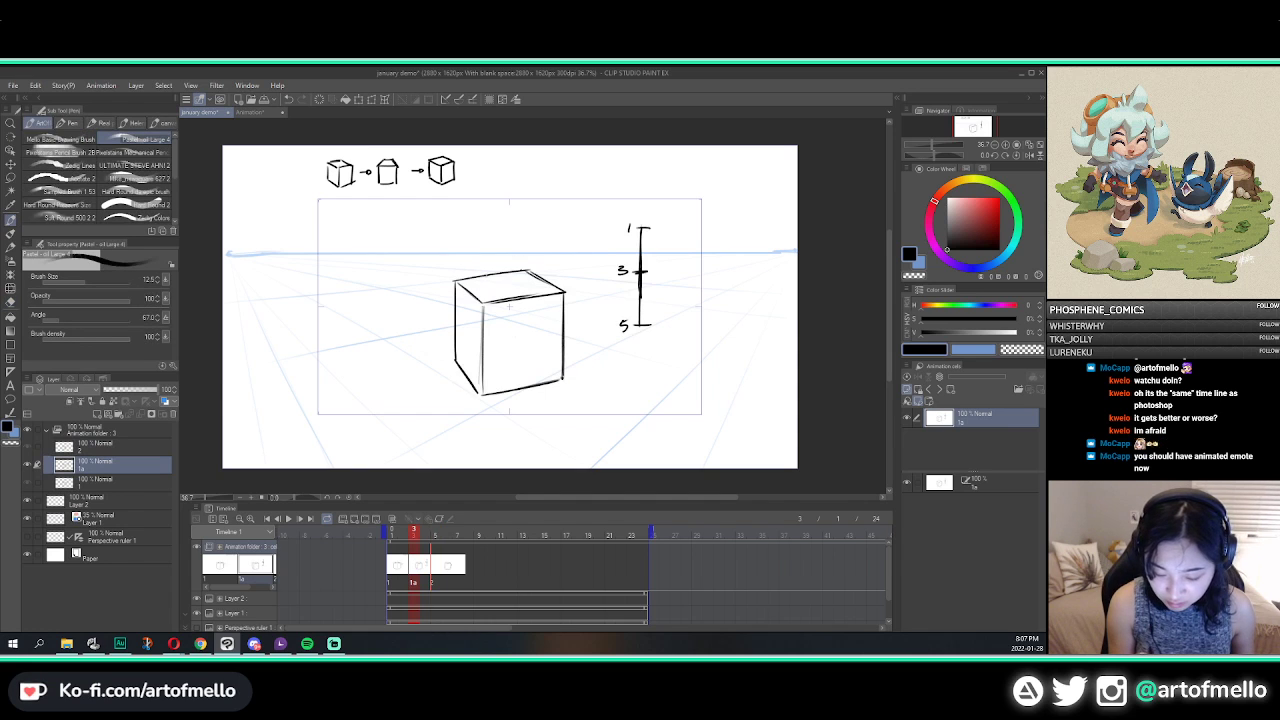
Step: Flip between frames 1, 3 and 5 to examine how the cube's rotation reads
key(Left)
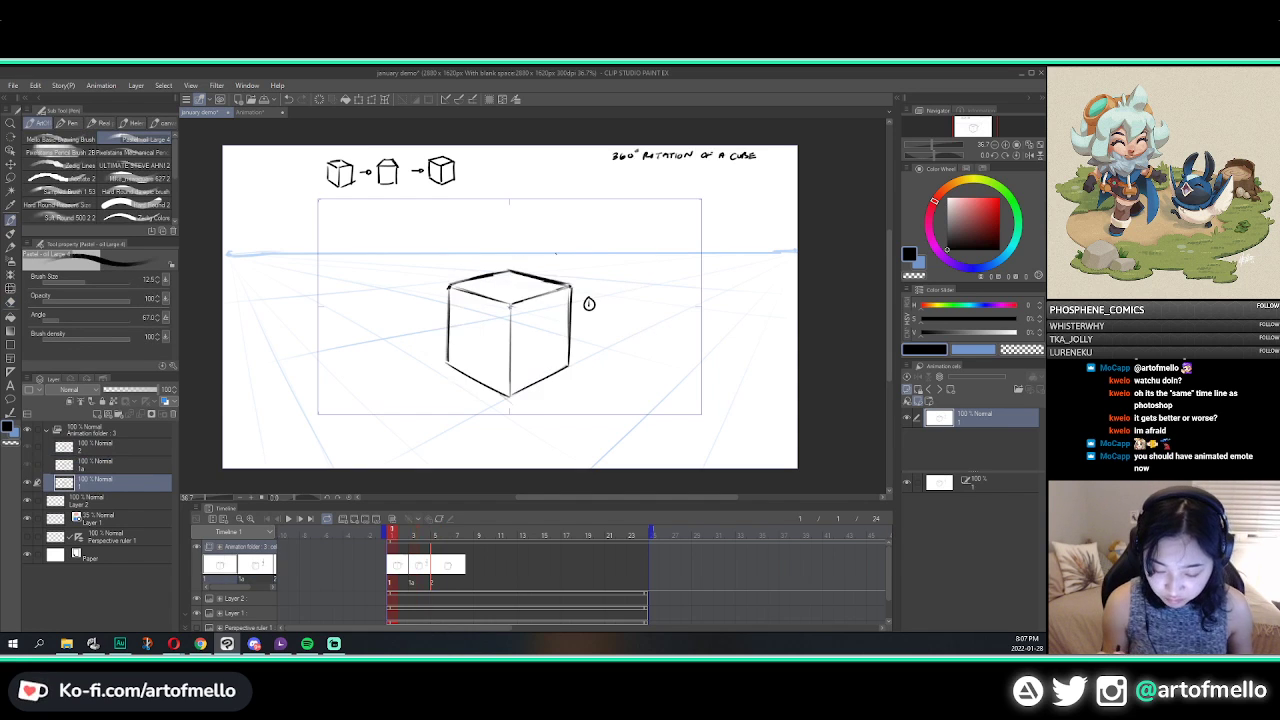
key(Right)
key(Right)
key(Left)
key(Left)
key(Right)
key(Right)
key(Left)
key(Left)
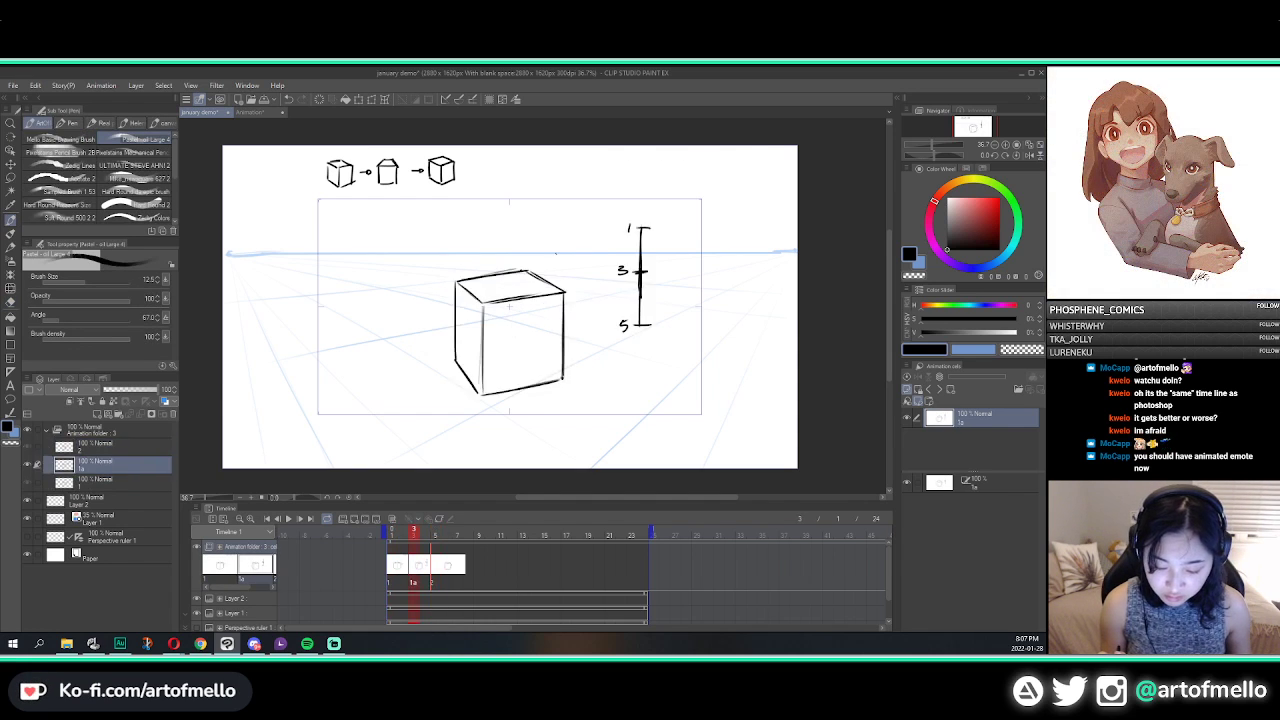
key(Right)
key(Left)
key(Right)
Step: Erase and redraw the cube's front vertical edge on frame 3, checking it against frame 5
key(e)
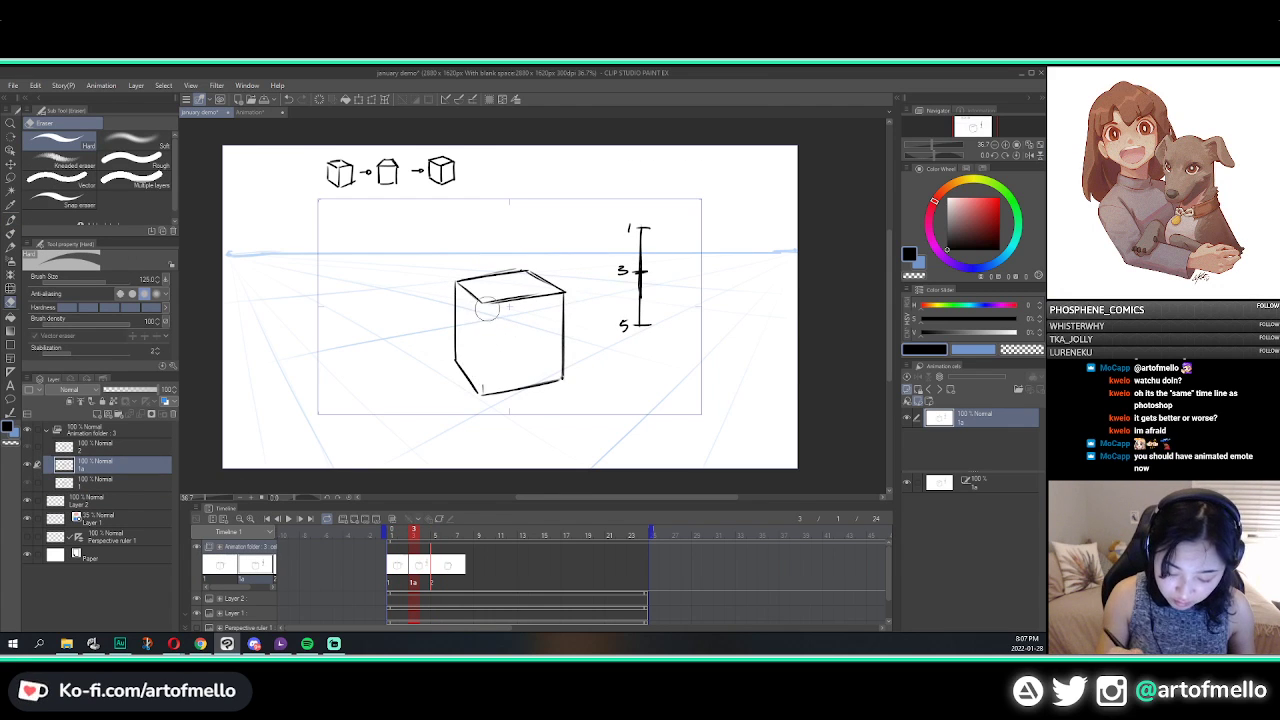
key(p)
key(Right)
key(Left)
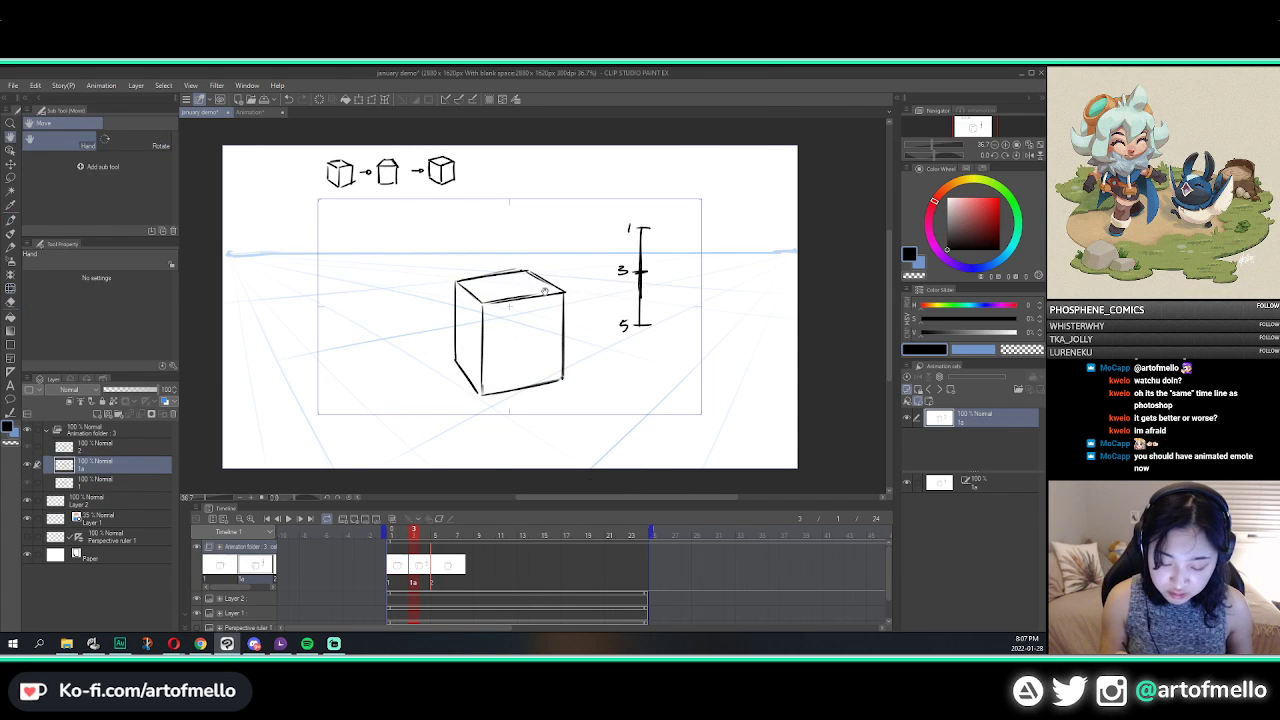
Step: Lasso the frame 3 cube and transform it so its left side extends slightly outward and upward
key(m)
mouse_move(555, 243)
mouse_down()
mouse_move(400, 330)
mouse_move(572, 290)
mouse_move(554, 247)
mouse_up()
key(ctrl+t)
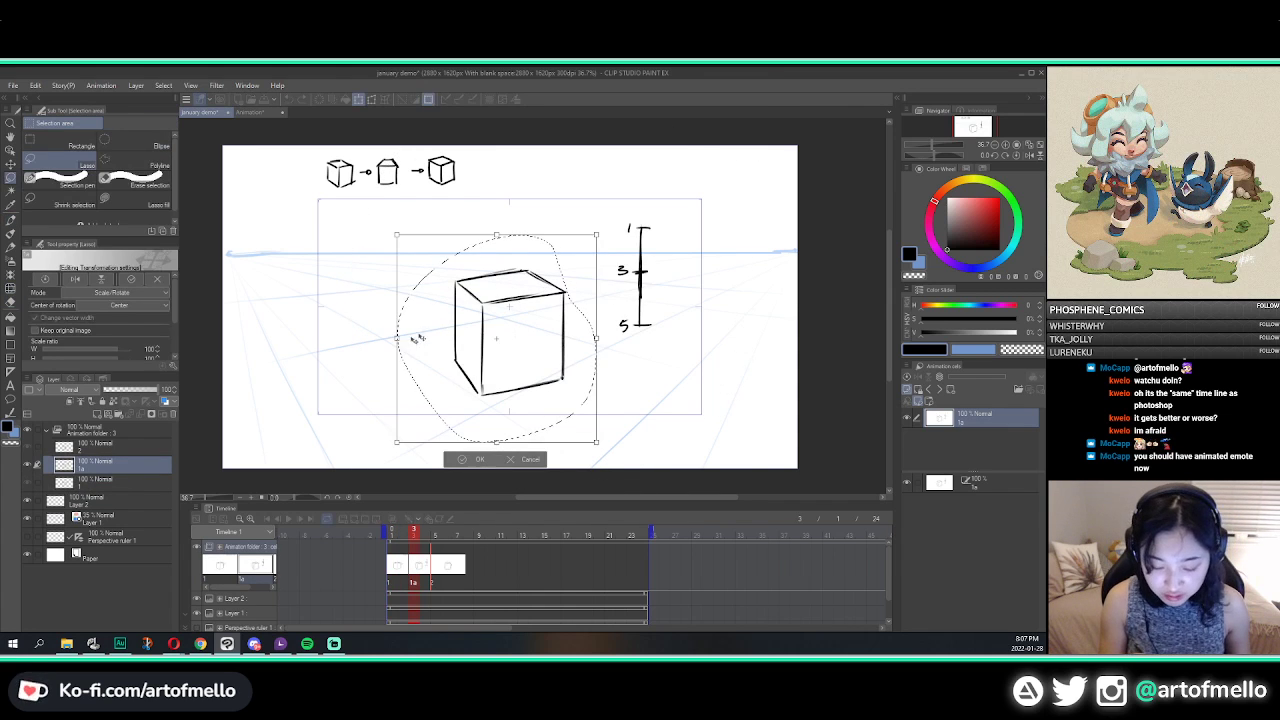
drag(397, 339, 392, 334)
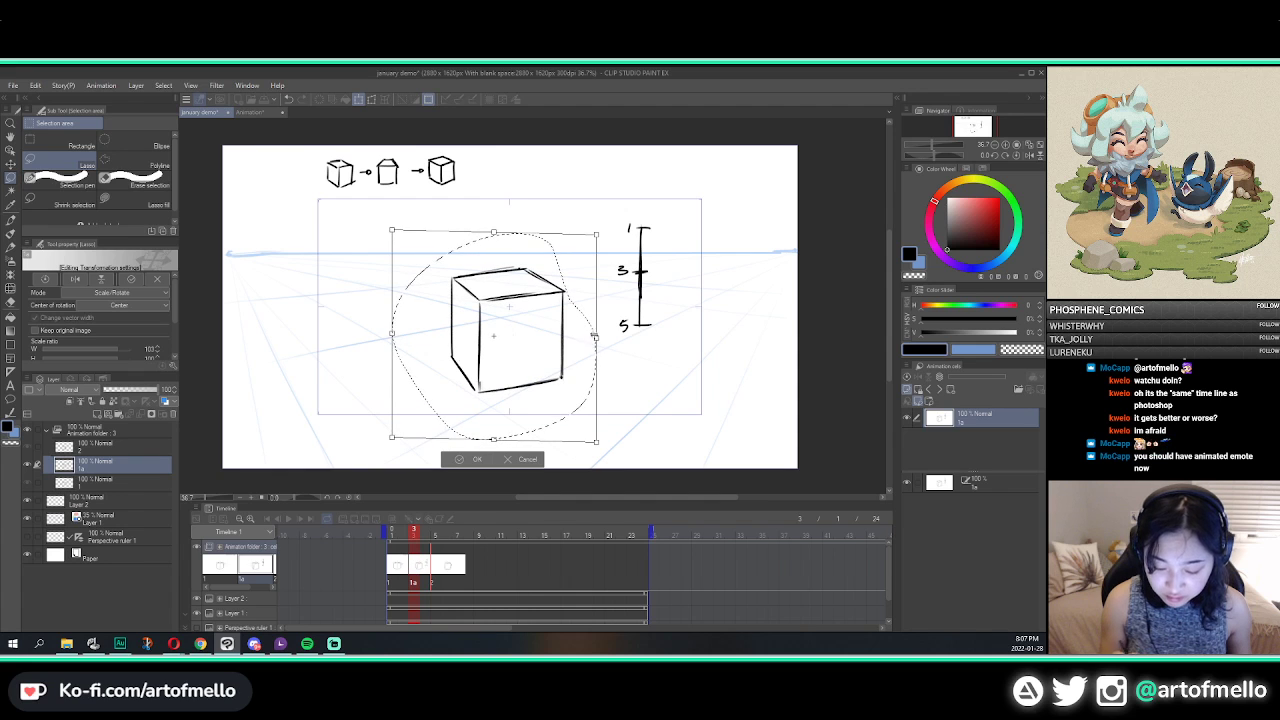
click(468, 460)
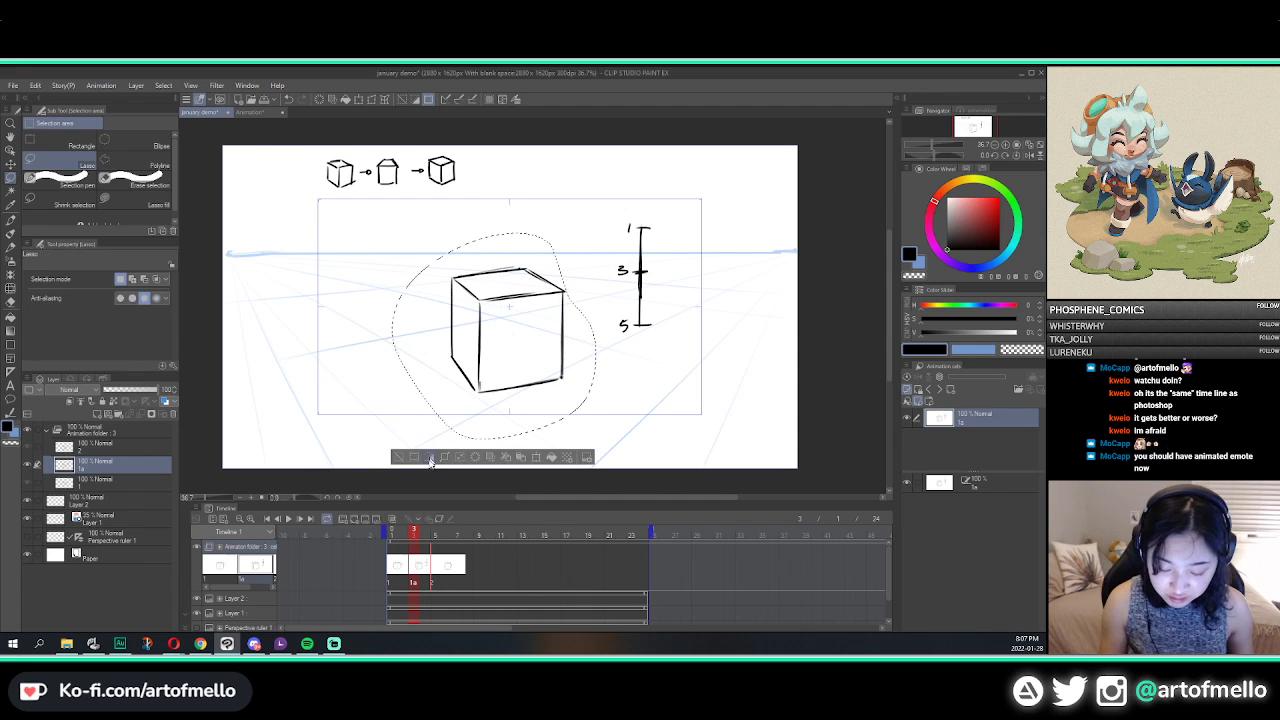
key(ctrl+d)
Step: Redraw the top face's right rear edge on frame 3 and compare the cube with both keys
key(e)
mouse_move(527, 272)
mouse_down()
mouse_move(480, 272)
mouse_move(522, 268)
mouse_move(544, 282)
mouse_up()
key(p)
key(ctrl+z)
key(e)
key(p)
key(Left)
key(Right)
key(comma)
key(comma)
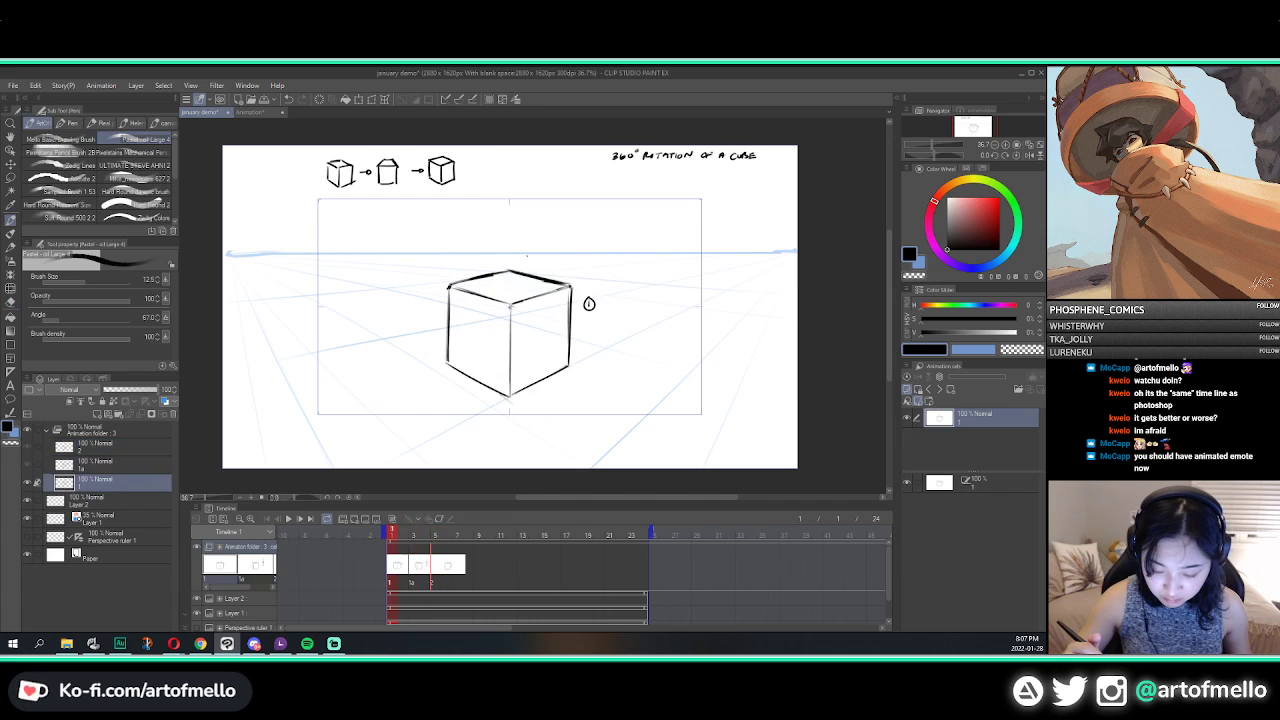
key(period)
key(period)
key(comma)
Step: Squash the whole frame 3 drawing slightly from its top, fine-tuning the height with a second transform
key(ctrl+t)
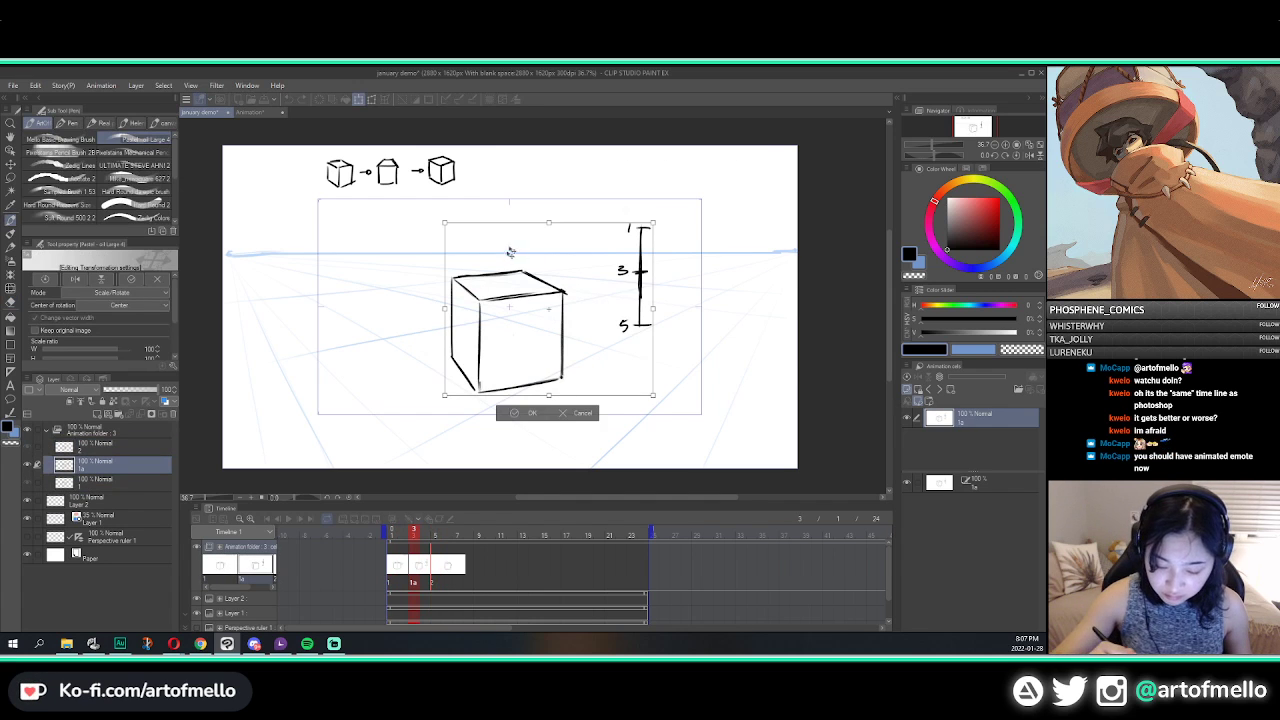
drag(548, 223, 548, 228)
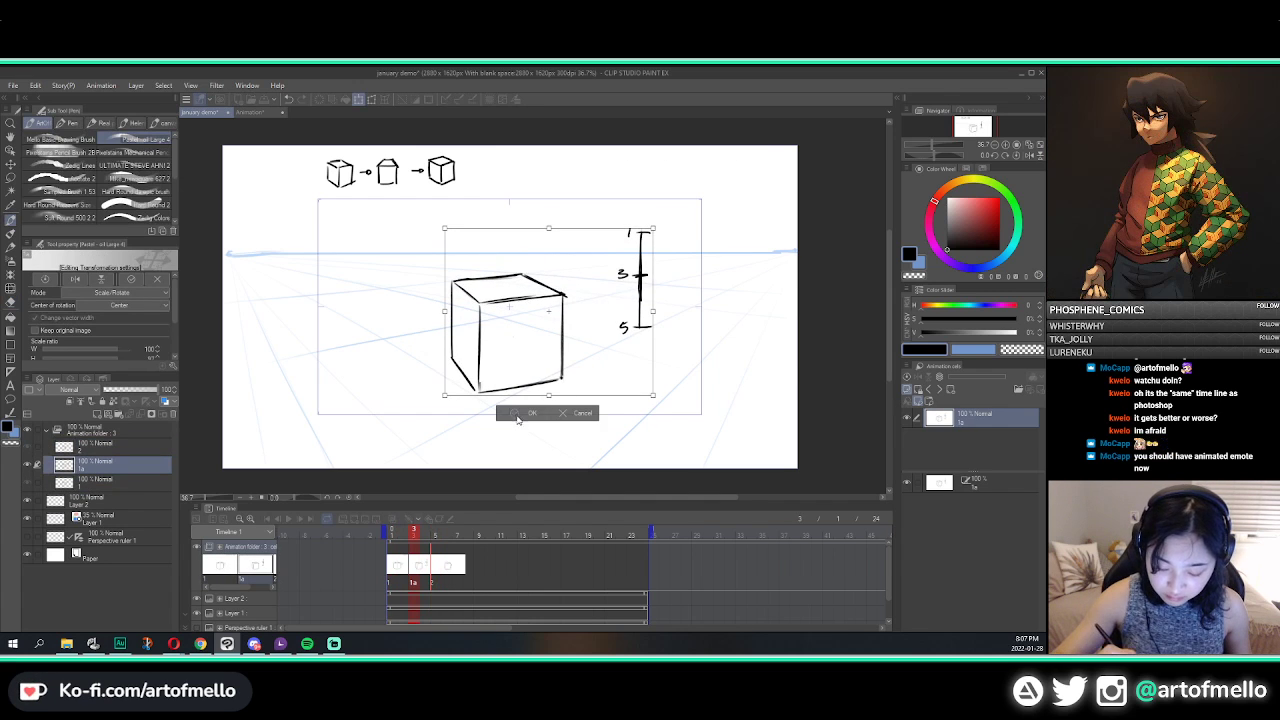
click(524, 414)
key(ctrl+t)
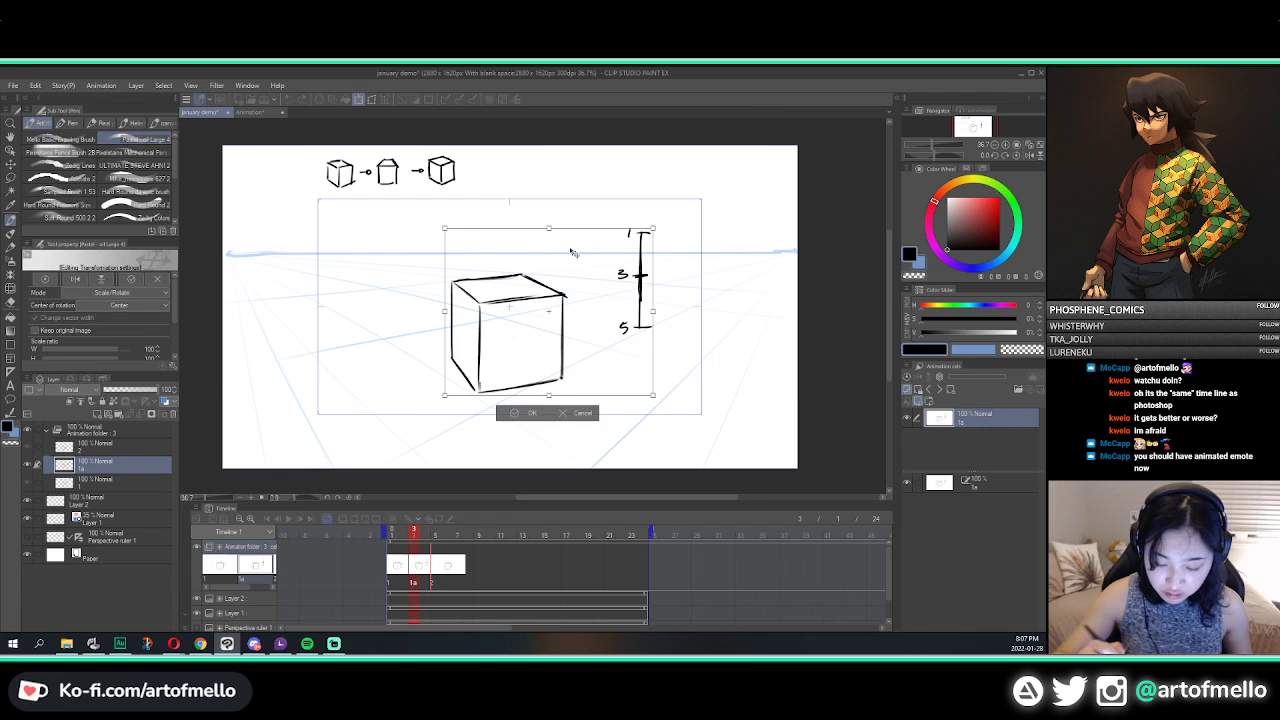
drag(548, 226, 549, 226)
click(518, 416)
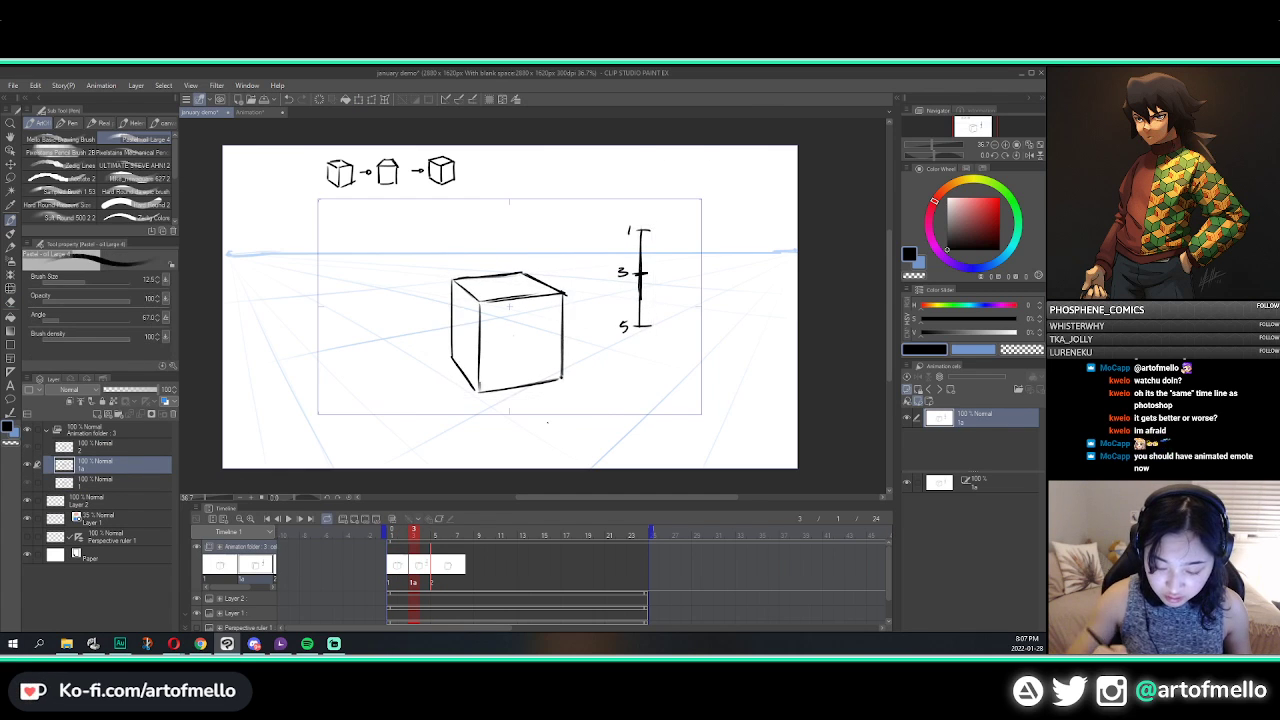
Step: Redraw the top face's front edge on frame 3 and check the cube against the keys with onion skin
key(Left)
key(Right)
key(Right)
key(Left)
key(Left)
key(Right)
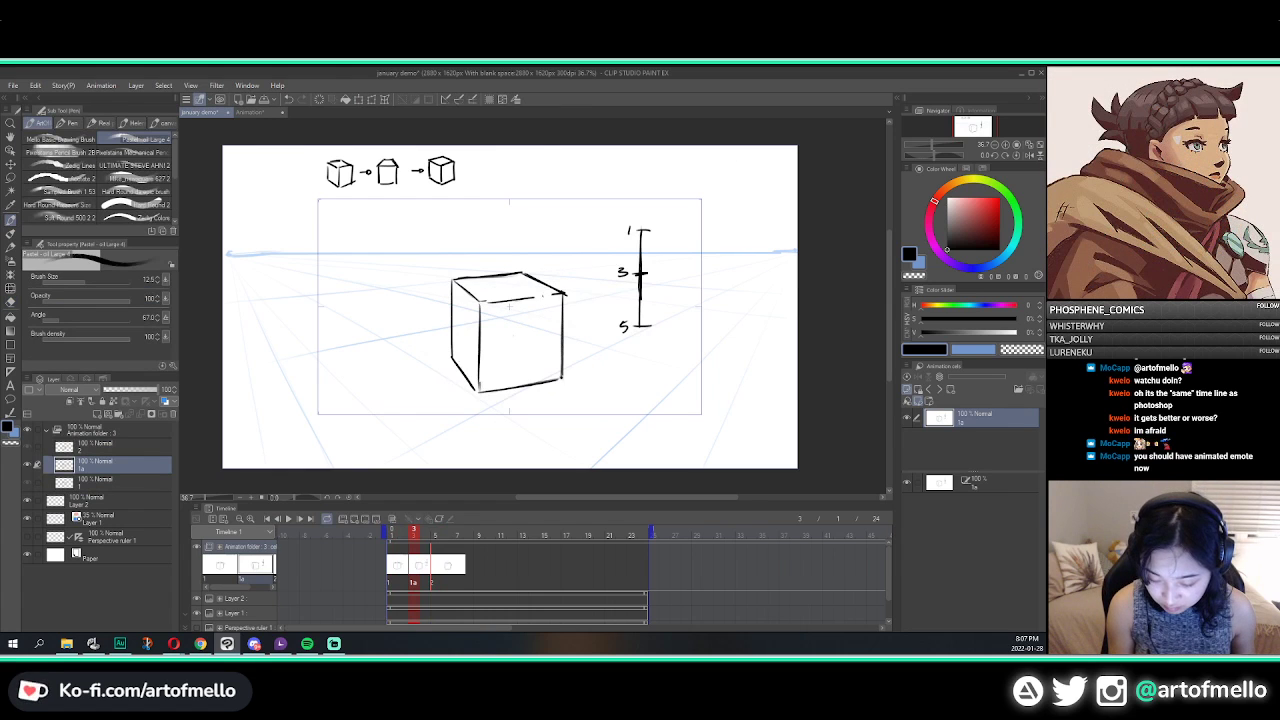
drag(480, 302, 563, 295)
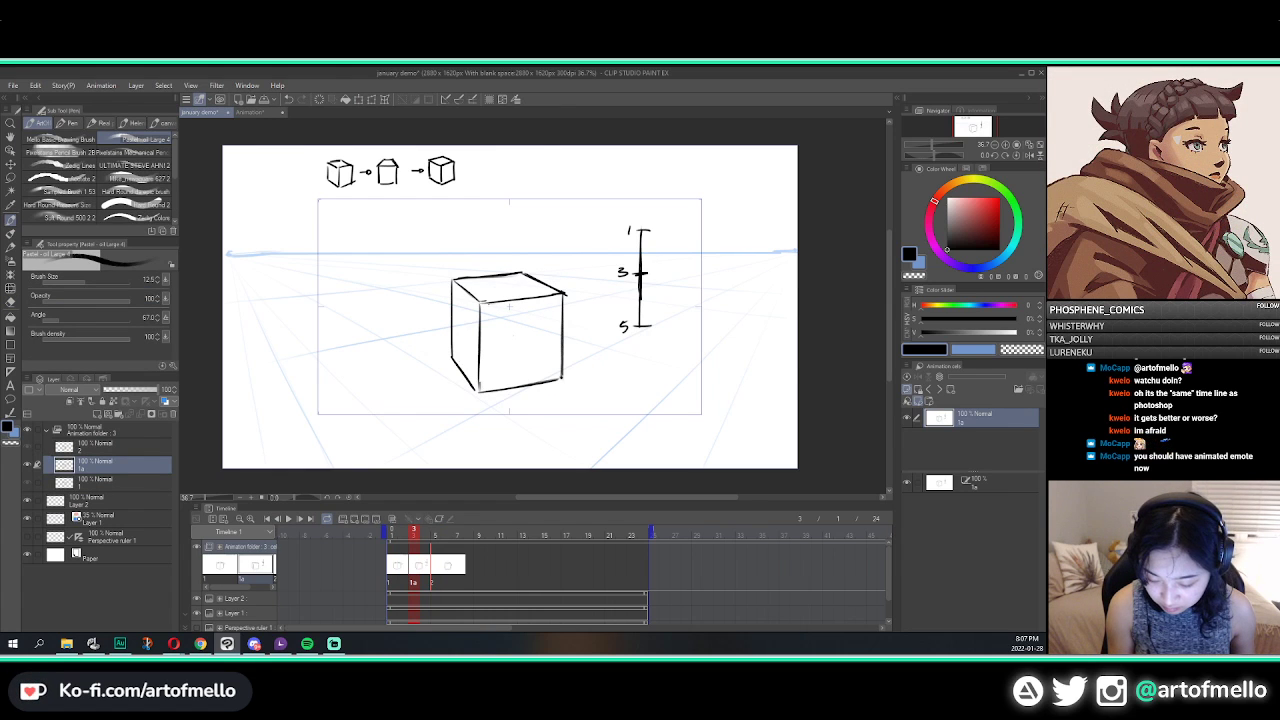
click(391, 518)
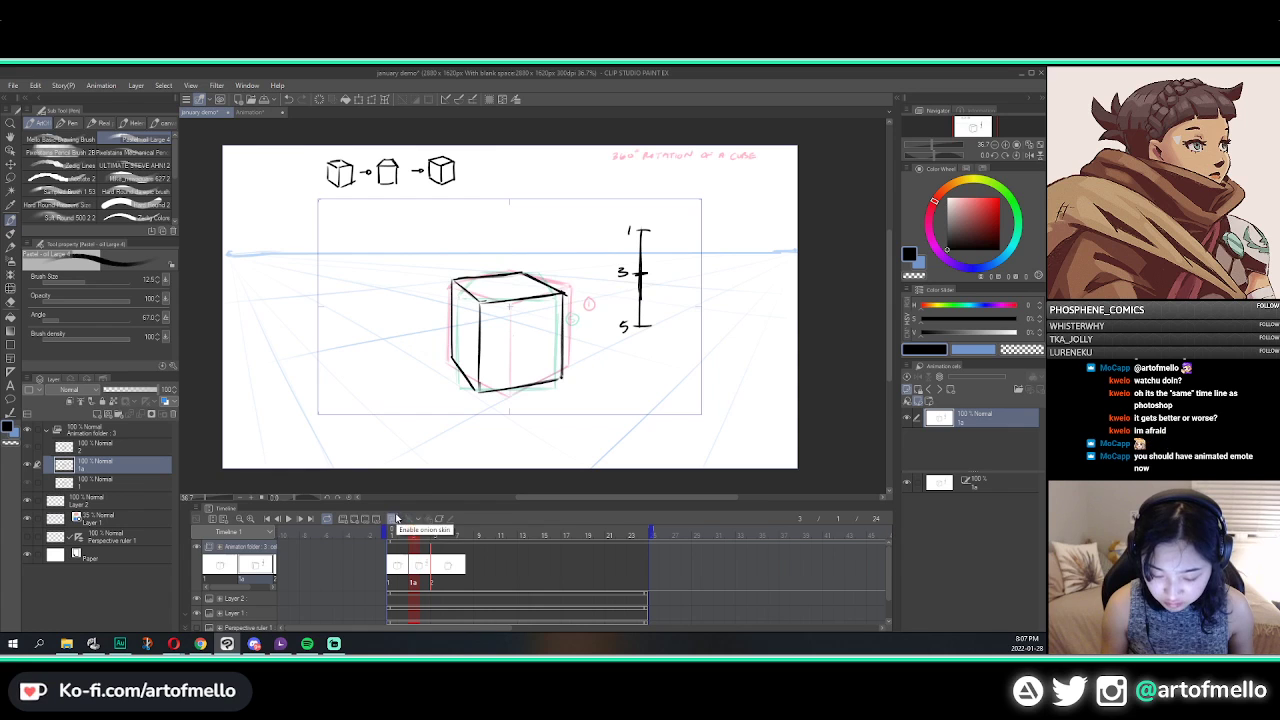
click(391, 518)
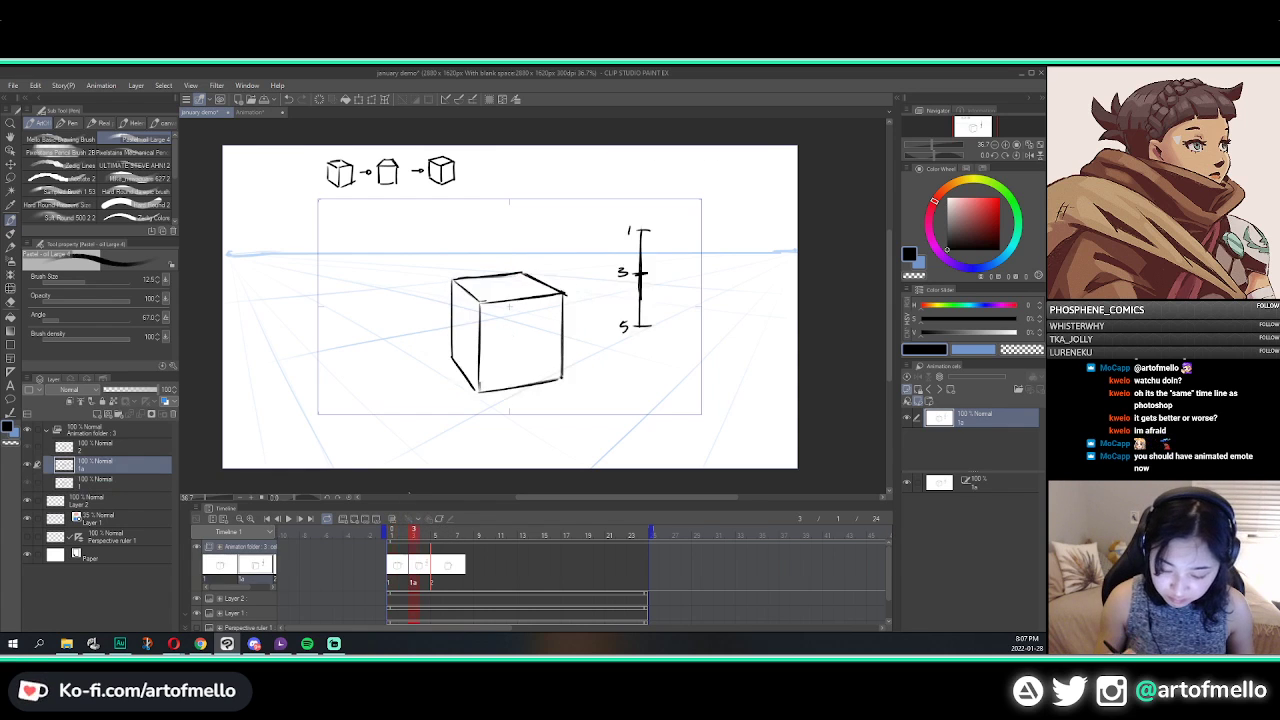
Step: Compare frame 3 with its neighbouring keys and clean up the top face's left edge
key(comma)
key(period)
key(period)
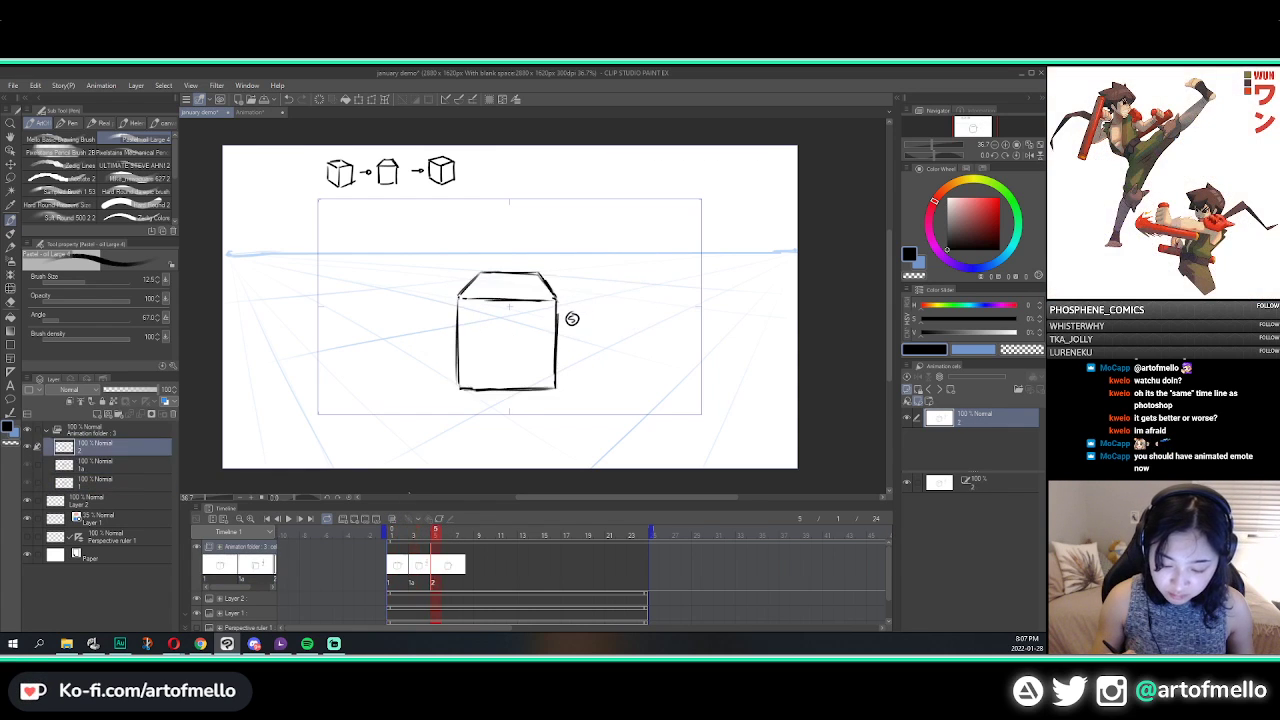
key(comma)
key(e)
drag(459, 284, 473, 297)
key(p)
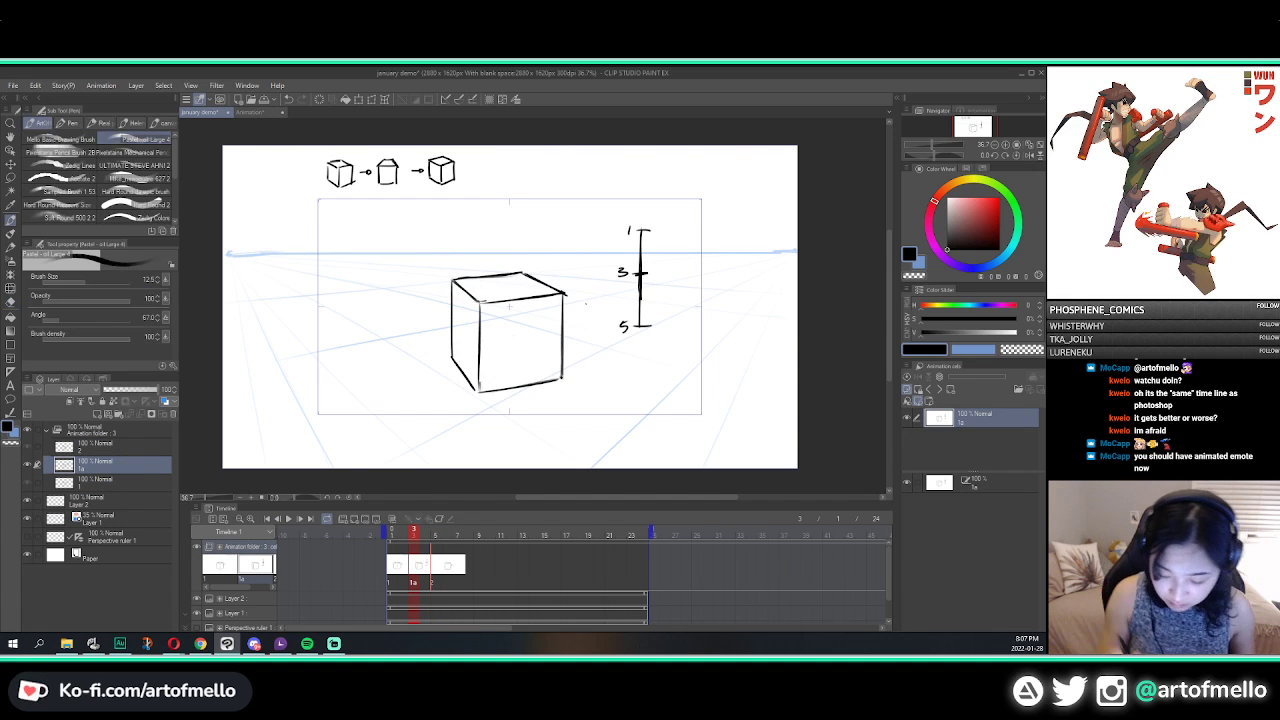
Step: Flip repeatedly through frames 1, 3 and 5 to review the corrected in-between's motion
key(period)
key(period)
key(comma)
key(comma)
key(period)
key(period)
key(comma)
key(comma)
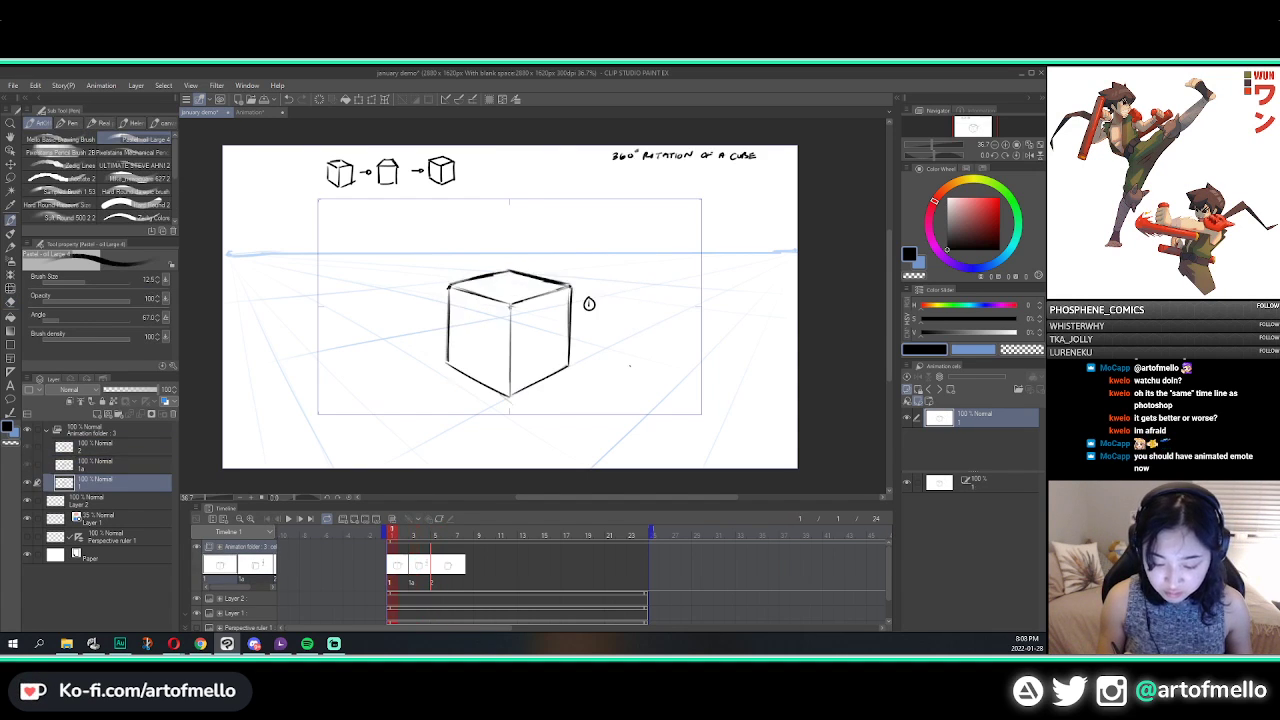
key(period)
key(comma)
key(period)
key(comma)
key(period)
key(period)
key(comma)
key(comma)
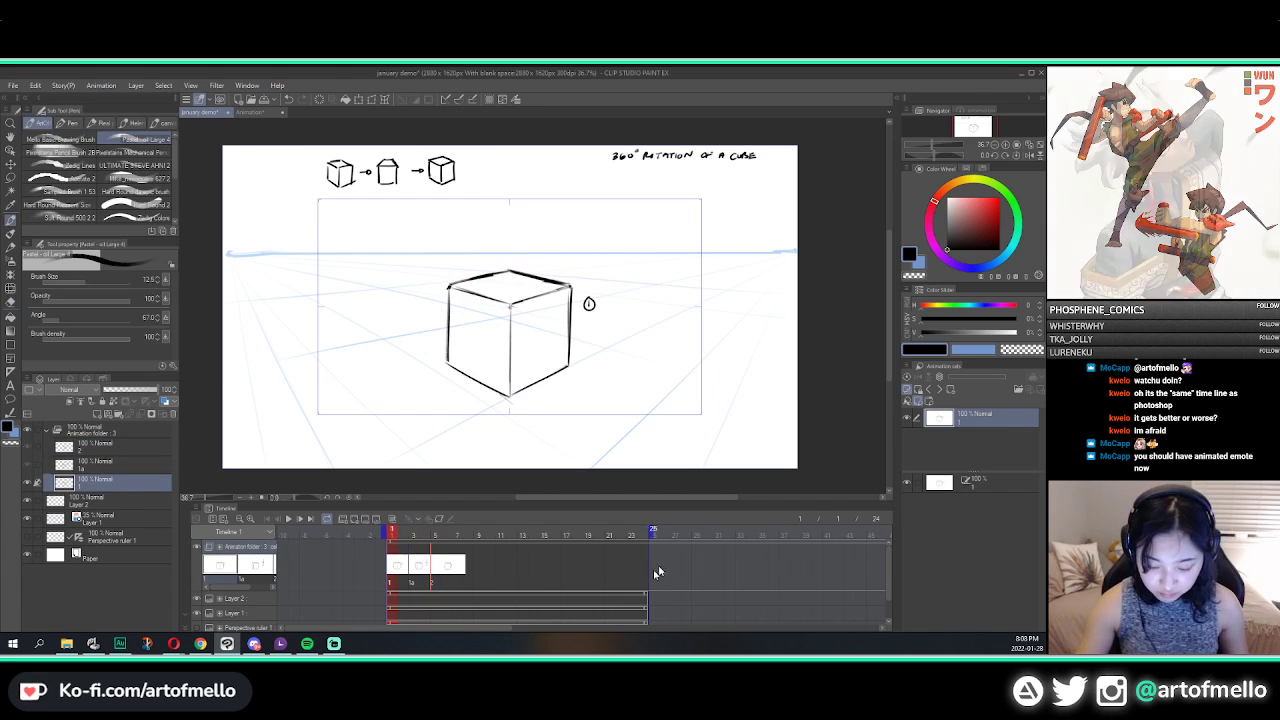
Step: Flip between frames 1, 3 and 5 to check the cube's rotation up to the frame 5 key
key(period)
key(period)
key(comma)
key(comma)
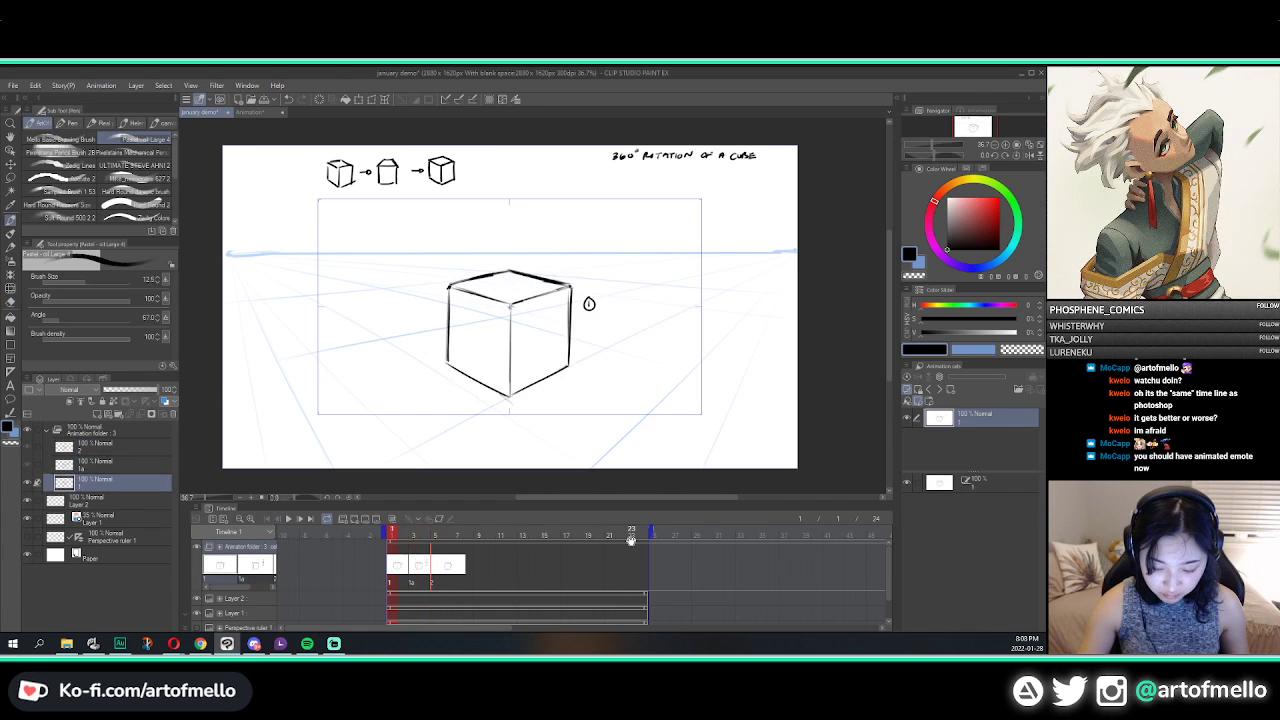
key(period)
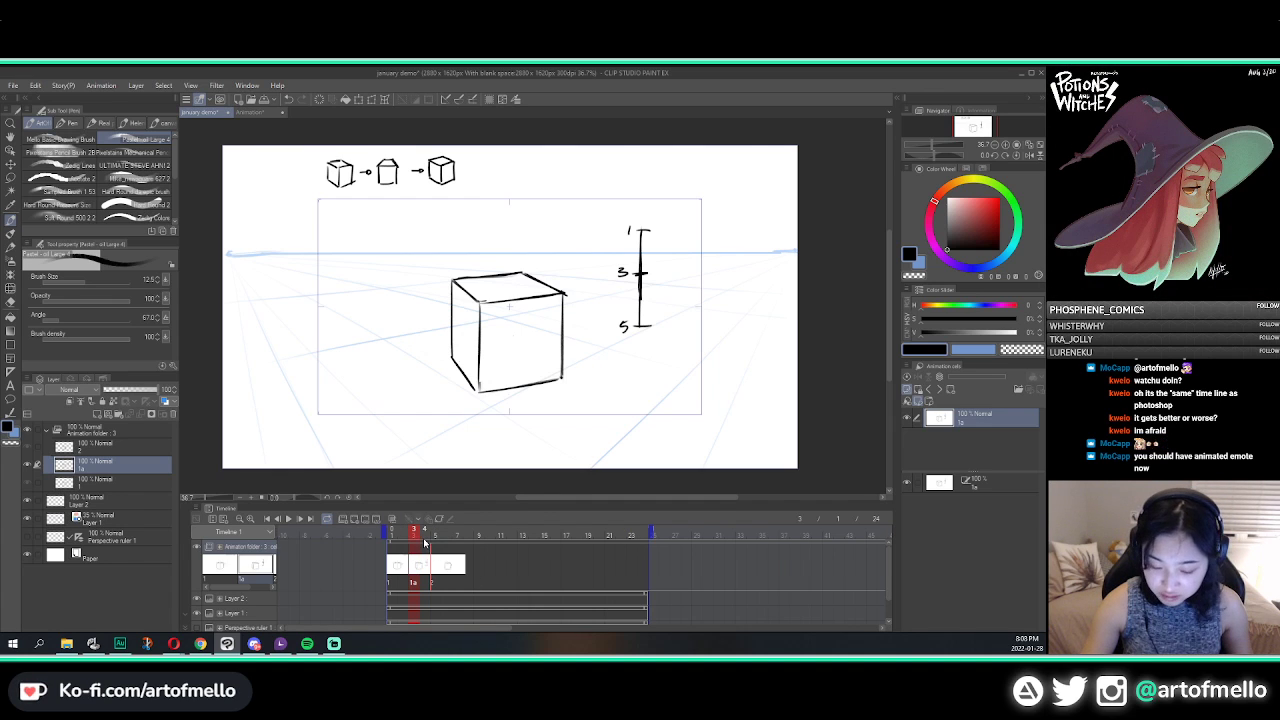
key(Left)
key(Right)
key(Right)
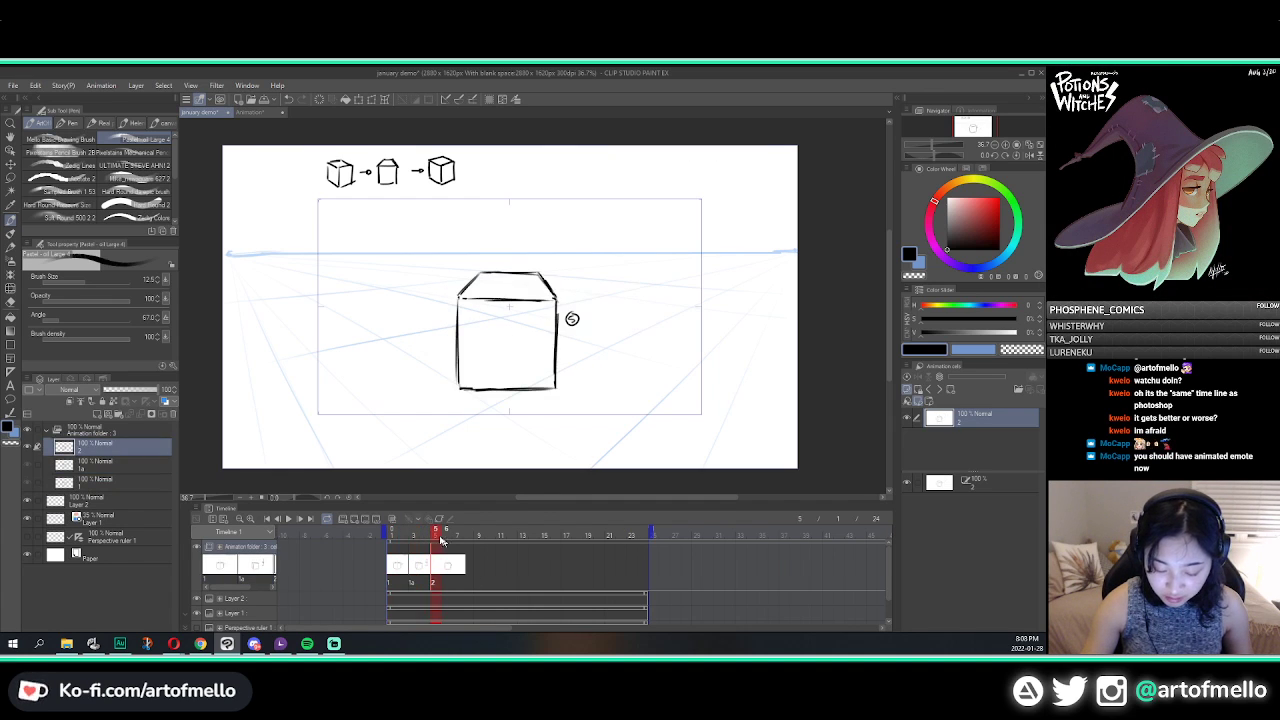
Step: Add a blank cel at frame 7 with onion skin on, and register cel 1 on its light table
click(456, 535)
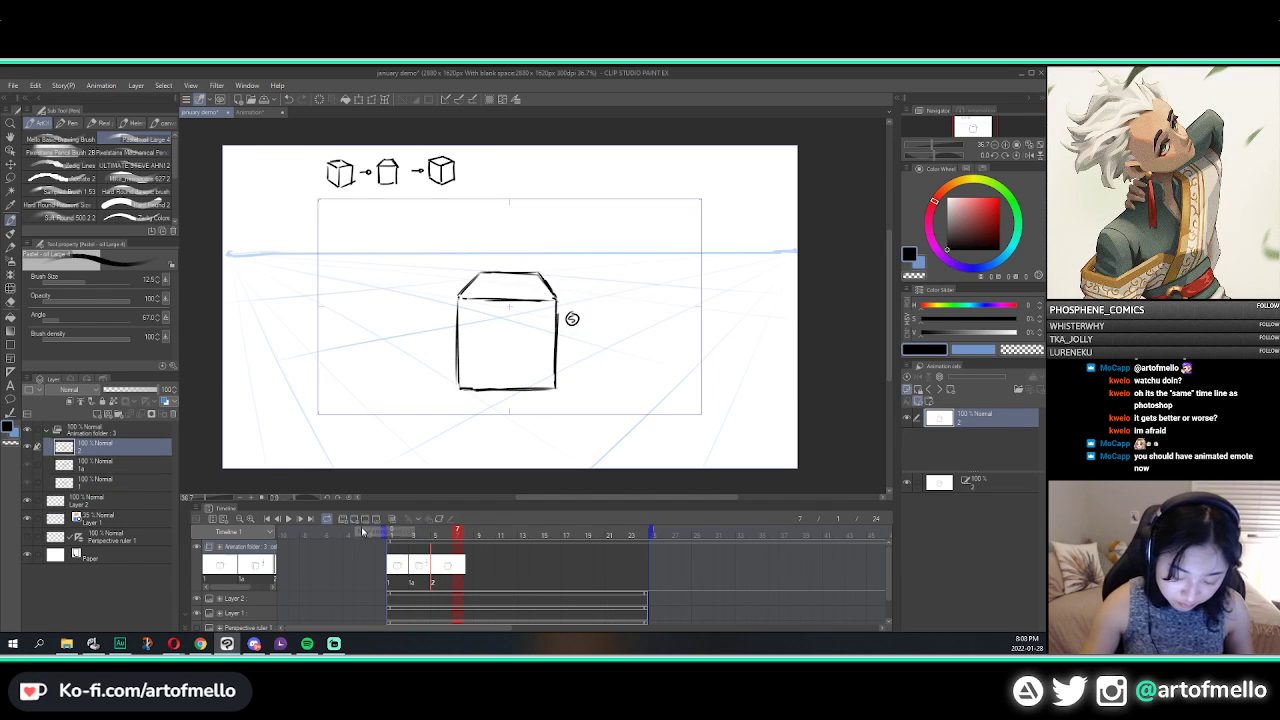
click(355, 519)
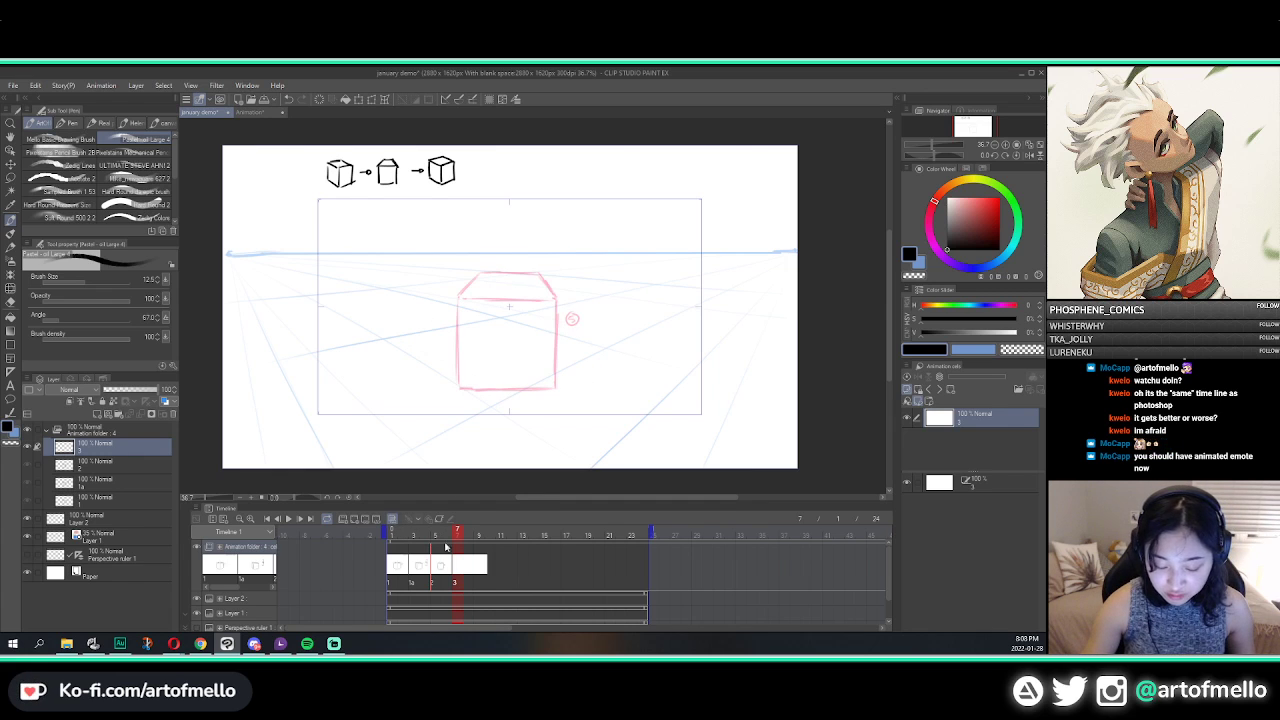
click(393, 582)
click(458, 551)
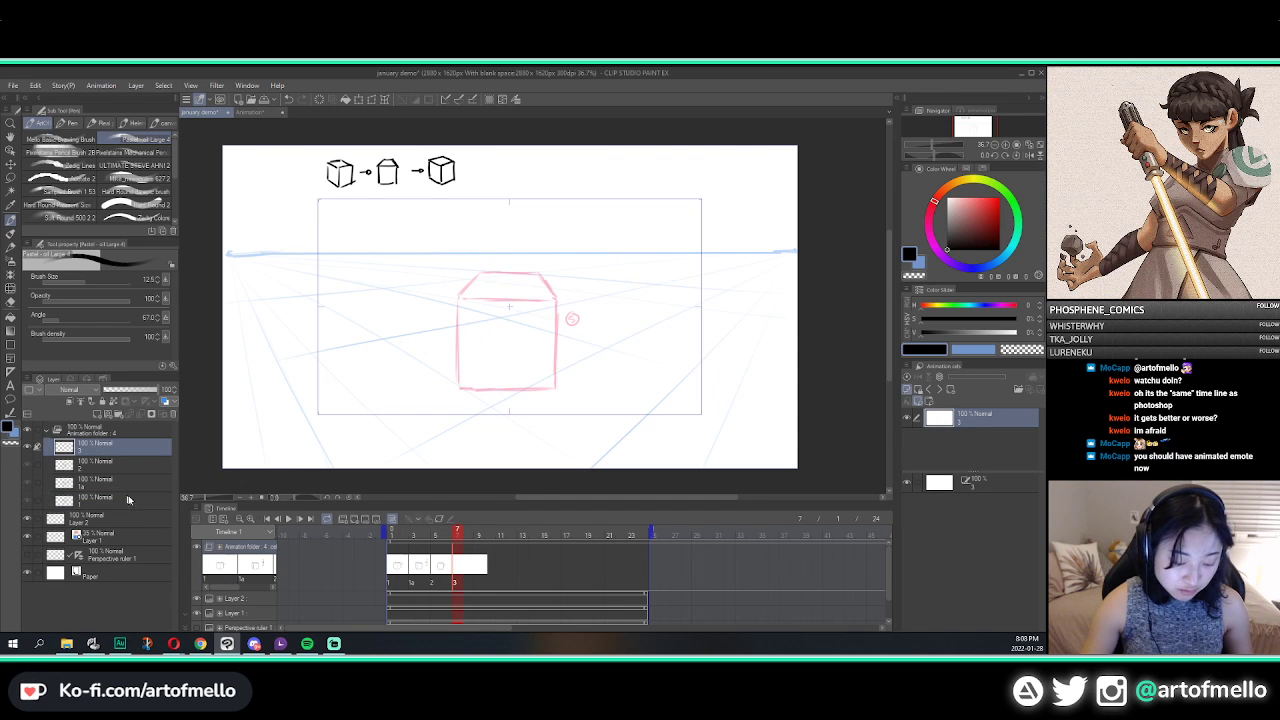
drag(129, 500, 1006, 533)
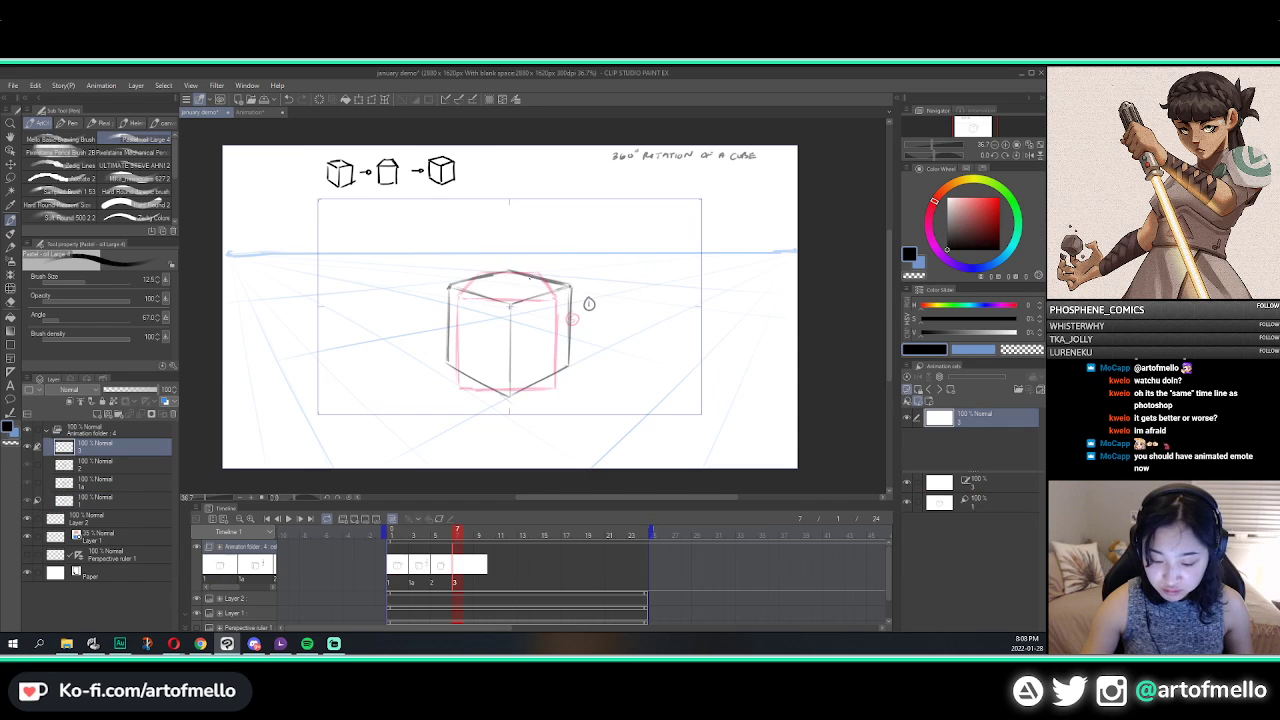
click(940, 501)
click(477, 559)
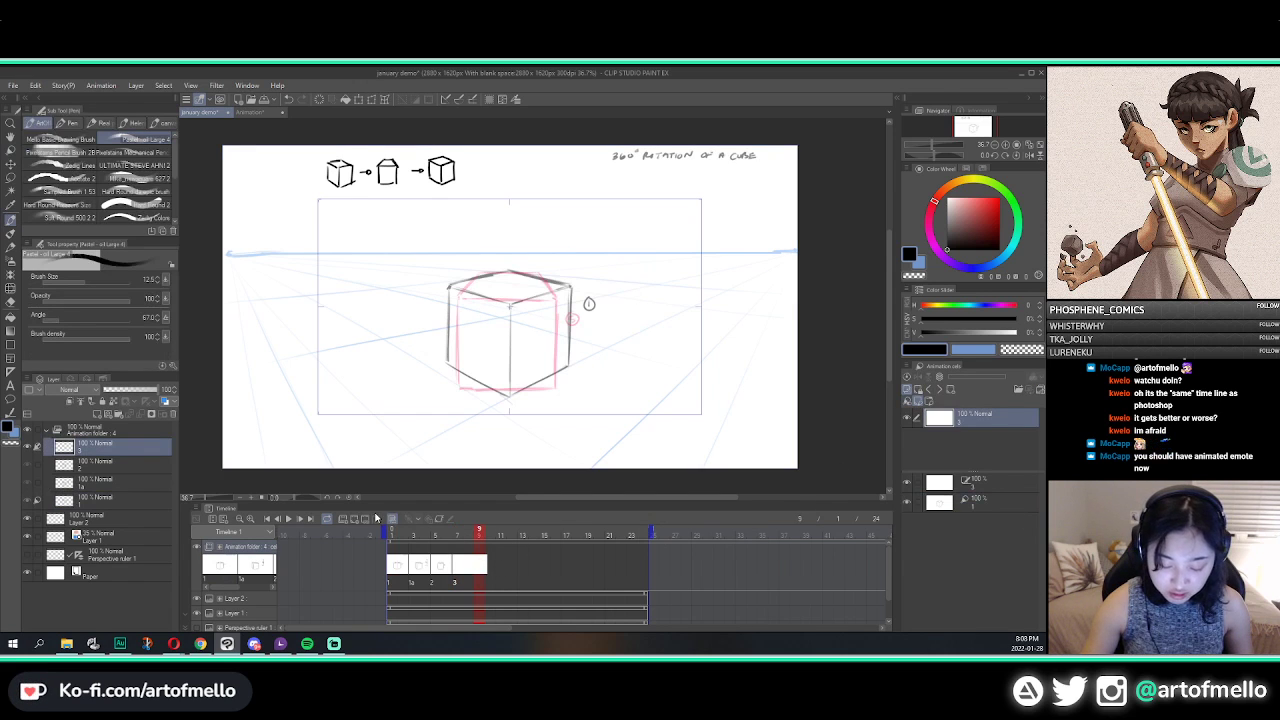
click(365, 518)
click(525, 265)
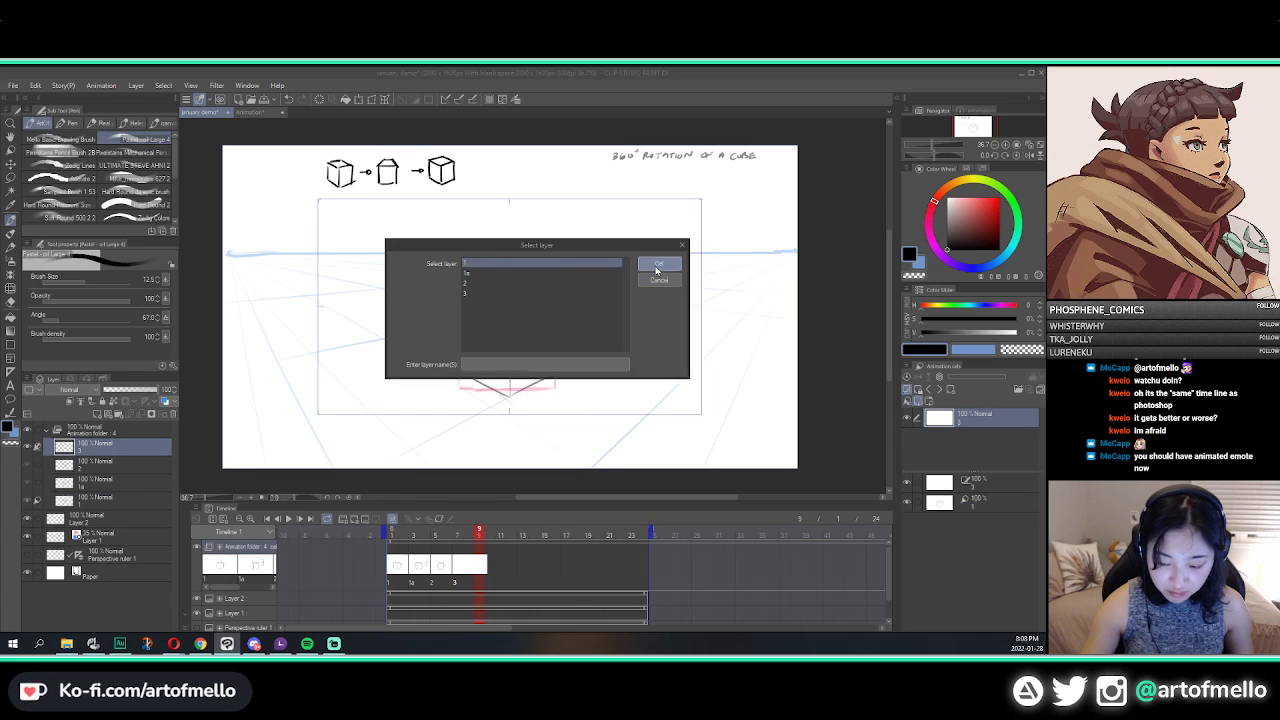
click(658, 266)
click(460, 536)
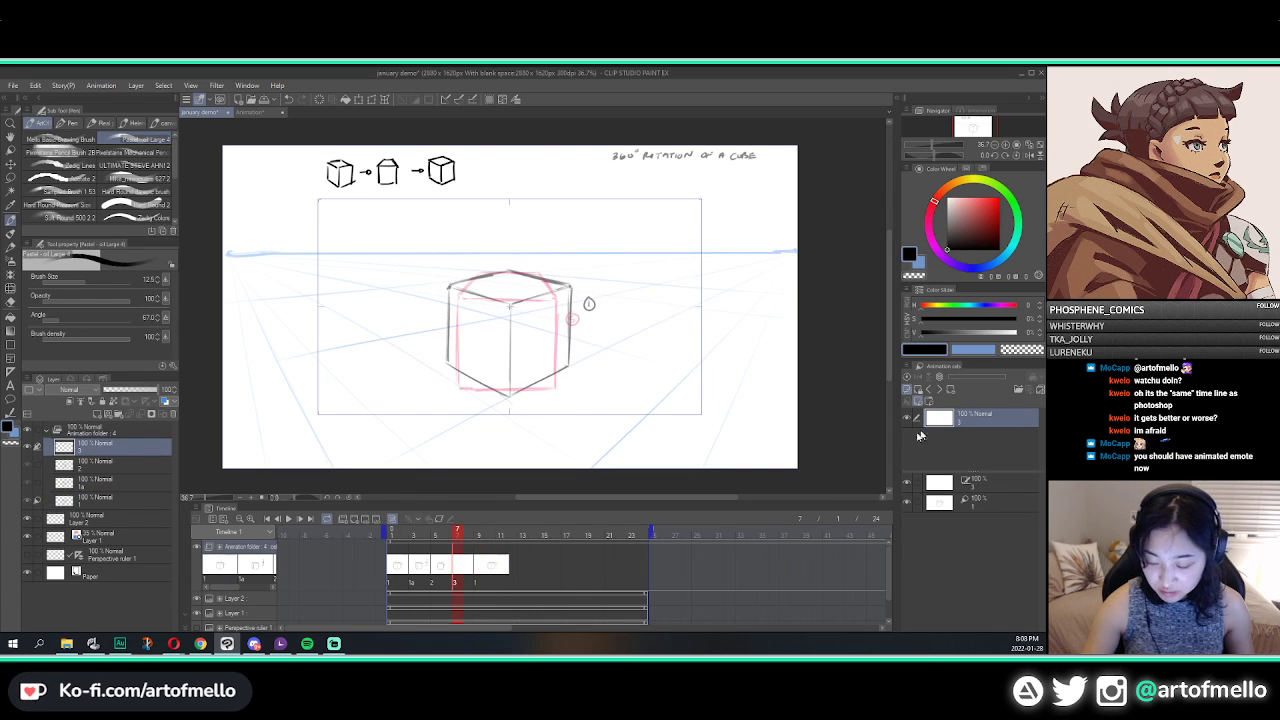
key(ctrl+z)
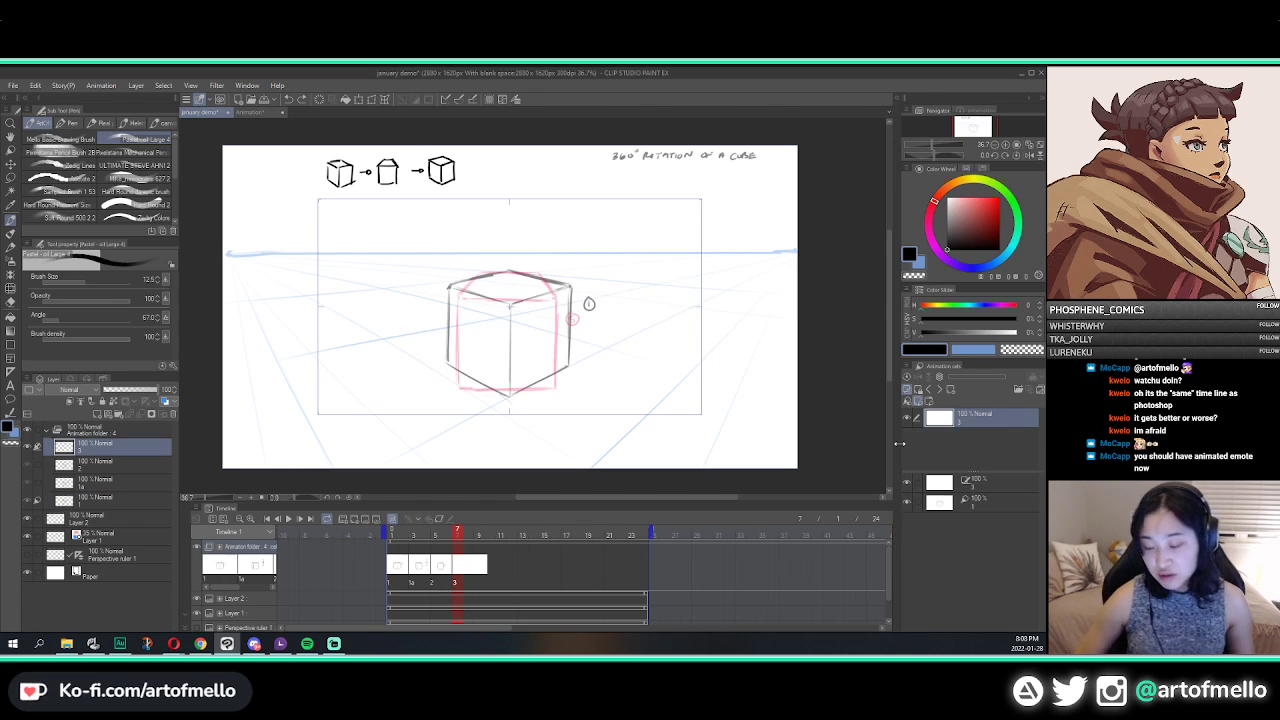
Step: Show the cel 1 light table reference in monochrome
click(977, 508)
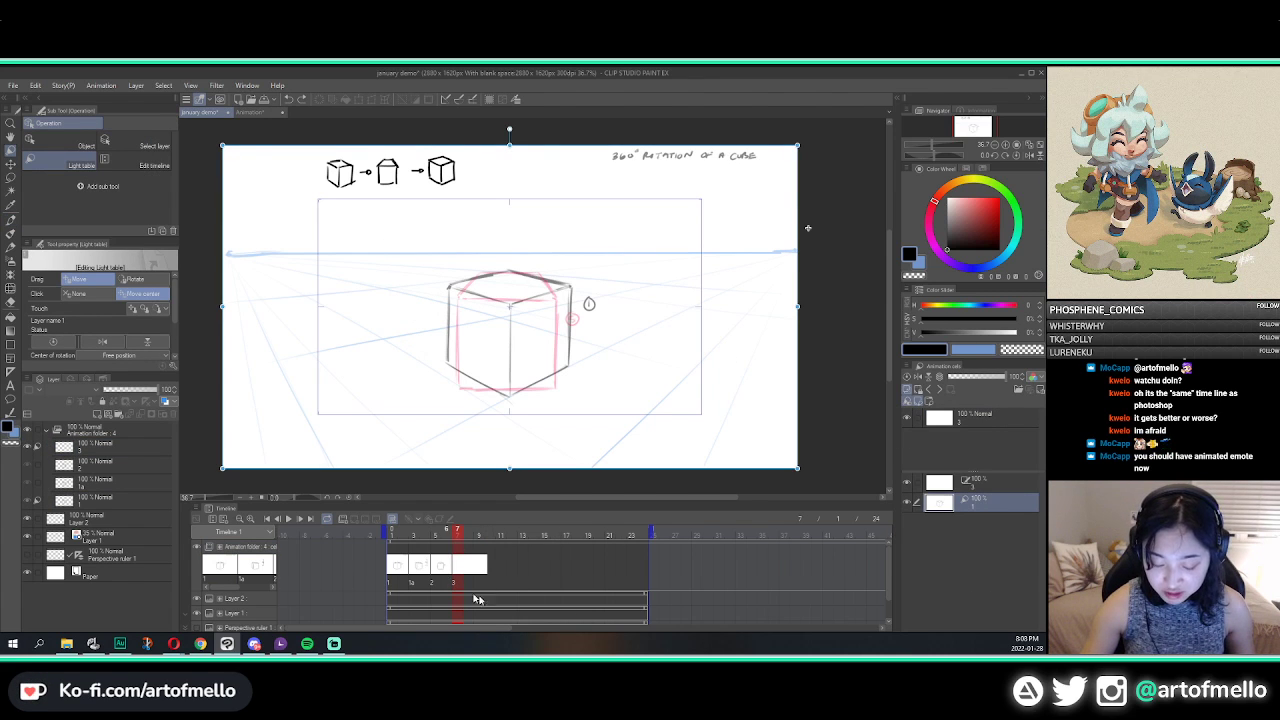
click(1037, 377)
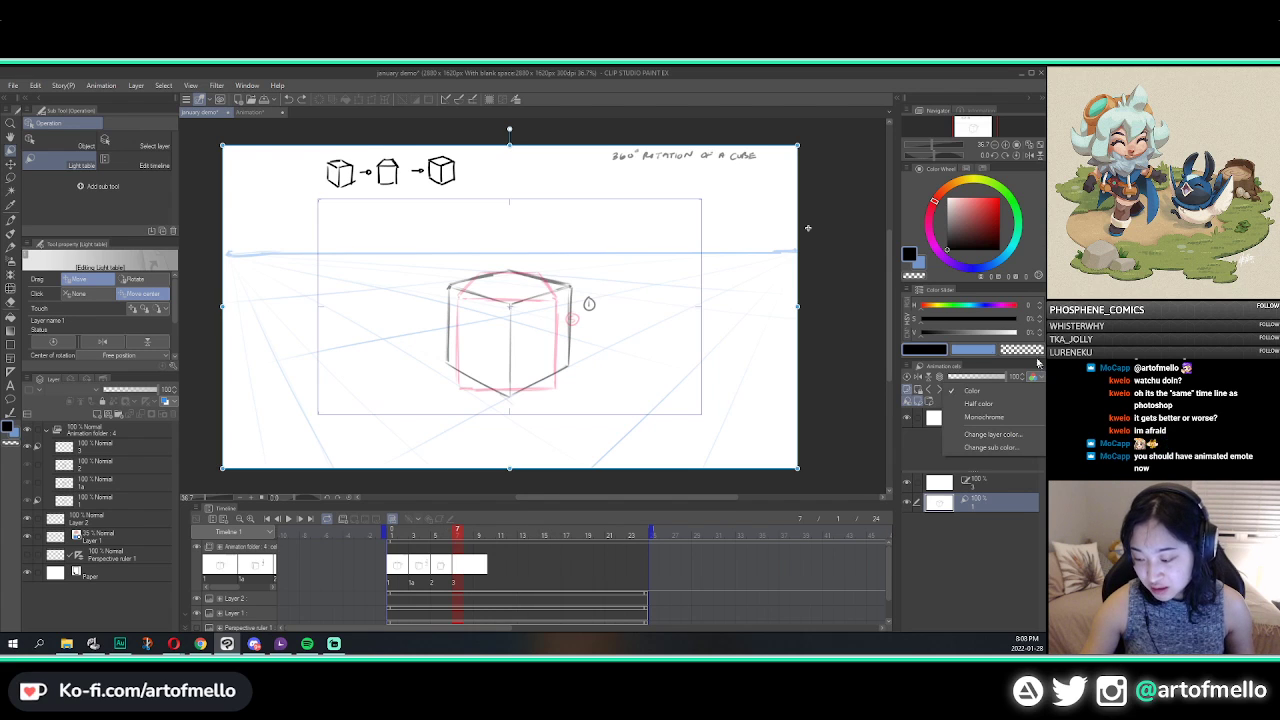
click(1000, 417)
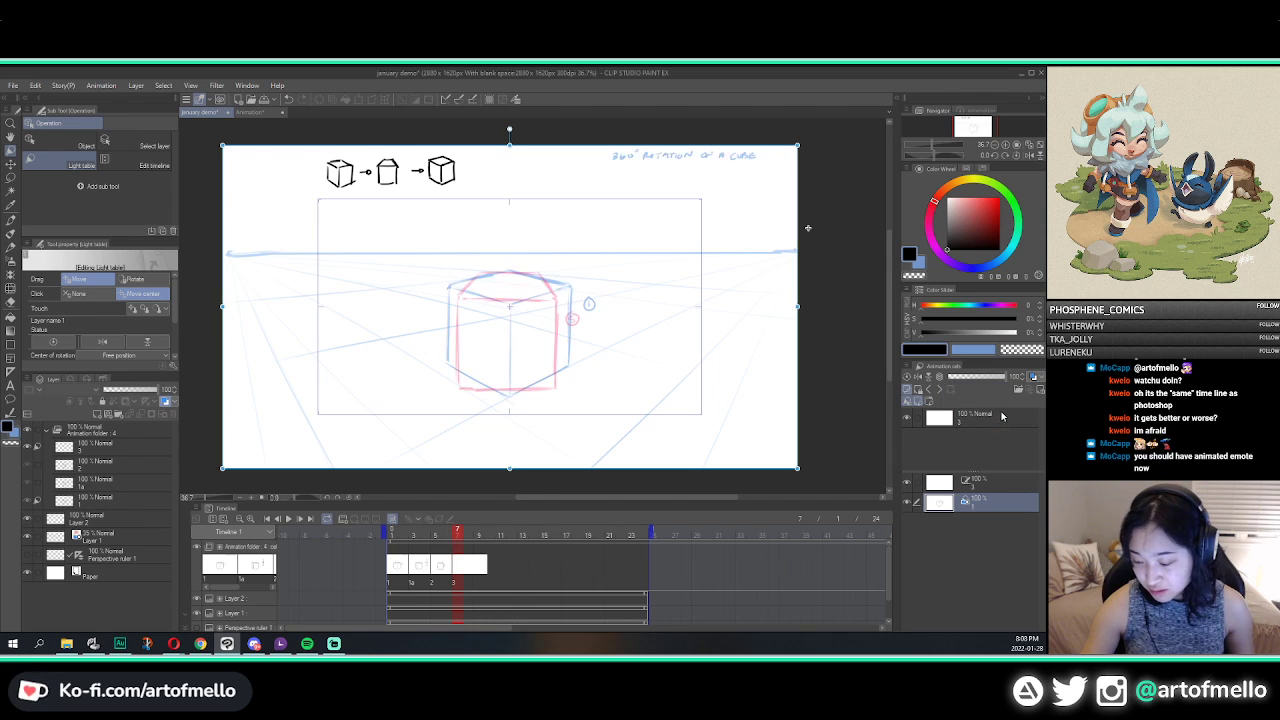
Step: Change the cel 1 reference's layer color to green, and return to cel 3 with the drawing brush
click(459, 557)
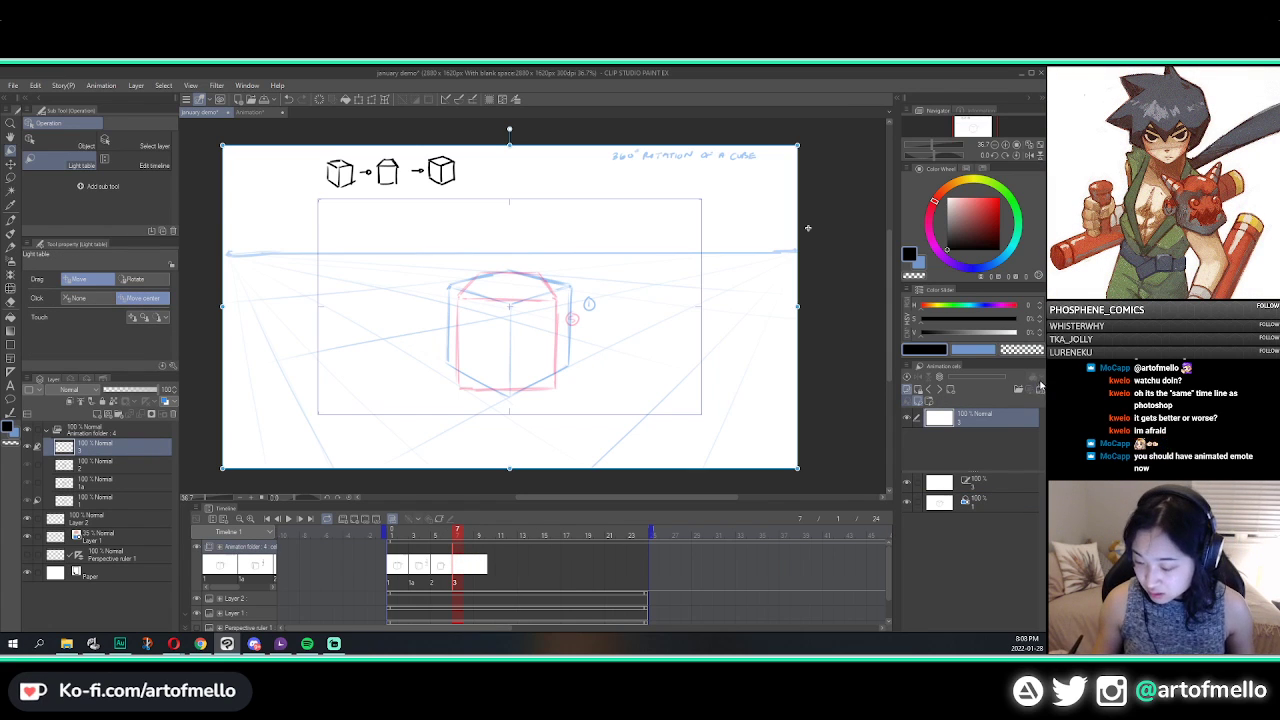
click(1035, 377)
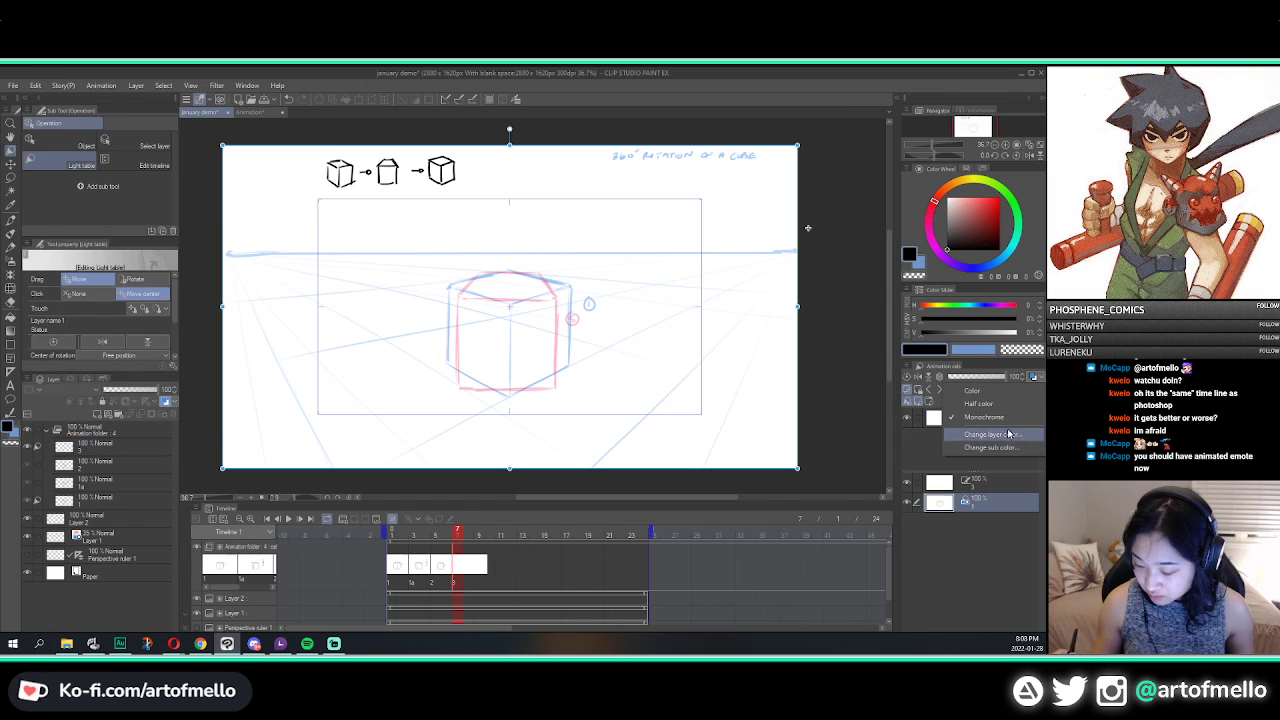
click(987, 420)
click(336, 314)
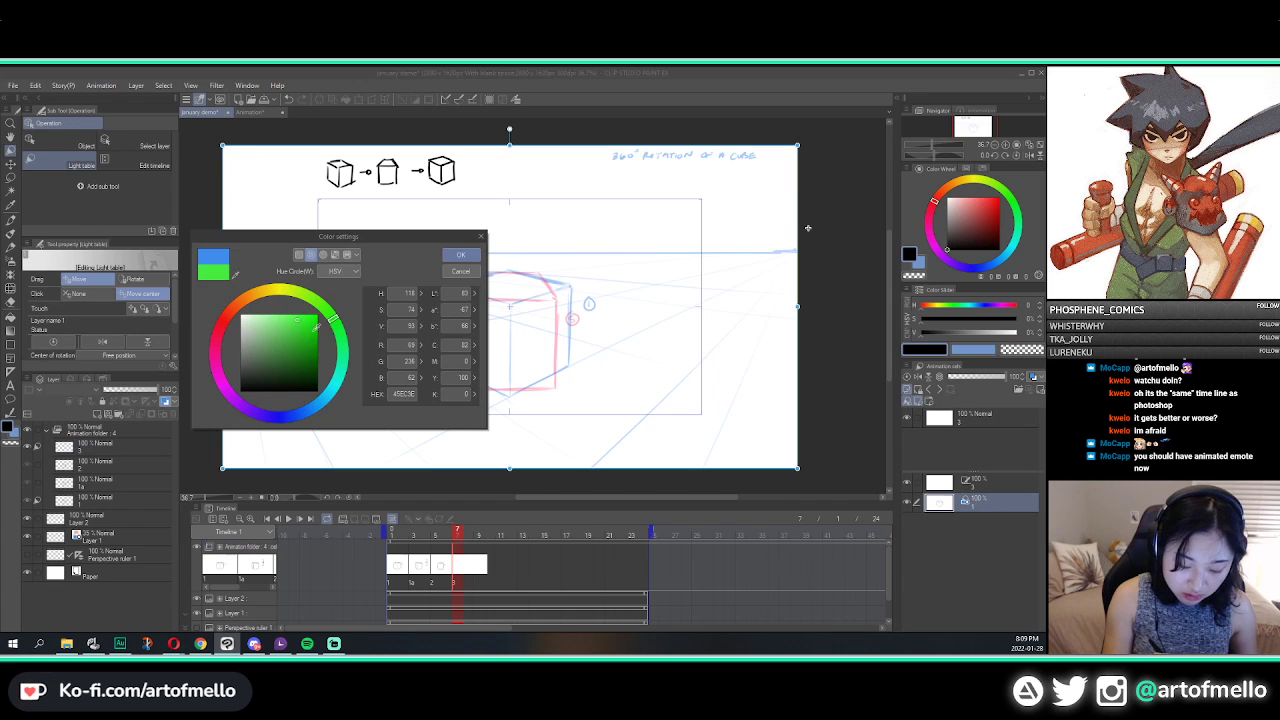
click(460, 255)
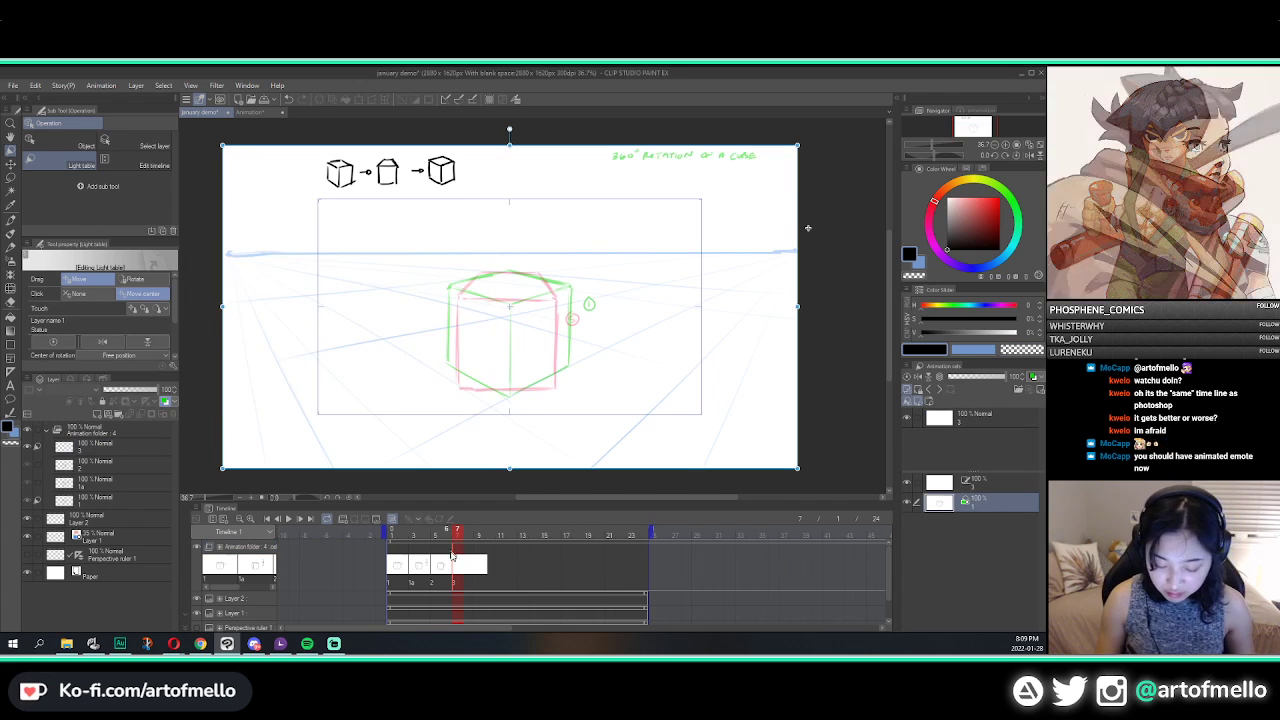
key(b)
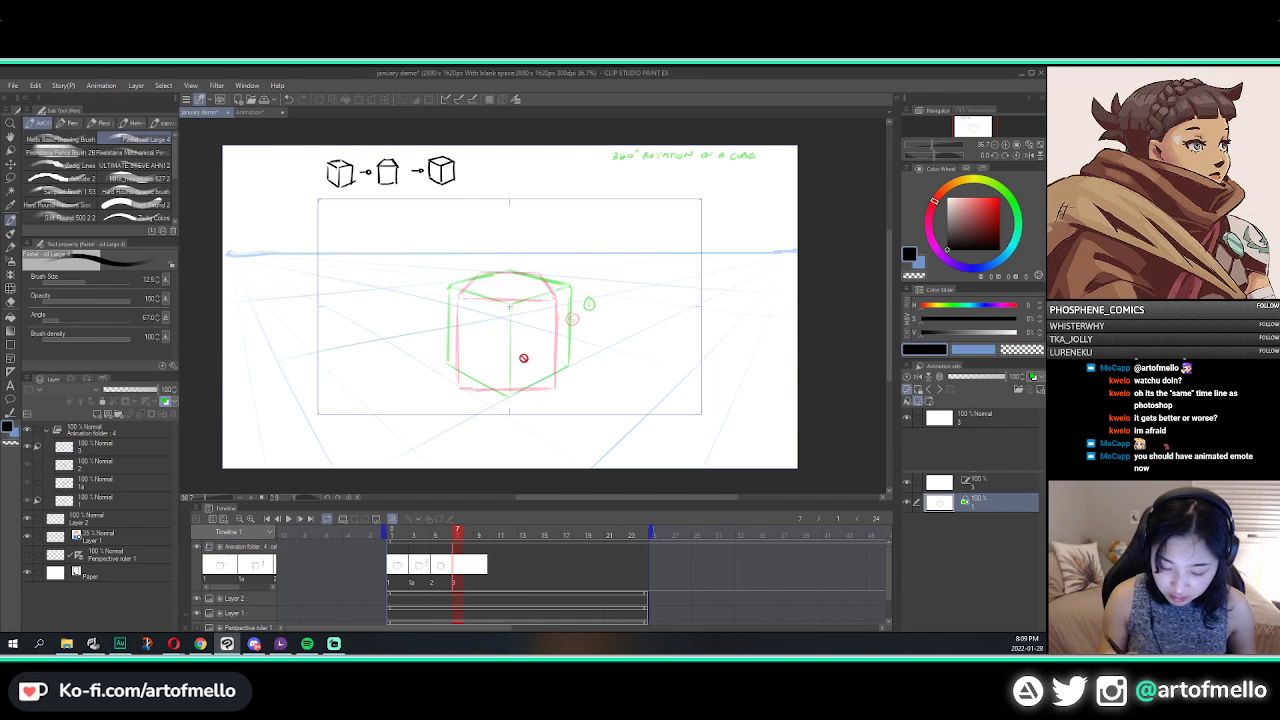
click(447, 572)
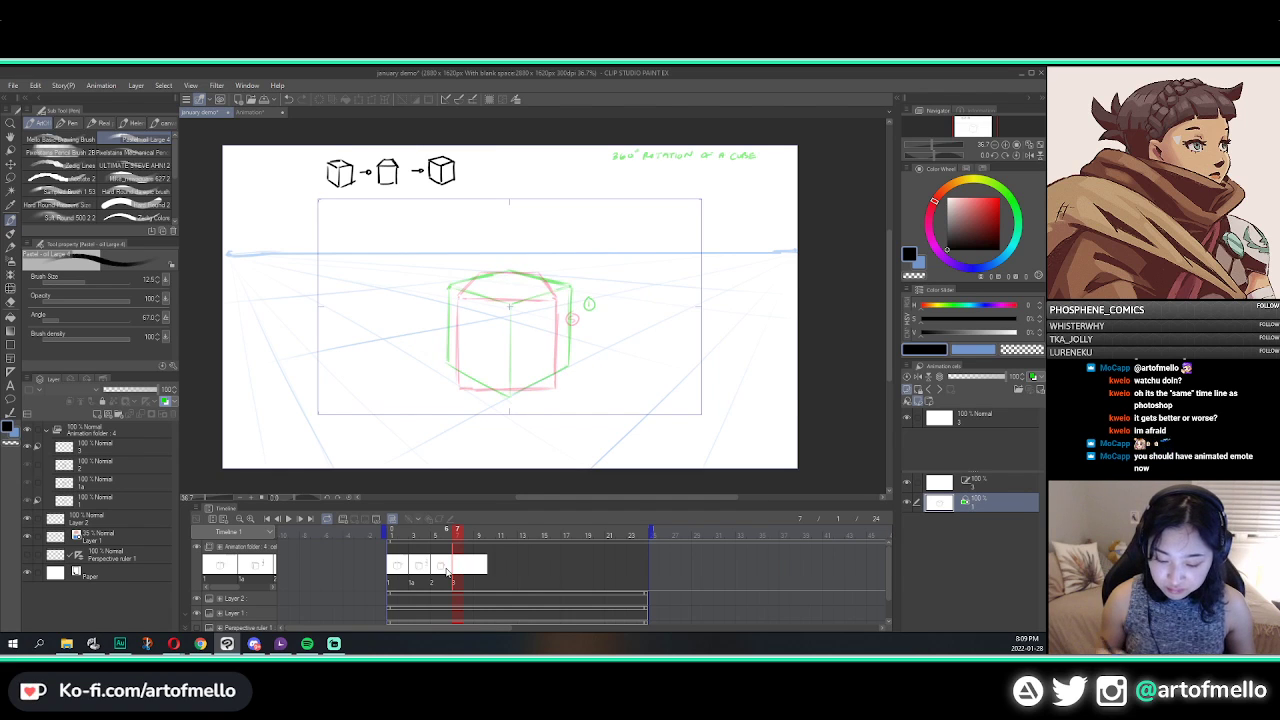
click(978, 422)
Step: Flip repeatedly through frames 1, 3 and 5 to study how the corners travel, ending on frame 7
key(comma)
key(comma)
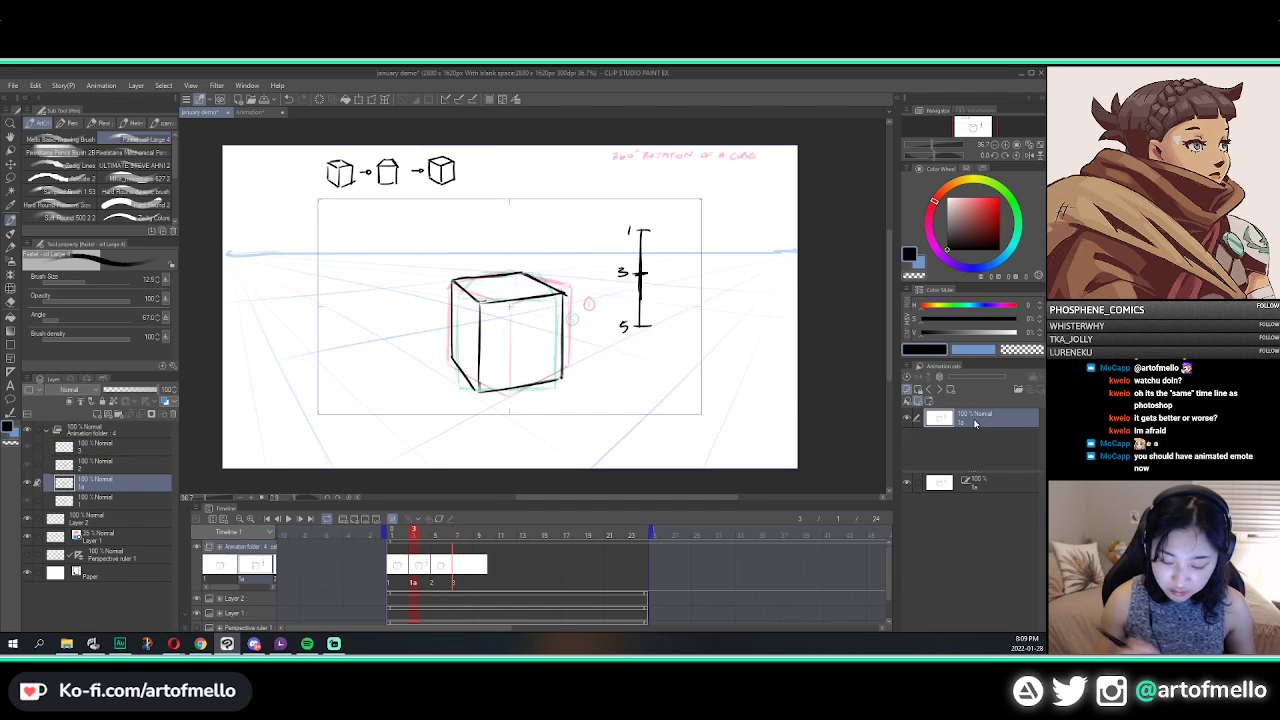
key(period)
key(comma)
key(comma)
key(period)
key(period)
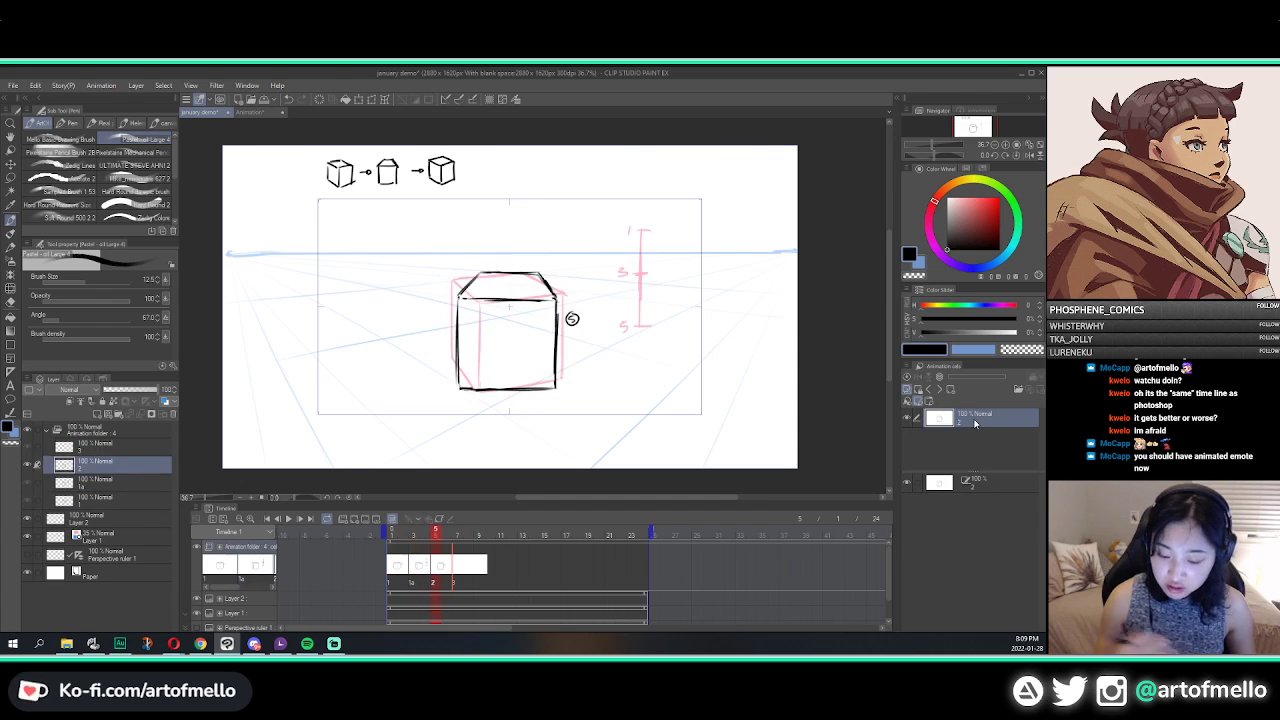
key(comma)
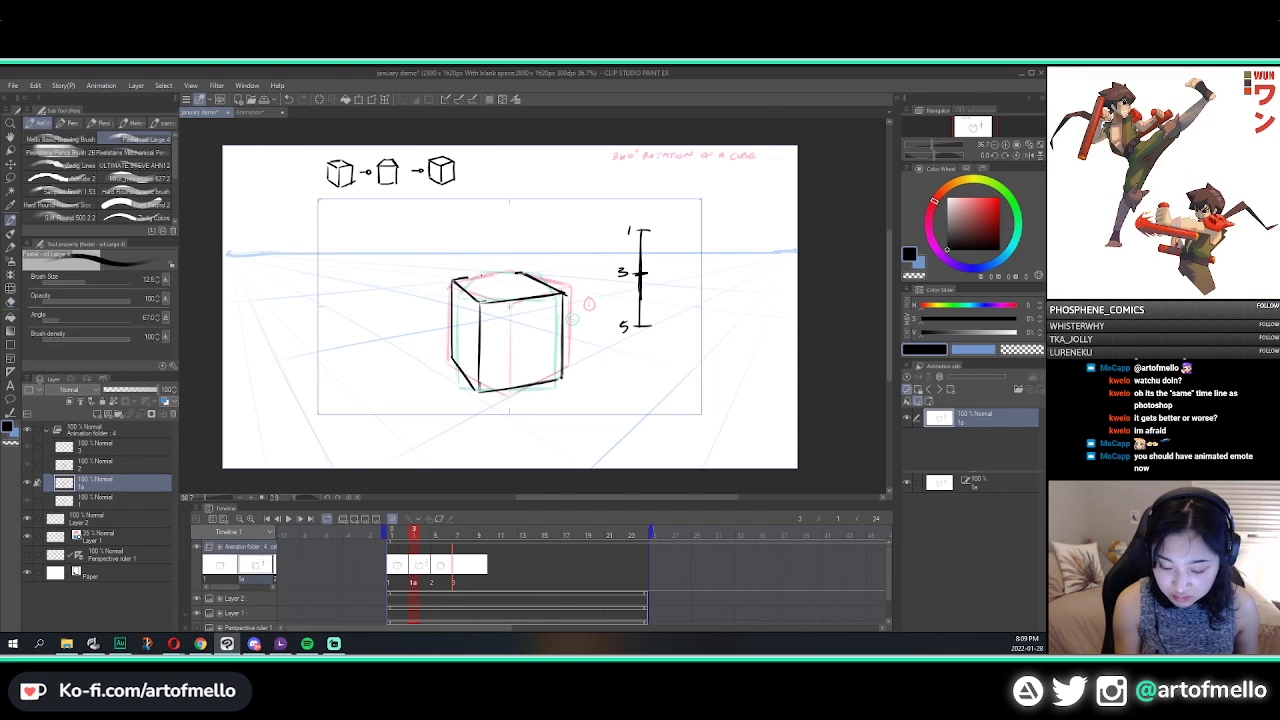
key(comma)
key(period)
key(period)
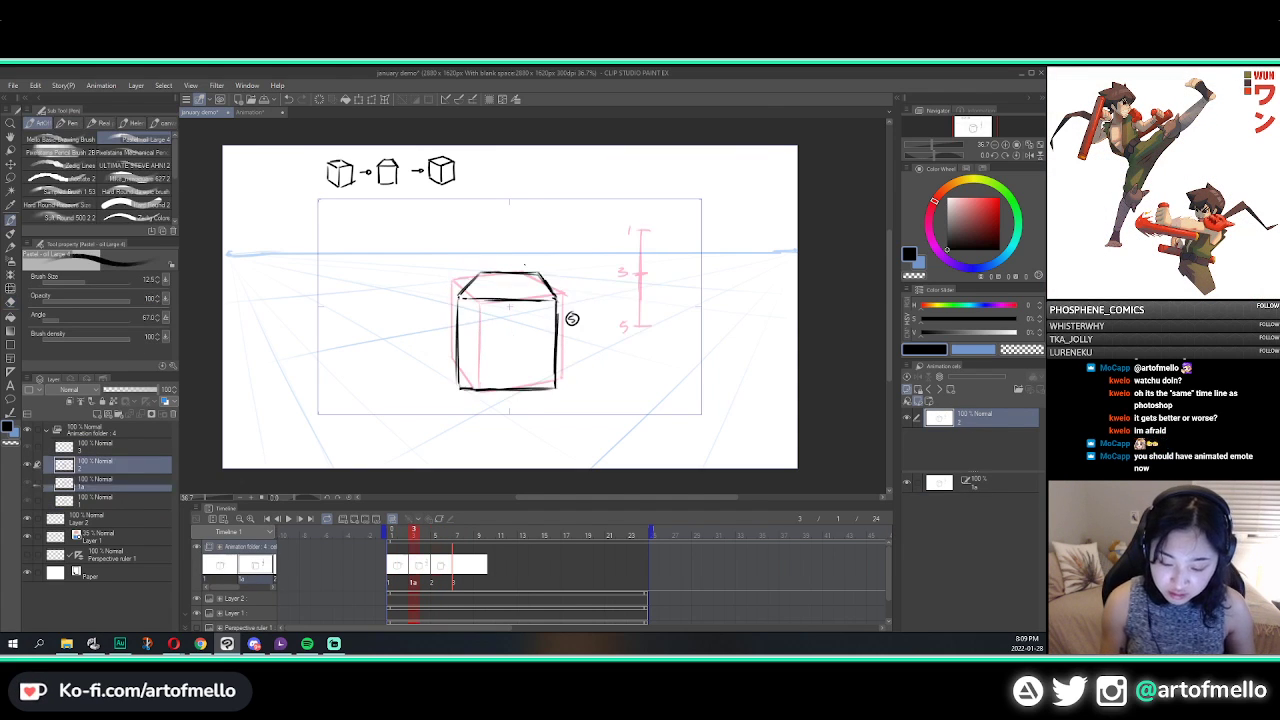
key(period)
key(comma)
key(comma)
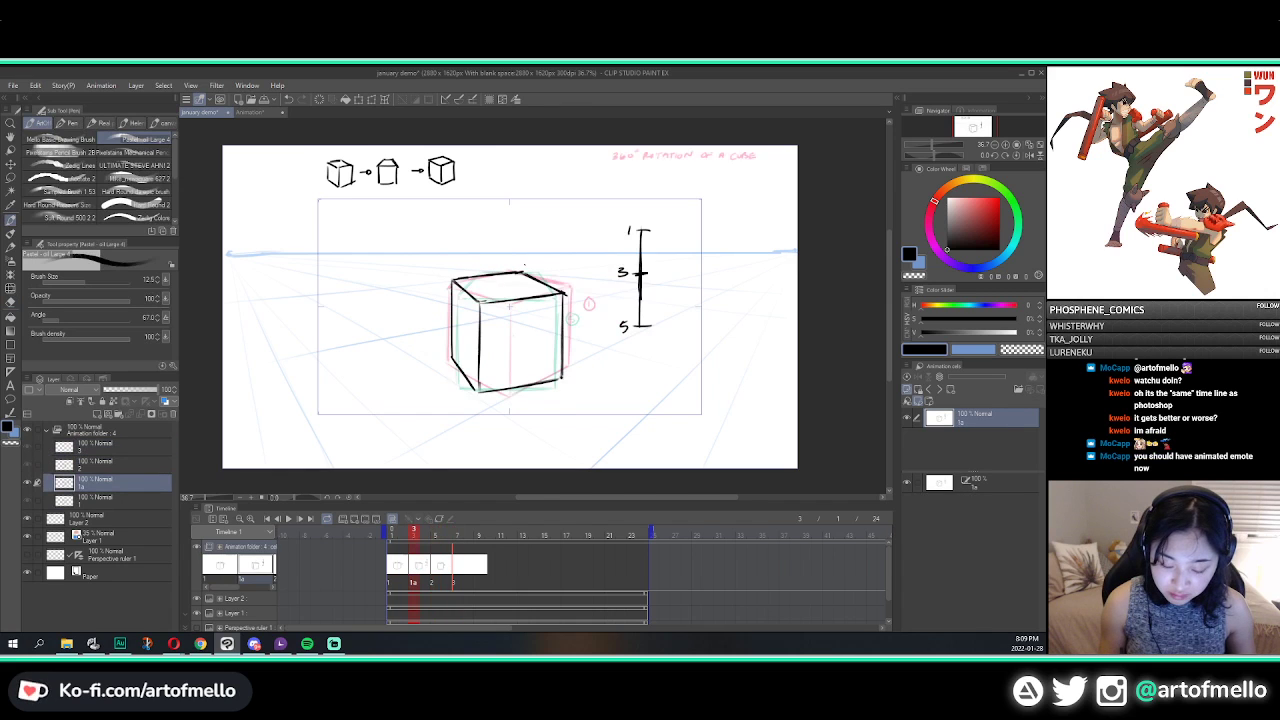
key(period)
key(comma)
key(period)
key(period)
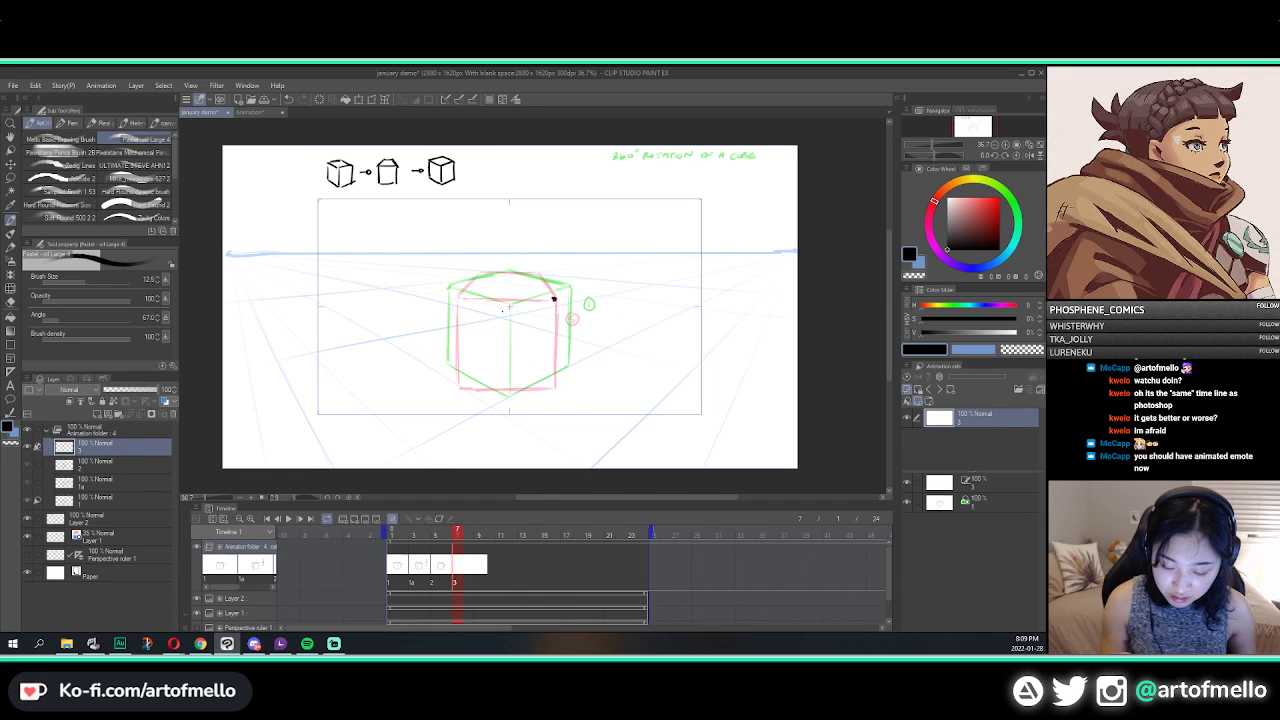
Step: Mark the moving corner's two key positions at the cube's top and base, joining each pair with a guide line
drag(551, 305, 507, 332)
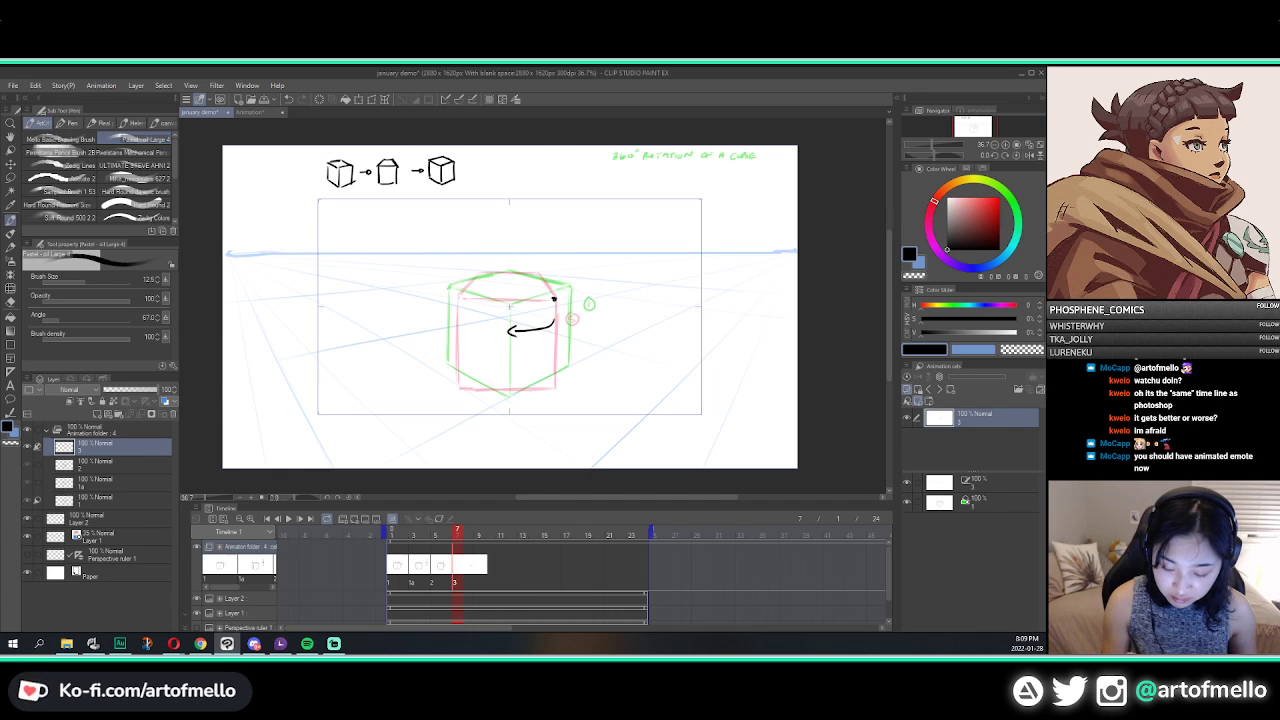
key(ctrl+z)
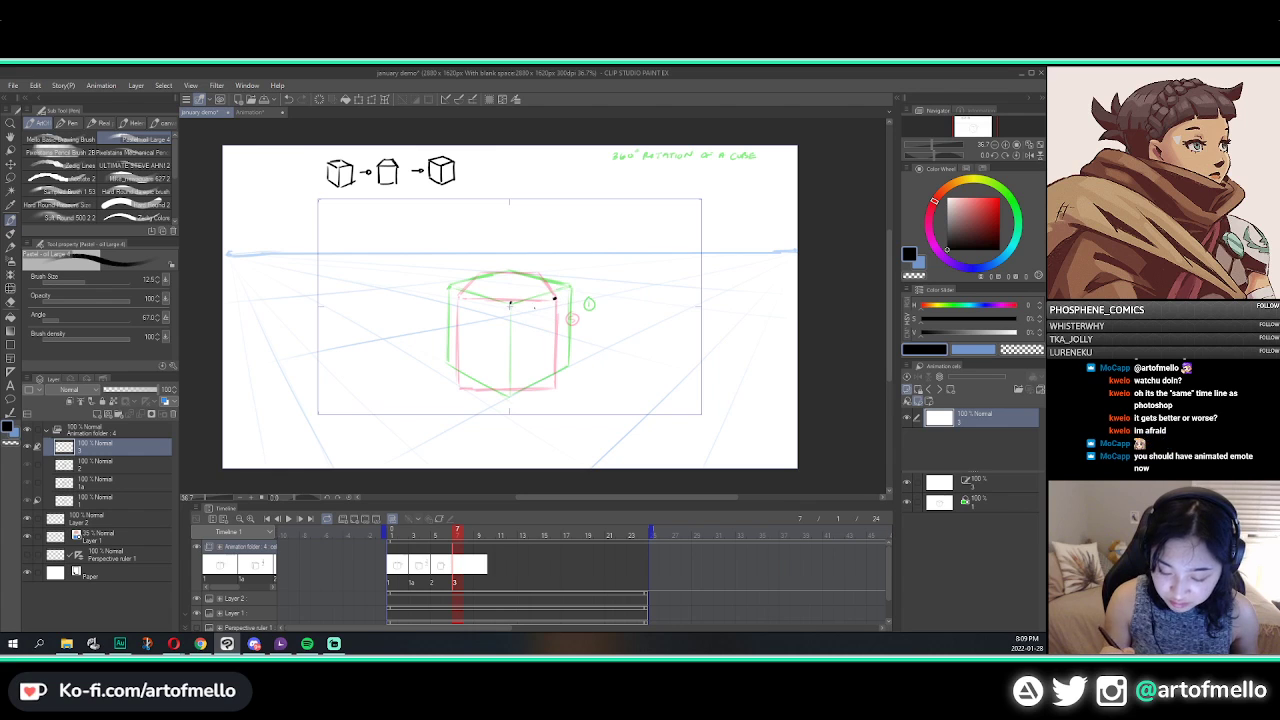
drag(529, 300, 555, 298)
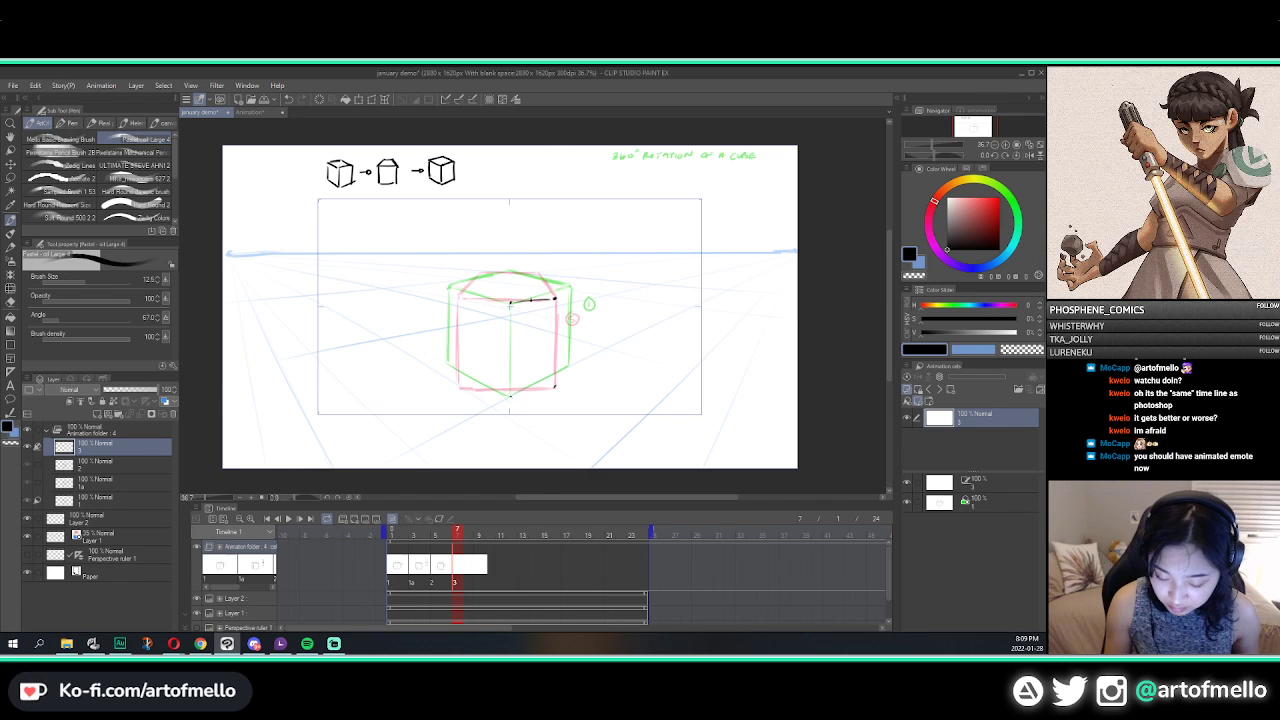
mouse_move(555, 386)
mouse_down()
mouse_move(527, 392)
mouse_move(552, 387)
mouse_up()
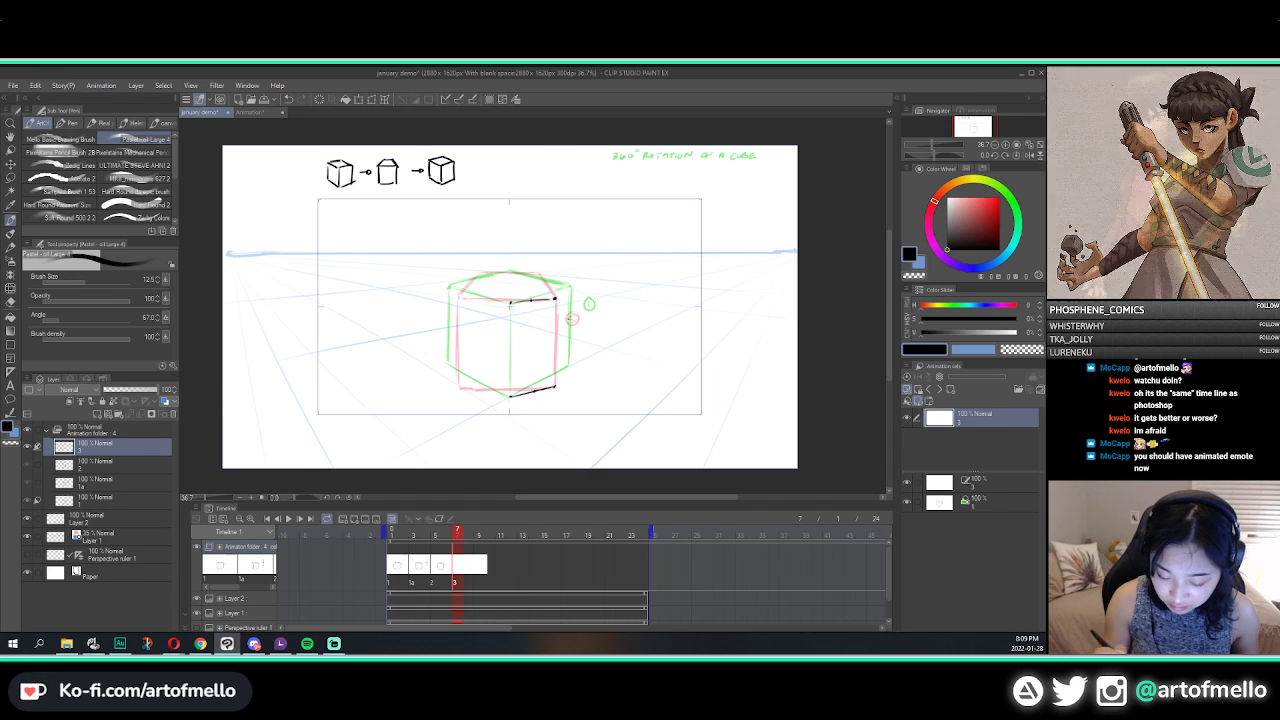
Step: Draw the frame 7 cube's front vertical edge through the guide lines' midpoints, and erase the leftover guides
key(ctrl+z)
drag(533, 301, 533, 387)
key(e)
drag(556, 303, 548, 301)
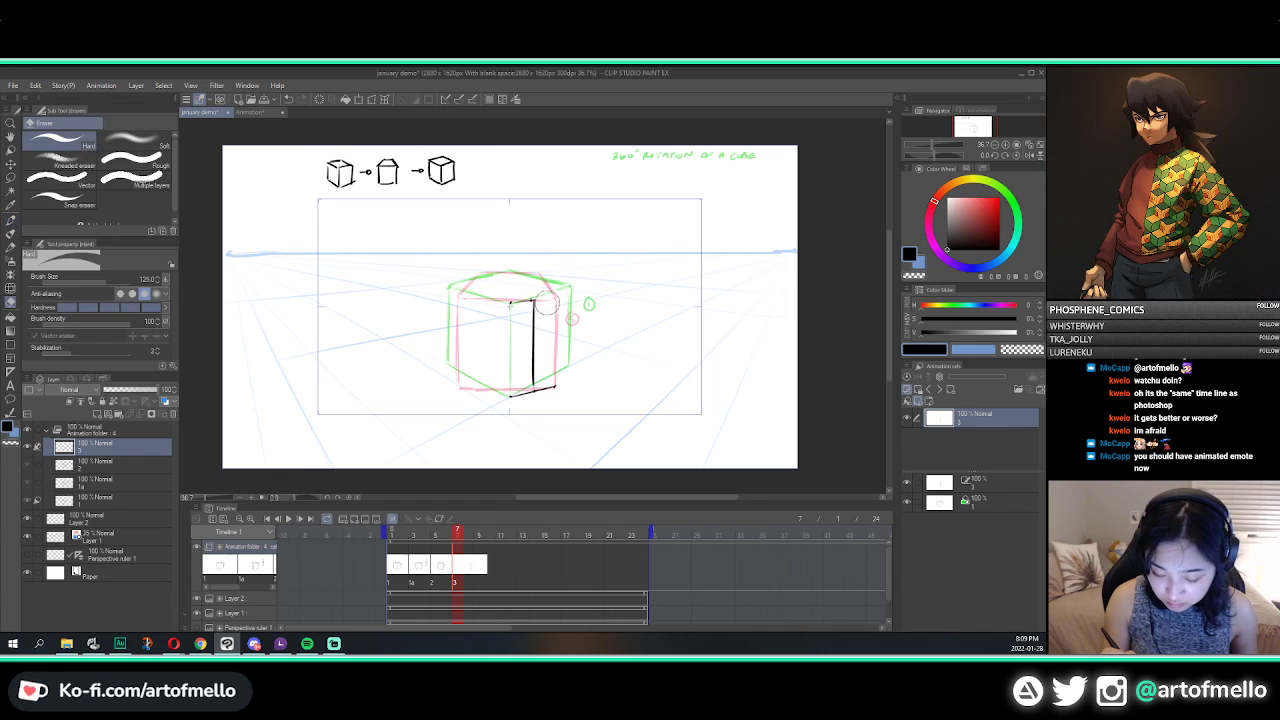
drag(554, 390, 544, 397)
mouse_move(517, 294)
mouse_down()
mouse_move(509, 308)
mouse_move(521, 302)
mouse_up()
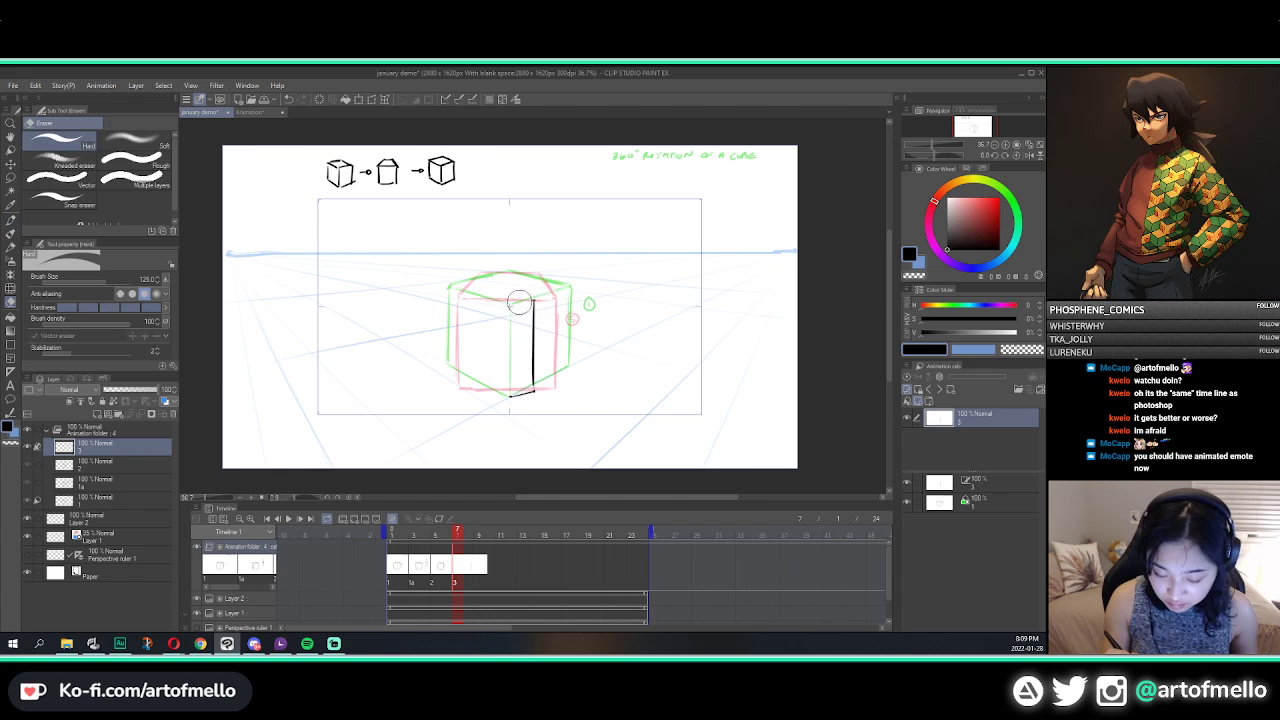
drag(515, 401, 515, 395)
Step: Draw the frame 7 cube's narrow side face, with its far vertical edge and the receding edges at the top and base
key(p)
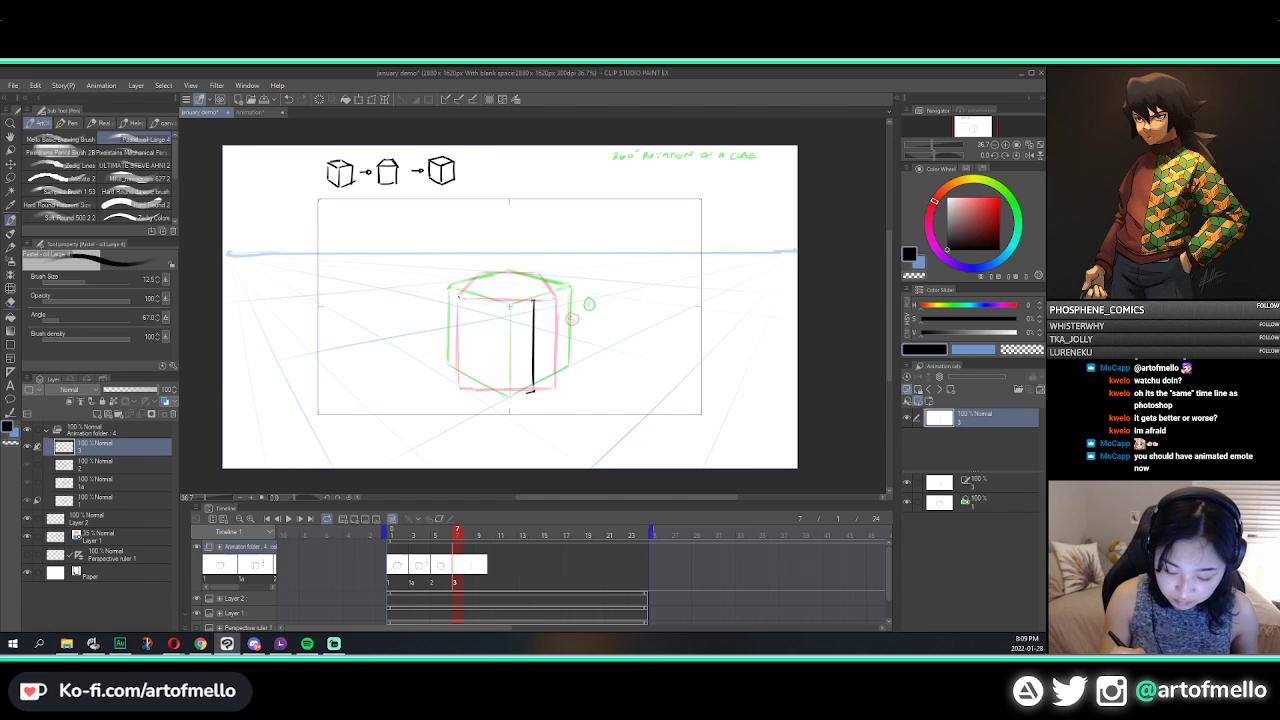
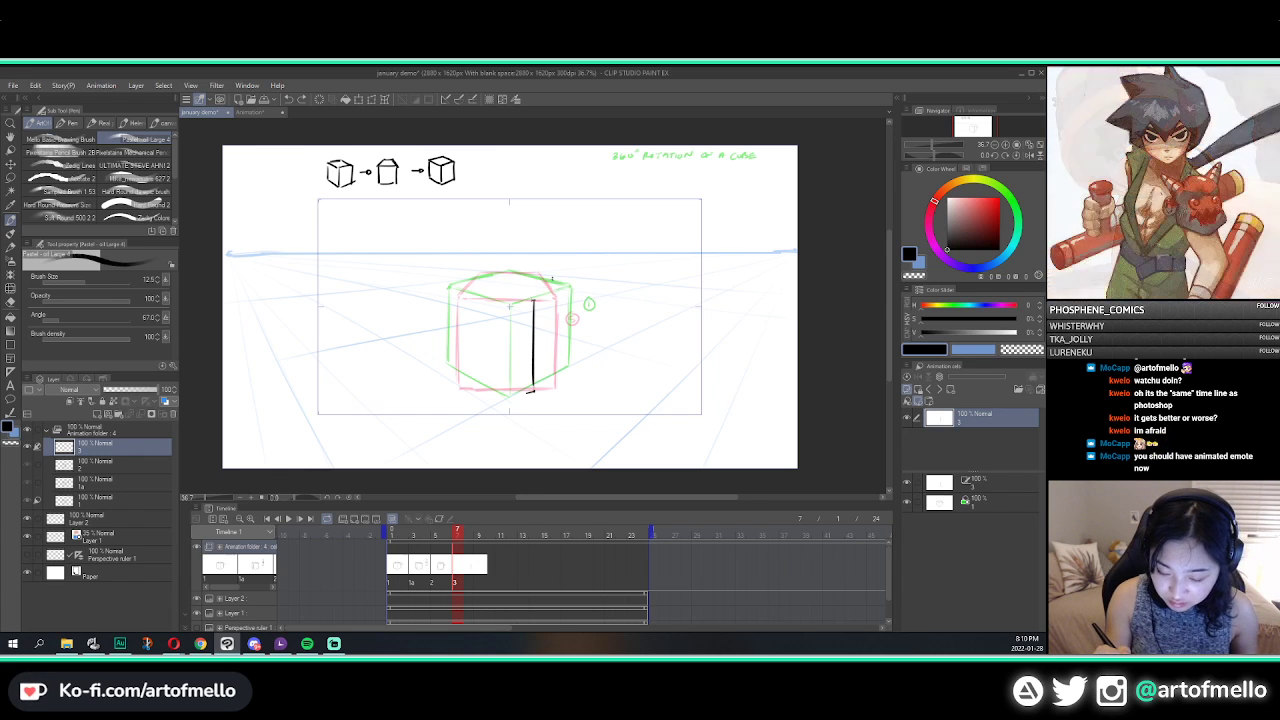
drag(552, 277, 551, 356)
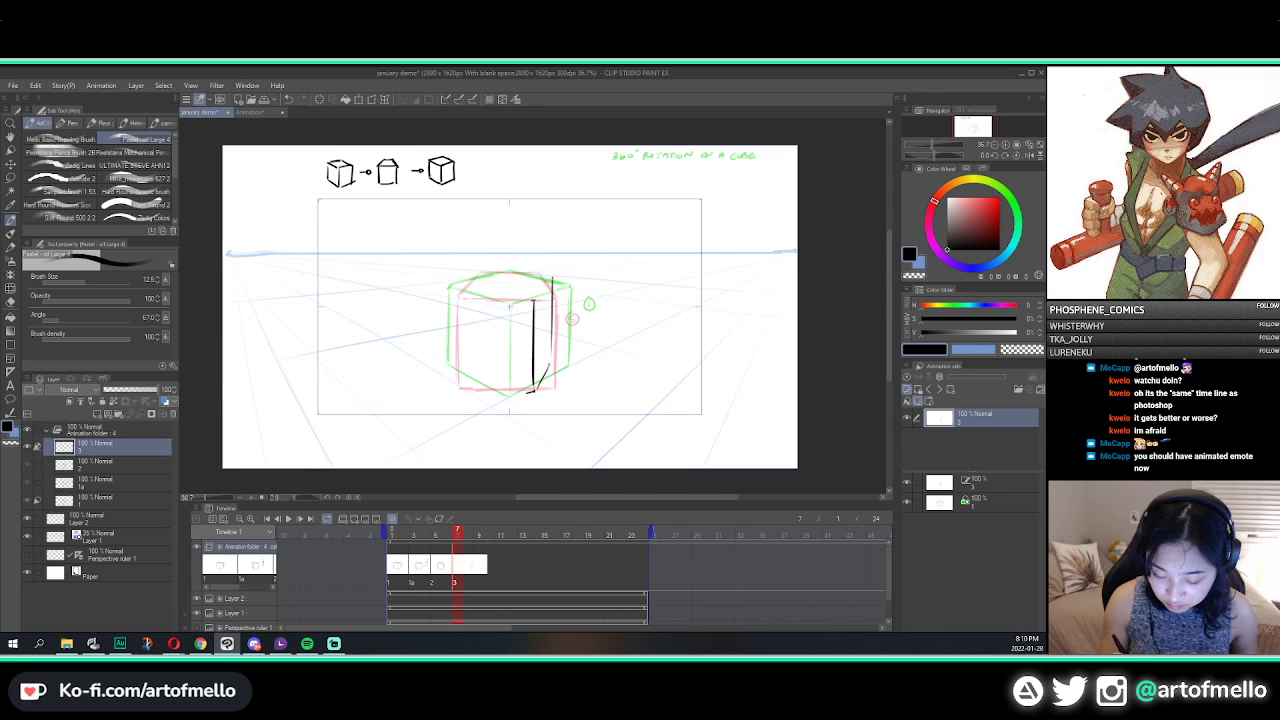
mouse_move(552, 279)
mouse_down()
mouse_move(533, 302)
mouse_move(545, 290)
mouse_up()
key(ctrl+z)
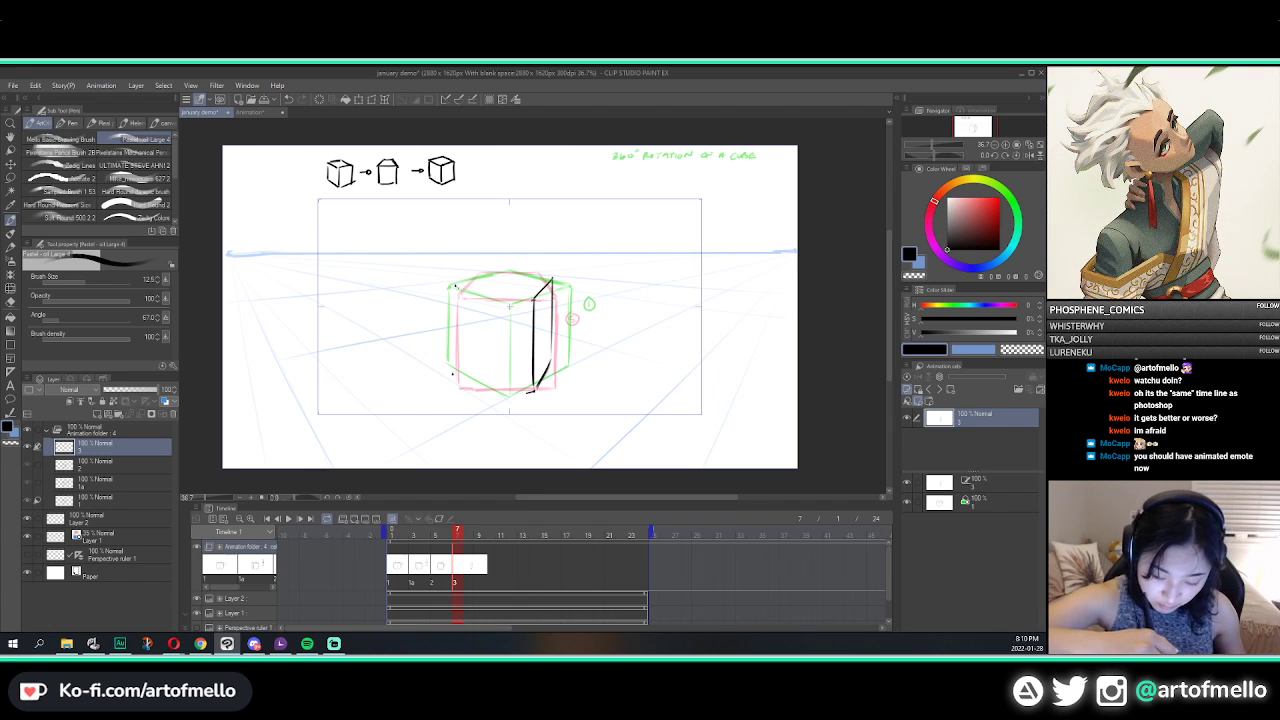
Step: Draw the front face's top edge from the outer corner to the front vertical edge, retrying the stroke until its slope fits the references
drag(455, 287, 476, 292)
key(ctrl+z)
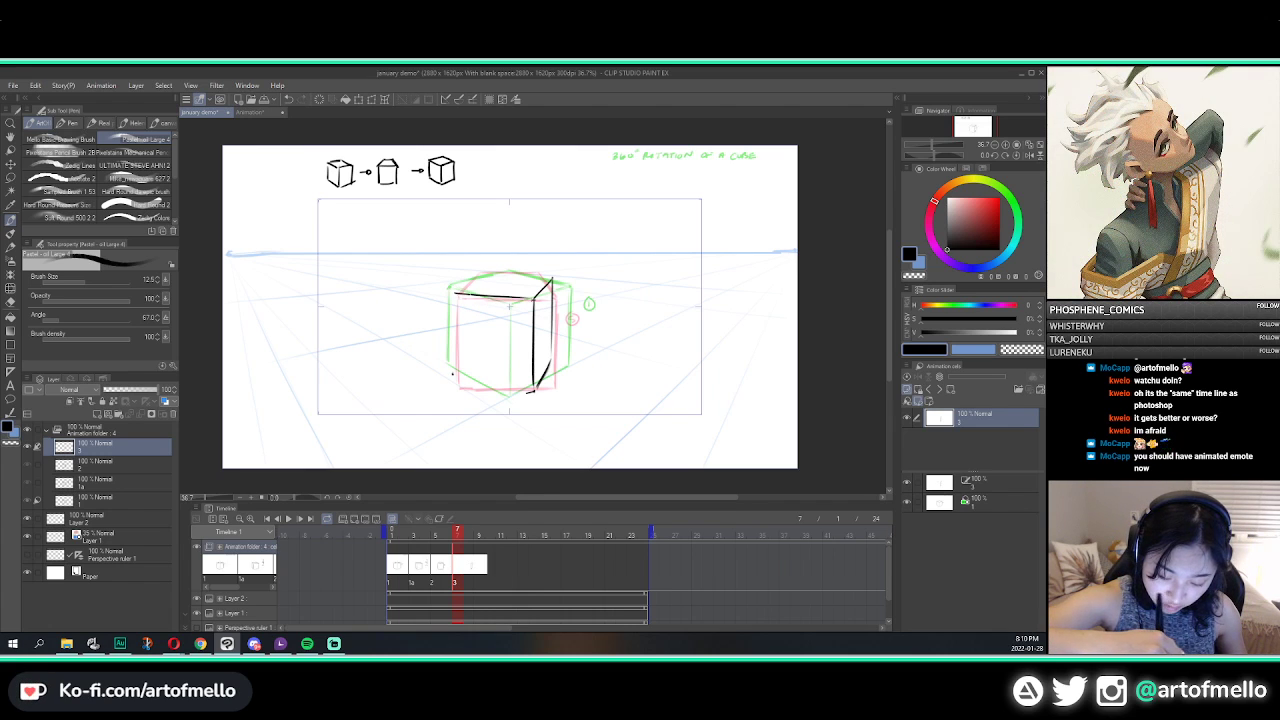
key(ctrl+z)
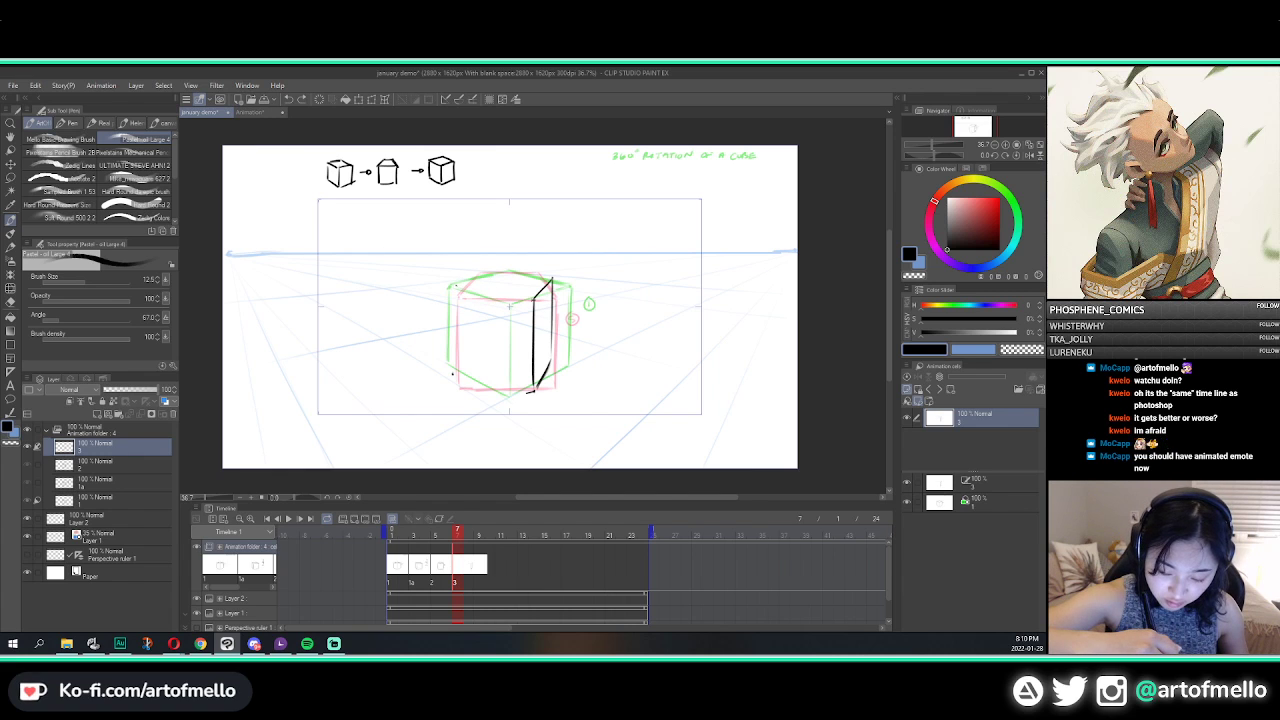
key(Left)
key(Right)
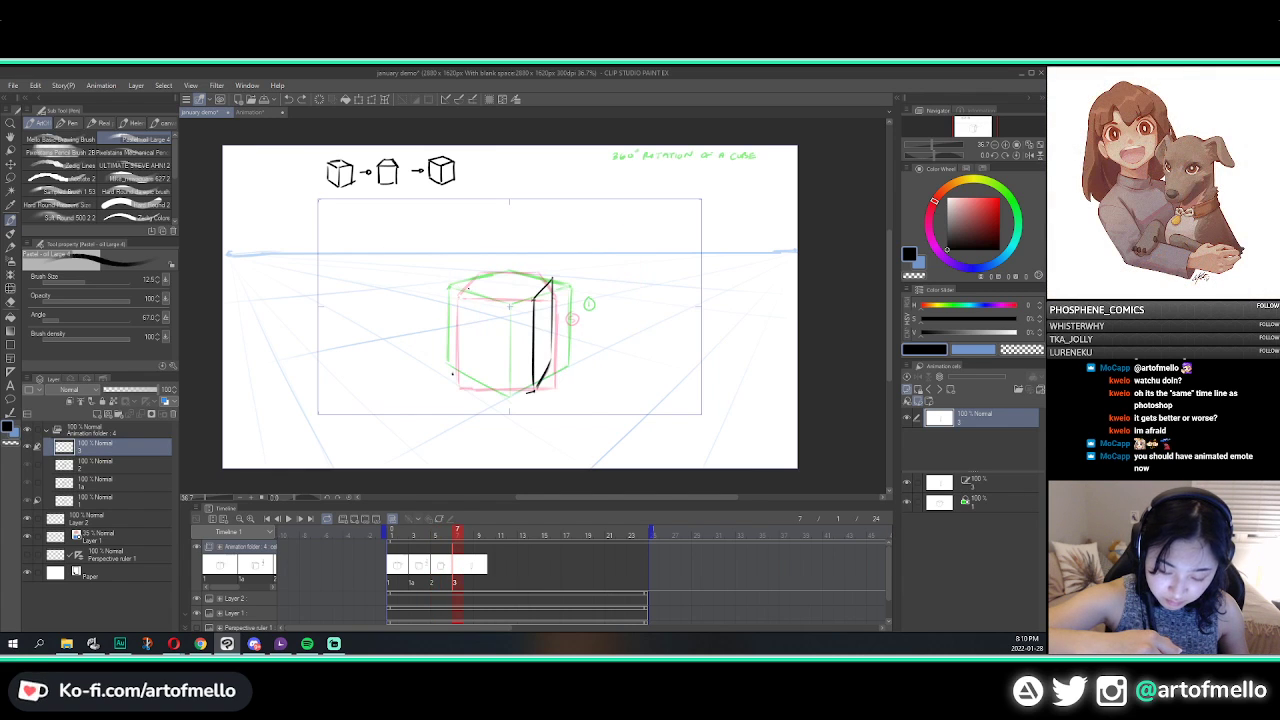
key(ctrl+z)
mouse_move(509, 296)
mouse_down()
mouse_move(462, 289)
mouse_move(532, 299)
mouse_up()
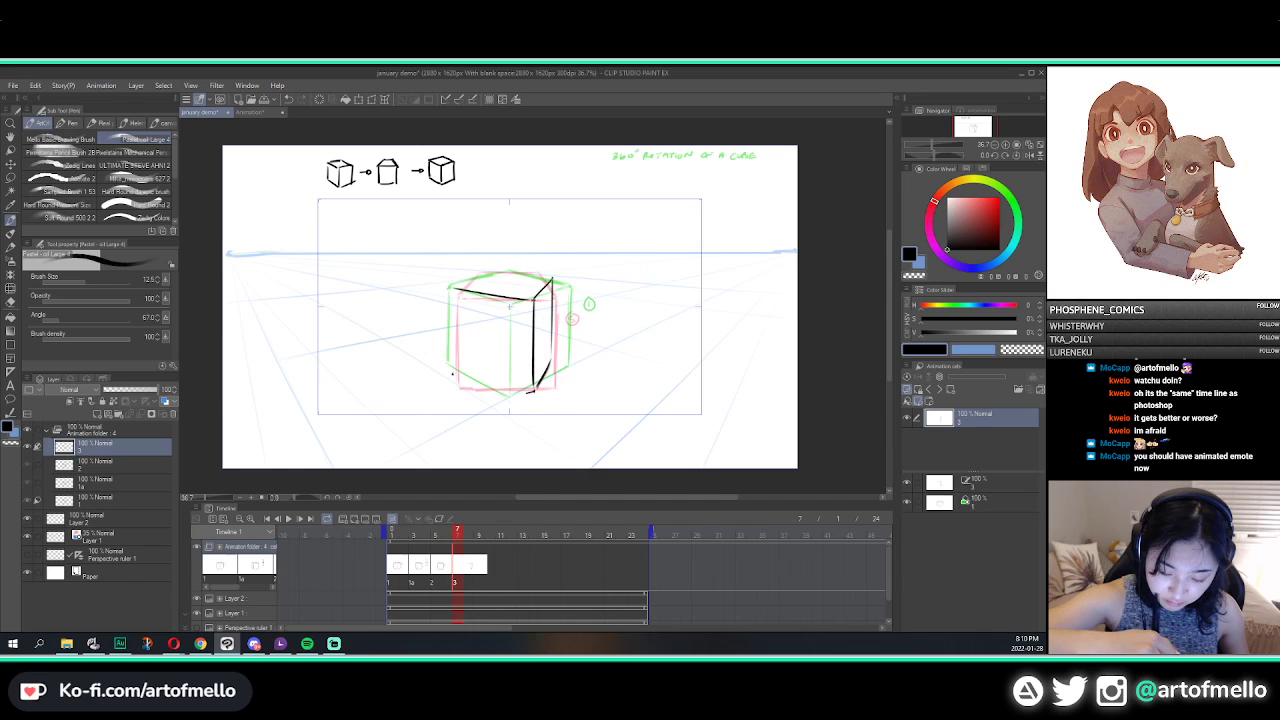
Step: Draw the front face's outer vertical edge down from the top corner and reinforce the side face's far vertical edge
drag(454, 333, 454, 369)
key(ctrl+z)
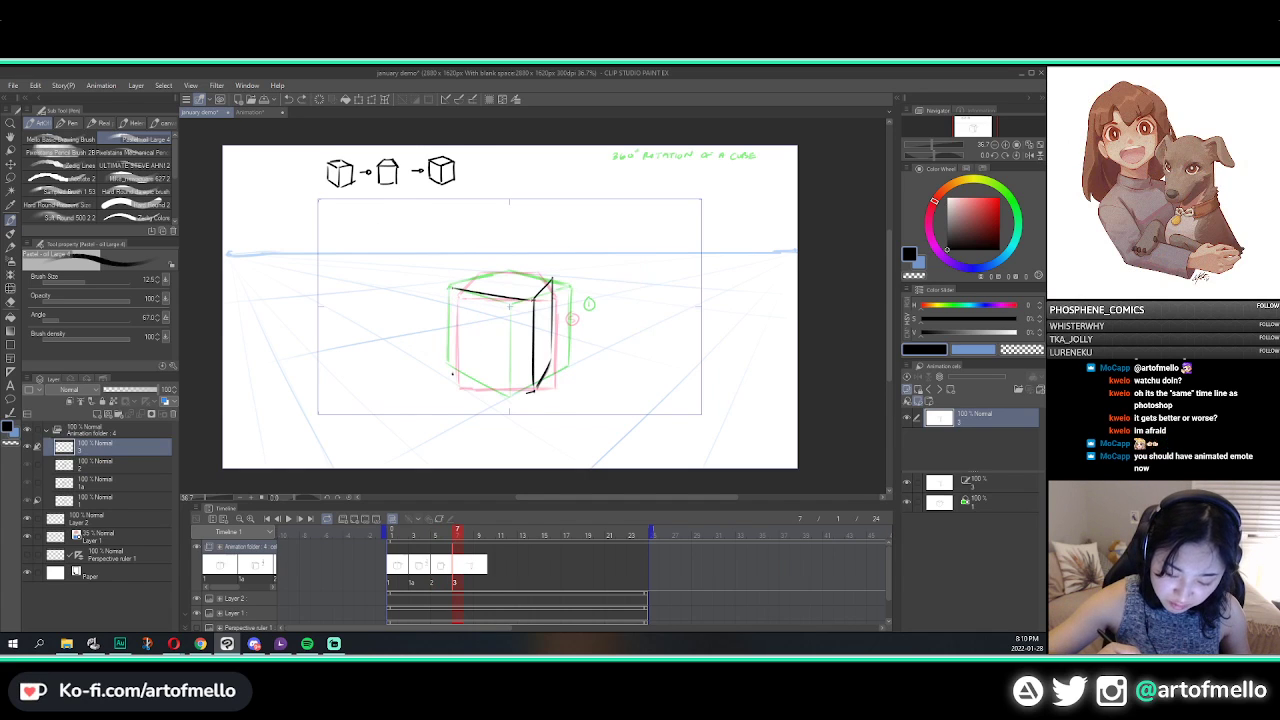
drag(454, 289, 454, 362)
key(ctrl+z)
drag(454, 289, 452, 378)
drag(552, 279, 551, 361)
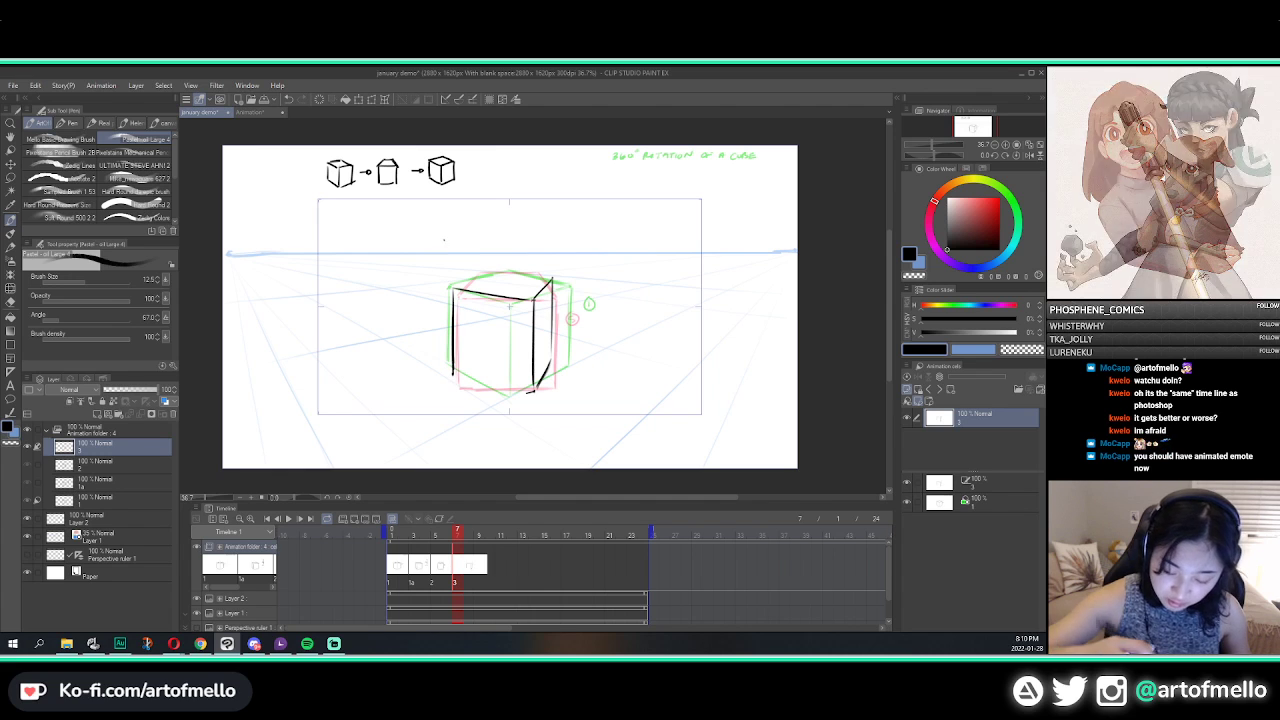
Step: Draw the front face's bottom edge and close the cube's top face with its two back edges
drag(453, 377, 536, 392)
key(ctrl+z)
drag(453, 378, 536, 391)
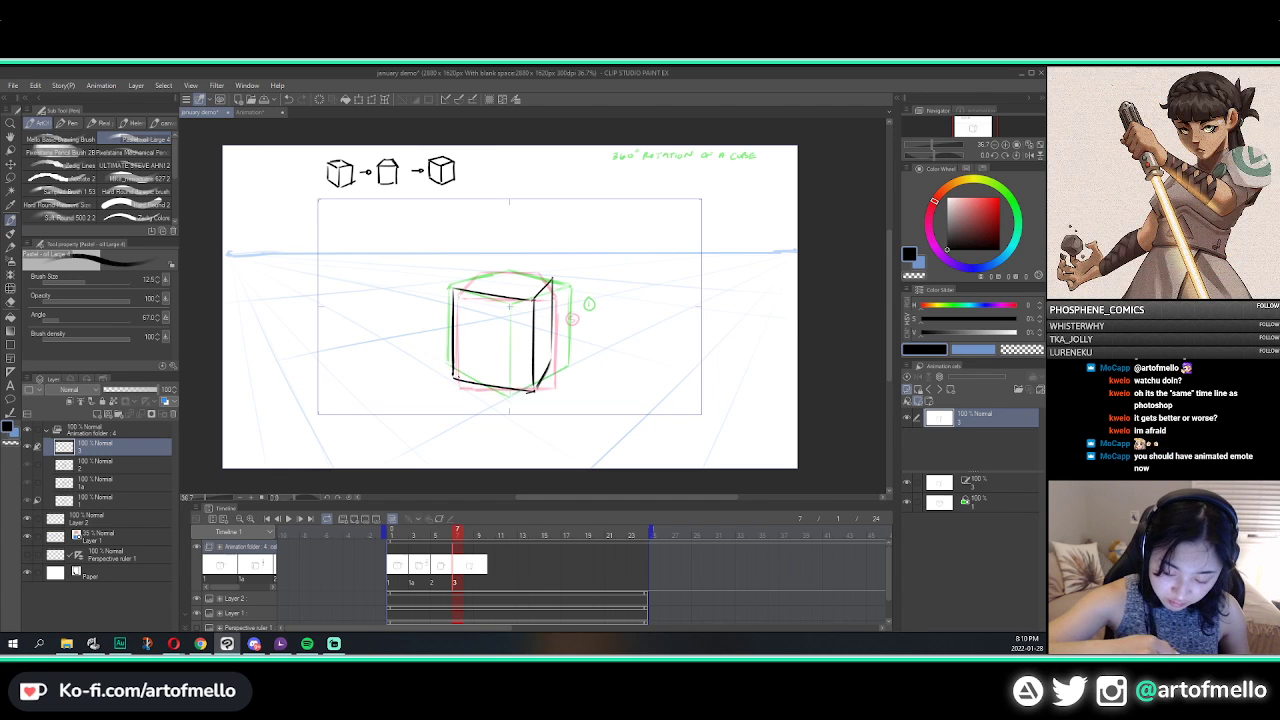
key(ctrl+z)
drag(454, 378, 534, 391)
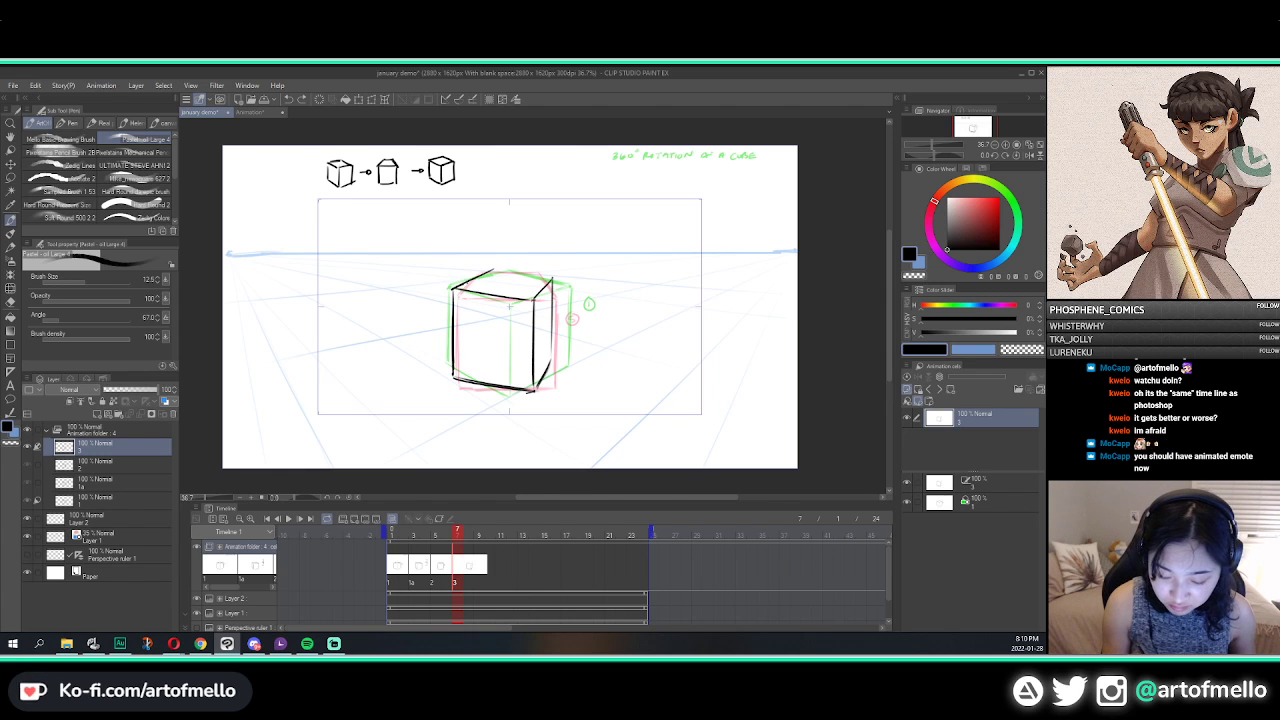
mouse_move(464, 285)
mouse_down()
mouse_move(504, 269)
mouse_move(553, 276)
mouse_up()
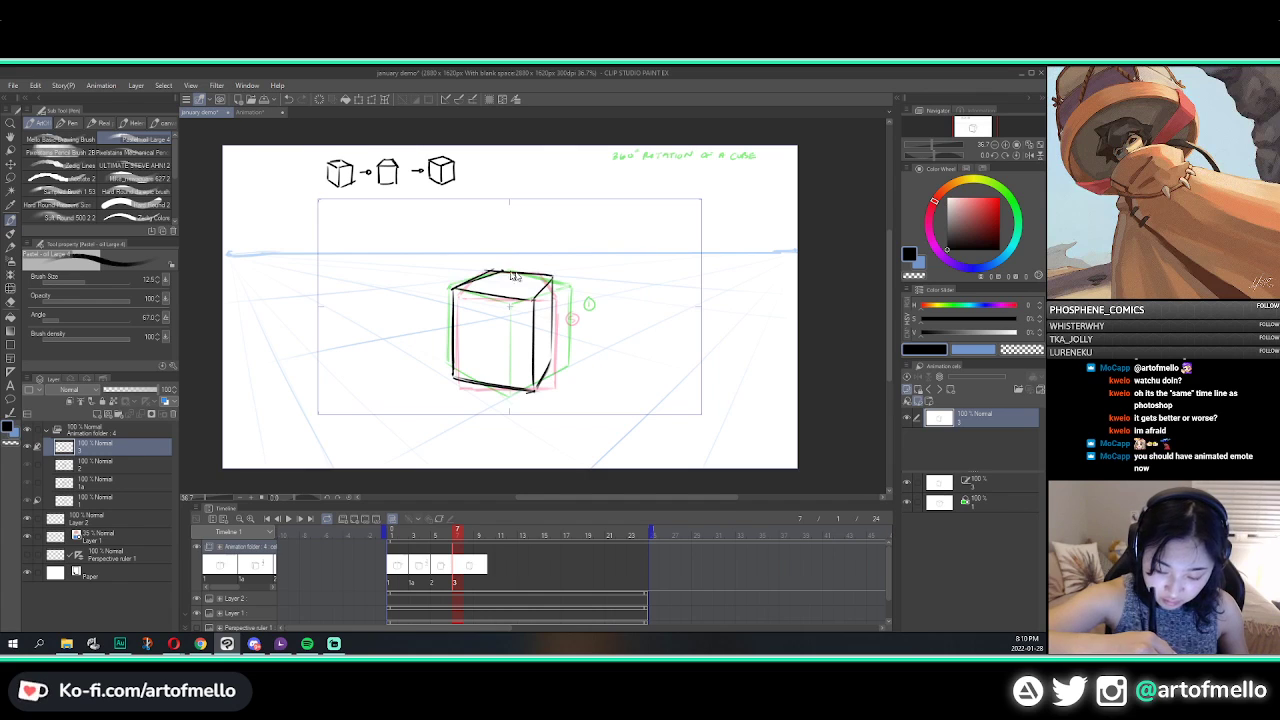
key(ctrl+z)
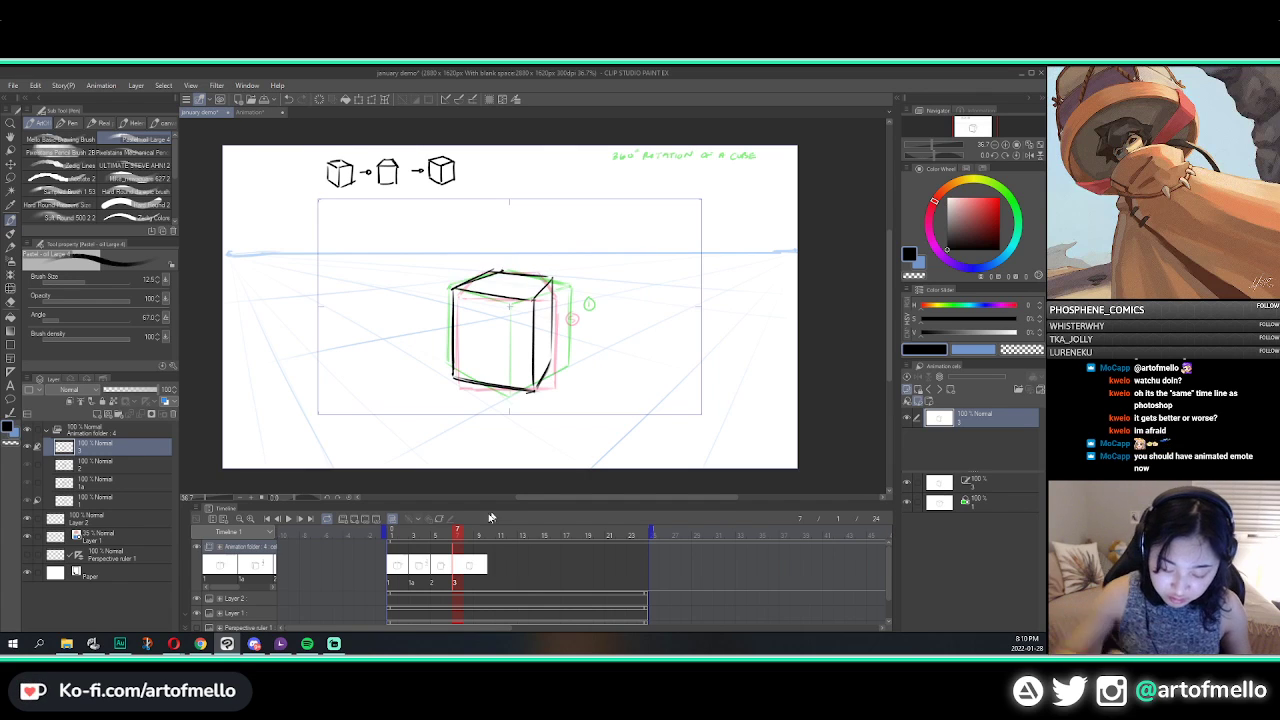
Step: Turn off the onion skin and the light table reference so that only the frame 7 drawing is displayed
click(393, 519)
key(Left)
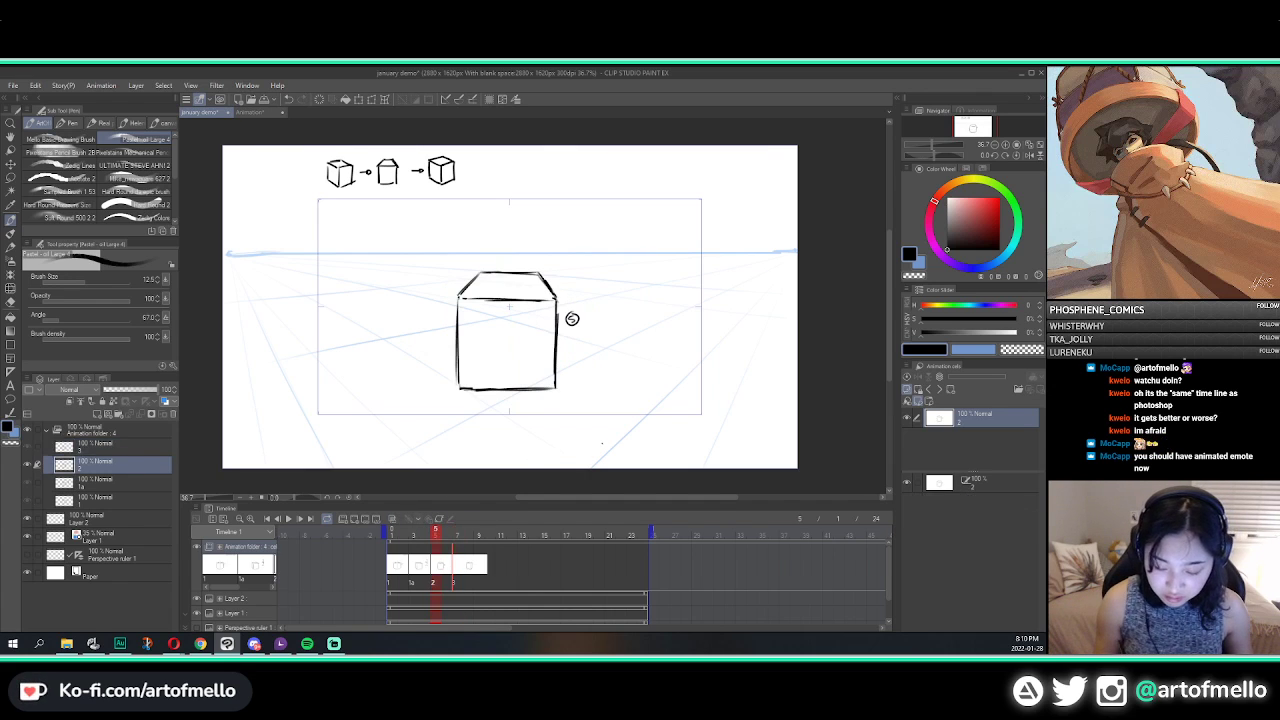
key(Right)
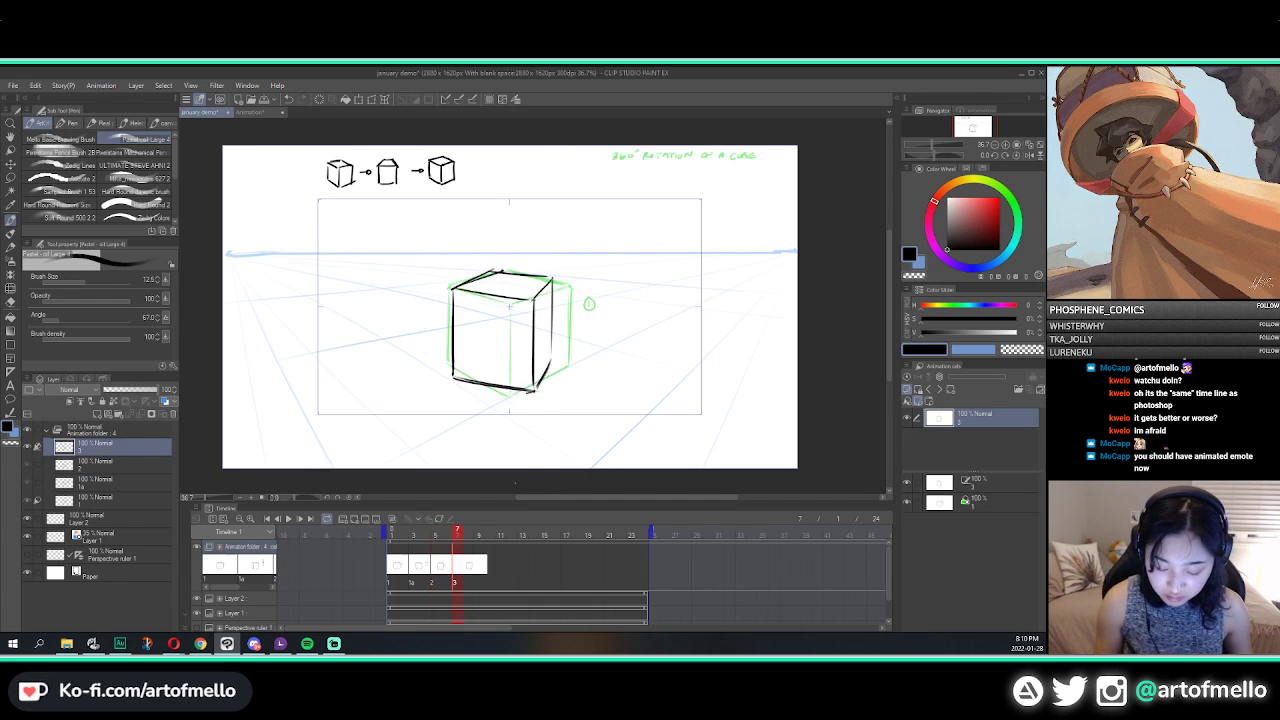
click(908, 390)
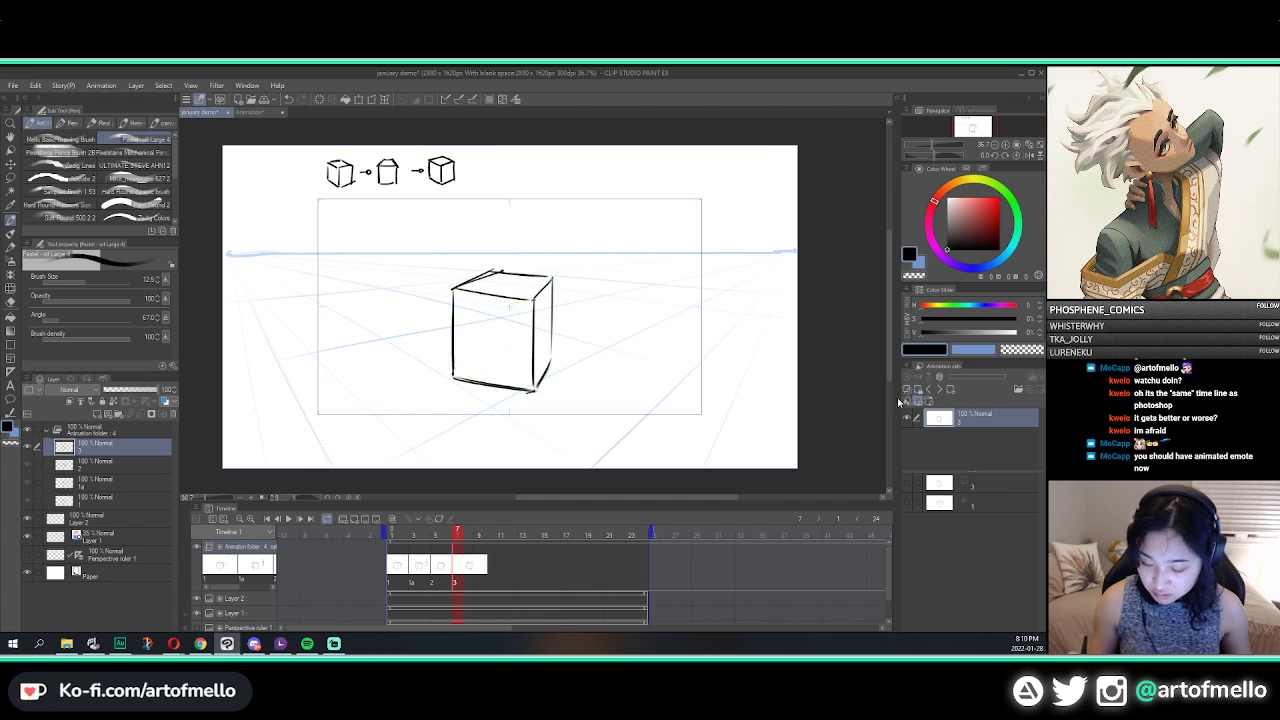
Step: Flip back and forth through frames 1 to 7 to examine the cube's rotation
key(Left)
key(Right)
key(Left)
key(Left)
key(Left)
key(Right)
key(Right)
key(Right)
Step: Erase the side face's far vertical edge and rework the top face's adjoining receding edge on frame 7
key(e)
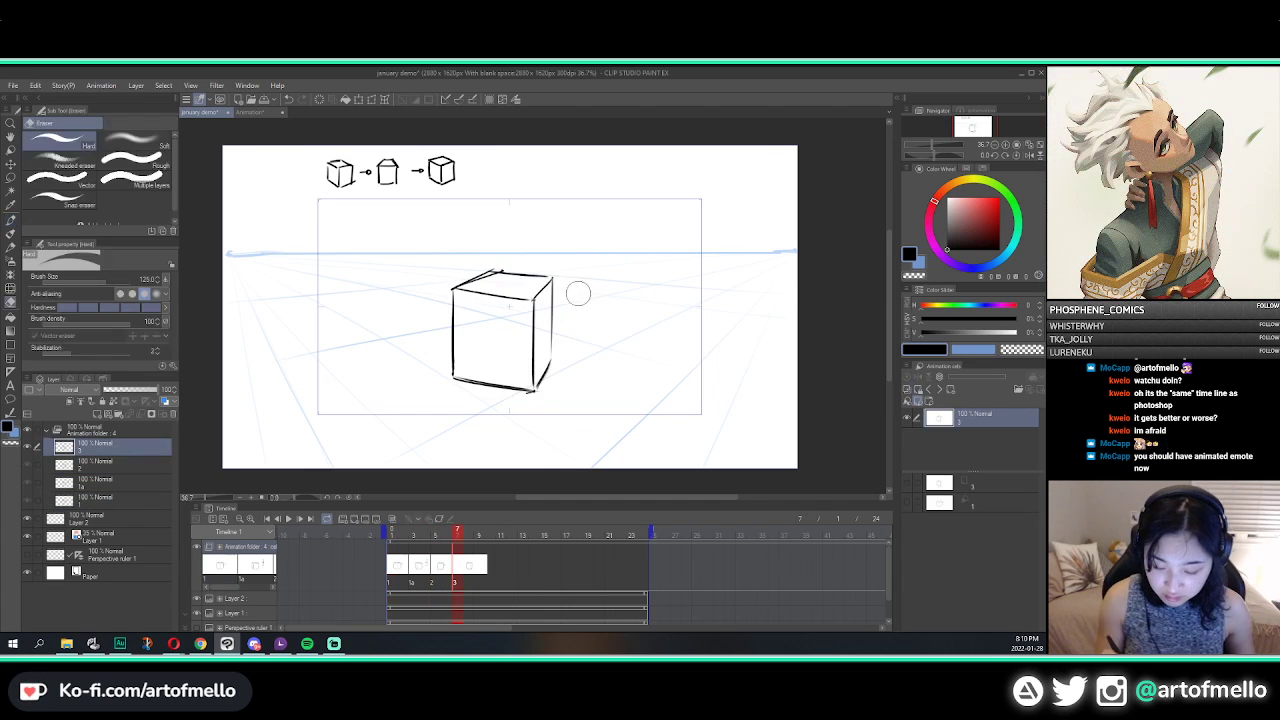
drag(557, 279, 553, 354)
key(p)
key(e)
drag(540, 296, 552, 278)
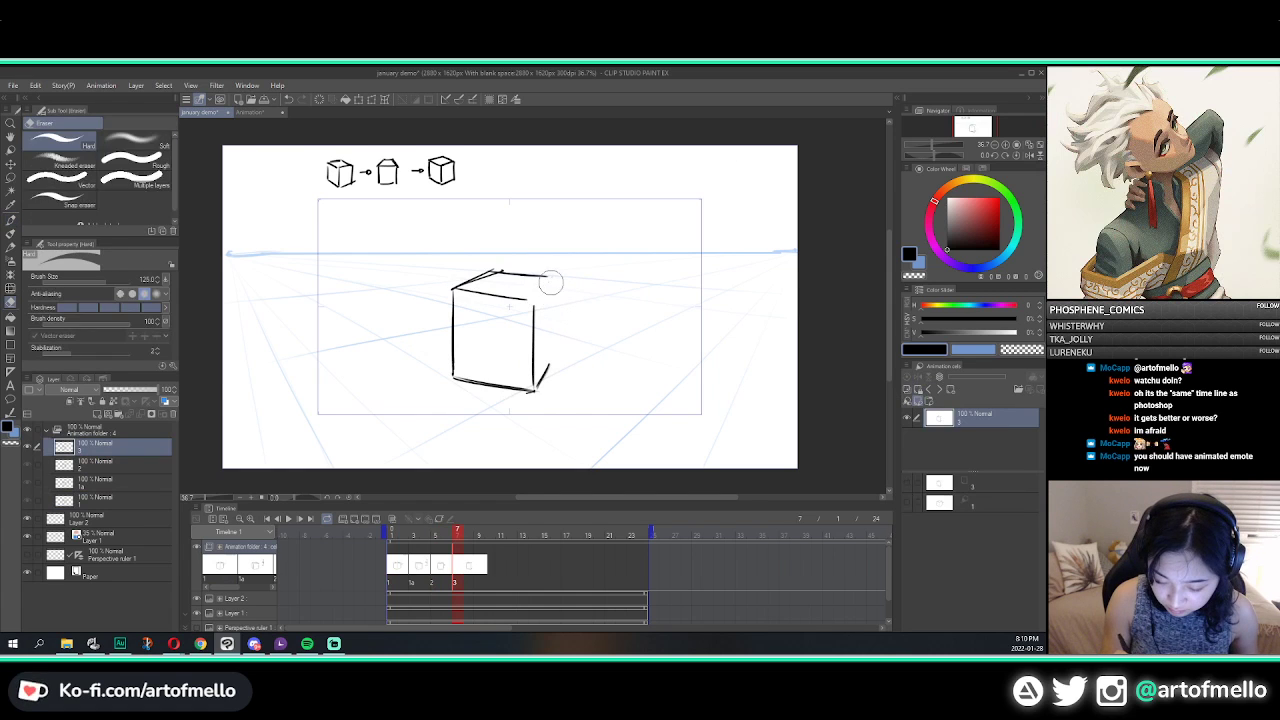
key(p)
Step: Flip between frame 7 and the earlier frames to examine how the top face's corners move
key(Left)
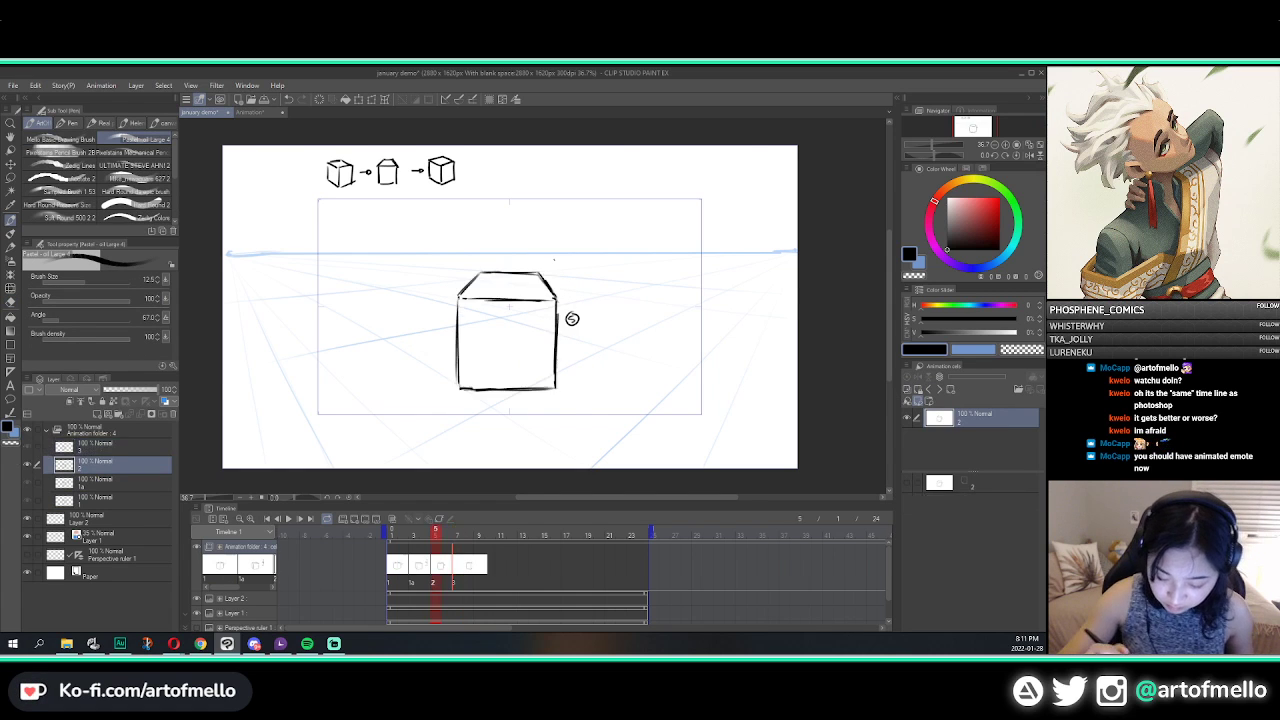
key(Right)
key(Left)
key(Left)
key(Left)
key(Right)
key(Right)
key(Right)
Step: Erase the front face's top edge and redraw it slightly lower
key(e)
drag(466, 289, 532, 299)
key(p)
key(e)
mouse_move(454, 289)
mouse_down()
mouse_move(488, 274)
mouse_move(538, 305)
mouse_up()
key(p)
key(Left)
key(Right)
Step: Compare with frame 5, then erase the front face's top edge again and redraw it slightly higher
key(e)
key(p)
key(Left)
key(Right)
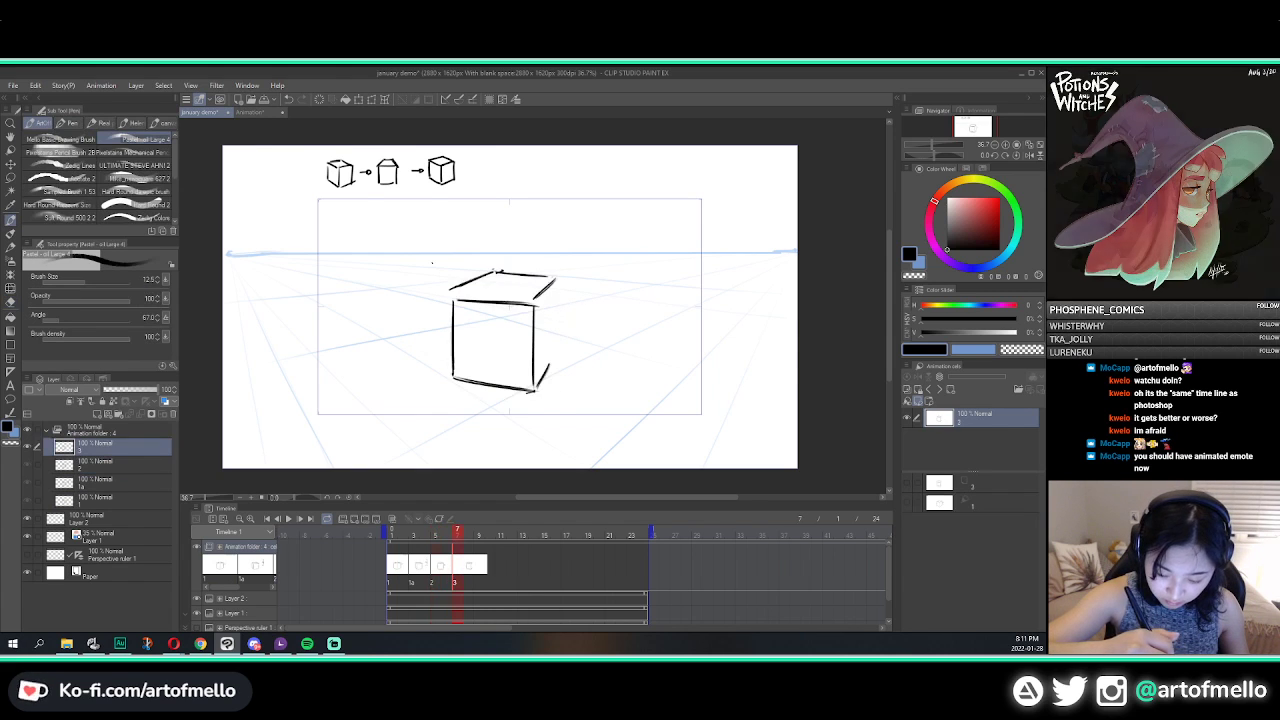
key(e)
drag(456, 300, 528, 296)
key(p)
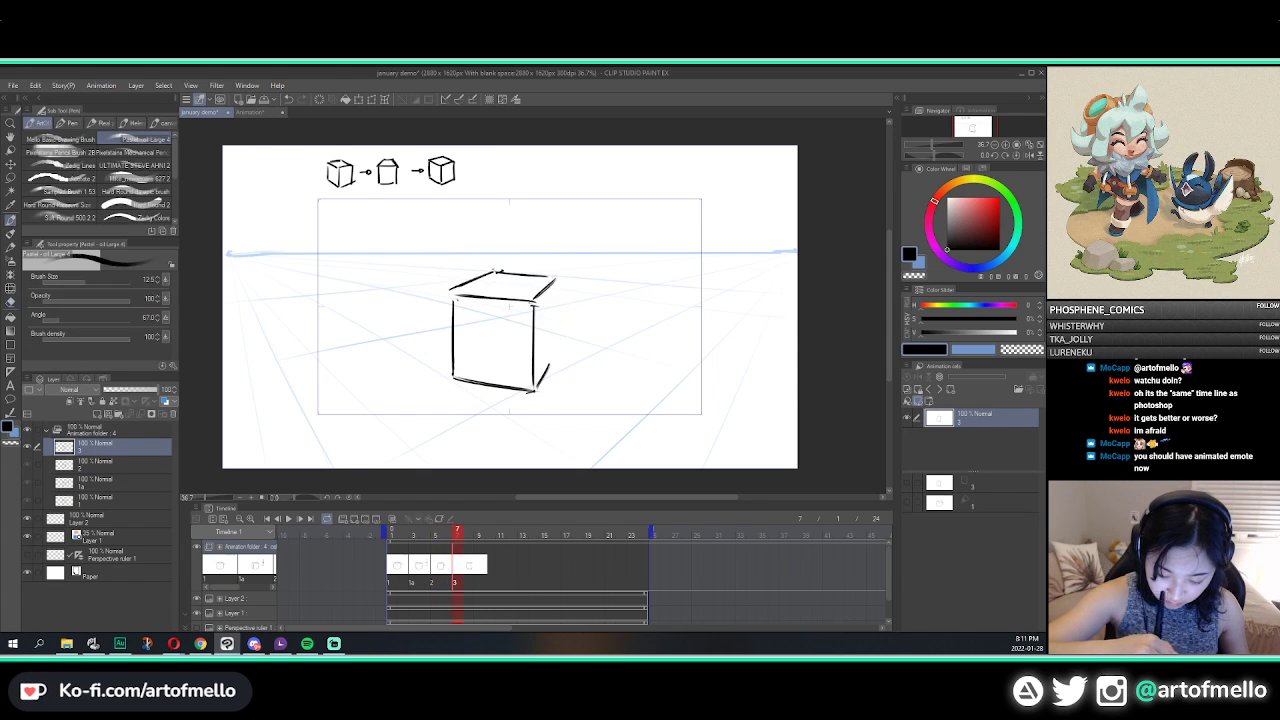
Step: Flip repeatedly between frames 1, 5 and 7 to compare the corner heights and the top face's shape
key(Left)
key(Right)
key(Right)
key(Left)
key(Right)
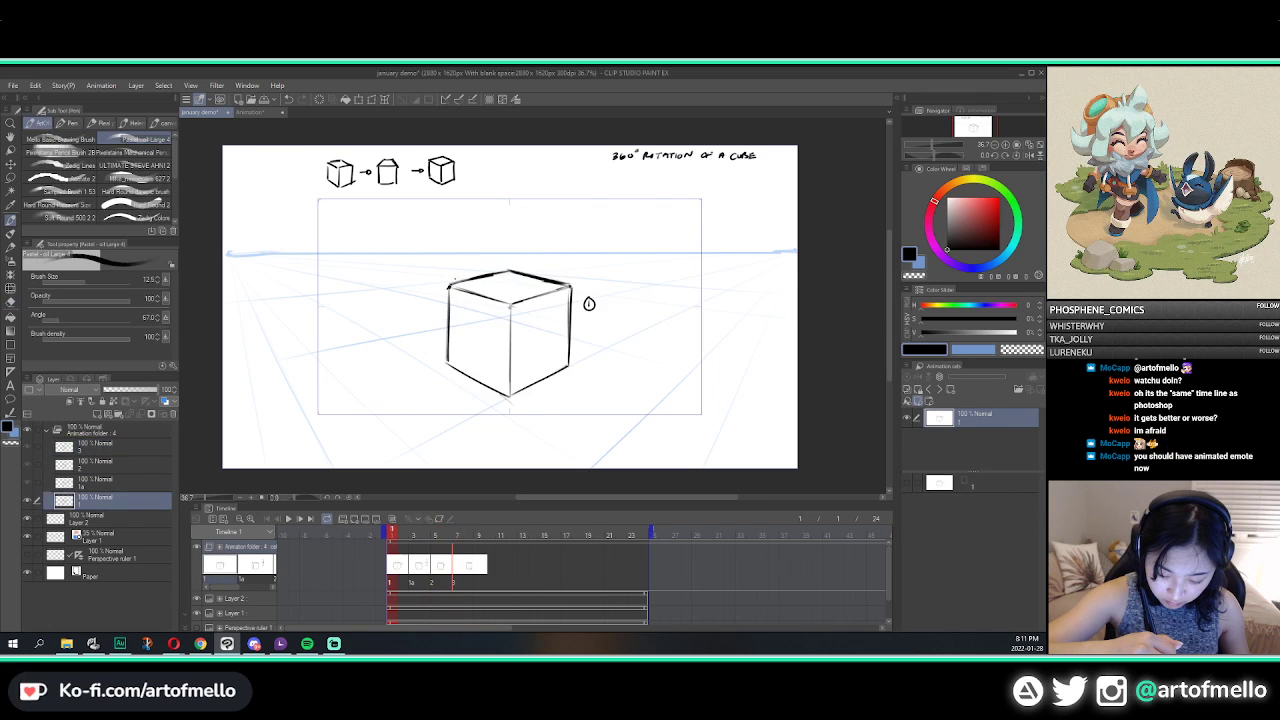
key(Left)
key(Left)
key(Right)
key(Right)
key(Left)
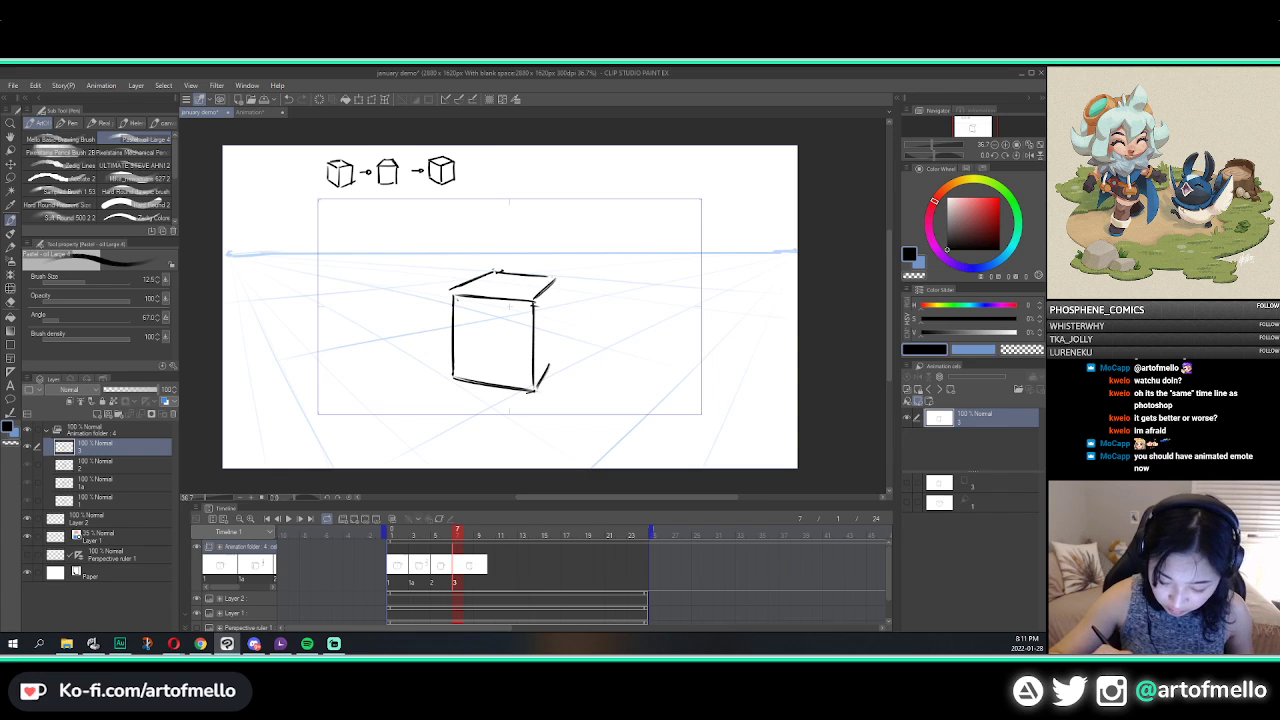
key(e)
mouse_move(452, 290)
mouse_down()
mouse_move(492, 272)
mouse_move(539, 293)
mouse_up()
key(Left)
key(Right)
key(Right)
key(Left)
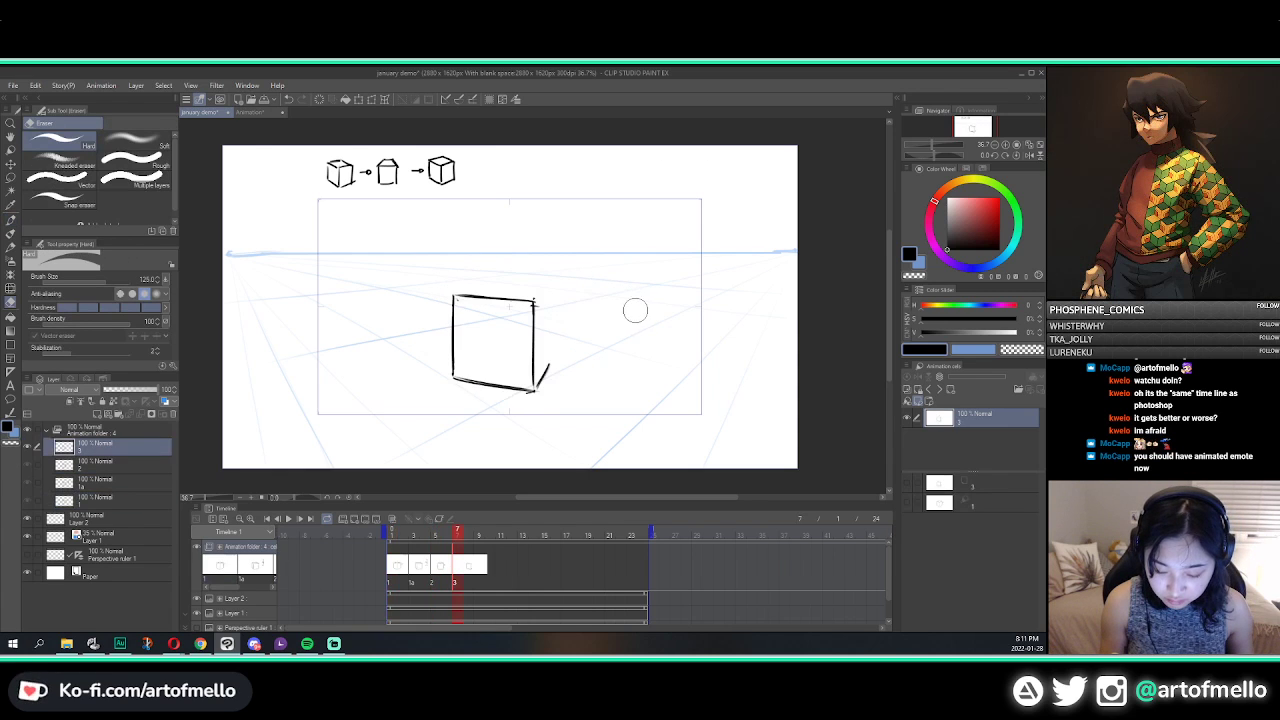
key(ctrl+z)
Step: Erase the top face's outer receding edge and redraw it to start from the front face's lowered corner
drag(455, 289, 498, 272)
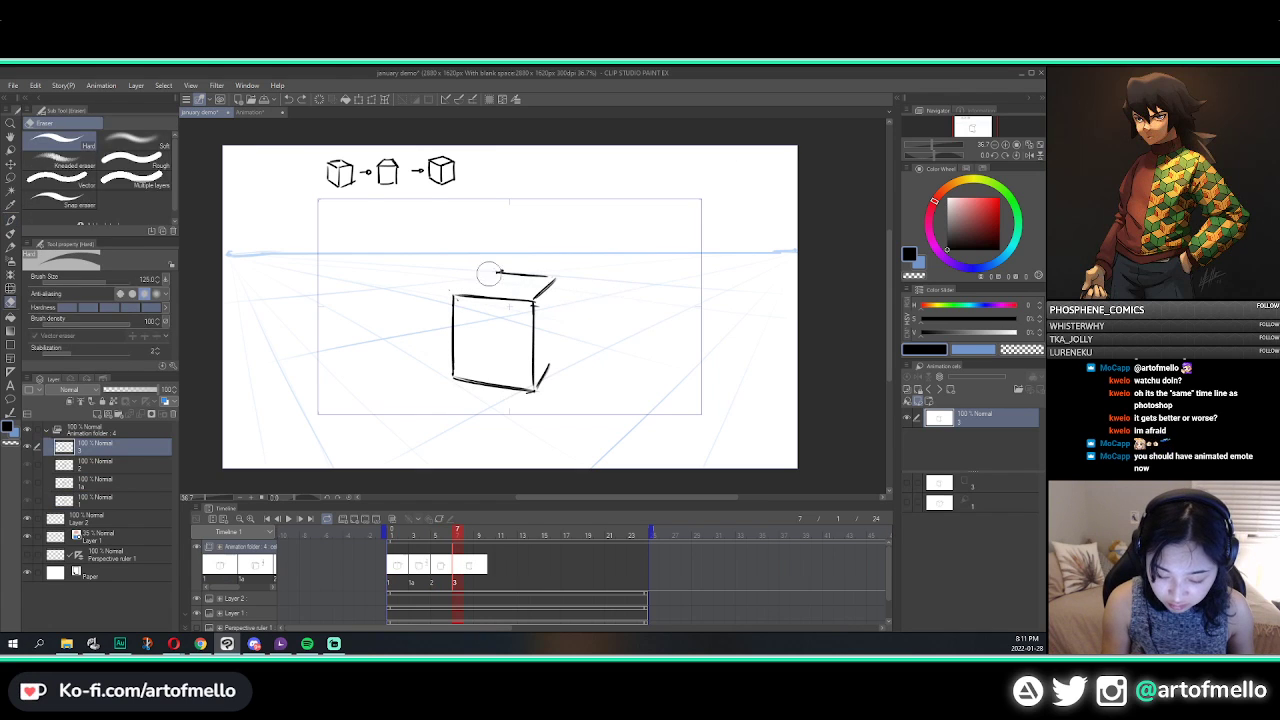
key(p)
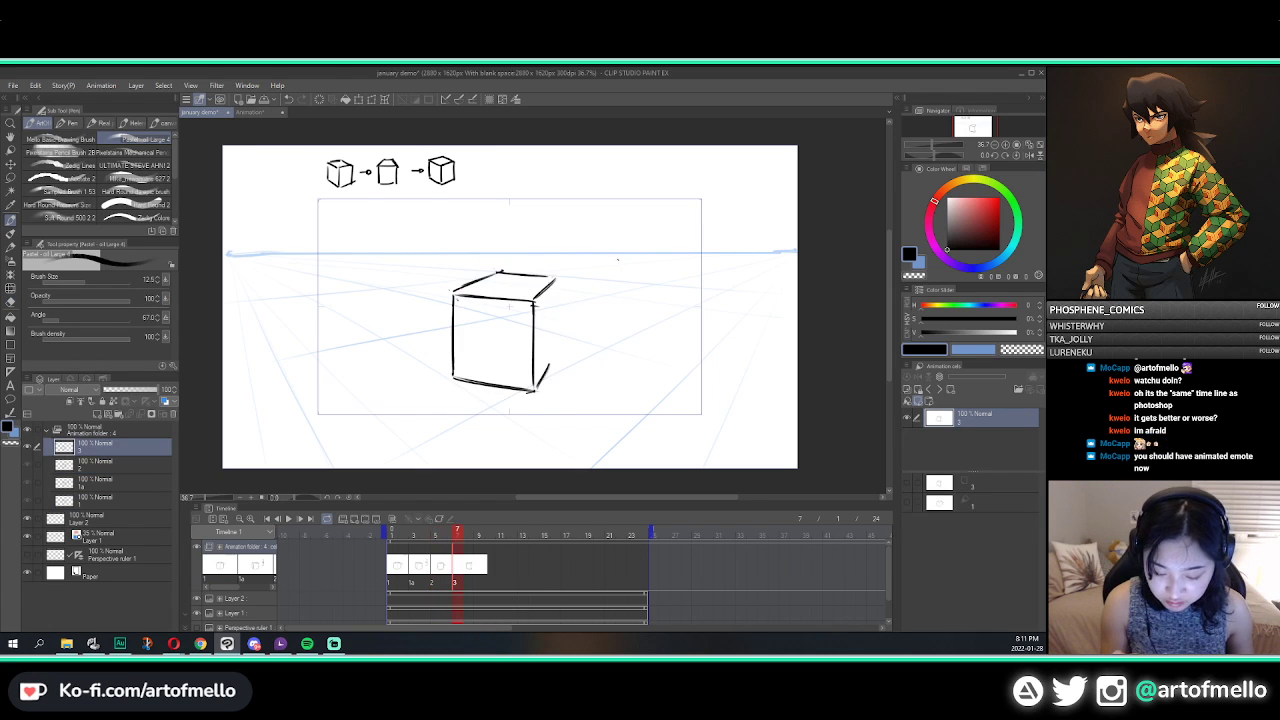
key(ctrl+z)
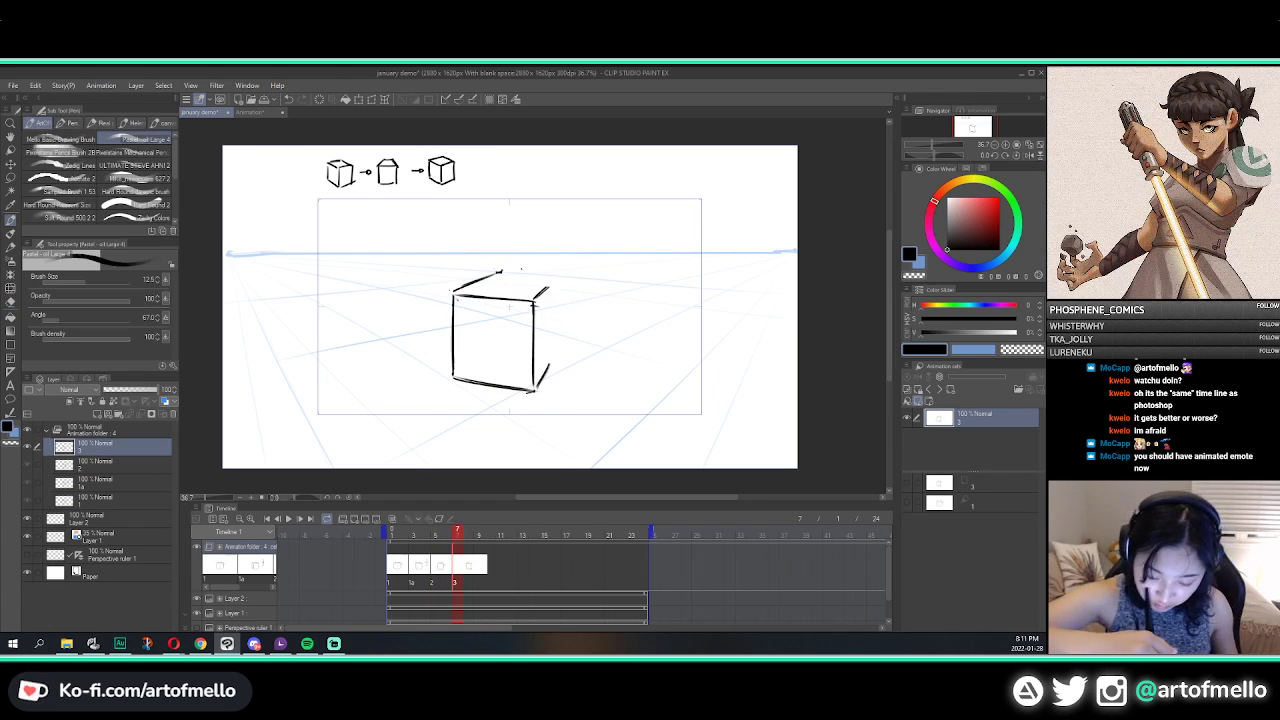
Step: Redraw the top face's back edge and widen the side face with a new far vertical edge and base edge
mouse_move(500, 271)
mouse_down()
mouse_move(563, 275)
mouse_move(540, 296)
mouse_move(558, 355)
mouse_up()
key(e)
key(p)
drag(557, 280, 545, 386)
key(e)
key(p)
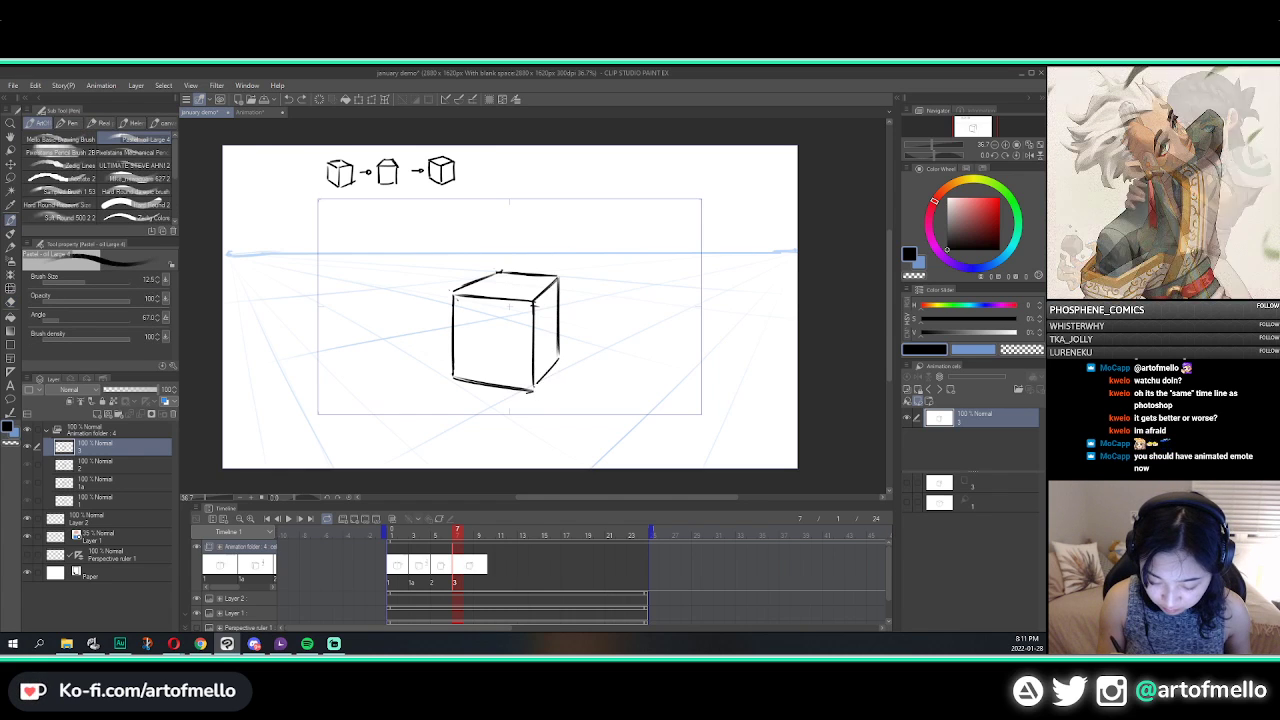
Step: Check frame 7 against its neighbouring frames, and erase the back edge of the cube's top face
key(Left)
key(Right)
key(Home)
key(Left)
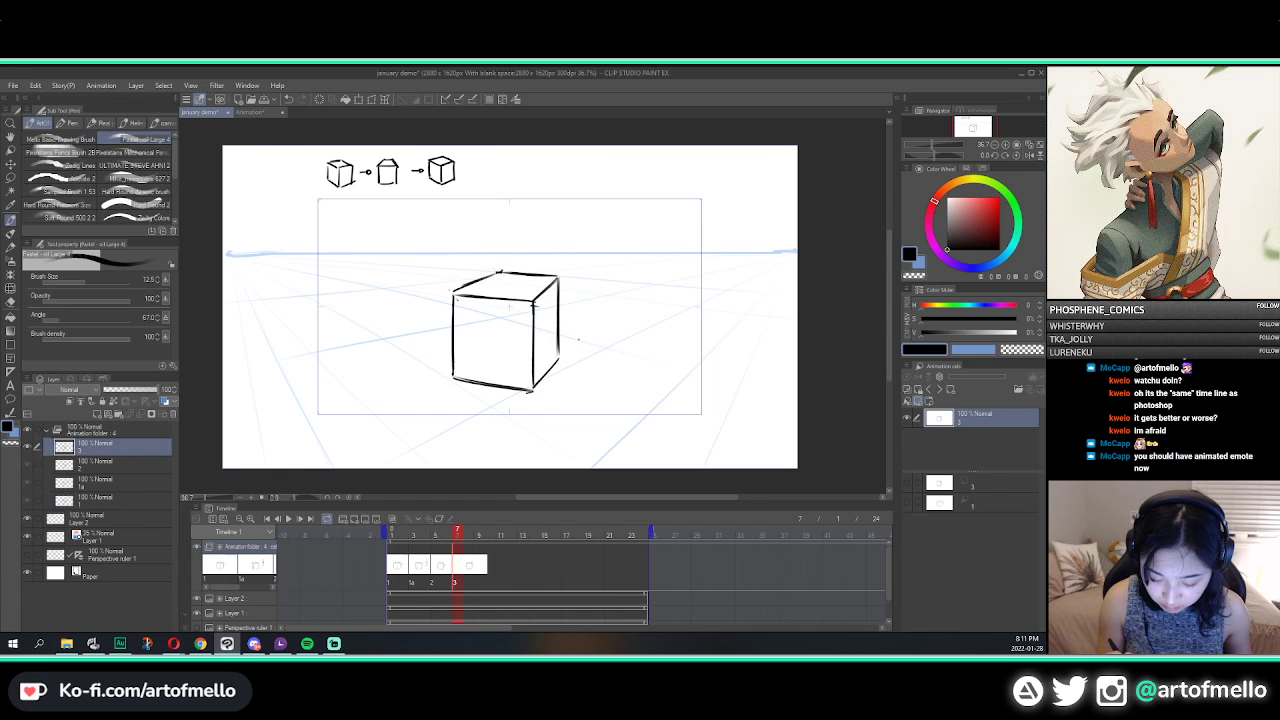
key(e)
mouse_move(558, 279)
mouse_down()
mouse_move(535, 300)
mouse_move(500, 266)
mouse_move(559, 286)
mouse_move(494, 276)
mouse_up()
key(p)
Step: Try a flatter top face by redrawing its back edge slightly lower, and compare it with the neighbouring frames
key(Left)
key(Left)
key(Left)
key(e)
key(p)
key(ctrl+z)
key(e)
key(p)
key(ctrl+z)
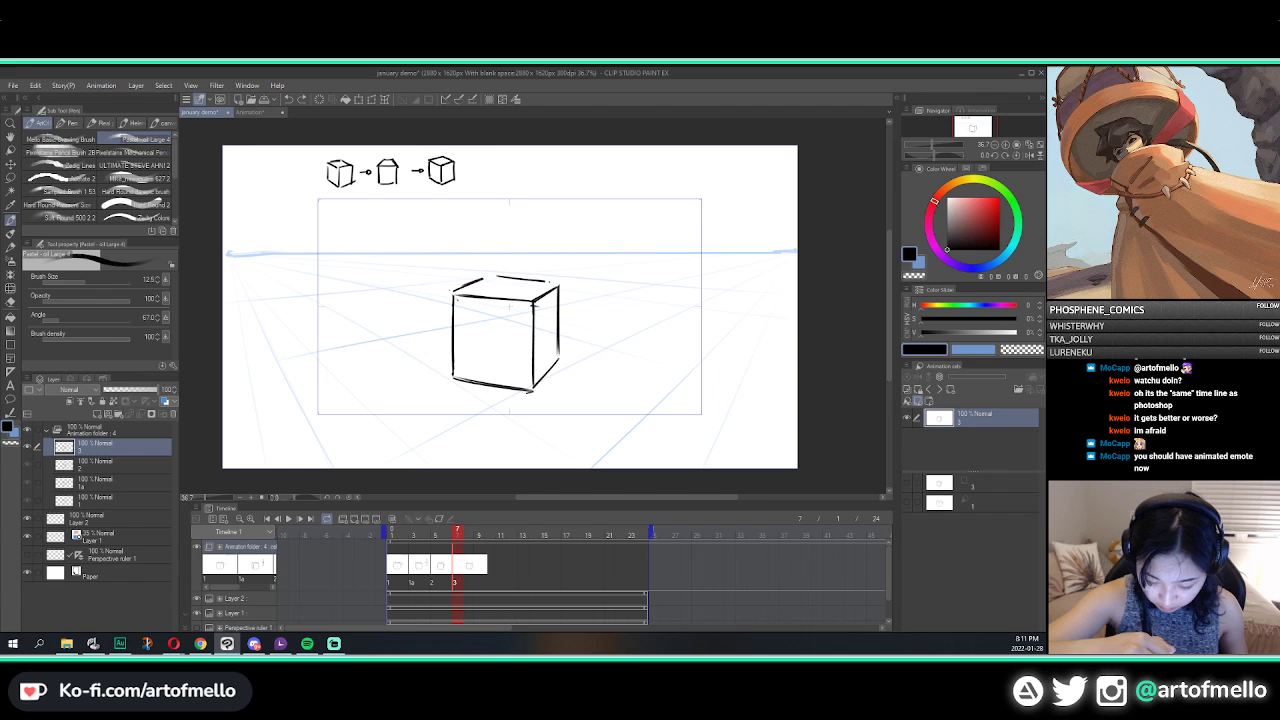
key(Left)
key(Right)
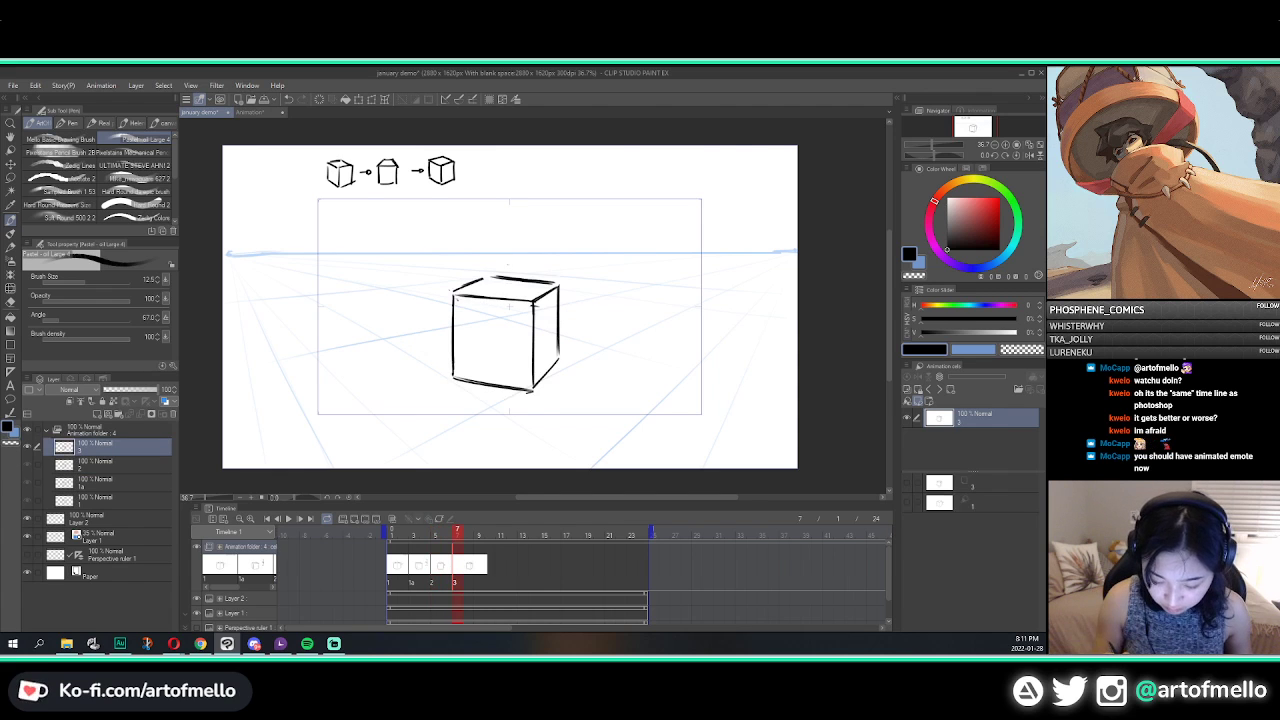
key(Right)
key(Left)
Step: Erase the top face's edges and most of the far vertical edge, and redraw the outer receding edge with a flatter slope
key(e)
mouse_move(498, 278)
mouse_down()
mouse_move(547, 292)
mouse_move(557, 329)
mouse_up()
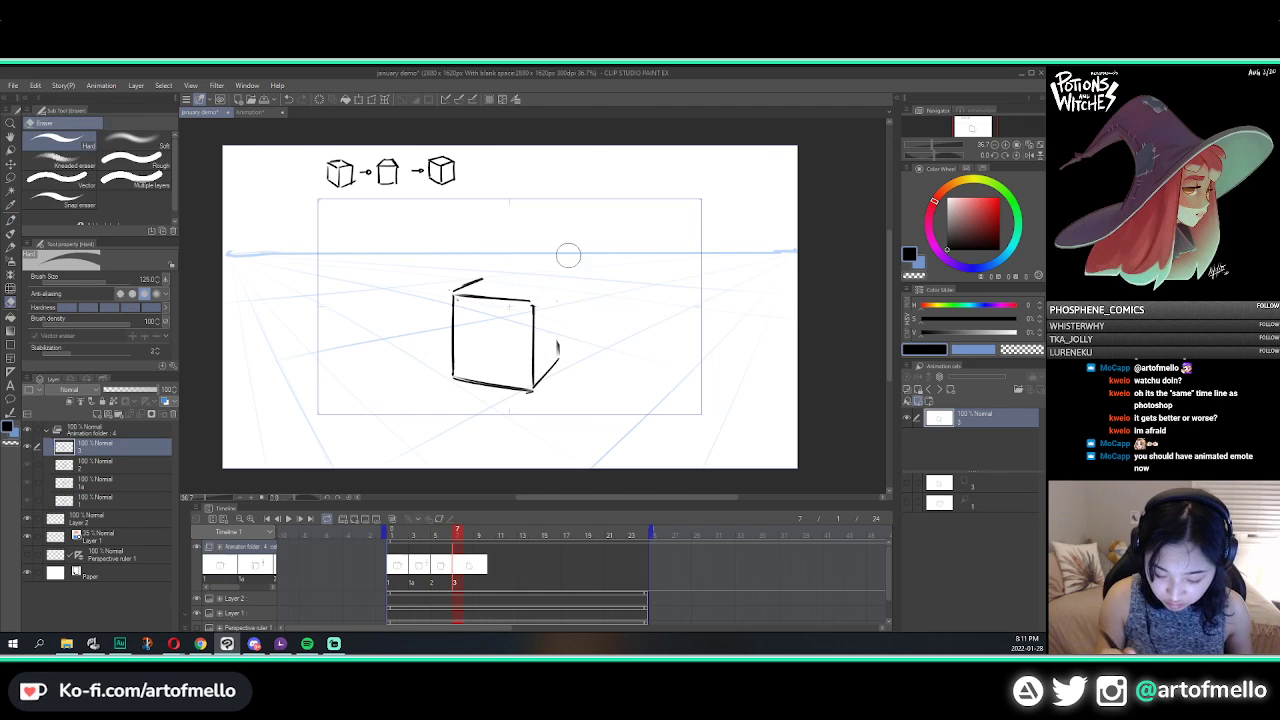
drag(488, 279, 457, 289)
key(p)
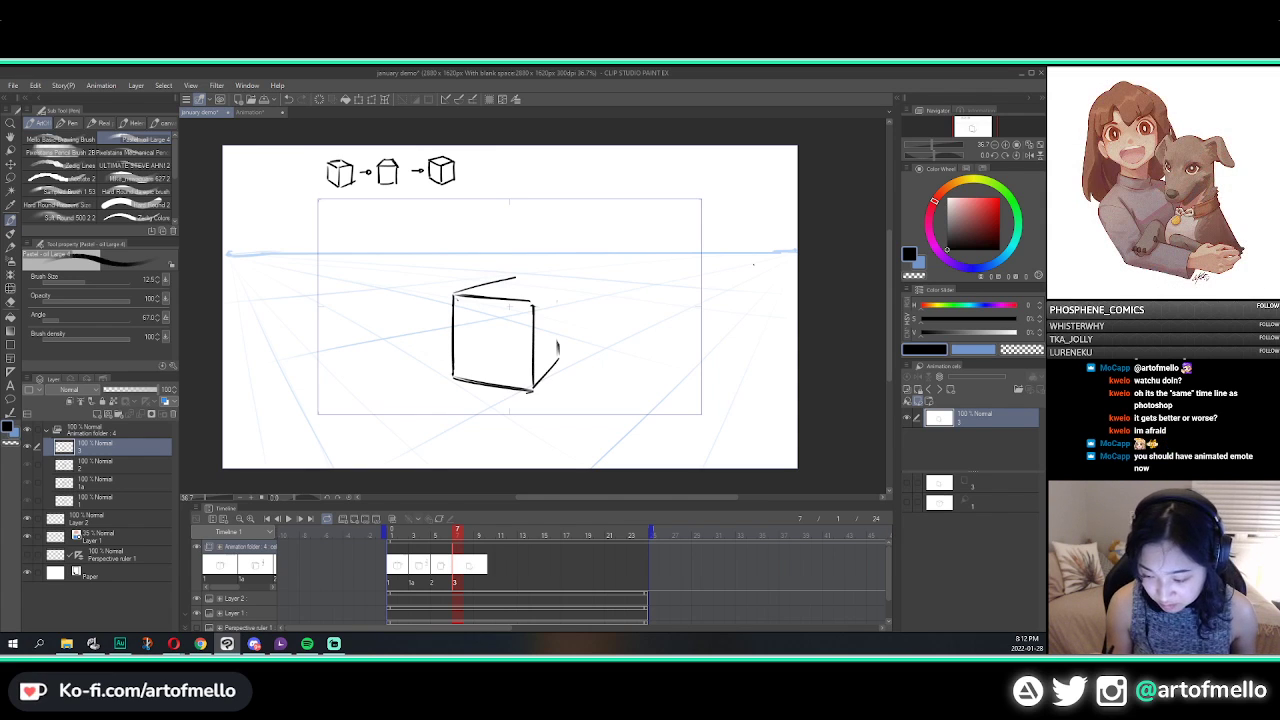
Step: Redraw the side face slightly wider with a new top receding edge, base edge and far vertical edge
key(e)
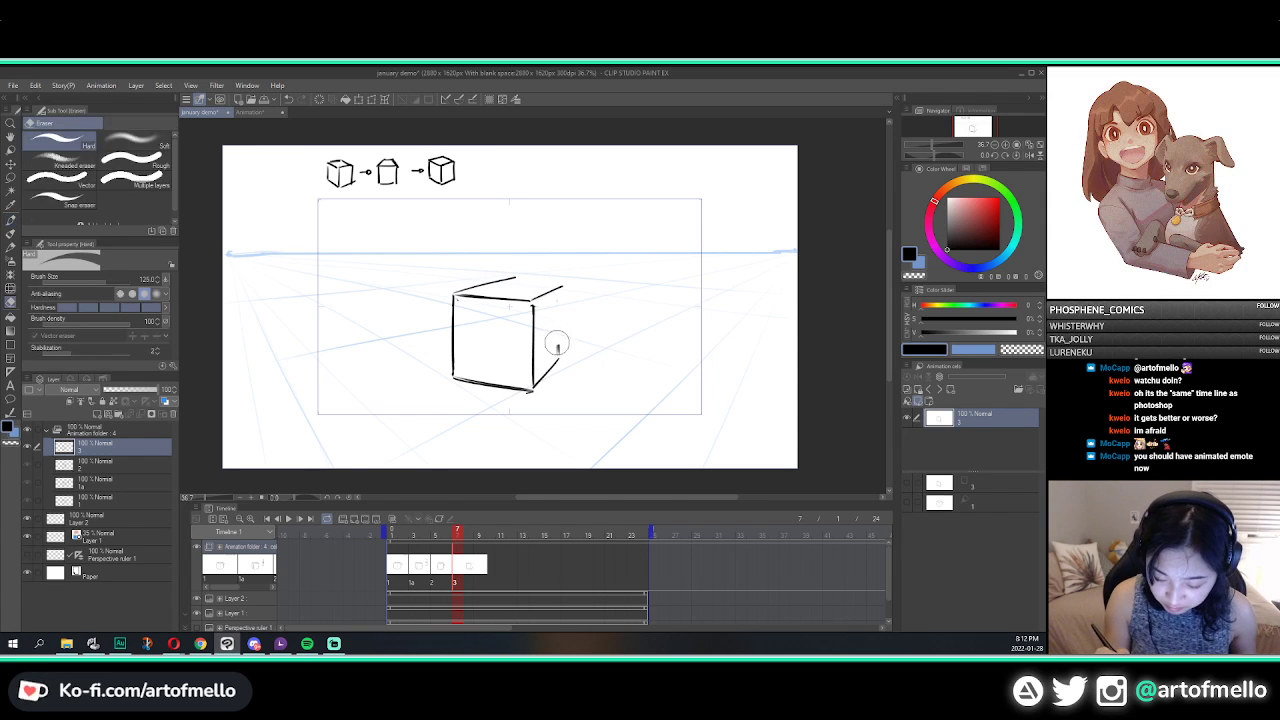
drag(558, 342, 558, 354)
key(p)
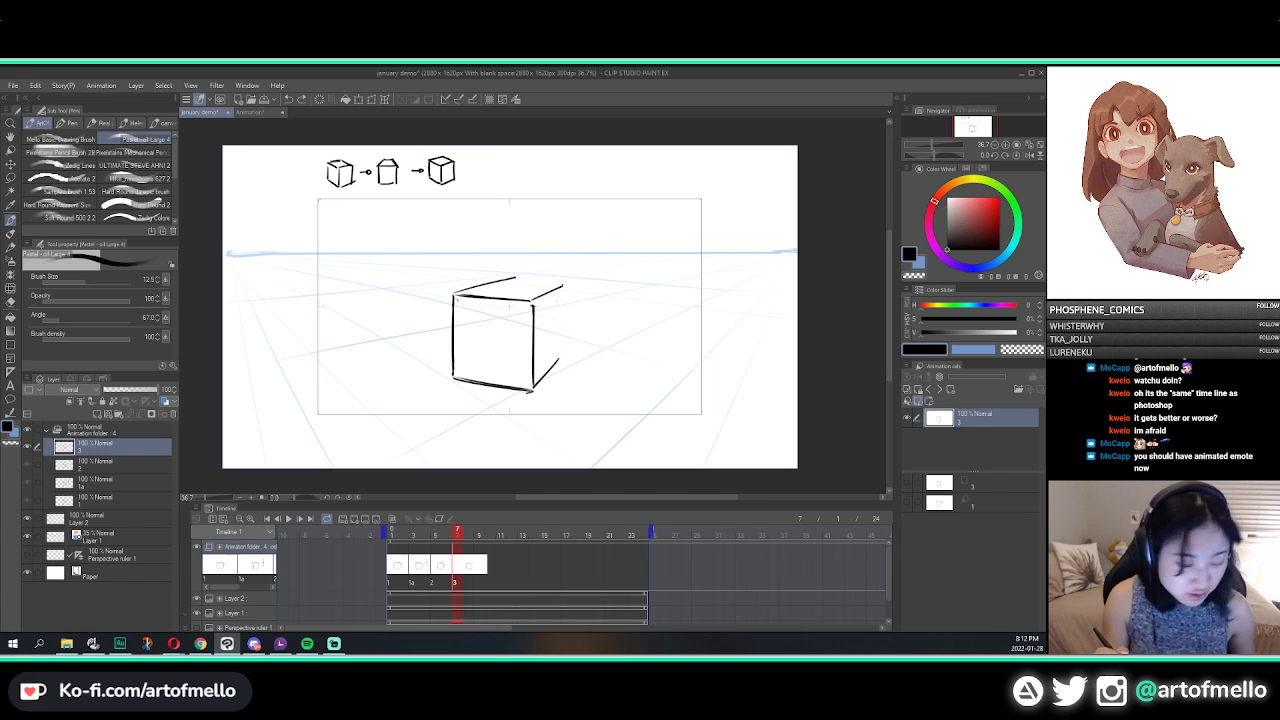
key(e)
key(p)
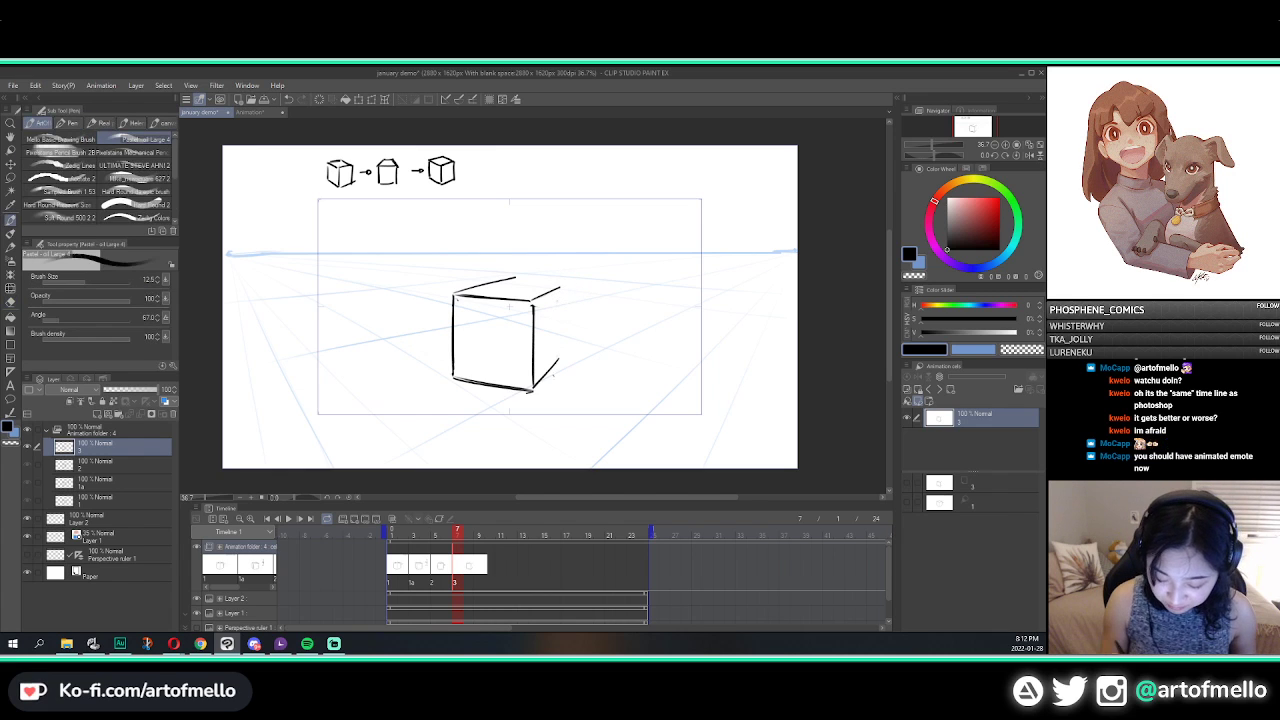
key(e)
mouse_move(560, 358)
mouse_down()
mouse_move(541, 382)
mouse_move(563, 360)
mouse_up()
key(p)
key(ctrl+z)
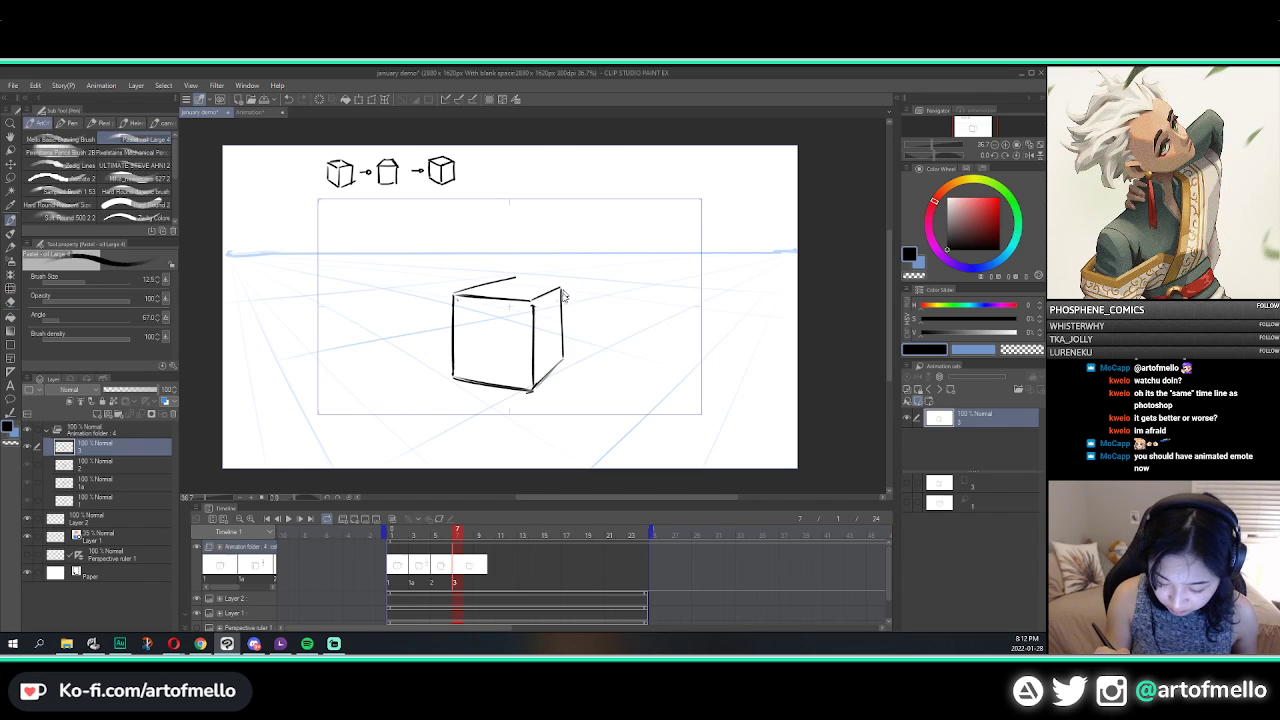
Step: Draw the back edge of the flatter top face and trim the overshooting outer receding edge
key(e)
mouse_move(518, 279)
mouse_down()
mouse_move(507, 282)
mouse_move(560, 285)
mouse_move(546, 284)
mouse_up()
key(p)
key(ctrl+z)
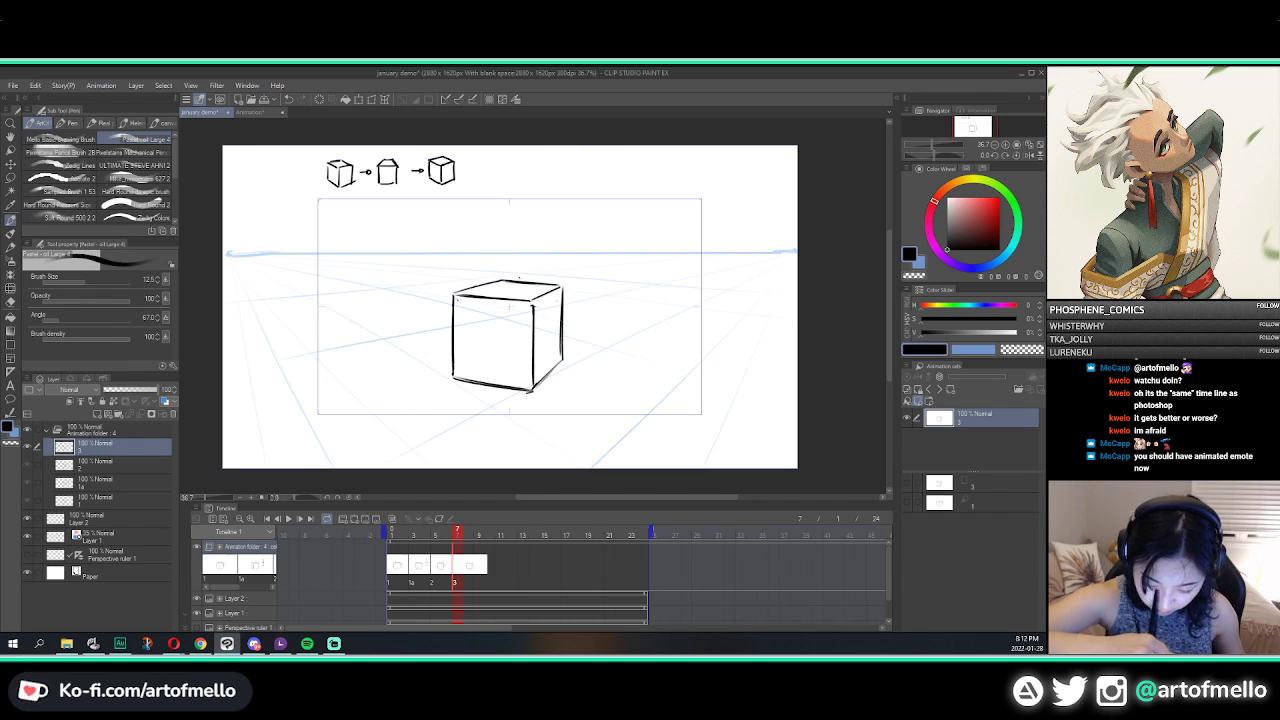
Step: Flip between frame 7 and the earlier frames to examine how the cube's top face rotates
key(Left)
key(Right)
key(Left)
key(Left)
key(Left)
key(Right)
key(Right)
key(Right)
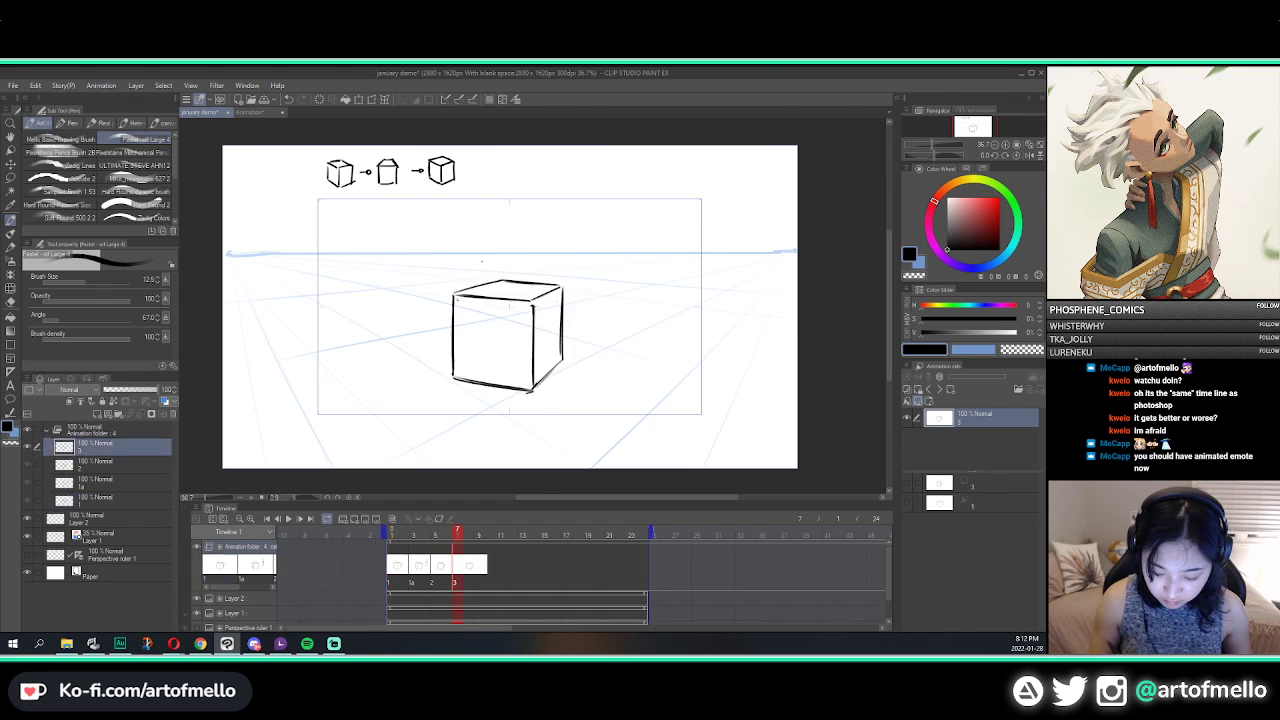
Step: Turn on the onion skin and light table references, and erase the back and receding edges of the top face
click(392, 519)
key(e)
mouse_move(503, 278)
mouse_down()
mouse_move(461, 284)
mouse_move(551, 277)
mouse_up()
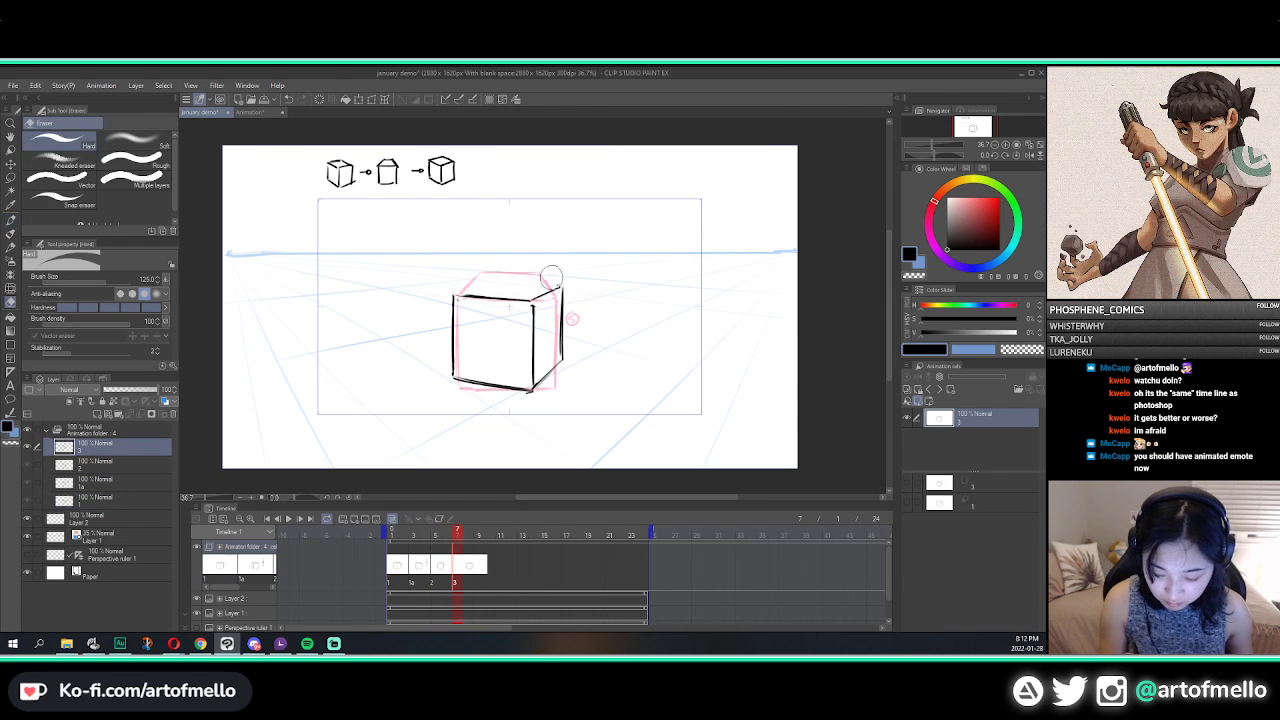
click(920, 373)
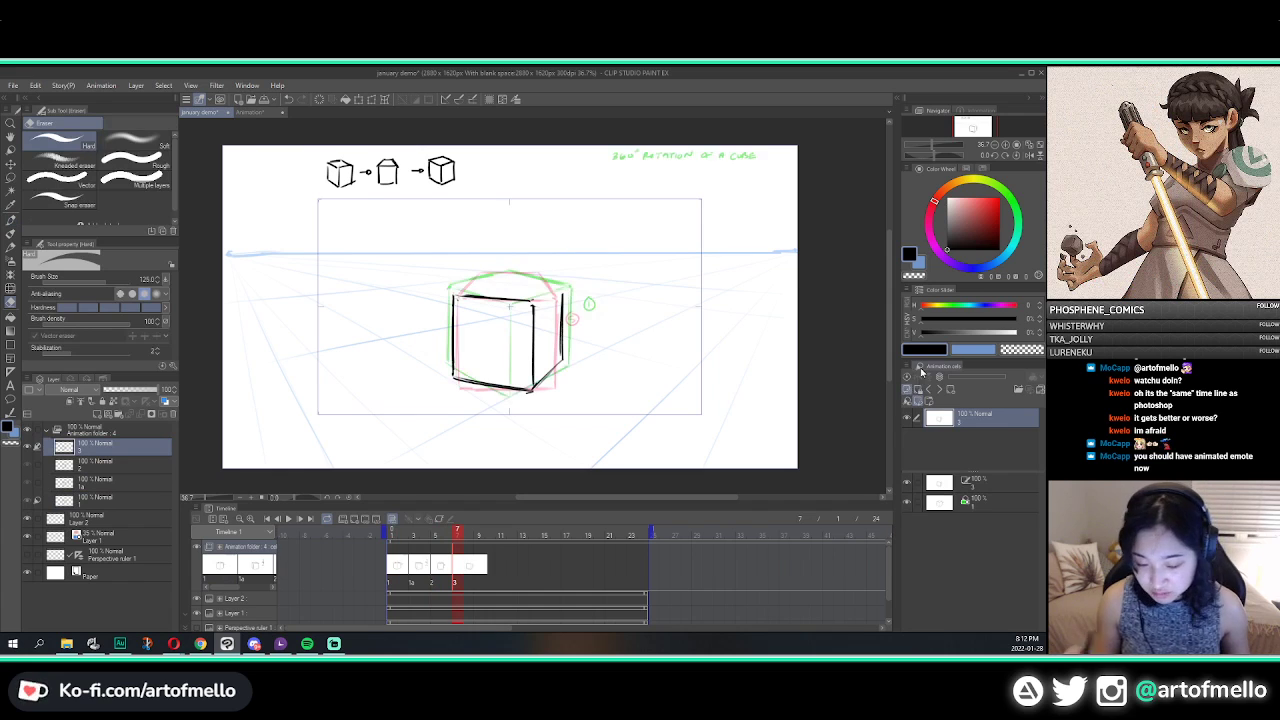
Step: Redraw the top face taller with steeper receding edges against the references, and redo the side face's base edge
key(p)
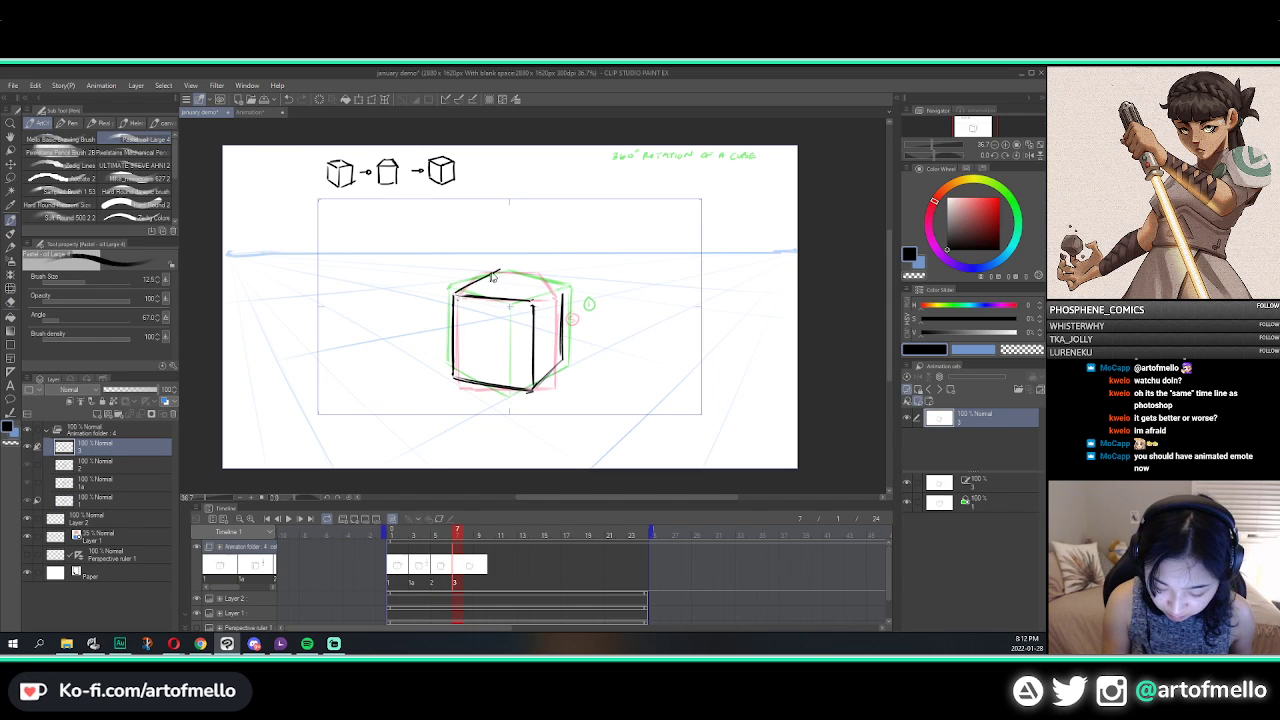
key(ctrl+z)
drag(456, 292, 496, 271)
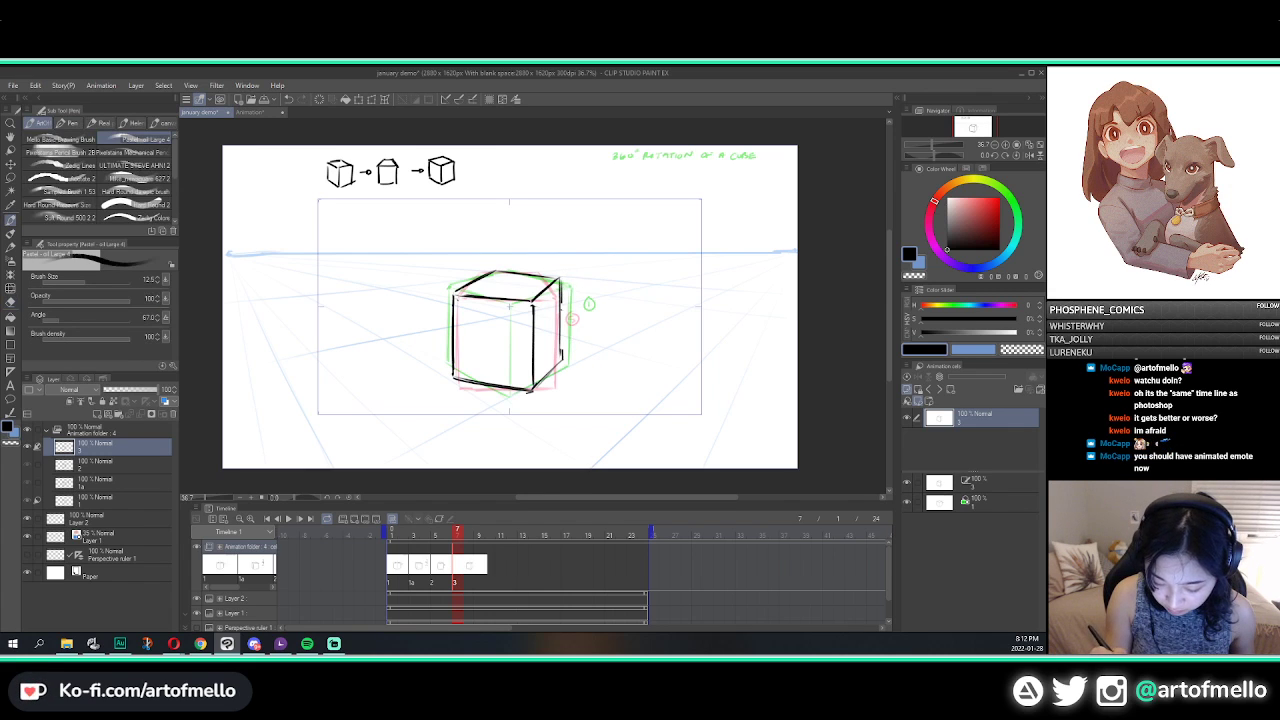
key(e)
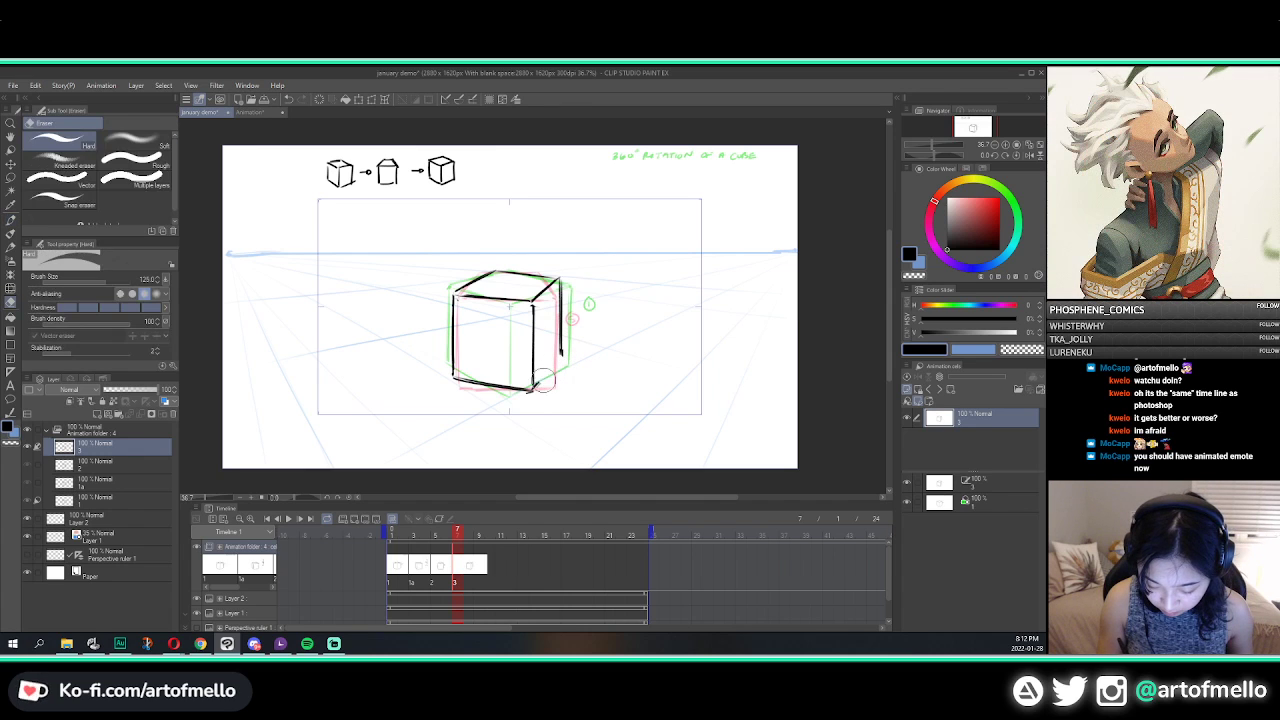
key(p)
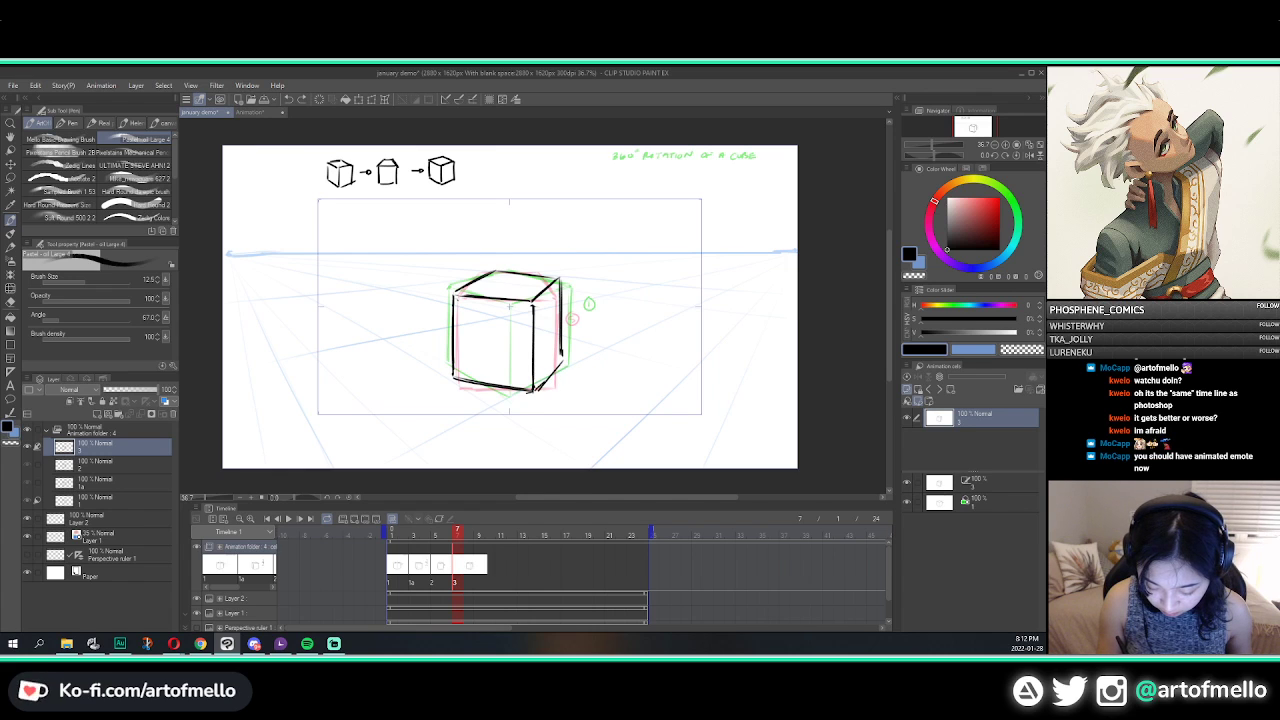
Step: Select the near vertical edge and move it slightly lower, then redraw the side face's base edge to meet it
key(e)
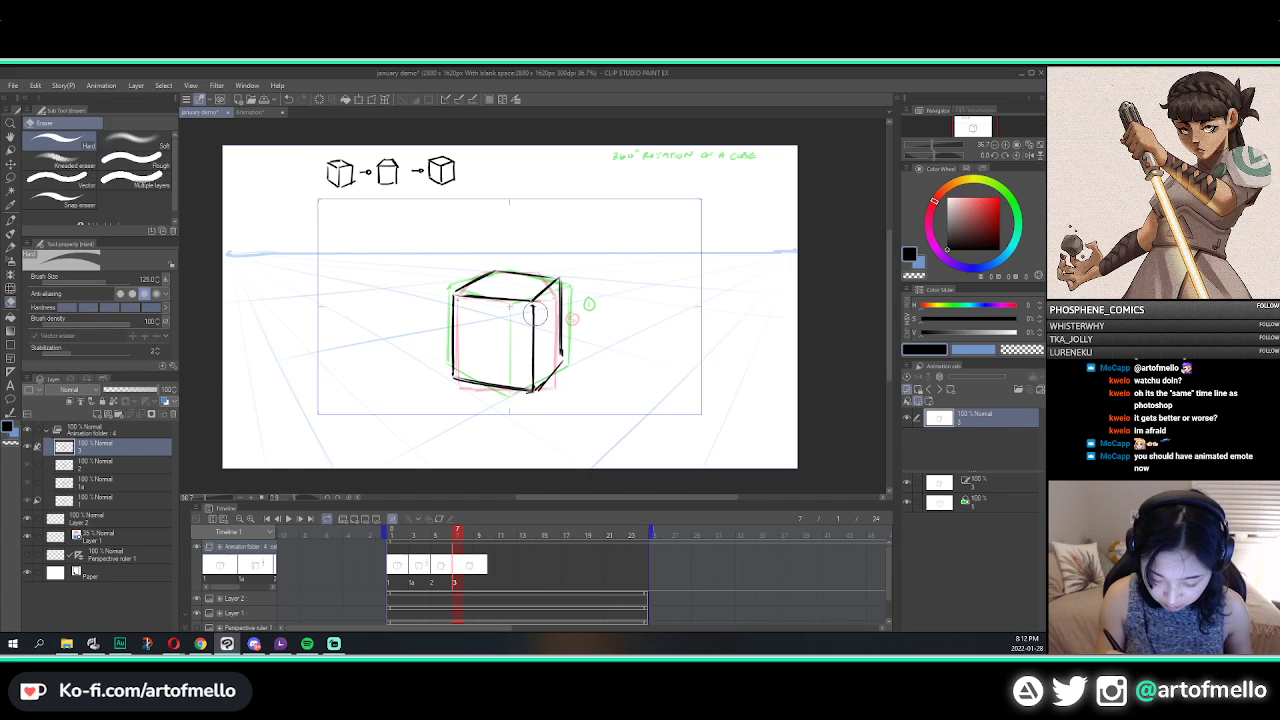
key(m)
drag(545, 392, 537, 308)
key(p)
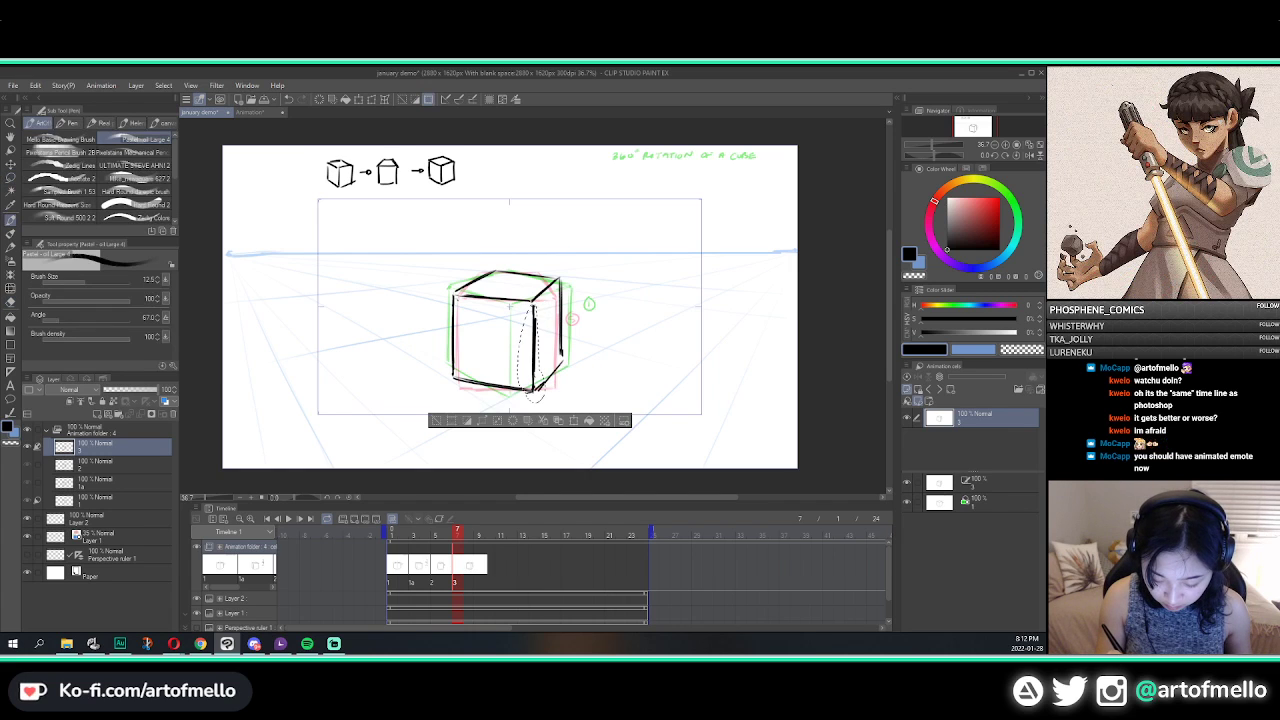
key(k)
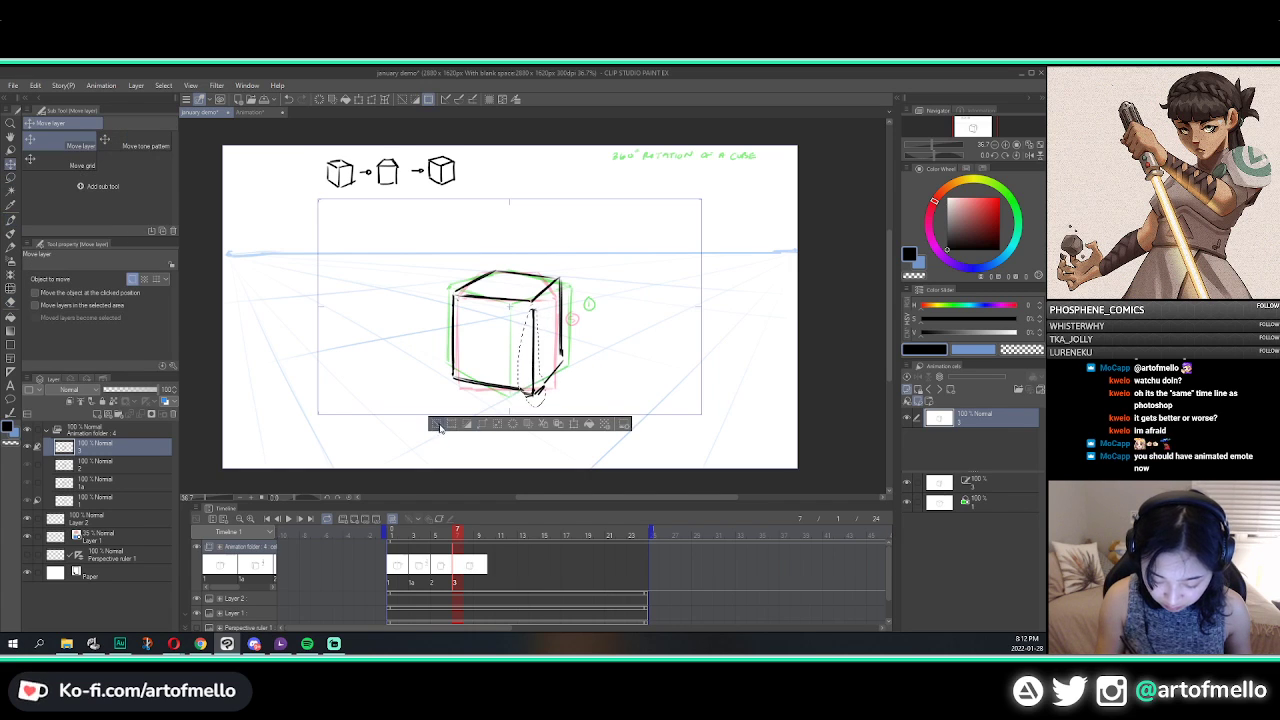
click(438, 425)
key(p)
key(e)
key(p)
mouse_move(564, 363)
mouse_down()
mouse_move(542, 388)
mouse_move(563, 363)
mouse_up()
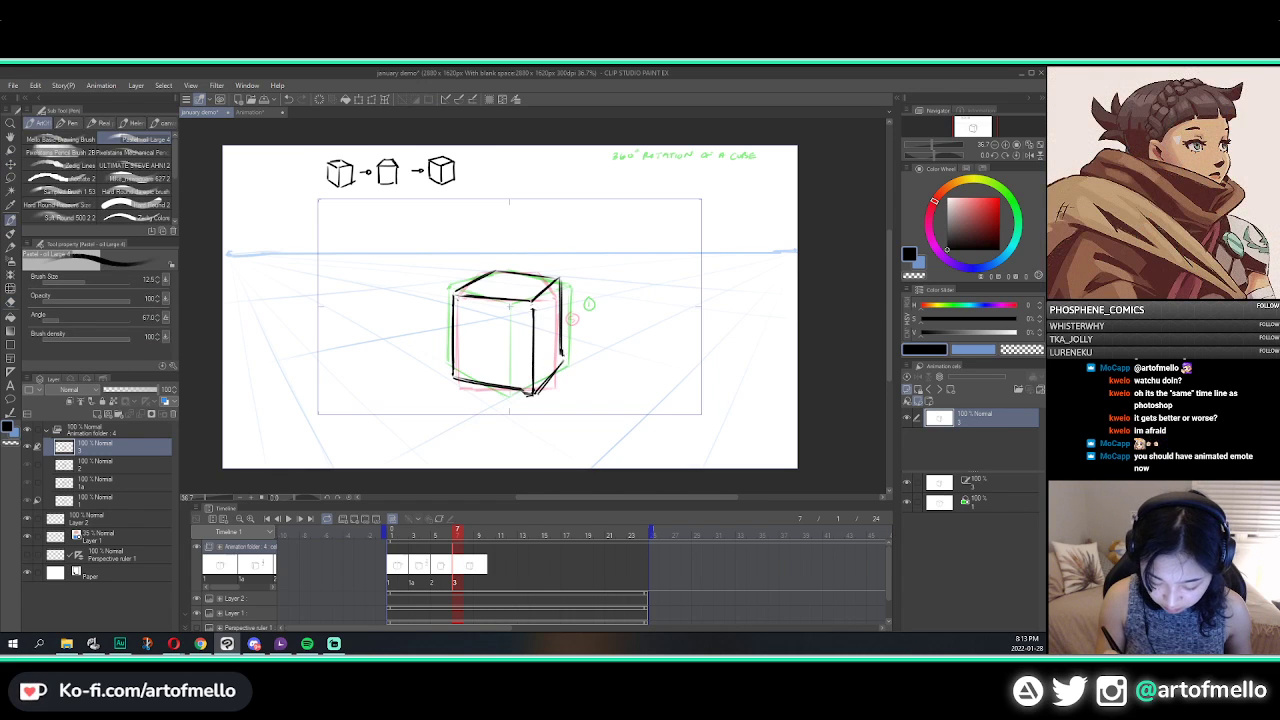
Step: Erase and redraw the front face's base edge down to the lowered corner, and retouch its top edge at the outer corner
key(e)
drag(461, 380, 519, 391)
key(p)
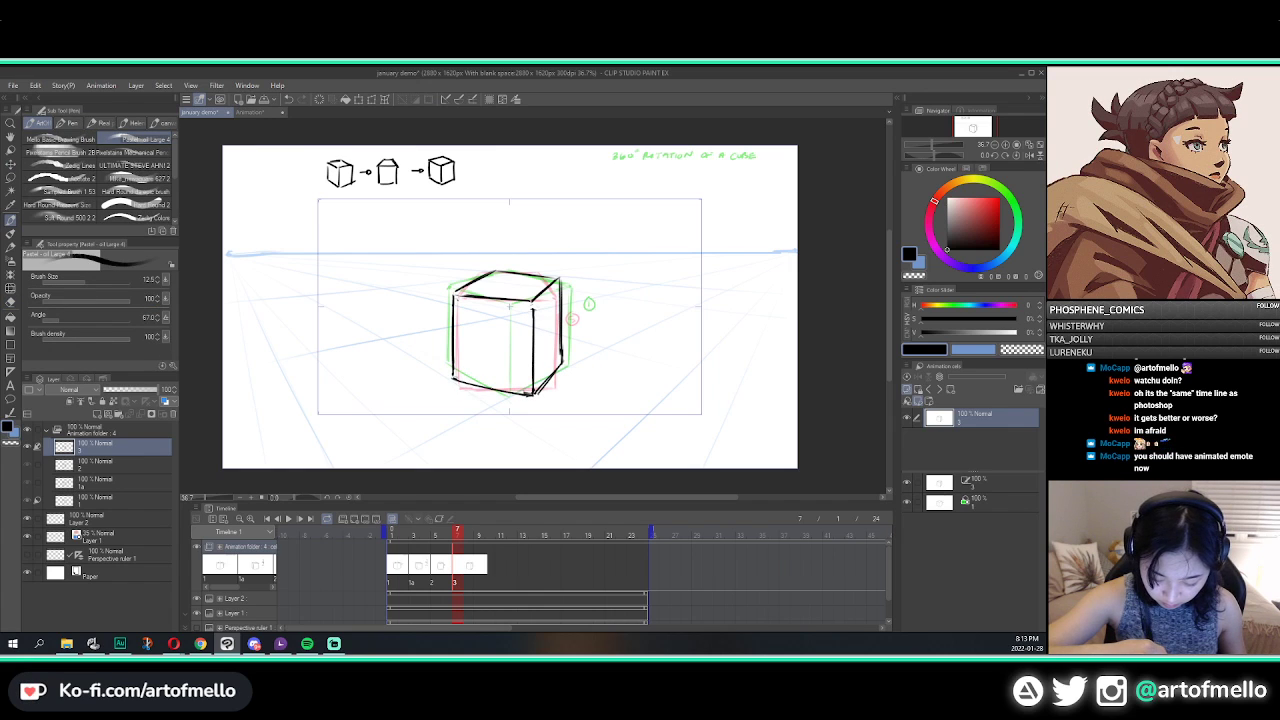
key(ctrl+z)
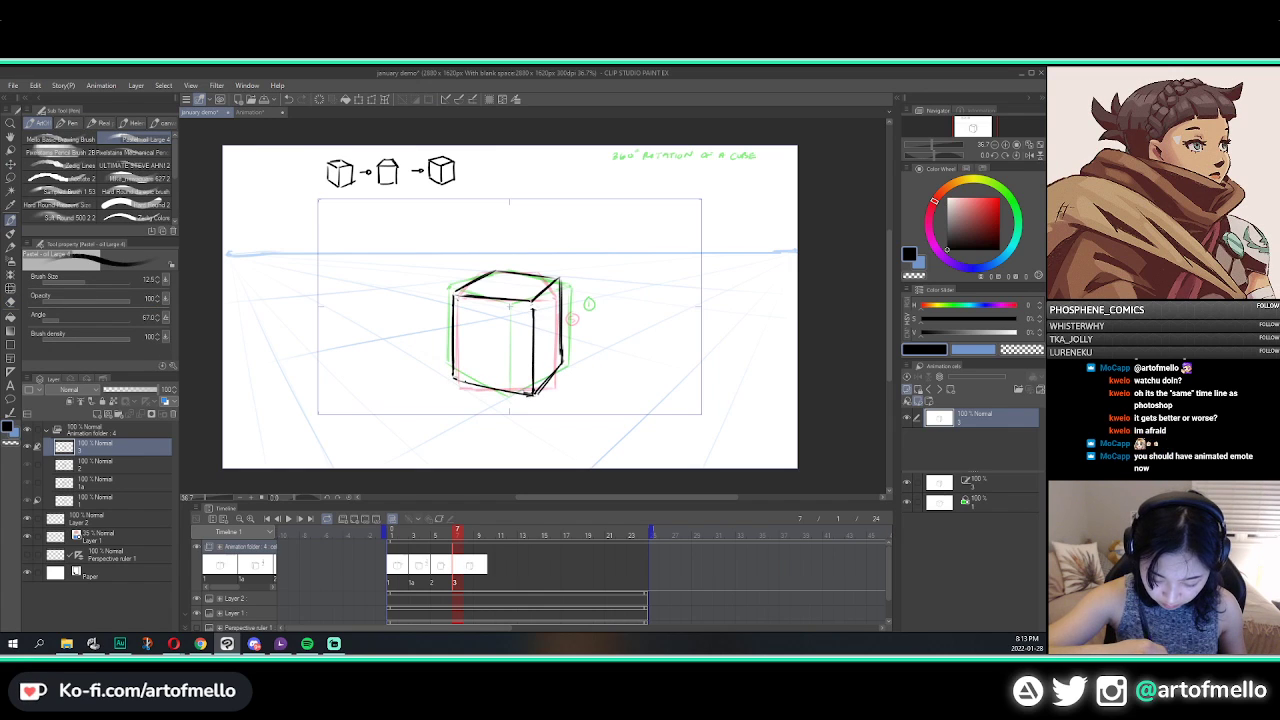
drag(460, 381, 532, 395)
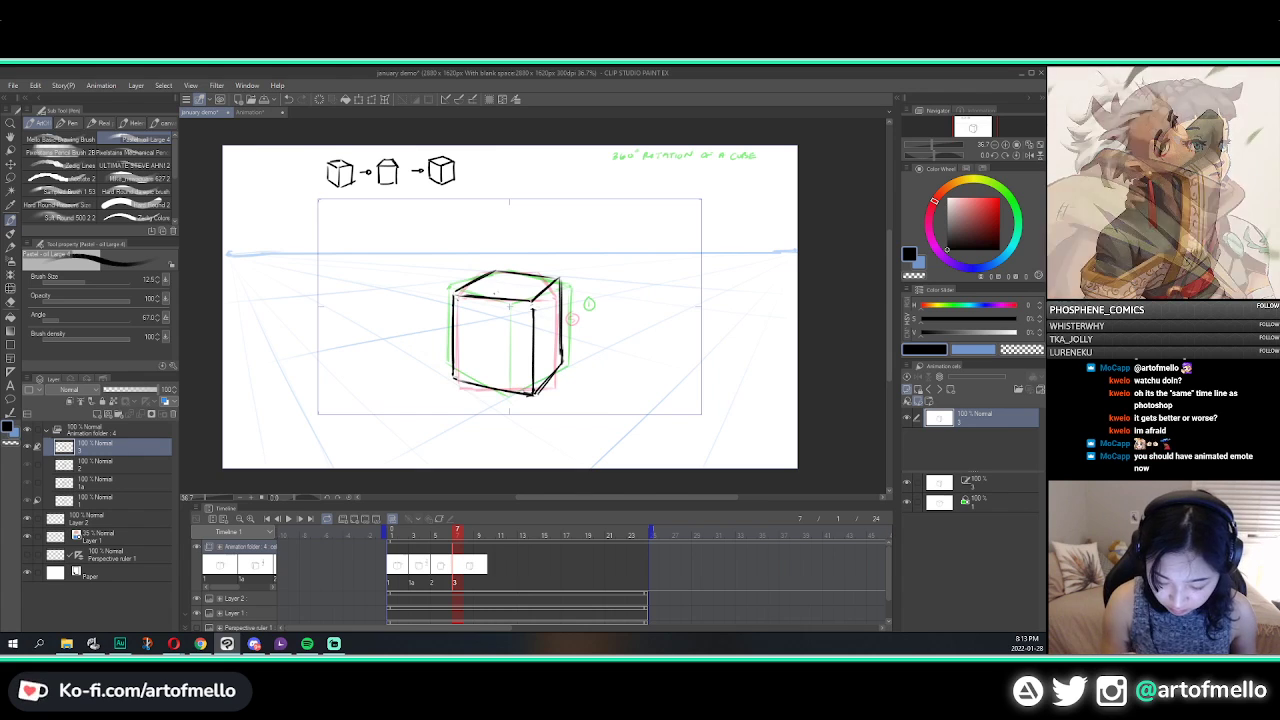
key(e)
key(p)
drag(455, 293, 476, 297)
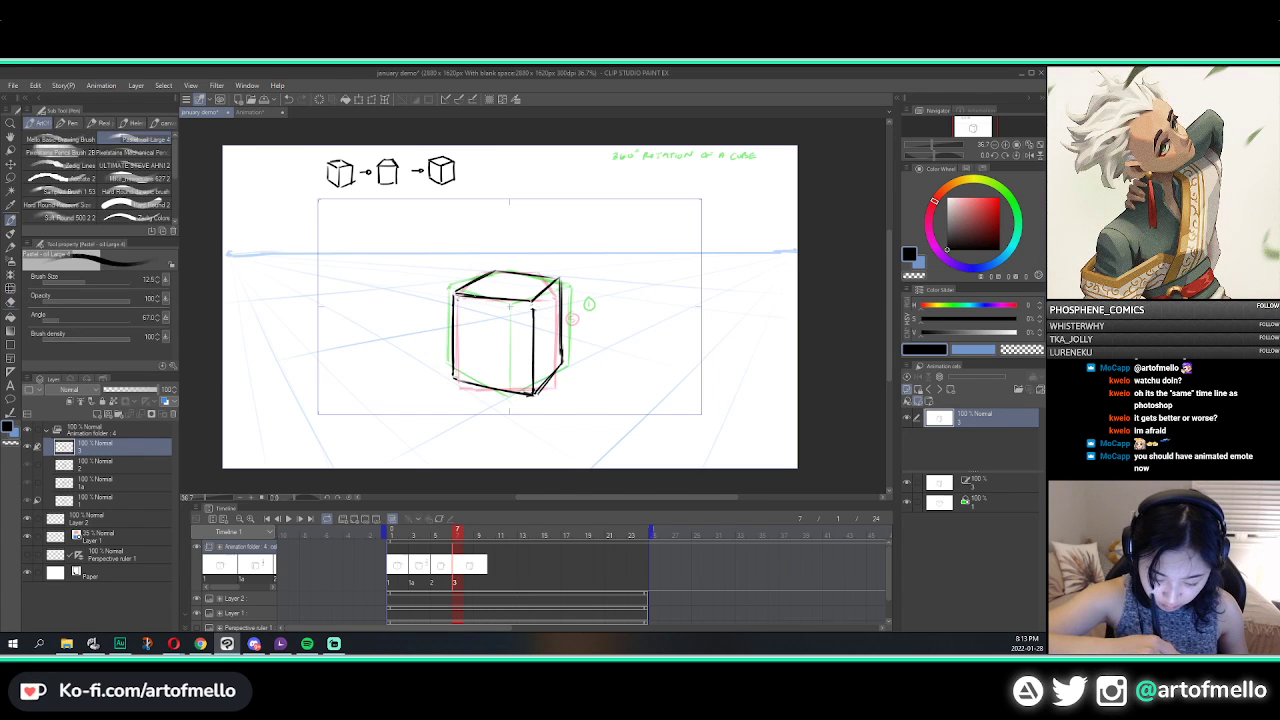
Step: Erase the top face's outer receding edge and redraw it with a matching back edge
key(e)
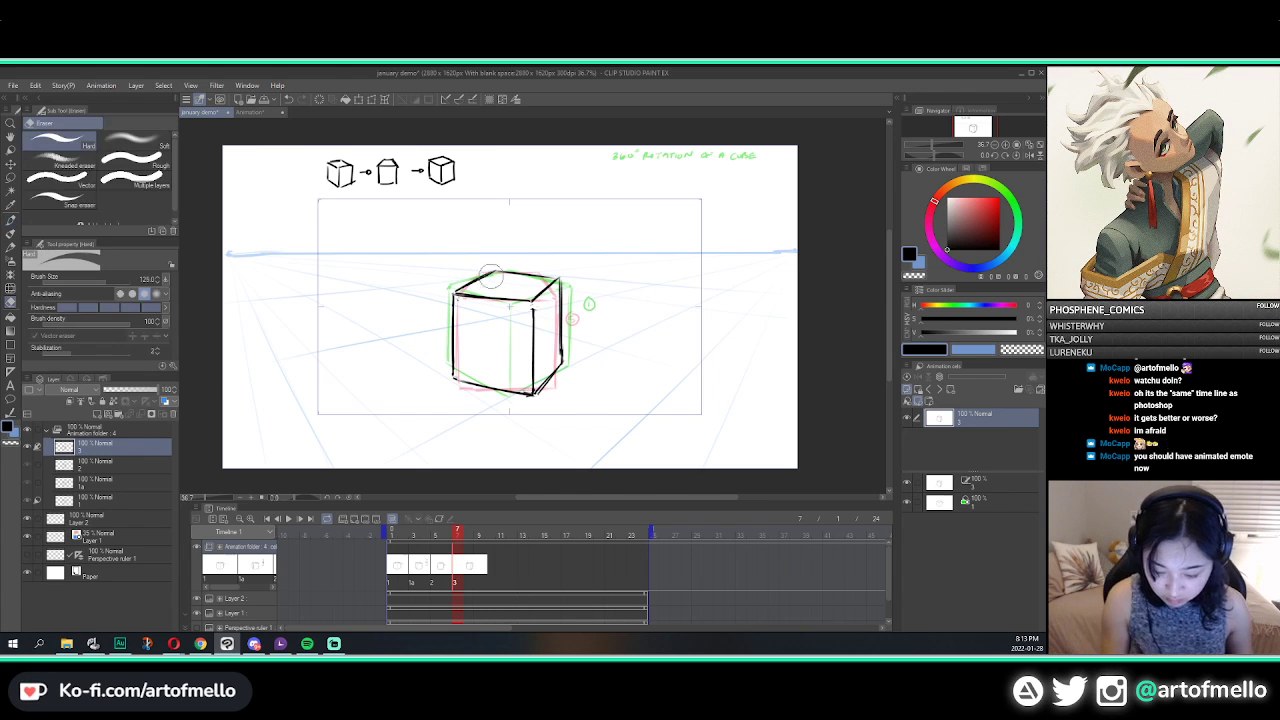
drag(496, 270, 450, 297)
key(p)
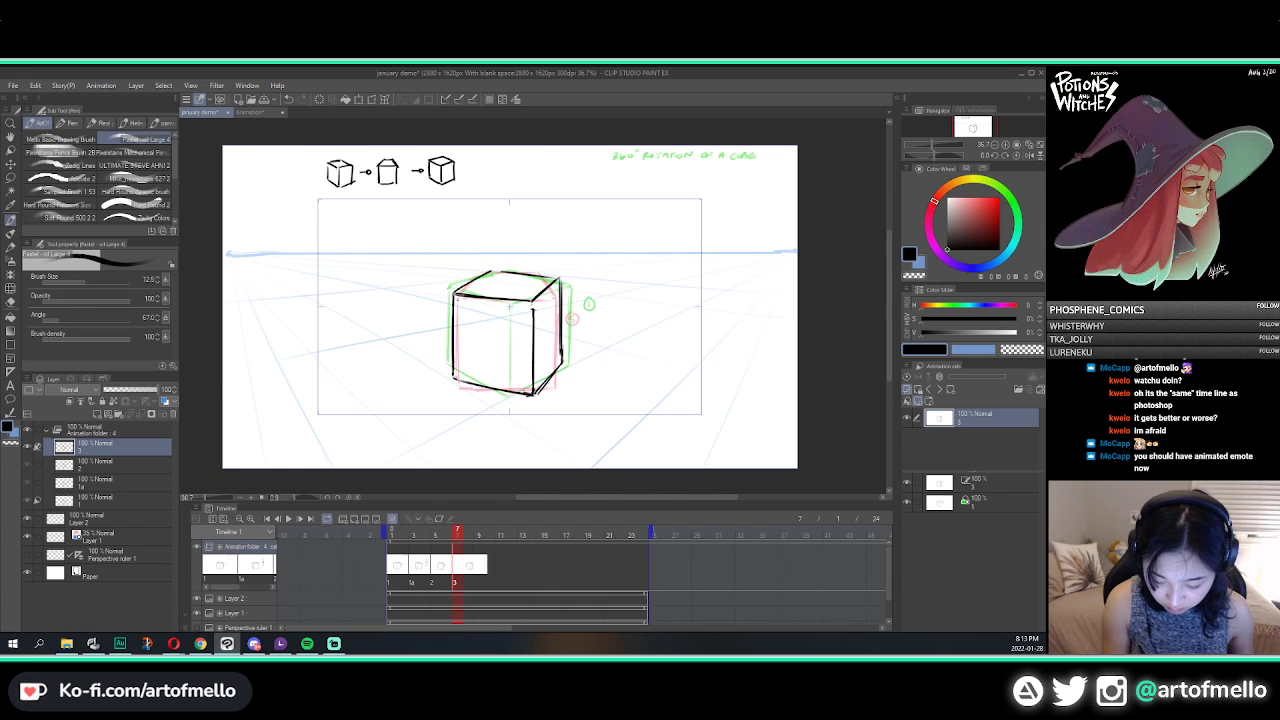
mouse_move(454, 292)
mouse_down()
mouse_move(493, 270)
mouse_move(548, 276)
mouse_up()
key(e)
key(p)
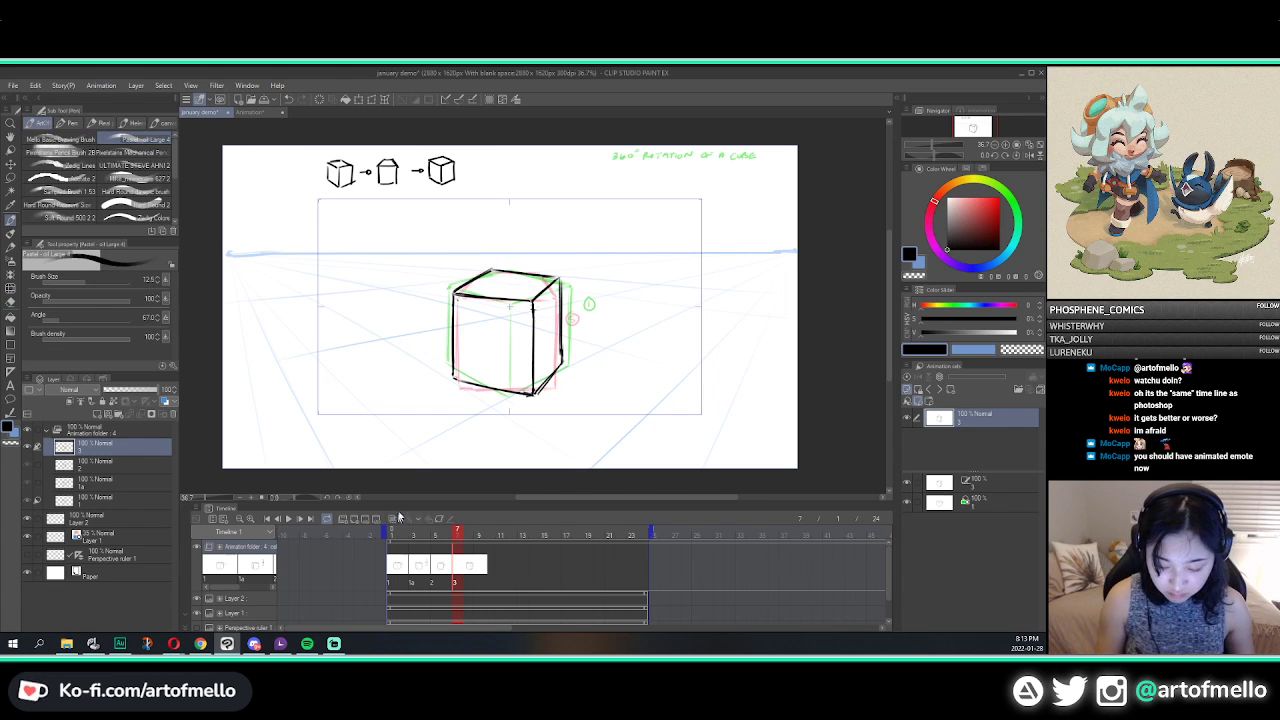
Step: Turn off the onion skin and light table references, and flip frame 7 against the earlier frames to check the rotation
click(394, 518)
key(Left)
key(Right)
key(Right)
key(Right)
key(Right)
key(Right)
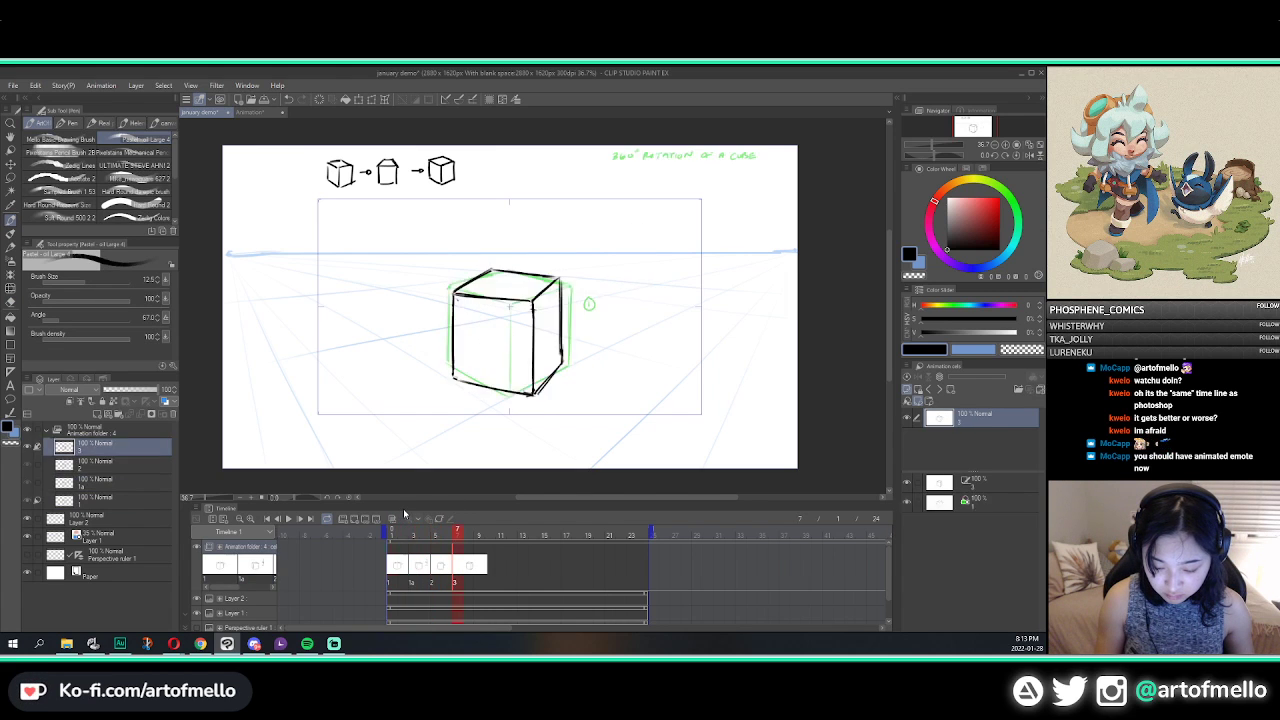
key(Left)
key(Left)
key(Left)
key(Right)
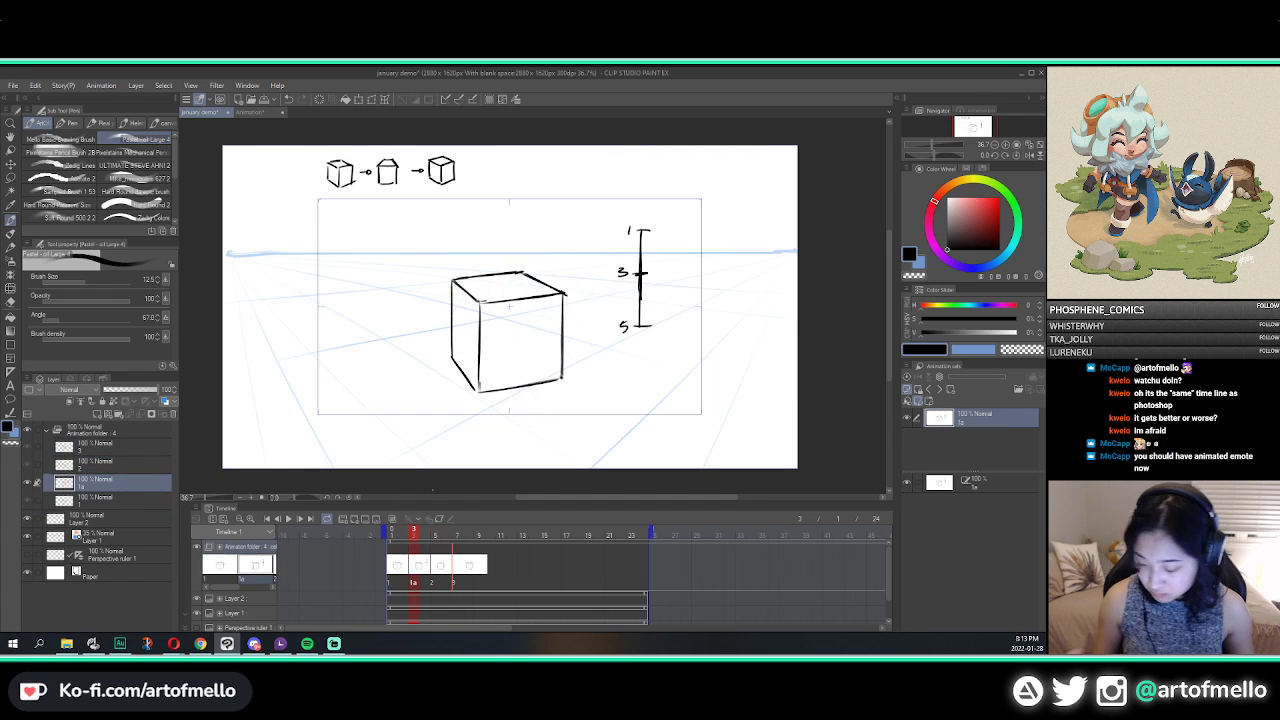
key(Right)
key(Right)
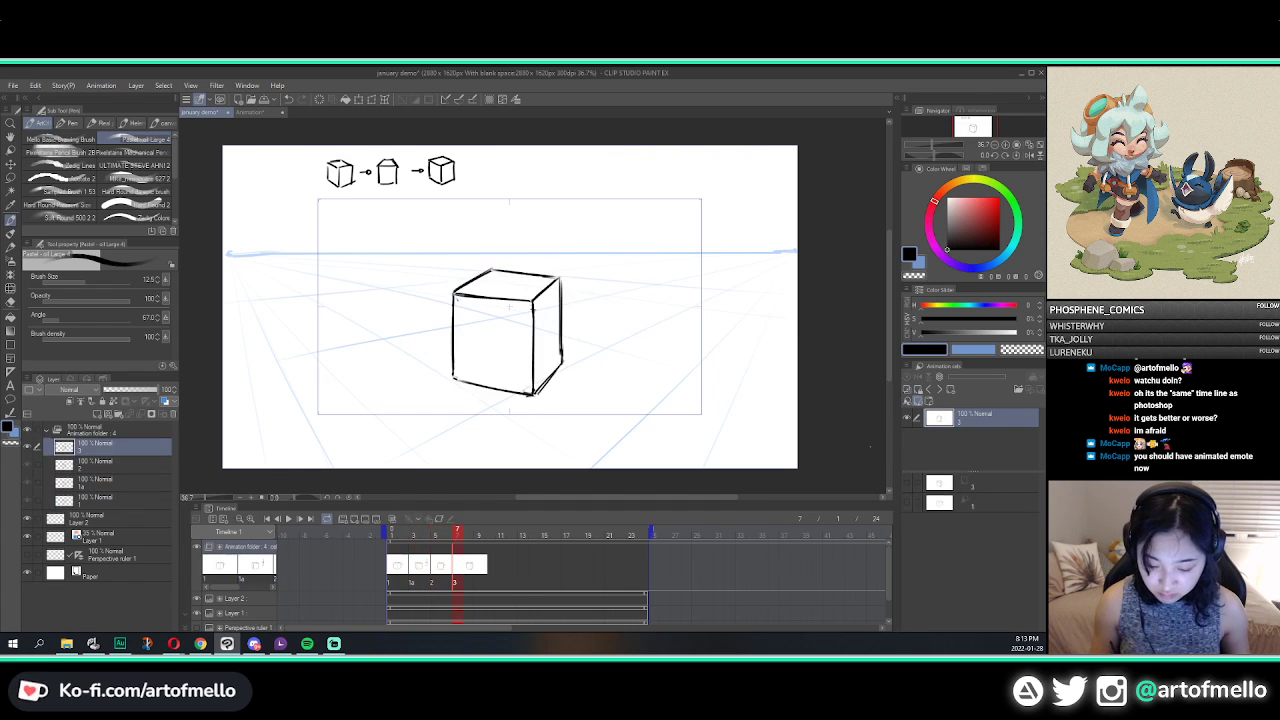
key(Right)
key(Right)
key(Left)
key(Left)
key(Left)
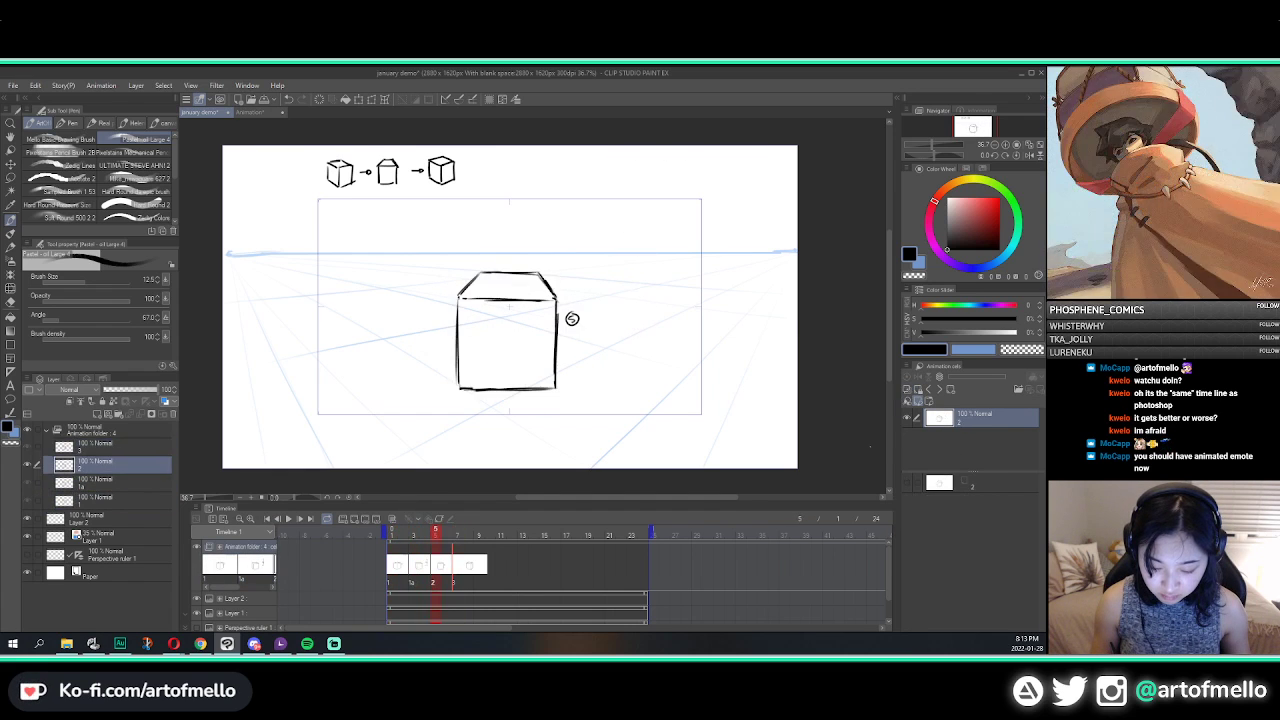
key(Right)
Step: Clean up frame 7's top face by redrawing its near receding edge and the front face's top edge
key(e)
key(p)
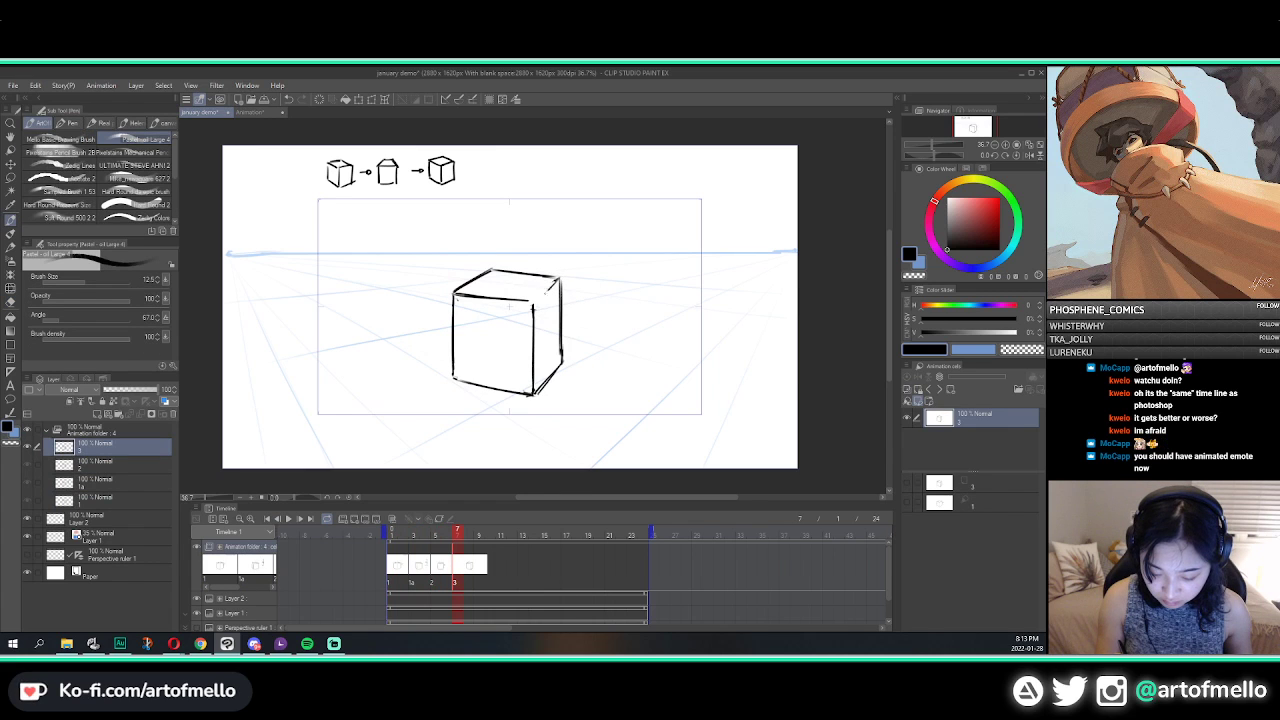
drag(532, 304, 559, 279)
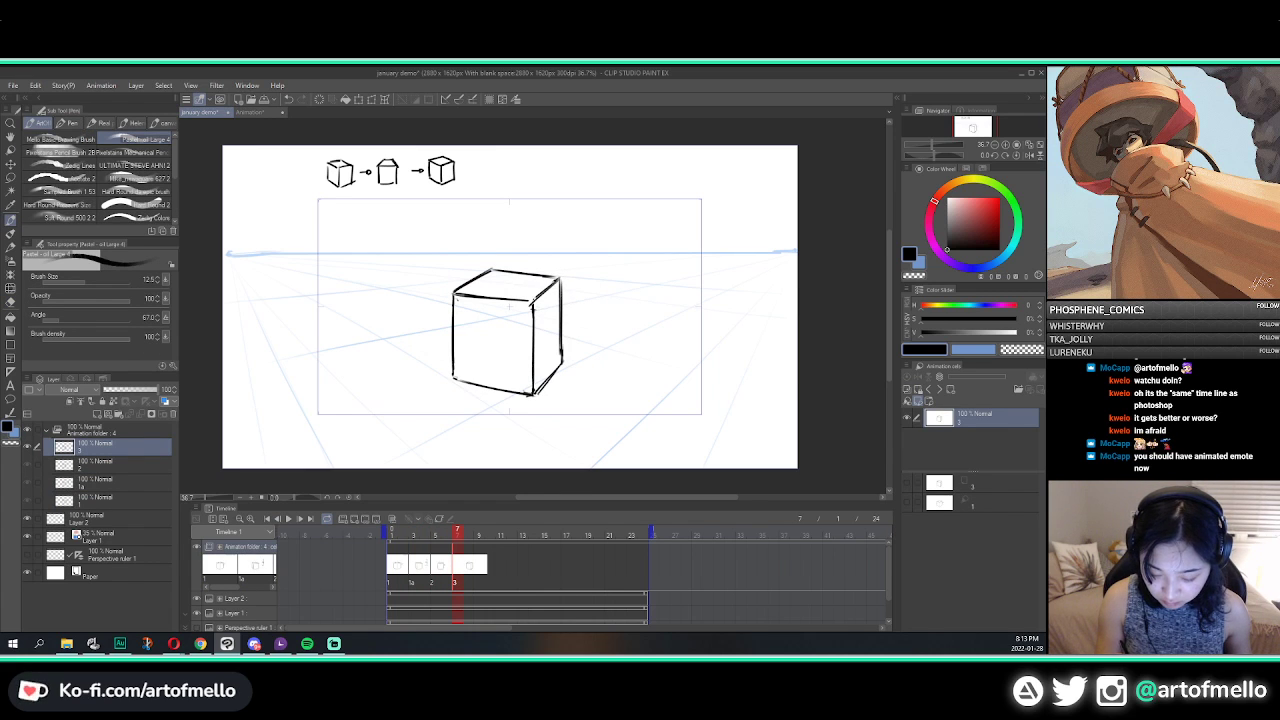
key(e)
drag(470, 296, 521, 301)
key(p)
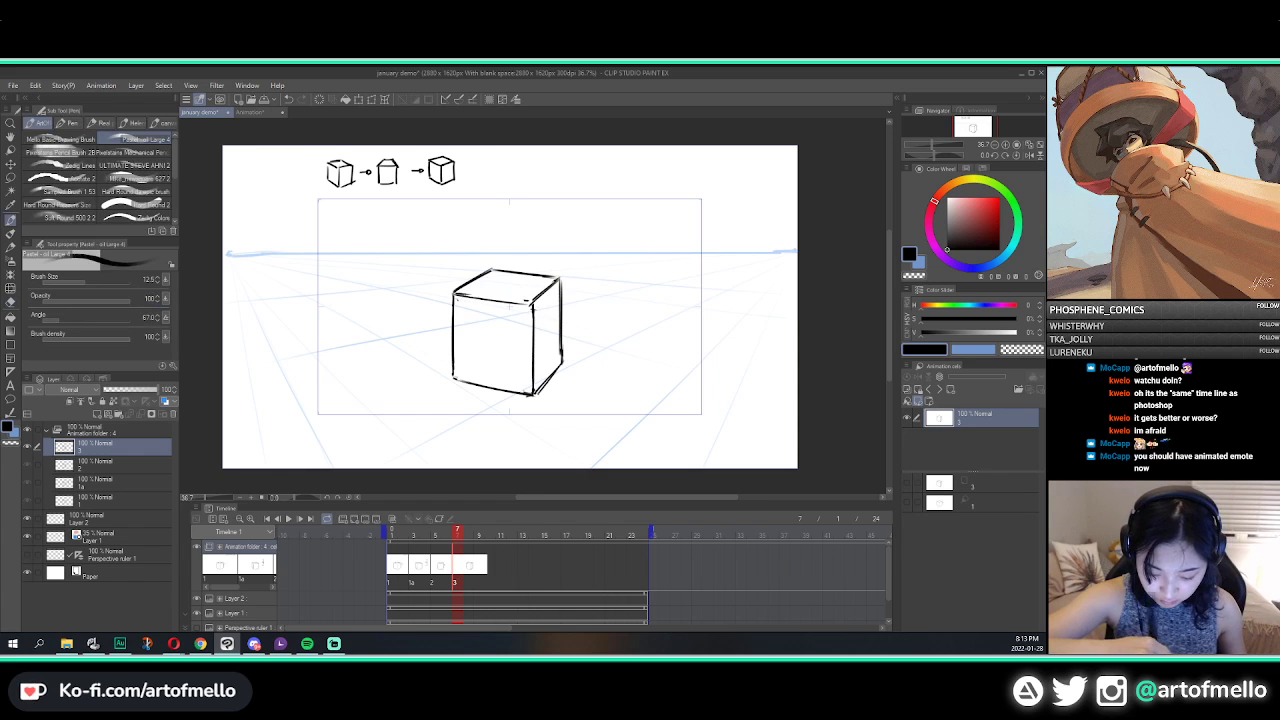
Step: Flip between frame 7 and its neighbouring drawing to check the cube's rotation
key(Left)
key(Right)
key(Right)
key(Left)
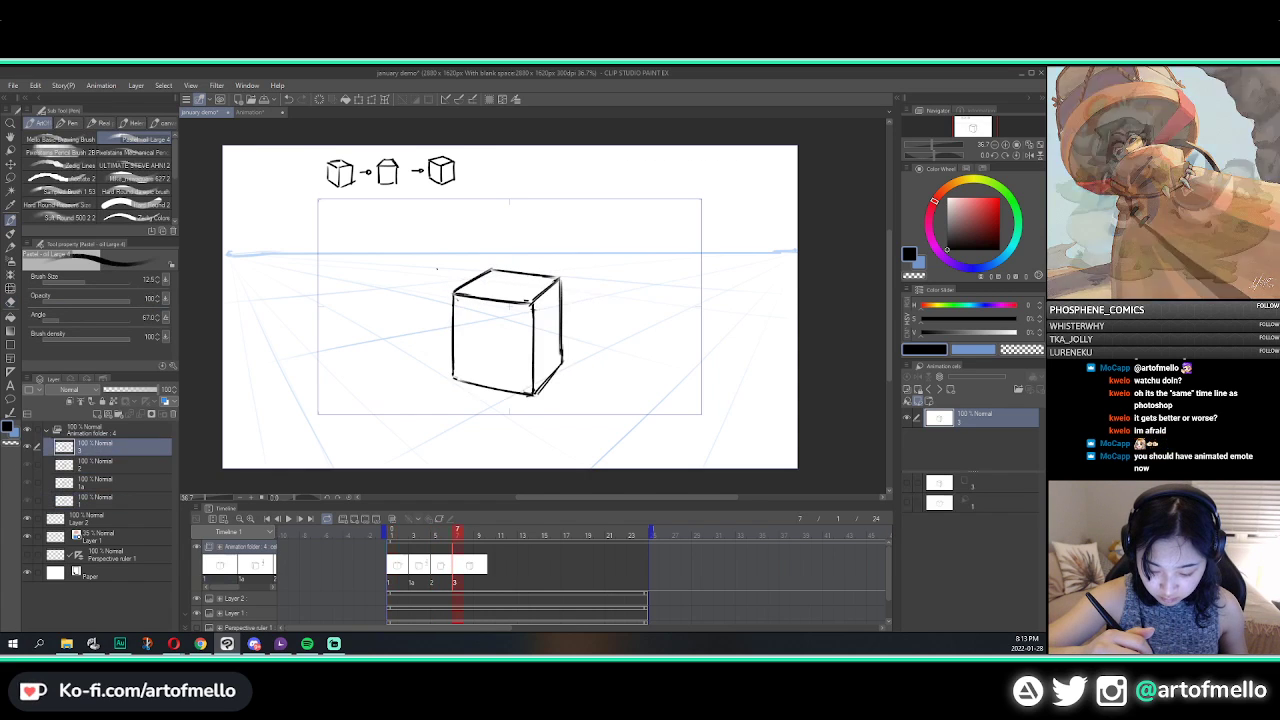
key(Left)
key(Right)
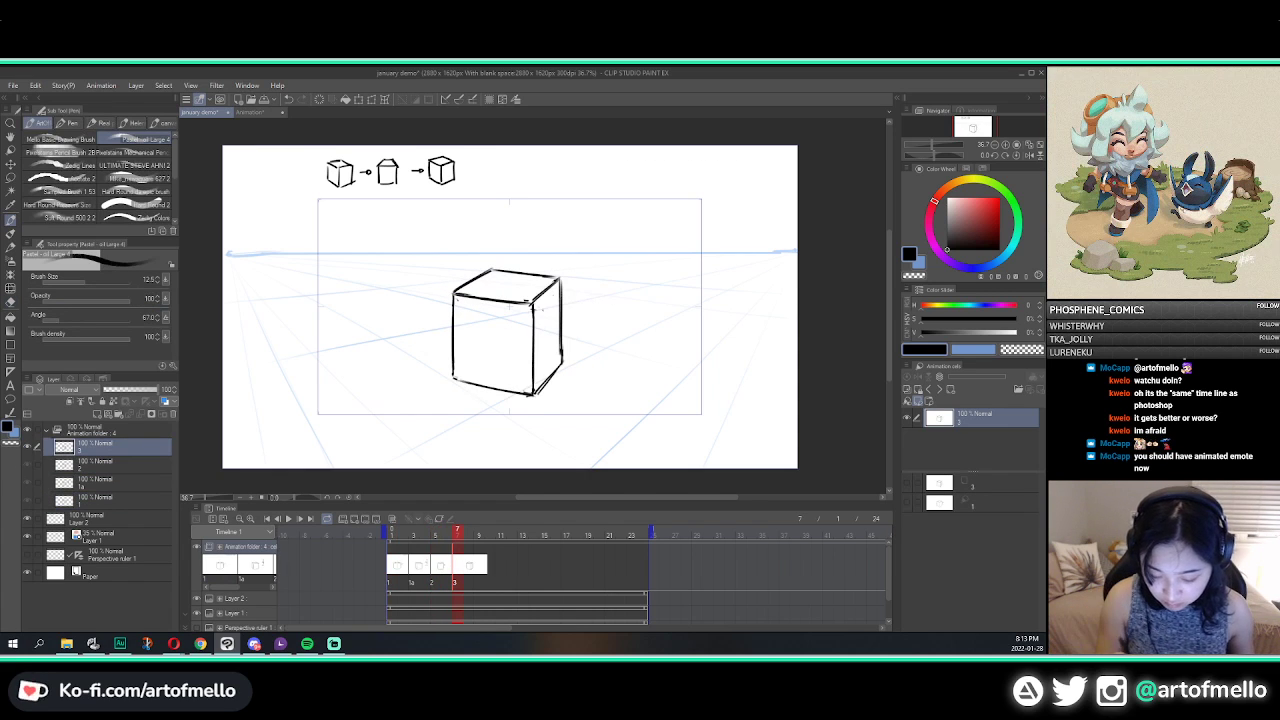
Step: Retouch the side face's outer vertical edge on frame 7, and clean up its base edge down to the near corner
key(e)
key(p)
drag(562, 287, 564, 367)
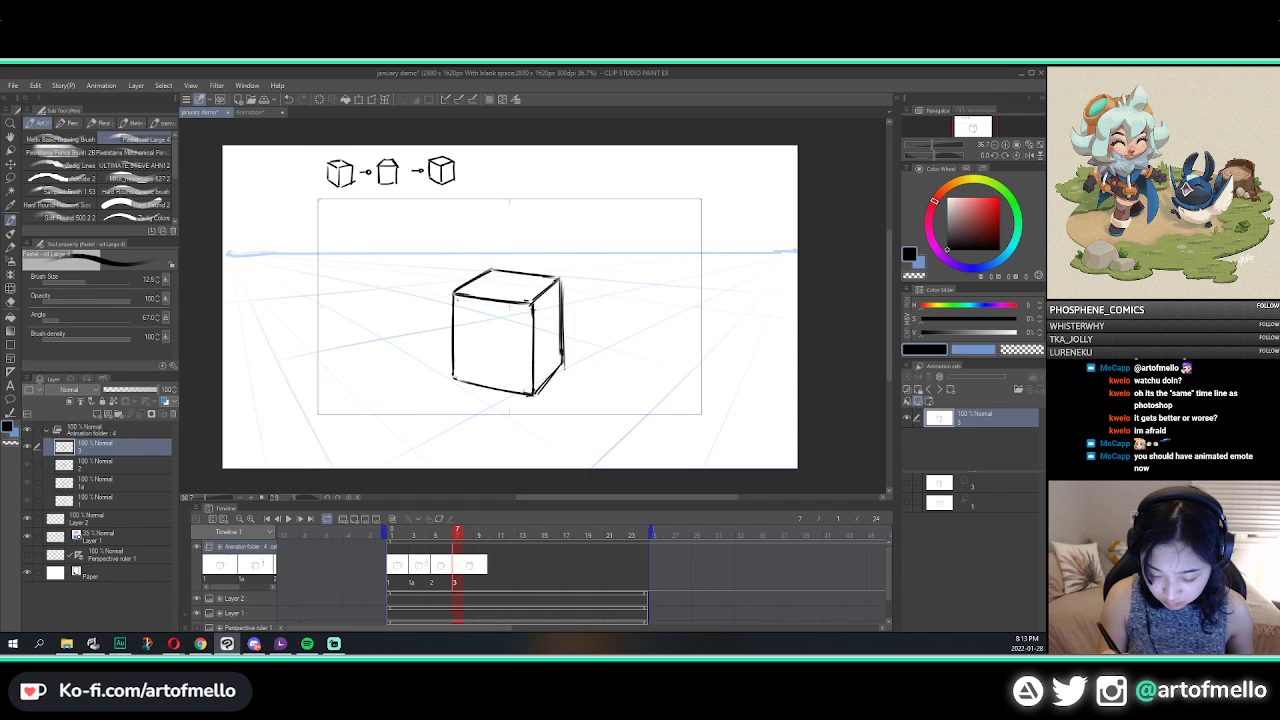
key(Left)
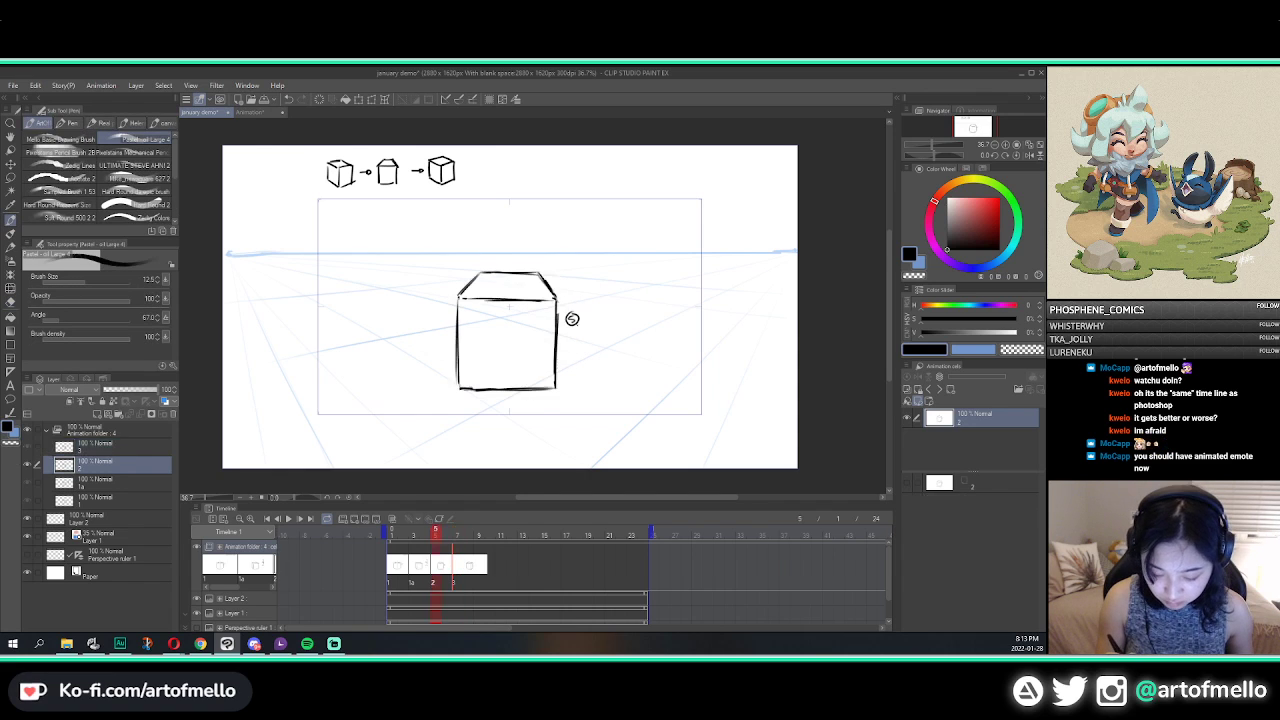
key(Right)
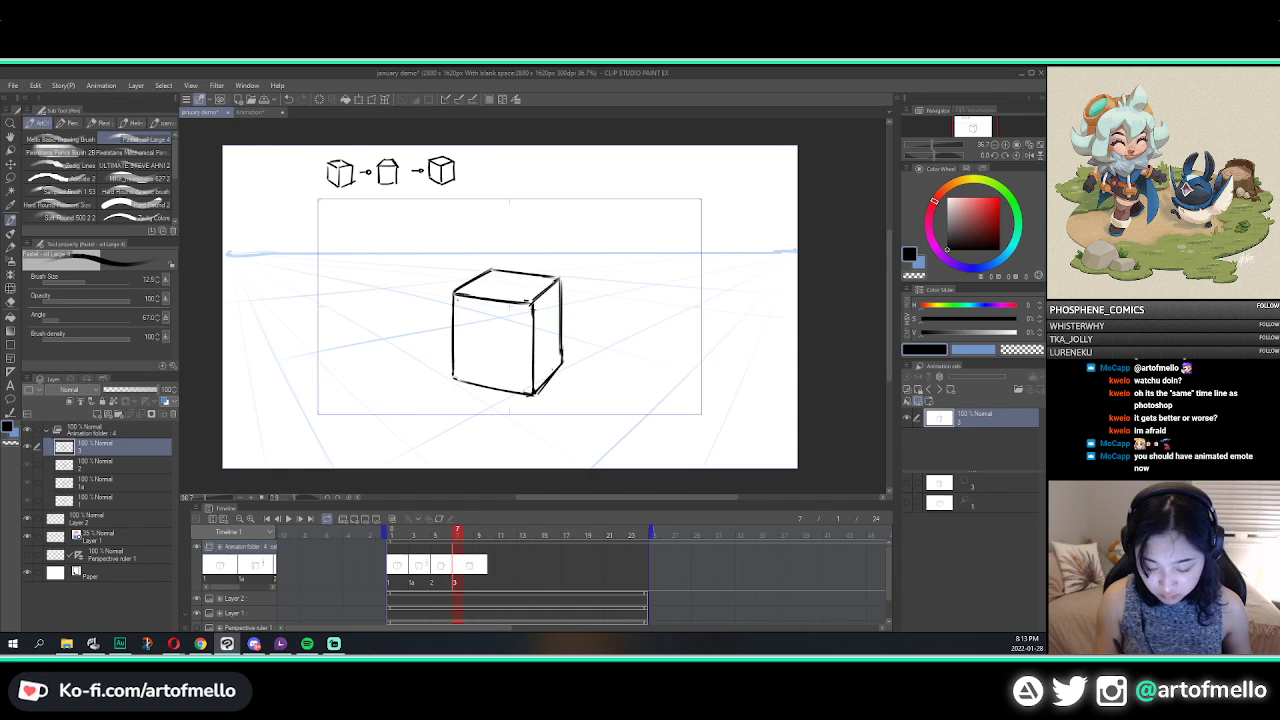
key(e)
drag(558, 370, 538, 393)
key(p)
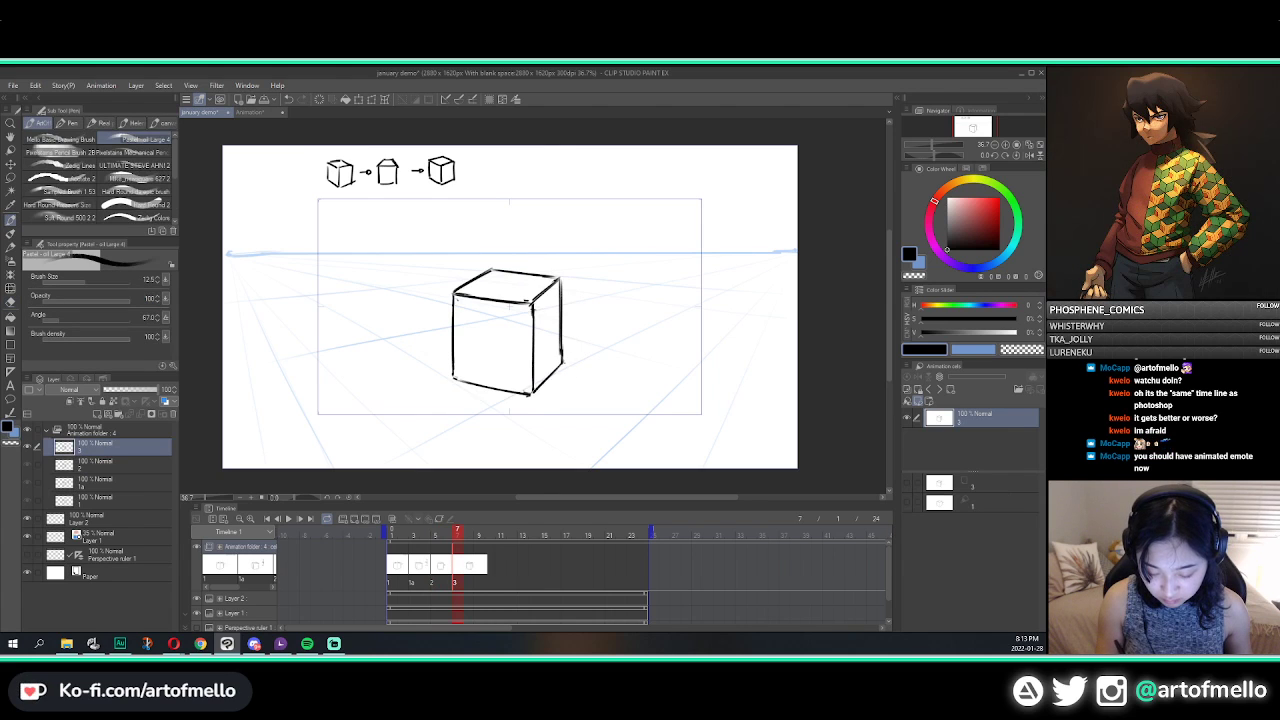
Step: Compare frame 7 with the earlier drawings, and erase and redraw the front face's base edge
key(Left)
key(Right)
key(Left)
key(Left)
key(Left)
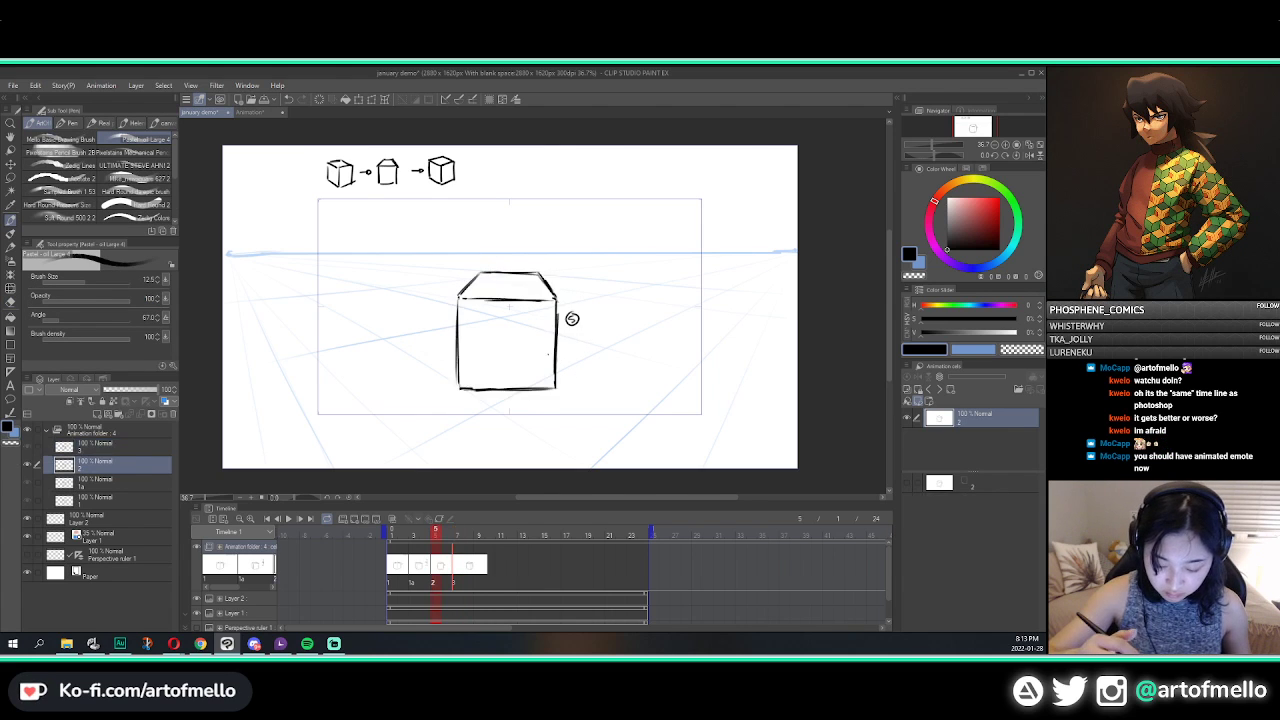
key(Right)
key(Right)
key(Right)
key(e)
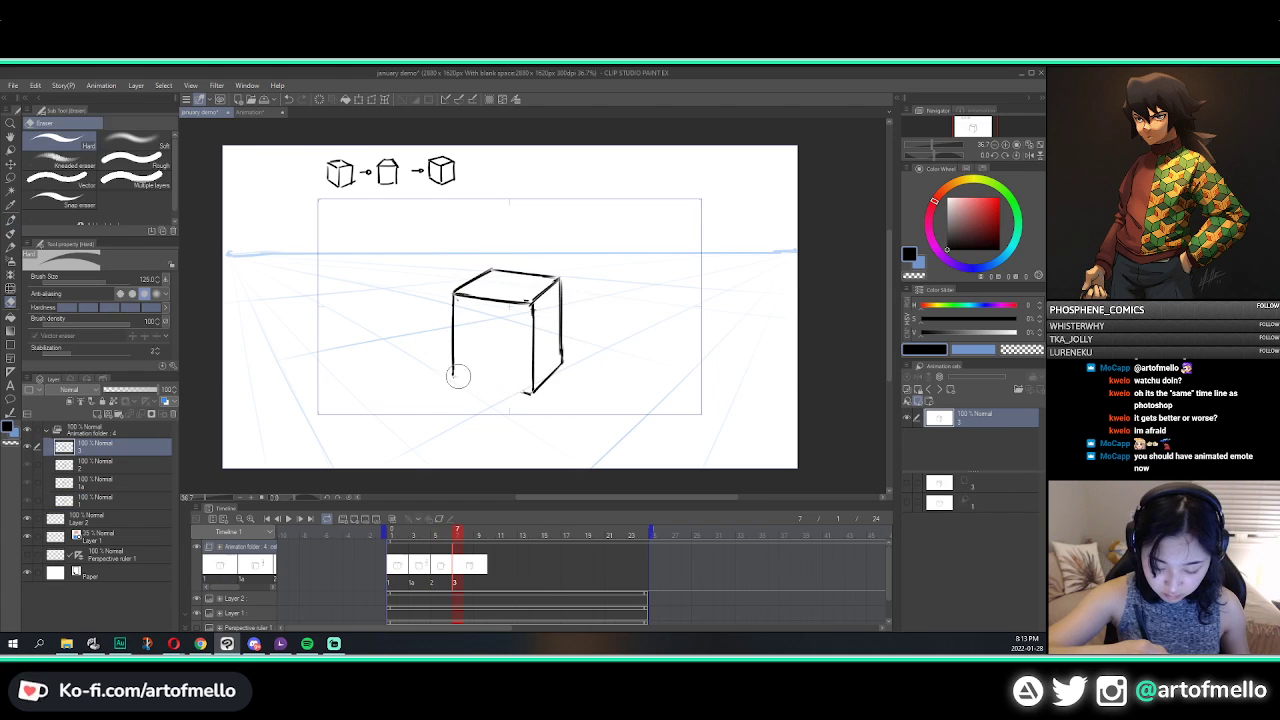
key(p)
Step: Flip back and forth repeatedly through frames 1 to 7 to examine how the cube's rotation flows
key(Left)
key(Right)
key(Left)
key(Left)
key(Left)
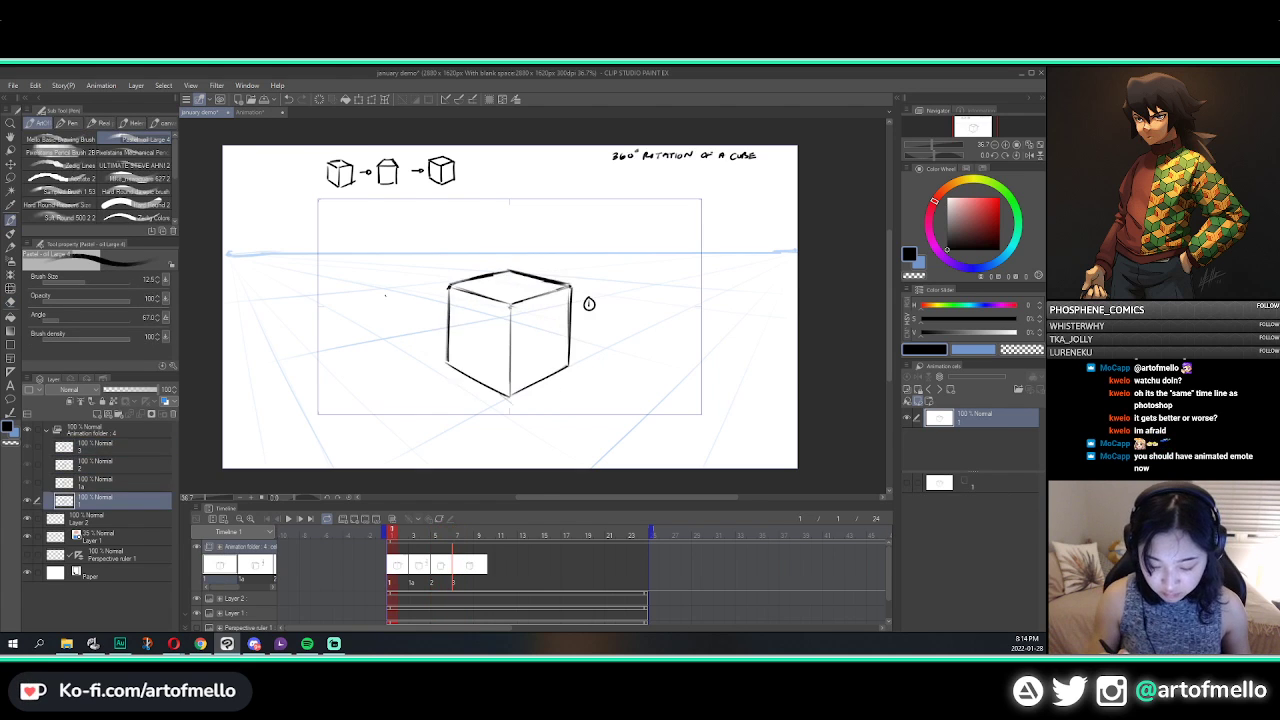
key(Right)
key(Right)
key(Right)
key(Left)
key(Left)
key(Left)
key(Right)
key(Right)
key(Right)
key(Left)
key(Left)
key(Right)
key(Left)
key(Left)
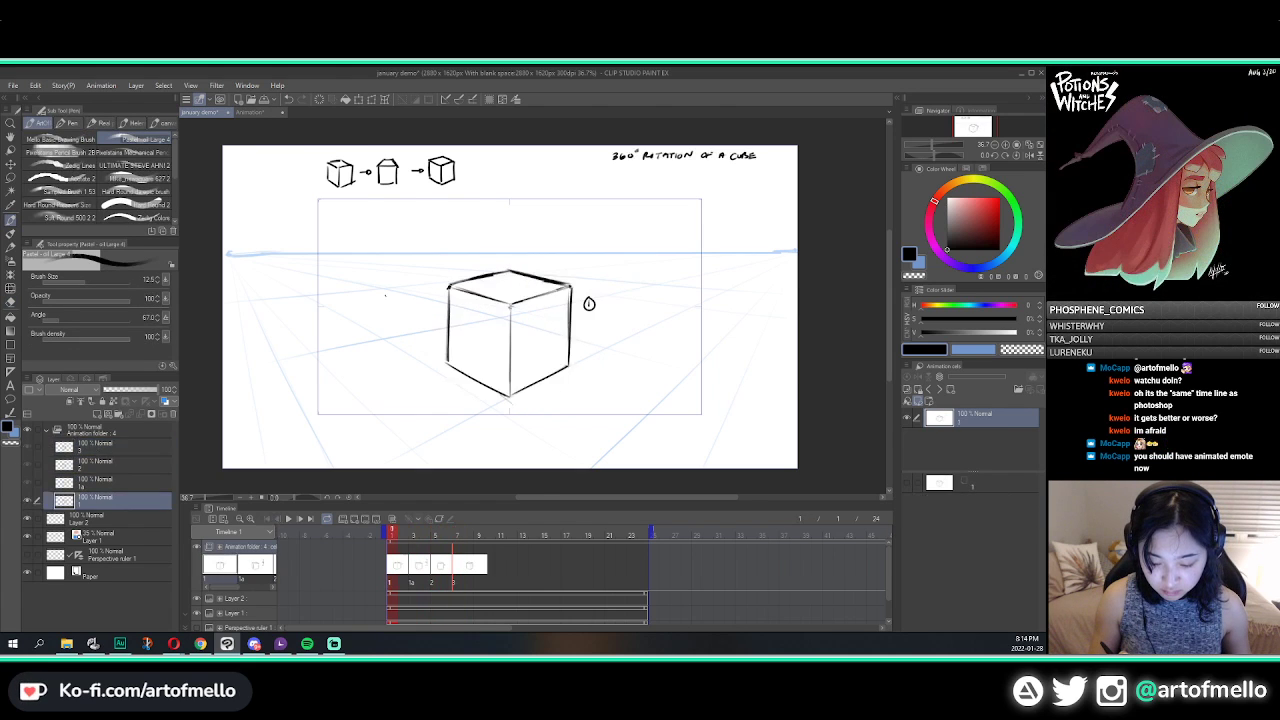
key(Right)
key(Right)
key(Right)
key(Left)
key(Left)
key(Left)
key(Right)
key(Right)
key(Right)
key(Left)
key(Left)
key(Left)
Step: Play back the animation over the full range and a range shortened to the drawn frames, and restore the range to 24 frames
key(space)
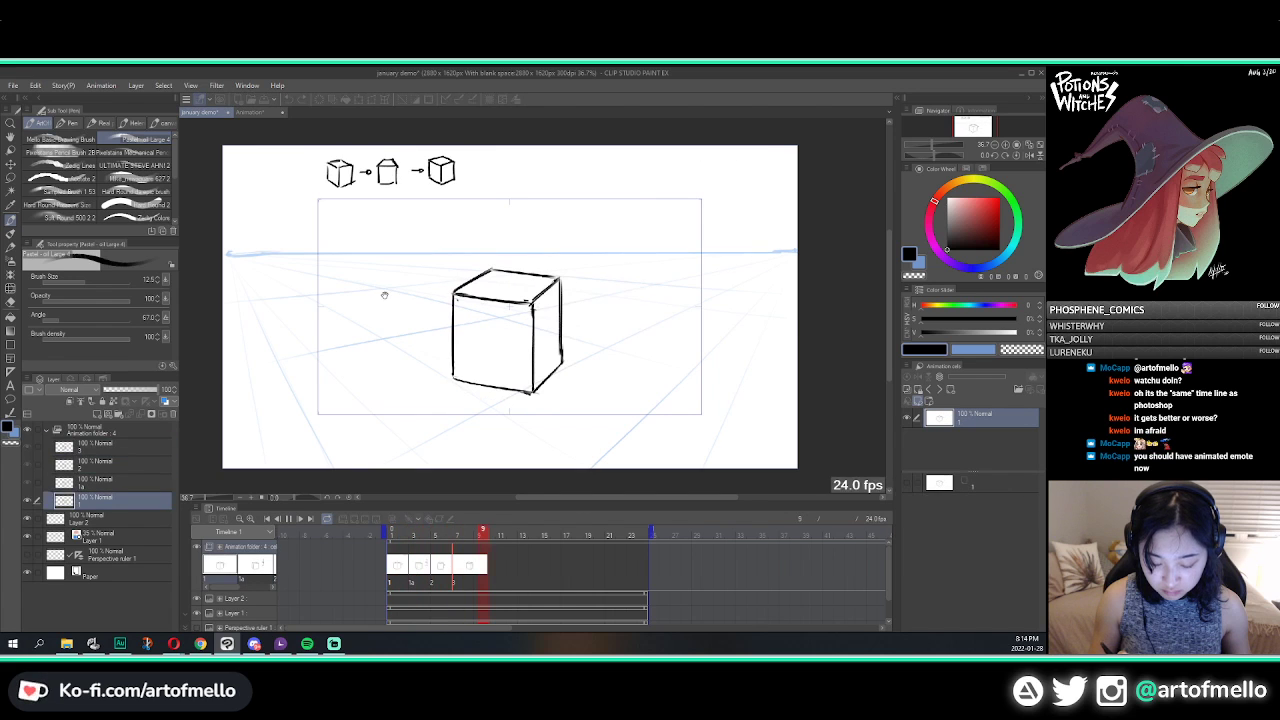
key(space)
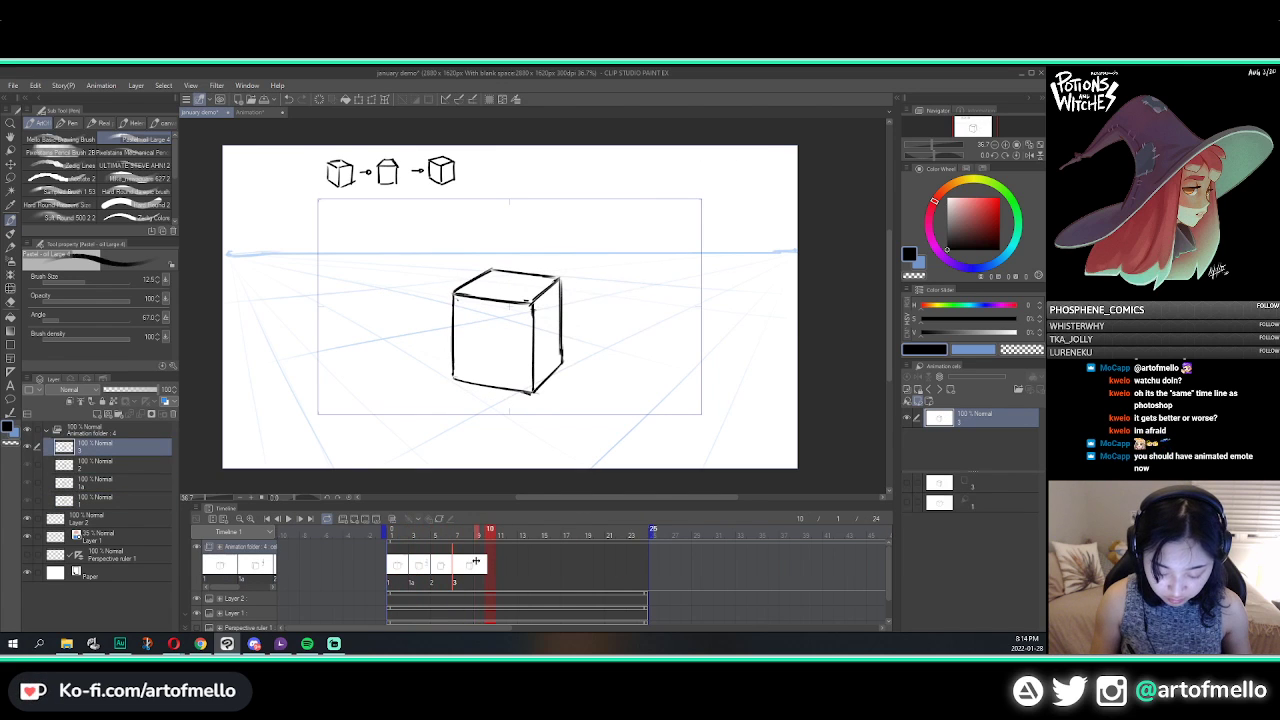
key(space)
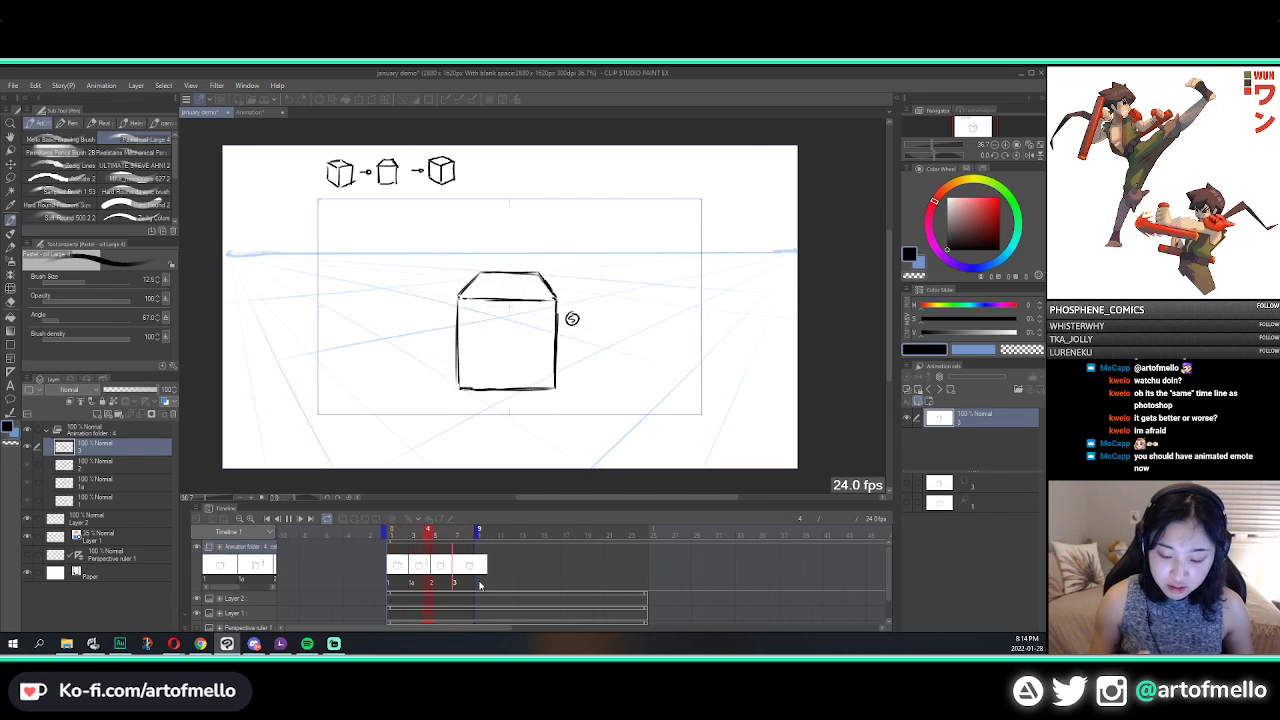
key(space)
drag(477, 530, 650, 528)
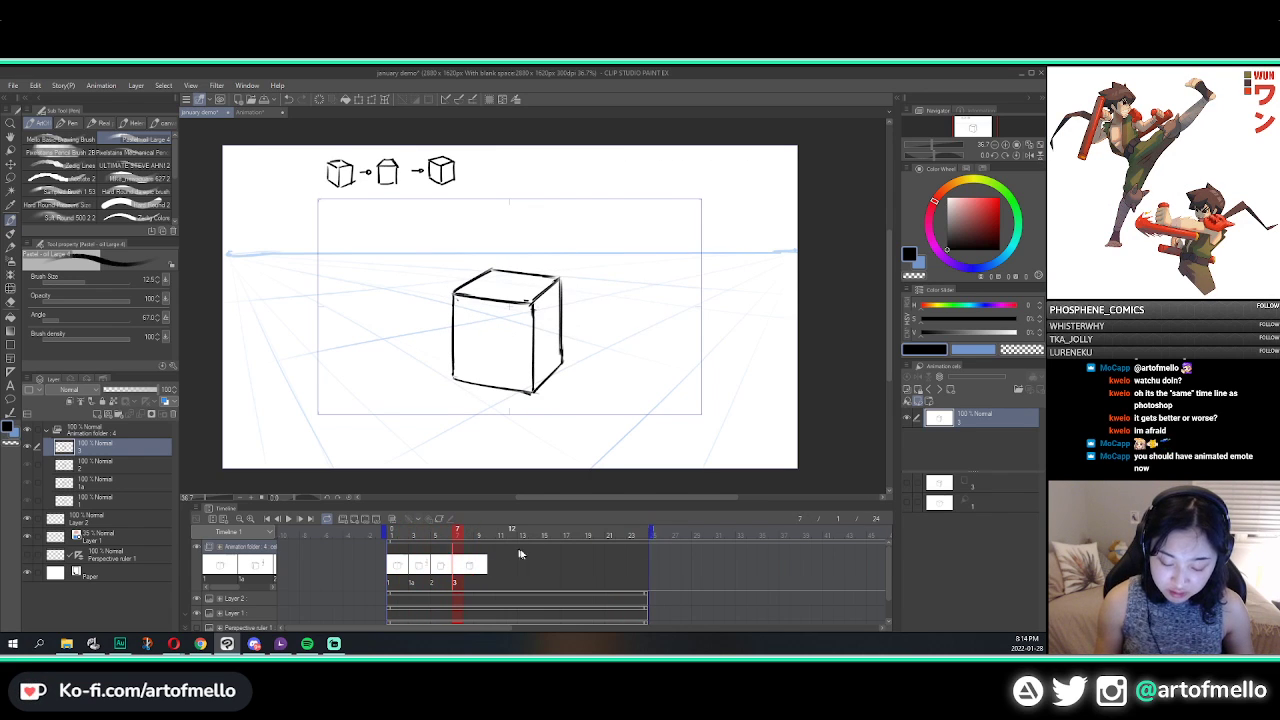
Step: Respace drawings 1, 1a, 2 and 3 to hold four frames each, end the playback range at frame 16, and play the result
mouse_move(476, 553)
mouse_down()
mouse_move(419, 569)
mouse_move(457, 562)
mouse_up()
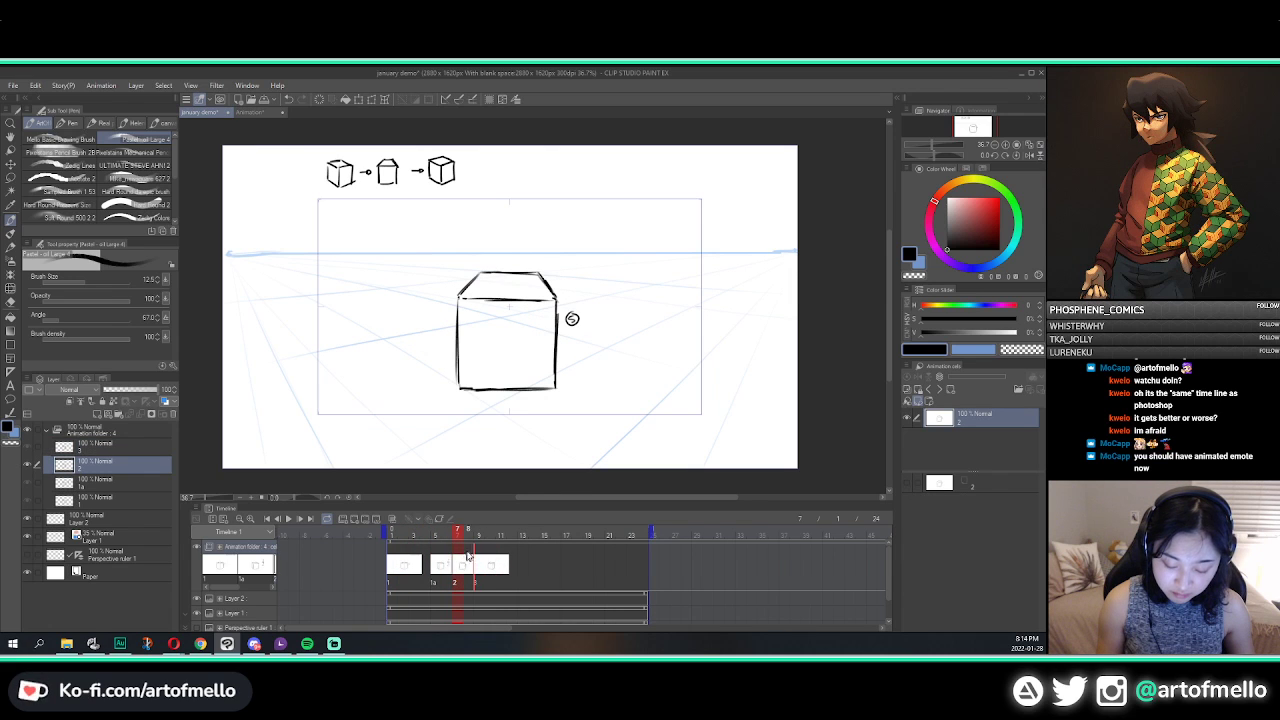
click(475, 565)
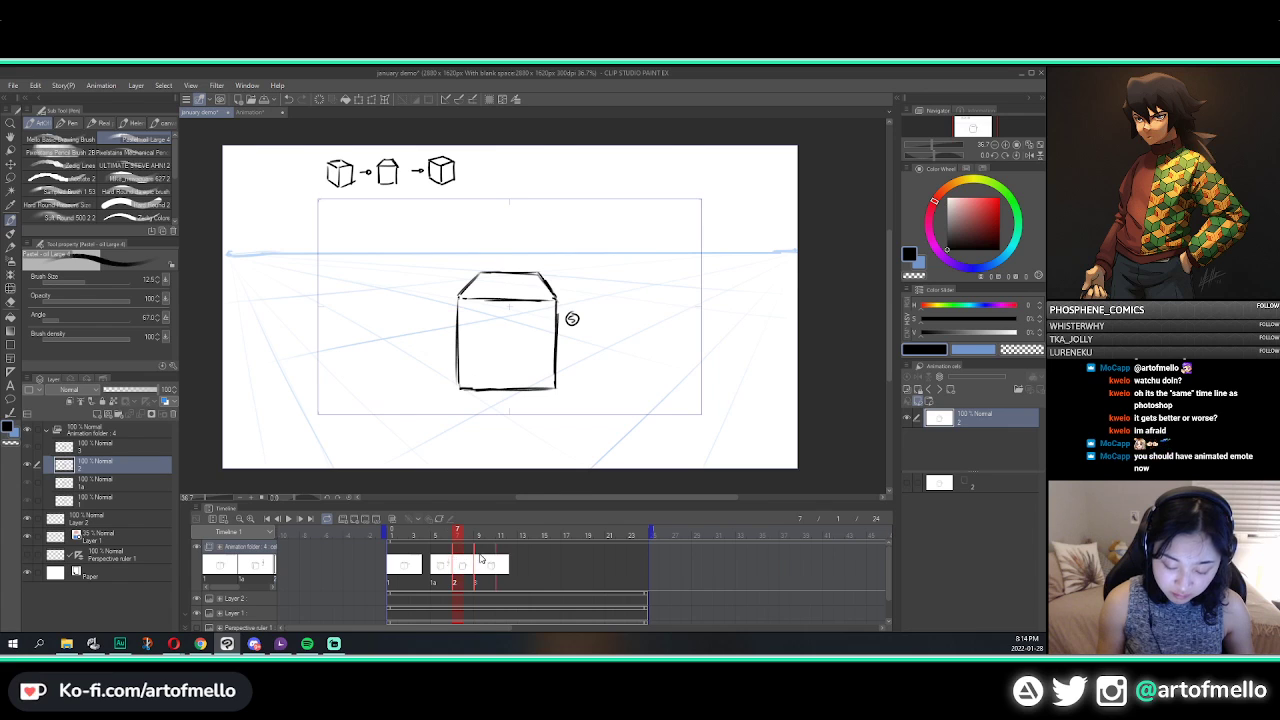
drag(481, 558, 565, 560)
key(space)
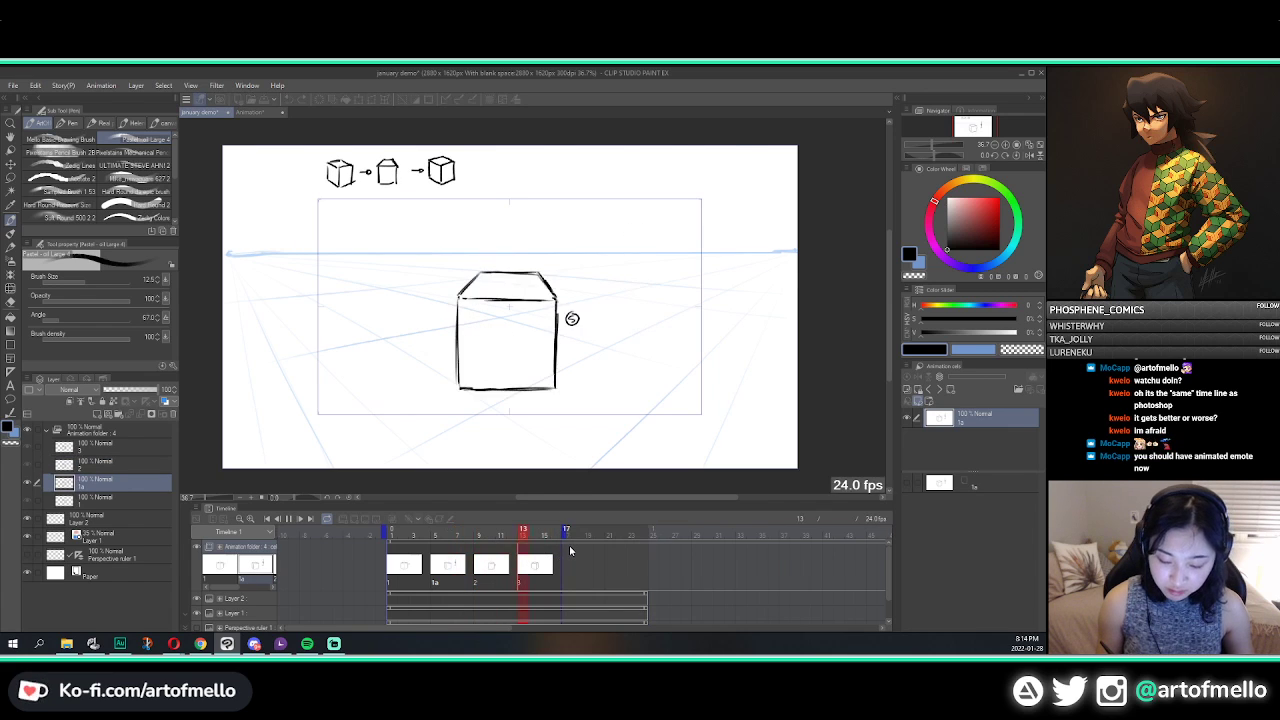
key(space)
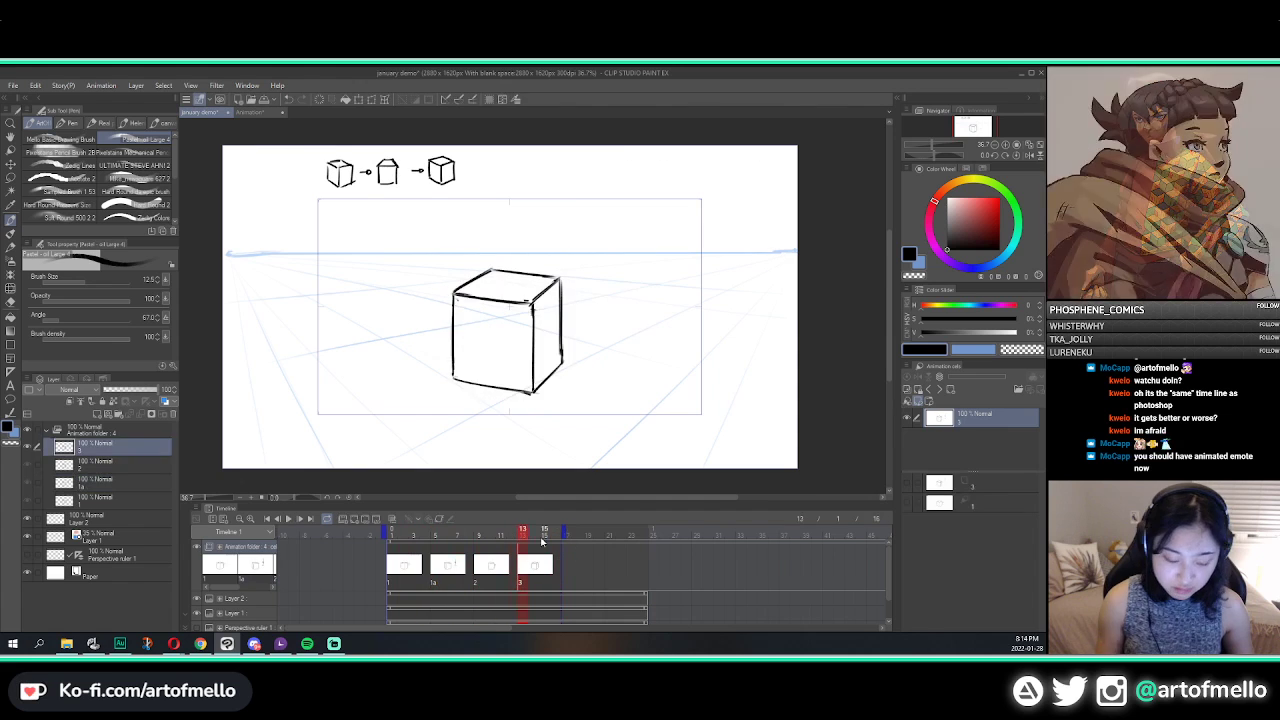
Step: Toggle drawing 3's visibility off and on, and replay the retimed animation to judge its slower rotation
click(28, 448)
click(28, 449)
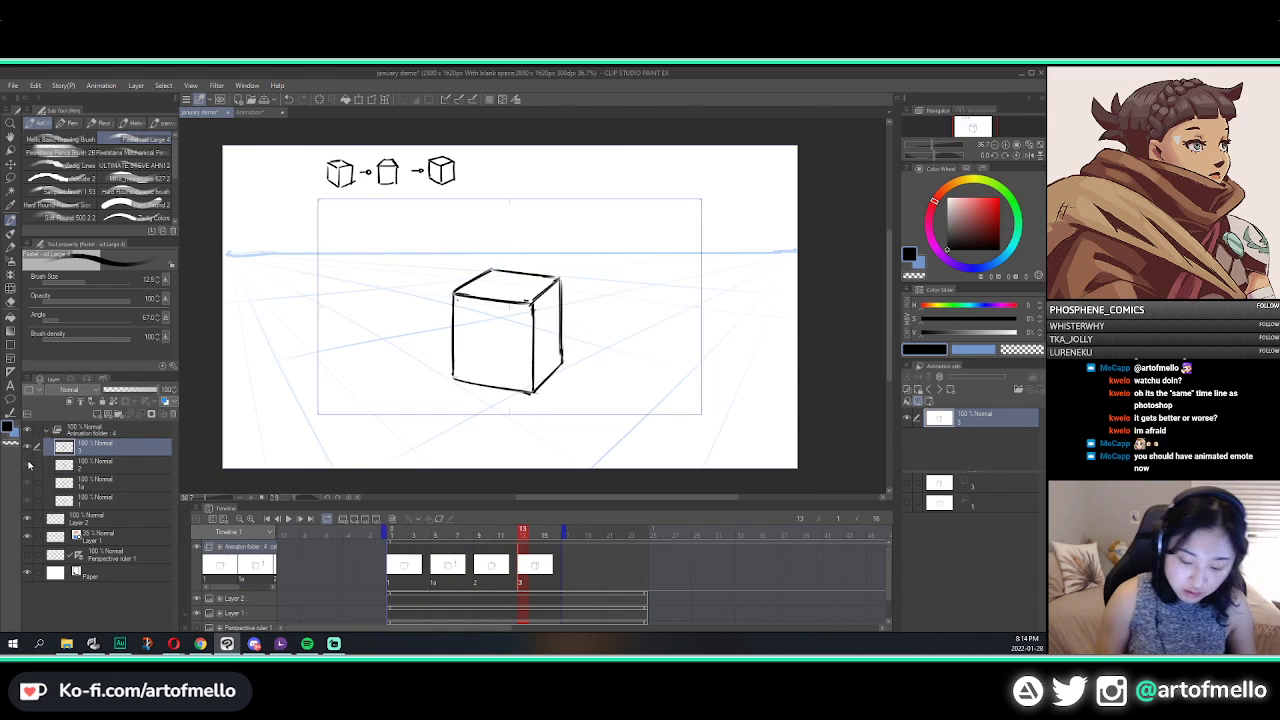
key(space)
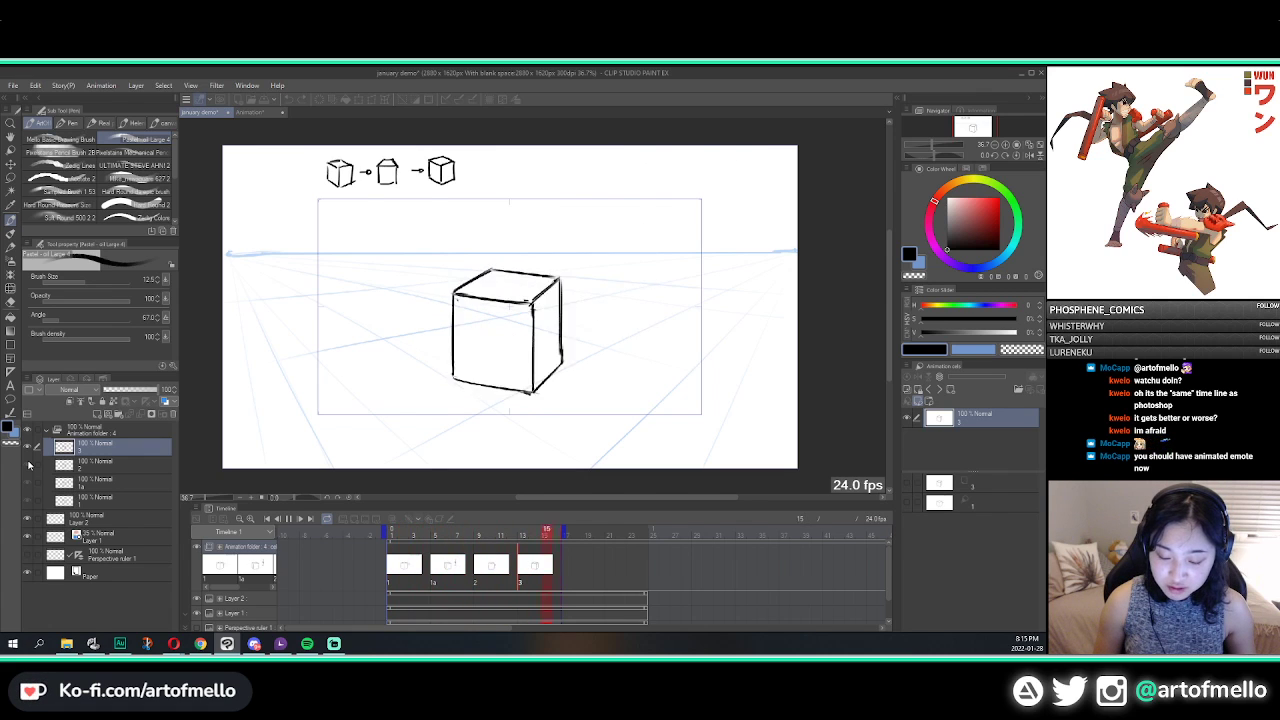
key(space)
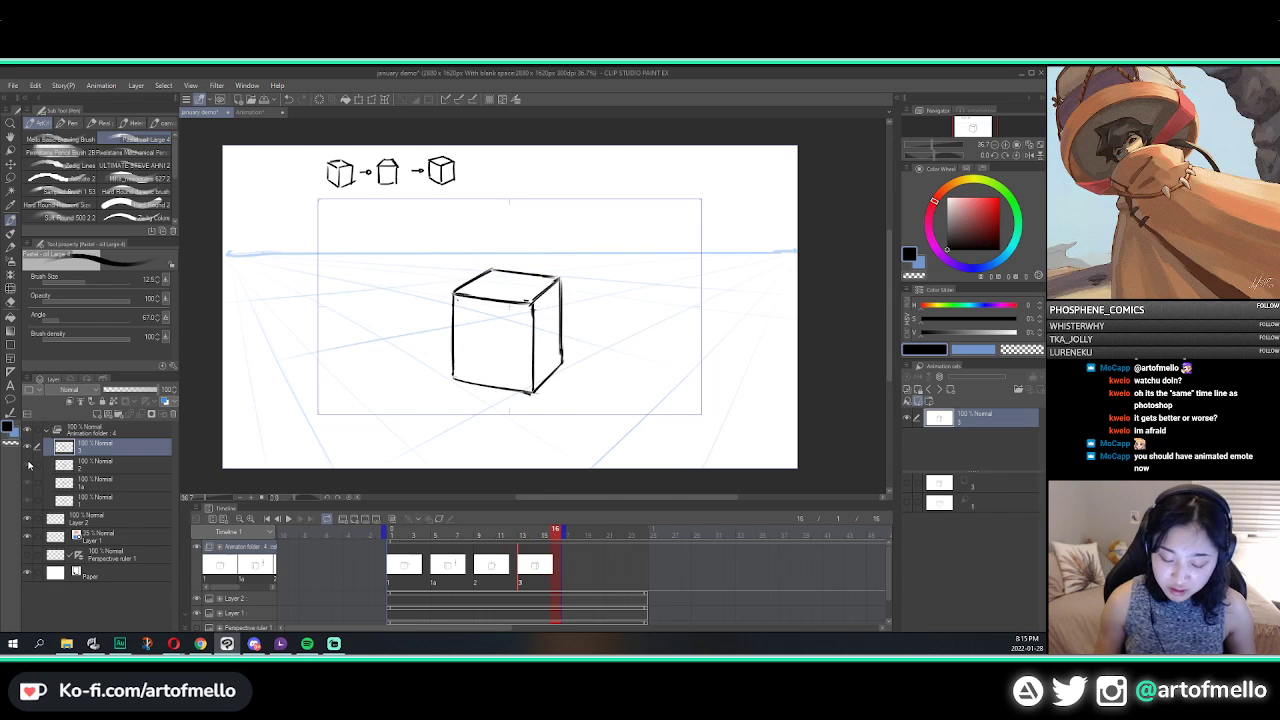
drag(556, 538, 427, 551)
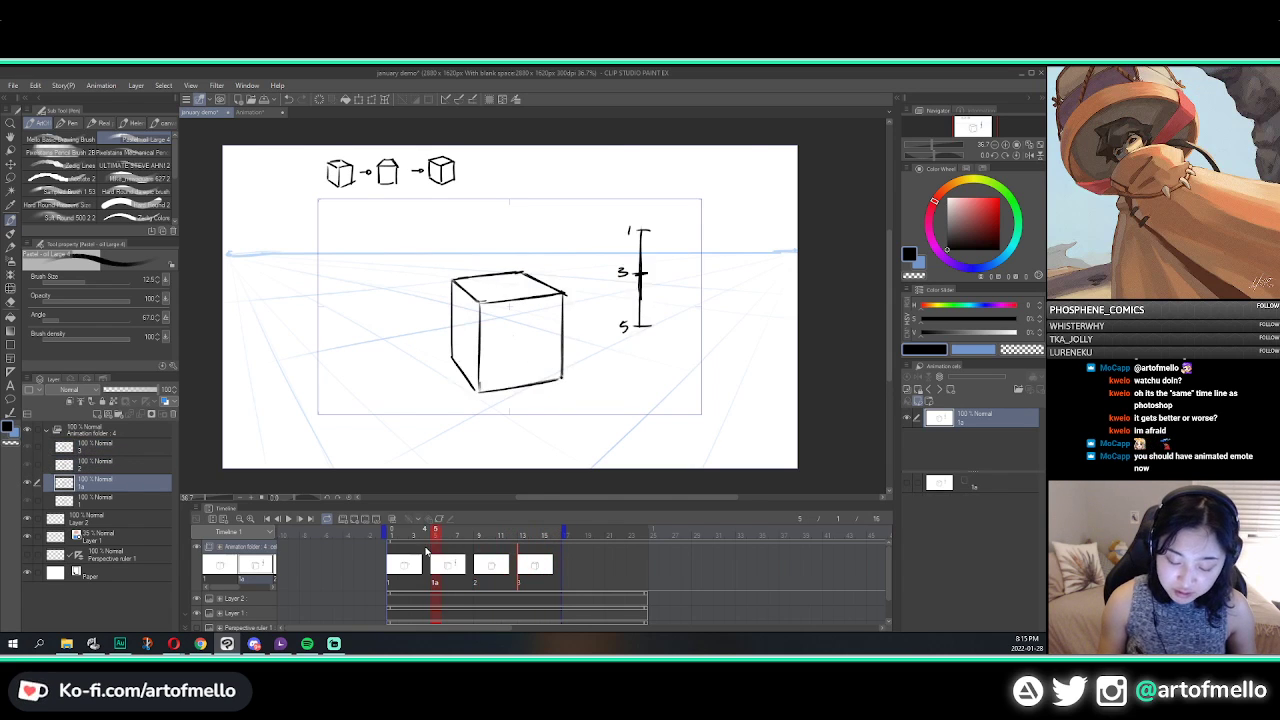
key(space)
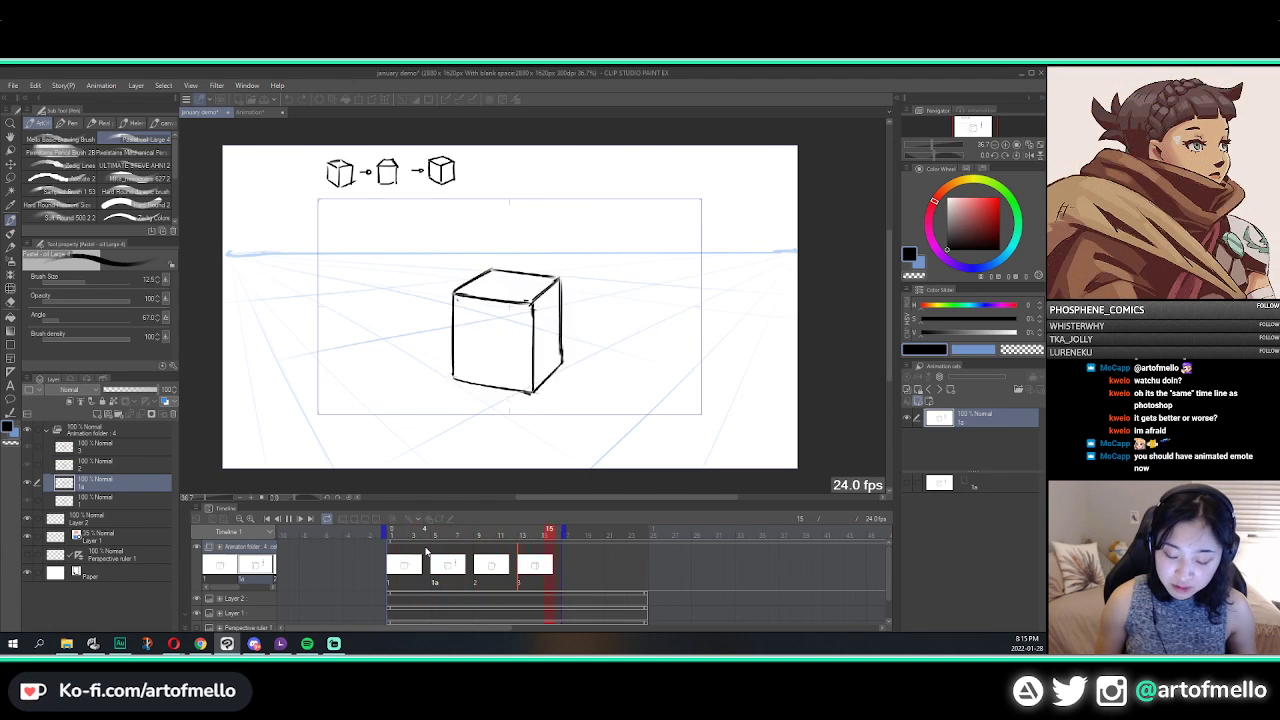
key(space)
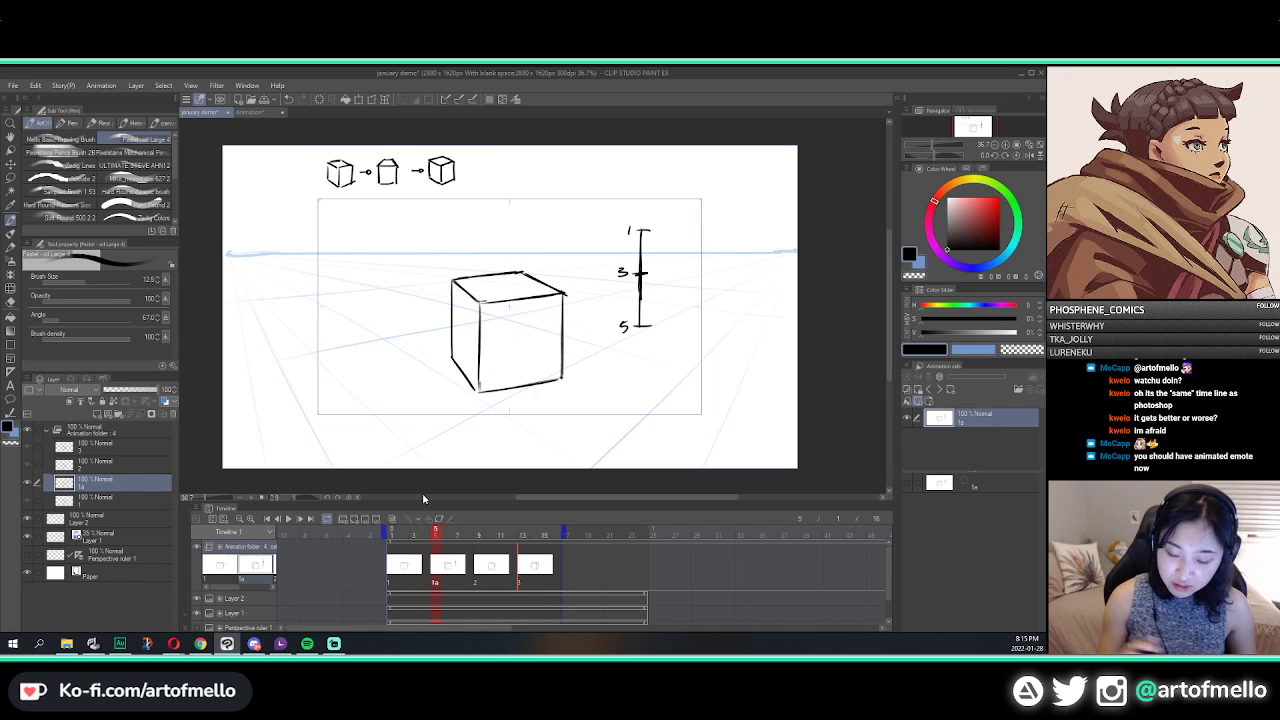
Step: Step between drawings 2, 3, 1a and 1 on the timeline to compare the cube's poses
click(482, 558)
click(528, 555)
click(482, 558)
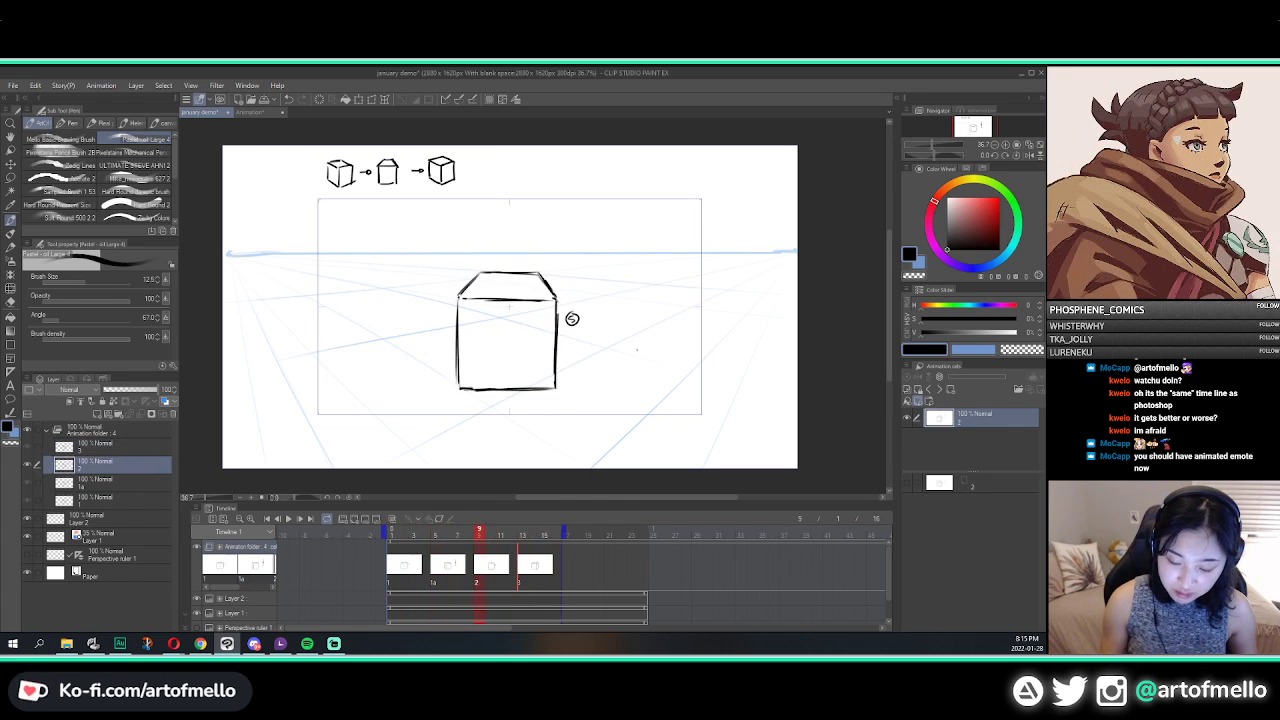
key(Left)
click(418, 556)
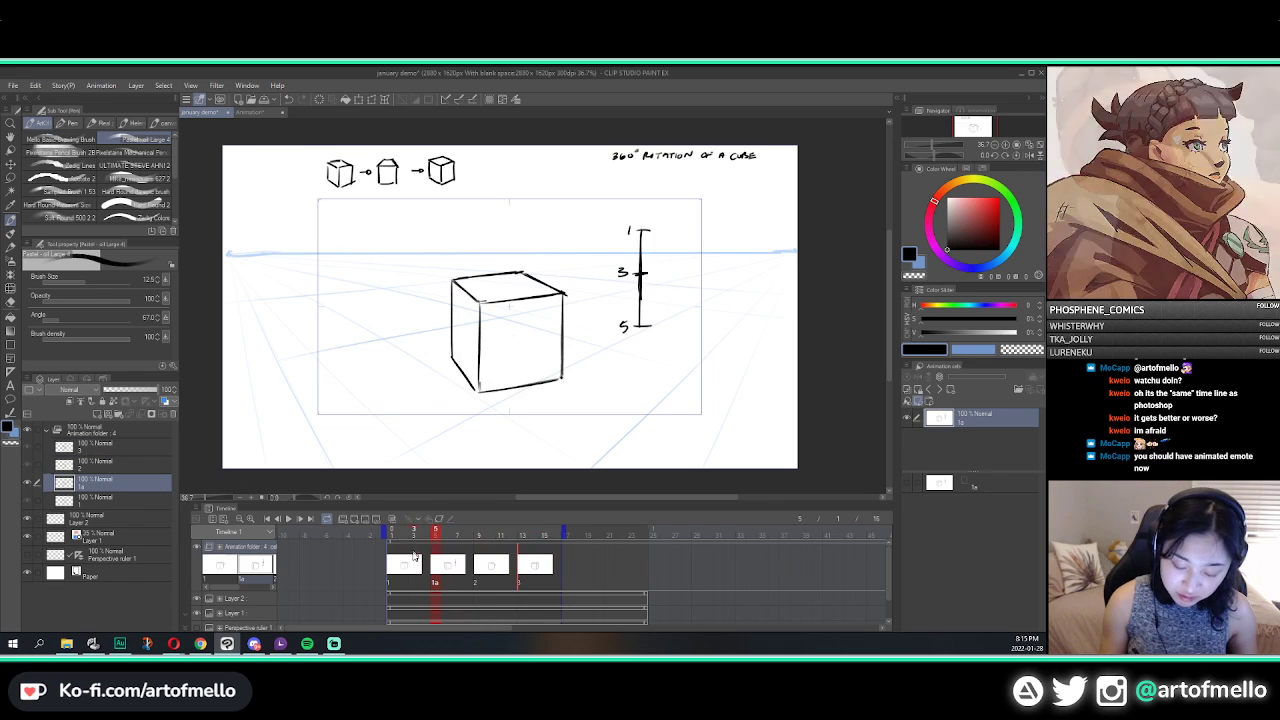
click(391, 551)
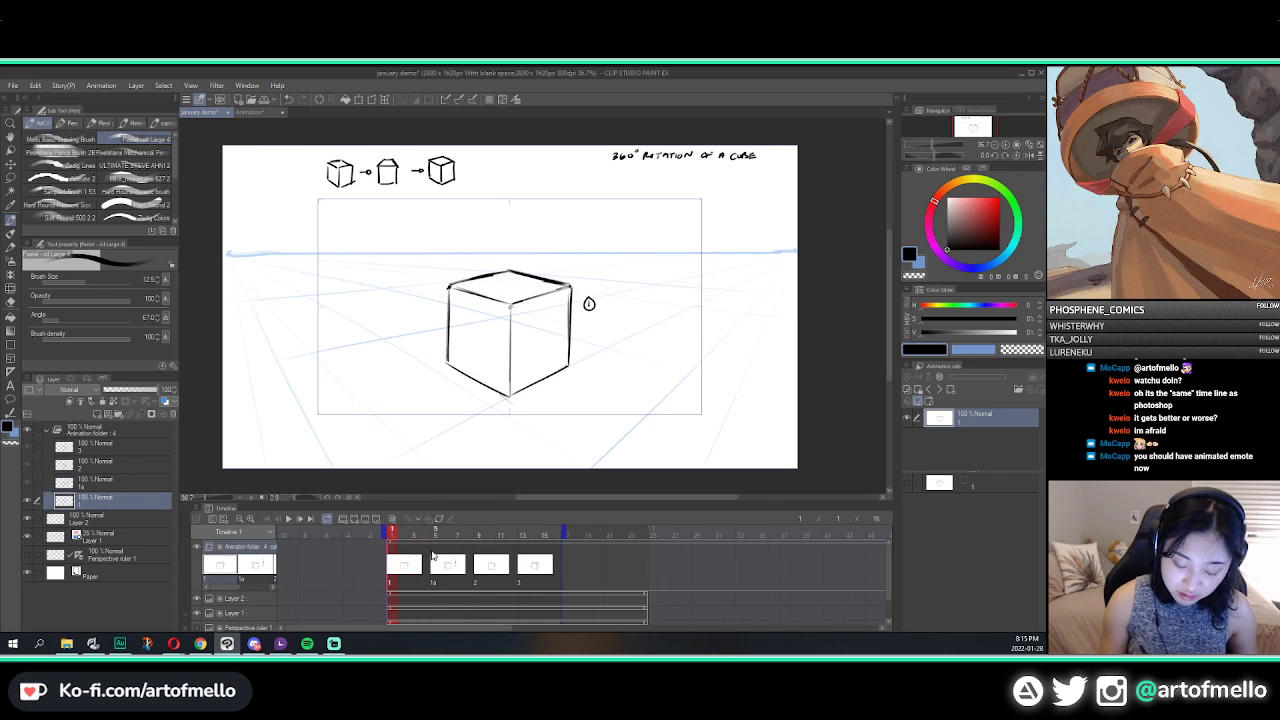
click(433, 556)
click(395, 557)
Step: Add a new animation cel at frame 3 between drawings 1 and 1a, and enable onion skin
click(415, 558)
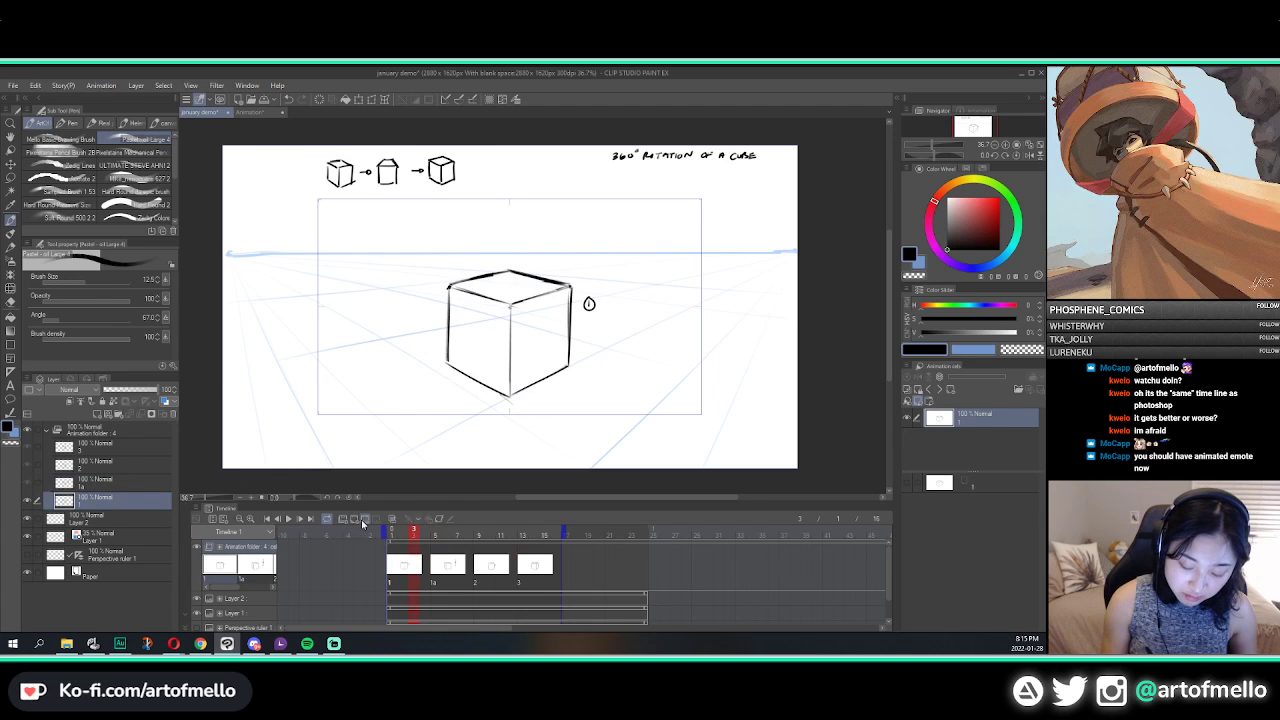
click(355, 522)
click(392, 518)
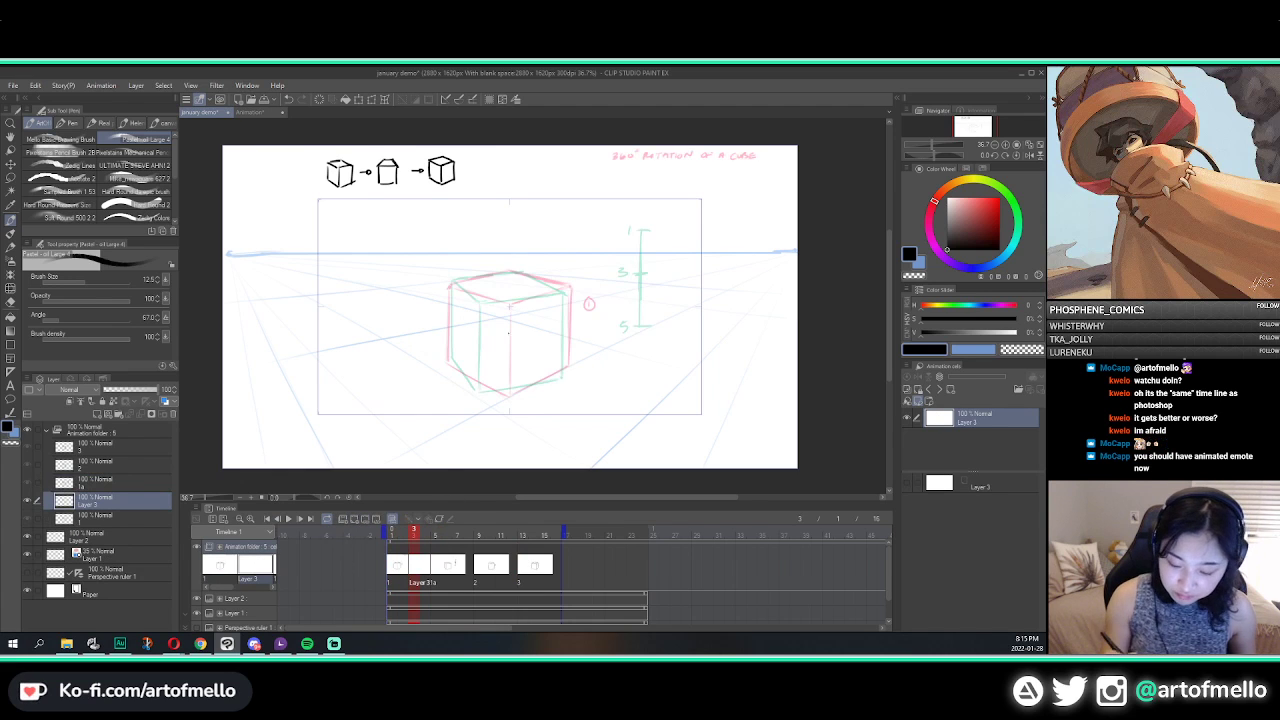
Step: Draw the in-between cube's near vertical edge on frame 3, midway between the red and green onion skin edges
drag(495, 301, 491, 386)
key(ctrl+z)
drag(495, 302, 495, 390)
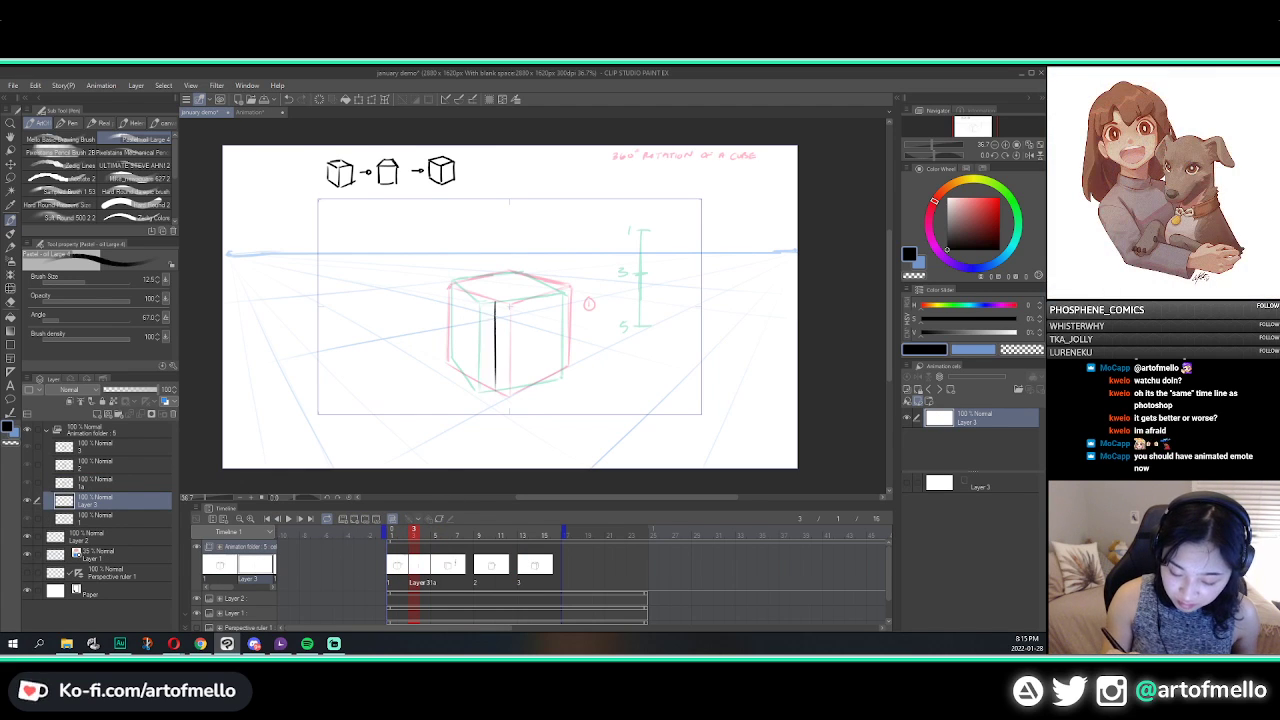
drag(495, 326, 493, 397)
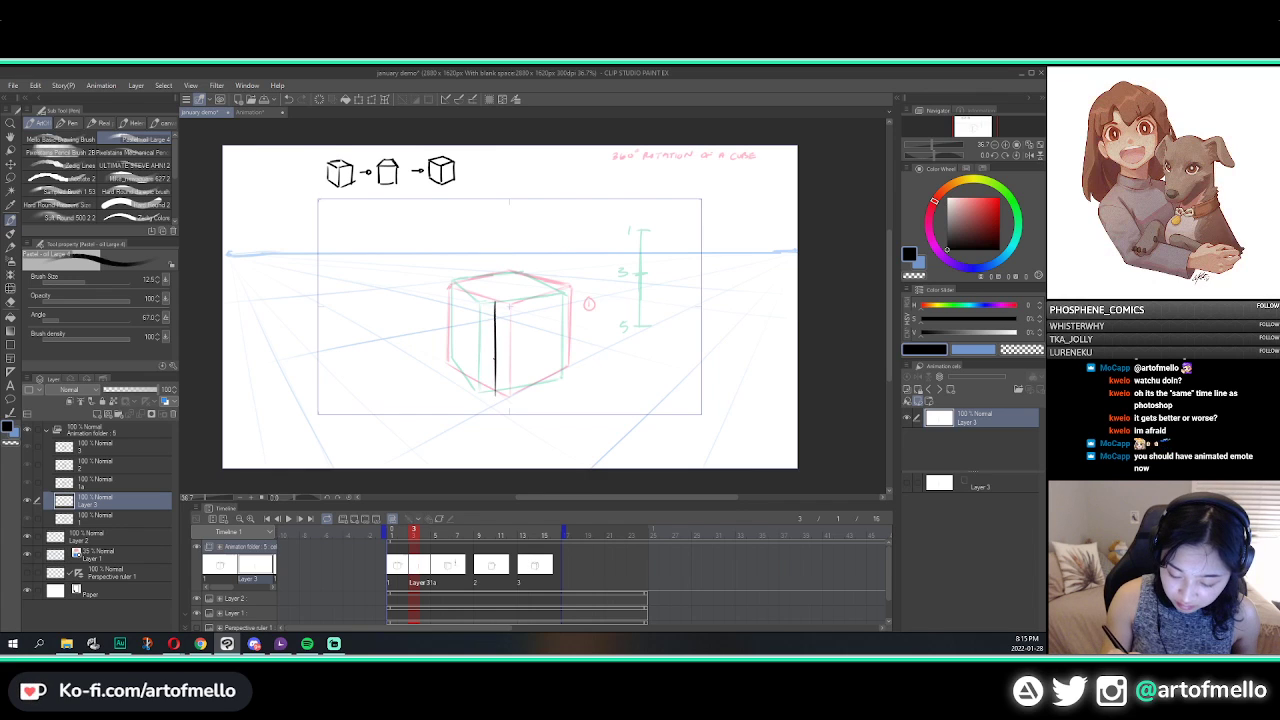
Step: Flip frame 3 against frames 1 and 5 to check the placement of the new vertical edge
key(Left)
key(Right)
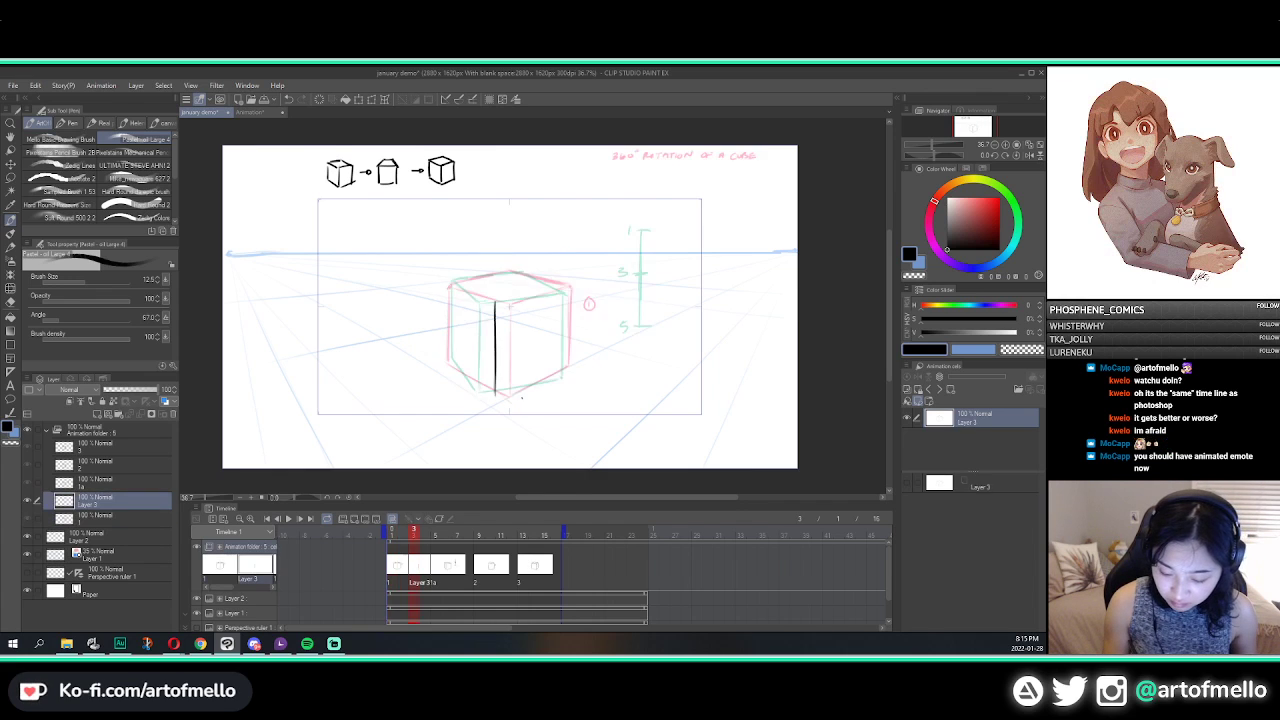
key(Right)
key(Left)
key(Left)
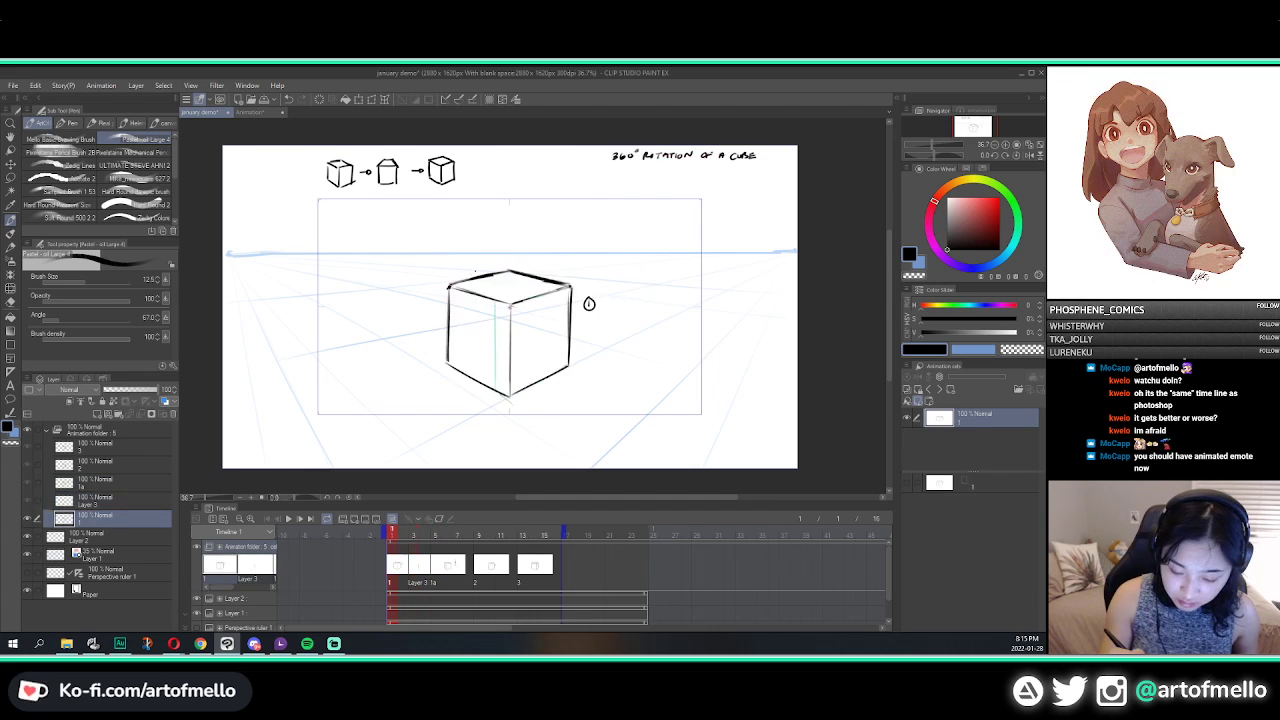
key(Right)
key(Left)
key(Right)
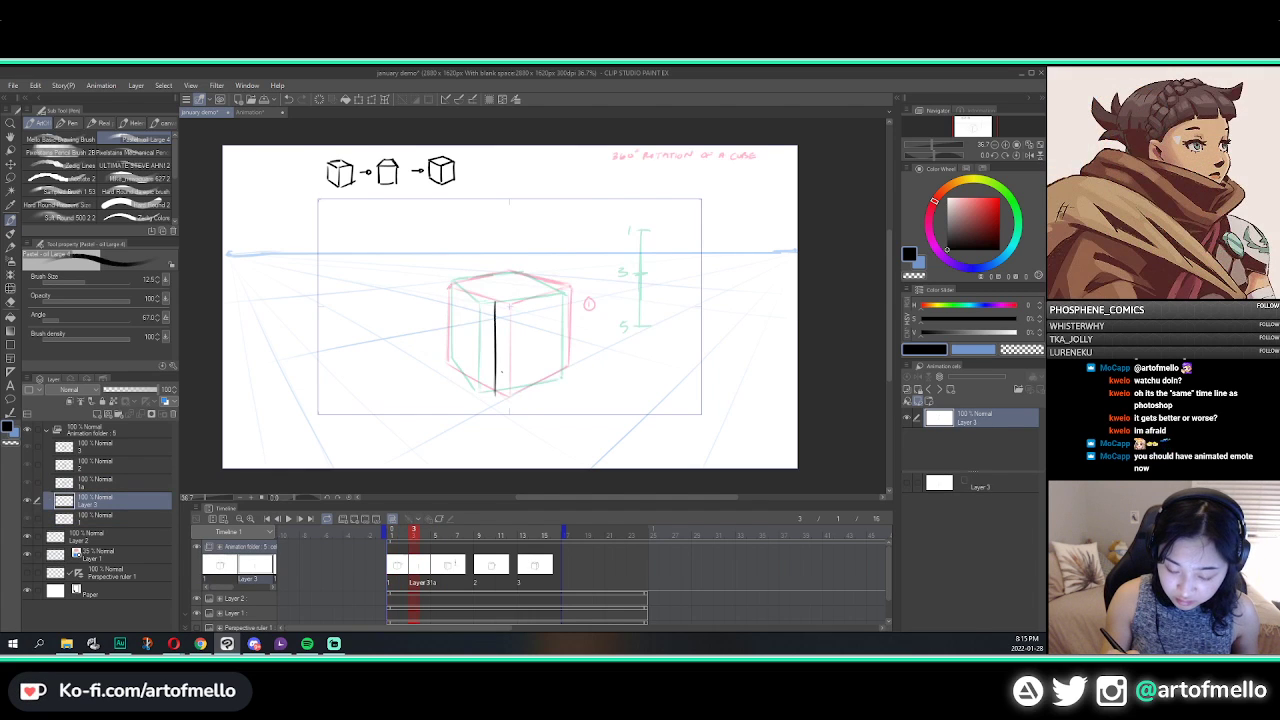
key(Right)
key(Left)
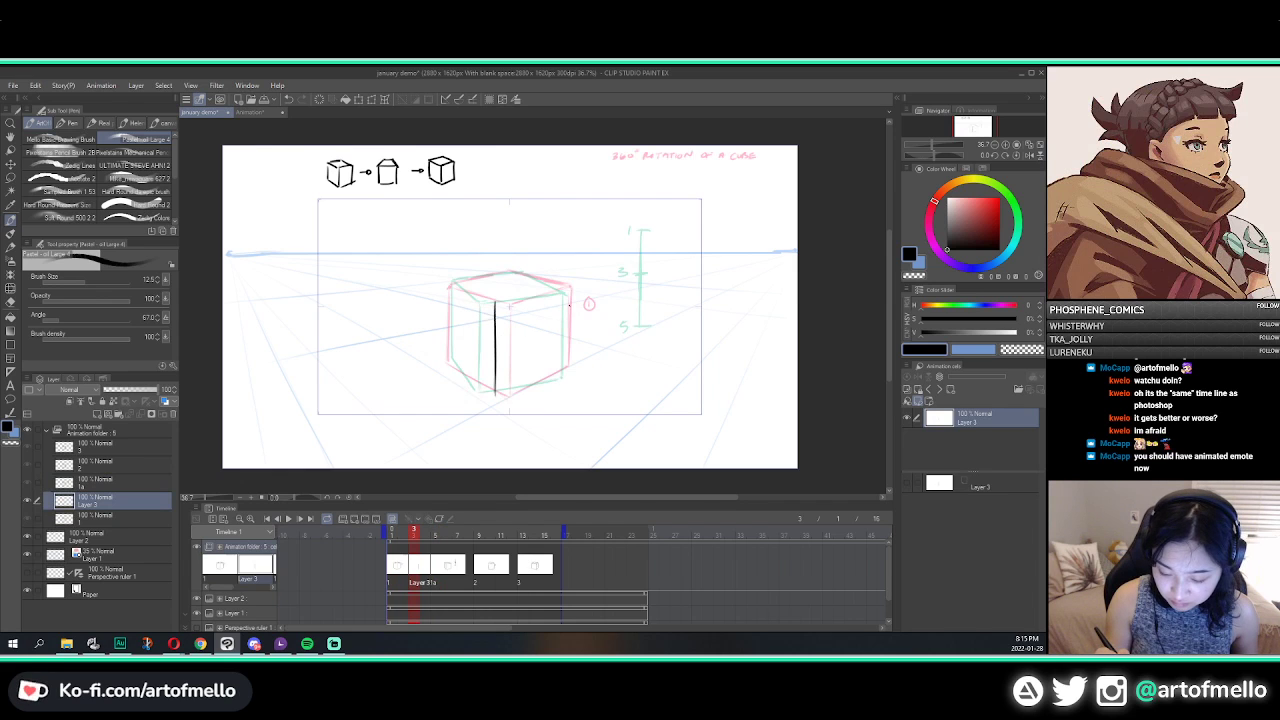
Step: Flip between frame 3 and its neighbouring drawings to judge where the cube's right vertical edge belongs
key(Left)
key(Right)
key(Left)
key(Right)
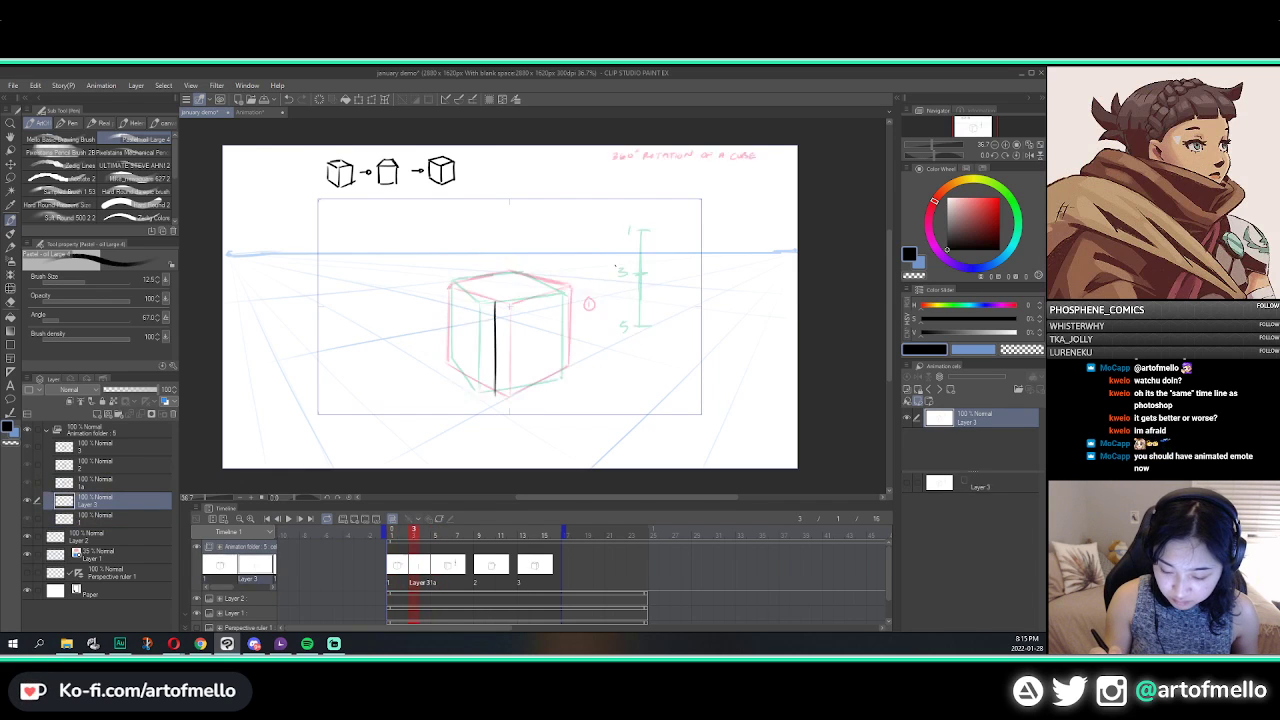
key(Right)
key(Left)
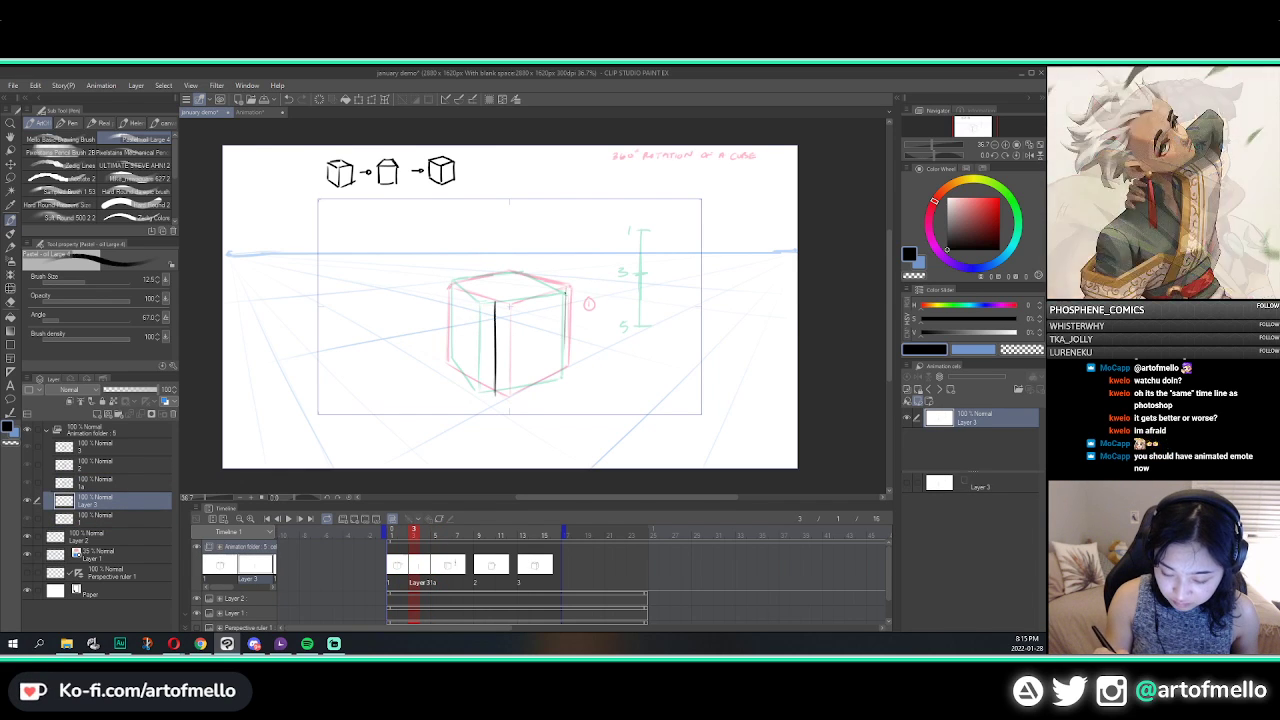
Step: Draw the right face of the frame 3 cube, adding its right vertical, lower and upper edges between the onion skin lines
drag(566, 290, 566, 348)
key(ctrl+z)
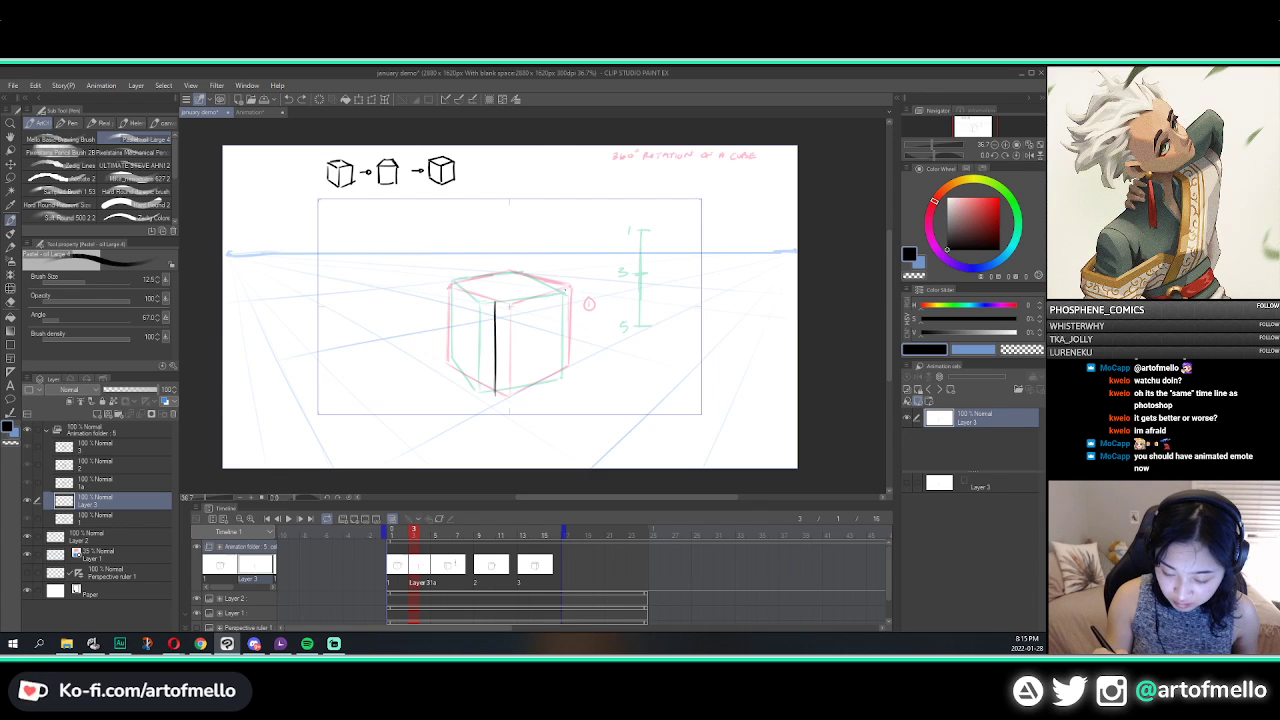
drag(565, 285, 564, 360)
key(ctrl+z)
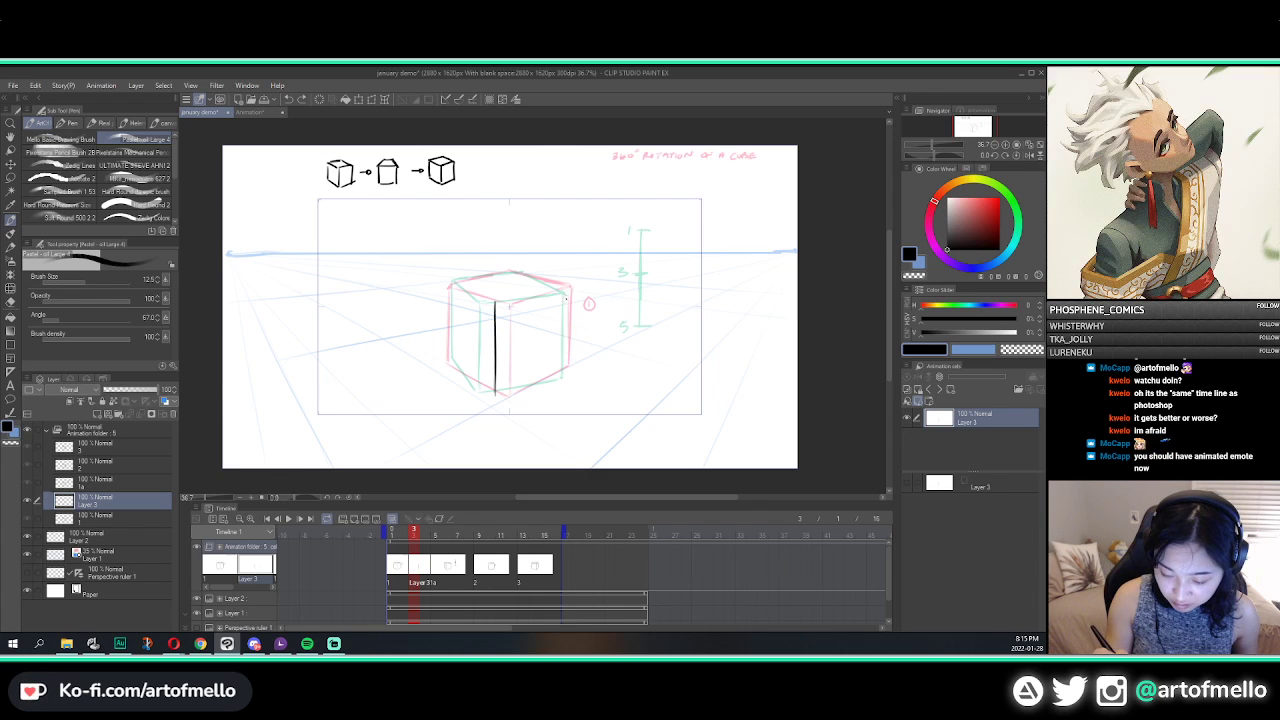
drag(566, 328, 566, 375)
key(ctrl+z)
key(ctrl+z)
drag(566, 327, 566, 375)
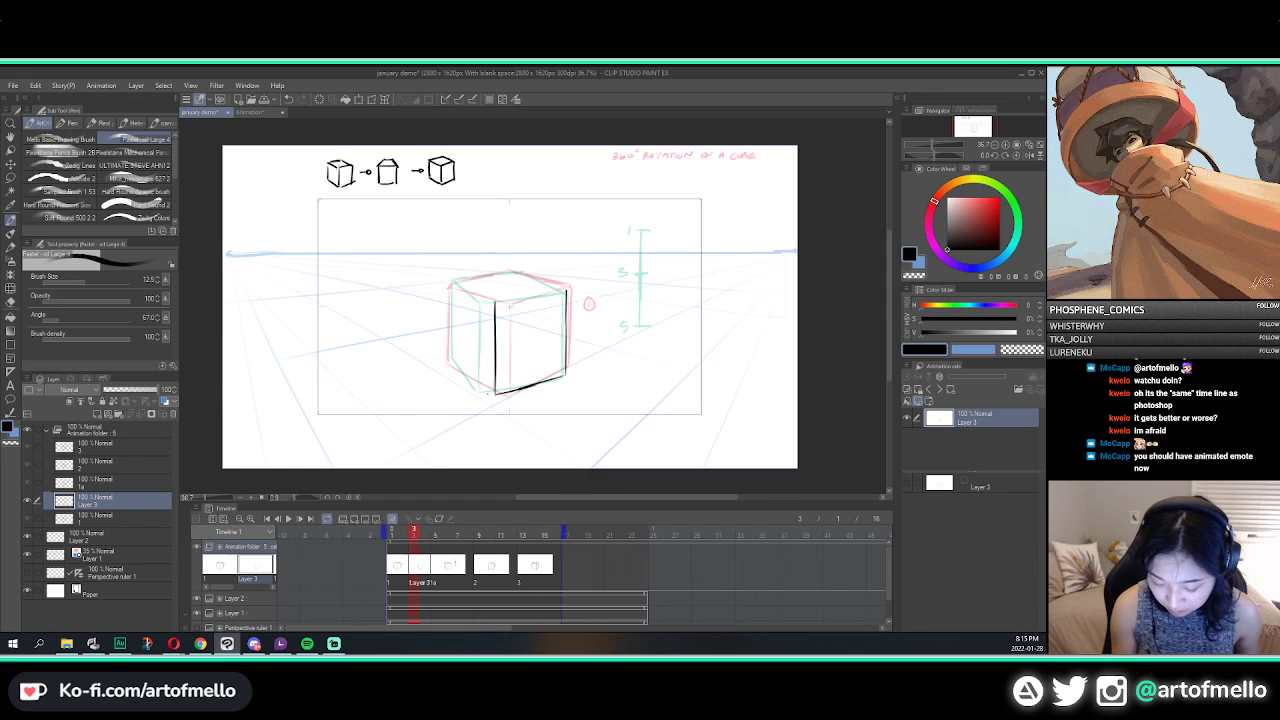
key(ctrl+z)
drag(502, 301, 565, 291)
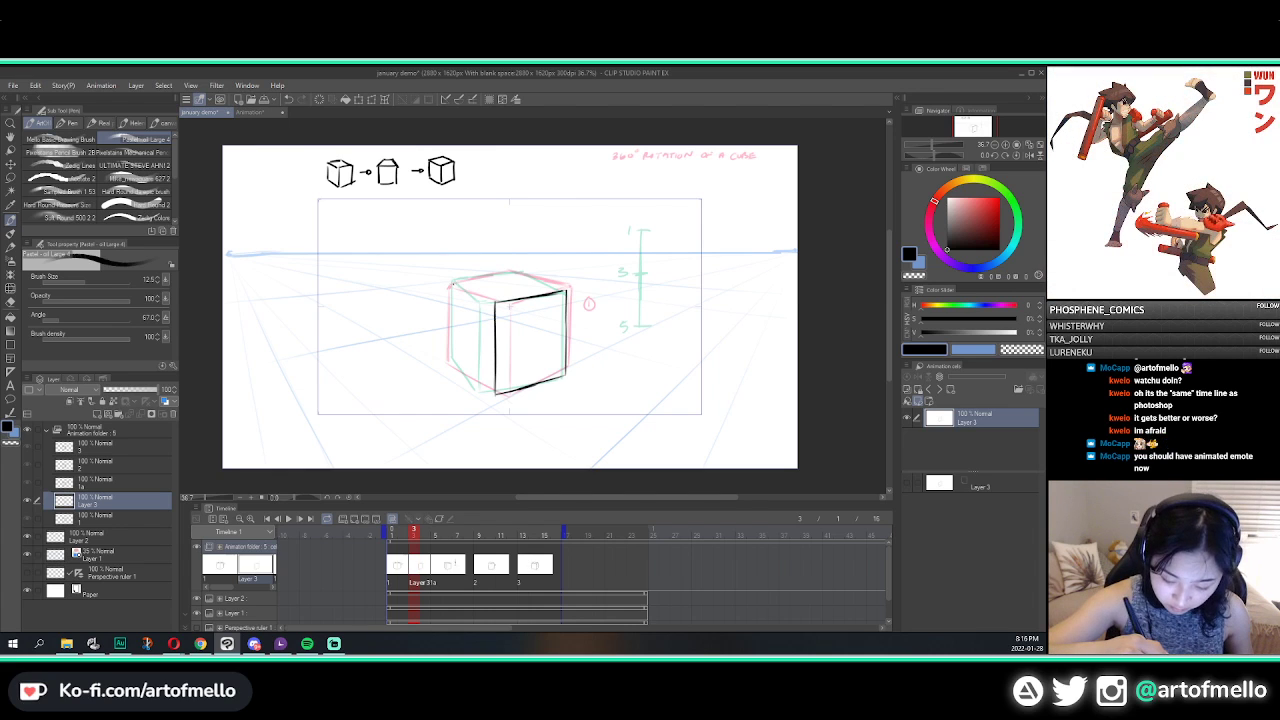
Step: Draw the left face of the frame 3 cube with its upper, lower and left vertical edges
drag(449, 285, 495, 301)
key(ctrl+z)
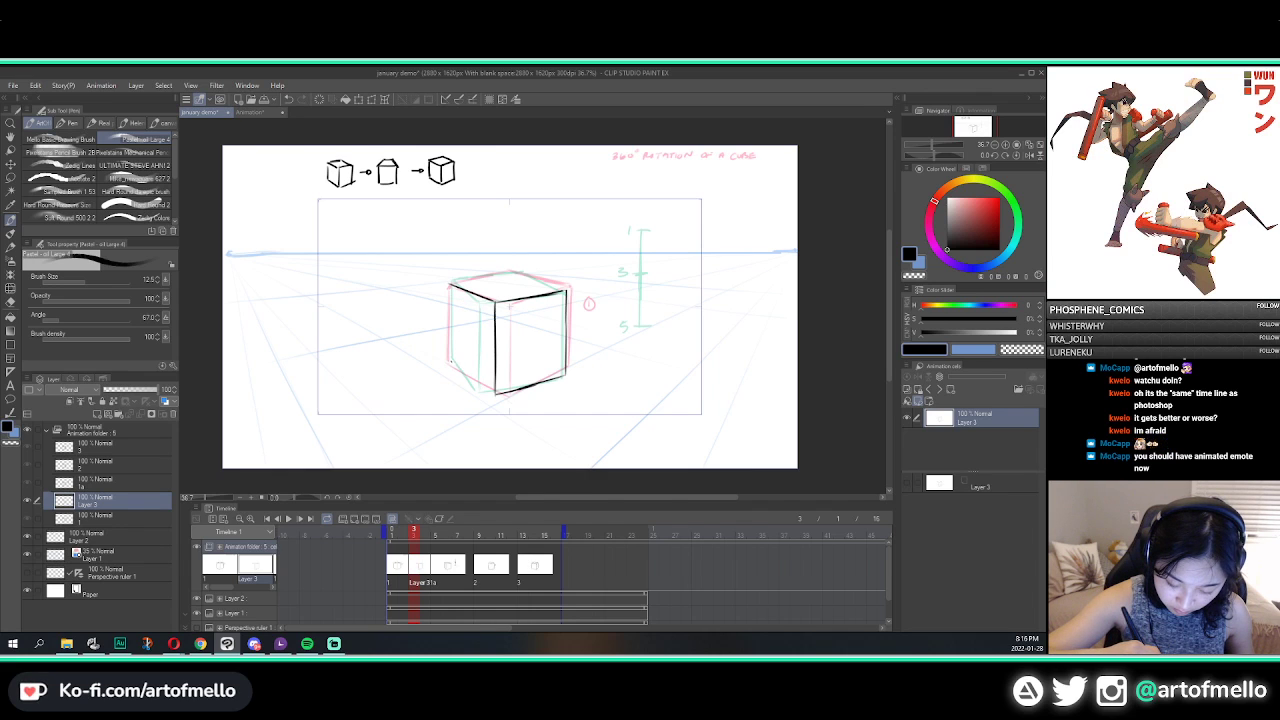
drag(450, 360, 471, 377)
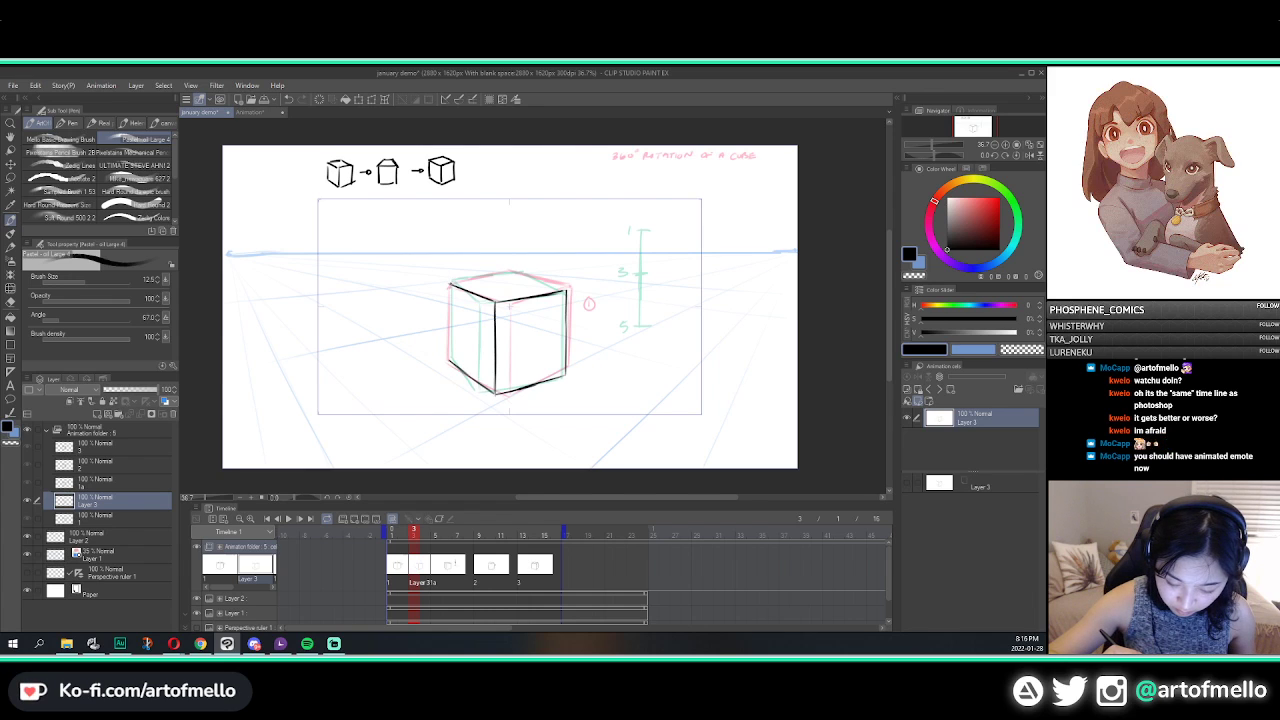
drag(450, 282, 450, 334)
drag(450, 283, 450, 360)
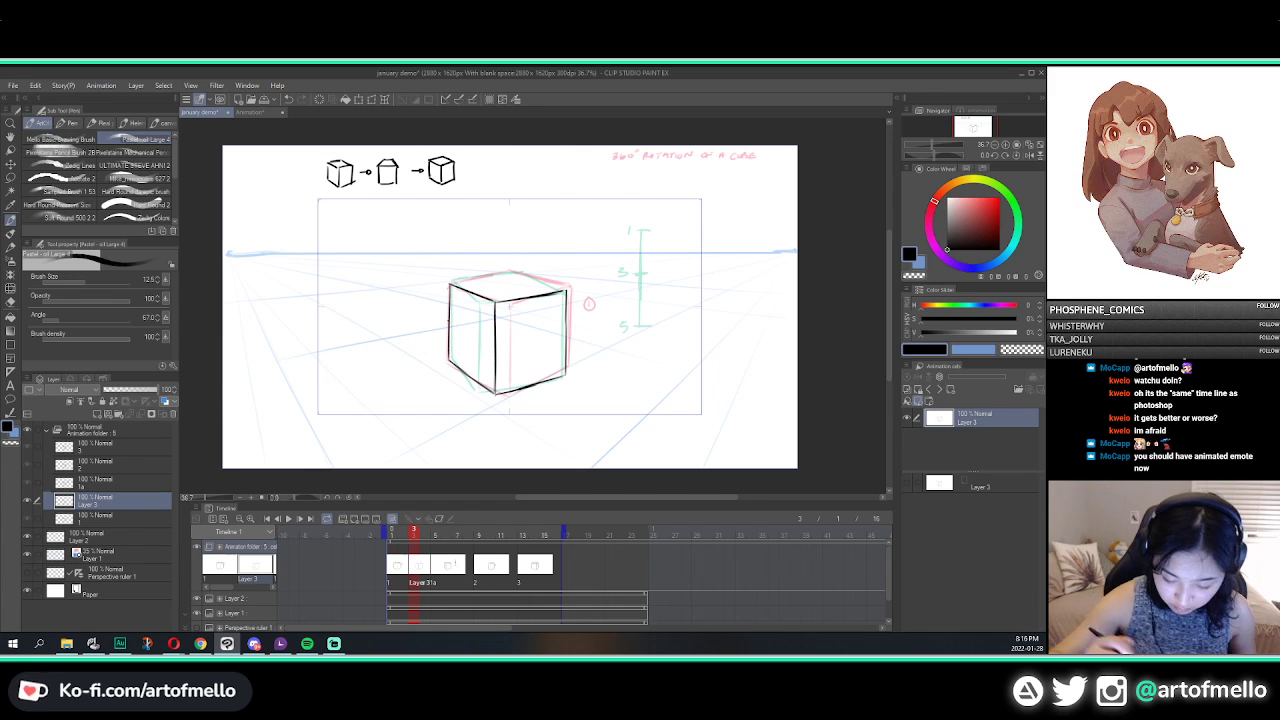
Step: Draw the two back edges of the frame 3 cube's top face, checking them against the neighbouring drawings
key(comma)
key(period)
key(period)
key(comma)
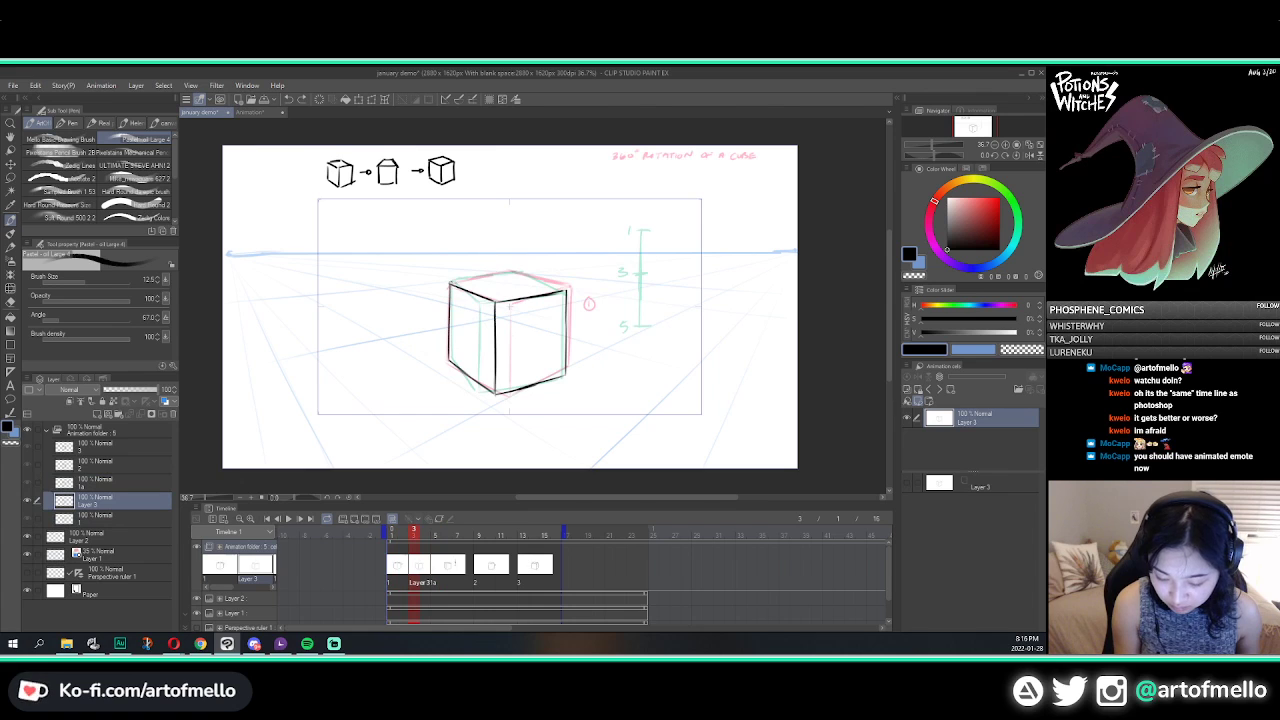
drag(450, 283, 514, 270)
key(e)
key(p)
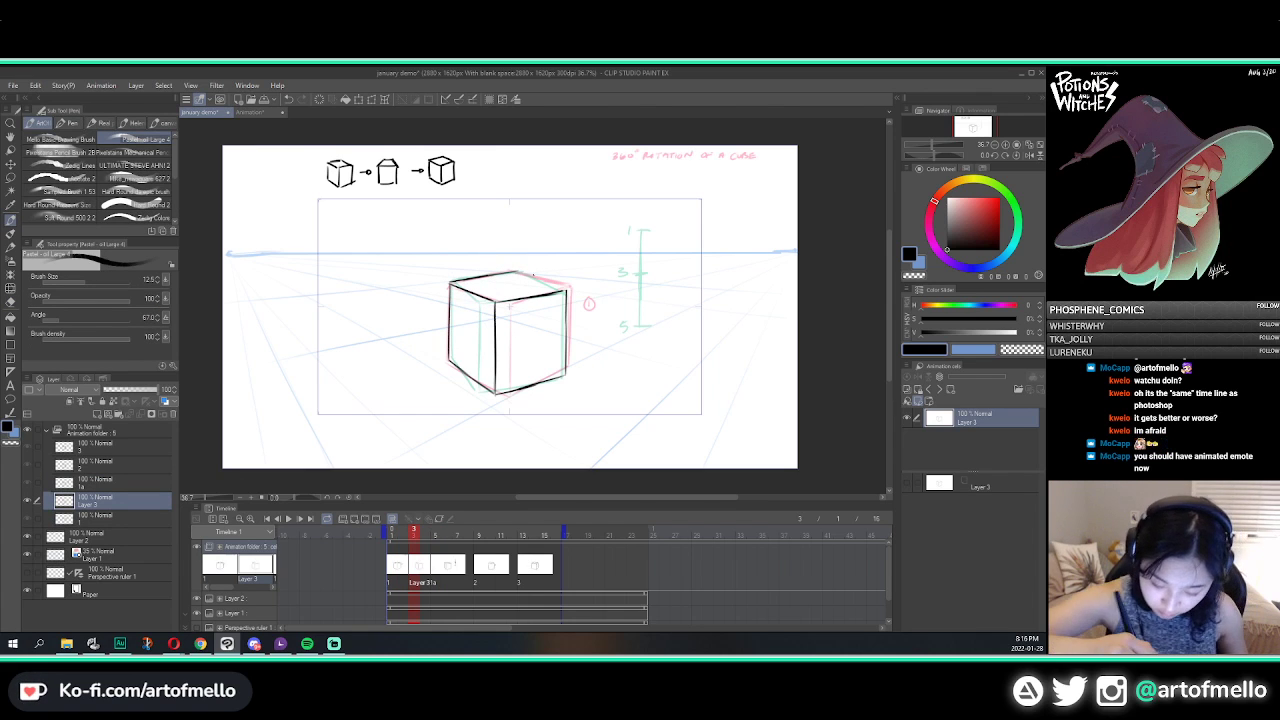
drag(516, 271, 568, 290)
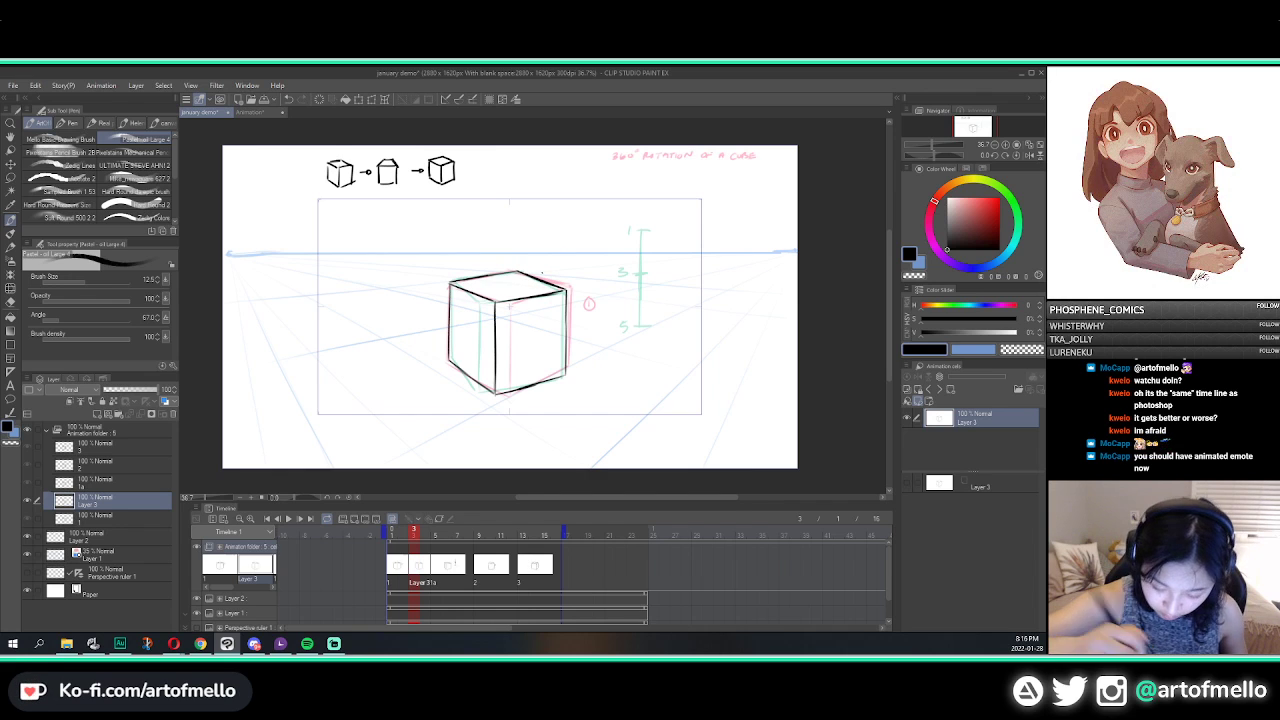
Step: Turn off onion skin and step through the drawings on frames 1 to 9 to check the rotation
click(392, 518)
key(Left)
key(Right)
key(Right)
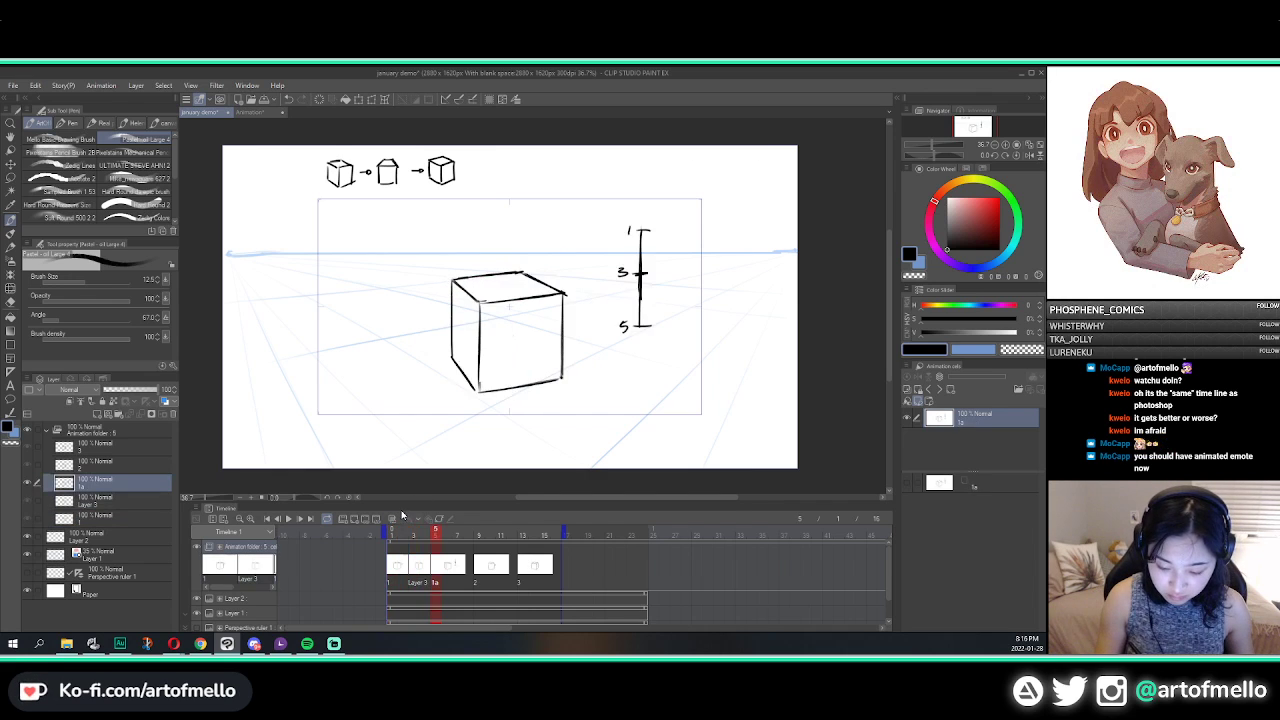
key(Right)
key(Left)
key(Left)
key(Left)
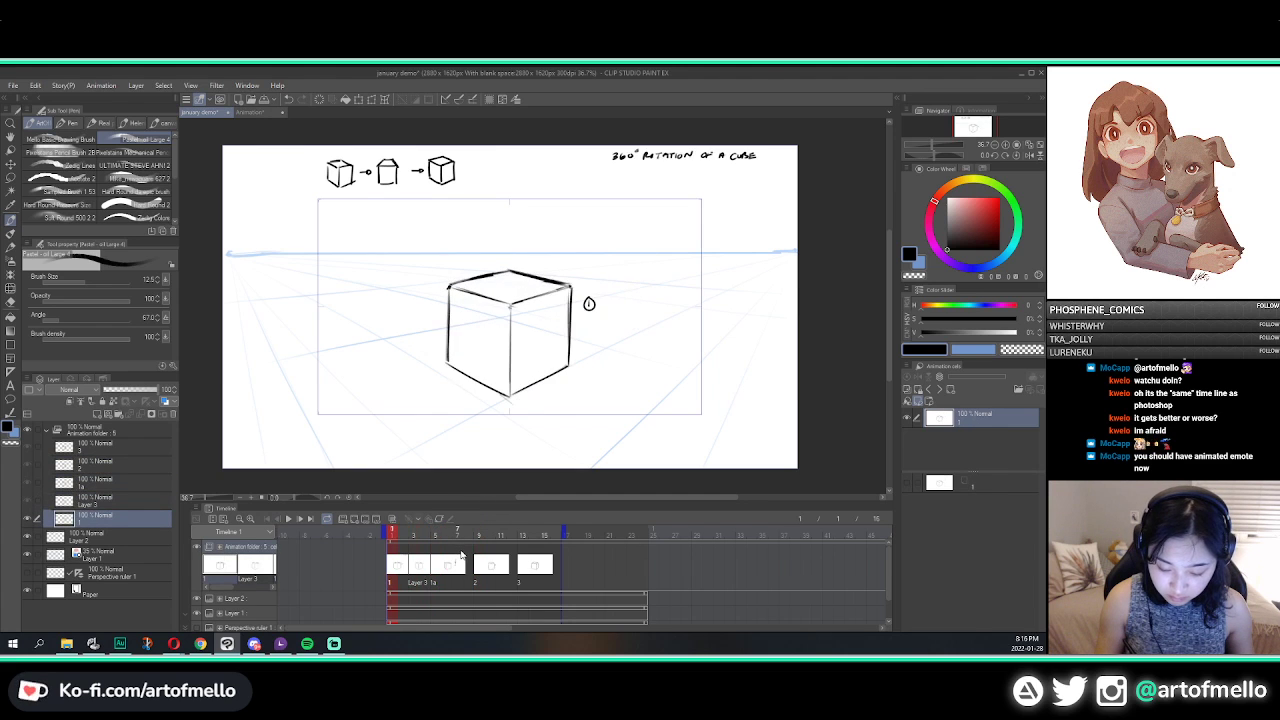
Step: Erase and redraw the lower-left edge and left vertical edge of the cube on frame 3
key(Right)
key(e)
drag(459, 369, 469, 374)
key(p)
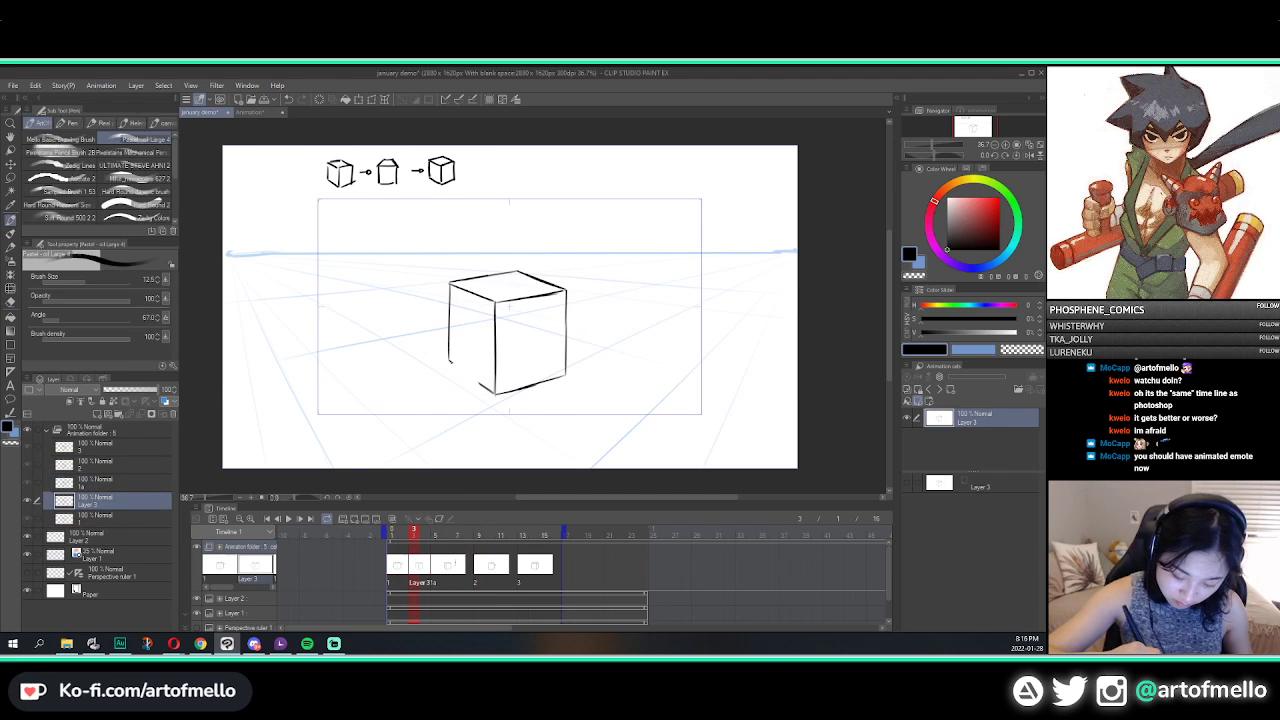
key(e)
key(p)
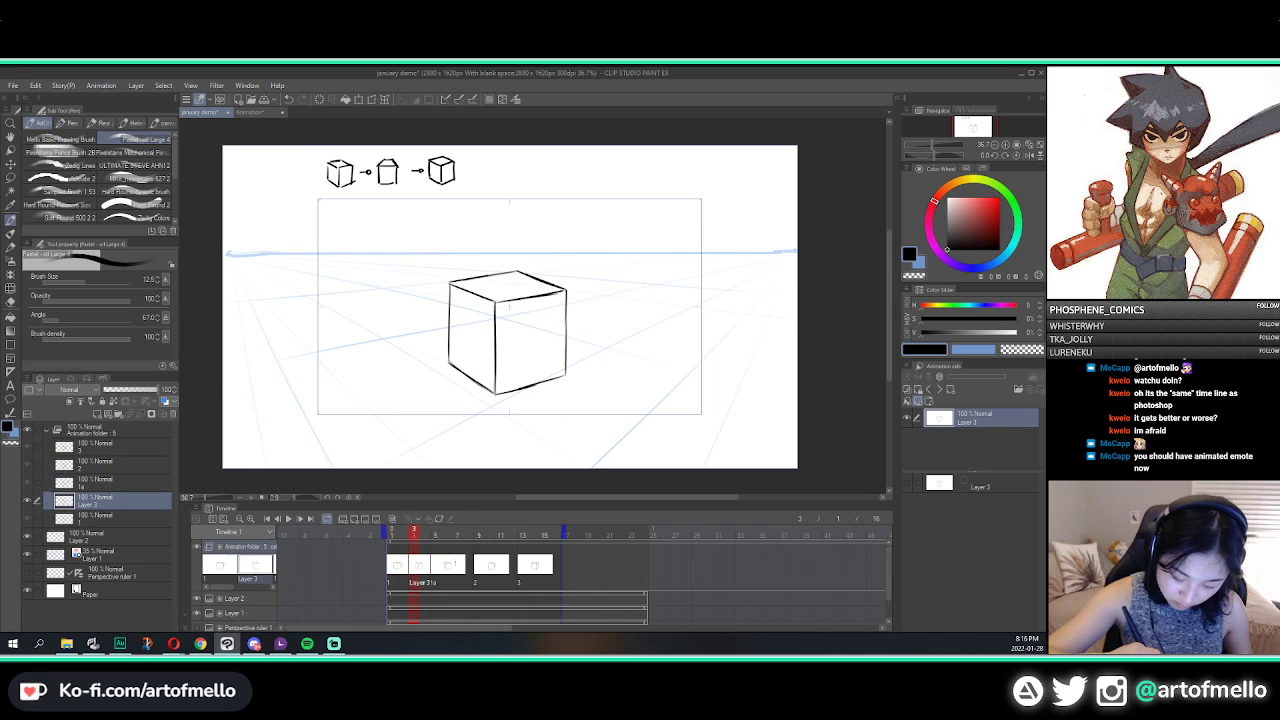
key(e)
drag(450, 286, 447, 367)
key(p)
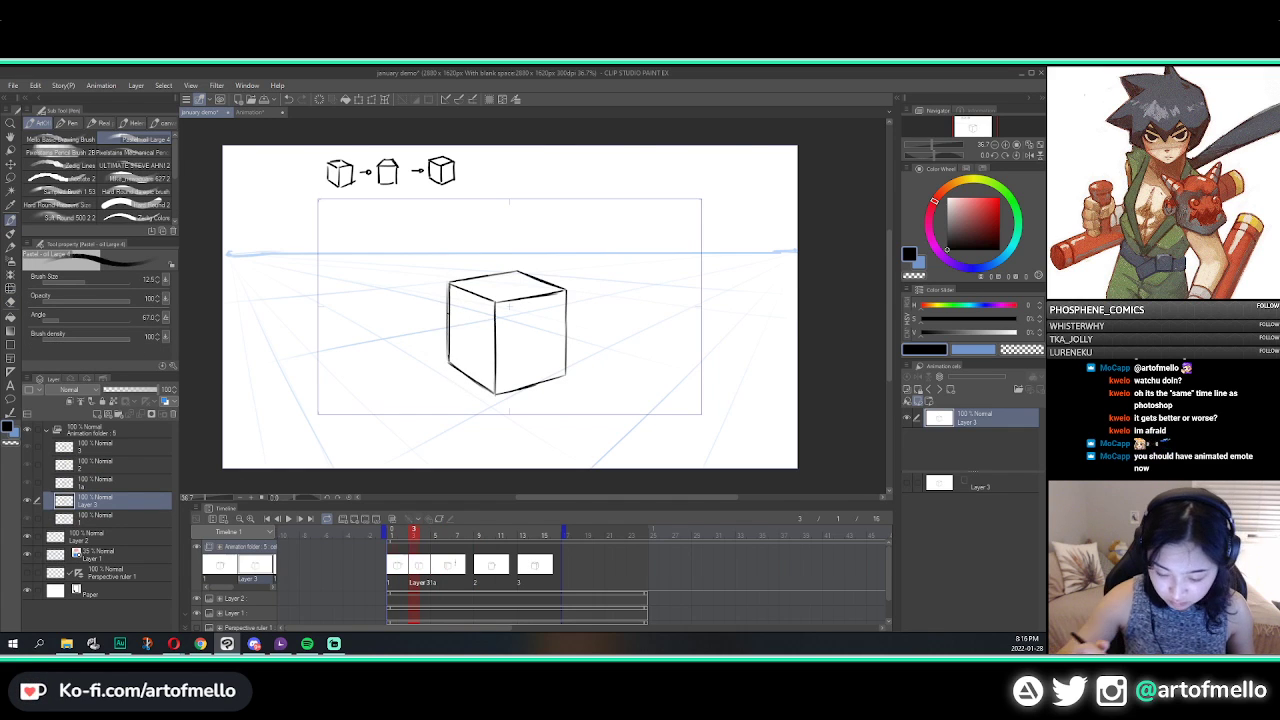
Step: Add a new animation cel at frame 7 between drawings 1a and 2, and enable onion skin
key(Right)
click(458, 563)
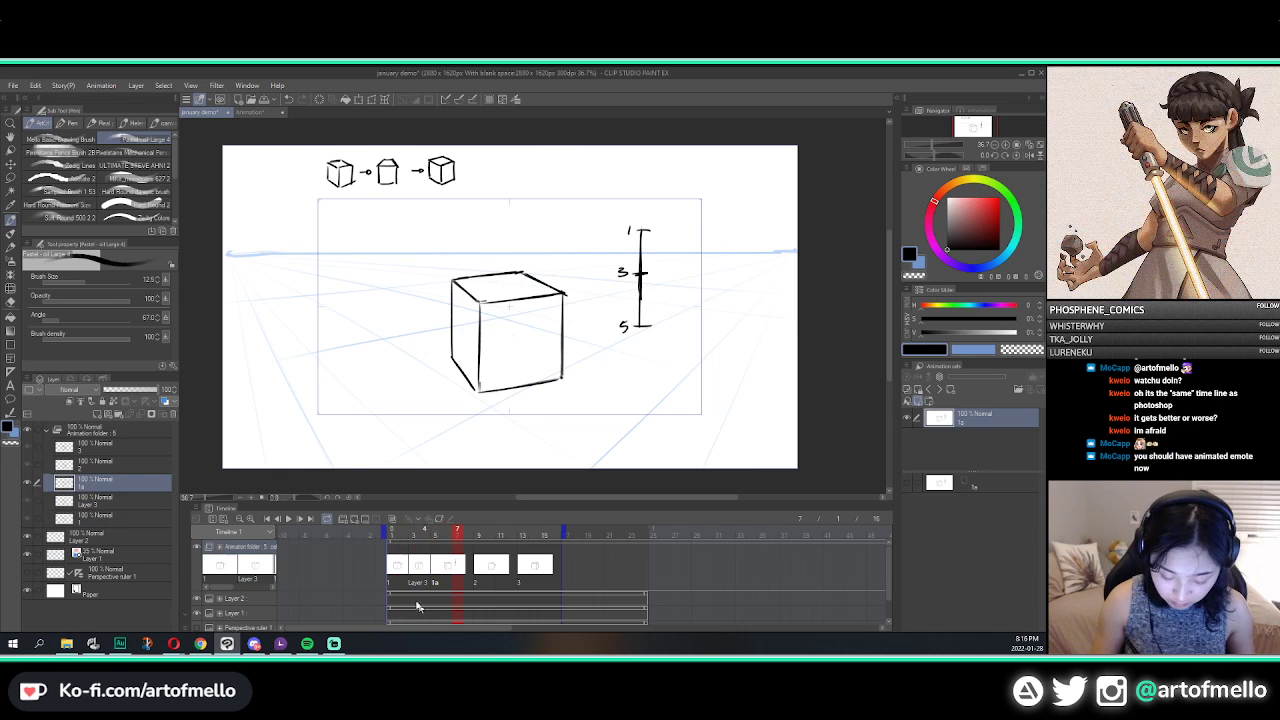
click(355, 519)
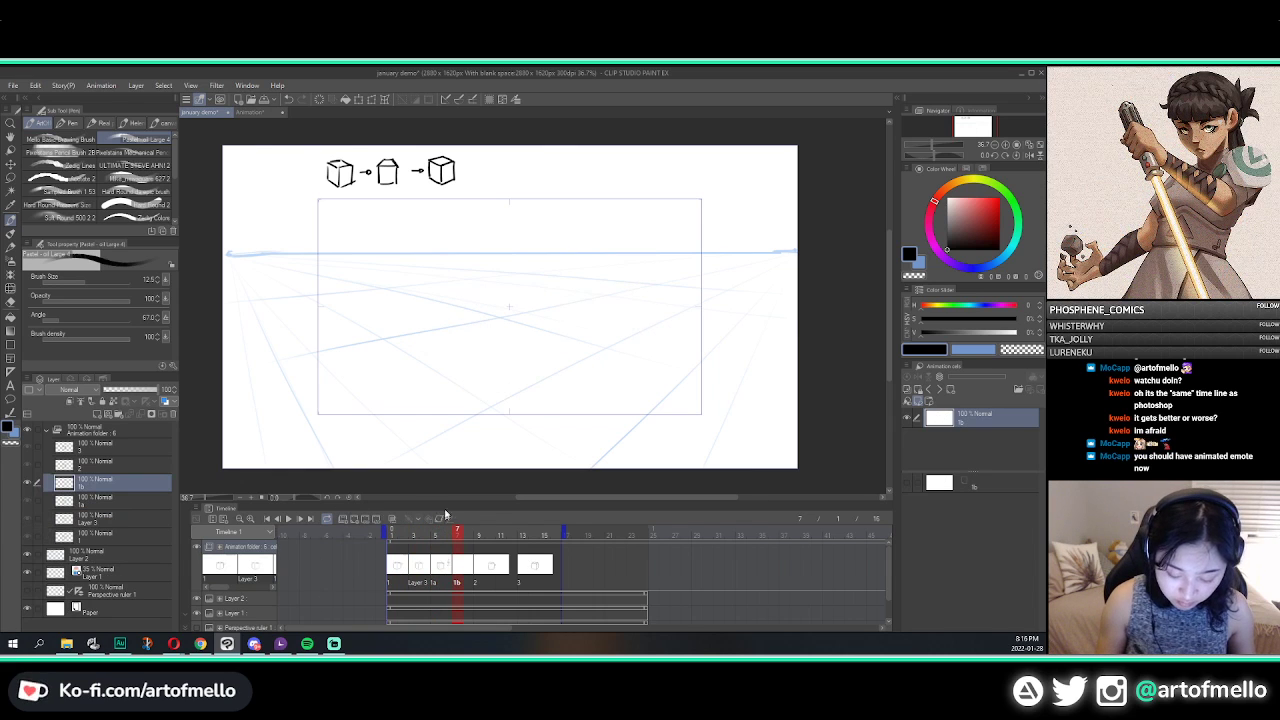
click(392, 518)
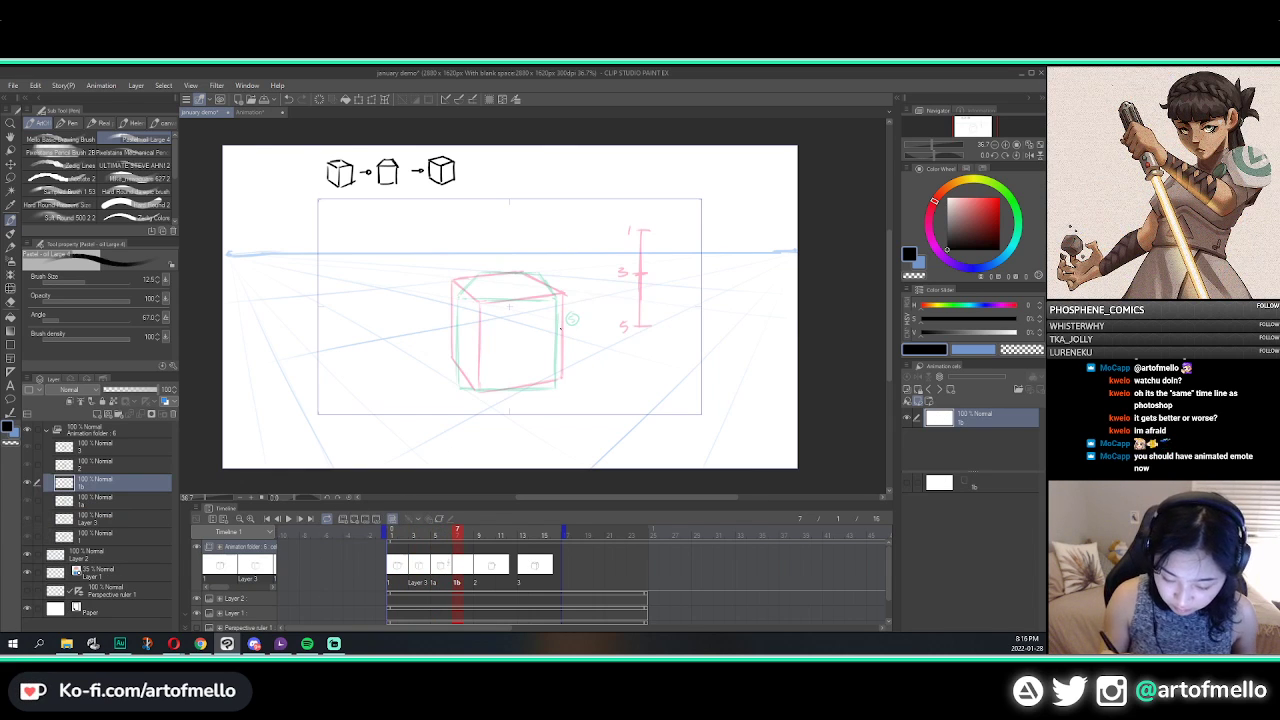
Step: Draw the front face of the in-between cube on frame 7, placing its vertical edges midway between the red and green onion skin edges
key(Left)
key(Right)
key(Right)
key(Left)
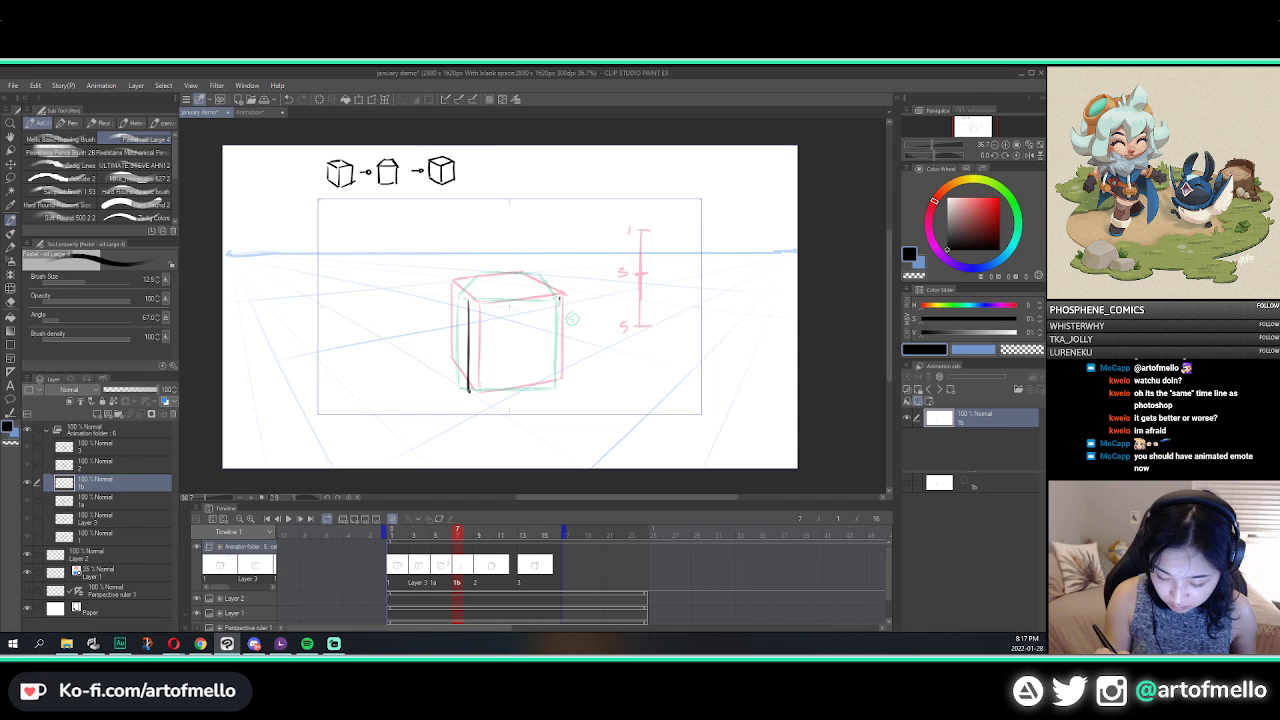
drag(559, 302, 559, 362)
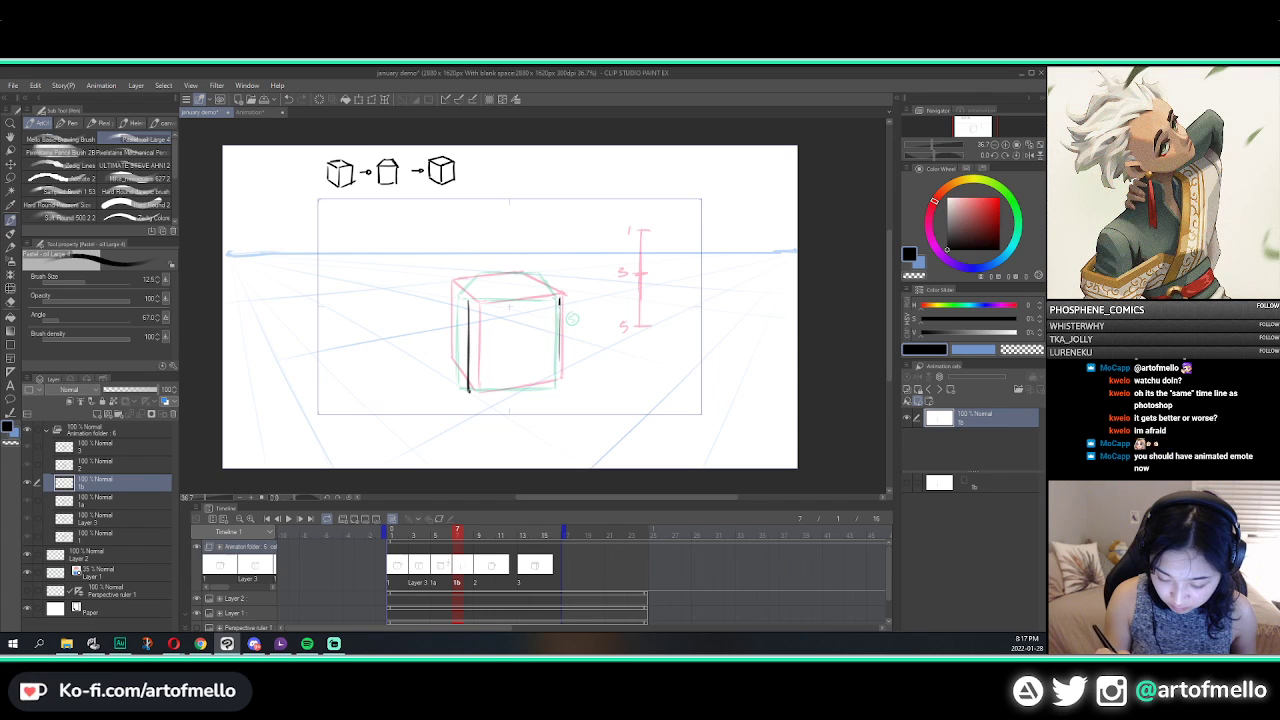
drag(559, 302, 558, 384)
key(ctrl+z)
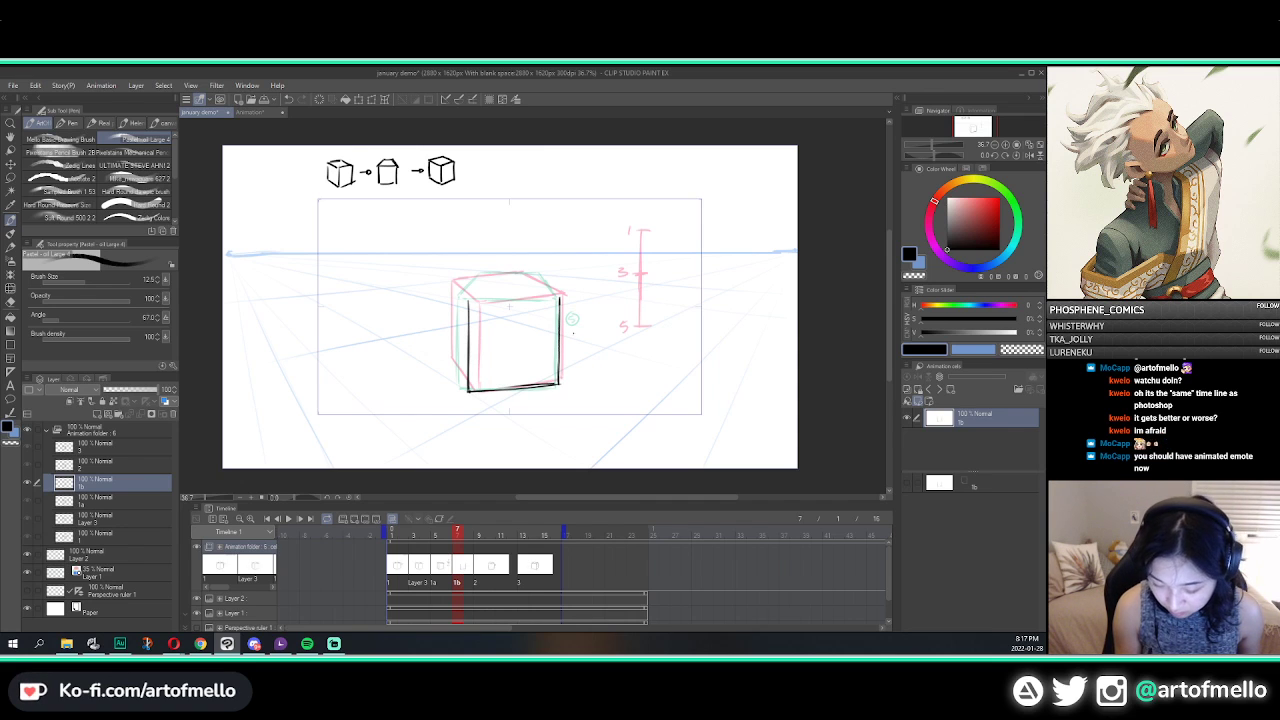
drag(467, 300, 560, 297)
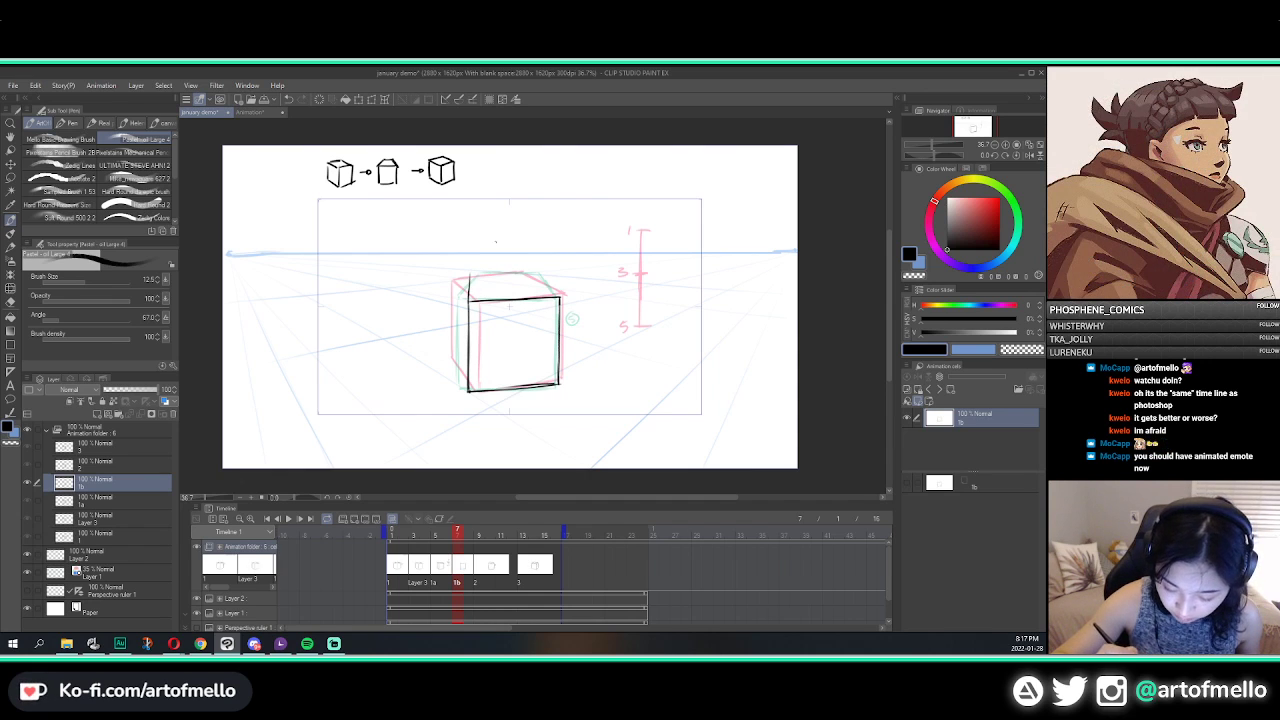
Step: Draw the top face of the frame 7 cube with its left, back and right edges, redoing the left one
drag(467, 276, 469, 301)
key(ctrl+z)
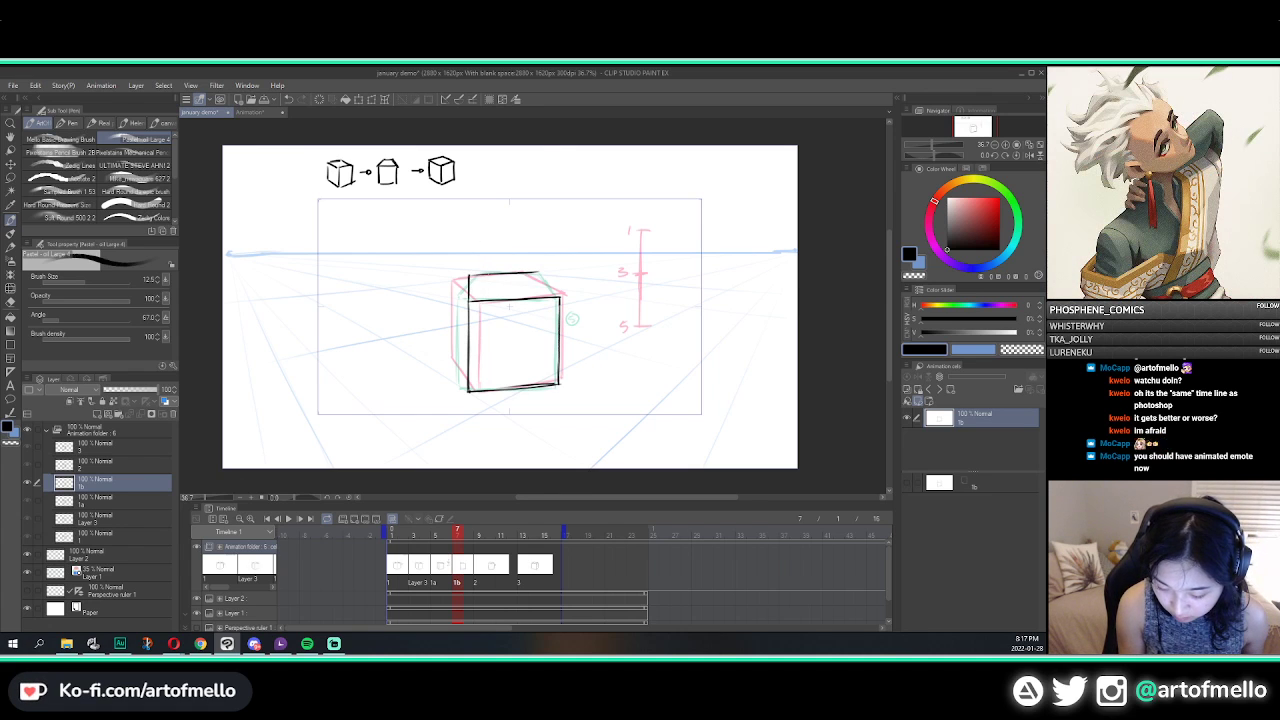
drag(470, 273, 530, 272)
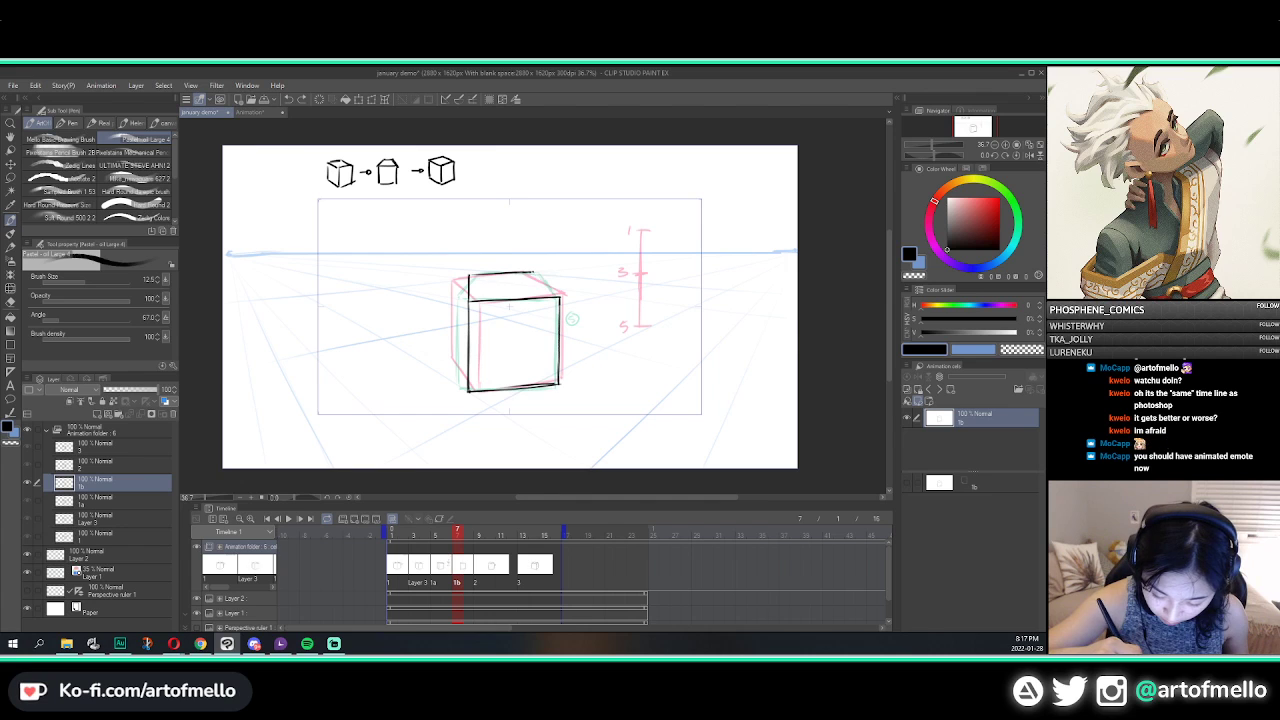
drag(533, 272, 561, 297)
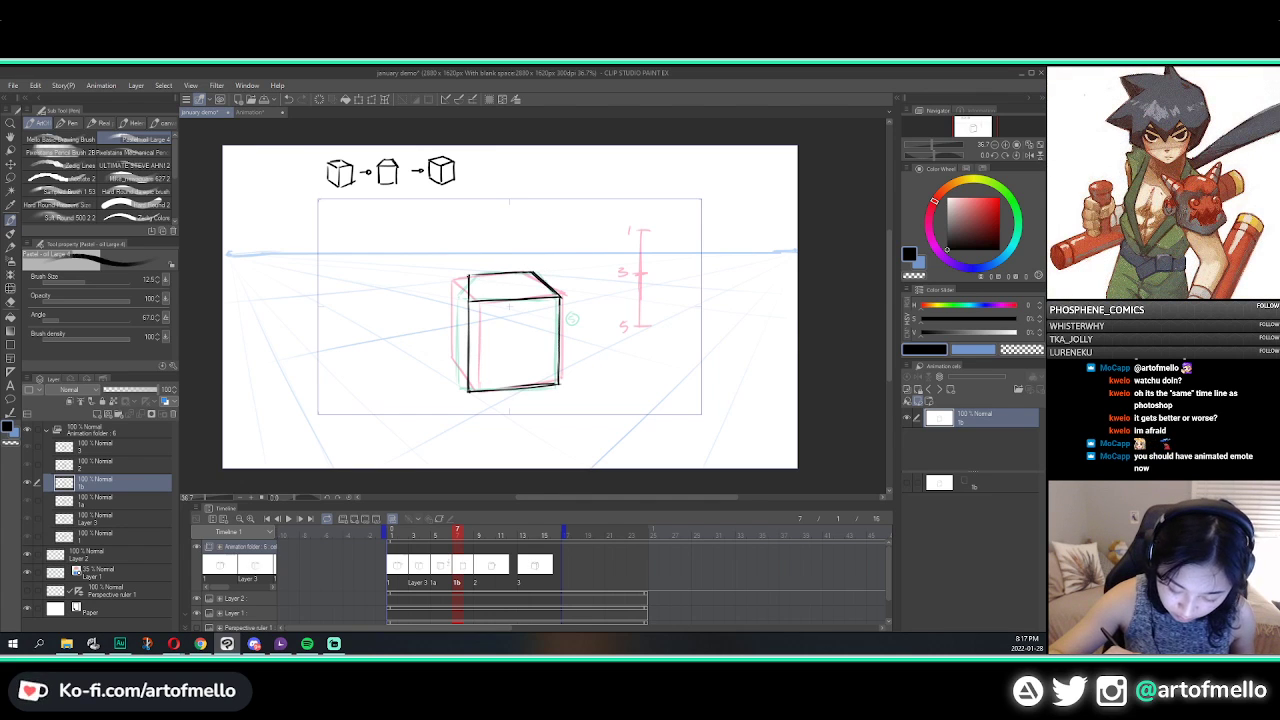
drag(455, 284, 476, 271)
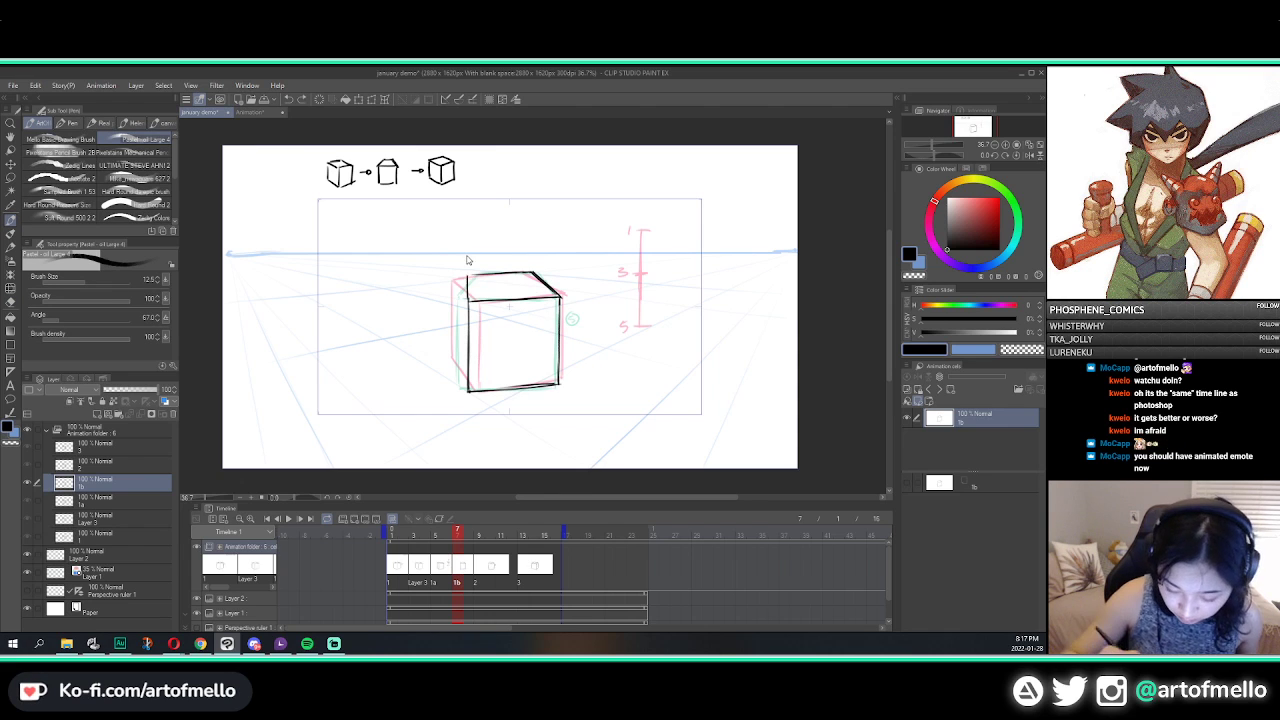
key(ctrl+z)
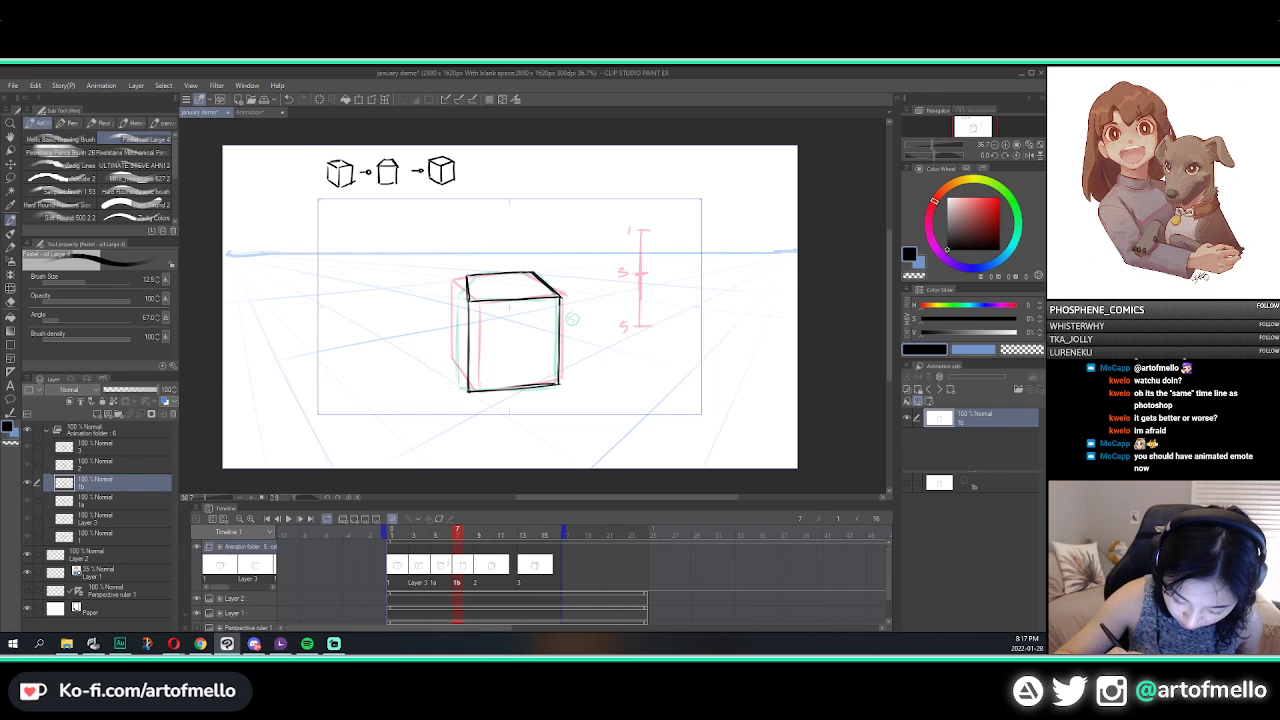
Step: Flip frame 7 against frames 5 and 9 with onion skin on to check the new cube's top face
key(Left)
key(Right)
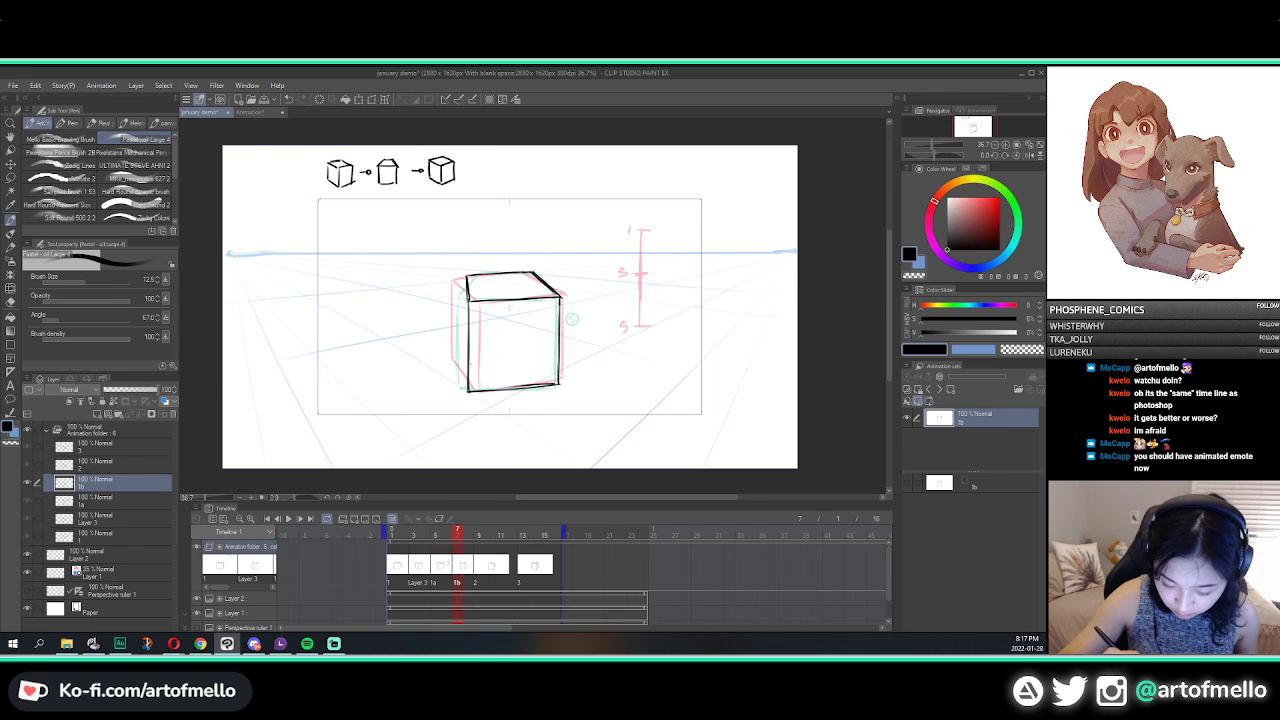
key(Left)
key(Left)
key(Right)
key(Right)
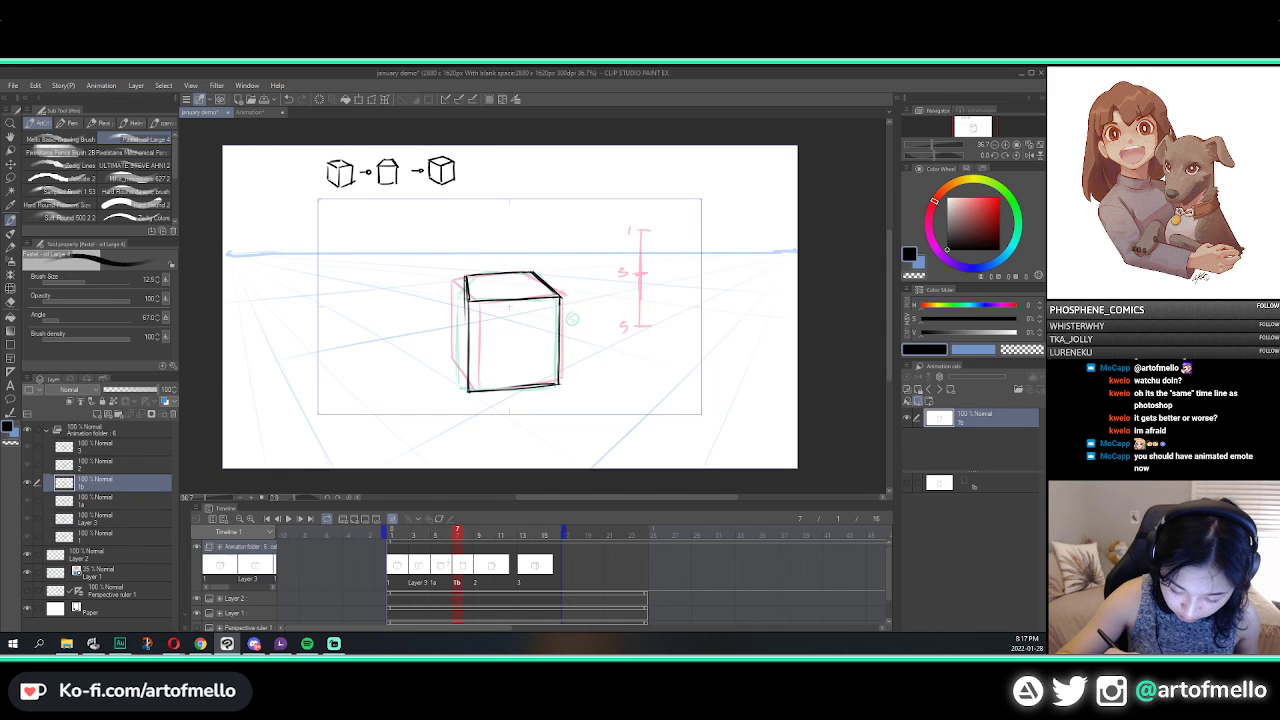
key(Left)
key(Left)
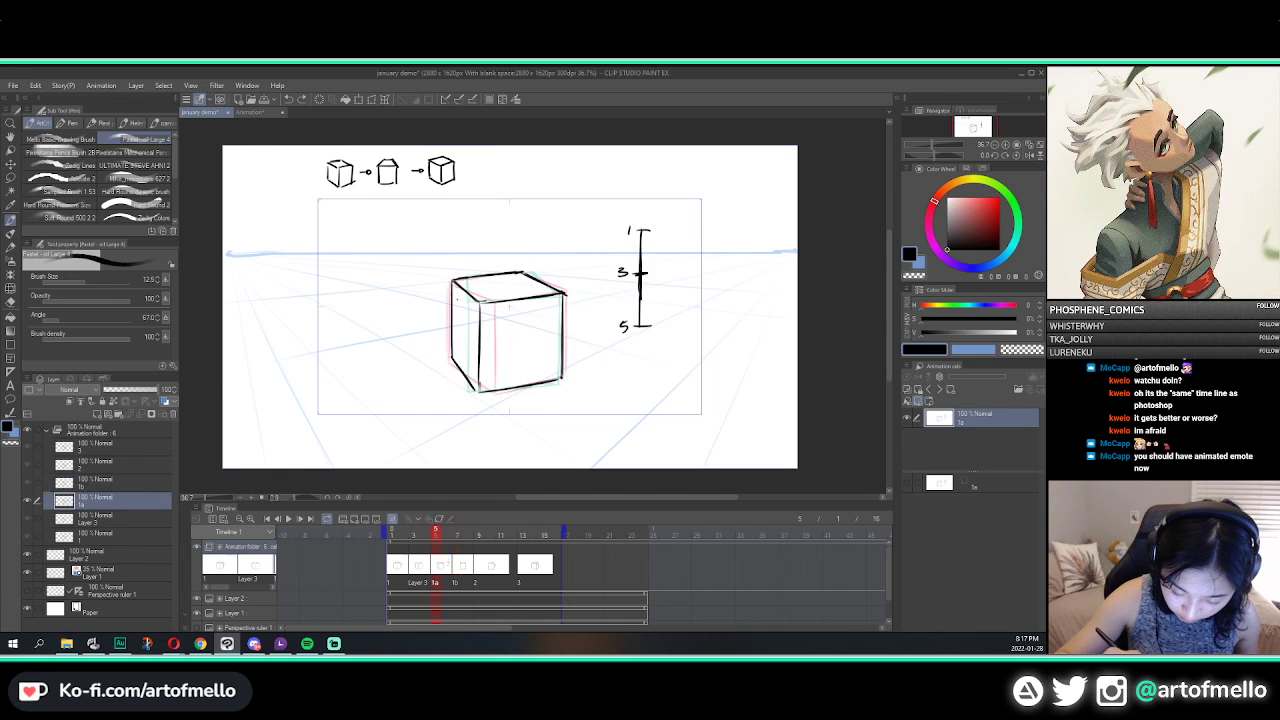
key(Right)
key(Right)
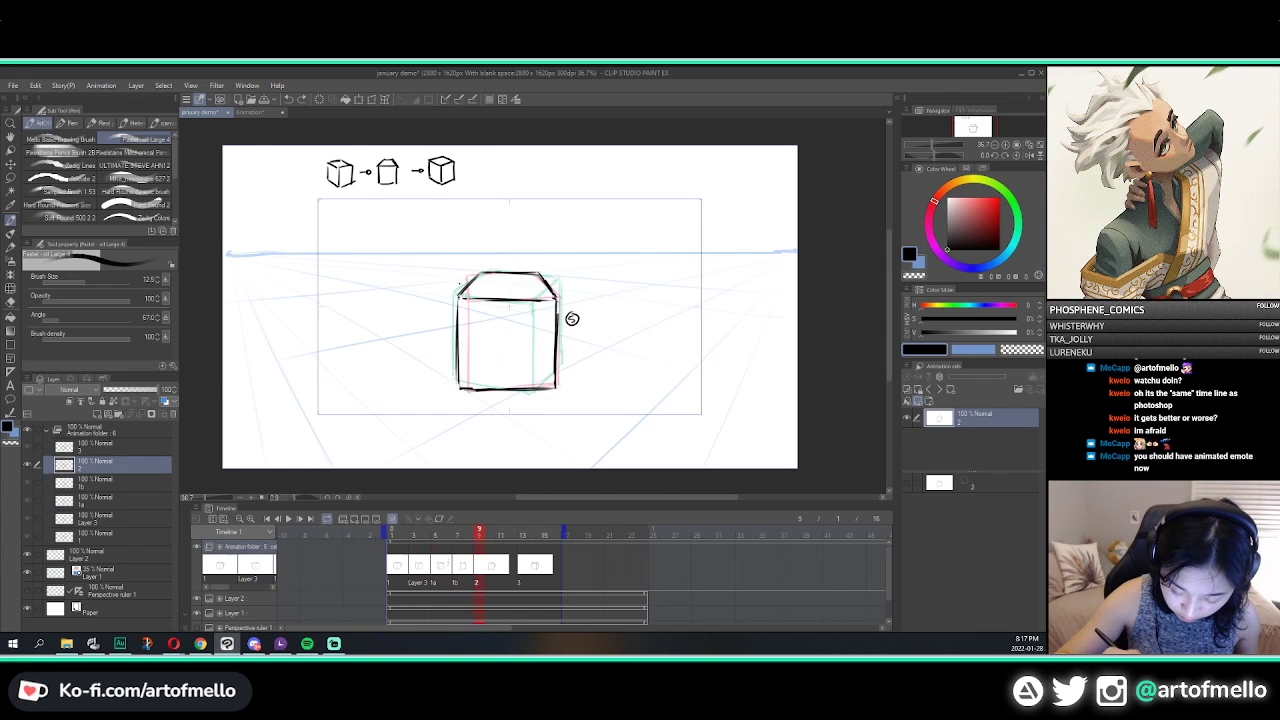
key(Left)
key(Left)
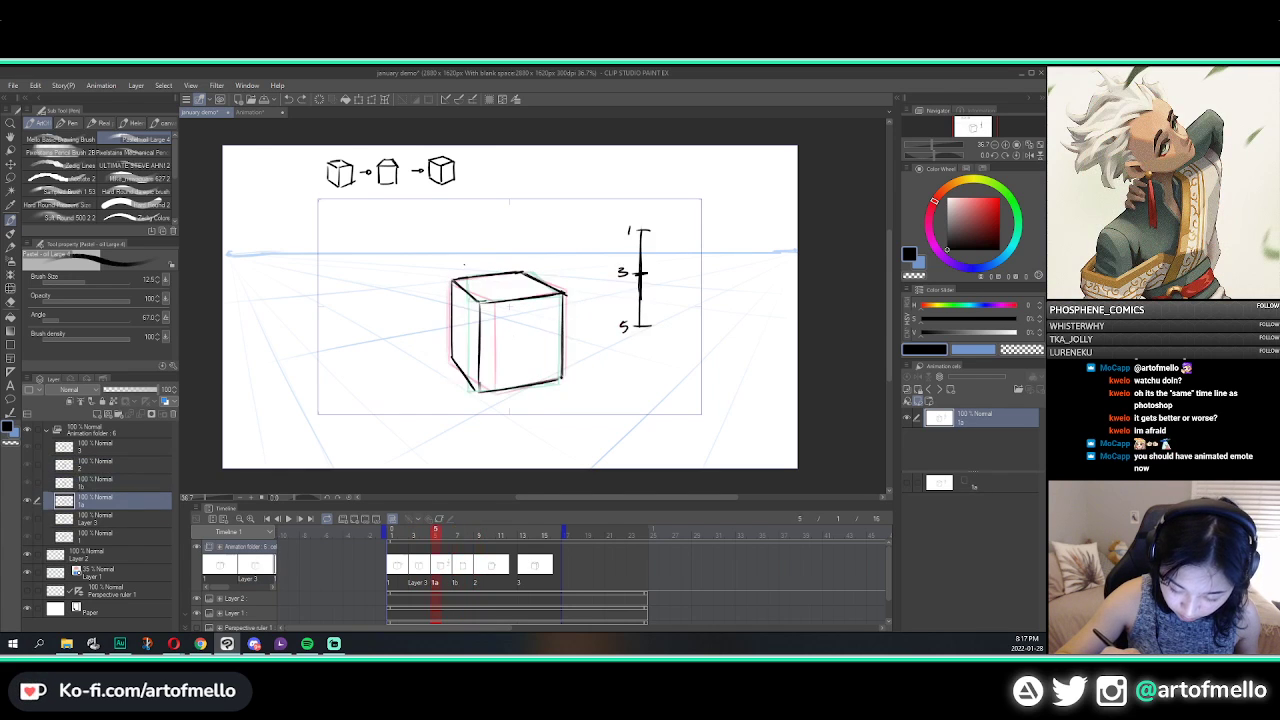
Step: Turn off onion skin and flip between frames 5, 7 and 9 to compare the clean drawings
click(392, 521)
key(Right)
key(Right)
key(Left)
key(Left)
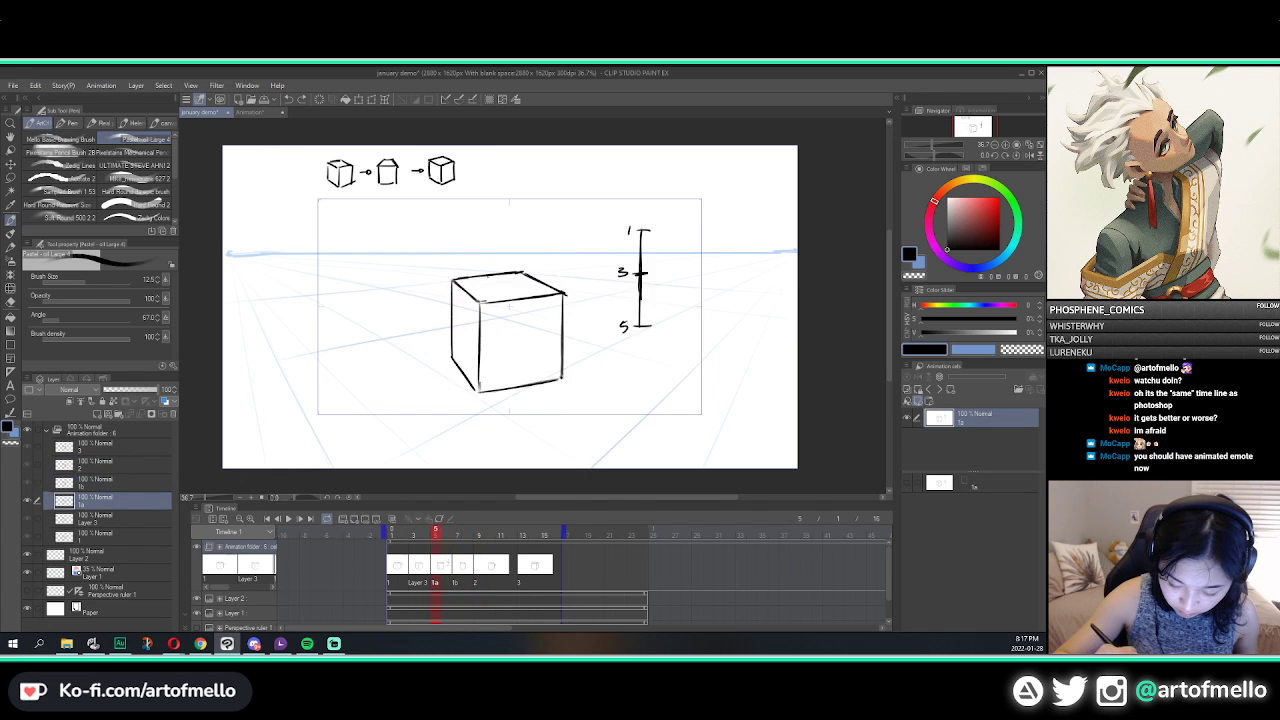
Step: Draw the short lower-left edge of the frame 7 cube's narrow side face, comparing it with the cubes on frames 5 and 9
key(Right)
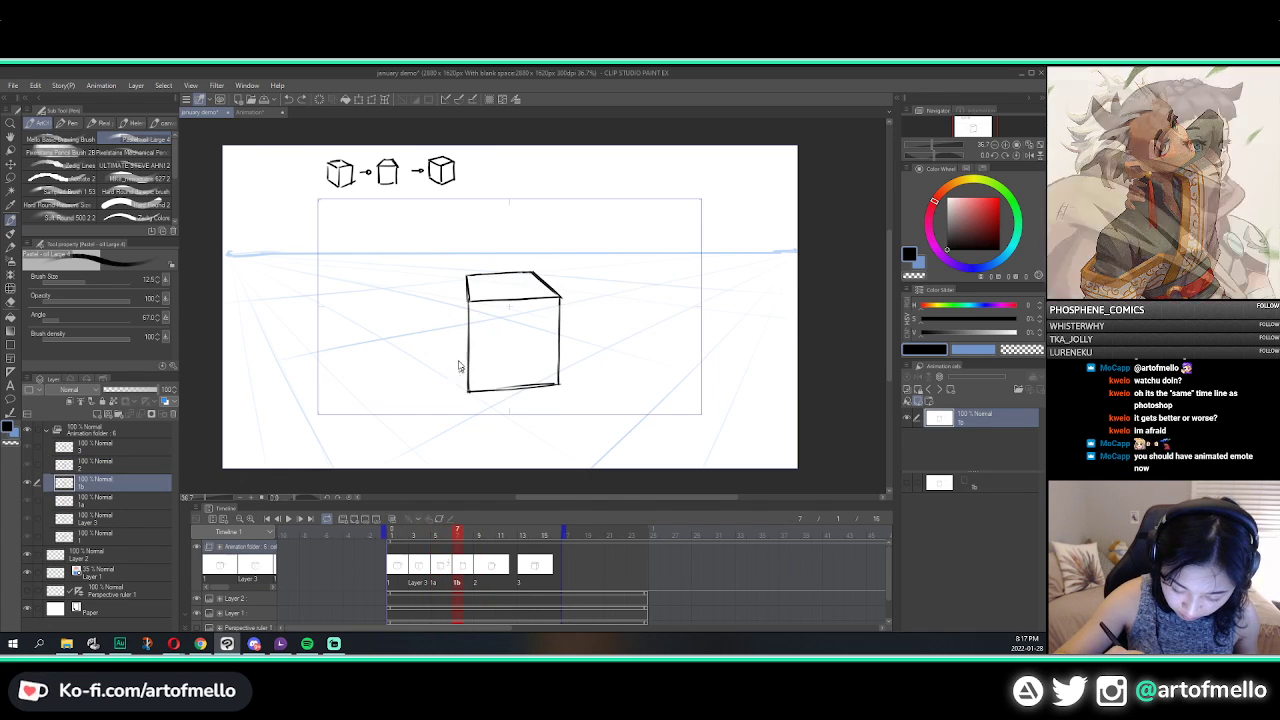
key(Left)
key(Right)
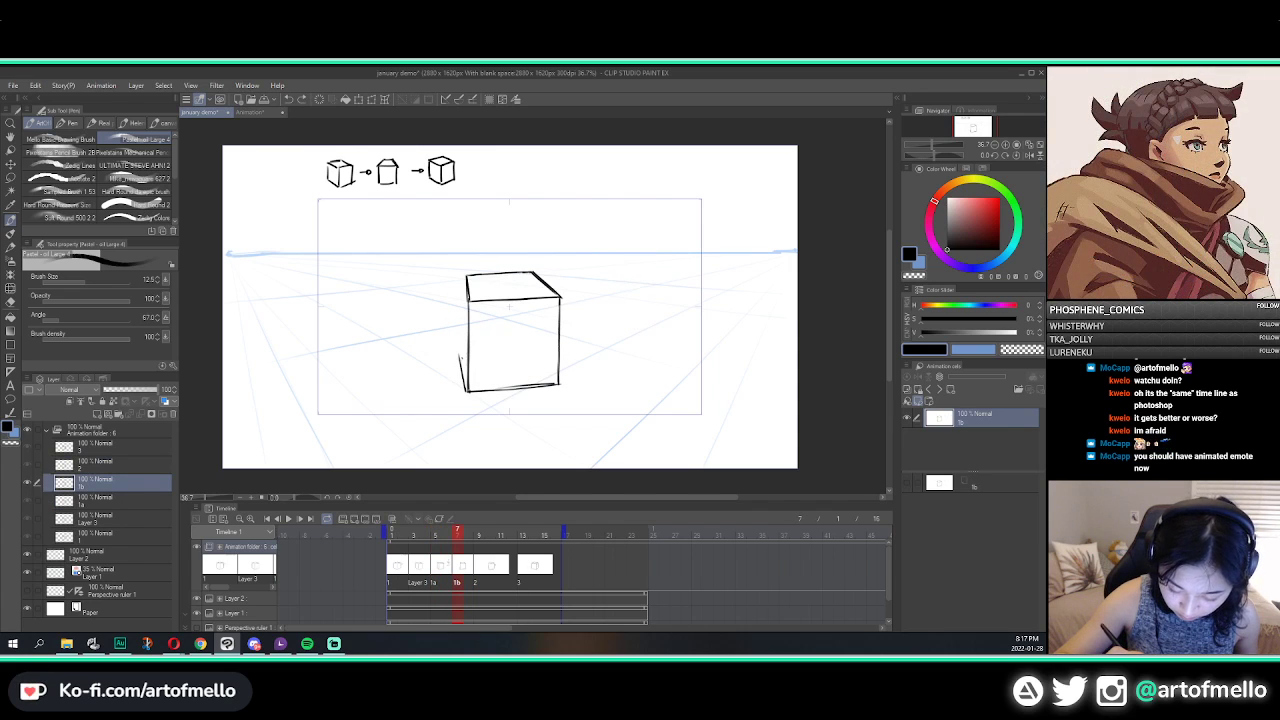
drag(461, 356, 468, 391)
key(ctrl+z)
key(ctrl+z)
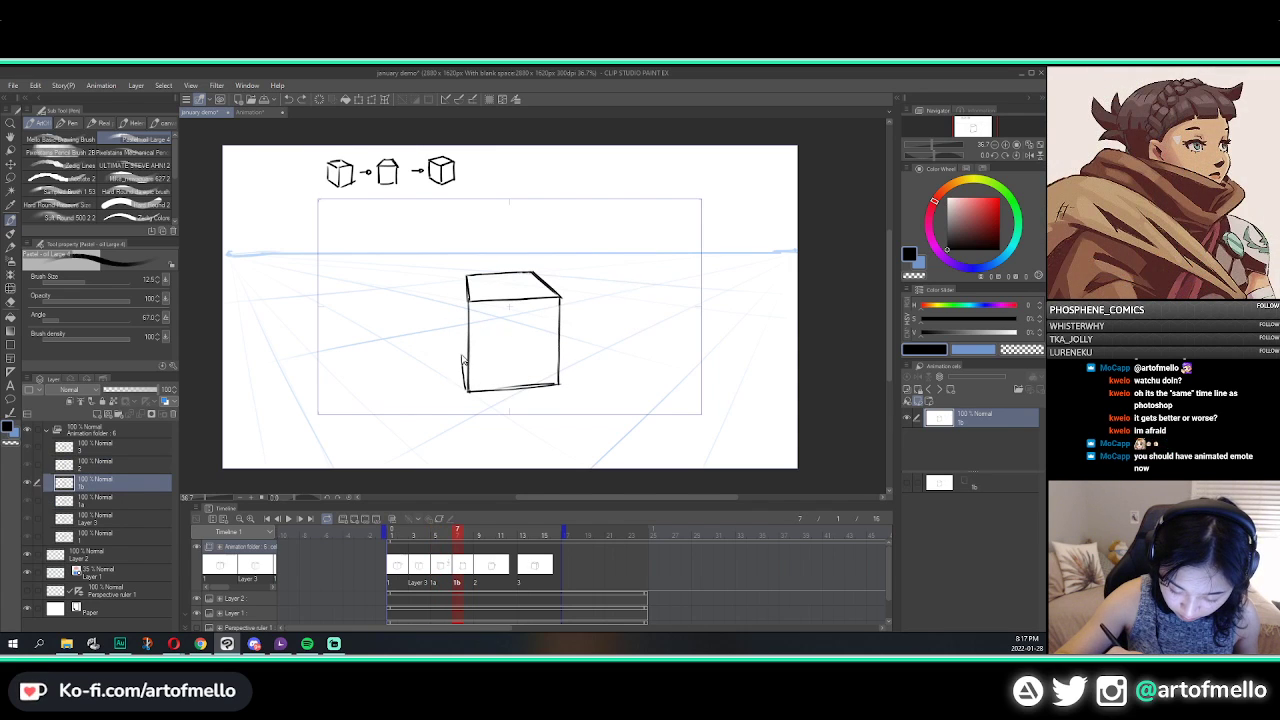
key(Left)
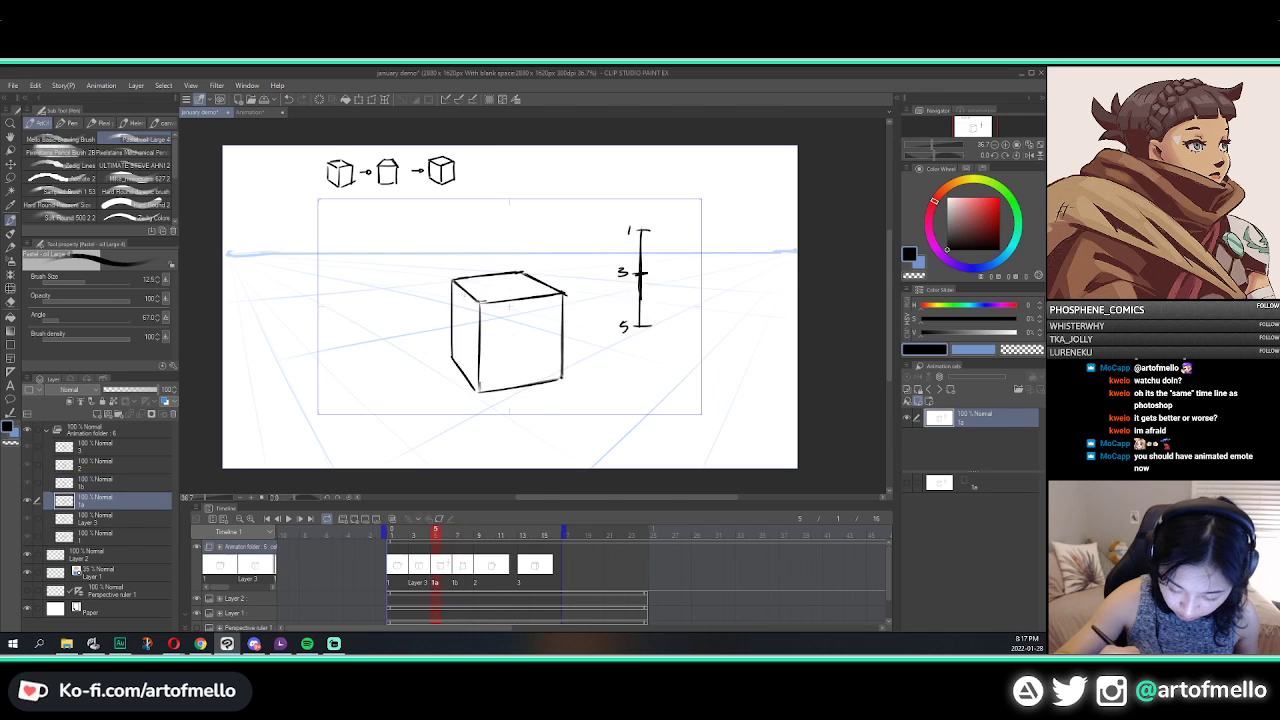
key(Right)
key(Right)
key(Left)
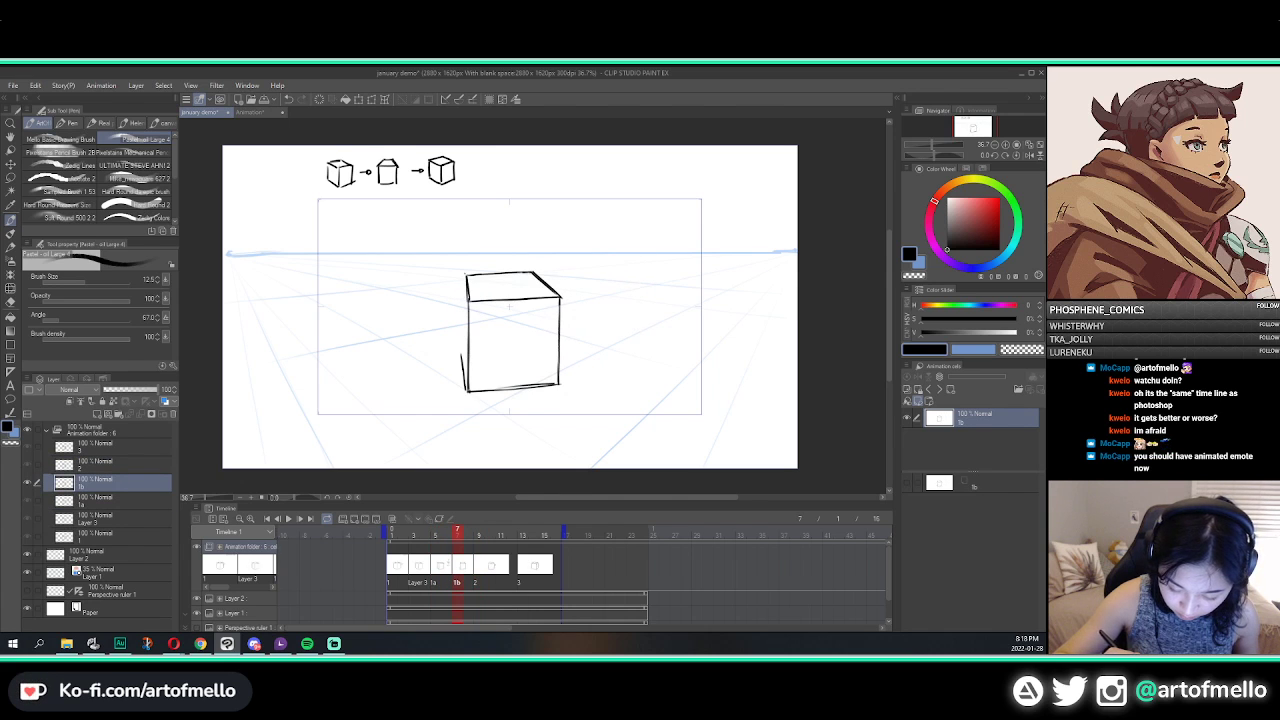
Step: Draw the left outer vertical edge of the frame 7 cube's side face, erasing and redrawing it to join the top face
key(e)
drag(467, 276, 463, 346)
key(p)
key(e)
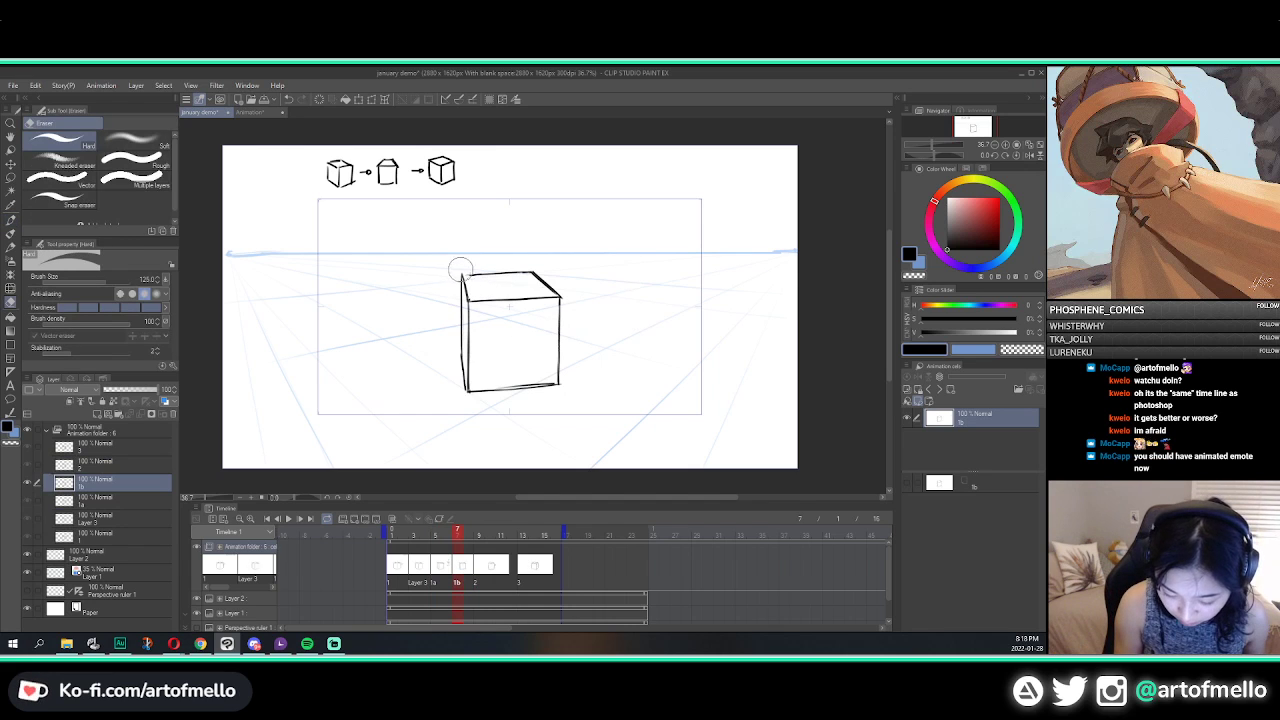
key(p)
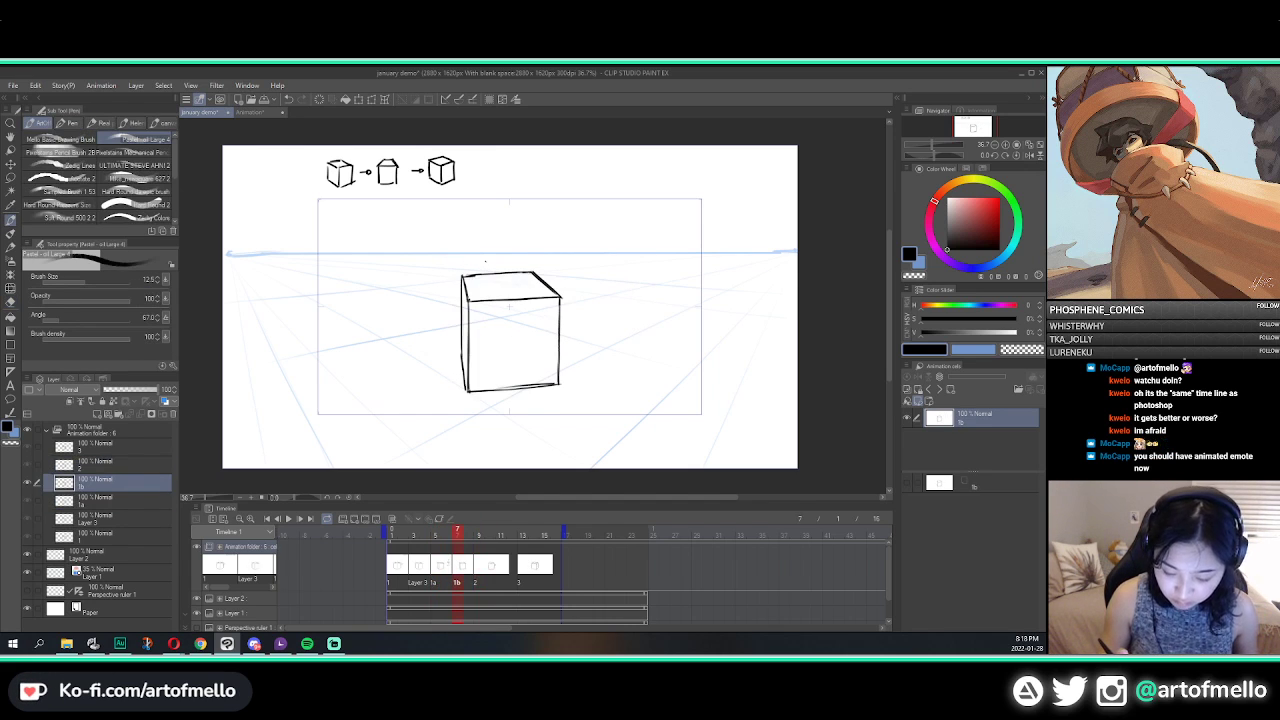
key(e)
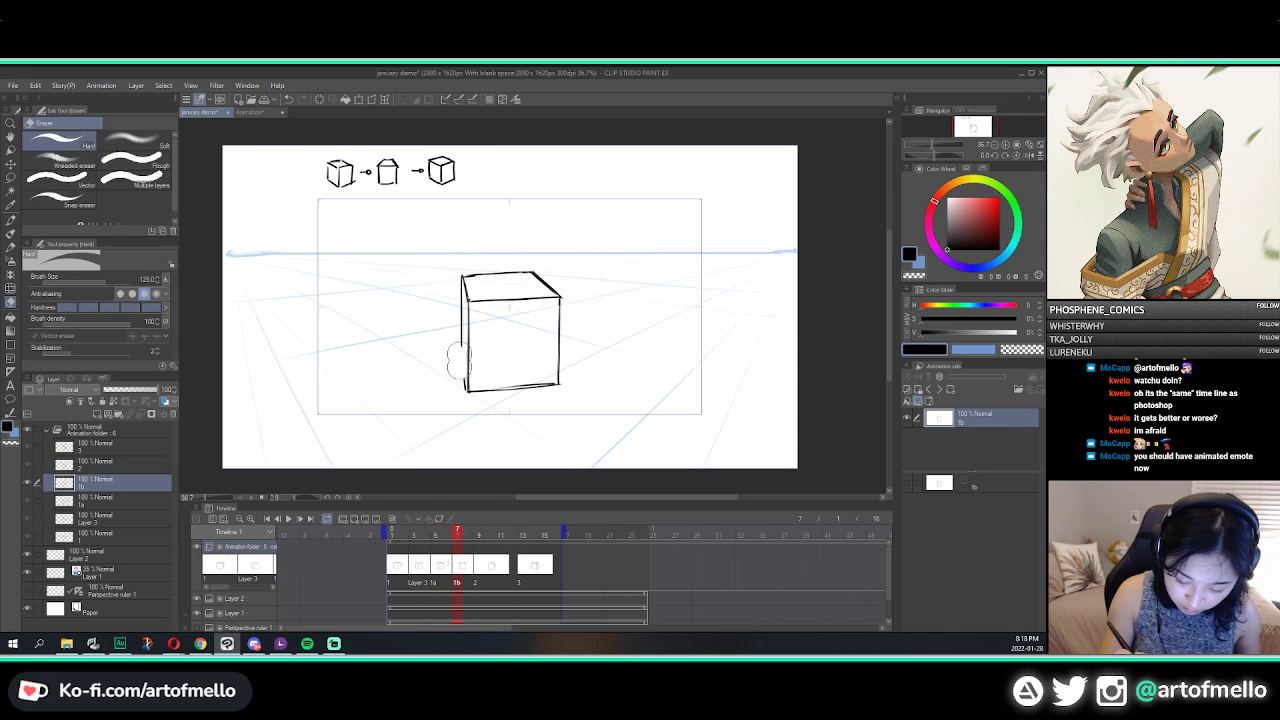
key(p)
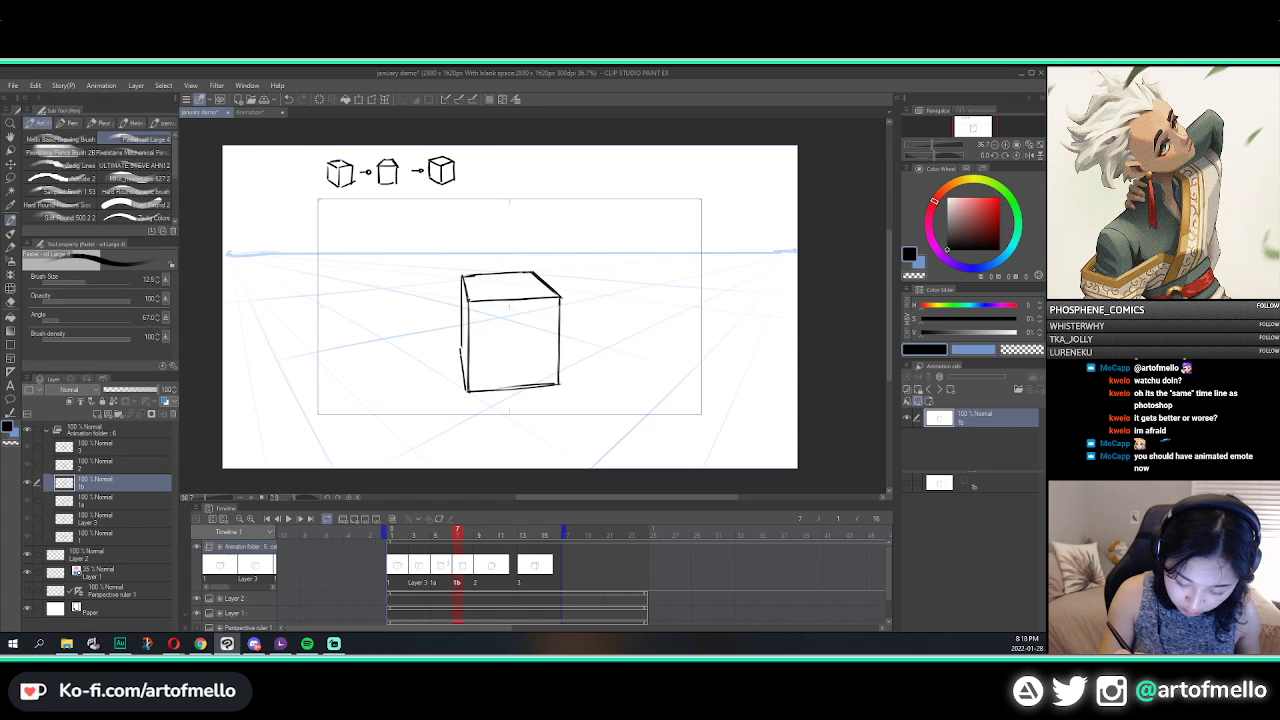
key(e)
drag(460, 284, 461, 348)
key(p)
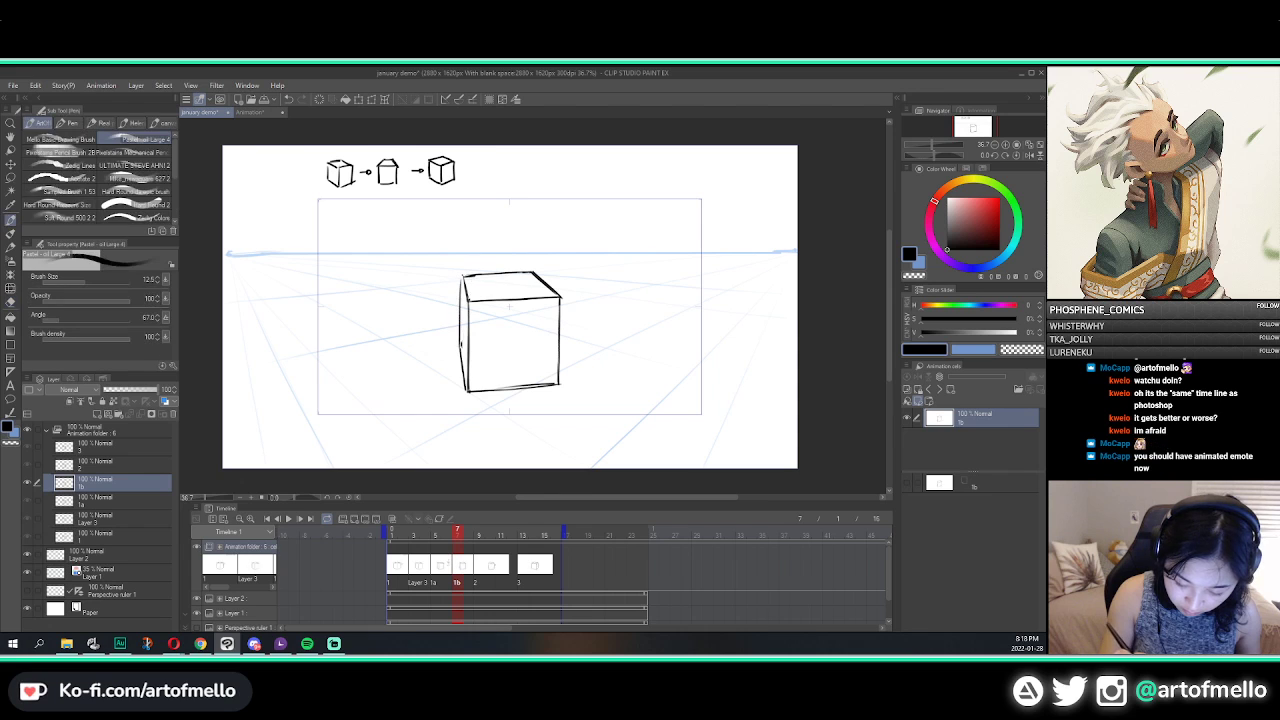
key(ctrl+z)
drag(460, 292, 461, 348)
drag(460, 288, 460, 314)
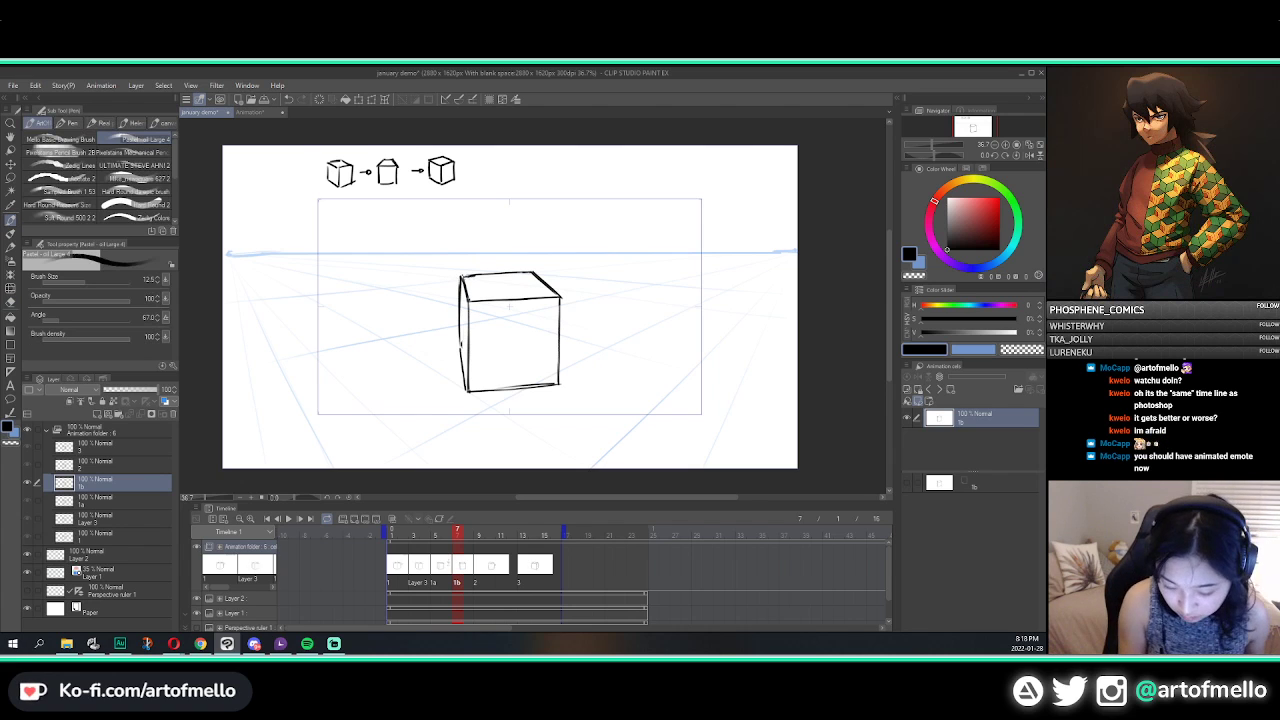
Step: Flip between frames 5, 7 and 9 to check the frame 7 cube's new side face
key(comma)
key(period)
key(period)
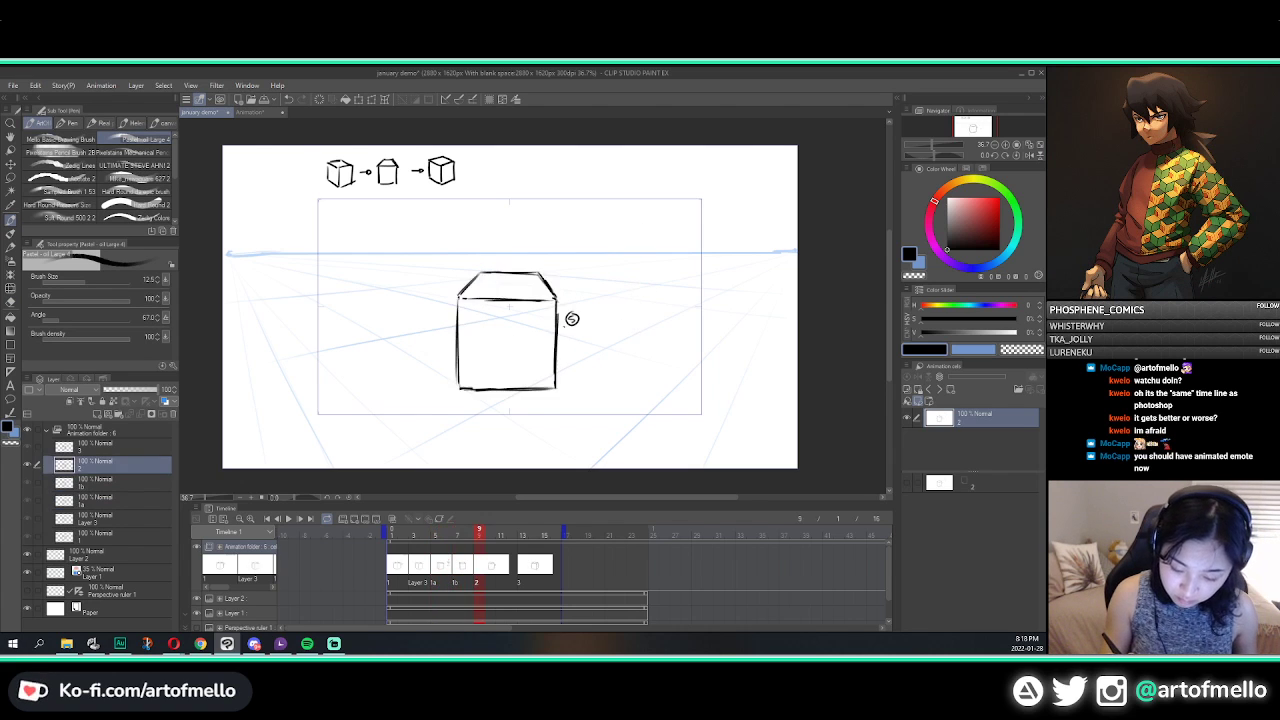
key(comma)
key(comma)
key(period)
key(period)
key(comma)
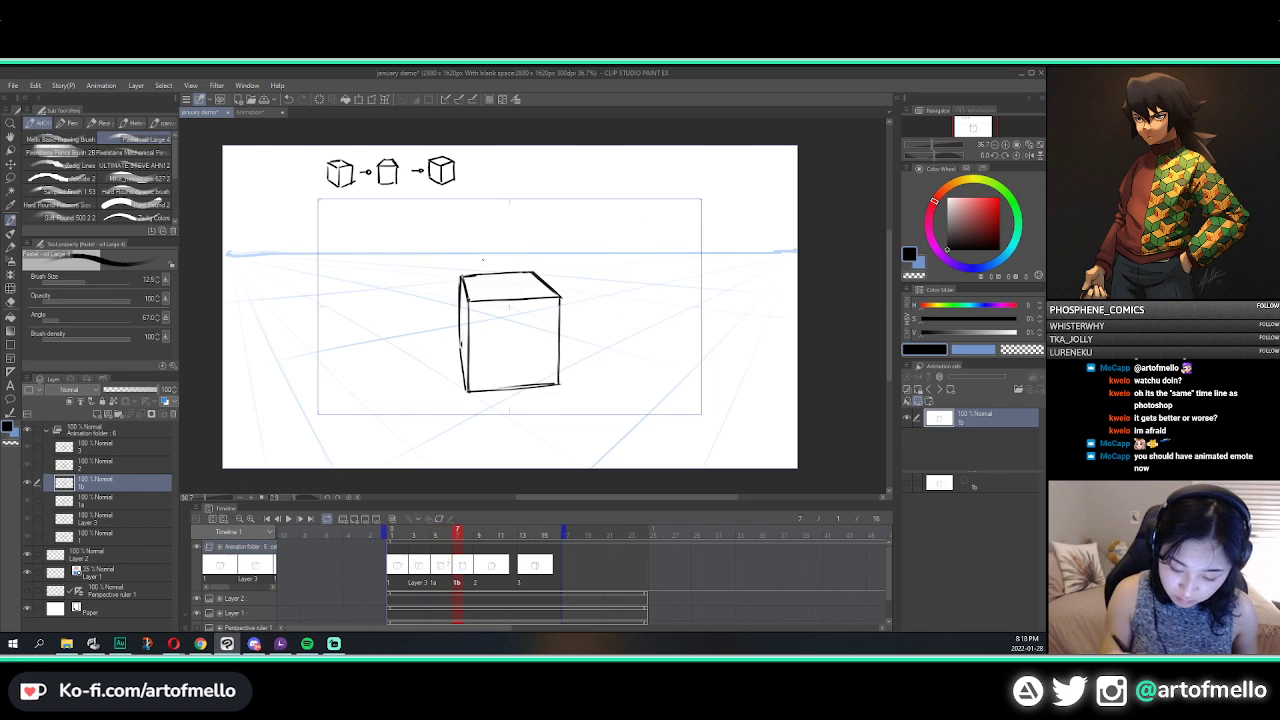
Step: Trim the left outer edge of the frame 7 cube with the eraser
key(e)
drag(461, 290, 460, 342)
key(p)
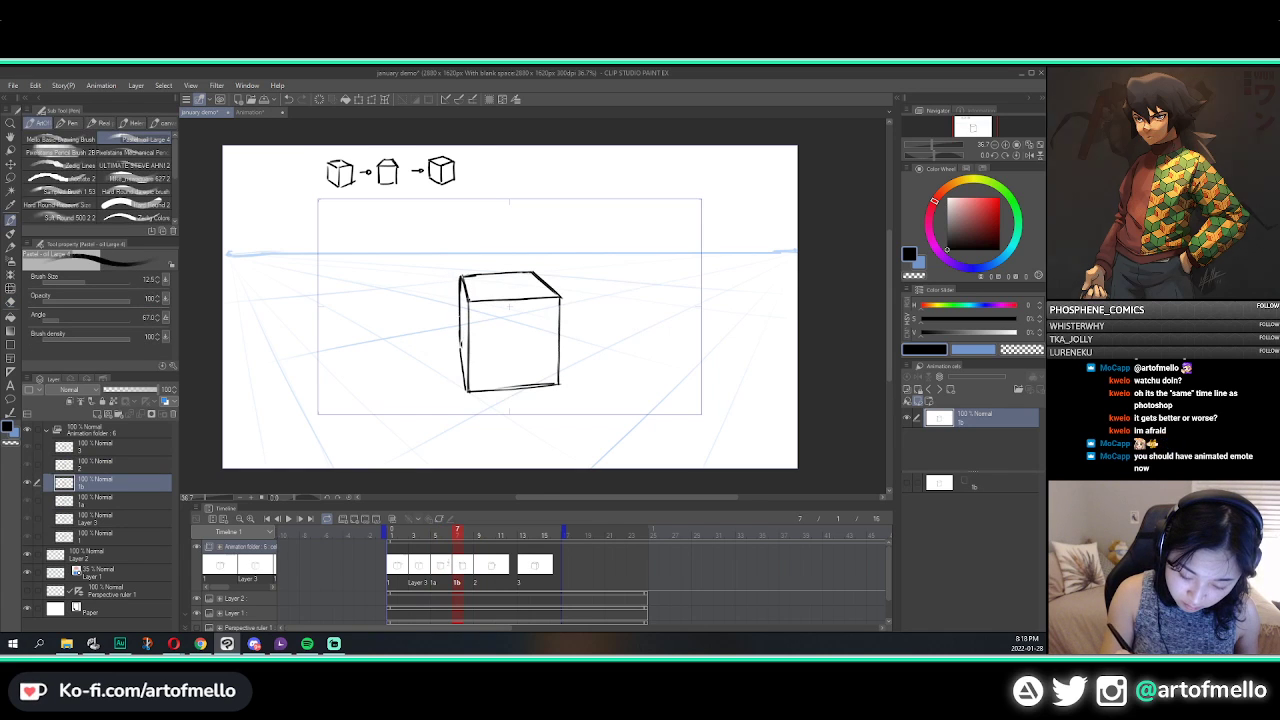
Step: Flip back and forth through the frames around frame 7 to examine the rotation's spacing
key(comma)
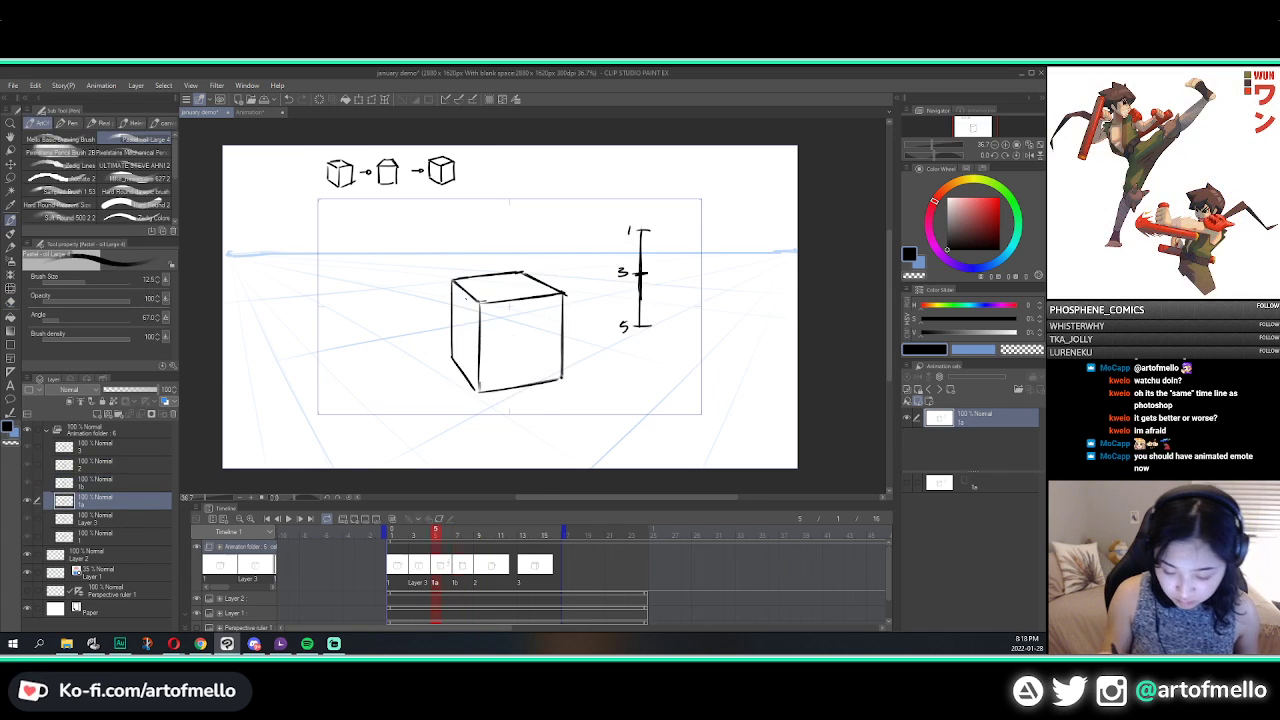
key(period)
key(period)
key(period)
key(comma)
key(comma)
key(comma)
key(period)
key(period)
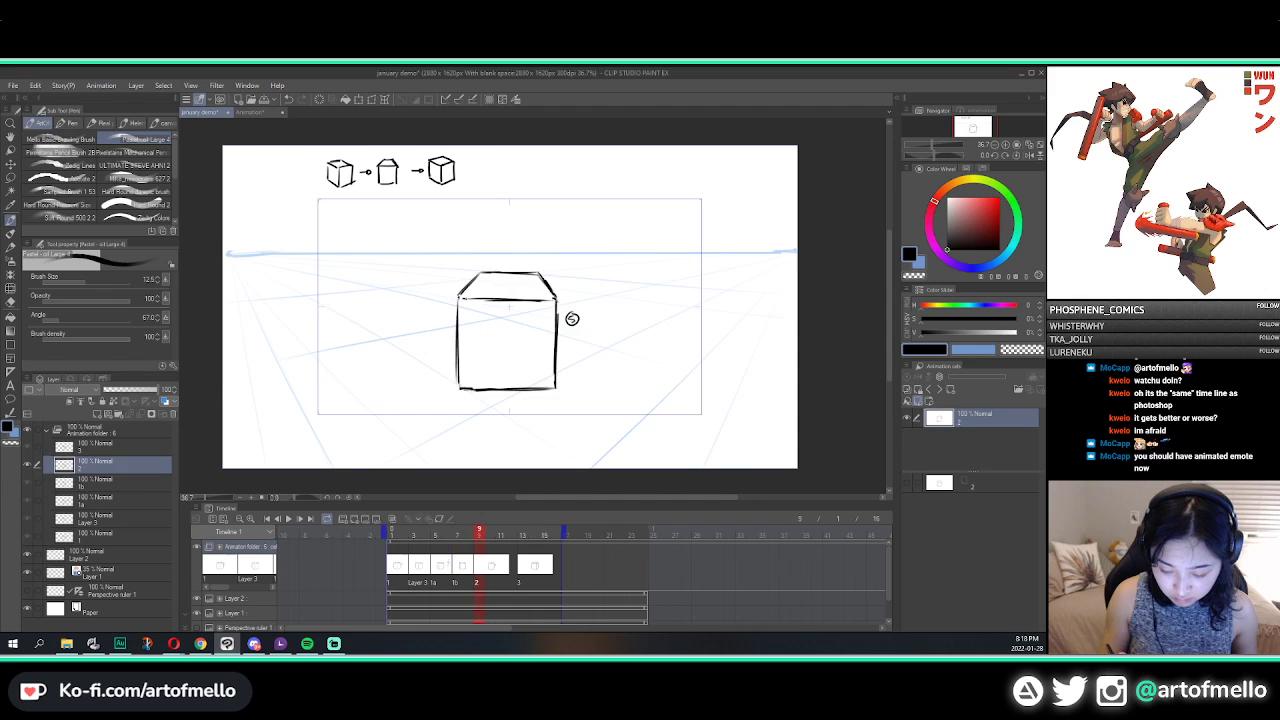
Step: Add a blank animation cel at frame 11 and show the neighbouring drawings with onion skin
key(period)
click(498, 554)
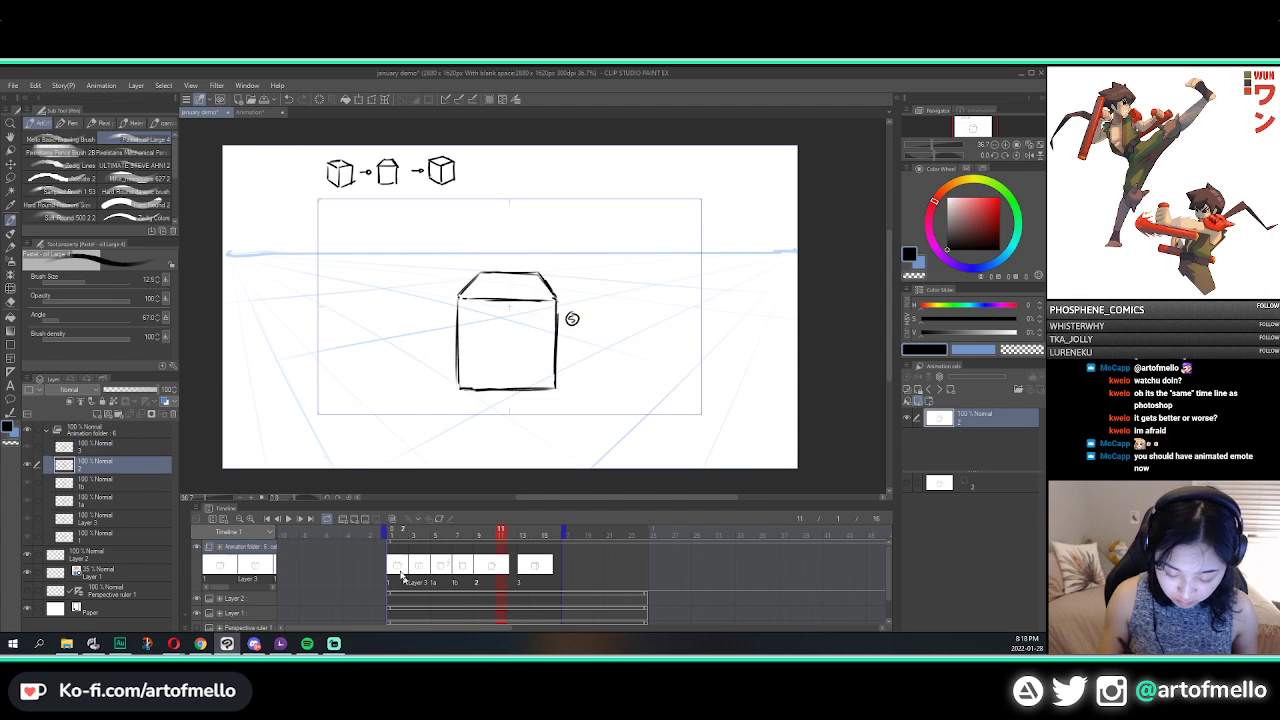
click(354, 519)
key(comma)
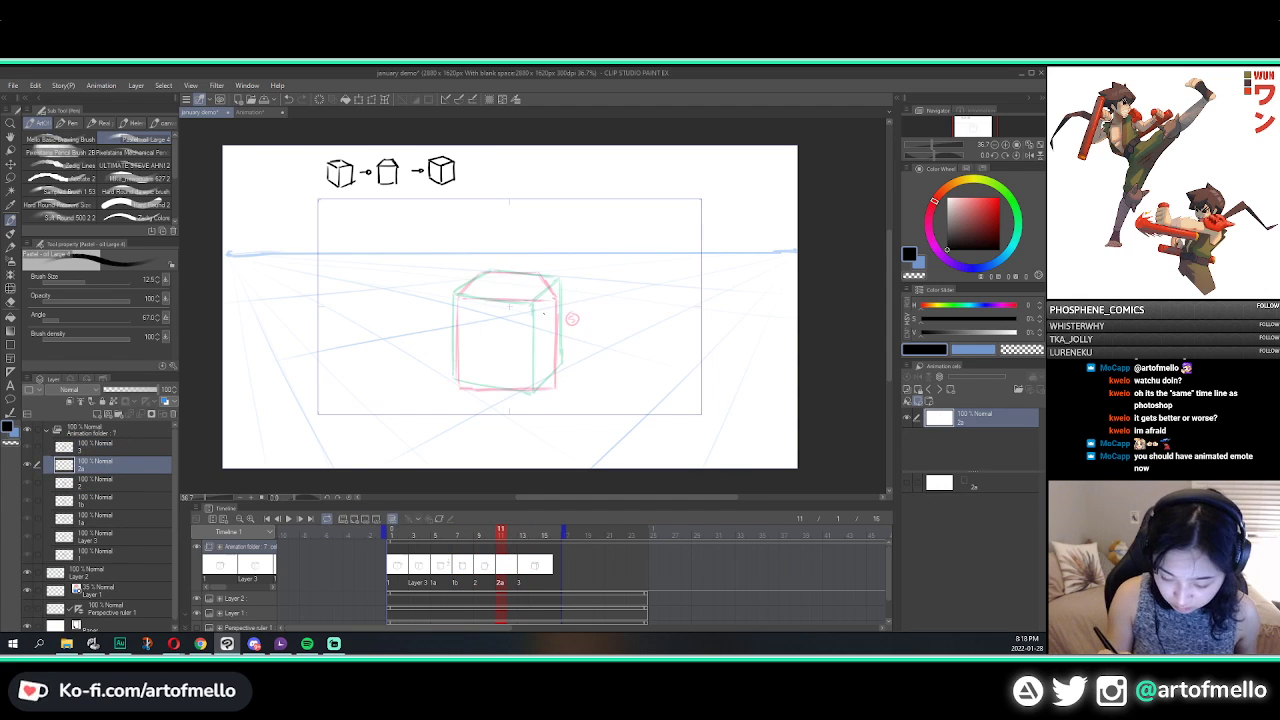
key(period)
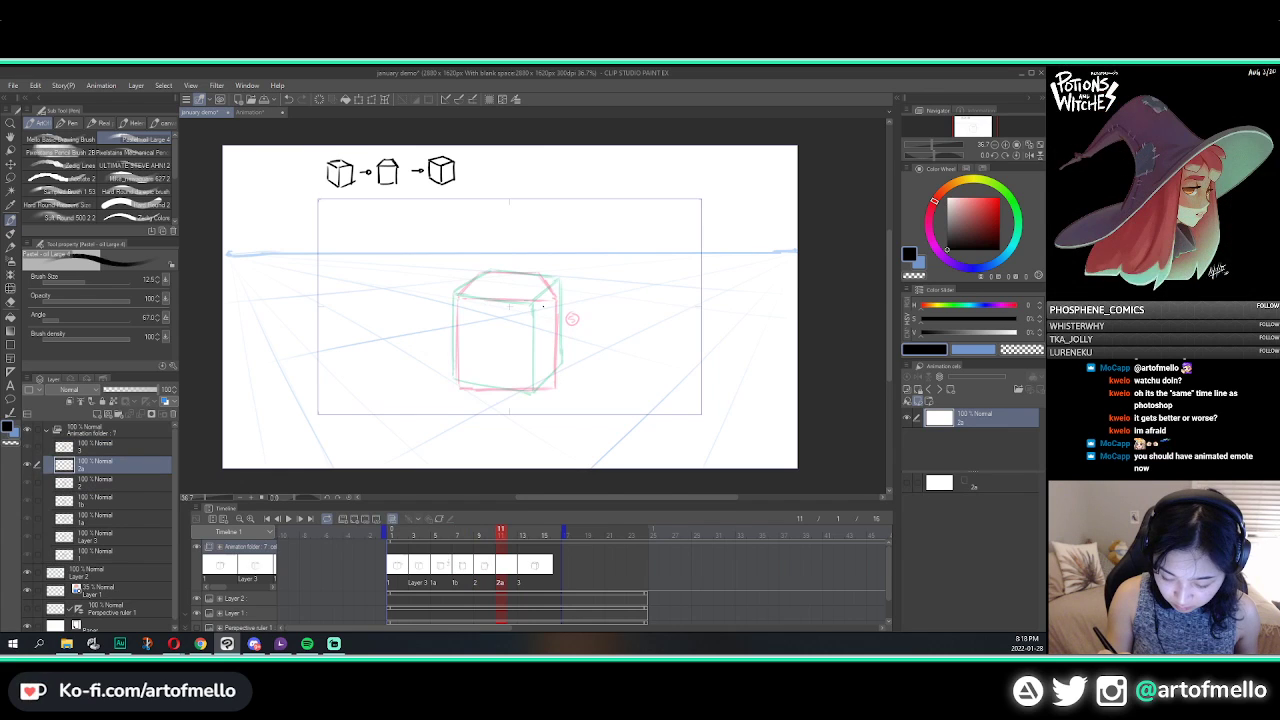
Step: Draw the front face of the in-between cube on frame 11, placing its vertical edges midway between the red and green onion skin edges
drag(543, 303, 543, 393)
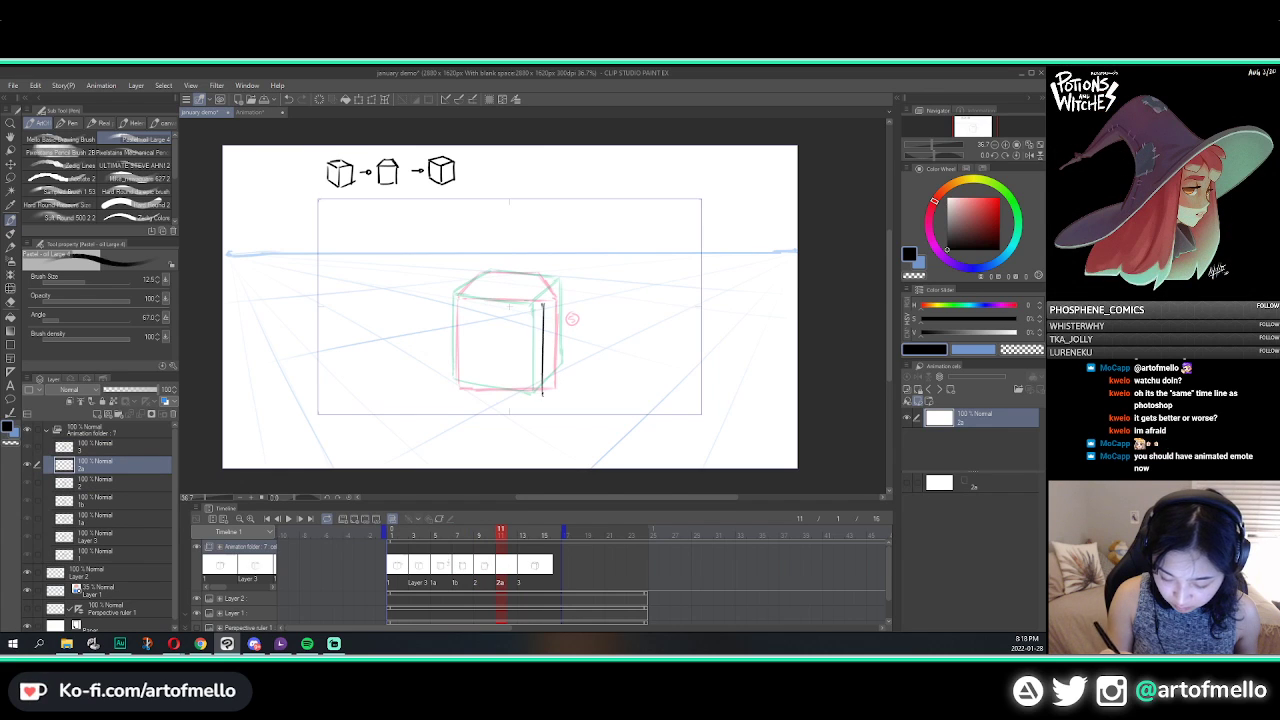
drag(455, 294, 455, 382)
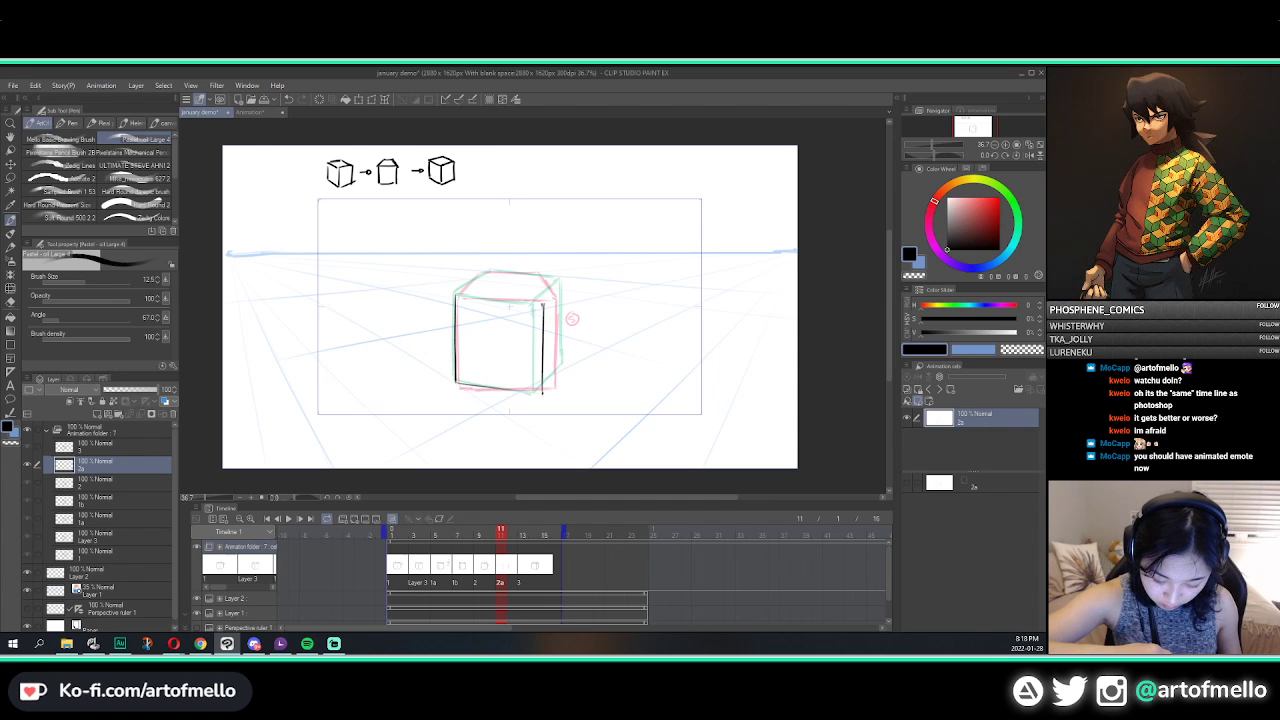
drag(455, 382, 544, 394)
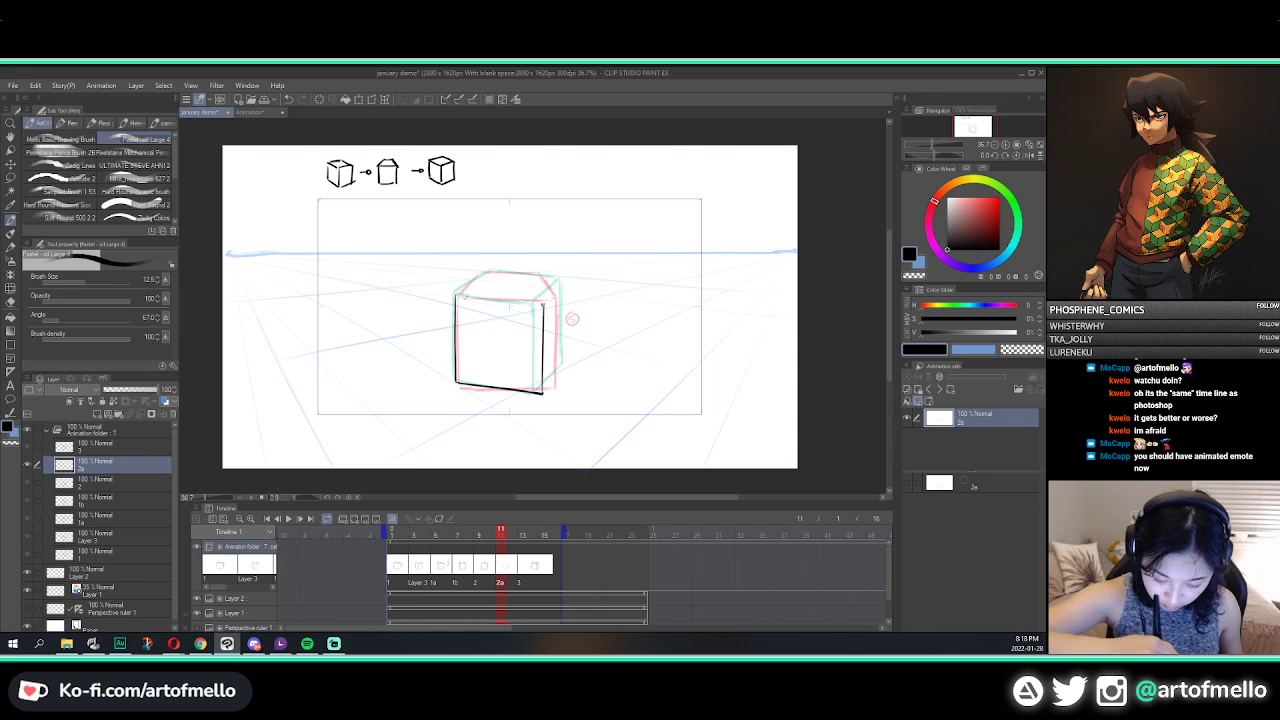
drag(455, 295, 546, 305)
key(ctrl+z)
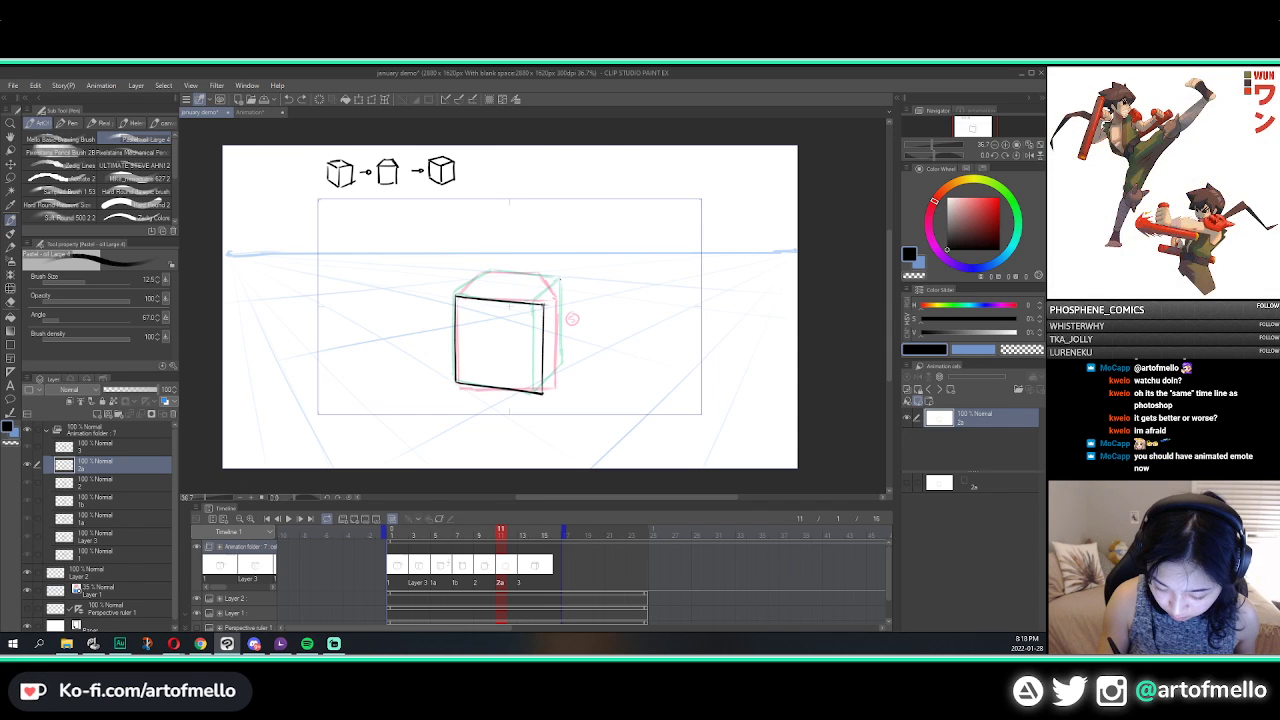
Step: Draw the narrow right side face of the frame 11 cube, using the frame 7 cube as reference and redoing the outer vertical edge
key(Left)
key(Right)
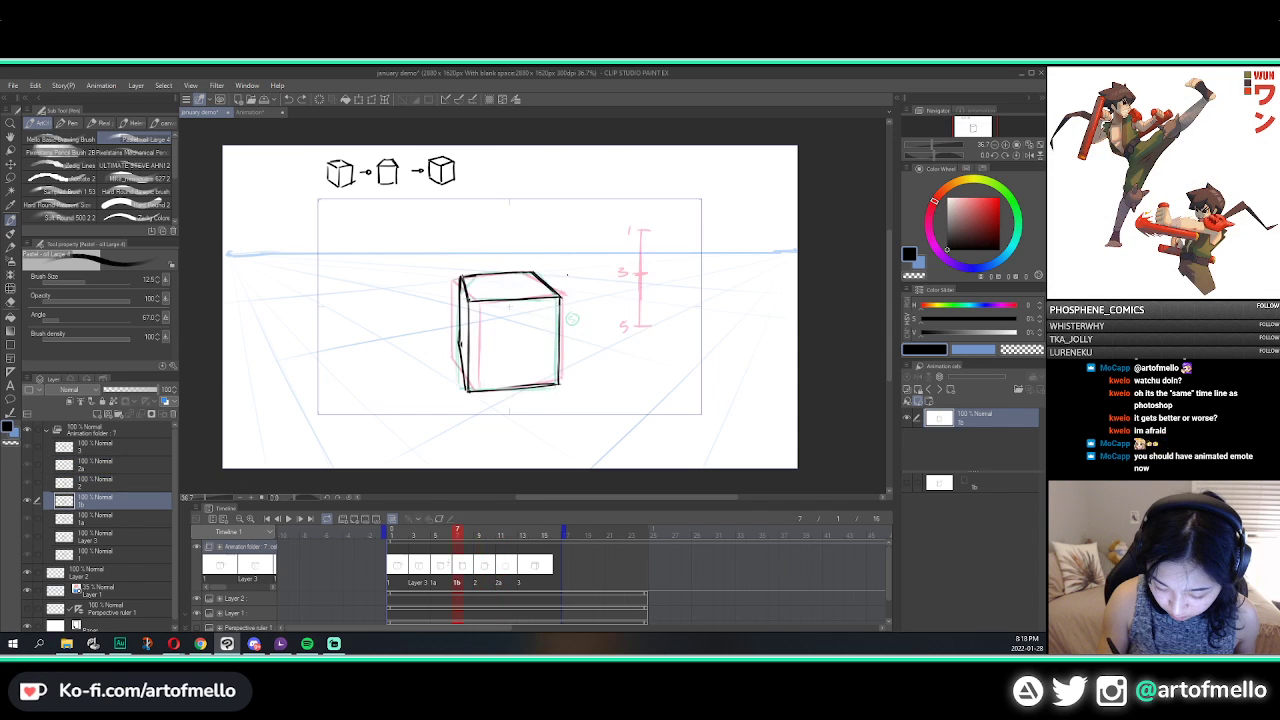
key(Right)
key(Left)
key(Right)
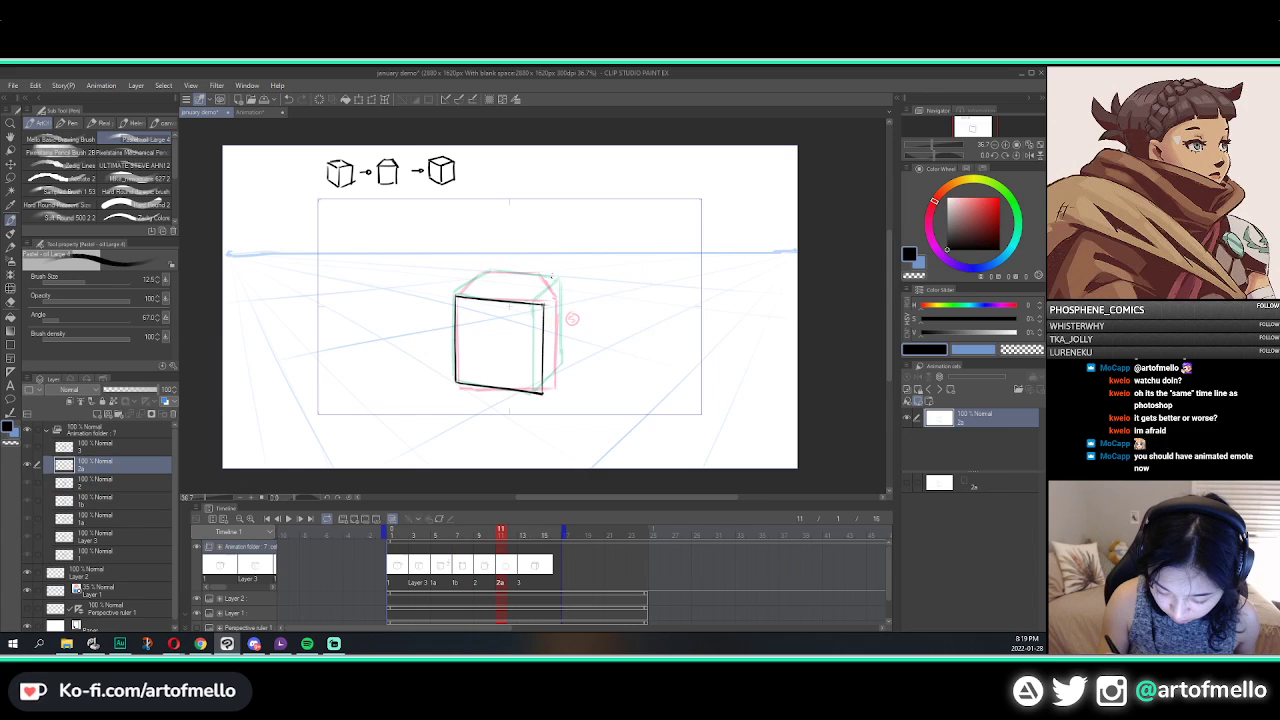
drag(543, 298, 552, 274)
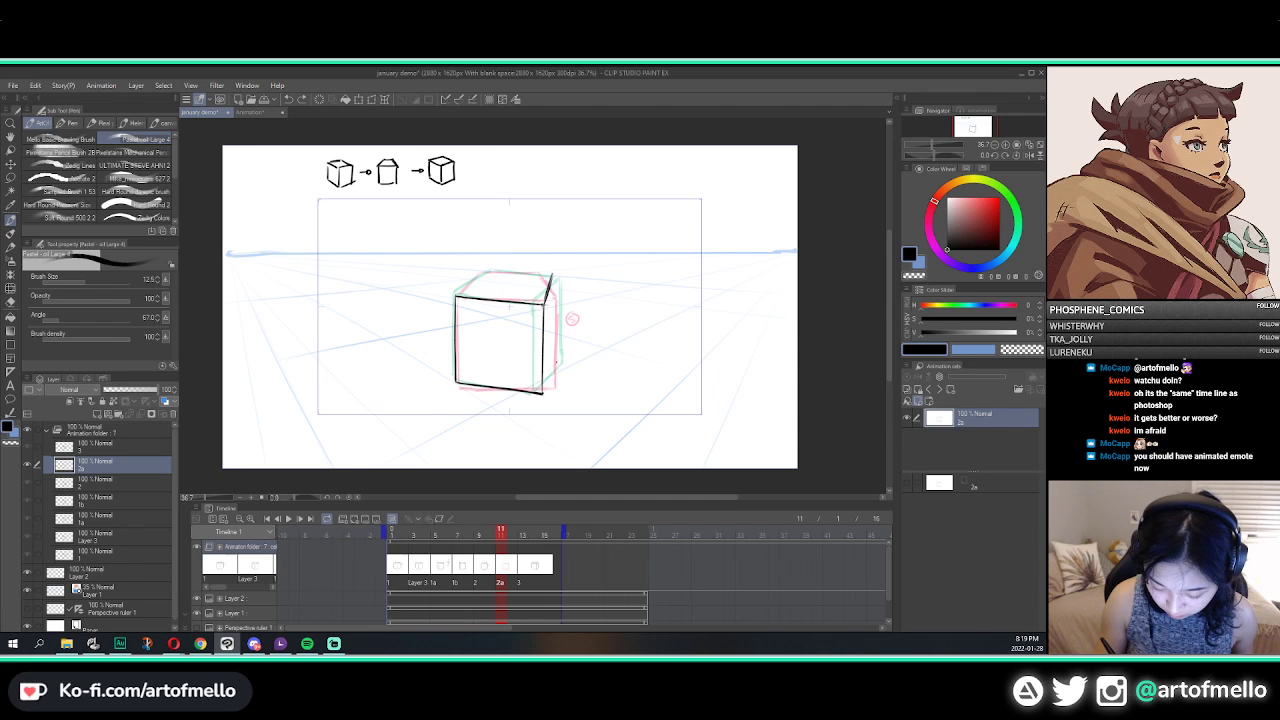
drag(556, 362, 549, 386)
drag(554, 272, 554, 364)
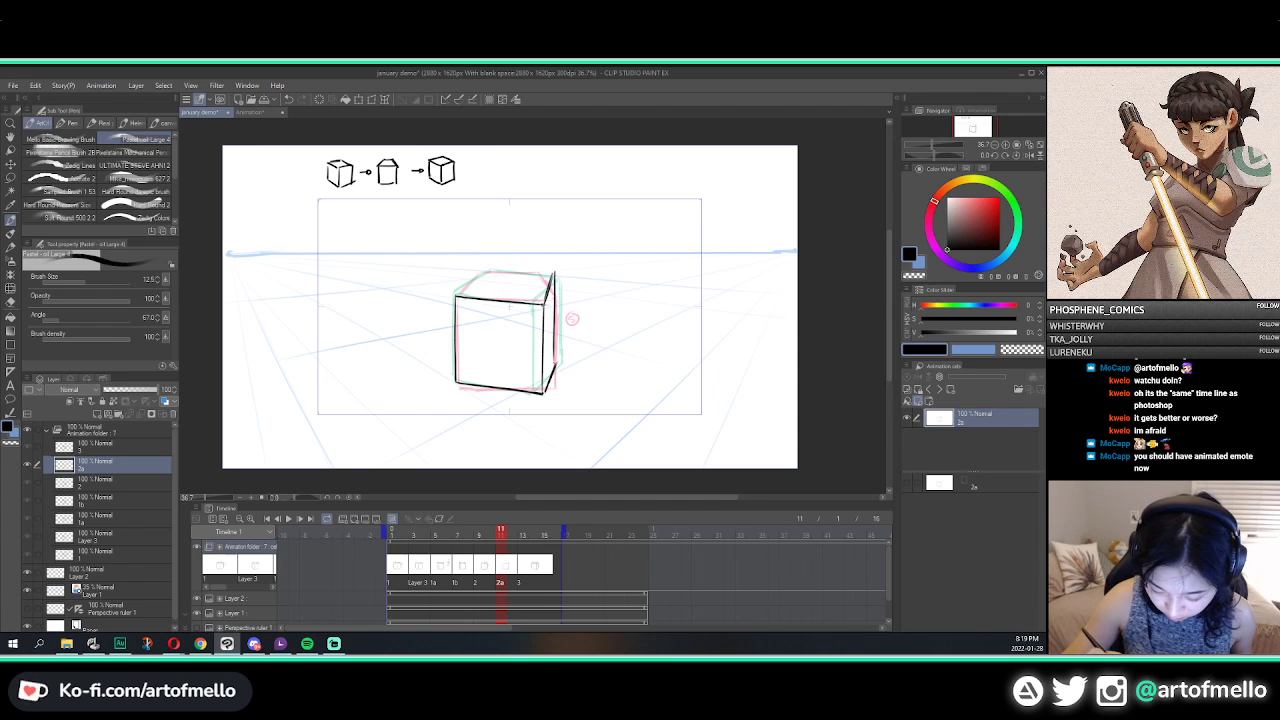
key(ctrl+z)
key(ctrl+y)
key(ctrl+z)
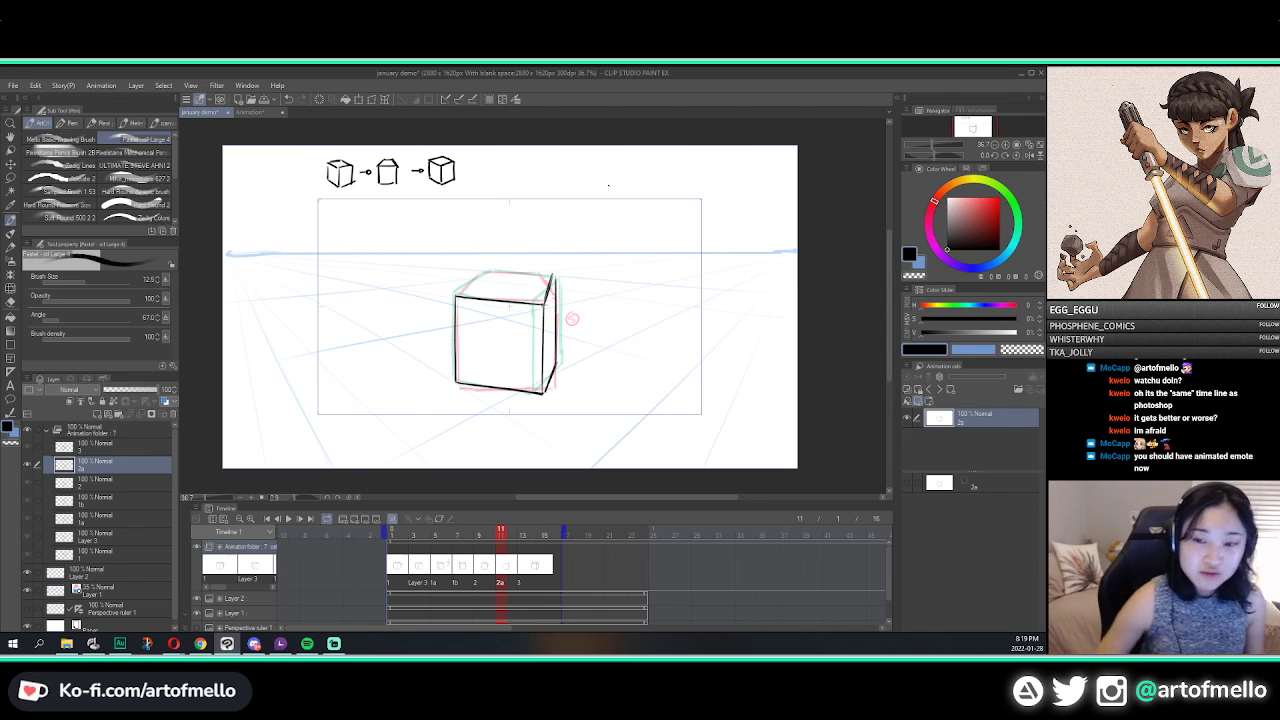
Step: Draw the back and left edges of the frame 11 cube's top face, erasing stray parts of the lines
drag(484, 271, 553, 276)
key(ctrl+z)
key(ctrl+z)
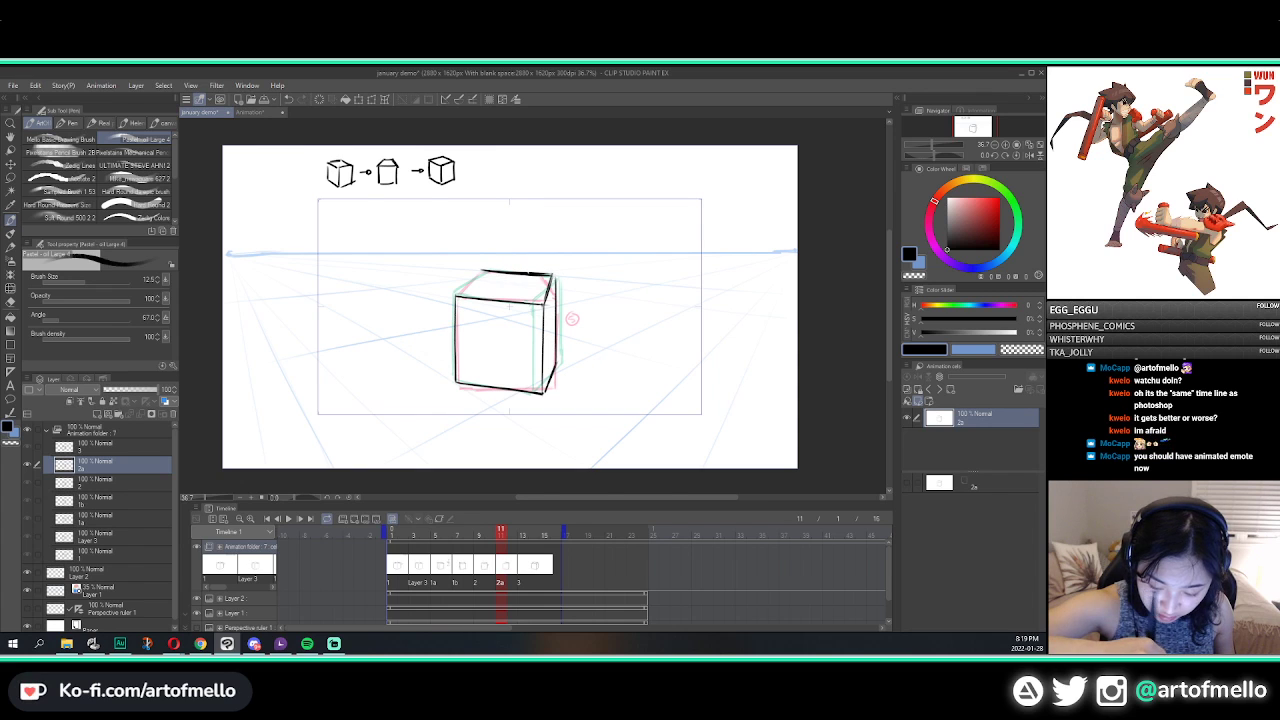
key(e)
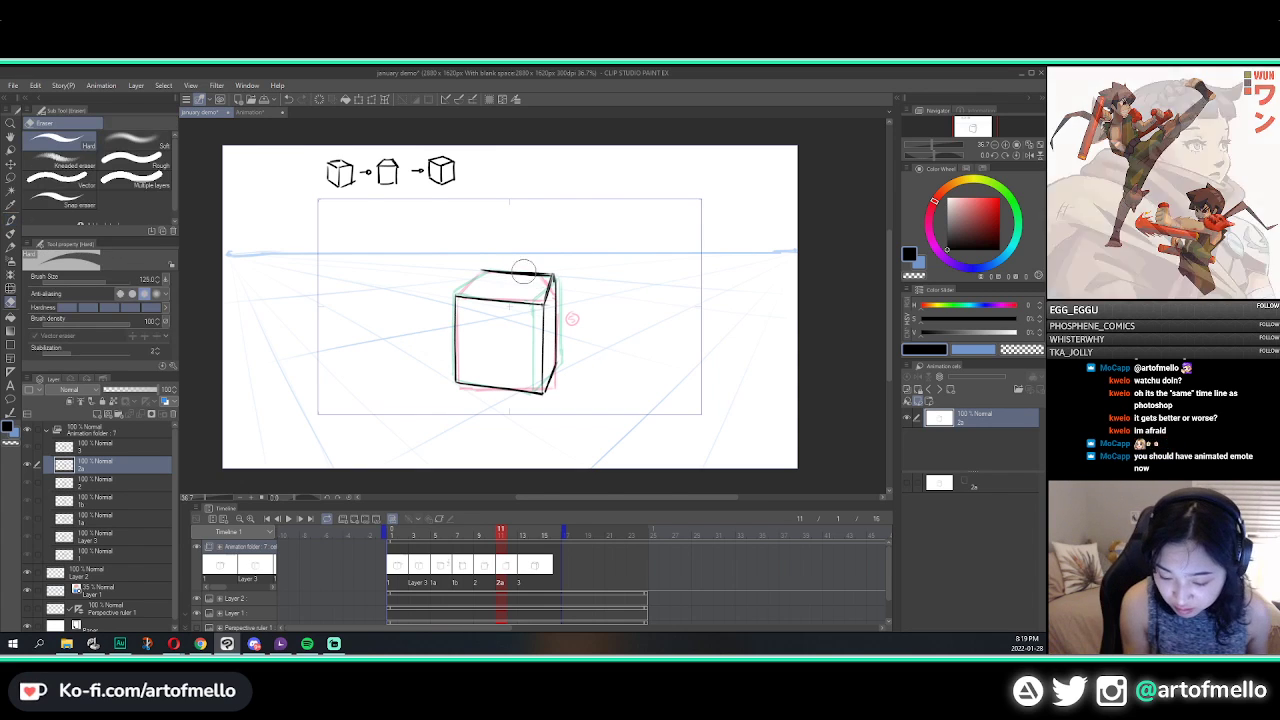
mouse_move(538, 272)
mouse_down()
mouse_move(480, 274)
mouse_move(550, 275)
mouse_up()
key(p)
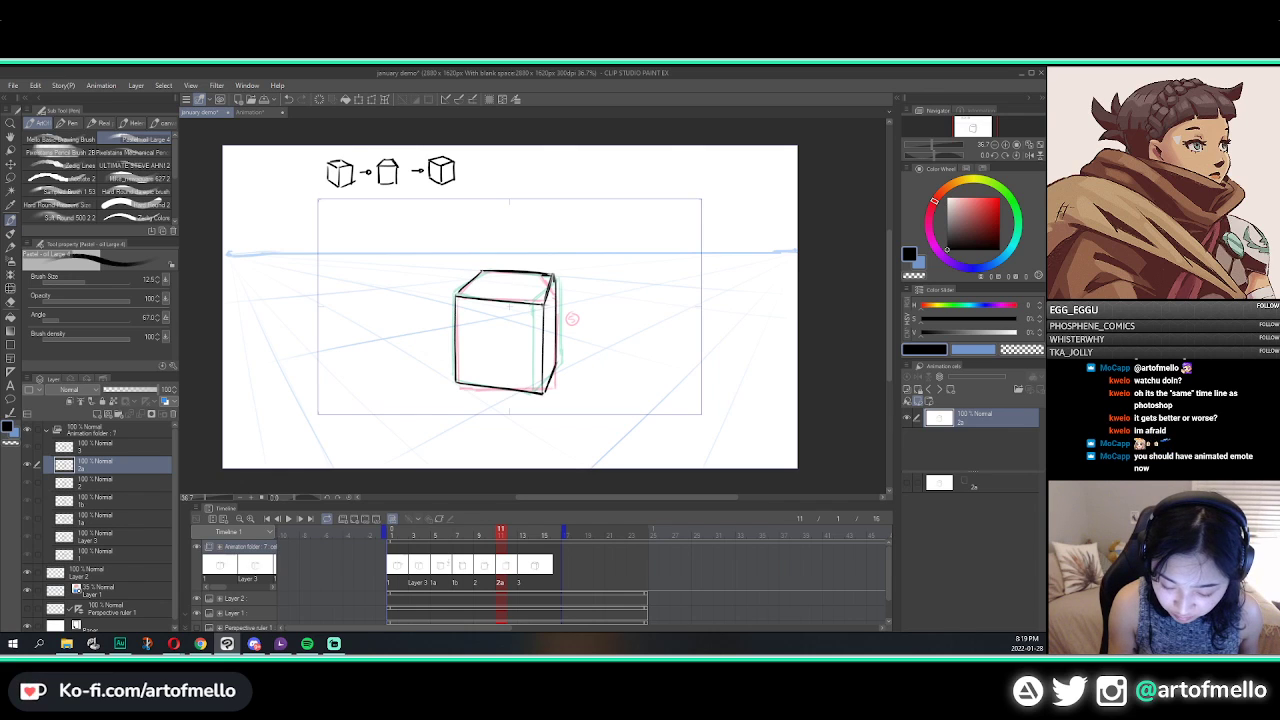
key(e)
mouse_move(461, 289)
mouse_down()
mouse_move(489, 268)
mouse_move(457, 293)
mouse_up()
key(p)
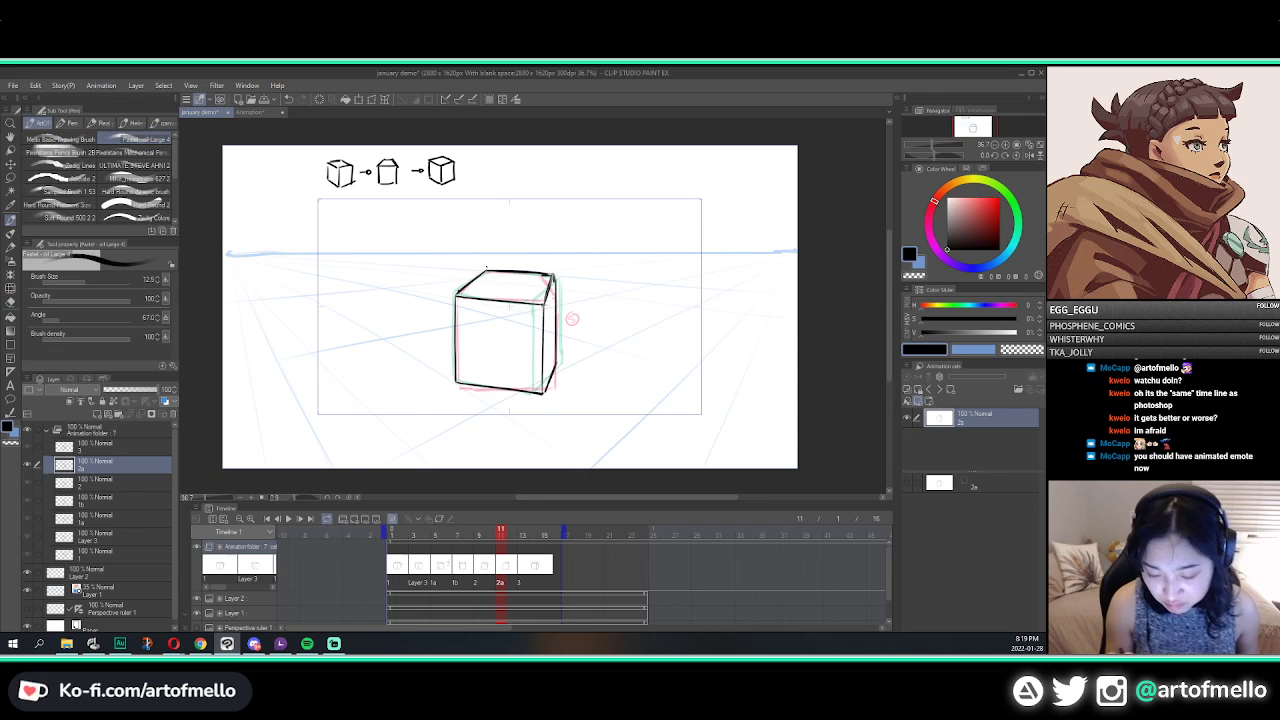
Step: Erase and redraw the right edge of the frame 11 cube's top face to clean up its corners
key(Left)
key(Right)
key(e)
mouse_move(547, 279)
mouse_down()
mouse_move(531, 265)
mouse_move(555, 271)
mouse_move(529, 269)
mouse_move(555, 280)
mouse_move(544, 304)
mouse_up()
key(p)
key(e)
key(p)
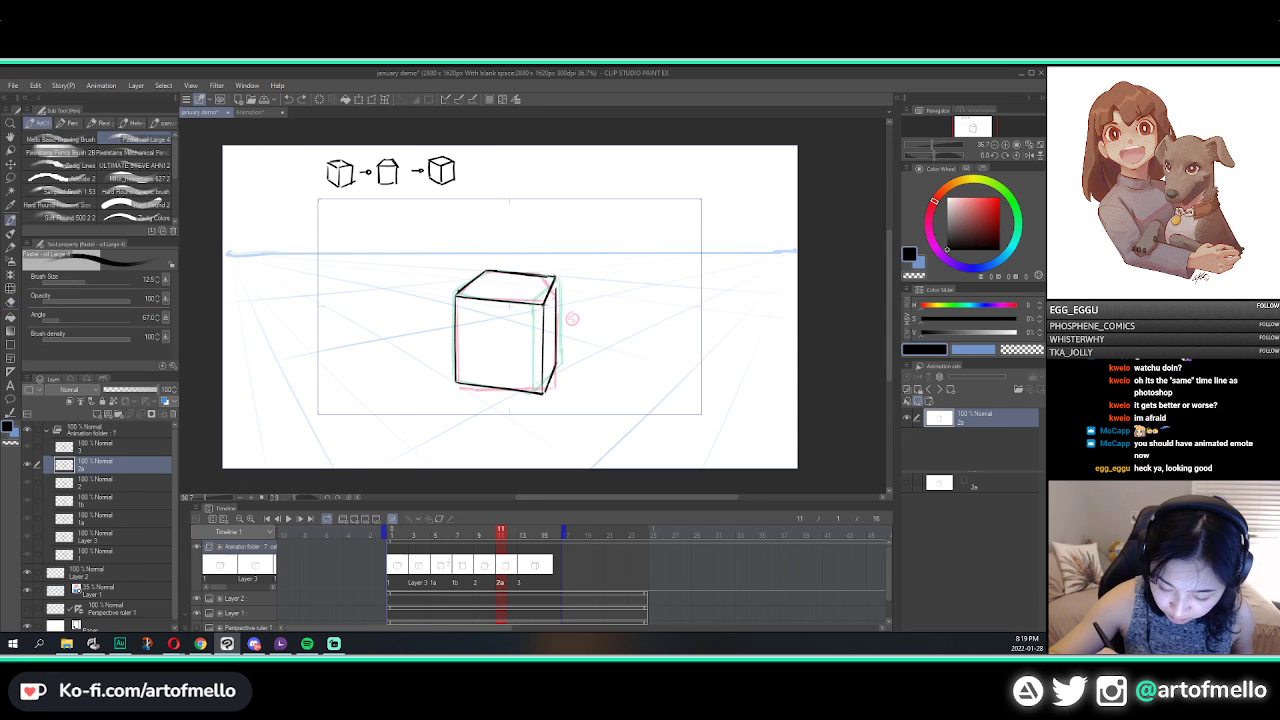
Step: Turn off onion skin and flip frame 11 against its neighbouring frames to compare the clean drawings
click(391, 519)
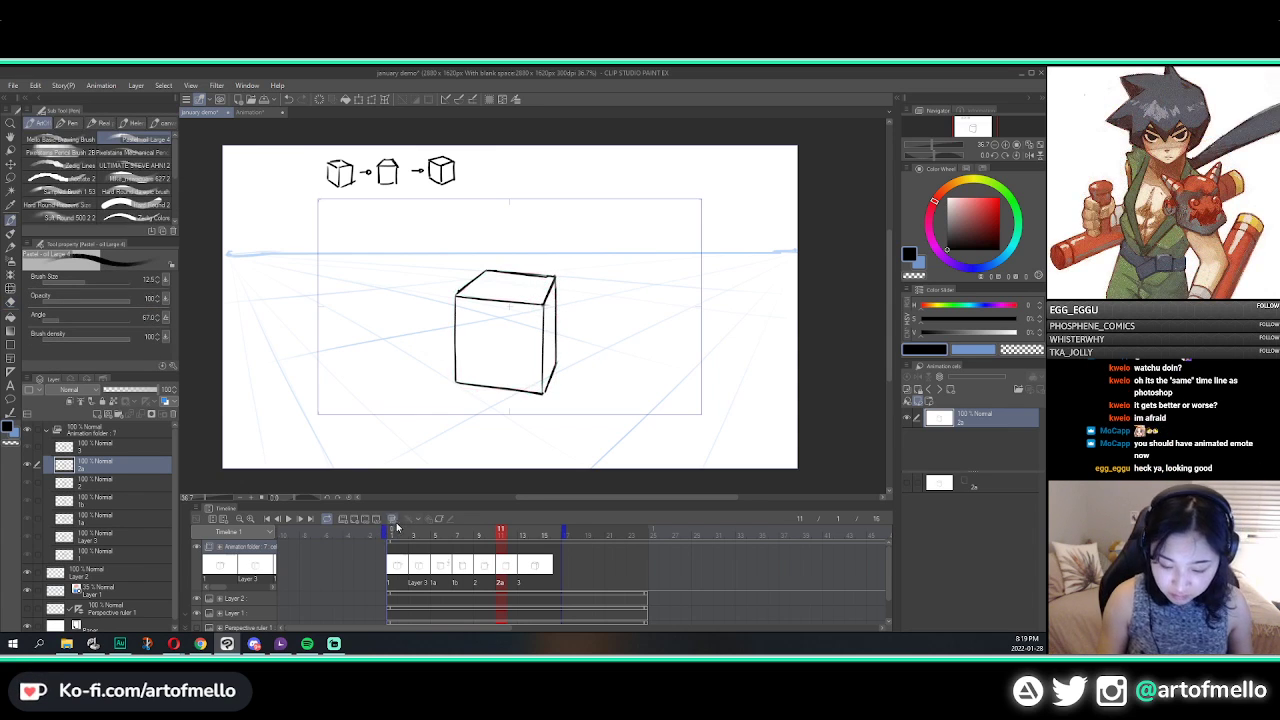
key(Left)
key(Right)
key(Right)
key(Left)
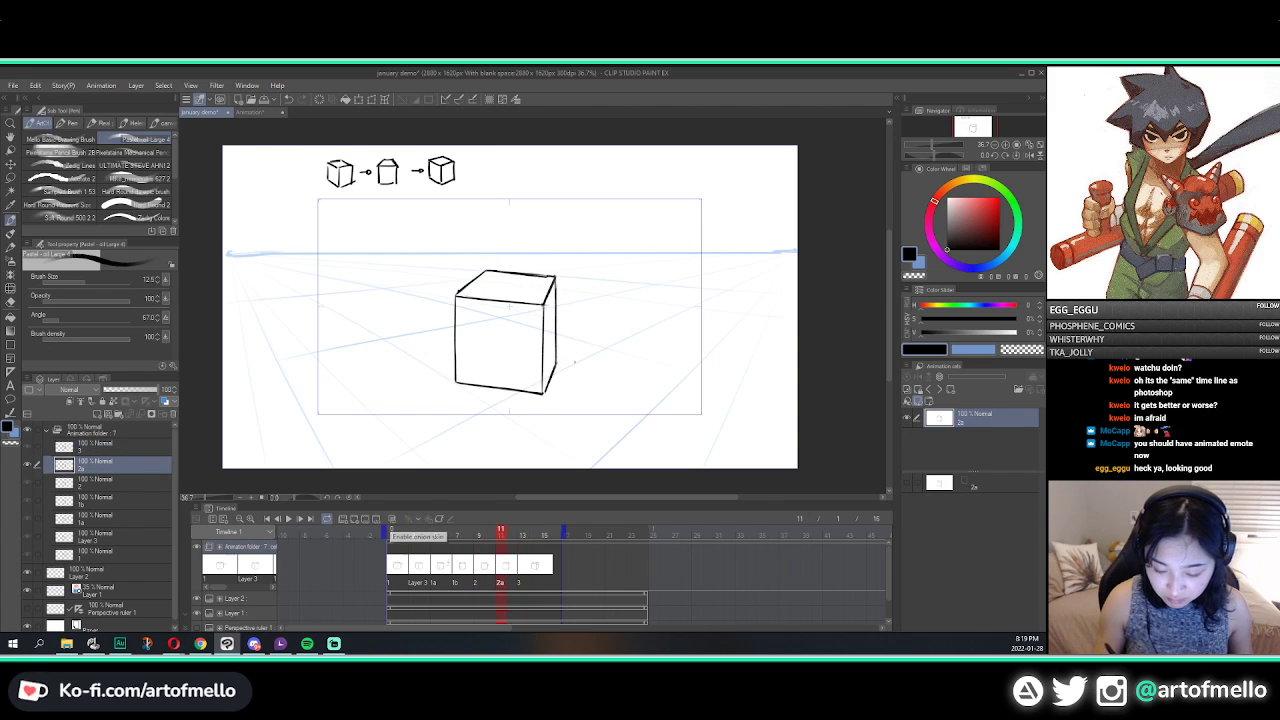
Step: Erase and redraw the lower right corner of the frame 11 cube, comparing it with the frame 13 drawing
key(e)
drag(558, 363, 540, 398)
key(p)
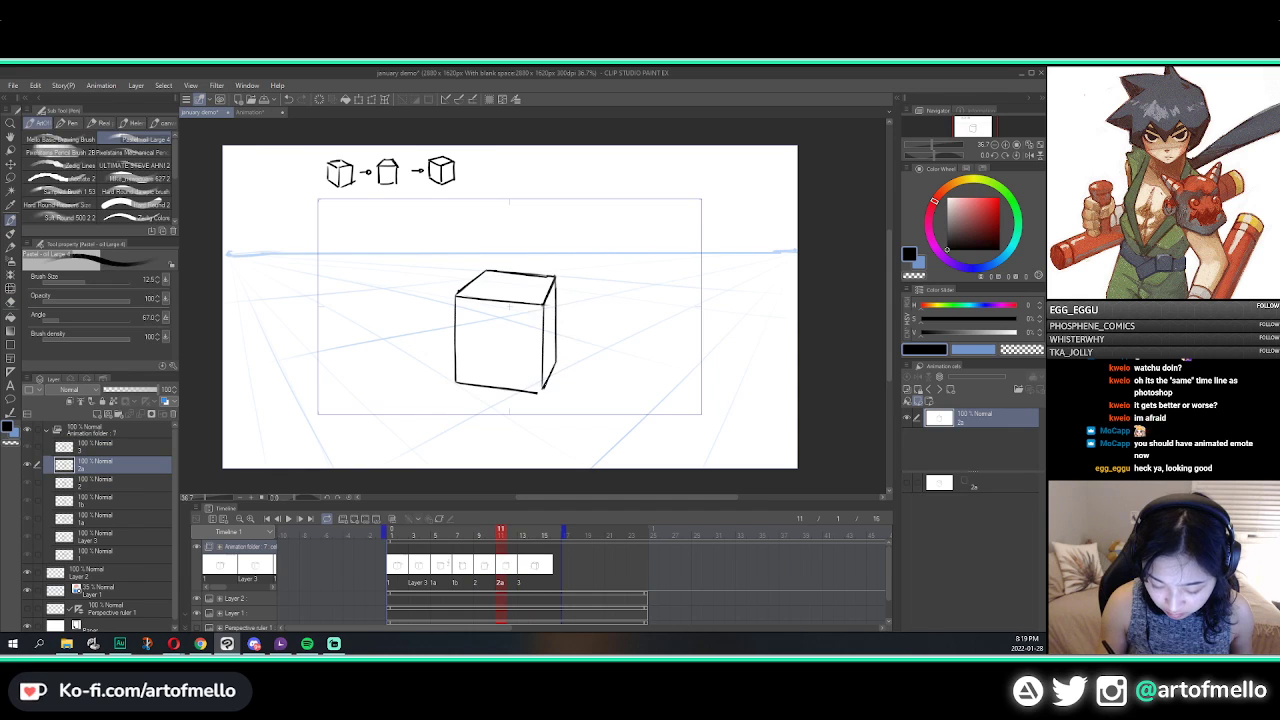
key(e)
key(Right)
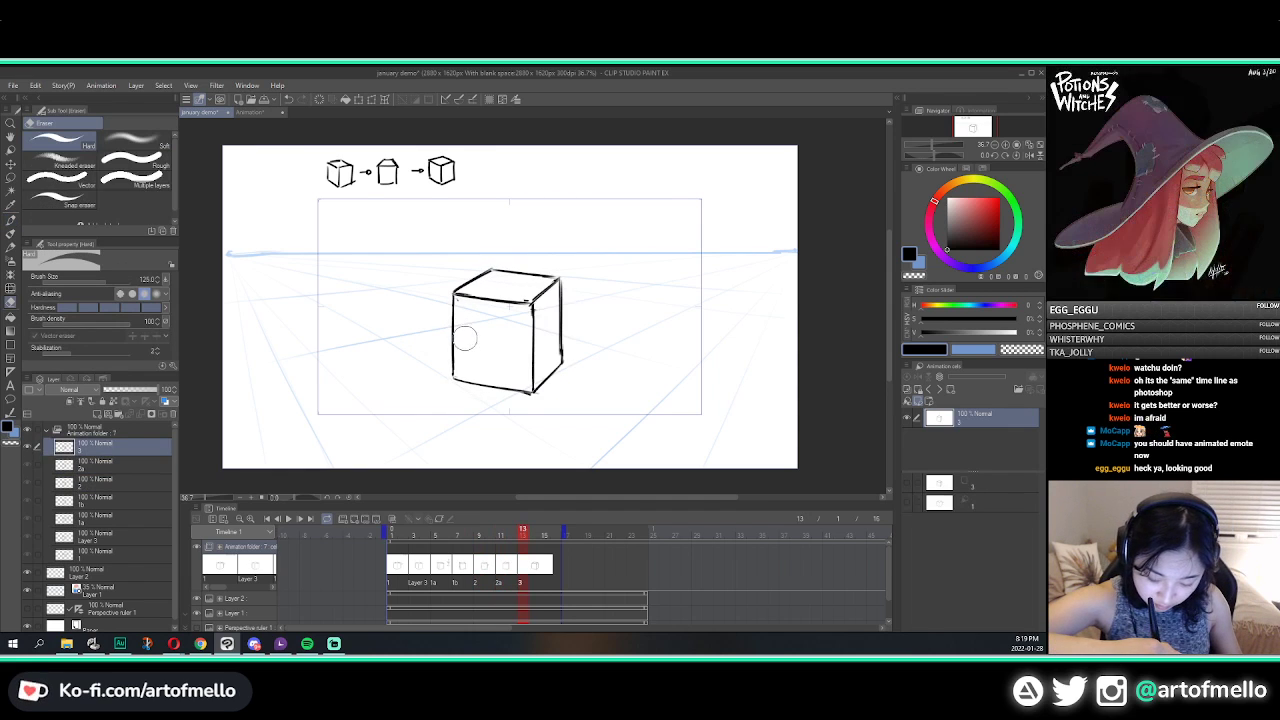
key(Left)
drag(463, 383, 462, 380)
key(p)
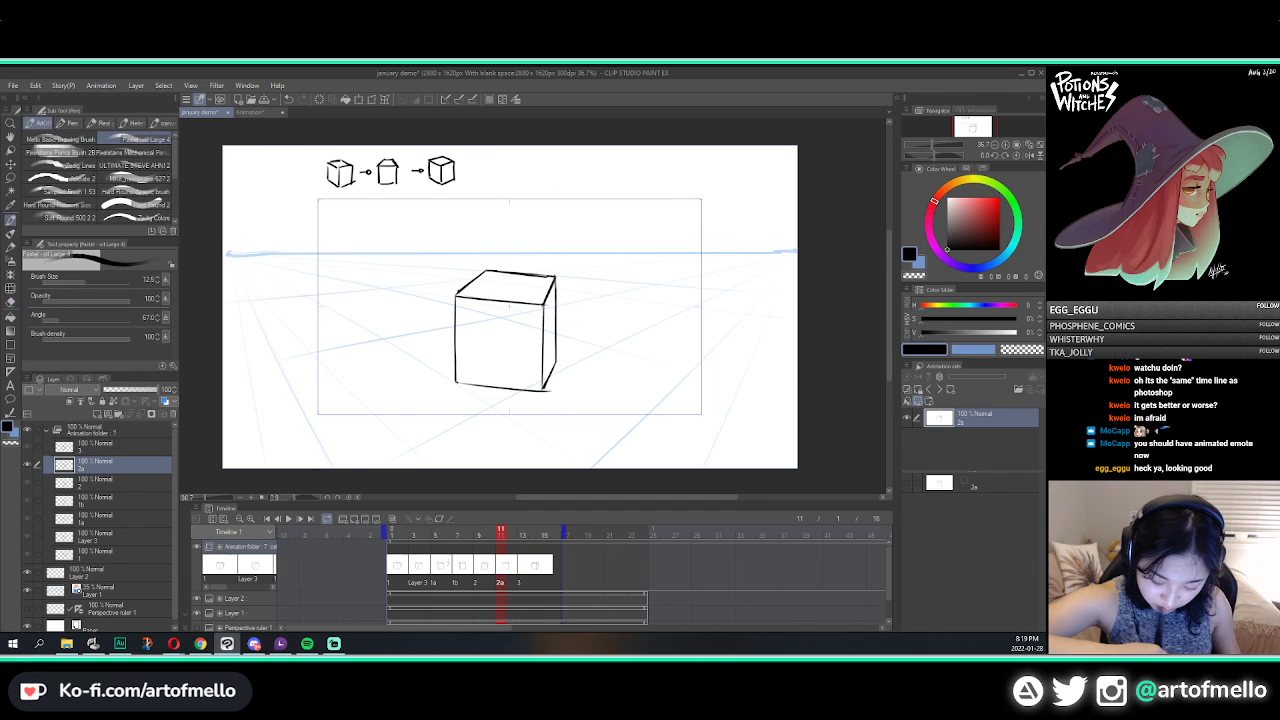
Step: Flip frame 11 against its neighbouring frames and redraw the vertical edge between the cube's front and side faces
key(Left)
key(Right)
key(Right)
key(Left)
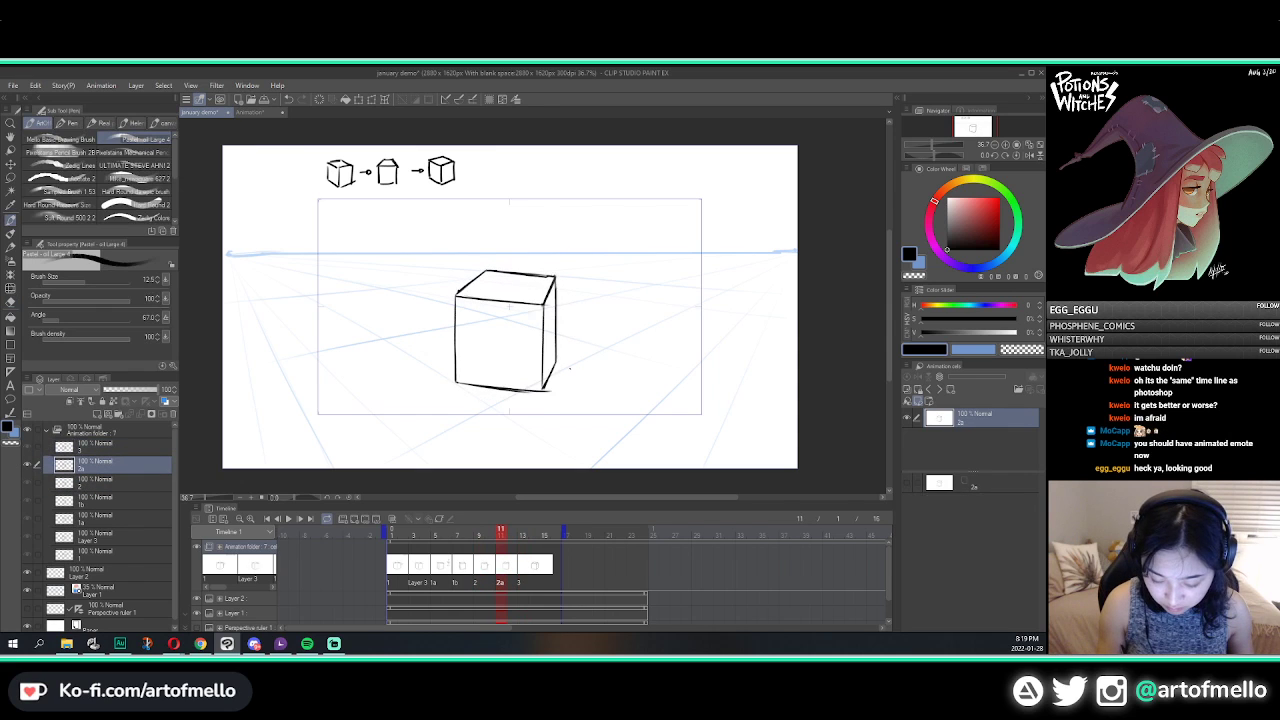
drag(544, 305, 542, 392)
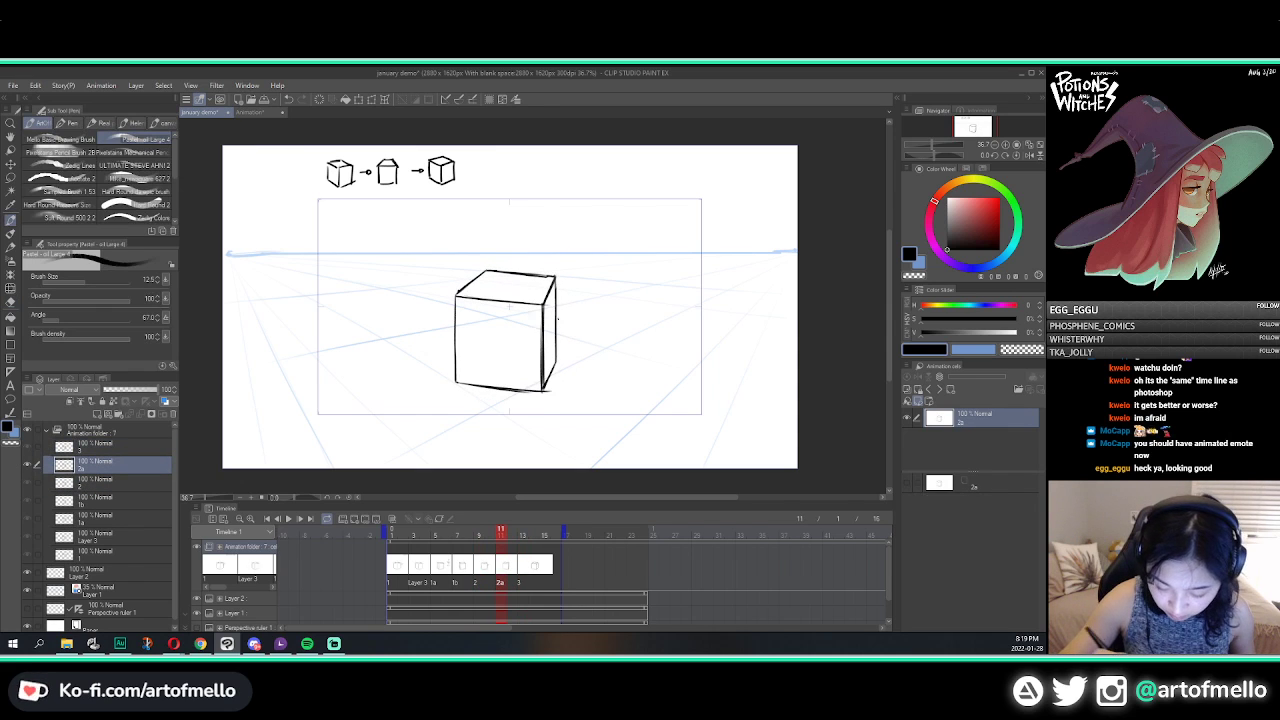
Step: Erase the upper part of the frame 11 cube's outer vertical edge and try out a replacement line
key(Left)
key(Right)
key(e)
drag(565, 303, 563, 348)
key(p)
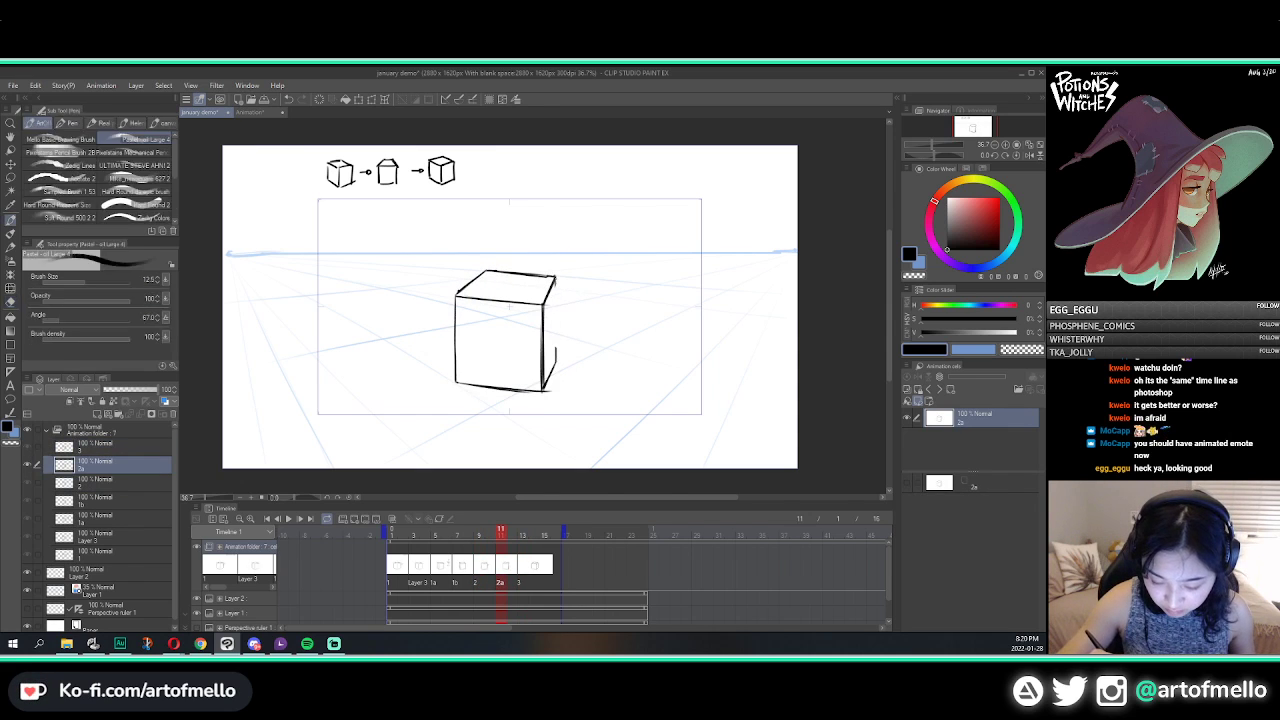
drag(555, 277, 557, 352)
key(ctrl+z)
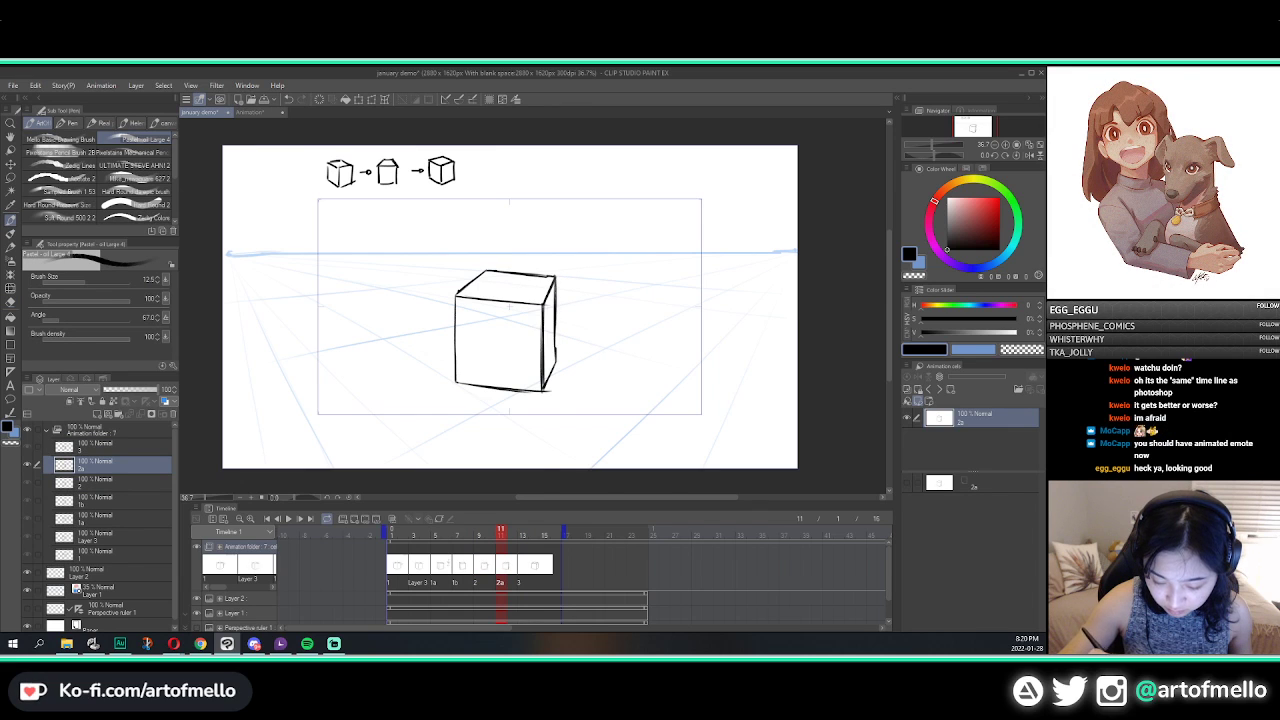
key(ctrl+z)
Step: Redraw the outer vertical edge of the frame 11 cube's side face, flipping to the neighbouring frames to check its position
key(Left)
key(Right)
key(Right)
key(Left)
drag(556, 277, 555, 348)
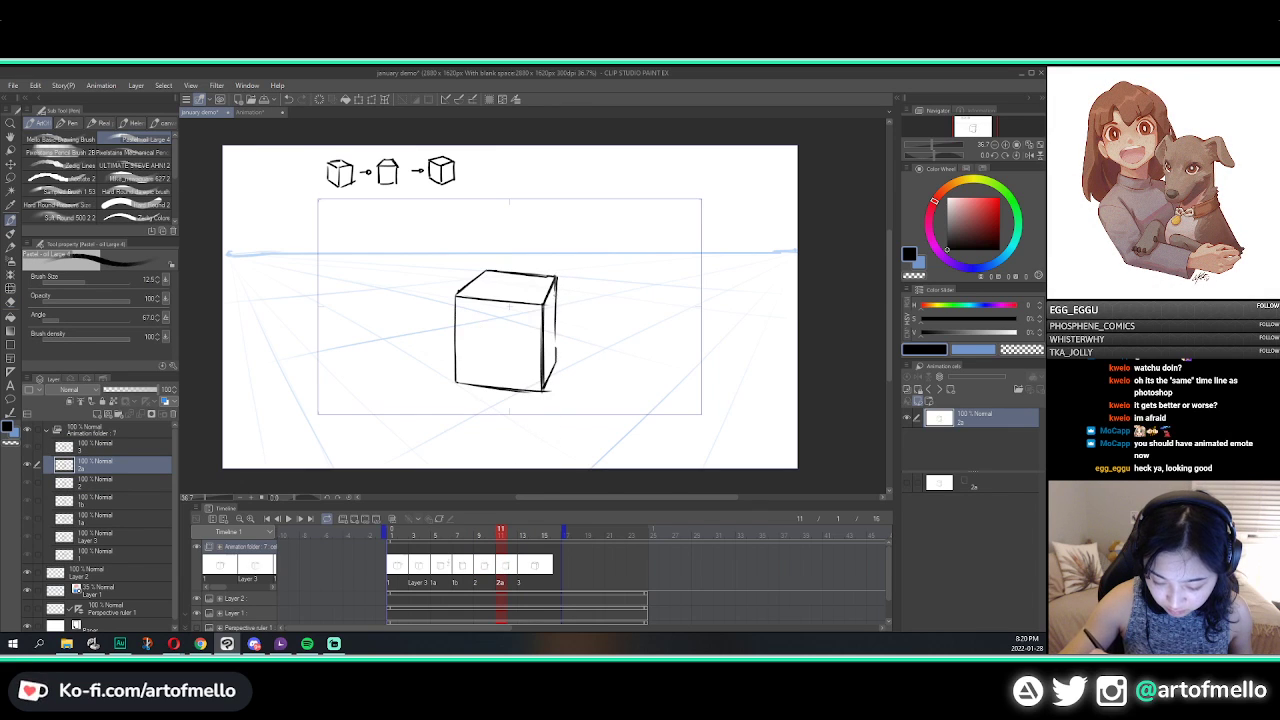
key(Left)
key(Right)
key(Right)
key(Left)
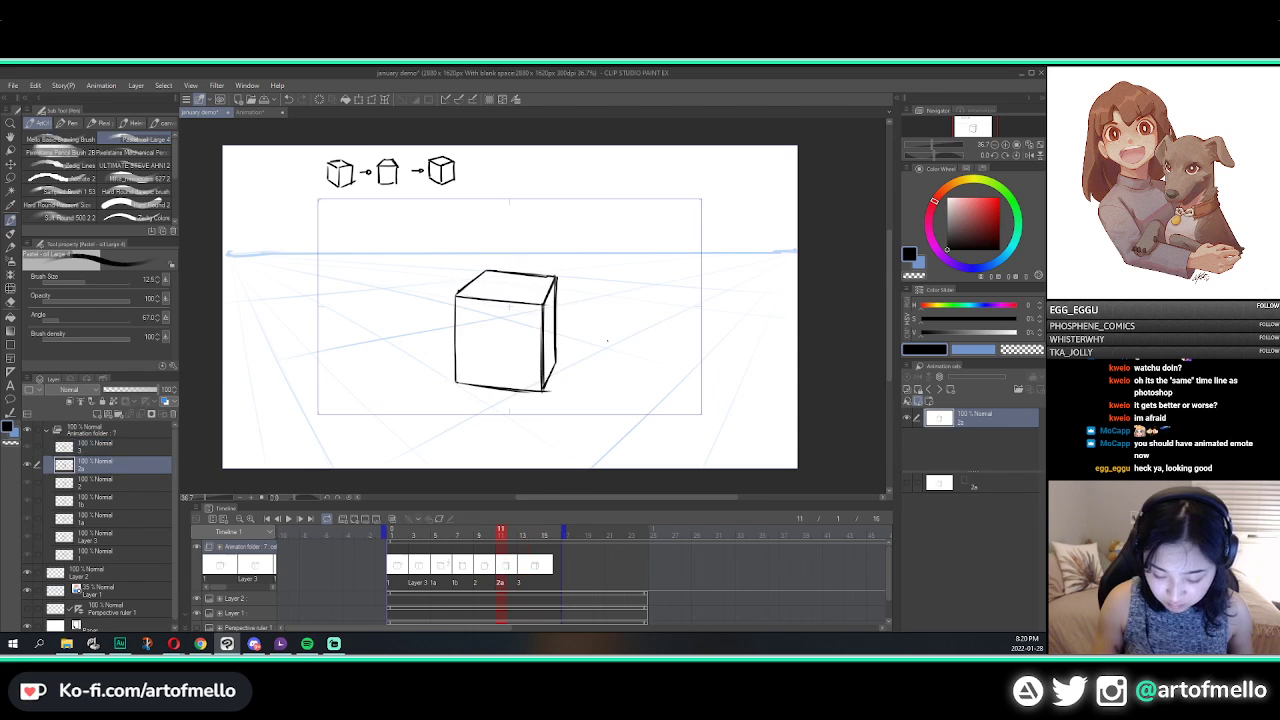
Step: Thin the lower edge of the frame 11 cube's narrow side face, then erase and redraw its outer vertical edge
key(e)
drag(557, 366, 549, 382)
key(p)
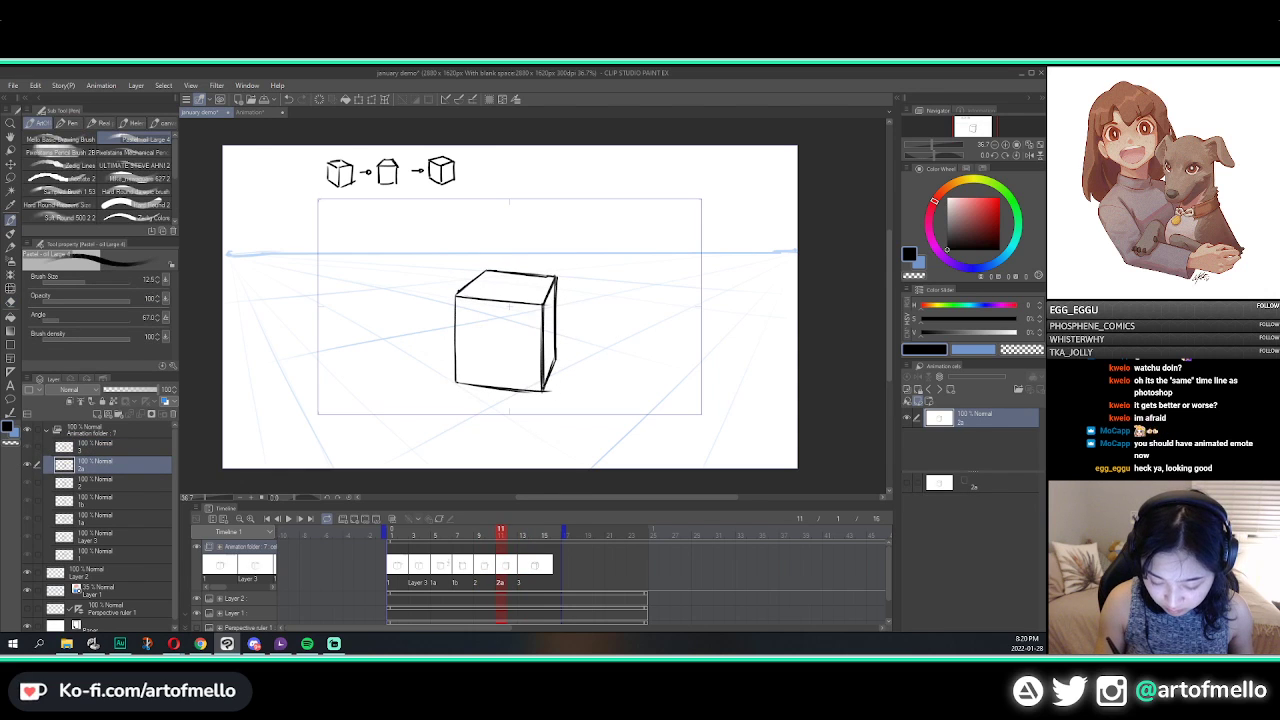
key(Left)
key(Right)
key(e)
drag(556, 338, 556, 316)
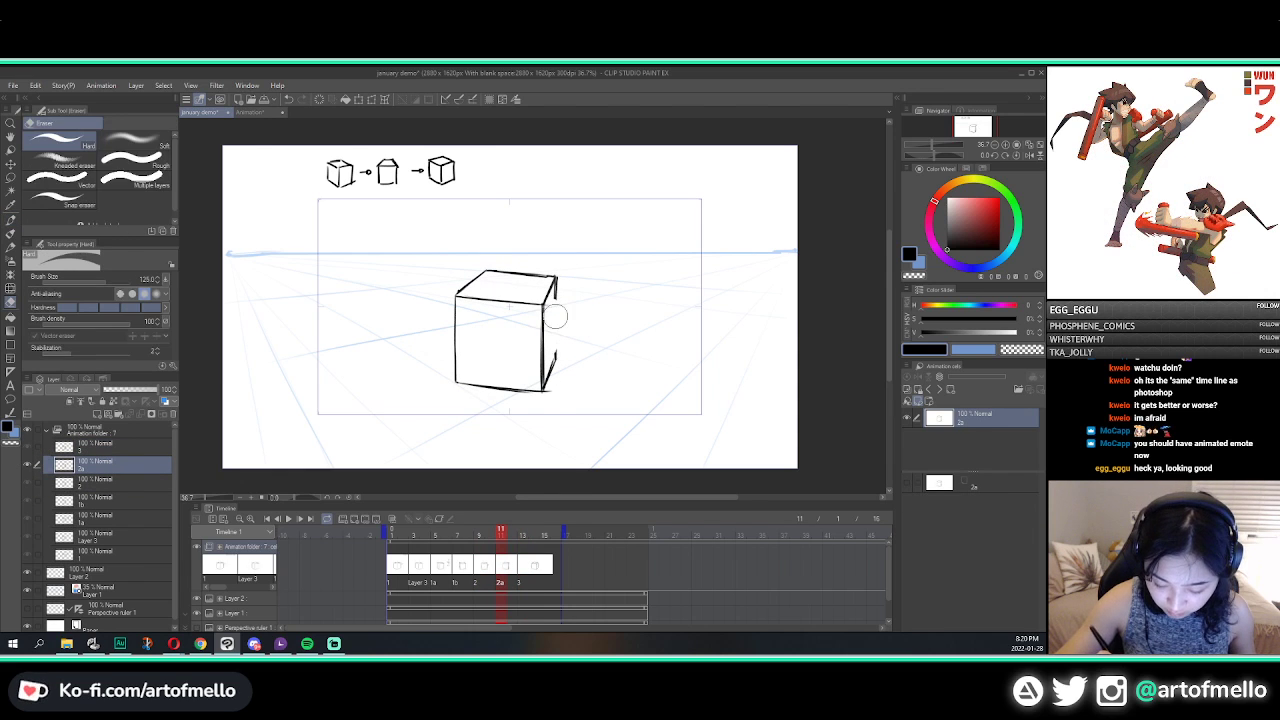
key(p)
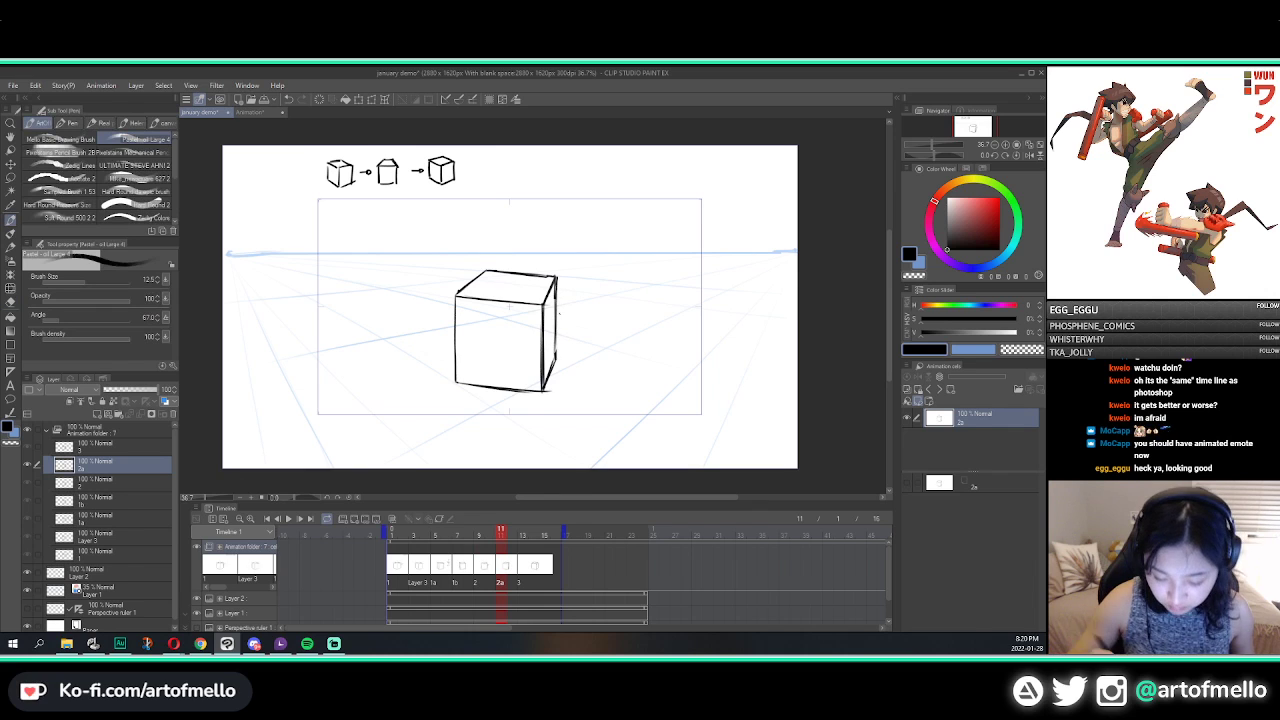
Step: Step through all the frames and play back the animation to check the cube's rotation
key(Right)
key(Right)
key(Right)
key(Right)
key(Right)
key(Right)
key(Right)
key(Right)
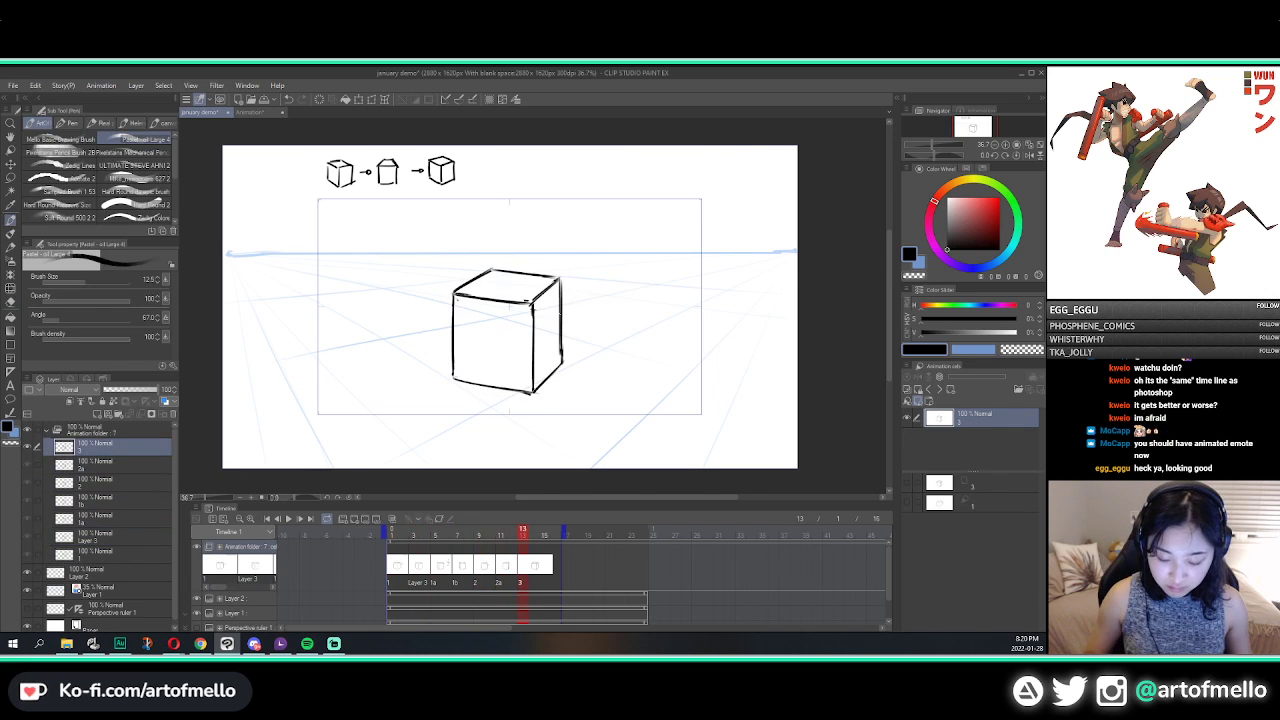
key(space)
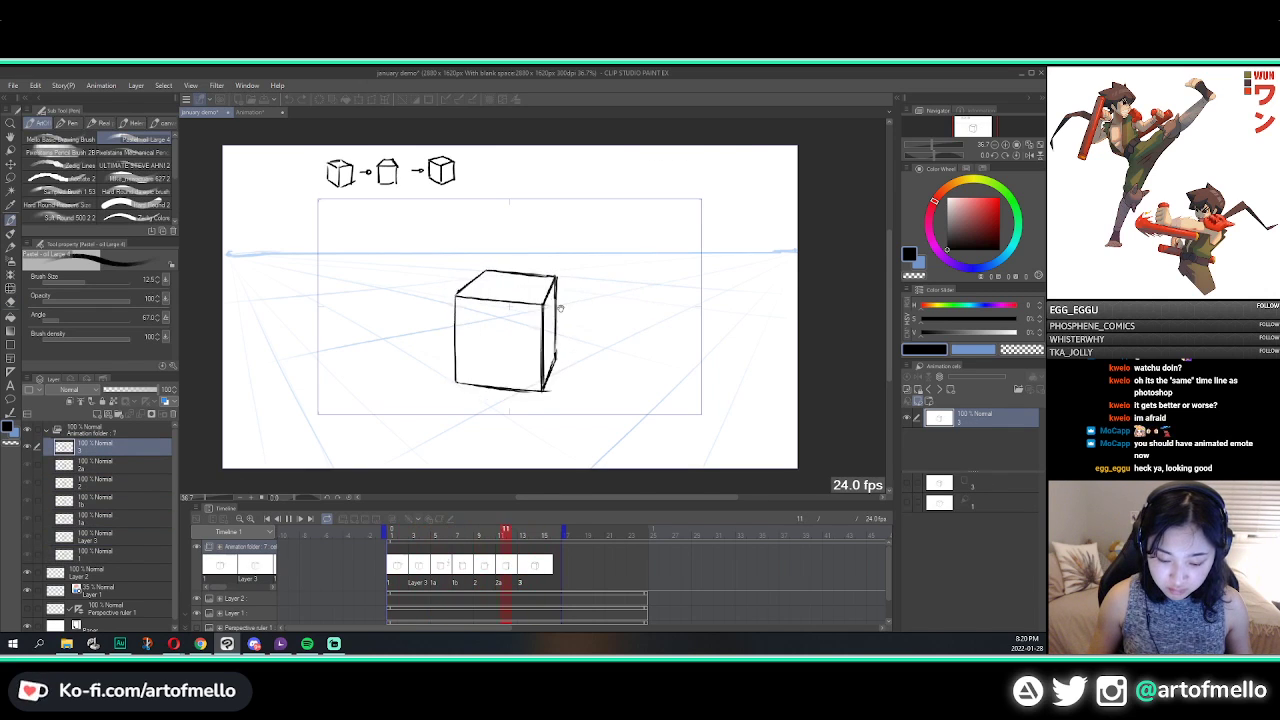
key(space)
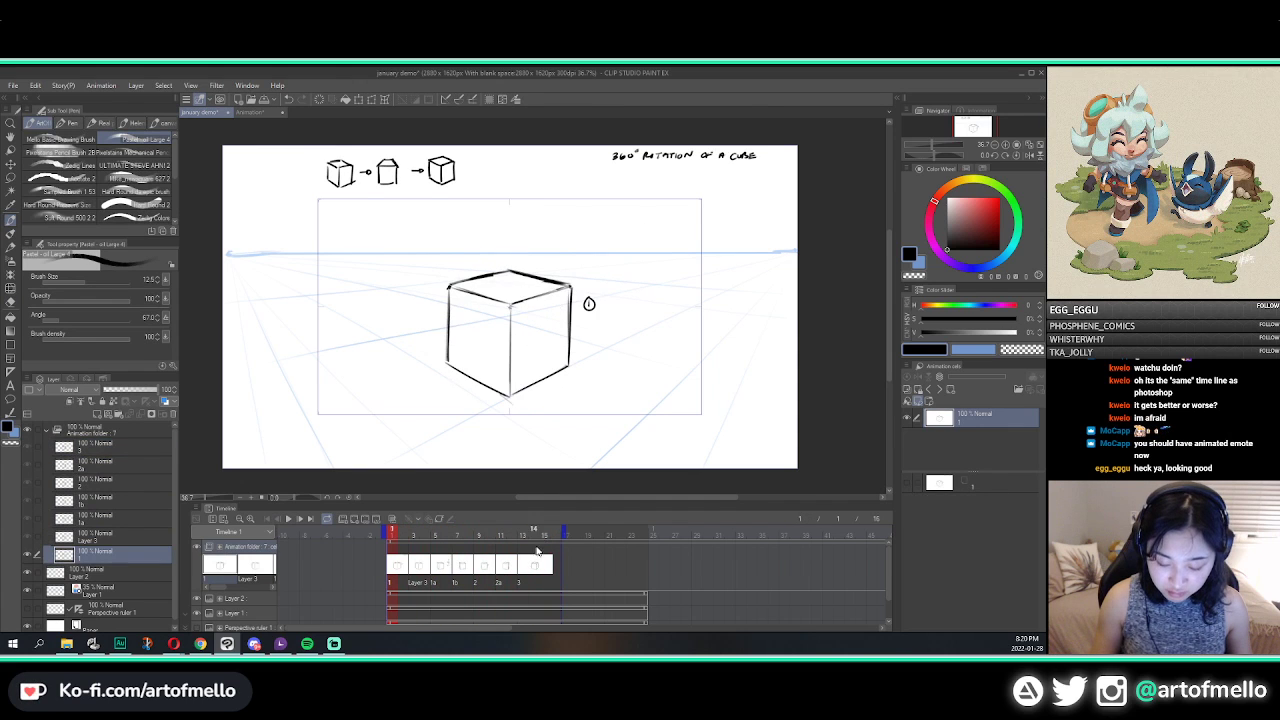
Step: Add a new blank drawing at frame 15 and turn on onion skin
click(543, 552)
click(361, 520)
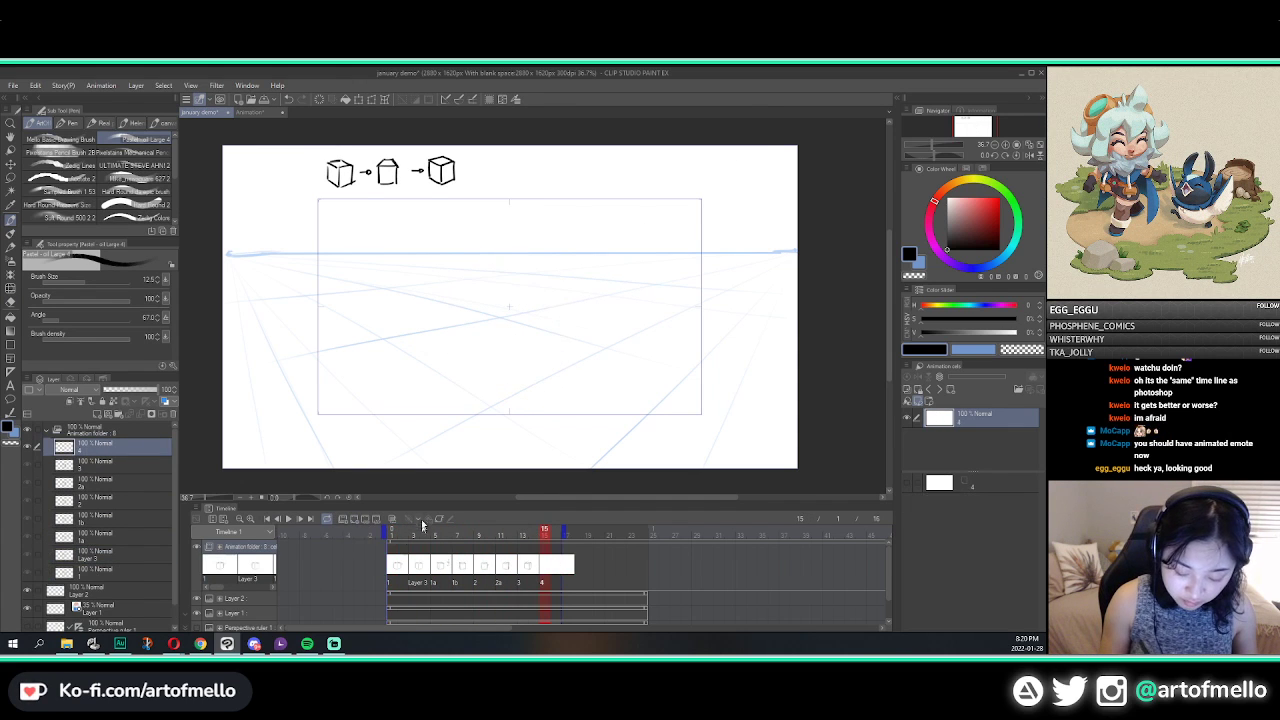
click(392, 518)
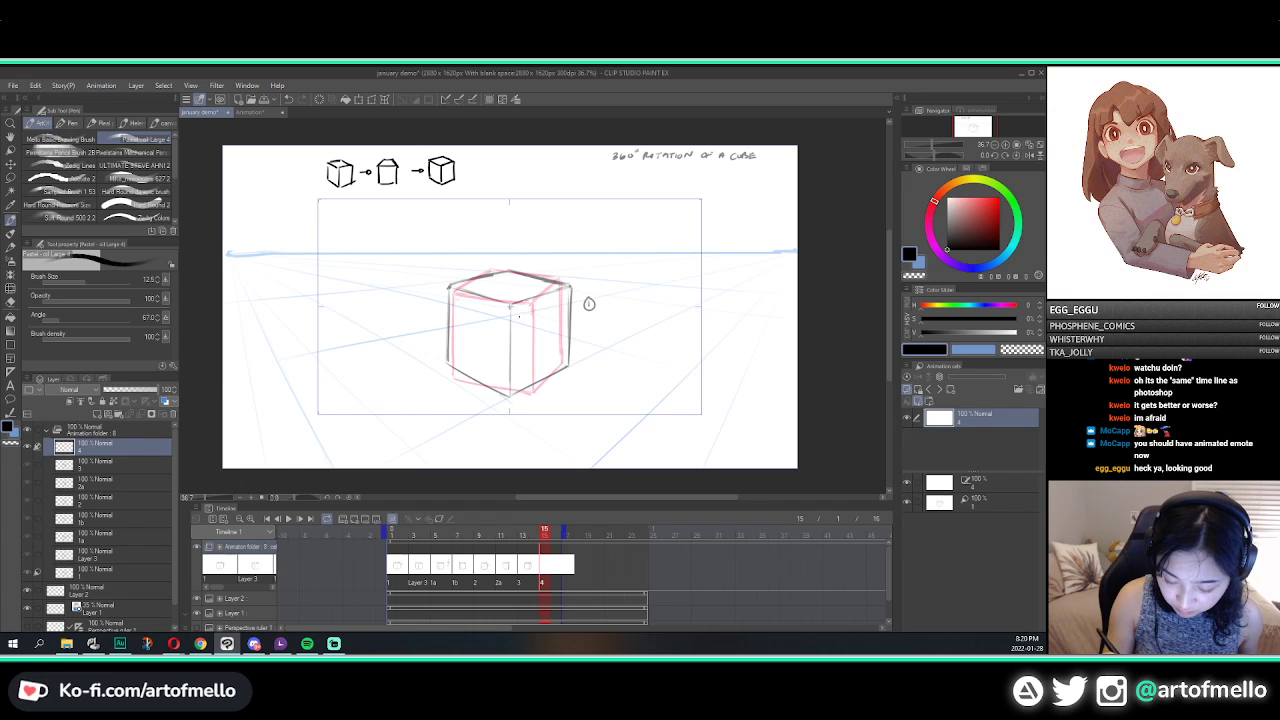
Step: Draw the right side face of the frame 15 cube midway between the onion-skinned cubes of frames 13 and 1
drag(520, 300, 520, 374)
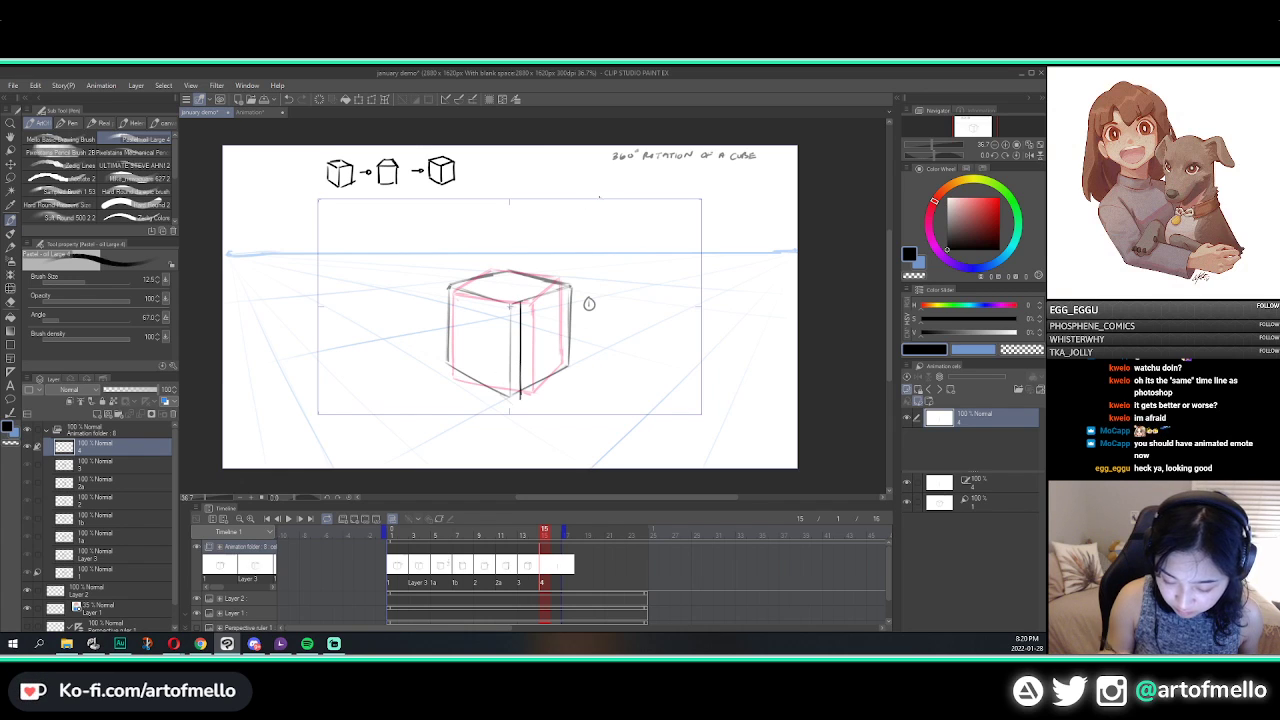
key(Left)
key(Right)
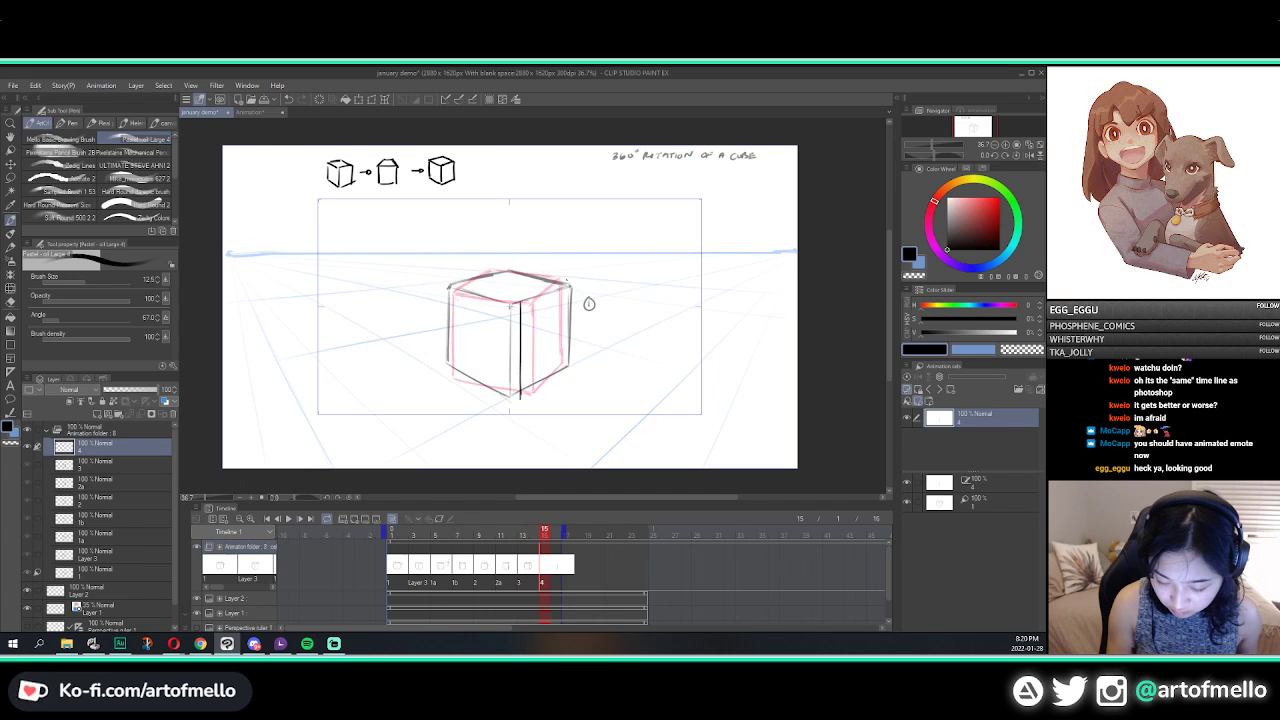
drag(521, 302, 568, 283)
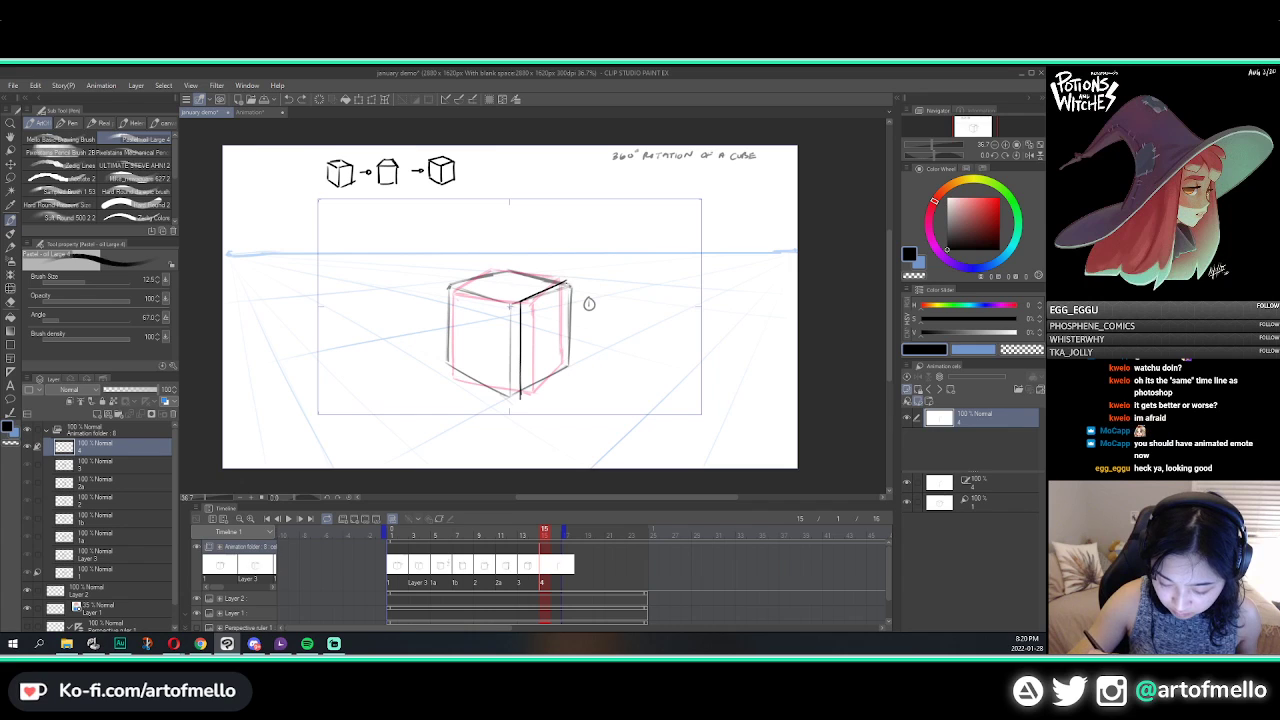
mouse_move(567, 282)
mouse_down()
mouse_move(558, 366)
mouse_move(569, 366)
mouse_move(520, 396)
mouse_up()
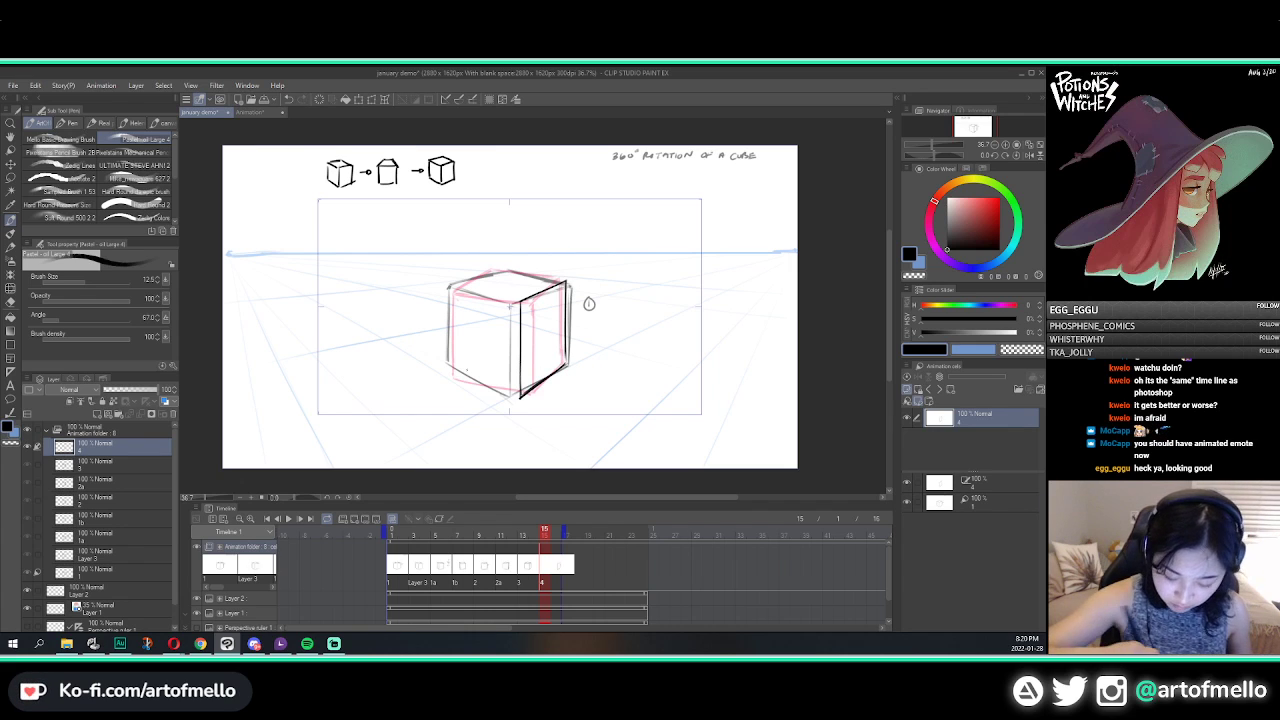
Step: Draw the left vertical and bottom edges of the frame 15 cube's front face, checking the spacing against frame 13
key(Left)
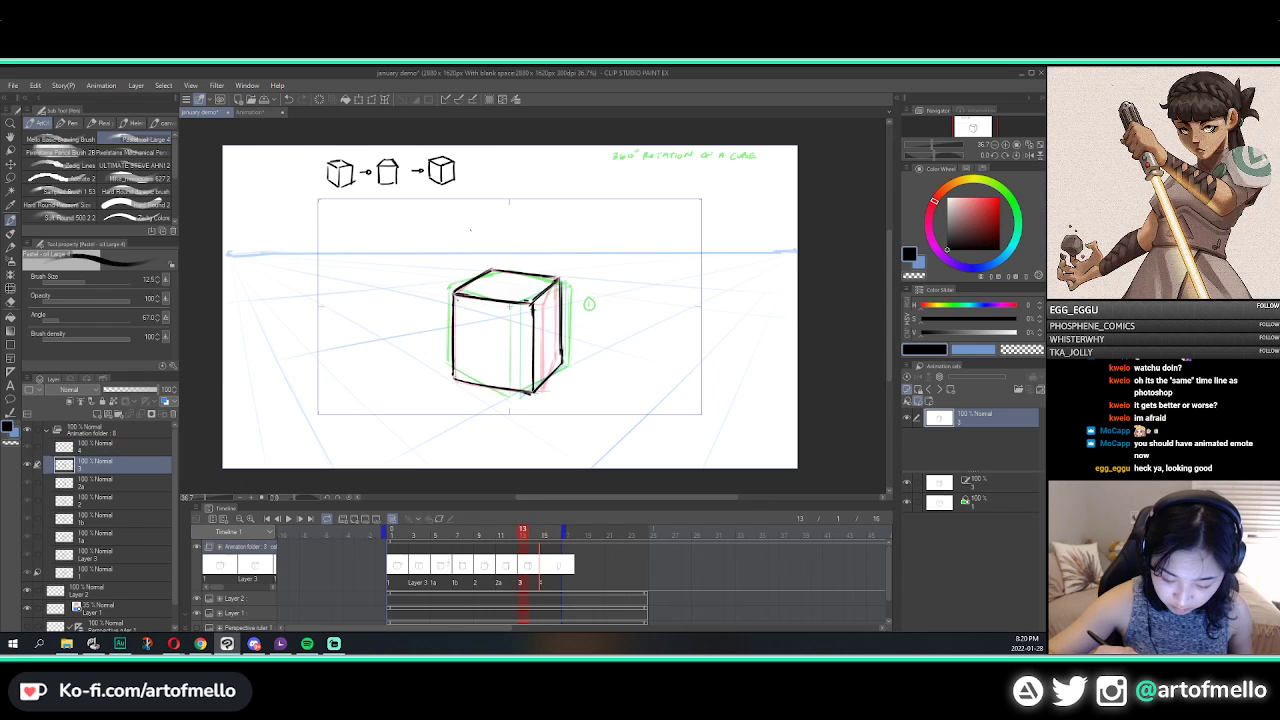
key(Right)
key(Left)
key(Right)
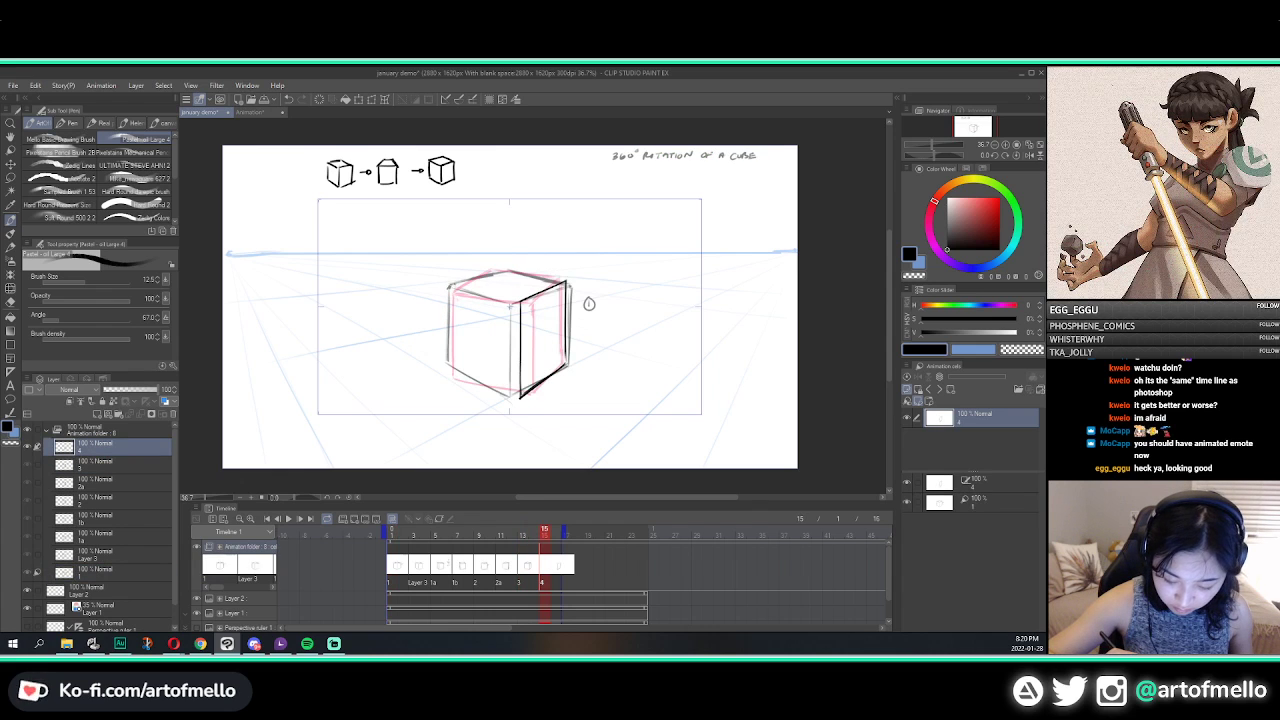
drag(453, 288, 455, 312)
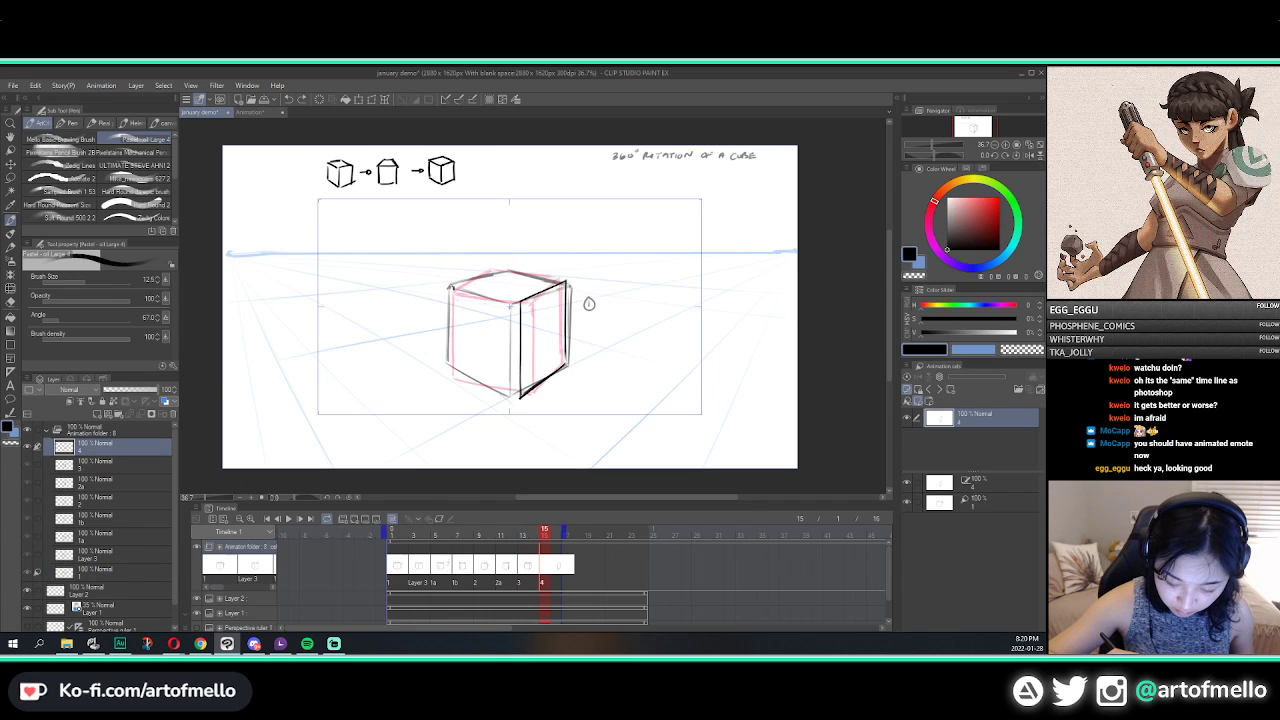
drag(453, 288, 449, 366)
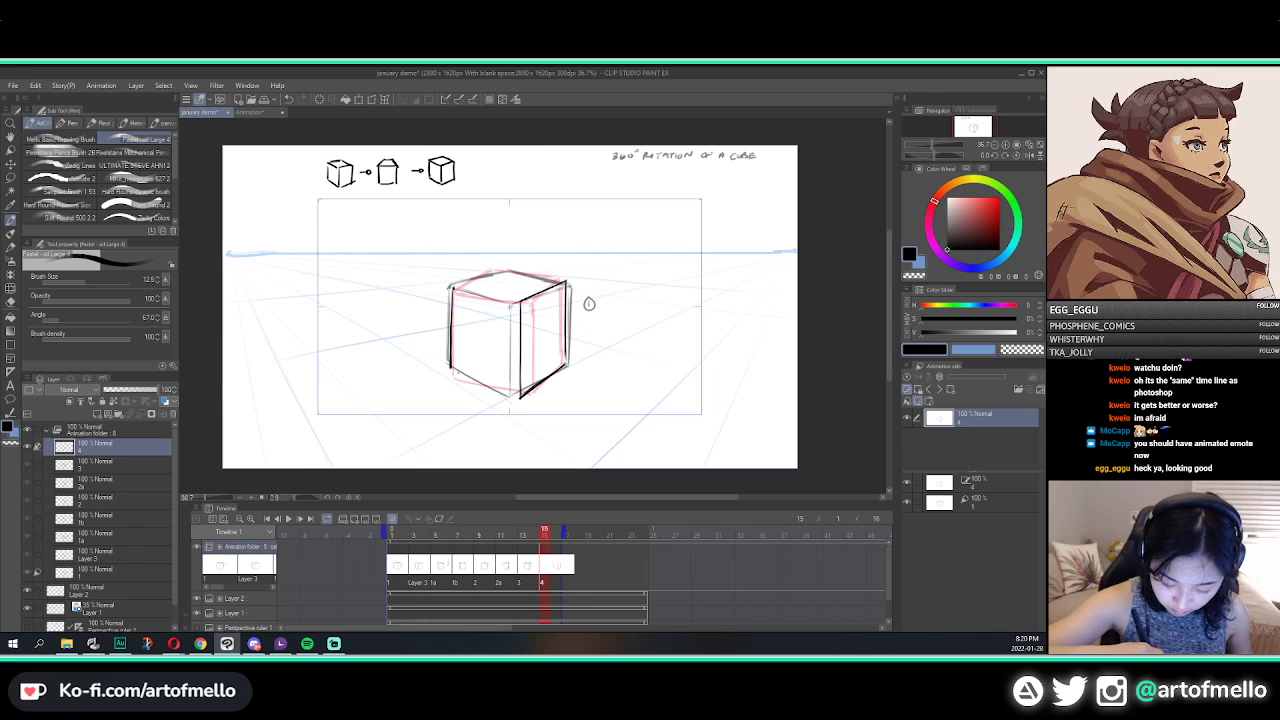
key(ctrl+z)
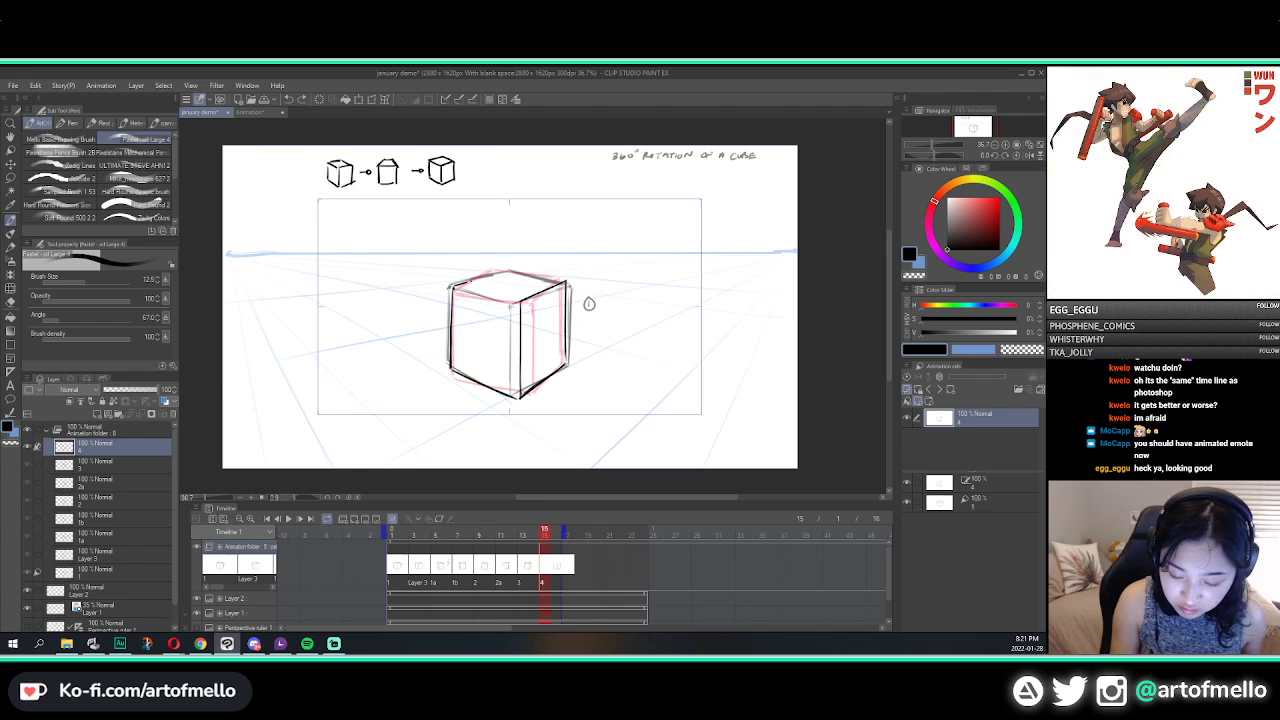
key(ctrl+z)
Step: Draw the remaining edges of the frame 15 cube's top face, redoing strokes and erasing the overshoot at the back corner
drag(454, 287, 503, 268)
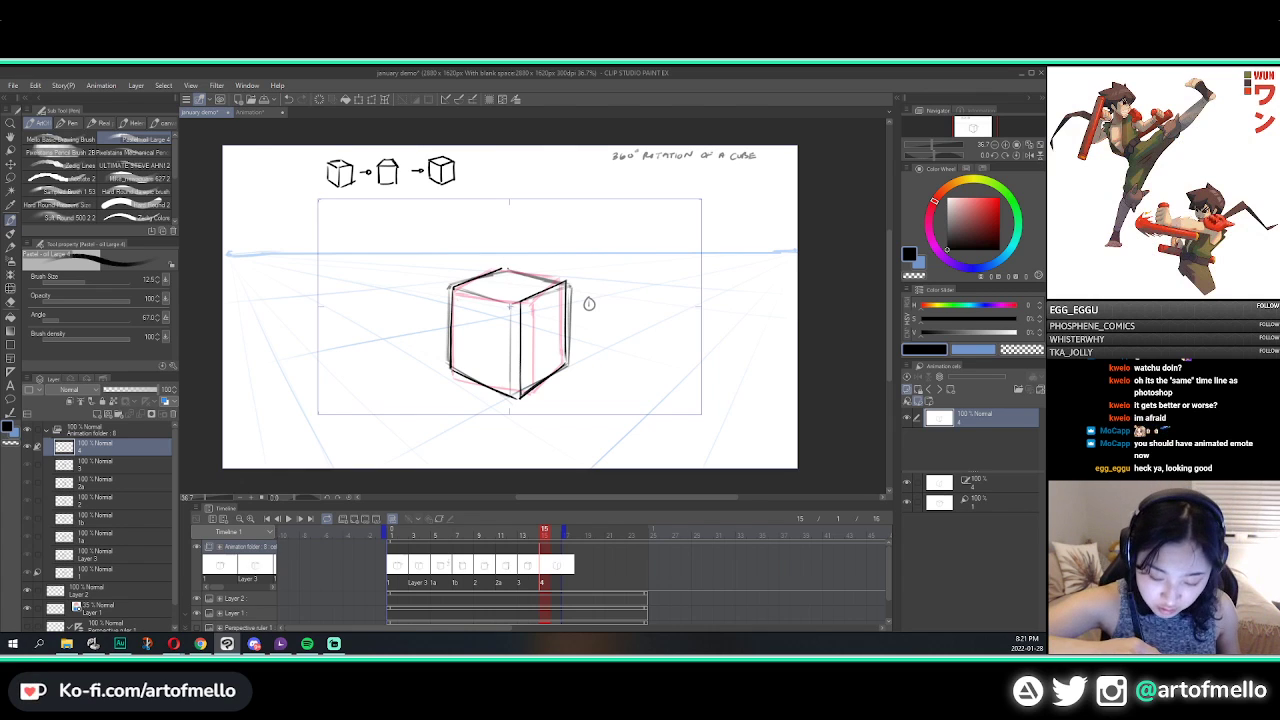
key(ctrl+z)
key(ctrl+z)
drag(502, 268, 569, 283)
key(ctrl+z)
key(ctrl+z)
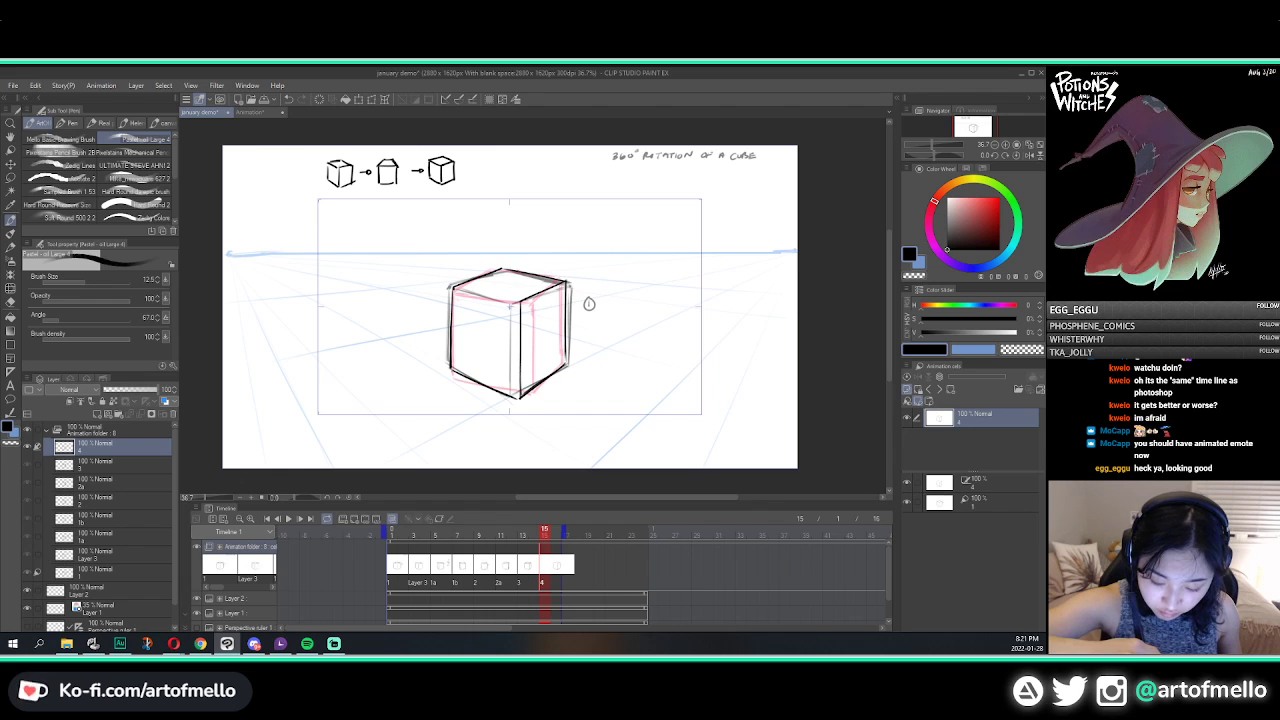
key(e)
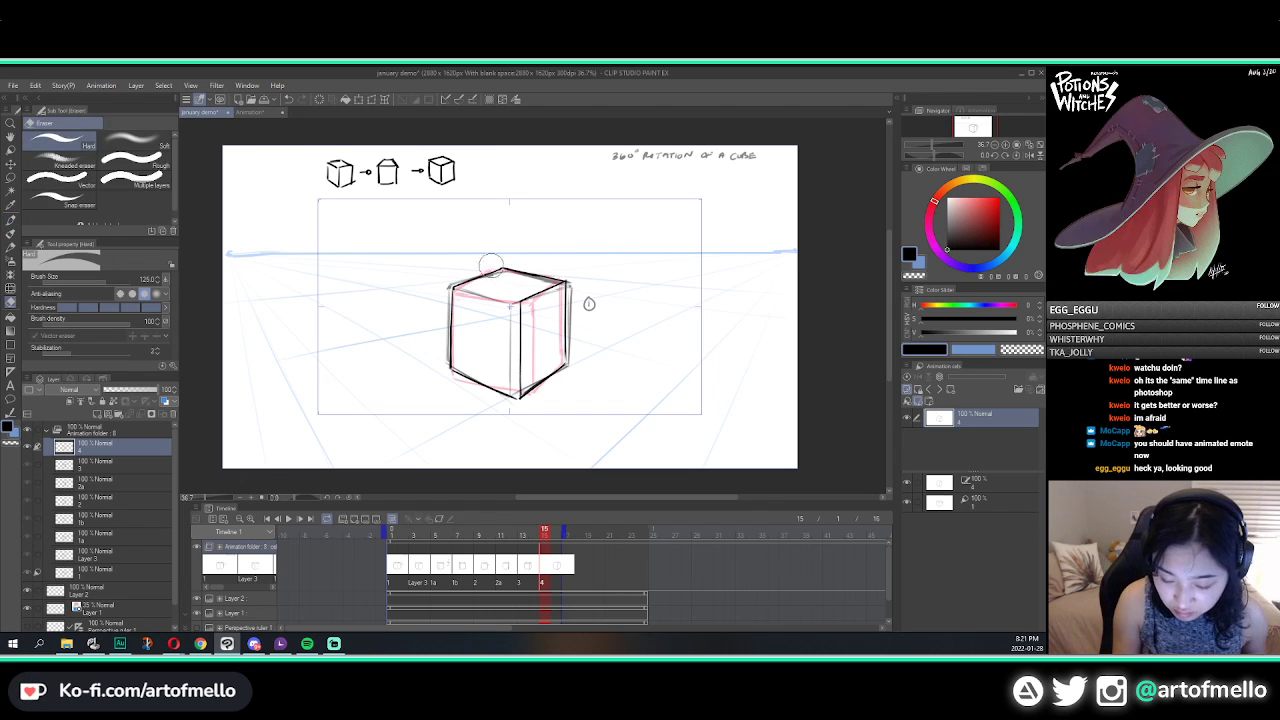
drag(491, 265, 501, 262)
key(p)
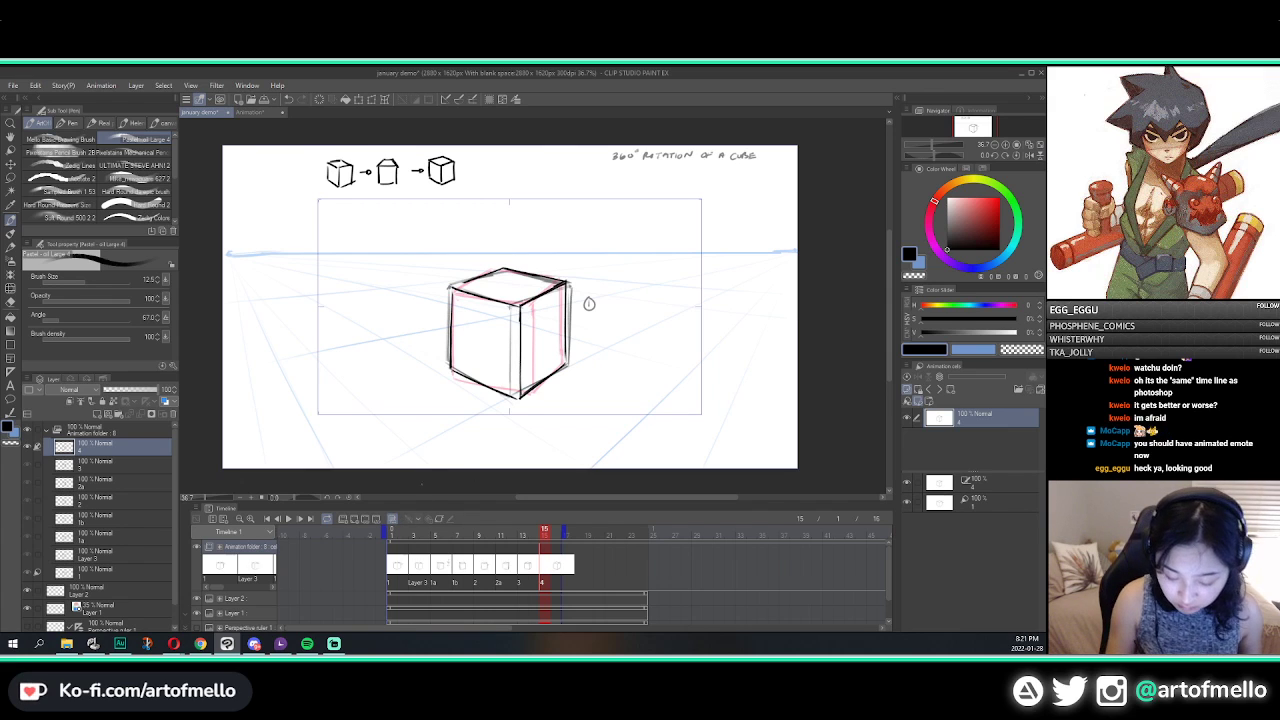
Step: Turn off onion skin, compare frame 15 with frame 1, and erase and redraw the top face's back left edge
click(392, 518)
click(907, 389)
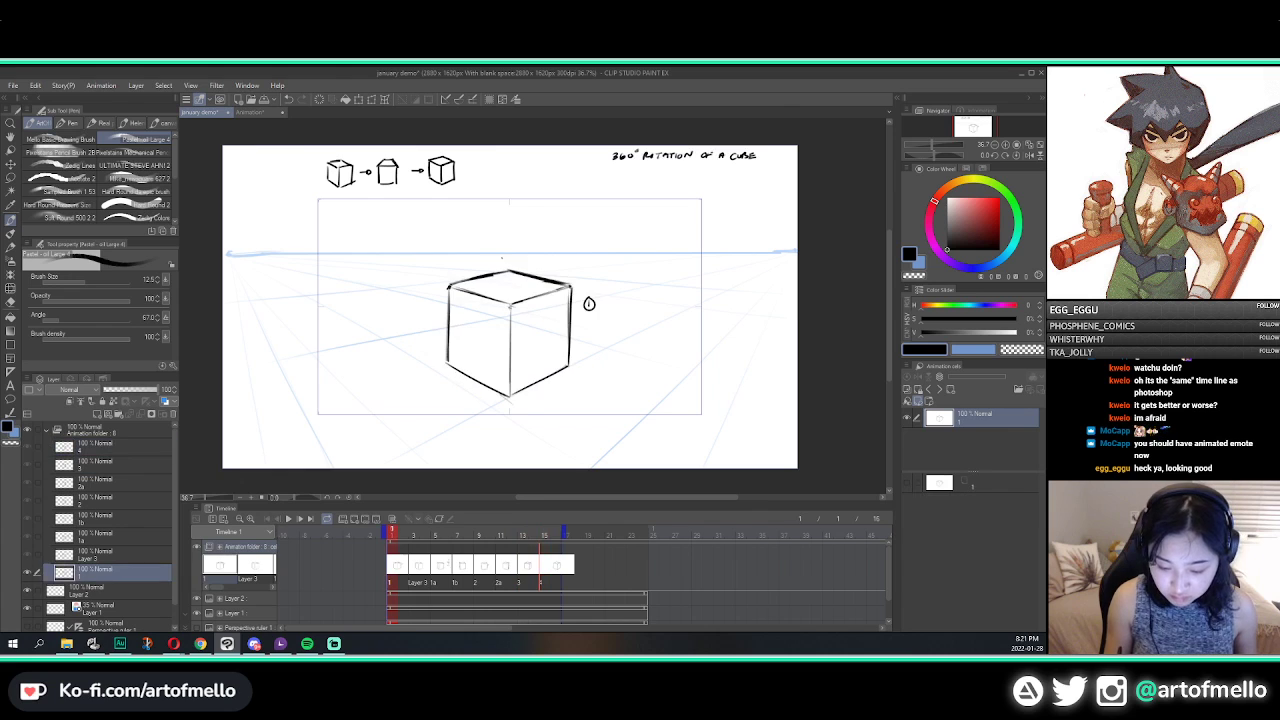
key(e)
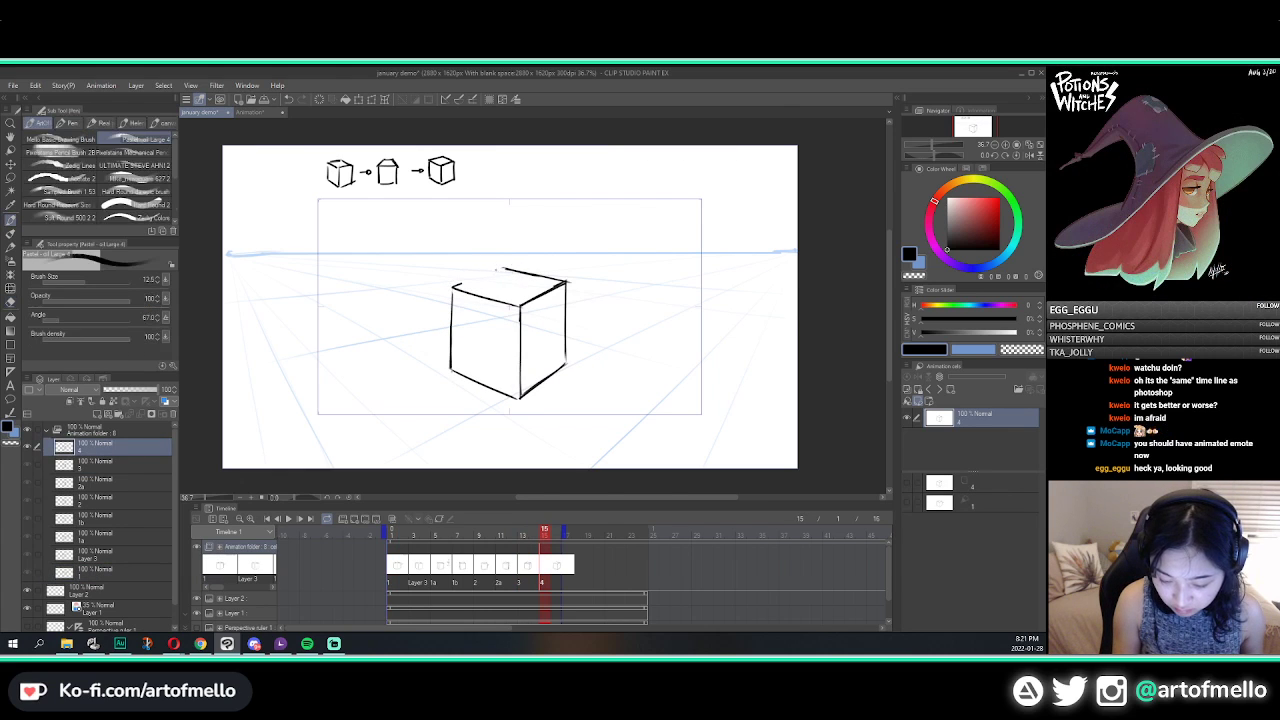
key(p)
key(e)
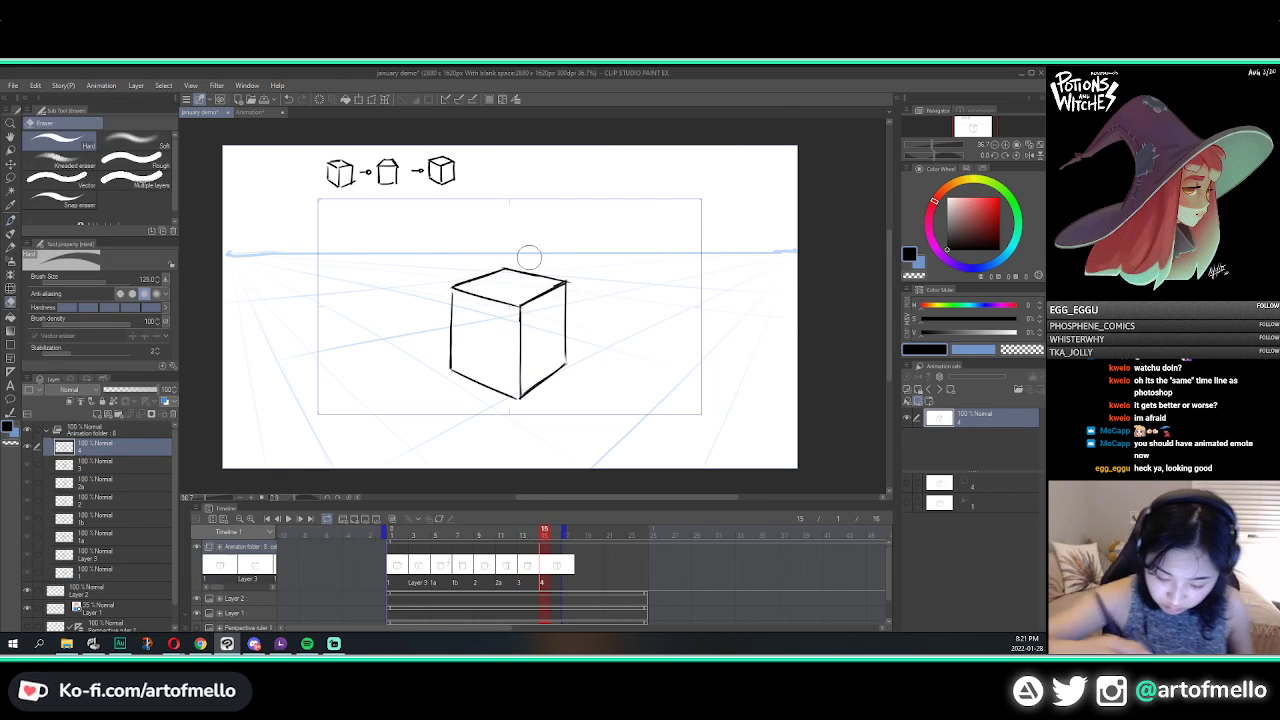
Step: Redraw the back corner of the cube's top face on cel 4 and compare it with the adjacent frames
drag(496, 272, 512, 268)
key(p)
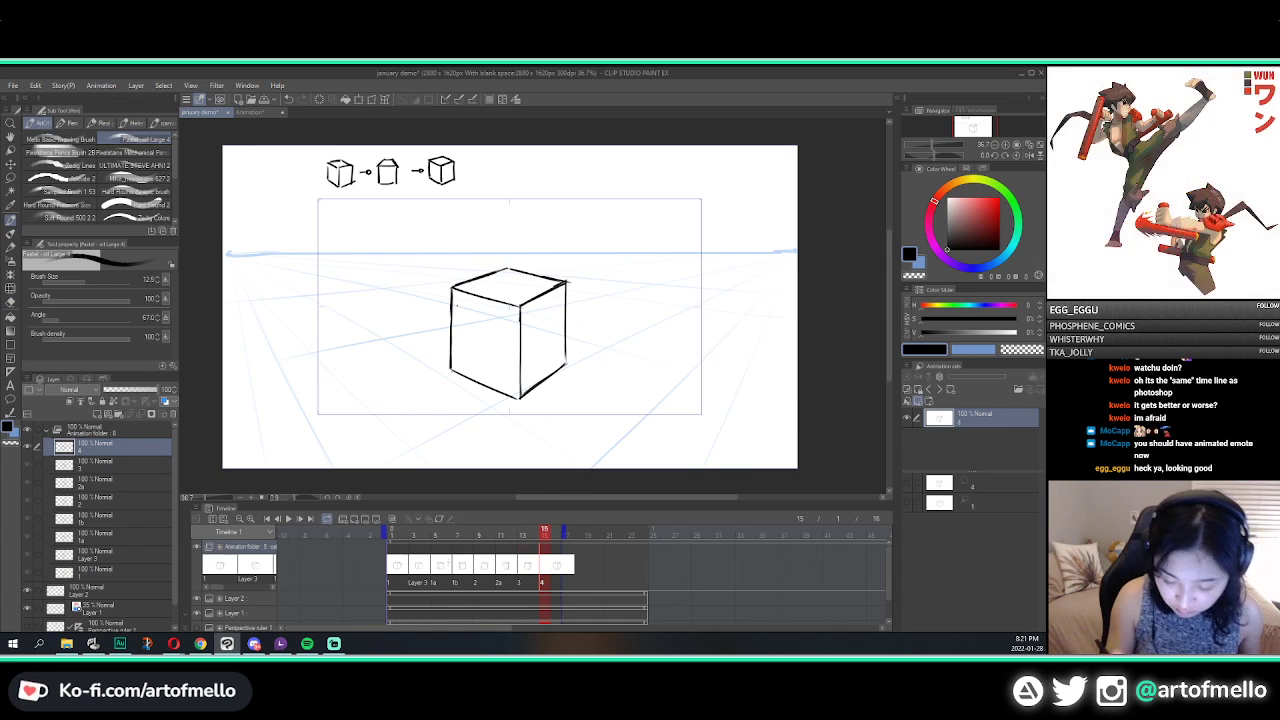
key(Left)
key(Right)
key(Right)
key(Left)
Step: Erase the front corner and front right edge of the cube's top face on cel 4, and redraw that edge
key(e)
drag(520, 308, 543, 294)
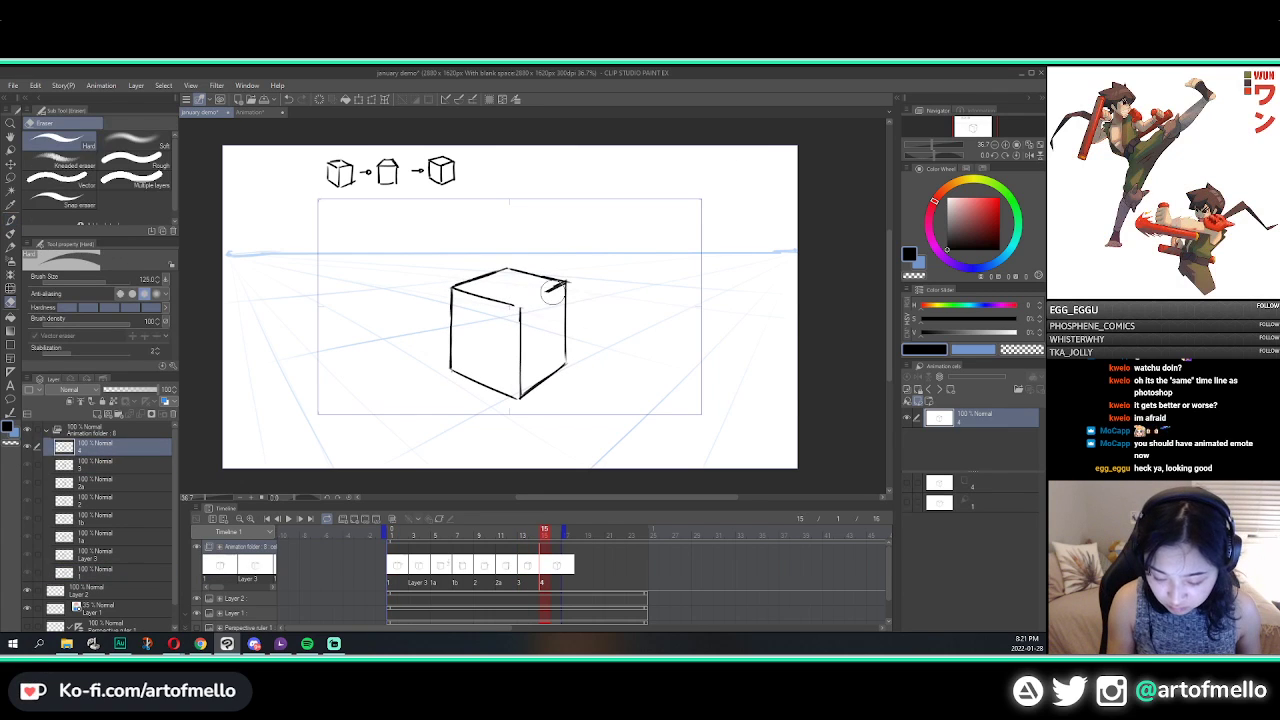
key(p)
key(Left)
key(Right)
key(Right)
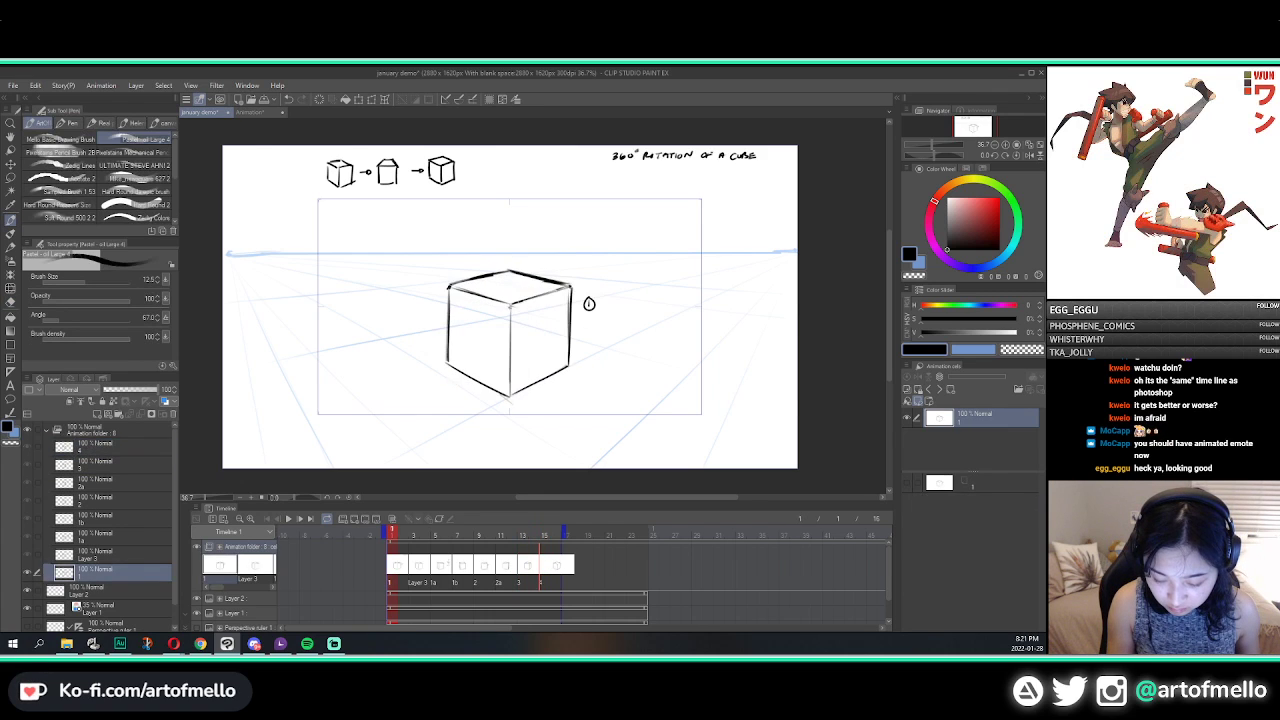
key(Left)
Step: Close the gap at the top face's front corner on cel 4 and check it against the neighbouring cels
mouse_move(520, 304)
mouse_down()
mouse_move(548, 292)
mouse_move(456, 290)
mouse_move(520, 304)
mouse_up()
key(e)
key(p)
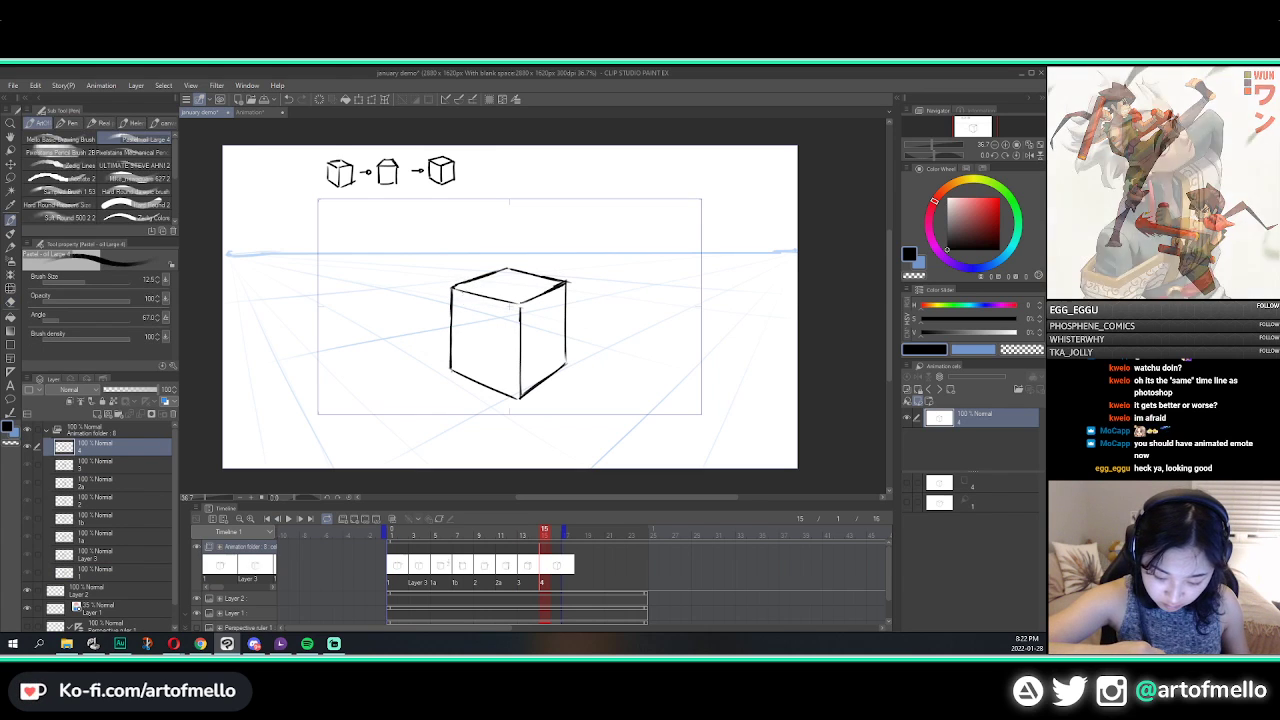
key(Left)
key(Right)
key(Right)
key(Left)
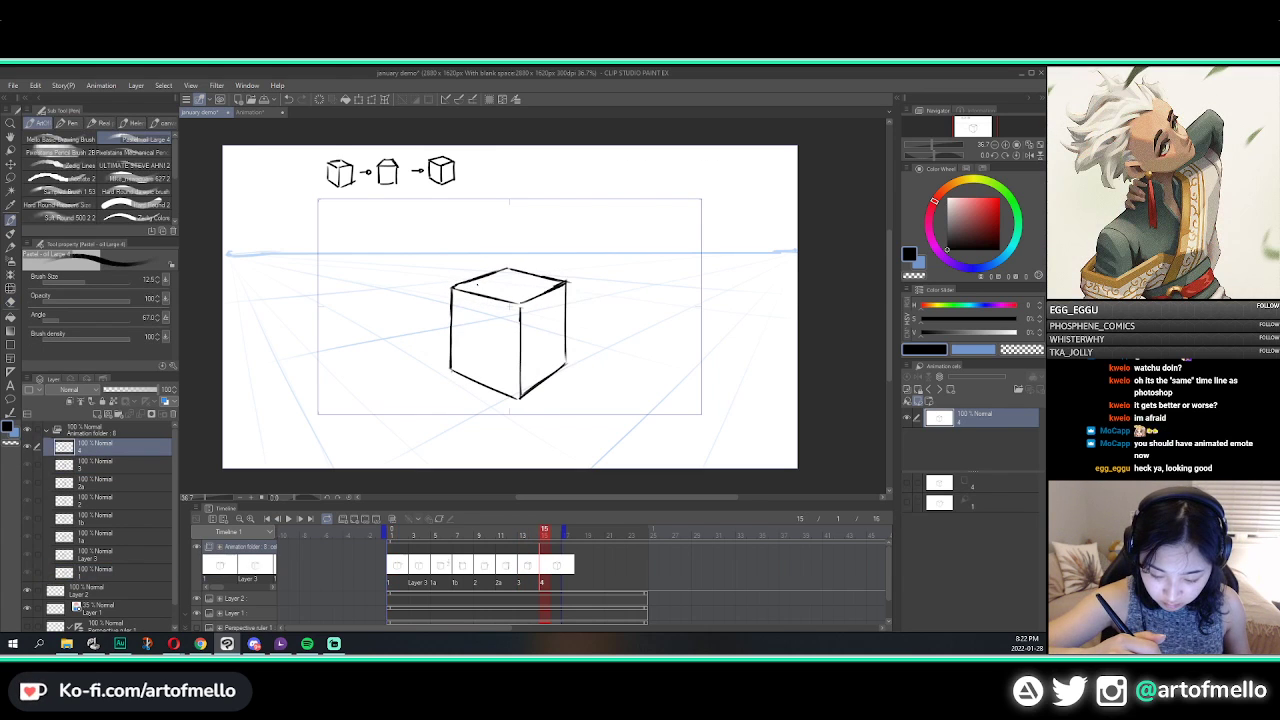
Step: Erase the back left edge of the cube's top face on cel 4 and redraw it down to the left corner
key(e)
mouse_move(512, 268)
mouse_down()
mouse_move(564, 281)
mouse_move(452, 289)
mouse_move(497, 273)
mouse_move(447, 287)
mouse_up()
key(p)
key(ctrl+z)
key(e)
key(p)
key(e)
key(p)
Step: Flip between cel 4 and its neighbouring frames to examine how the cube's corners and edges move
key(Left)
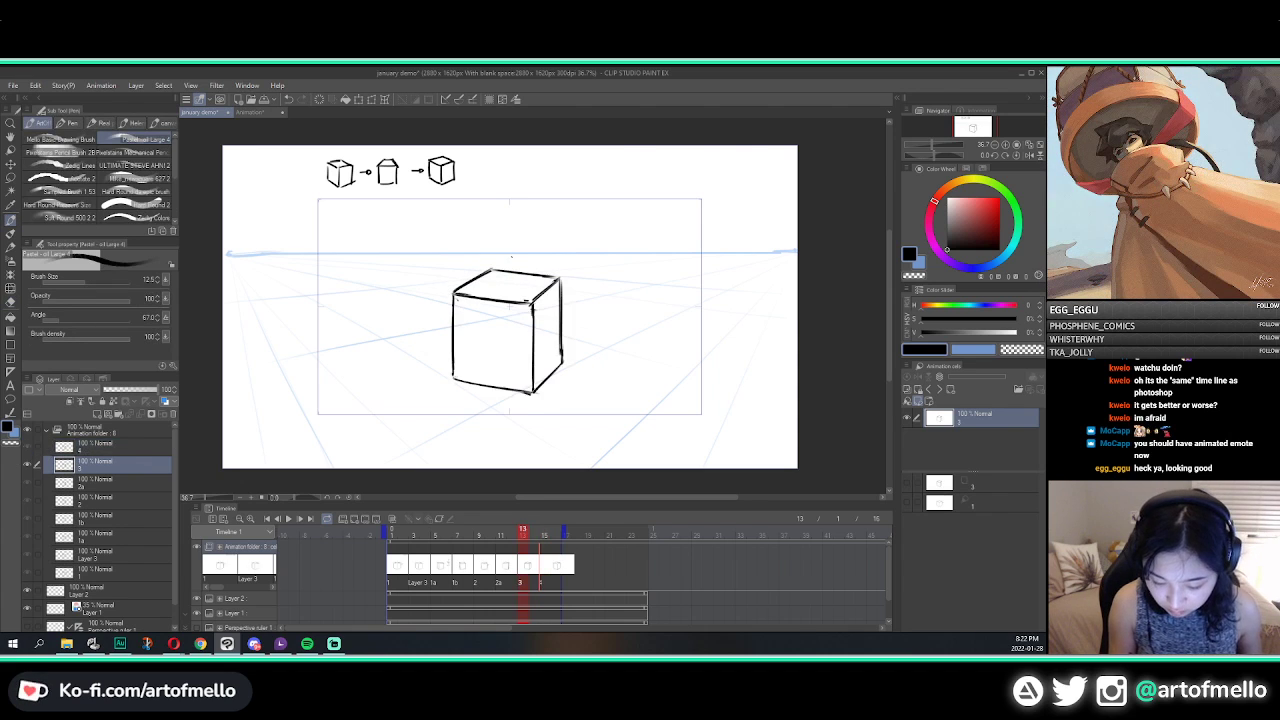
key(Right)
key(Right)
key(Left)
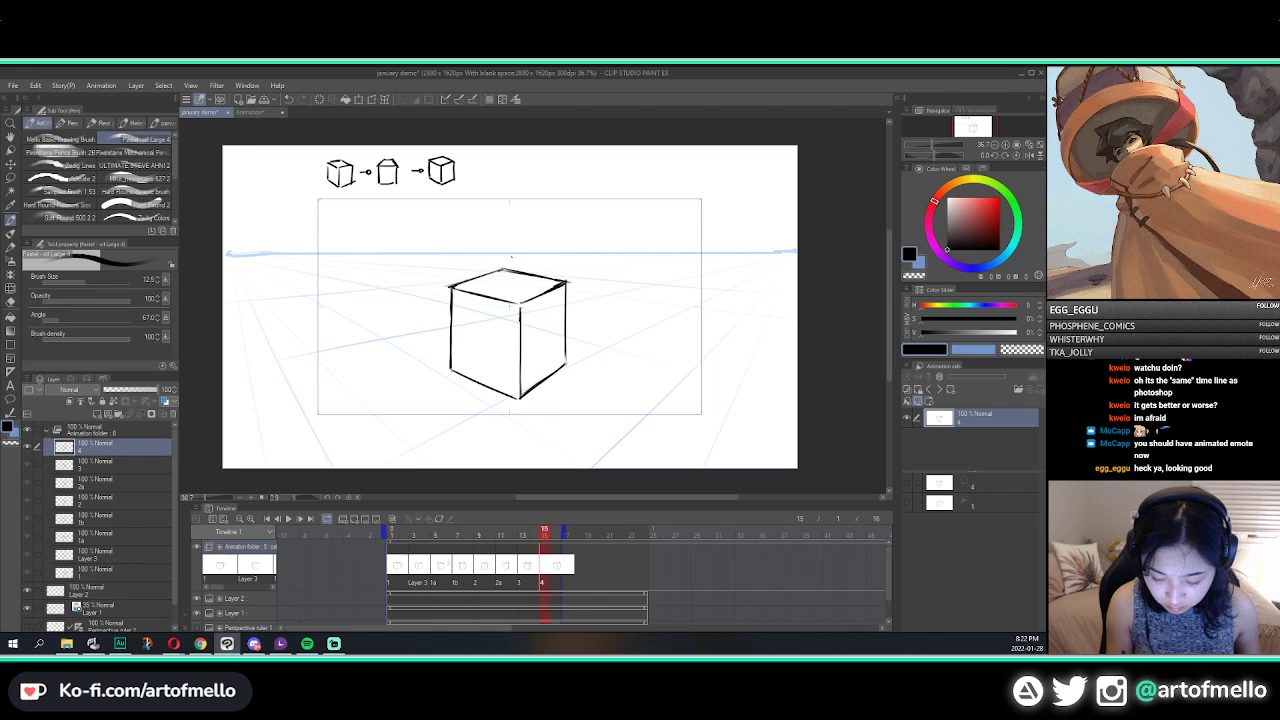
key(Right)
key(Left)
key(Left)
key(Right)
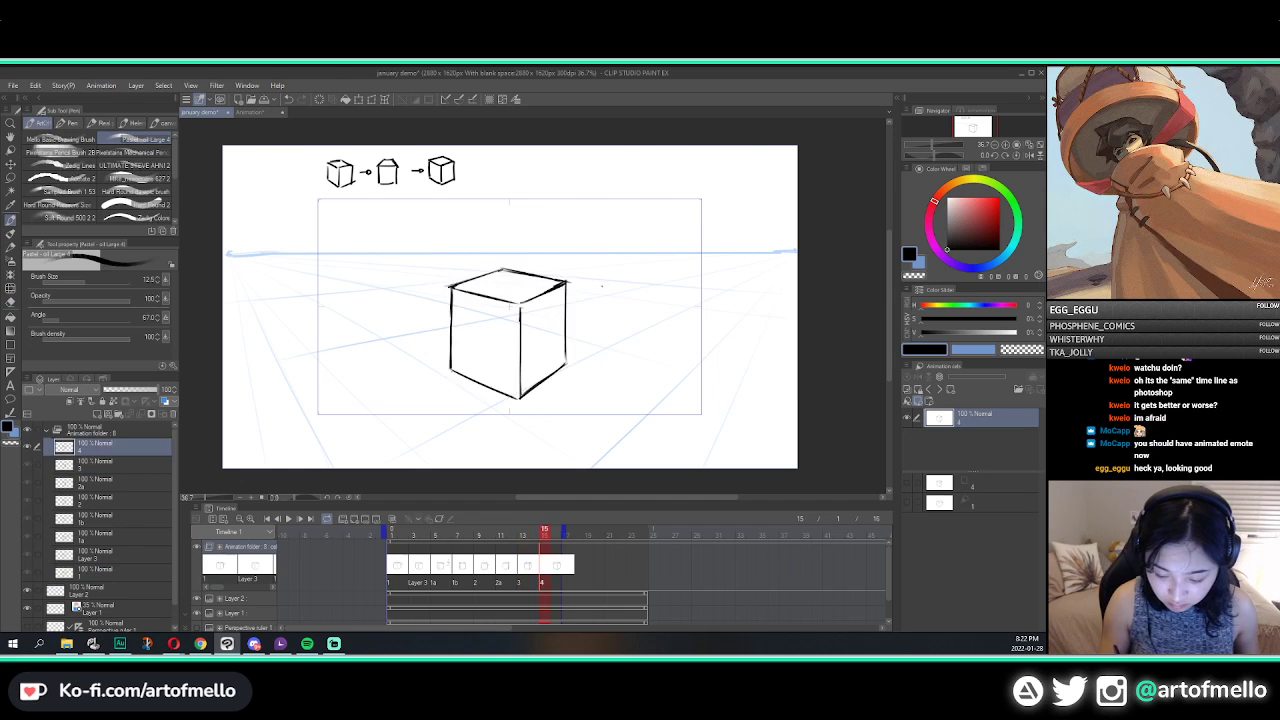
key(Right)
key(Left)
key(Right)
key(Left)
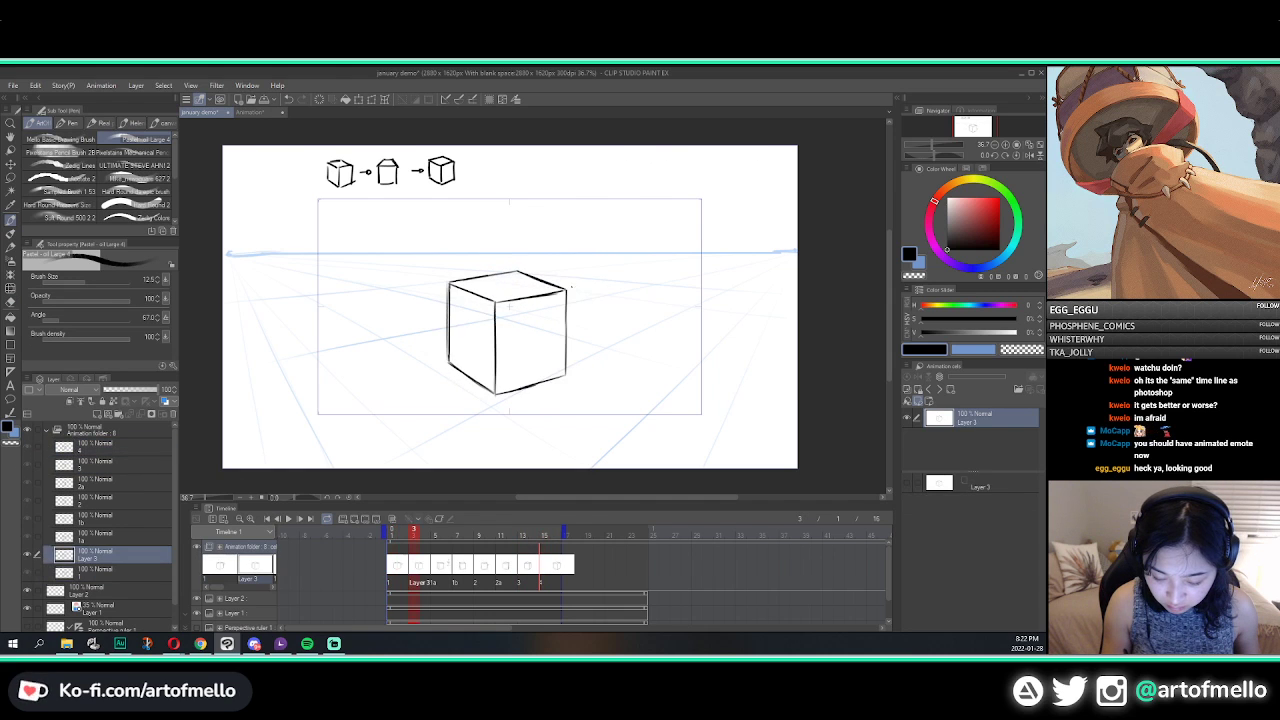
key(Right)
key(Left)
Step: Erase the back right edge of the cube's top face on cel 4 and redraw it
key(e)
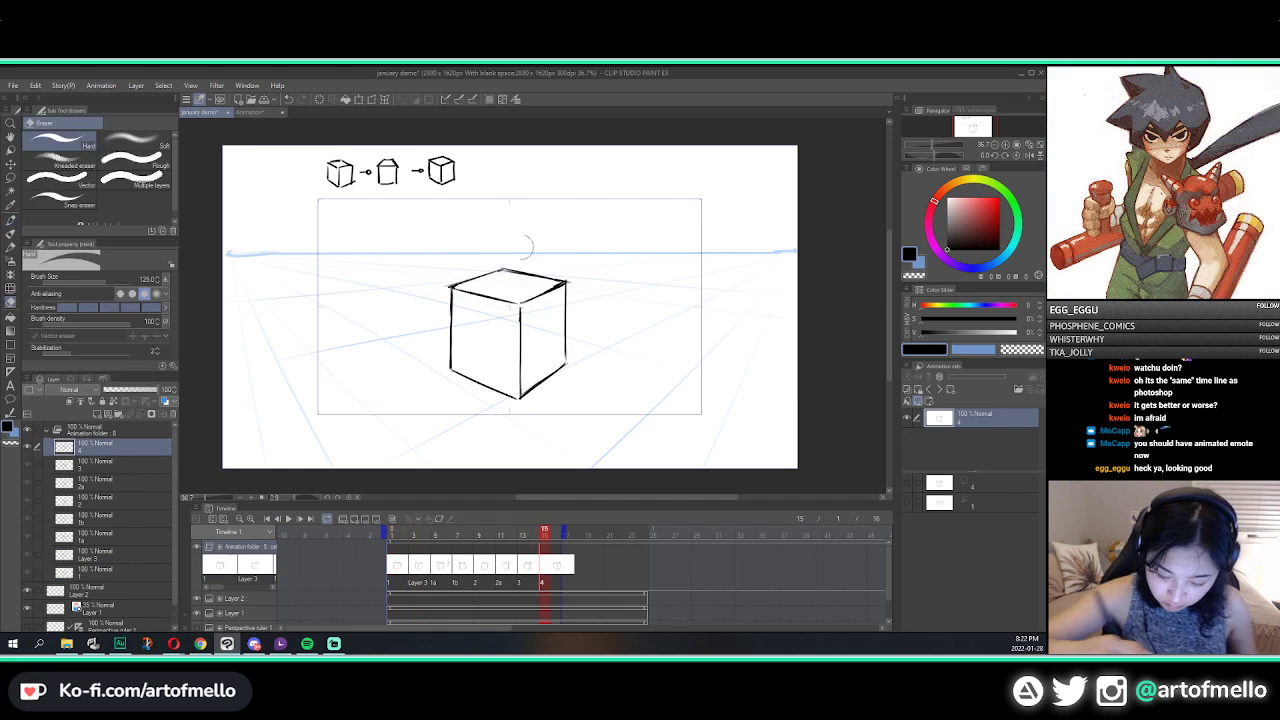
drag(503, 262, 563, 285)
key(p)
key(ctrl+z)
key(ctrl+z)
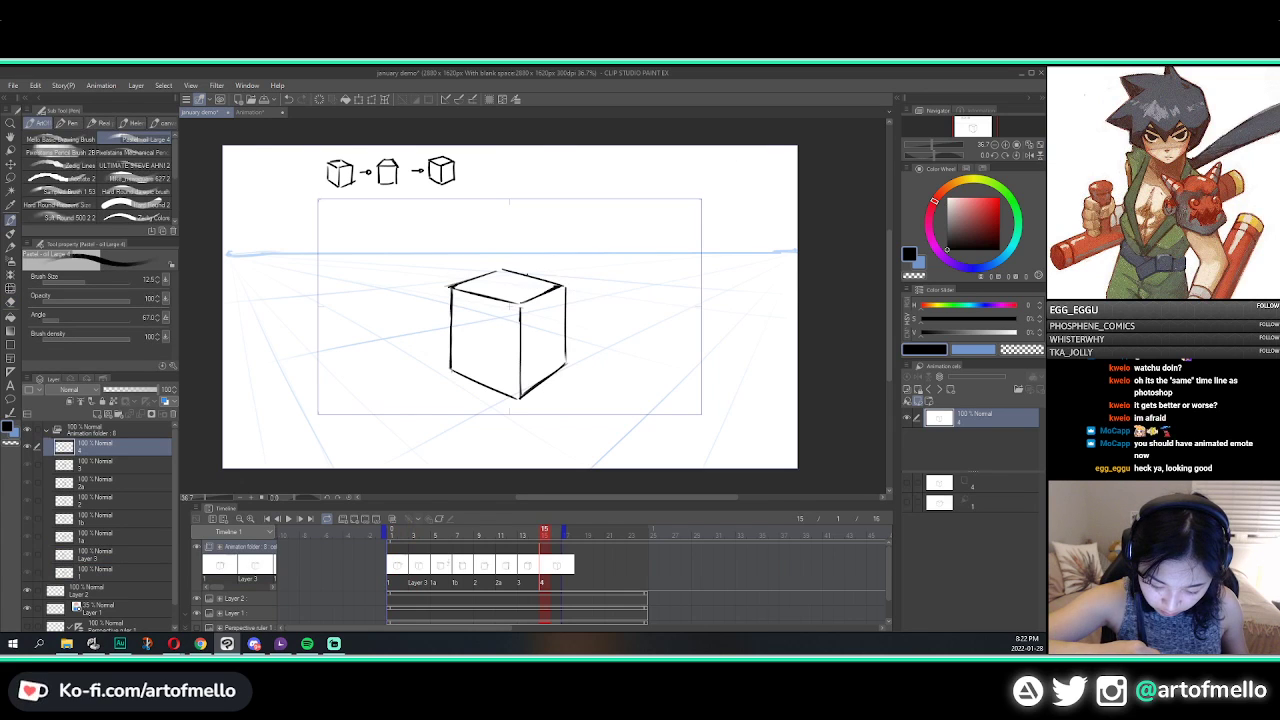
key(Left)
key(Right)
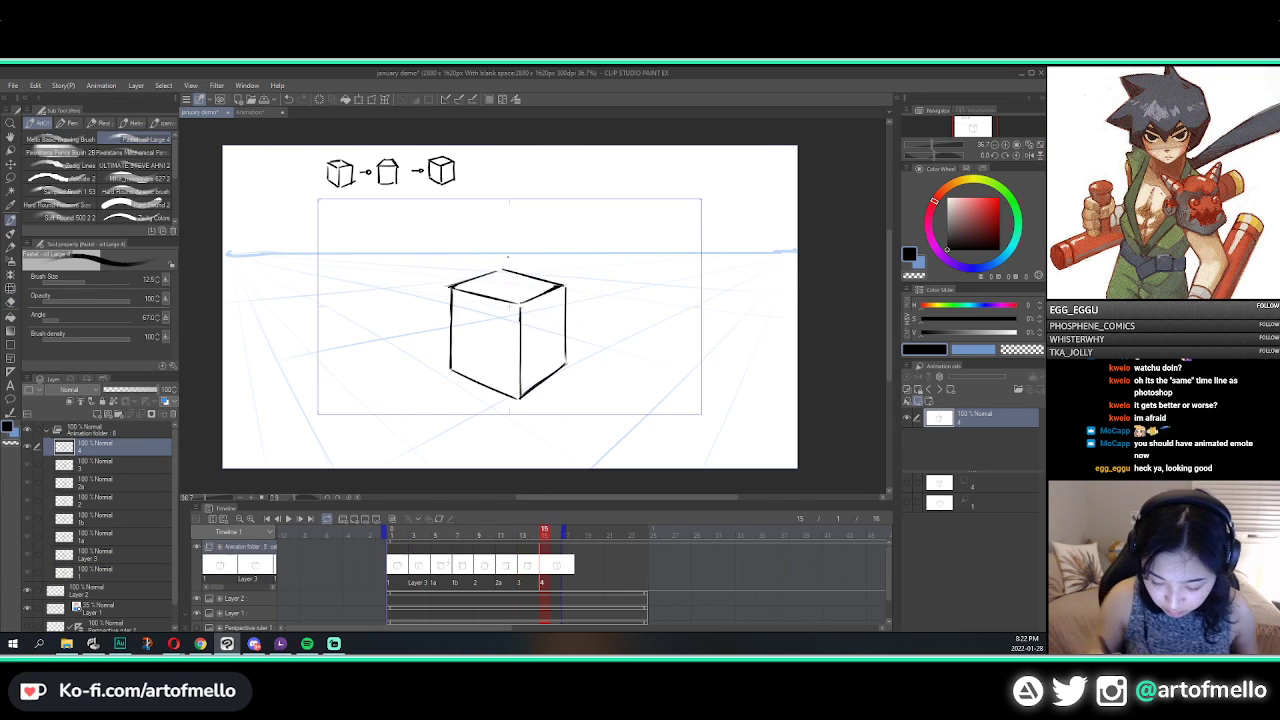
Step: Erase and redraw the top face's back left edge on cel 4, comparing the result with cels 3 and 1
key(e)
drag(498, 270, 446, 286)
key(p)
key(ctrl+z)
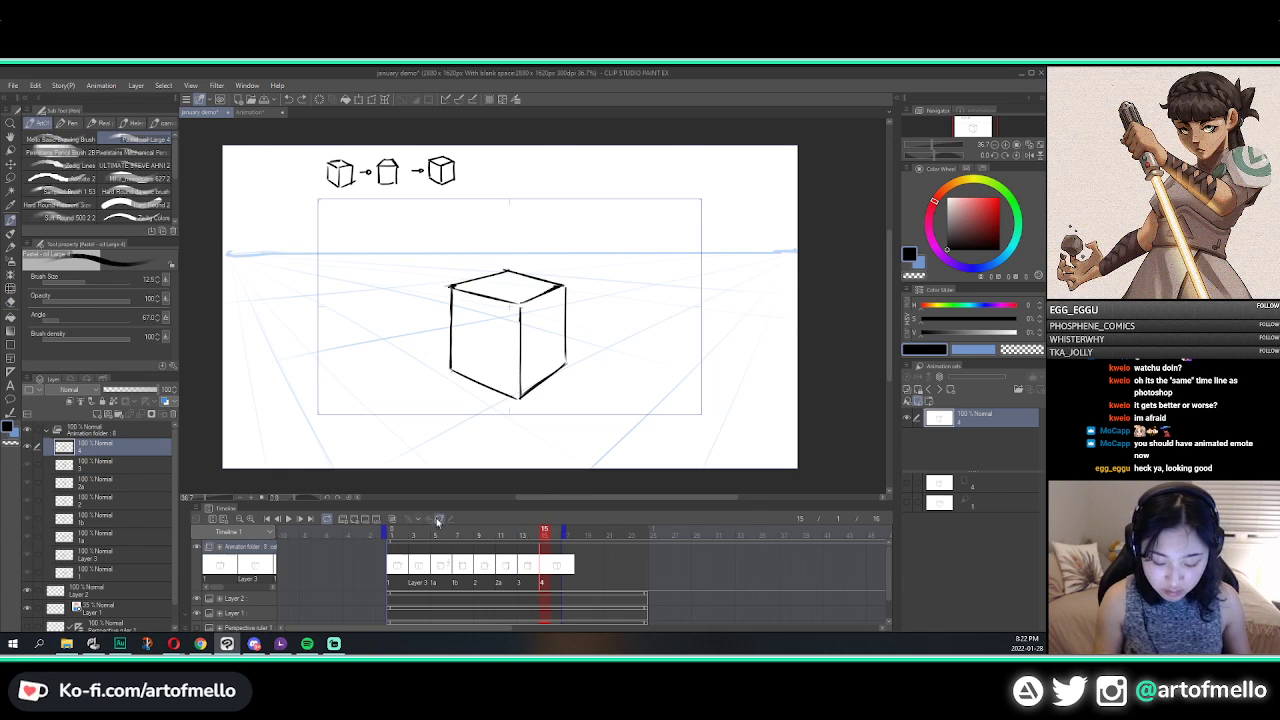
key(comma)
key(period)
key(period)
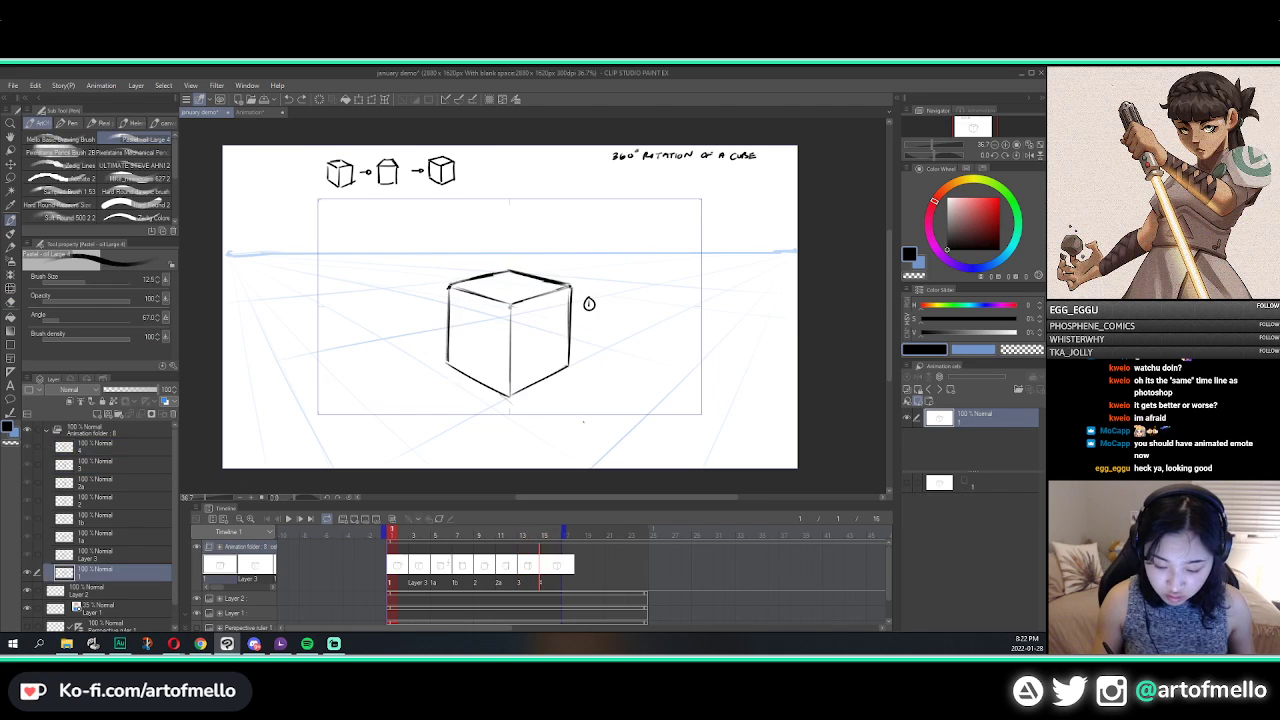
key(comma)
key(comma)
key(period)
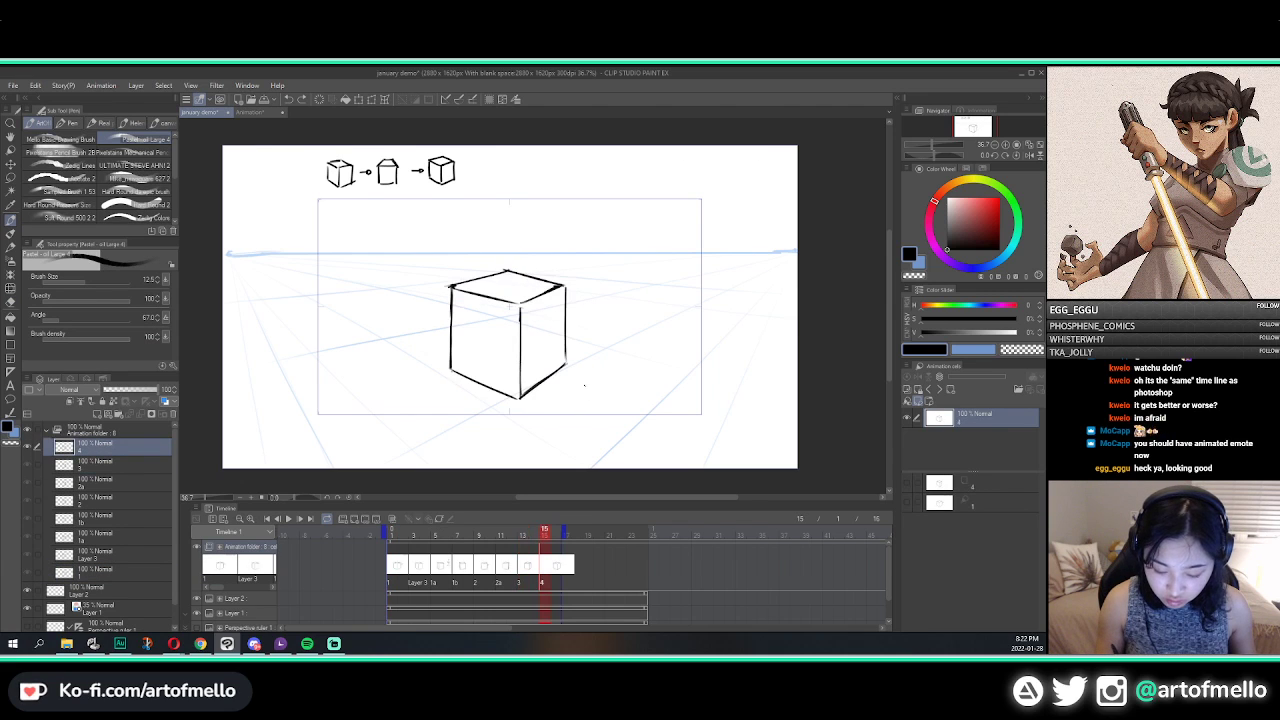
Step: Erase and redraw the cube's bottom edges on cel 4, placing the bottom front corner slightly higher
key(e)
drag(523, 397, 568, 368)
key(p)
key(comma)
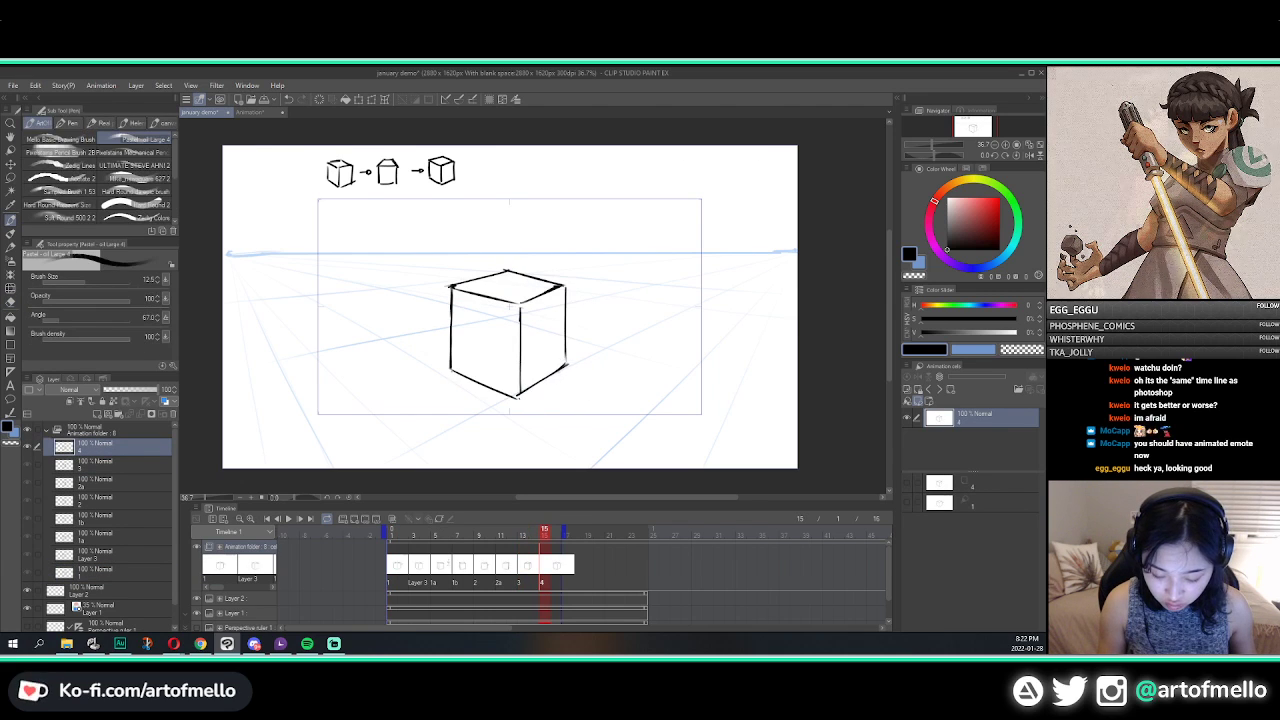
key(period)
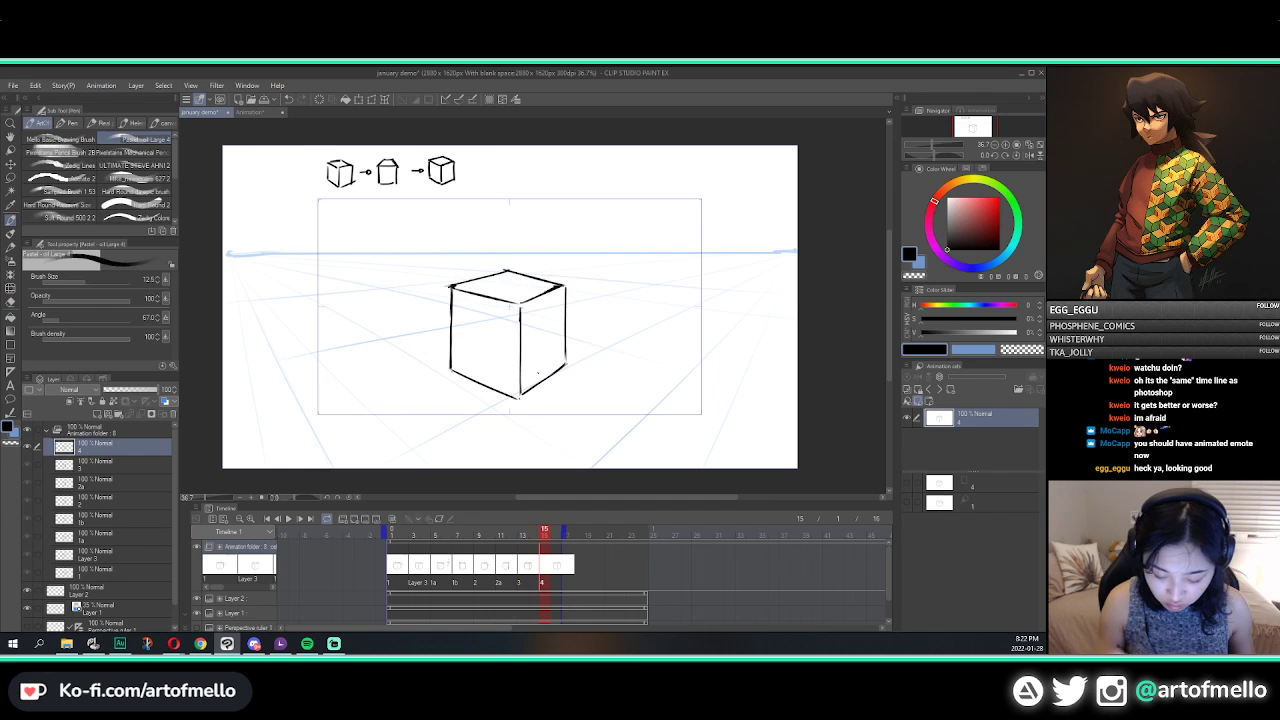
key(e)
mouse_move(512, 400)
mouse_down()
mouse_move(463, 371)
mouse_move(522, 397)
mouse_up()
key(p)
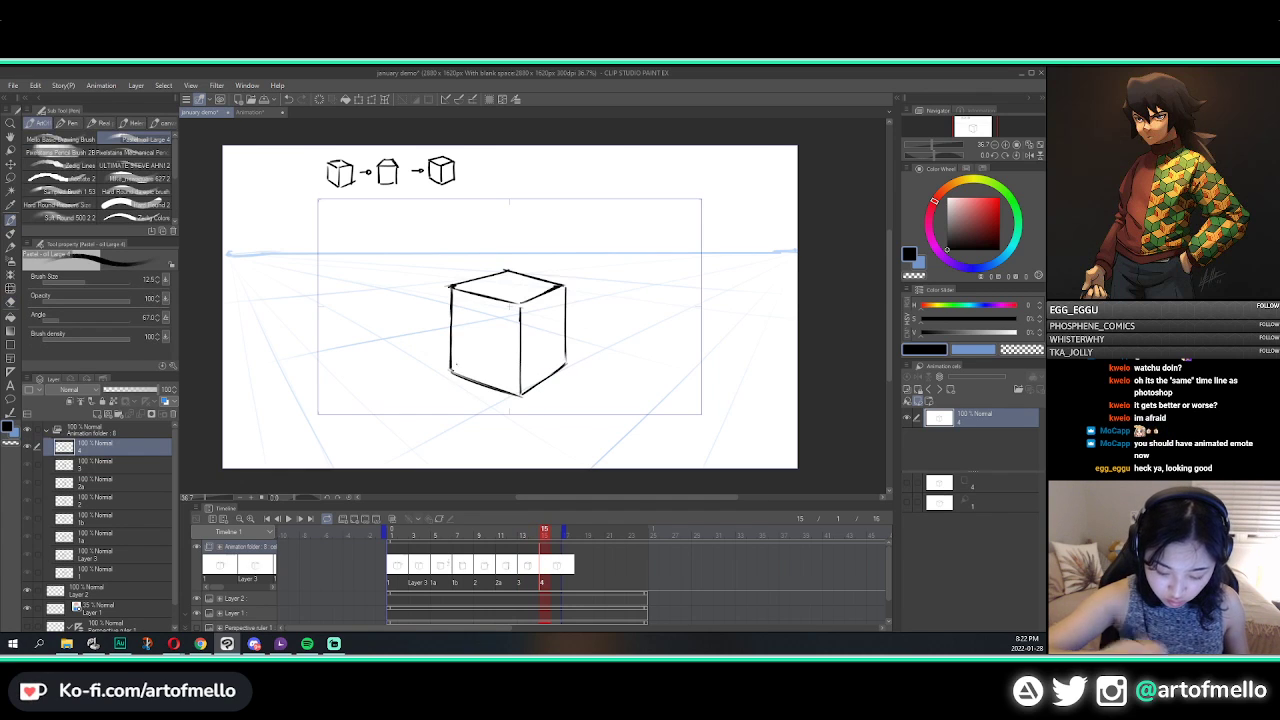
Step: Flip between cels 3, 4 and 1 to examine the cube's movement around the loop point
key(comma)
key(period)
key(period)
key(comma)
key(comma)
key(period)
key(period)
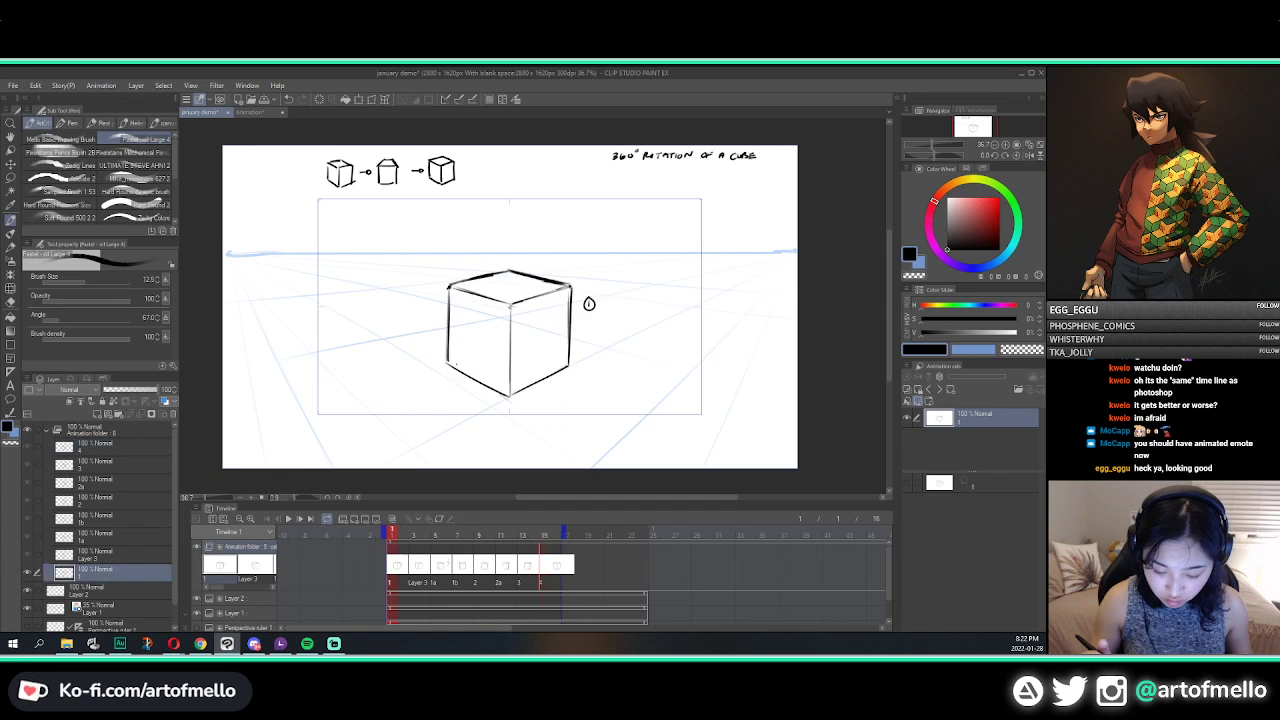
key(comma)
key(period)
Step: Erase the back edges and front right edge of the cube's top face on cel 4
key(e)
drag(525, 292, 563, 283)
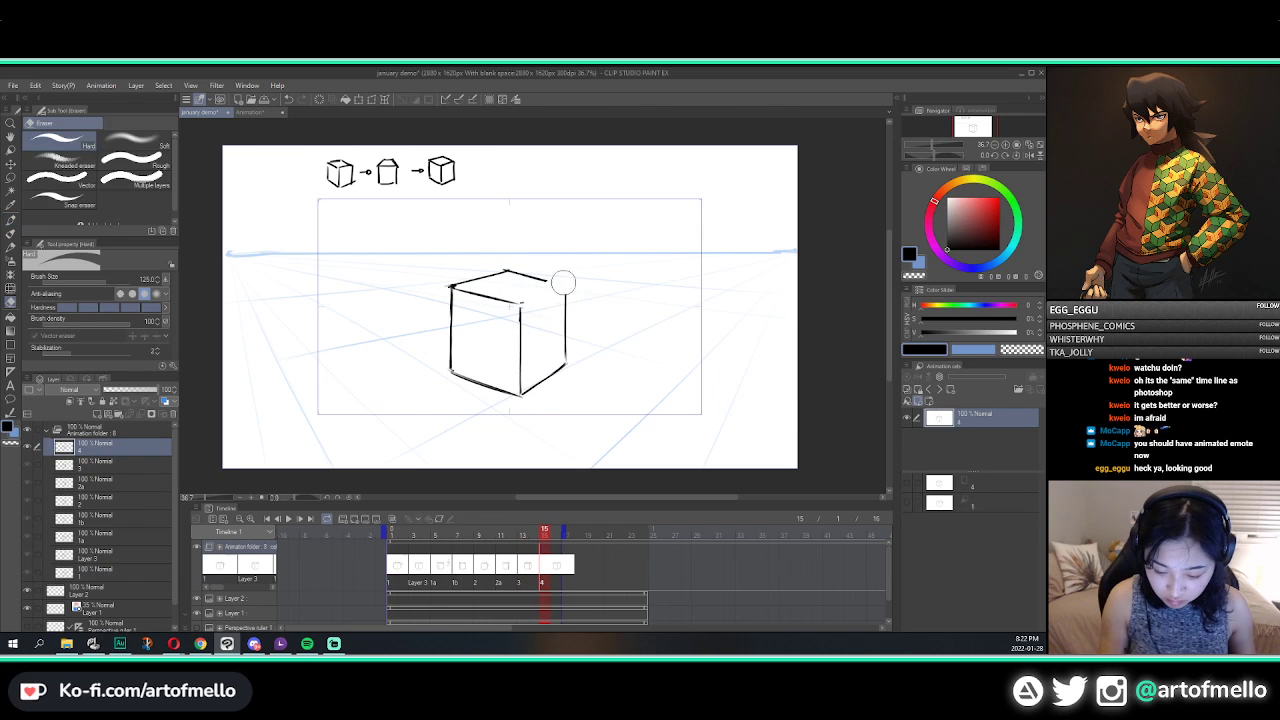
key(p)
key(comma)
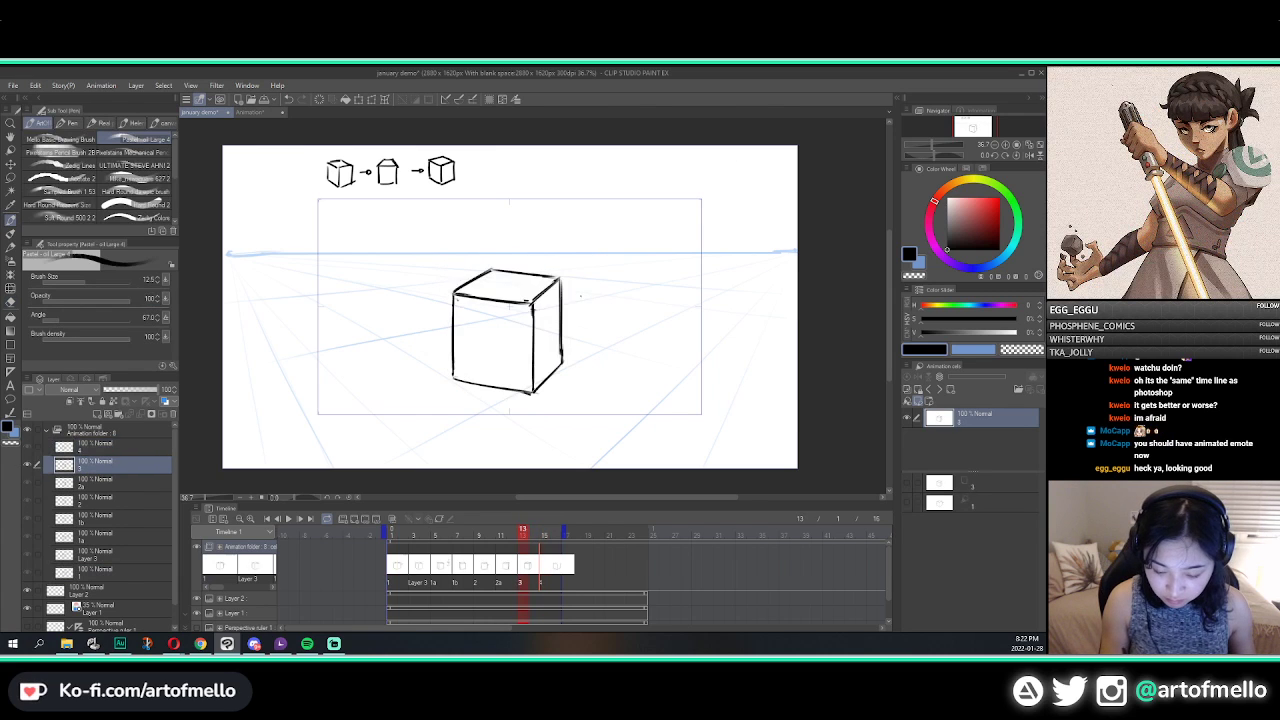
key(period)
Step: Enable onion skin and the light table, and redraw the missing top face edges between the reference cubes on cel 4
click(392, 518)
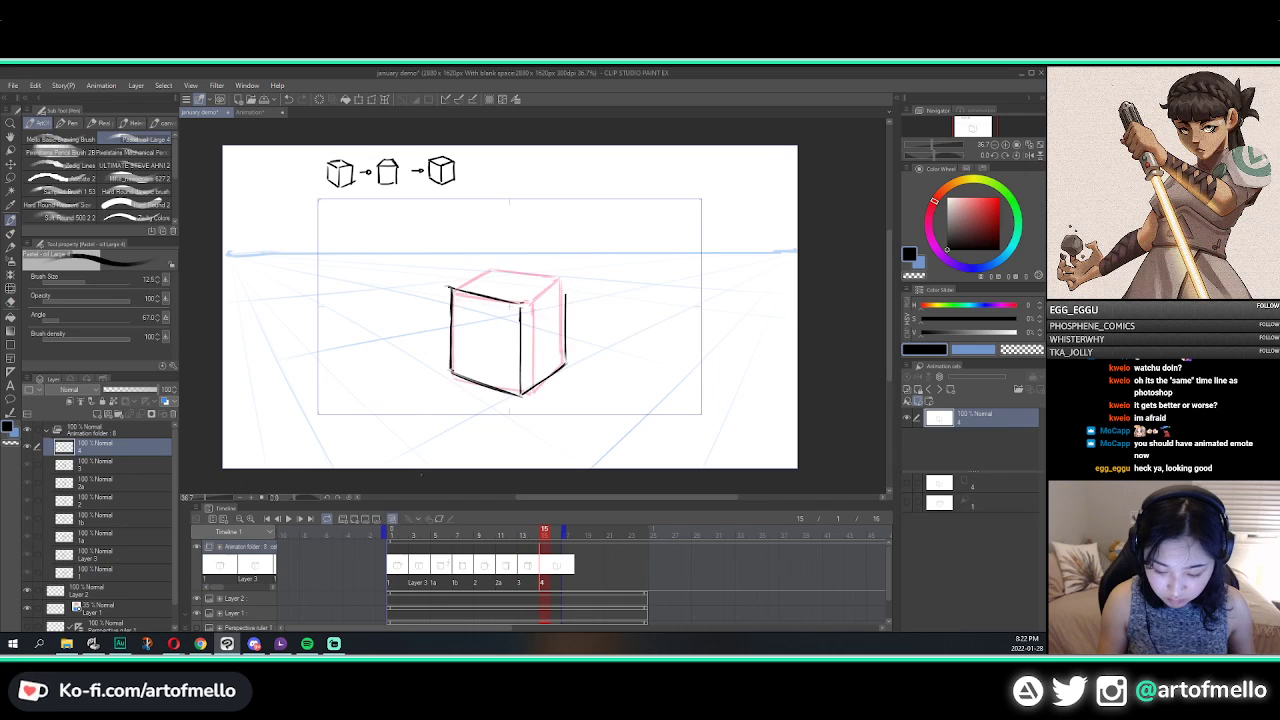
click(908, 391)
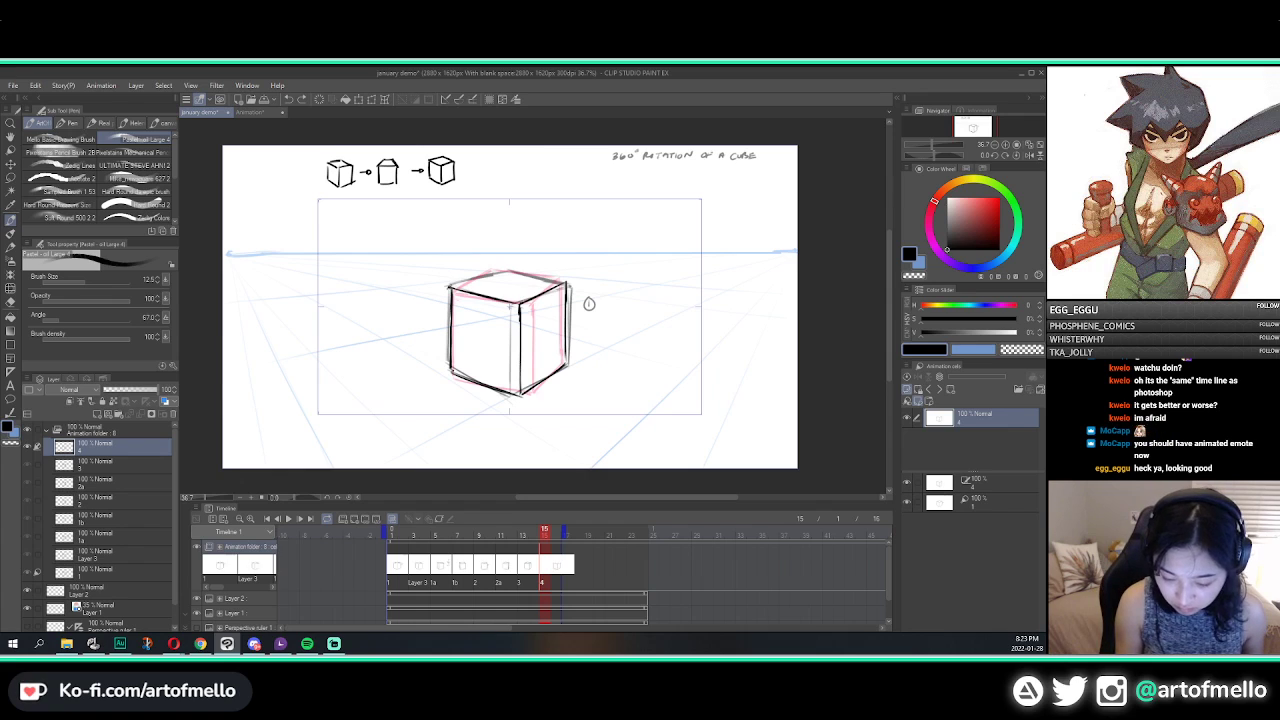
key(ctrl+y)
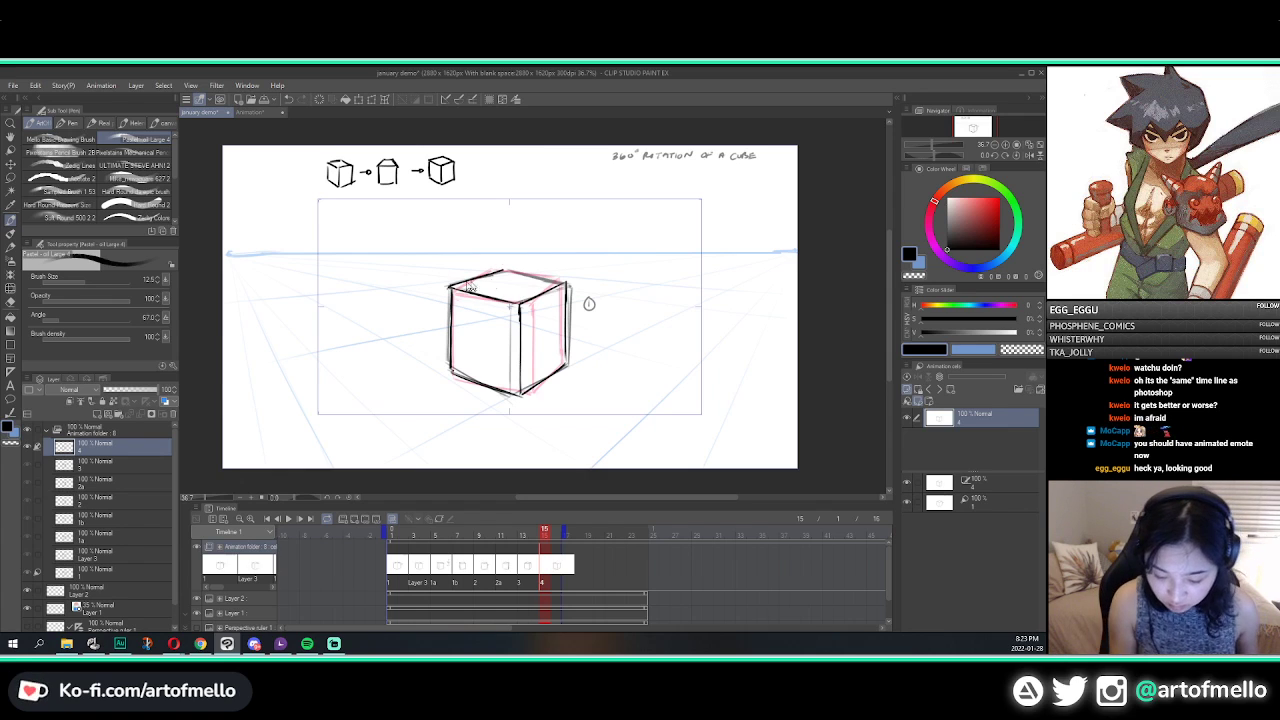
key(ctrl+z)
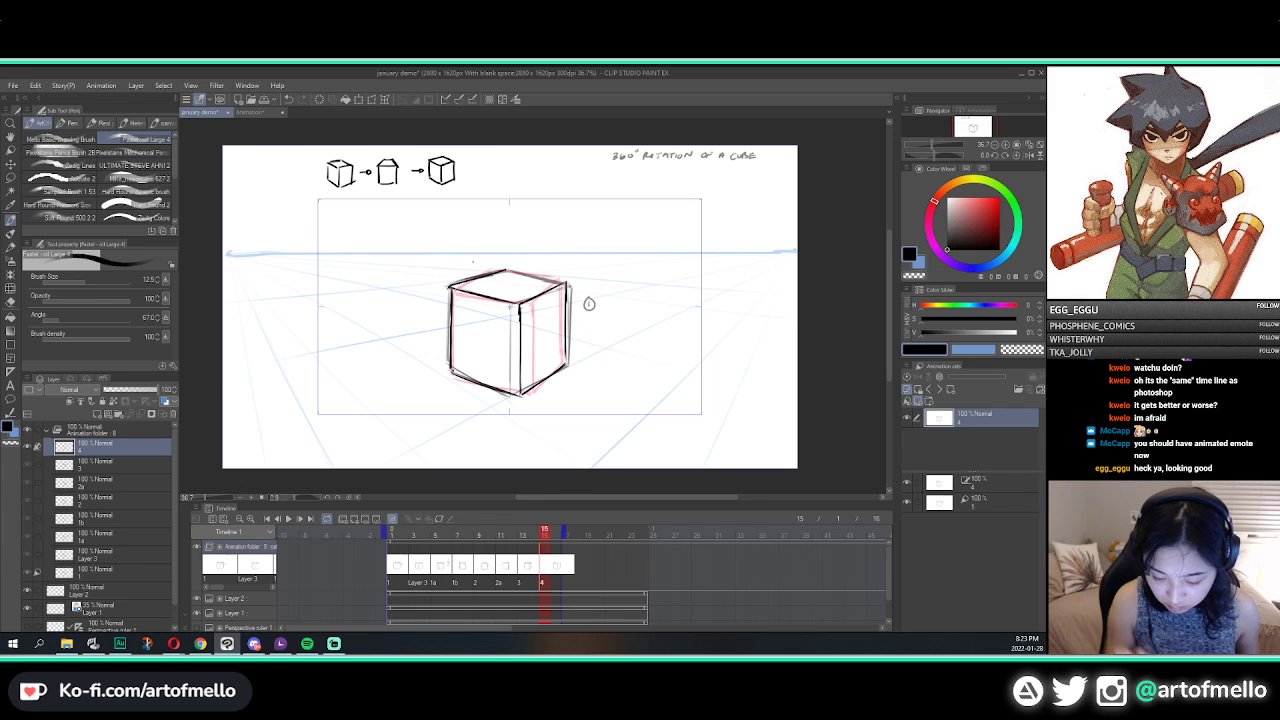
key(ctrl+y)
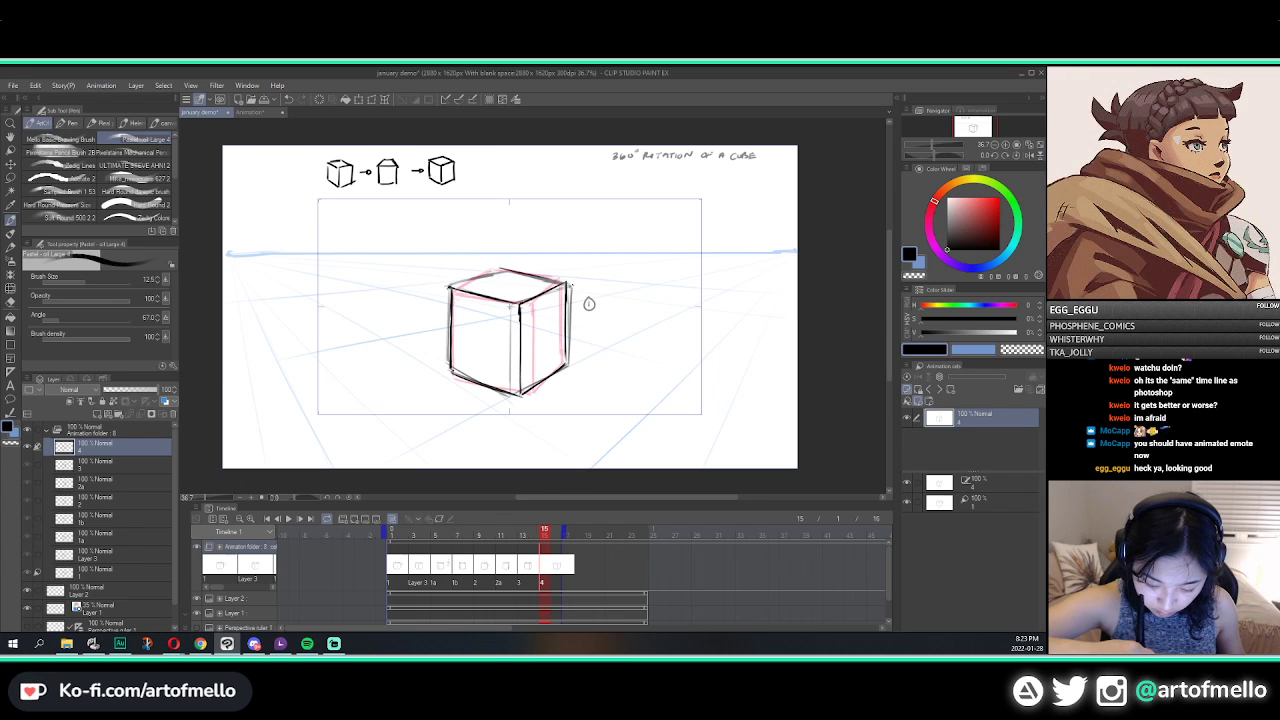
key(ctrl+z)
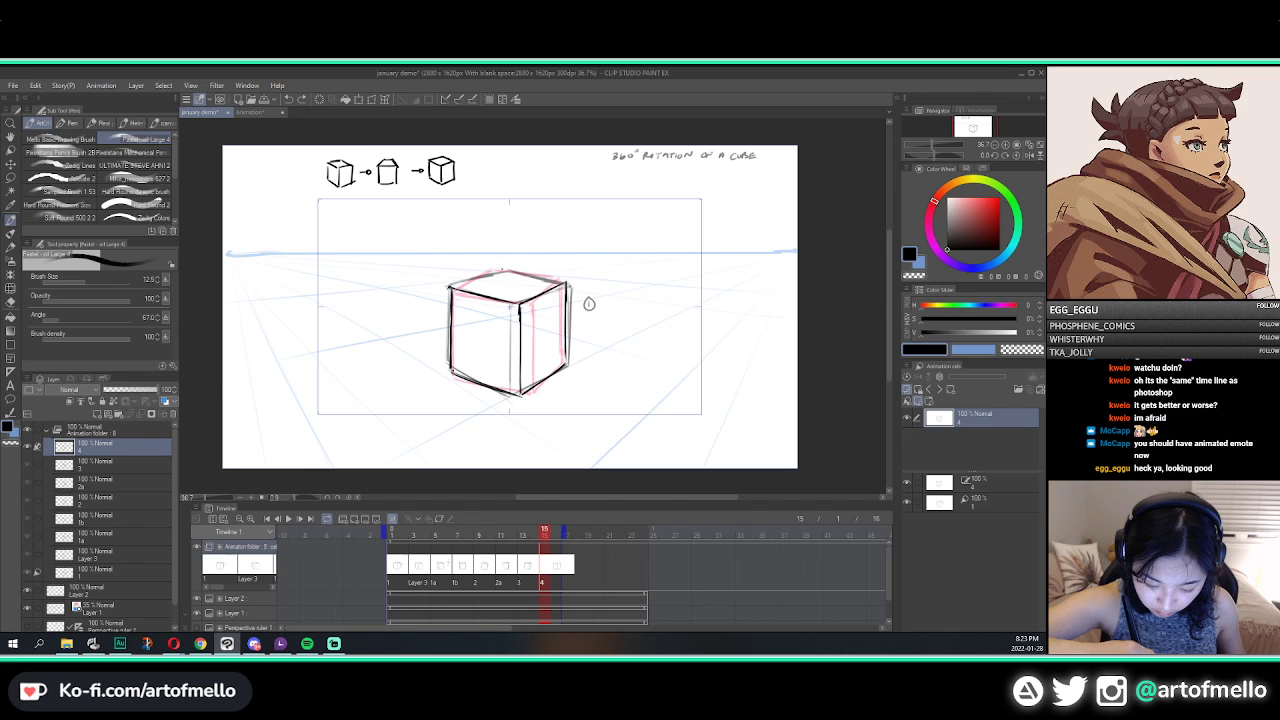
drag(500, 269, 563, 282)
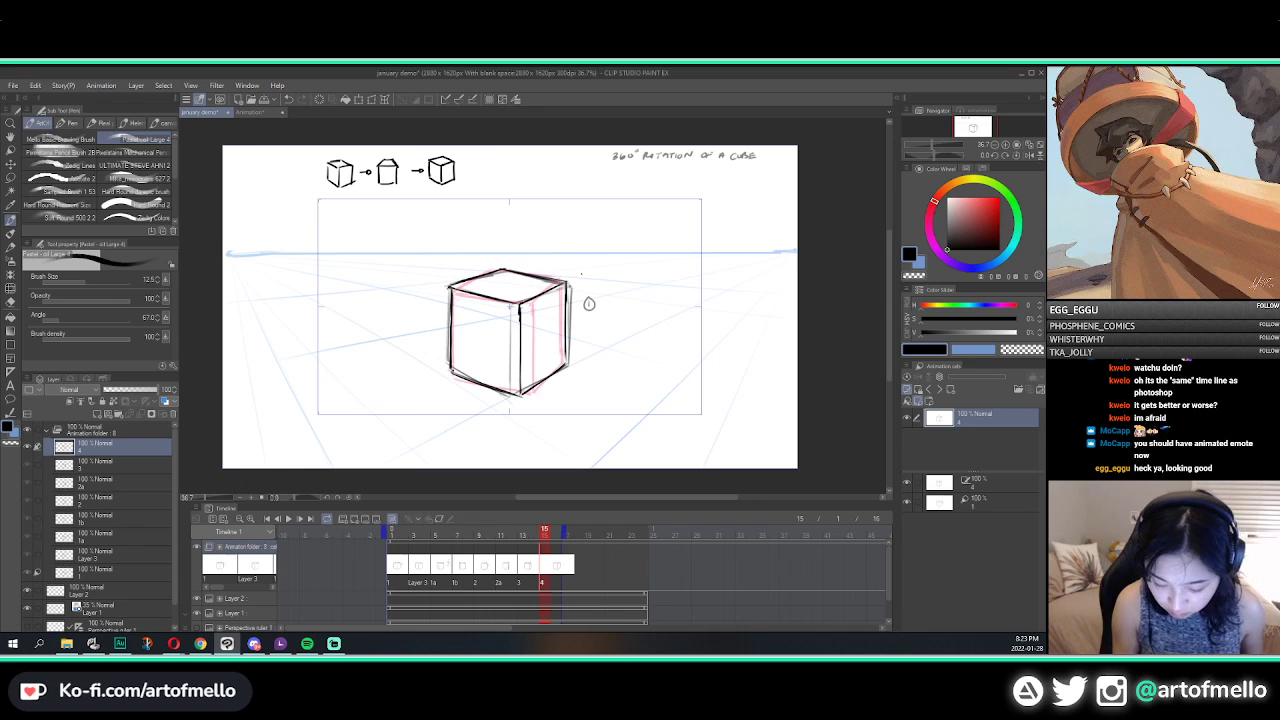
Step: Turn off onion skin and the light table, and flip through the neighbouring frames to check the redrawn cube
click(393, 518)
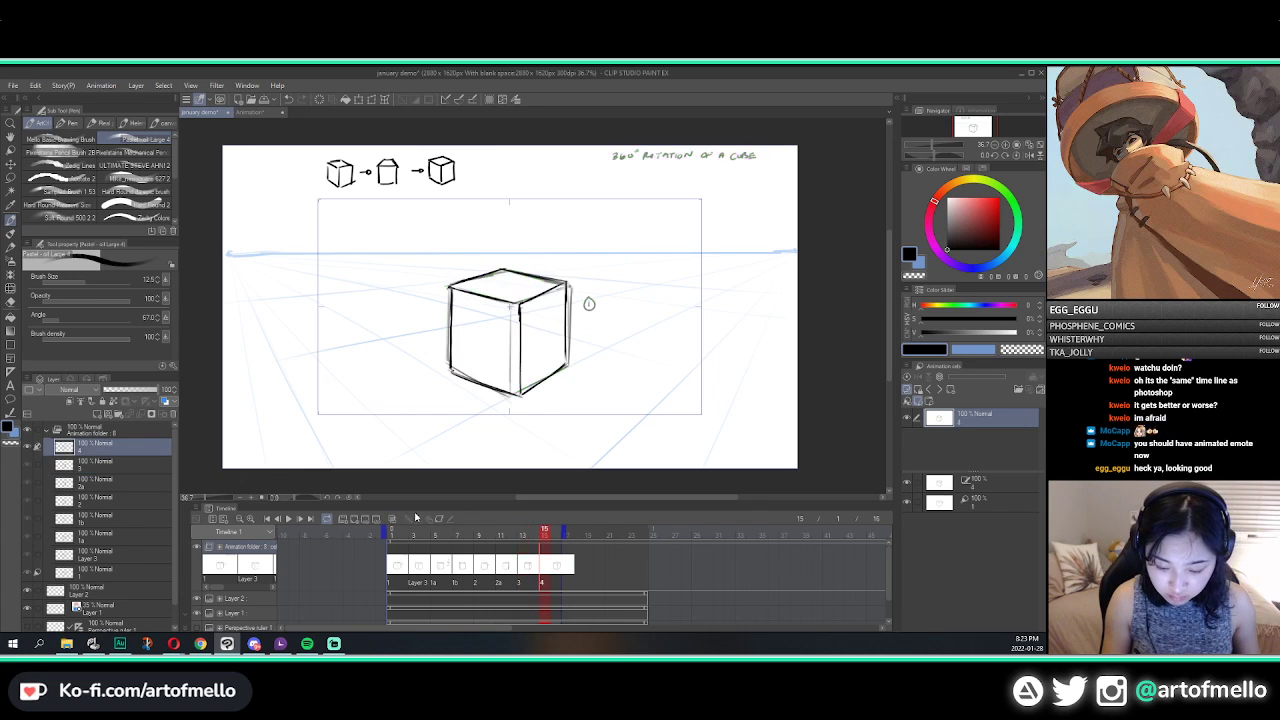
click(909, 391)
key(comma)
key(period)
key(period)
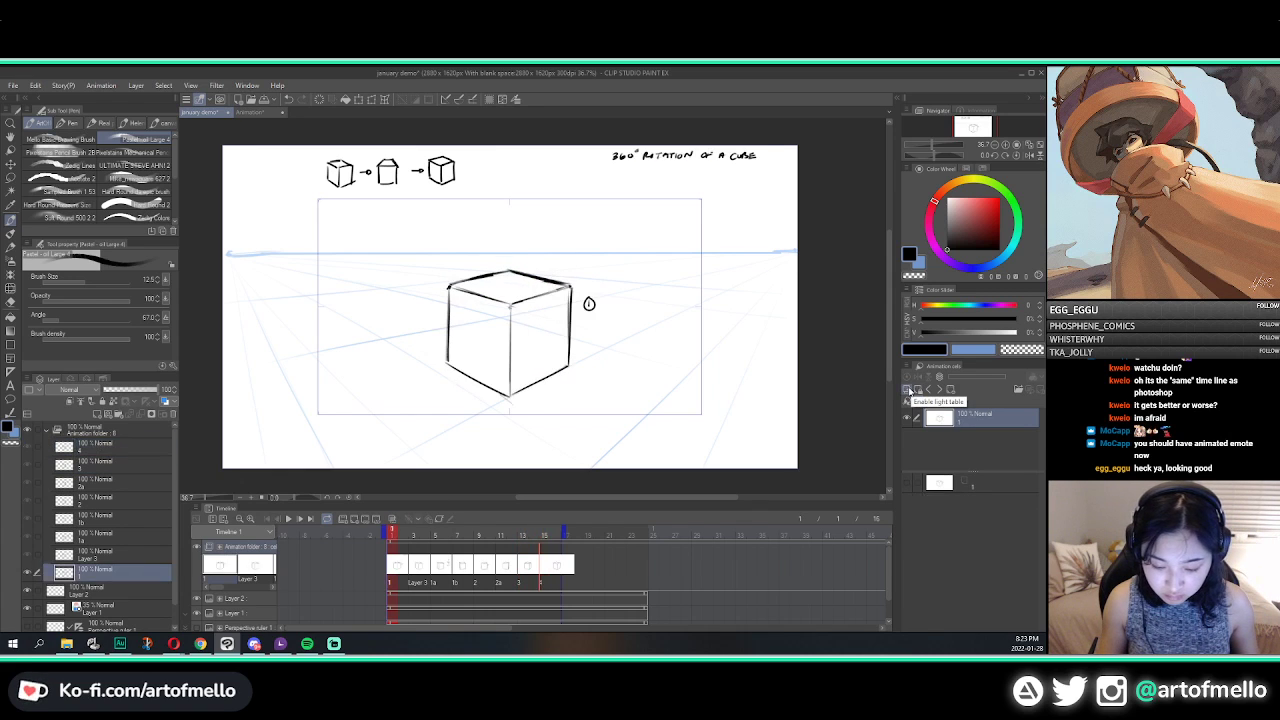
Step: Play back the cube rotation animation to review the motion, and stop the playback
key(space)
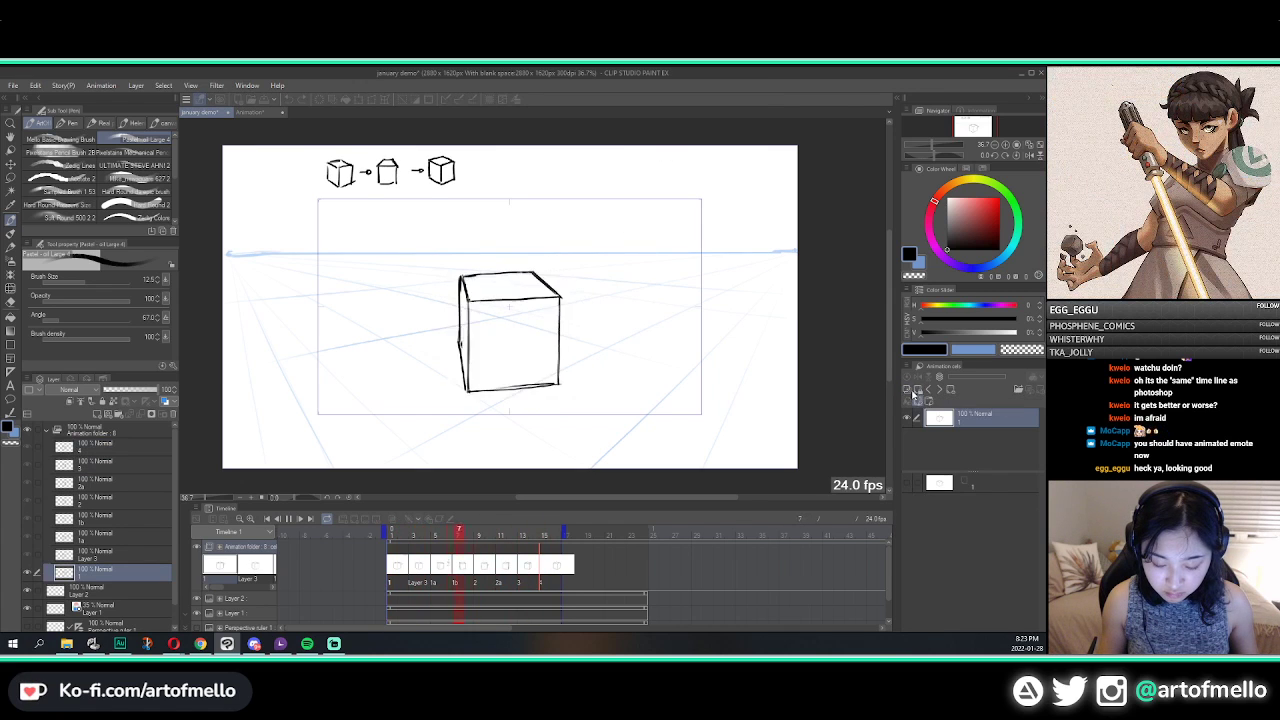
key(space)
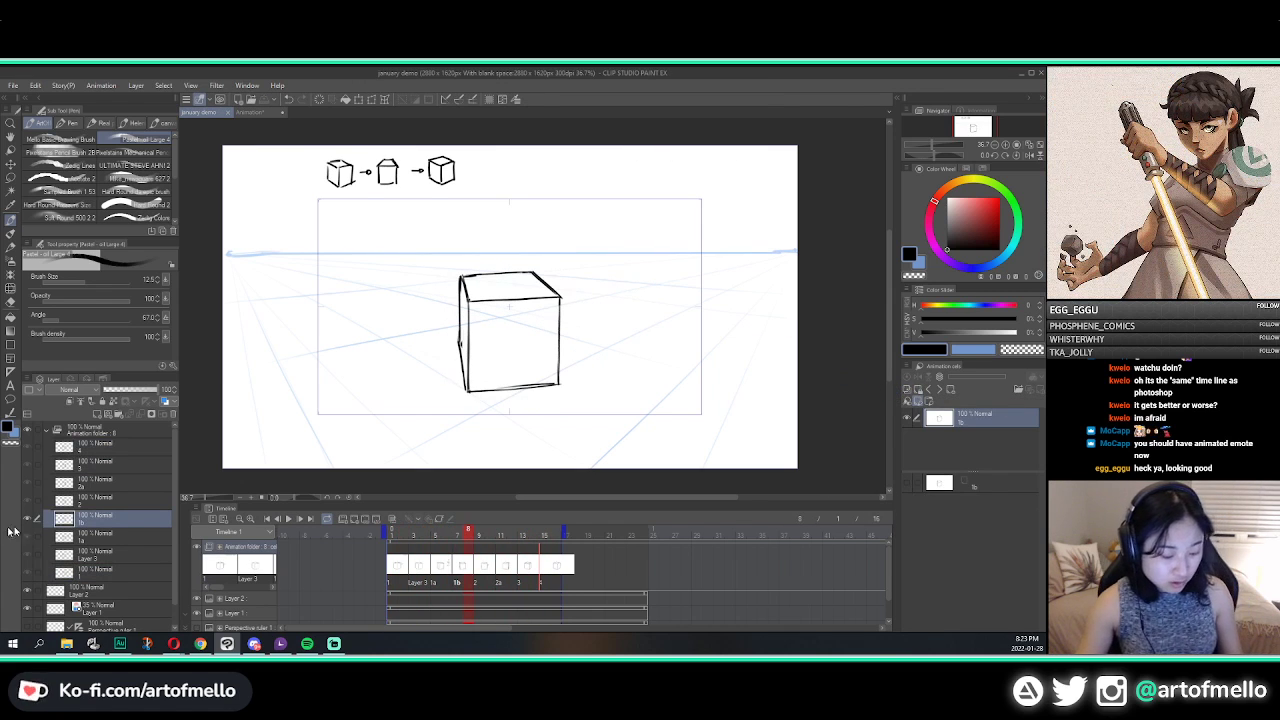
click(29, 517)
click(29, 517)
key(space)
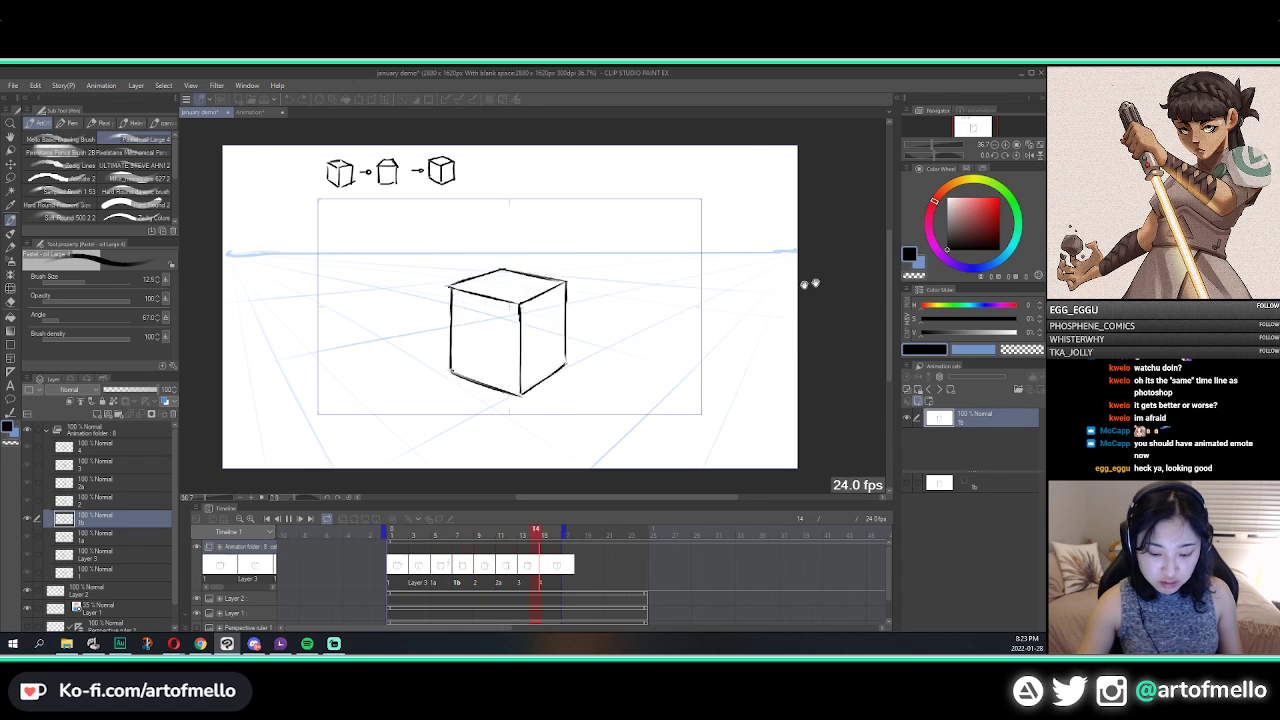
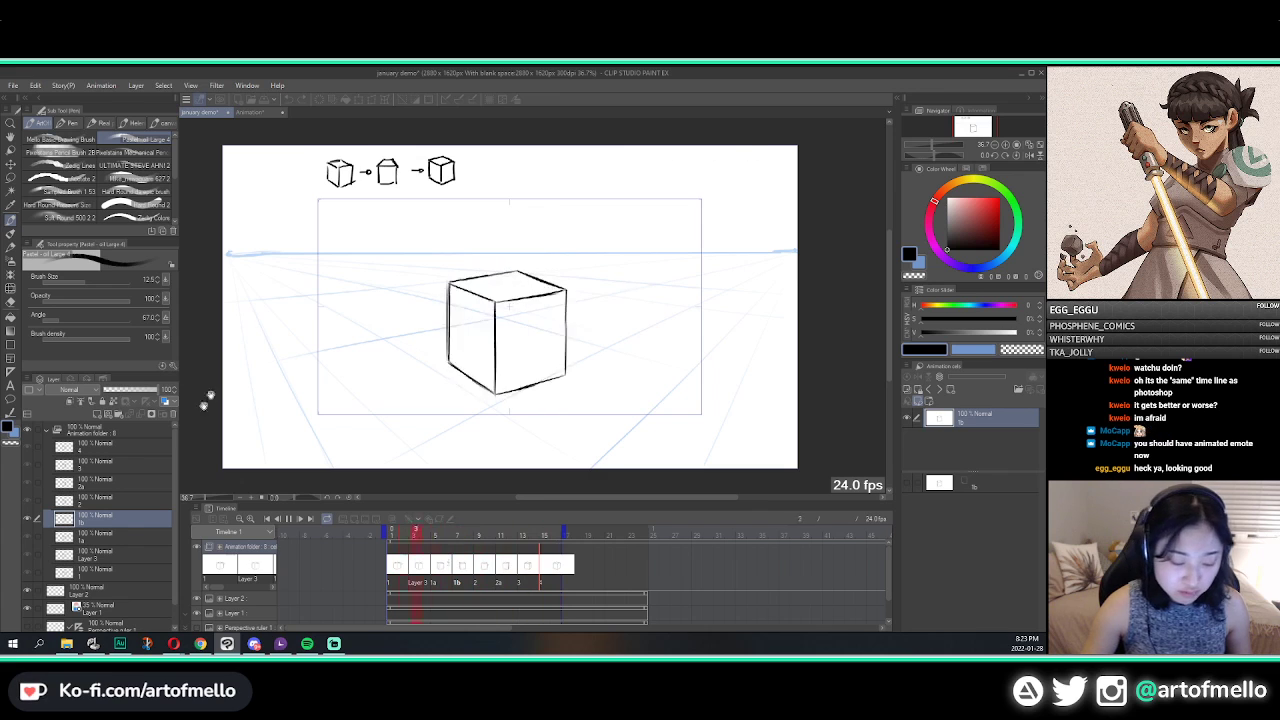
click(288, 519)
scroll(78, 549, down, 1)
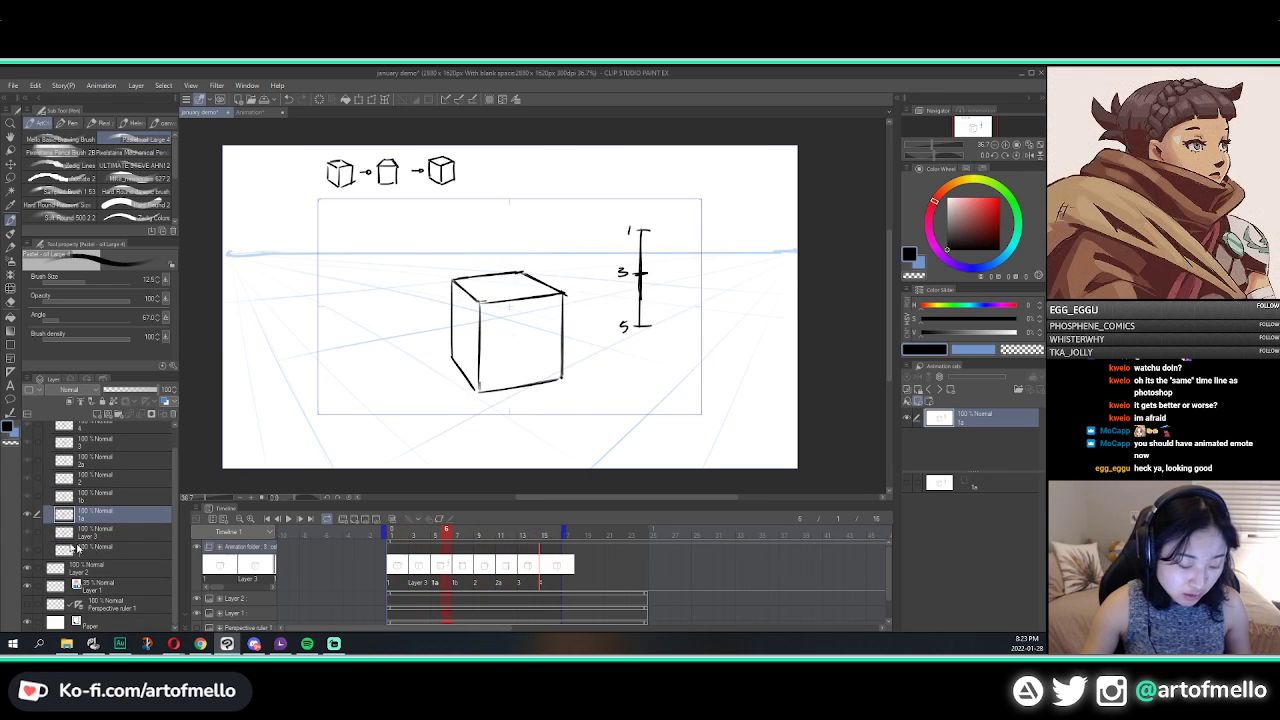
Step: Hide the perspective grid and play back the cube rotation, stopping the playback after review
click(28, 592)
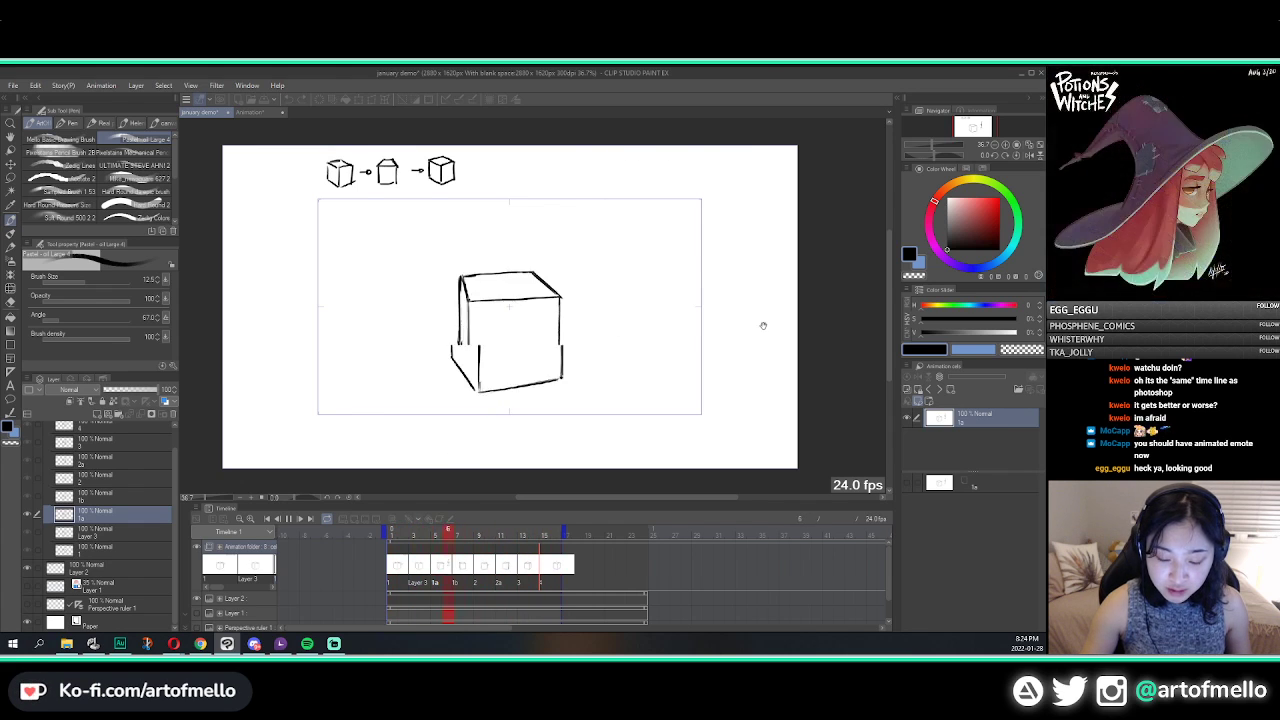
key(space)
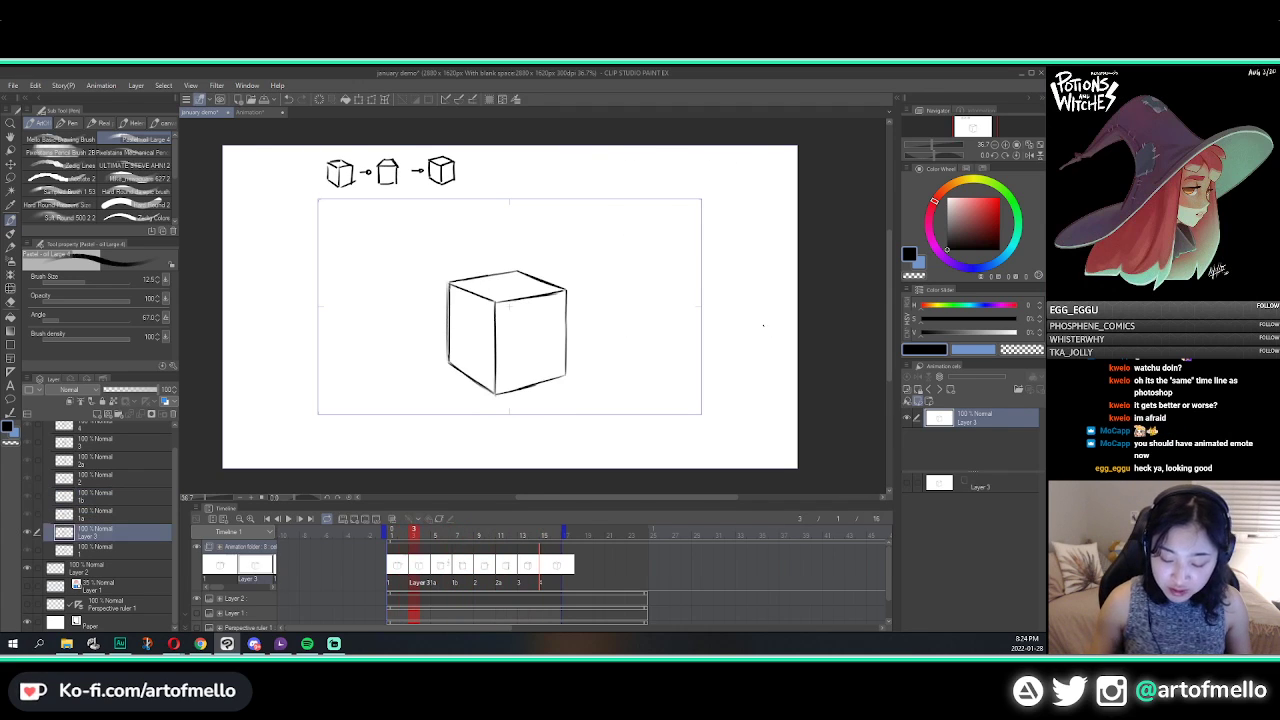
Step: Extend the timeline's end to frame 36 and space the existing cube cels four frames apart
drag(661, 535, 652, 535)
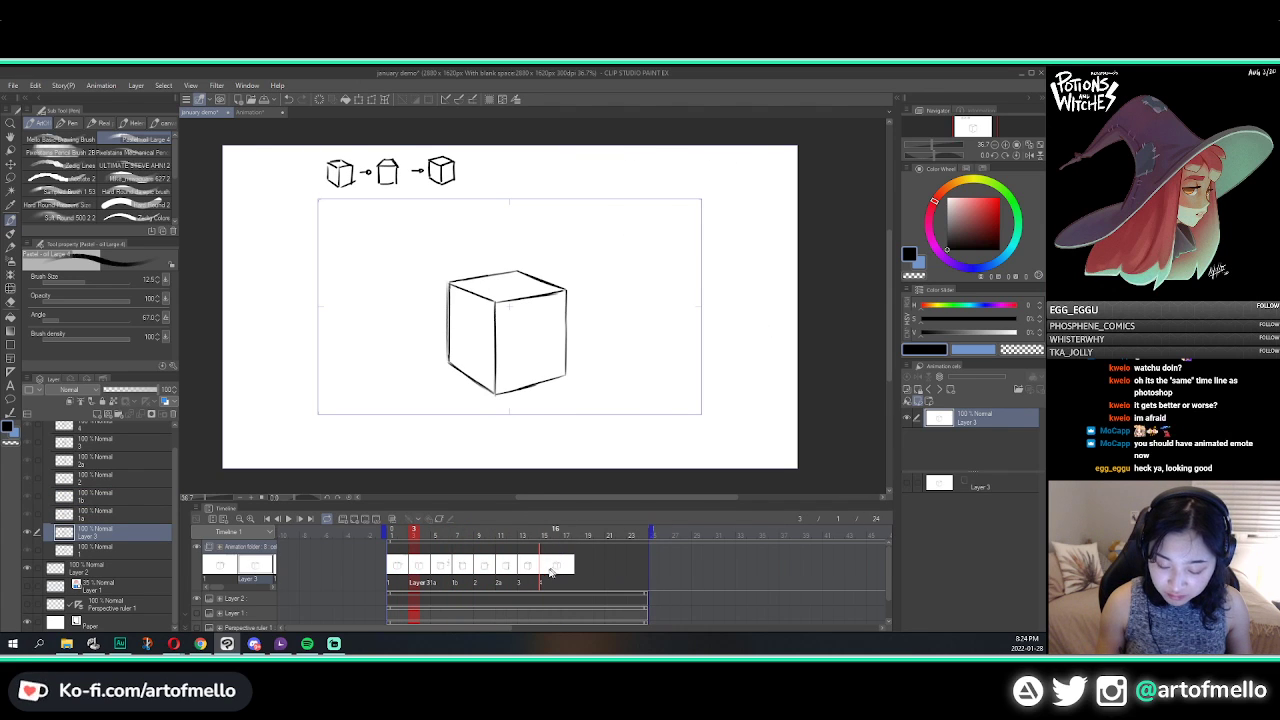
click(540, 555)
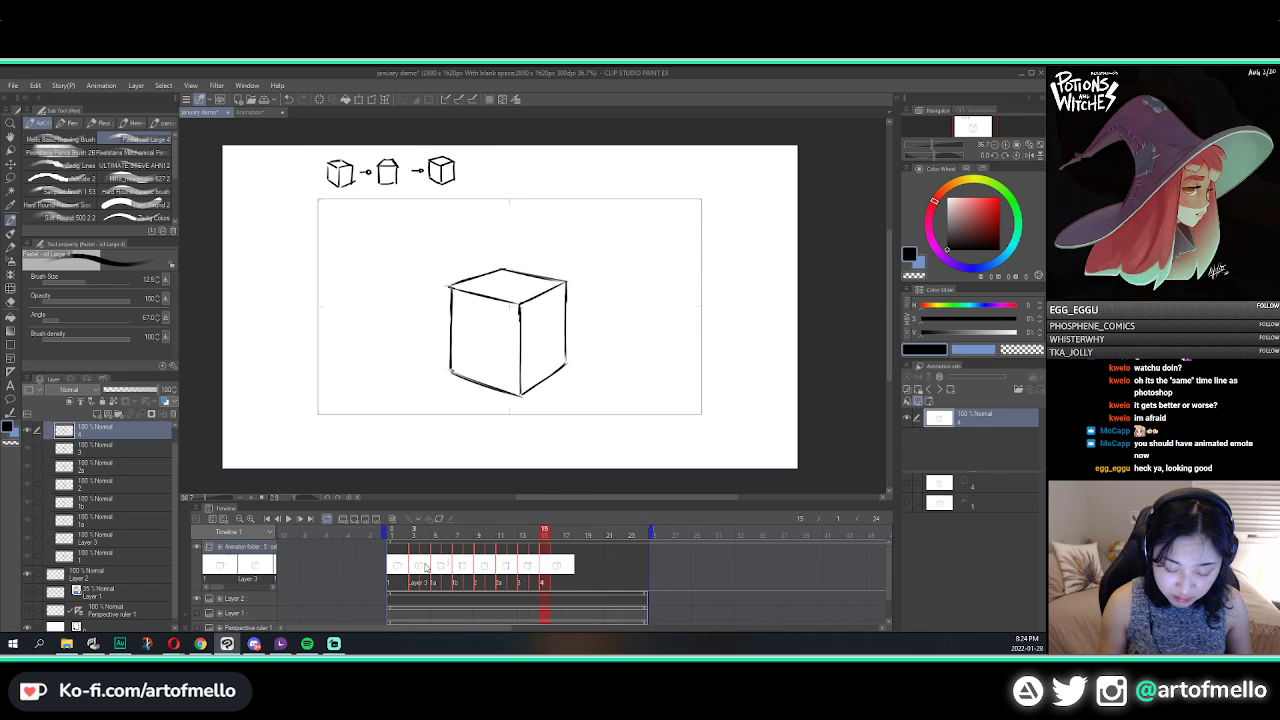
drag(425, 568, 447, 566)
drag(610, 562, 507, 572)
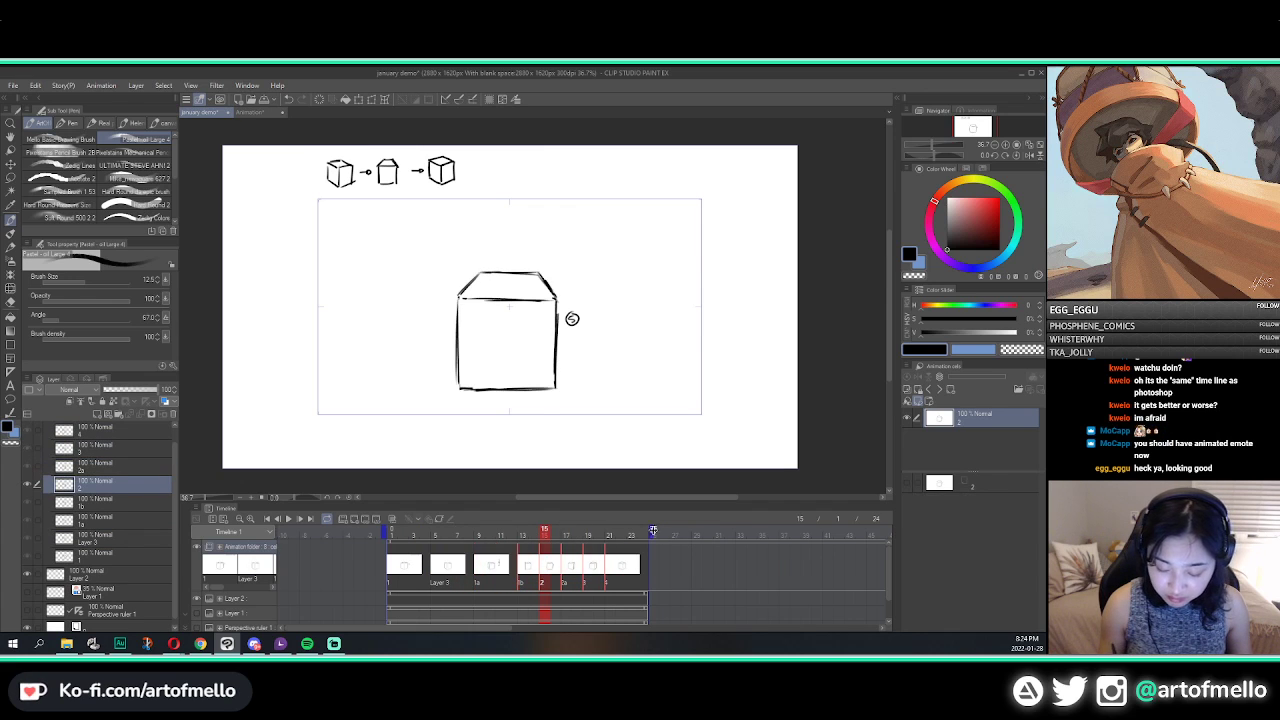
drag(652, 532, 782, 534)
drag(542, 577, 711, 567)
click(632, 575)
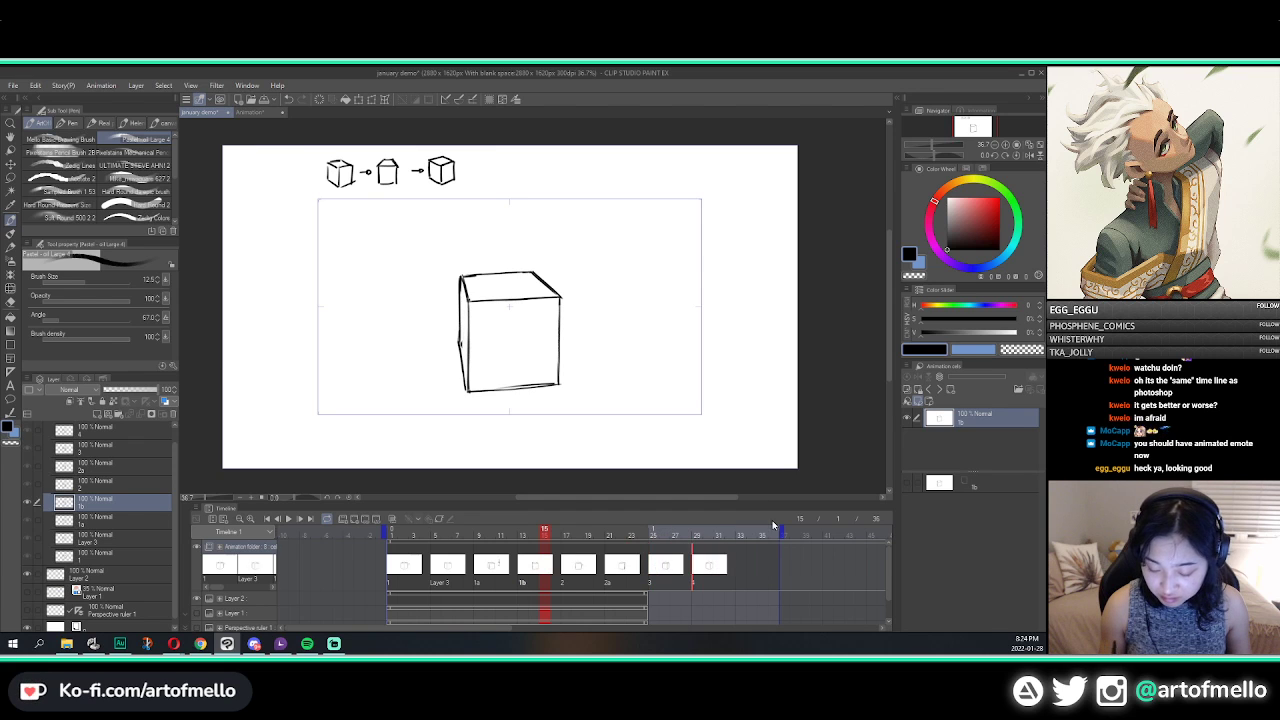
Step: Add a new animation cel at frame 3 and turn on onion skin
click(414, 554)
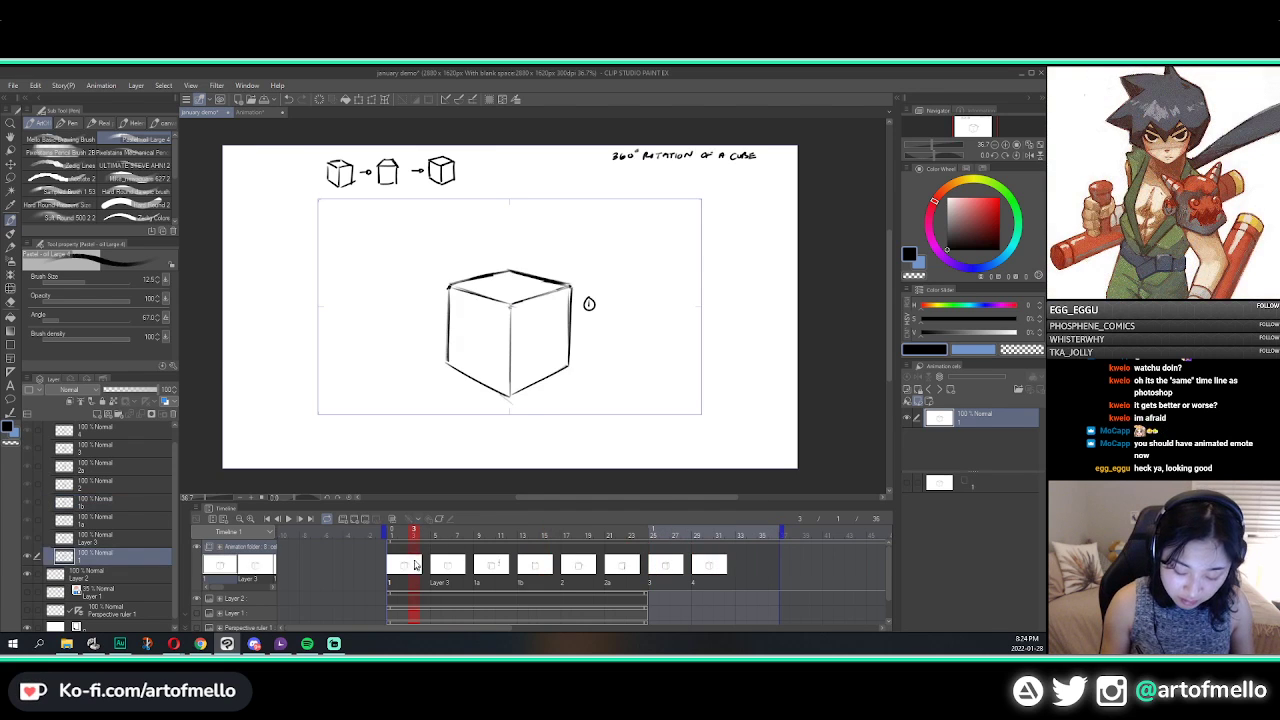
click(357, 521)
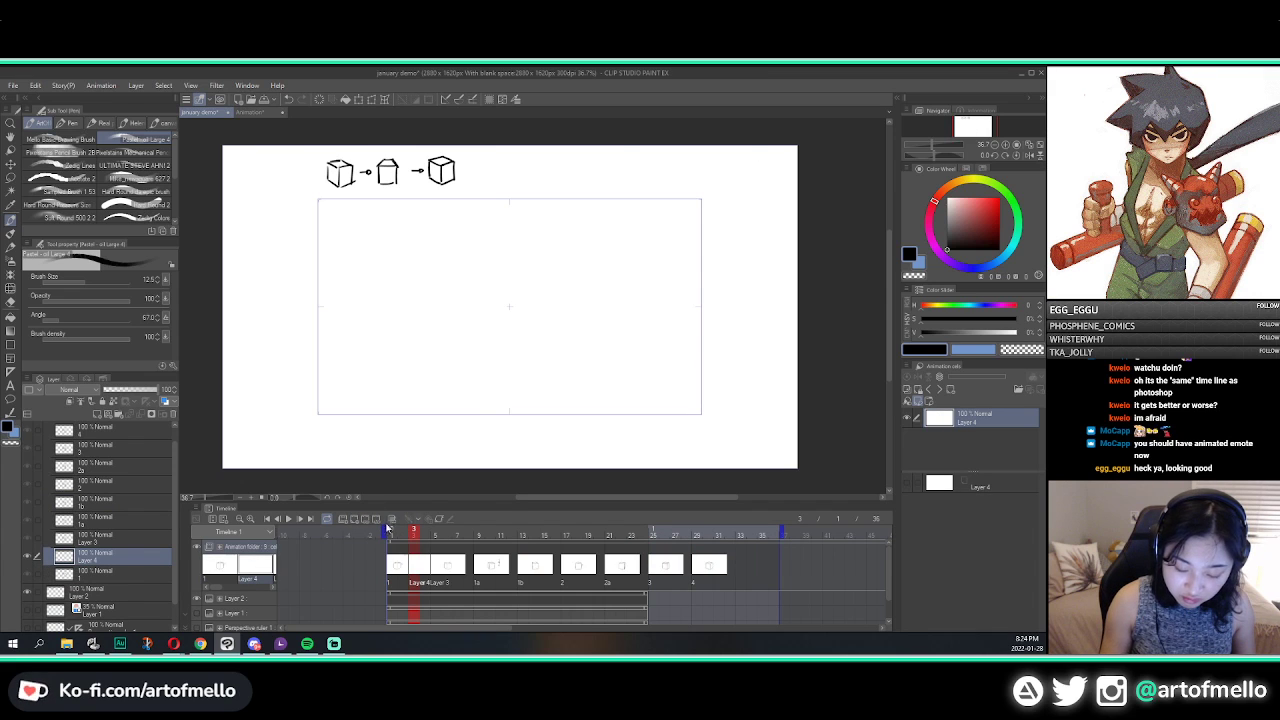
click(391, 518)
Step: Draw the cube's front vertical edge, left vertical edge and lower left edge between the onion skin references on the frame 3 cel
drag(504, 303, 502, 397)
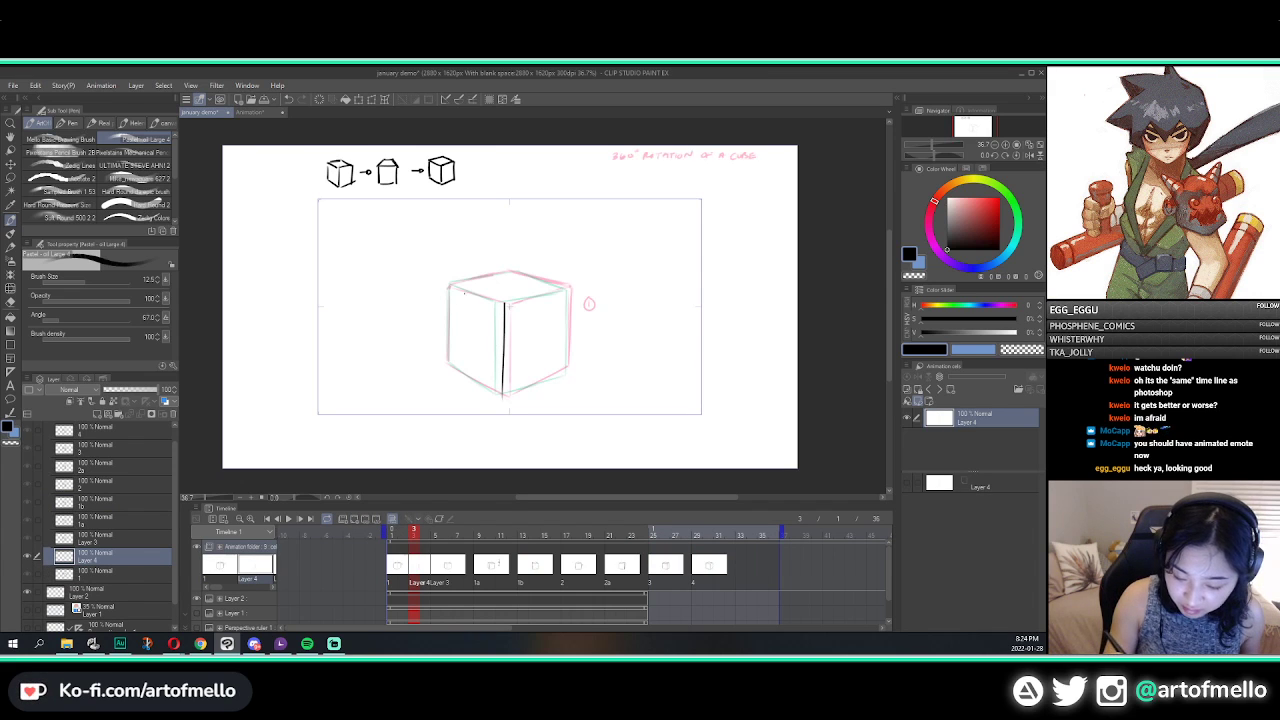
drag(450, 284, 448, 366)
key(ctrl+z)
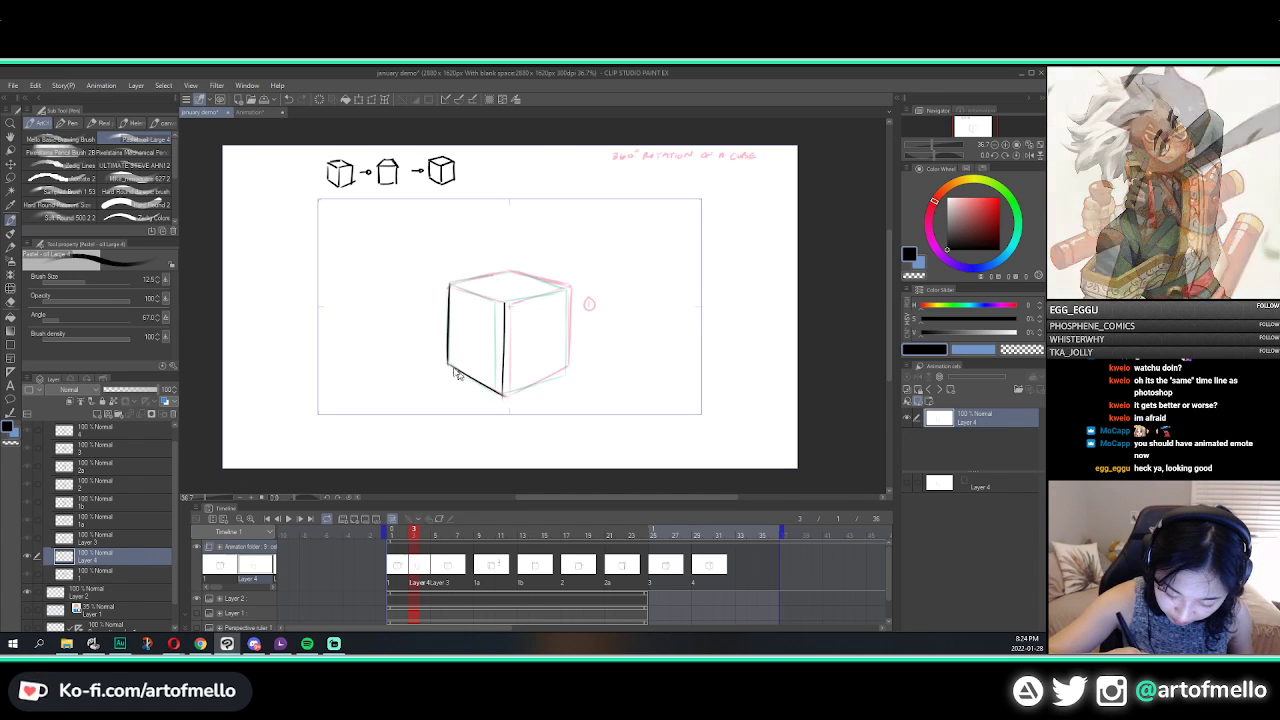
drag(448, 364, 504, 397)
key(ctrl+z)
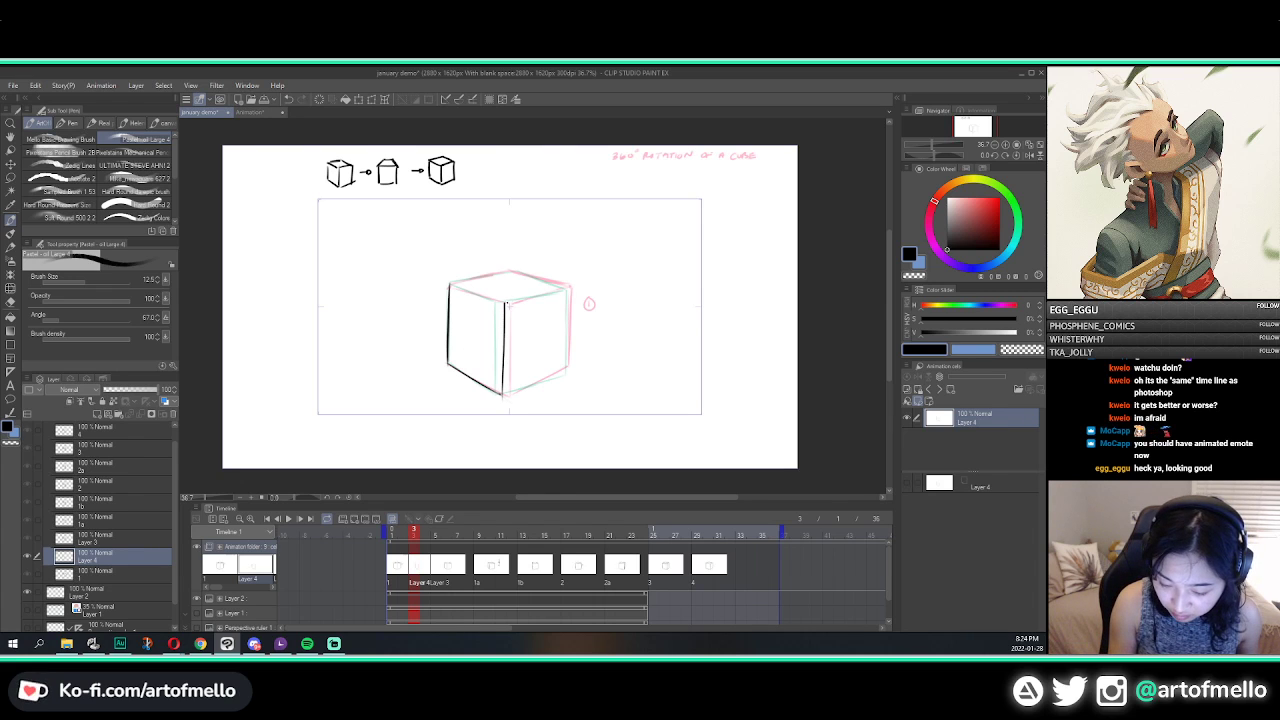
Step: Draw the right face's top, outer vertical and bottom edges on the frame 3 cel, undoing stray strokes
mouse_move(504, 300)
mouse_down()
mouse_move(572, 288)
mouse_move(568, 369)
mouse_up()
key(ctrl+z)
drag(570, 289, 569, 370)
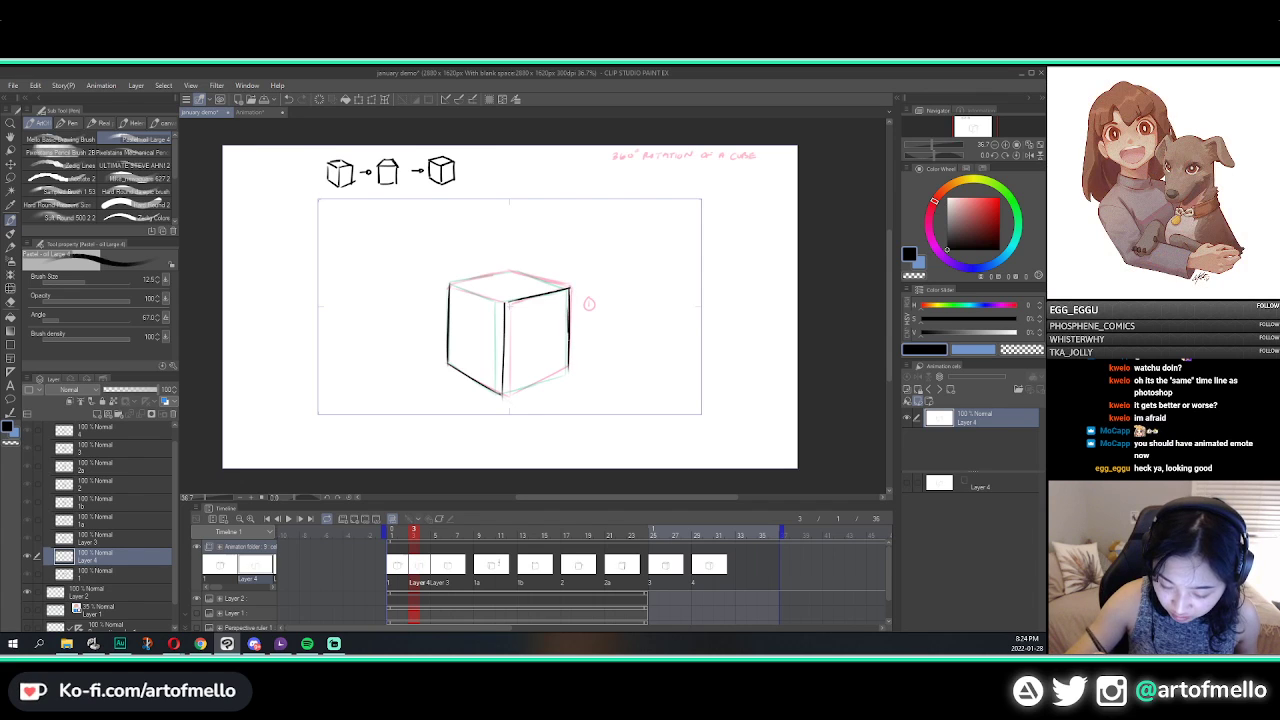
drag(503, 395, 567, 372)
key(ctrl+z)
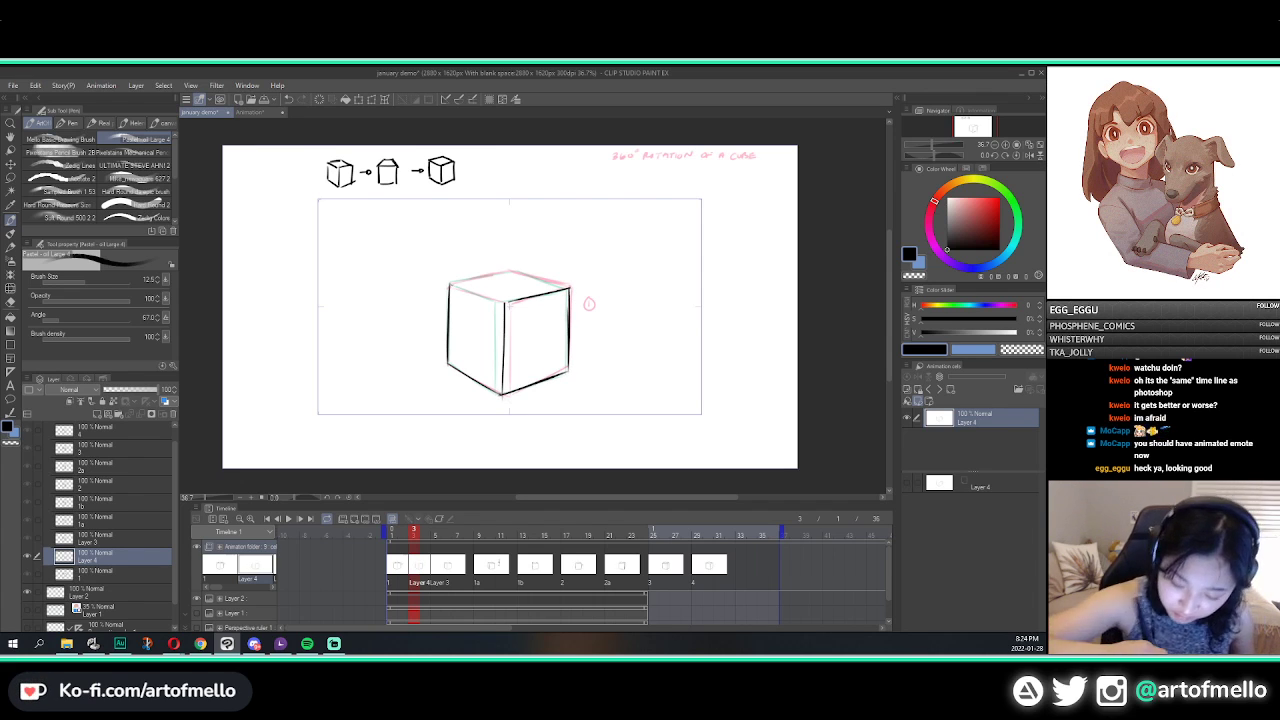
key(ctrl+z)
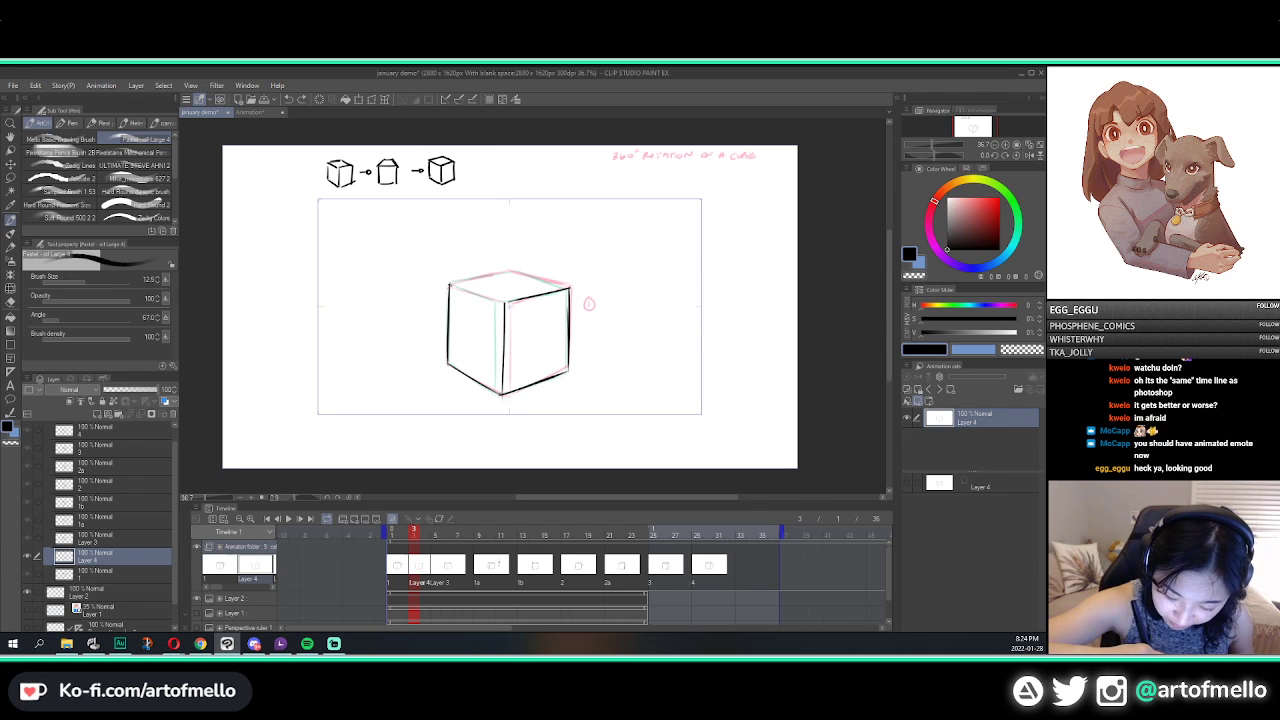
Step: Draw the two back edges of the cube's top face on the frame 3 cel and clean up their shared corner
mouse_move(450, 285)
mouse_down()
mouse_move(504, 303)
mouse_move(511, 270)
mouse_up()
key(ctrl+z)
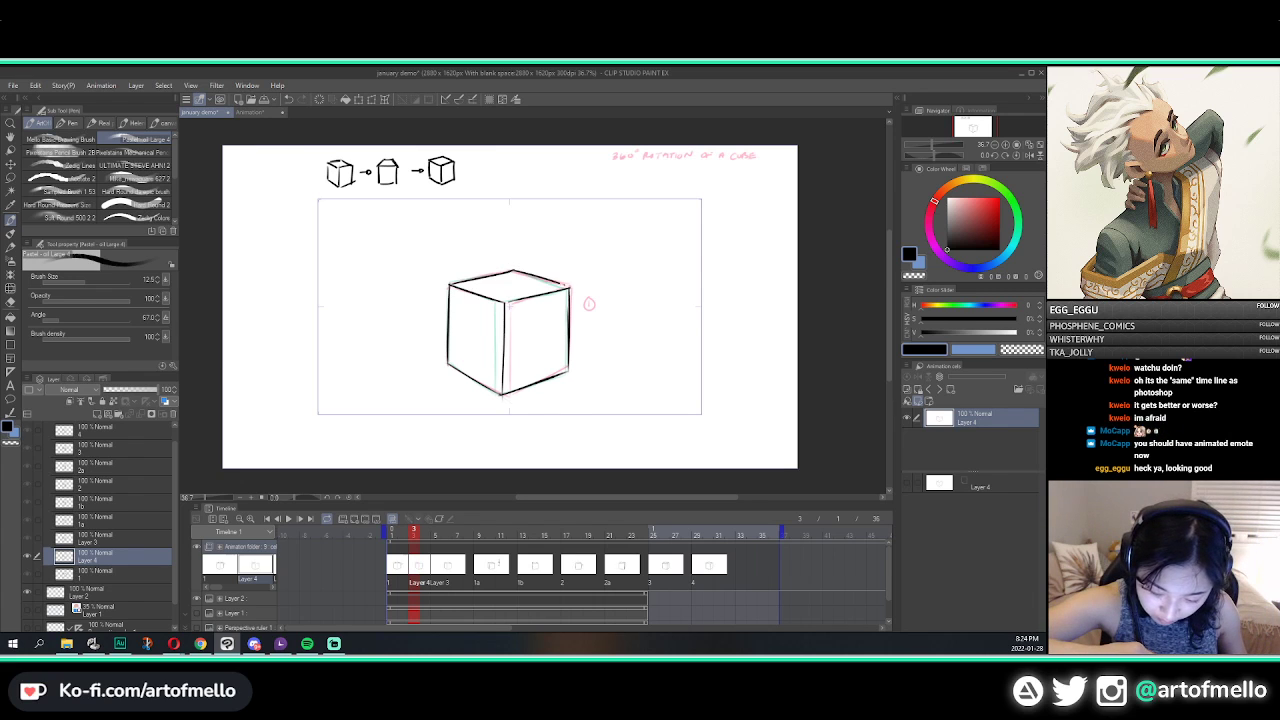
key(ctrl+z)
key(e)
click(514, 270)
key(p)
drag(513, 270, 569, 288)
key(ctrl+z)
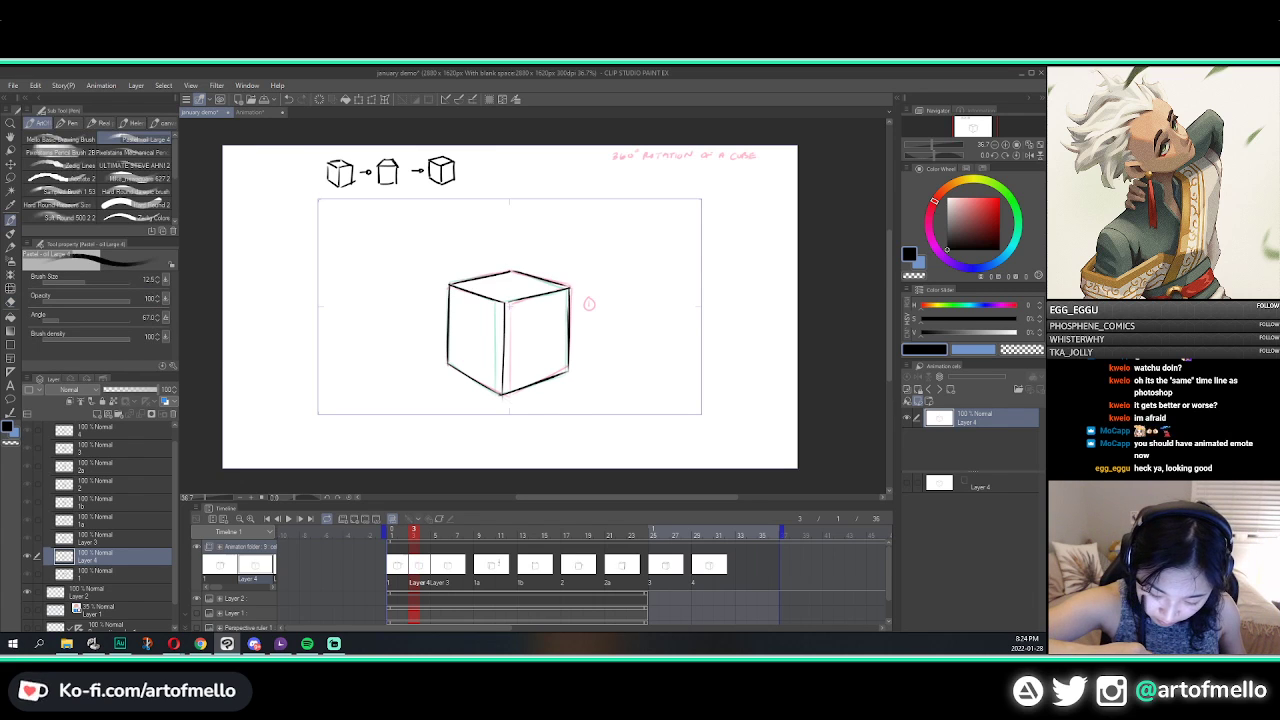
Step: Erase the cube's front vertical edge on the frame 3 cel and redraw it after comparing the neighbouring frames
key(e)
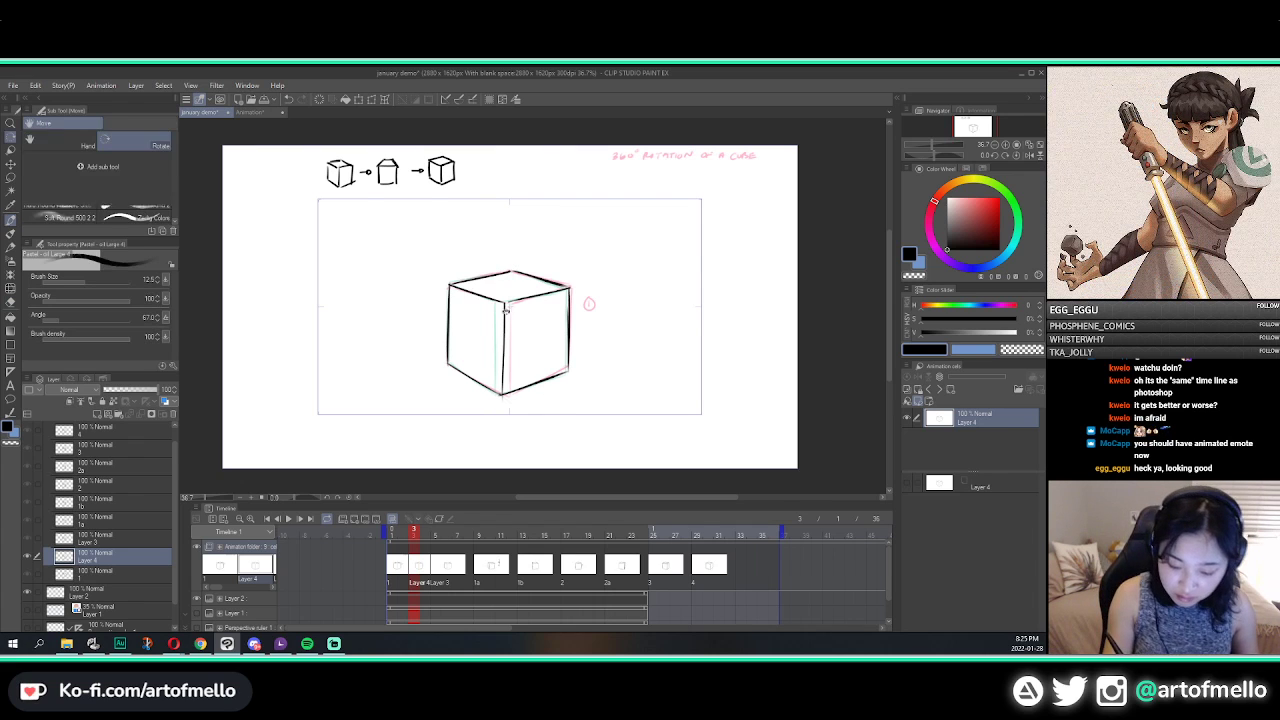
drag(505, 312, 502, 386)
key(p)
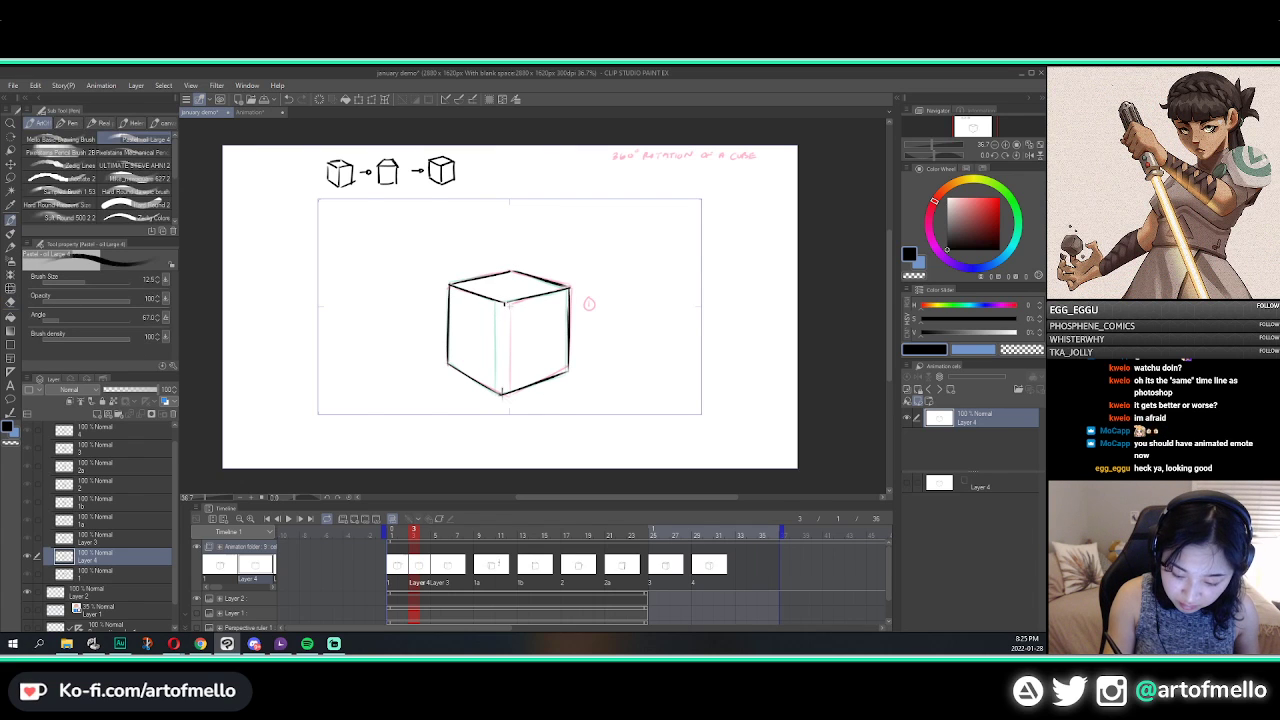
key(Left)
key(Right)
key(Right)
key(Left)
drag(504, 304, 502, 392)
Step: Turn off onion skin, flip through the surrounding frames and play back the animation to check the new in-between
click(392, 519)
key(Left)
key(Left)
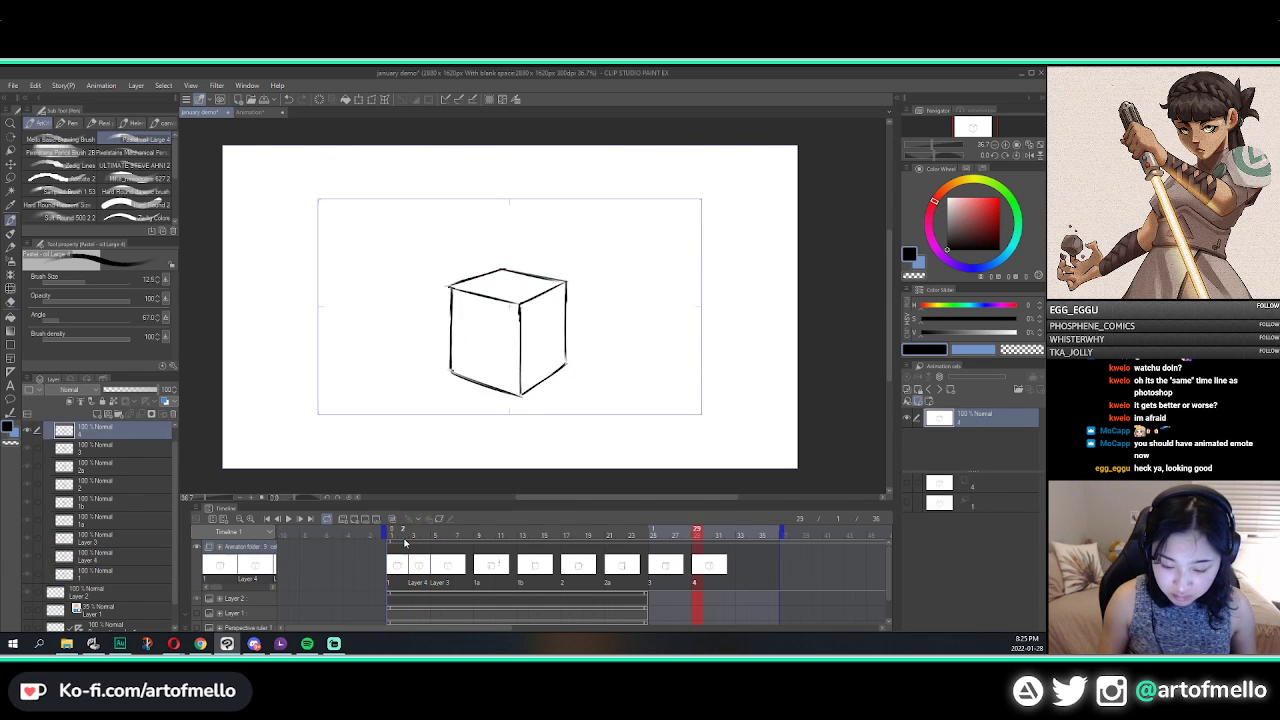
key(Right)
key(Right)
key(Right)
key(Right)
key(Right)
key(space)
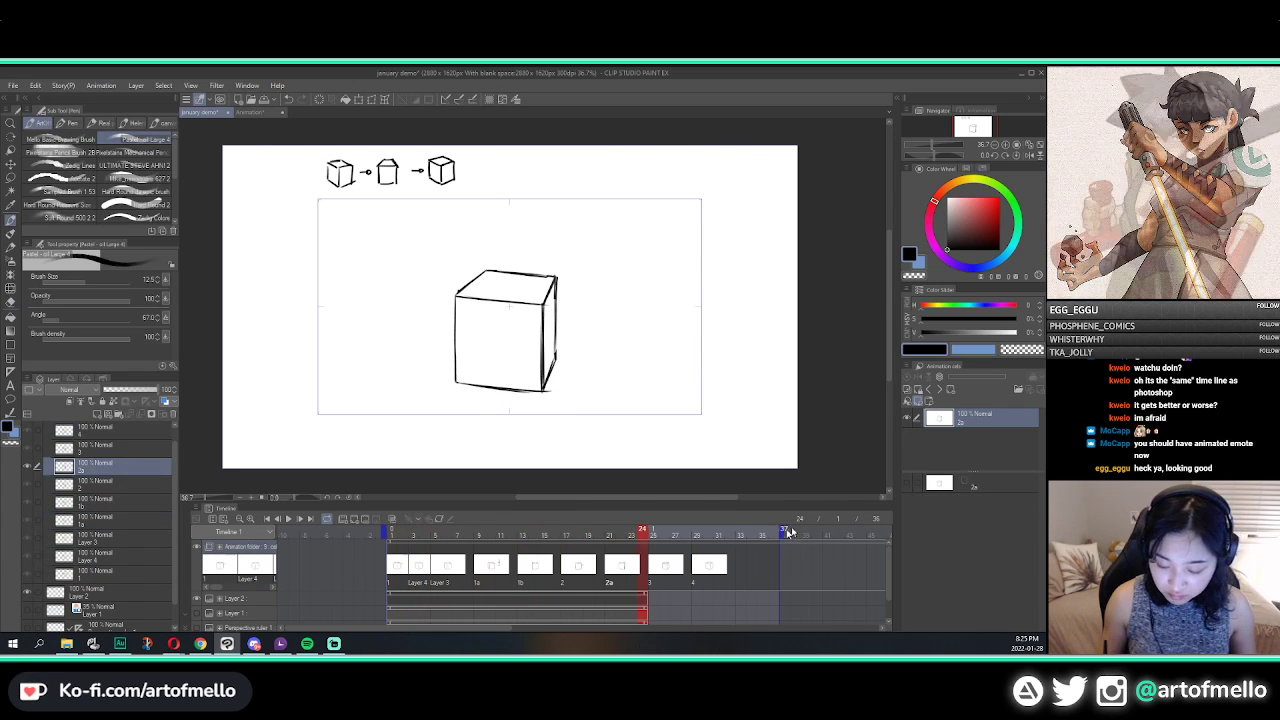
Step: Set the timeline's end to frame 32 and play back the rotation loop to review its timing
drag(785, 534, 737, 535)
key(space)
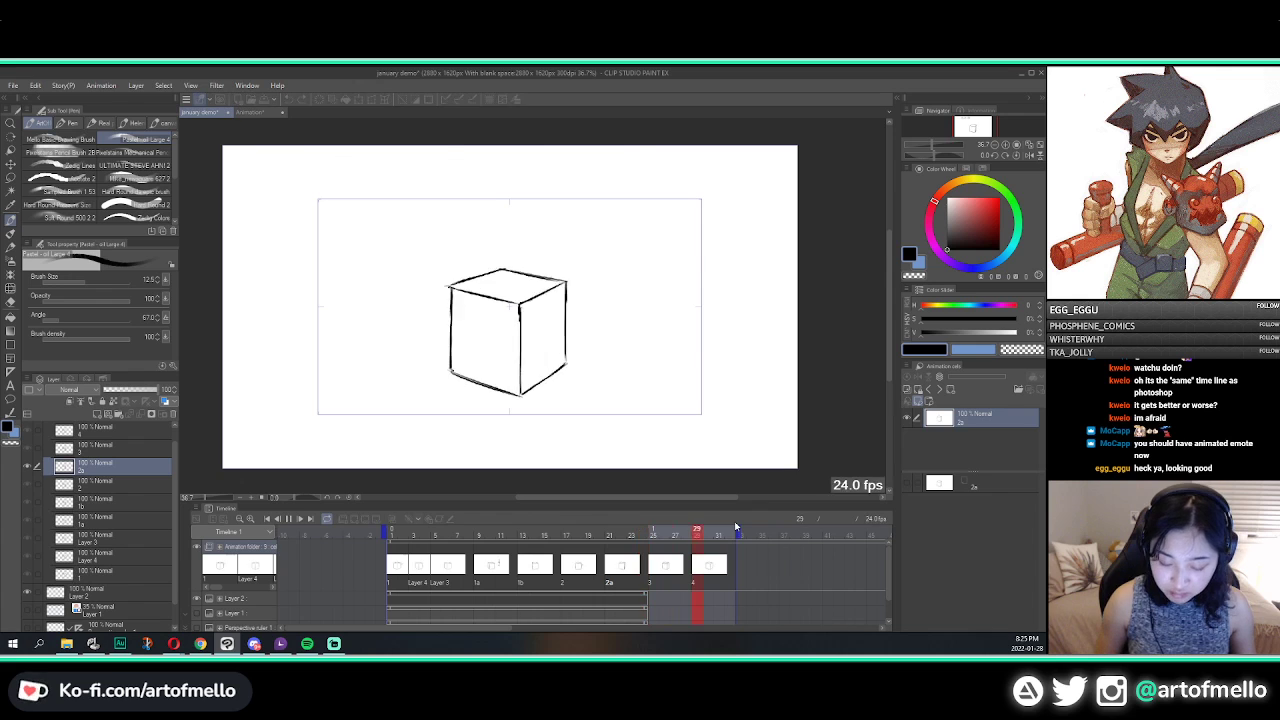
key(space)
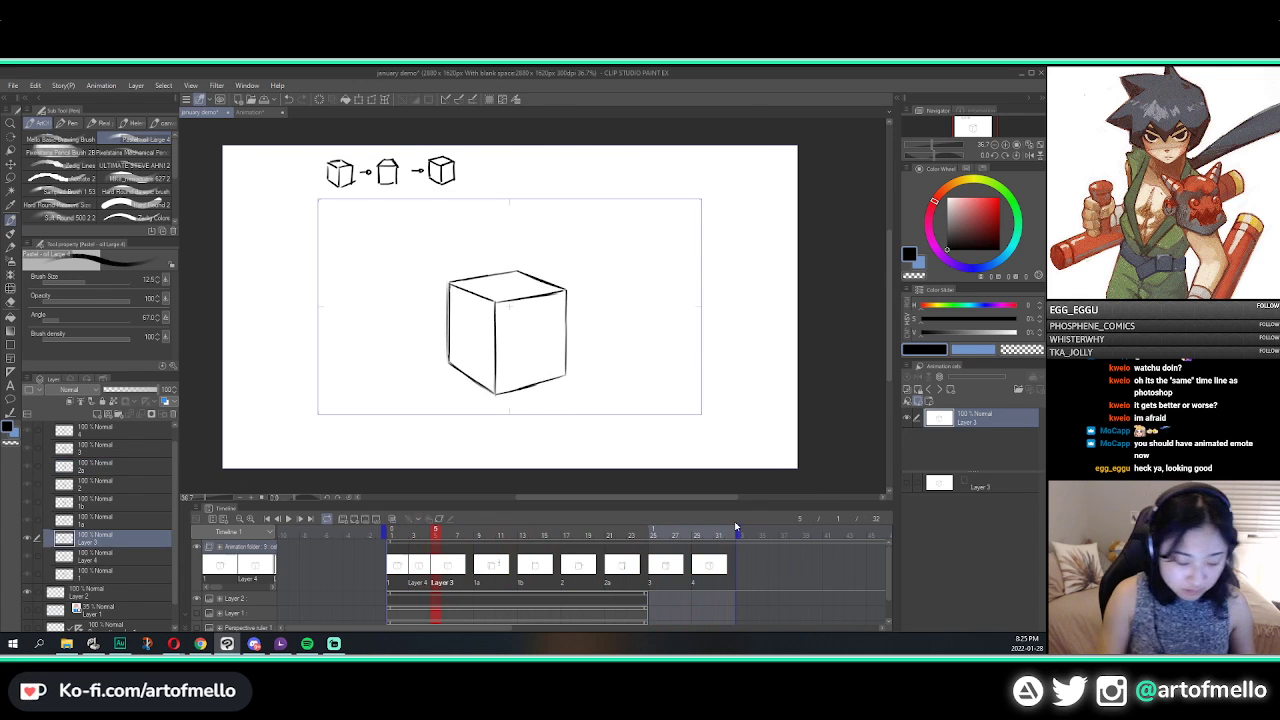
key(space)
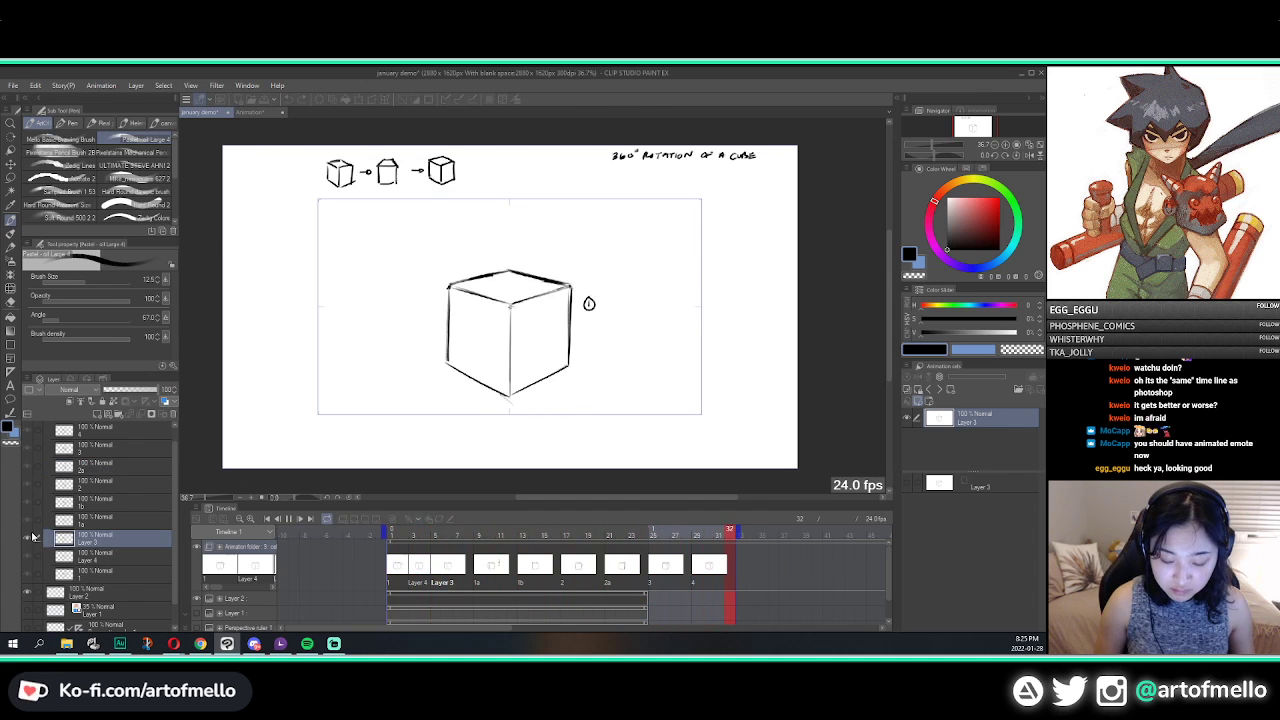
key(space)
Step: Add a new animation cel at frame 7 and turn on onion skin
click(455, 553)
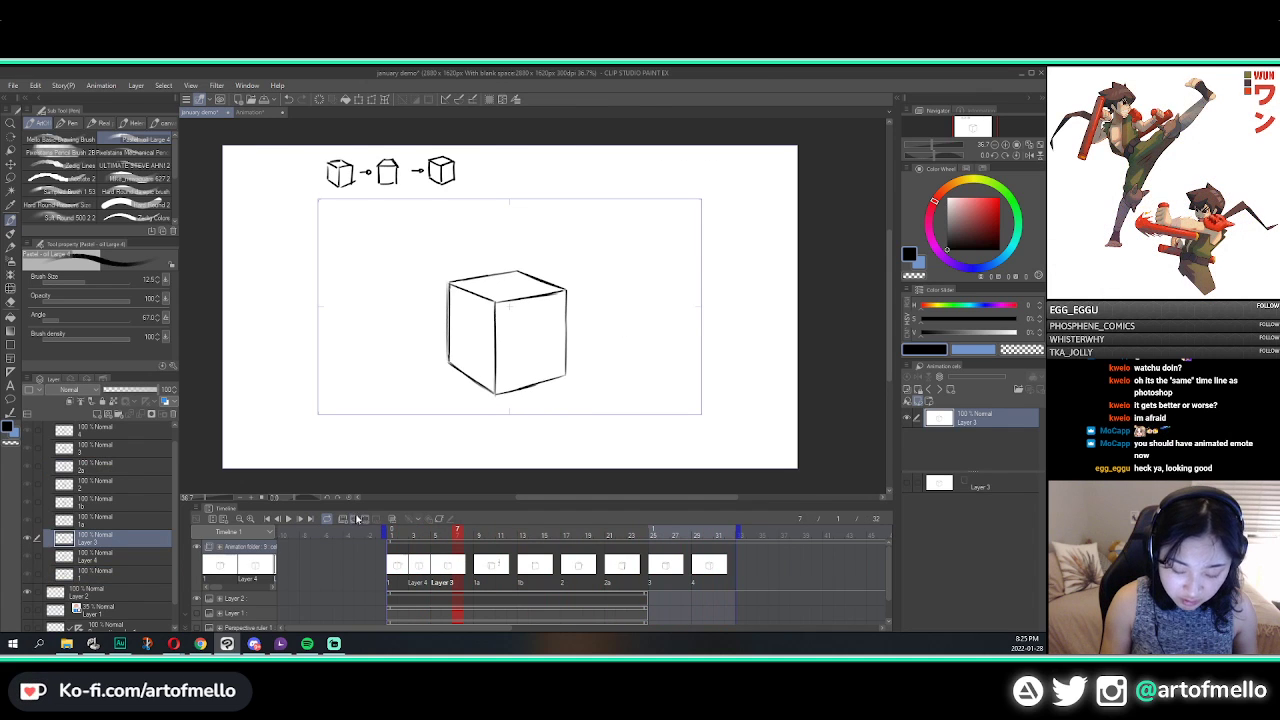
click(358, 518)
click(393, 520)
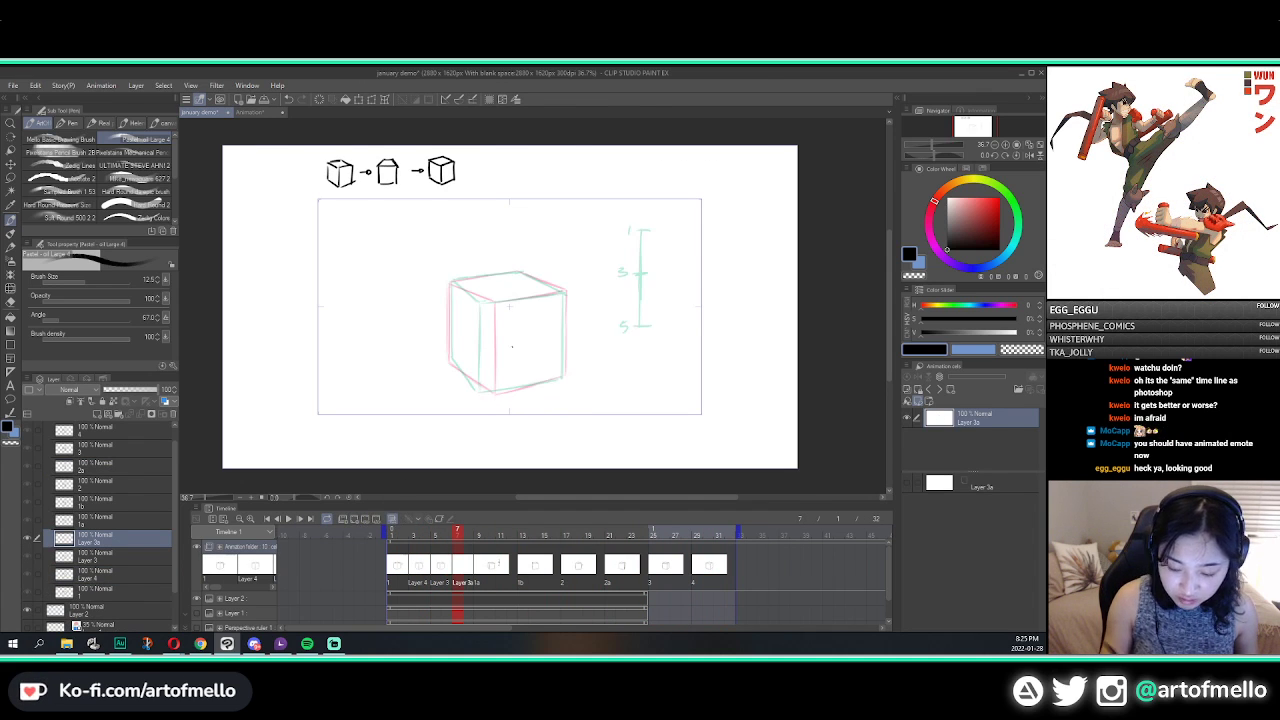
Step: Draw the four edges of the cube's left face between the onion skin references on the frame 7 cel
drag(493, 300, 486, 396)
key(ctrl+z)
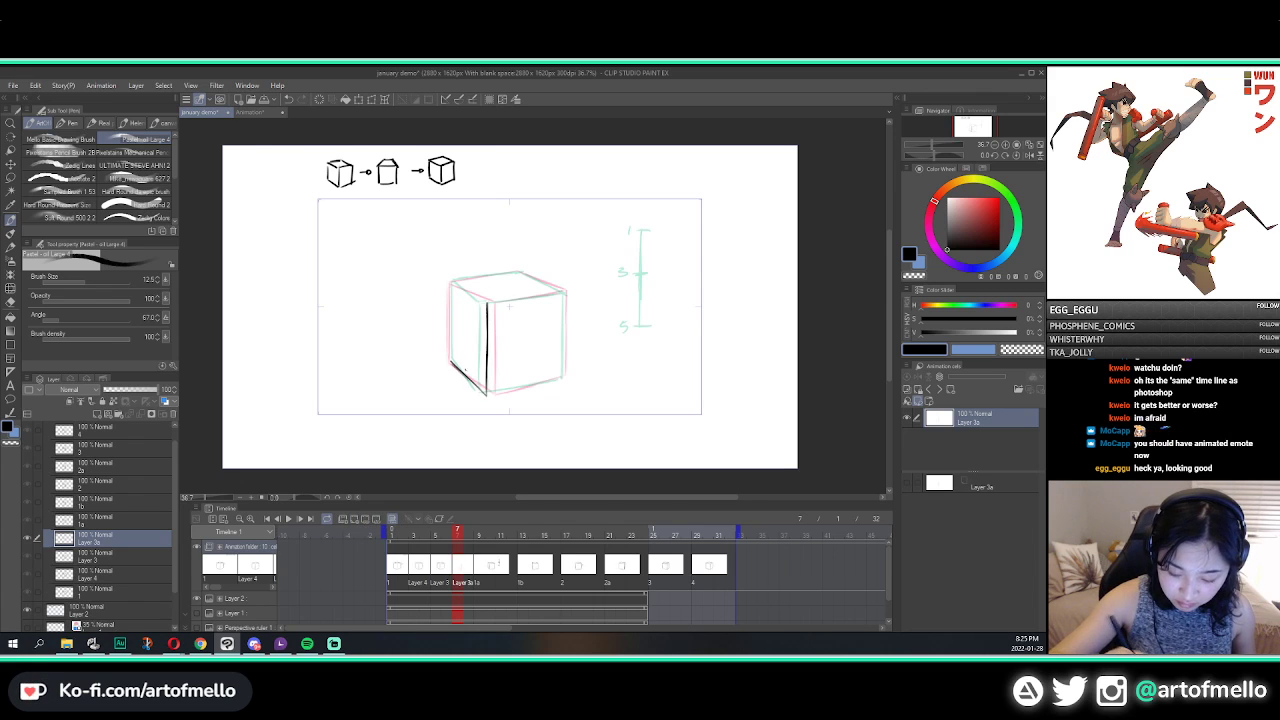
drag(451, 284, 449, 358)
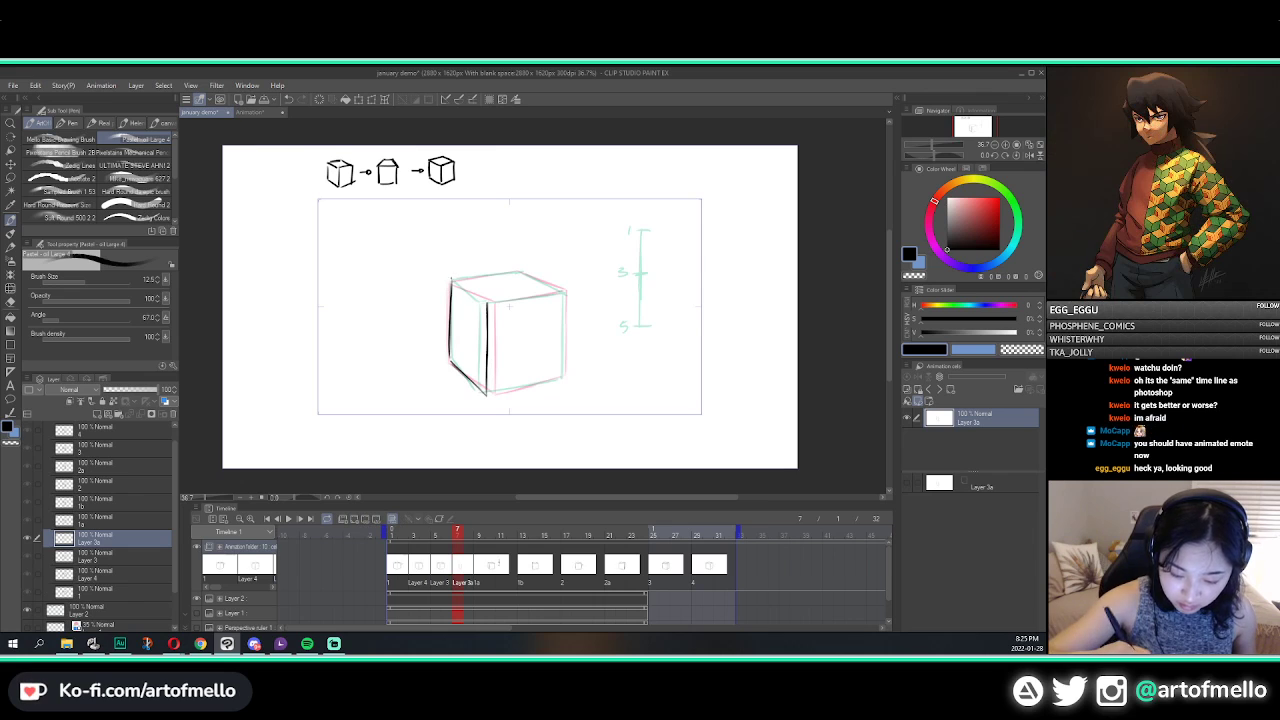
drag(451, 281, 487, 304)
key(ctrl+z)
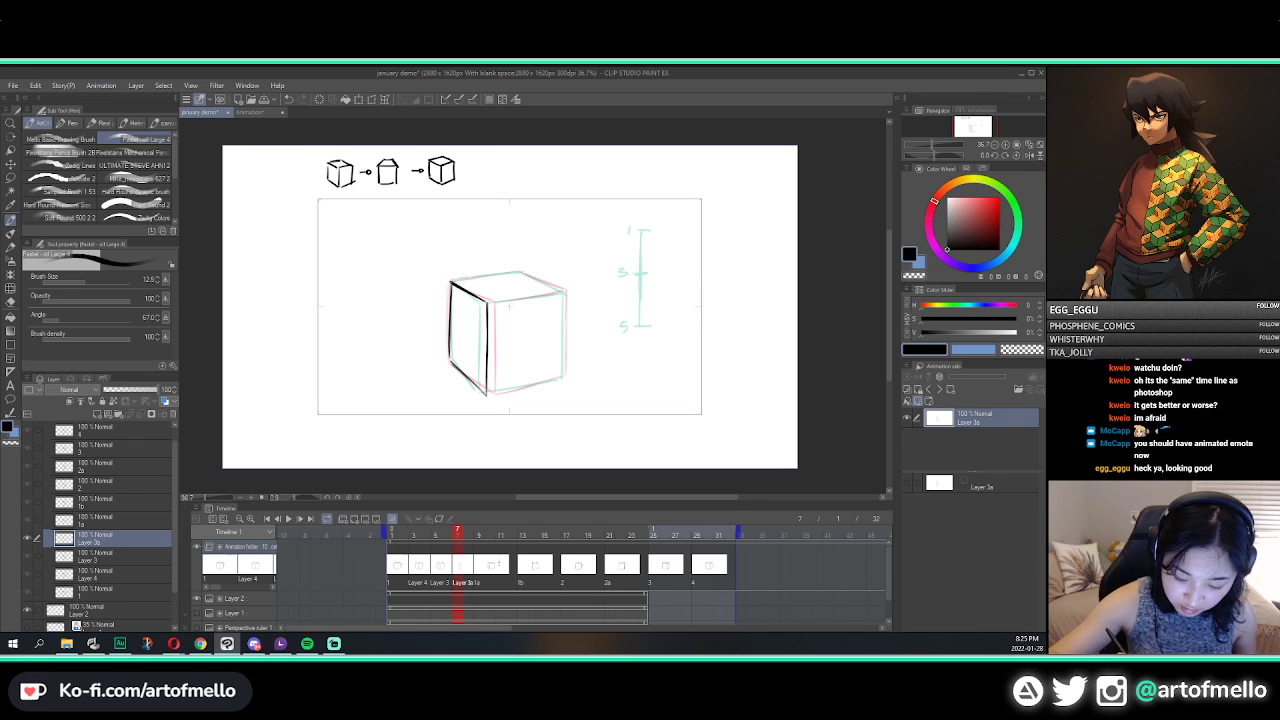
Step: Draw the remaining top face edges and the right face's outer vertical and bottom edges on the frame 7 cel
drag(450, 281, 514, 271)
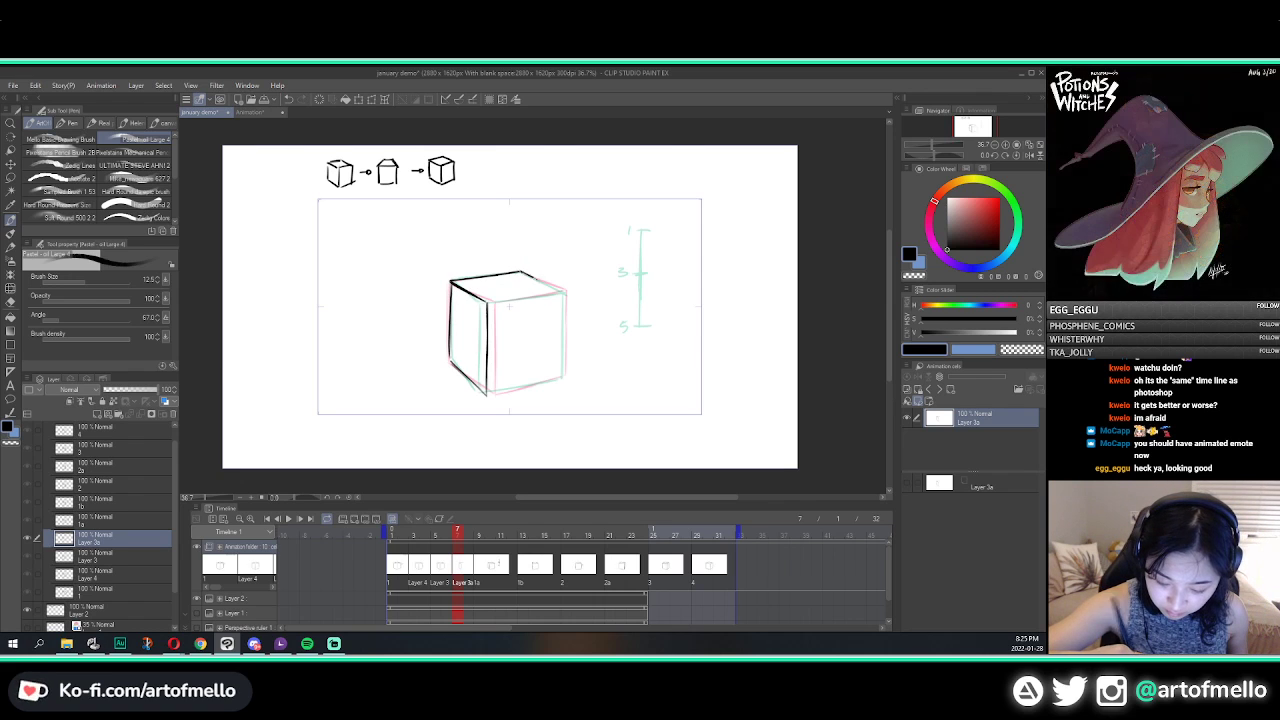
drag(520, 272, 545, 285)
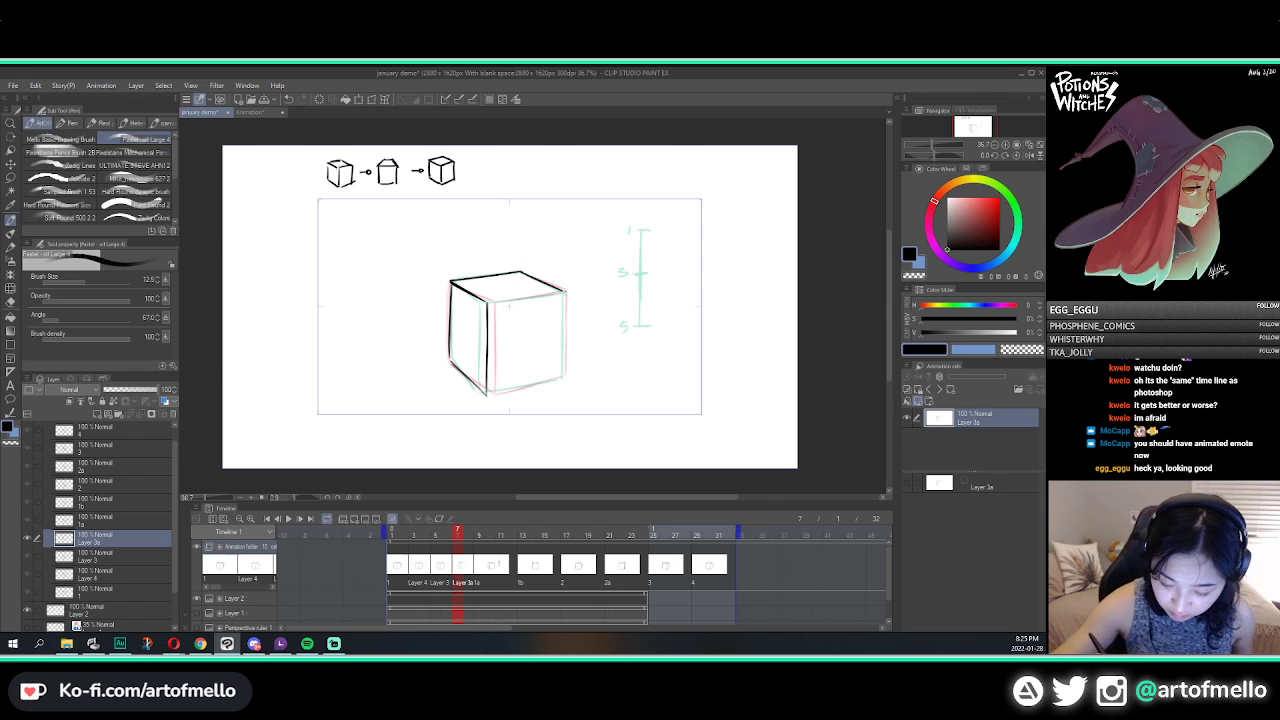
drag(565, 298, 564, 380)
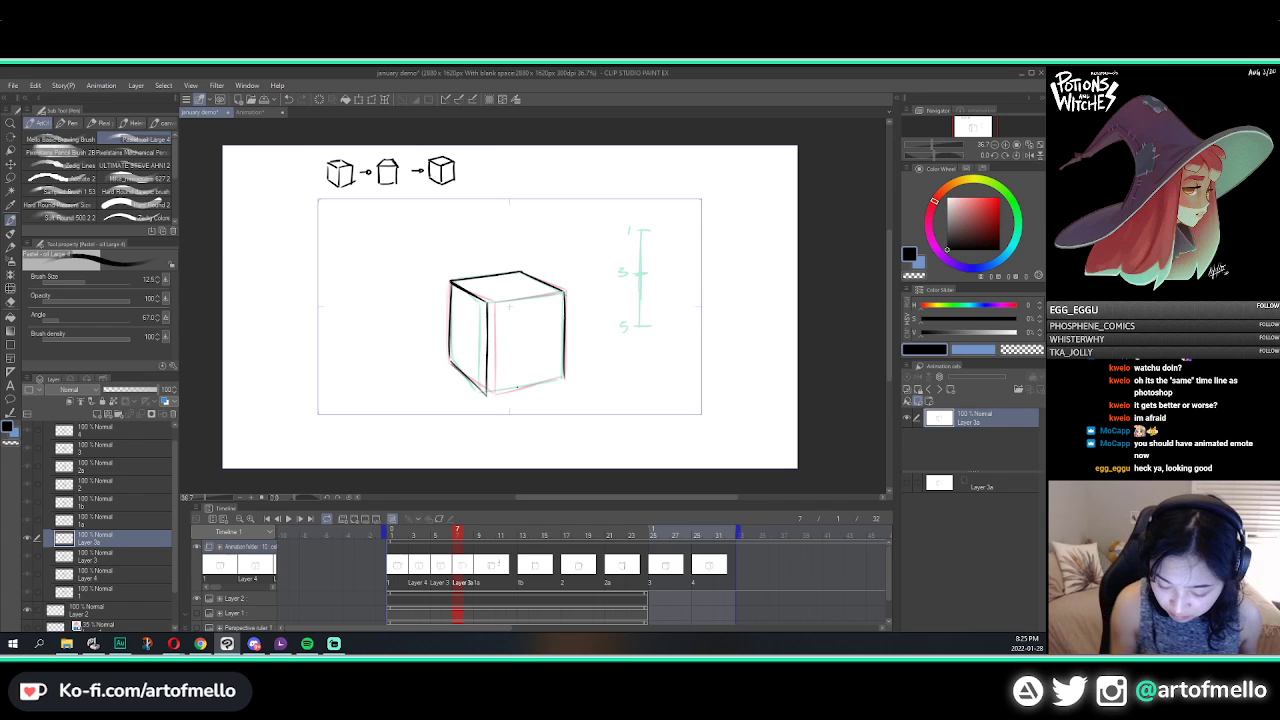
drag(487, 394, 568, 378)
key(ctrl+z)
drag(487, 394, 564, 378)
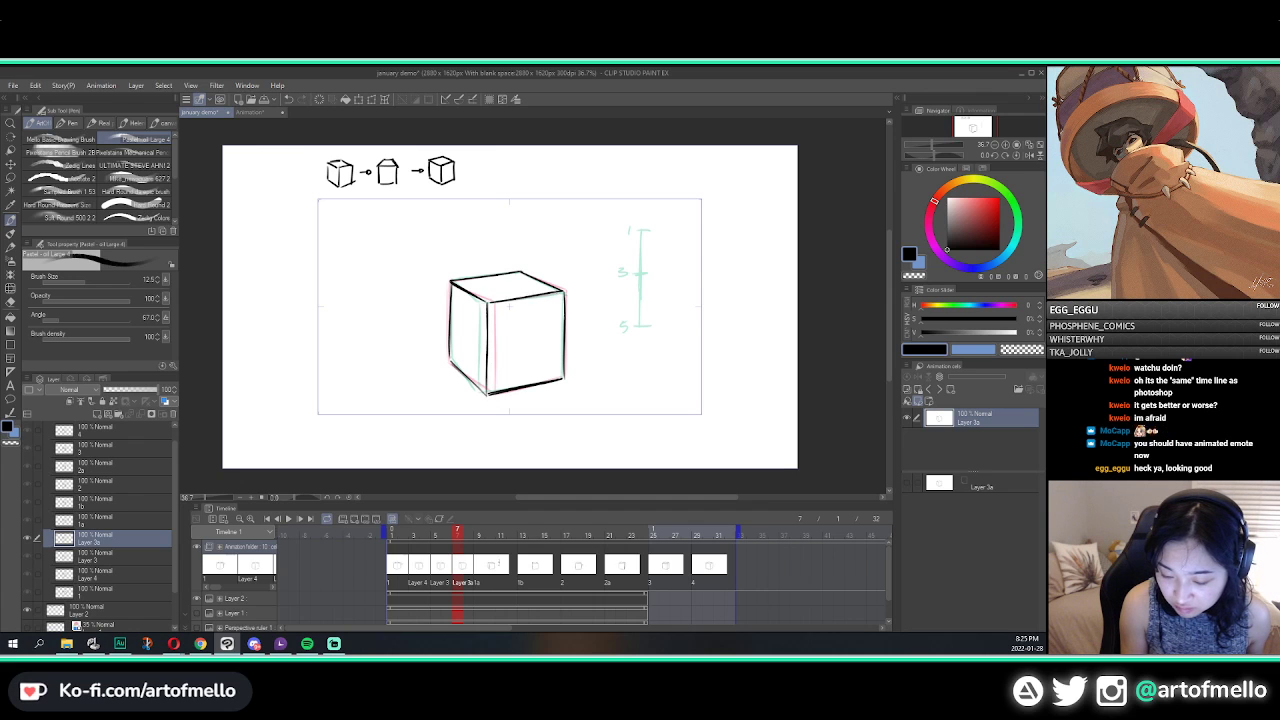
key(ctrl+z)
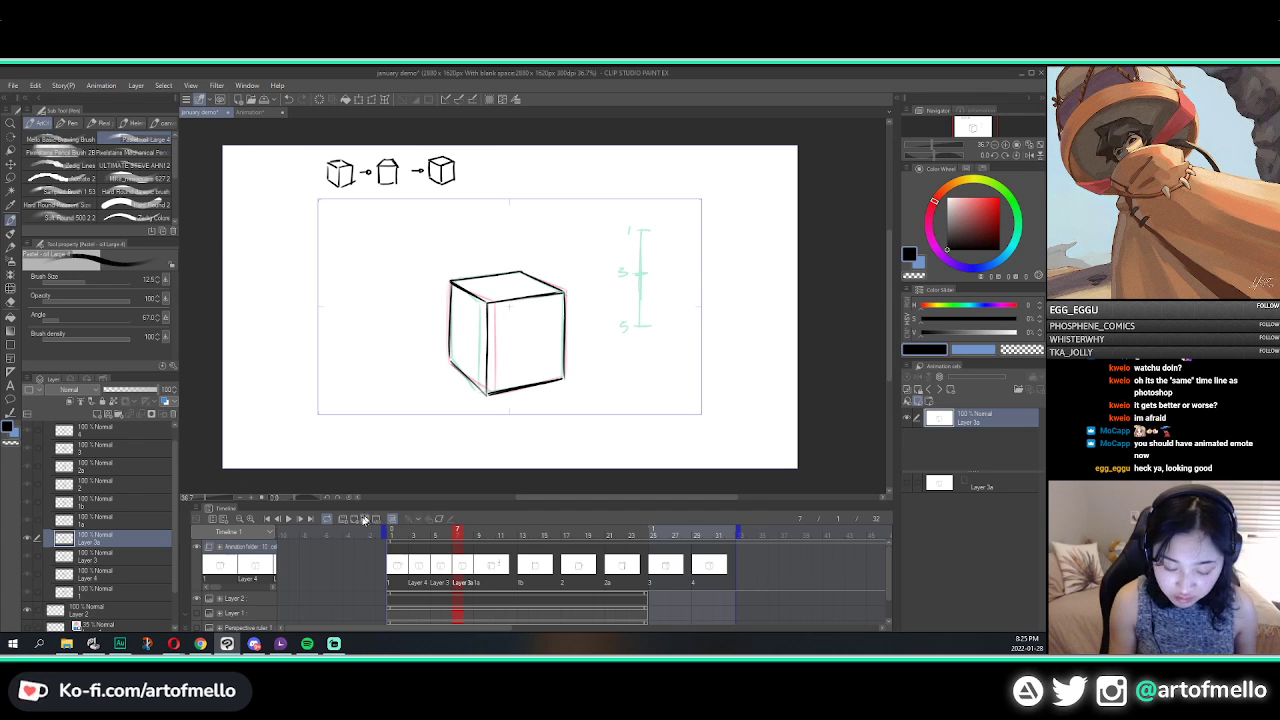
Step: Turn off onion skin and flip between the neighbouring frames to compare the new frame 7 cube
click(392, 519)
key(comma)
key(period)
key(period)
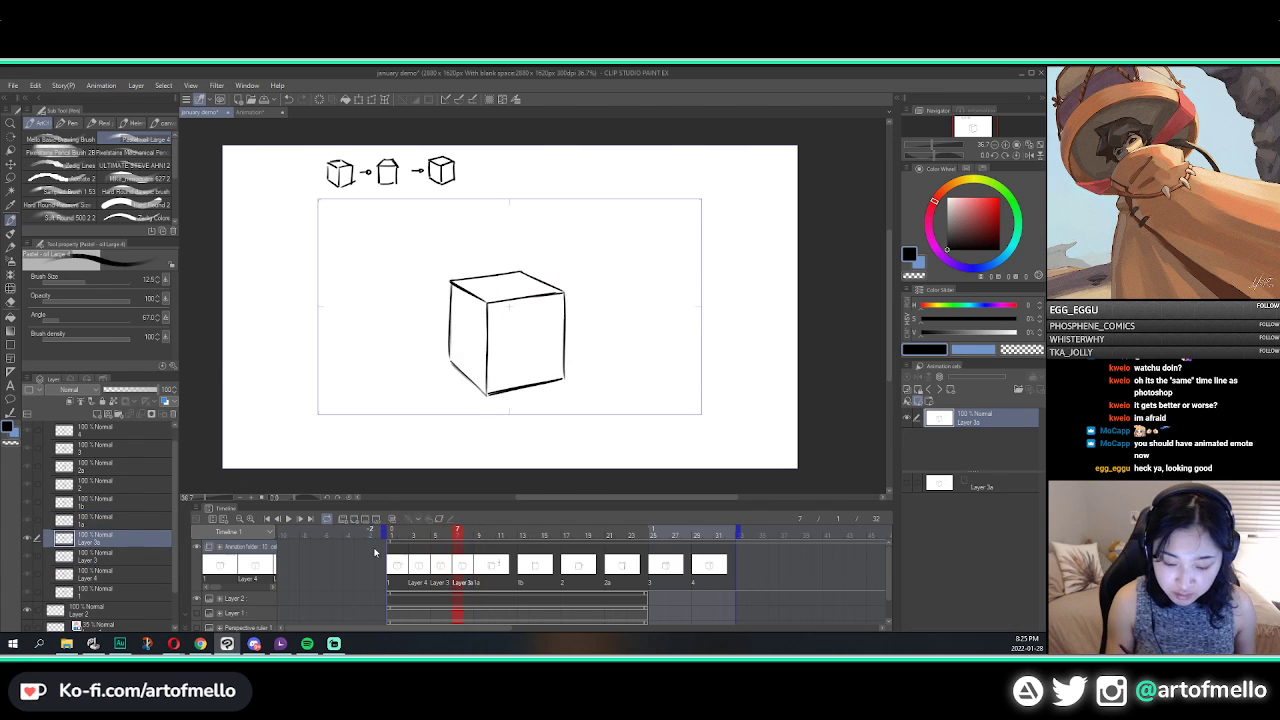
Step: Erase the left face's outer vertical edge on the frame 7 cel and redraw it
key(e)
drag(450, 284, 449, 335)
key(p)
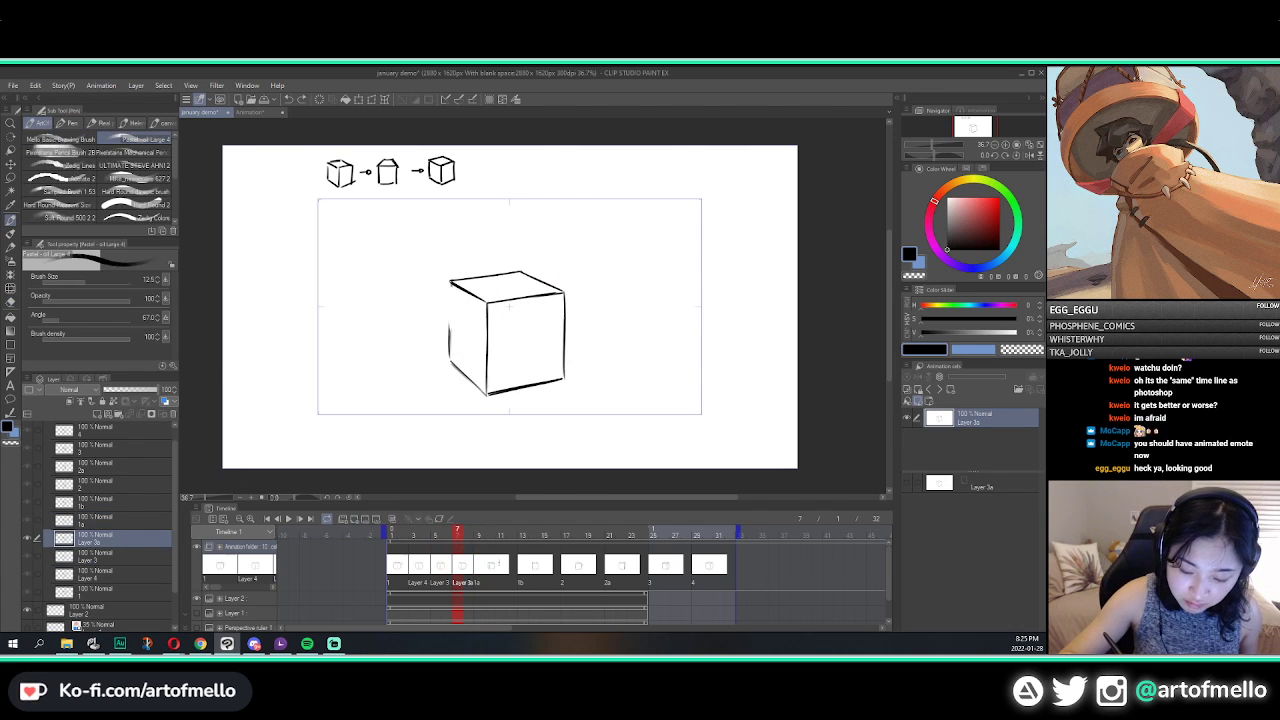
drag(450, 281, 447, 360)
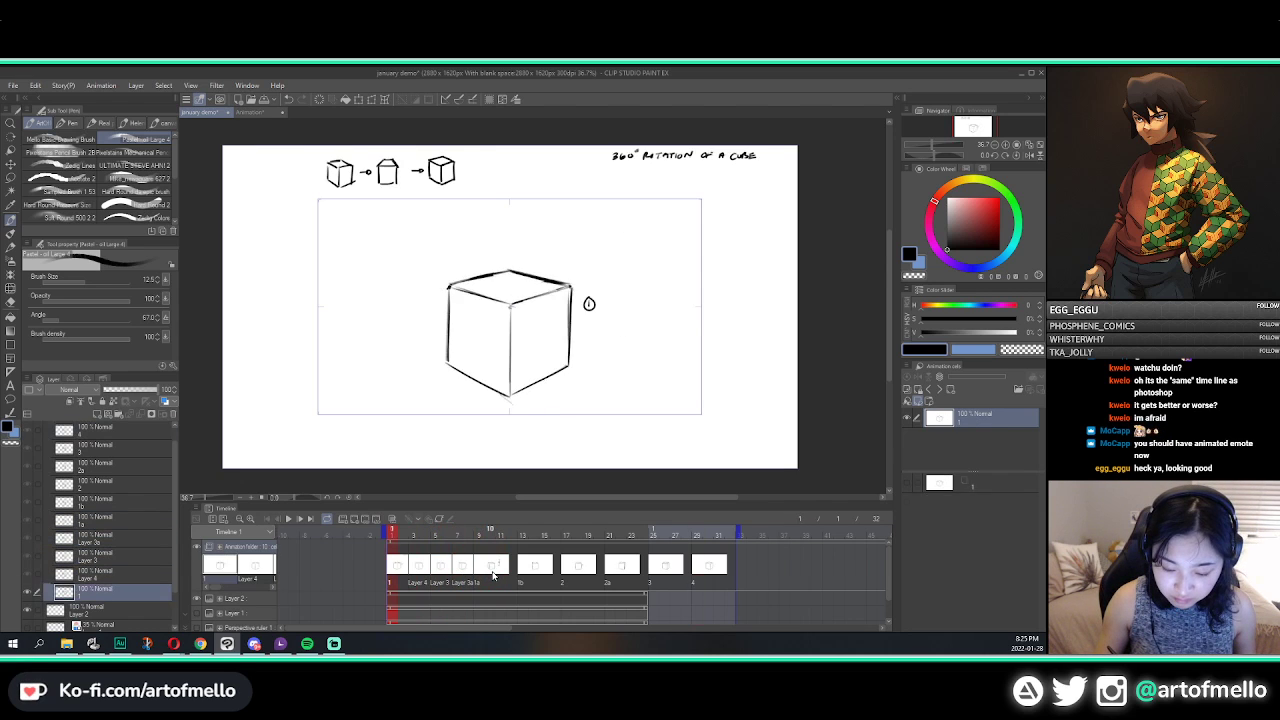
Step: Add a new animation cel at frame 11 and turn on onion skin
click(494, 573)
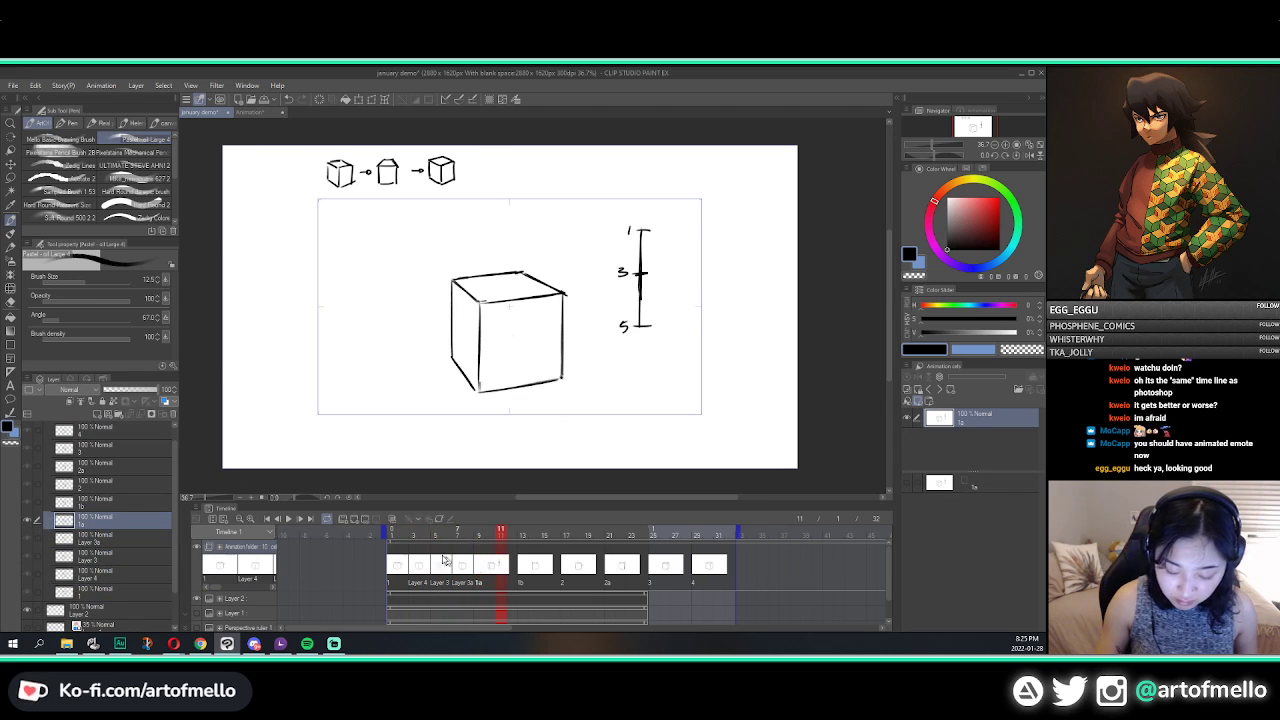
click(354, 521)
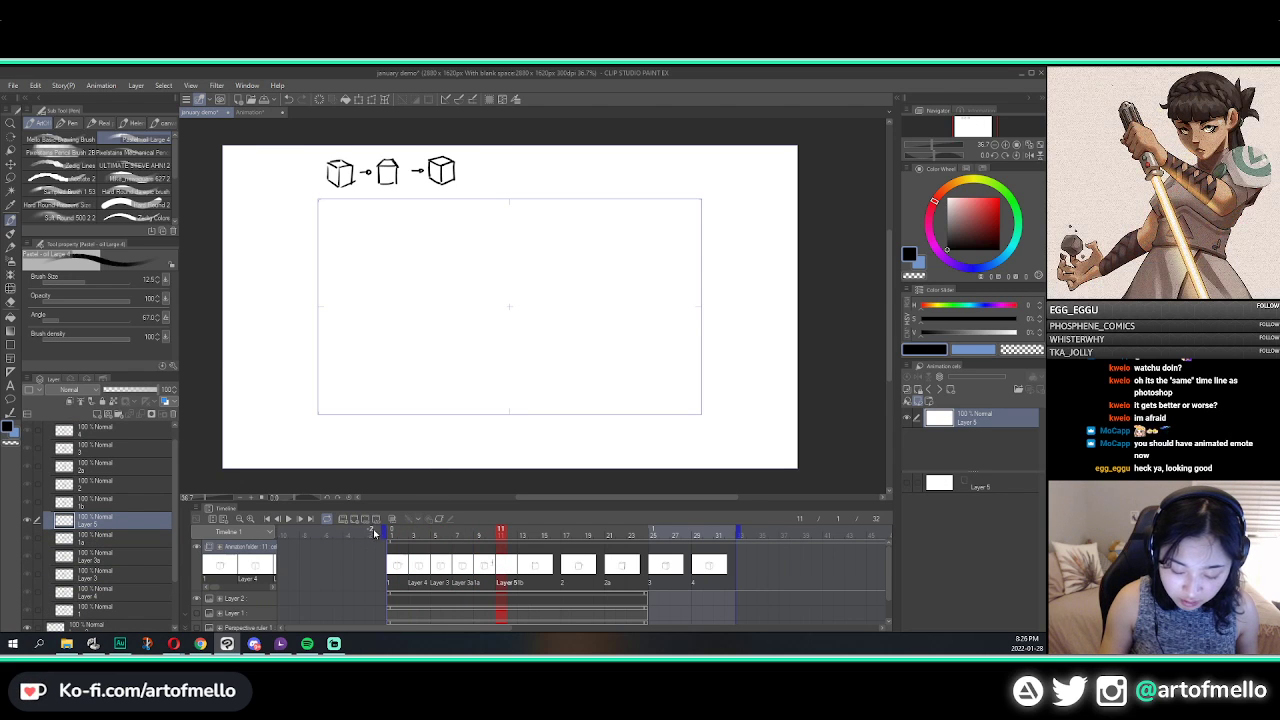
click(393, 519)
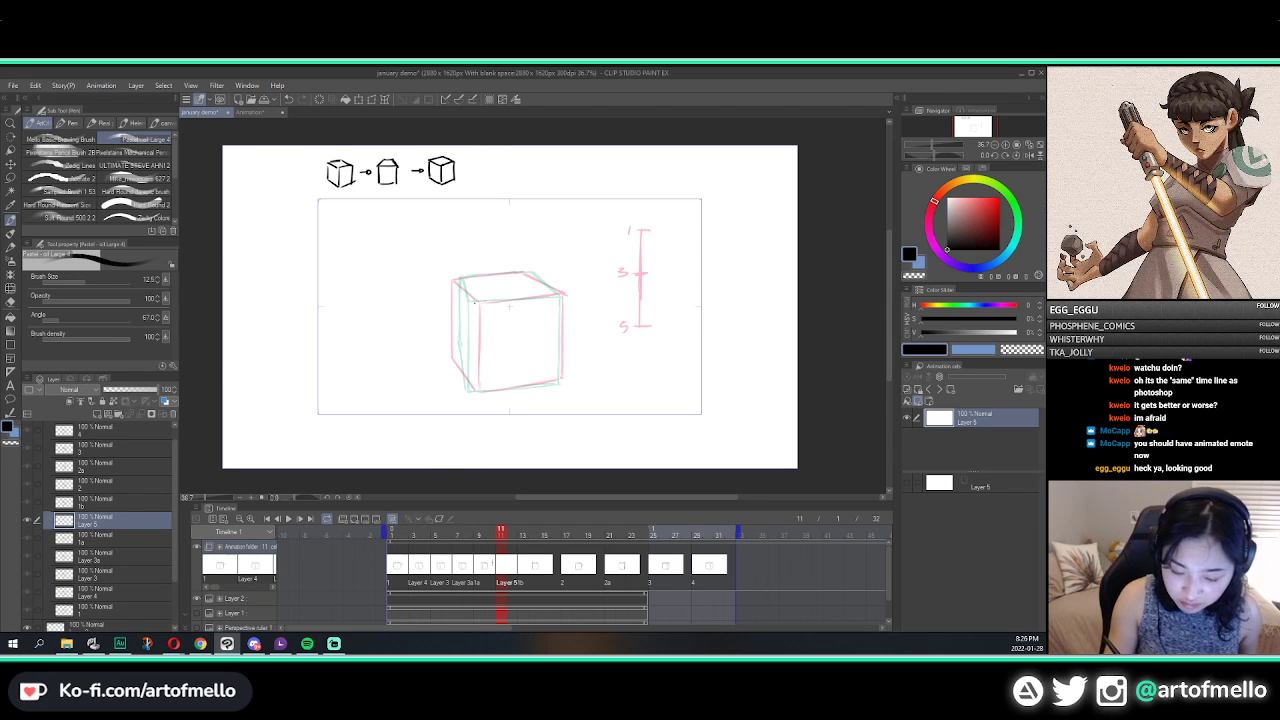
Step: Draw the left face's two vertical edges and its bottom edge between the onion skin references on the frame 11 cel
drag(475, 302, 473, 382)
key(ctrl+z)
drag(475, 302, 474, 383)
key(ctrl+z)
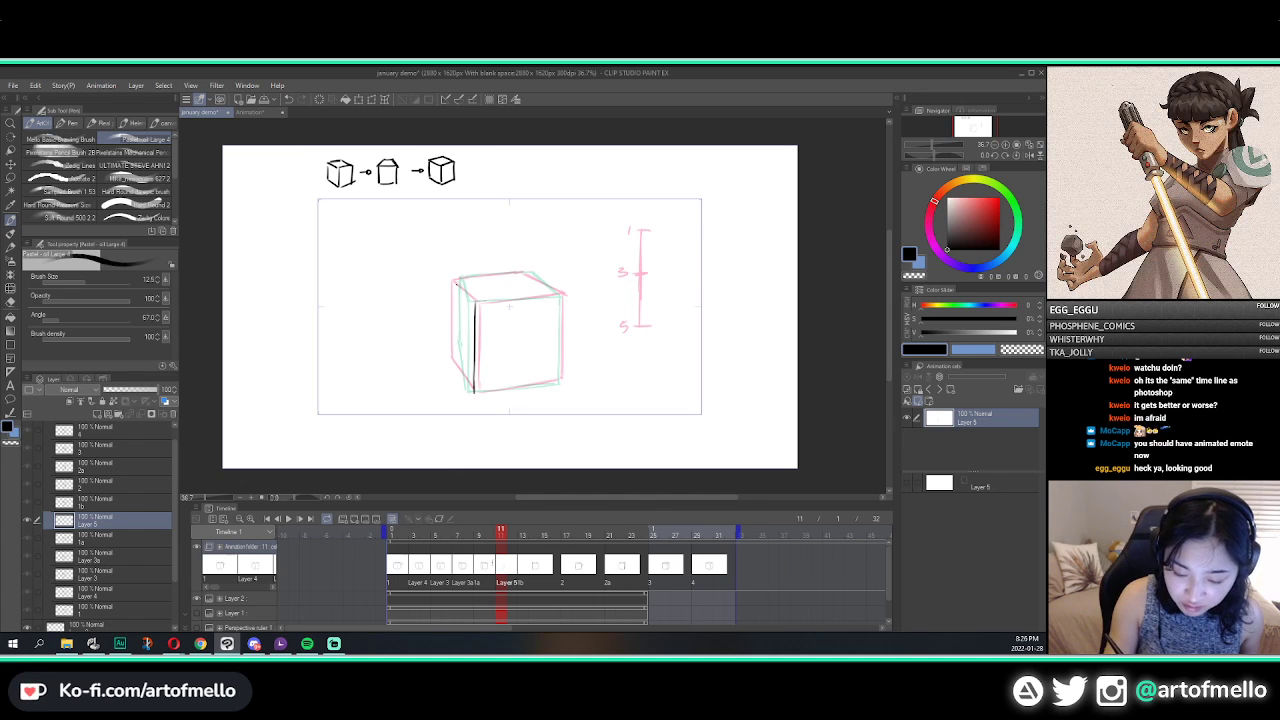
drag(456, 279, 456, 354)
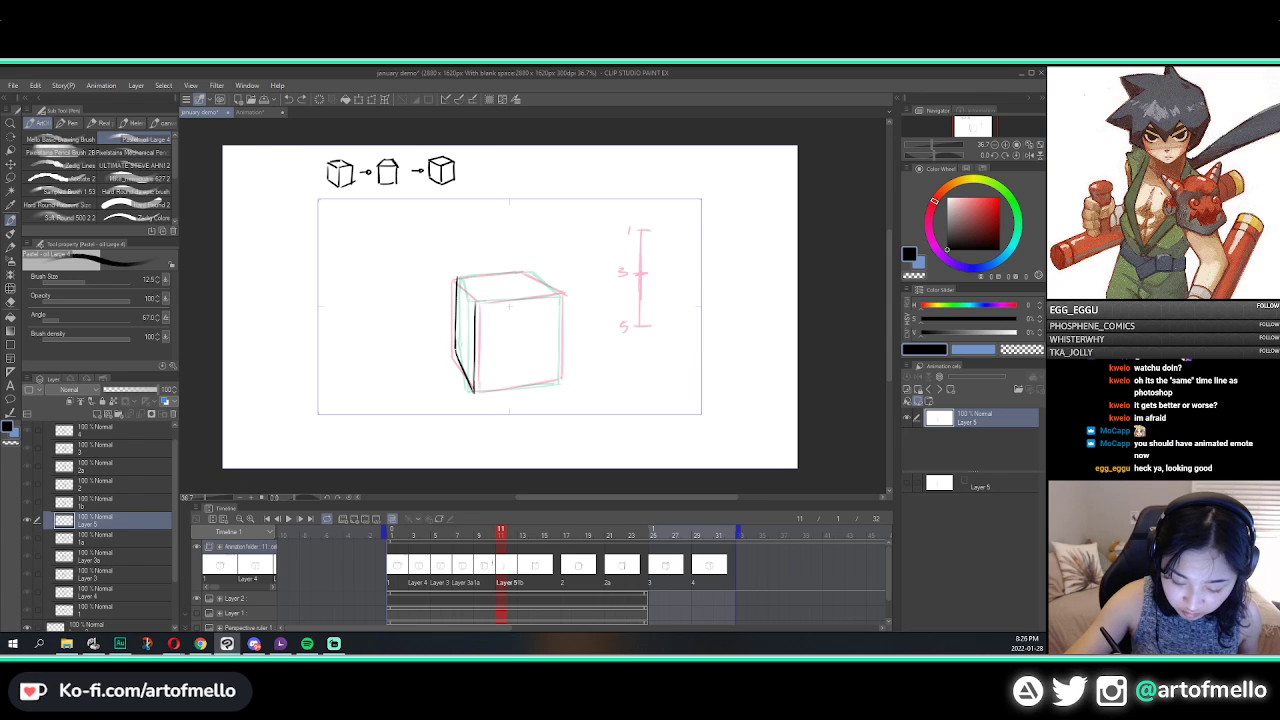
mouse_move(457, 279)
mouse_down()
mouse_move(527, 272)
mouse_move(456, 314)
mouse_move(456, 334)
mouse_up()
key(ctrl+z)
key(e)
key(p)
key(ctrl+z)
Step: Draw the top face's back and right edges on the frame 11 cel, retrying the right one until it fits the references
drag(527, 272, 563, 293)
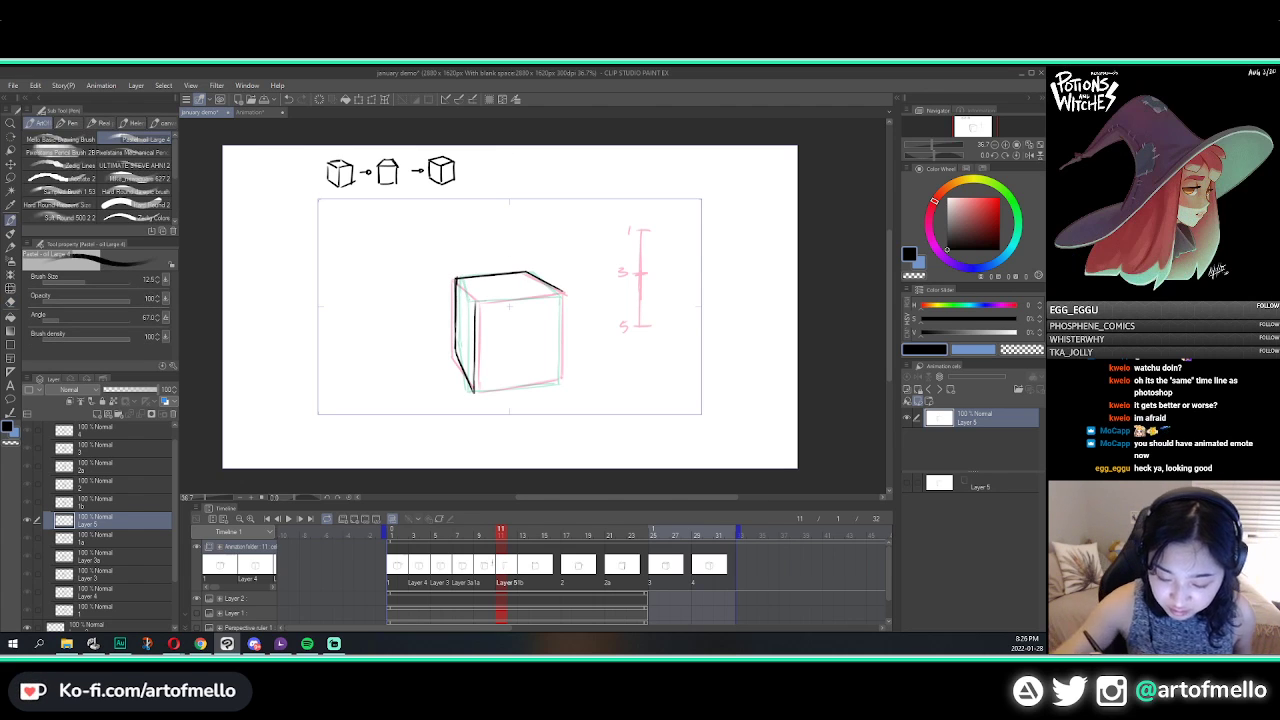
key(ctrl+z)
drag(526, 272, 560, 293)
key(ctrl+z)
key(ctrl+z)
key(ctrl+z)
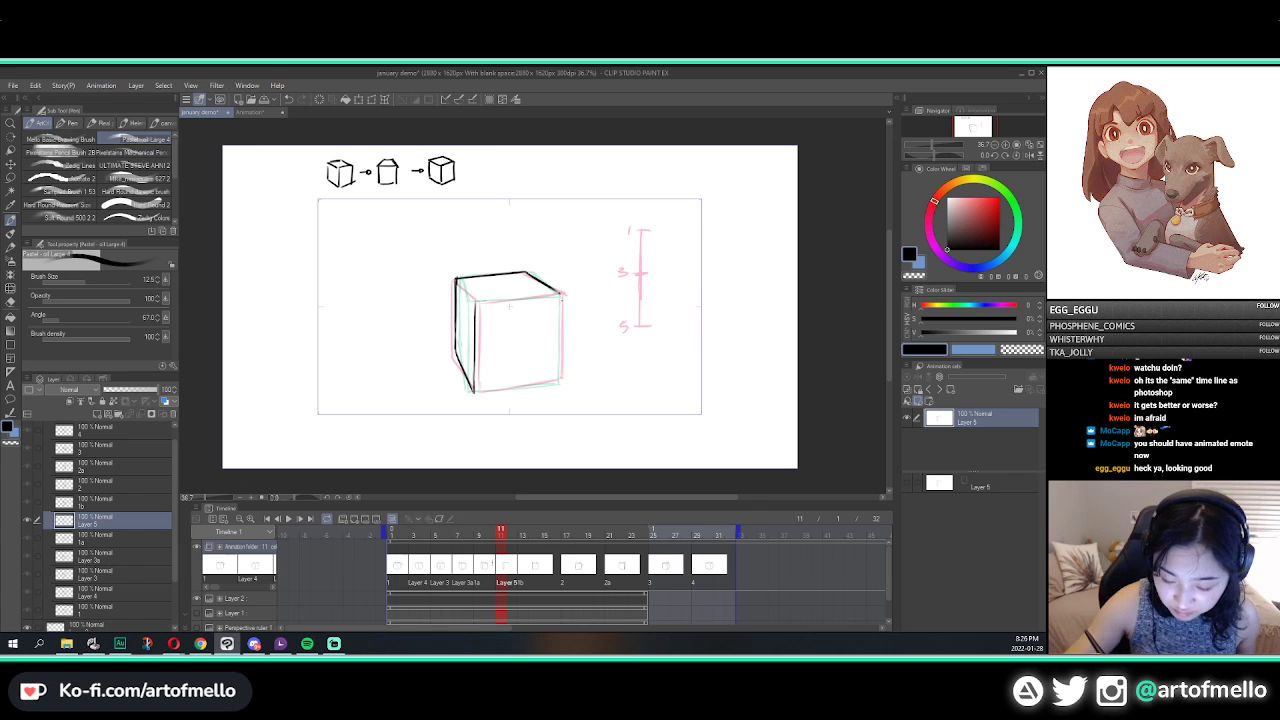
key(ctrl+z)
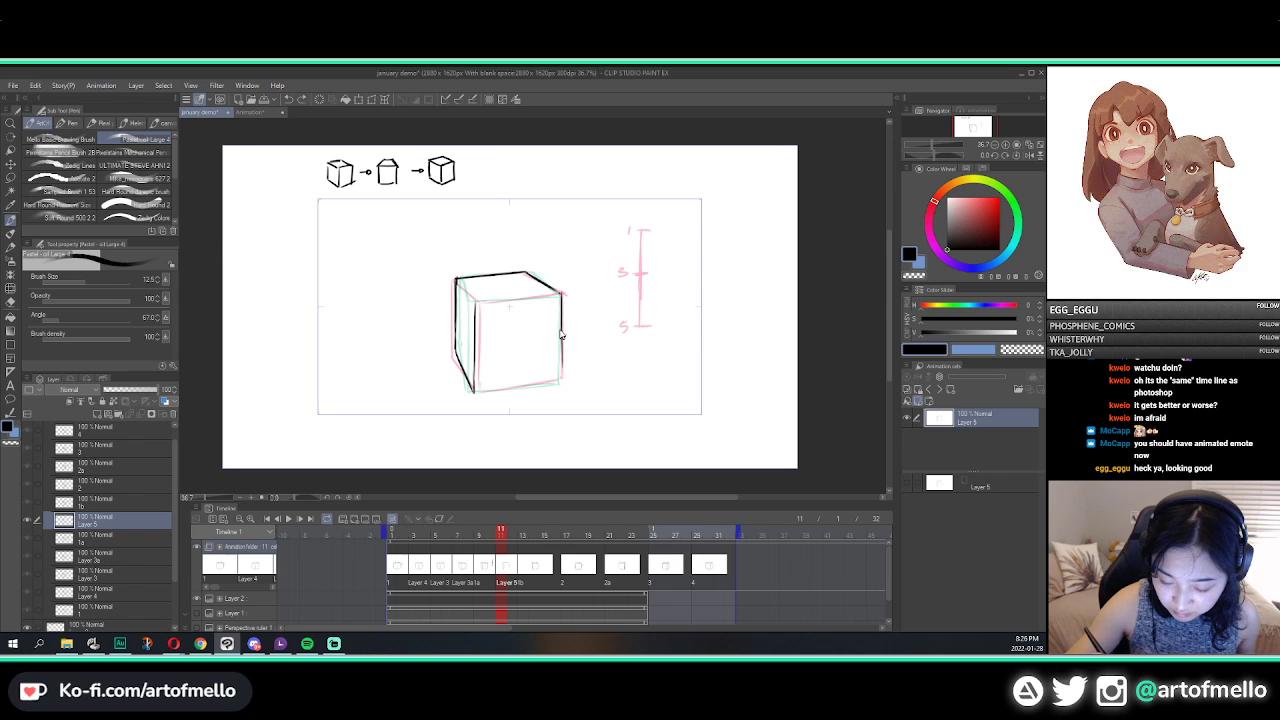
Step: Close the frame 11 cube by drawing the right face's outer vertical, bottom and top edges
drag(562, 332, 562, 377)
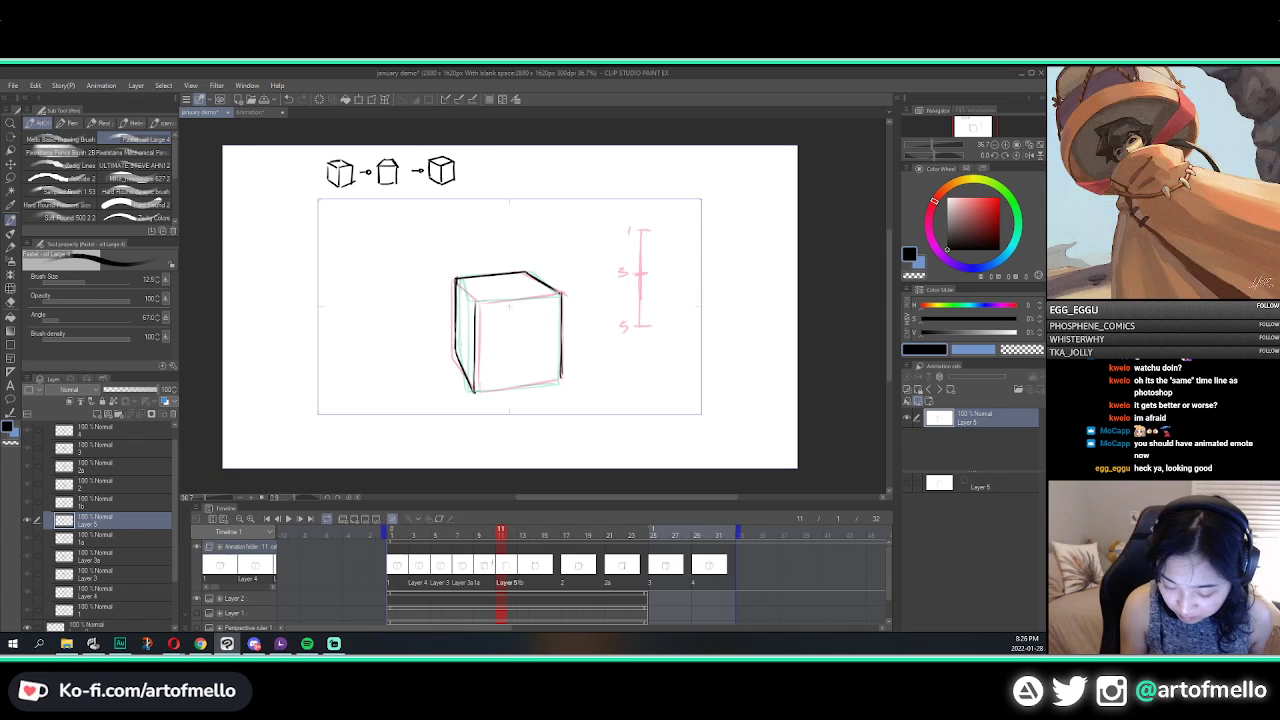
drag(475, 392, 557, 380)
key(ctrl+z)
drag(474, 392, 554, 382)
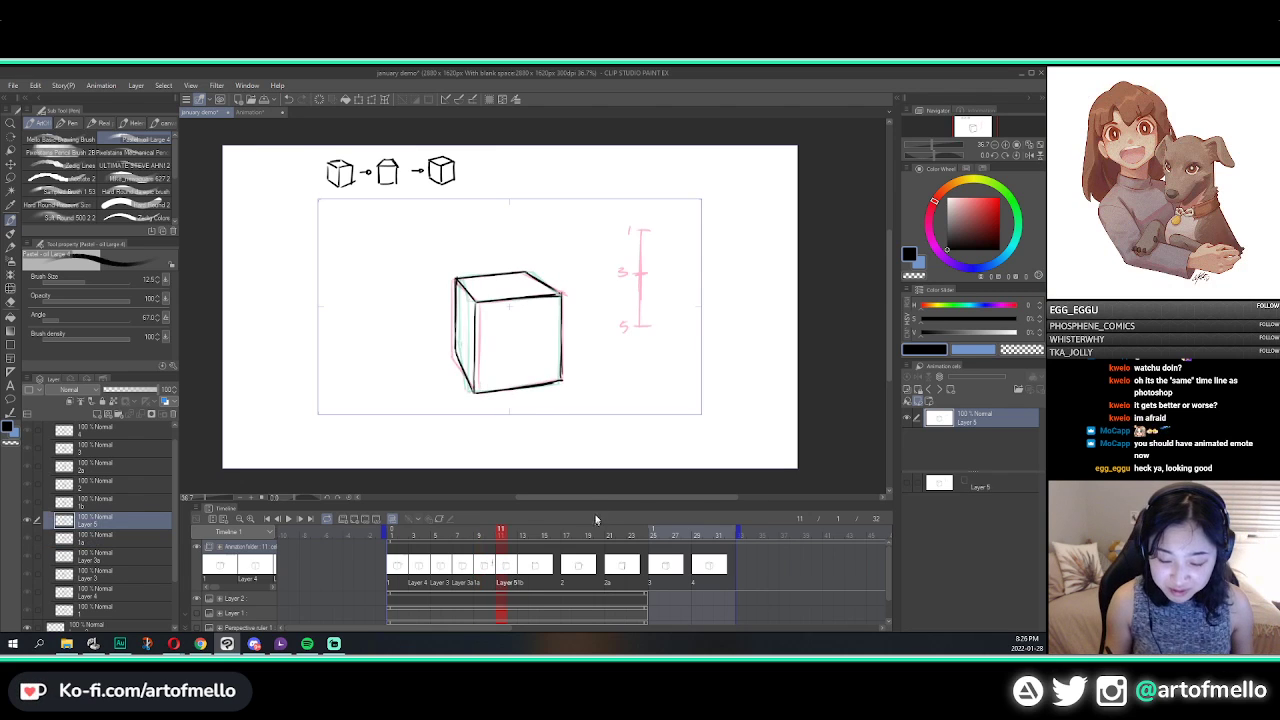
Step: Flip between the frame 11 and frame 13 cubes, and add a new animation cel at frame 15
key(Right)
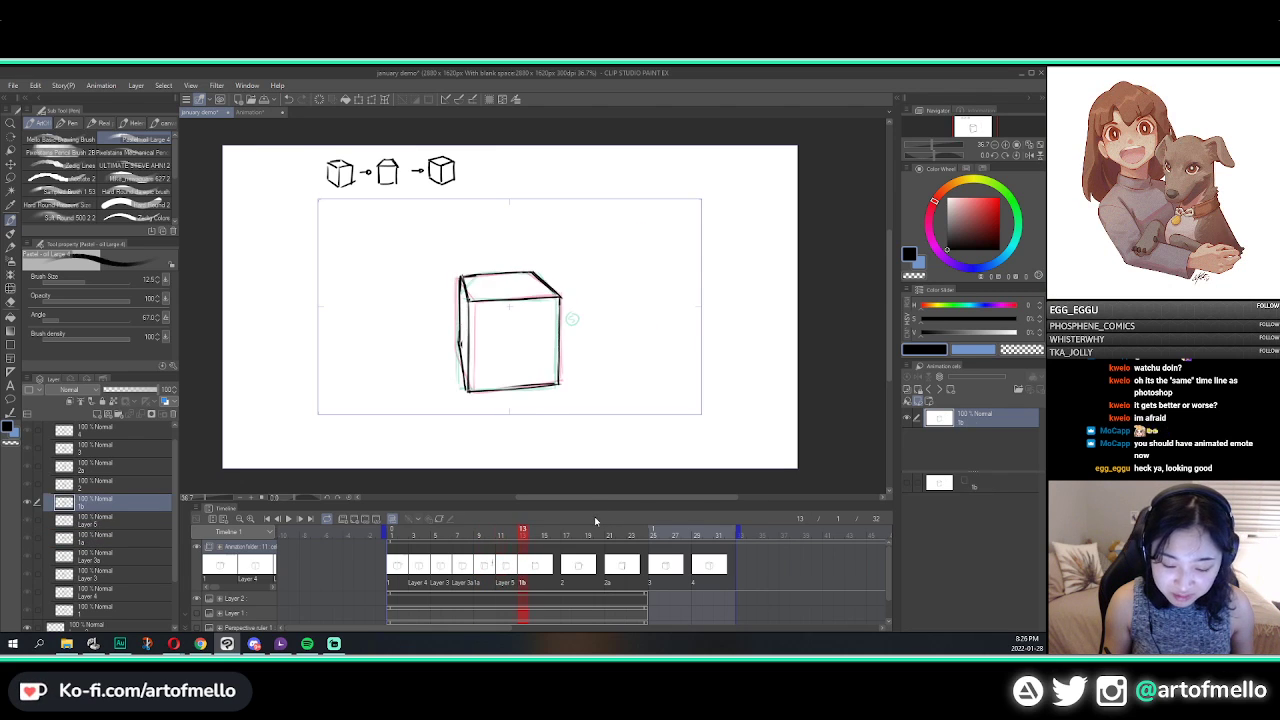
key(Left)
key(Right)
drag(528, 535, 546, 535)
click(355, 521)
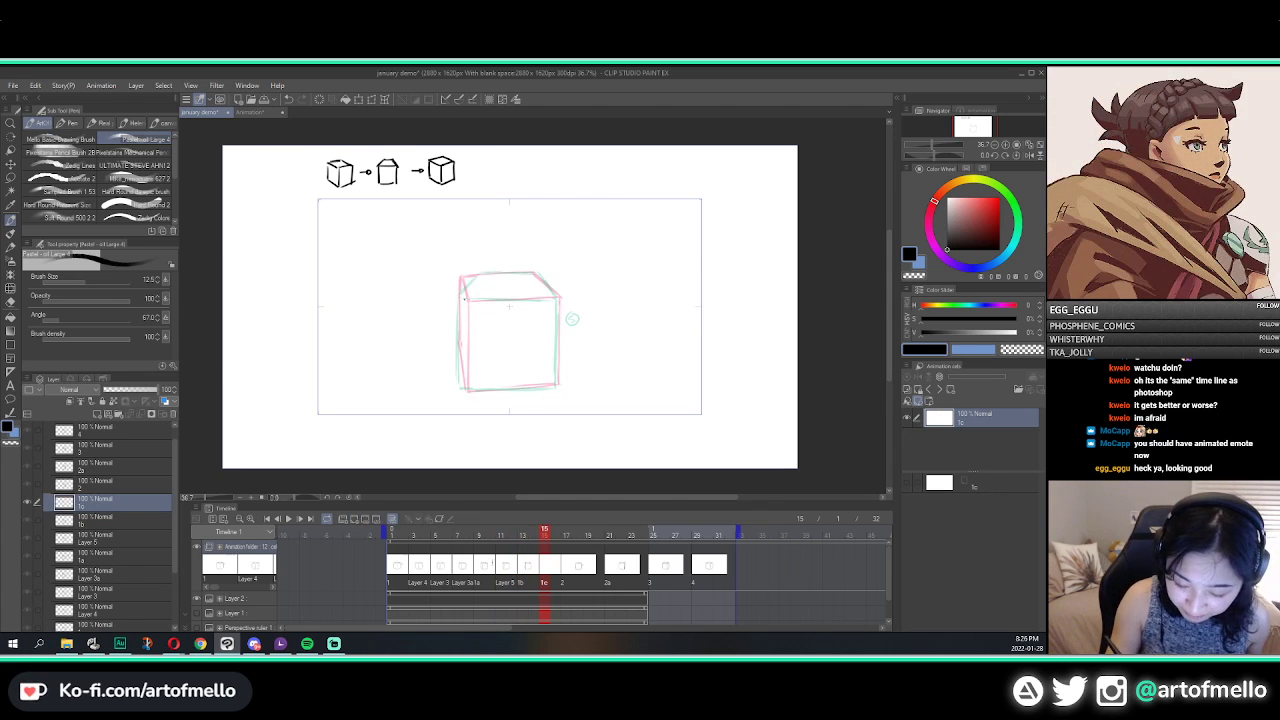
Step: Draw the front face's vertical edges and bottom edge between the onion skin references on the frame 15 cel
drag(464, 299, 462, 356)
key(ctrl+z)
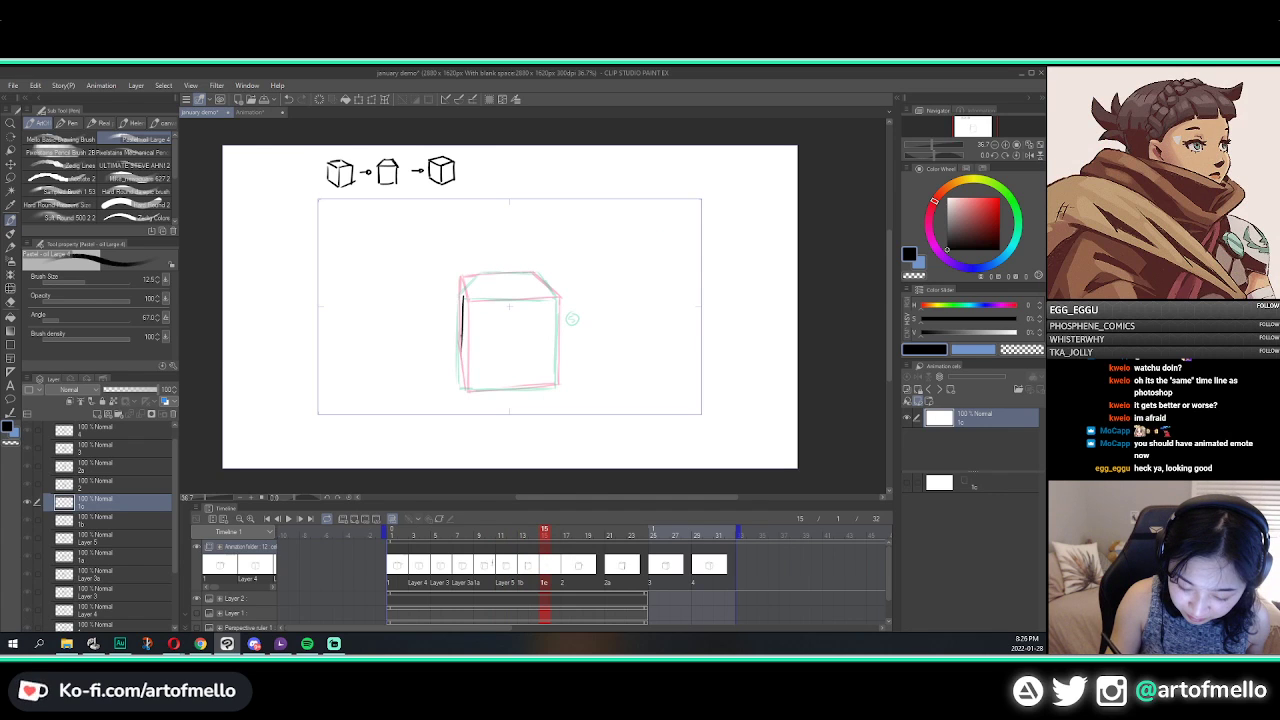
key(ctrl+z)
mouse_move(464, 297)
mouse_down()
mouse_move(462, 388)
mouse_move(511, 386)
mouse_move(463, 390)
mouse_move(544, 386)
mouse_up()
key(ctrl+z)
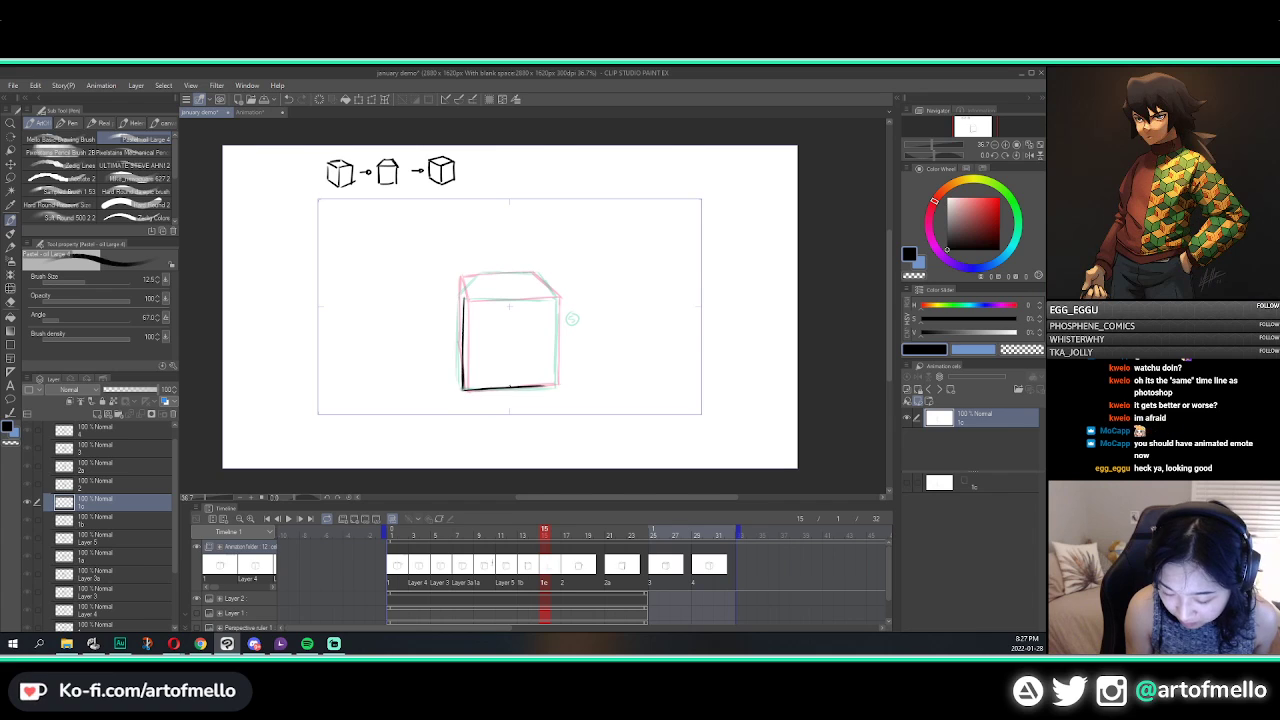
key(ctrl+z)
drag(464, 389, 512, 388)
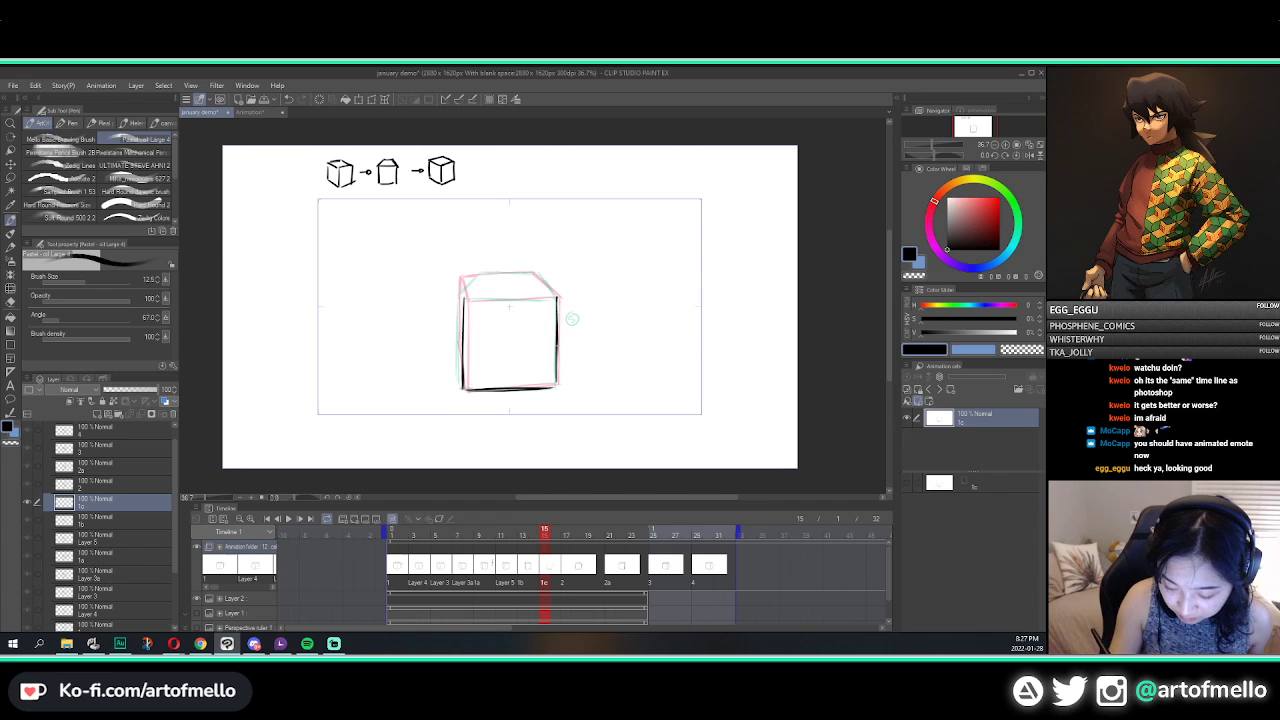
Step: Draw the top face's edges on the frame 15 cel
drag(537, 272, 556, 295)
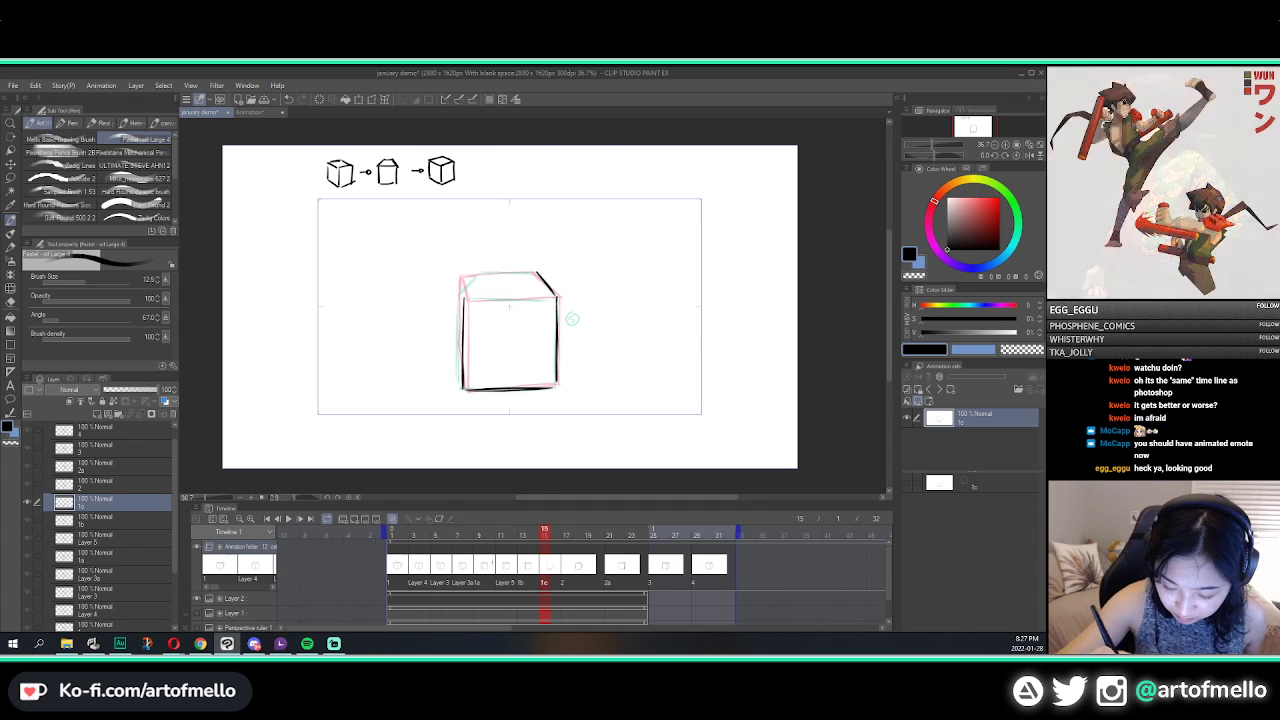
drag(464, 299, 557, 298)
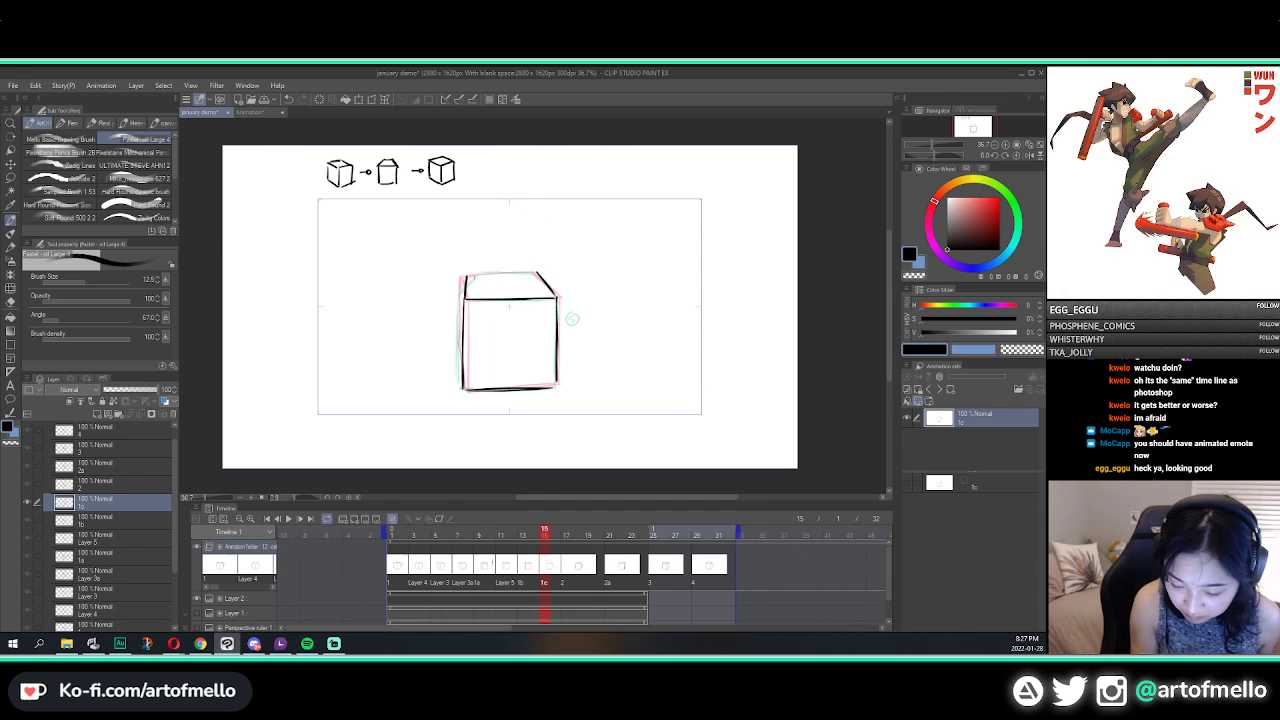
key(ctrl+z)
mouse_move(468, 275)
mouse_down()
mouse_move(537, 272)
mouse_move(512, 272)
mouse_move(469, 307)
mouse_up()
key(ctrl+z)
Step: Turn off onion skin and flip between frames 13, 15 and 17 to compare the new frame 15 cube
click(392, 521)
key(Left)
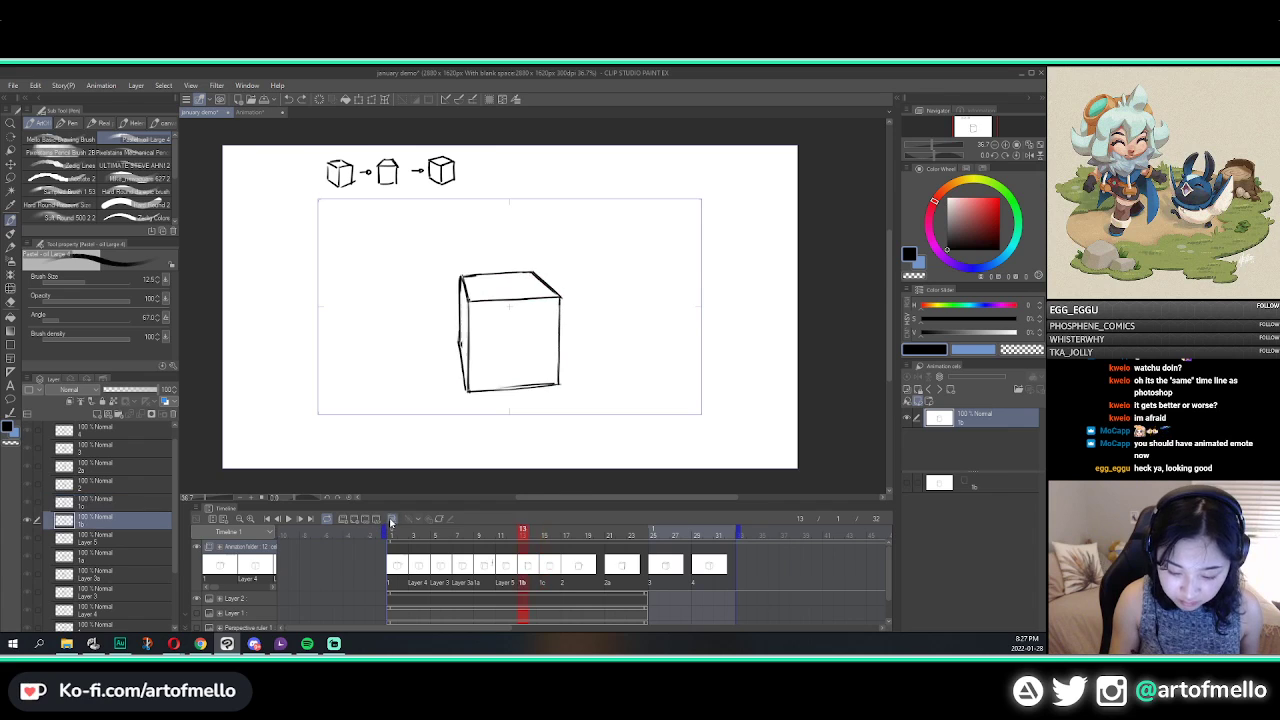
key(Right)
key(Right)
key(Left)
key(Right)
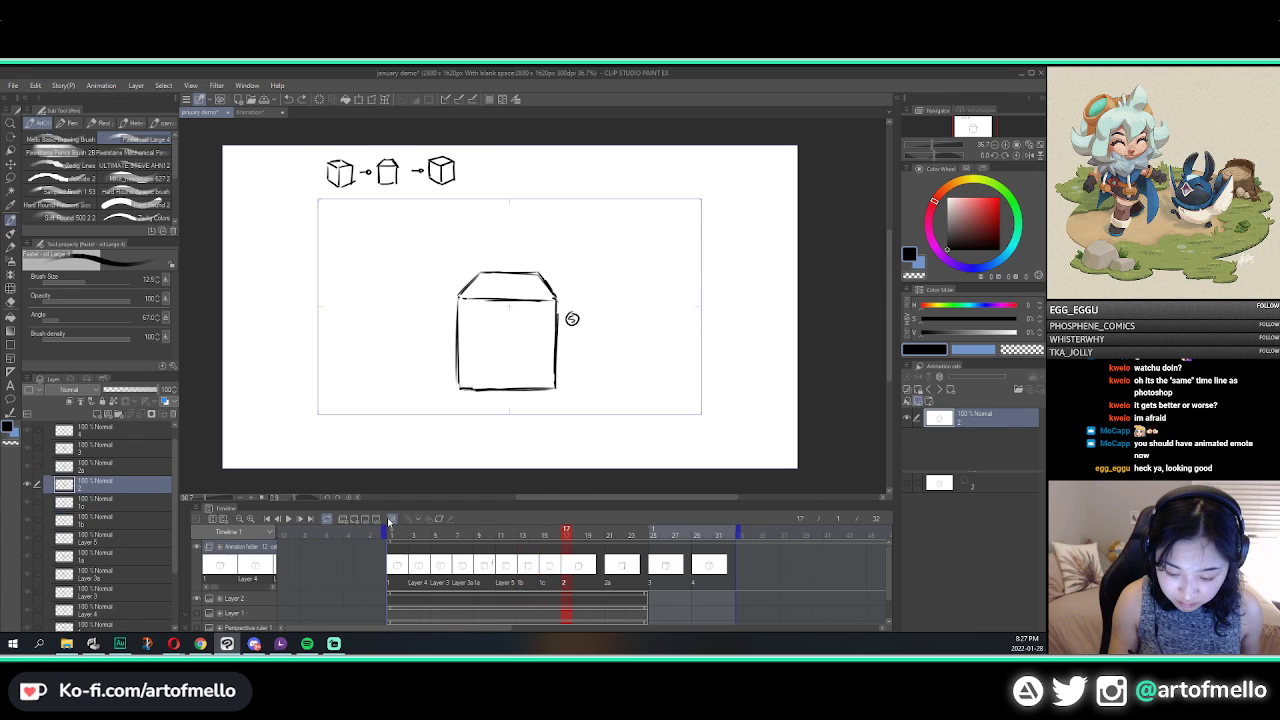
key(Left)
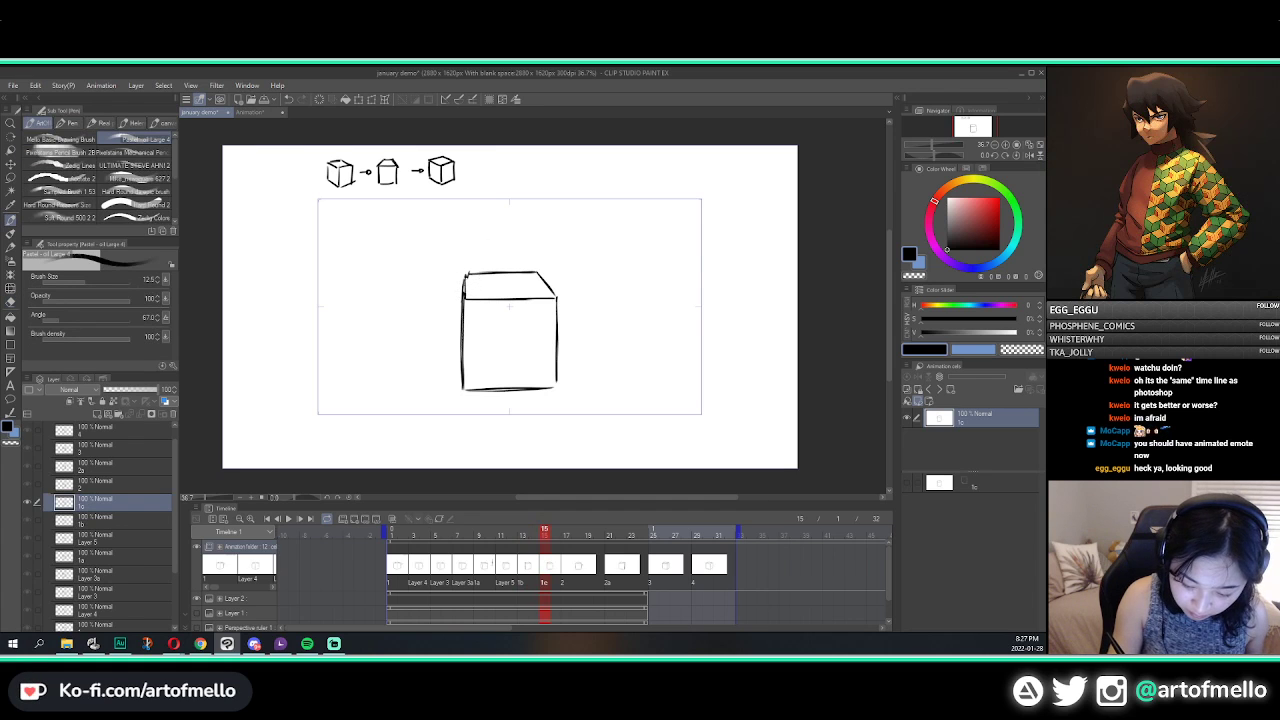
Step: Step through the frames from 13 to 21 and play back the cube rotation
key(Left)
key(Right)
key(Right)
key(Right)
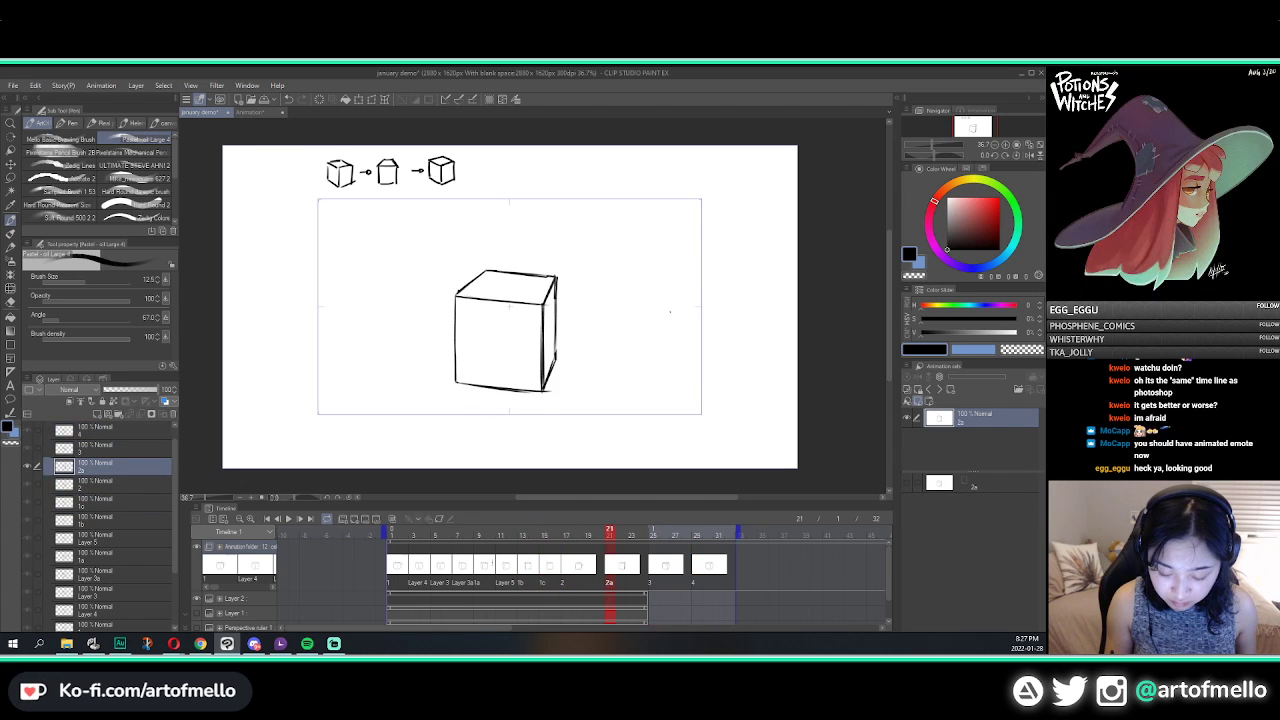
key(space)
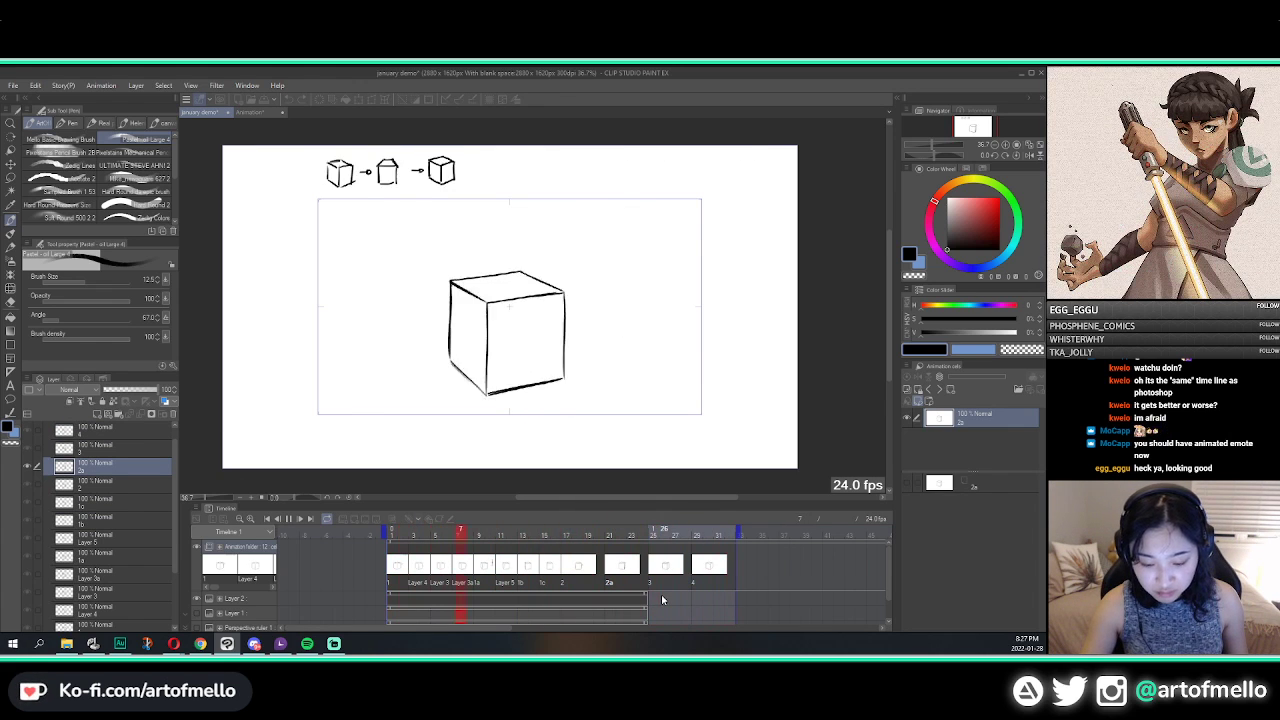
key(space)
Step: Add a new animation cel at frame 19 and turn on onion skin
click(586, 552)
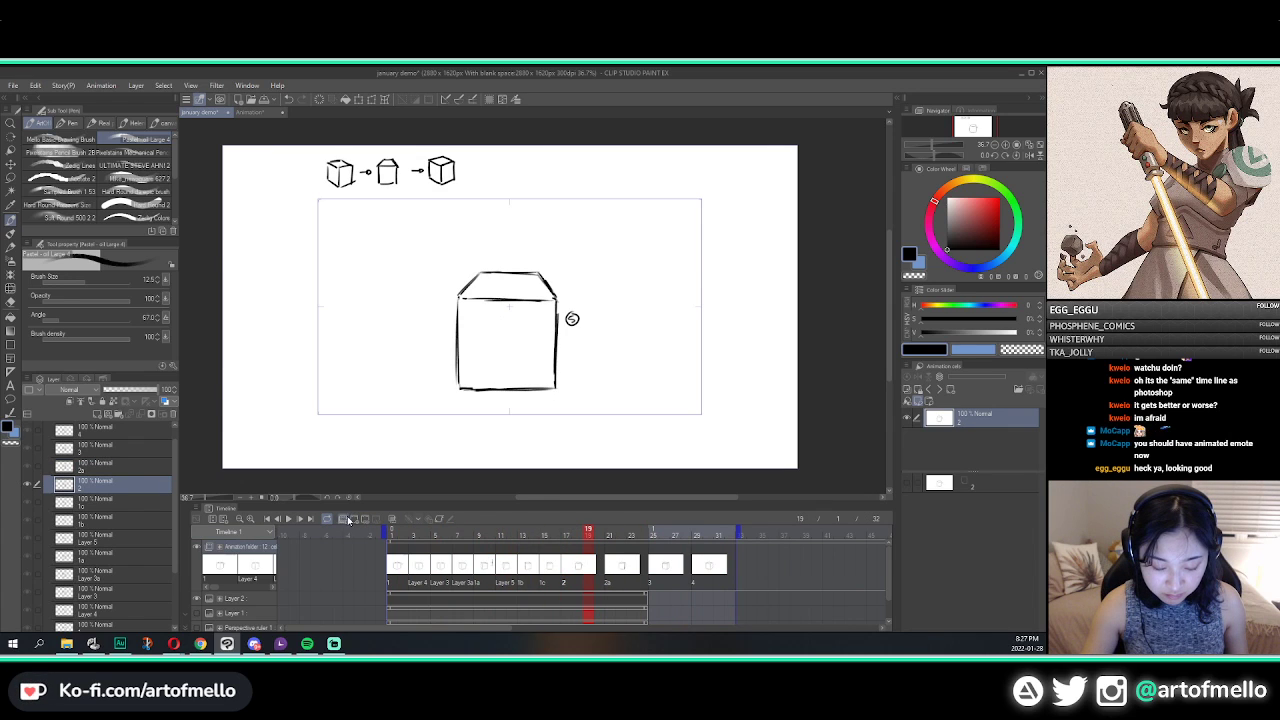
click(366, 519)
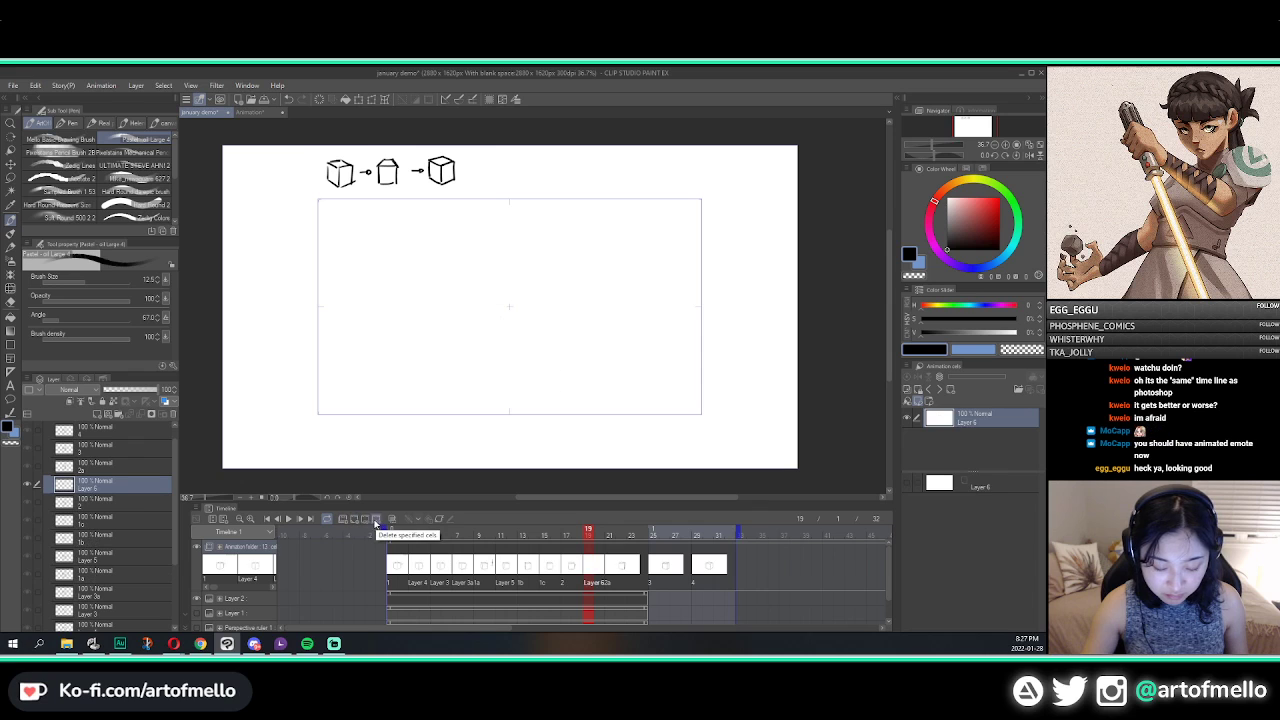
click(390, 518)
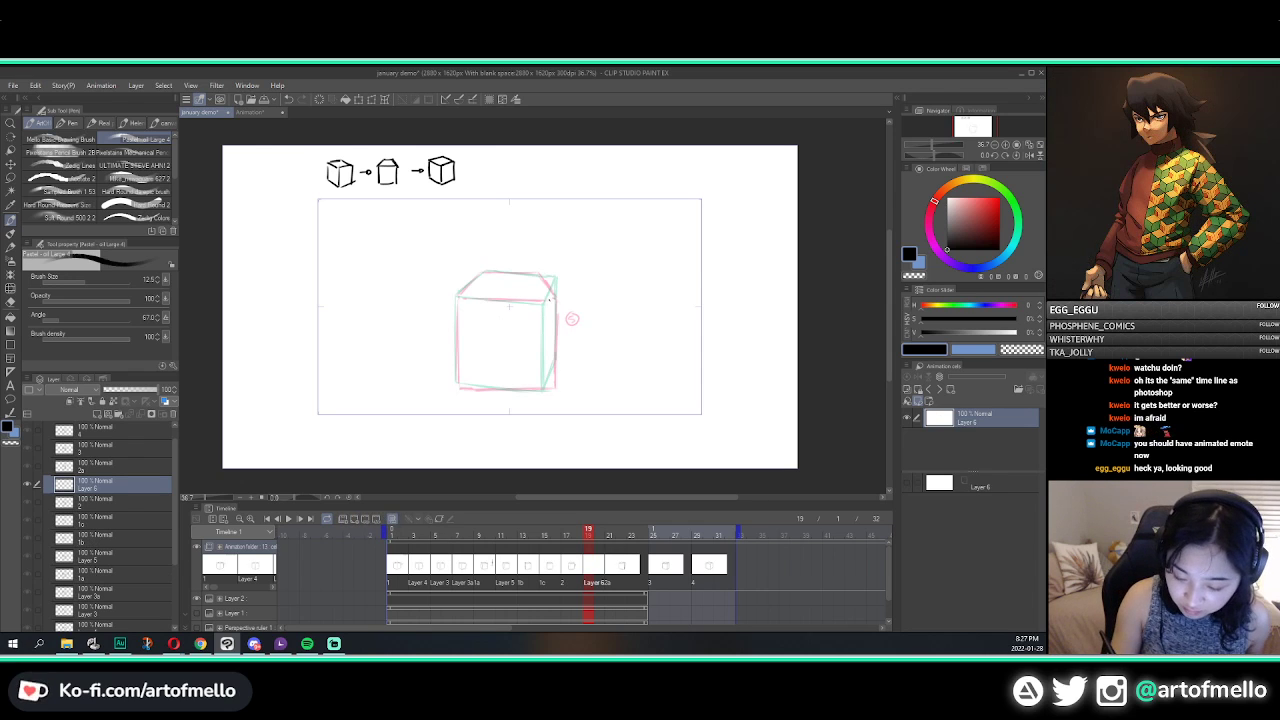
Step: Draw the cube's front face, top face and narrow right face between the onion skin references on the frame 19 cel
drag(548, 298, 549, 380)
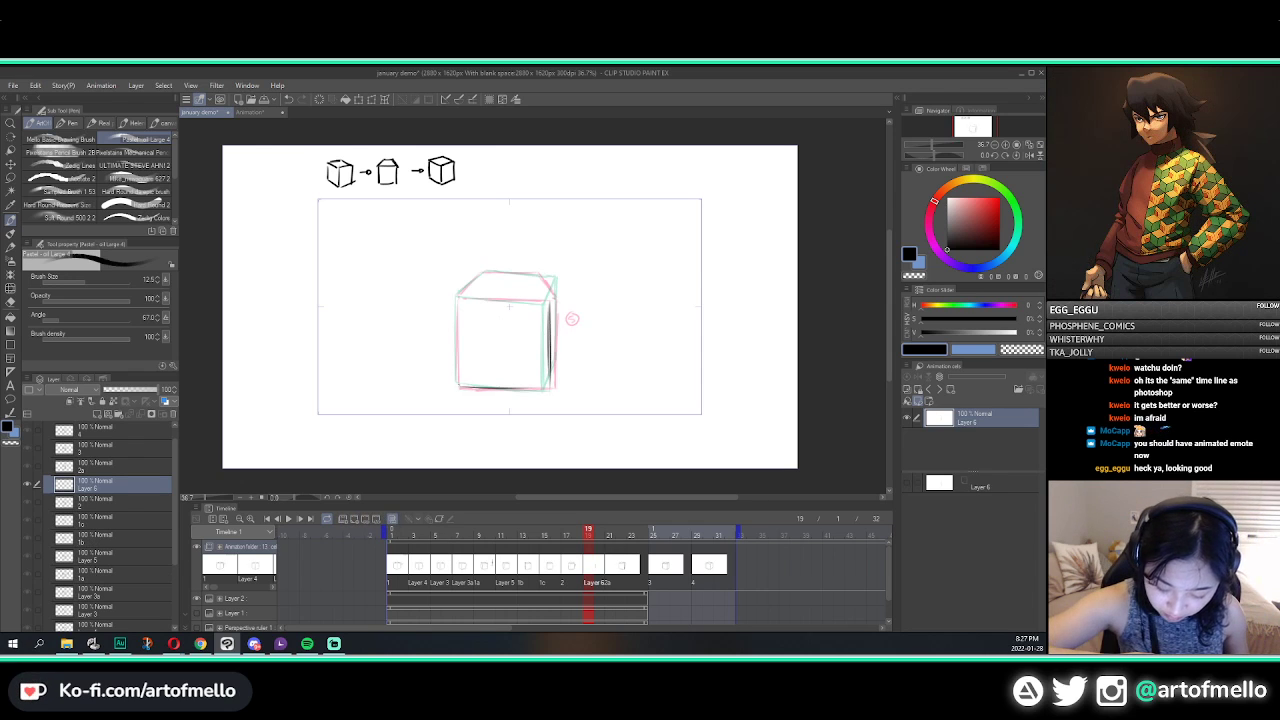
drag(456, 308, 457, 386)
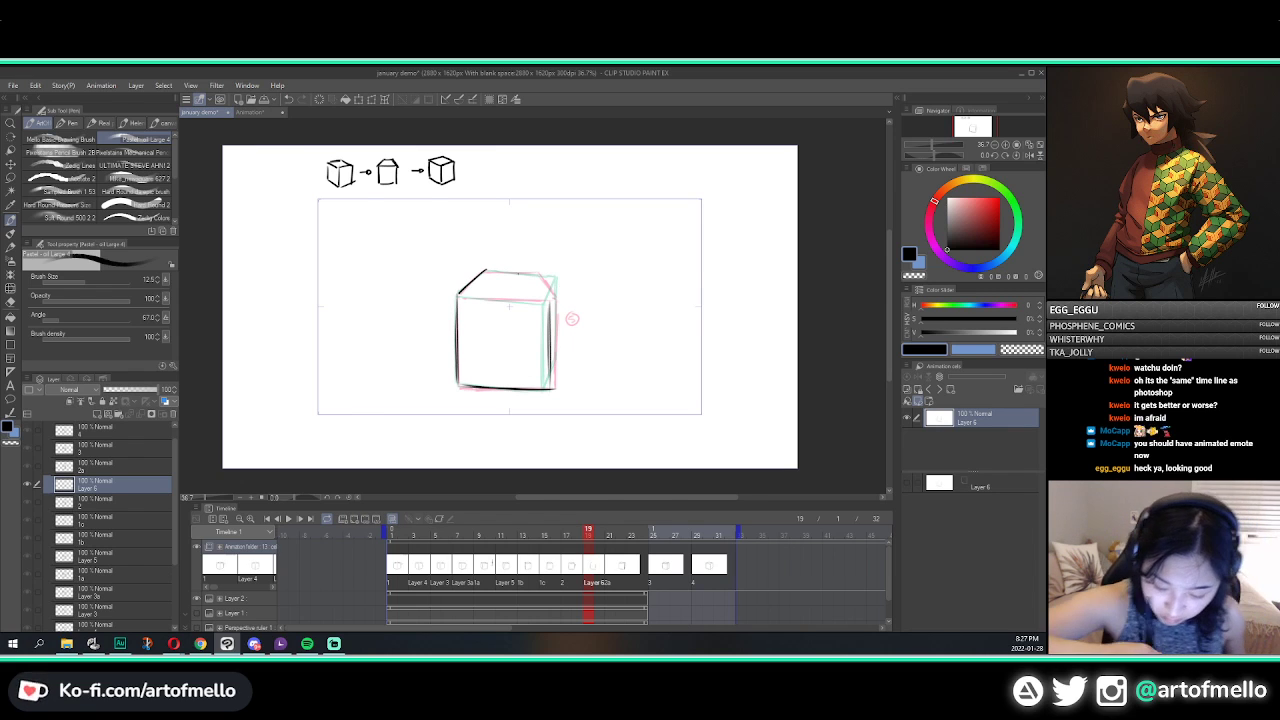
drag(487, 270, 548, 274)
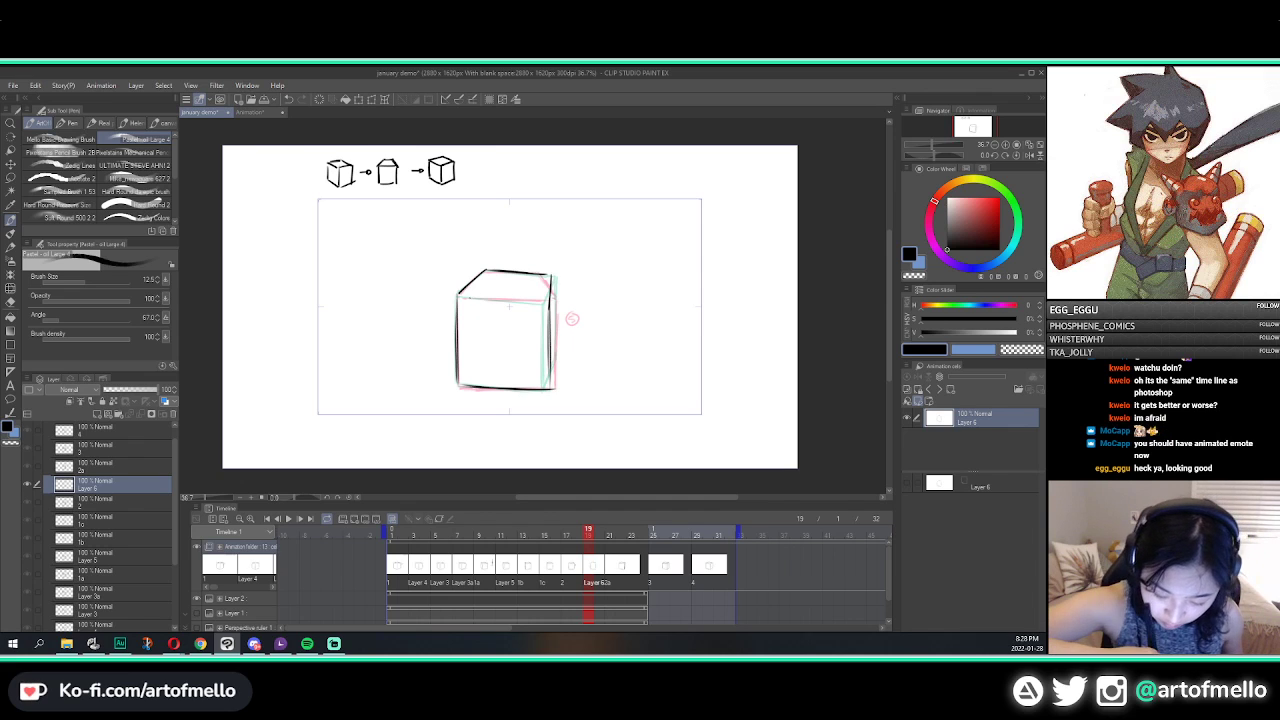
mouse_move(459, 295)
mouse_down()
mouse_move(548, 303)
mouse_move(553, 350)
mouse_up()
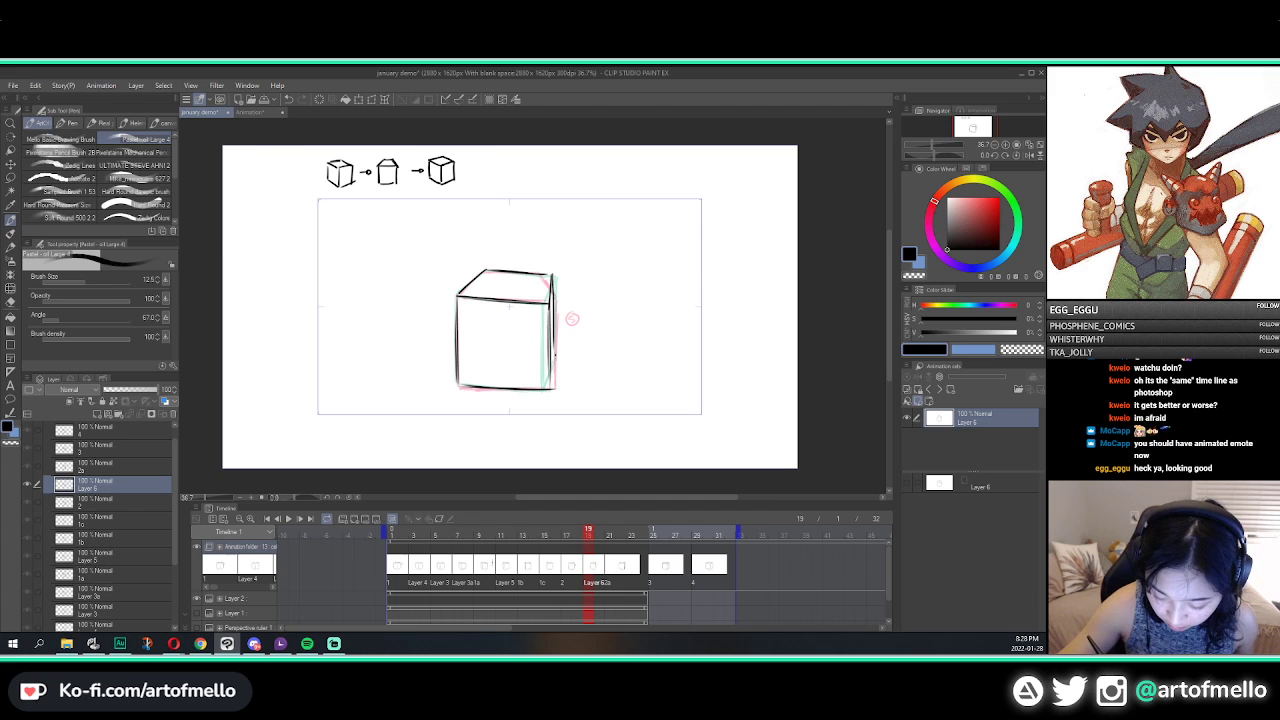
drag(553, 352, 554, 384)
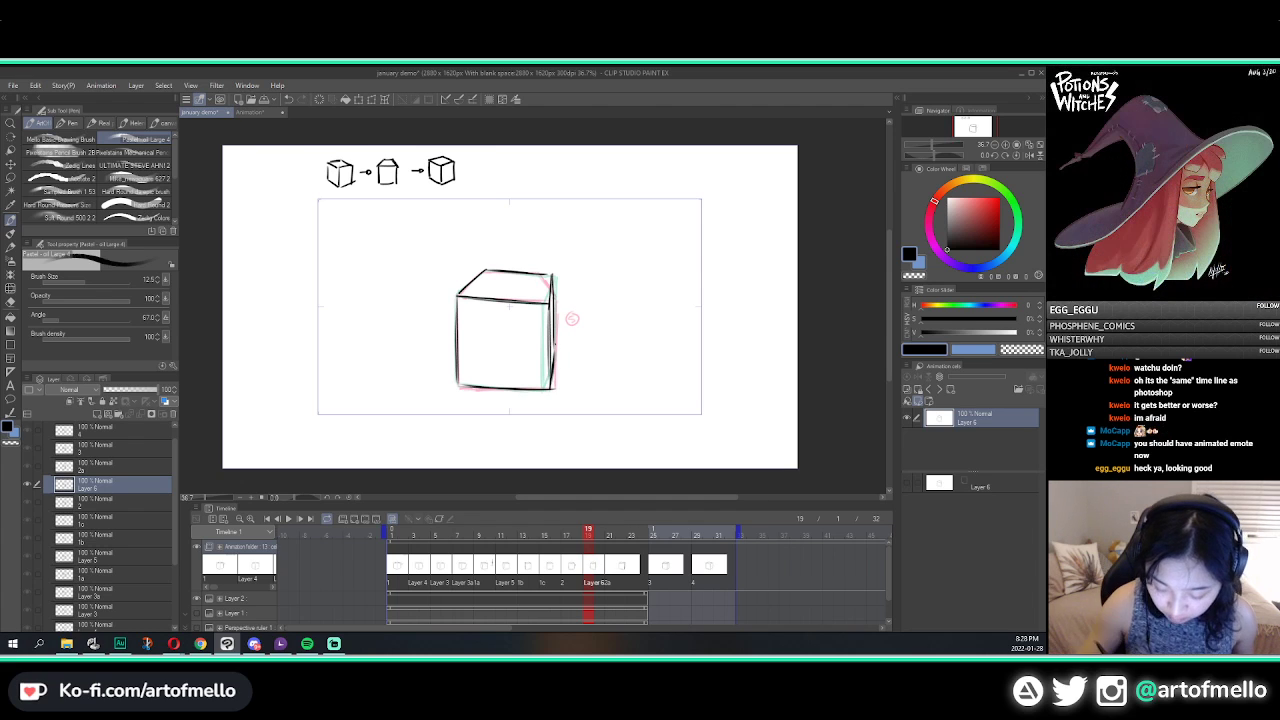
drag(553, 272, 554, 346)
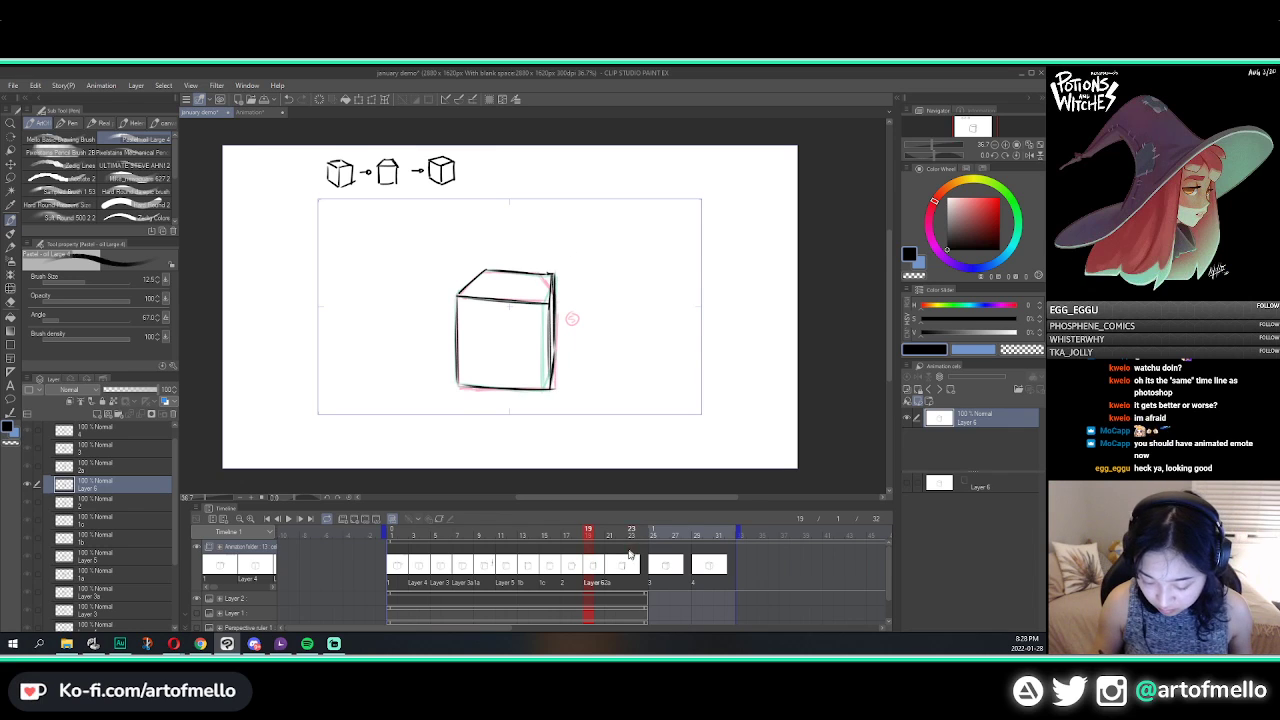
Step: Add a new animation cel at frame 23 and draw the sides and bottom edge of the cube's front face over the onion skin
click(630, 554)
click(355, 521)
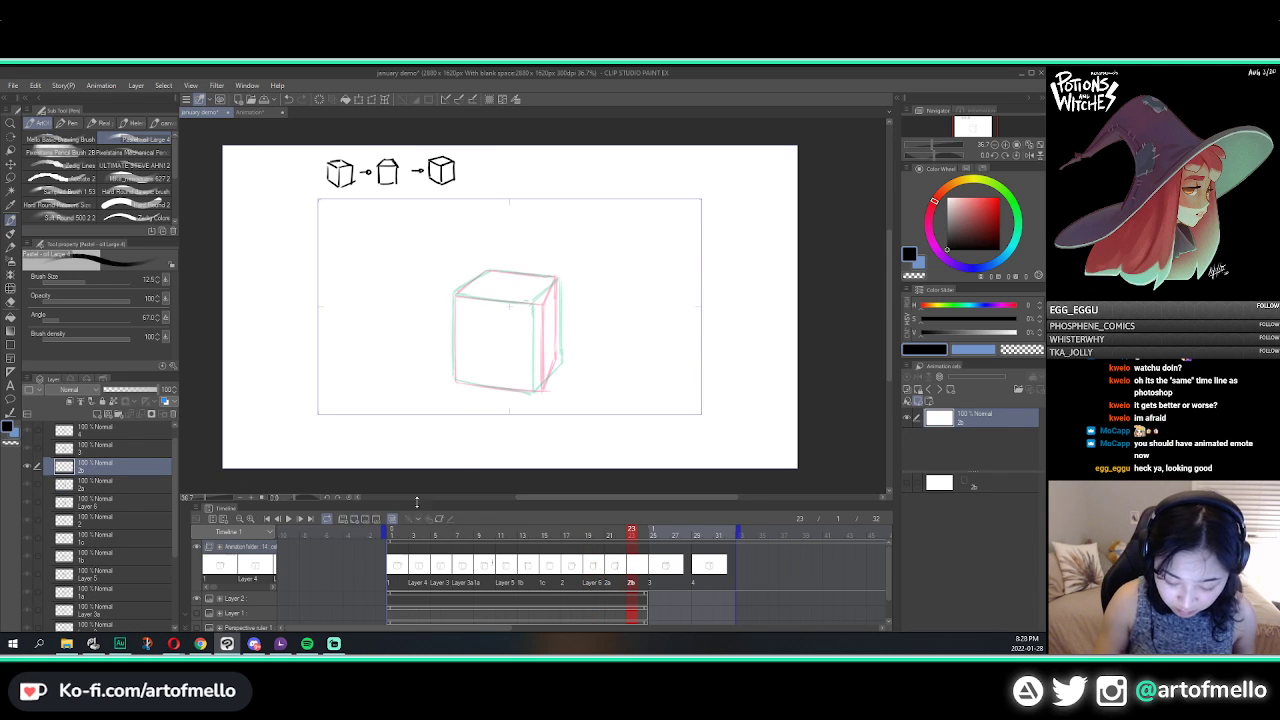
drag(537, 304, 536, 396)
key(ctrl+z)
key(ctrl+z)
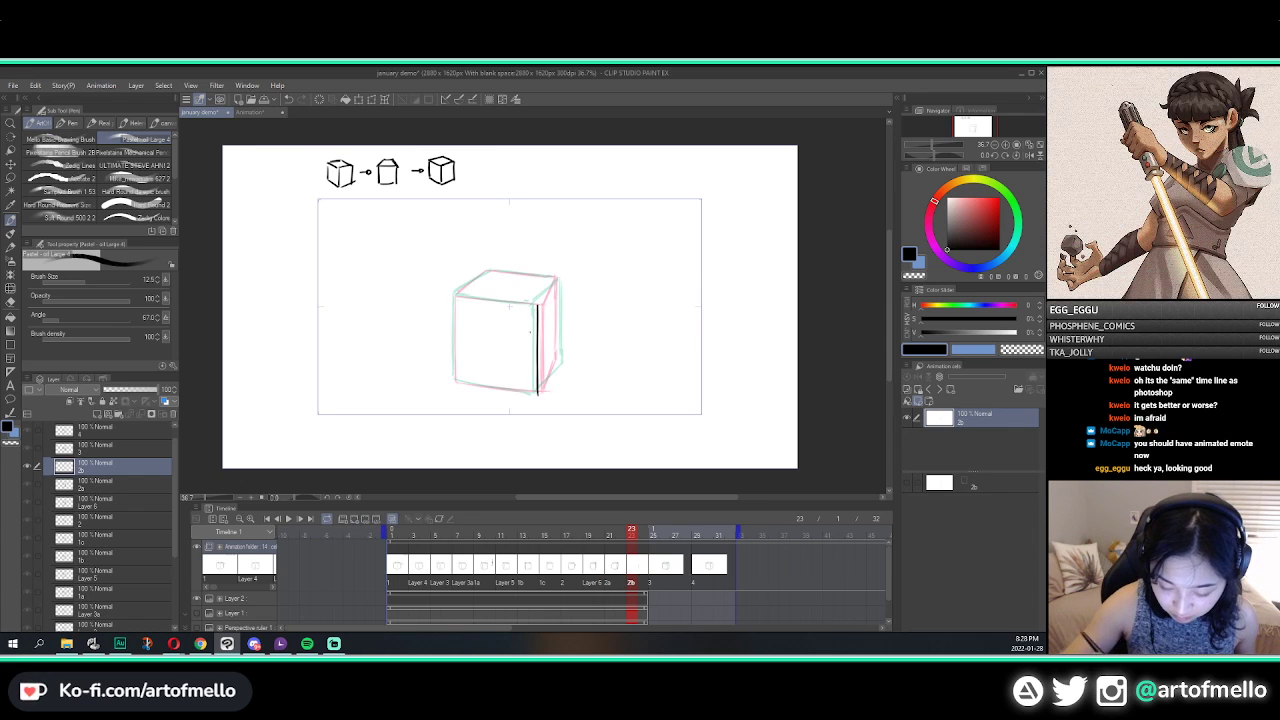
drag(455, 381, 538, 394)
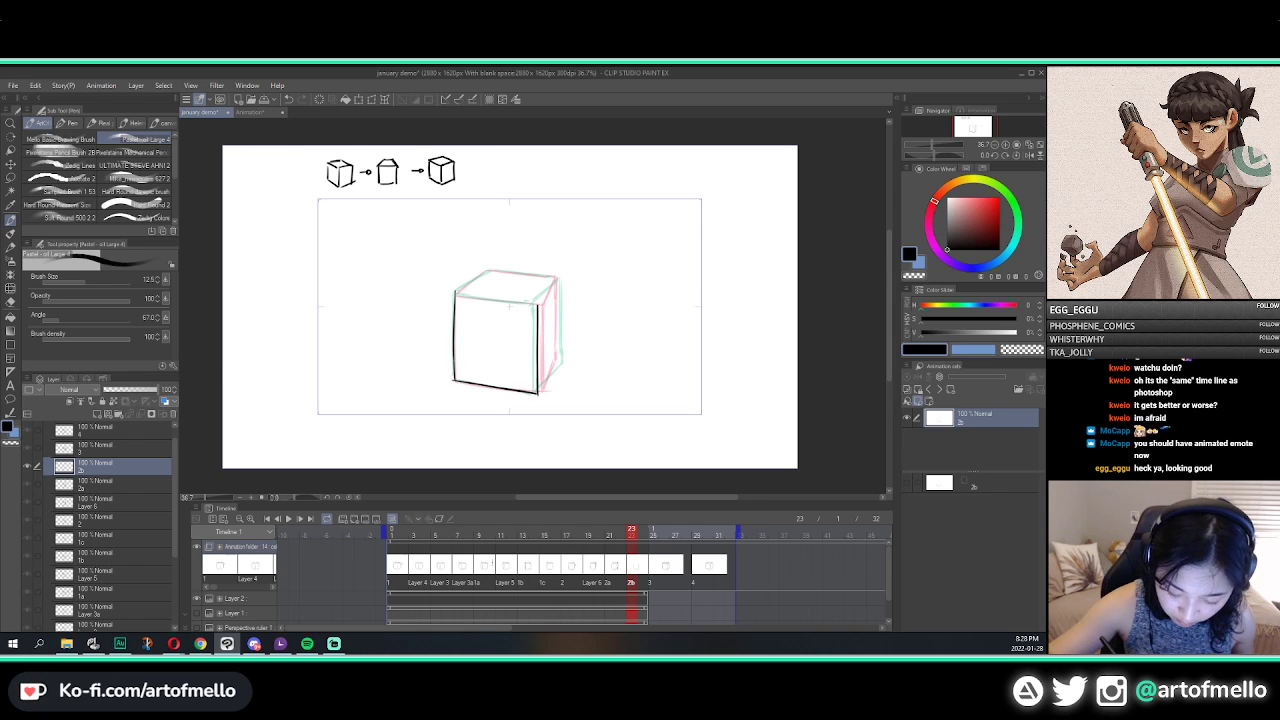
Step: Draw the cube's top face and narrow right face between the onion skin references on the frame 23 cel
drag(455, 291, 493, 269)
key(ctrl+z)
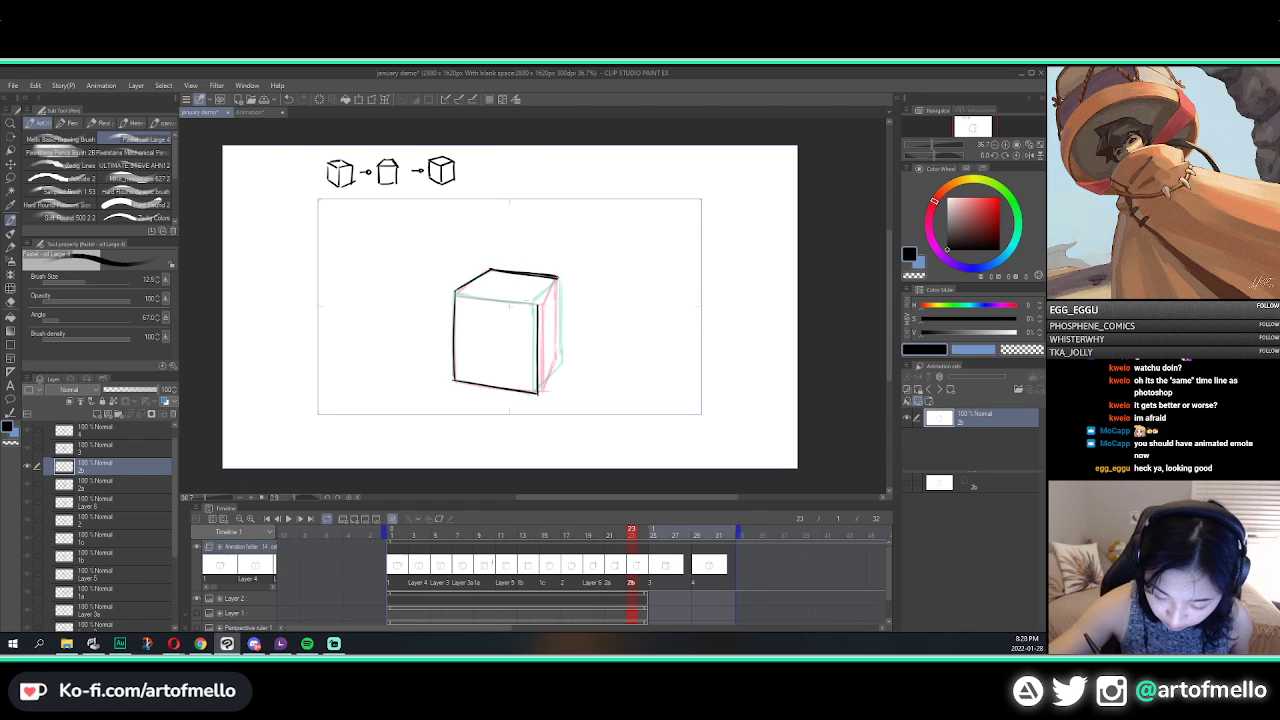
drag(557, 277, 555, 361)
key(ctrl+z)
drag(557, 277, 555, 368)
key(ctrl+z)
key(ctrl+z)
drag(557, 277, 559, 368)
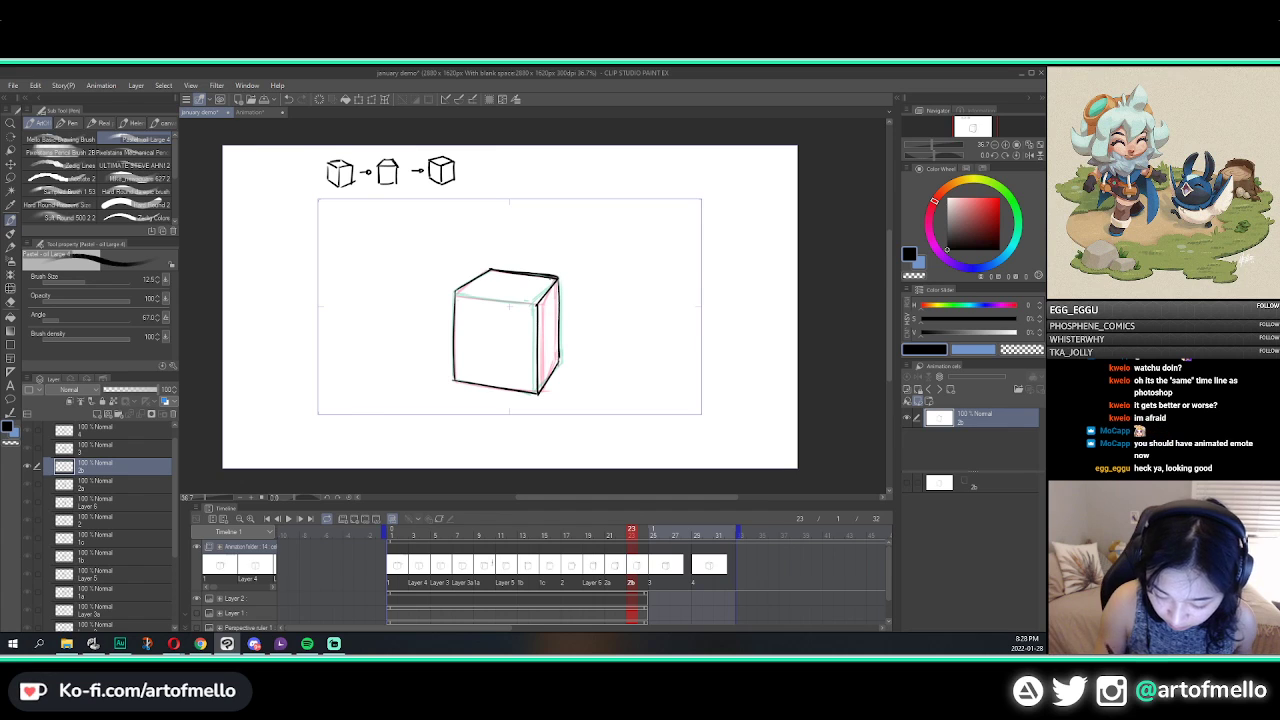
drag(455, 292, 537, 304)
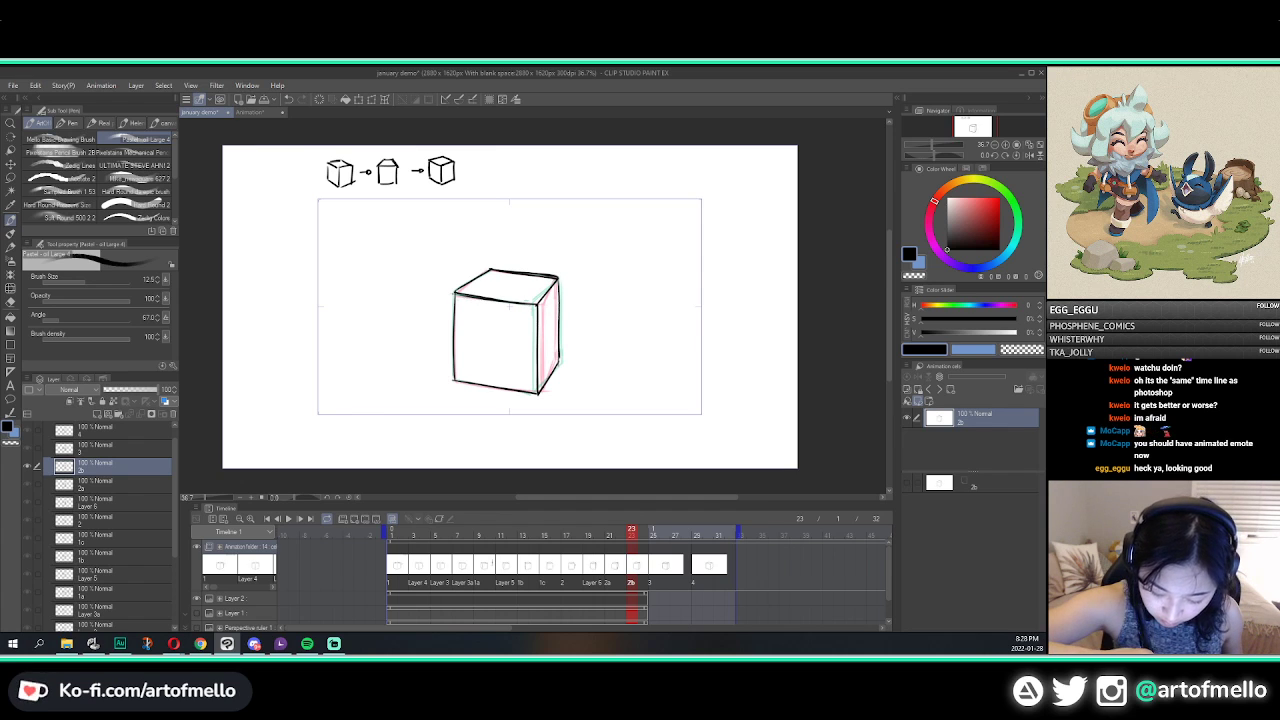
Step: Add a new animation cel at frame 27 and draw the sides and bottom edge of the cube's left face
drag(638, 535, 673, 528)
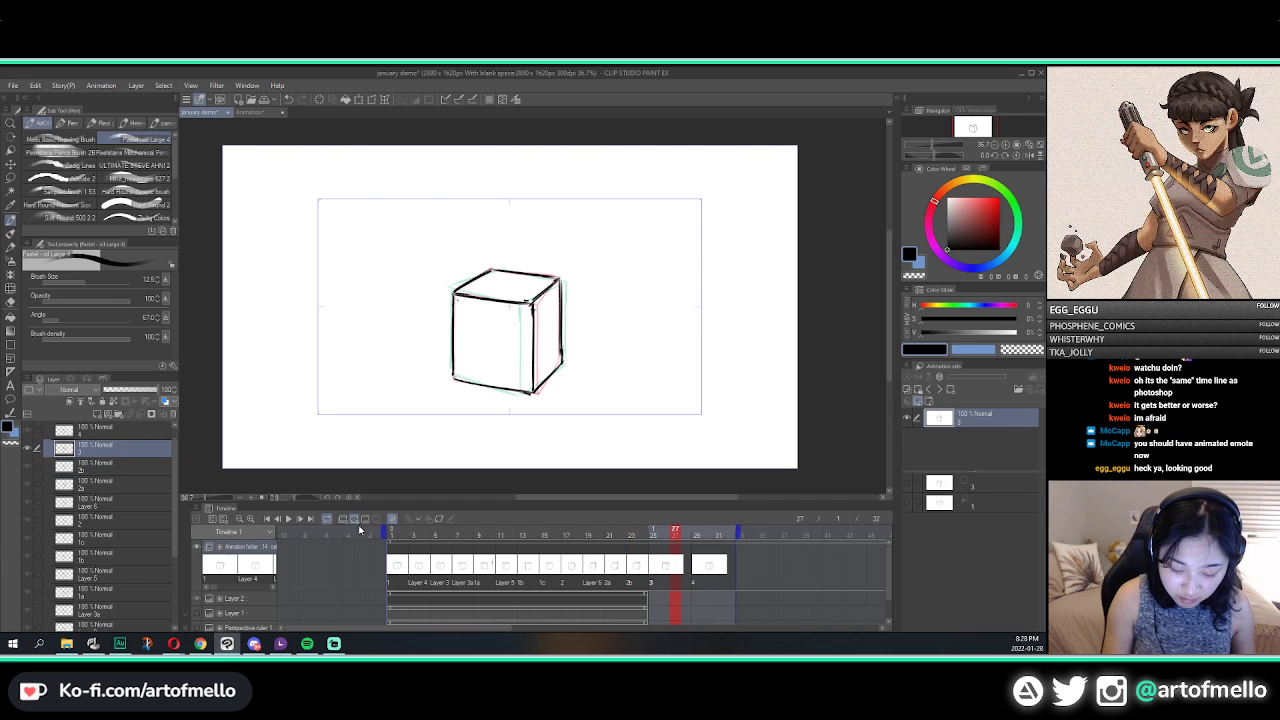
click(356, 520)
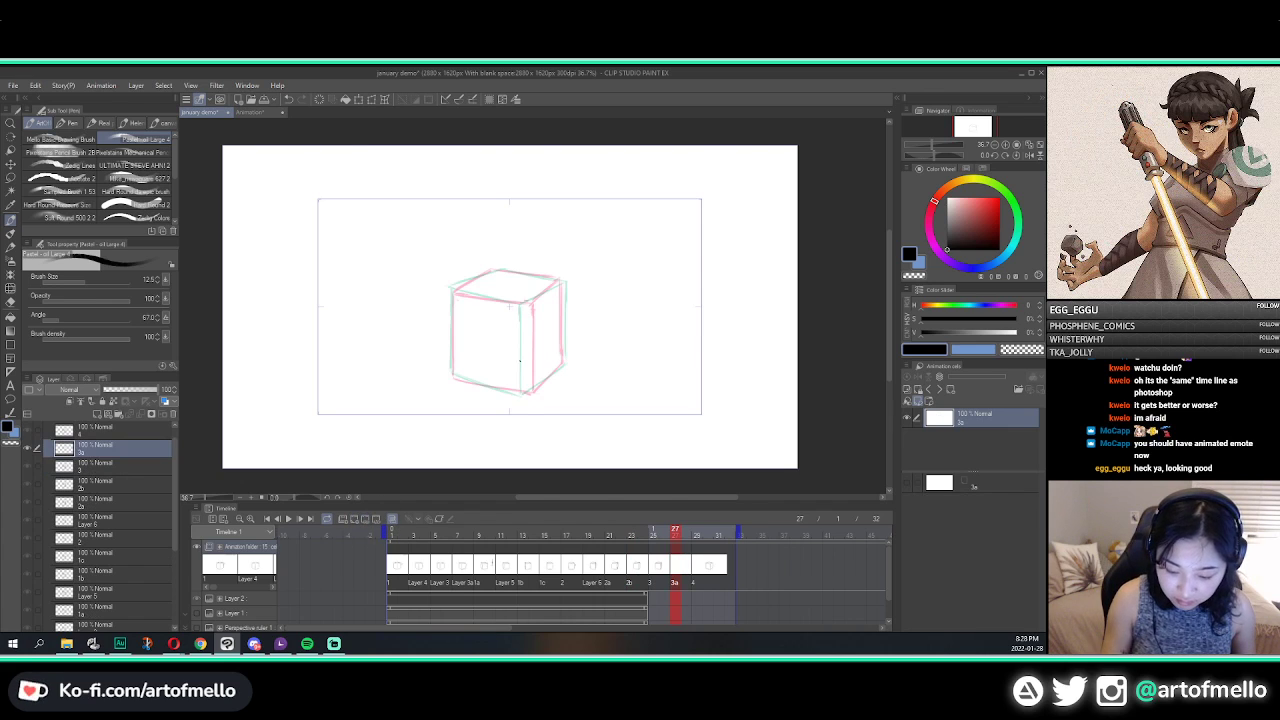
key(ctrl+z)
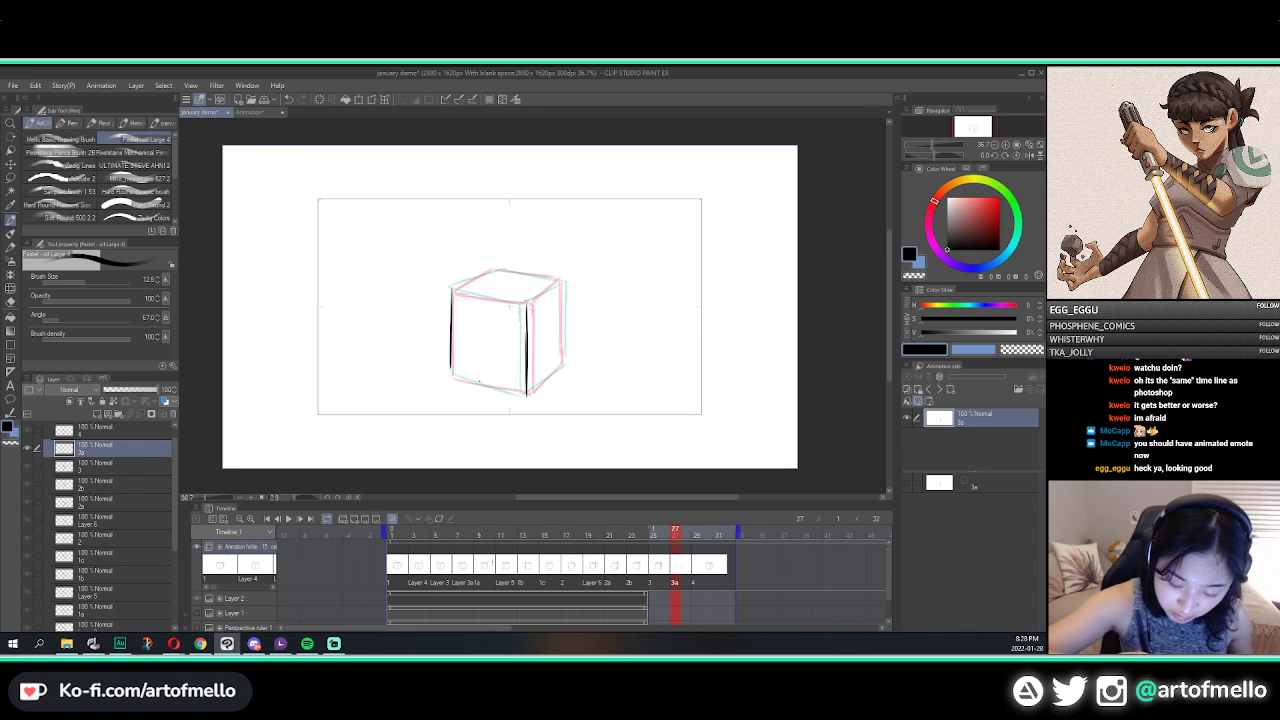
drag(452, 378, 525, 393)
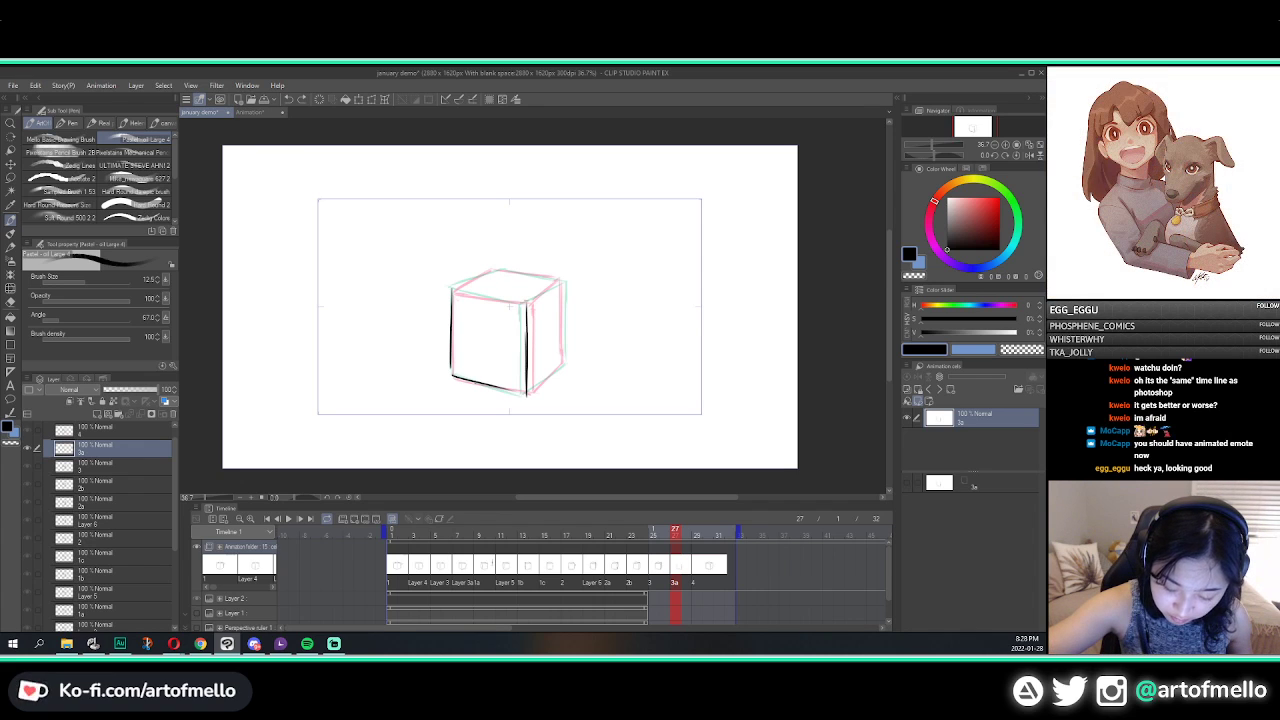
drag(452, 377, 523, 394)
key(ctrl+z)
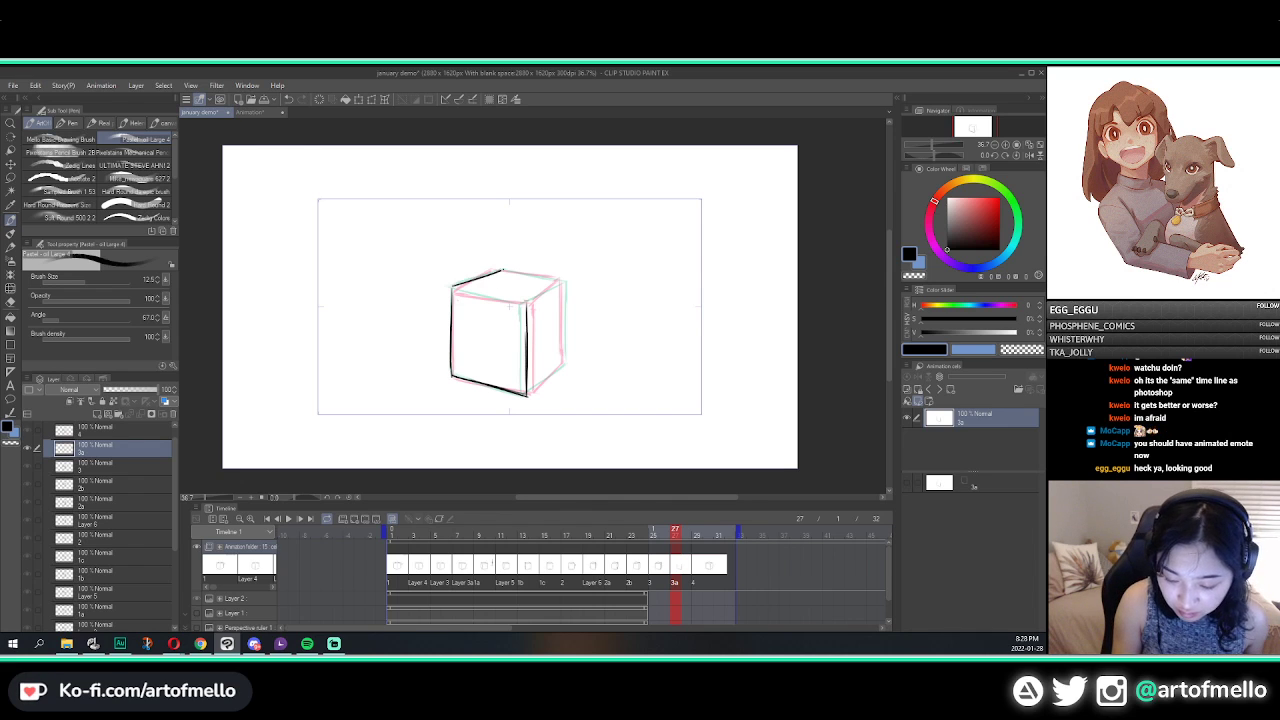
Step: Draw the cube's top face and right face between the onion skin references on the frame 27 cel
mouse_move(474, 278)
mouse_down()
mouse_move(495, 268)
mouse_move(564, 282)
mouse_up()
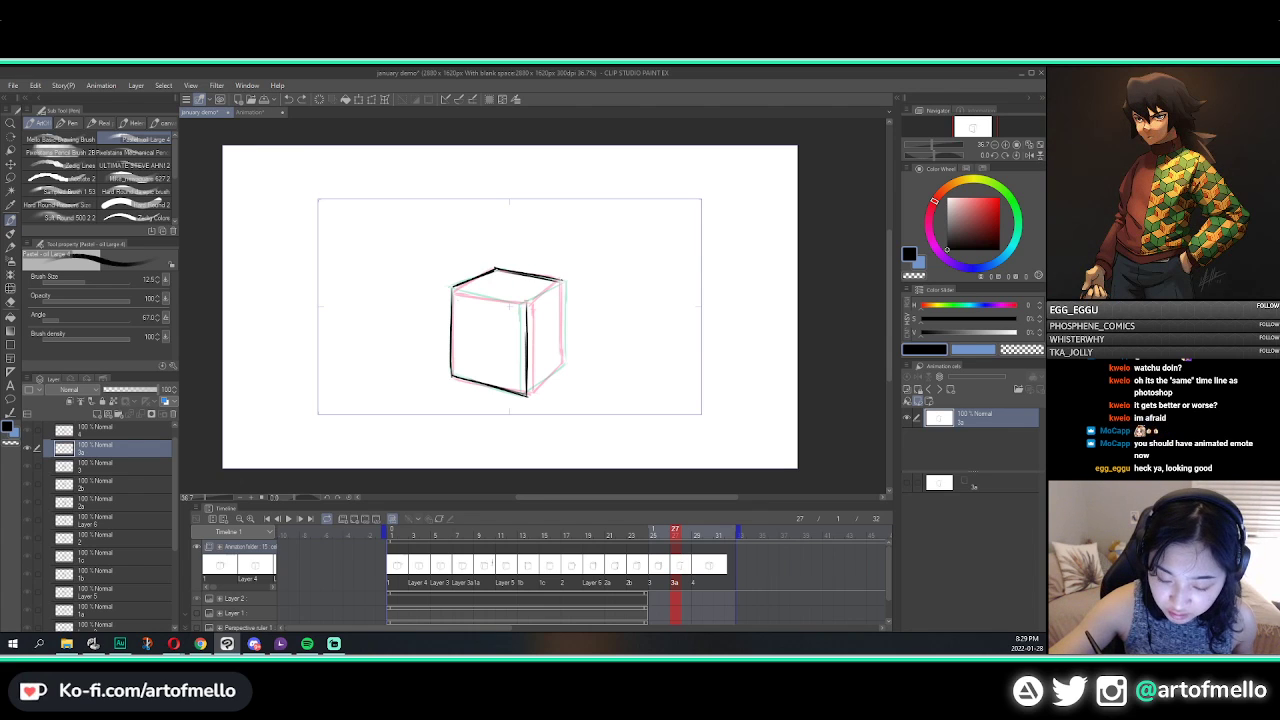
drag(563, 282, 562, 358)
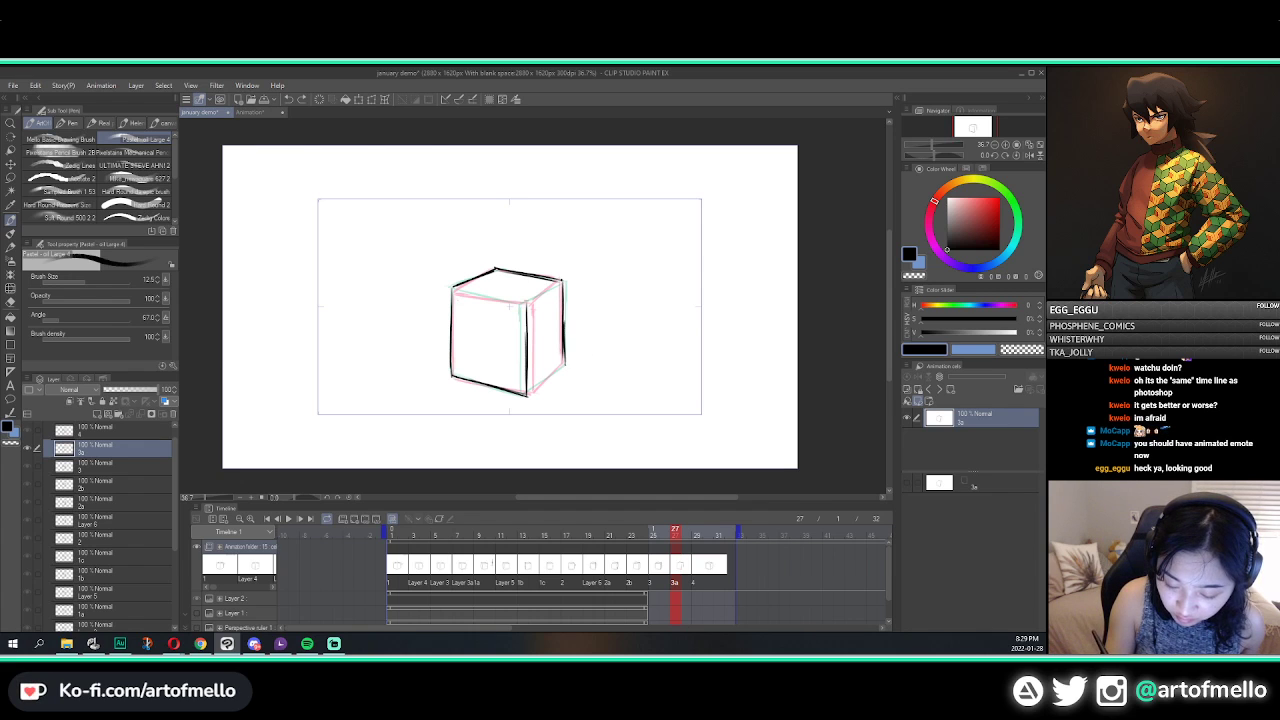
drag(564, 362, 528, 395)
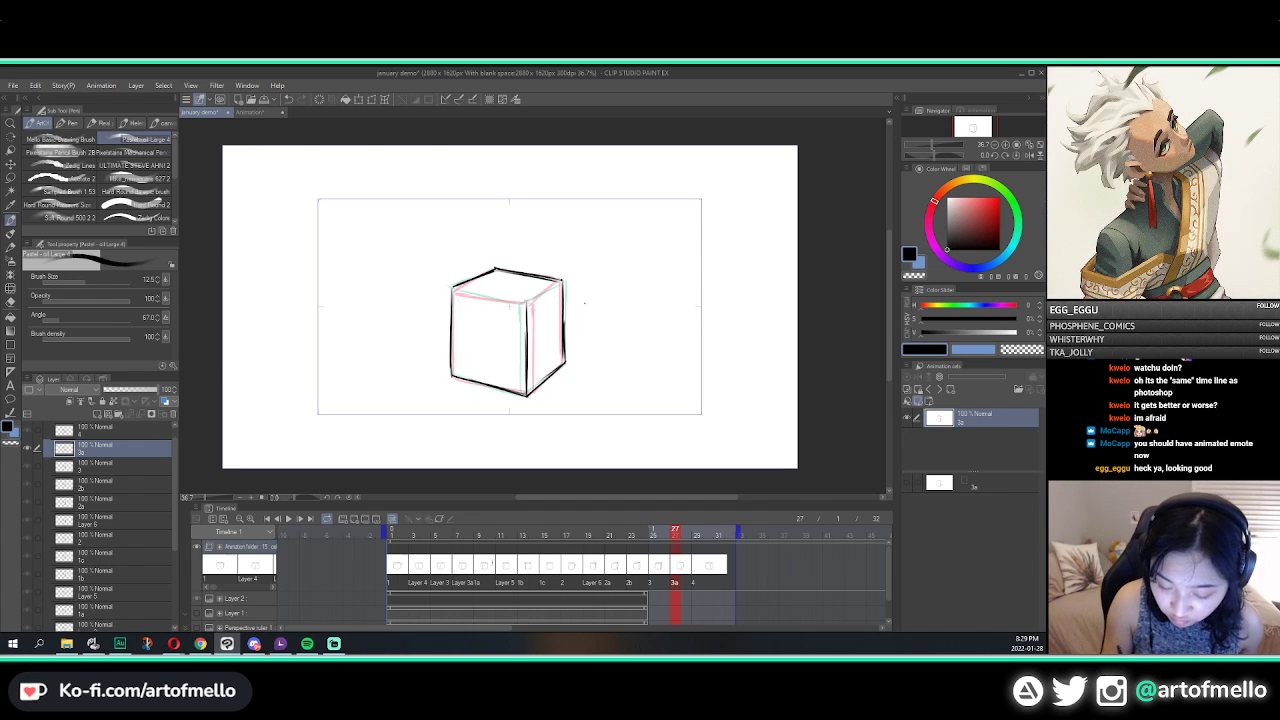
drag(550, 288, 526, 304)
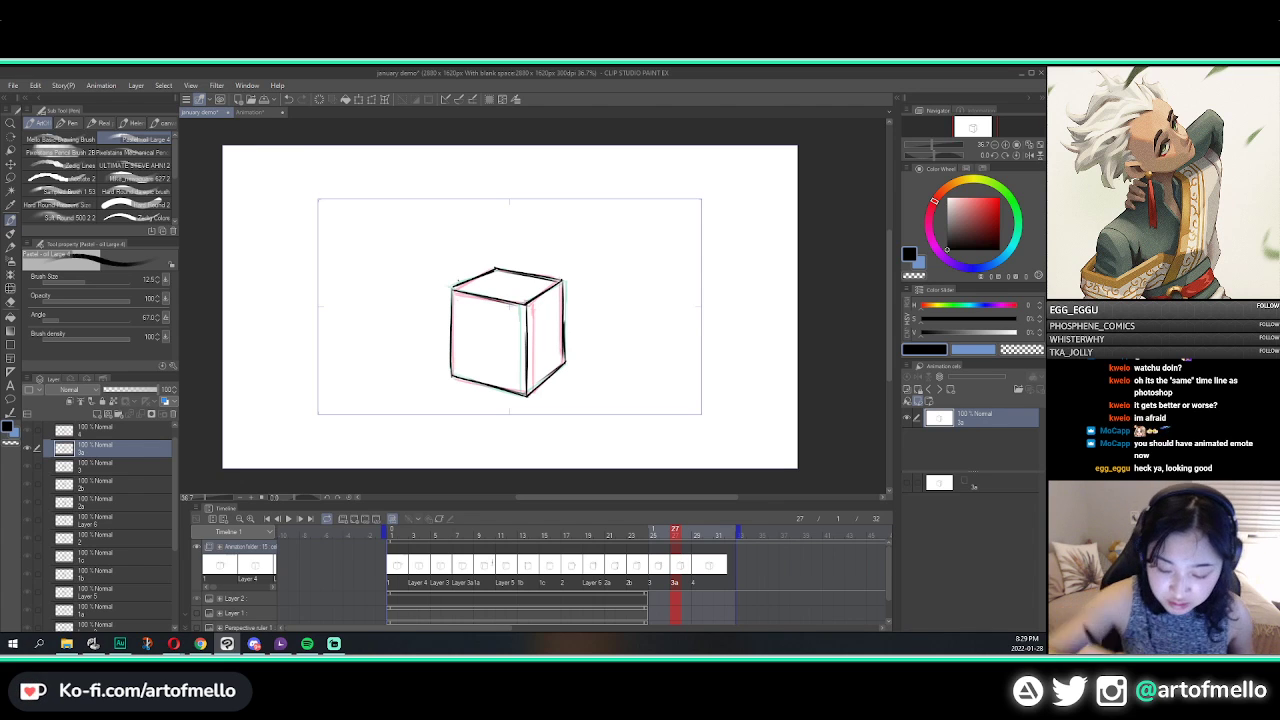
Step: Flip between frame 27 and its neighbouring frames to compare the new cube drawing
key(Right)
key(Left)
key(Left)
key(Right)
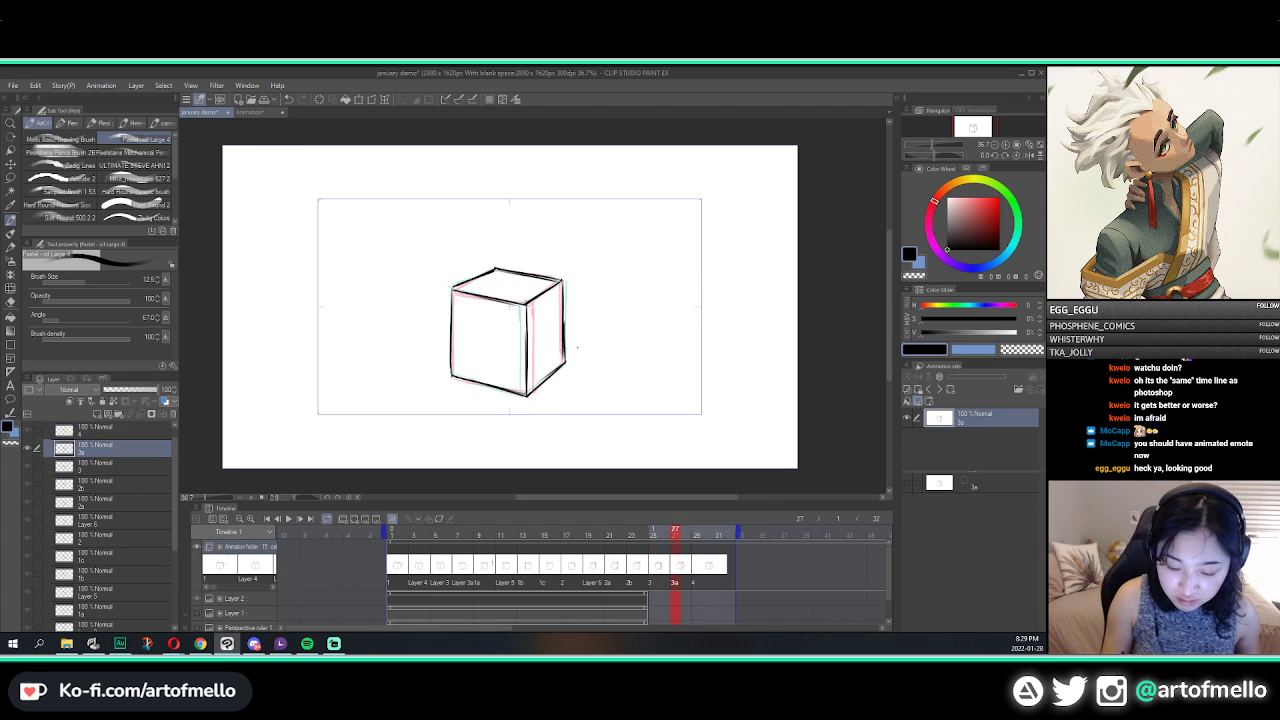
Step: Add a new animation cel at frame 31 and turn on onion skin
key(Right)
key(Right)
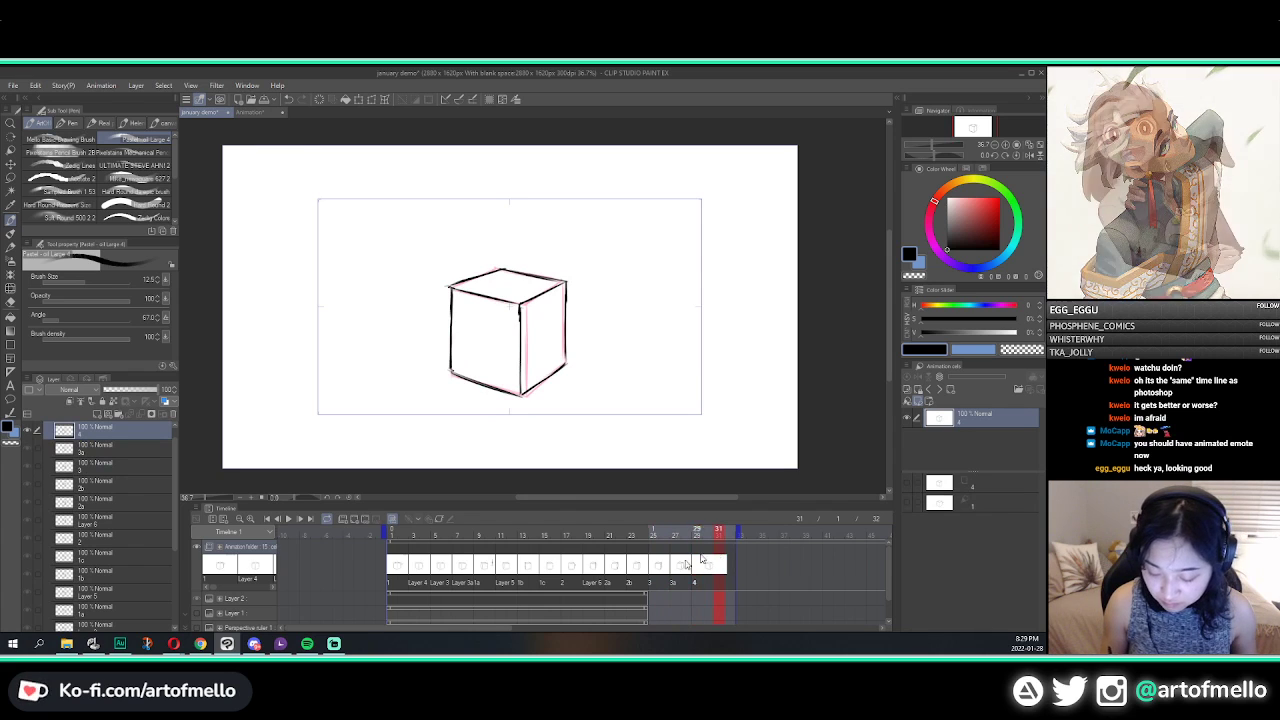
click(357, 522)
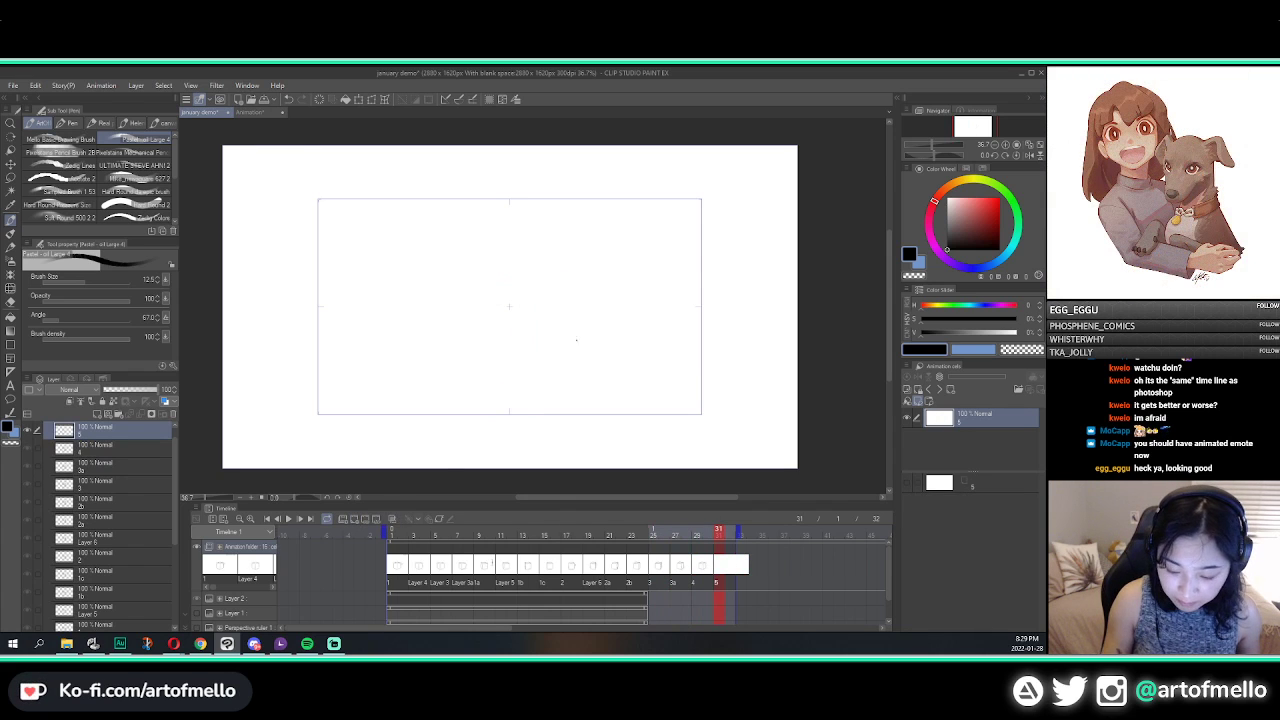
key(ctrl+z)
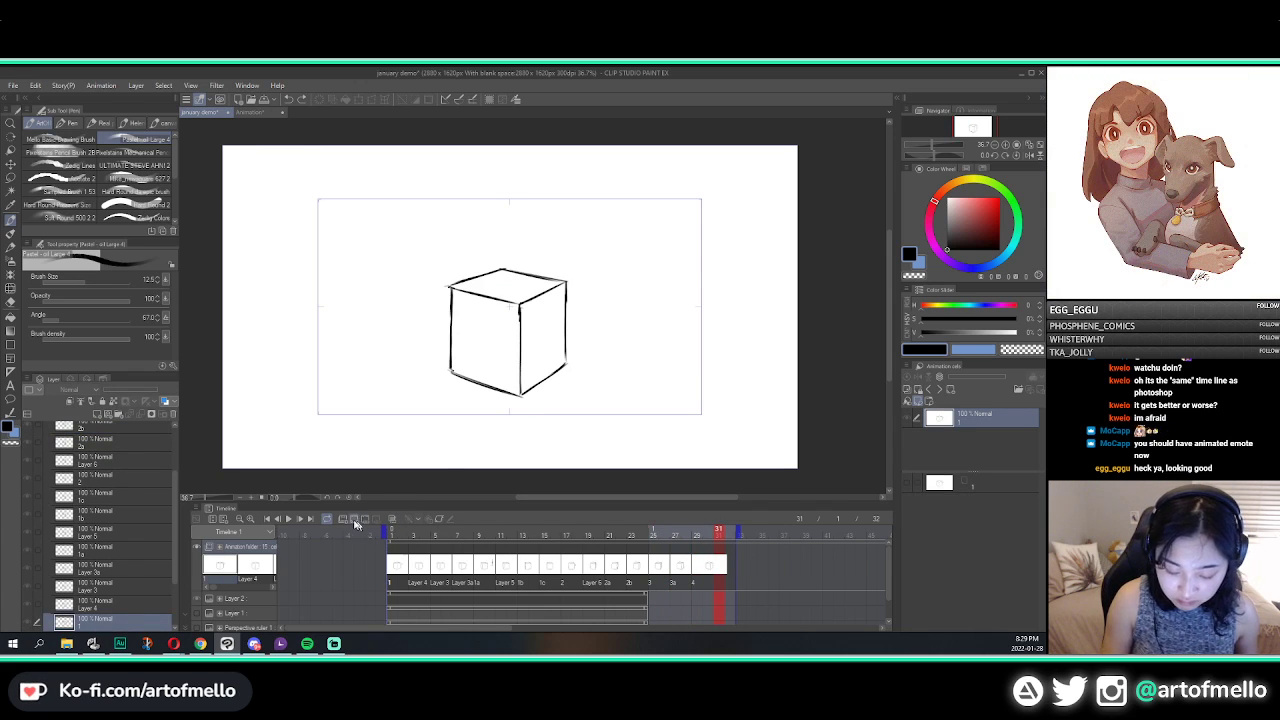
click(357, 522)
click(391, 519)
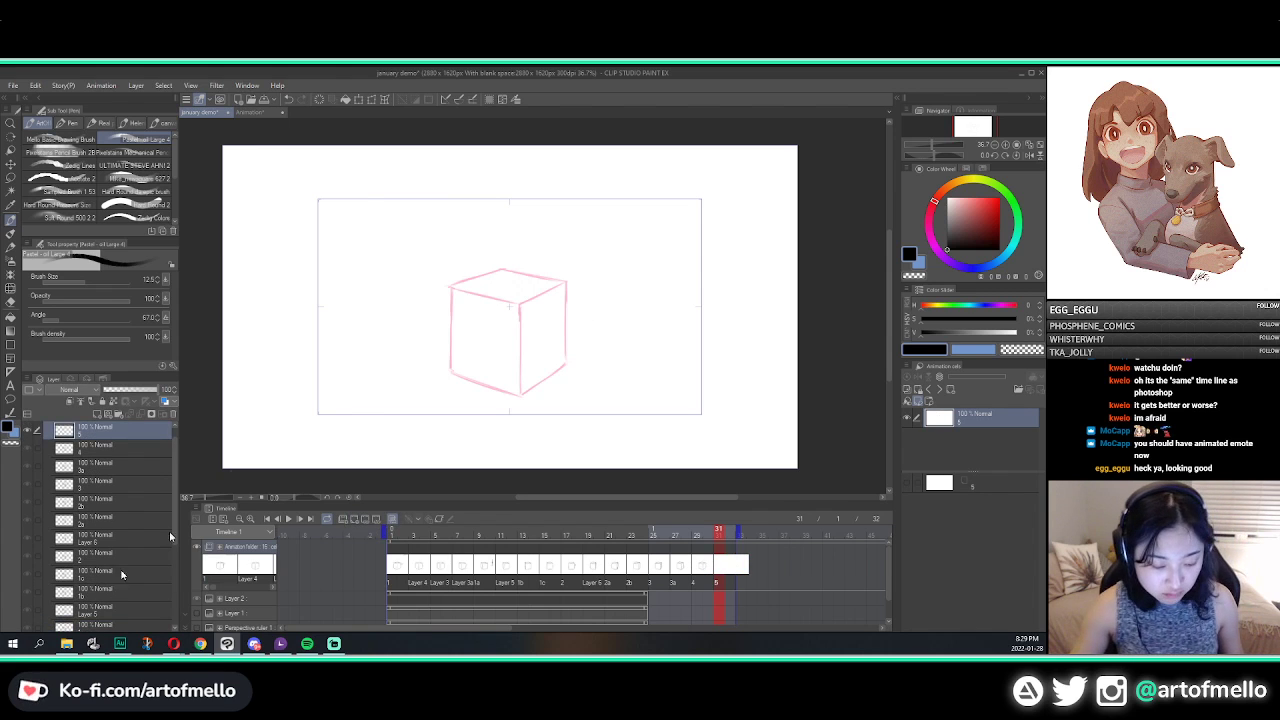
Step: Register cel 1 on the light table, display it in blue, and reselect cel 5 for drawing
scroll(125, 600, down, 5)
drag(106, 555, 1028, 554)
click(1010, 501)
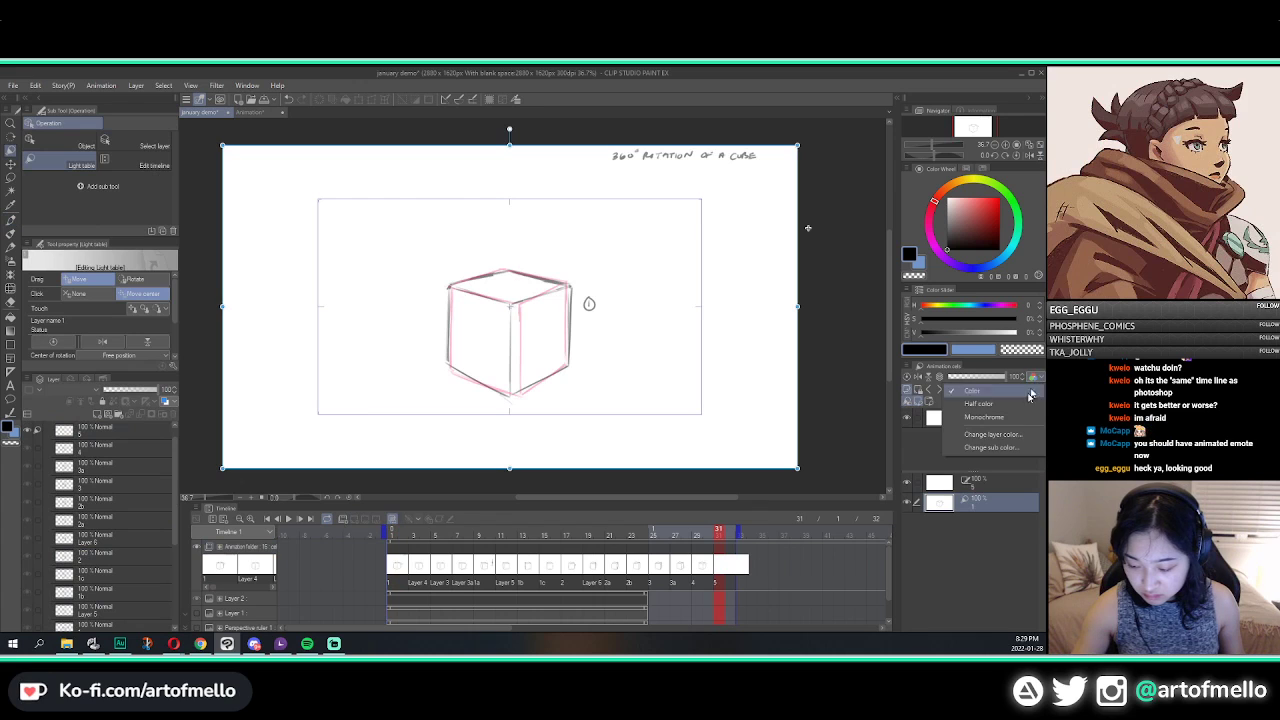
click(1034, 378)
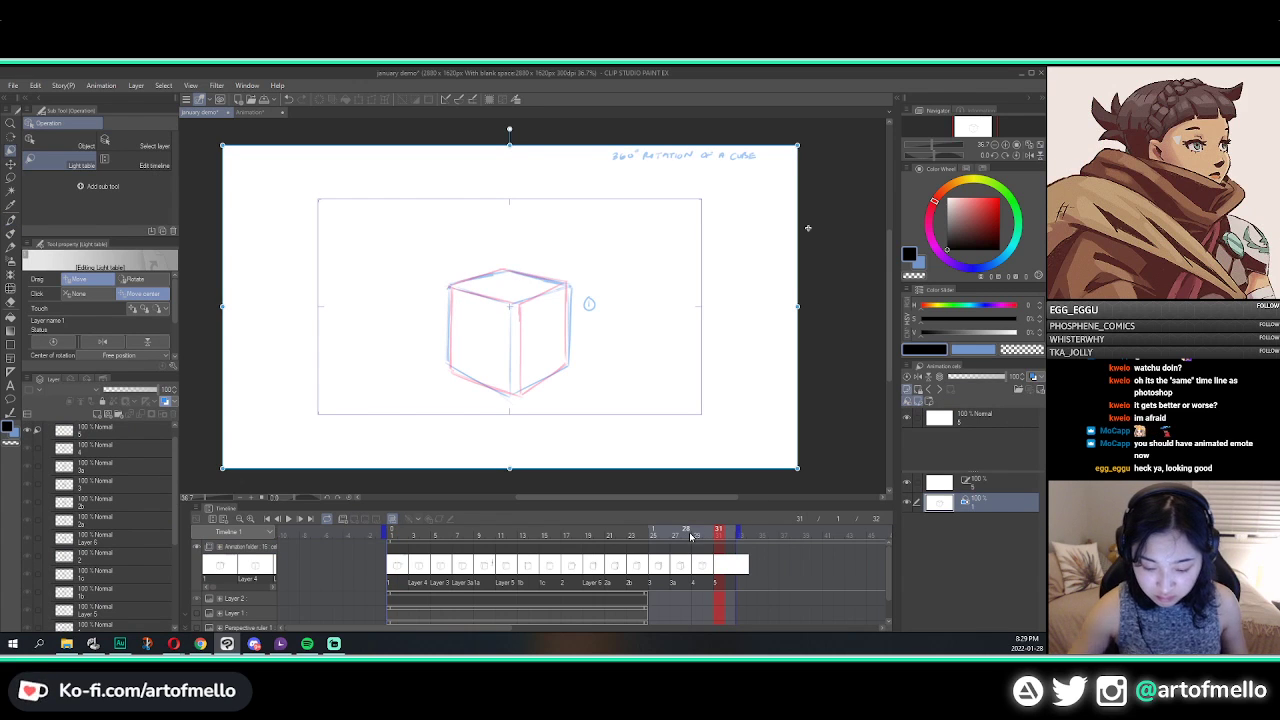
click(975, 421)
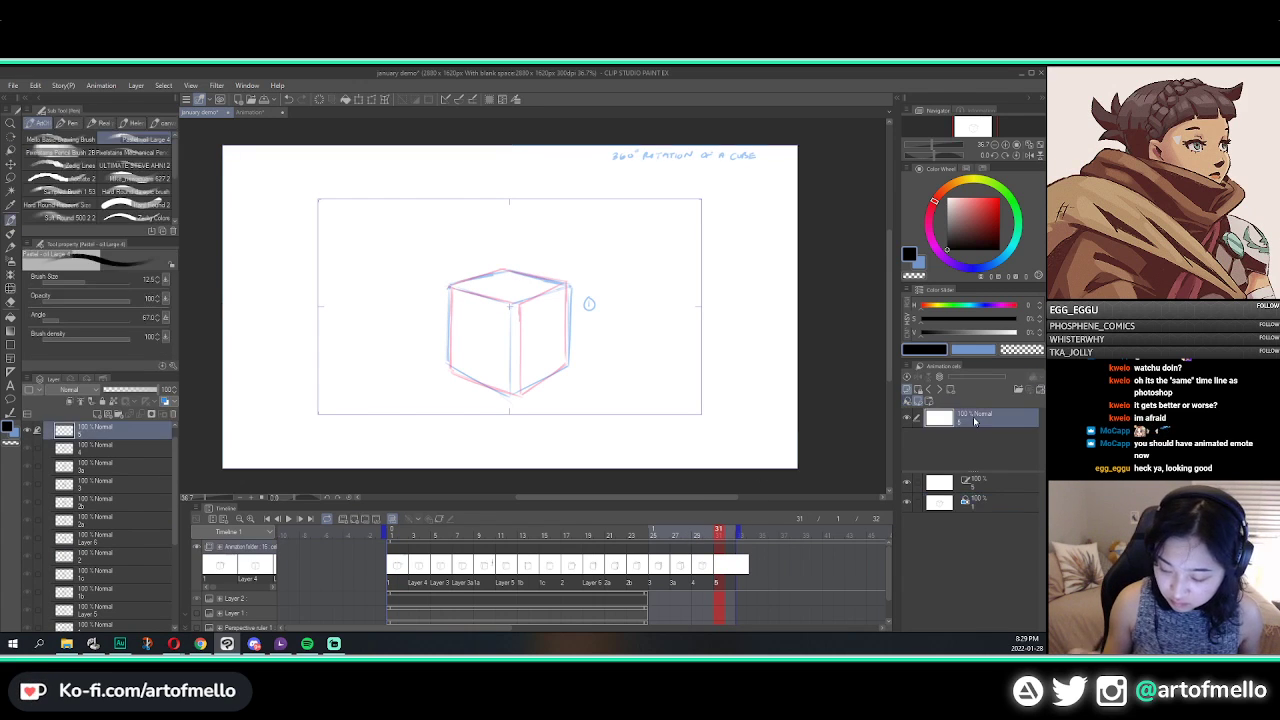
Step: Draw the cube's right face between the pink and blue references on the frame 31 cel, cleaning up its lower corner
mouse_move(514, 303)
mouse_down()
mouse_move(513, 394)
mouse_move(566, 370)
mouse_up()
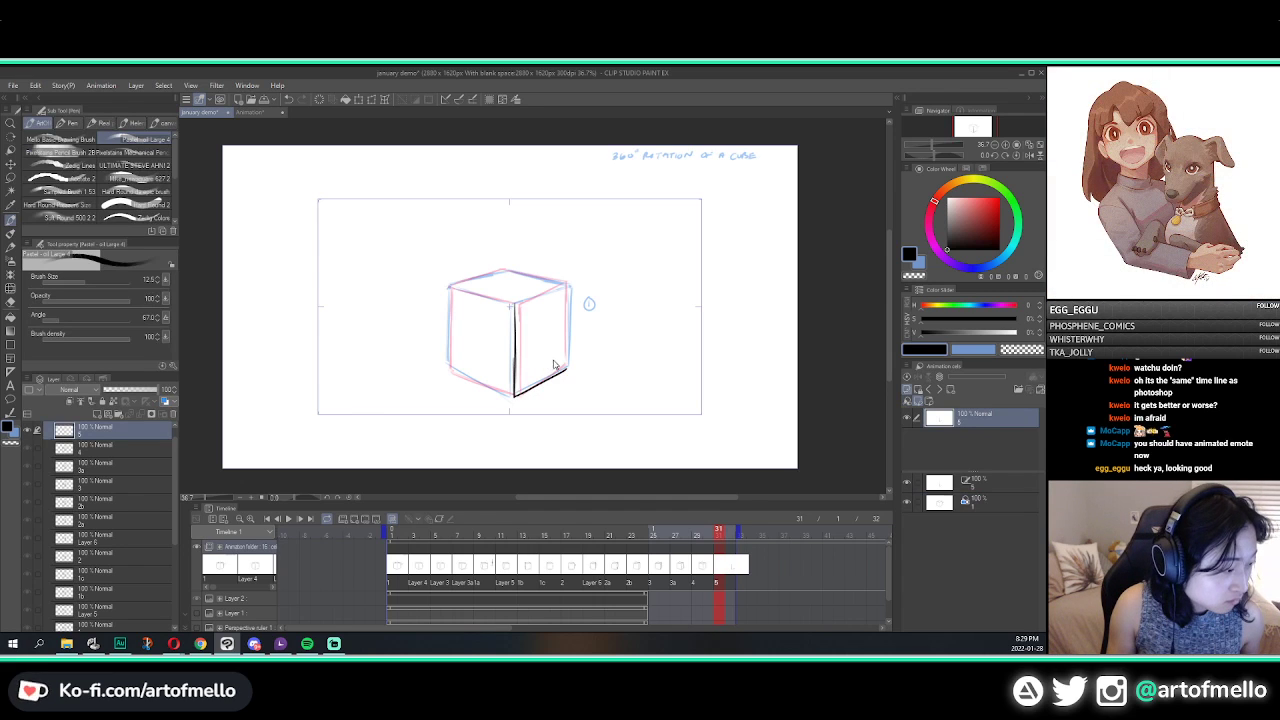
key(ctrl+z)
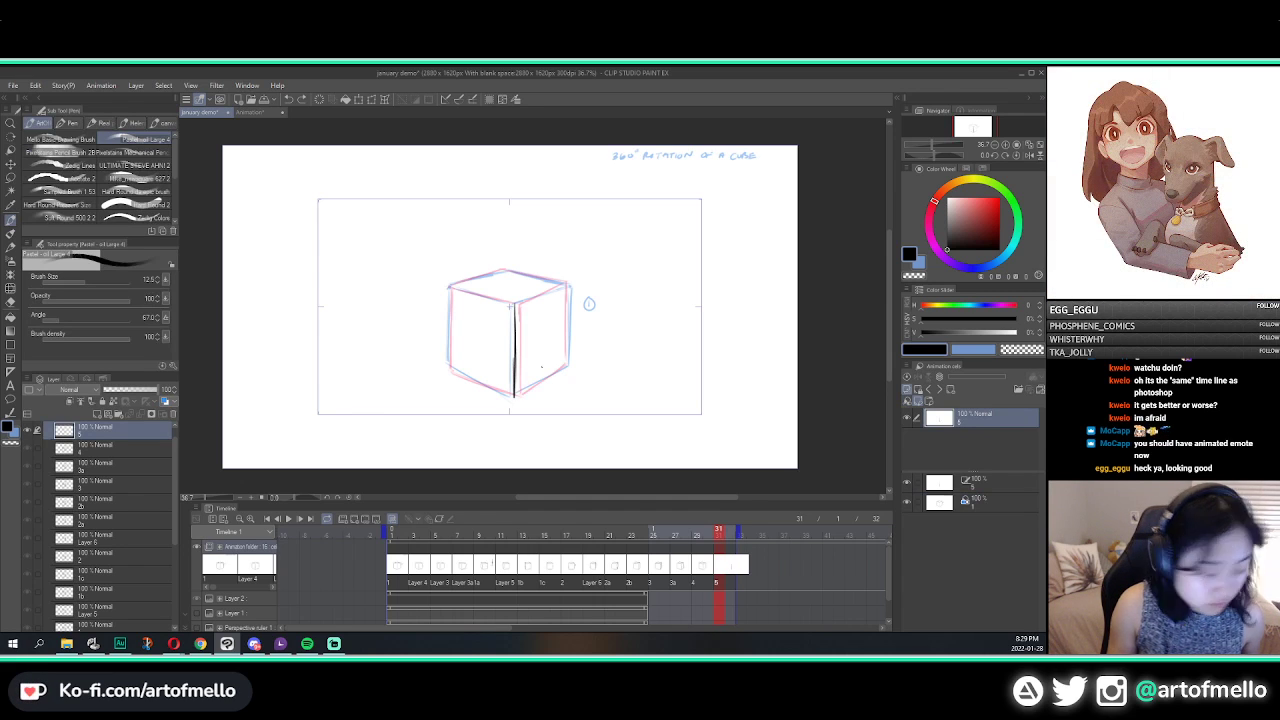
key(ctrl+y)
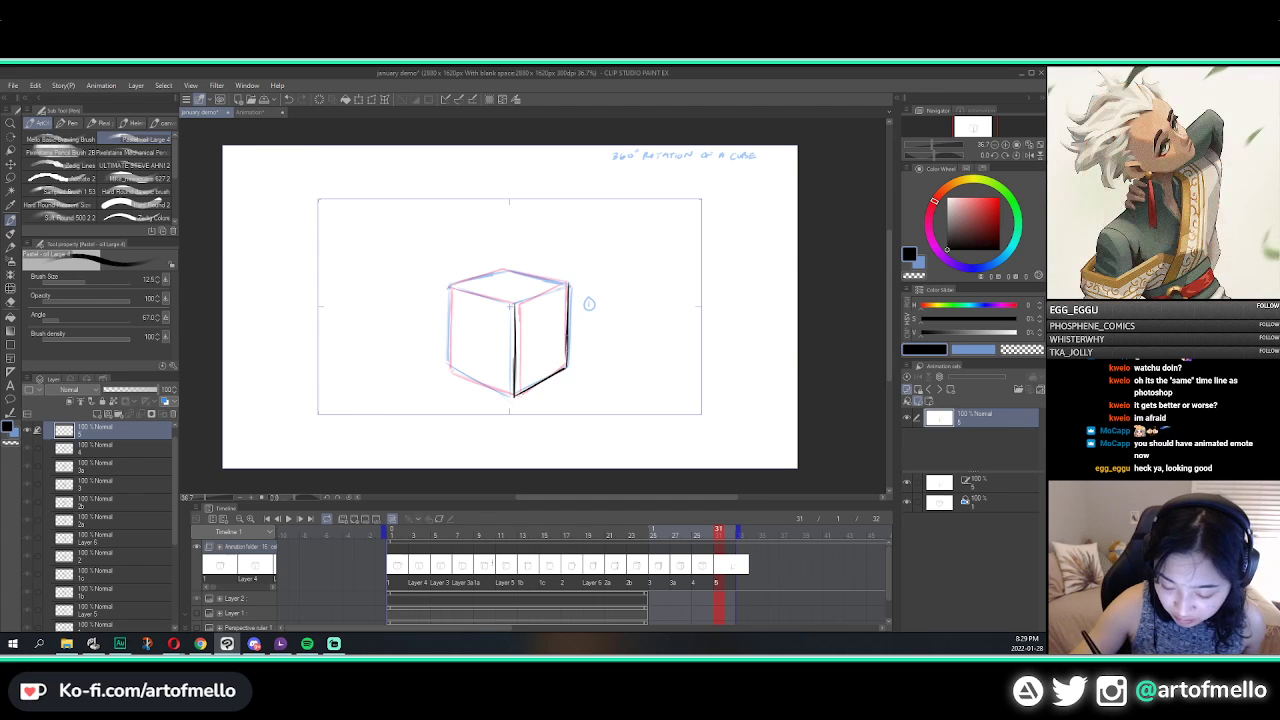
key(e)
drag(566, 371, 558, 373)
key(p)
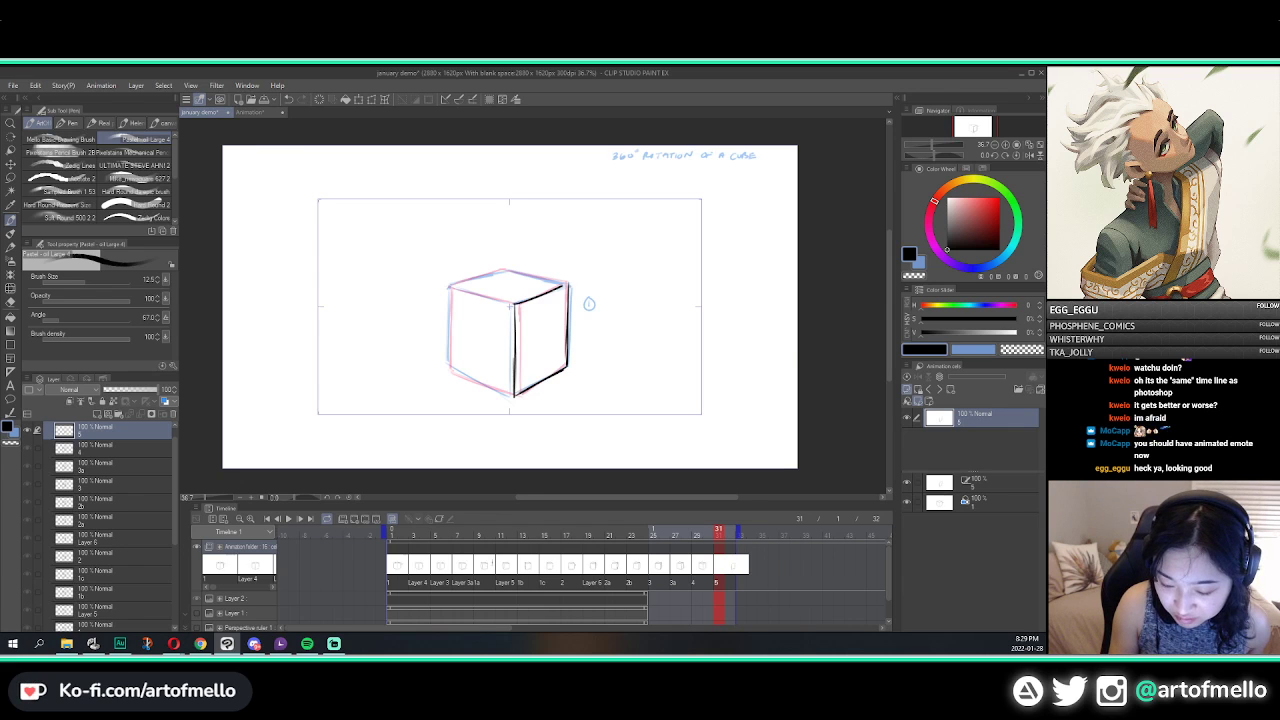
key(ctrl+z)
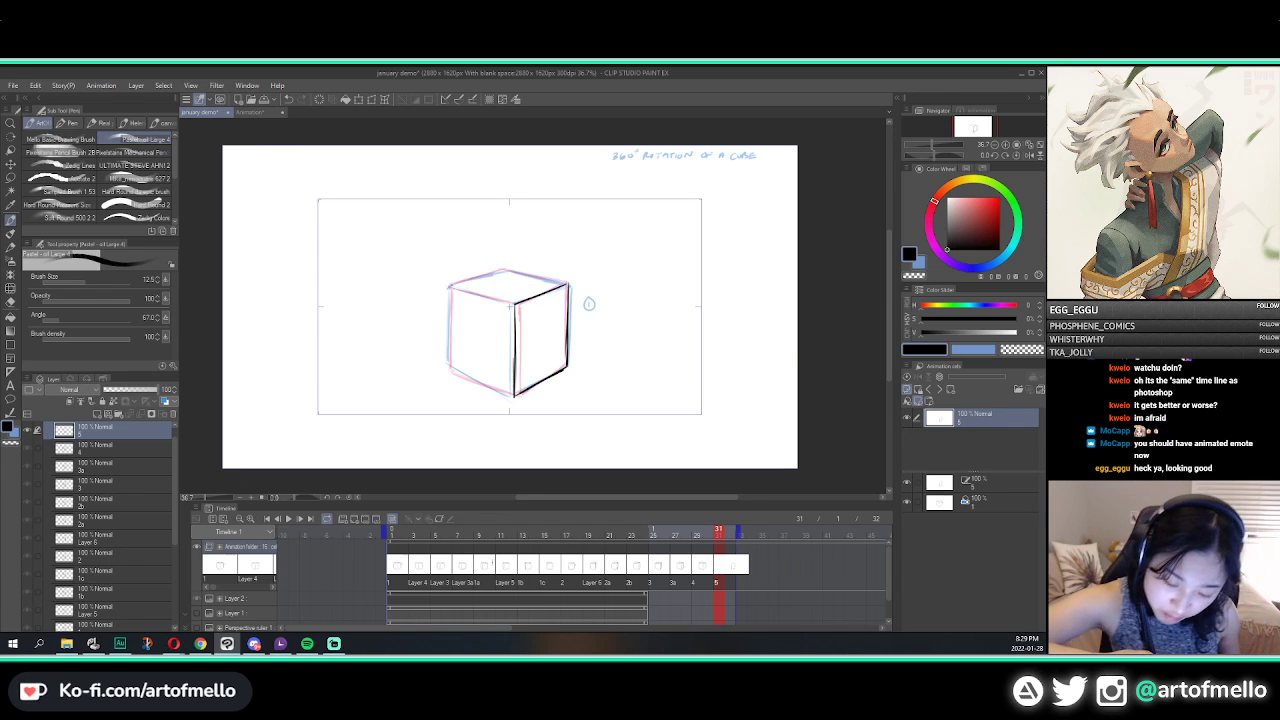
Step: Draw the cube's left face and complete its top face on the frame 31 cel
mouse_move(448, 287)
mouse_down()
mouse_move(515, 304)
mouse_move(451, 369)
mouse_up()
key(ctrl+z)
key(ctrl+z)
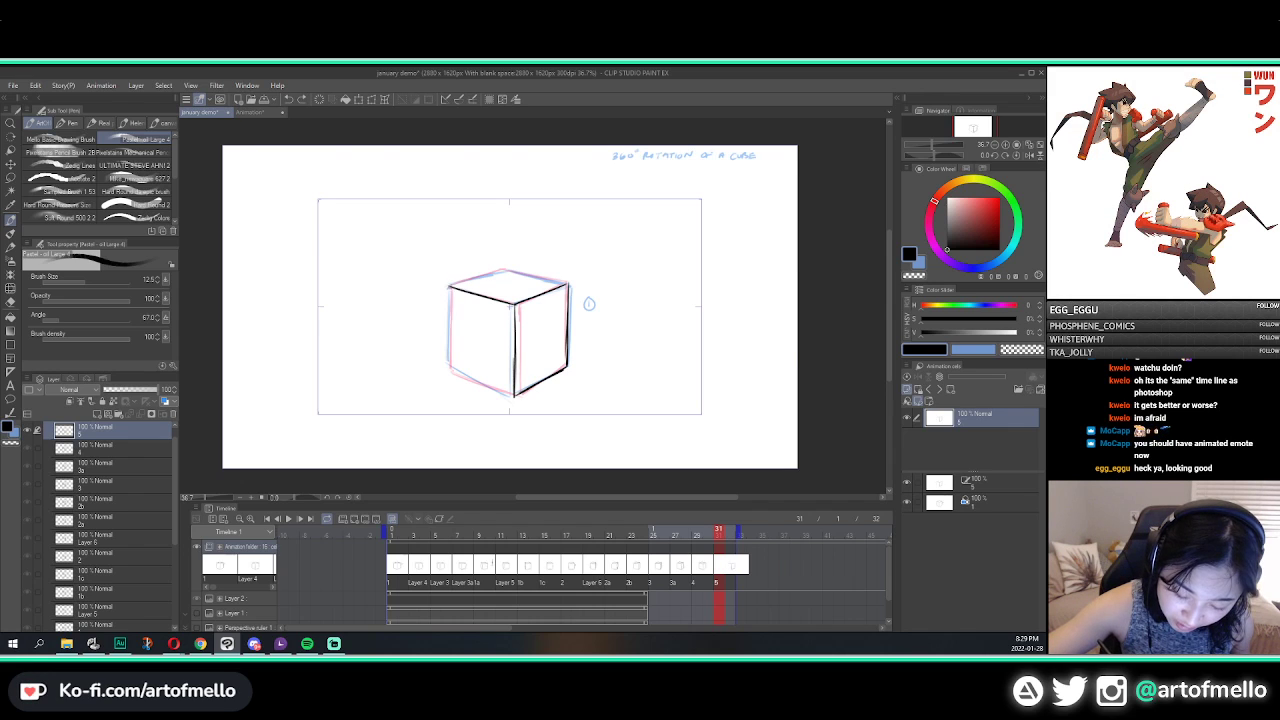
key(ctrl+z)
mouse_move(451, 288)
mouse_down()
mouse_move(449, 366)
mouse_move(513, 396)
mouse_up()
key(ctrl+z)
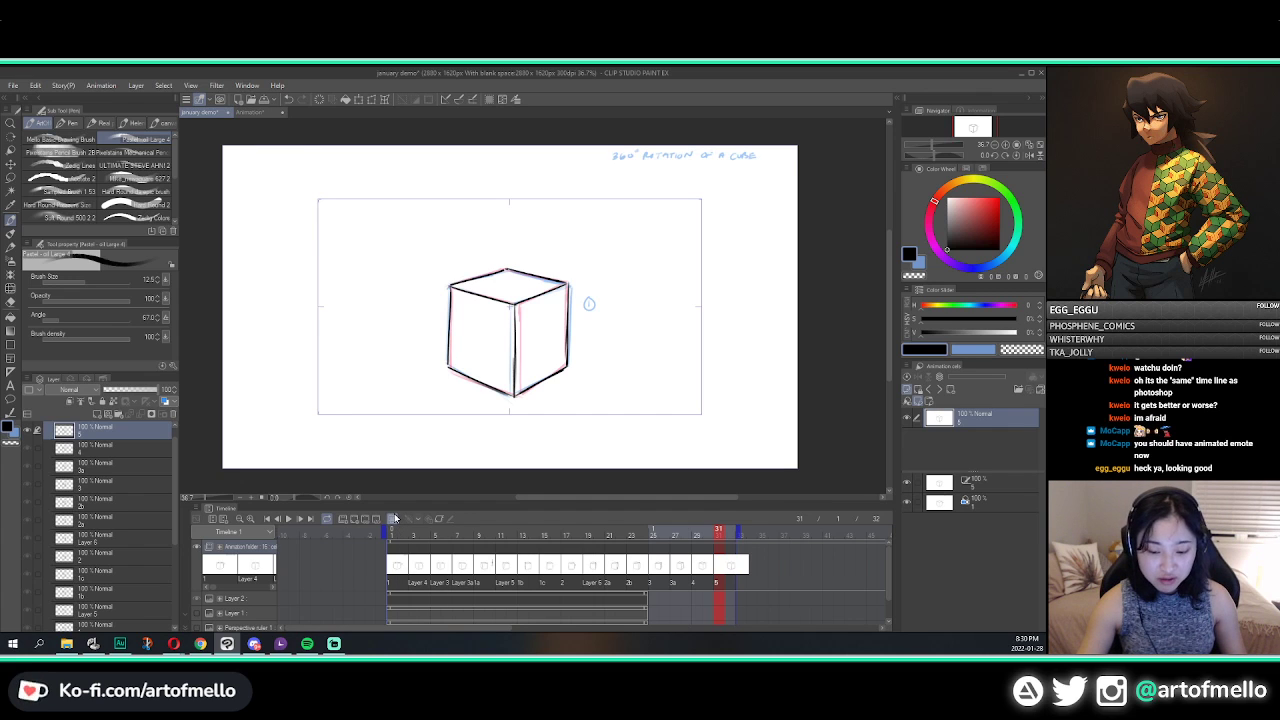
Step: Turn off onion skin and the light table reference, and play back the cube rotation
click(393, 519)
click(903, 390)
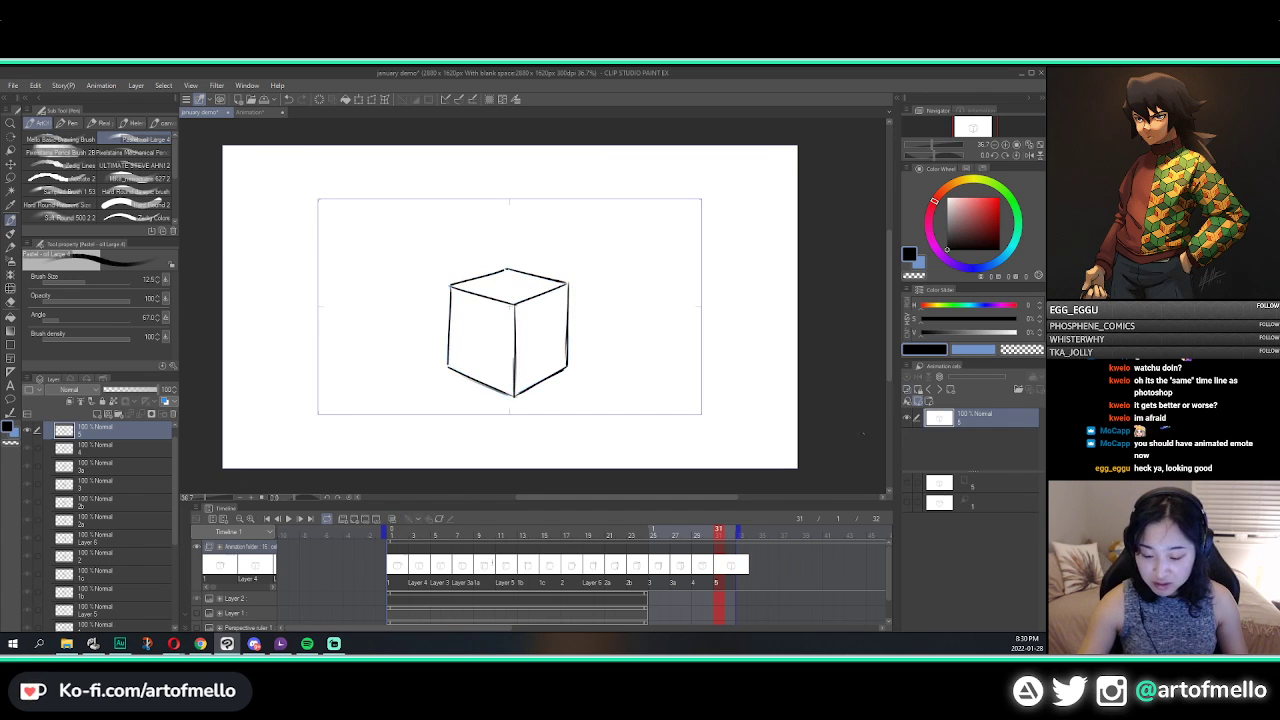
key(space)
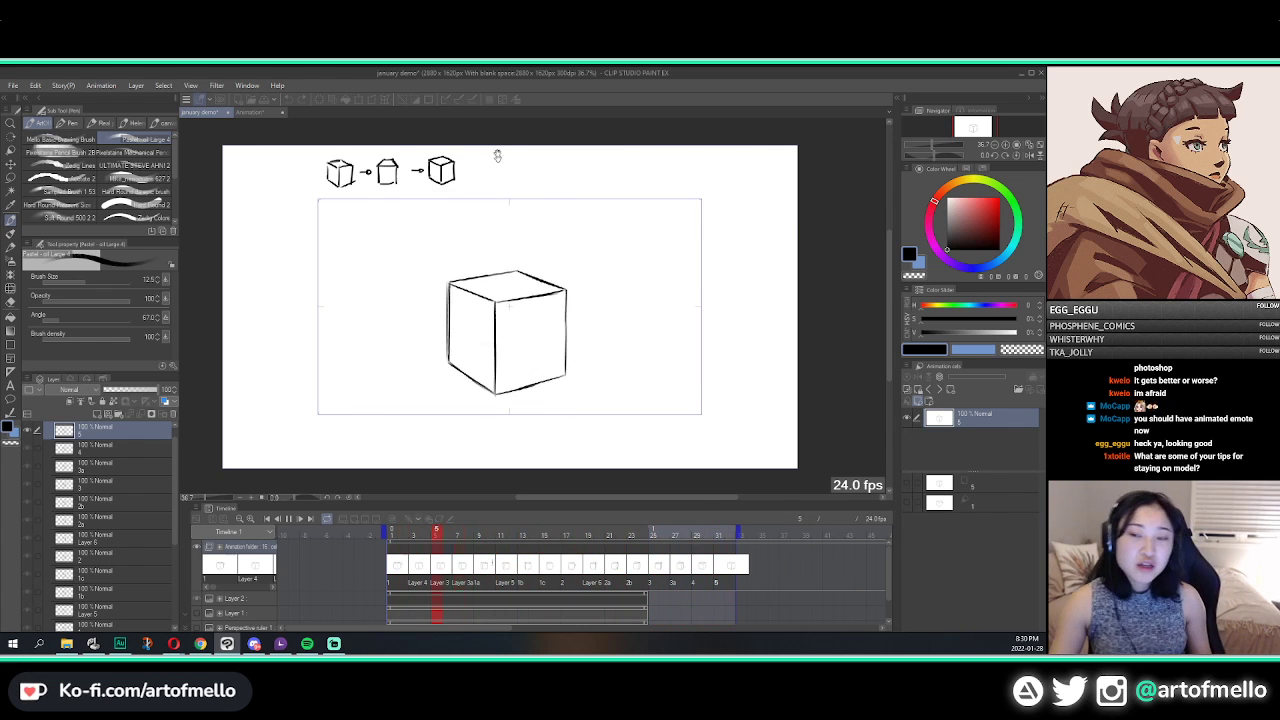
Step: Return to frame 1 and step forward to frame 7 to check the cube drawings one by one
scroll(481, 151, down, 1)
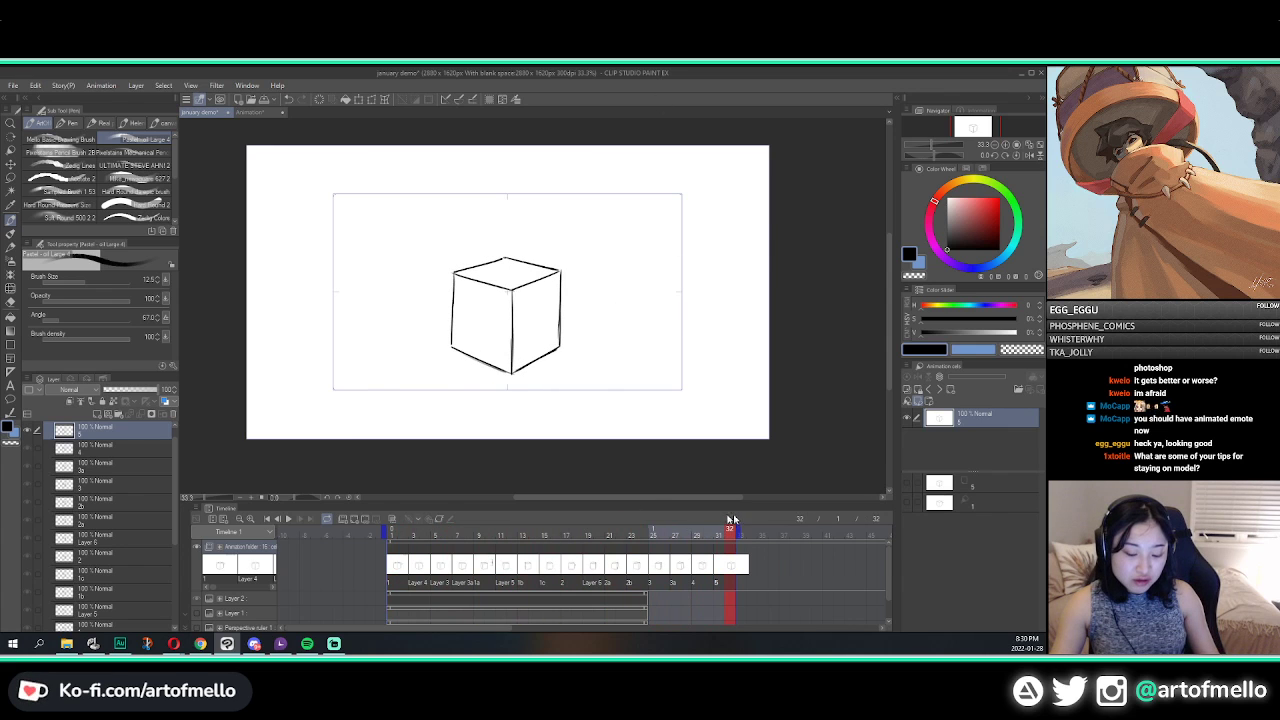
click(396, 540)
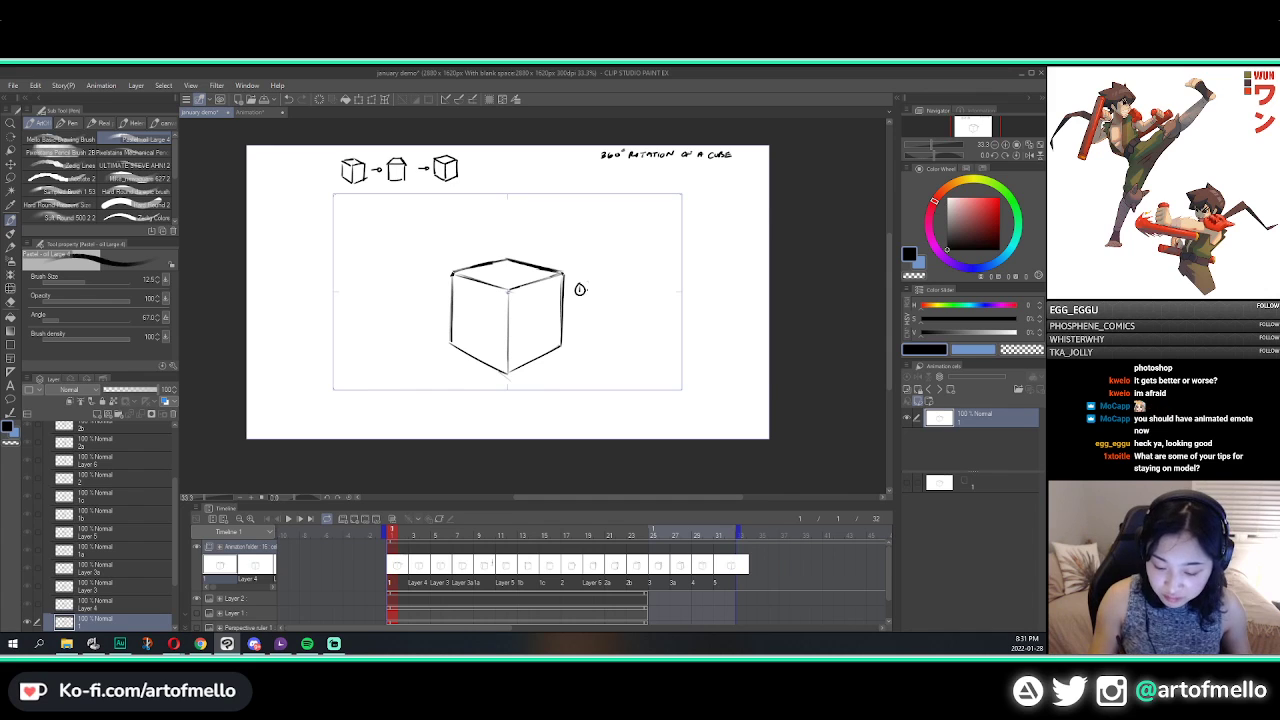
key(Right)
key(Right)
key(Right)
key(Right)
key(Right)
key(Right)
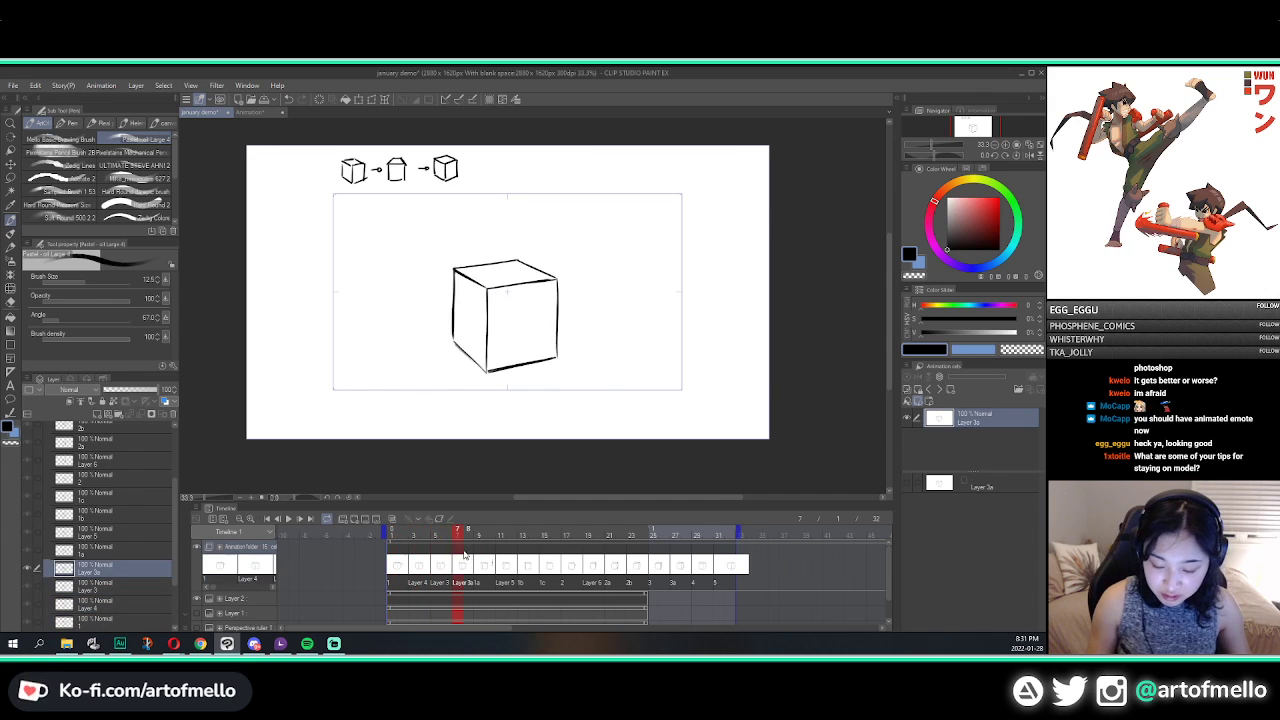
Step: Step back and forth through the cube cels between frames 5 and 17 to compare the in-between drawings
key(Right)
key(Right)
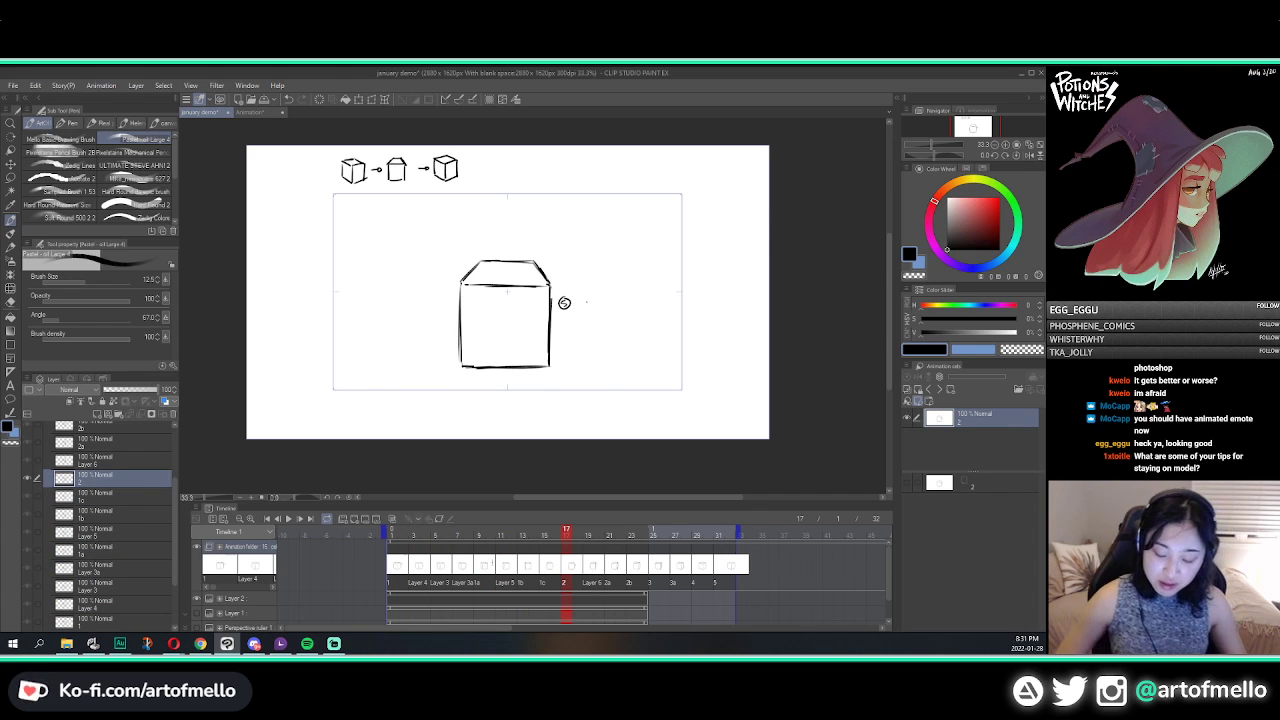
key(Left)
key(Left)
key(Left)
key(Left)
key(Left)
key(Left)
key(Left)
key(Left)
key(Right)
key(Right)
key(Right)
key(Right)
key(Right)
key(Right)
key(Right)
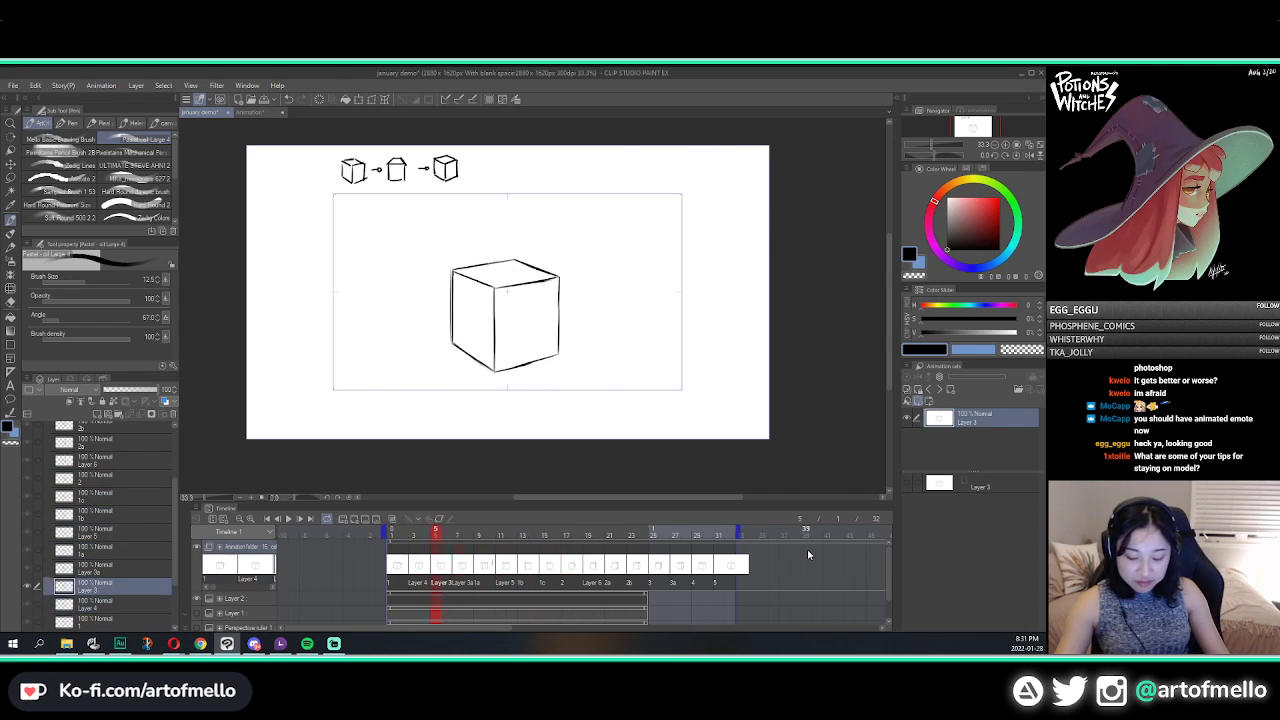
Step: Go back to frame 1 and play the full cube rotation loop
key(Left)
key(Left)
key(Left)
key(Left)
key(Left)
key(Left)
key(Left)
key(Left)
key(Left)
key(Left)
key(Left)
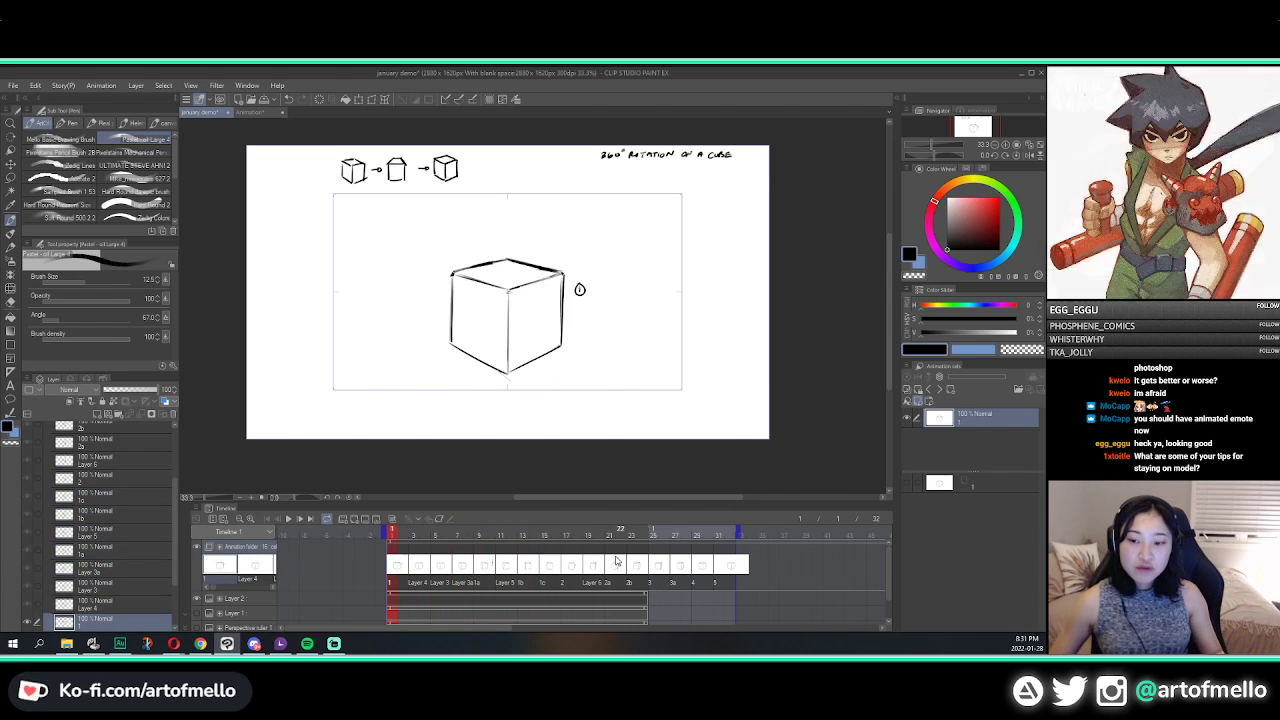
key(space)
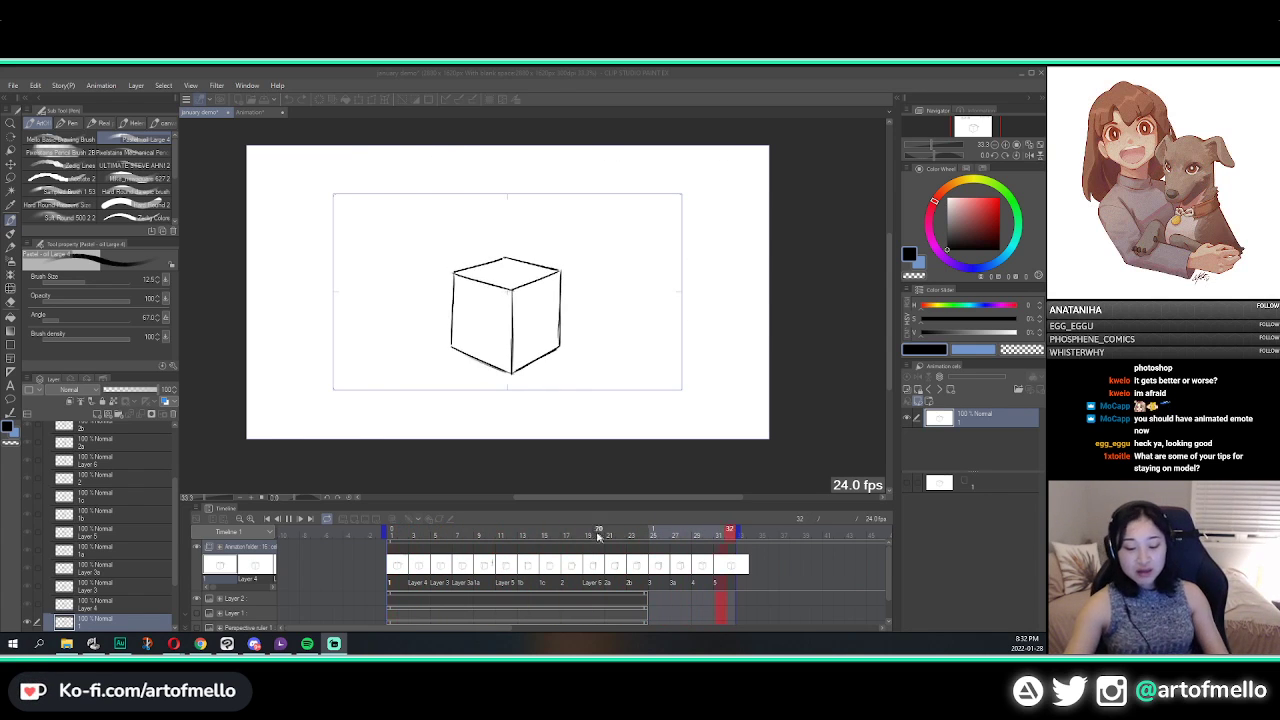
click(632, 83)
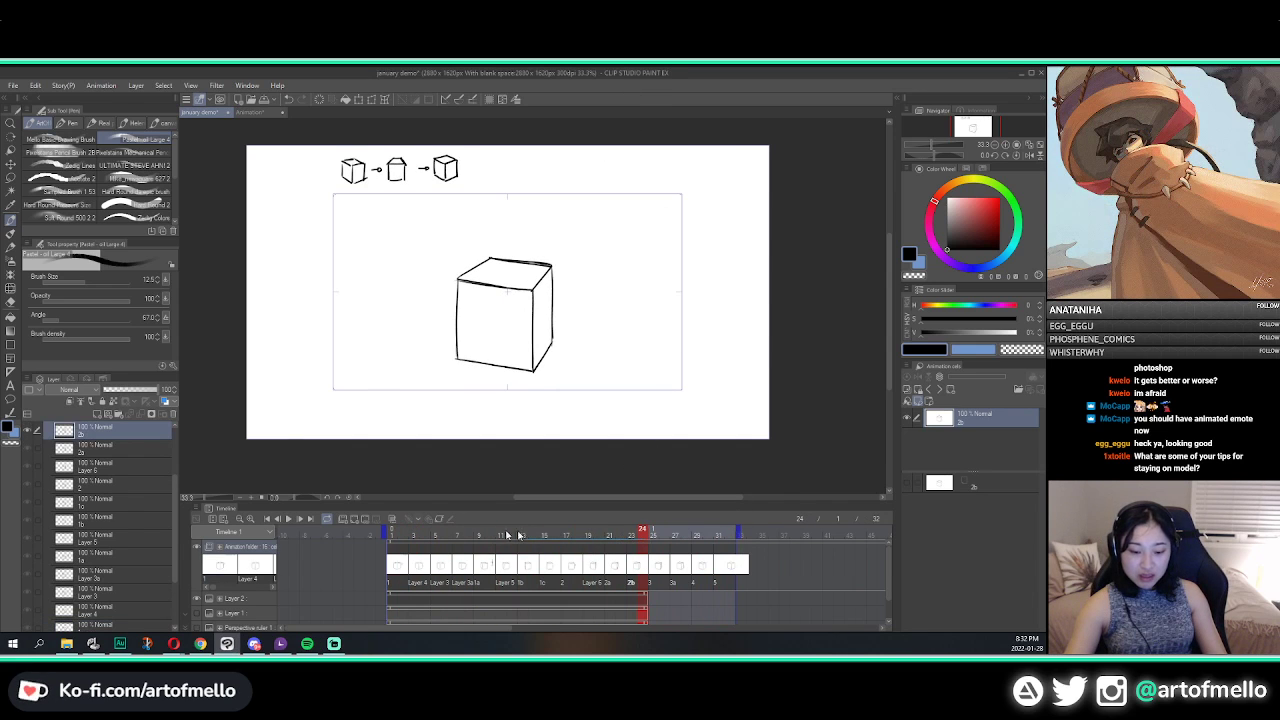
Step: Scrub through the cube timeline to frame 31, replay the rotation and stop it
click(454, 533)
drag(647, 534, 699, 538)
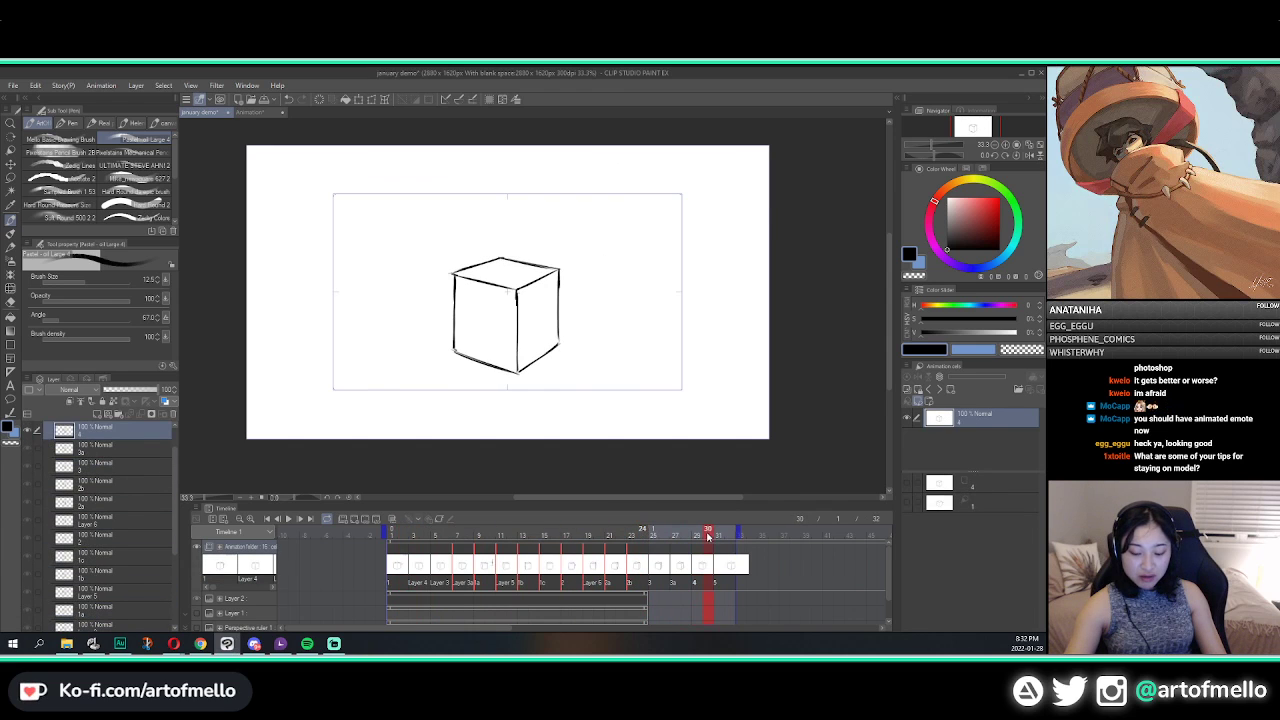
drag(392, 535, 561, 535)
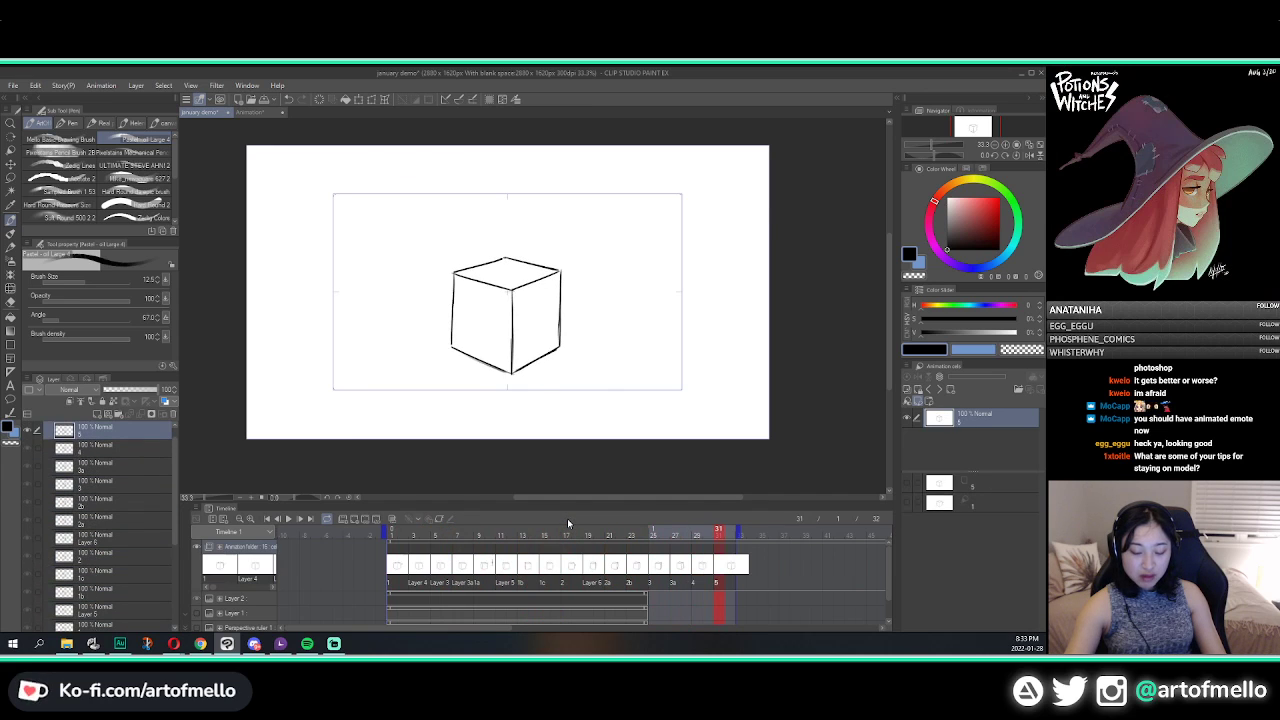
key(space)
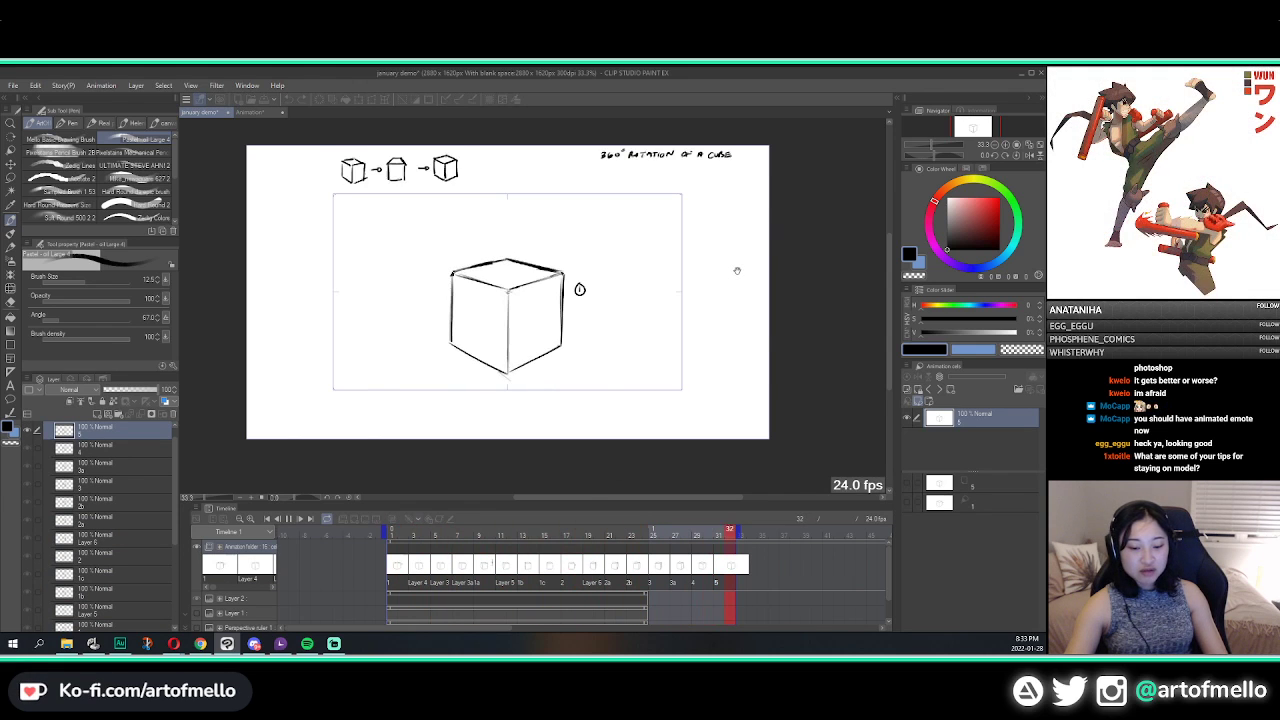
key(space)
Step: Open the file NFT_Anim_Jubilee_Rotation.clip from the Jubilee_Rotation folder
click(13, 85)
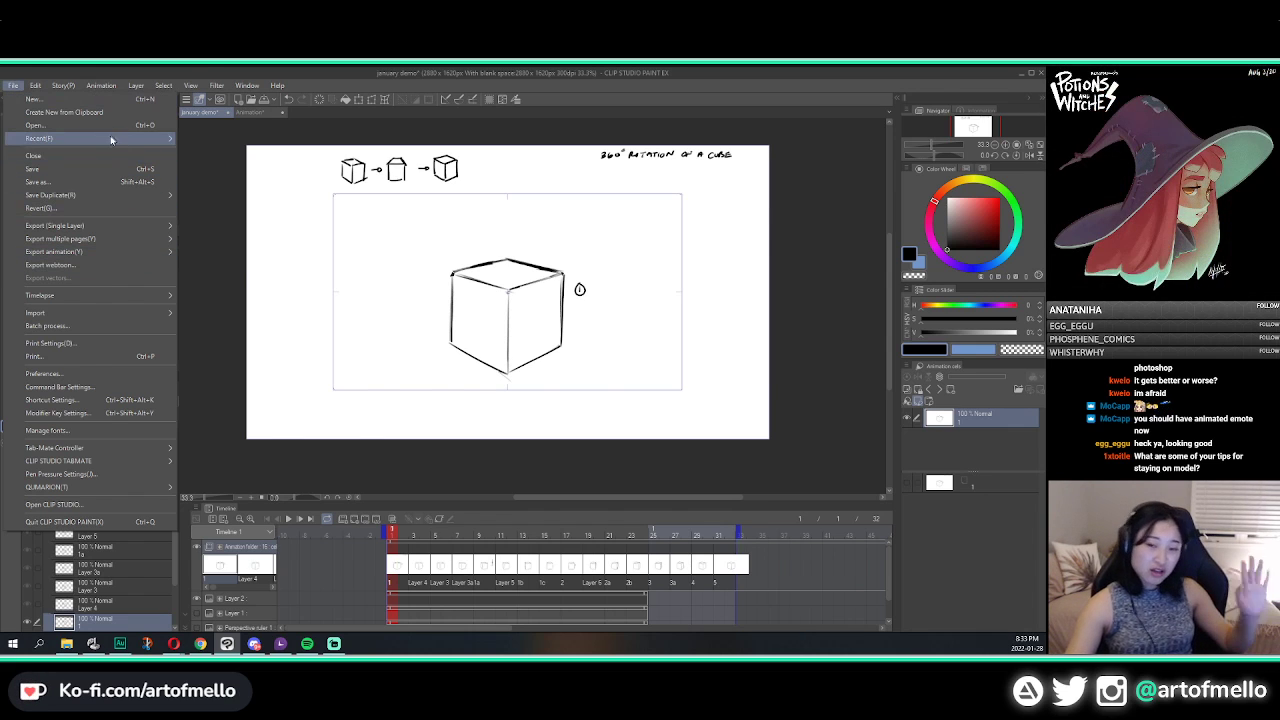
mouse_move(118, 195)
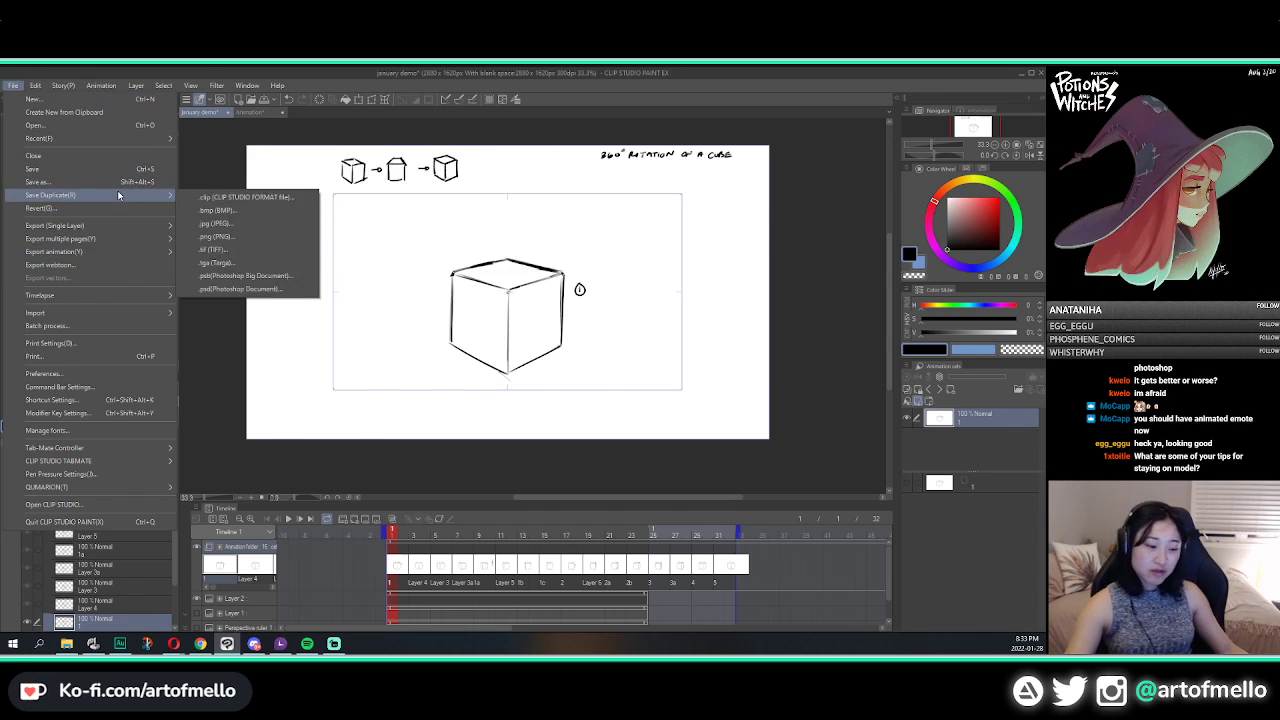
click(13, 85)
click(34, 85)
mouse_move(13, 85)
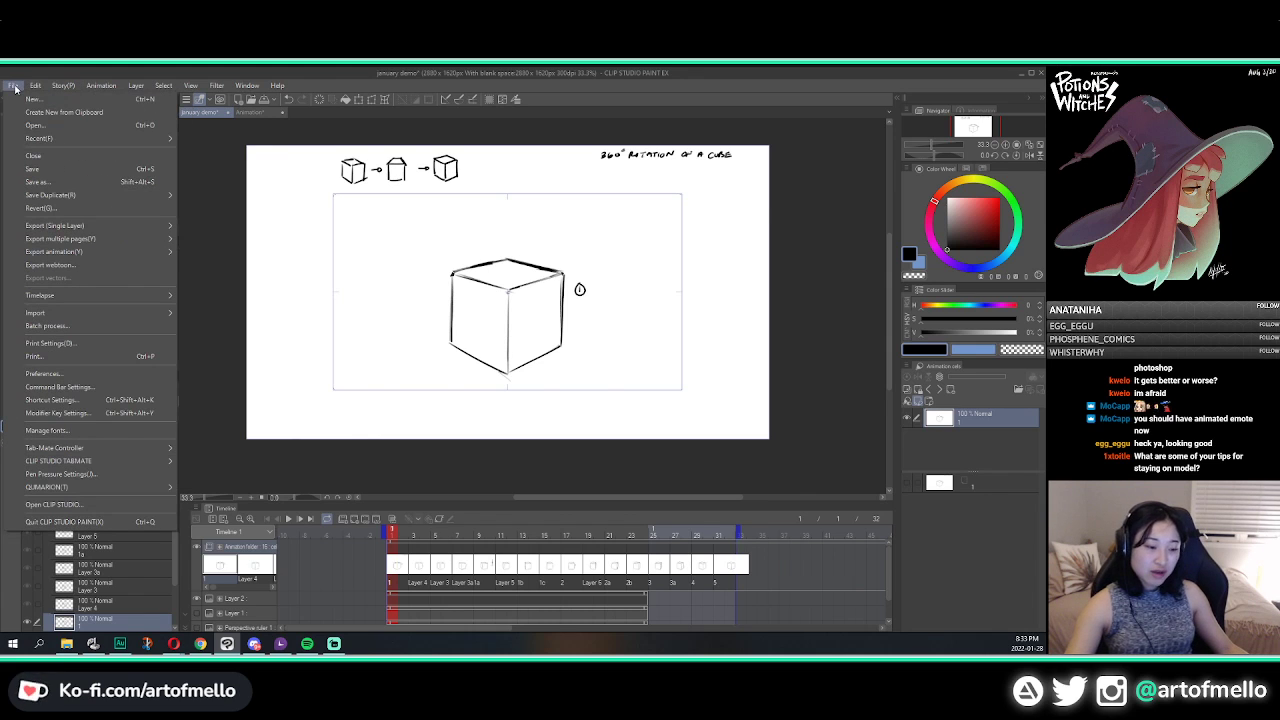
click(74, 126)
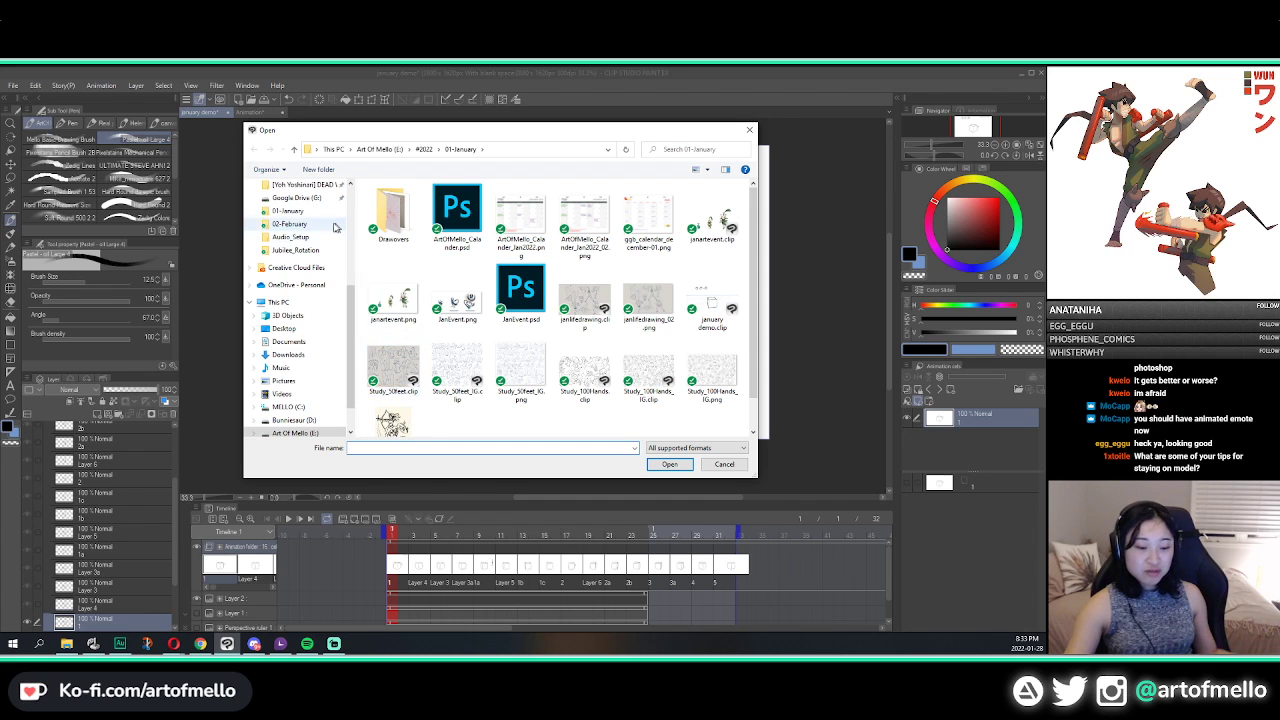
scroll(300, 250, up, 1)
click(310, 265)
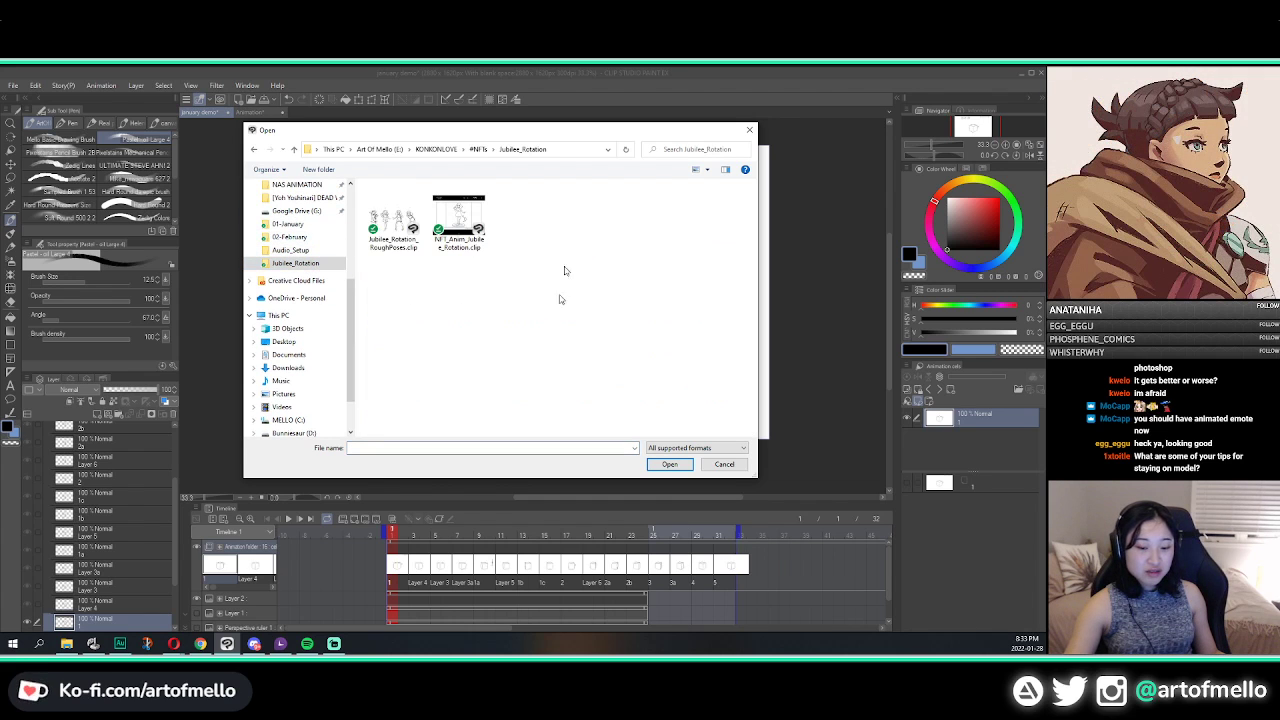
double_click(459, 224)
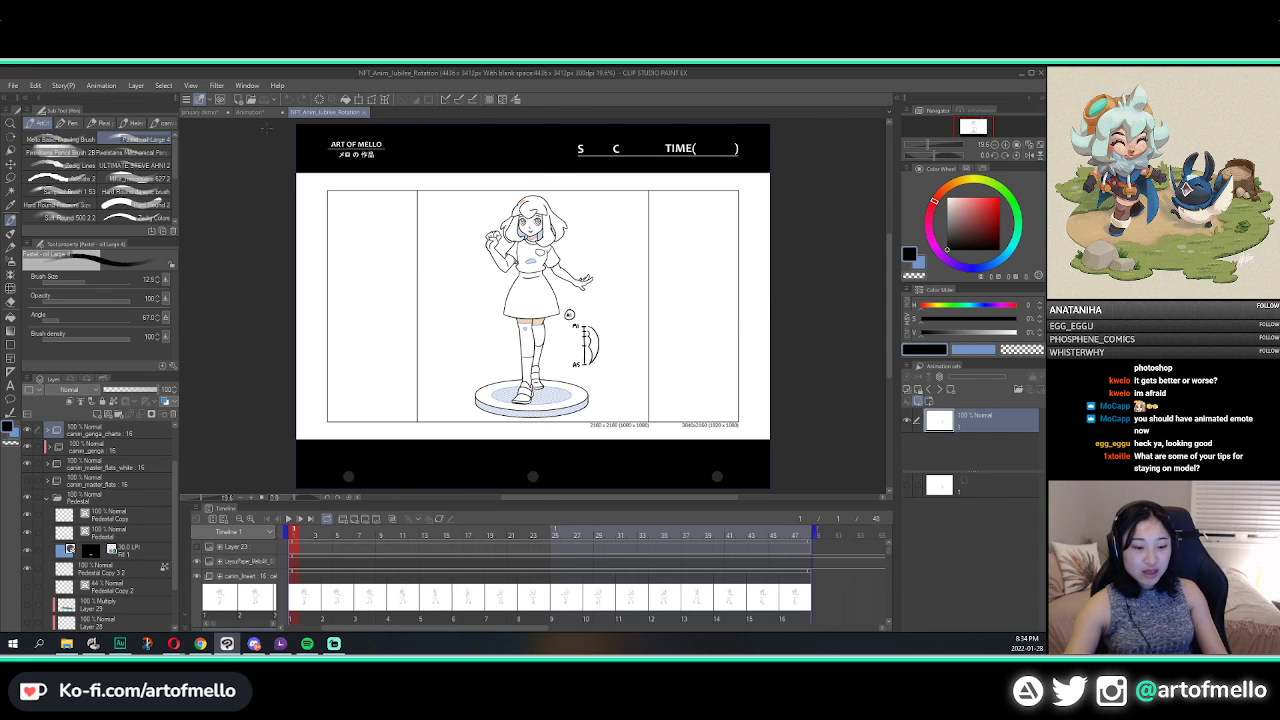
Step: Close the blank Animation document and return to the NFT_Anim_Jubilee_Rotation document
click(262, 114)
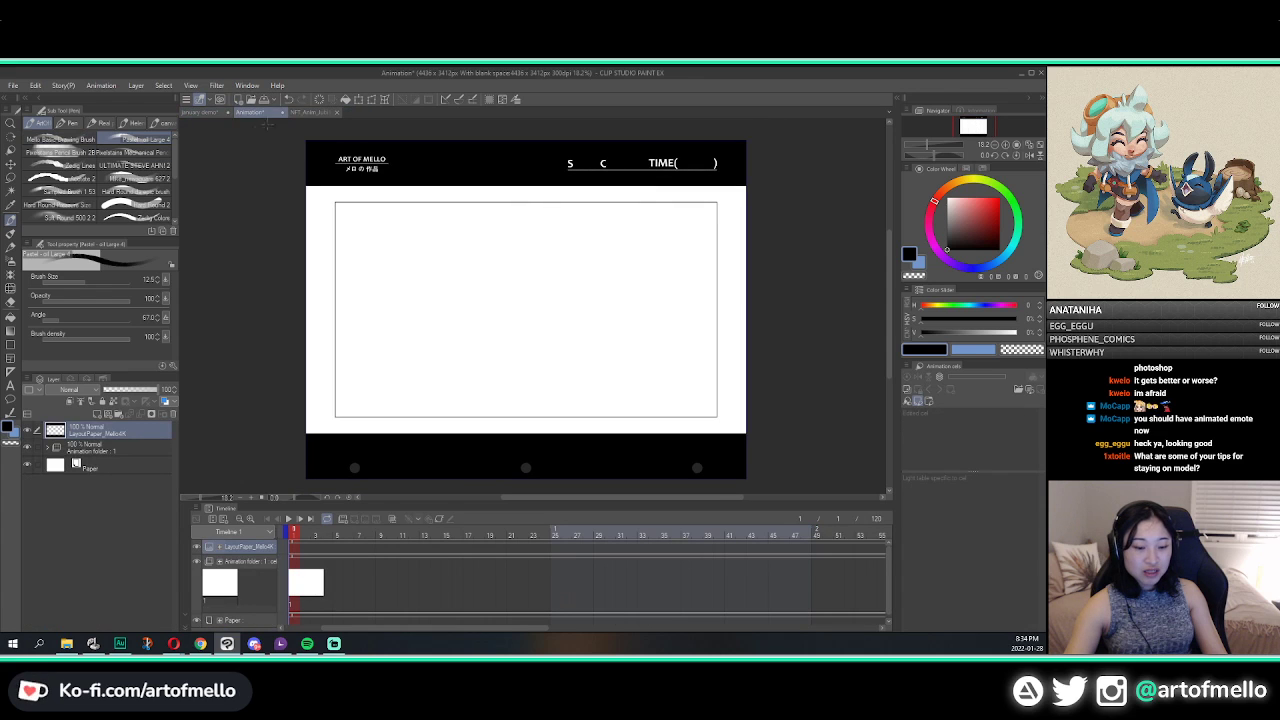
click(285, 114)
click(537, 281)
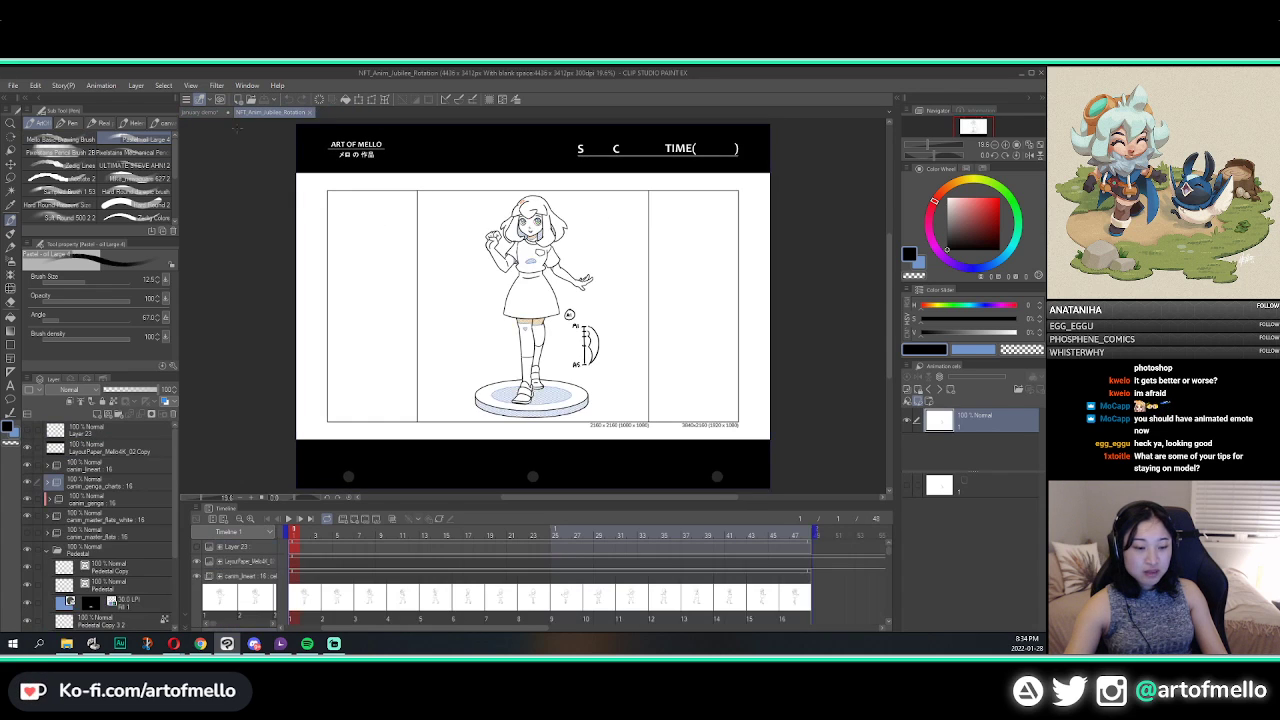
click(207, 113)
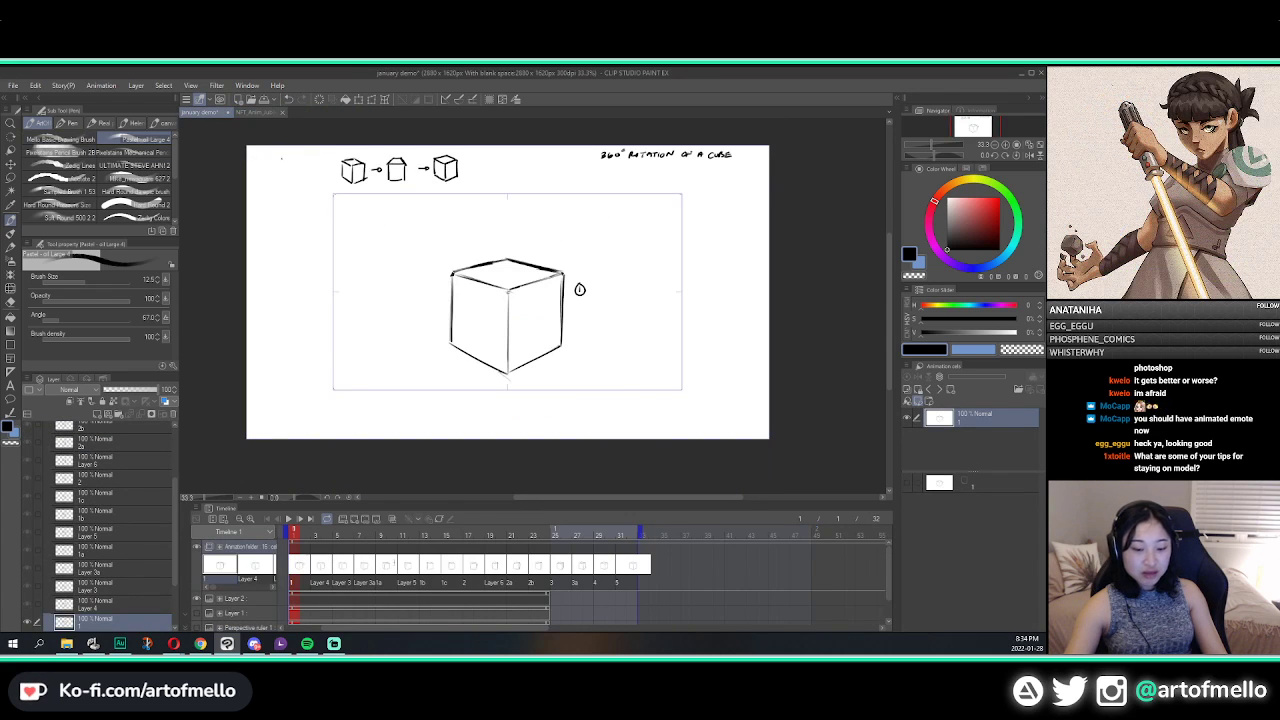
click(262, 113)
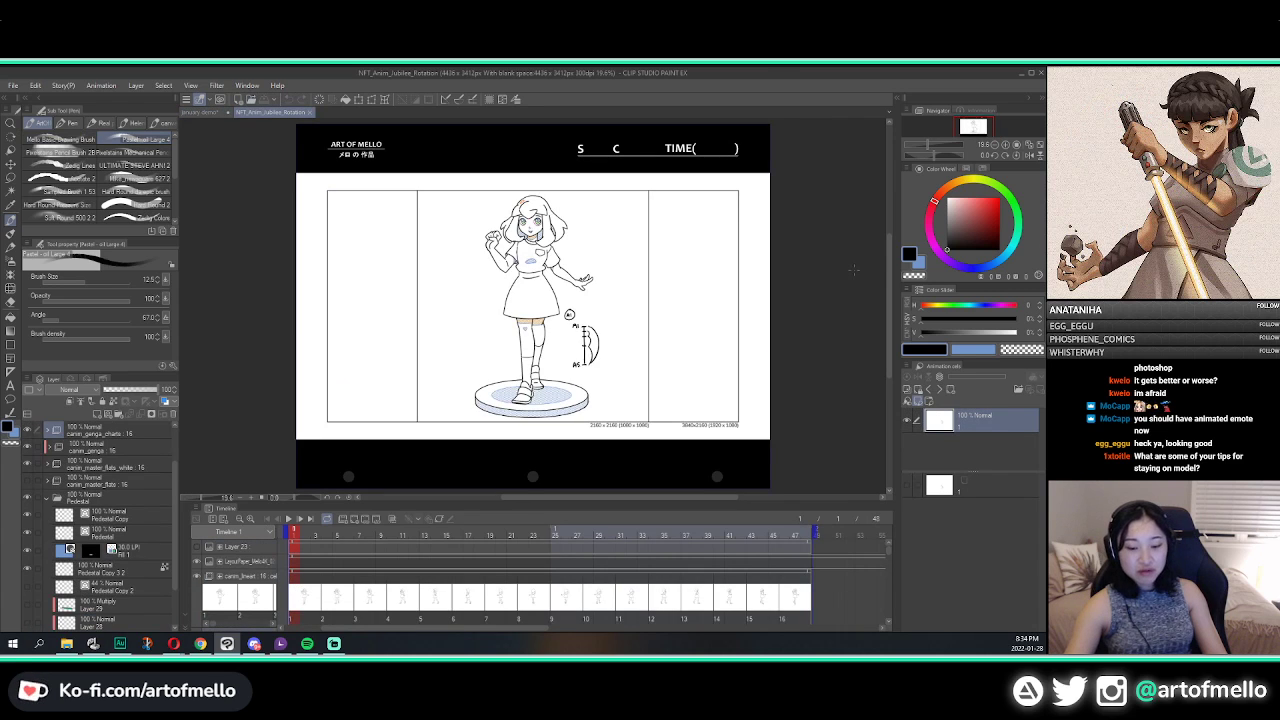
Step: Play back the character rotation at a larger view, stop it and return to frame 1
key(space)
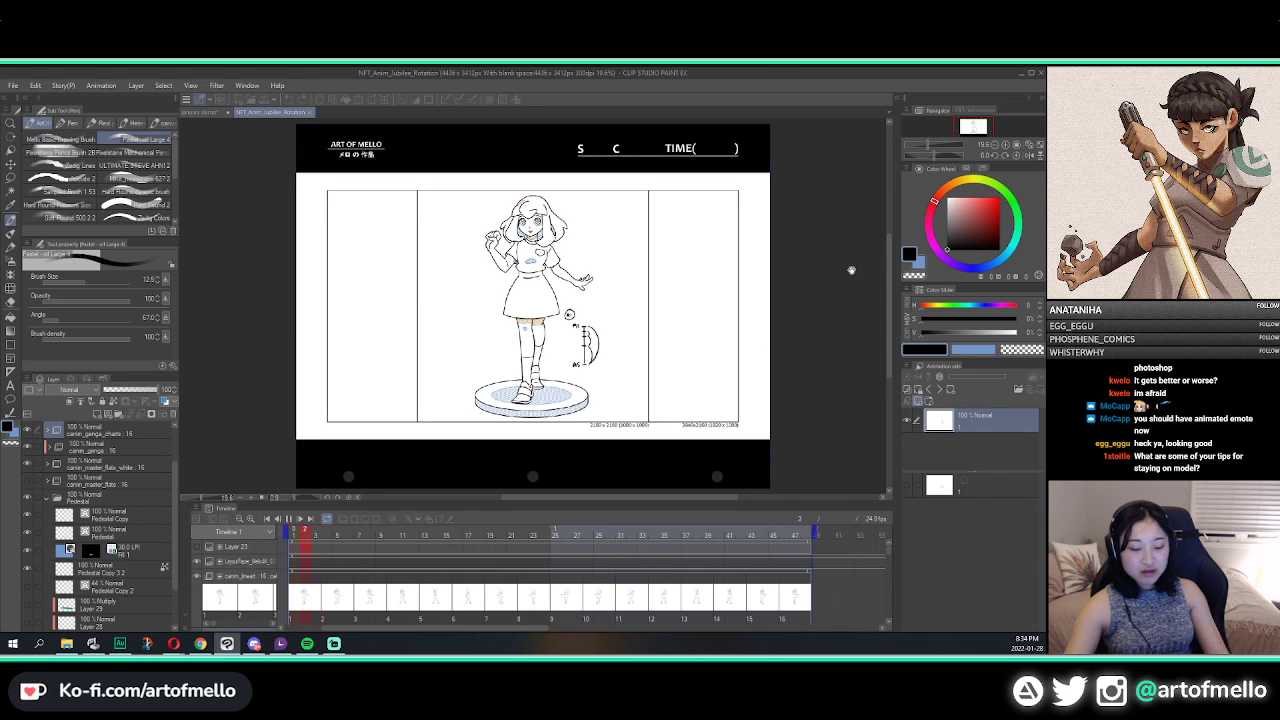
scroll(691, 250, up, 1)
drag(599, 267, 647, 249)
key(space)
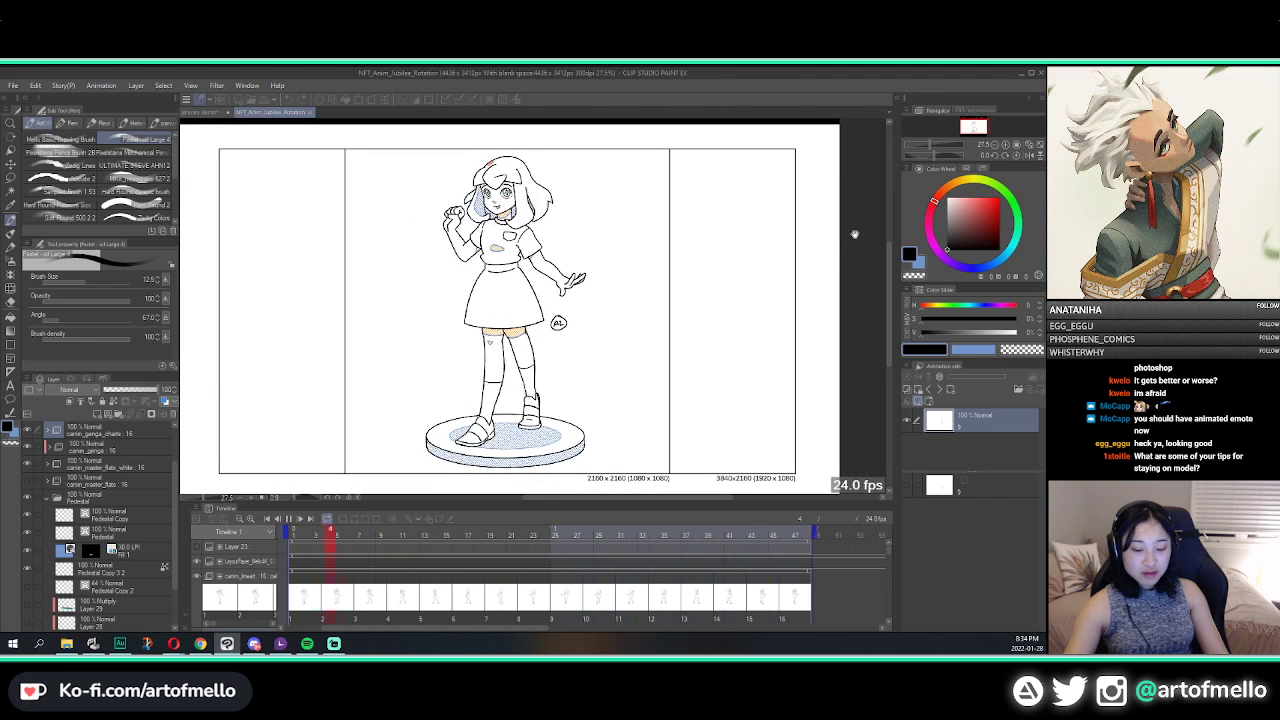
scroll(575, 263, up, 1)
drag(642, 264, 654, 256)
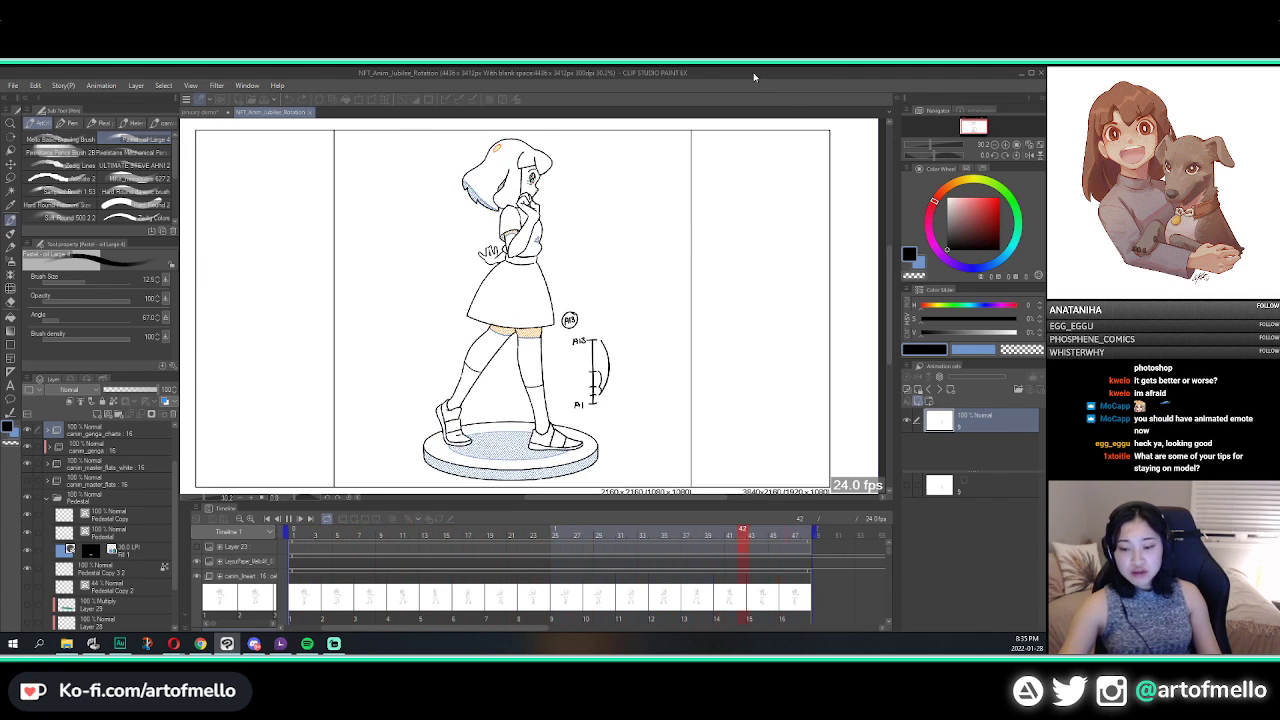
key(space)
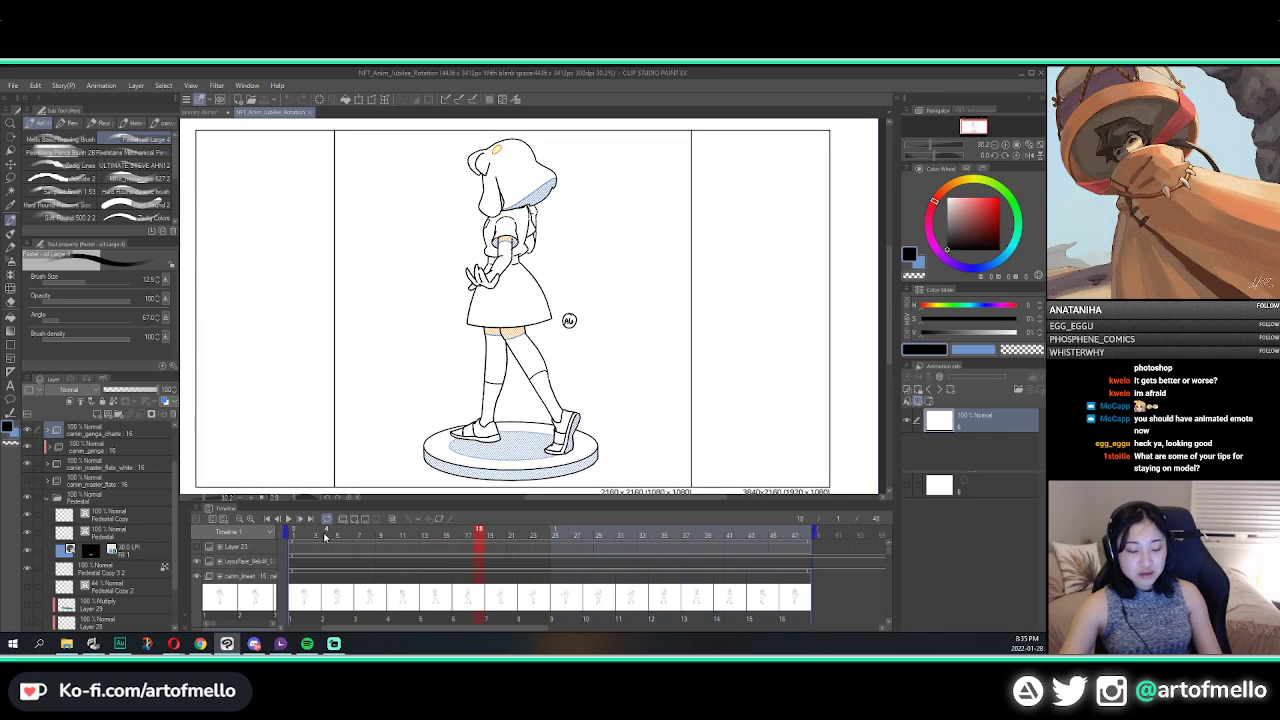
click(296, 540)
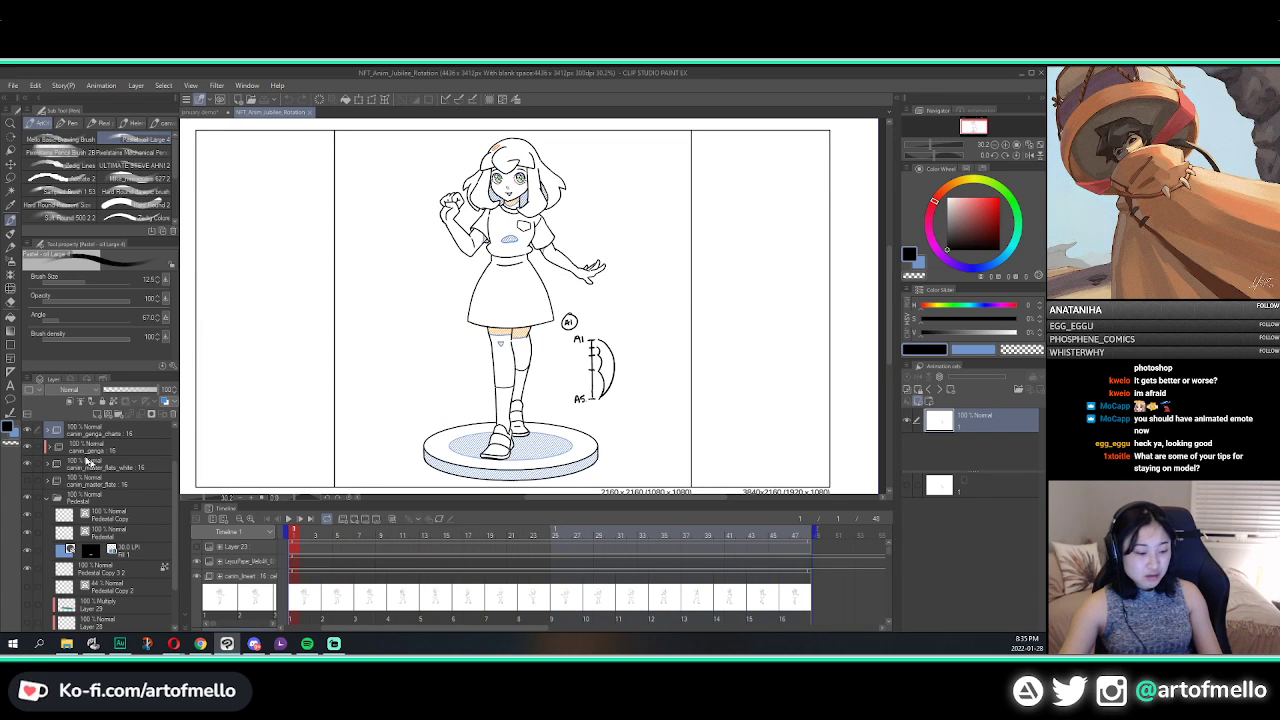
Step: Collapse the Pedestal folder and hide the character's lineart, genga charts, genga and white master flats folders
click(46, 498)
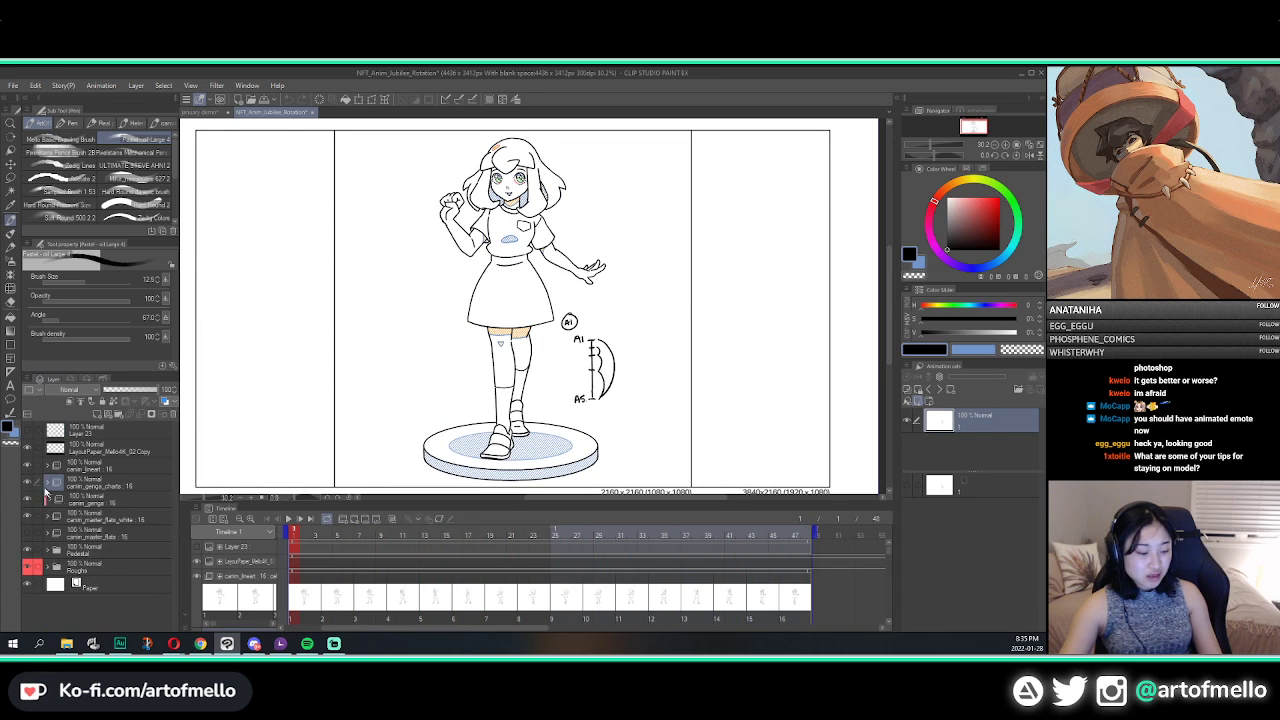
click(113, 470)
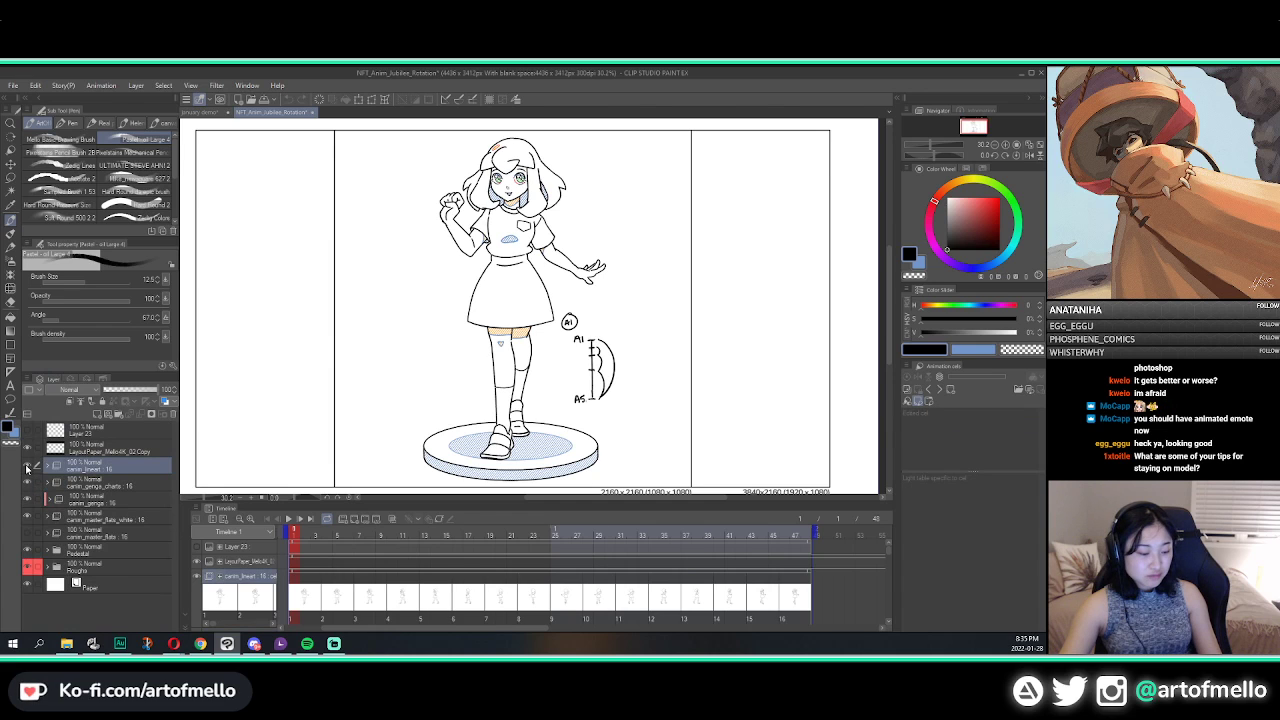
drag(27, 467, 29, 517)
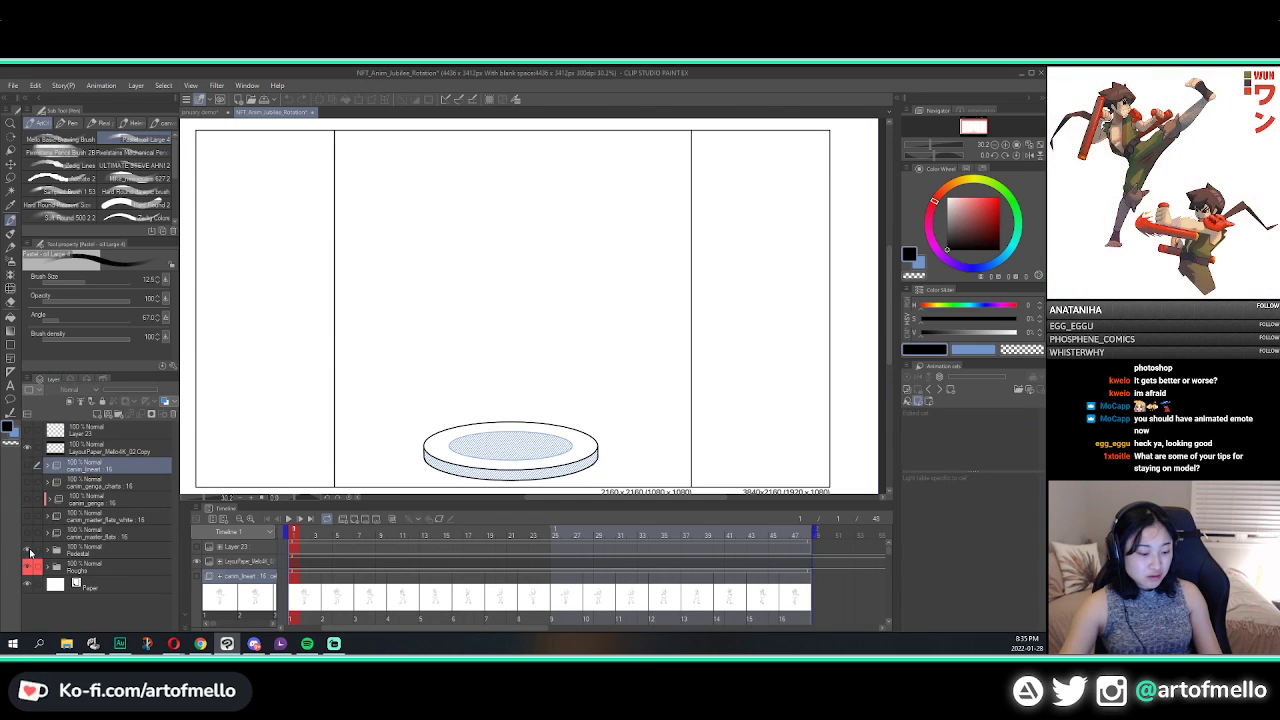
click(29, 550)
click(29, 550)
Step: In the Pedestal folder, hide the blue fill and Pedestal Copy 3 2, show Pedestal Copy 2, and collapse the folder
click(50, 552)
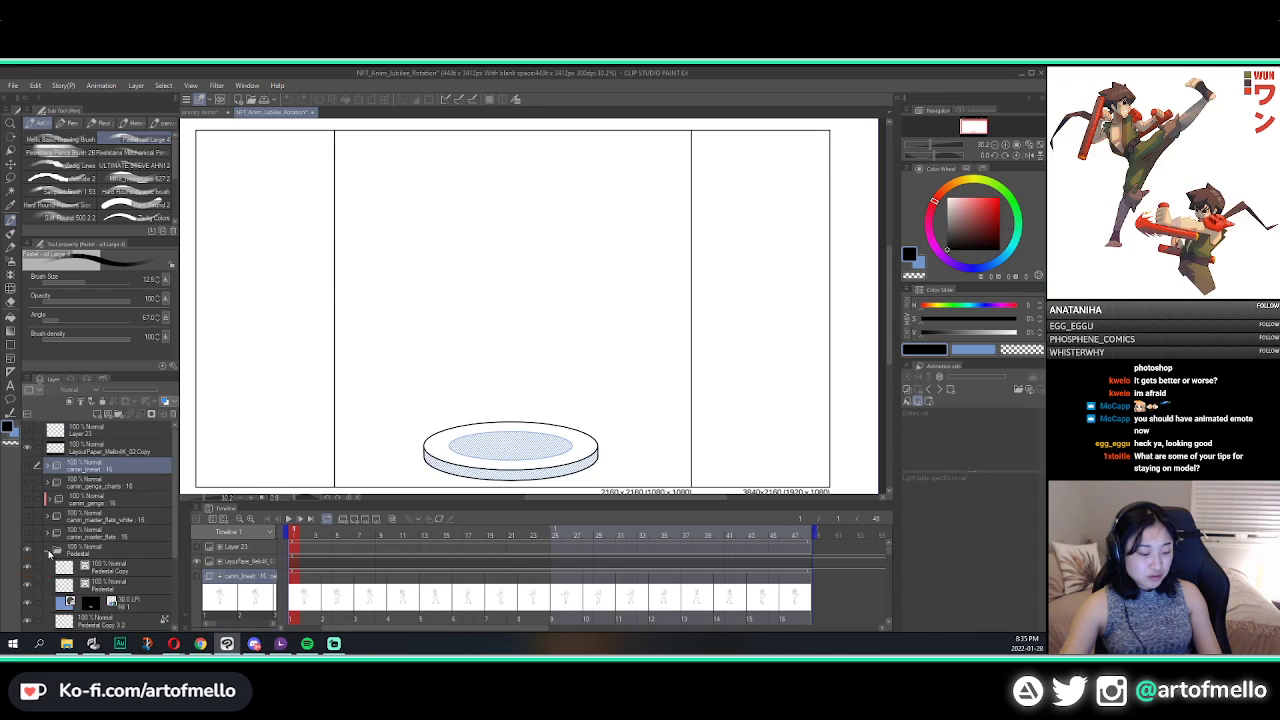
scroll(60, 560, down, 2)
click(30, 533)
click(28, 514)
click(28, 497)
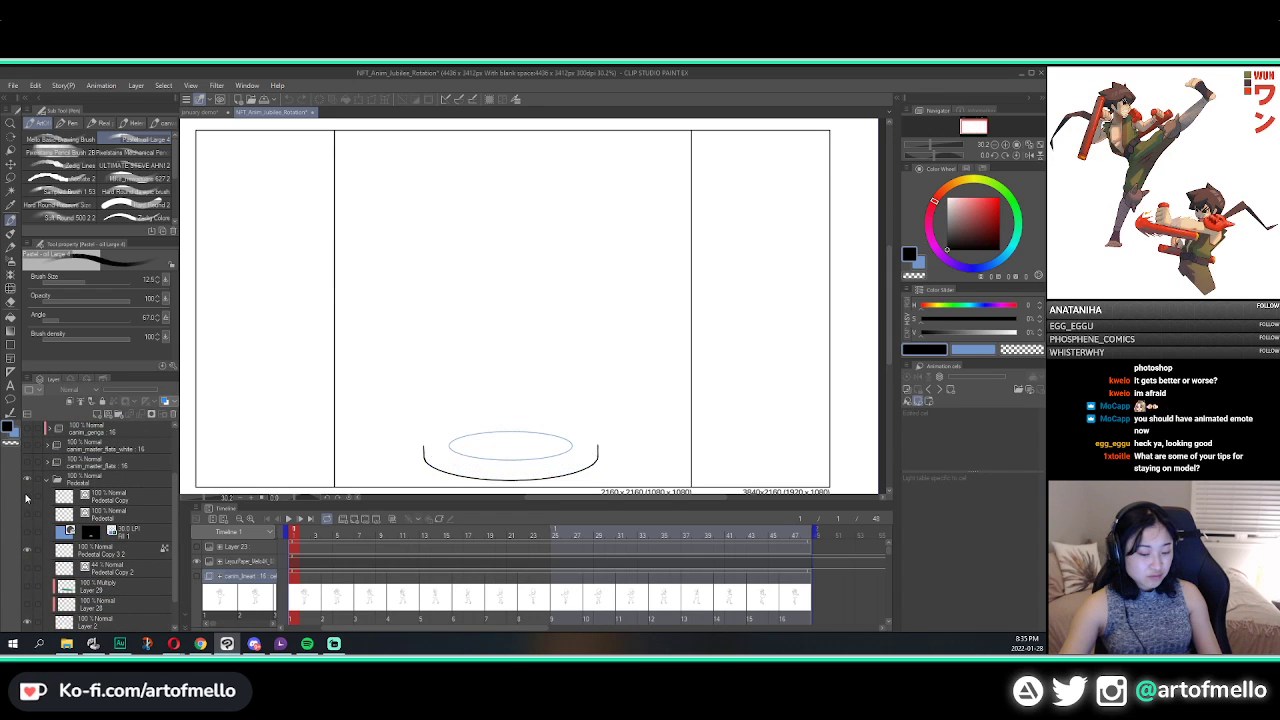
click(28, 497)
click(28, 514)
click(28, 551)
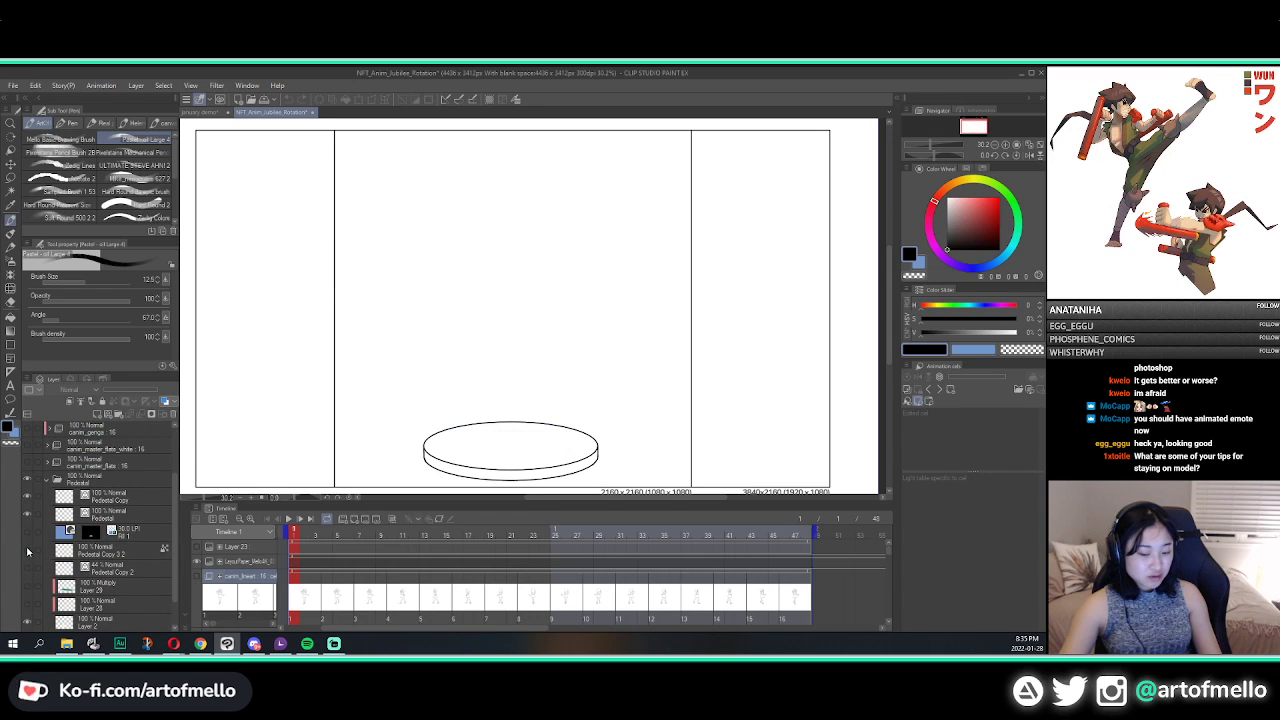
click(28, 569)
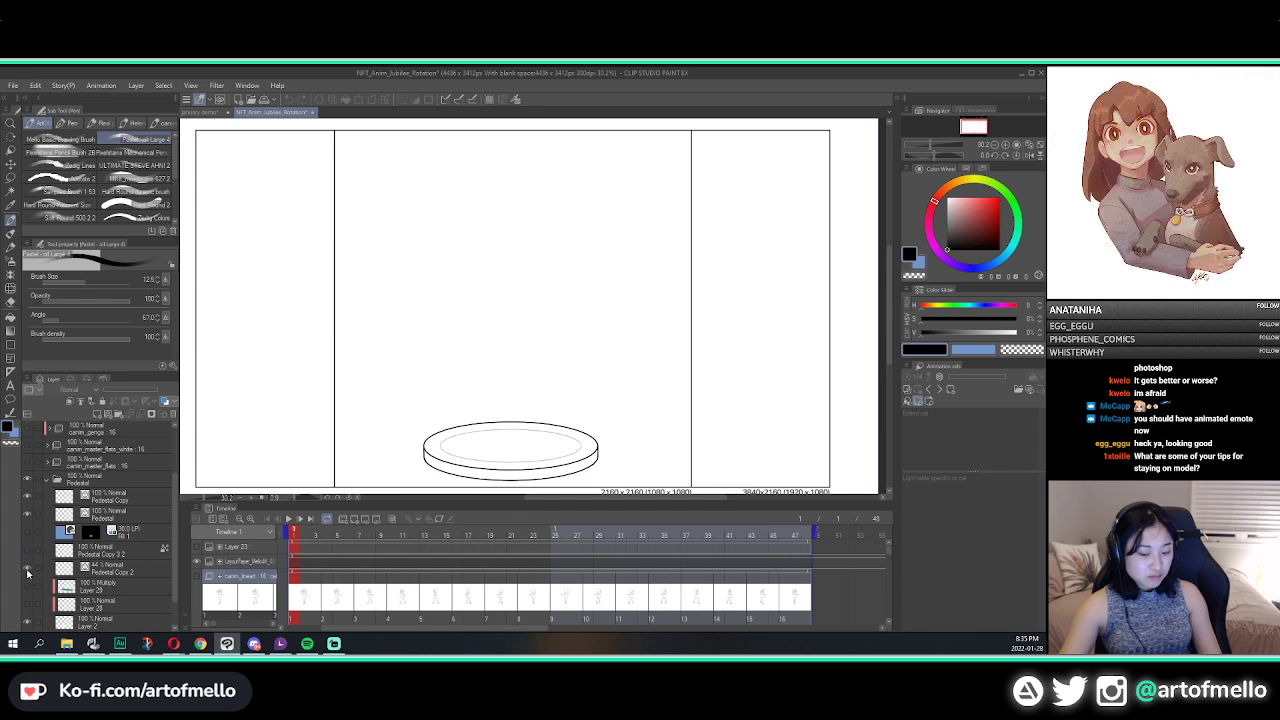
scroll(72, 530, up, 2)
click(48, 541)
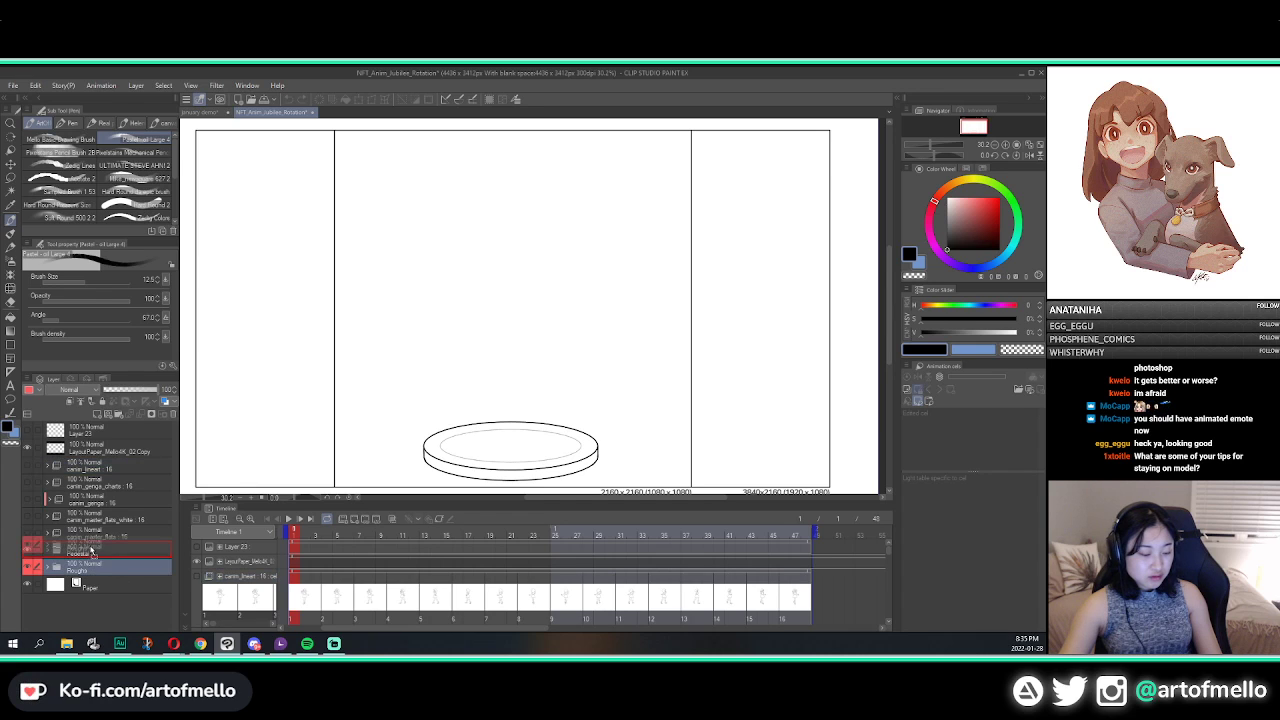
Step: Expand the Roughs folder, show the canim_01 animation folder and briefly play back its rough poses
click(88, 568)
click(48, 569)
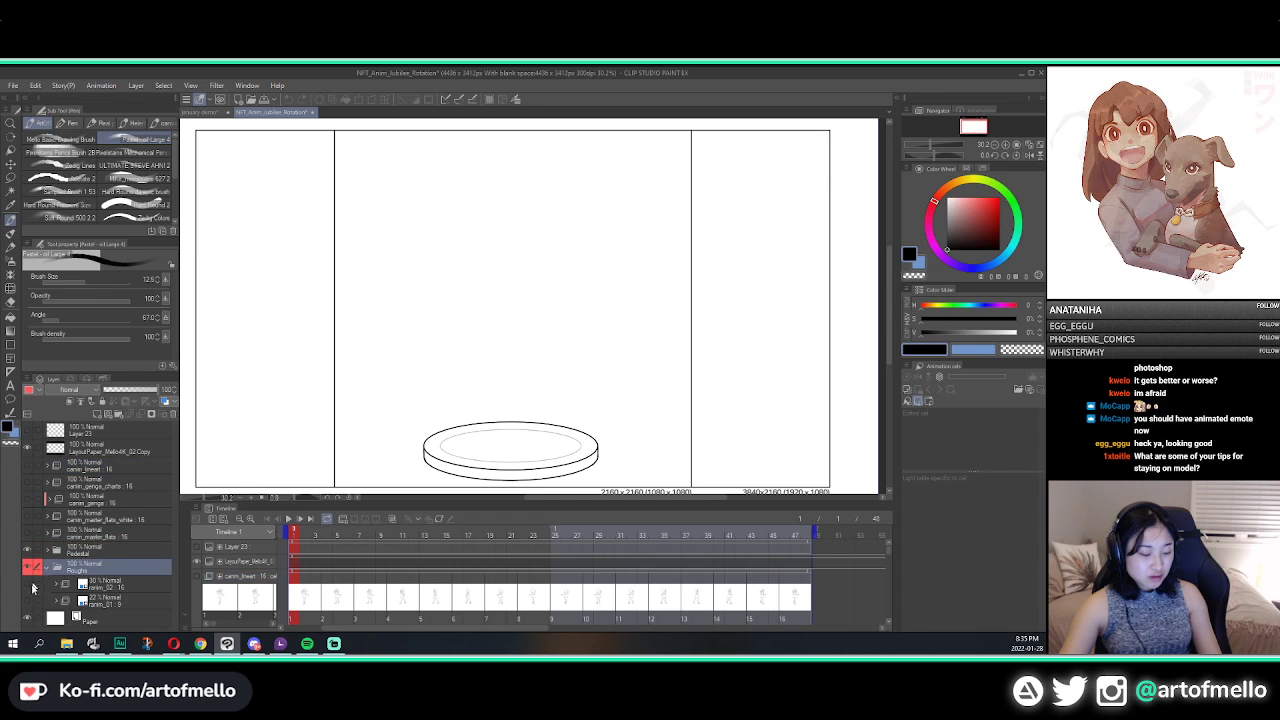
click(28, 603)
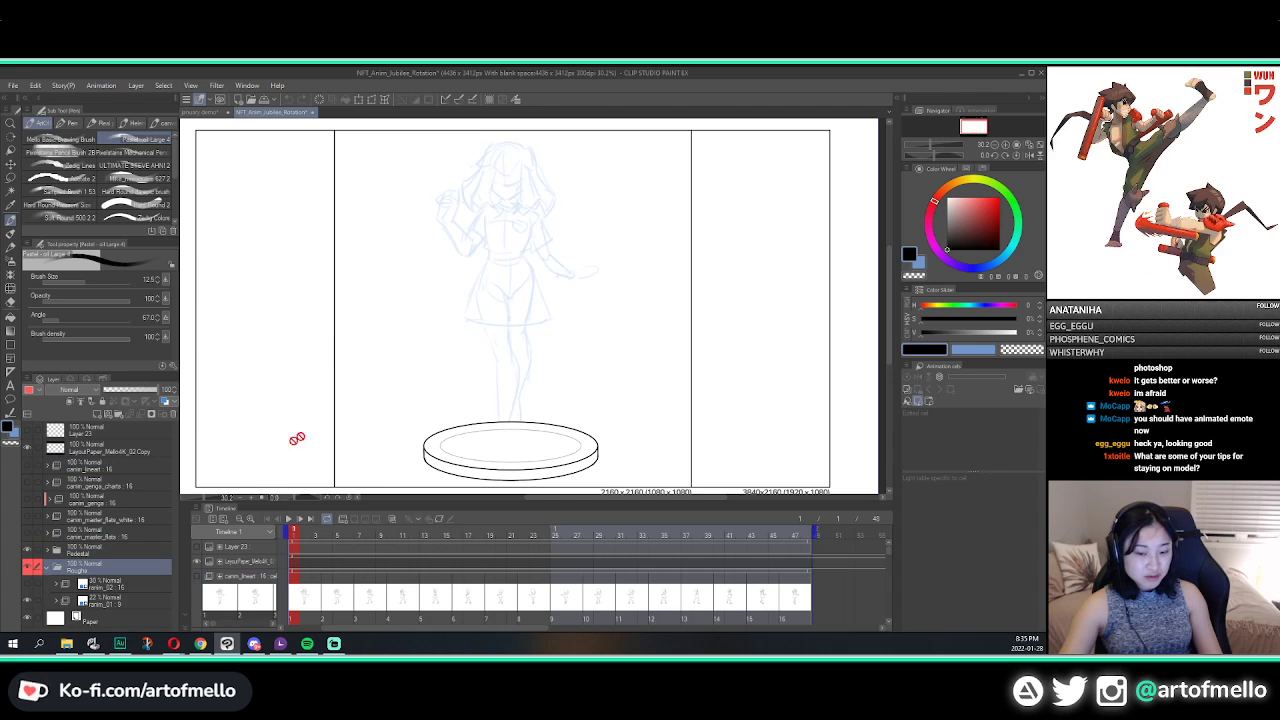
key(space)
key(space)
Step: Turn off the layer color on canim_01 and play back the rough character rotation
click(100, 603)
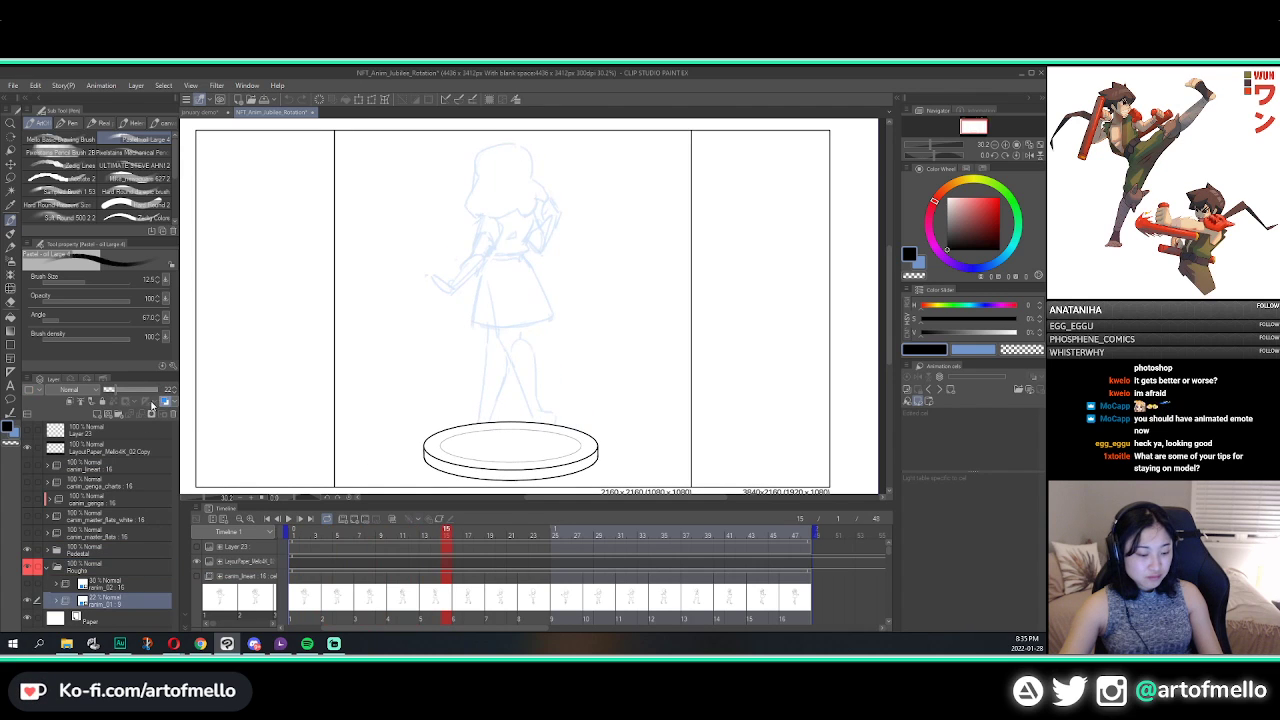
click(165, 401)
key(space)
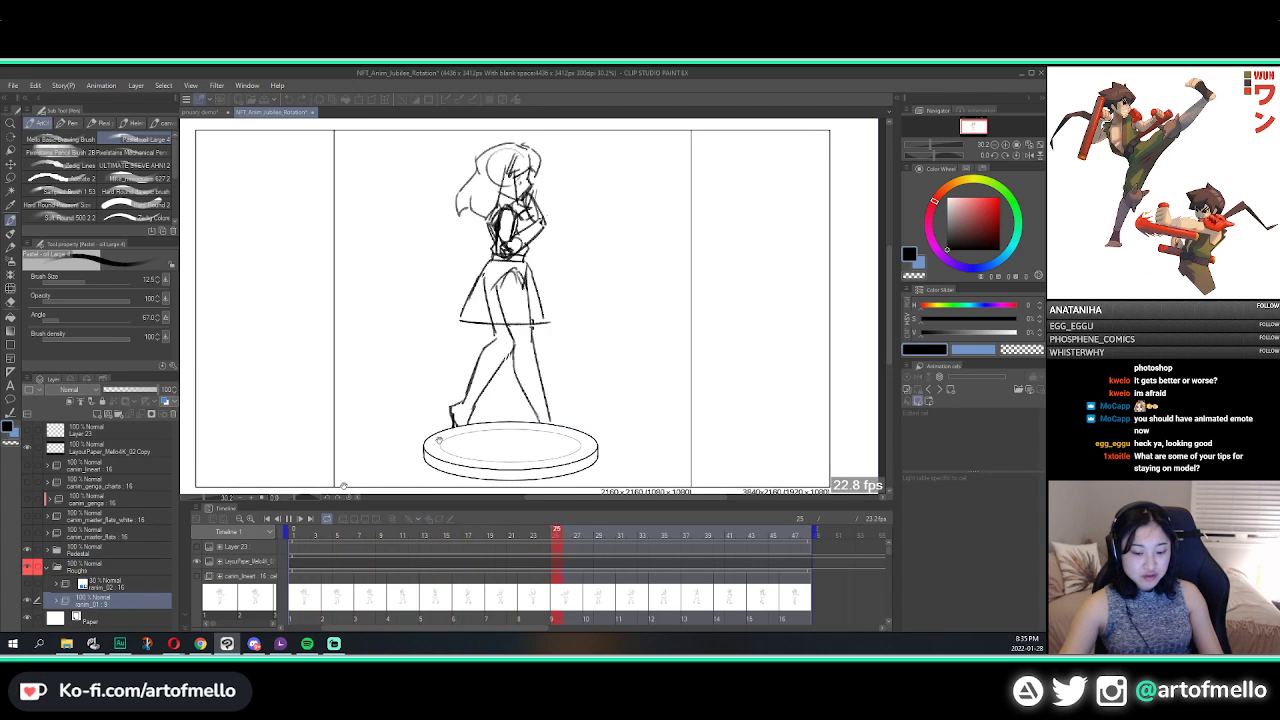
Step: Move the Pedestal folder beneath the Roughs folder, just above Paper, and play back the rough rotation to check it
key(space)
mouse_move(130, 554)
mouse_down()
mouse_move(117, 610)
mouse_move(118, 598)
mouse_up()
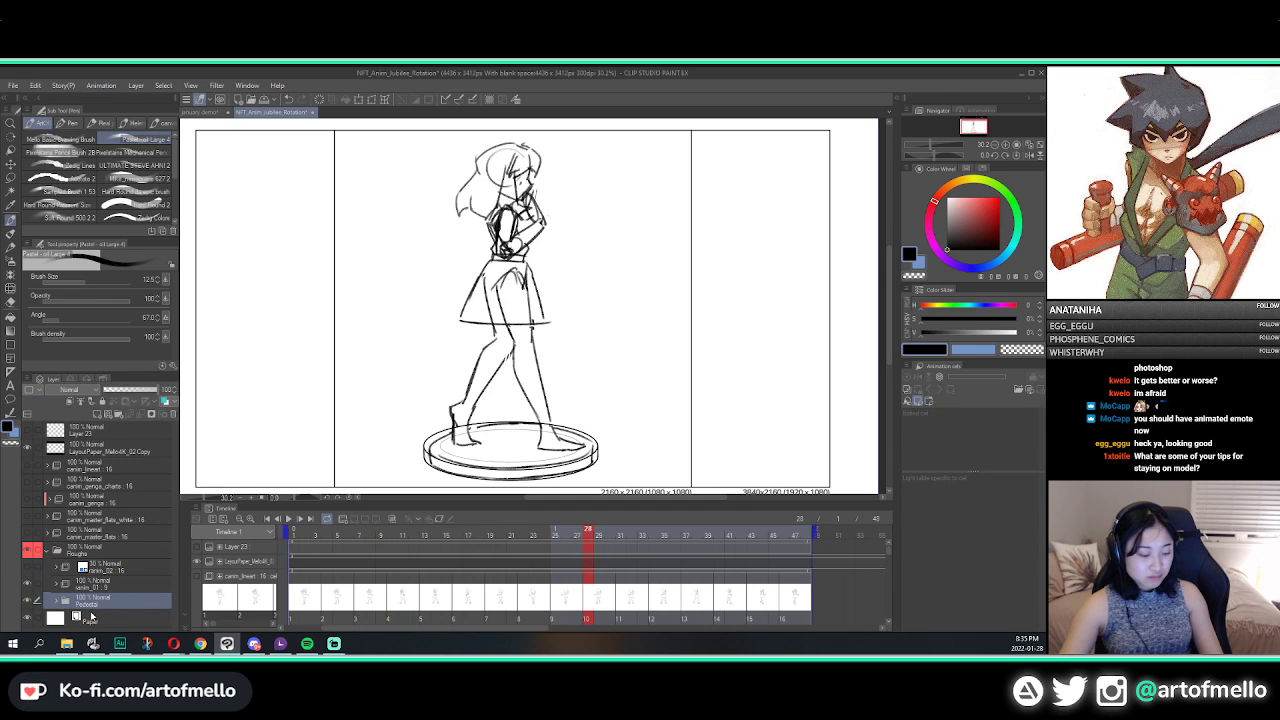
click(91, 551)
key(space)
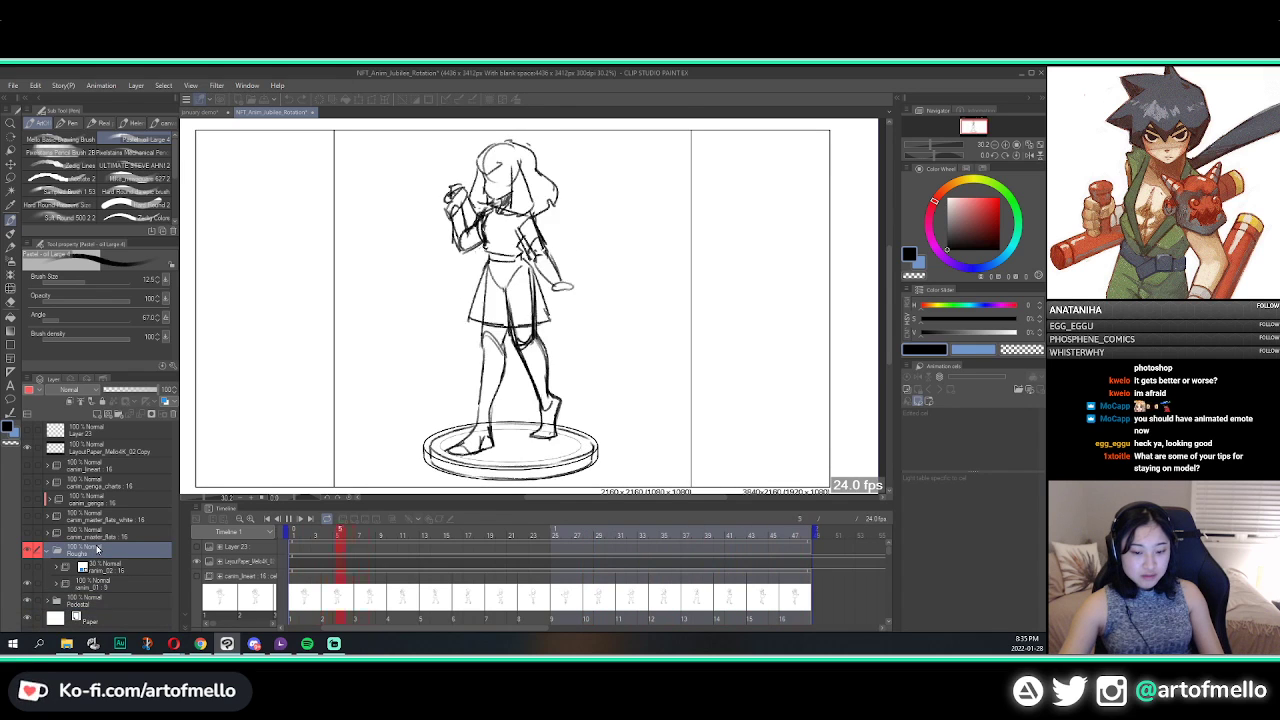
key(space)
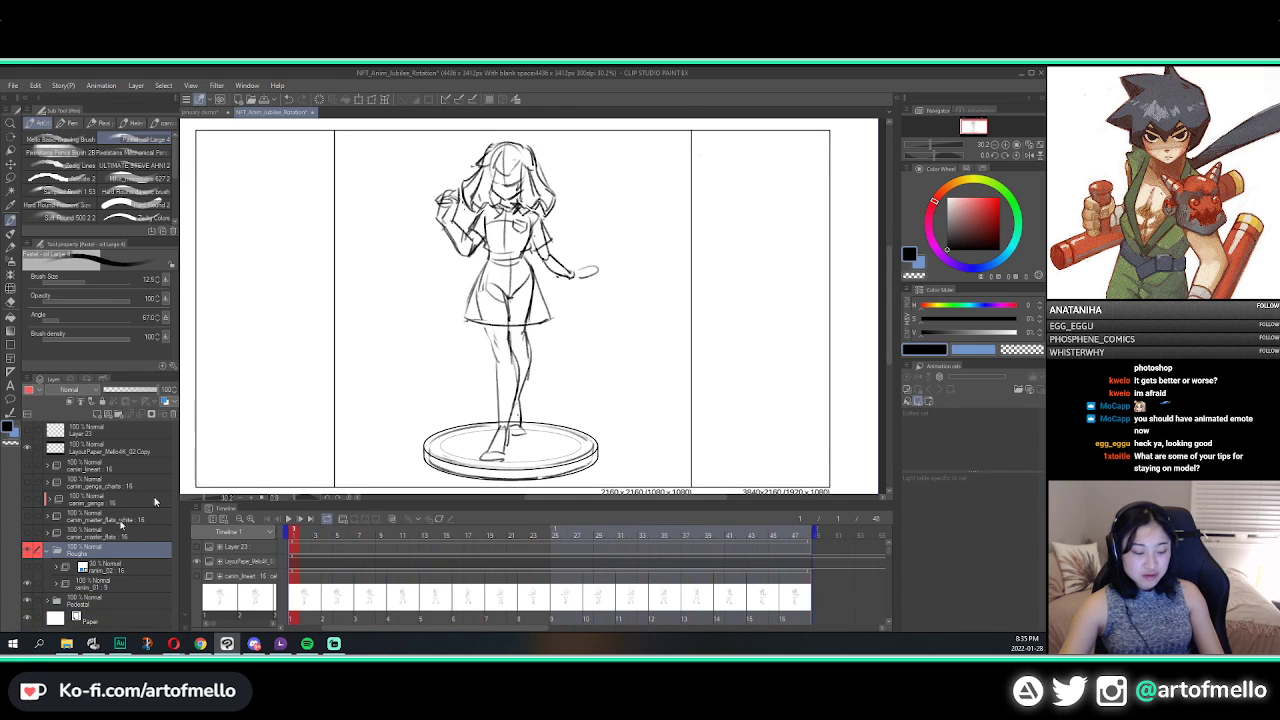
key(space)
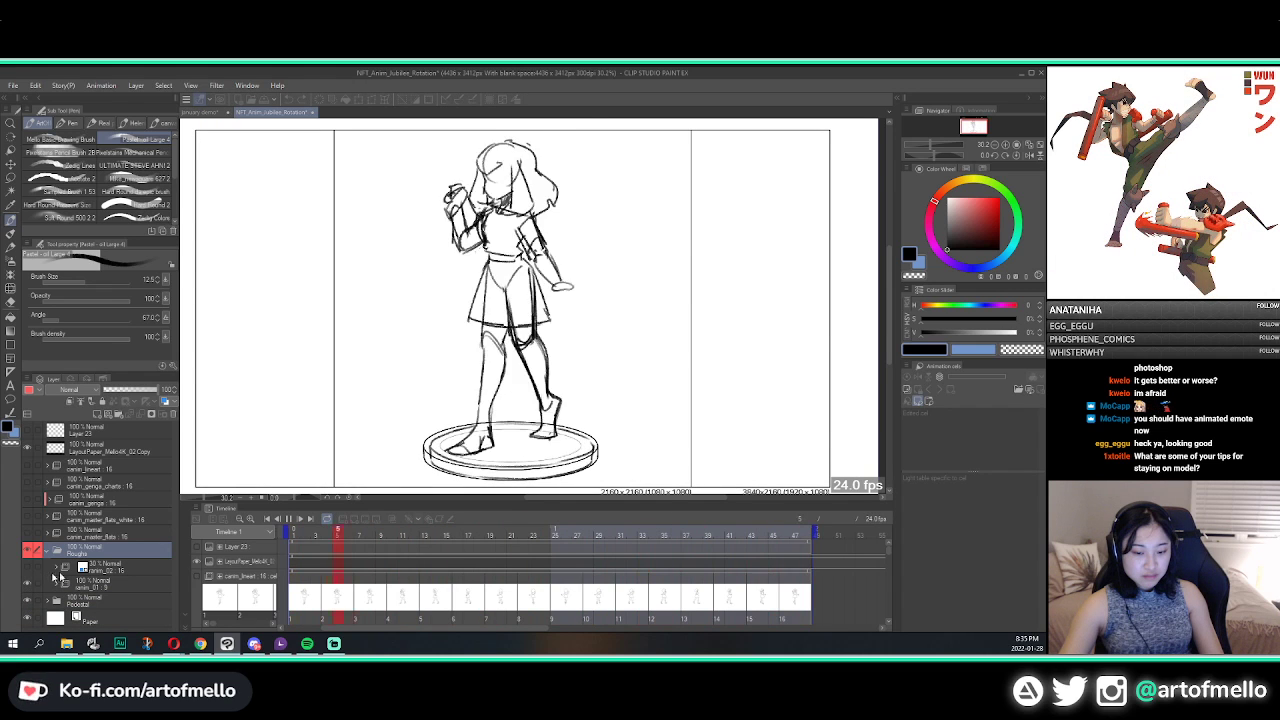
key(space)
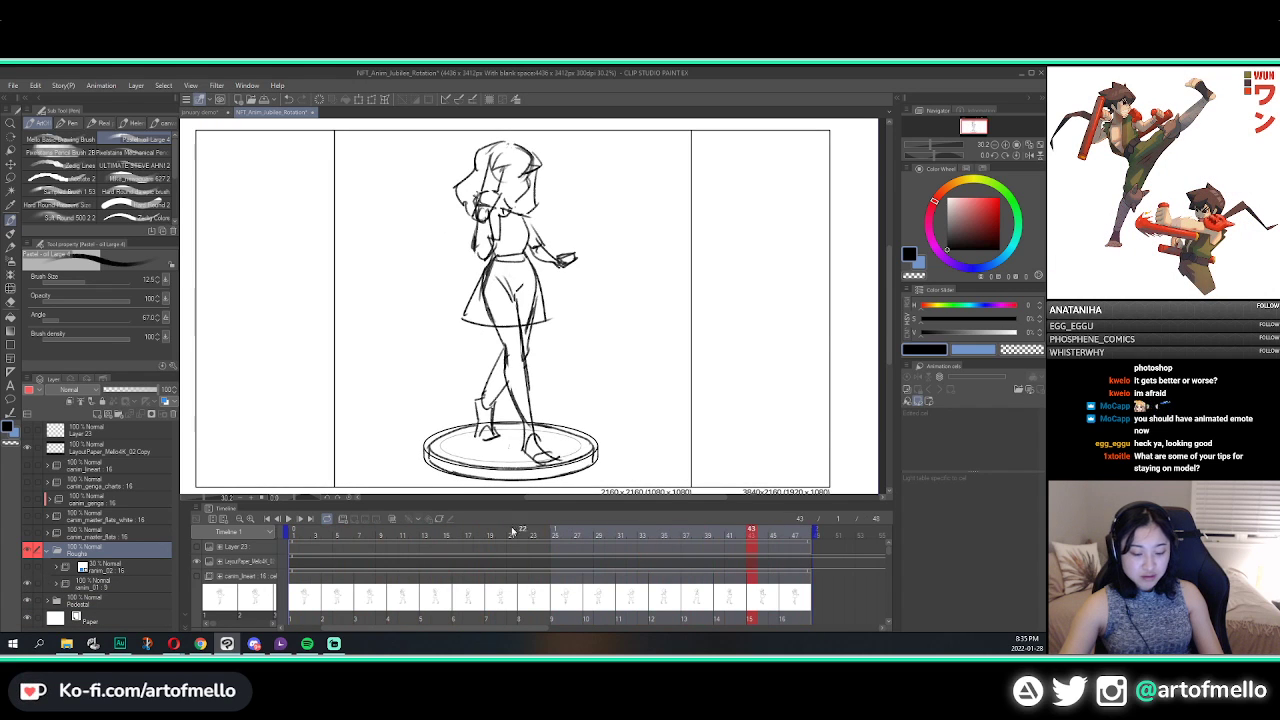
Step: Set the playback range to end at frame 32, where the canim_01 drawings finish, and start the rough loop
drag(503, 503, 515, 410)
scroll(727, 534, down, 1)
scroll(727, 534, down, 3)
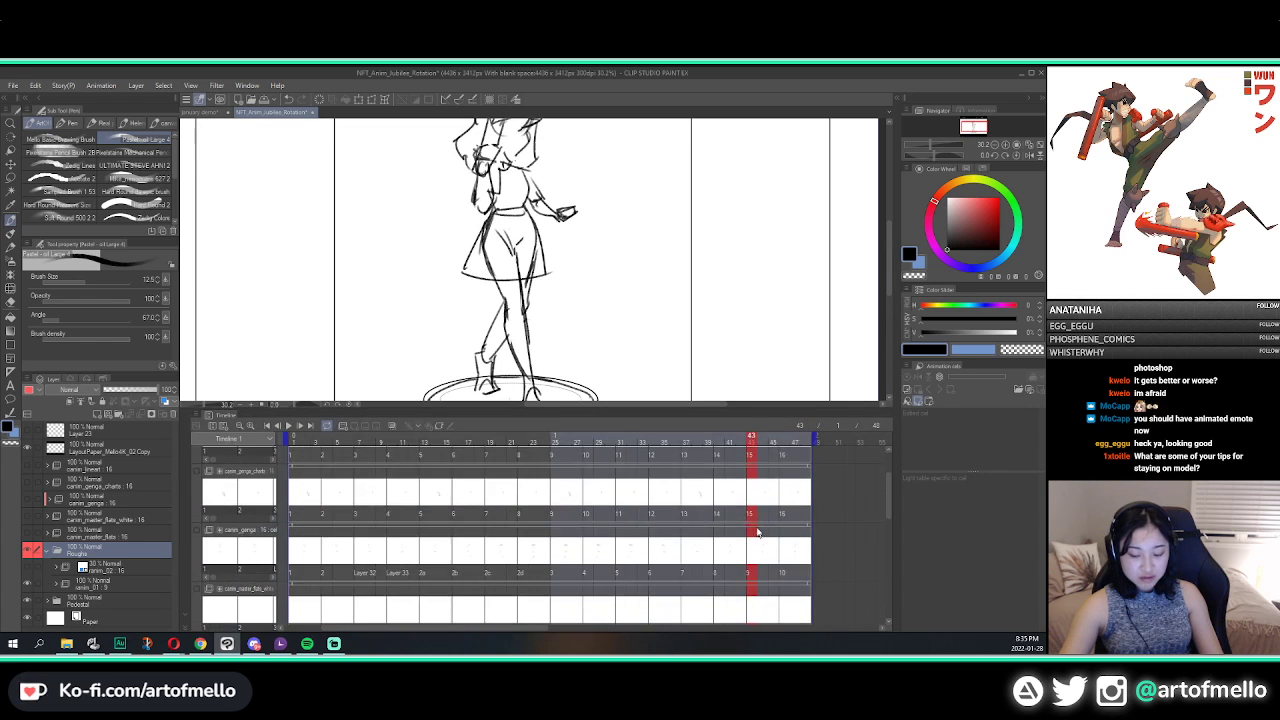
scroll(889, 536, down, 3)
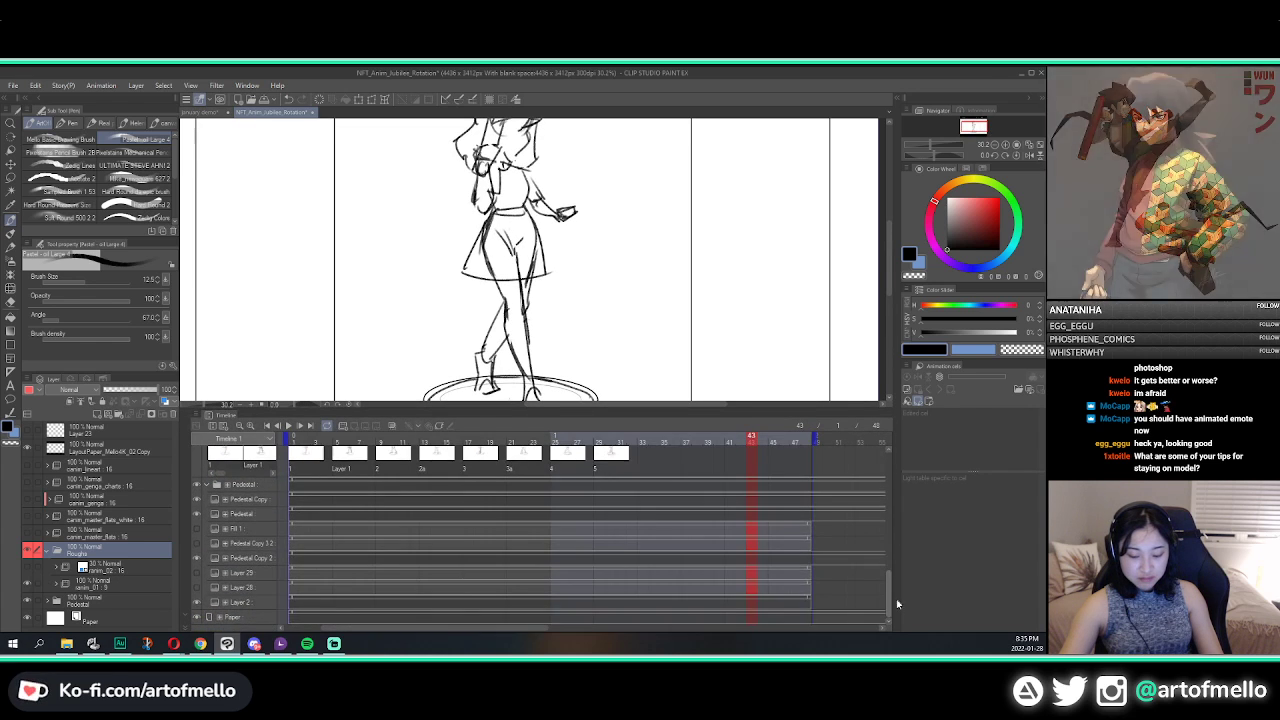
click(652, 547)
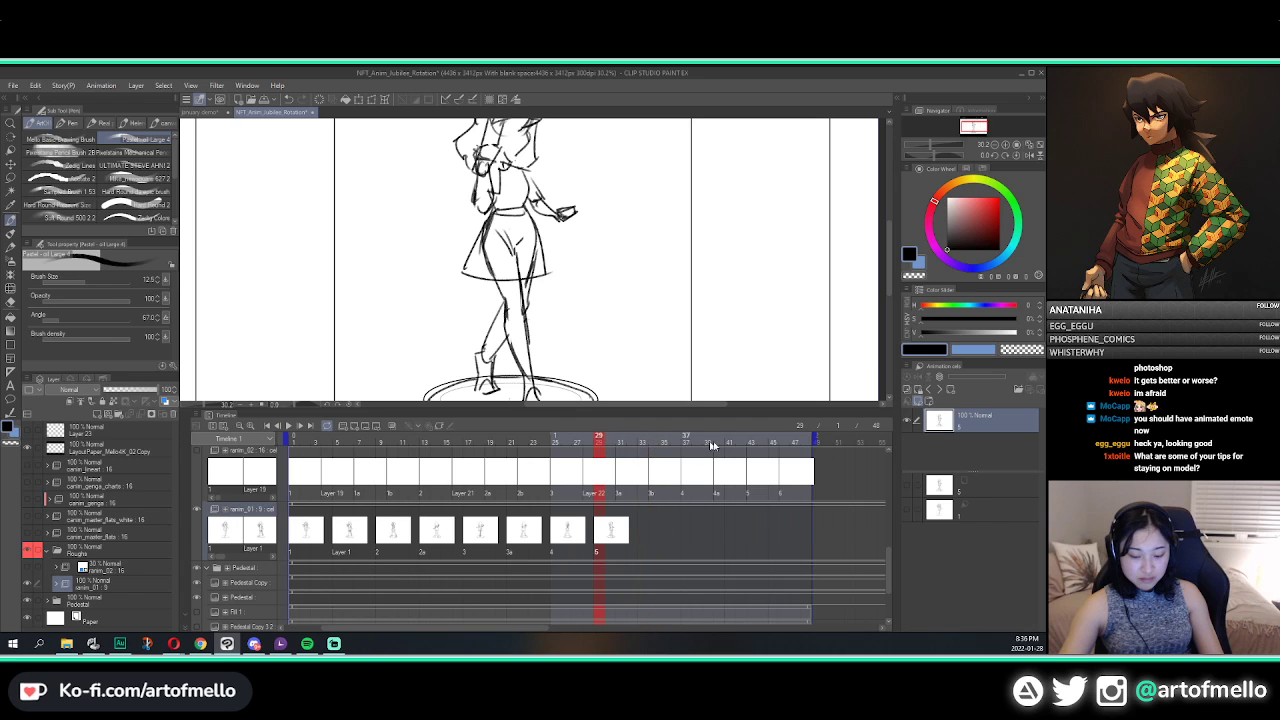
drag(815, 435, 635, 455)
key(space)
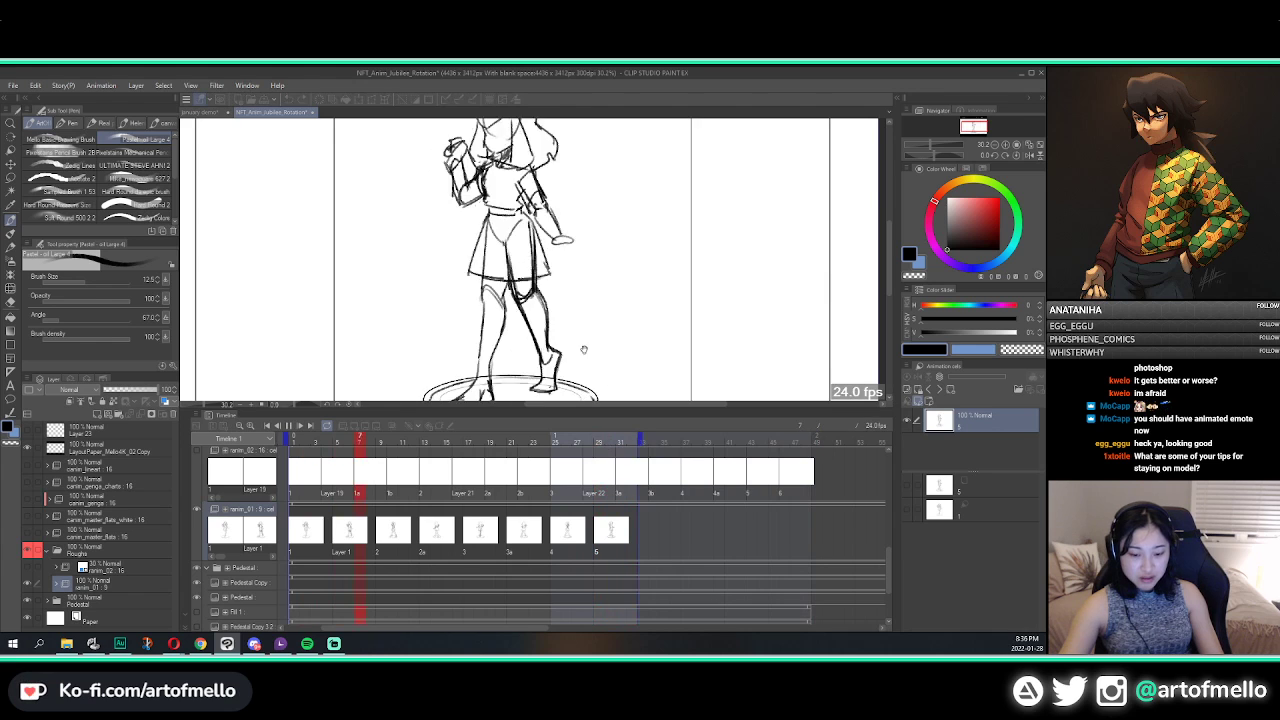
Step: Reduce the timeline's height, hide the Pedestal folder and review the looping canim_01 rough poses
drag(564, 405, 559, 535)
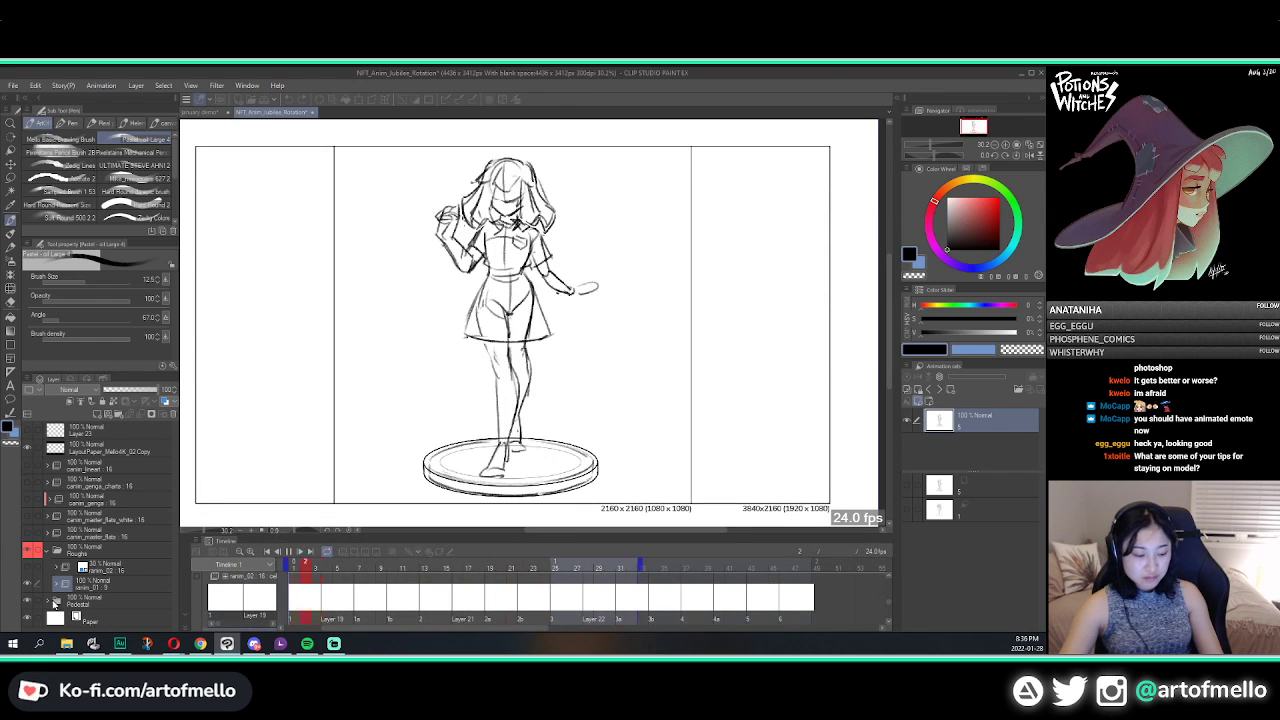
key(space)
key(space)
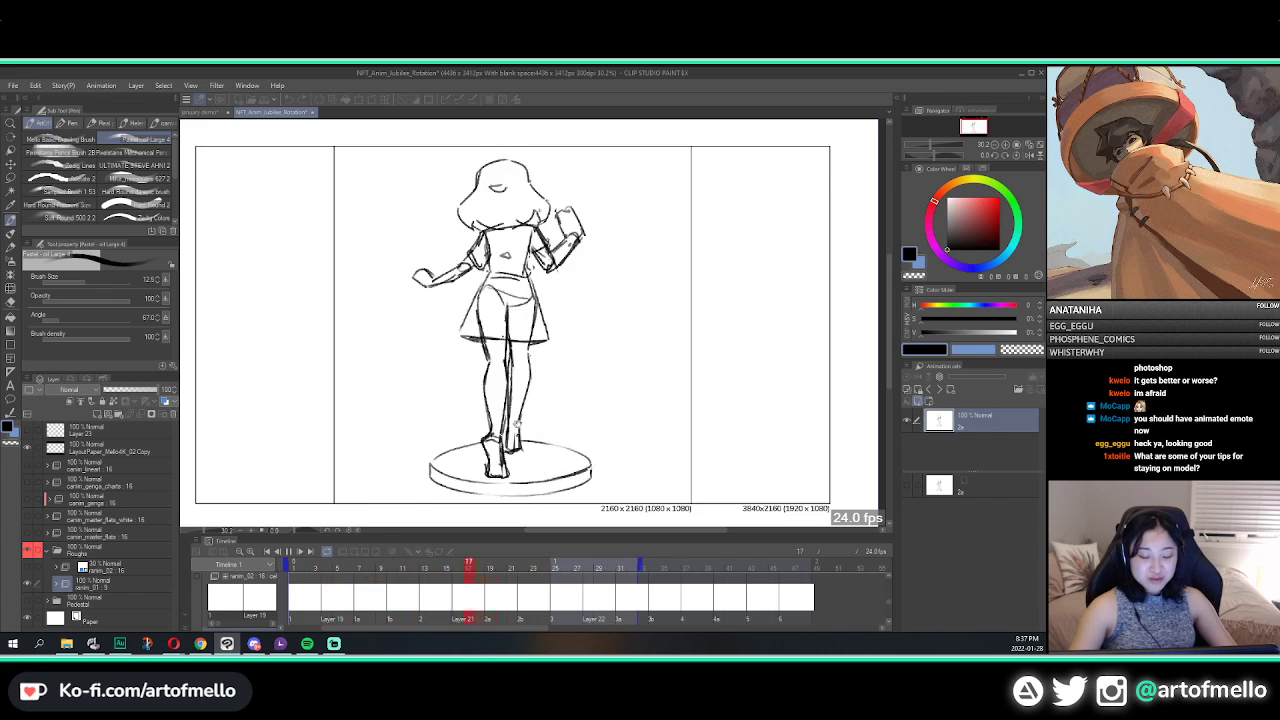
key(space)
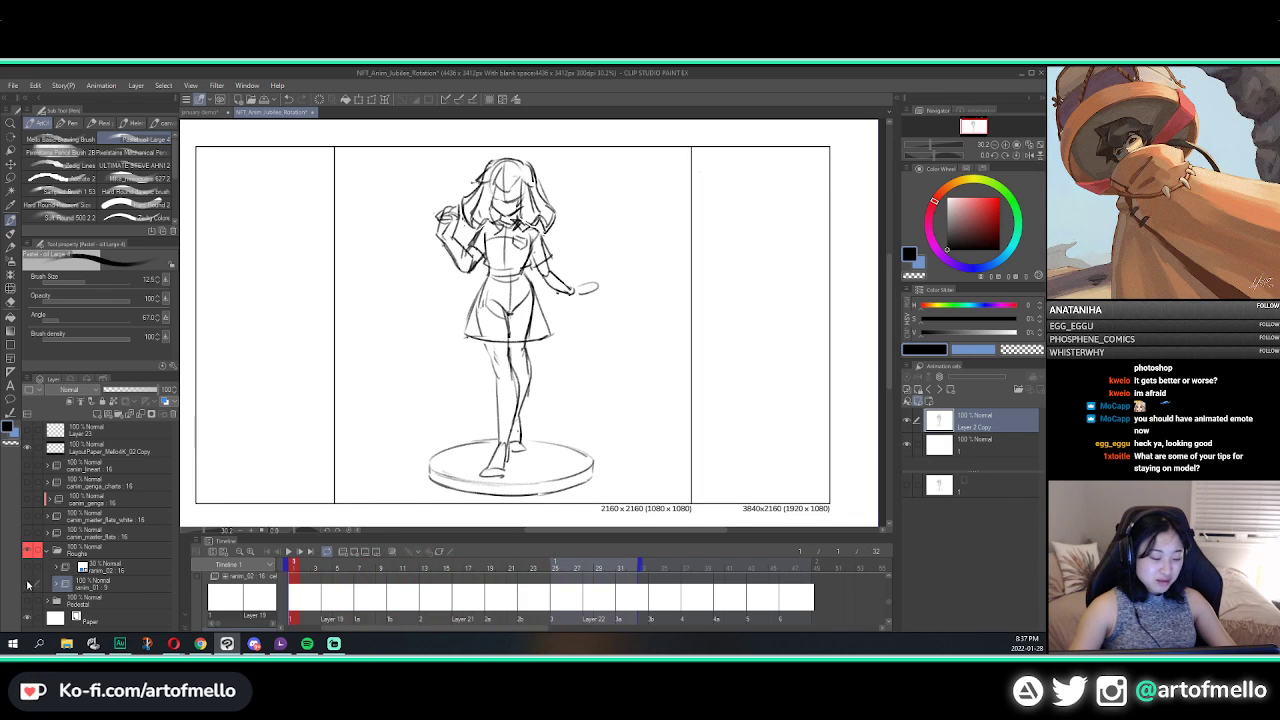
Step: Show canim_02 in place of canim_01, set its opacity to 100, turn off its layer color and play it back
click(28, 568)
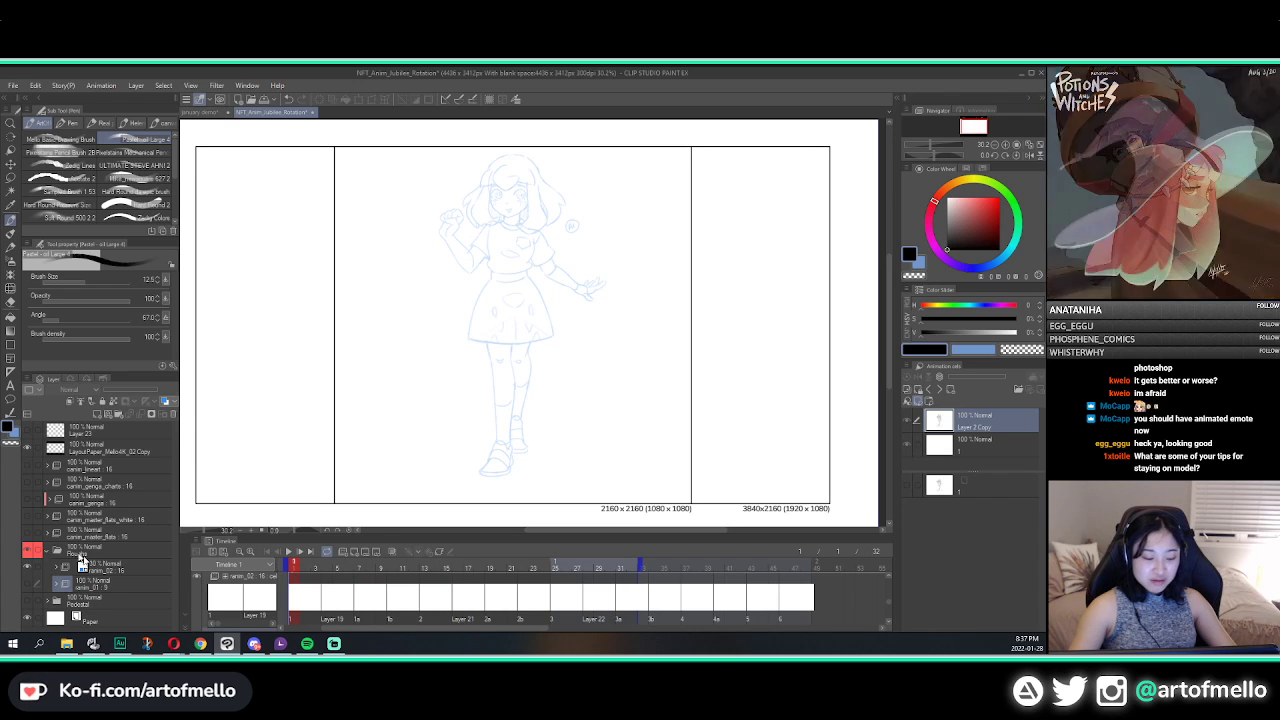
click(100, 568)
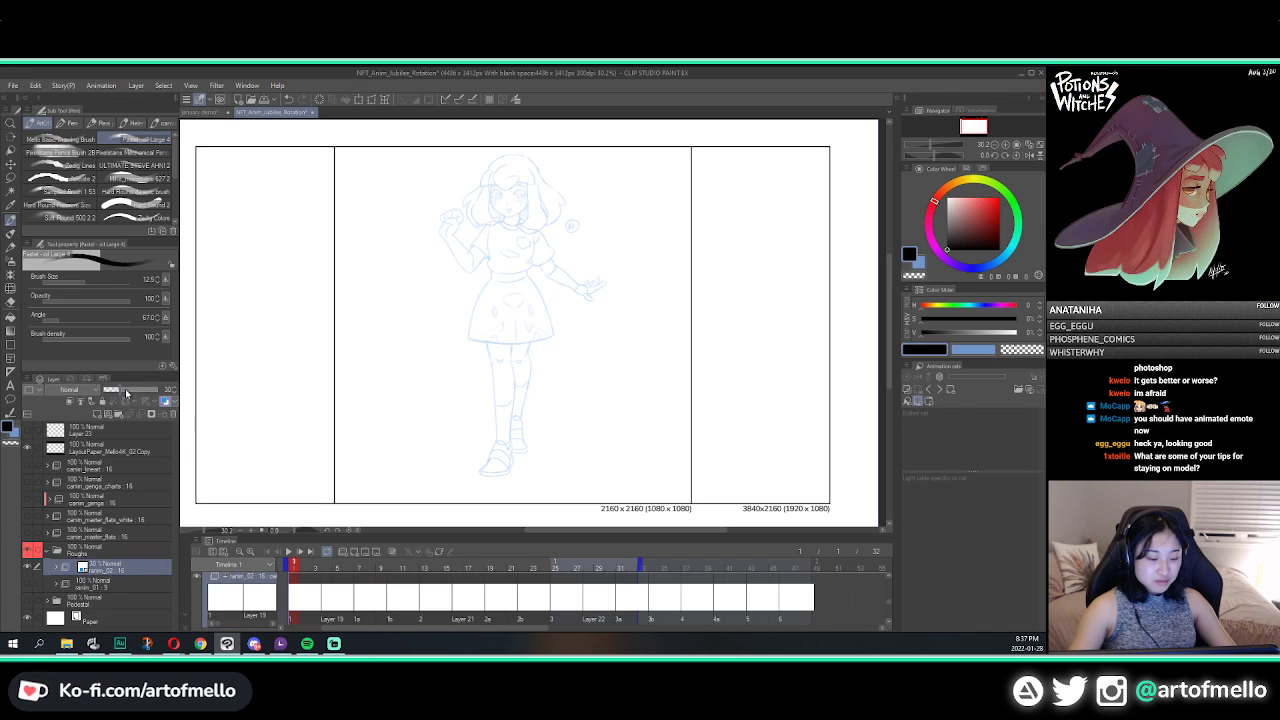
drag(128, 391, 169, 390)
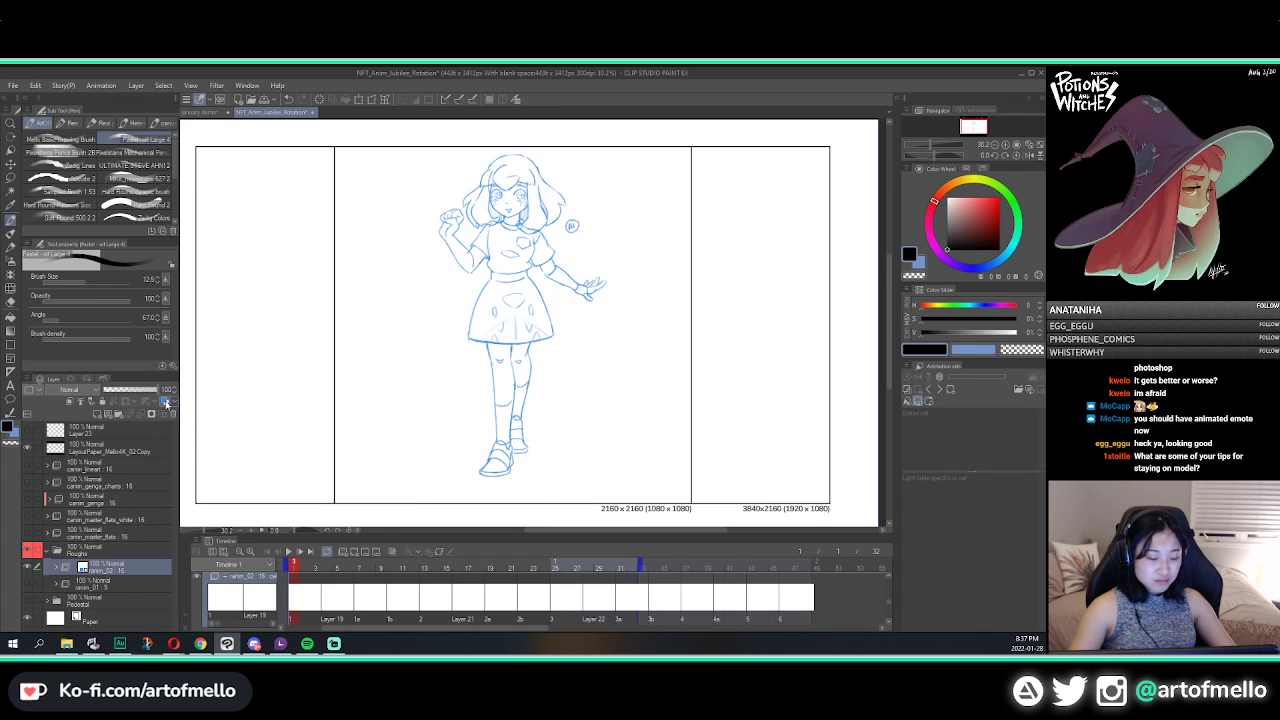
click(166, 402)
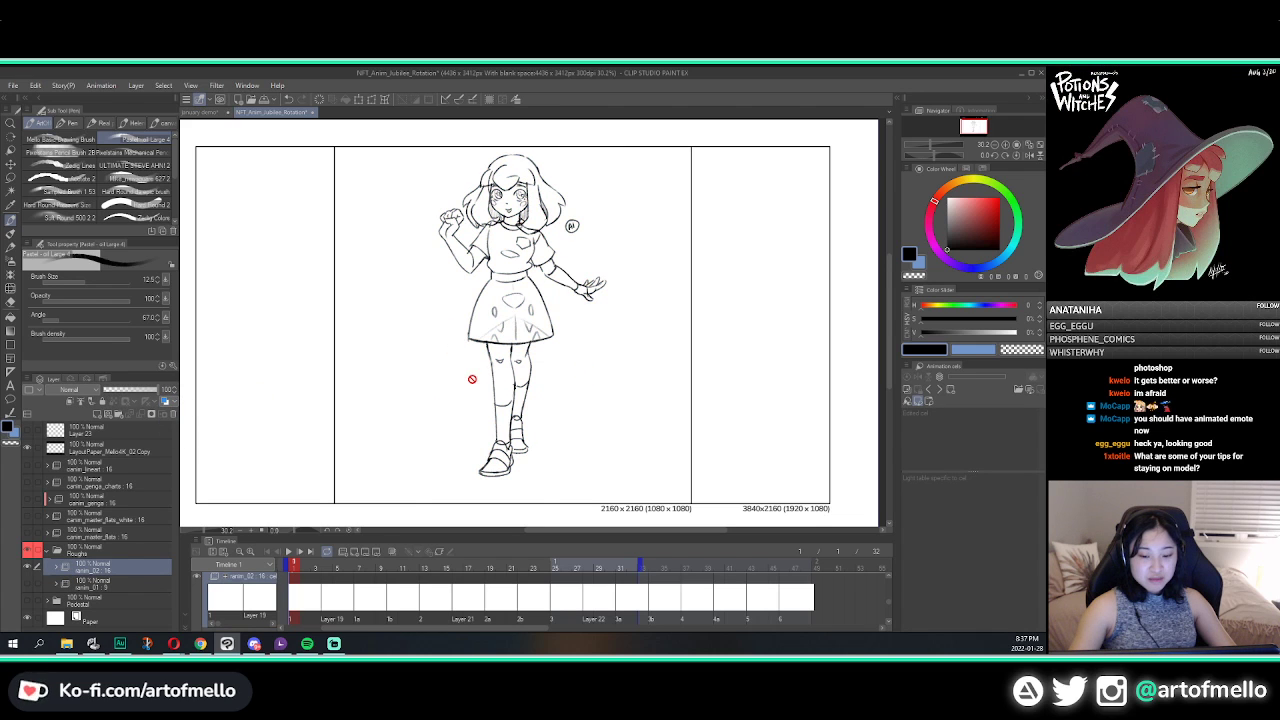
key(space)
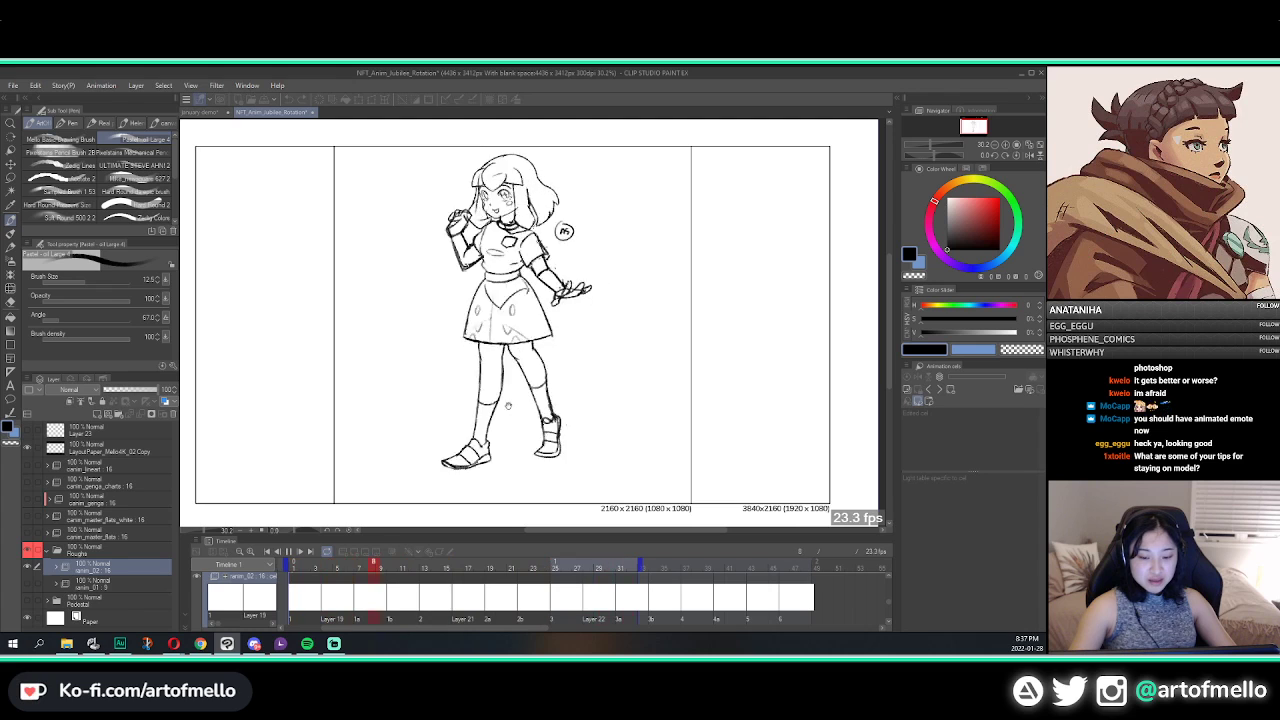
key(space)
Step: Extend the playback range to frame 48 to cover all canim_02 drawings and play back the full rotation
scroll(815, 598, down, 3)
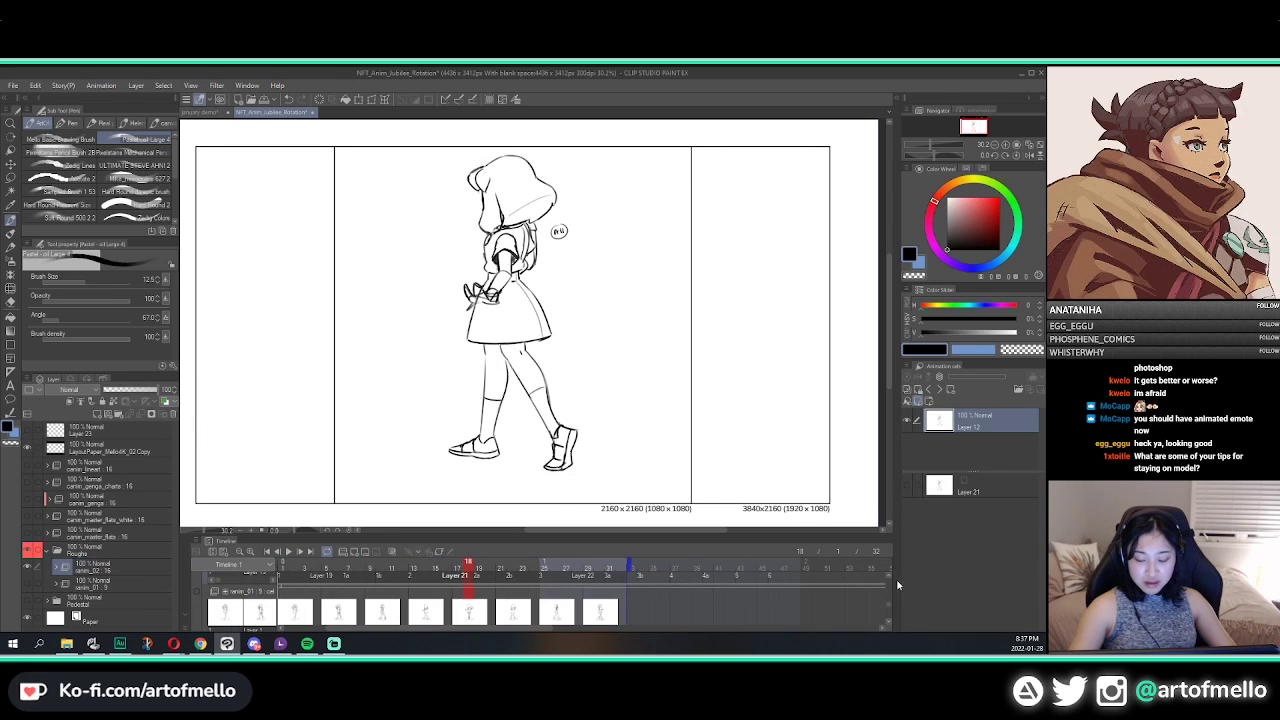
scroll(888, 601, up, 3)
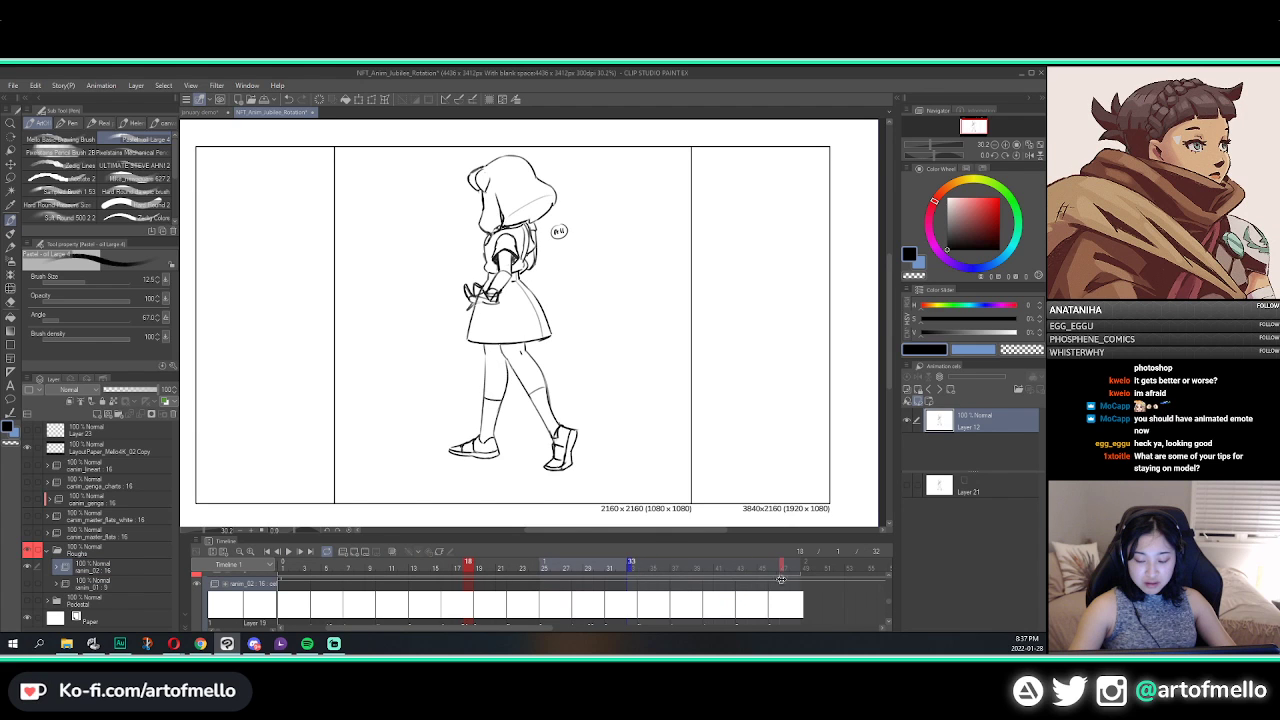
key(space)
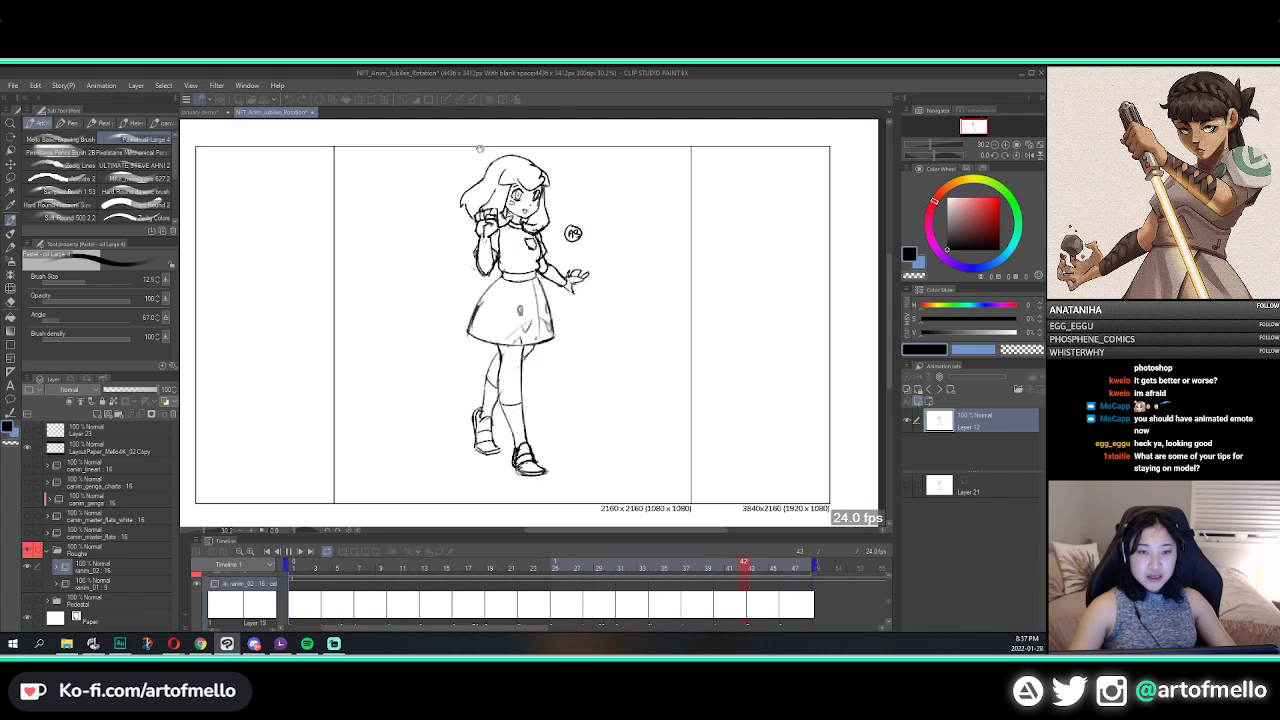
key(space)
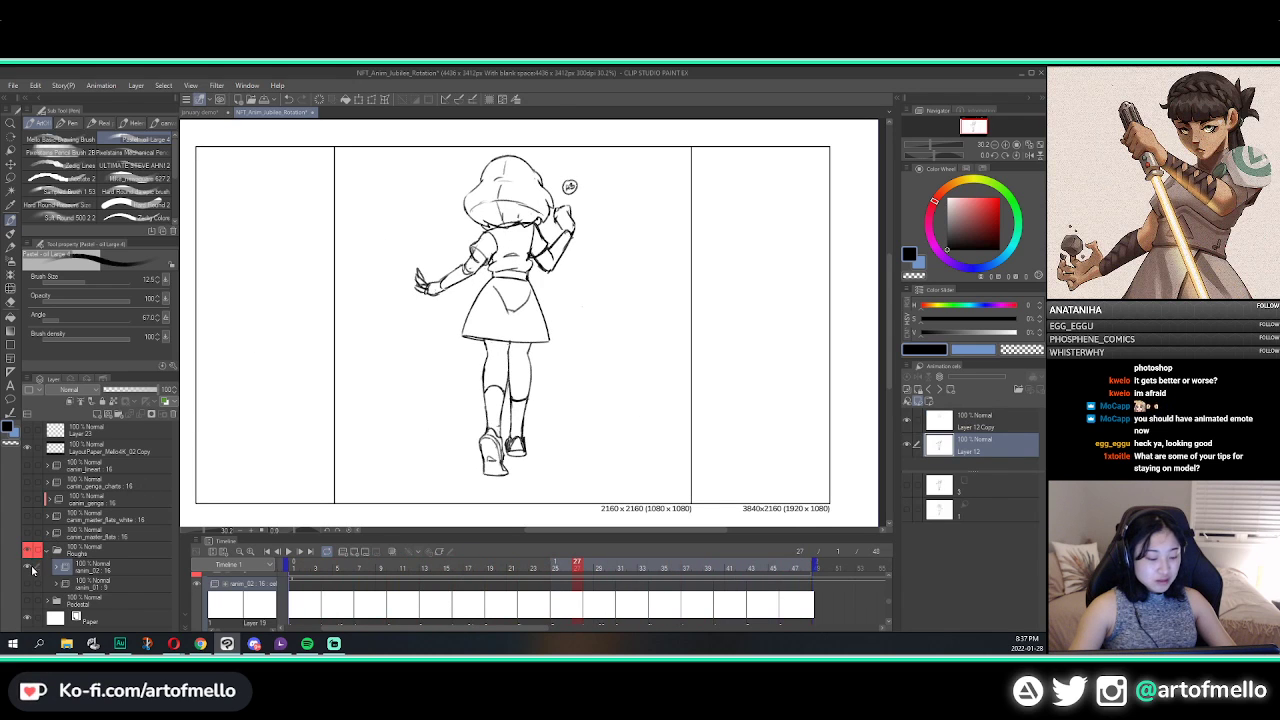
Step: Show the Pedestal folder and play back the canim_02 rotation standing on the pedestal
click(28, 600)
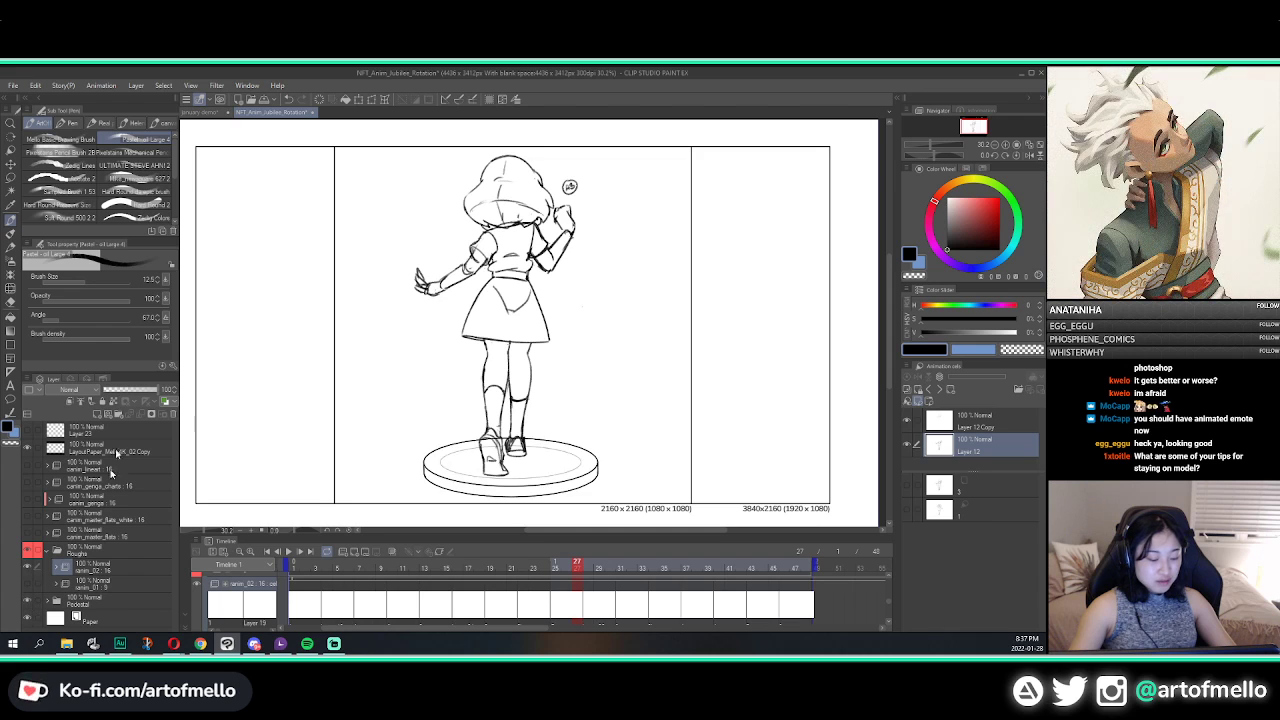
key(space)
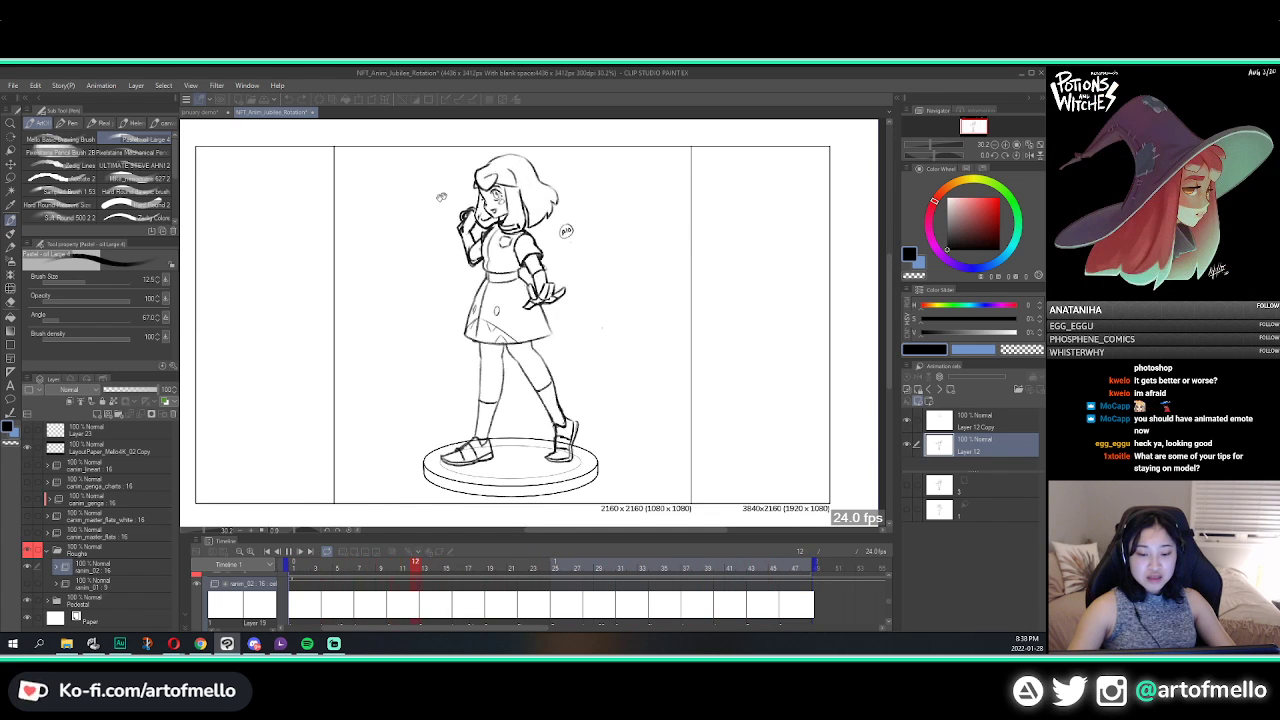
key(space)
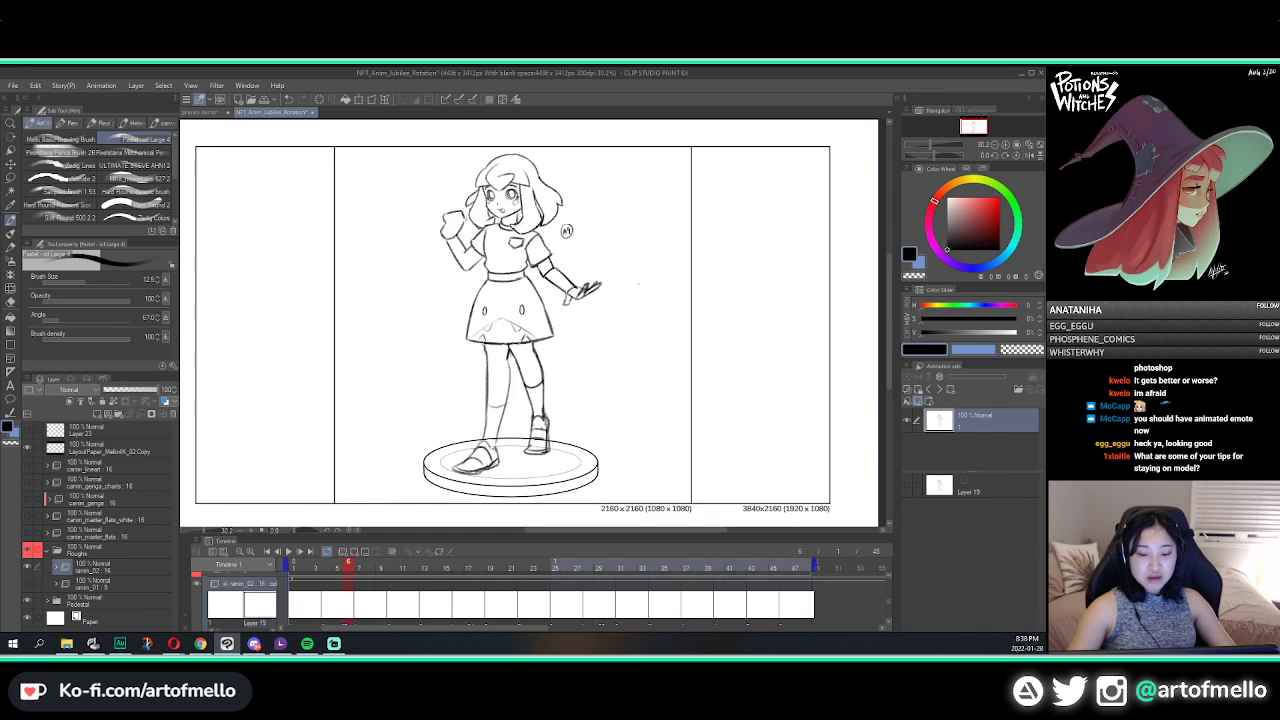
Step: Flip back and forth through the canim_02 drawings from frame 1 to frame 13 to examine the front-to-side turn
key(Left)
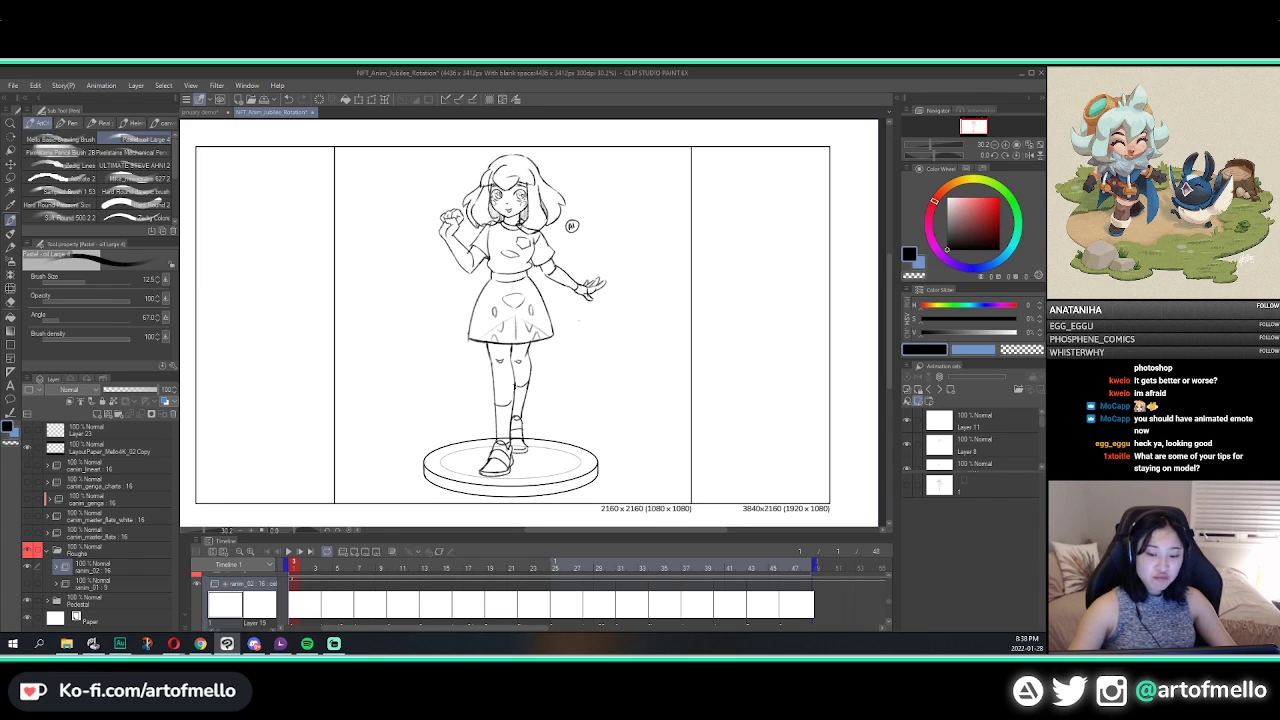
key(Right)
key(Right)
key(Right)
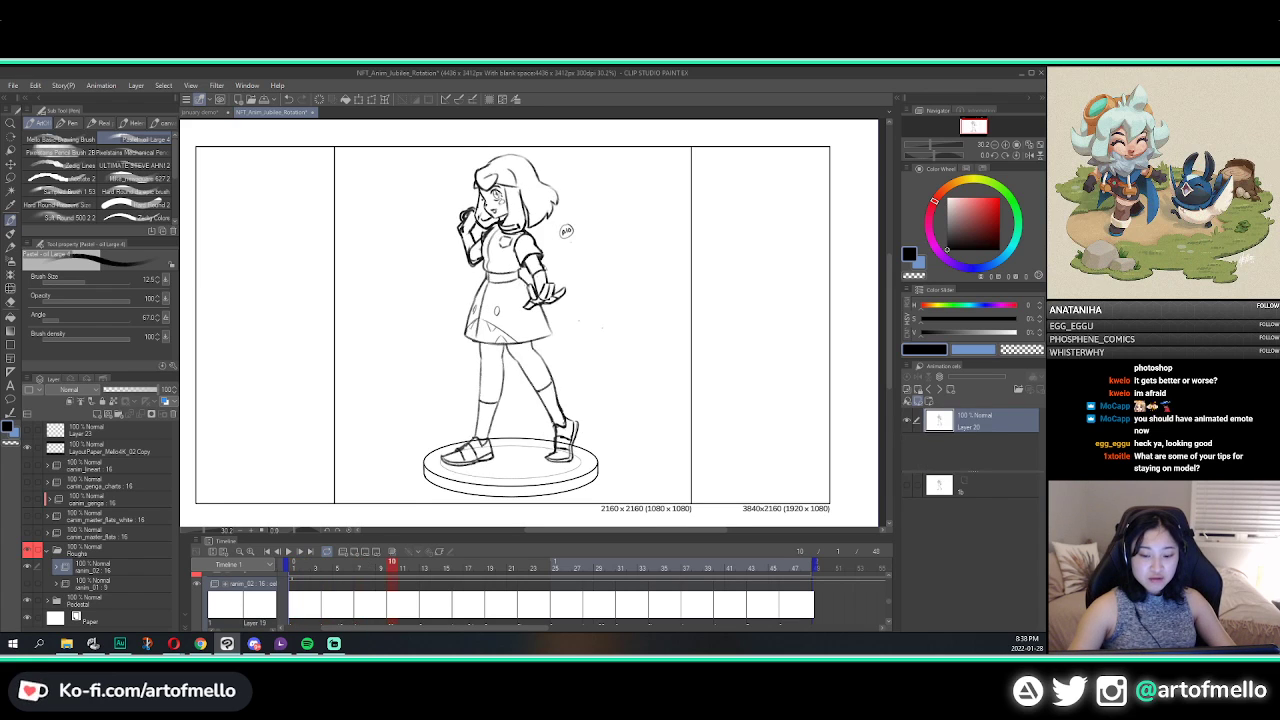
key(Left)
key(Left)
key(Left)
key(Right)
key(Right)
key(Right)
key(Right)
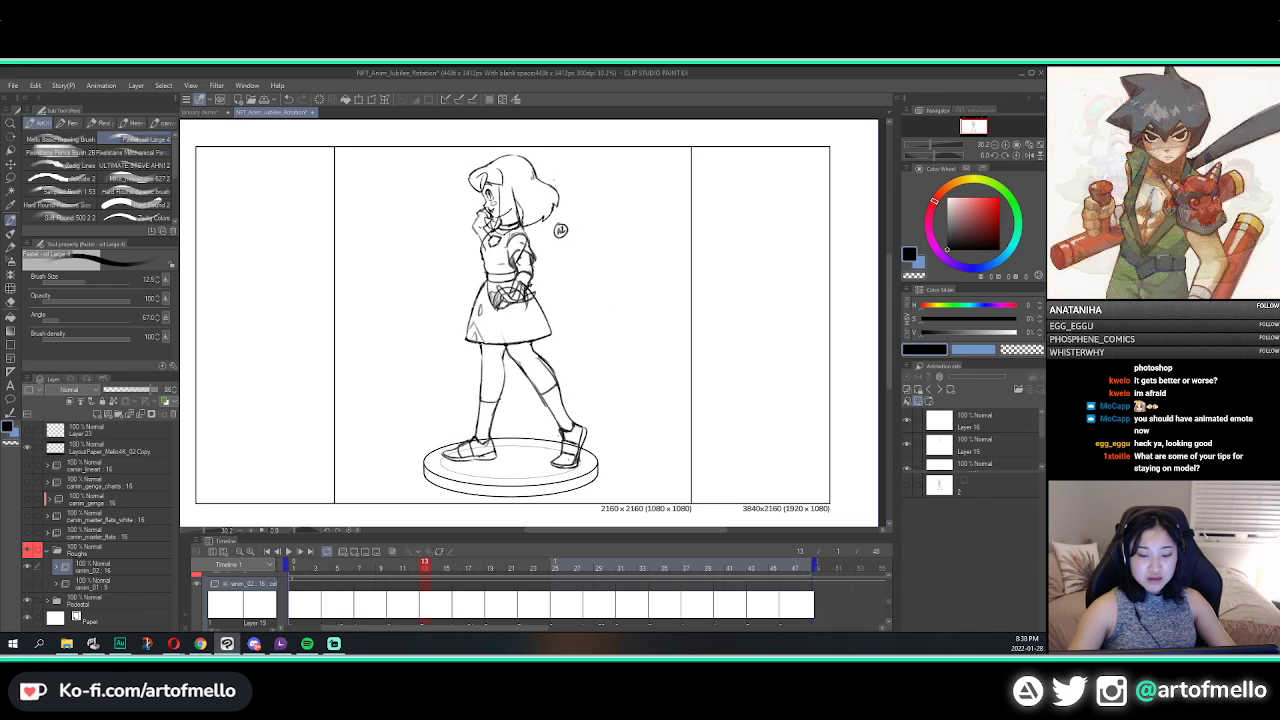
key(Left)
key(Left)
key(Left)
key(Left)
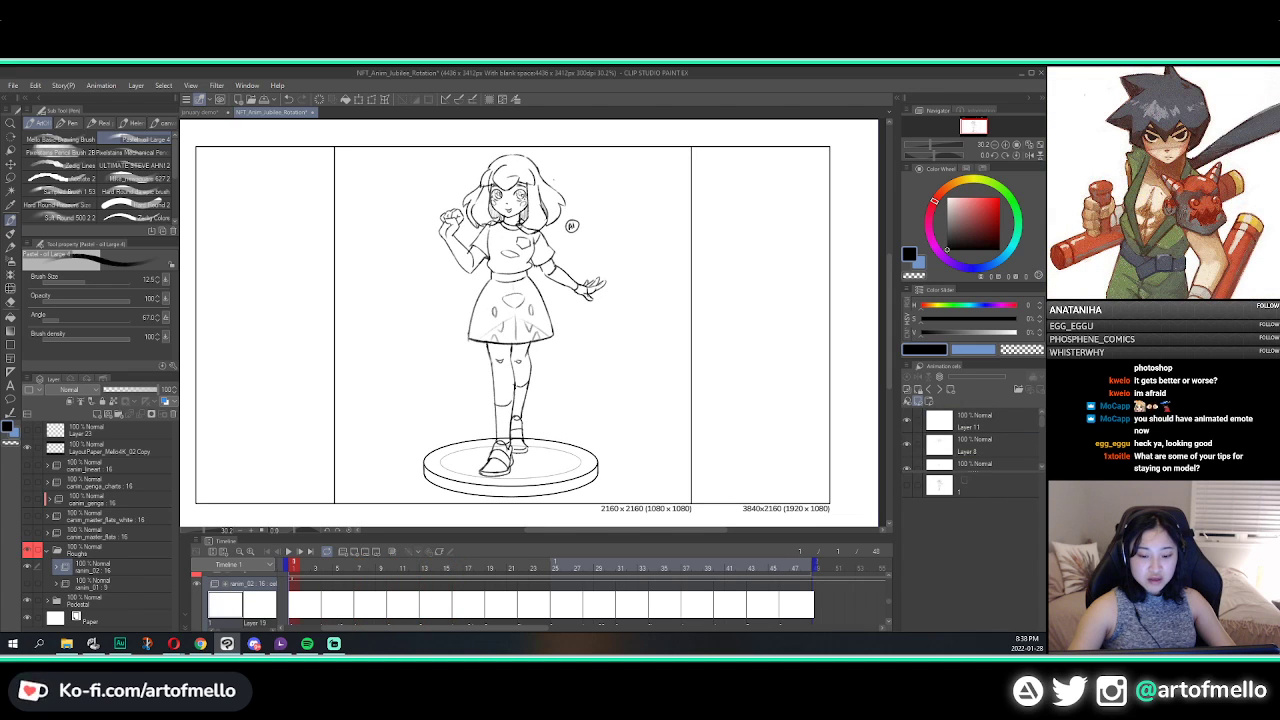
key(Right)
key(Right)
key(Right)
key(Right)
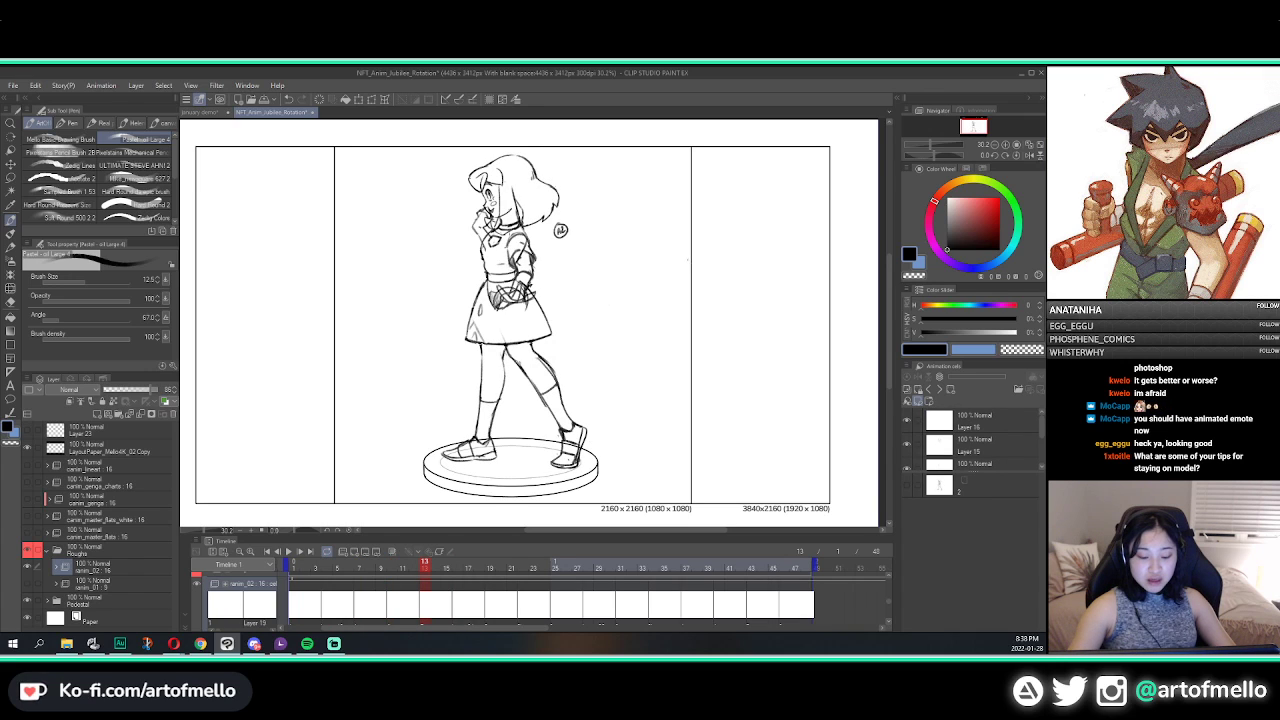
Step: Jump between the canim_02 drawings at frames 1, 4, 7, 10 and 13 to compare the key poses with their in-betweens
click(360, 593)
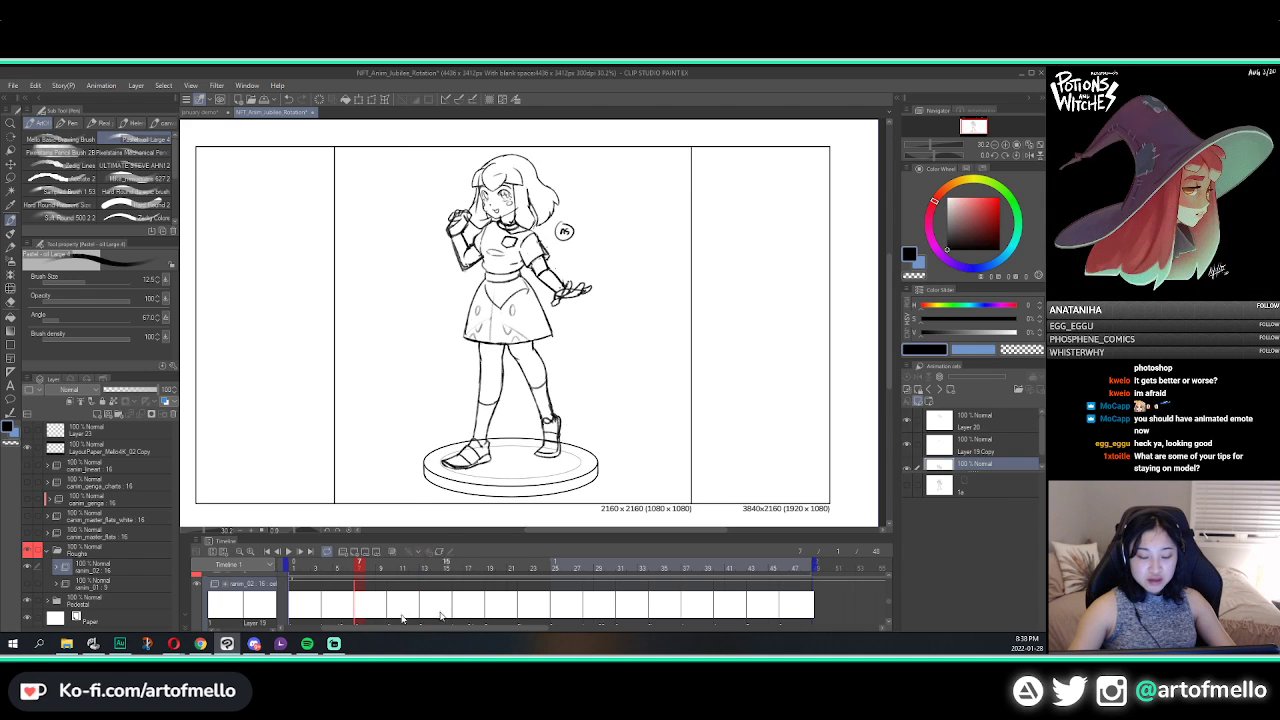
click(327, 593)
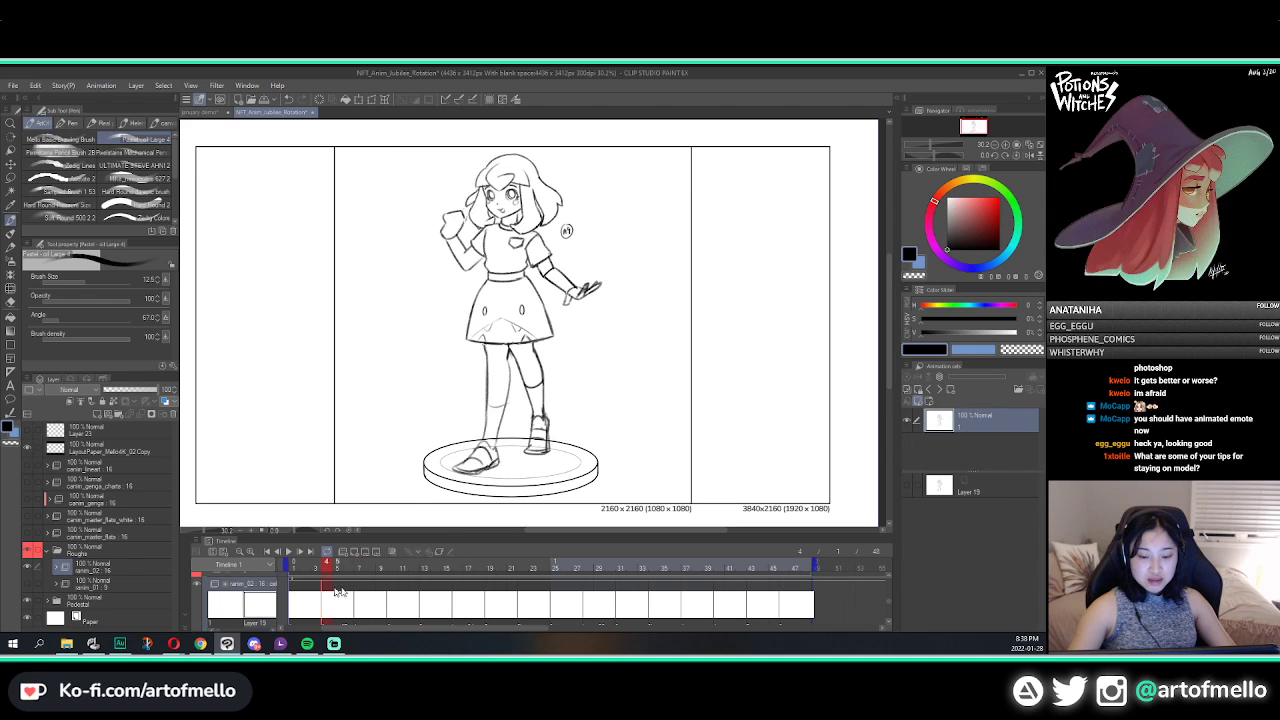
click(393, 593)
click(360, 593)
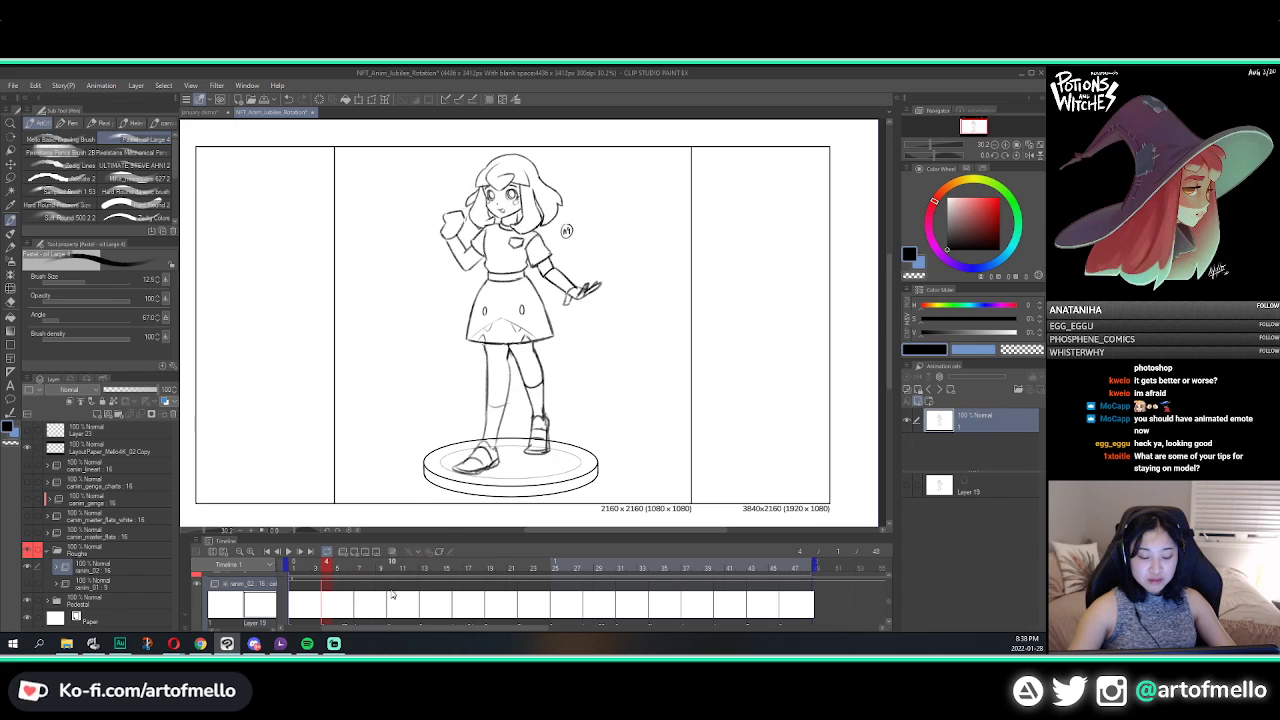
click(393, 593)
click(360, 593)
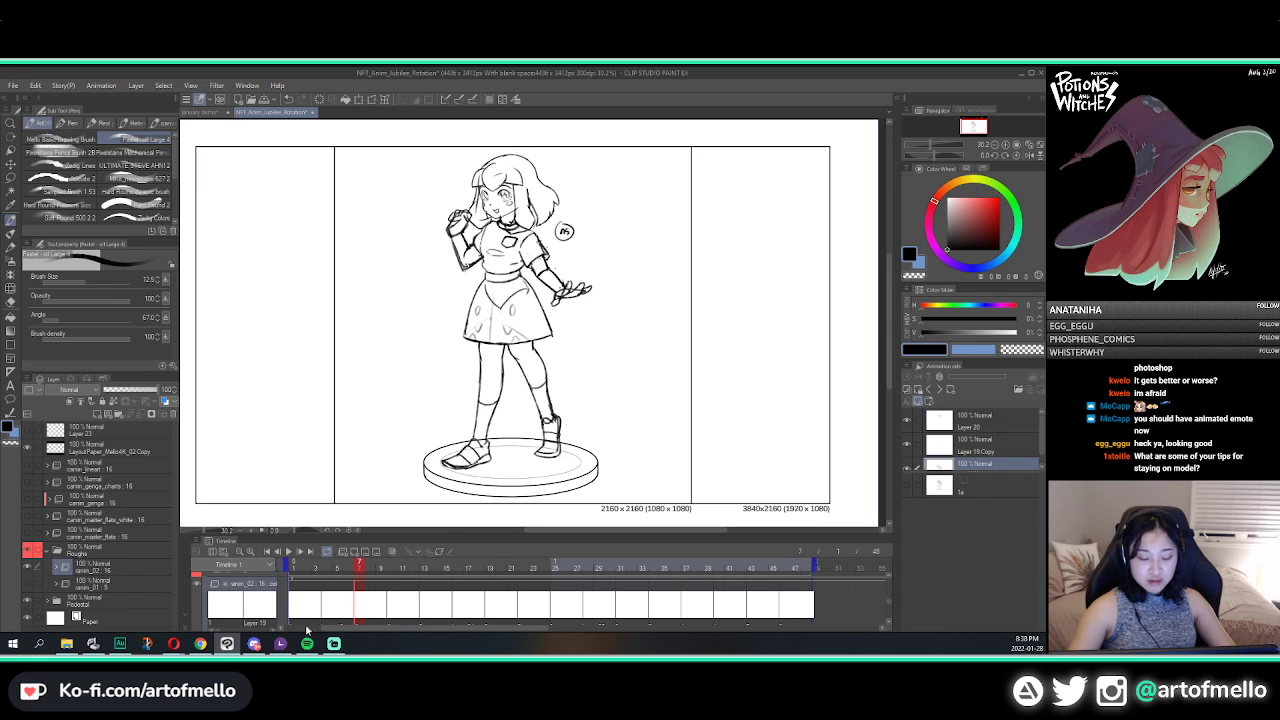
click(300, 590)
click(426, 590)
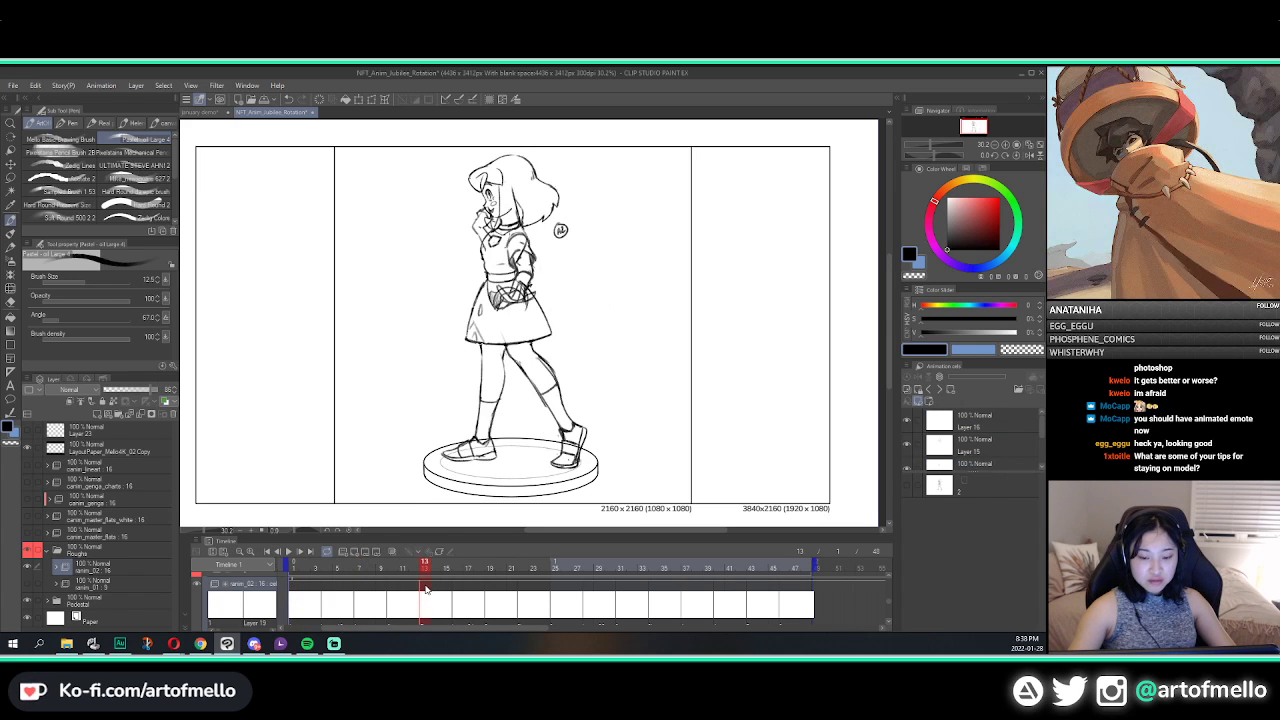
click(360, 593)
click(392, 590)
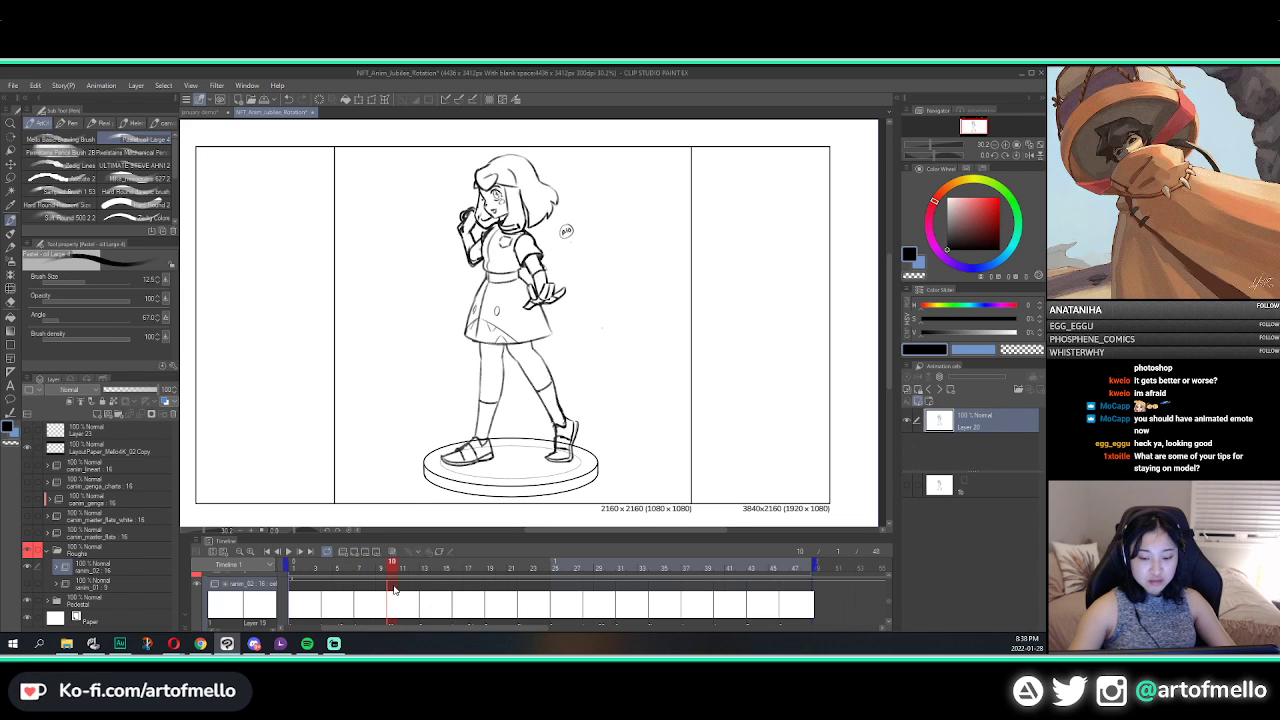
Step: Play back the full canim_02 rough rotation on the pedestal and stop it
key(space)
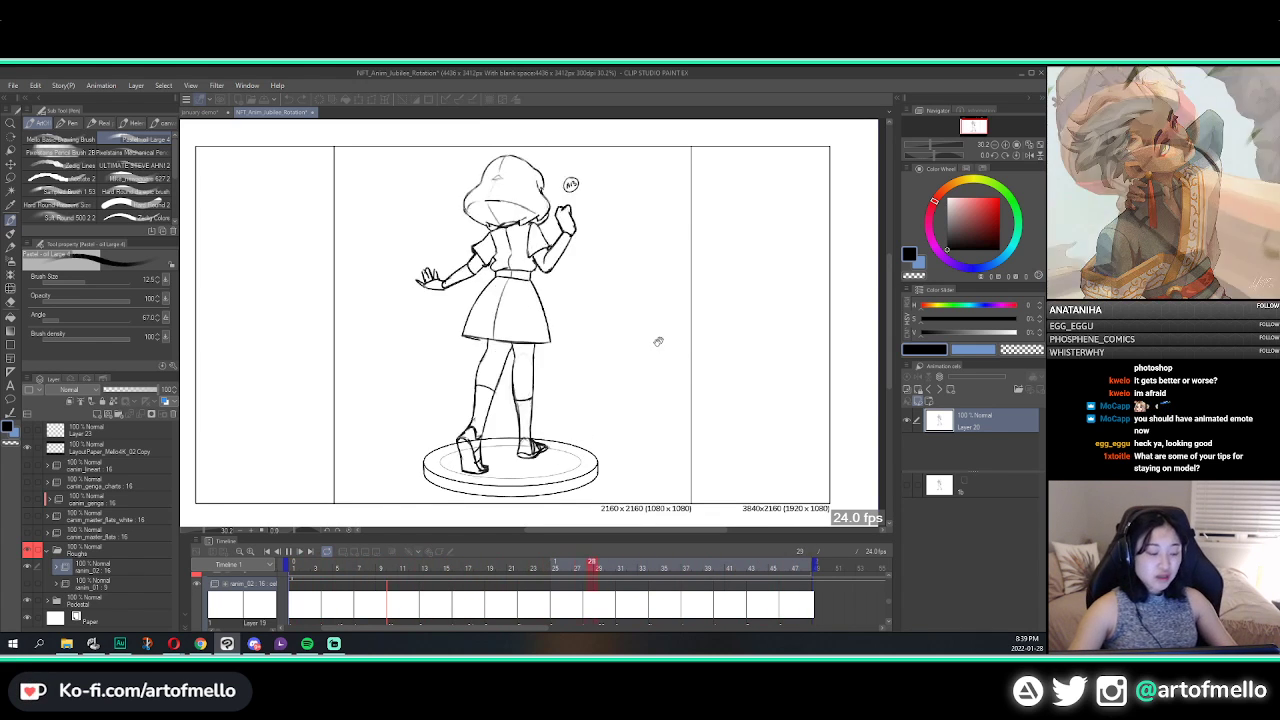
click(288, 551)
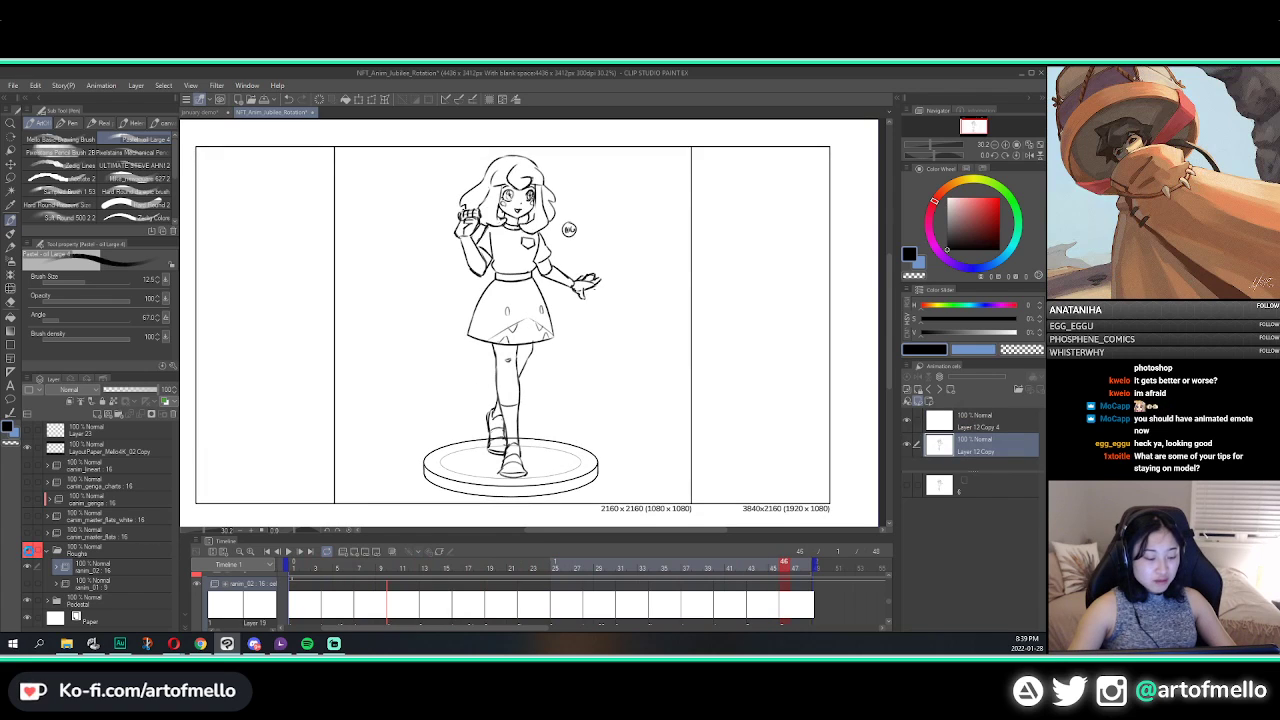
Step: Hide the Roughs folder, show the canim_lineart folder and play back the clean line rotation on the pedestal
click(30, 552)
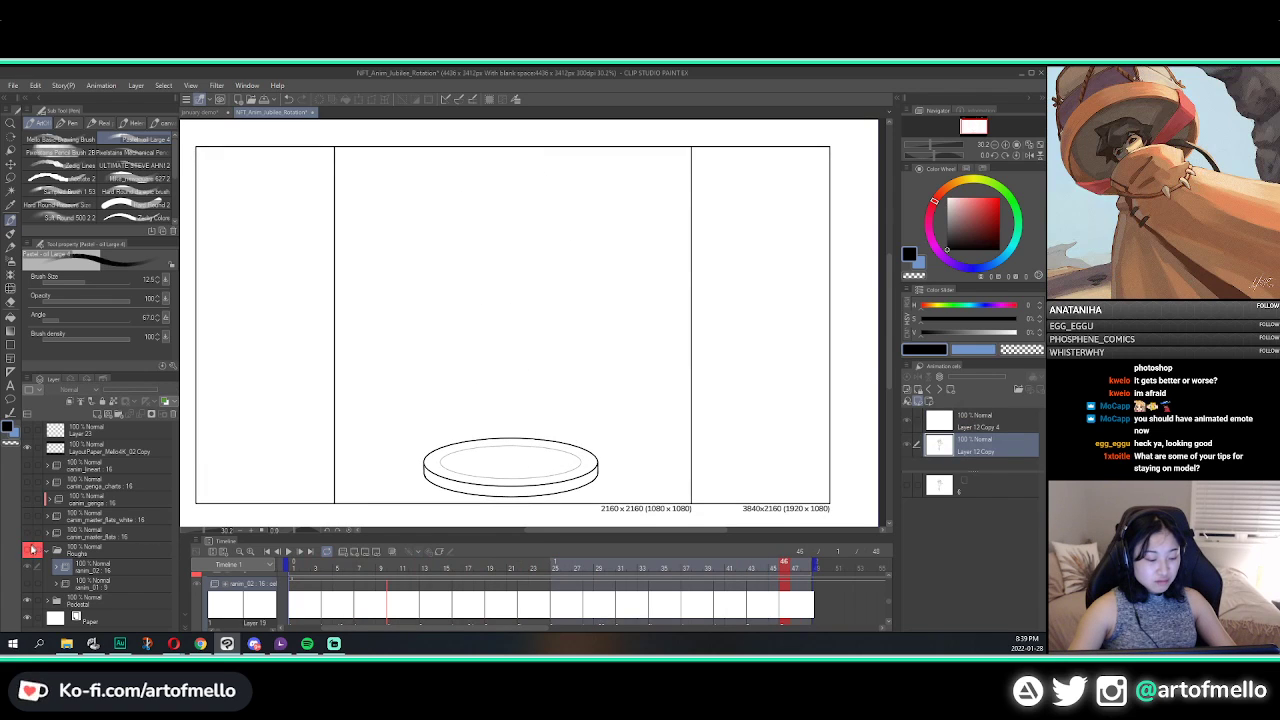
click(31, 536)
click(31, 536)
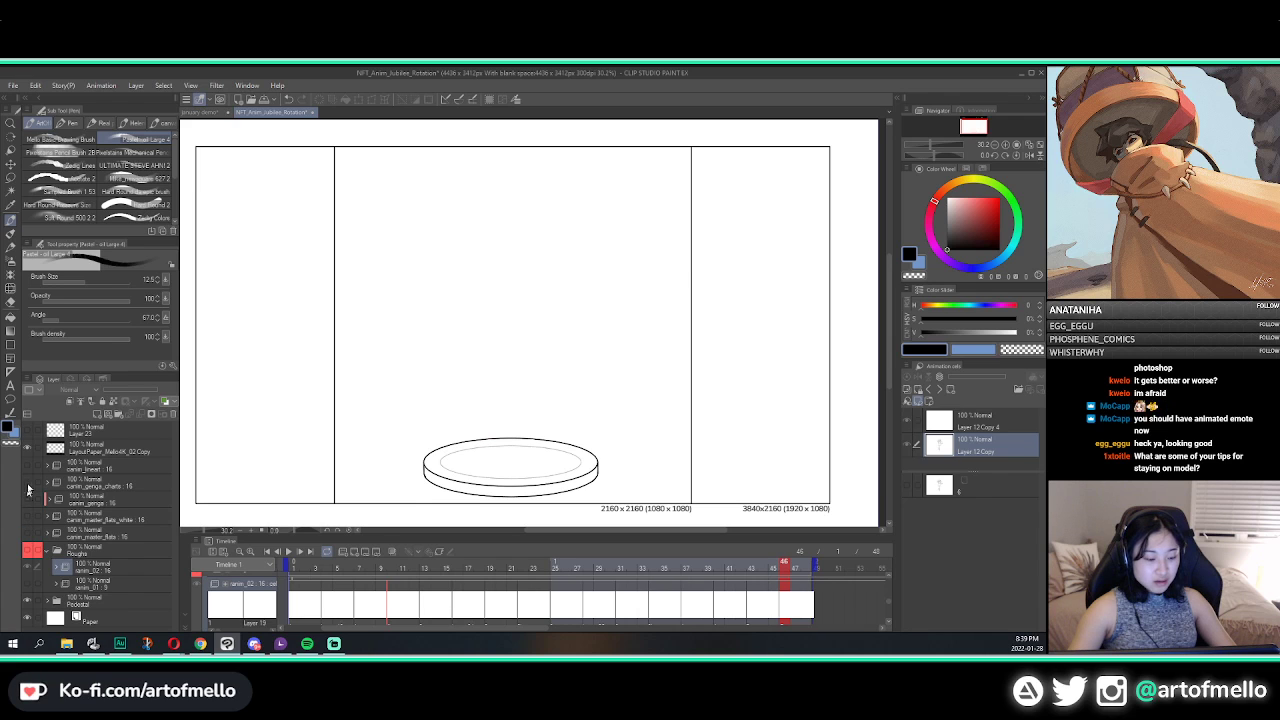
click(28, 469)
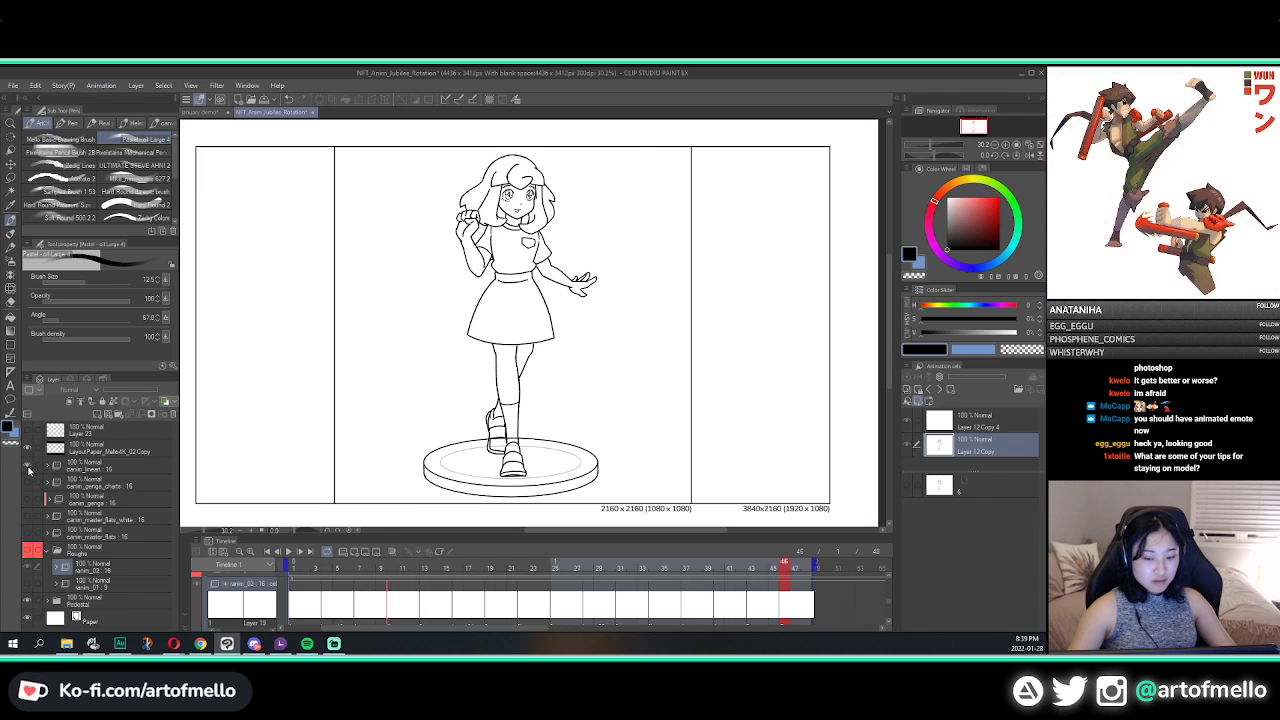
key(space)
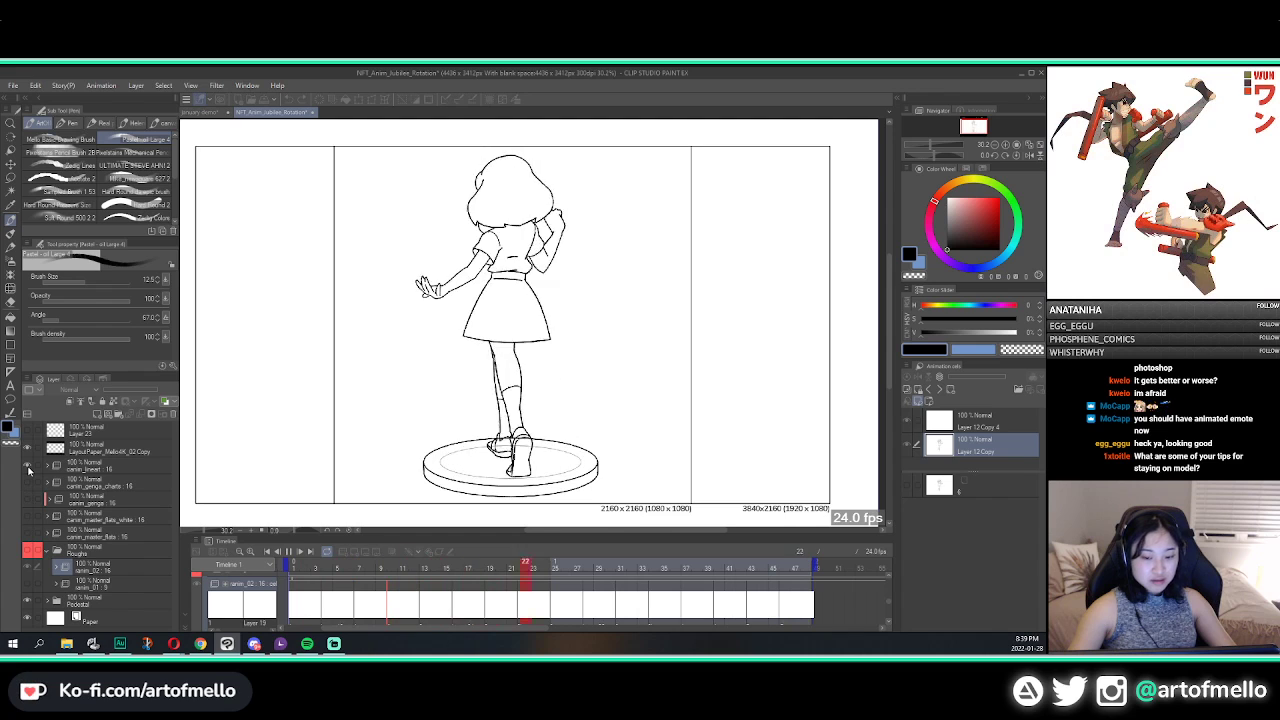
key(space)
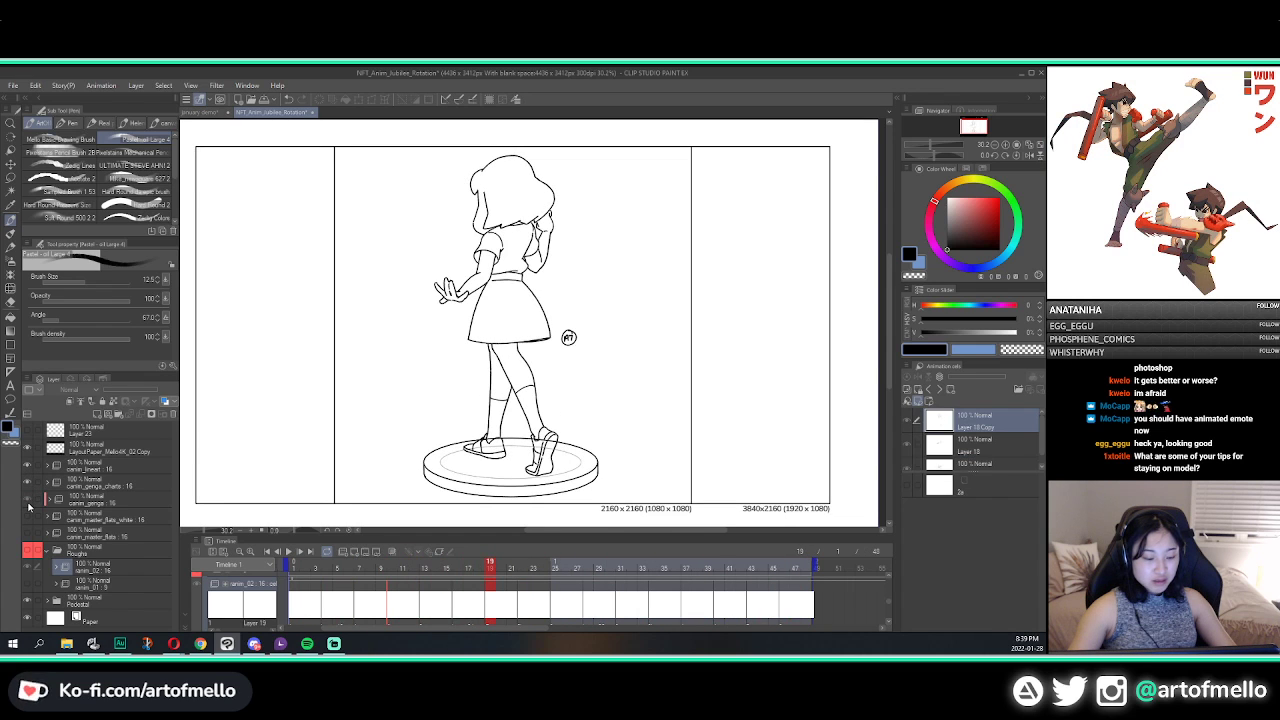
Step: Play back the rotation with the canim_genga folders shown, add canim_master_flats, play it back again and return to frame 1
key(space)
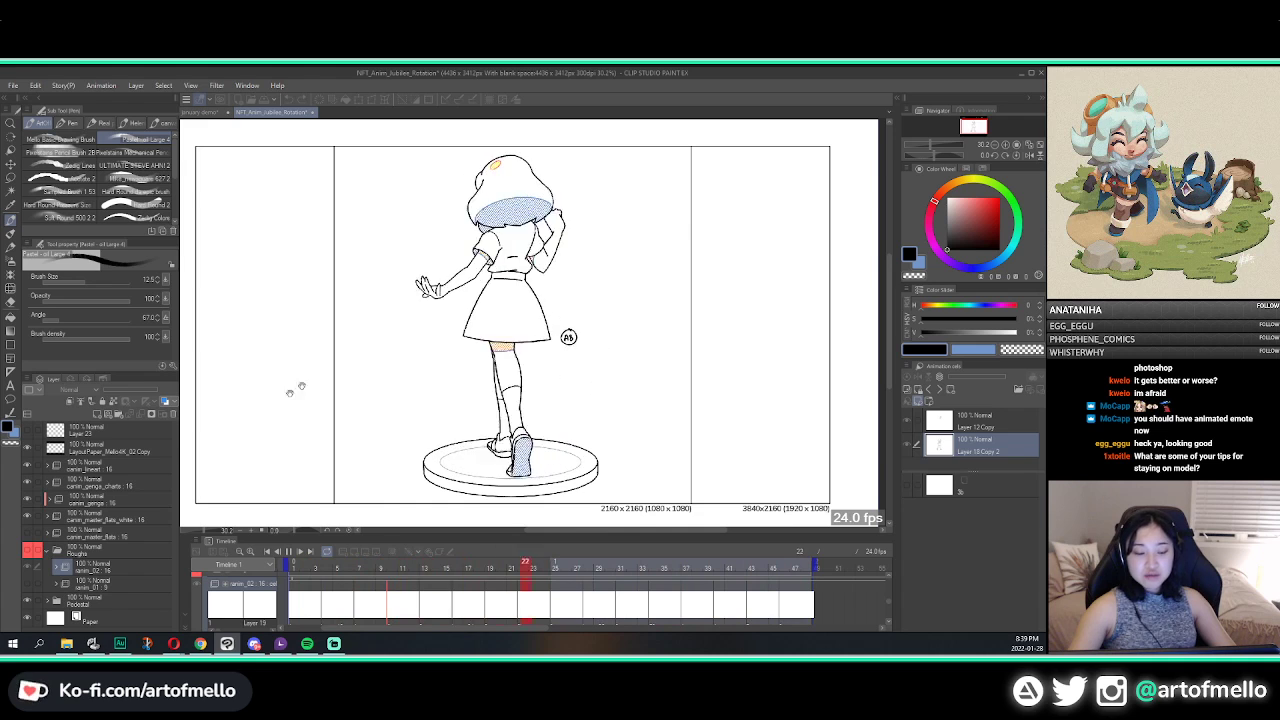
click(28, 532)
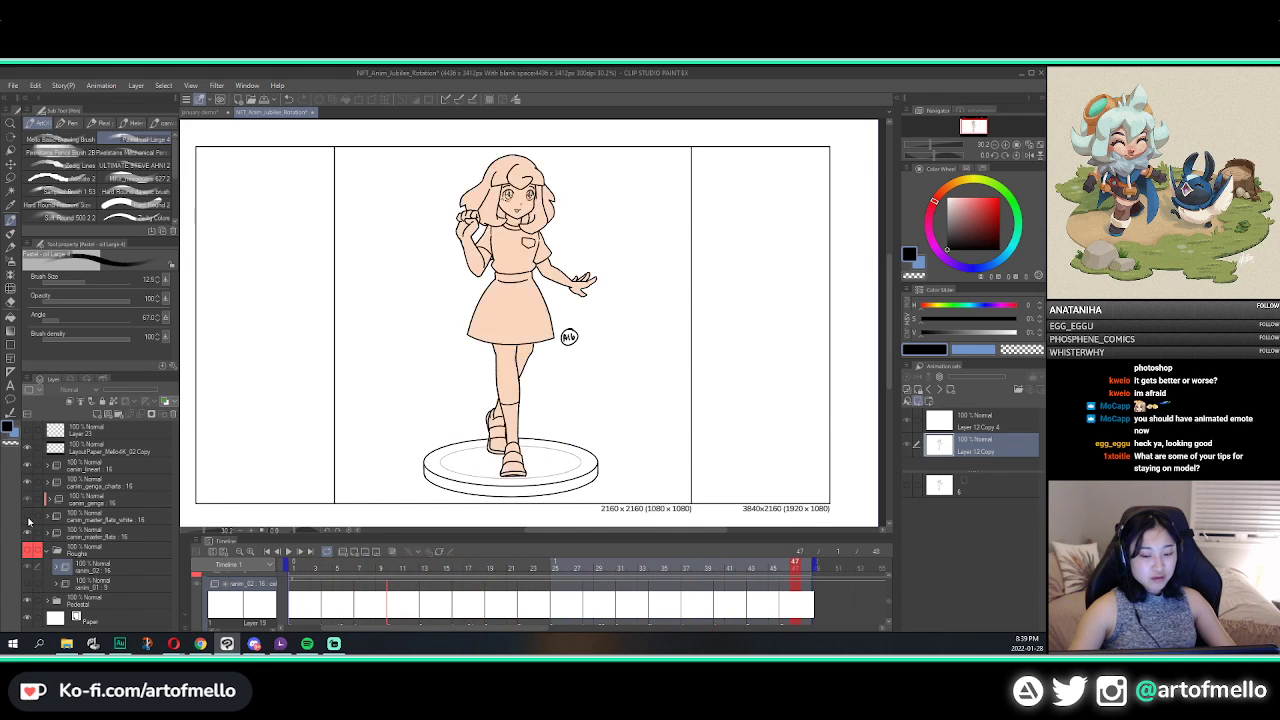
key(space)
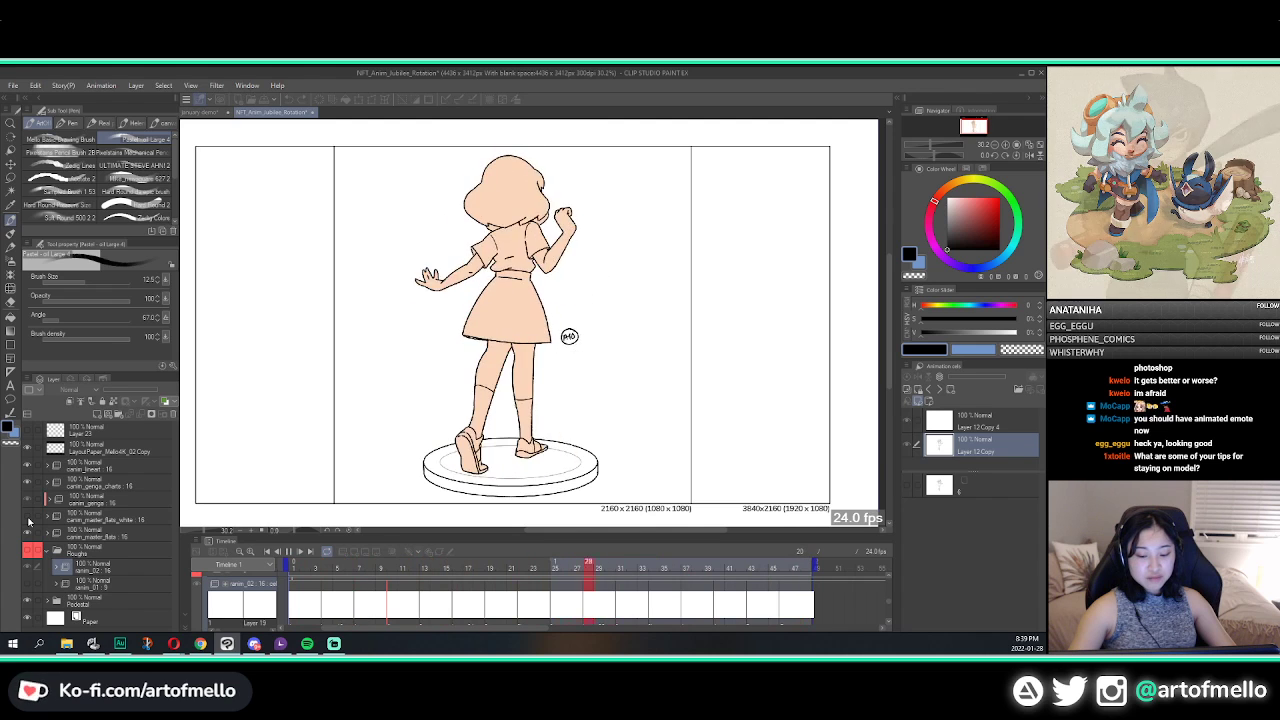
key(space)
scroll(533, 337, down, 1)
scroll(533, 337, down, 2)
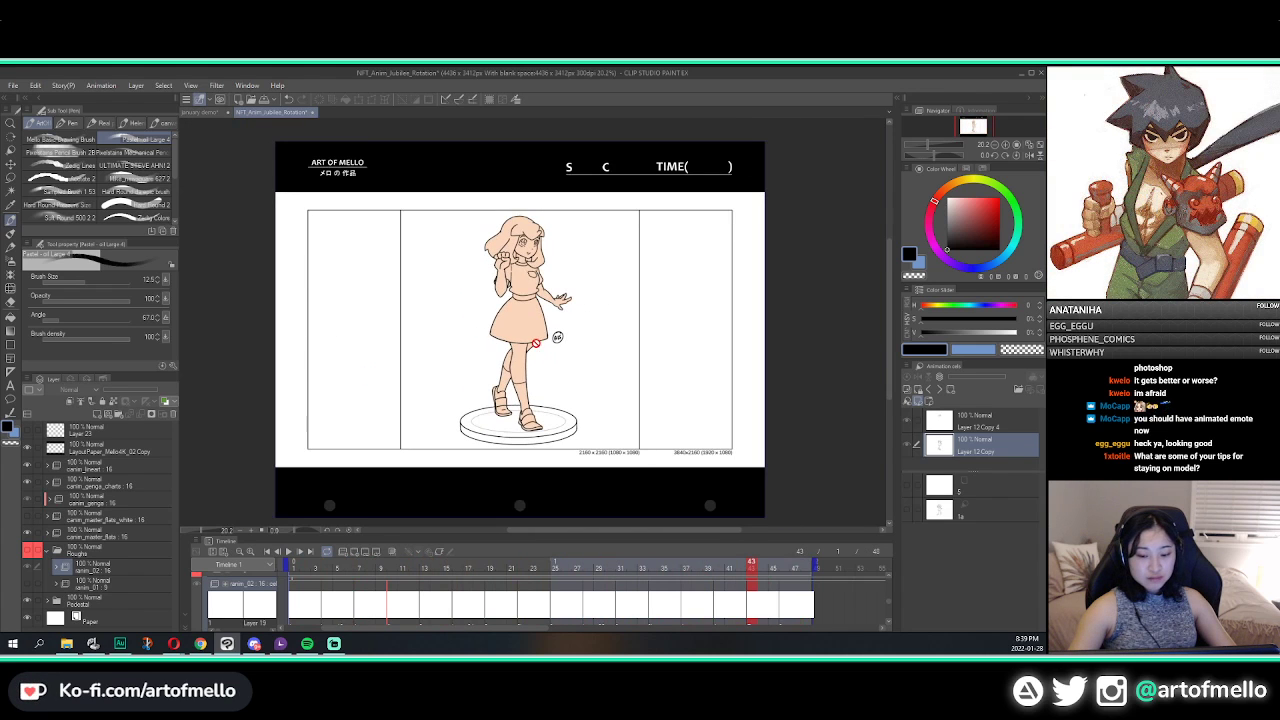
click(293, 567)
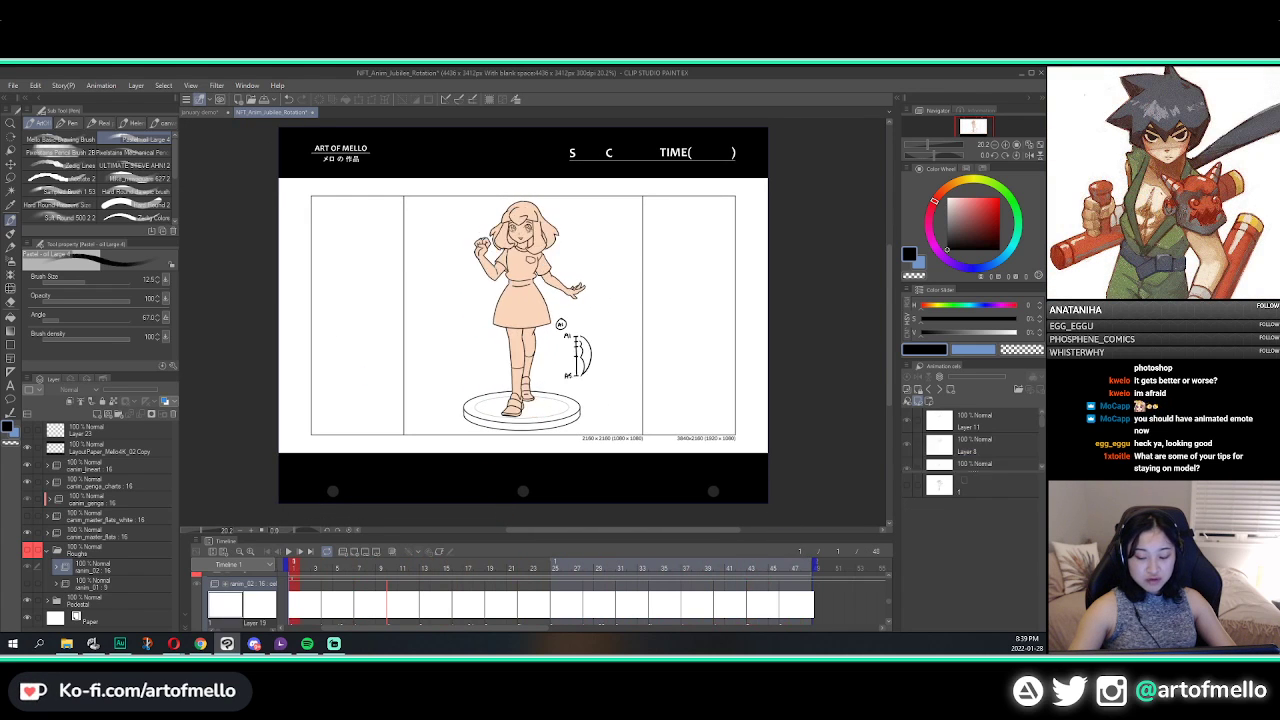
key(Right)
key(Left)
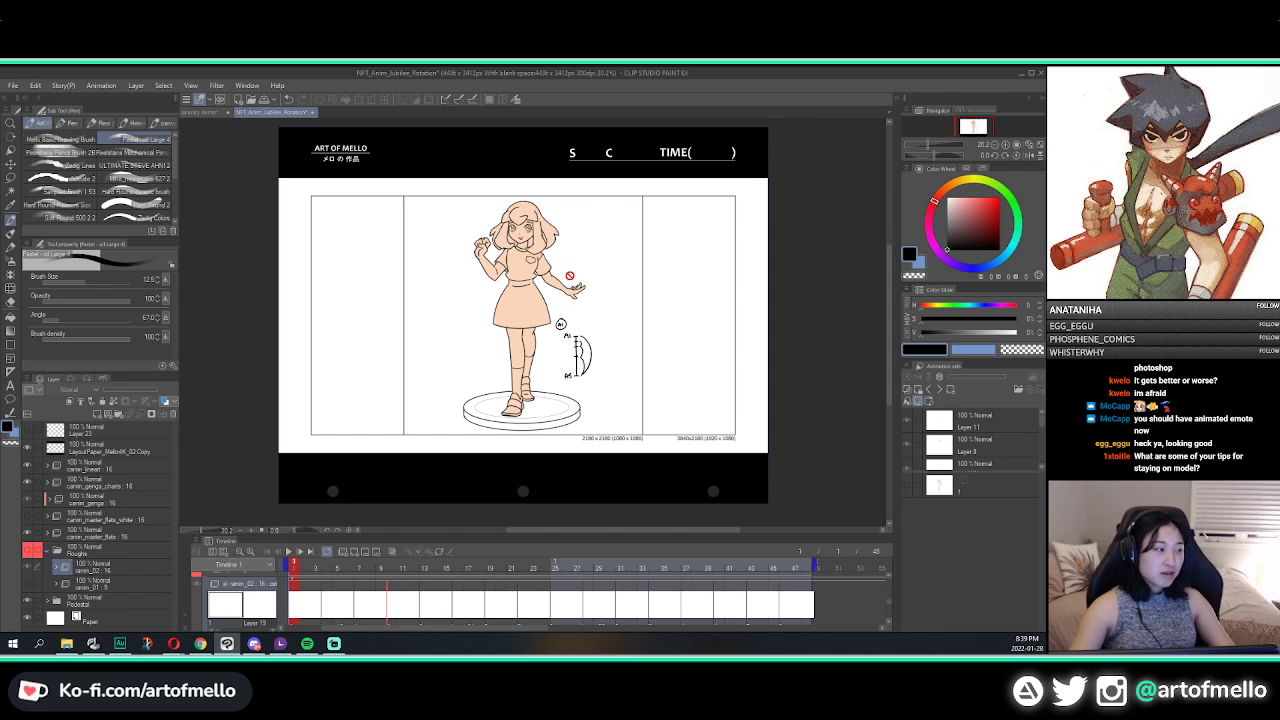
Step: Switch to the january demo document and play back the 360° cube rotation several times for comparison
click(203, 112)
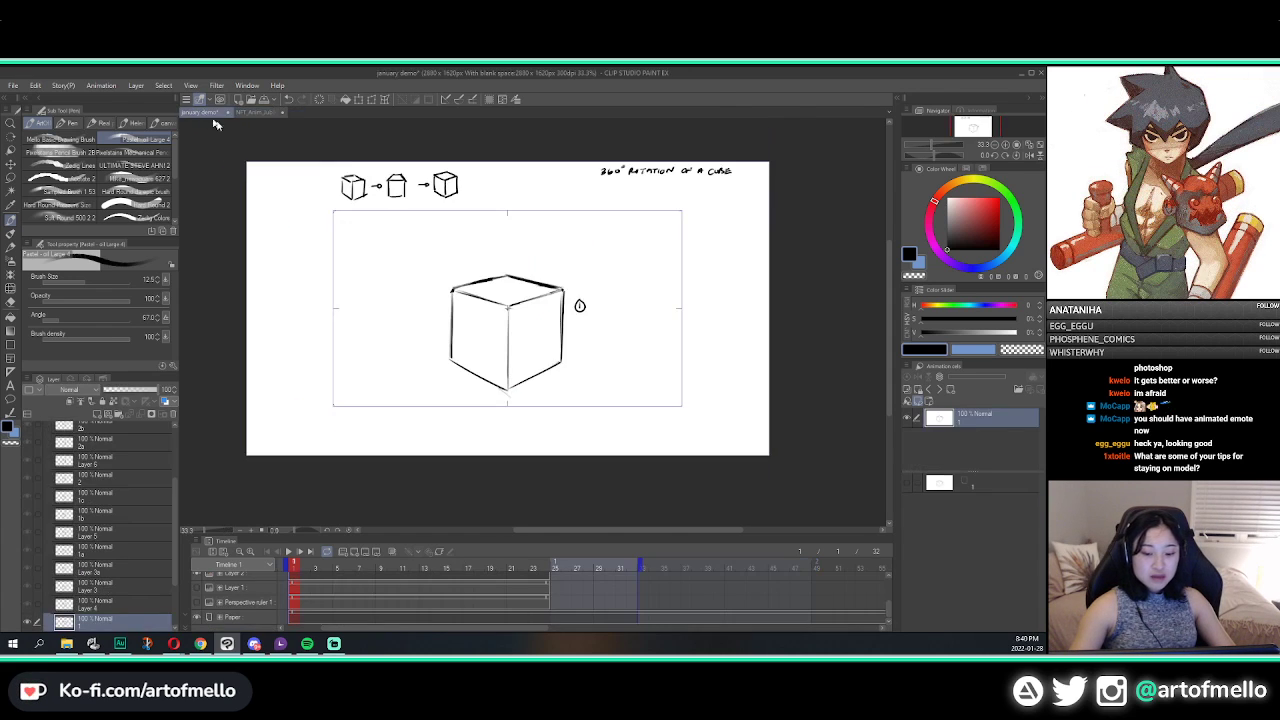
key(space)
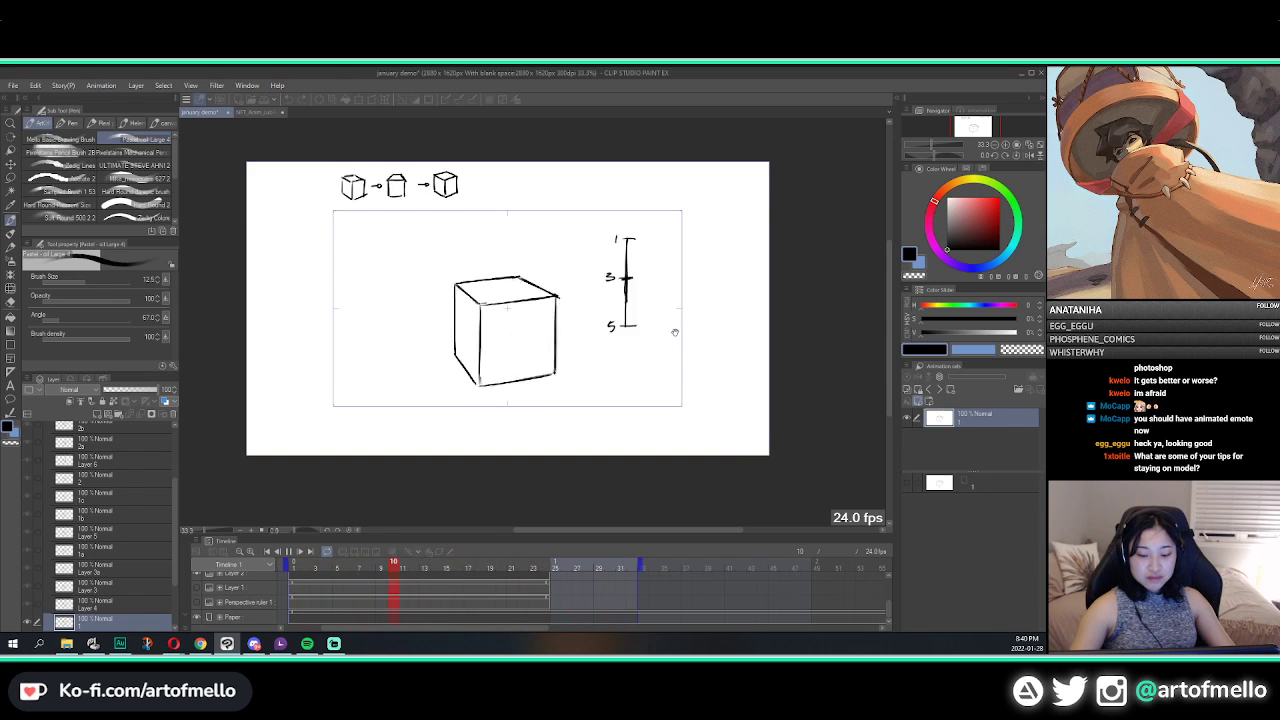
key(space)
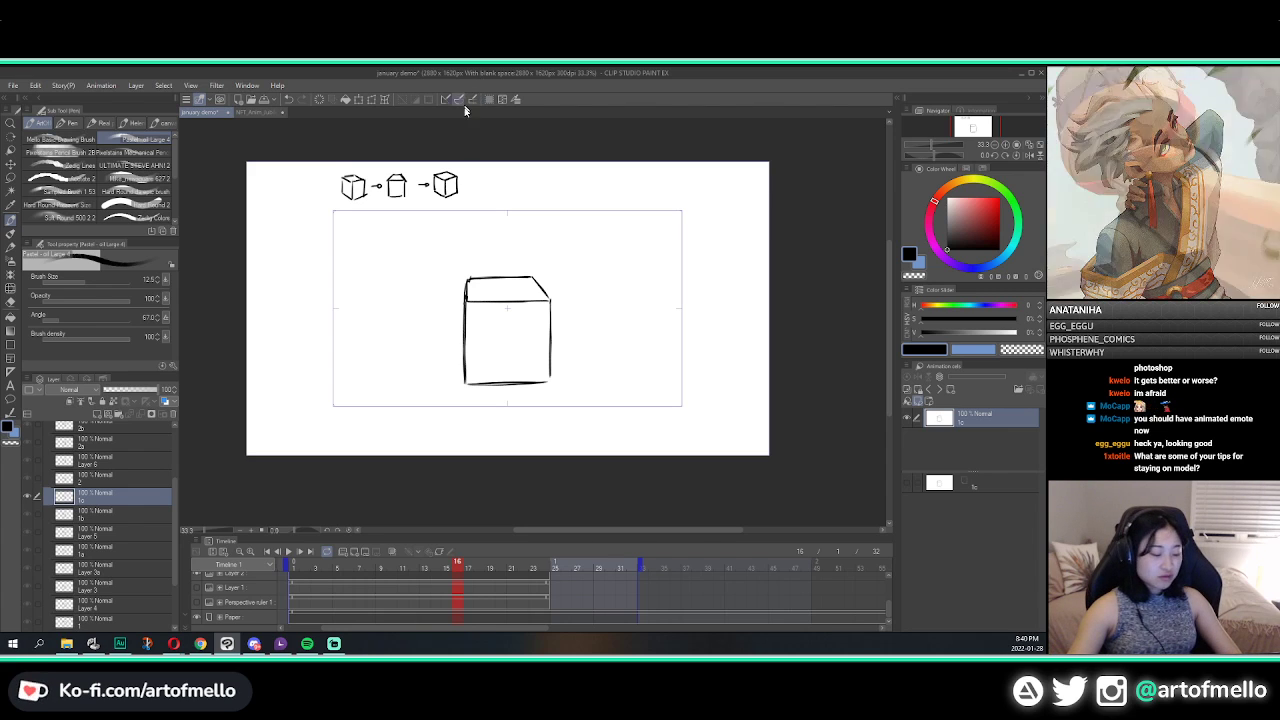
key(space)
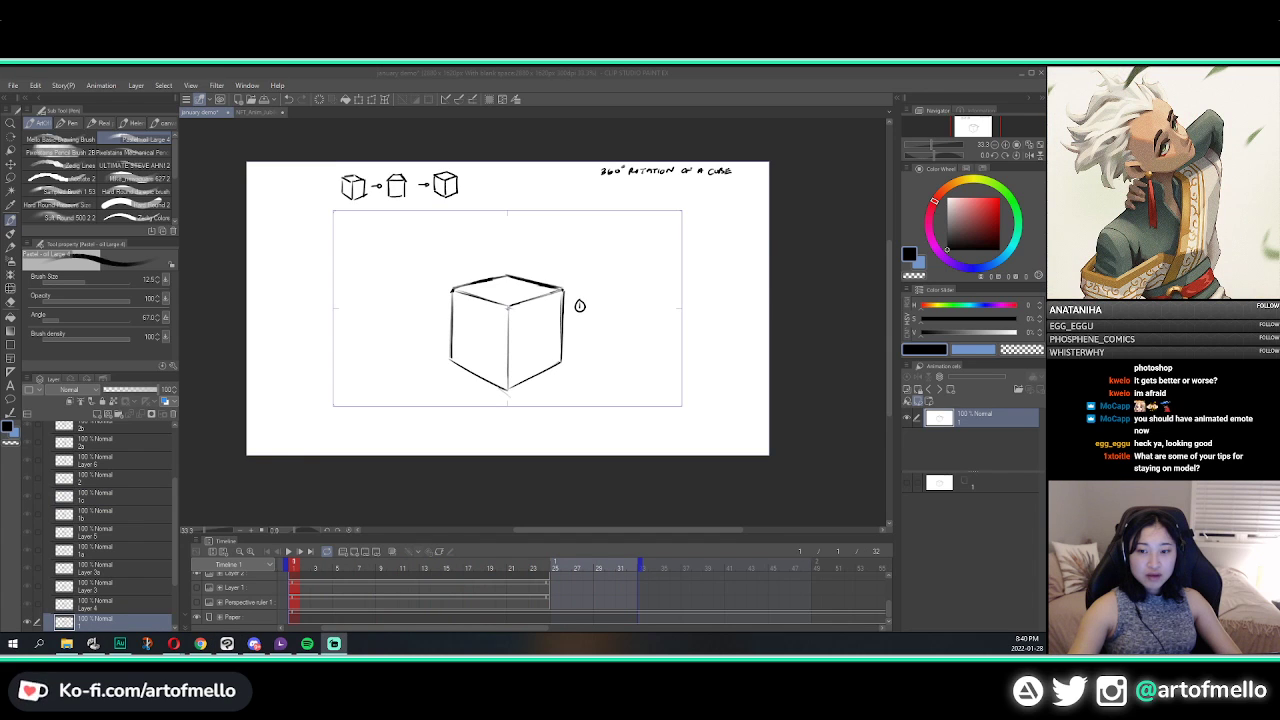
key(space)
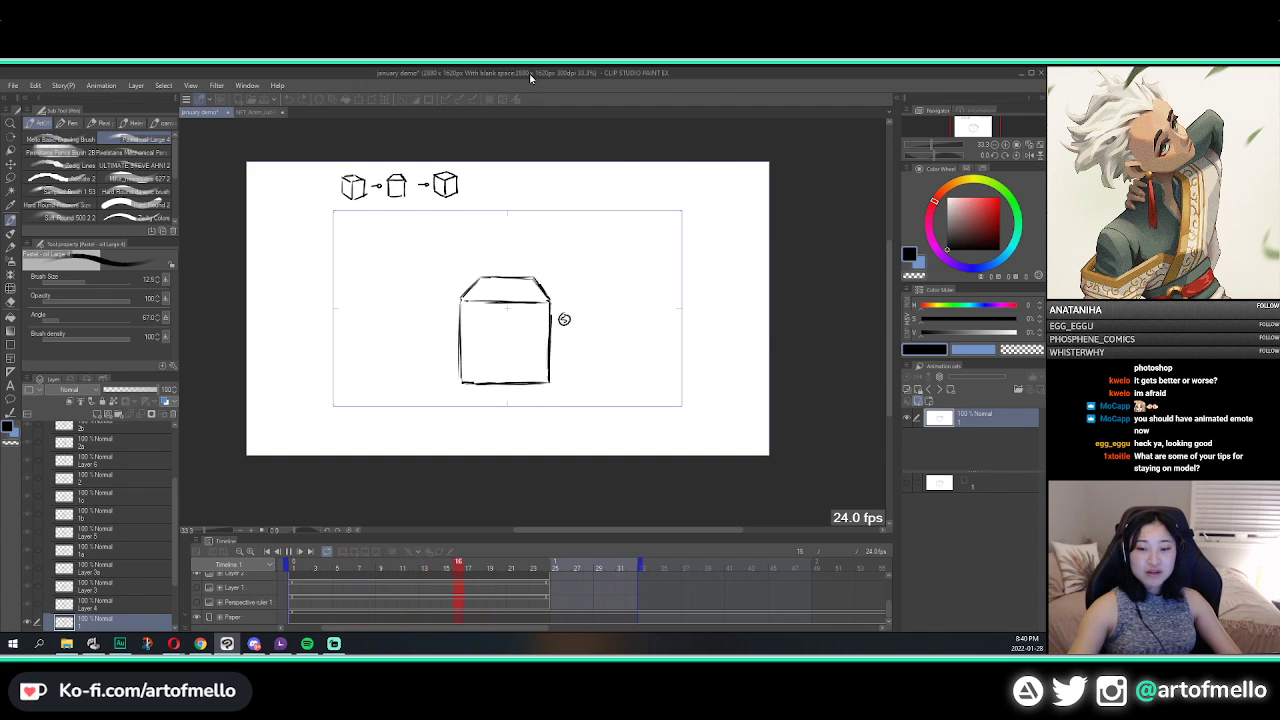
key(space)
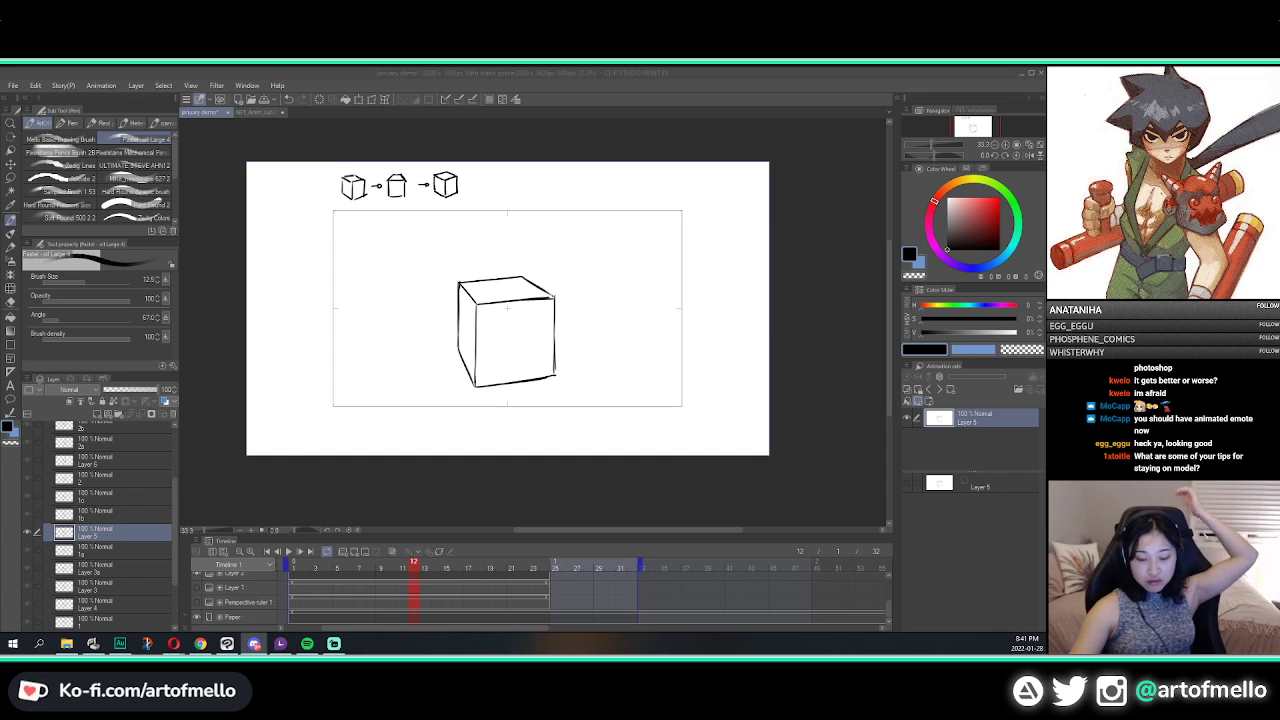
click(322, 74)
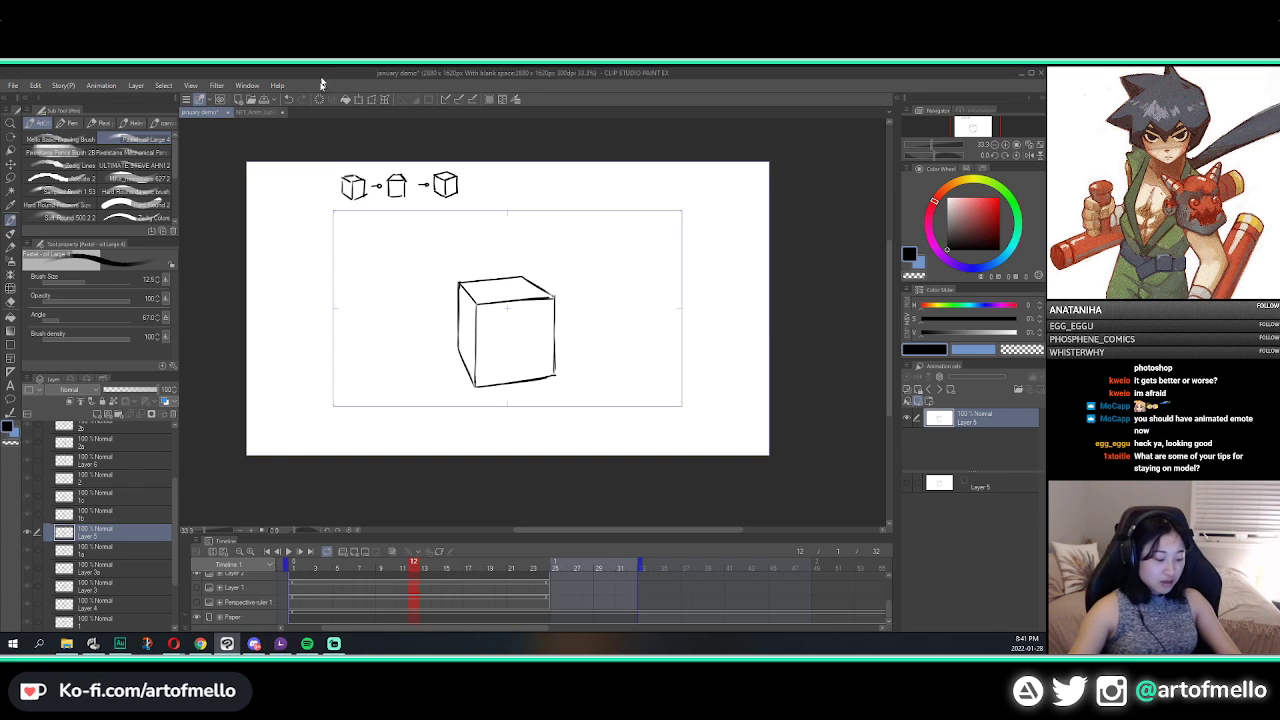
key(space)
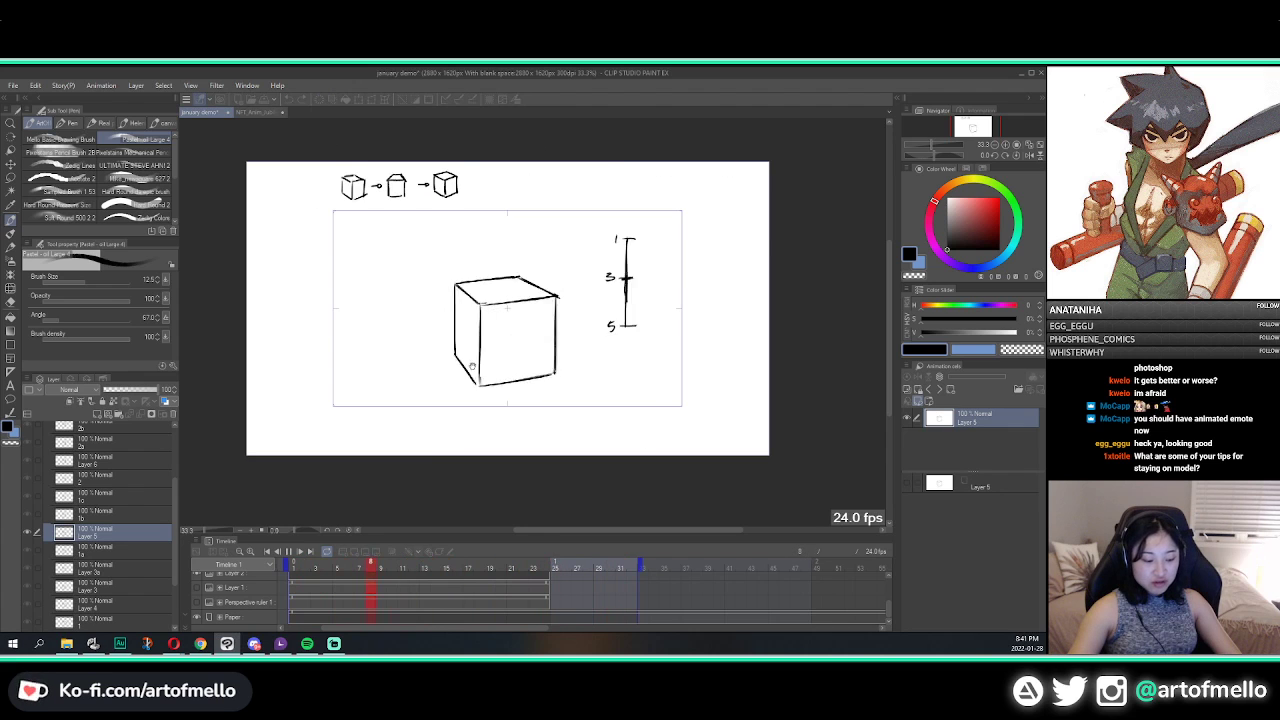
key(space)
Step: Enlarge the timeline to show all cube drawings and collapse the animation folder in the layer list
drag(514, 536, 517, 473)
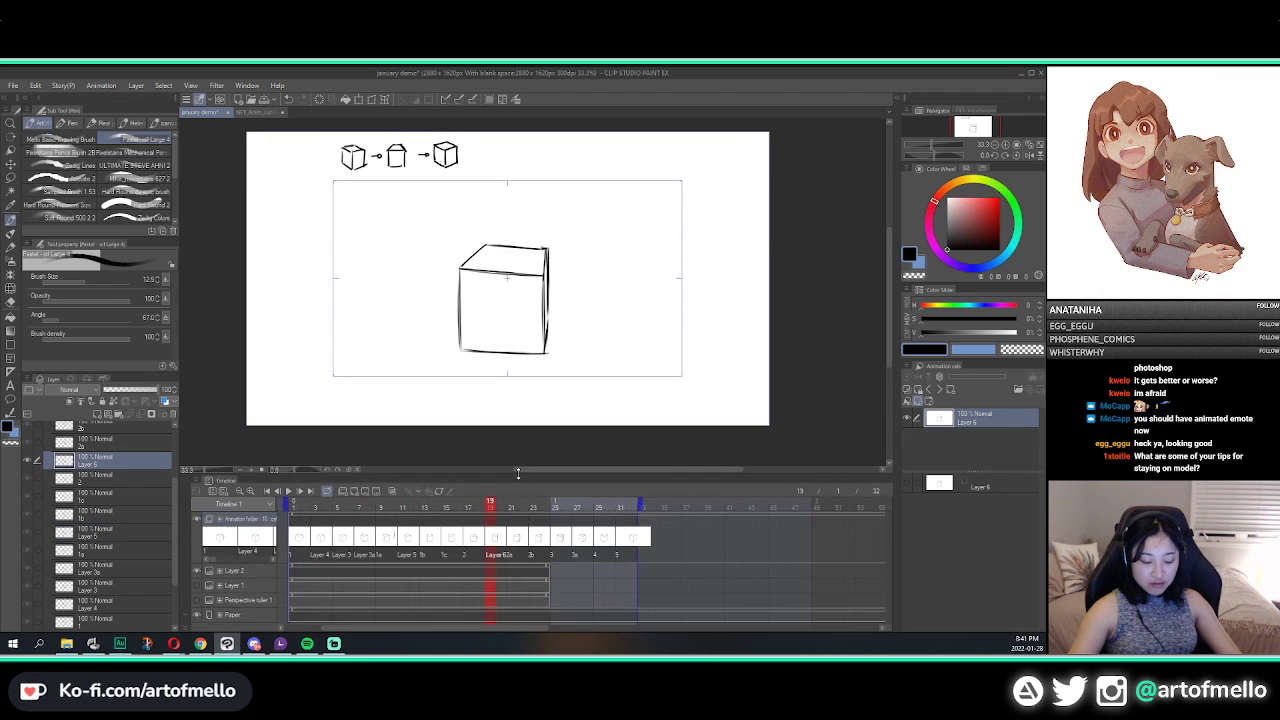
scroll(55, 425, up, 3)
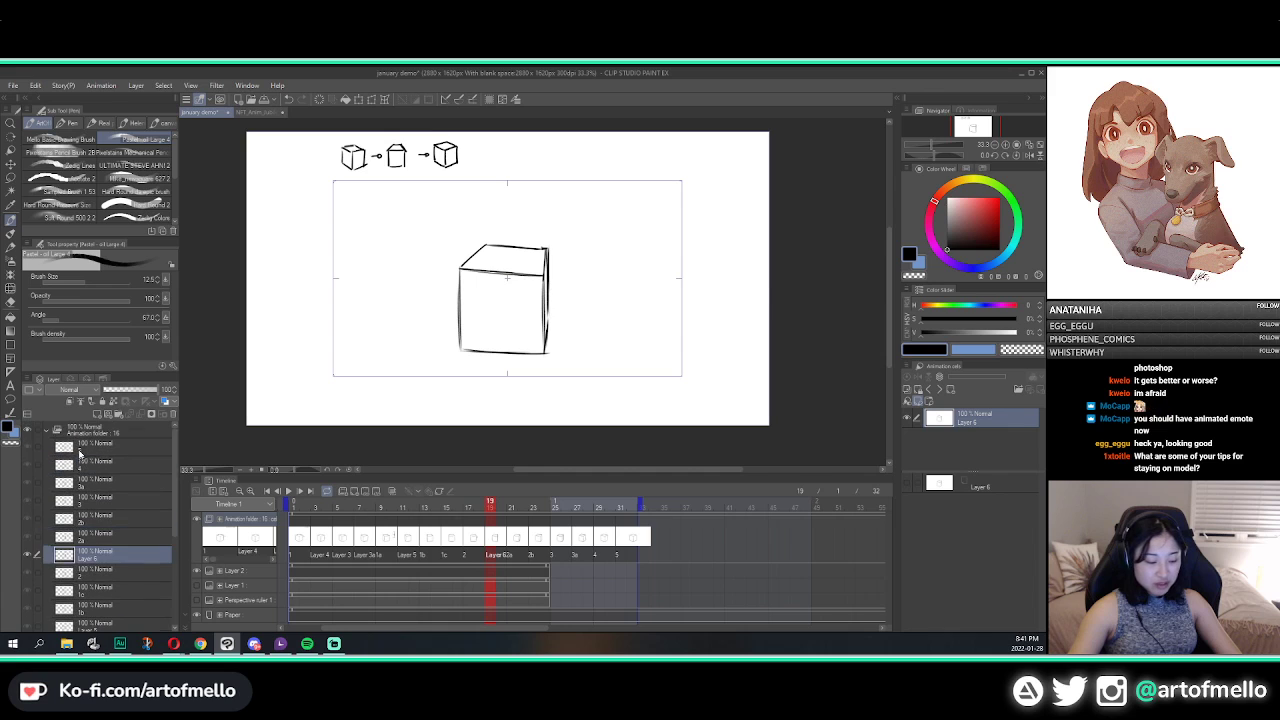
click(47, 432)
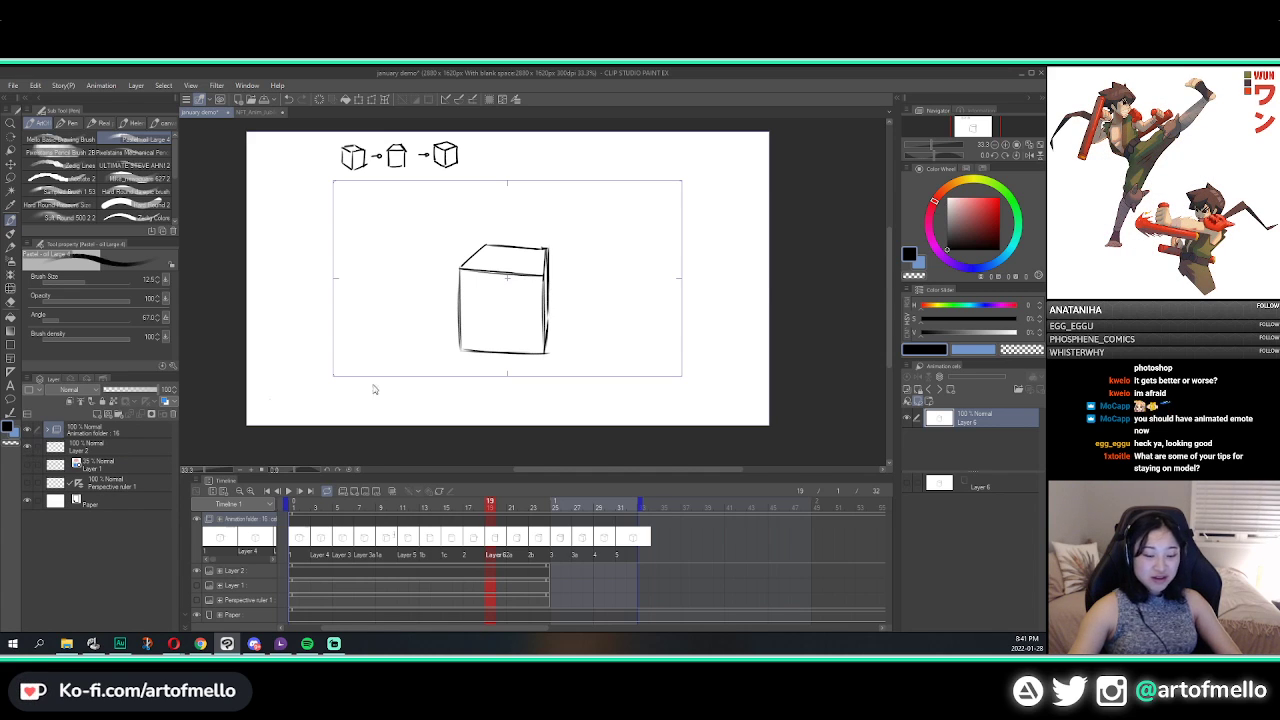
Step: Play back the cube rotation and step through its drawings to examine the keys and in-betweens
key(space)
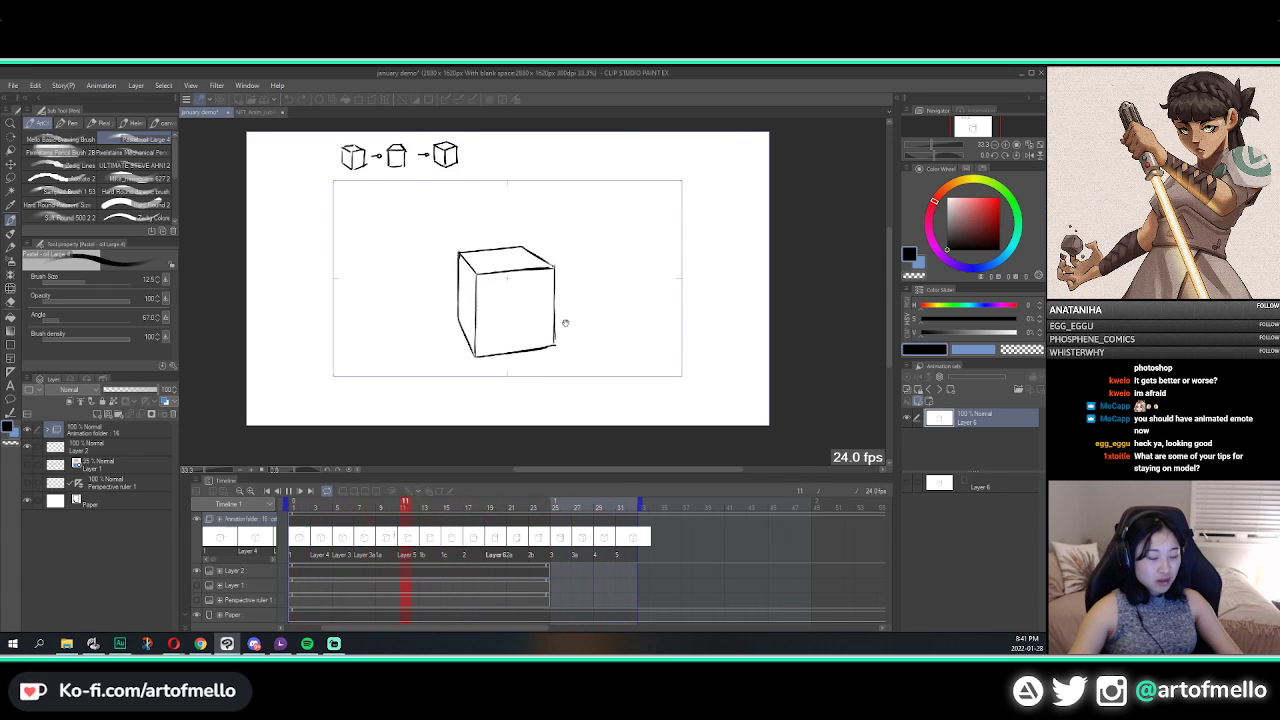
key(space)
key(comma)
key(comma)
key(comma)
key(comma)
key(comma)
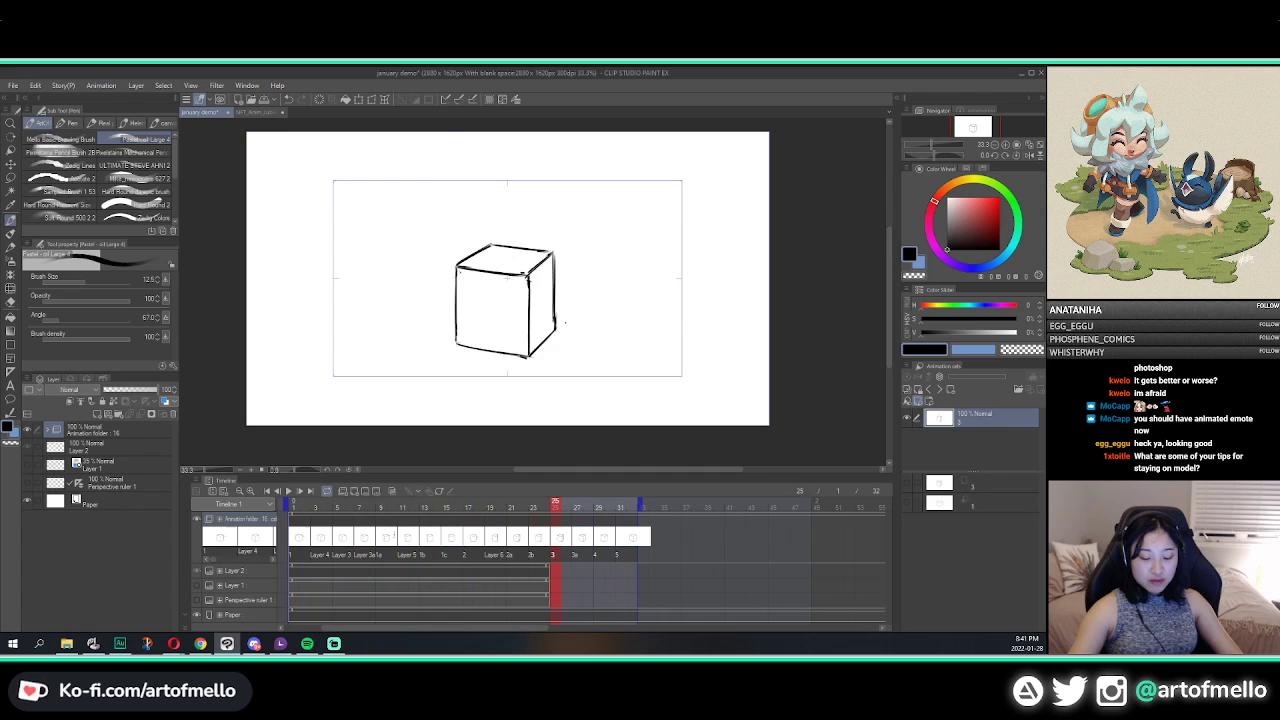
key(comma)
key(comma)
key(comma)
key(comma)
key(comma)
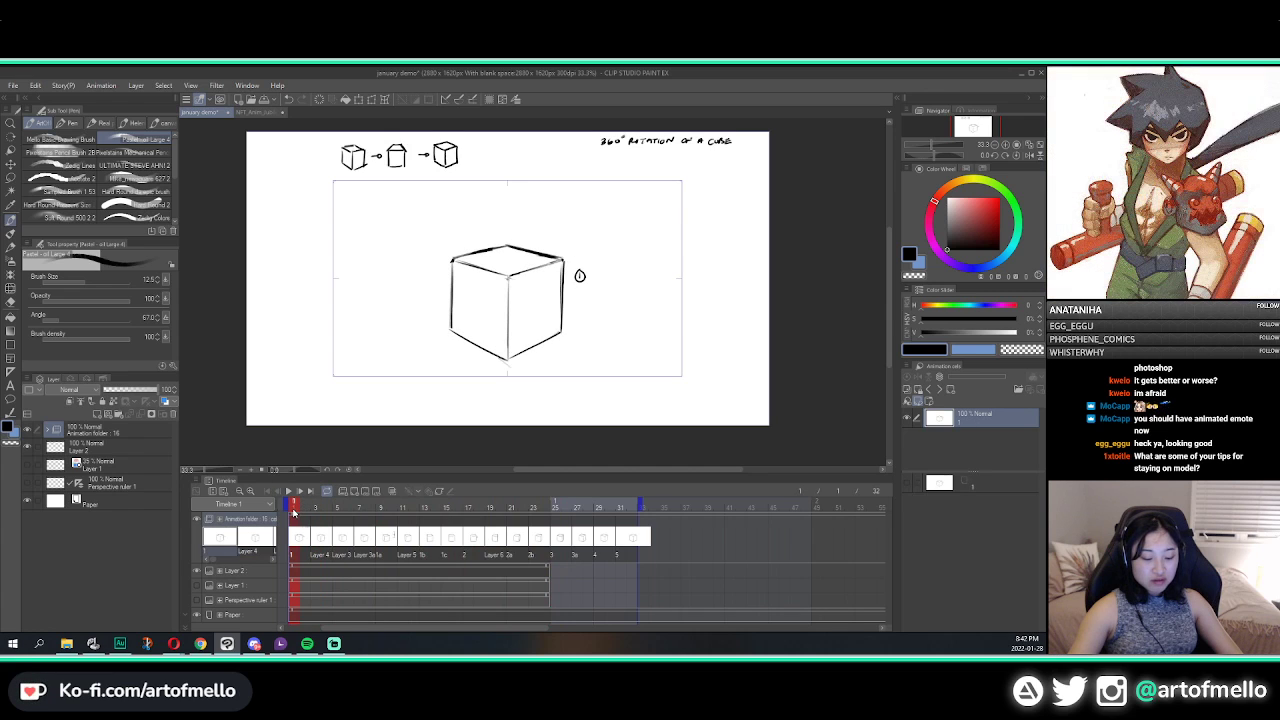
click(289, 491)
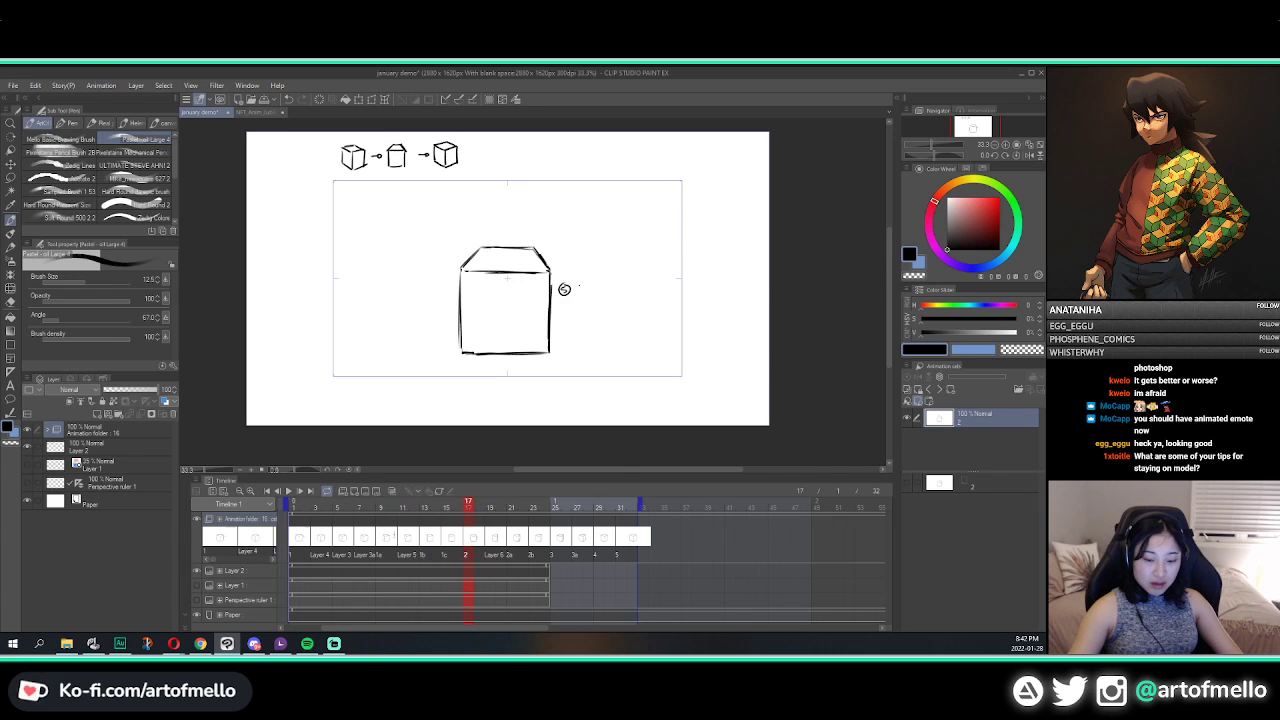
Step: Return to the NFT_Anim_Jubilee_Rotation document, hide the lineart, genga and flats folders, and show only the canim_02 roughs on the pedestal
click(292, 114)
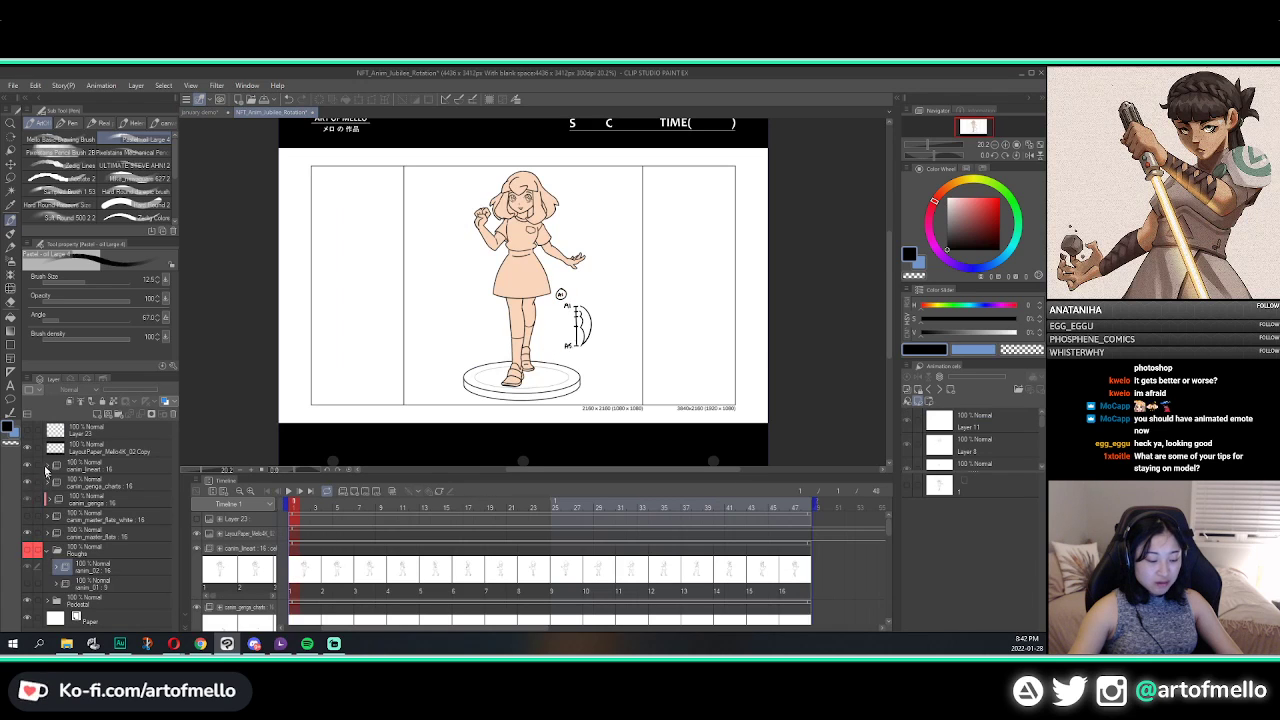
click(27, 540)
click(27, 536)
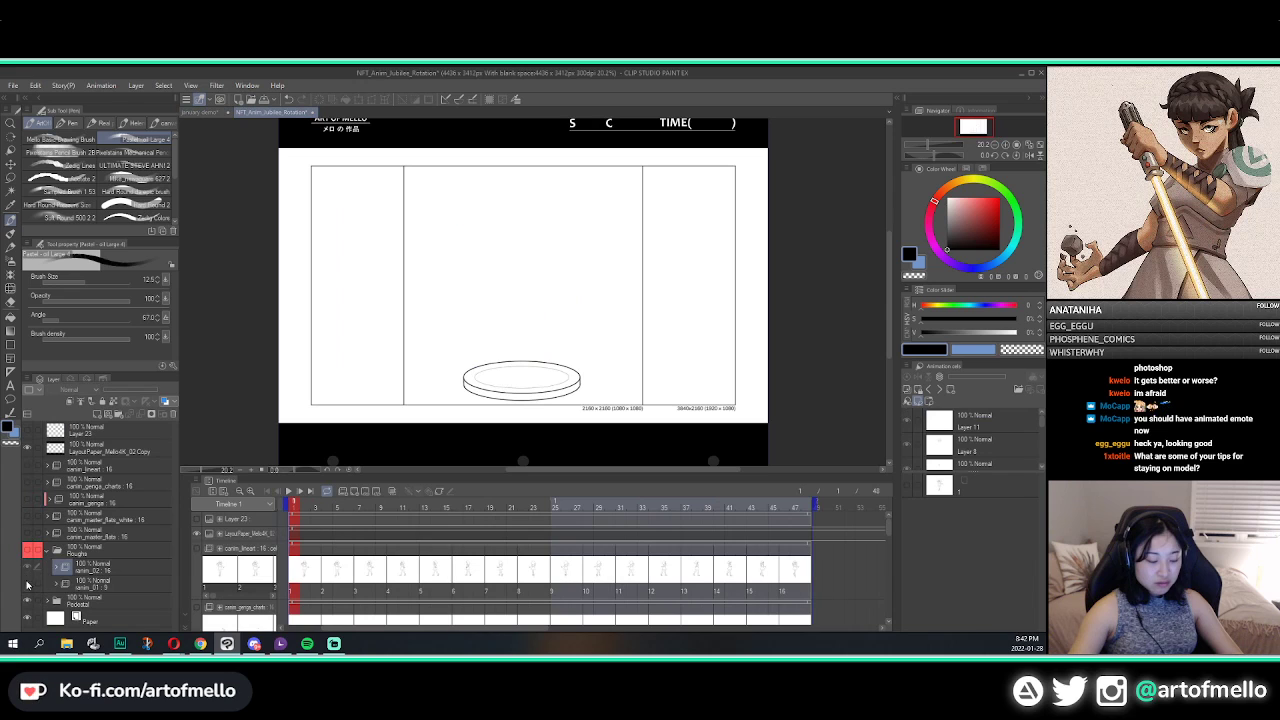
click(28, 570)
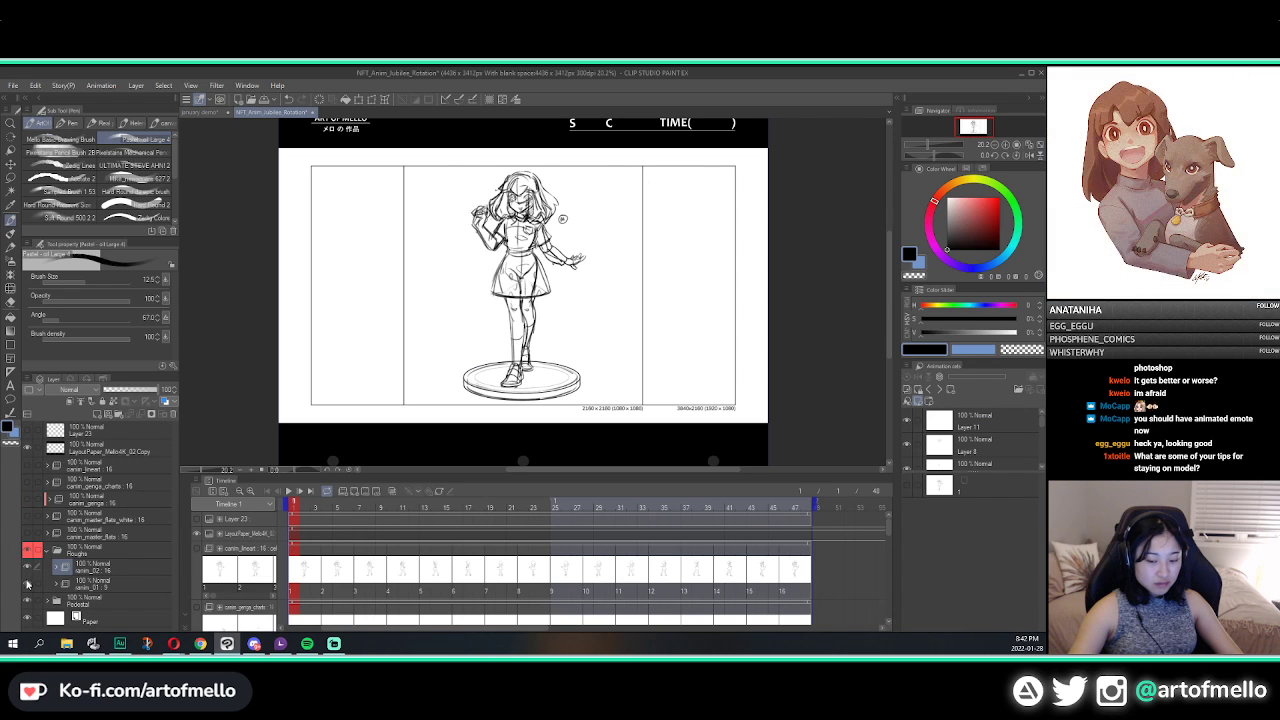
click(27, 585)
click(107, 566)
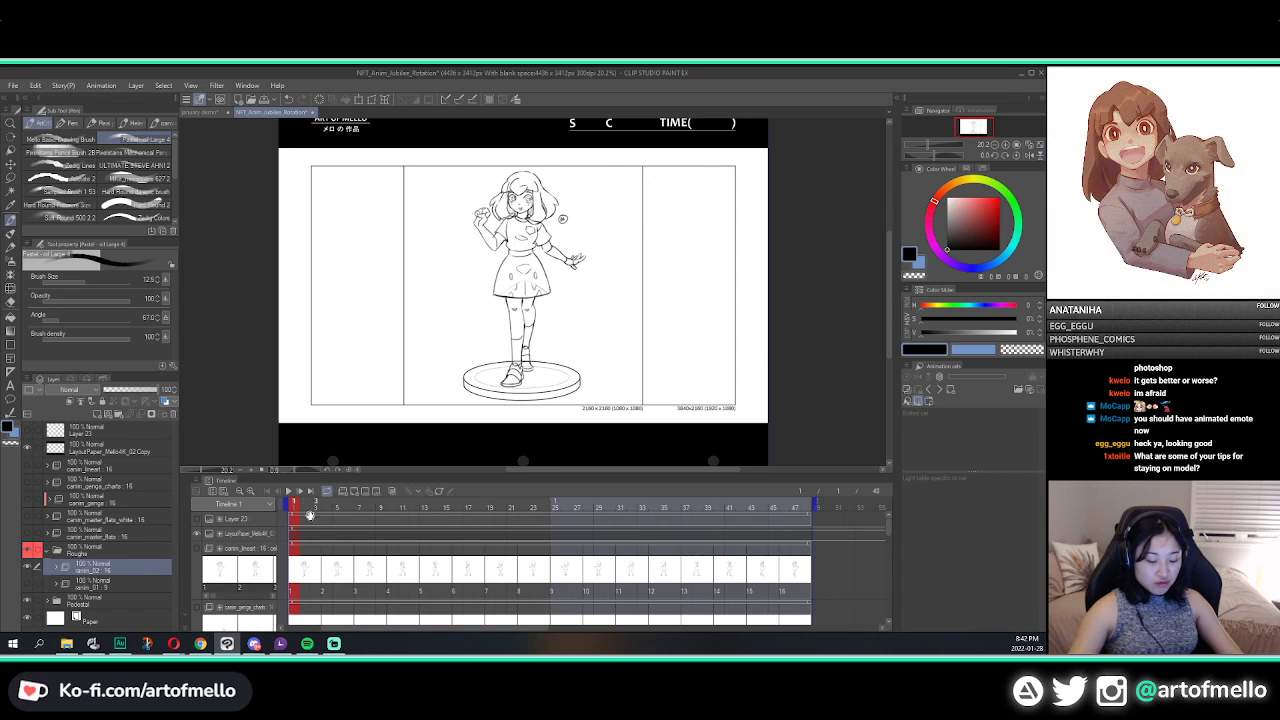
Step: Flip back and forth through the canim_02 drawings between frames 1 and 13 to examine the turn toward the side view
key(Right)
key(Right)
key(Right)
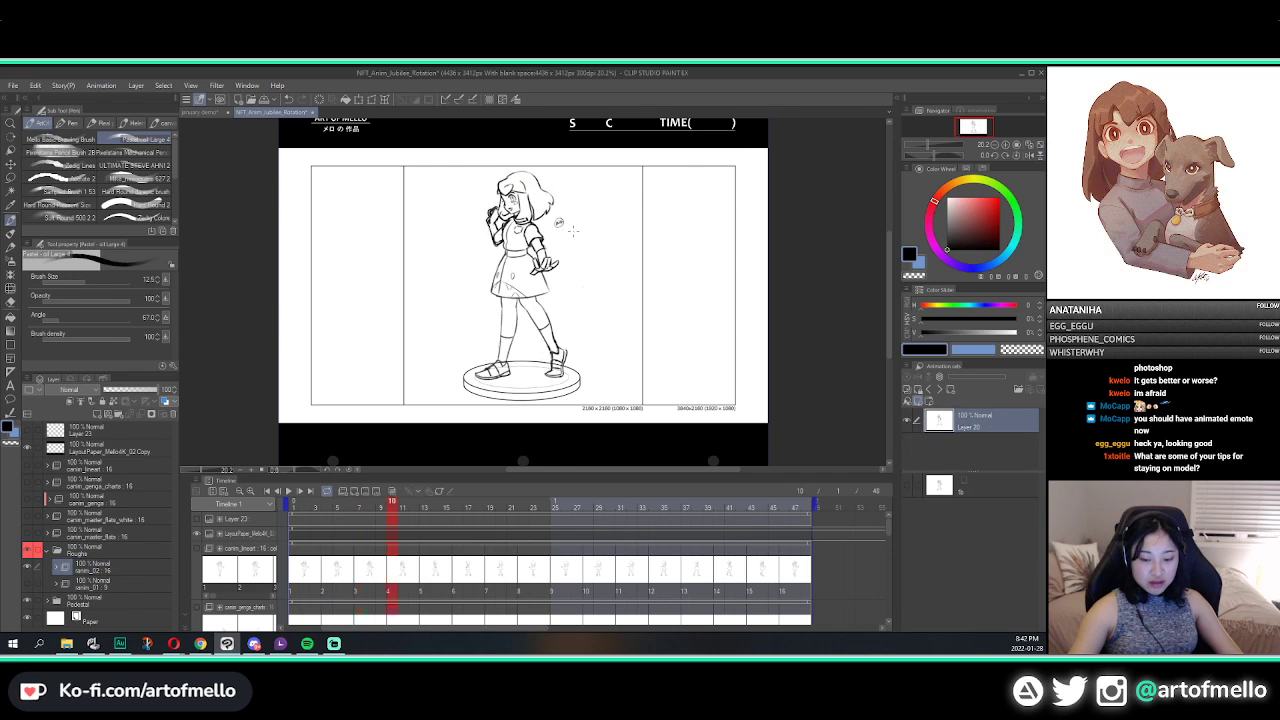
key(Left)
key(Left)
key(Left)
key(Left)
key(Right)
key(Right)
key(Right)
key(Right)
key(Right)
key(Right)
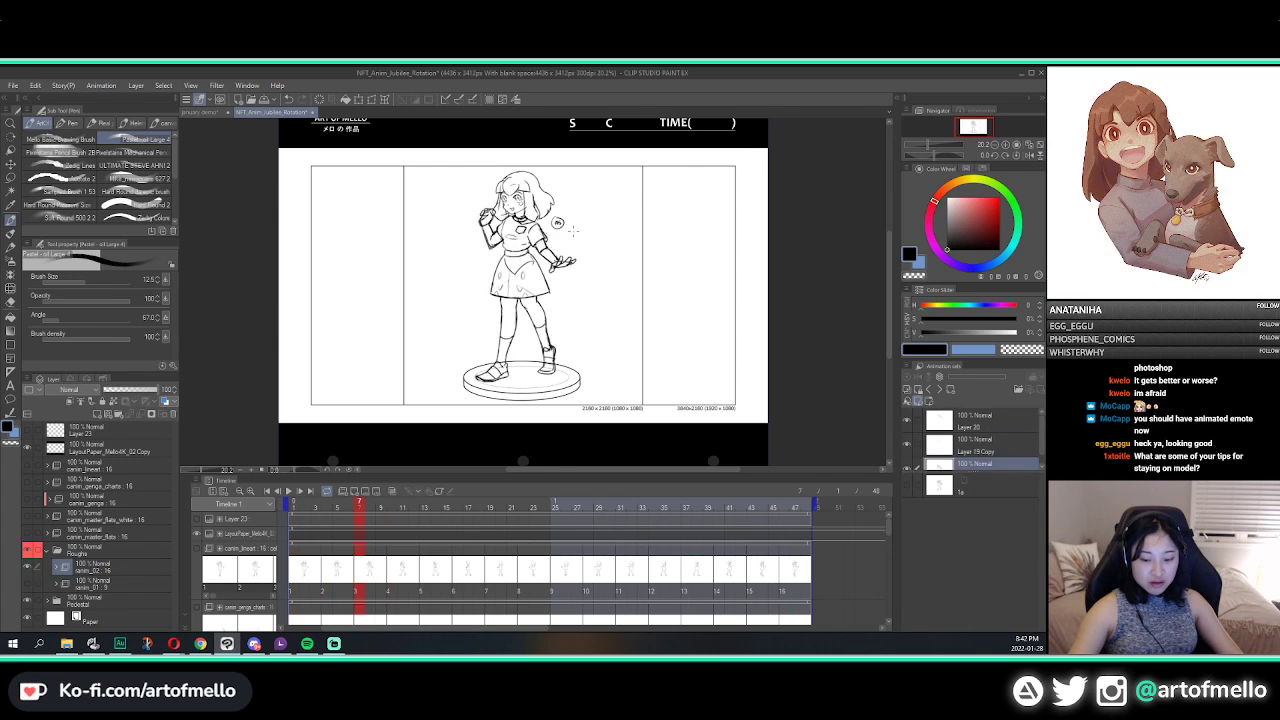
key(Left)
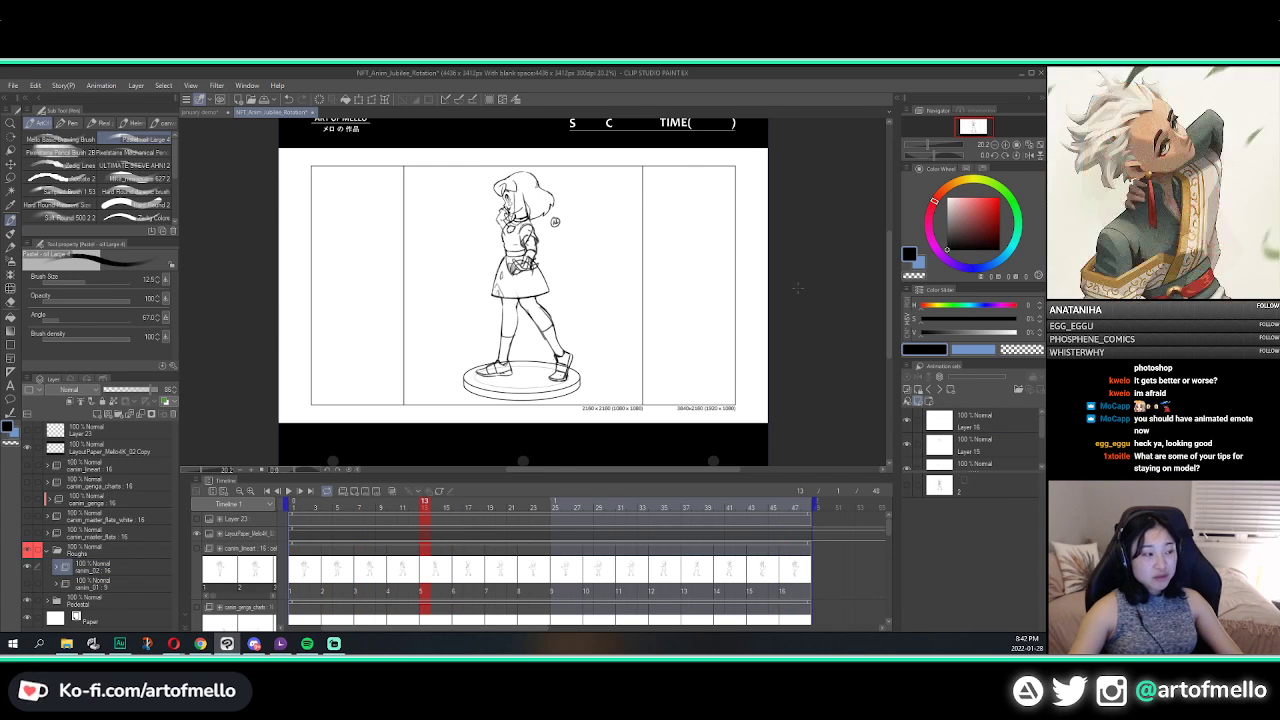
Step: Compare the rough key drawings at frames 1 and 13, switching between the front and side views
click(422, 558)
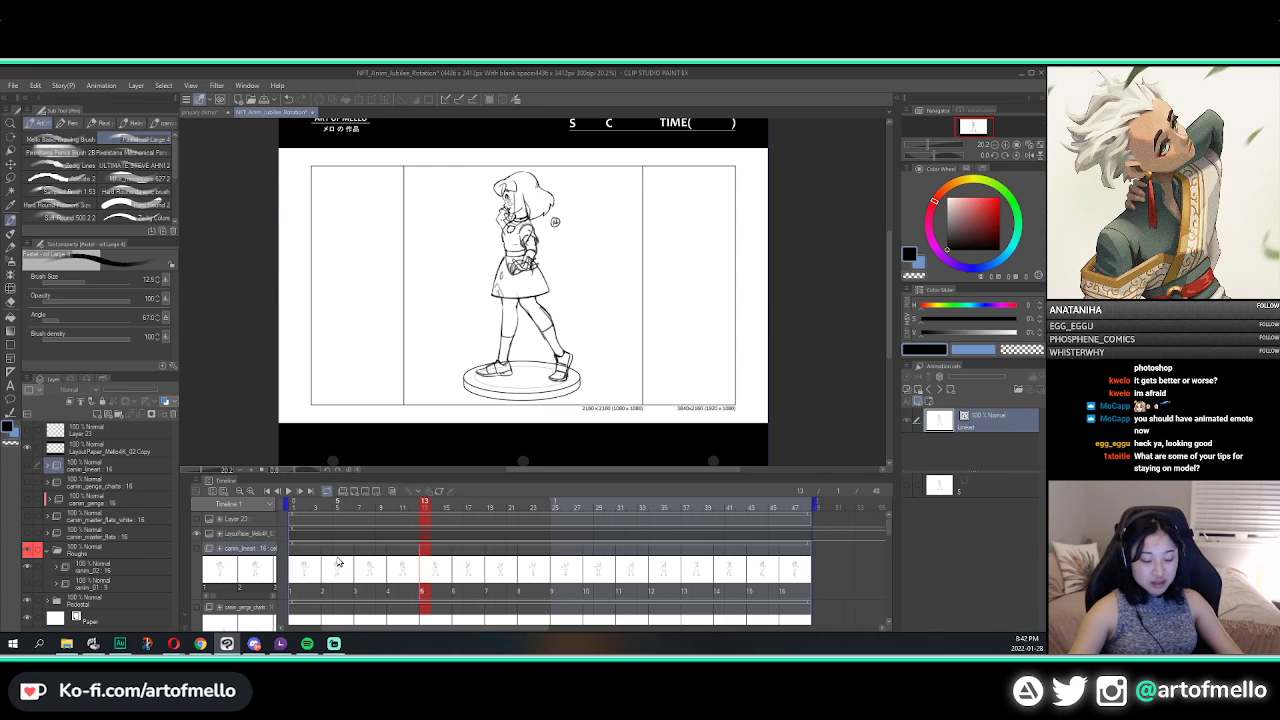
click(305, 557)
click(426, 553)
click(297, 557)
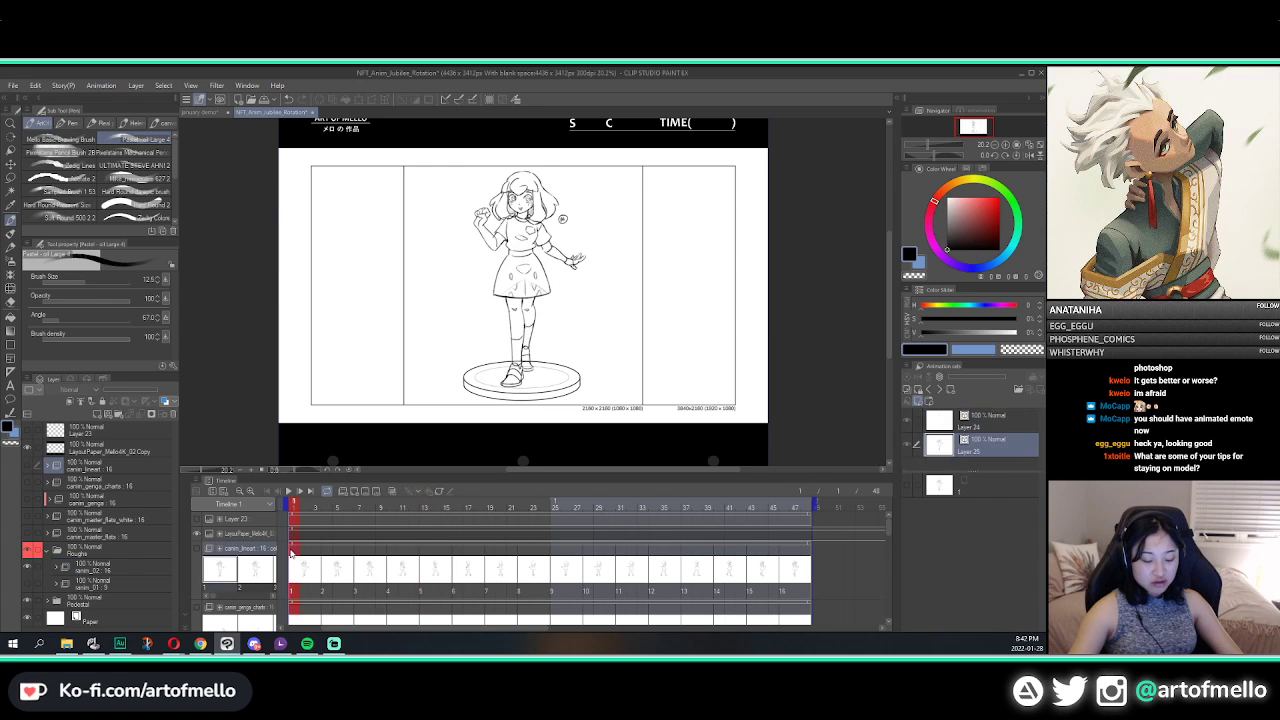
click(402, 558)
click(425, 557)
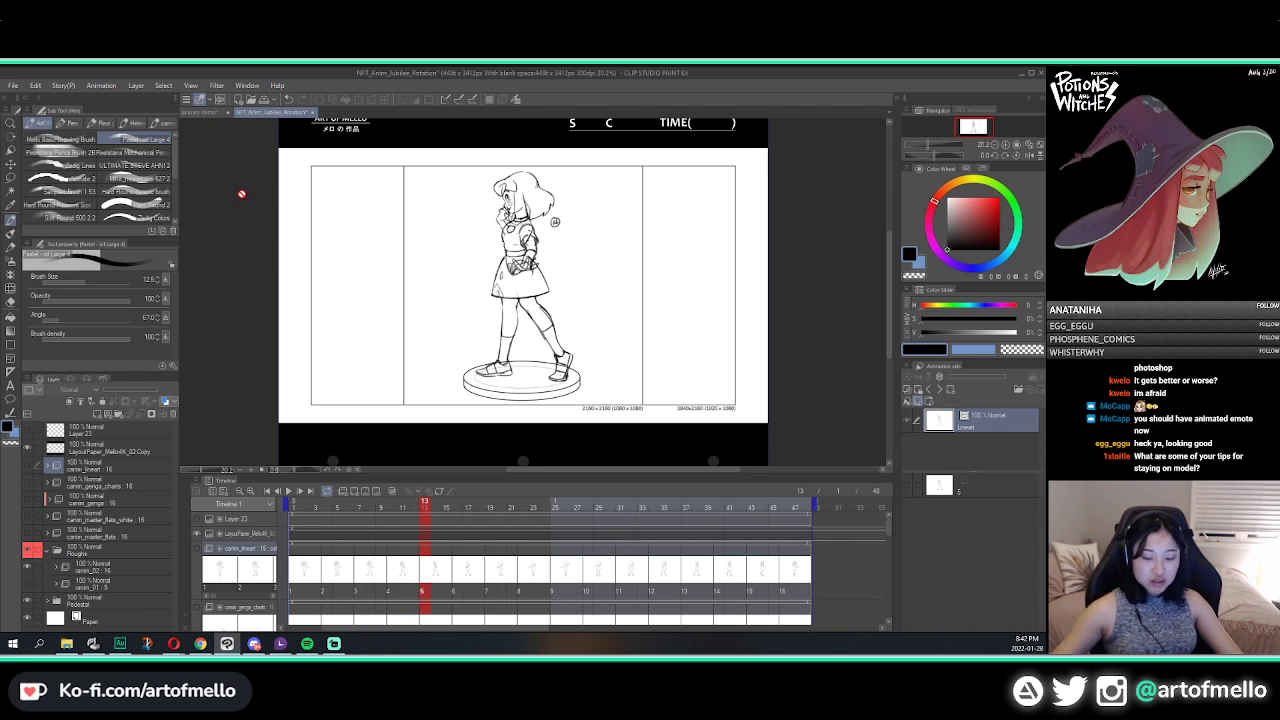
Step: Step through the rough drawings from frame 25 to frame 46 to examine the turn from back view to front view
click(587, 562)
key(Right)
key(Right)
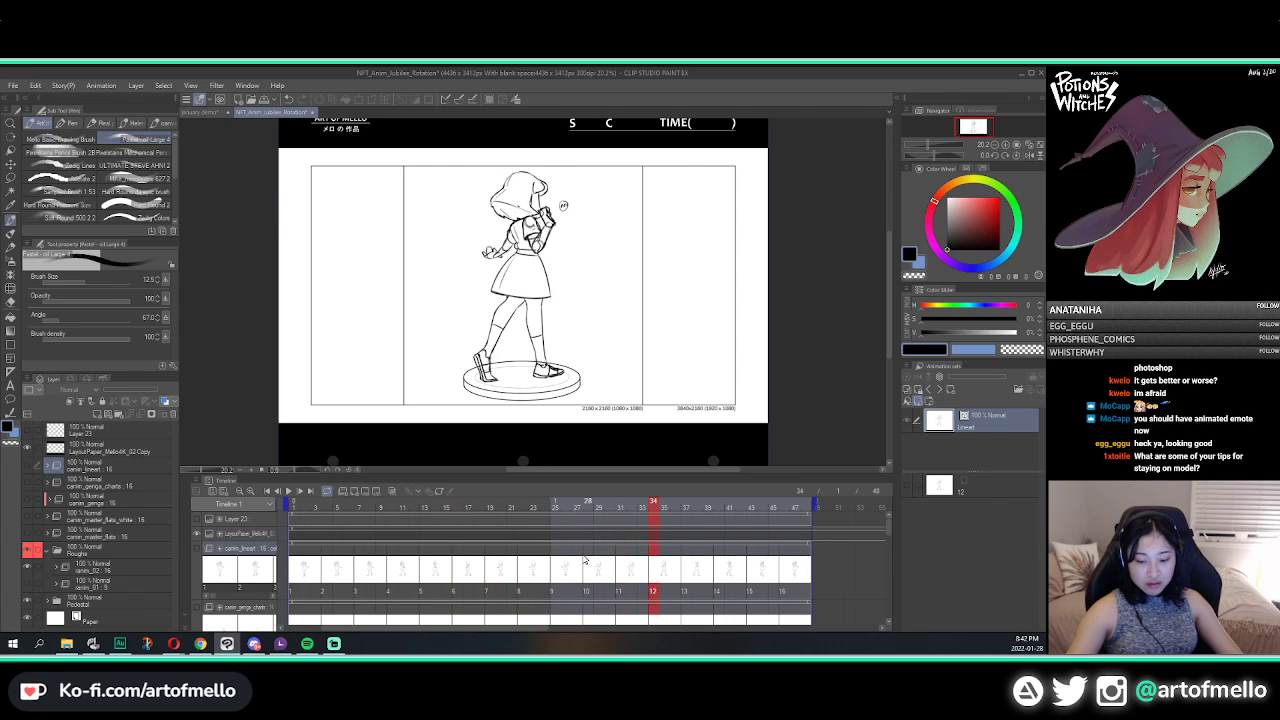
key(Left)
key(Left)
key(Left)
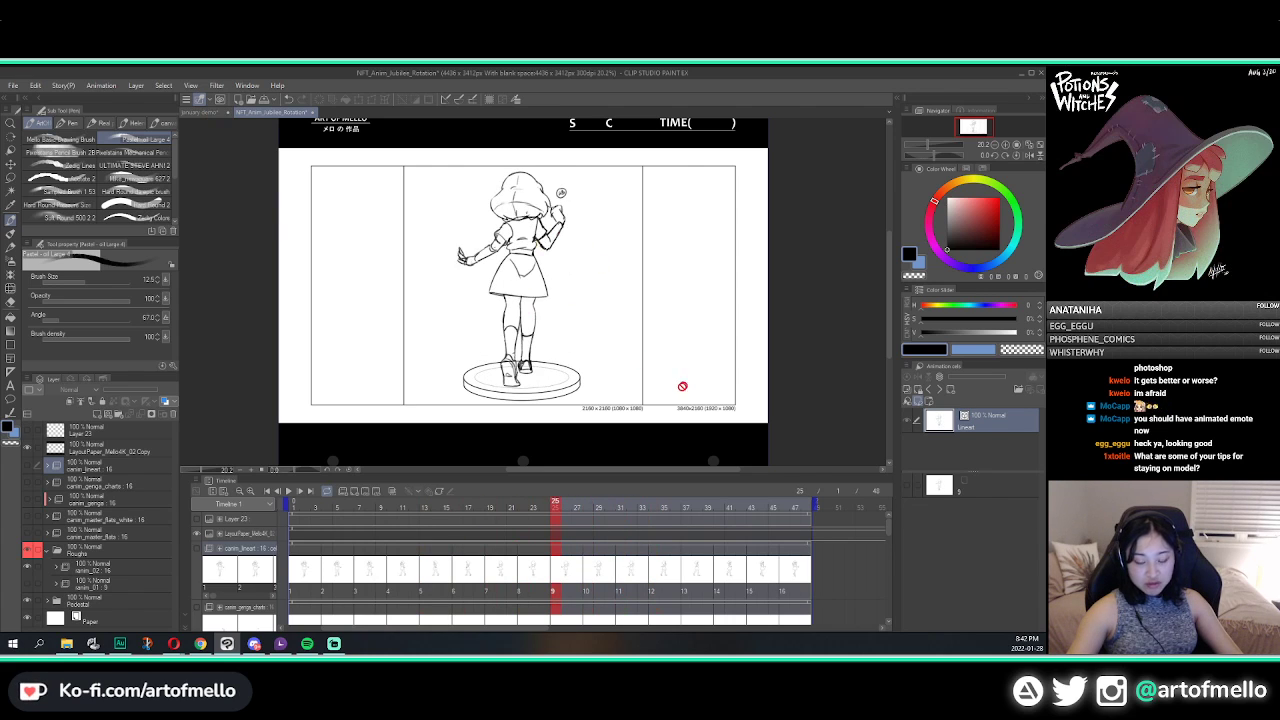
key(Right)
key(Right)
key(Right)
key(Right)
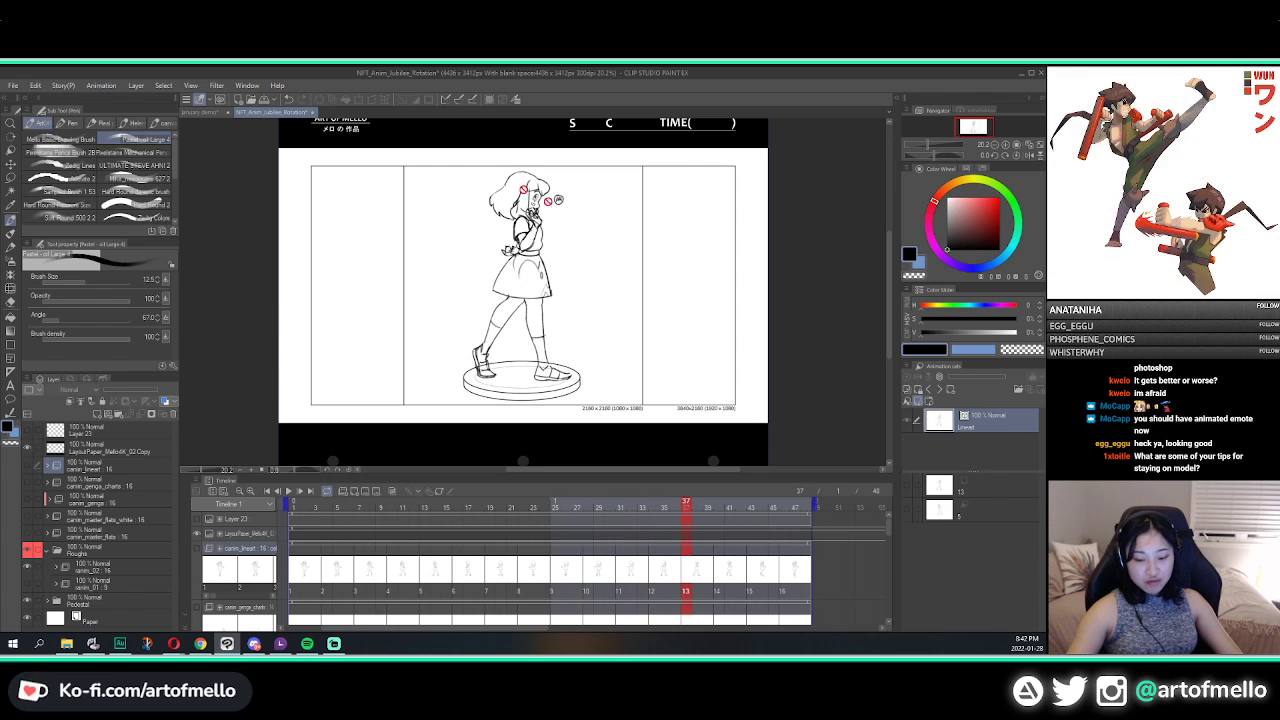
key(Right)
key(Right)
key(Right)
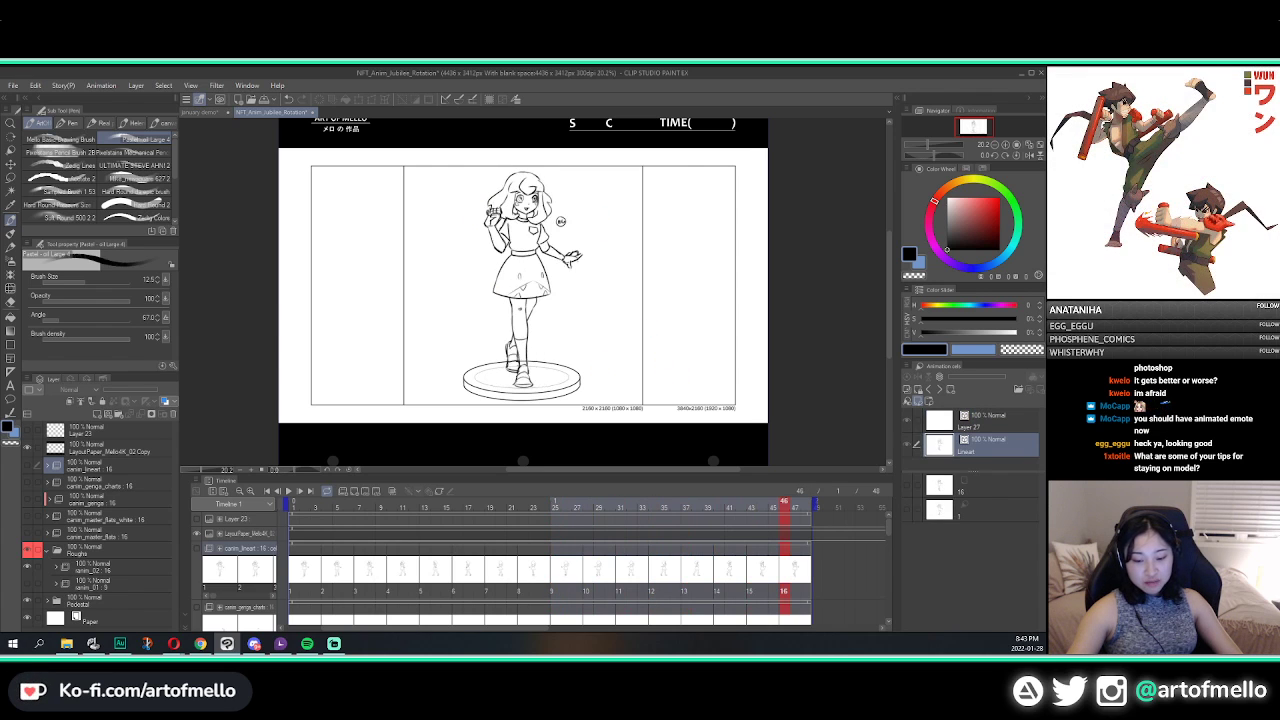
key(Left)
Step: Examine the rough in-betweens at frames 4, 7 and 10 against the keys at frames 1 and 13
click(361, 550)
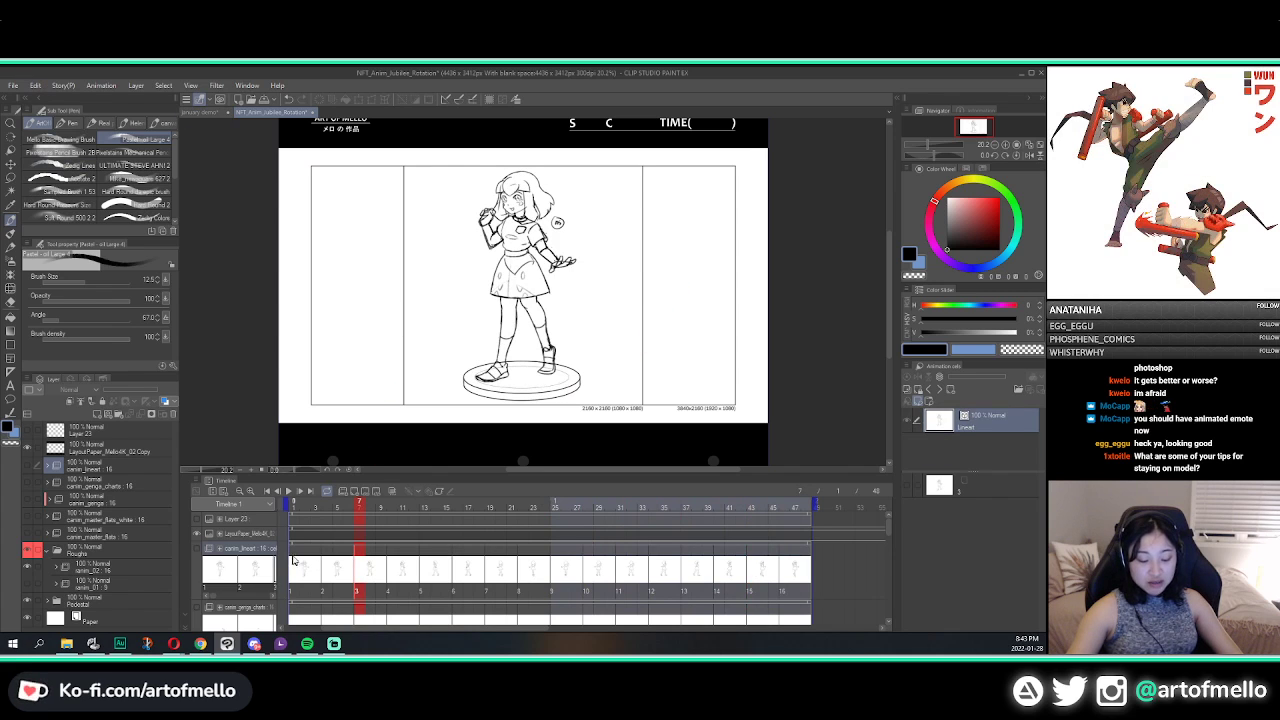
click(296, 555)
click(423, 555)
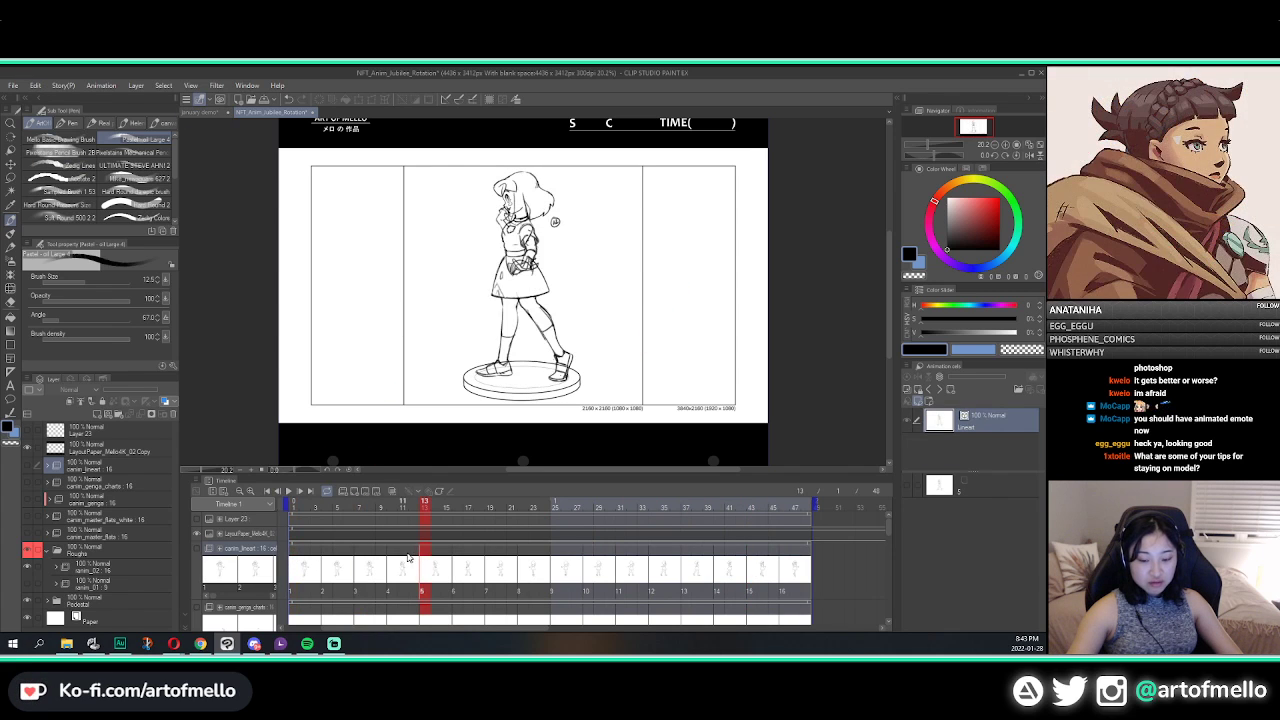
click(361, 555)
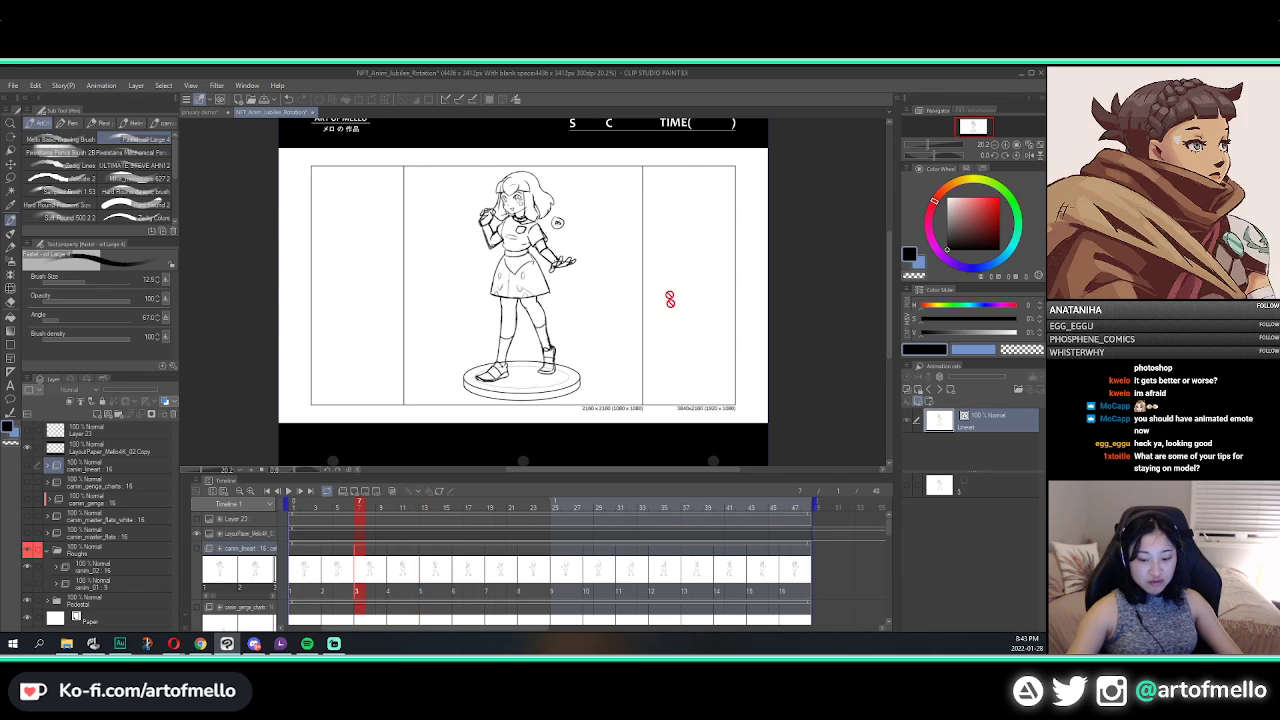
scroll(556, 262, up, 2)
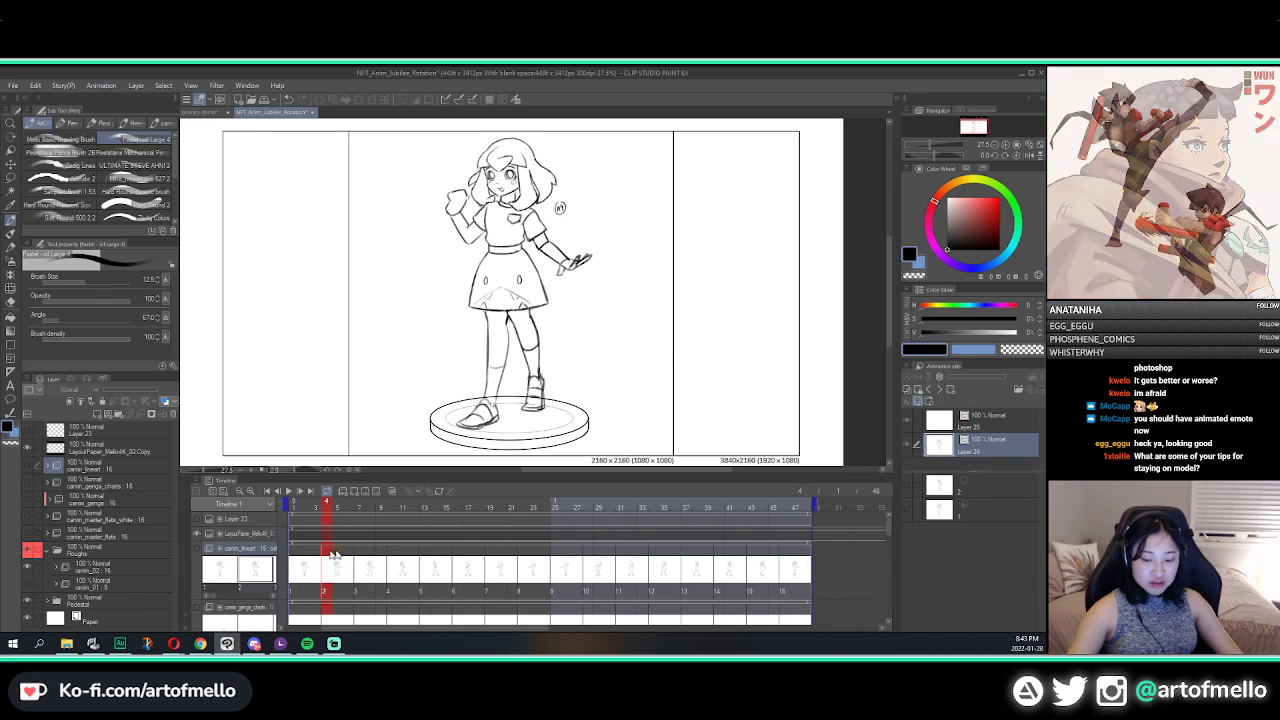
click(392, 555)
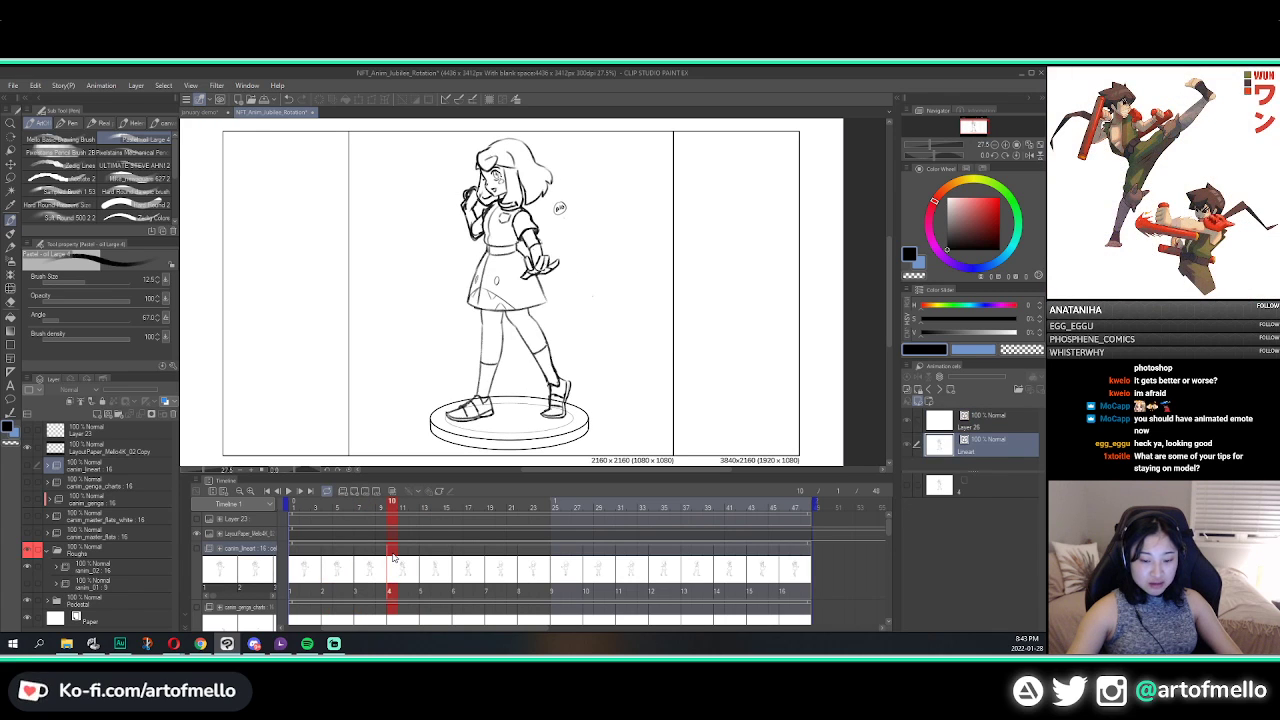
key(Left)
key(Left)
key(Left)
Step: Play back the rough rotation, stop it, and go to the middle in-between at frame 7
key(space)
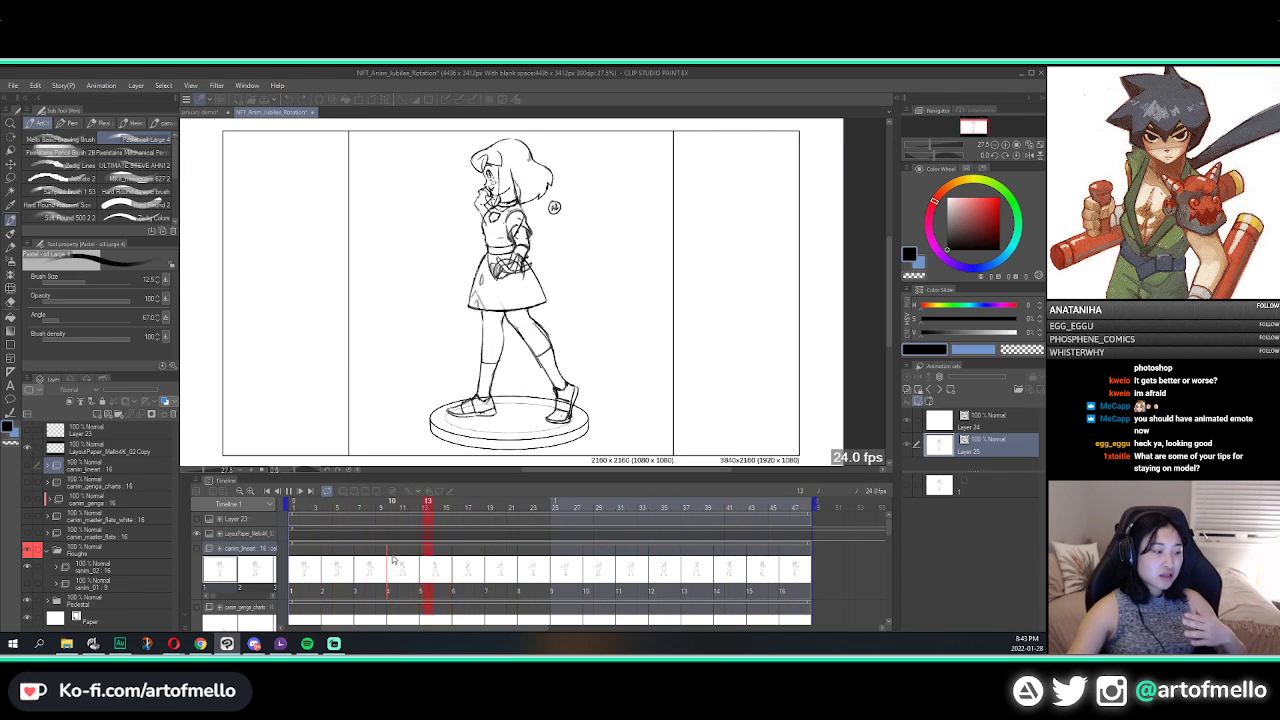
key(space)
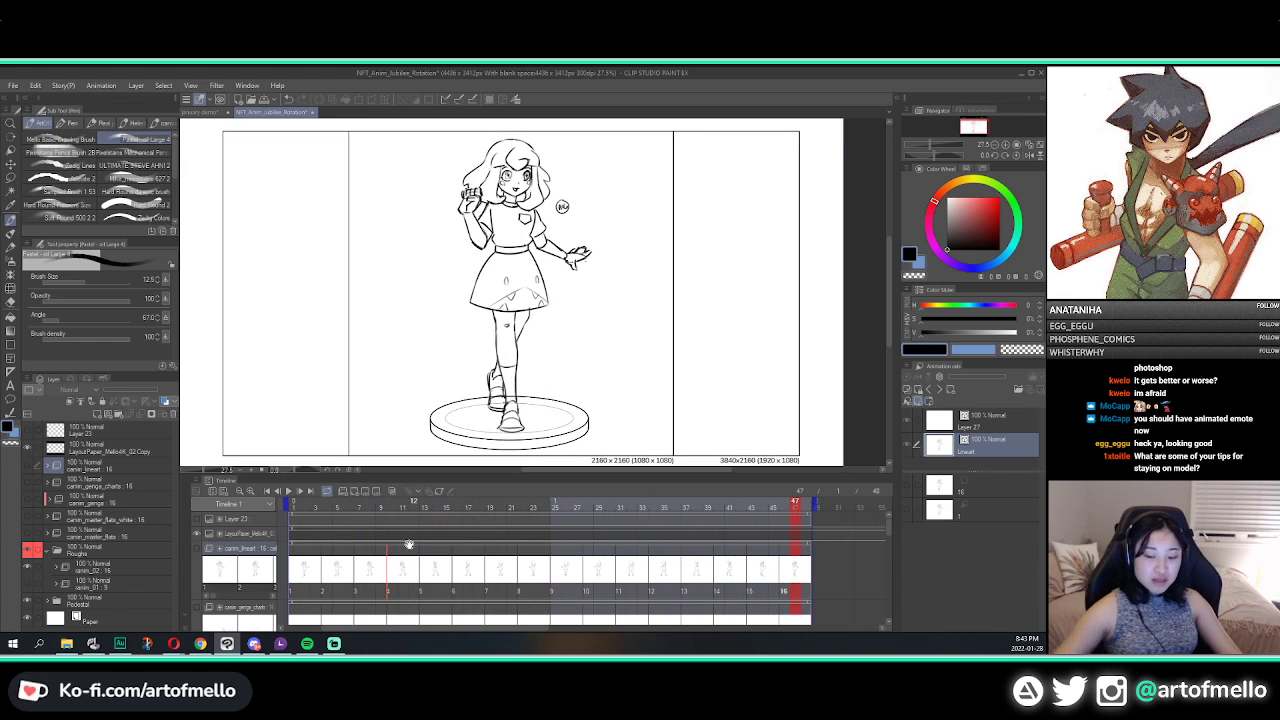
key(Left)
key(Left)
click(363, 541)
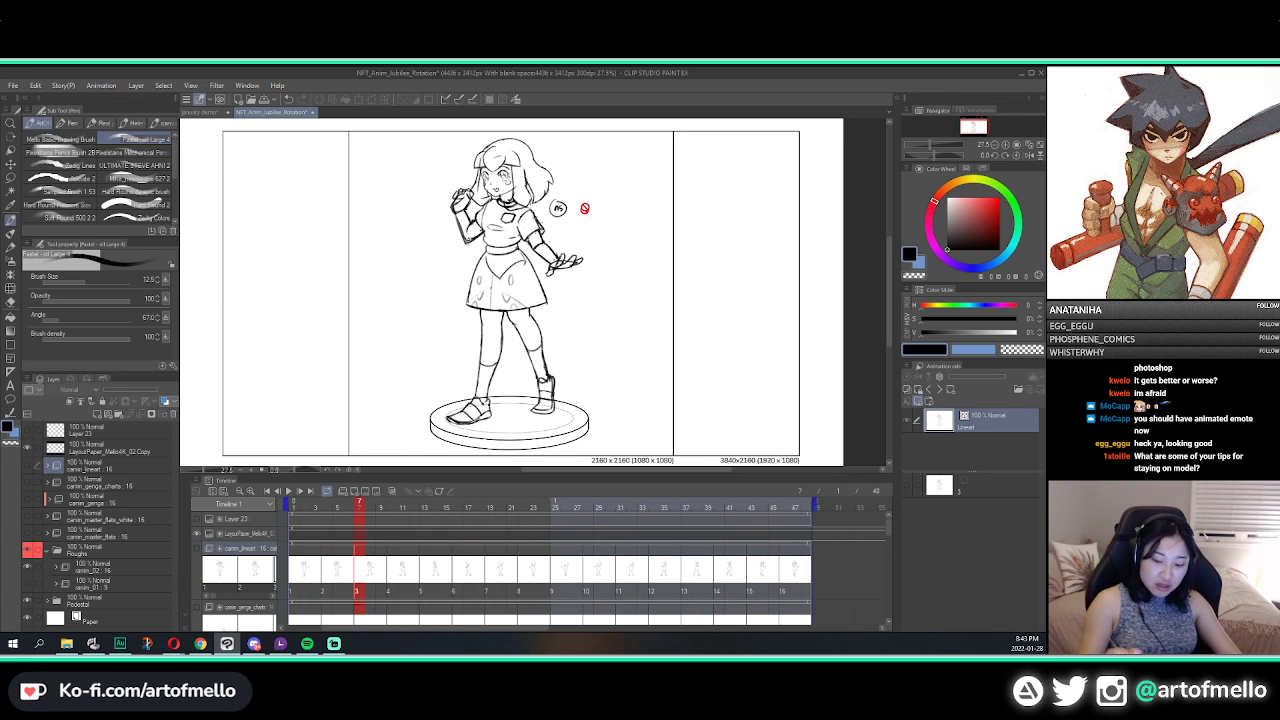
key(e)
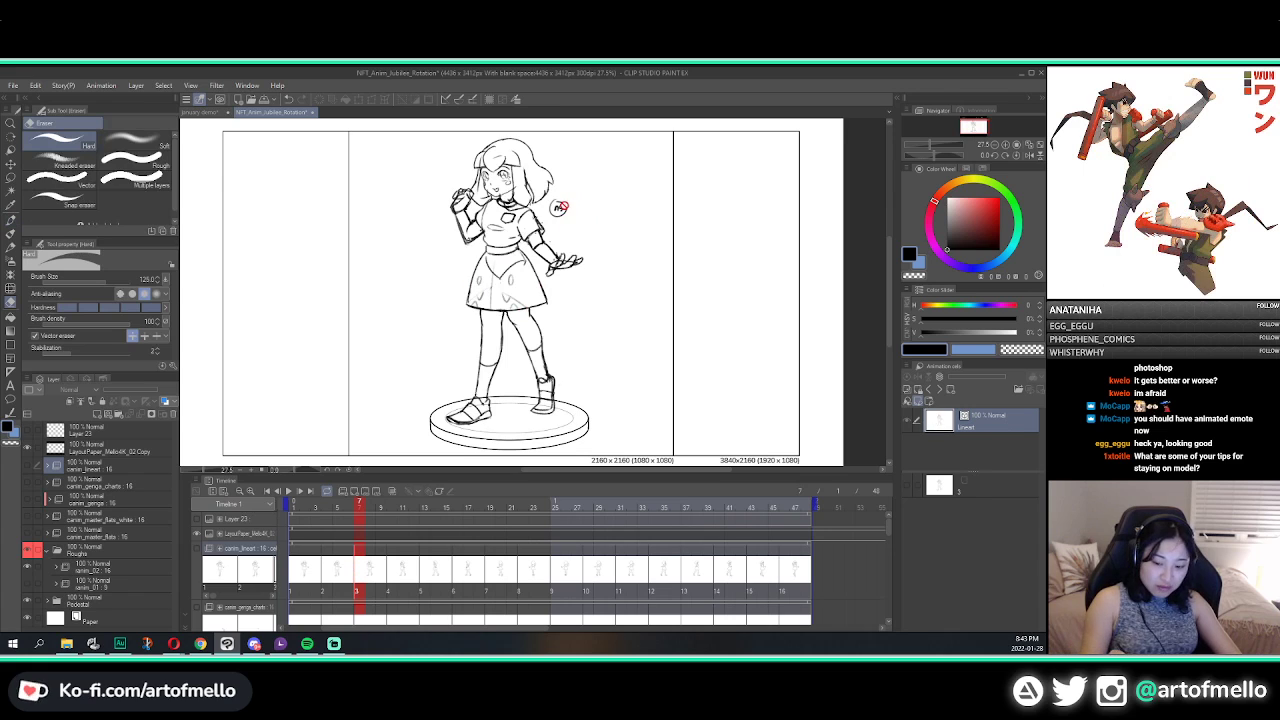
key(p)
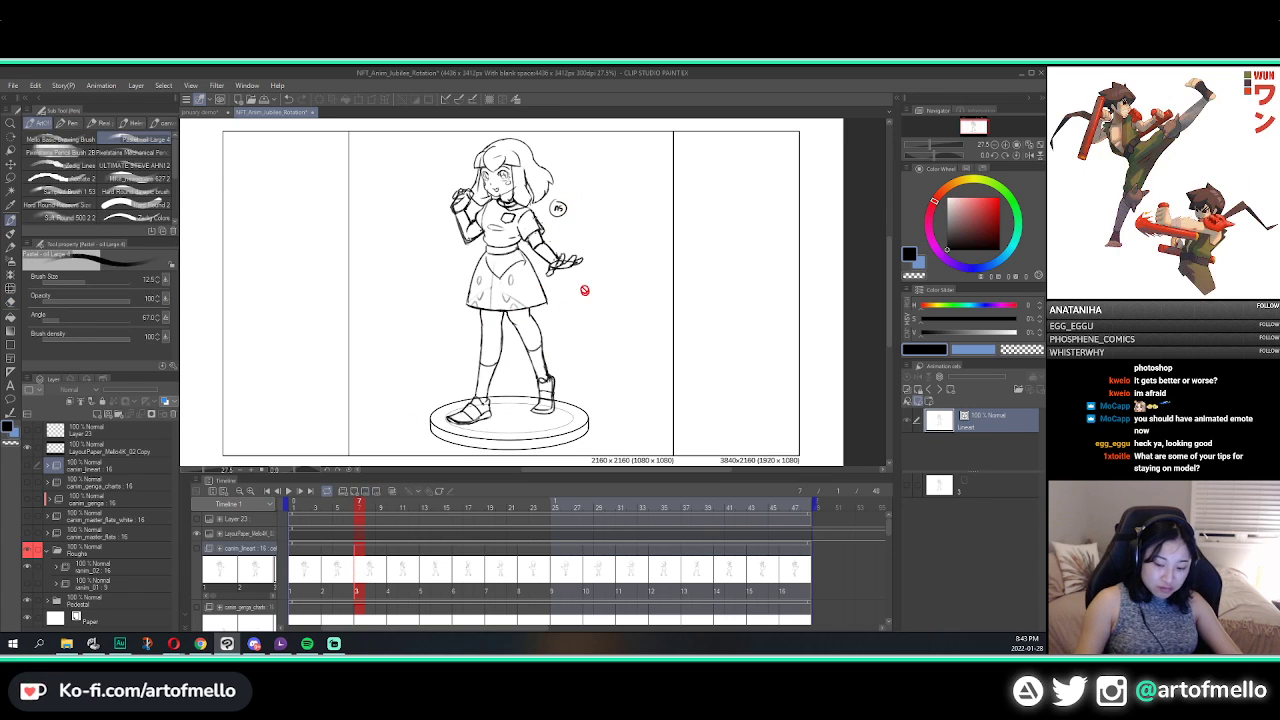
click(58, 569)
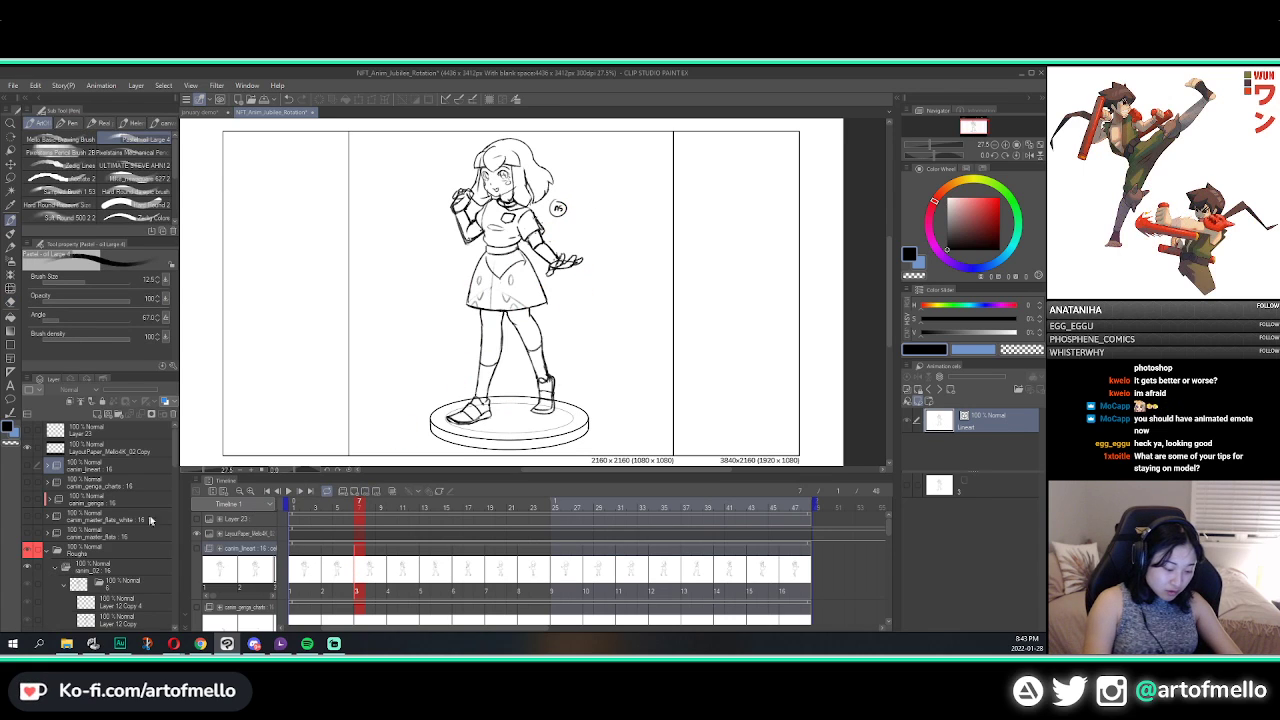
drag(176, 446, 187, 503)
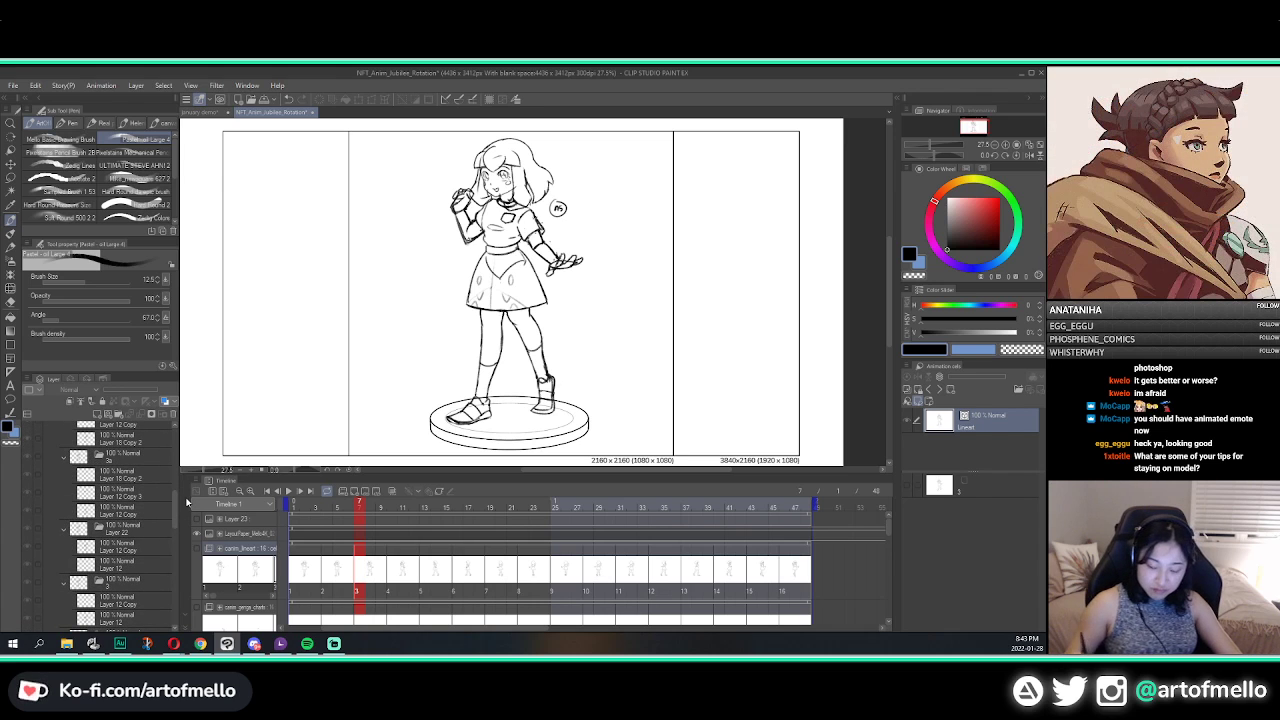
click(135, 546)
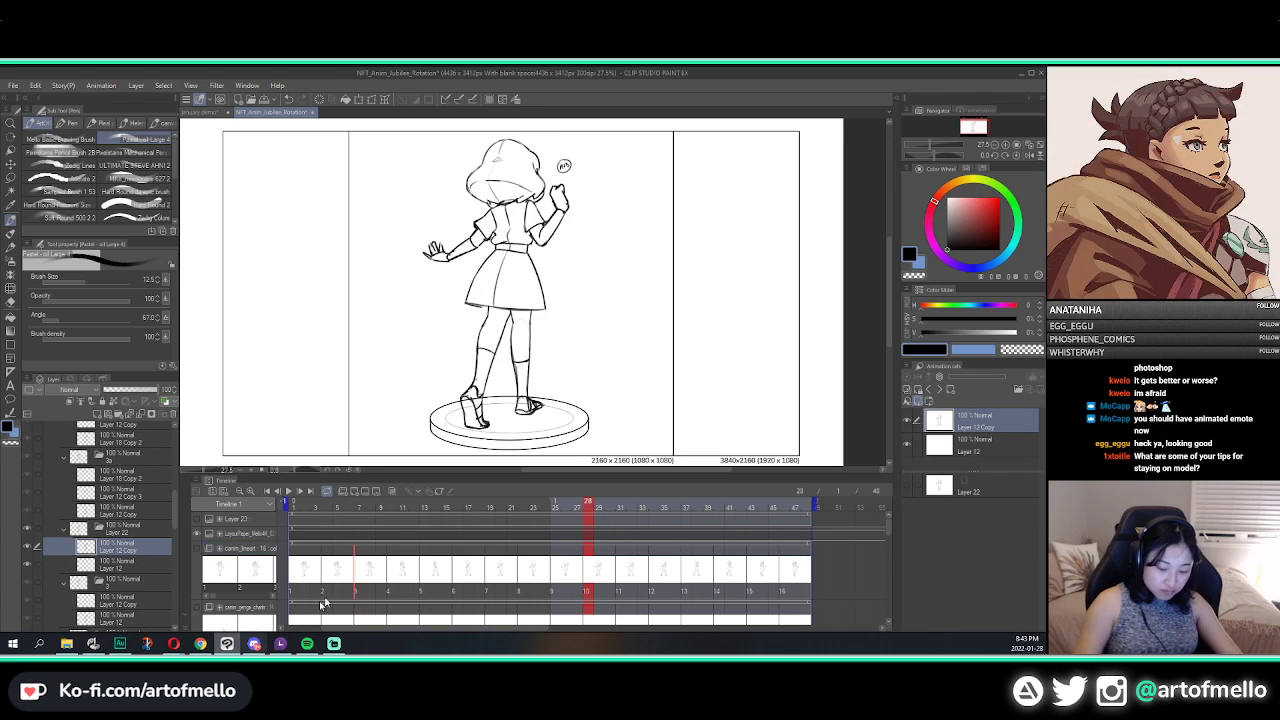
click(358, 545)
key(e)
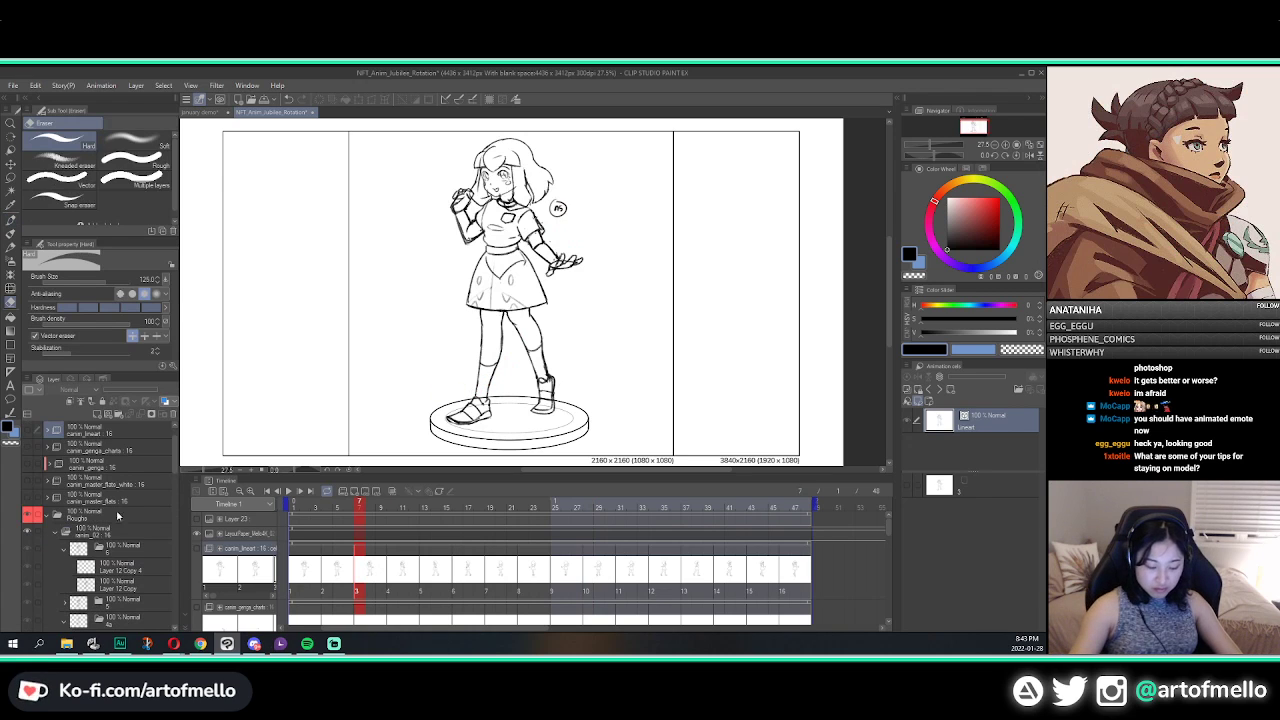
drag(176, 466, 206, 532)
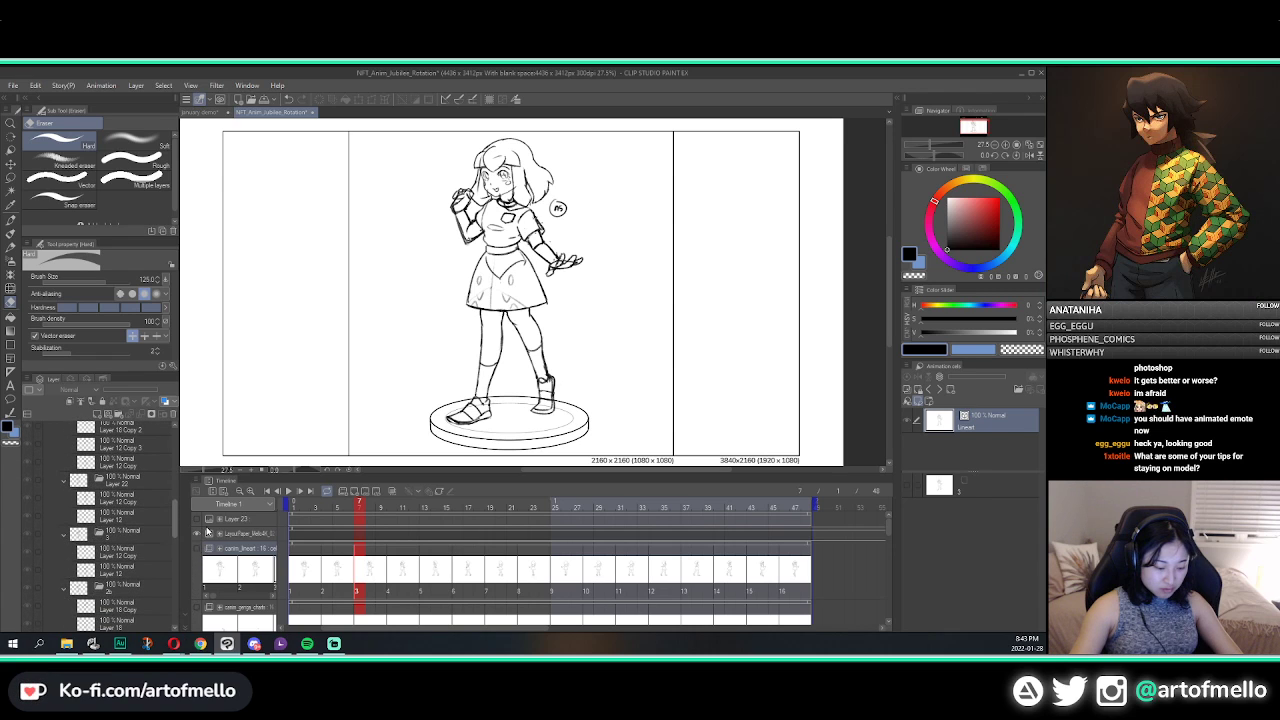
click(160, 551)
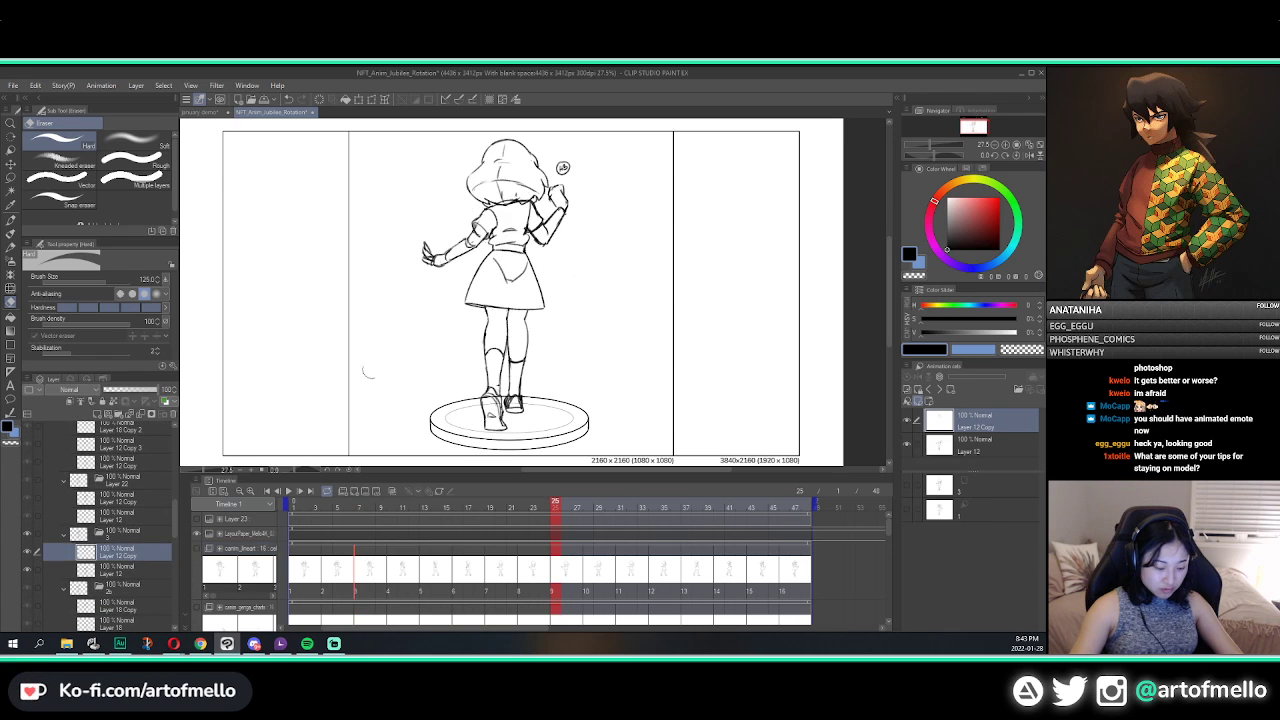
click(359, 554)
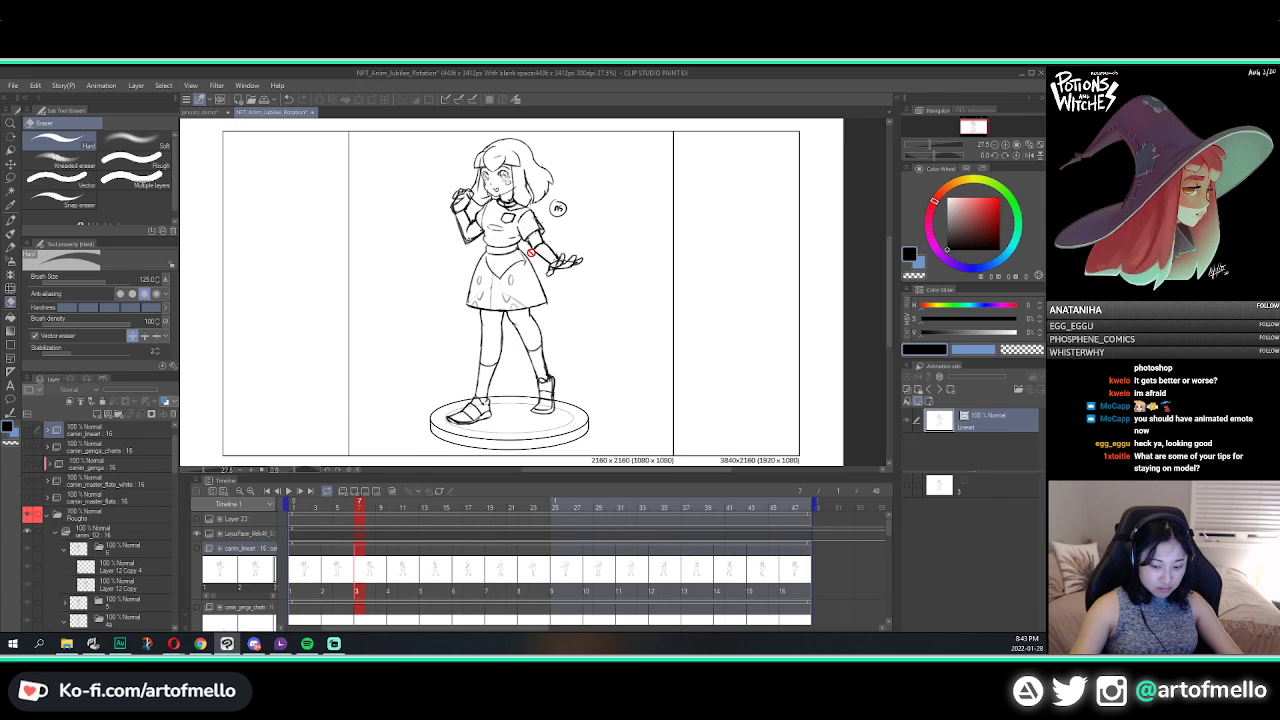
click(985, 481)
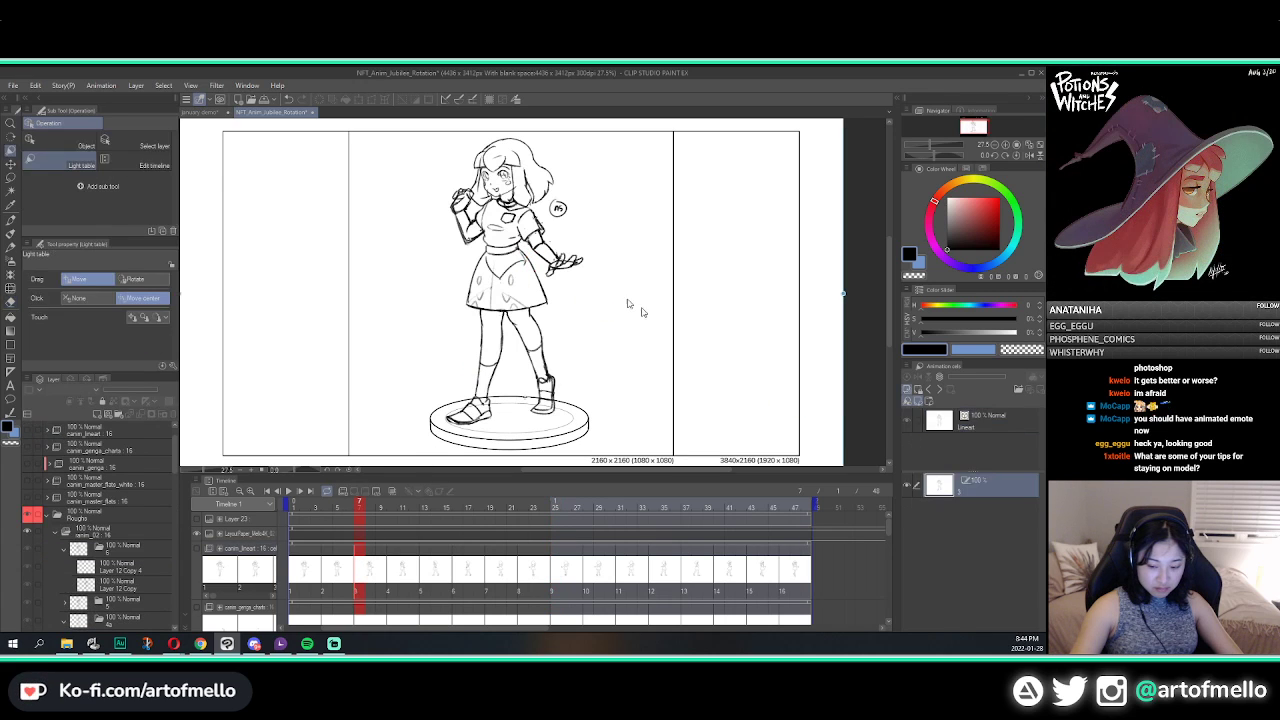
Step: On Layer 20 of the canim_02 drawing at frame 7, erase the circled label and handwrite an underlined, uncircled "A5"
scroll(469, 532, down, 4)
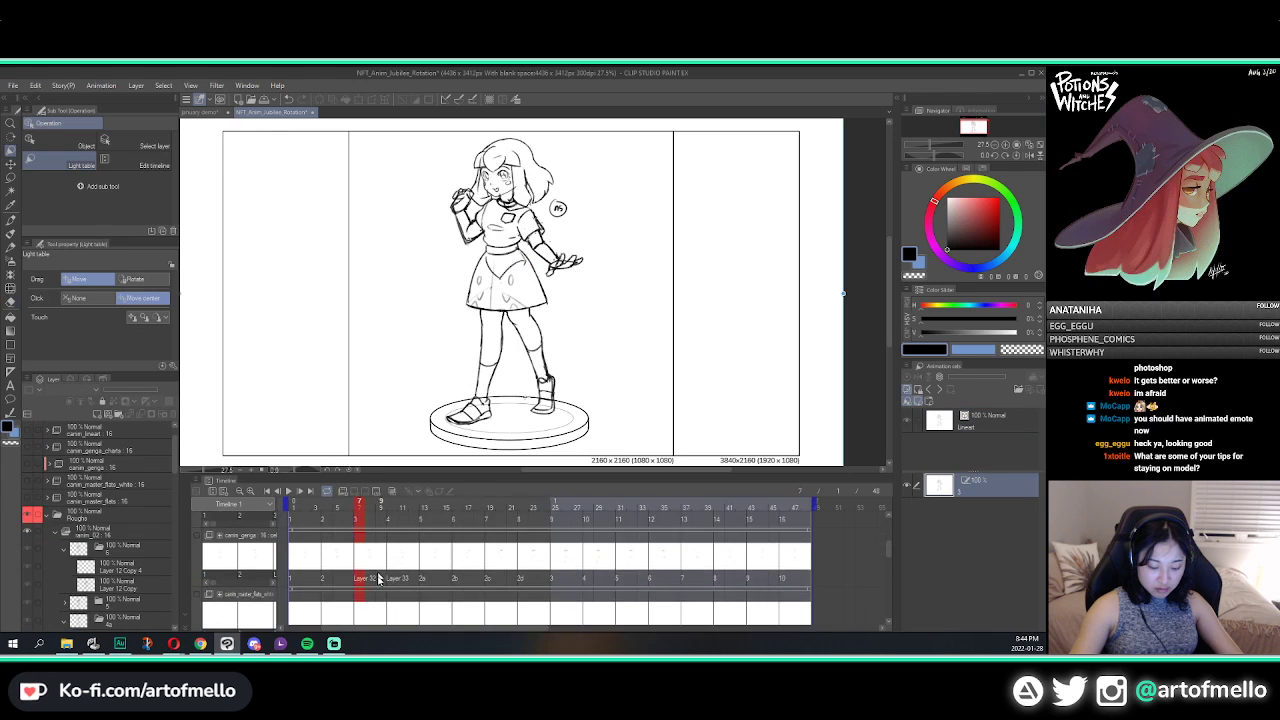
scroll(373, 592, down, 4)
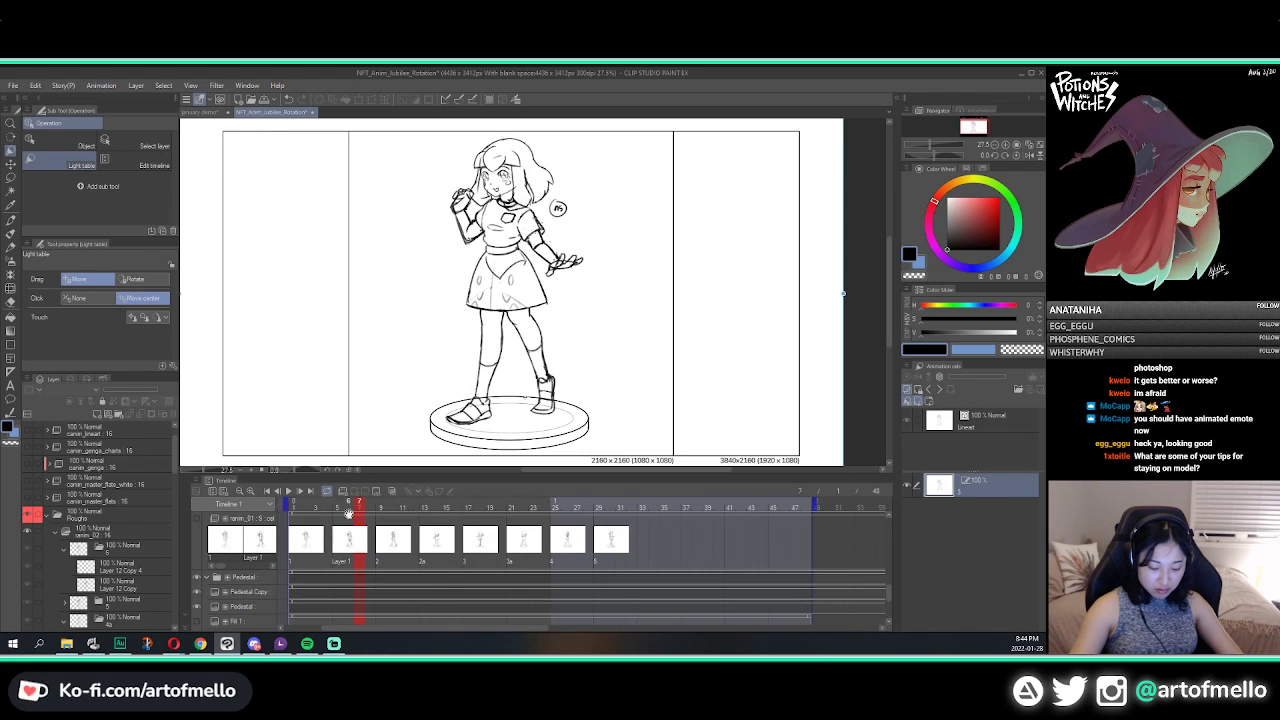
scroll(352, 550, up, 1)
click(358, 557)
key(e)
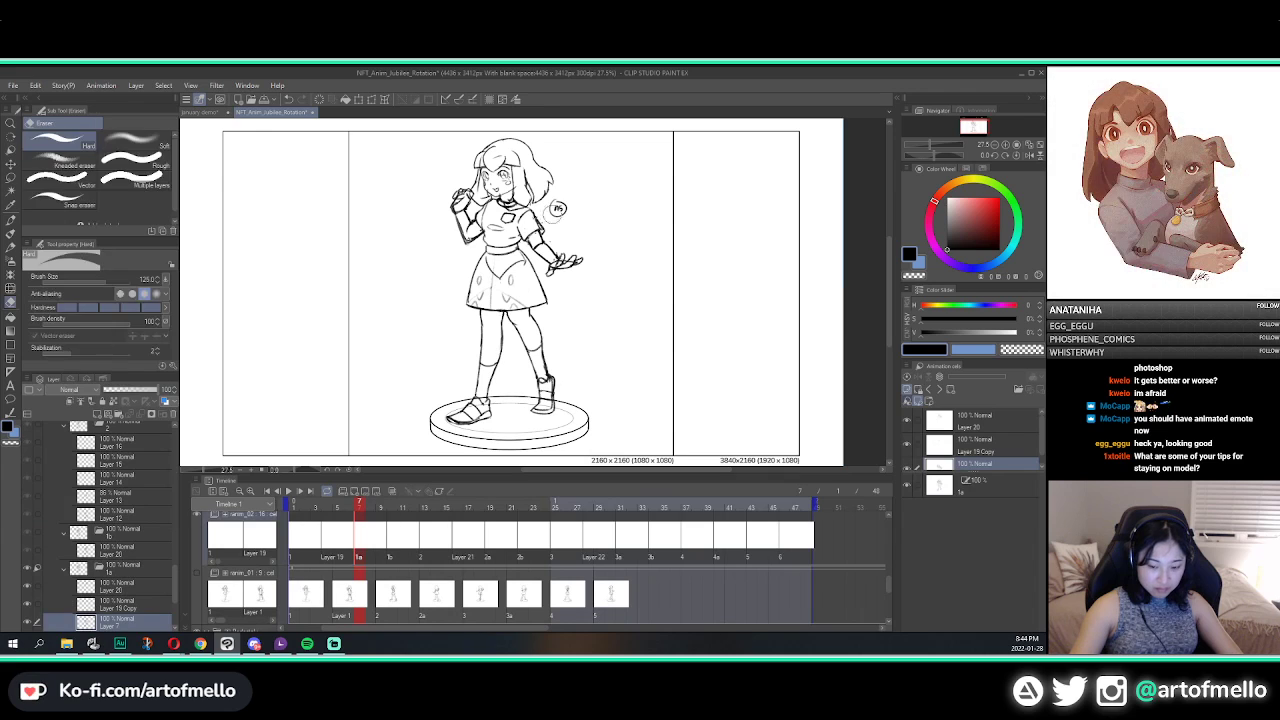
click(976, 423)
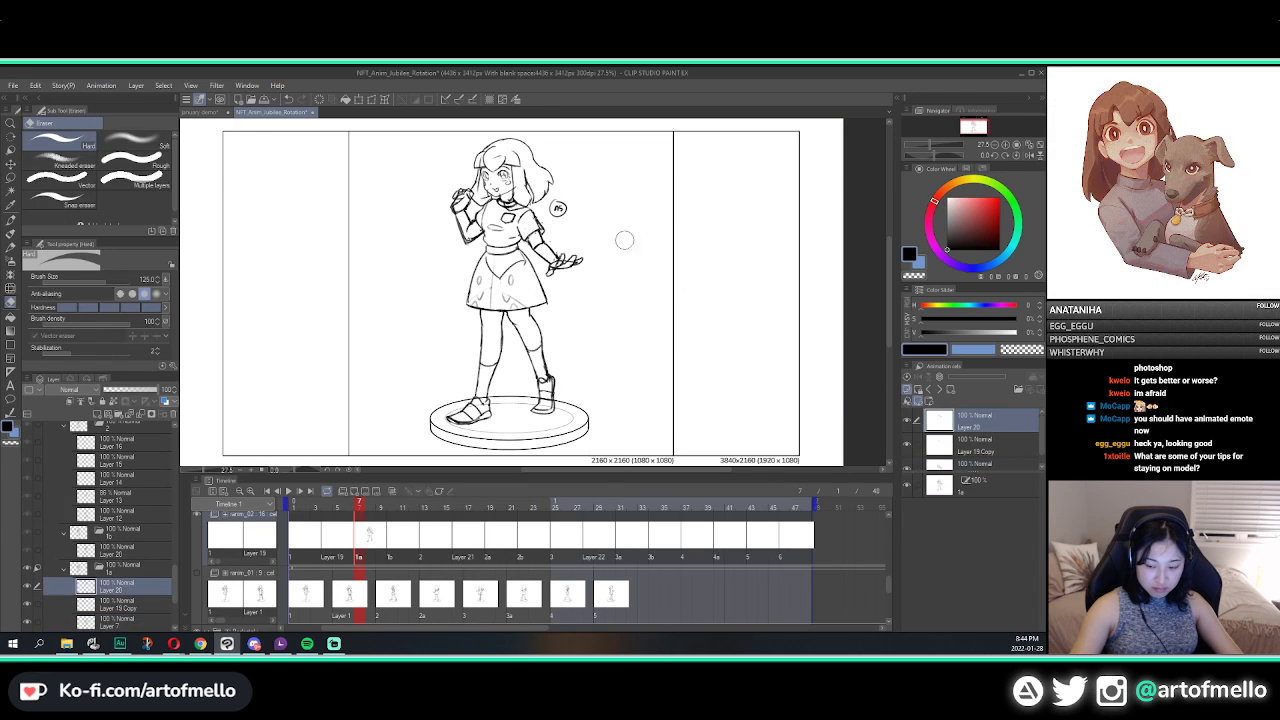
mouse_move(568, 204)
mouse_down()
mouse_move(550, 210)
mouse_move(573, 212)
mouse_up()
key(p)
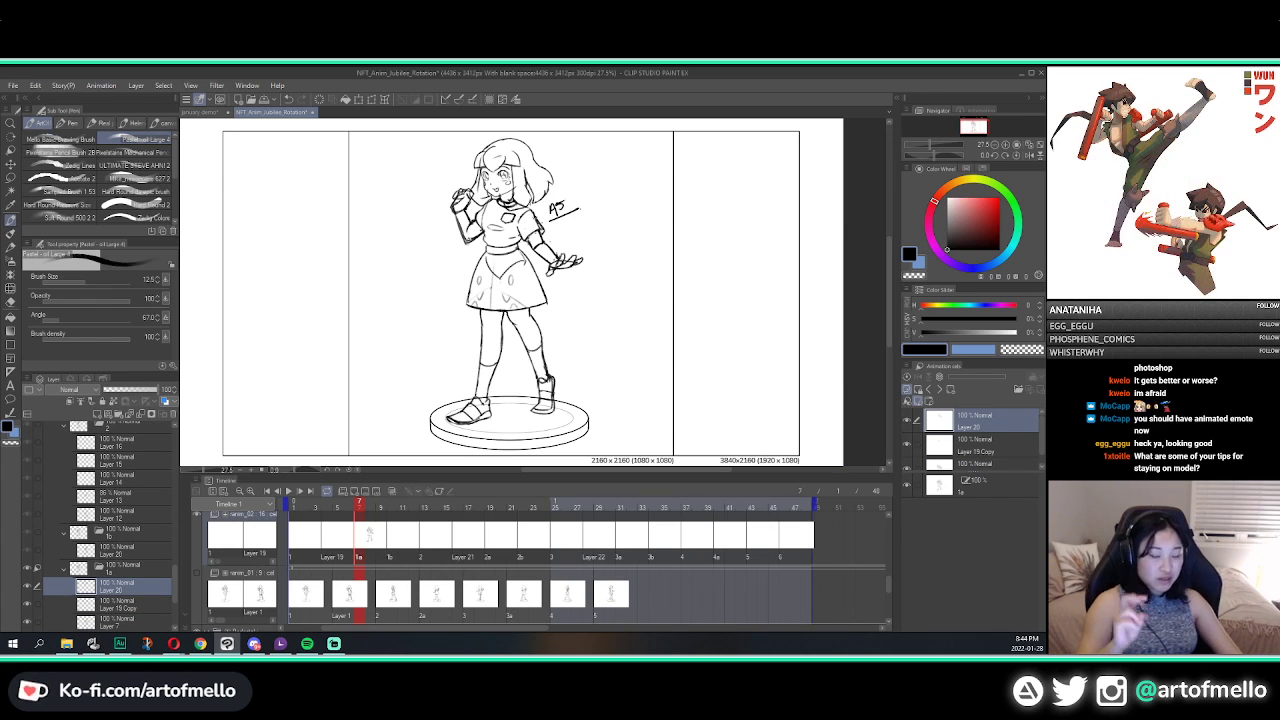
Step: Erase the circled labels on the in-between drawings at frames 4 and 10 and rewrite the numbers without circles
key(Left)
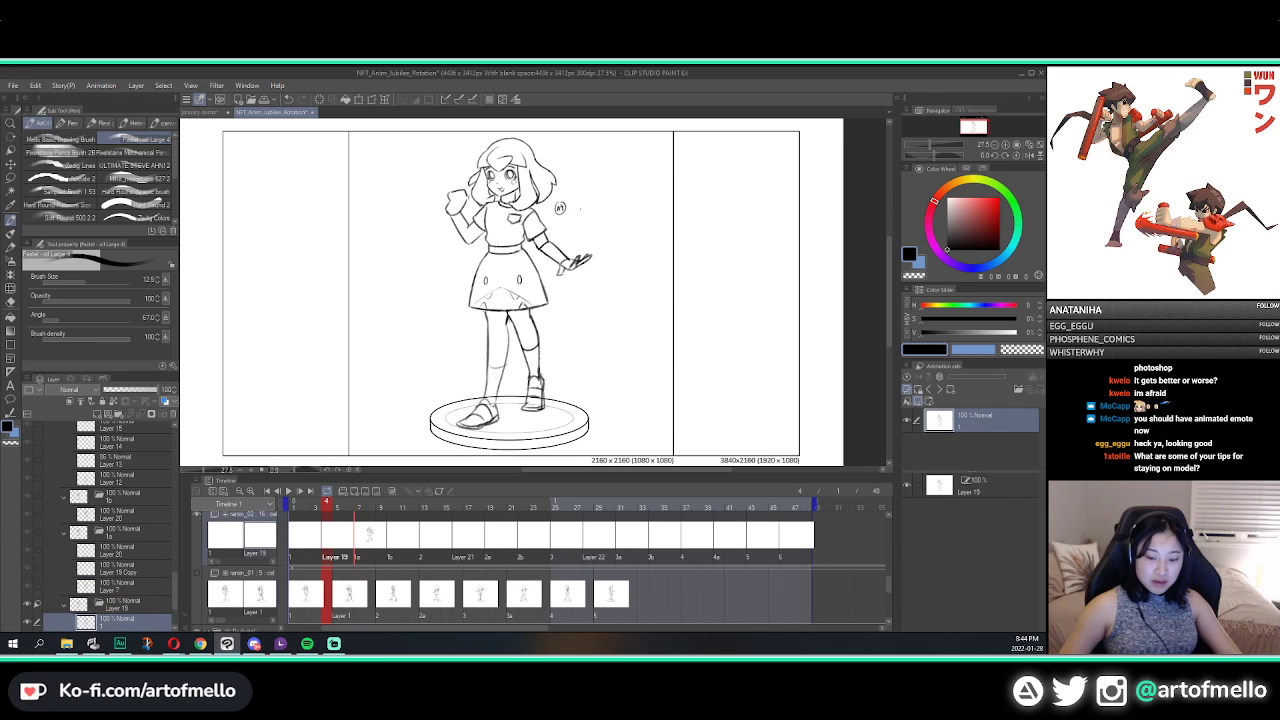
key(e)
drag(566, 209, 554, 212)
key(p)
key(Right)
key(Right)
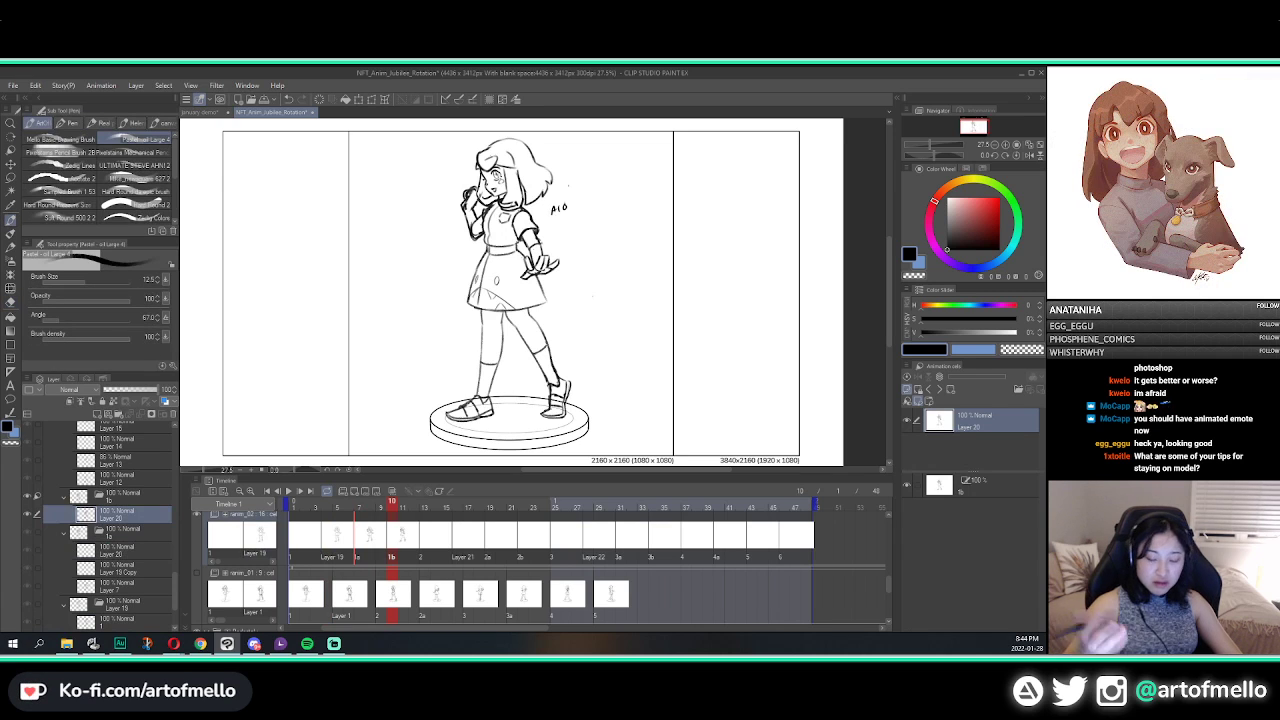
Step: Flip back and forth through the relabelled drawings from frame 1 to frame 13 to compare the keys with their in-betweens
key(Left)
key(Left)
key(Left)
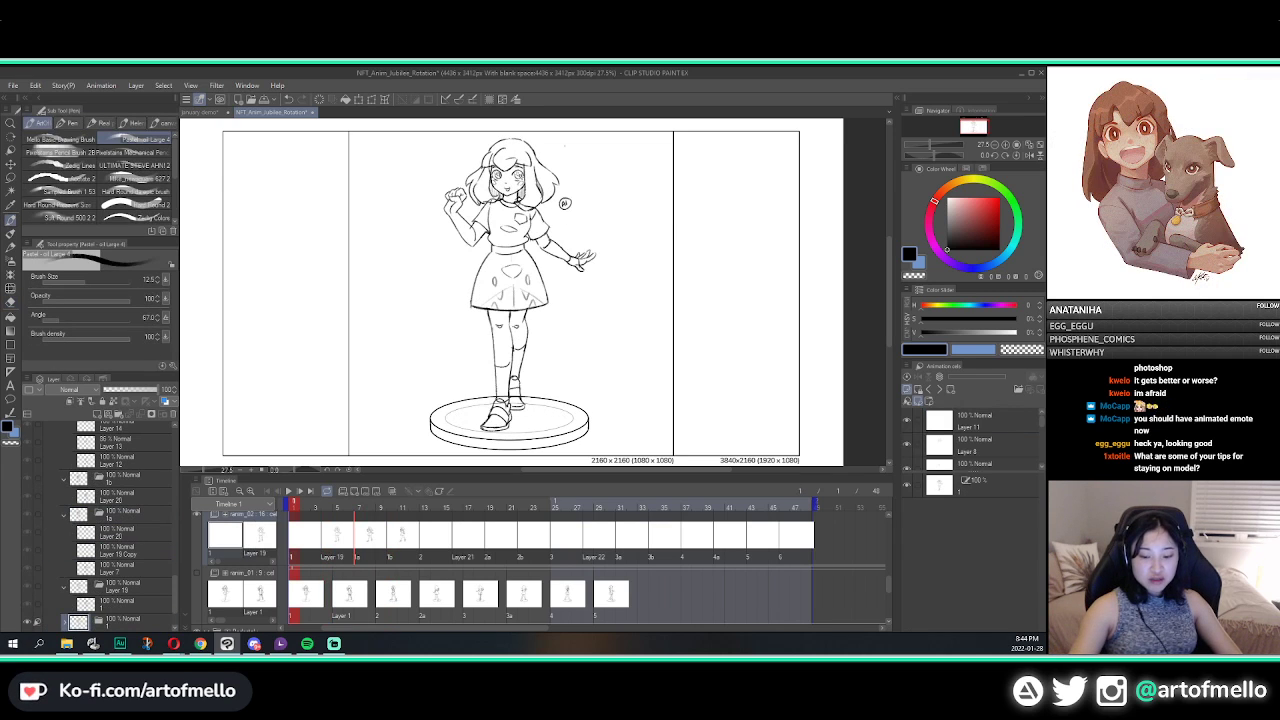
key(Right)
key(Right)
key(Right)
key(Right)
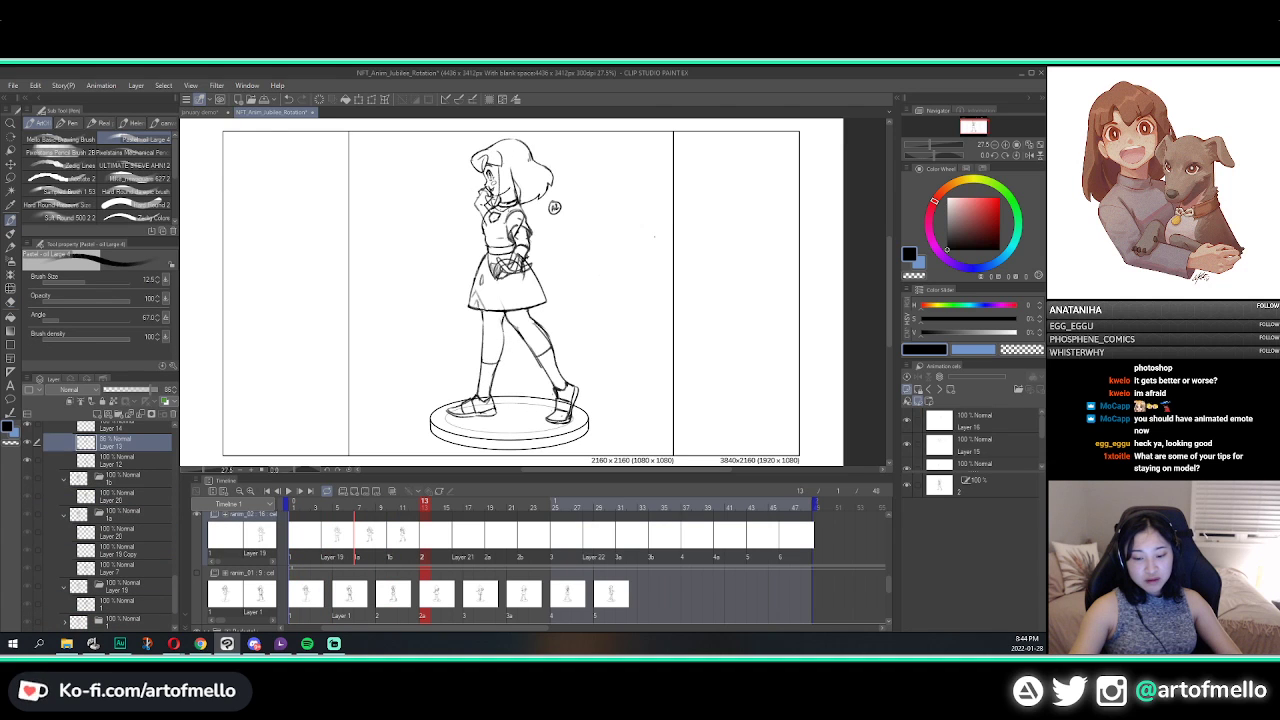
key(Left)
key(Left)
key(Left)
key(Left)
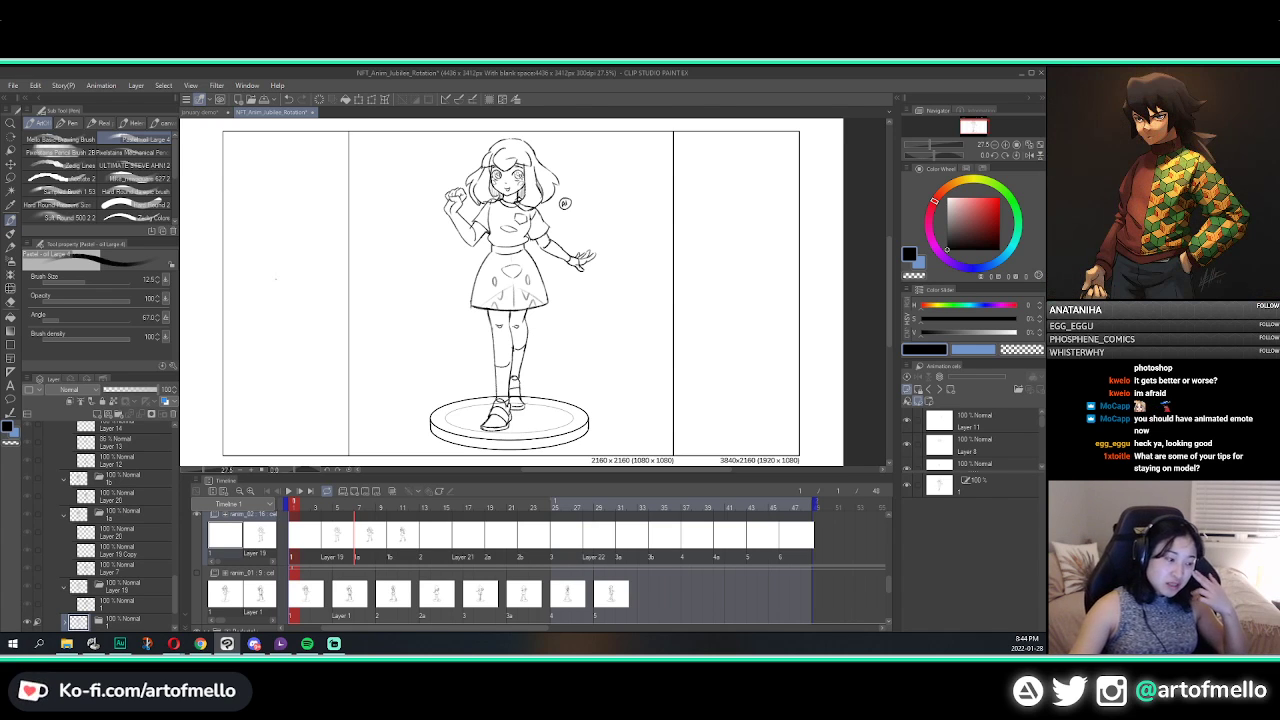
Step: Flip between the Jubilee rotation drawings at frames 1, 4 and 7 to compare the key pose with its in-betweens
key(Right)
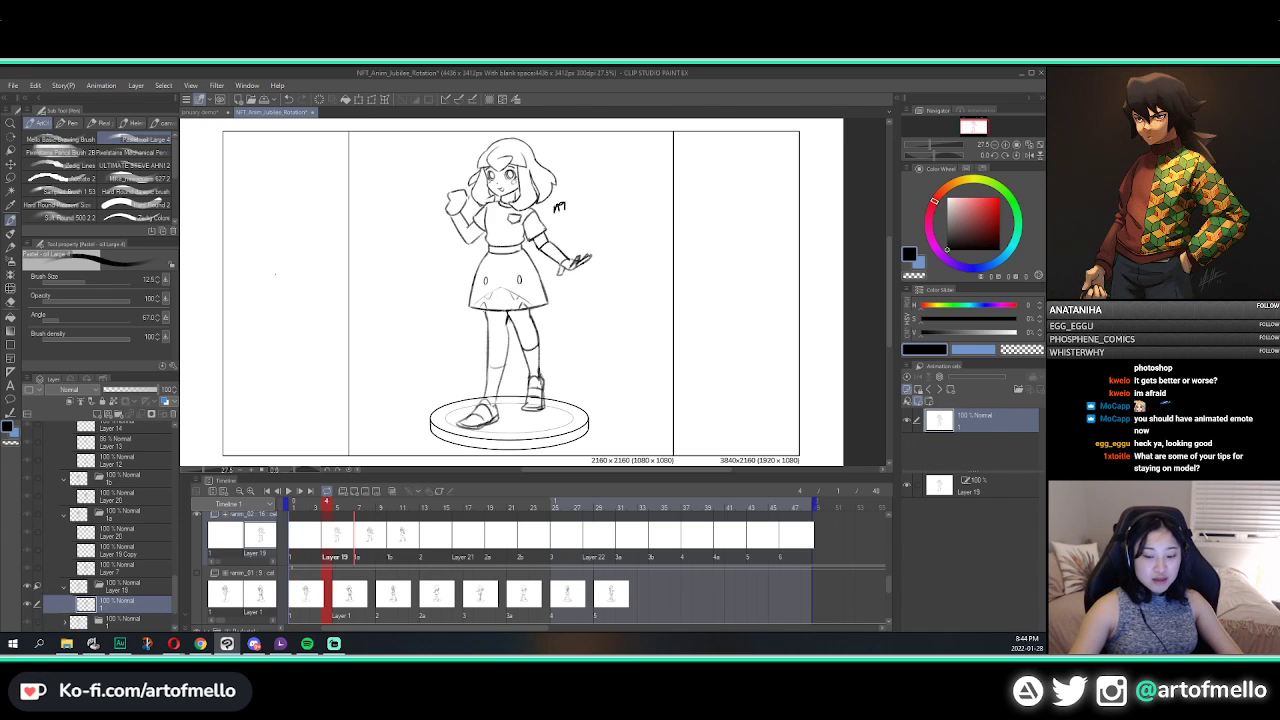
key(Right)
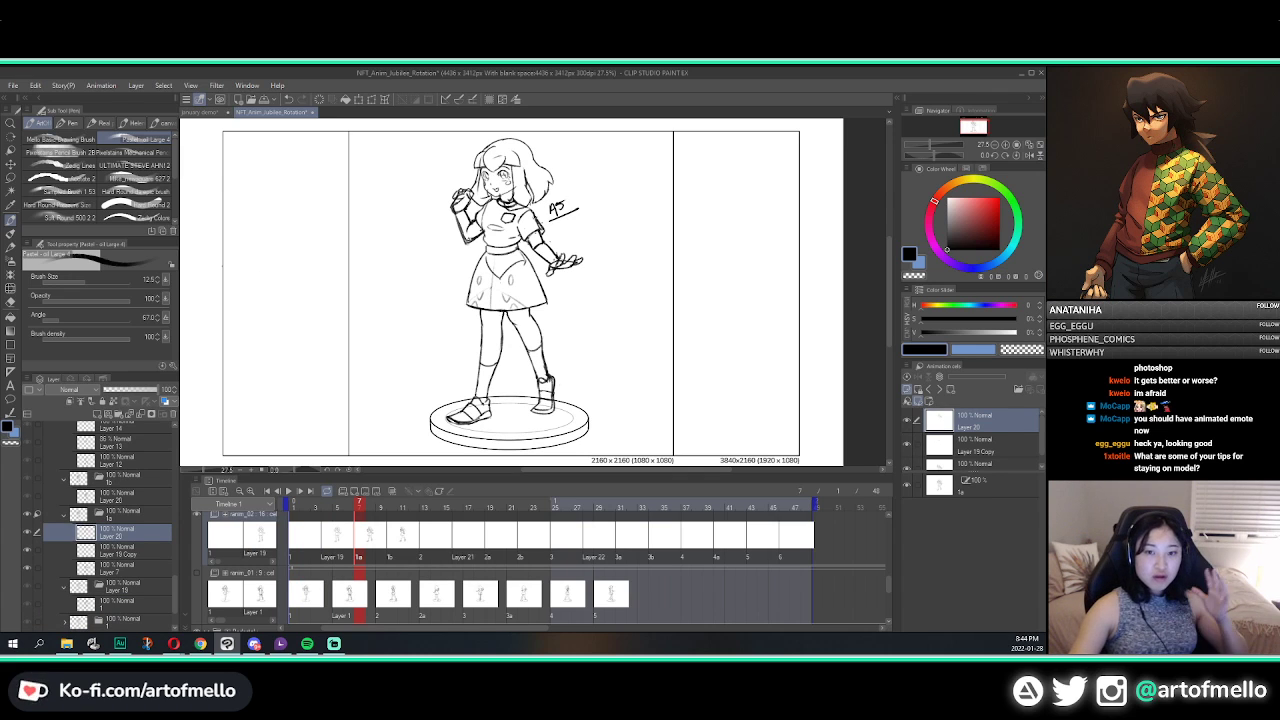
key(Left)
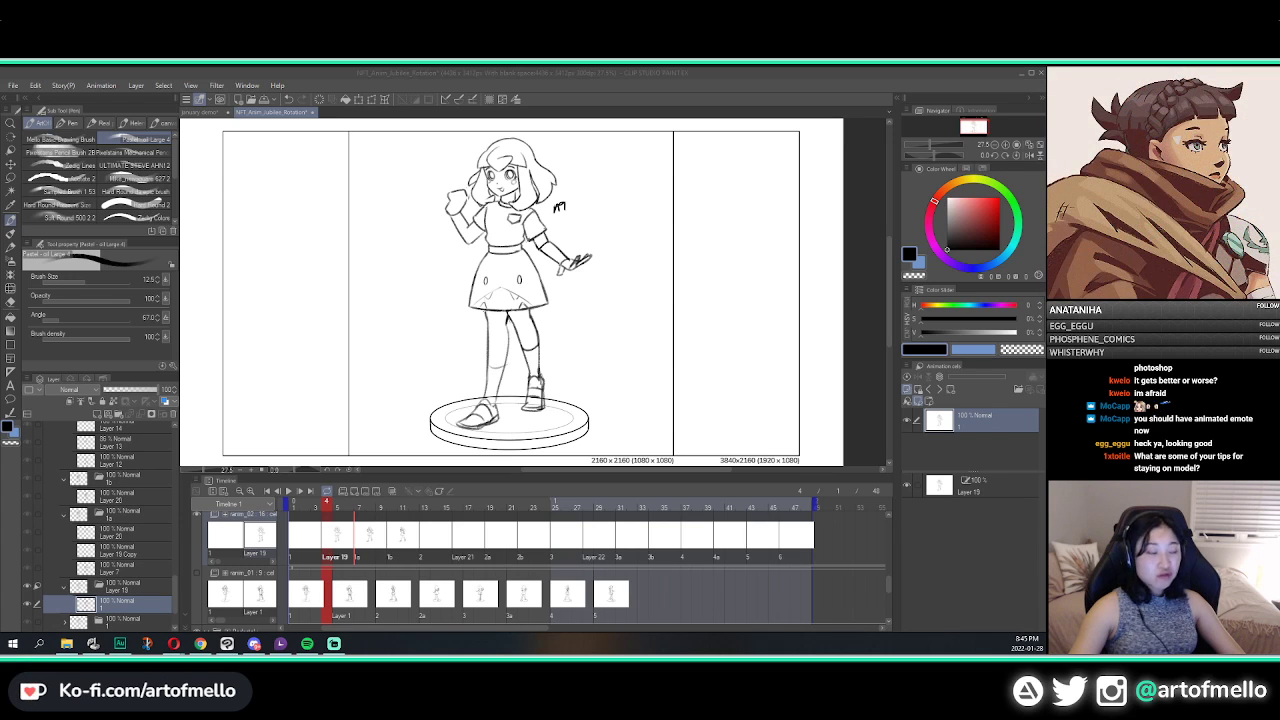
click(415, 70)
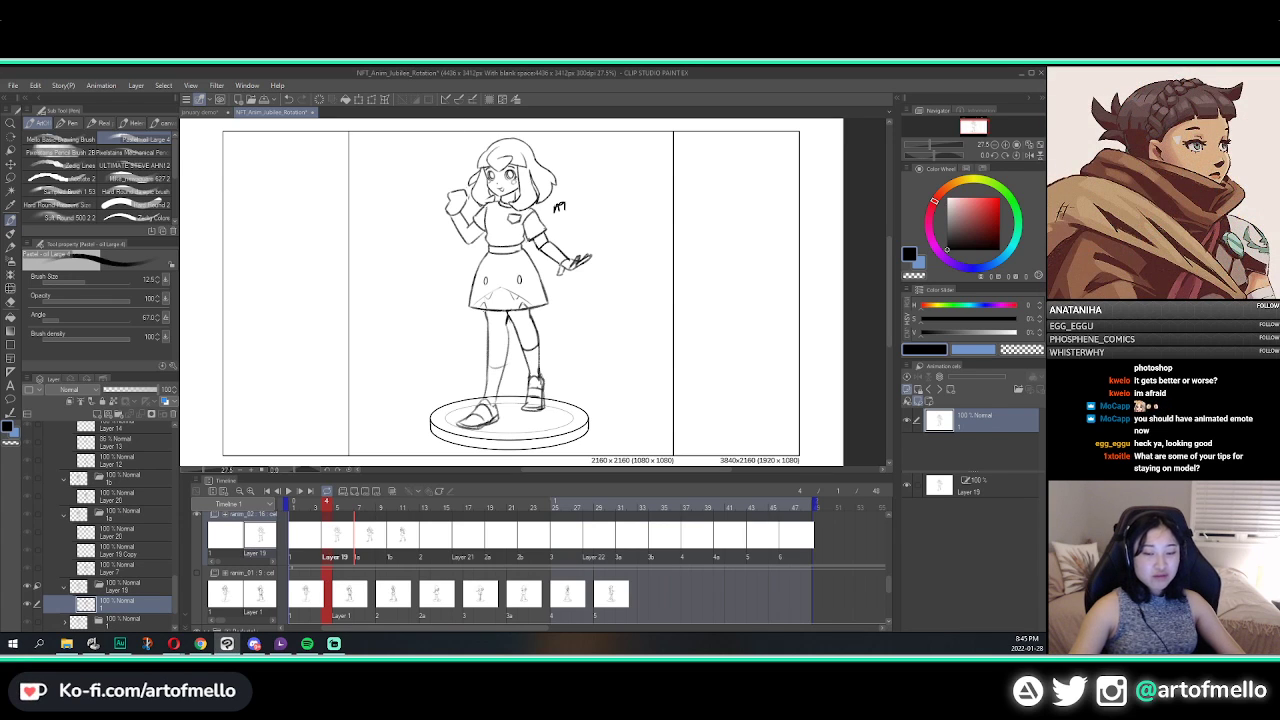
key(alt+Tab)
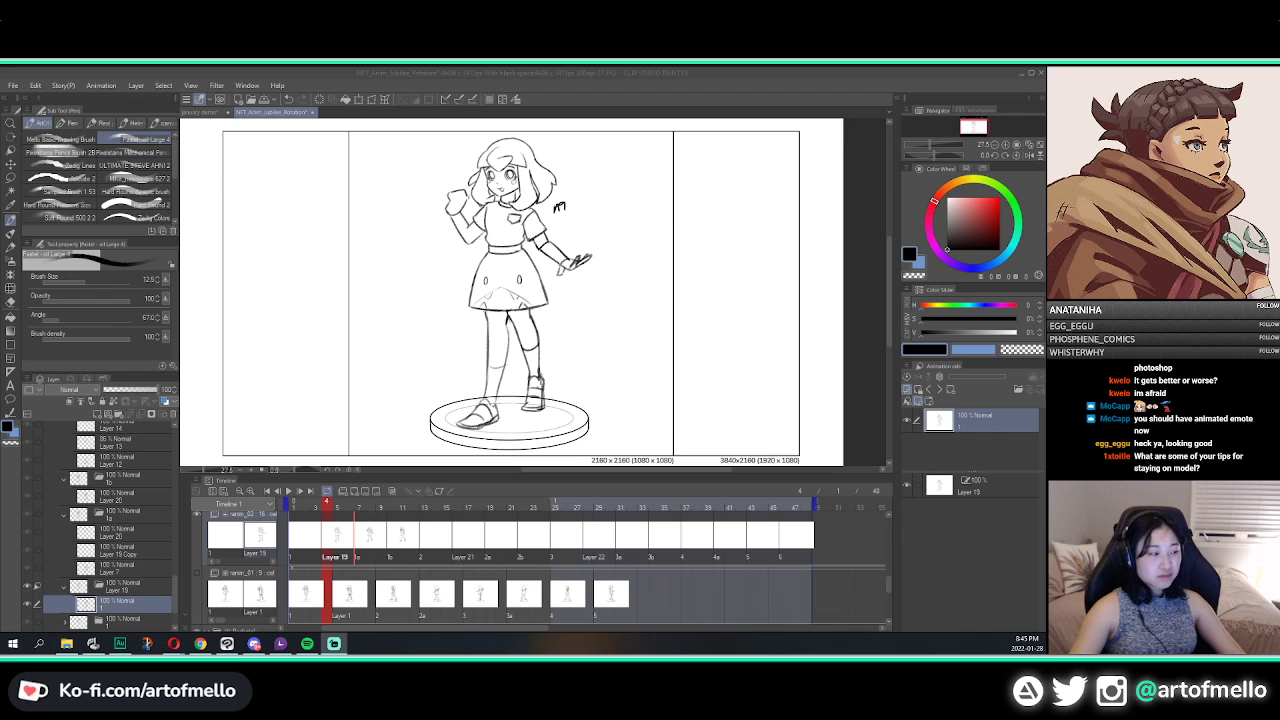
Step: Close the Jubilee rotation document and save the january demo cube document
click(312, 113)
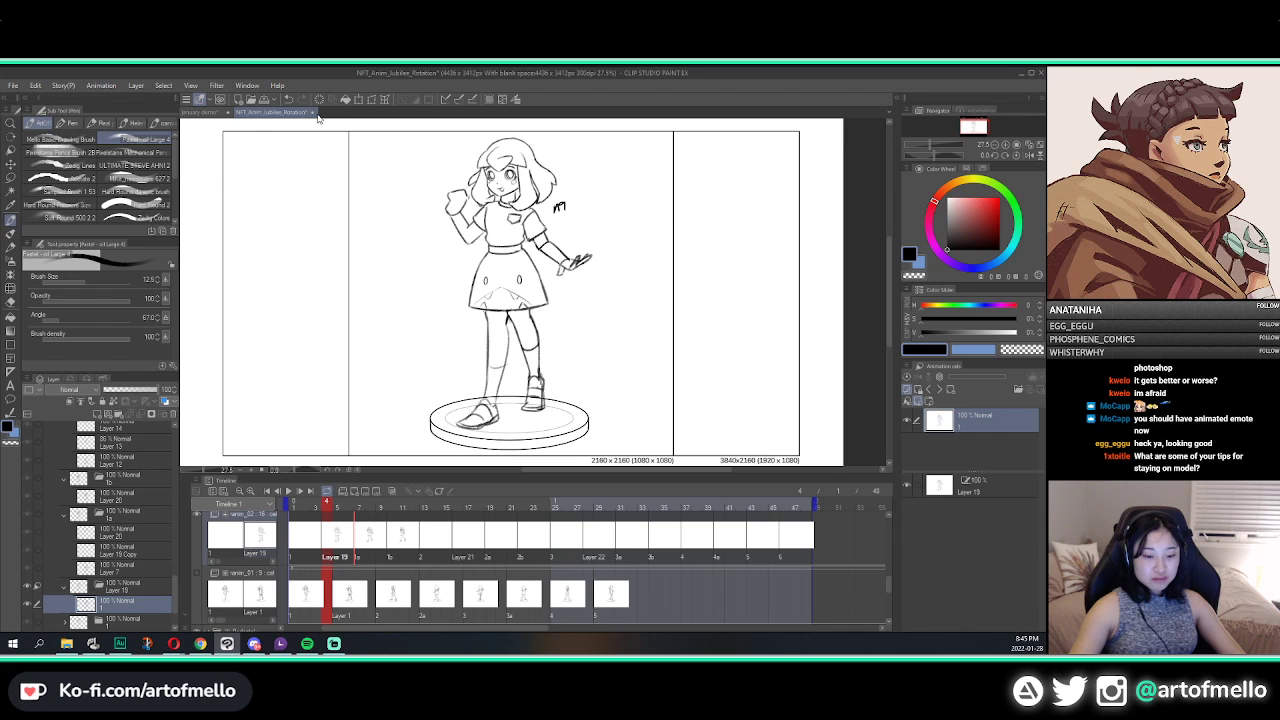
click(312, 113)
click(543, 283)
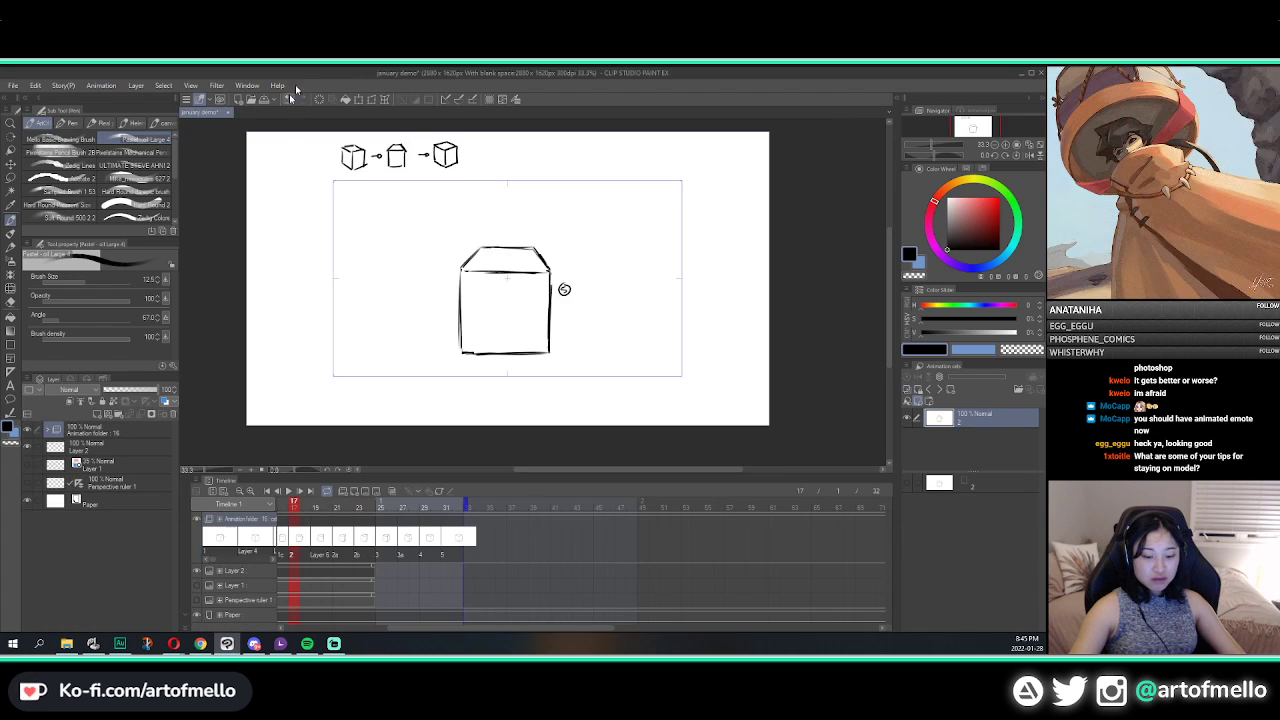
key(Left)
key(ctrl+s)
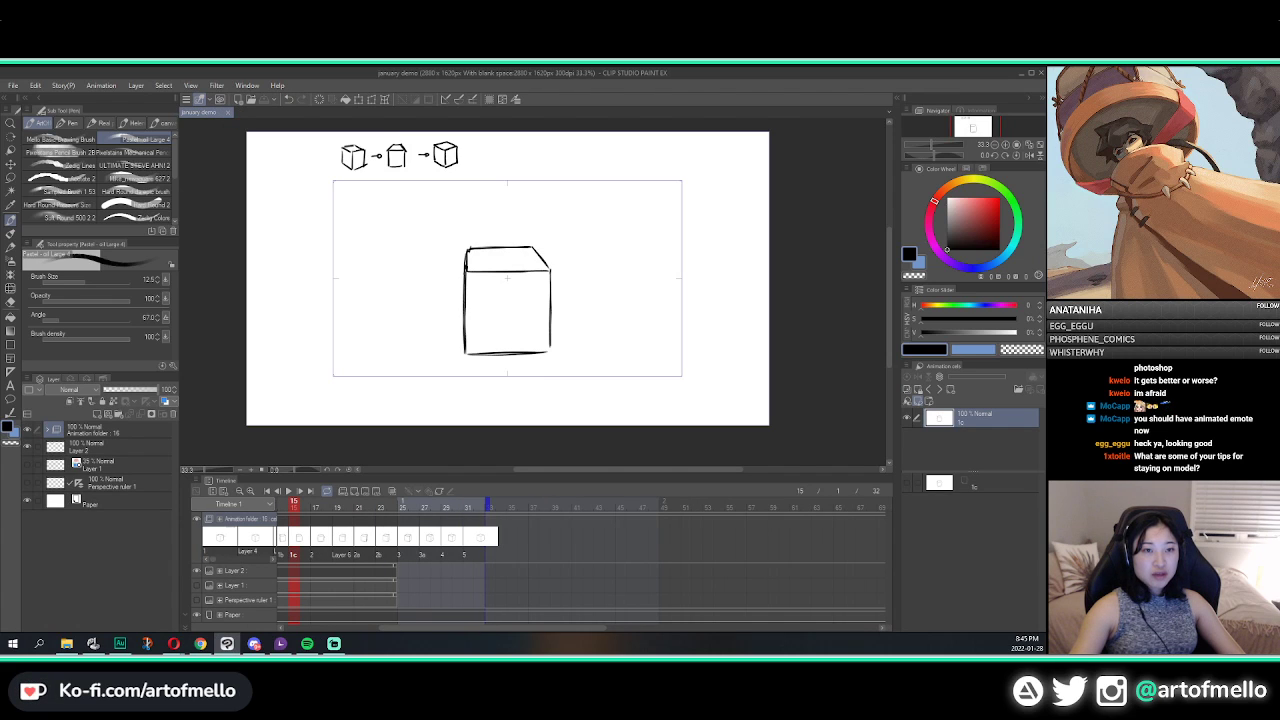
Step: Close the january demo document and reopen the cube animation under the file name ArtofMello_JanuaryStreamDemo
key(alt+Tab)
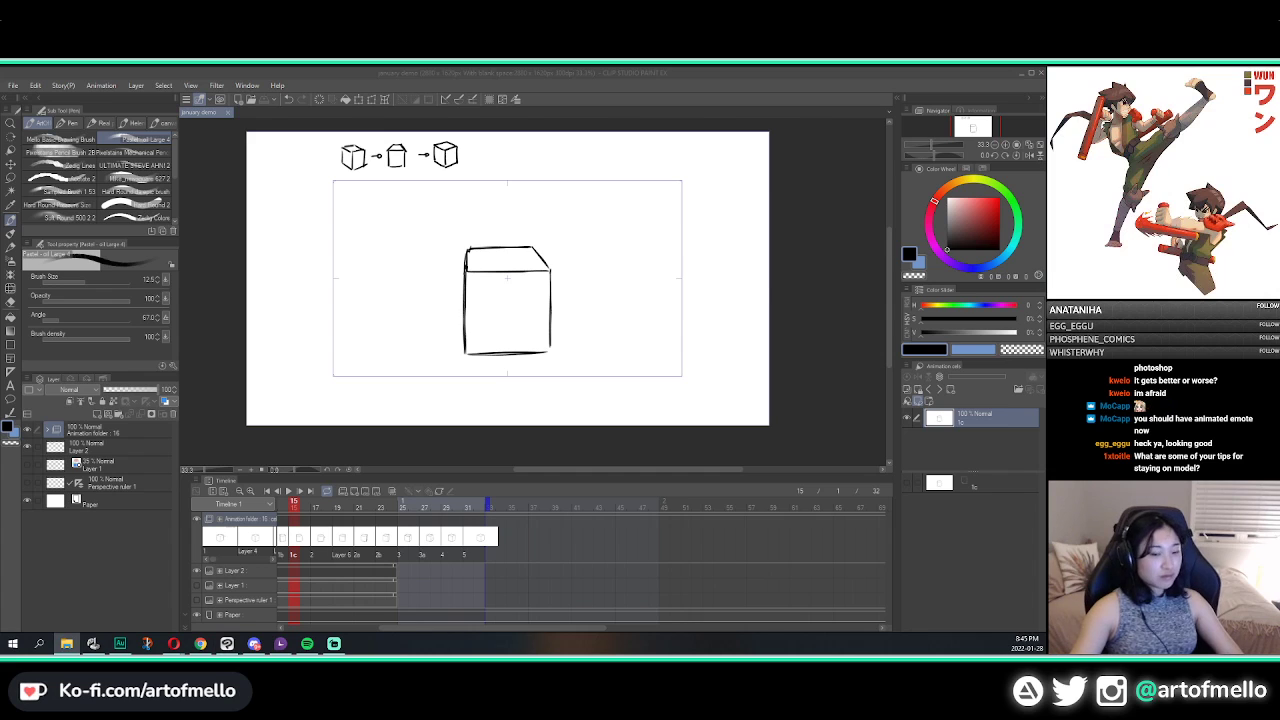
click(227, 111)
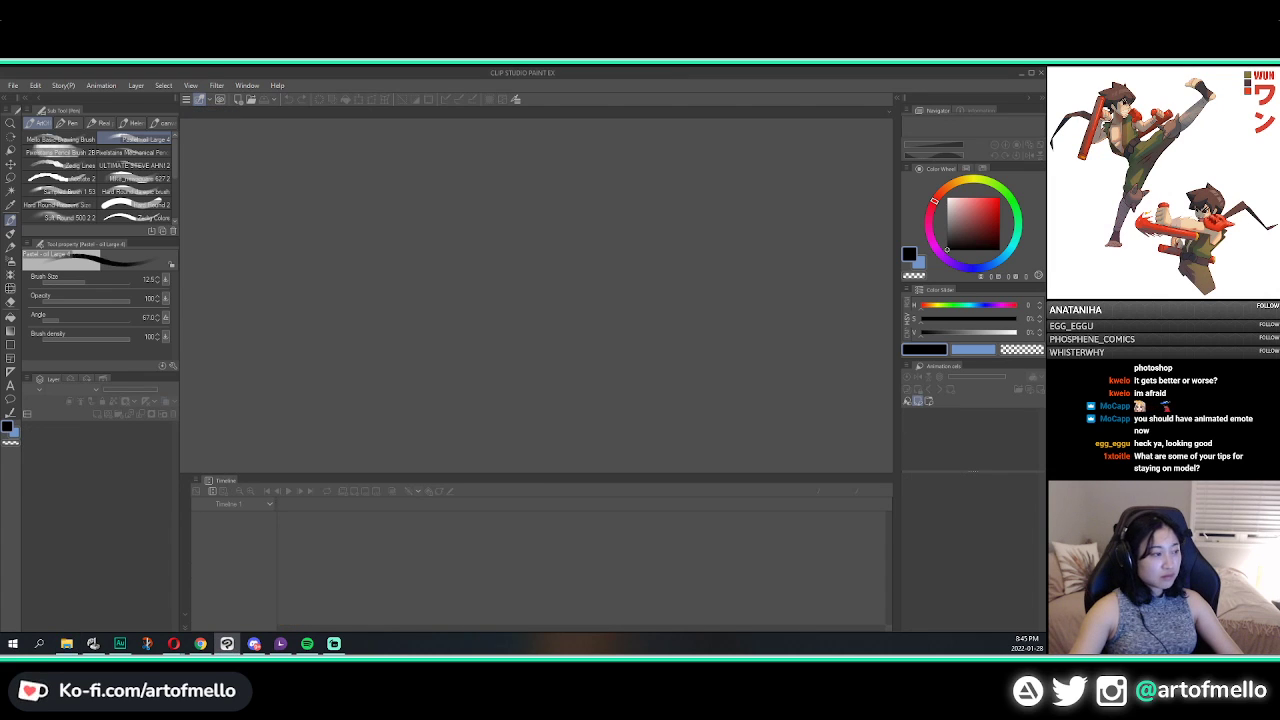
key(alt+Tab)
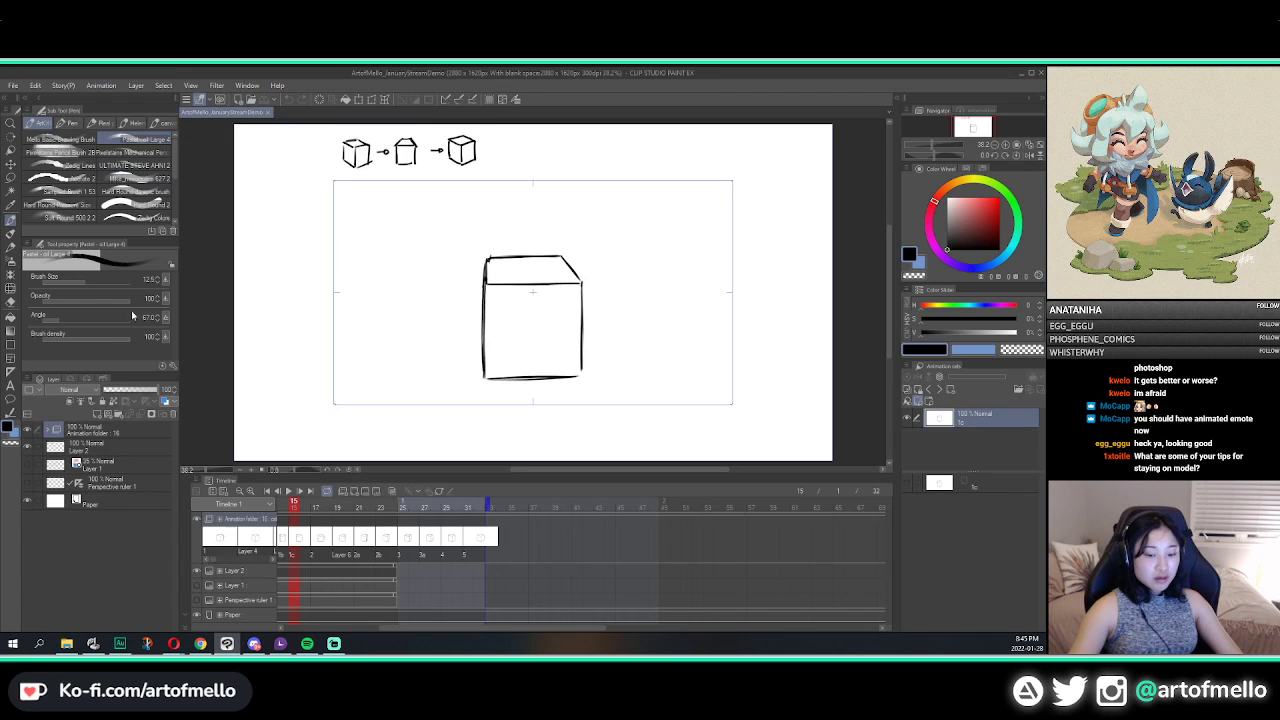
Step: Export the cube rotation as the animated GIF ArtofMello_JanuaryStreamDemo.gif in the 01-January folder, at 24 fps with an unlimited loop count
click(14, 85)
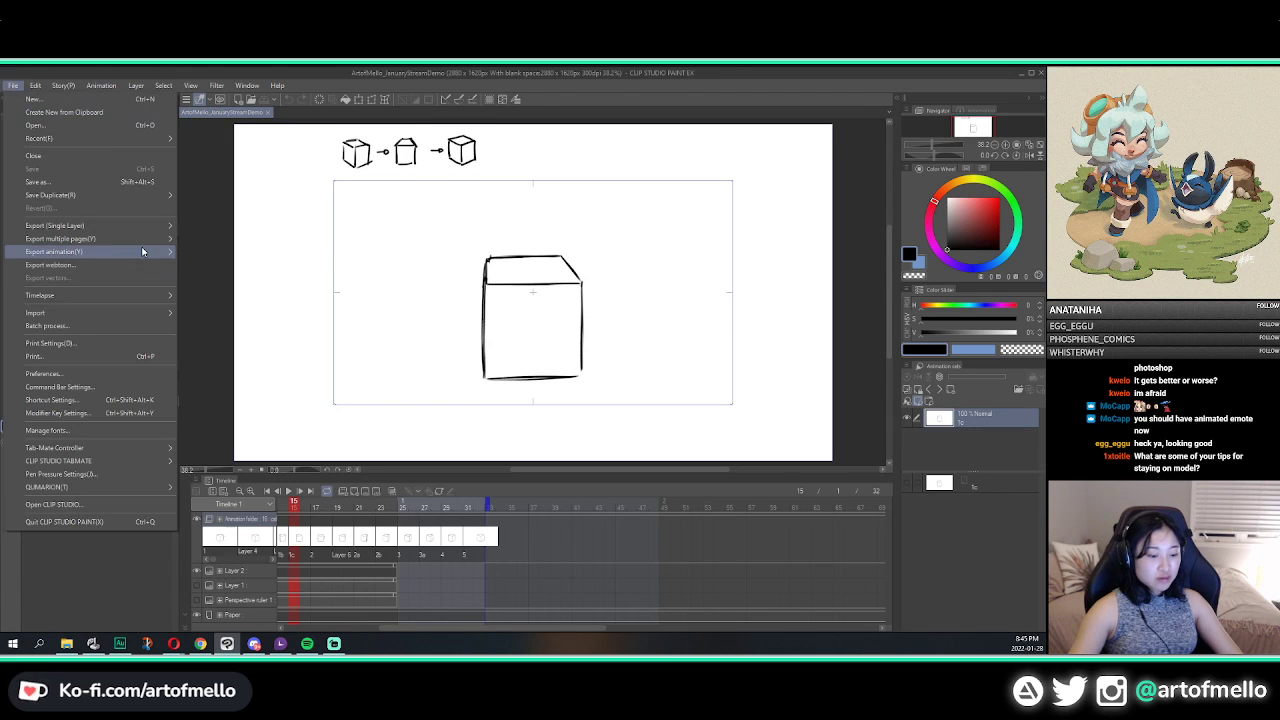
mouse_move(60, 251)
click(236, 268)
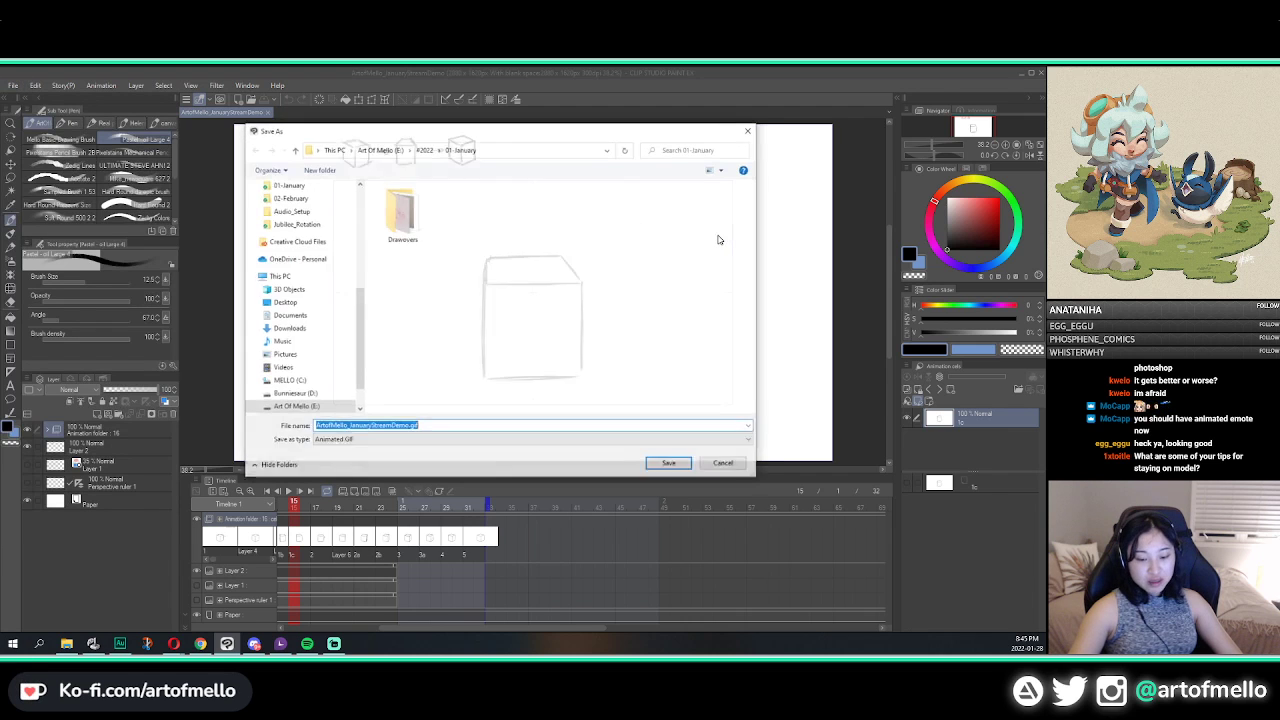
click(666, 464)
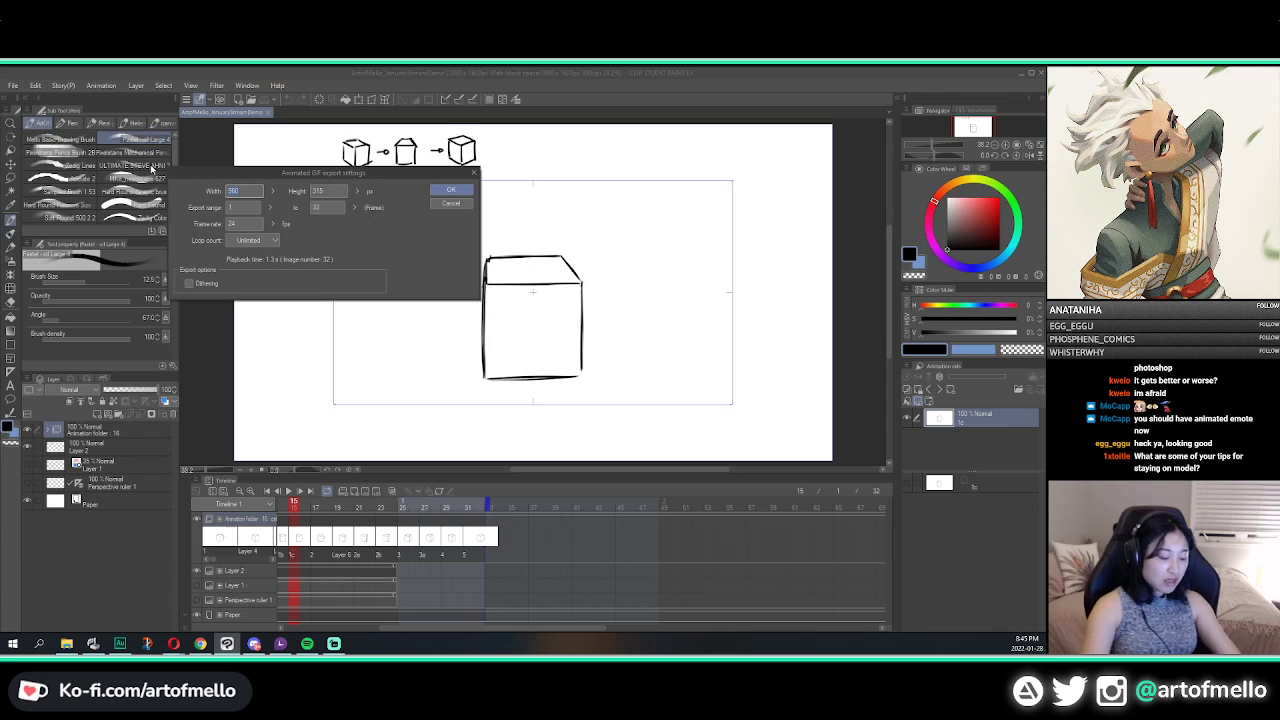
text(100)
key(BackSpace)
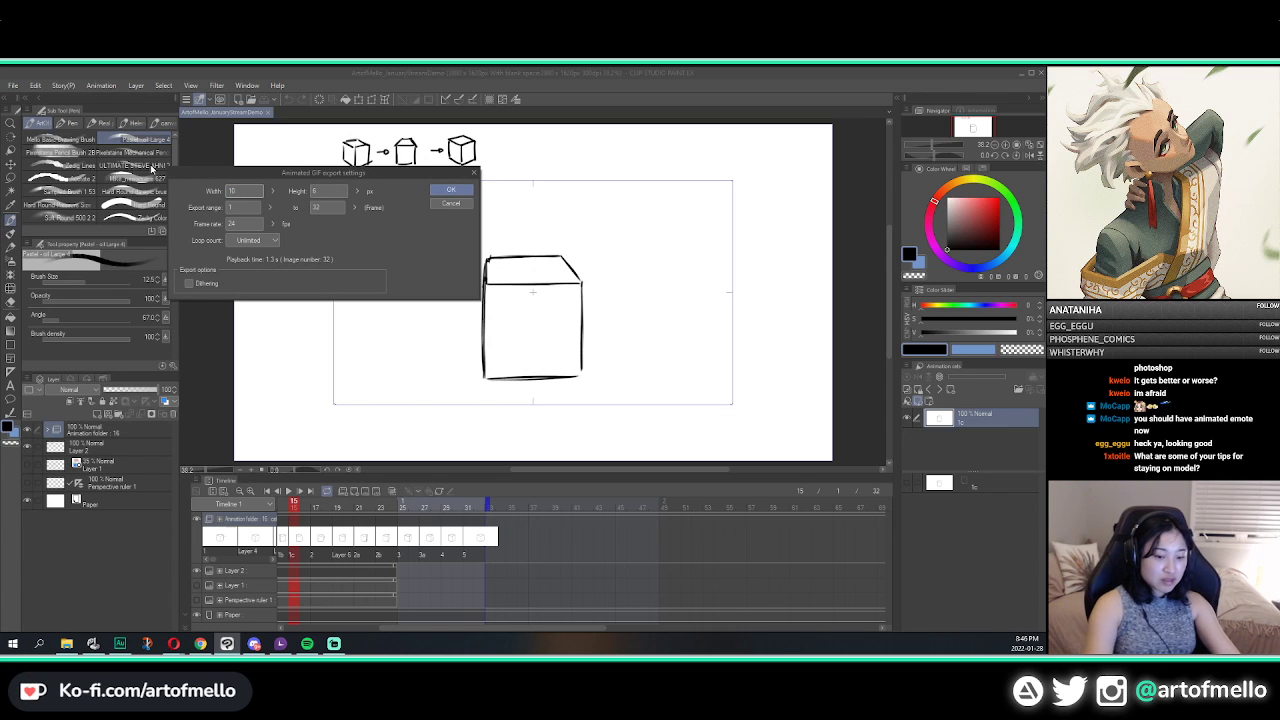
key(Return)
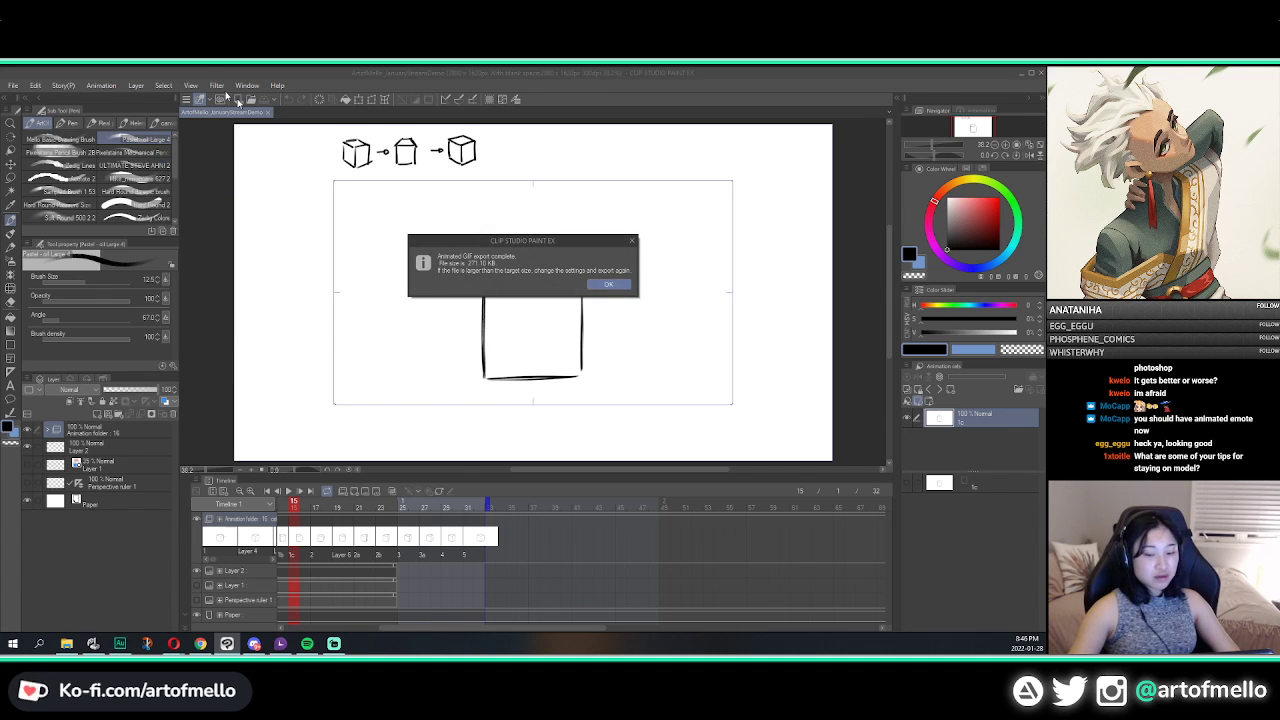
click(608, 284)
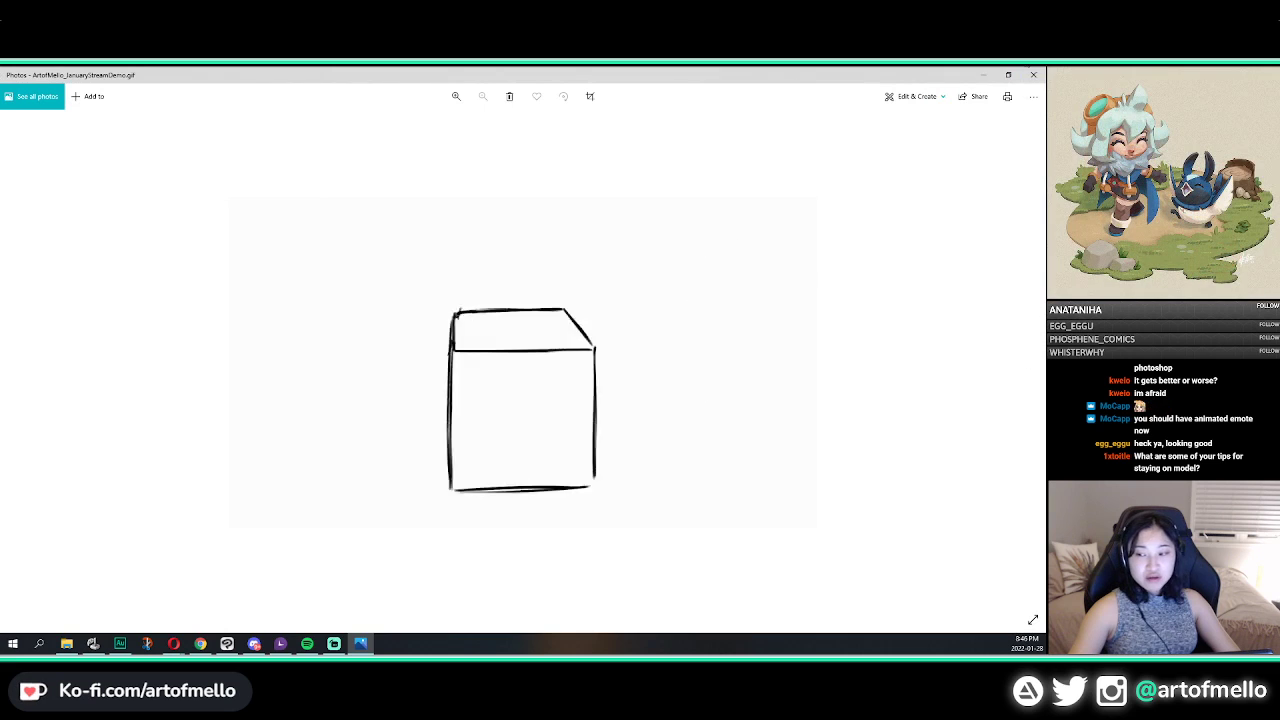
Step: Review the exported cube GIF in Photos and return the cube timeline to frame 1
click(1034, 75)
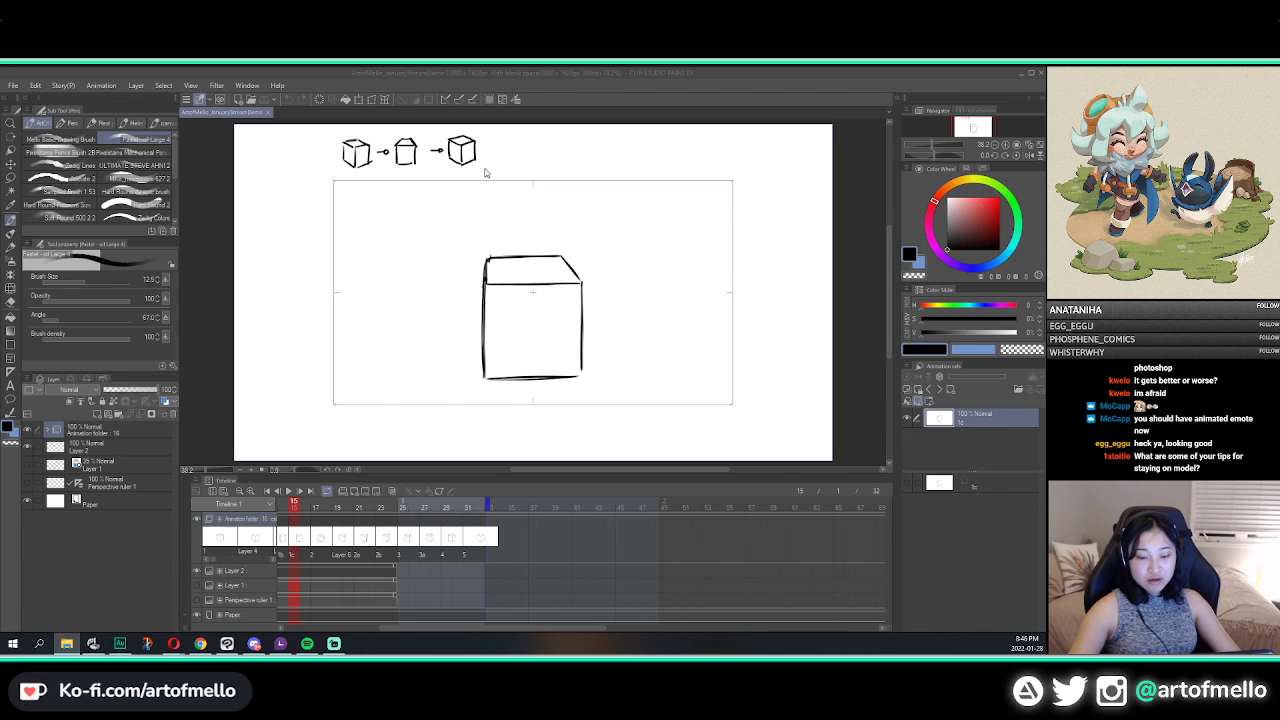
drag(469, 628, 375, 618)
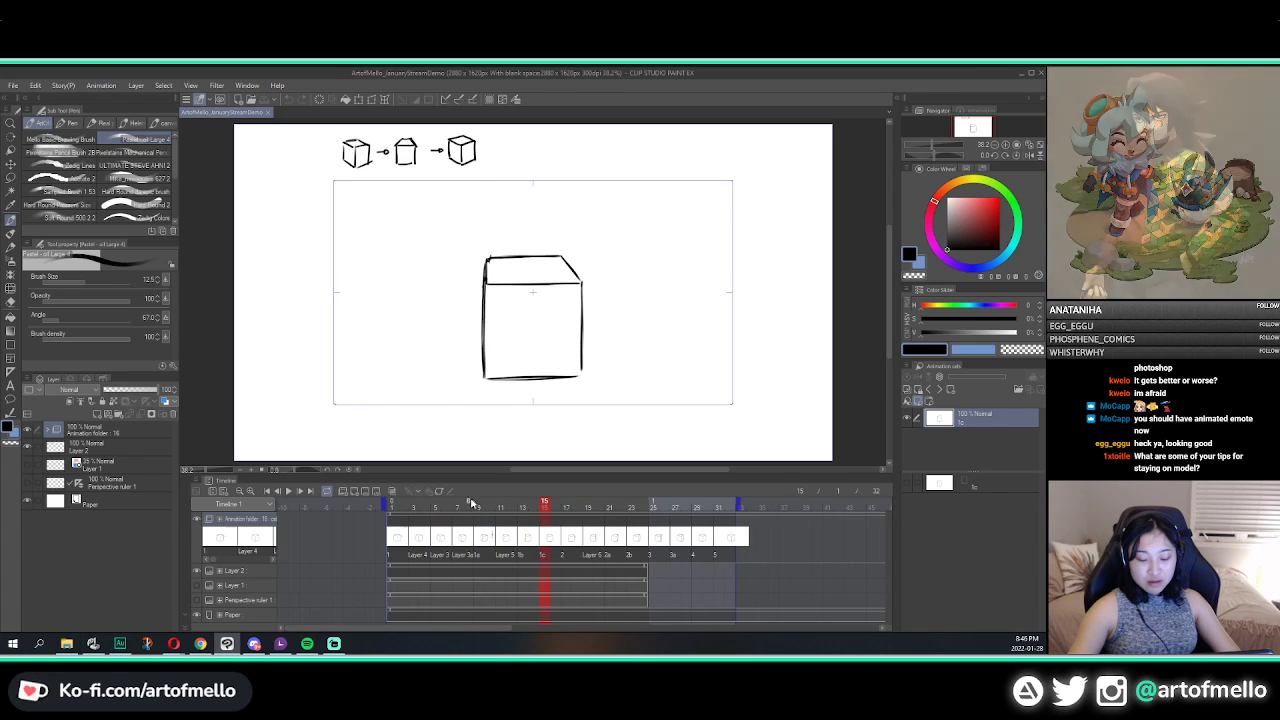
click(396, 503)
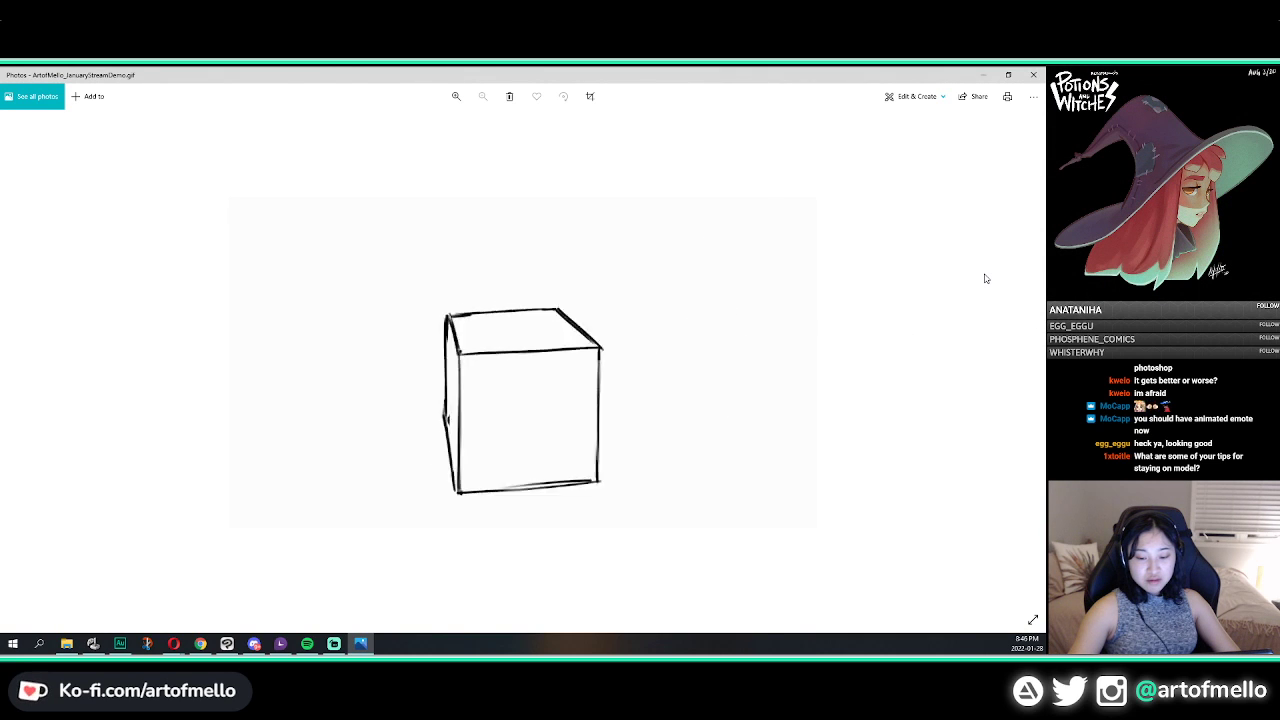
click(1034, 75)
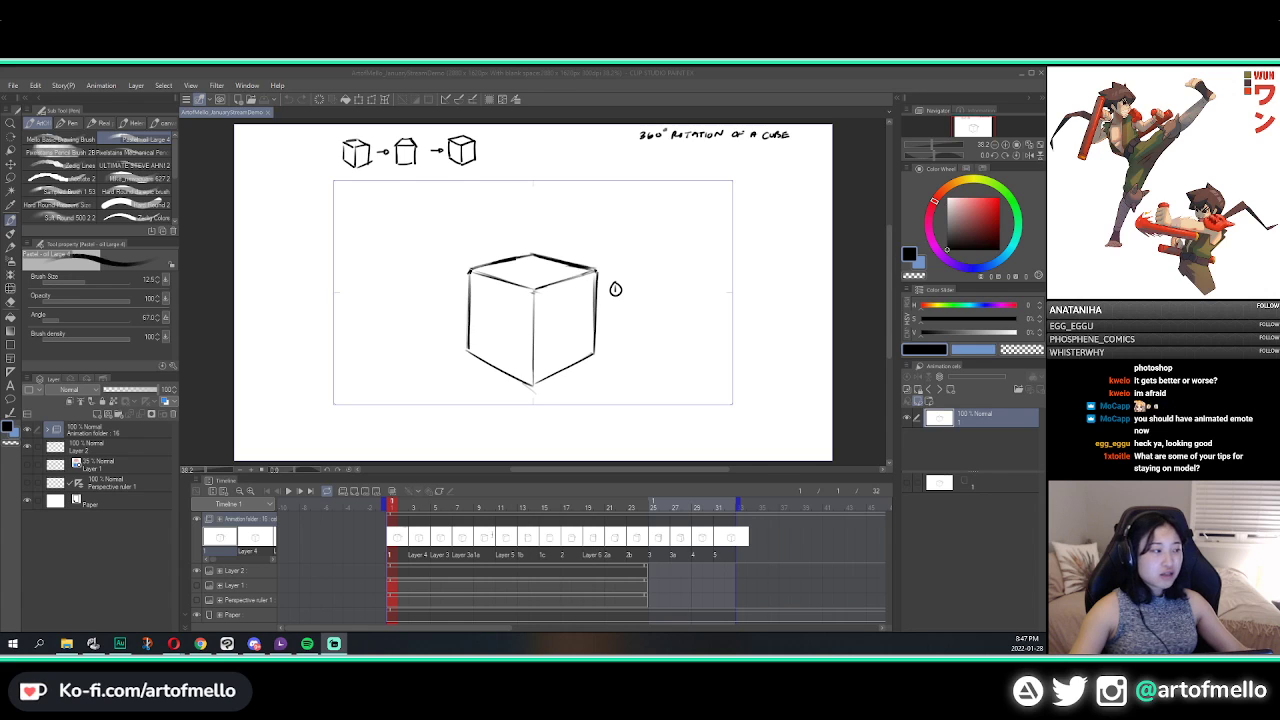
Step: Play back the cube rotation from the timeline and stop it at frame 27
click(240, 79)
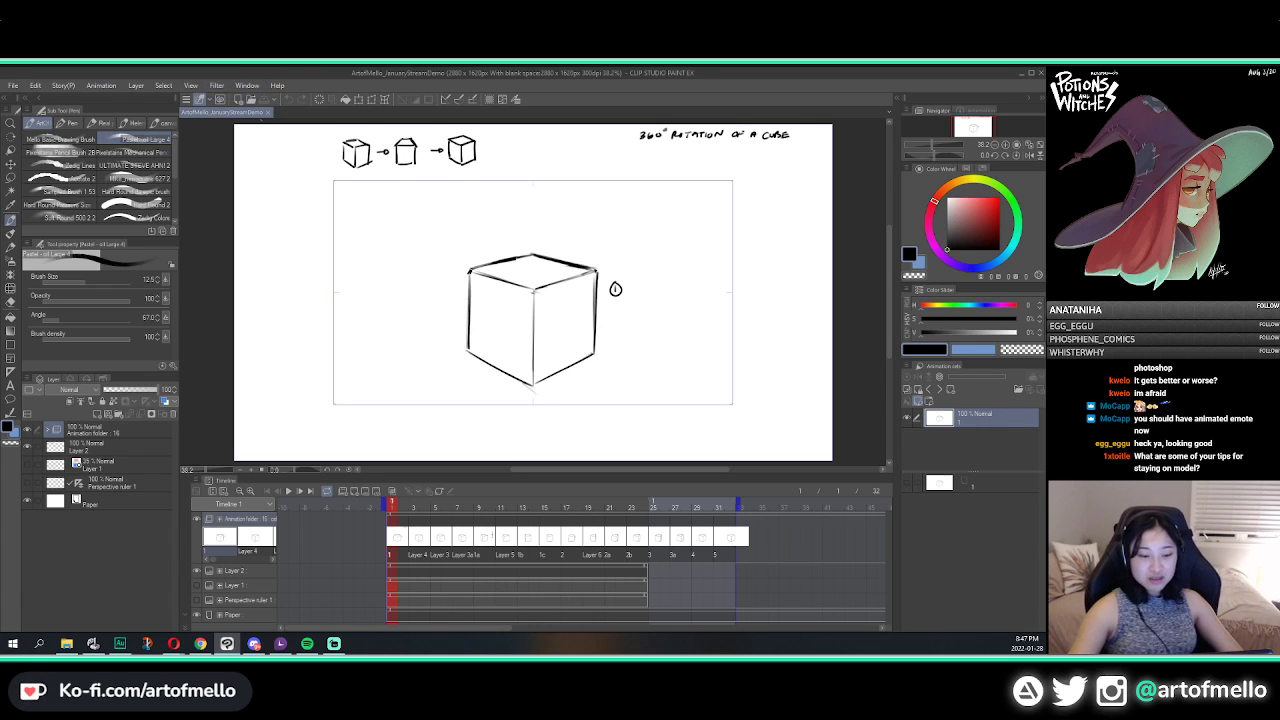
key(space)
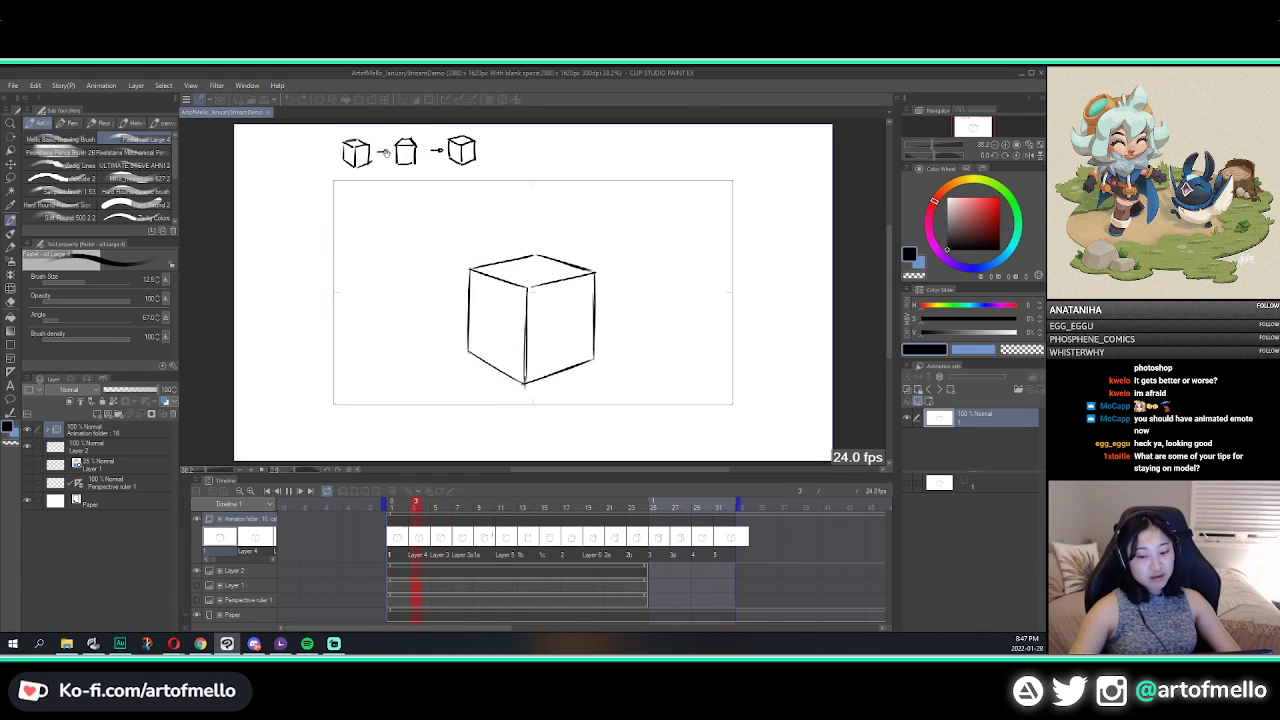
key(space)
key(space)
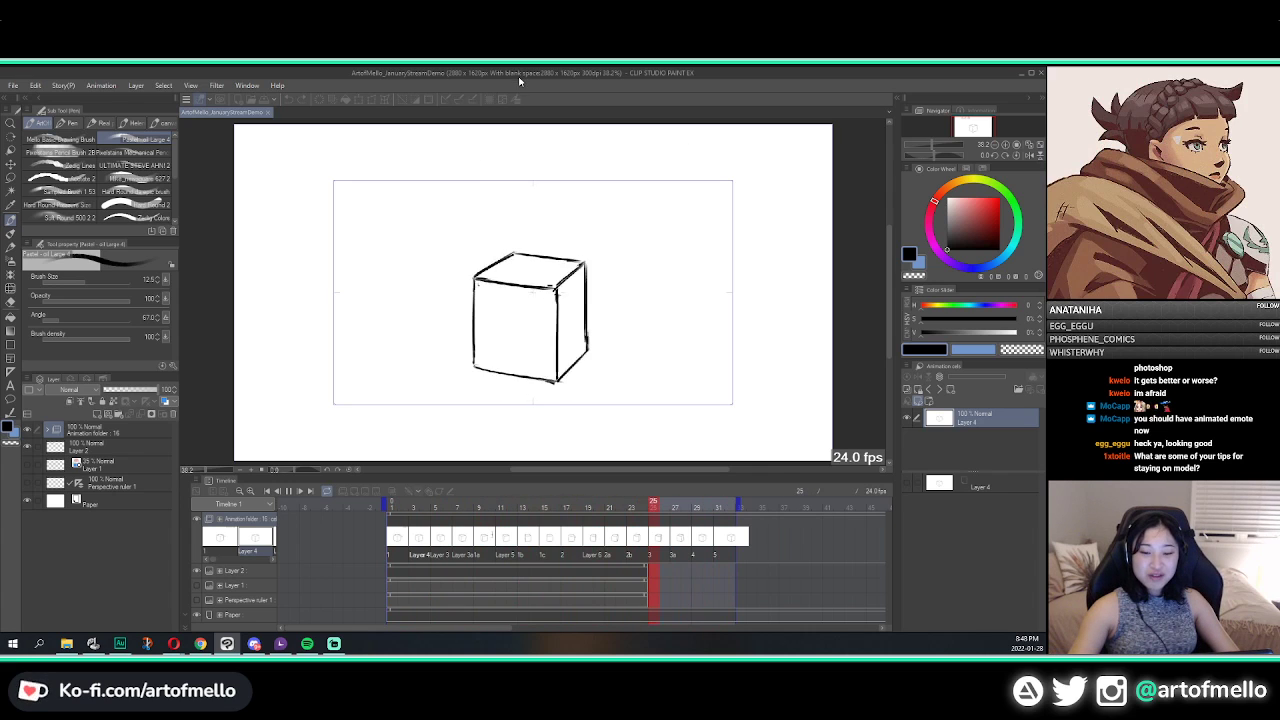
click(226, 112)
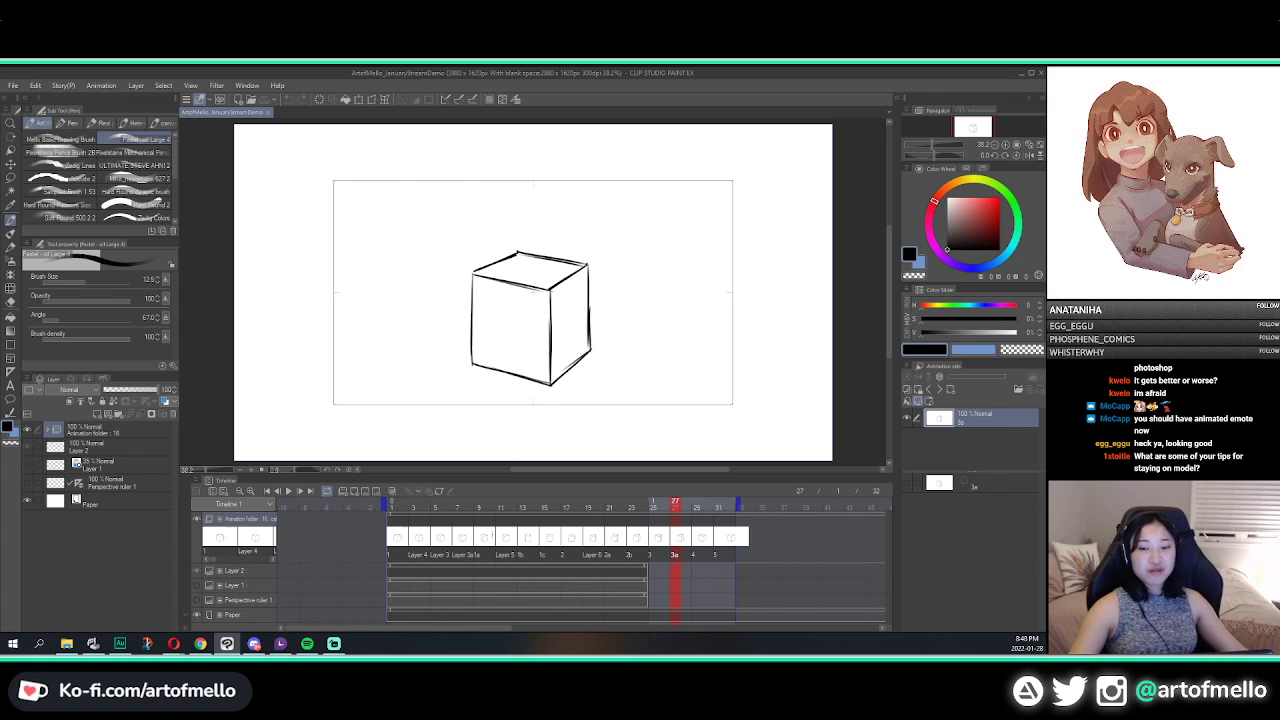
key(alt+Tab)
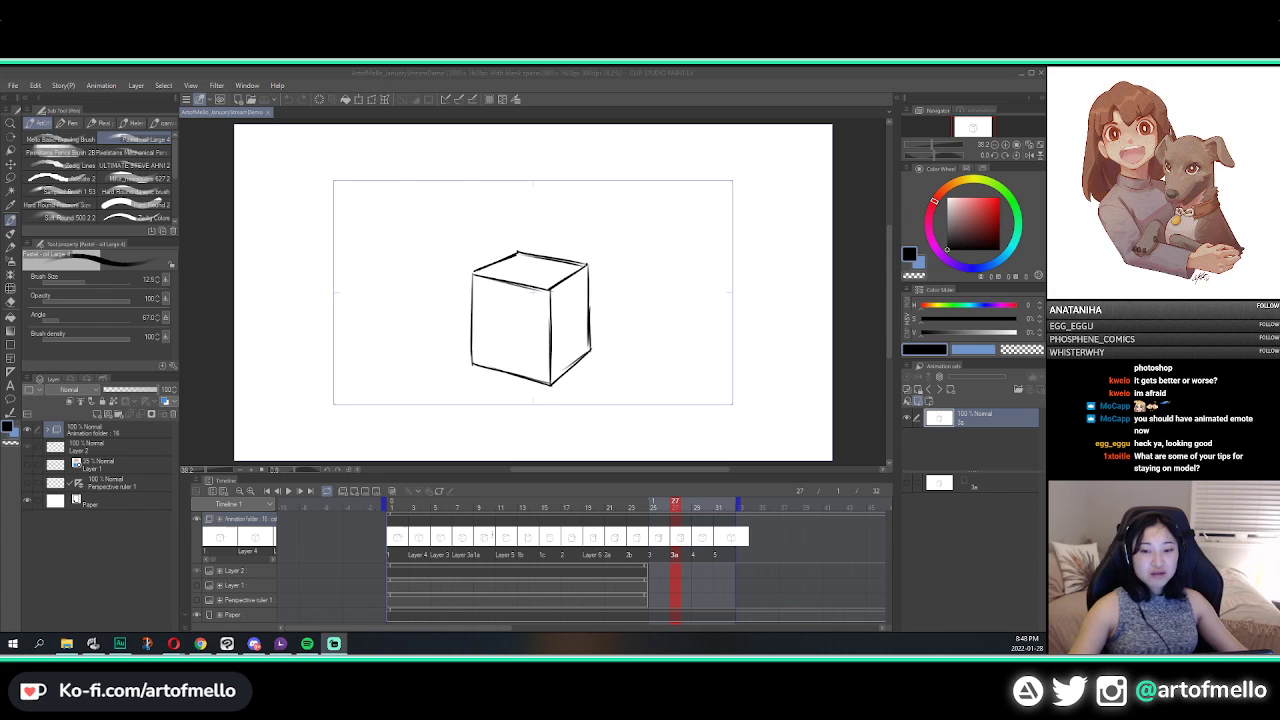